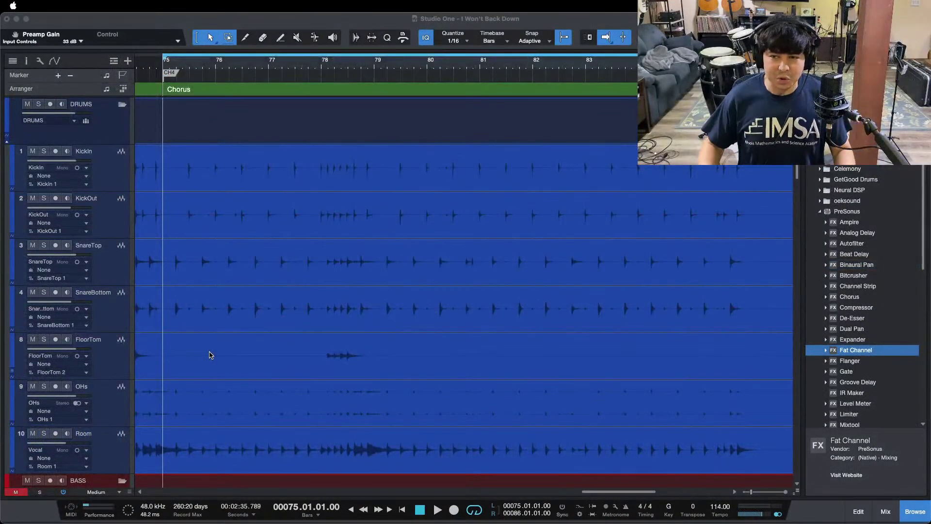
{"action": "left_click", "coordinate": [894, 475]}
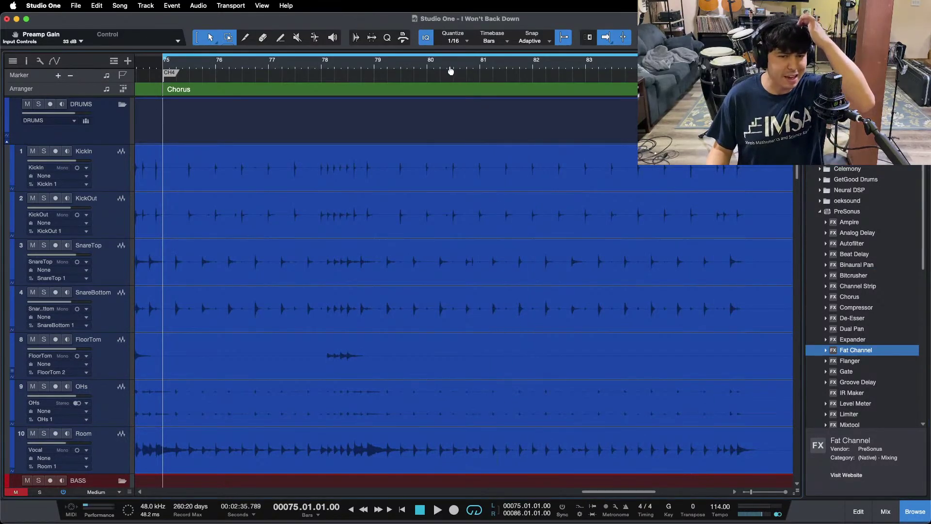
{"action": "left_click_drag", "start_coordinate": [447, 71], "coordinate": [455, 69]}
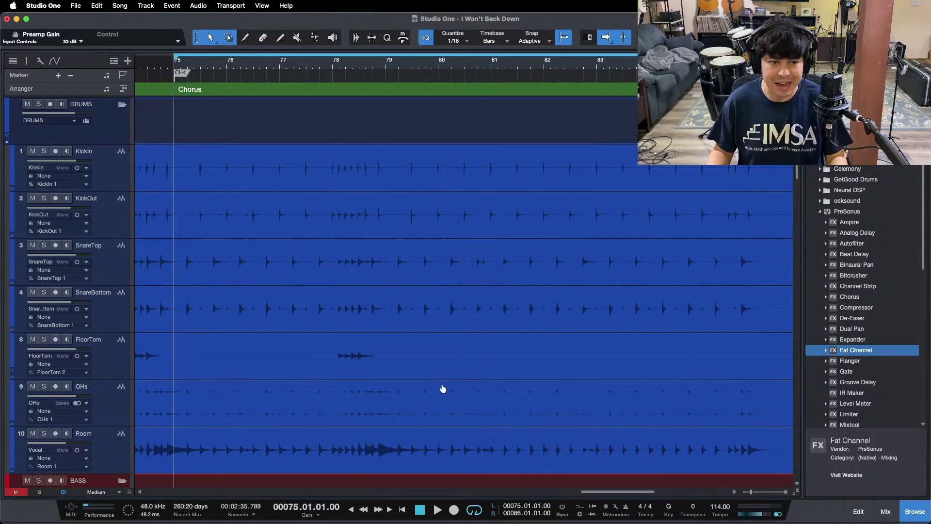
{"action": "left_click", "coordinate": [508, 501]}
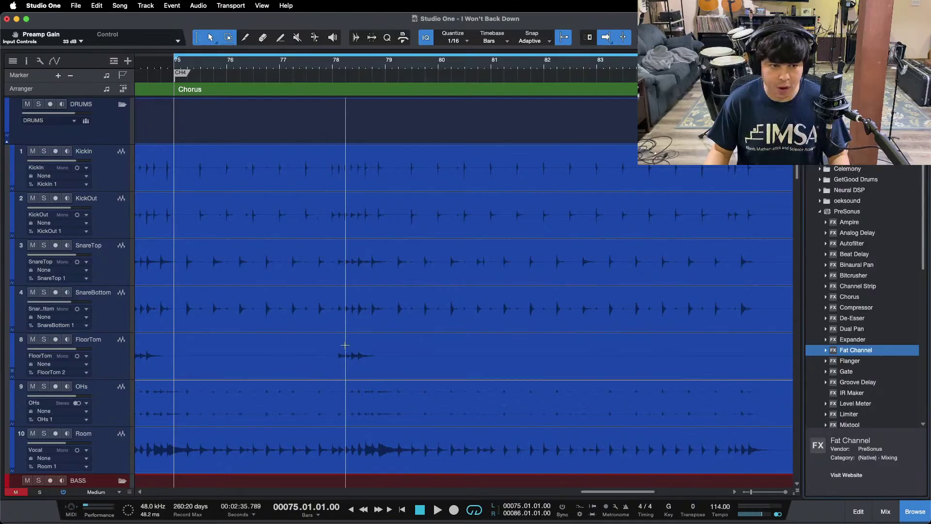
Look through the song's tracks from the drums down to the background vocals
{"action": "scroll", "coordinate": [344, 347], "scroll_direction": "down", "scroll_amount": 6}
{"action": "scroll", "coordinate": [344, 345], "scroll_direction": "down", "scroll_amount": 10}
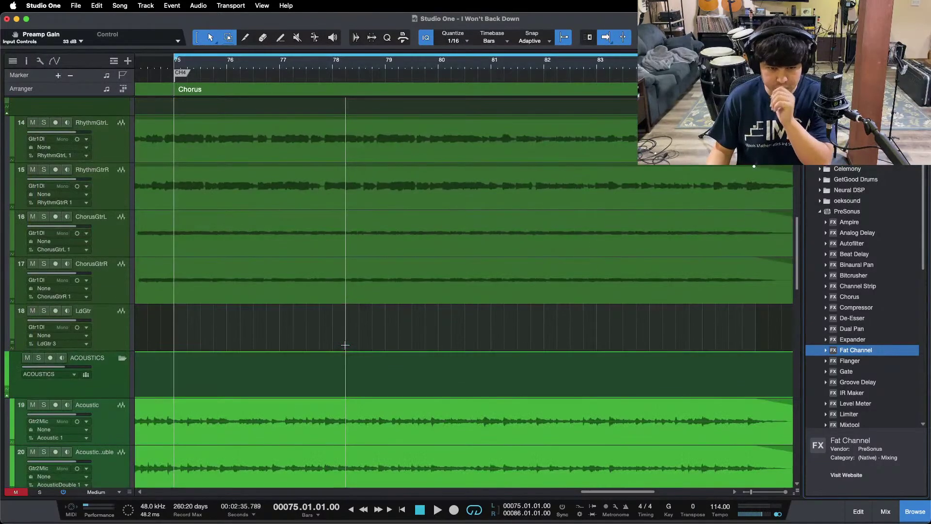
{"action": "scroll", "coordinate": [344, 344], "scroll_direction": "down", "scroll_amount": 6}
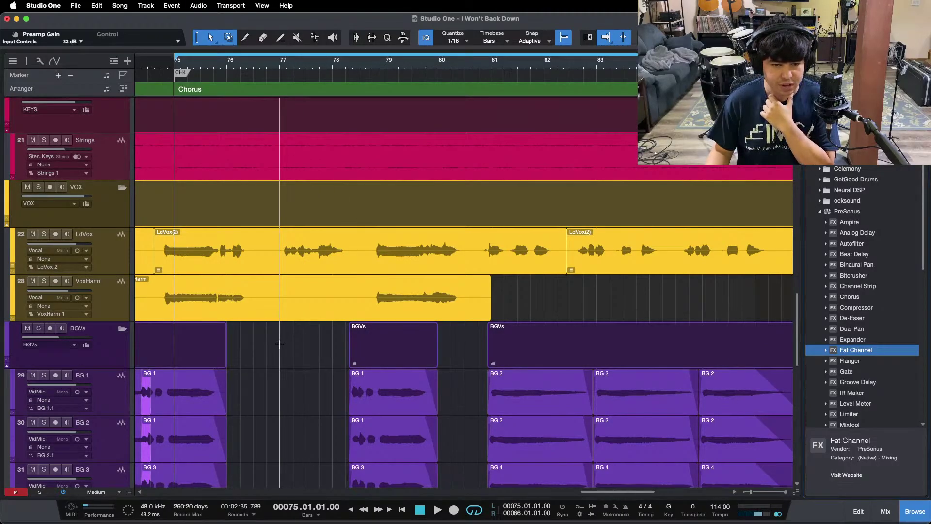
{"action": "scroll", "coordinate": [279, 344], "scroll_direction": "down", "scroll_amount": 4}
{"action": "scroll", "coordinate": [279, 343], "scroll_direction": "up", "scroll_amount": 20}
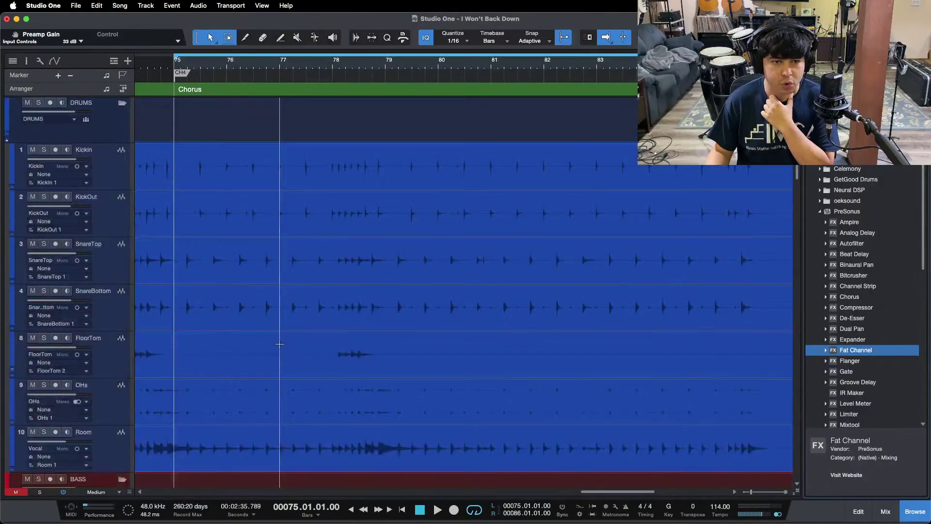
Show the mixer and open the Console Shaper on the MIX A bus
{"action": "left_click", "coordinate": [105, 365]}
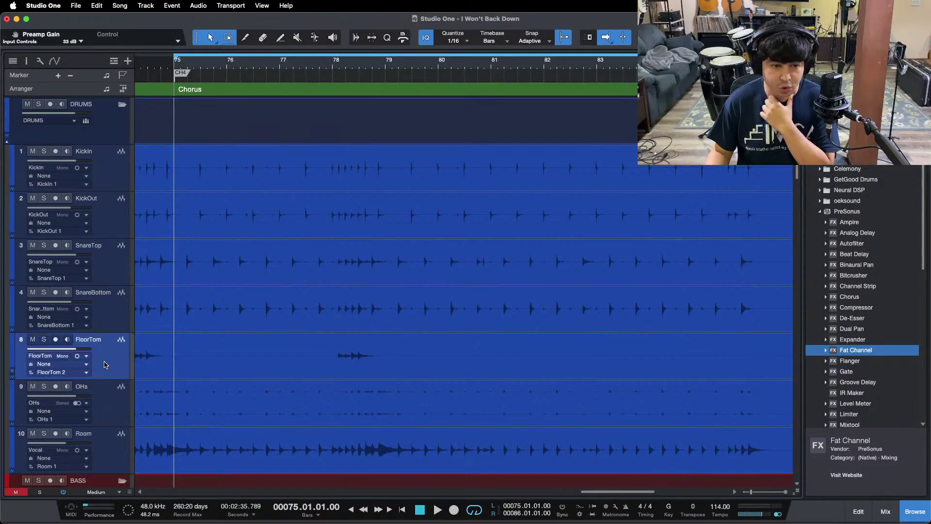
{"action": "key", "text": "F3"}
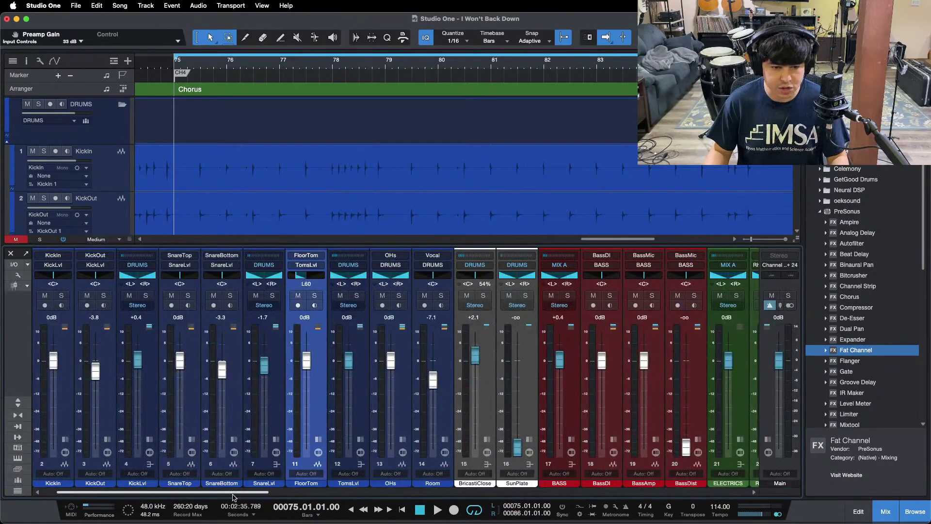
{"action": "left_click_drag", "start_coordinate": [236, 491], "coordinate": [714, 491]}
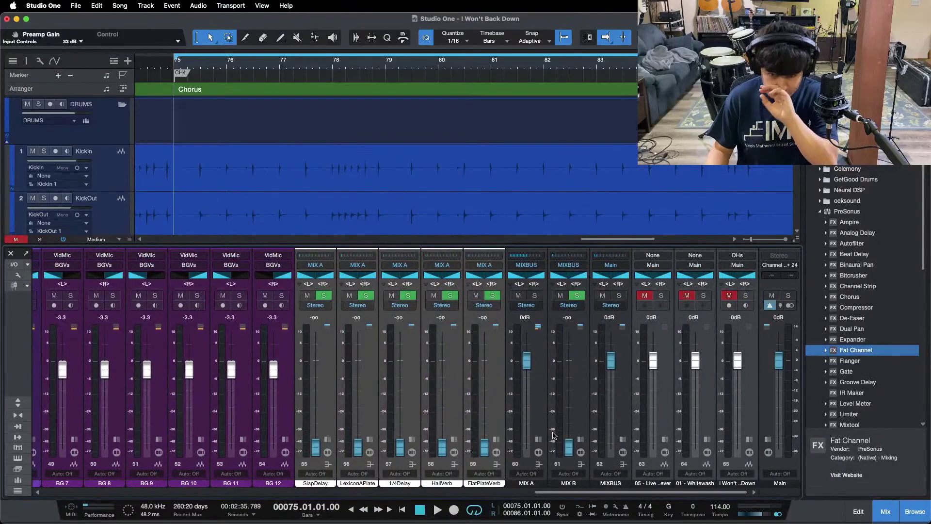
{"action": "left_click", "coordinate": [537, 439]}
{"action": "left_click", "coordinate": [573, 265]}
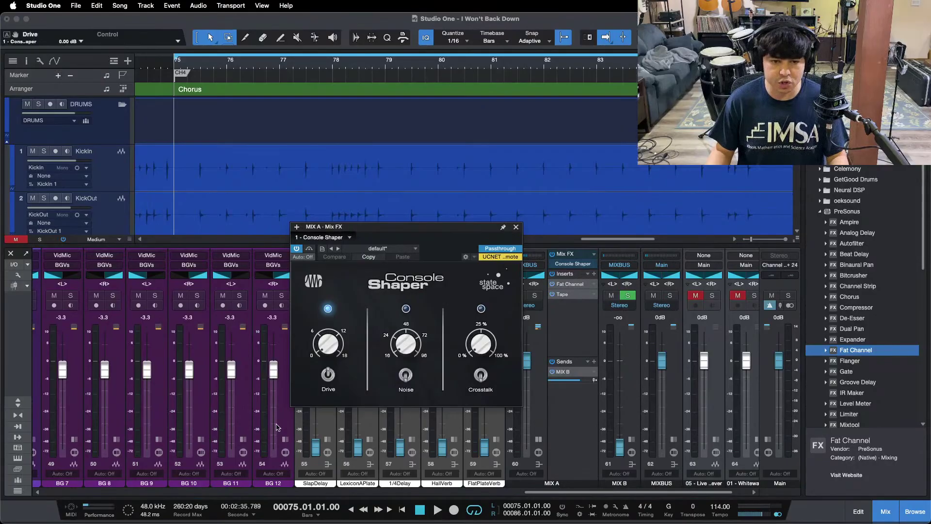
Review the Fat Channel compressor and Tape settings on MIX A, and close the bus's effects
{"action": "left_click", "coordinate": [576, 284]}
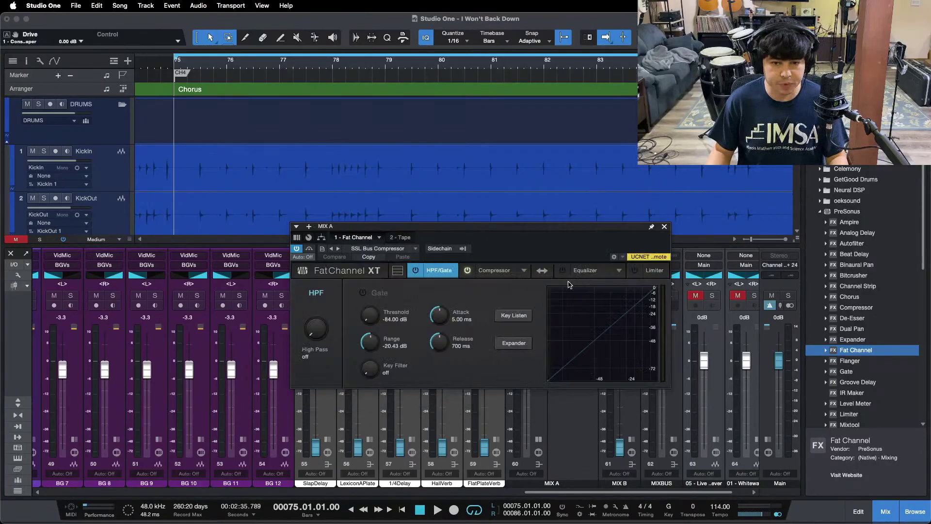
{"action": "left_click", "coordinate": [486, 268]}
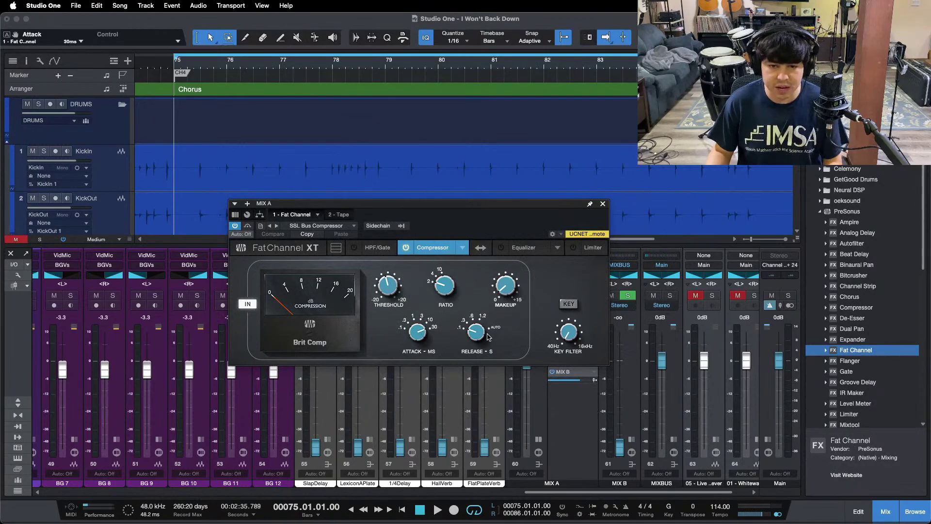
{"action": "scroll", "coordinate": [509, 286], "scroll_direction": "up", "scroll_amount": 2}
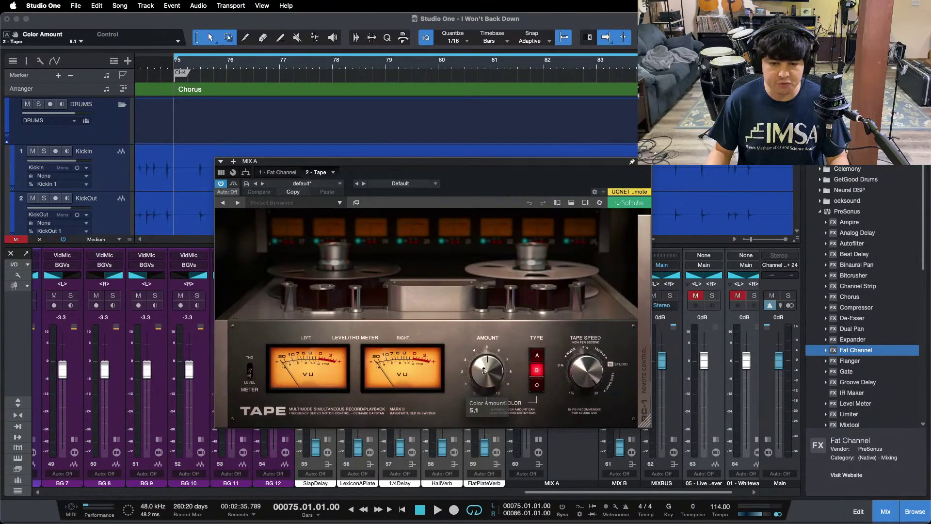
{"action": "left_click", "coordinate": [536, 370]}
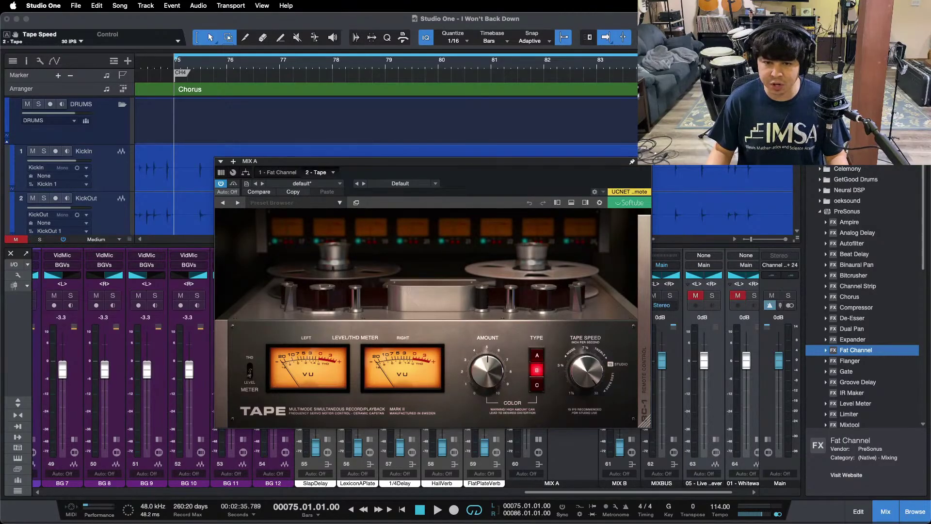
{"action": "key", "text": "super+w"}
{"action": "left_click", "coordinate": [538, 439]}
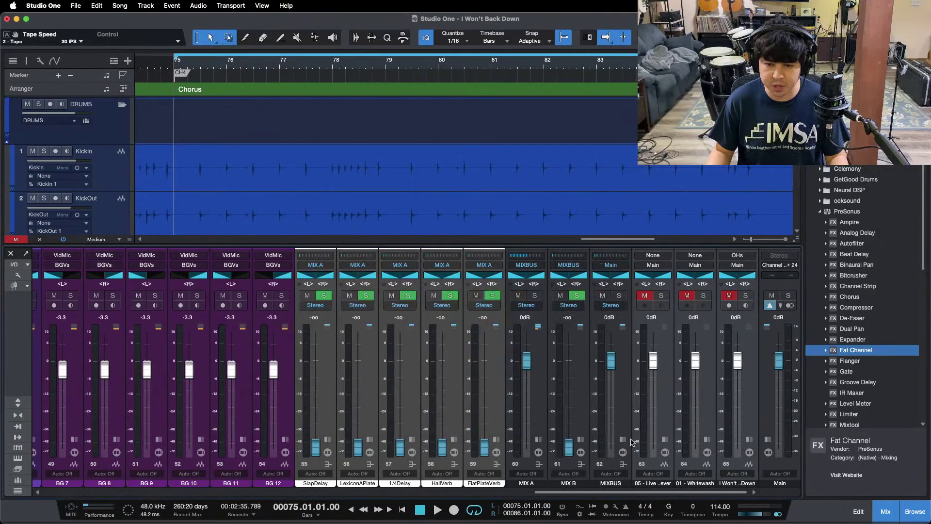
Open the Limiter on the MIXBUS channel and reset its gain reduction reading
{"action": "left_click", "coordinate": [623, 442]}
{"action": "left_click", "coordinate": [655, 273]}
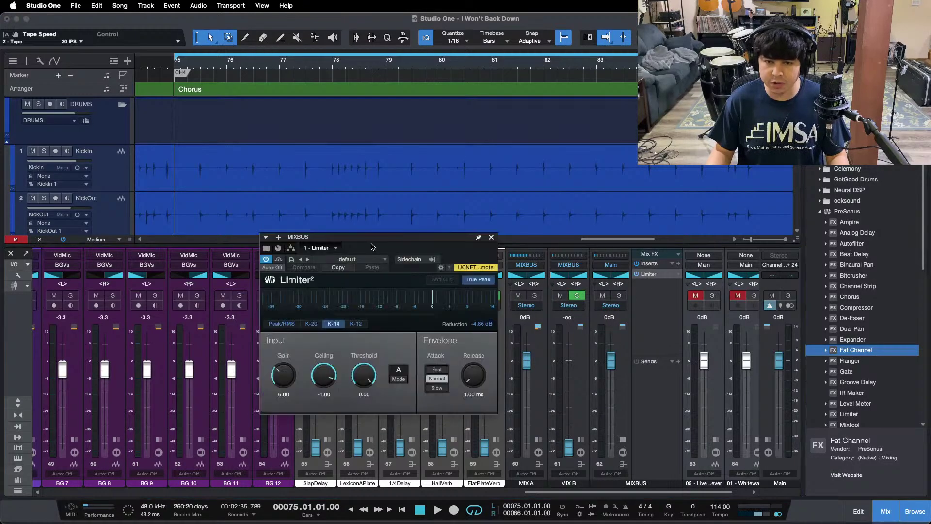
{"action": "left_click_drag", "start_coordinate": [372, 247], "coordinate": [428, 227]}
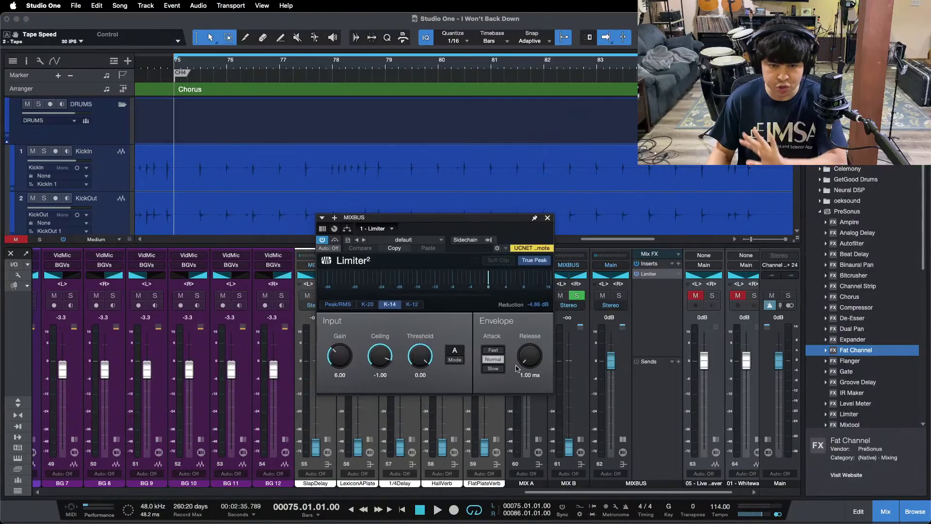
{"action": "left_click", "coordinate": [537, 306]}
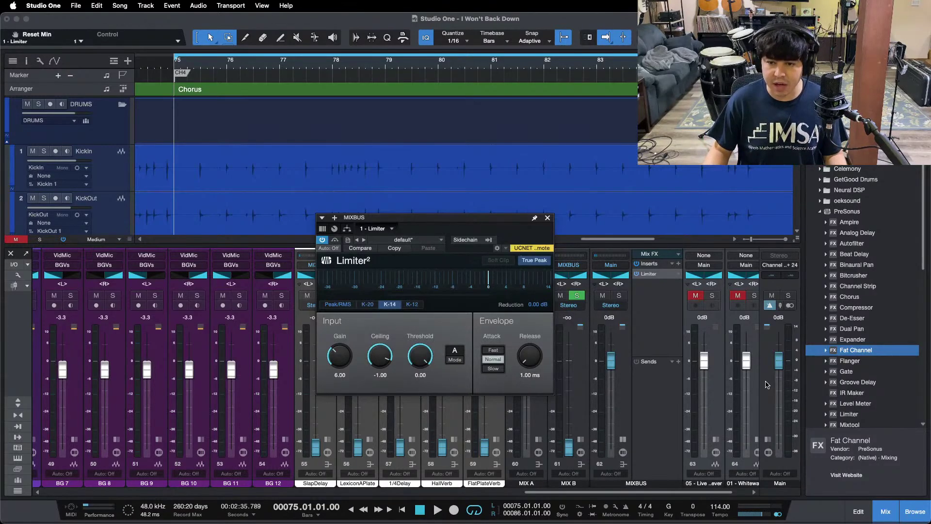
Lower the Main output's volume to -5.8 dB and close the MIXBUS Limiter
{"action": "scroll", "coordinate": [779, 367], "scroll_direction": "down", "scroll_amount": 4}
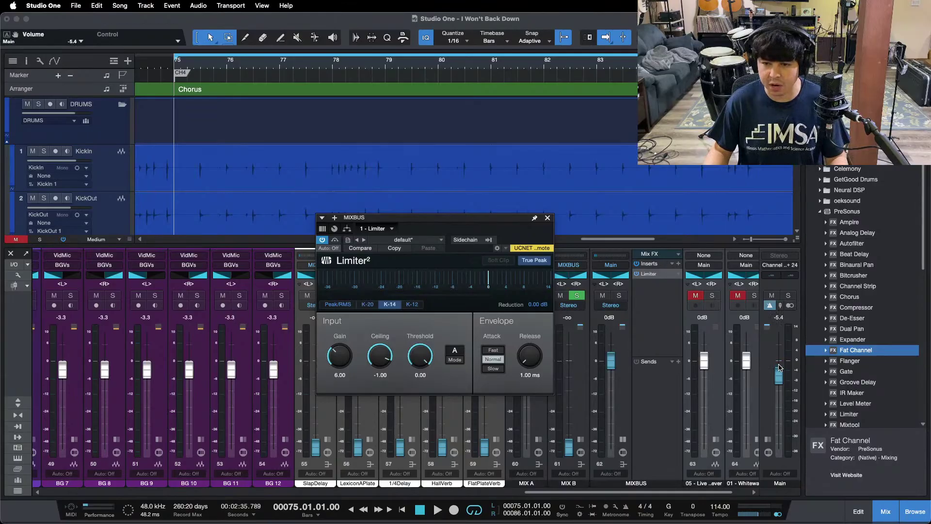
{"action": "left_click", "coordinate": [624, 439]}
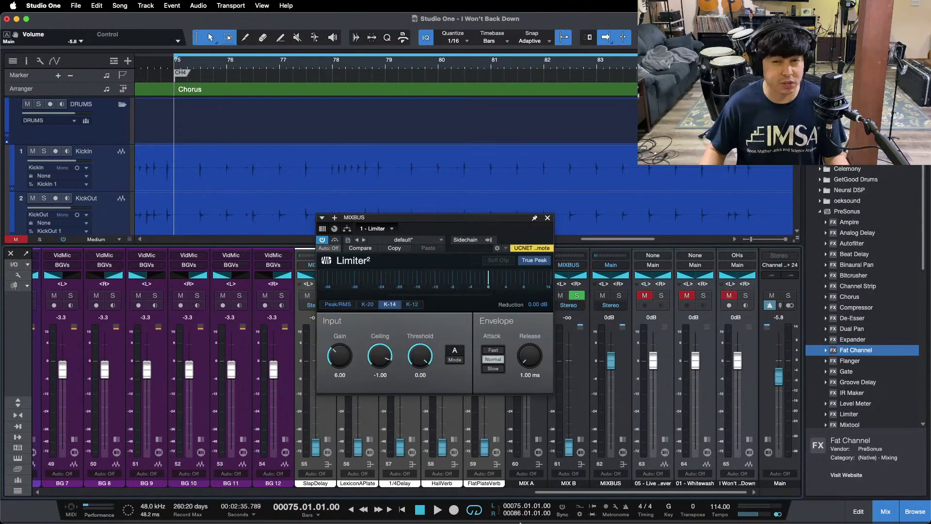
{"action": "mouse_move", "coordinate": [479, 522]}
{"action": "left_click", "coordinate": [508, 505]}
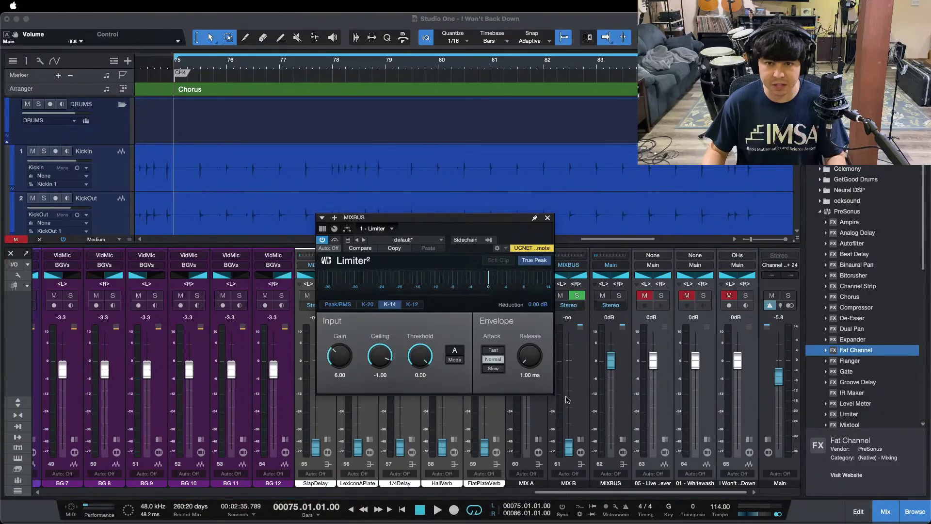
{"action": "left_click", "coordinate": [879, 475]}
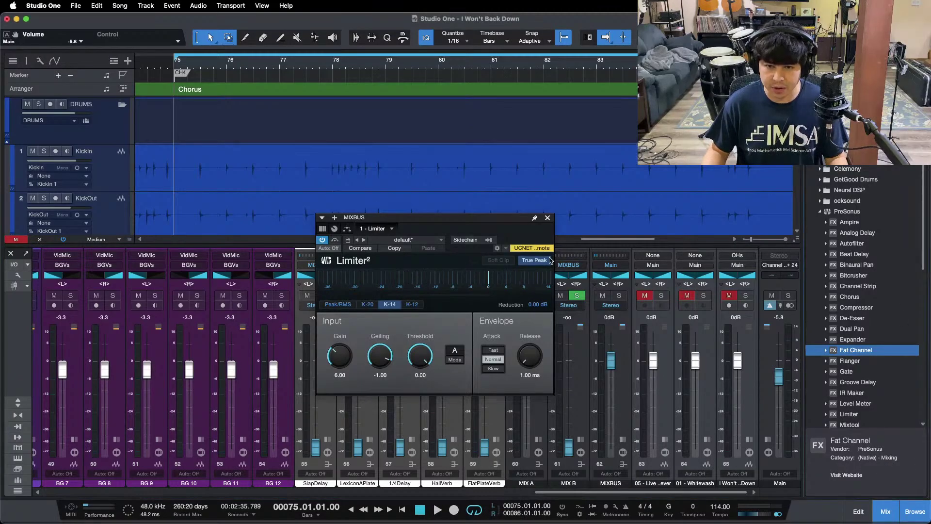
{"action": "left_click", "coordinate": [548, 218]}
Solo the KickLvl bus in the mixer and start playback at the chorus
{"action": "left_click_drag", "start_coordinate": [589, 491], "coordinate": [48, 506]}
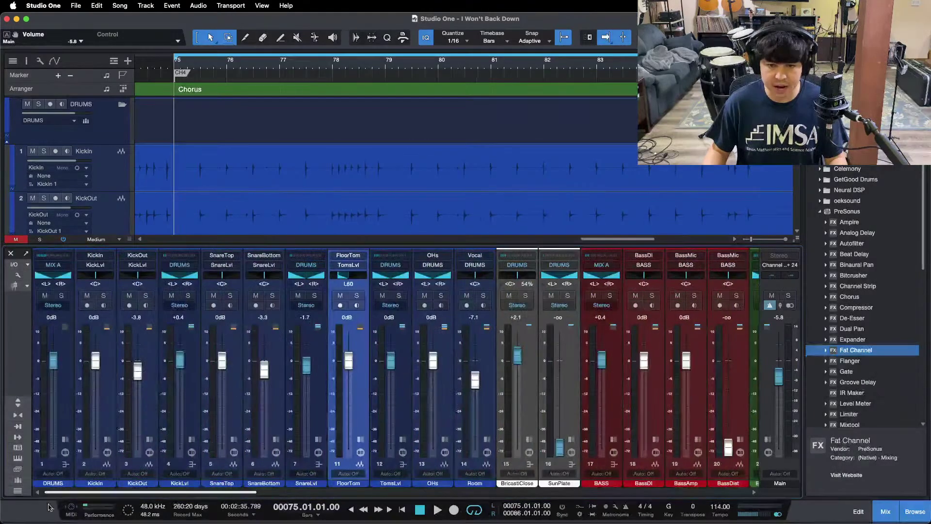
{"action": "left_click", "coordinate": [191, 293]}
{"action": "mouse_move", "coordinate": [175, 492]}
{"action": "left_mouse_down"}
{"action": "mouse_move", "coordinate": [491, 493]}
{"action": "mouse_move", "coordinate": [383, 502]}
{"action": "mouse_move", "coordinate": [185, 492]}
{"action": "left_mouse_up"}
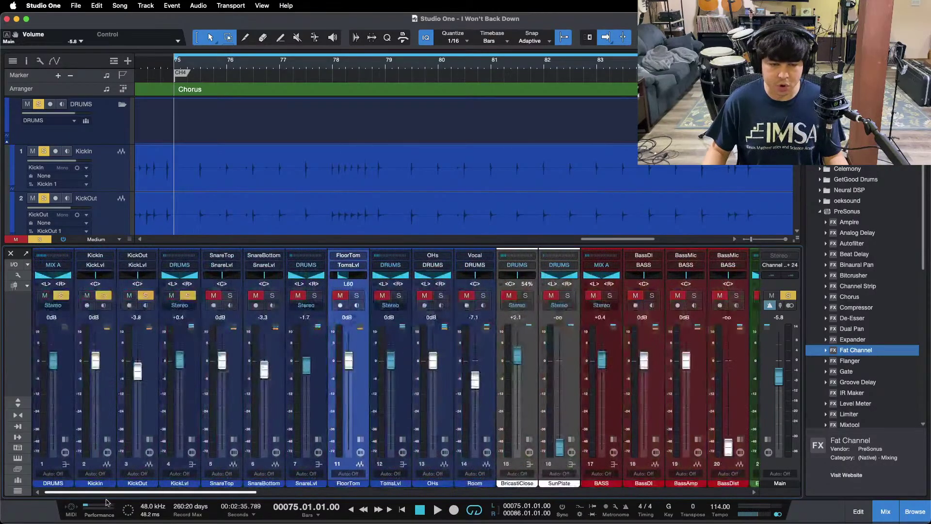
{"action": "left_click", "coordinate": [191, 386]}
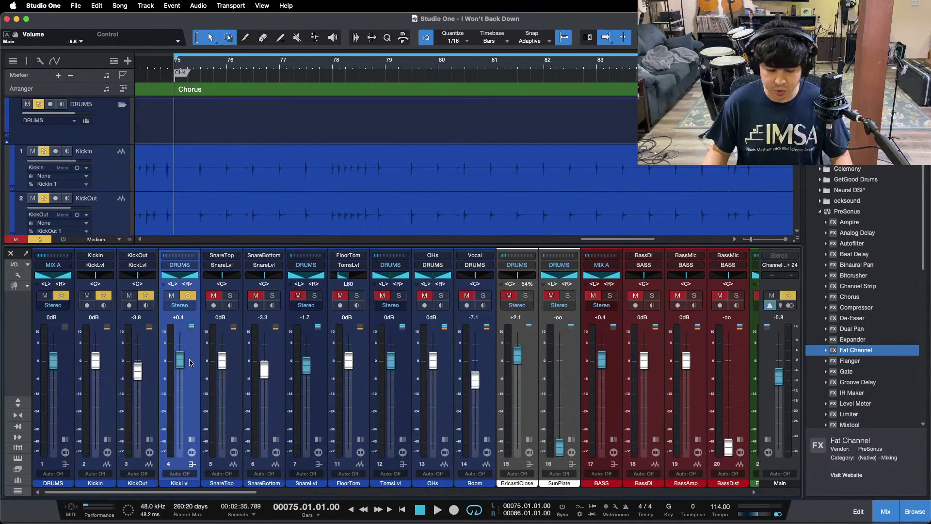
{"action": "key", "text": "space"}
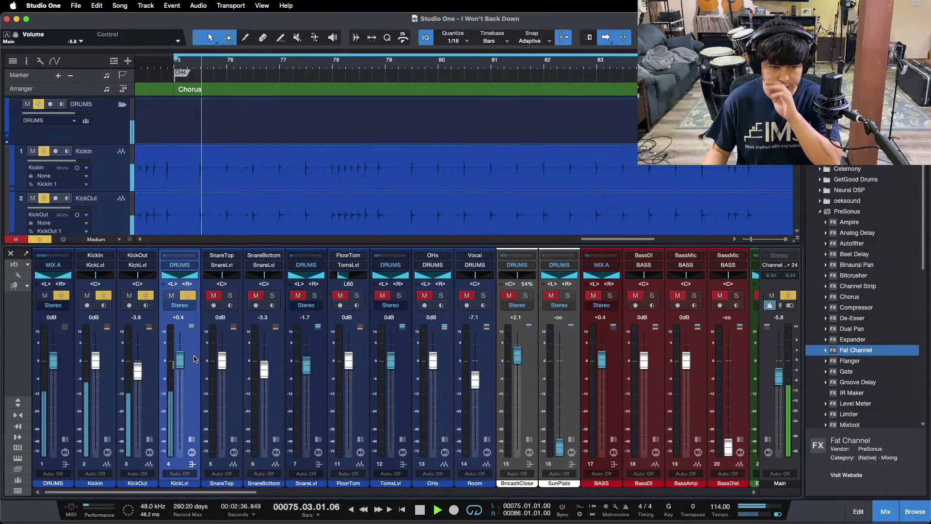
Examine the Limiter and Limiter 2 inserts on the KickLvl bus while replaying part of the chorus
{"action": "left_click", "coordinate": [192, 464]}
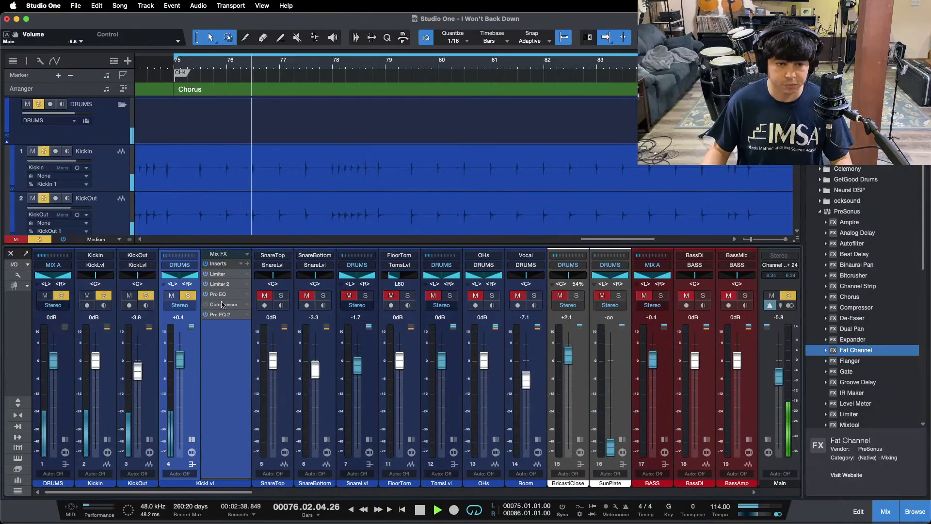
{"action": "left_click", "coordinate": [221, 274]}
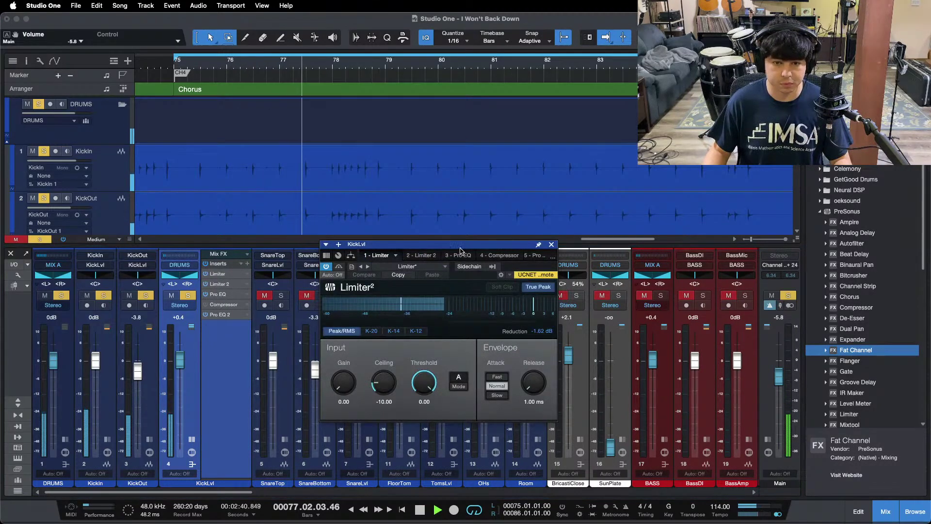
{"action": "mouse_move", "coordinate": [452, 215]}
{"action": "left_mouse_down"}
{"action": "mouse_move", "coordinate": [412, 217]}
{"action": "mouse_move", "coordinate": [452, 227]}
{"action": "left_mouse_up"}
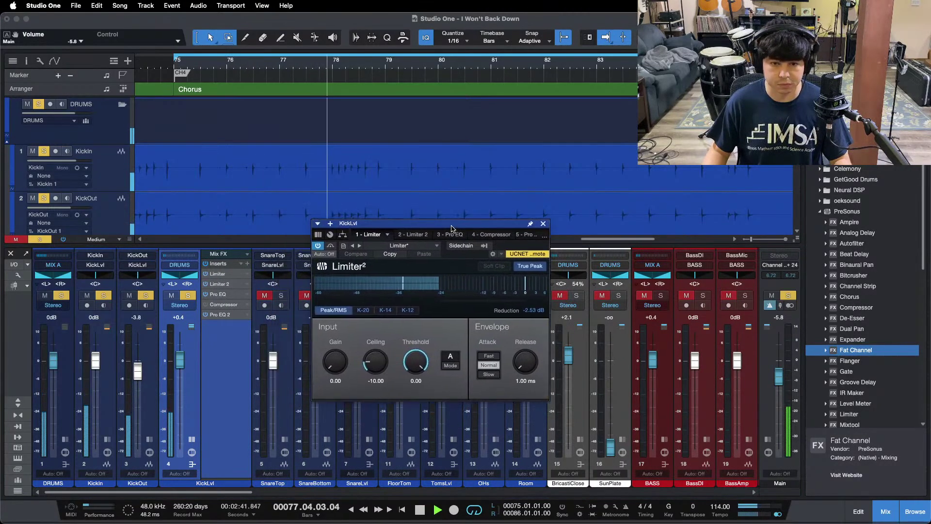
{"action": "left_click", "coordinate": [414, 235]}
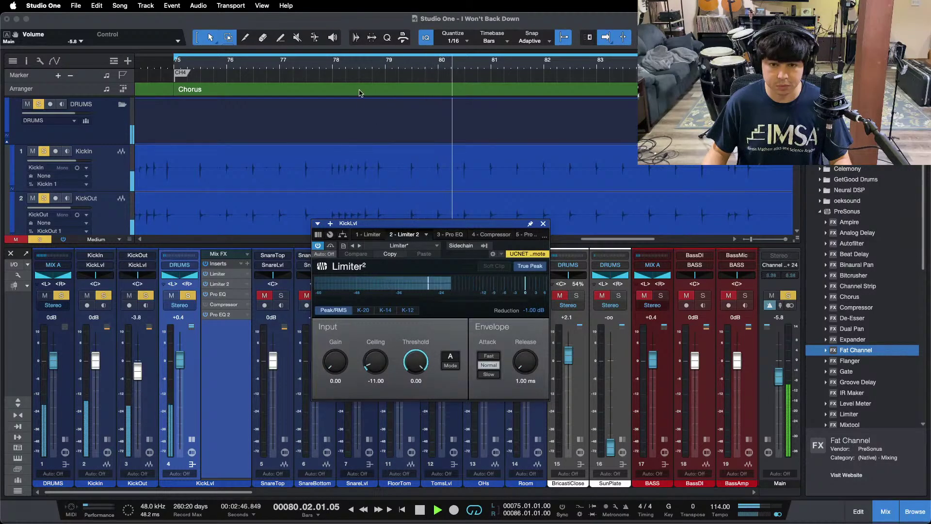
{"action": "left_click", "coordinate": [318, 68]}
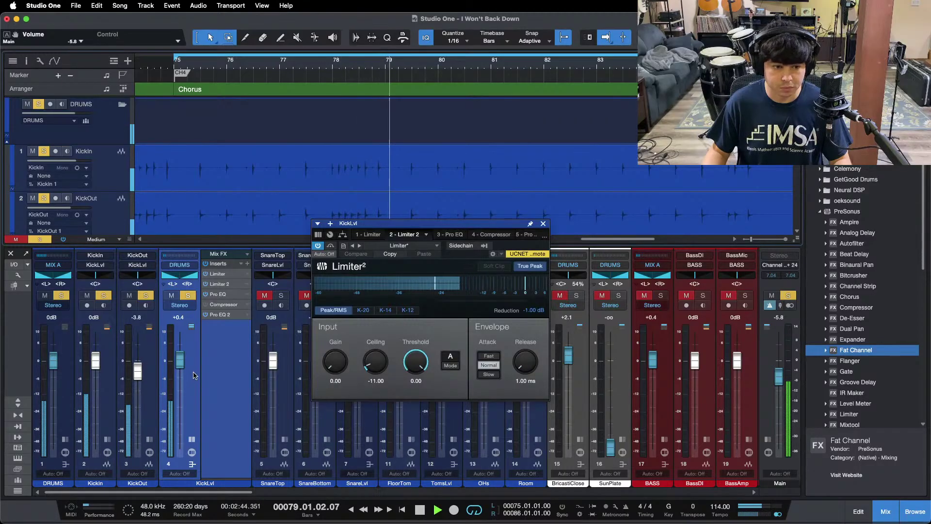
Try the KickLvl fader at 0 dB and undo the volume change
{"action": "left_click", "coordinate": [180, 361], "text": "alt"}
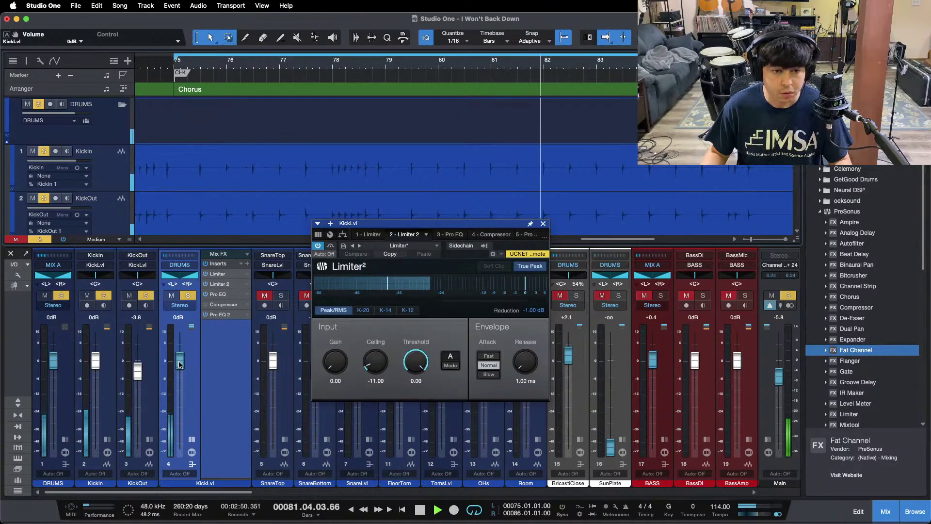
{"action": "key", "text": "super+z"}
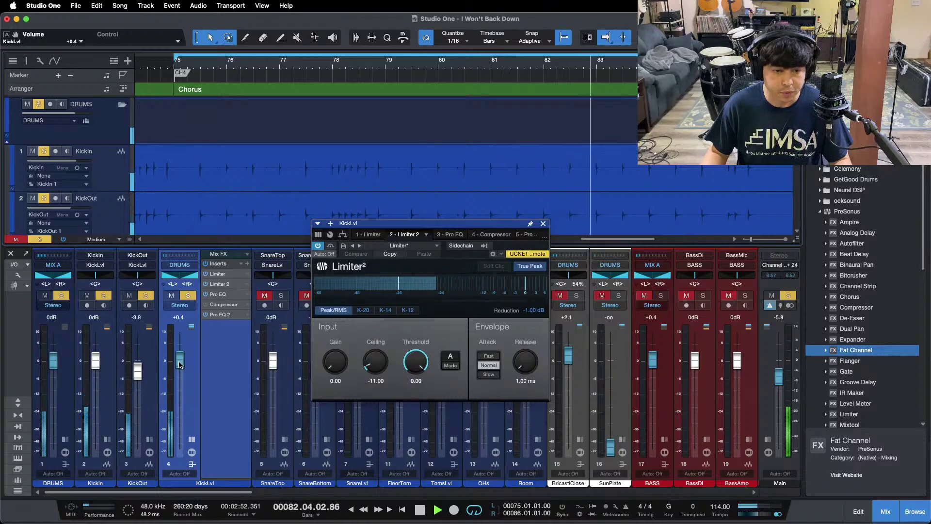
Review the first Pro EQ on KickLvl and compare the gain reduction of Limiter and Limiter 2 during chorus playback
{"action": "left_click", "coordinate": [445, 235]}
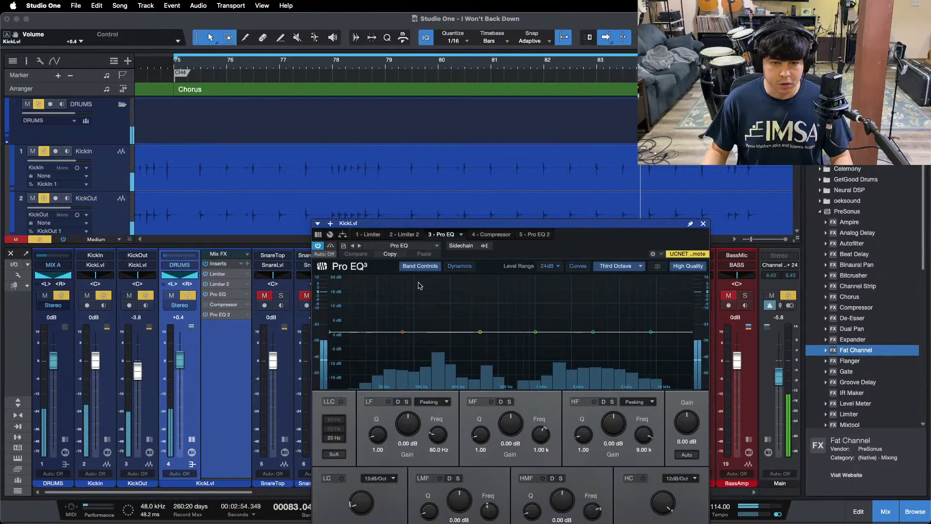
{"action": "left_click_drag", "start_coordinate": [592, 257], "coordinate": [472, 185]}
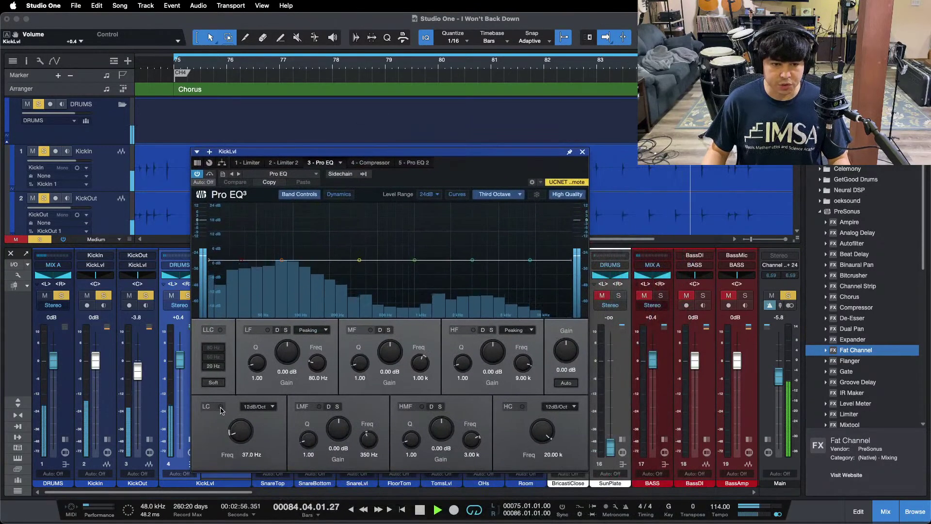
{"action": "left_click", "coordinate": [247, 163]}
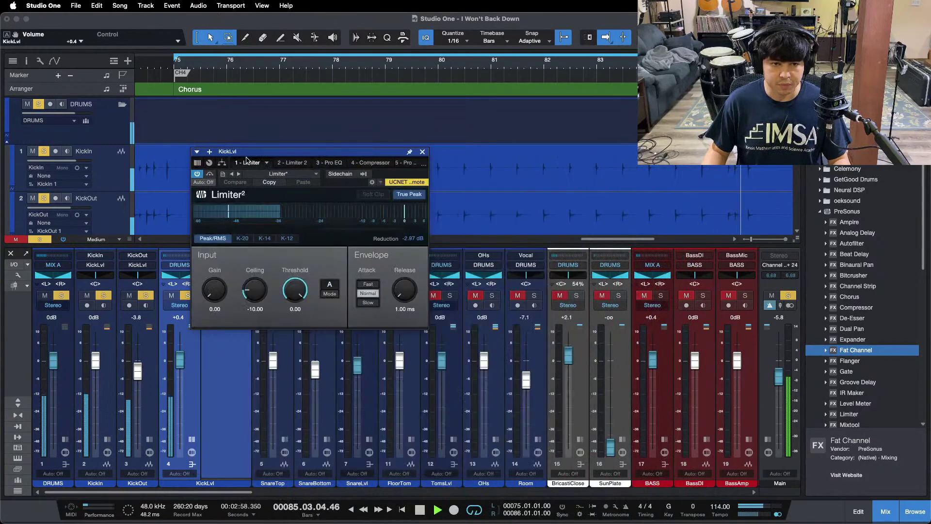
{"action": "left_click", "coordinate": [329, 227]}
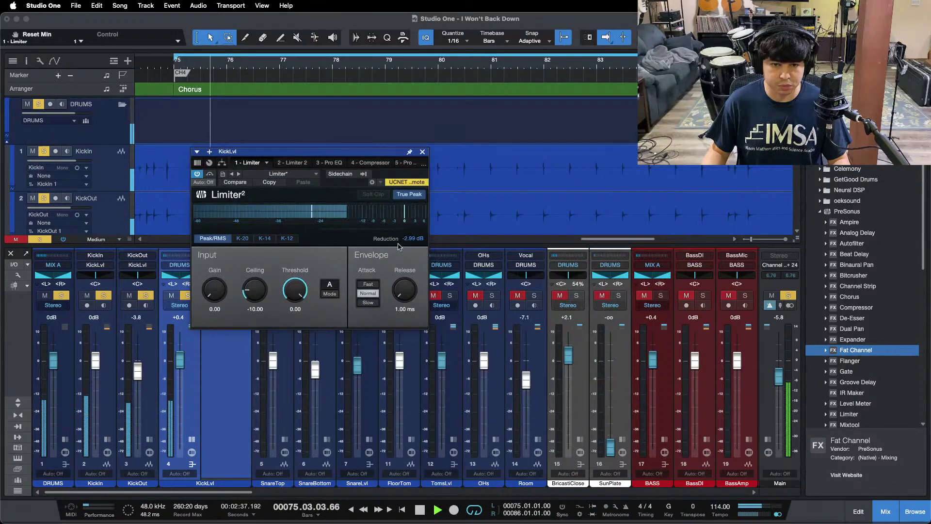
{"action": "left_click", "coordinate": [292, 162]}
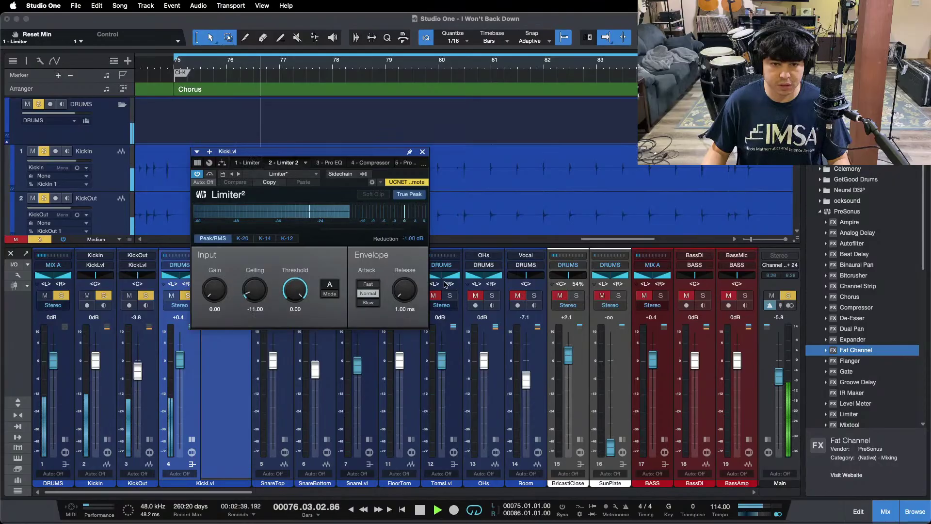
{"action": "left_click_drag", "start_coordinate": [369, 151], "coordinate": [477, 170]}
Enable the 37 Hz low cut in KickLvl's first Pro EQ and set its spectrum display to FFT Curve
{"action": "left_click", "coordinate": [438, 181]}
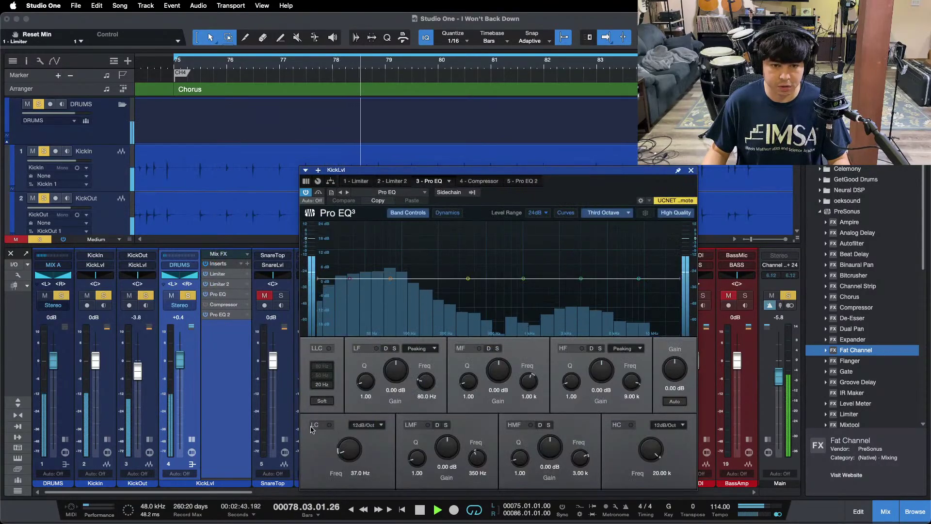
{"action": "left_click_drag", "start_coordinate": [550, 202], "coordinate": [481, 194]}
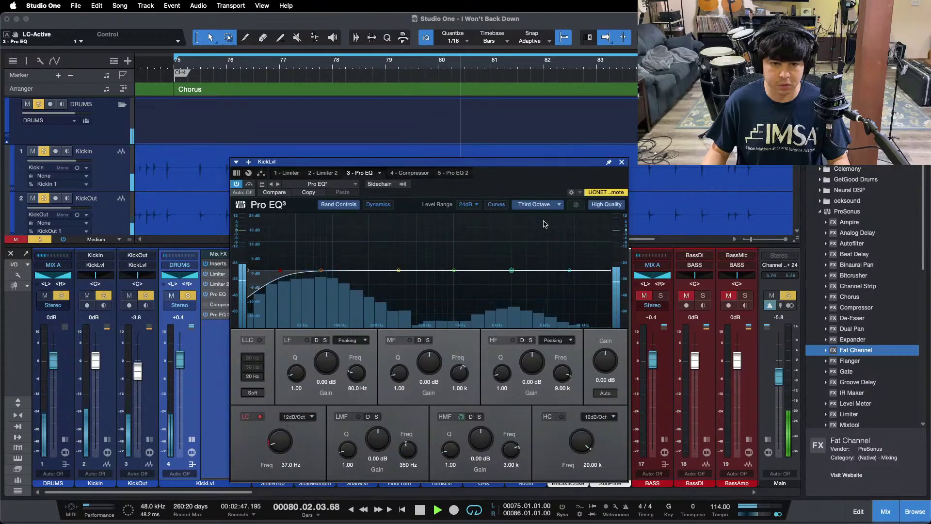
{"action": "left_click", "coordinate": [536, 204]}
{"action": "left_click", "coordinate": [538, 249]}
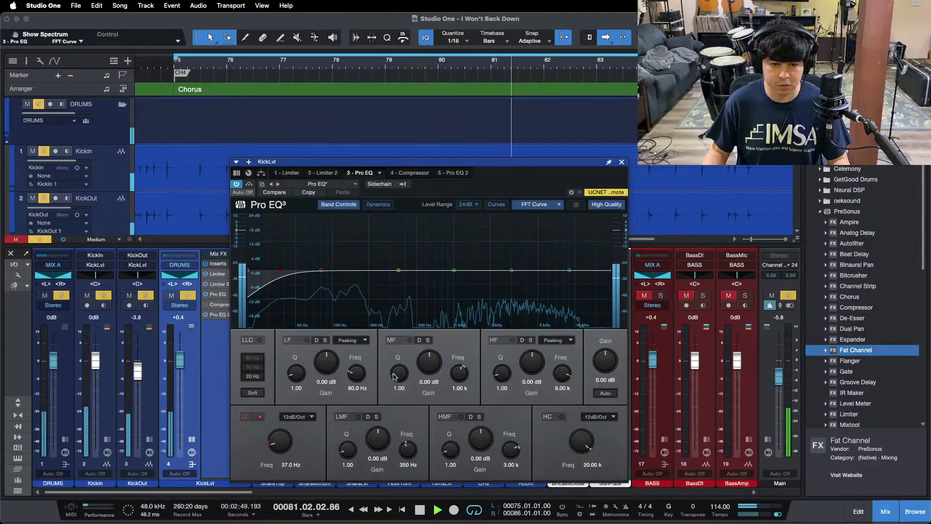
Sweep the MF band at Q 24.00 with a 24 dB boost to 796 Hz and cut it by 24 dB there
{"action": "scroll", "coordinate": [454, 270], "scroll_direction": "up", "scroll_amount": 10}
{"action": "left_click_drag", "start_coordinate": [438, 247], "coordinate": [442, 189]}
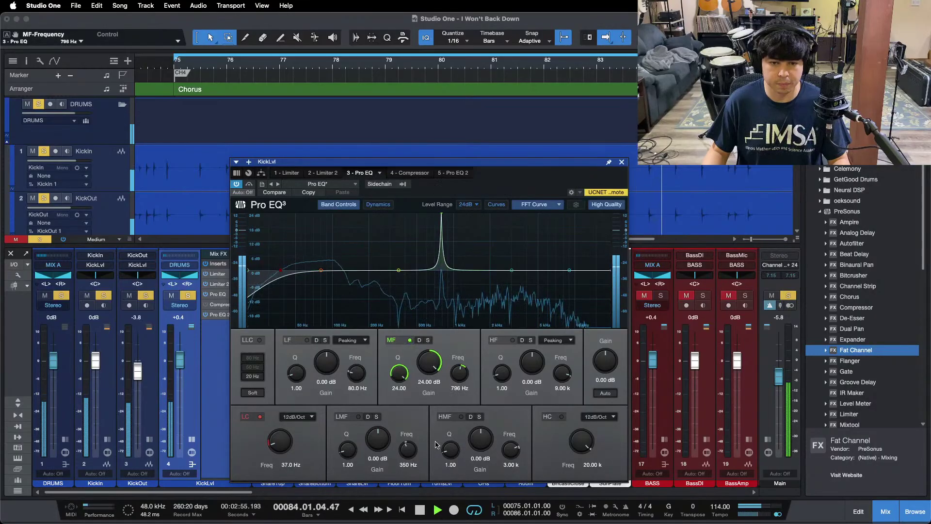
{"action": "left_click_drag", "start_coordinate": [433, 375], "coordinate": [400, 377]}
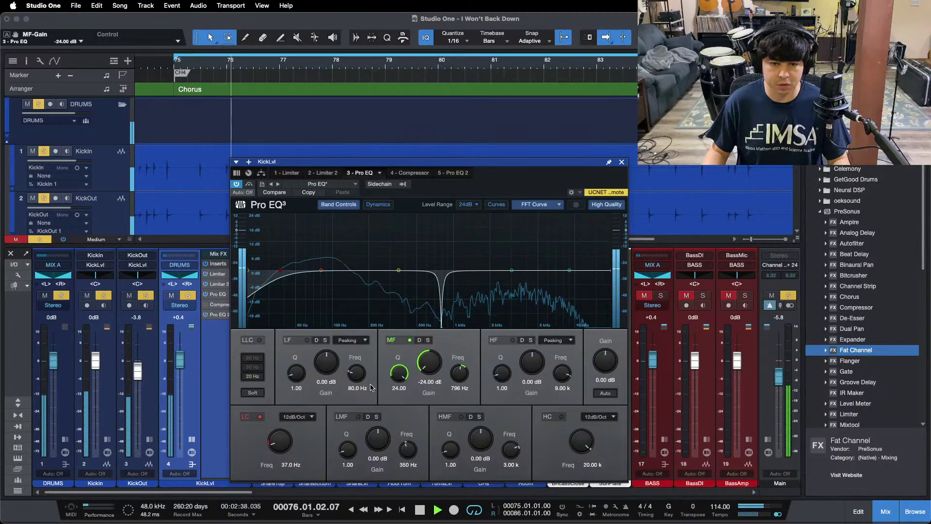
Enable the Compressor on KickLvl and set its release to 60.6 ms while listening to the chorus
{"action": "left_click", "coordinate": [428, 173]}
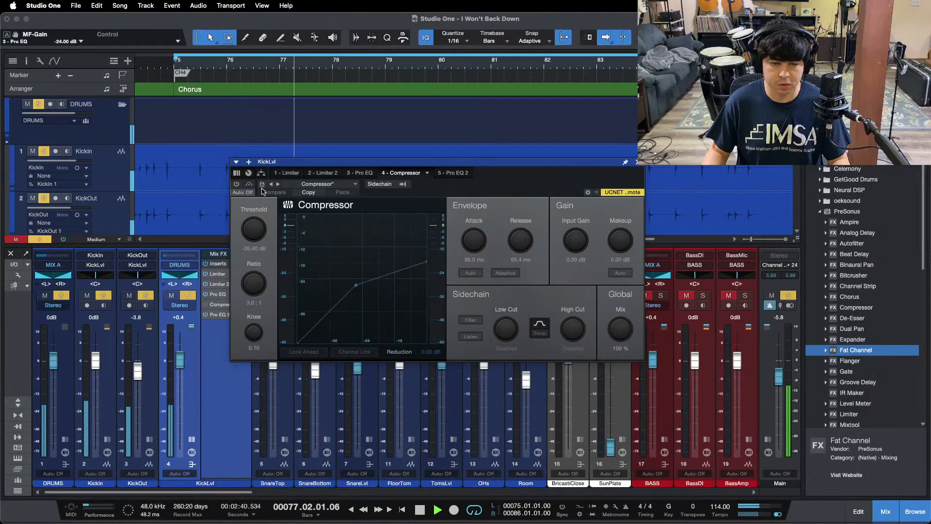
{"action": "left_click", "coordinate": [237, 185]}
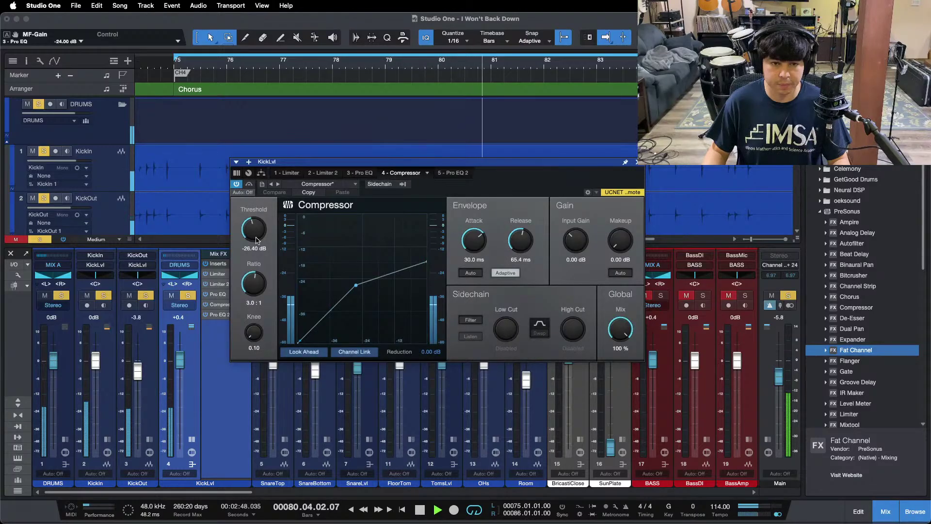
{"action": "left_click", "coordinate": [363, 173]}
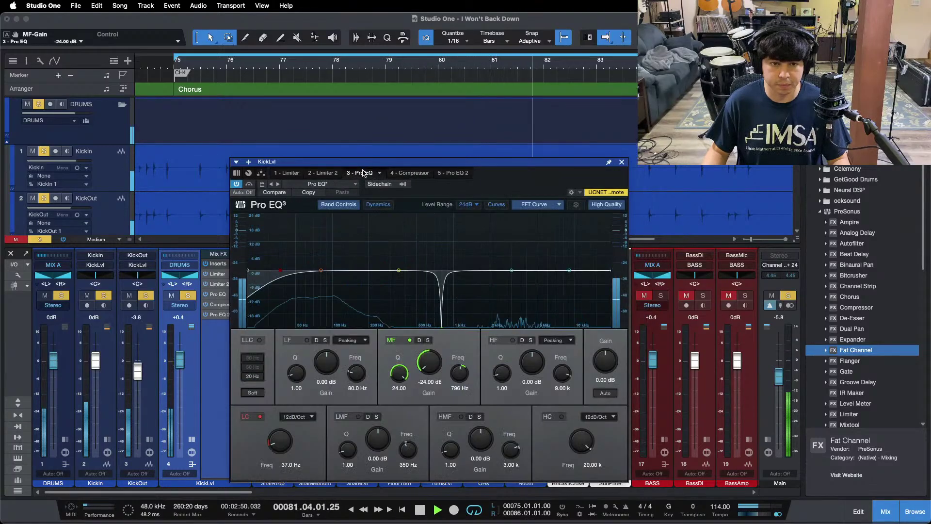
{"action": "left_click", "coordinate": [407, 174]}
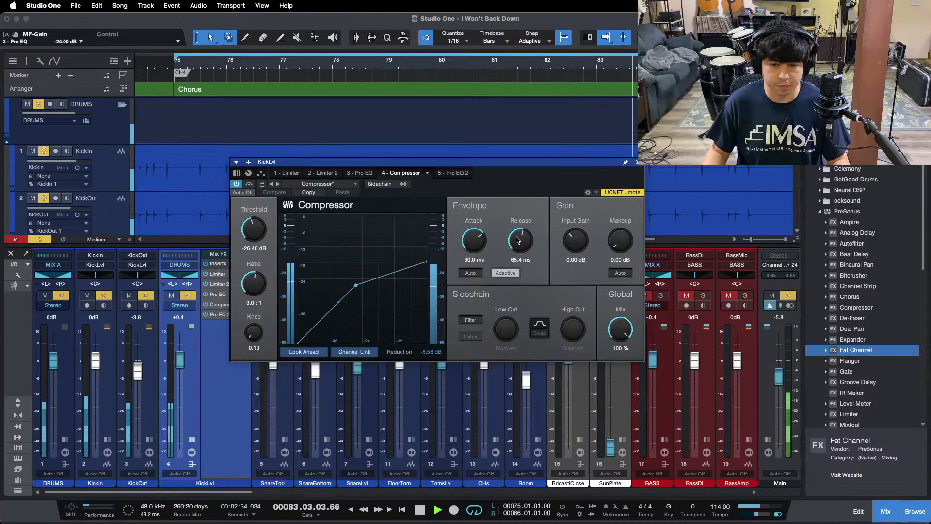
{"action": "left_click_drag", "start_coordinate": [518, 240], "coordinate": [512, 241]}
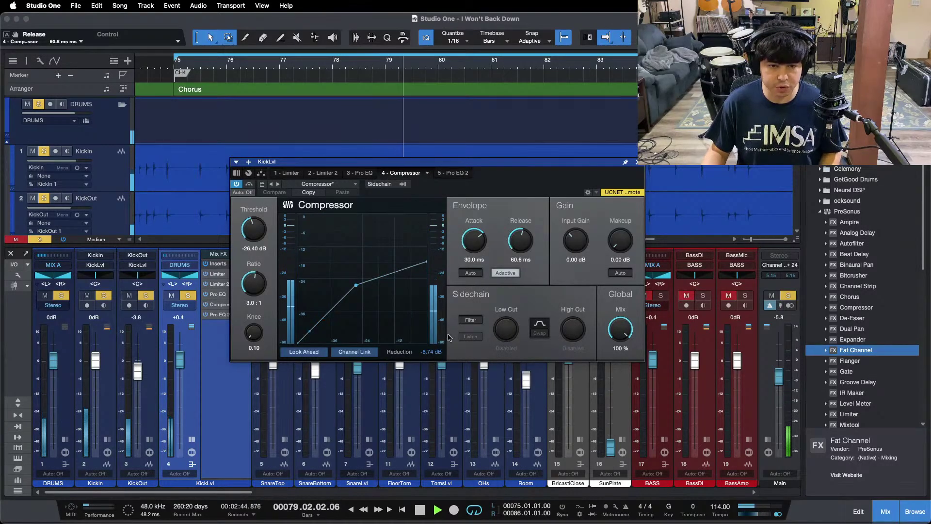
{"action": "mouse_move", "coordinate": [534, 521]}
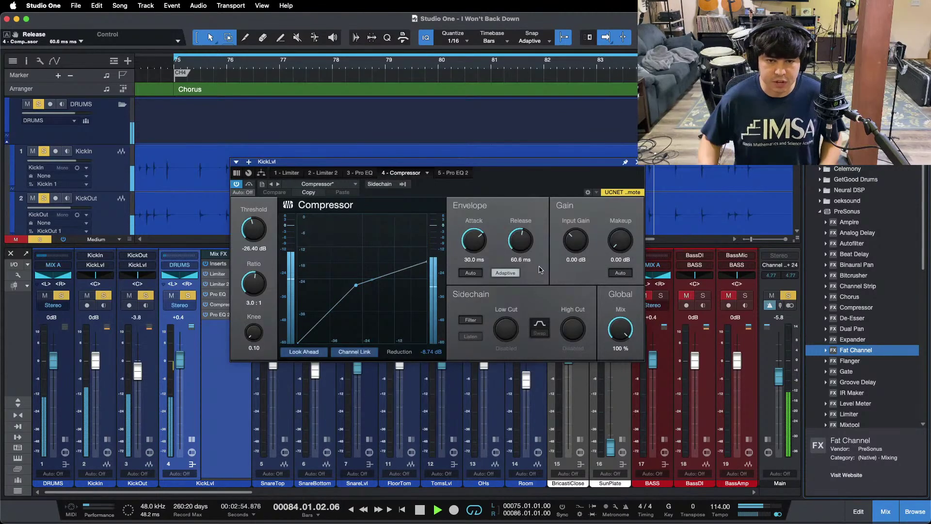
Boost the 9 kHz HF band in KickLvl's first Pro EQ to 18.24 dB while replaying the chorus
{"action": "left_click", "coordinate": [362, 172]}
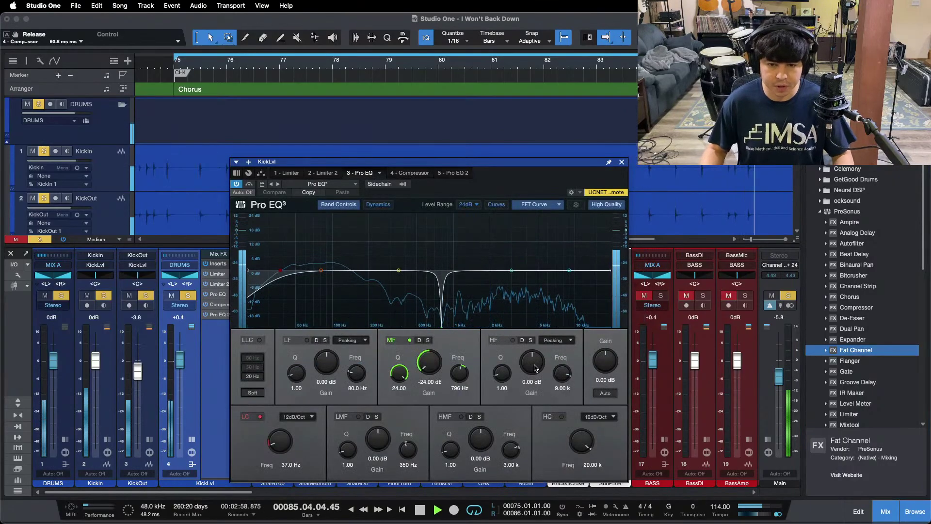
{"action": "left_click_drag", "start_coordinate": [535, 368], "coordinate": [534, 368]}
{"action": "scroll", "coordinate": [534, 367], "scroll_direction": "up", "scroll_amount": 3}
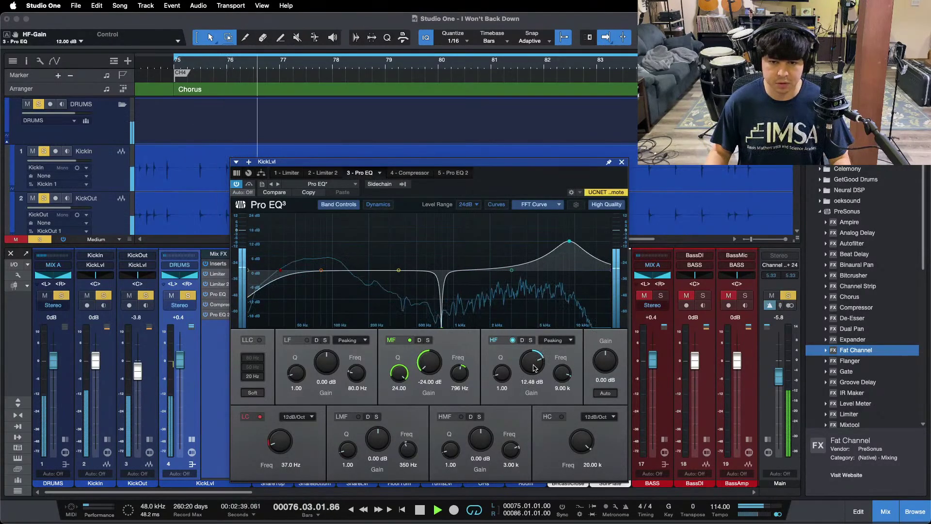
{"action": "scroll", "coordinate": [534, 368], "scroll_direction": "up", "scroll_amount": 1}
{"action": "scroll", "coordinate": [534, 368], "scroll_direction": "up", "scroll_amount": 2}
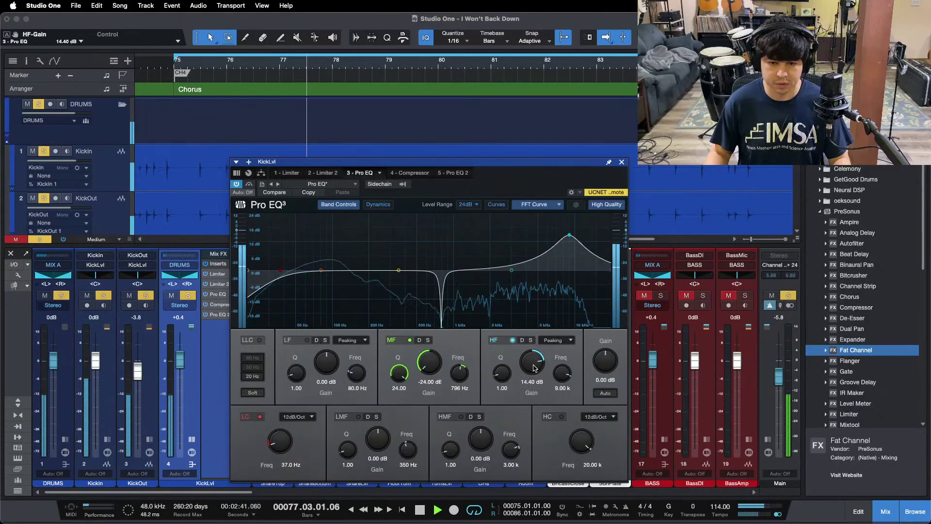
{"action": "scroll", "coordinate": [534, 368], "scroll_direction": "up", "scroll_amount": 1}
{"action": "scroll", "coordinate": [534, 368], "scroll_direction": "up", "scroll_amount": 1}
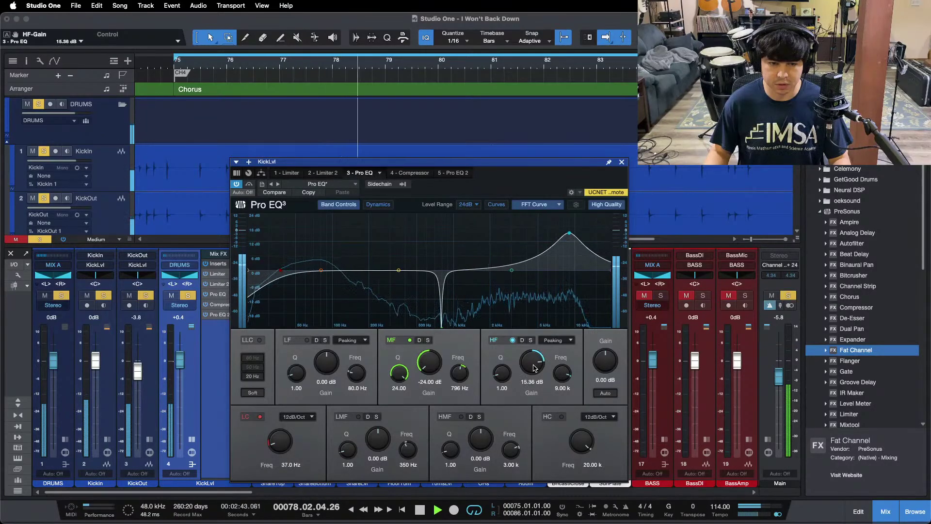
{"action": "scroll", "coordinate": [533, 368], "scroll_direction": "up", "scroll_amount": 3}
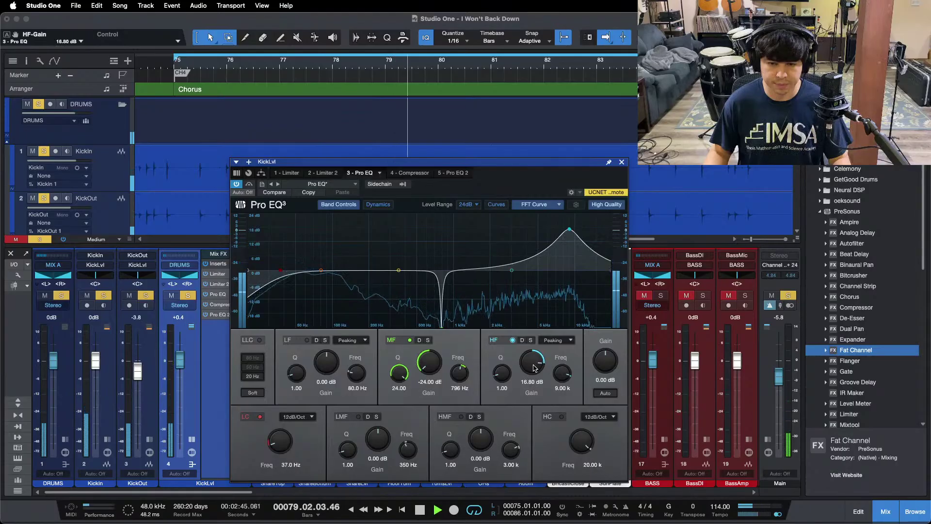
{"action": "scroll", "coordinate": [533, 368], "scroll_direction": "up", "scroll_amount": 2}
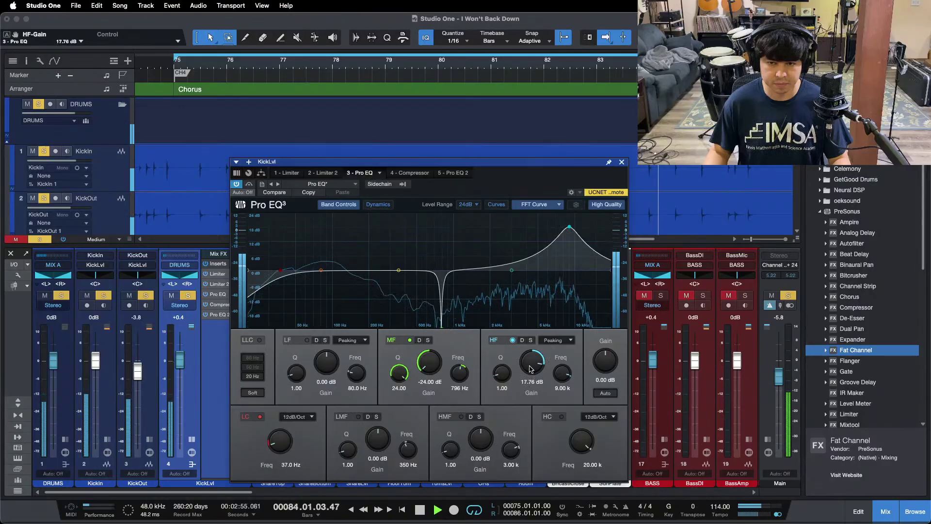
{"action": "key", "text": "space"}
{"action": "key", "text": "space"}
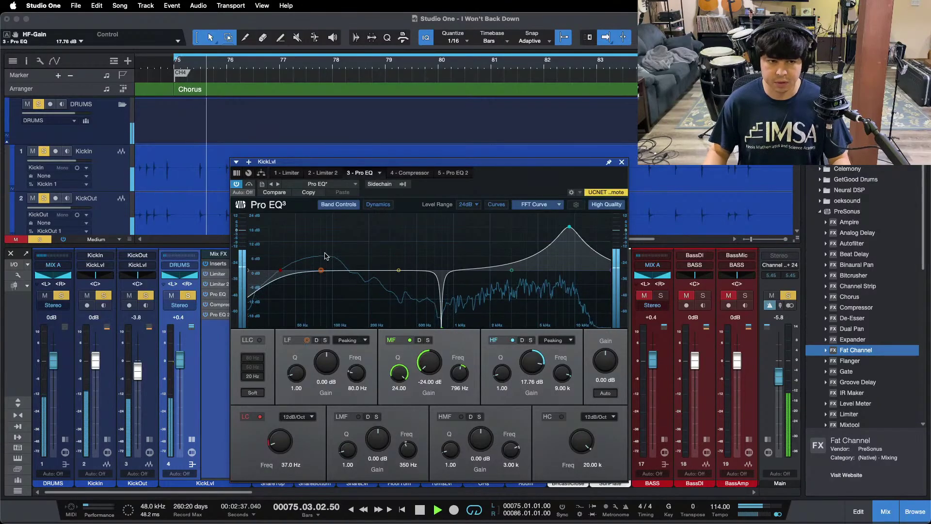
{"action": "scroll", "coordinate": [527, 365], "scroll_direction": "up", "scroll_amount": 2}
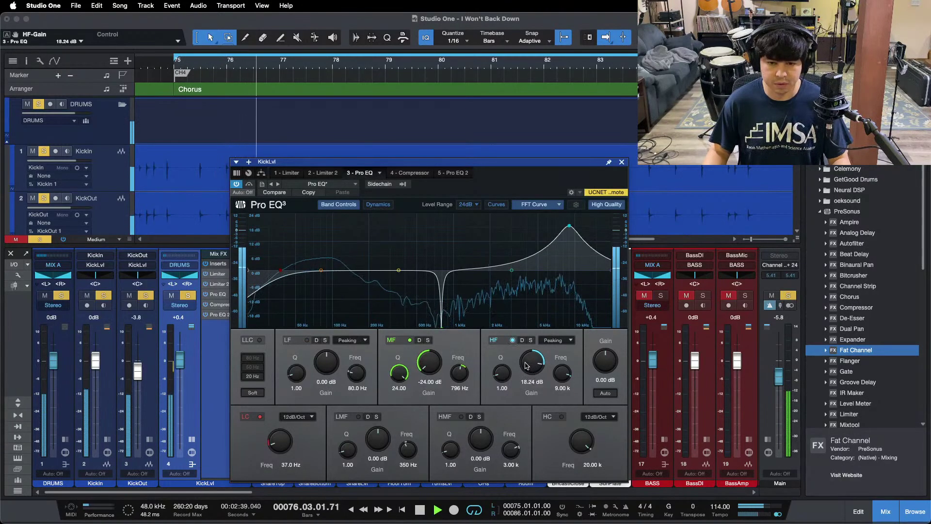
Boost the 80 Hz LF band in KickLvl's Pro EQ 2 by 5.28 dB and set the KickLvl volume to -0.8 dB
{"action": "left_click", "coordinate": [451, 173]}
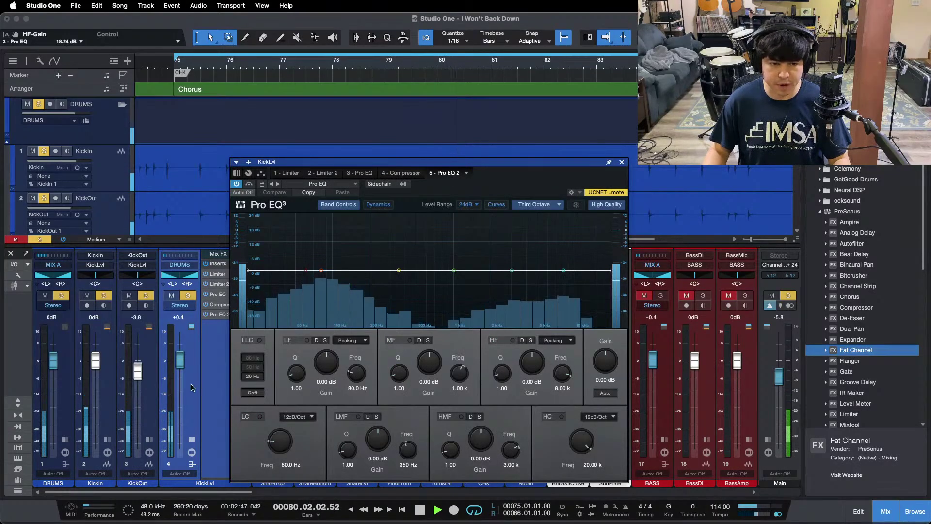
{"action": "left_click", "coordinate": [180, 361], "text": "super"}
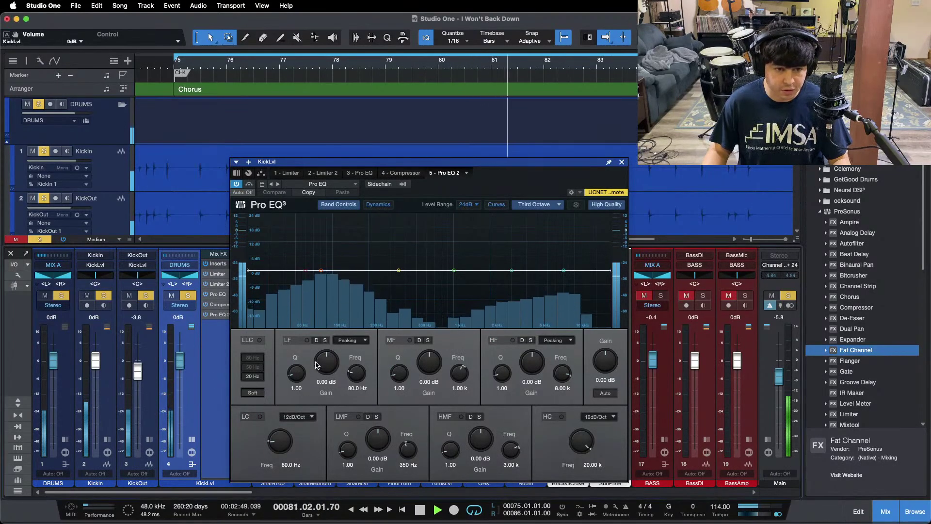
{"action": "left_click_drag", "start_coordinate": [316, 365], "coordinate": [322, 364]}
{"action": "scroll", "coordinate": [322, 364], "scroll_direction": "up", "scroll_amount": 1}
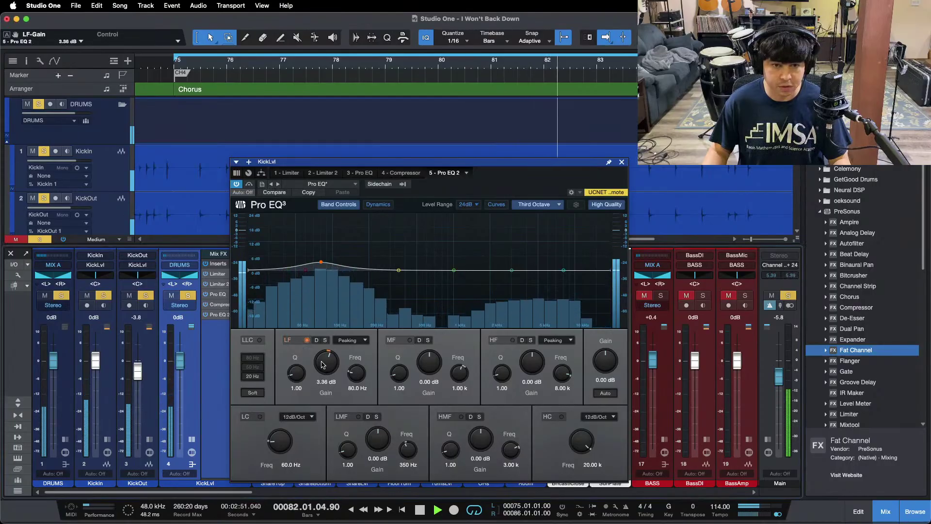
{"action": "scroll", "coordinate": [323, 364], "scroll_direction": "up", "scroll_amount": 1}
{"action": "scroll", "coordinate": [177, 363], "scroll_direction": "down", "scroll_amount": 2}
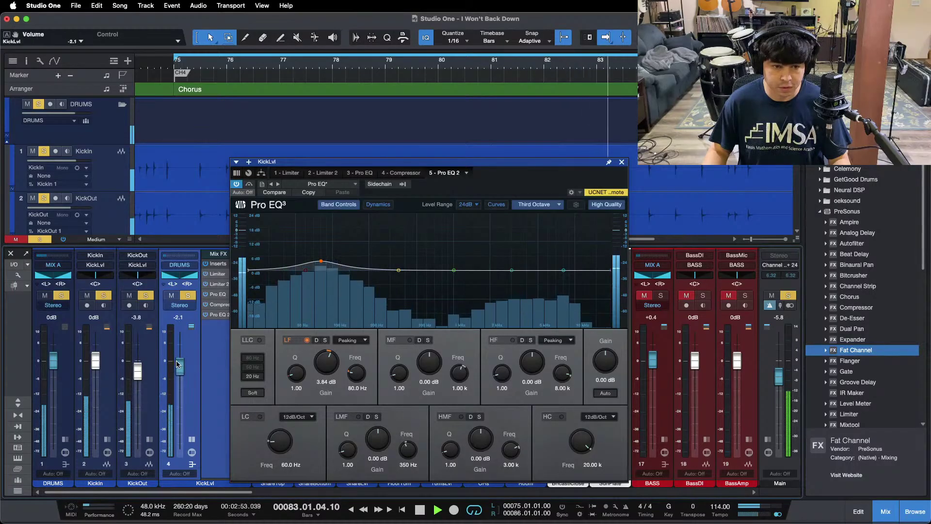
{"action": "scroll", "coordinate": [326, 367], "scroll_direction": "up", "scroll_amount": 2}
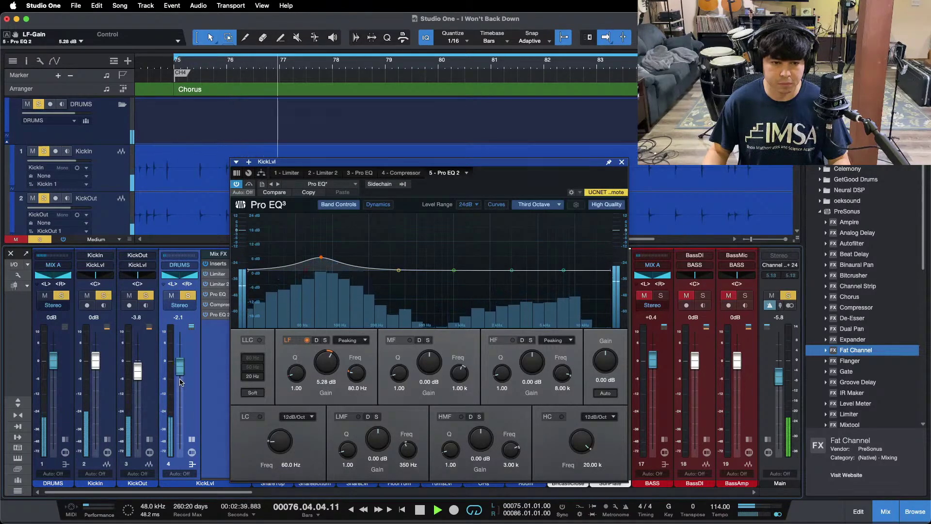
{"action": "scroll", "coordinate": [177, 369], "scroll_direction": "up", "scroll_amount": 2}
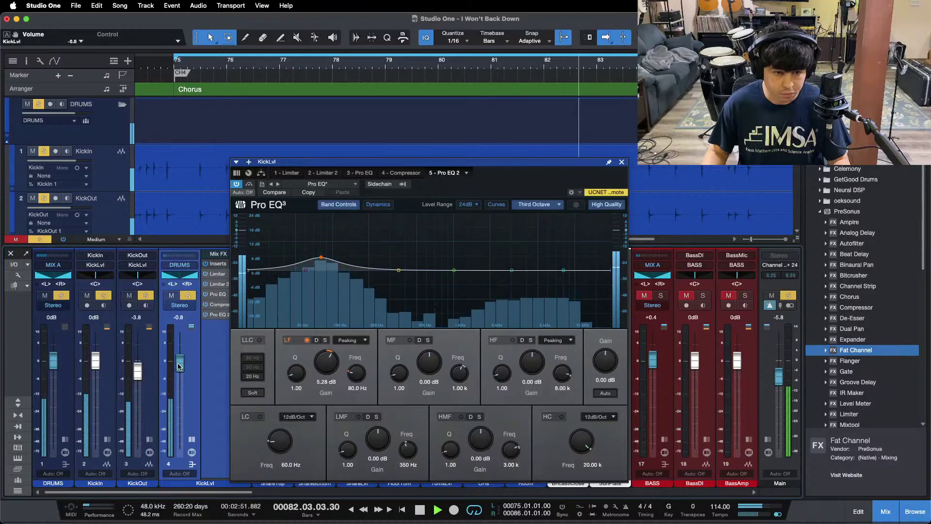
Raise the HF gain in KickLvl's first Pro EQ to 20.16 dB, and close the plug-in and the channel's insert view
{"action": "left_click", "coordinate": [359, 173]}
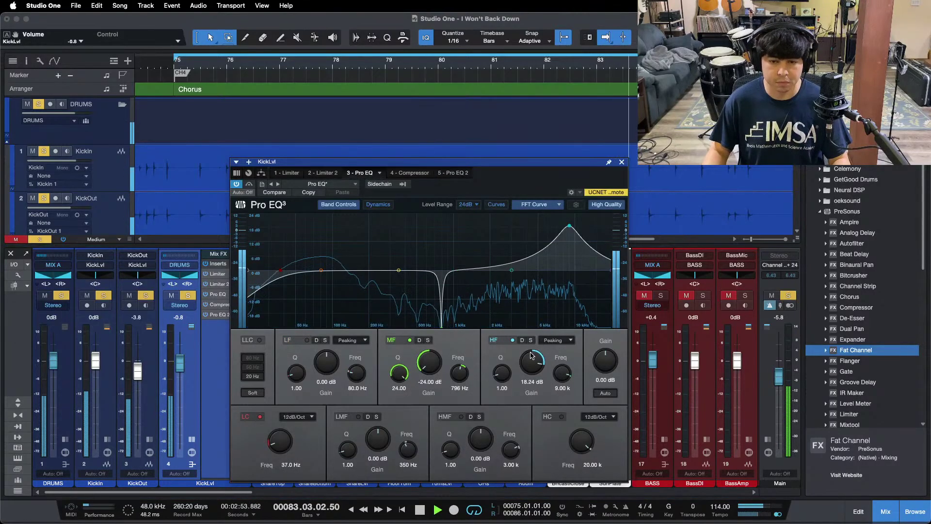
{"action": "left_click_drag", "start_coordinate": [531, 361], "coordinate": [531, 357]}
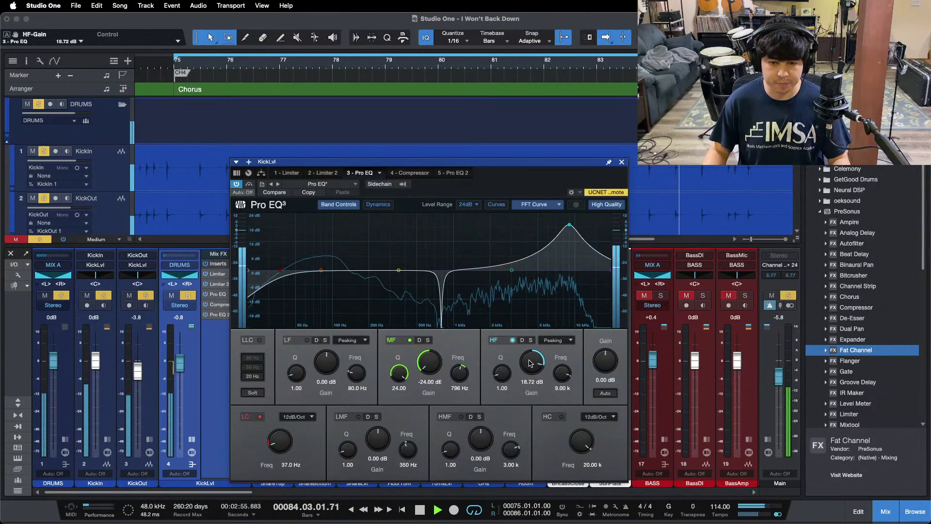
{"action": "scroll", "coordinate": [529, 360], "scroll_direction": "up", "scroll_amount": 1}
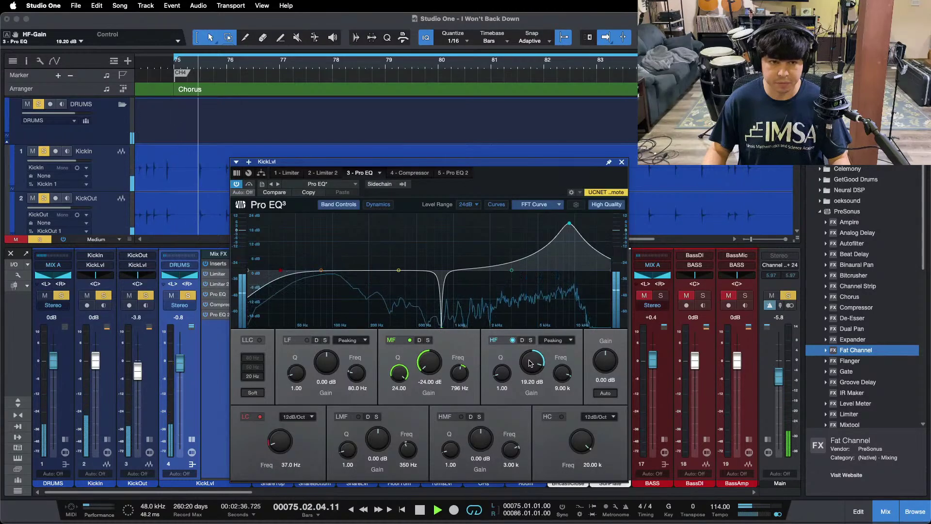
{"action": "scroll", "coordinate": [530, 362], "scroll_direction": "up", "scroll_amount": 1}
{"action": "scroll", "coordinate": [529, 362], "scroll_direction": "up", "scroll_amount": 1}
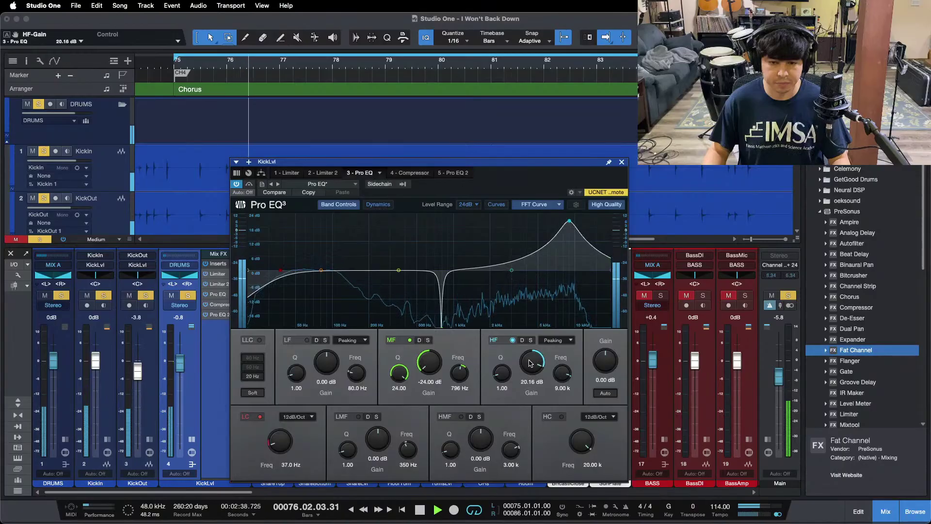
{"action": "left_click", "coordinate": [622, 162]}
{"action": "left_click", "coordinate": [191, 439]}
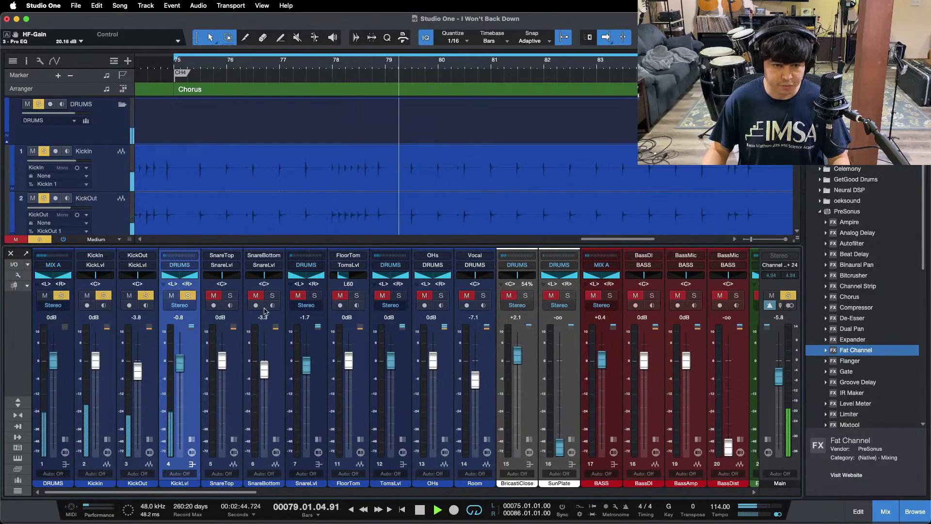
Solo the snare channels instead of the kick channels, and open SnareLvl's first Limiter with its reduction meter reset
{"action": "left_click_drag", "start_coordinate": [314, 295], "coordinate": [103, 296]}
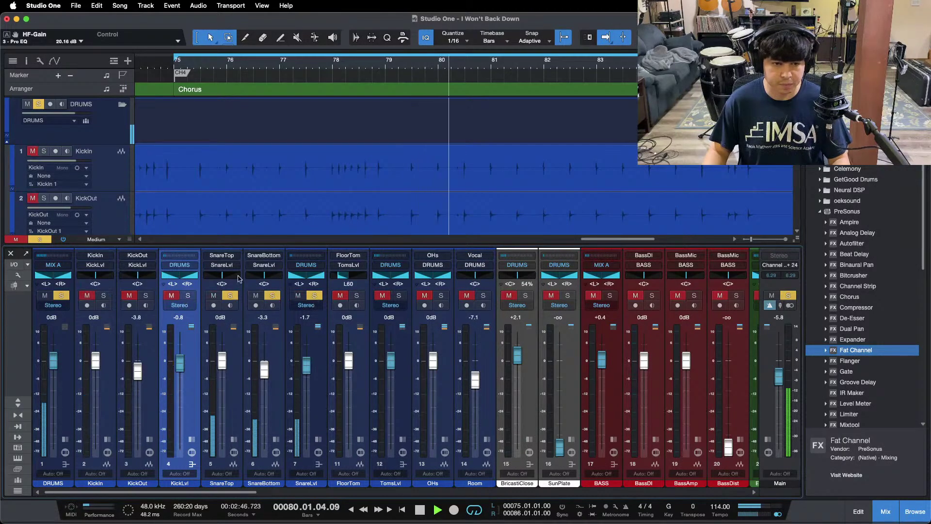
{"action": "mouse_move", "coordinate": [512, 504]}
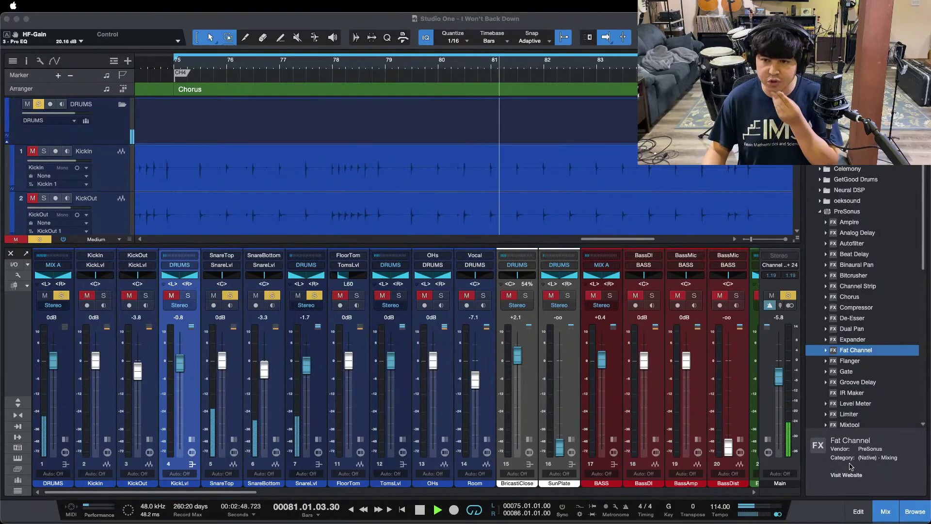
{"action": "left_click", "coordinate": [318, 463]}
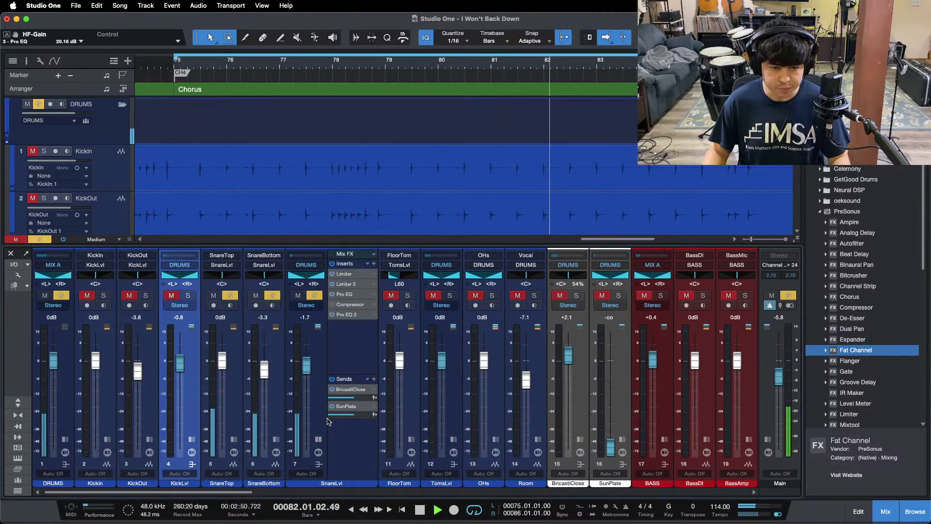
{"action": "left_click", "coordinate": [345, 274]}
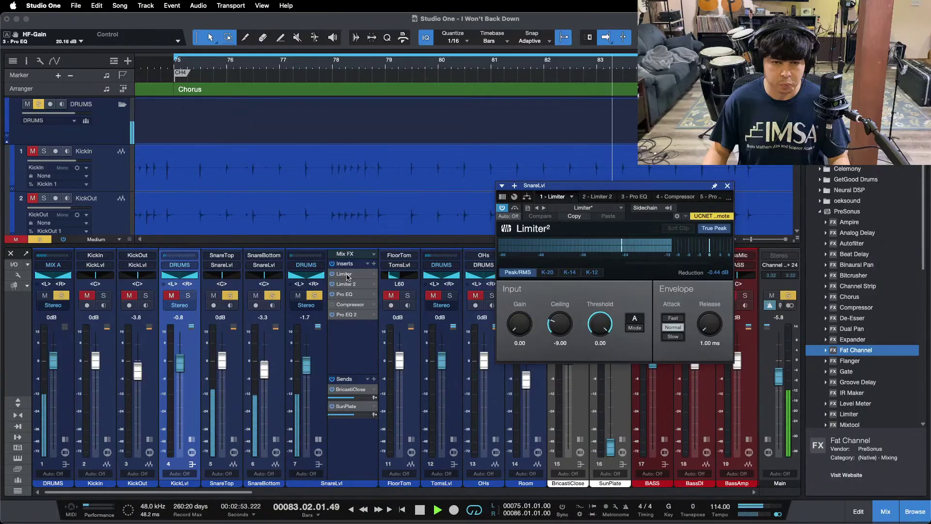
{"action": "left_click", "coordinate": [716, 273]}
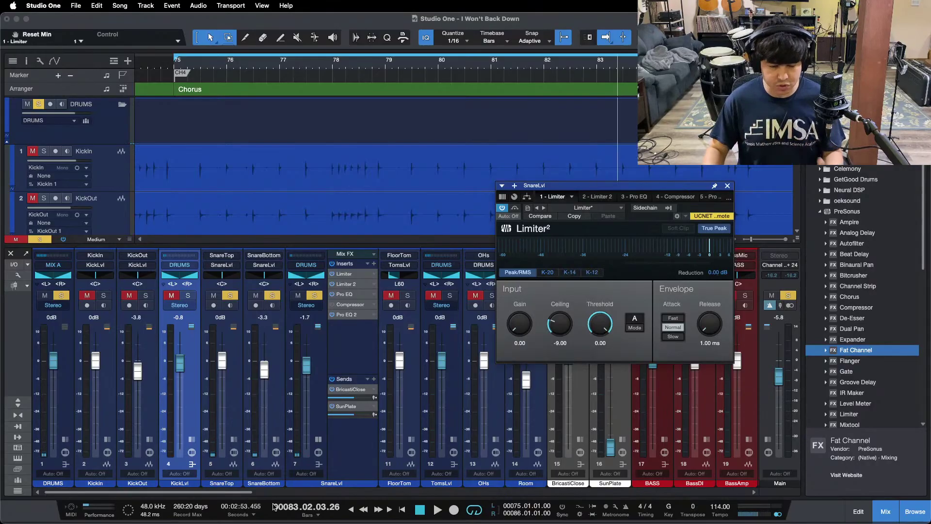
Replay the last Chorus from bar 75 to watch the gain reduction on SnareLvl's first Limiter, with the snare tracks in view
{"action": "left_click_drag", "start_coordinate": [235, 492], "coordinate": [386, 490]}
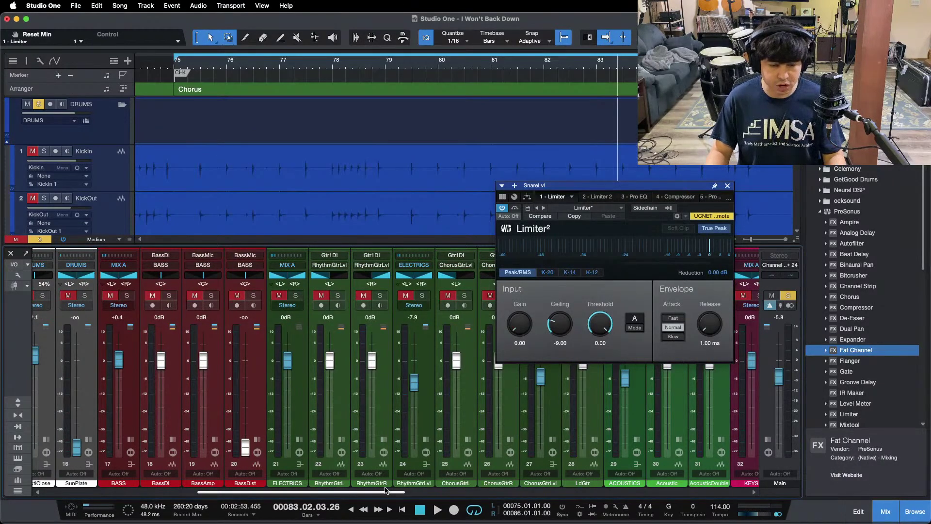
{"action": "left_click_drag", "start_coordinate": [385, 490], "coordinate": [98, 469]}
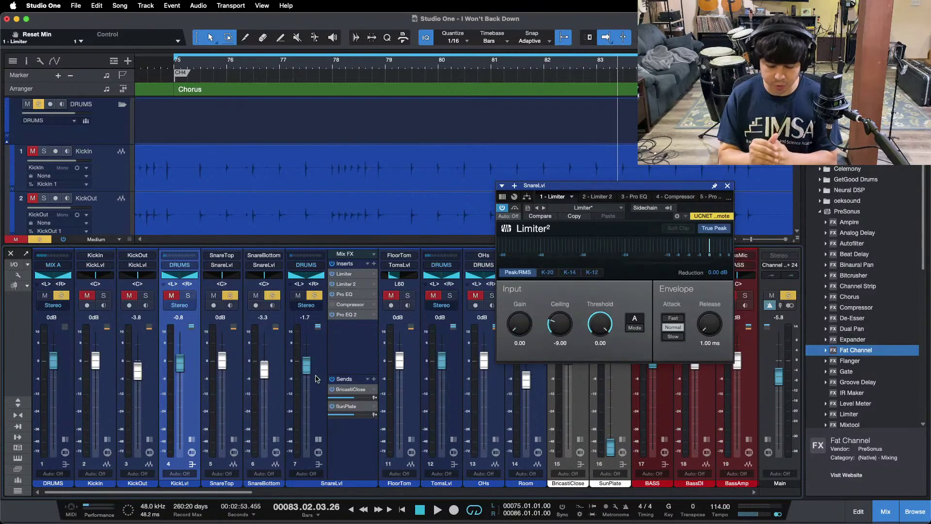
{"action": "key", "text": "KP_1"}
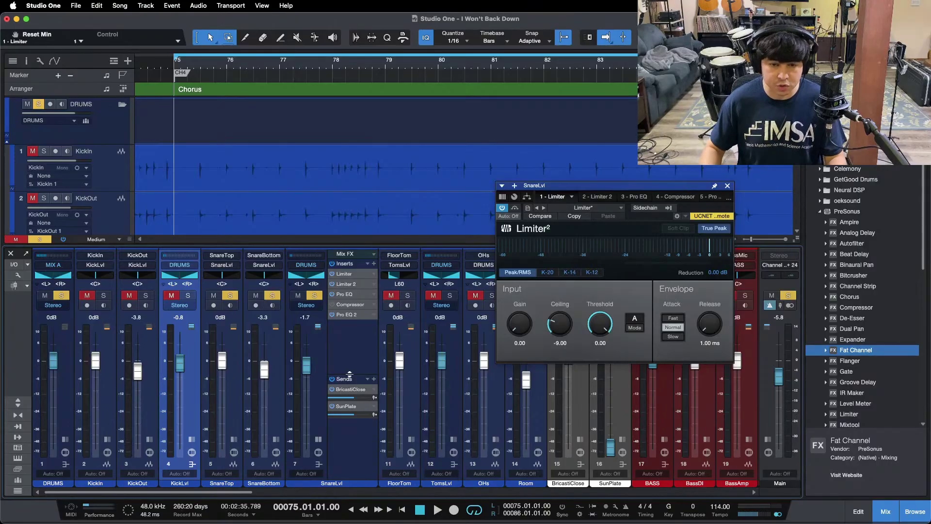
{"action": "key", "text": "space"}
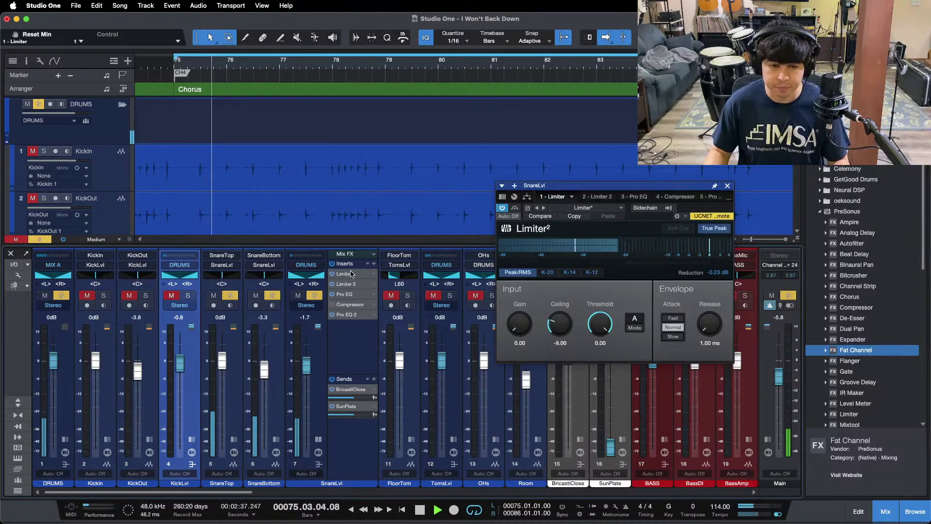
{"action": "left_click", "coordinate": [528, 291]}
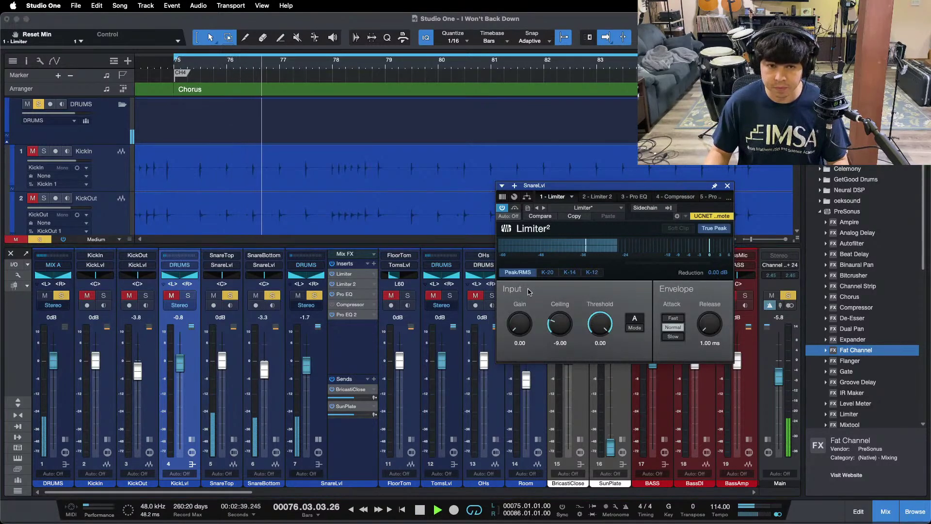
{"action": "scroll", "coordinate": [351, 131], "scroll_direction": "down", "scroll_amount": 3}
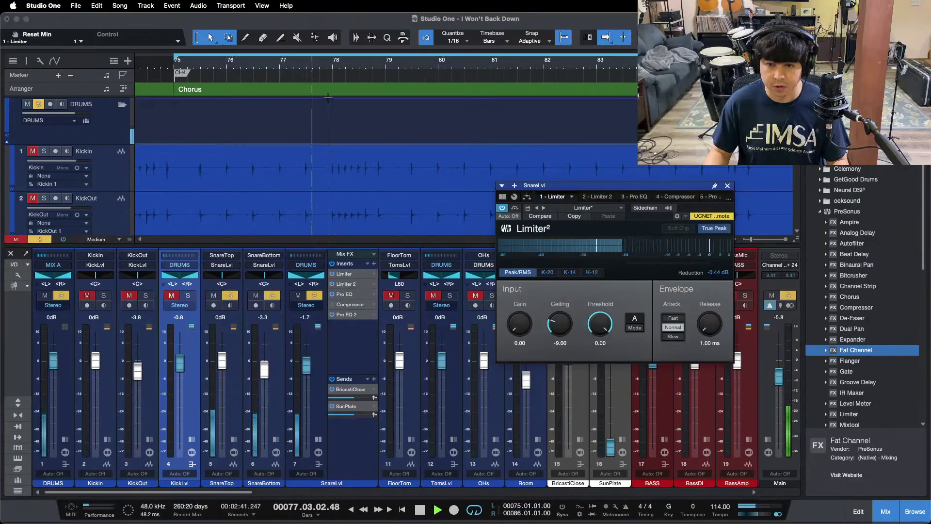
{"action": "scroll", "coordinate": [354, 134], "scroll_direction": "down", "scroll_amount": 1}
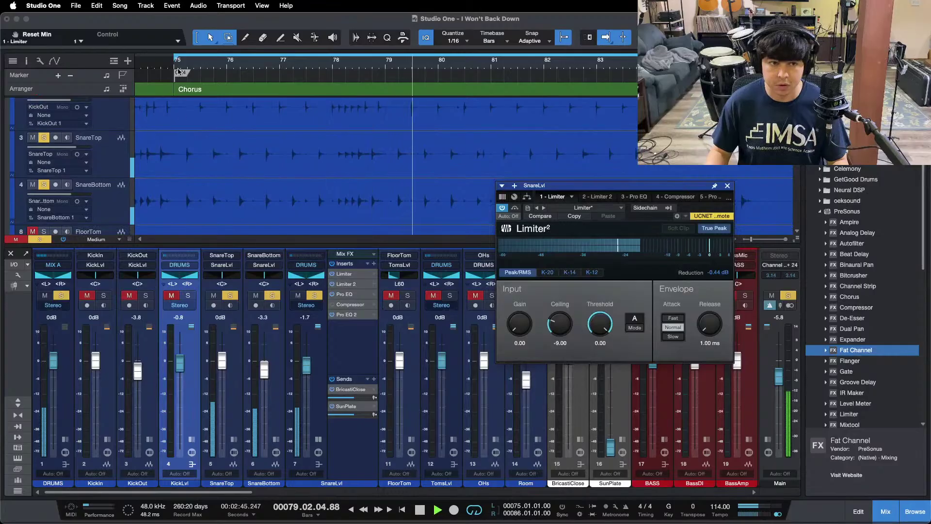
Play the snare fill around bar 46, before the second Chorus, to compare the gain reduction of SnareLvl's two Limiters
{"action": "left_click_drag", "start_coordinate": [176, 68], "coordinate": [453, 36]}
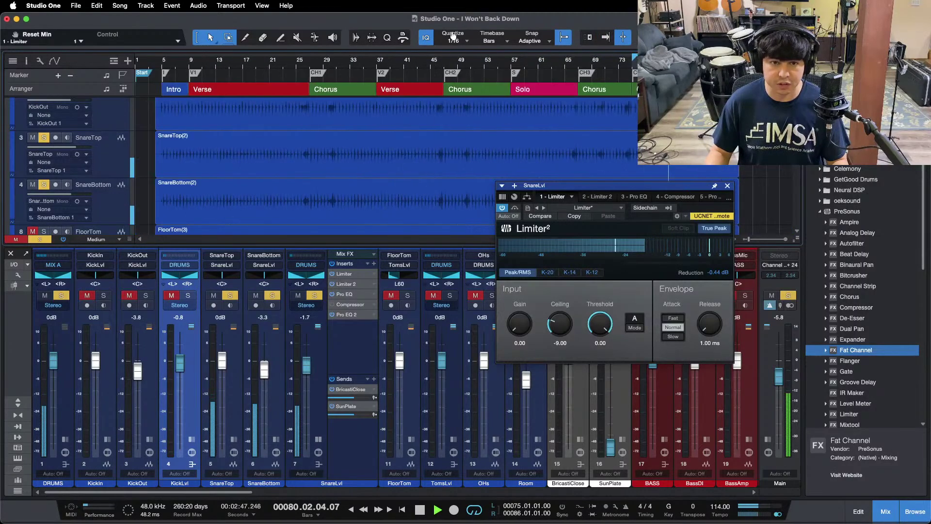
{"action": "scroll", "coordinate": [561, 160], "scroll_direction": "down", "scroll_amount": 2}
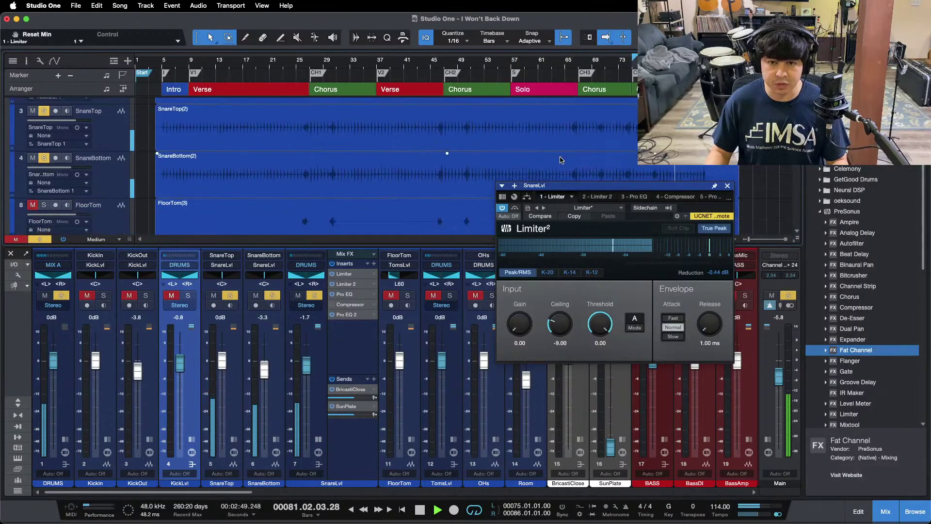
{"action": "left_click", "coordinate": [602, 198]}
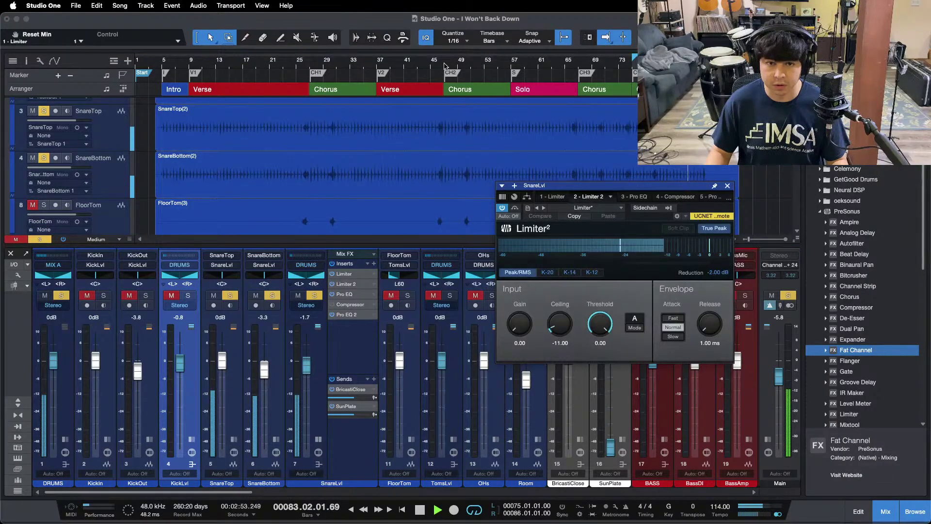
{"action": "left_click_drag", "start_coordinate": [445, 66], "coordinate": [371, 55]}
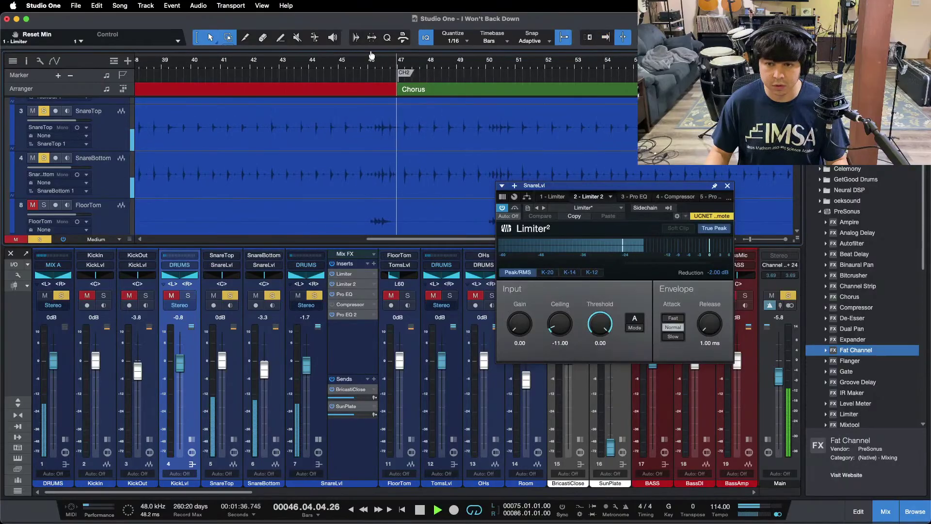
{"action": "left_click", "coordinate": [553, 196]}
{"action": "left_click", "coordinate": [370, 60]}
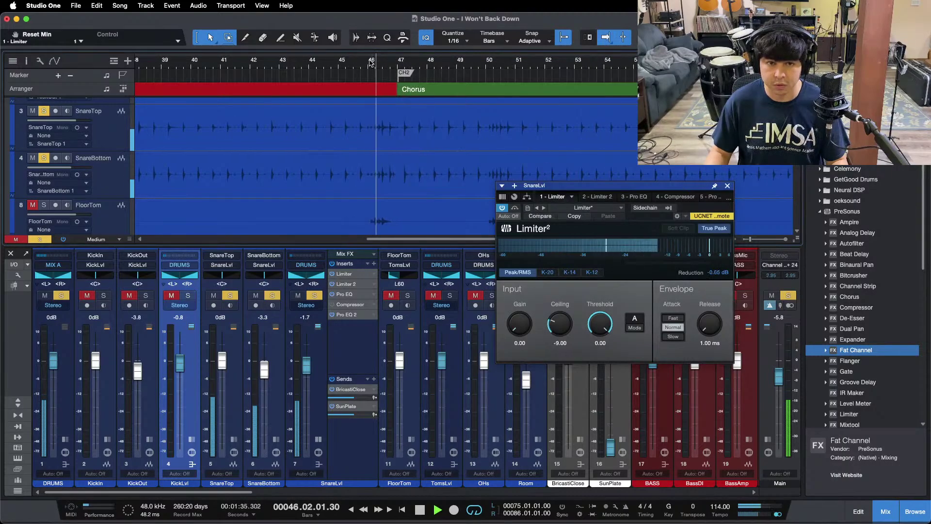
{"action": "left_click_drag", "start_coordinate": [372, 62], "coordinate": [296, 39]}
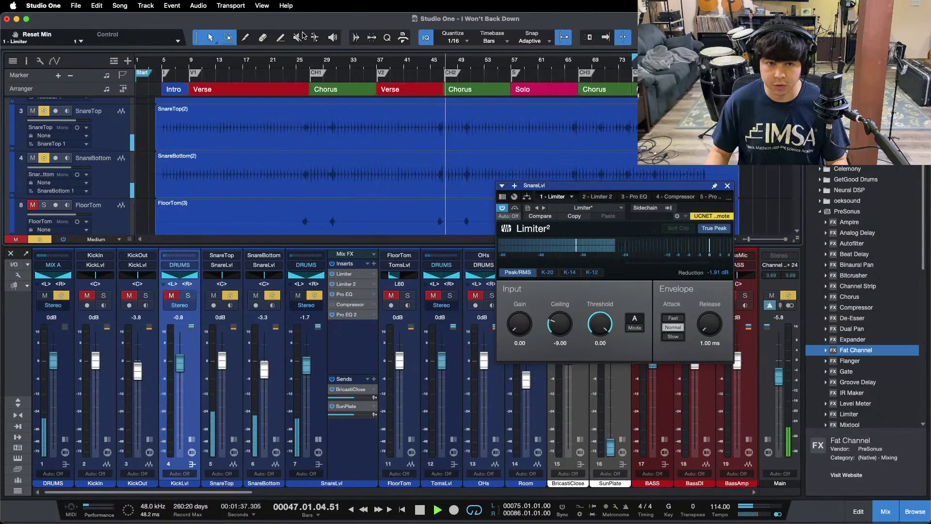
Return playback to the last Chorus at bar 75 and open SnareLvl's first Pro EQ to audition its 138 Hz low cut
{"action": "left_click", "coordinate": [605, 38]}
{"action": "key", "text": "e"}
{"action": "key", "text": "e"}
{"action": "key", "text": "e"}
{"action": "key", "text": "e"}
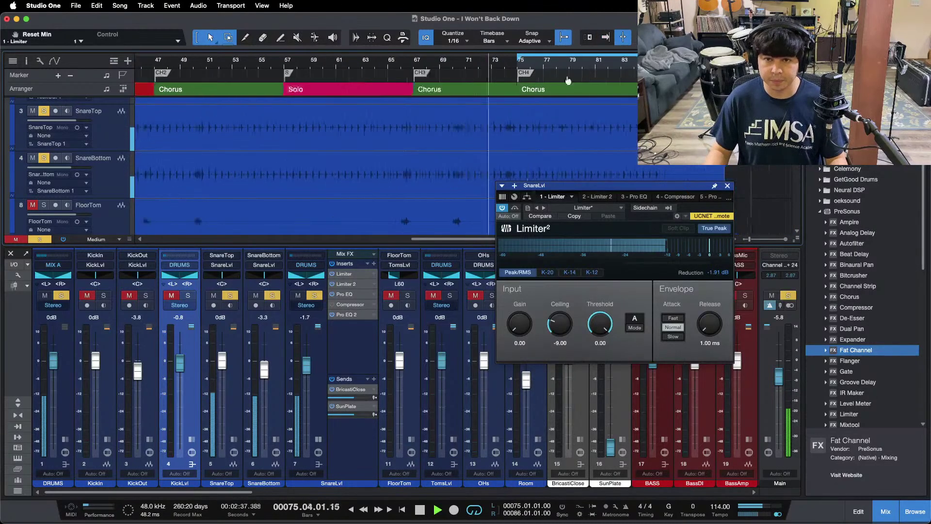
{"action": "left_click", "coordinate": [352, 293]}
{"action": "left_click_drag", "start_coordinate": [642, 188], "coordinate": [352, 143]}
{"action": "left_click", "coordinate": [348, 409]}
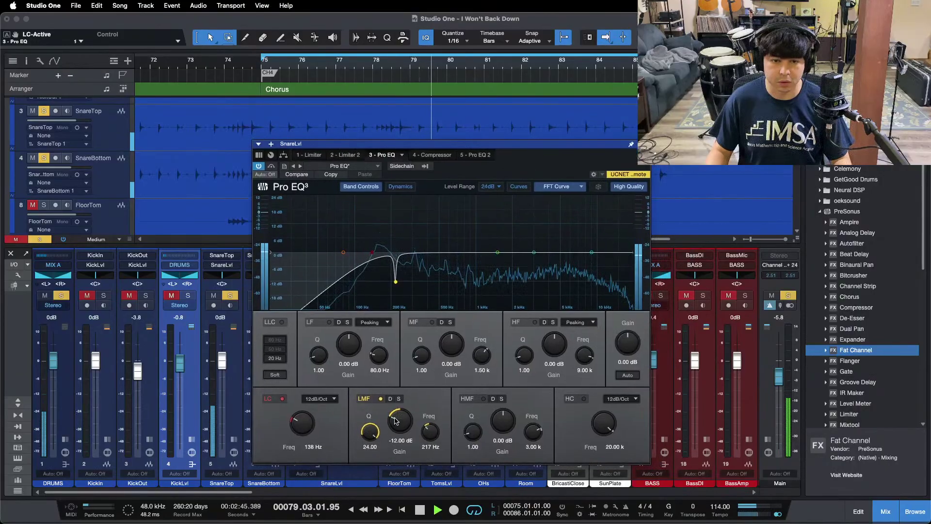
Probe the snare's ring with a 24 dB MF boost at 213 Hz and Q 24 in SnareLvl's Pro EQ, and switch the band off
{"action": "left_click_drag", "start_coordinate": [410, 429], "coordinate": [401, 457]}
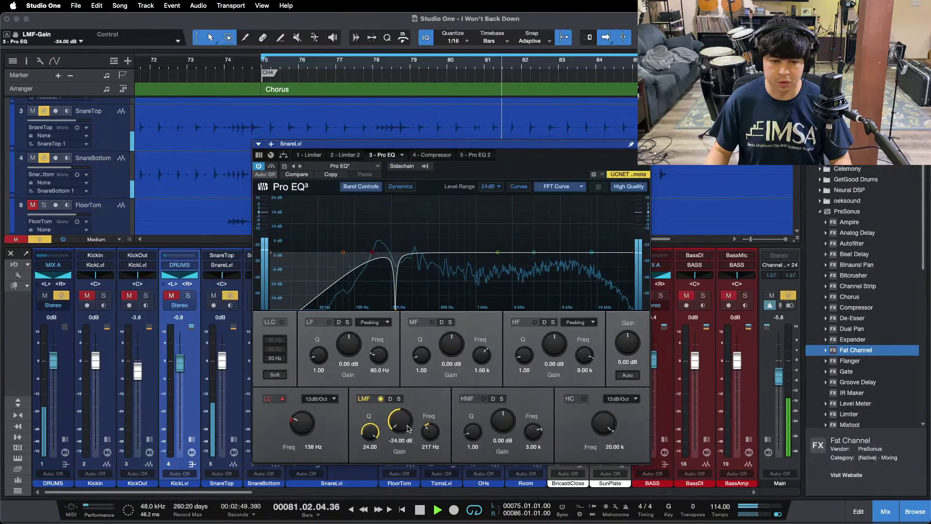
{"action": "key", "text": "super+z"}
{"action": "left_click_drag", "start_coordinate": [421, 357], "coordinate": [521, 146]}
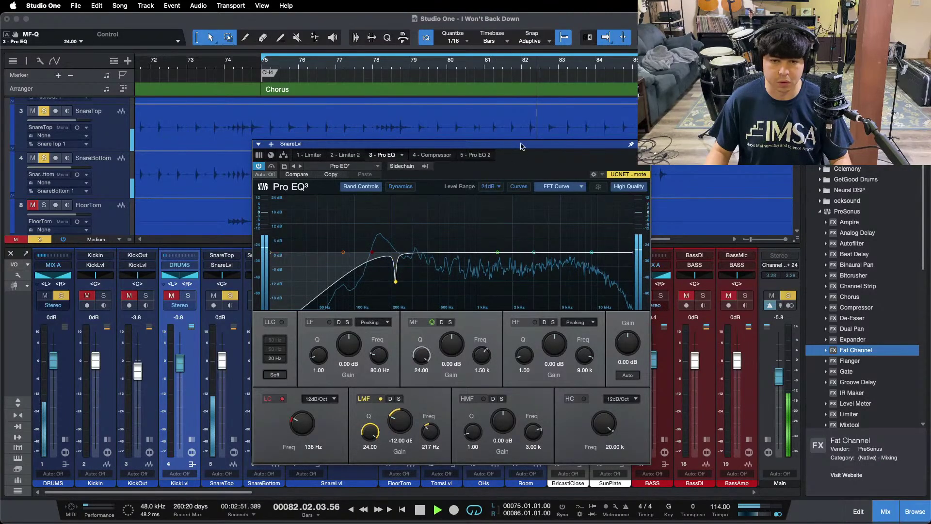
{"action": "left_click_drag", "start_coordinate": [497, 251], "coordinate": [397, 194]}
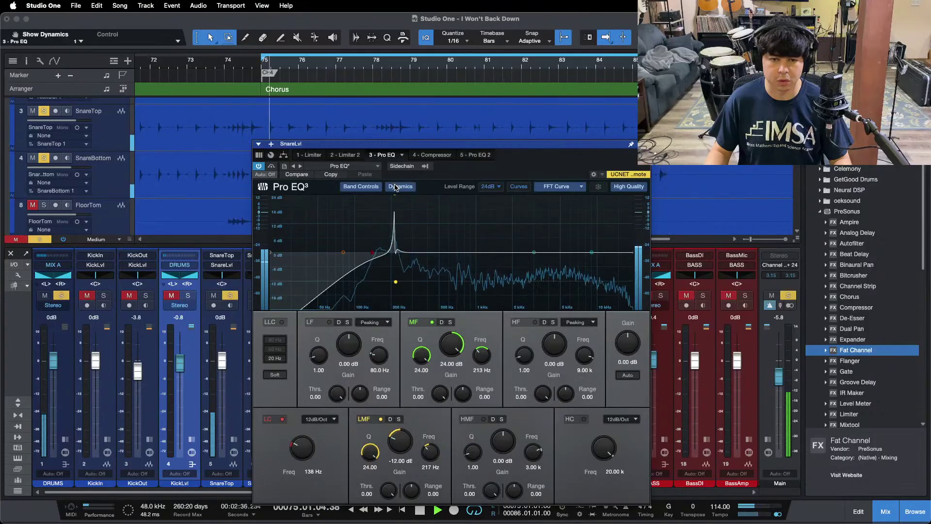
{"action": "left_click", "coordinate": [395, 187]}
{"action": "double_click", "coordinate": [395, 197]}
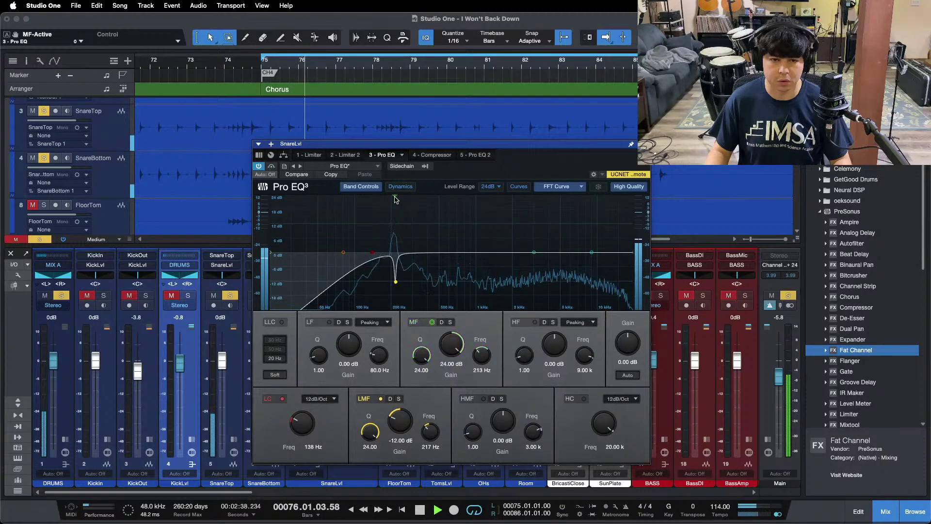
Retune the LMF notch to 215 Hz using a 24 dB boost, and set its gain to -12 dB
{"action": "left_click_drag", "start_coordinate": [393, 416], "coordinate": [396, 194]}
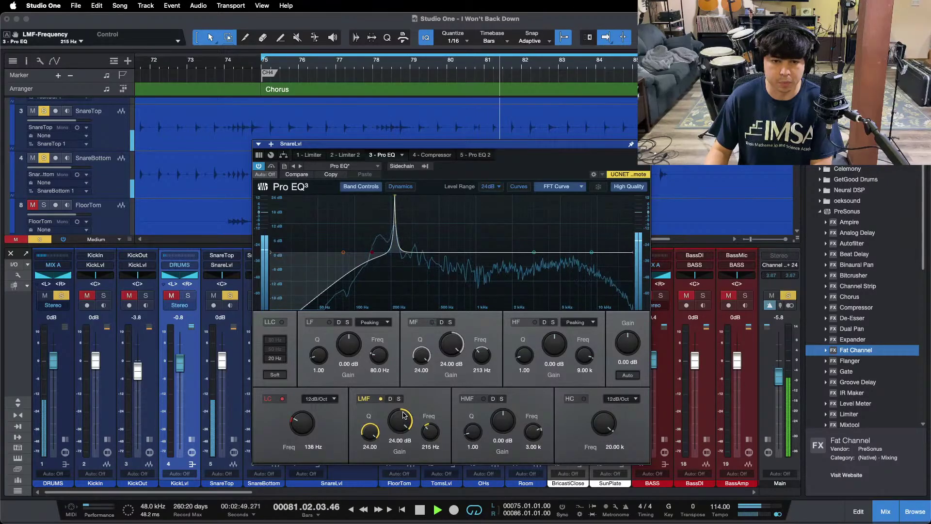
{"action": "mouse_move", "coordinate": [403, 414]}
{"action": "left_mouse_down"}
{"action": "mouse_move", "coordinate": [396, 472]}
{"action": "mouse_move", "coordinate": [404, 421]}
{"action": "left_mouse_up"}
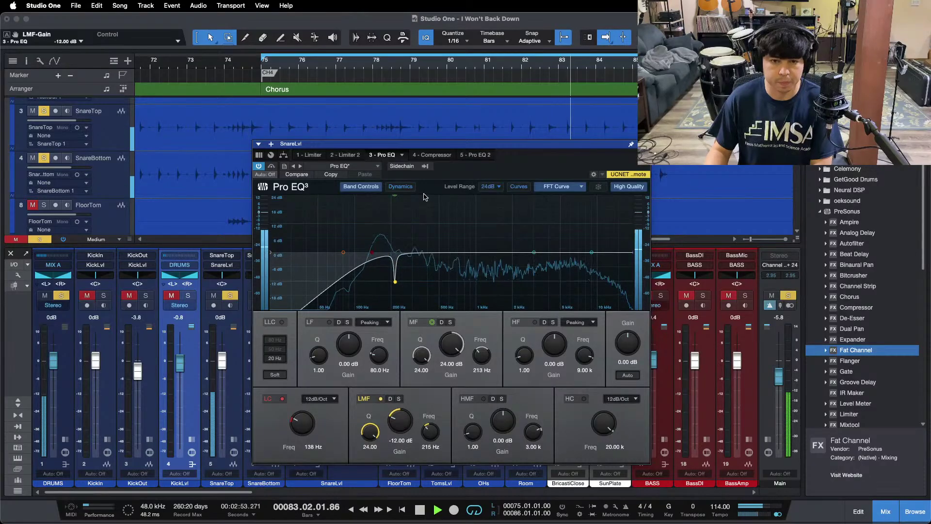
{"action": "left_click", "coordinate": [431, 157]}
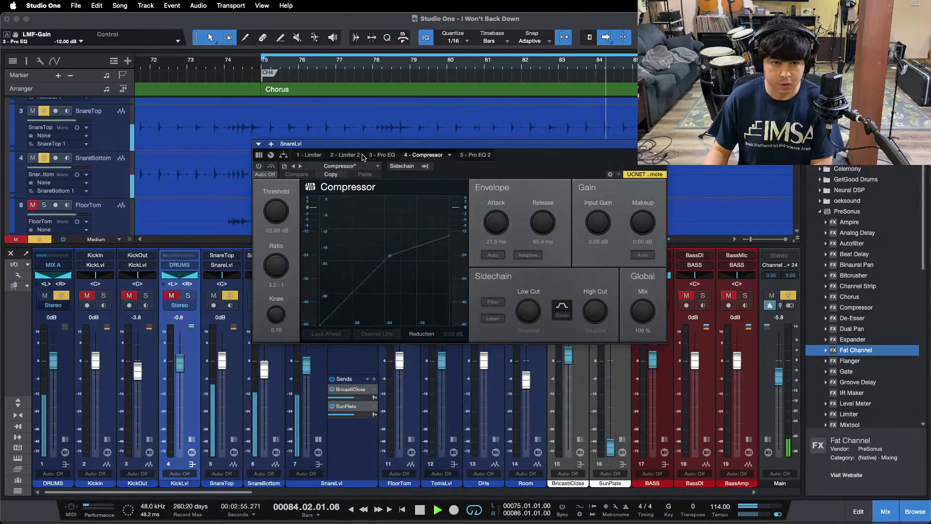
{"action": "left_click", "coordinate": [388, 155]}
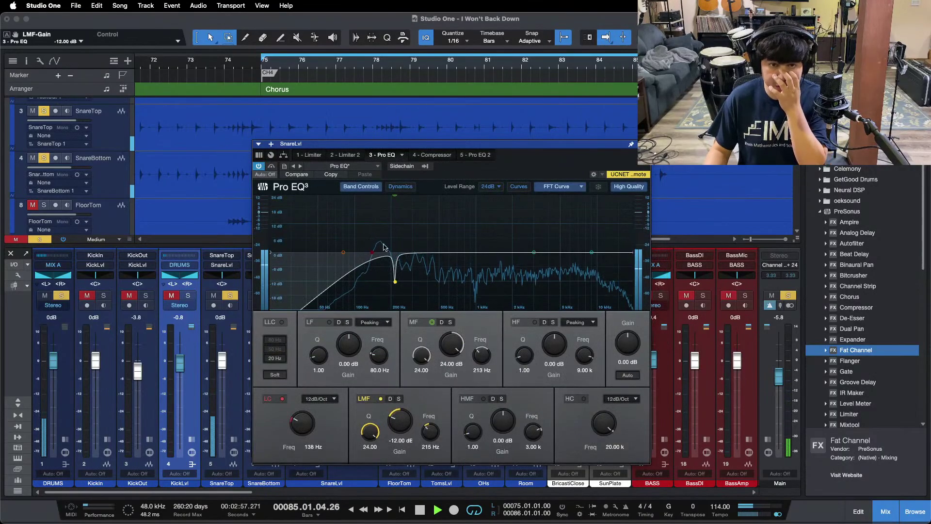
Compare the 12th Octave spectrum display in SnareLvl's Pro EQ, and switch the analyser to Third Octave
{"action": "left_click", "coordinate": [557, 187]}
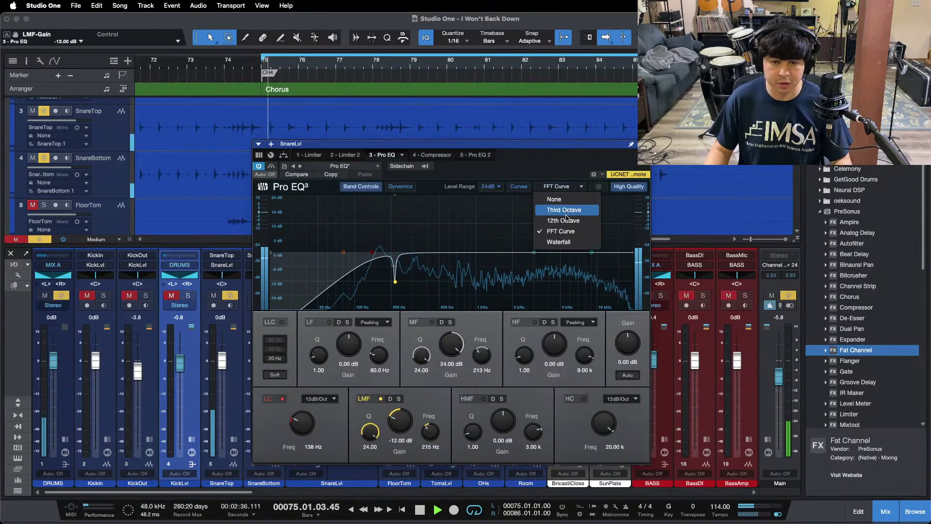
{"action": "left_click", "coordinate": [568, 221]}
{"action": "left_click", "coordinate": [562, 186]}
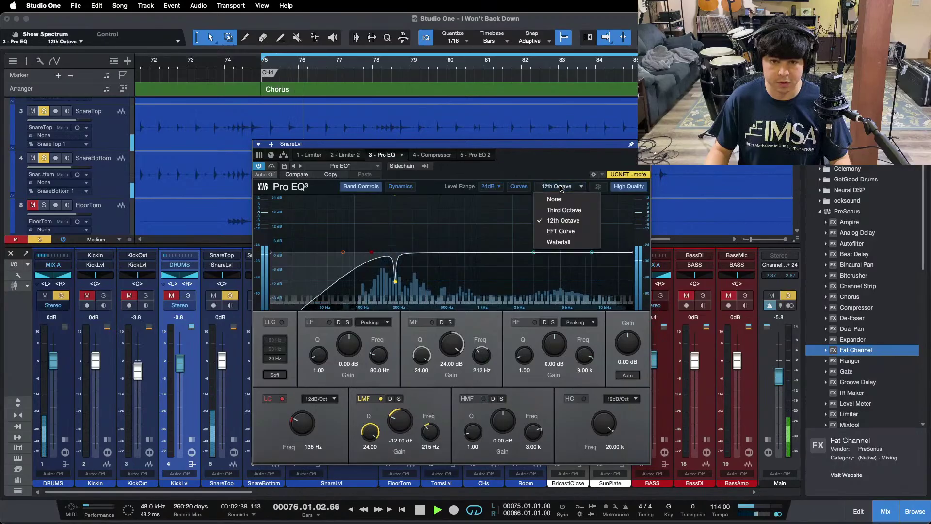
{"action": "left_click", "coordinate": [564, 209]}
{"action": "left_click", "coordinate": [558, 187]}
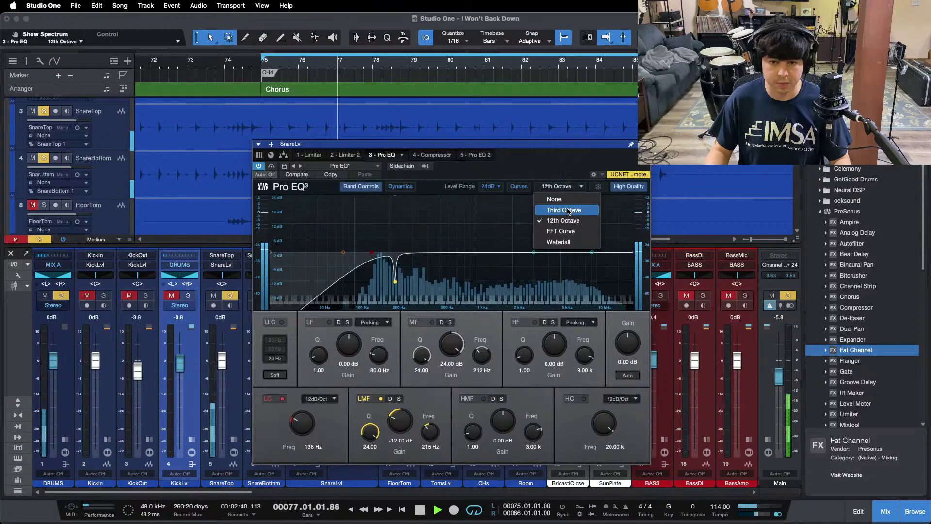
{"action": "left_click", "coordinate": [564, 209]}
Enable SnareLvl's Compressor with a -22.56 dB threshold and 60.6 ms release, and set the SnareLvl volume to -0.8 dB
{"action": "left_click", "coordinate": [432, 155]}
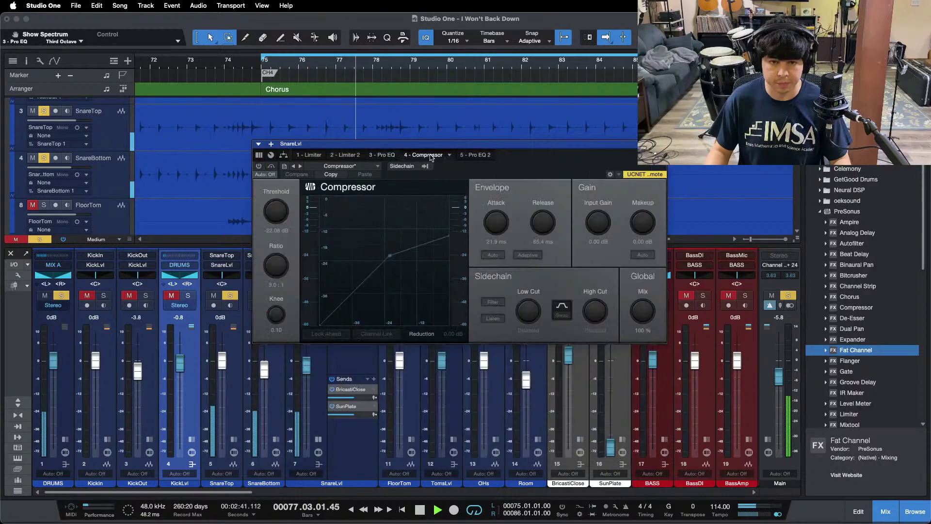
{"action": "left_click", "coordinate": [260, 166]}
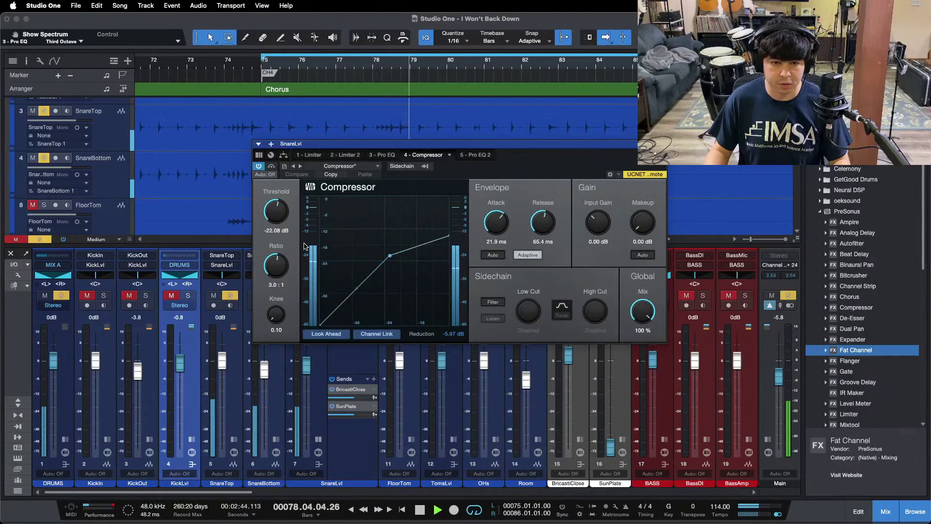
{"action": "scroll", "coordinate": [276, 213], "scroll_direction": "down", "scroll_amount": 1}
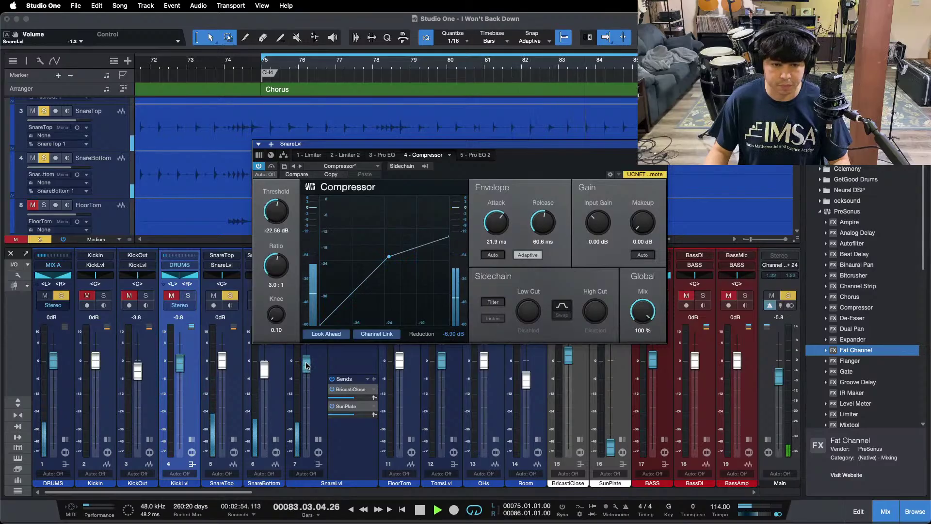
{"action": "scroll", "coordinate": [306, 365], "scroll_direction": "up", "scroll_amount": 1}
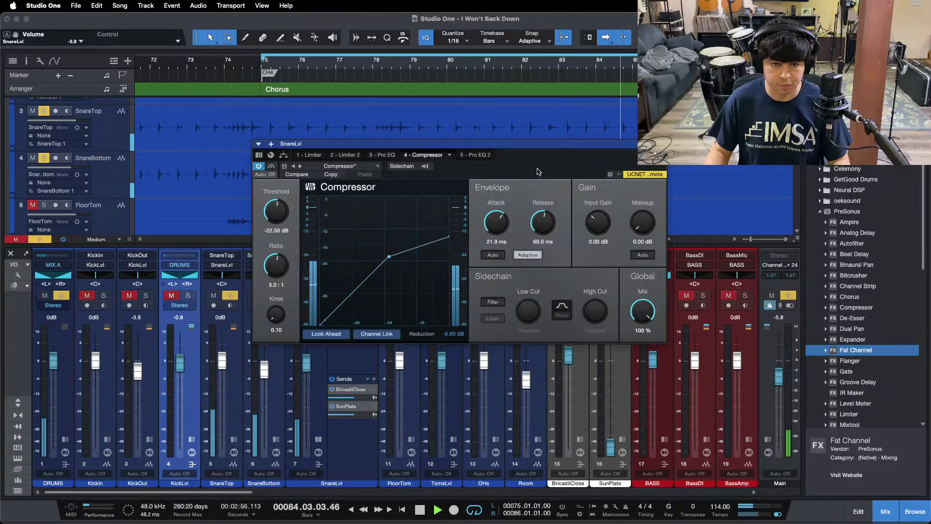
Add a Limiter after SnareLvl's Compressor with a -12 dB ceiling, and set the SnareLvl volume to 0 dB
{"action": "left_click_drag", "start_coordinate": [537, 172], "coordinate": [688, 185]}
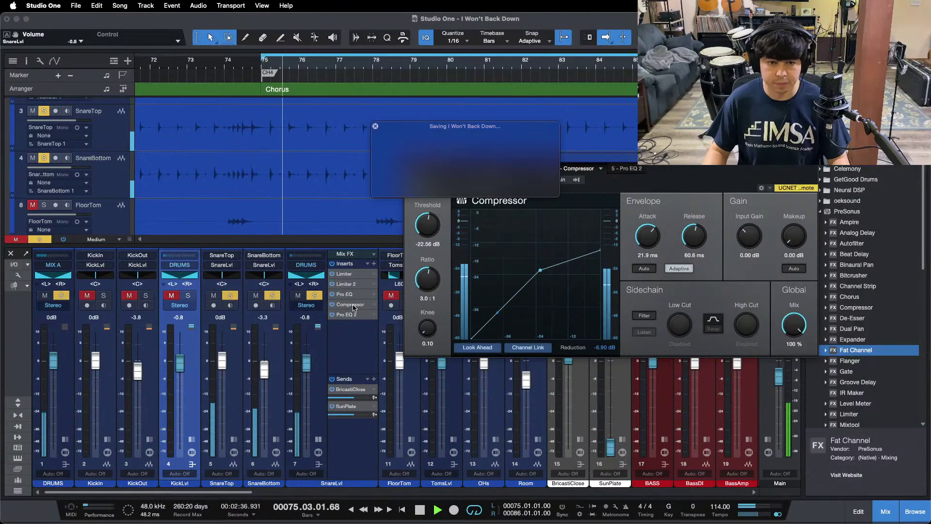
{"action": "key", "text": "space"}
{"action": "left_click_drag", "start_coordinate": [354, 289], "coordinate": [359, 312]}
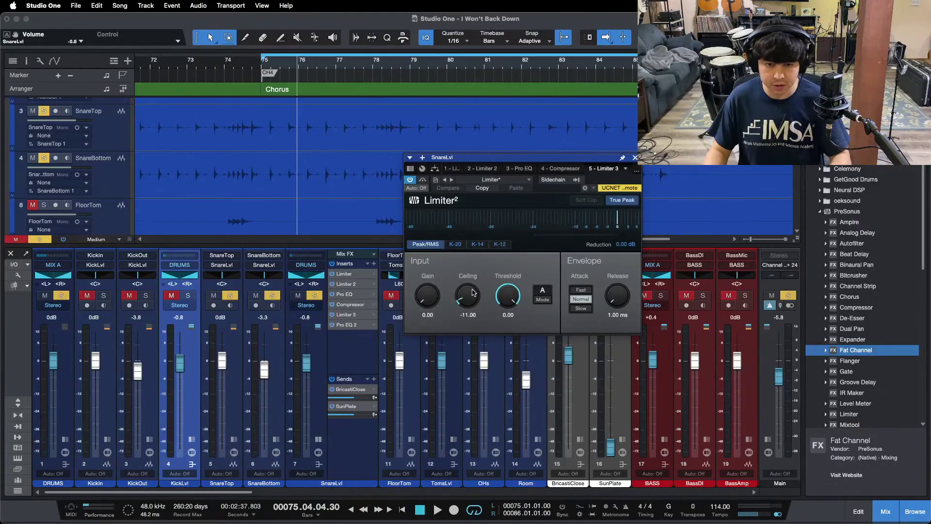
{"action": "key", "text": "space"}
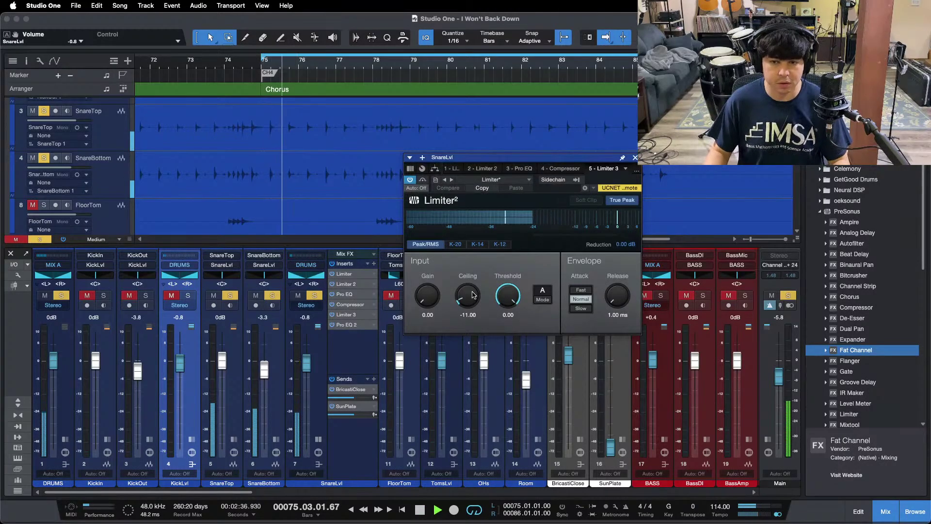
{"action": "scroll", "coordinate": [472, 295], "scroll_direction": "down", "scroll_amount": 1}
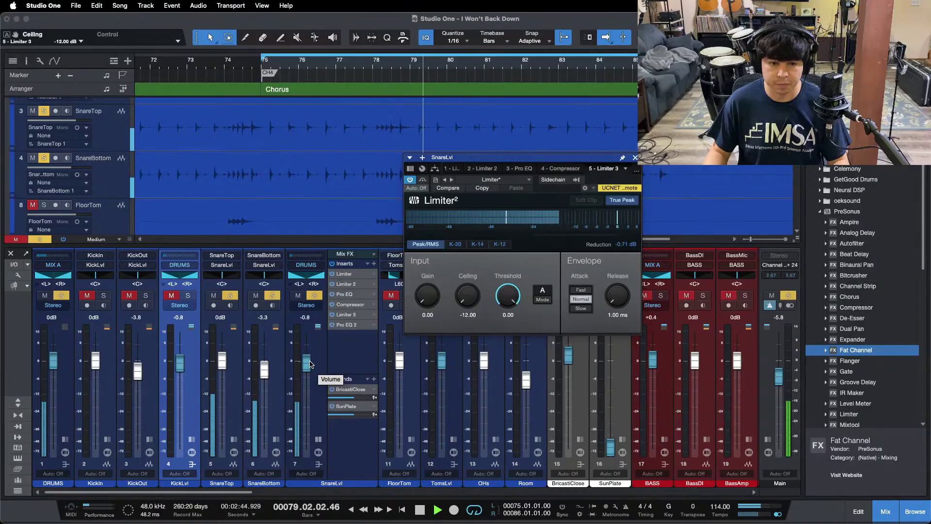
{"action": "scroll", "coordinate": [308, 363], "scroll_direction": "up", "scroll_amount": 2}
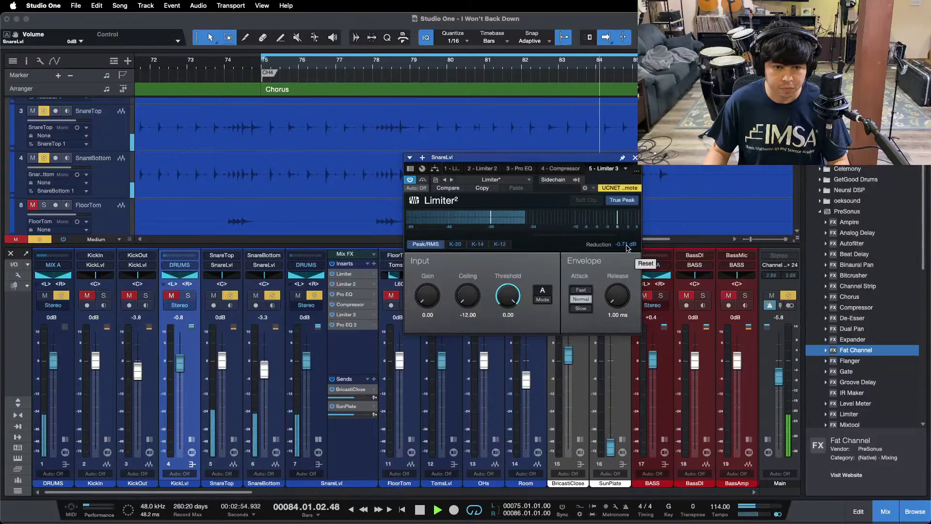
{"action": "key", "text": "1"}
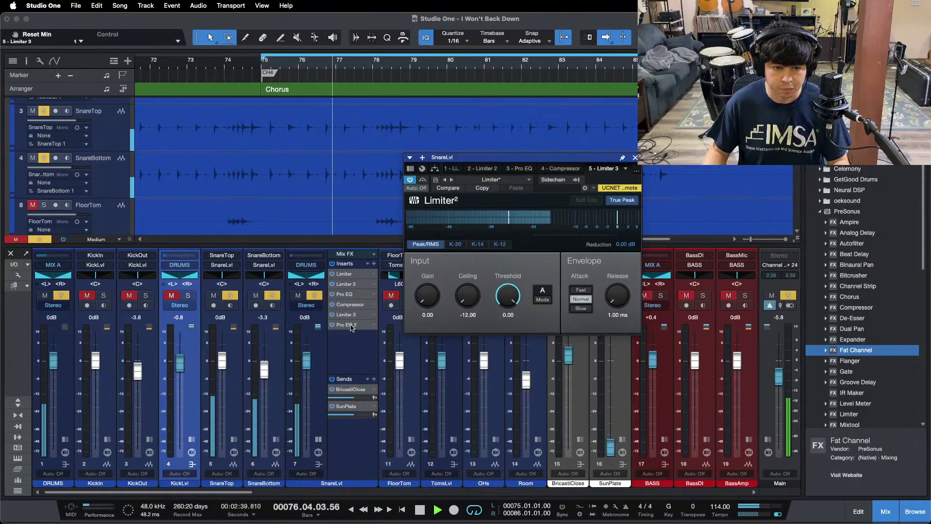
Bypass SnareLvl's Limiter 3 and raise the HF boost in its first Pro EQ to 8.64 dB at 9 kHz
{"action": "left_click", "coordinate": [344, 294]}
{"action": "left_click_drag", "start_coordinate": [582, 157], "coordinate": [539, 124]}
{"action": "left_click_drag", "start_coordinate": [656, 333], "coordinate": [655, 329]}
{"action": "scroll", "coordinate": [655, 329], "scroll_direction": "up", "scroll_amount": 6}
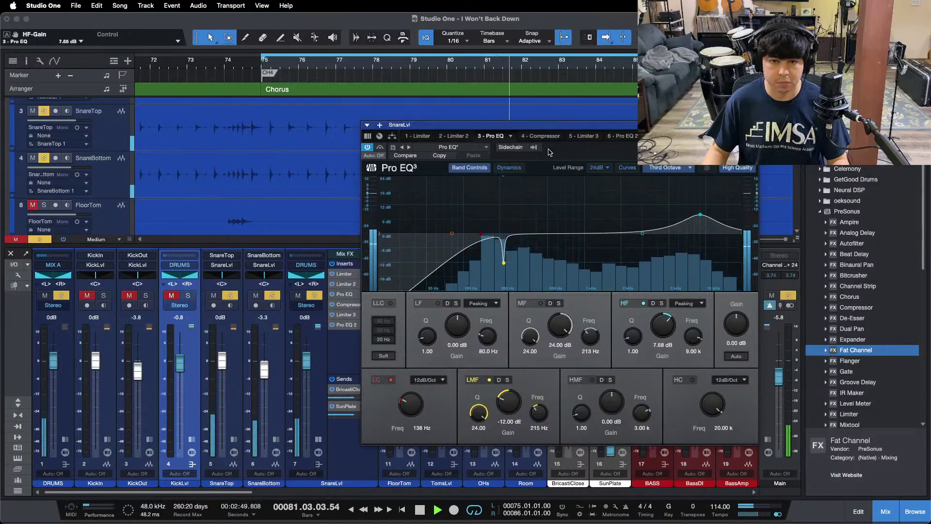
{"action": "left_click", "coordinate": [585, 138]}
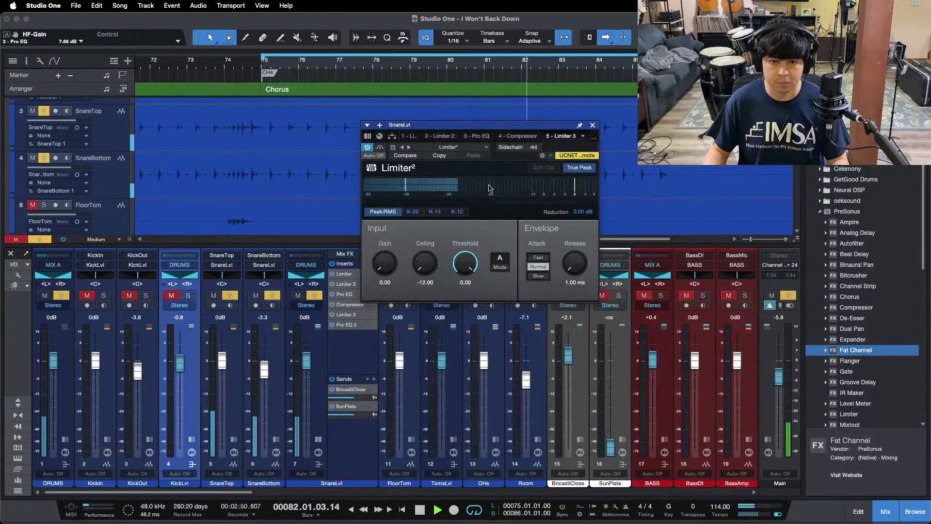
{"action": "left_click", "coordinate": [380, 148]}
{"action": "left_click", "coordinate": [480, 137]}
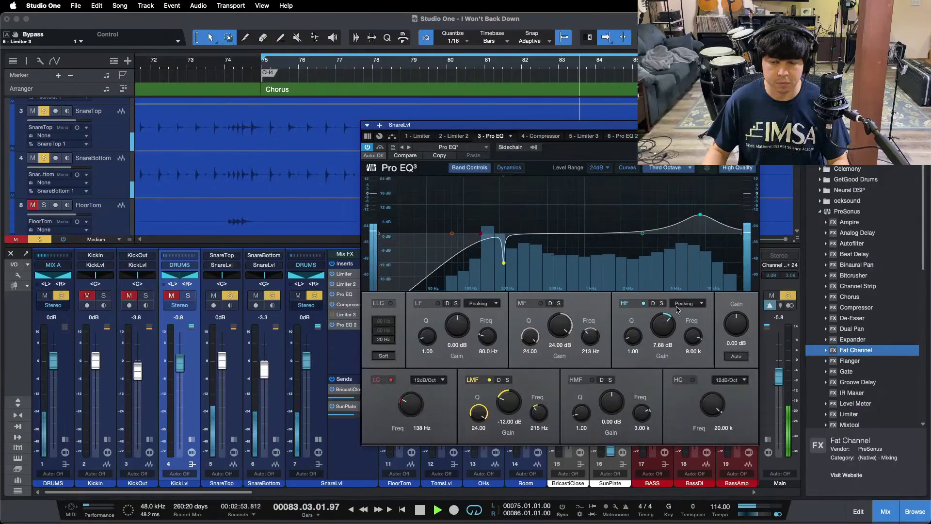
{"action": "scroll", "coordinate": [662, 326], "scroll_direction": "up", "scroll_amount": 2}
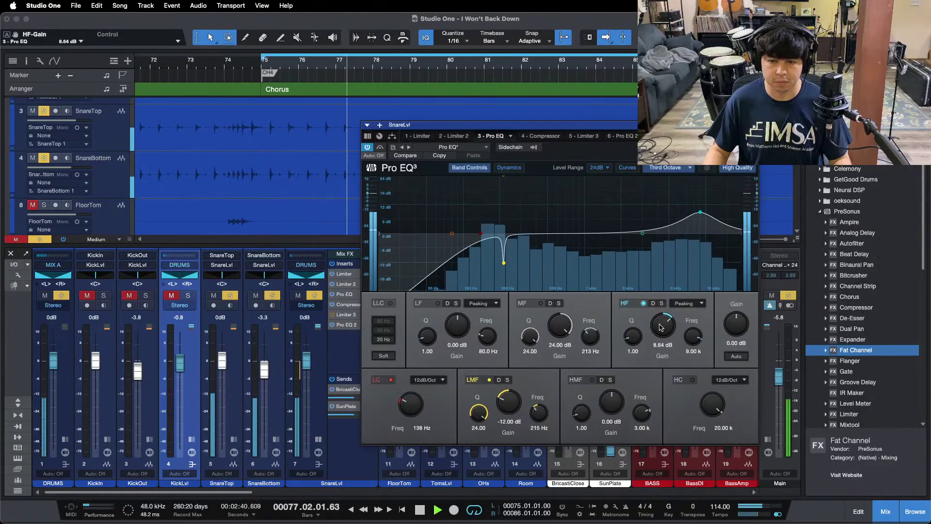
Add an HMF boost of 8.64 dB at 1.59 kHz with Q 0.70 in SnareLvl's first Pro EQ
{"action": "left_click_drag", "start_coordinate": [643, 233], "coordinate": [595, 233]}
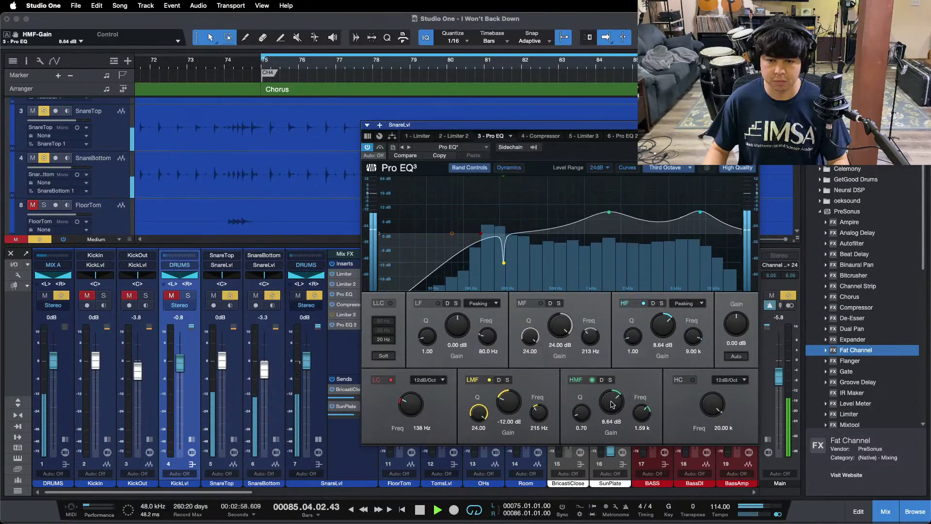
{"action": "scroll", "coordinate": [612, 404], "scroll_direction": "up", "scroll_amount": 3}
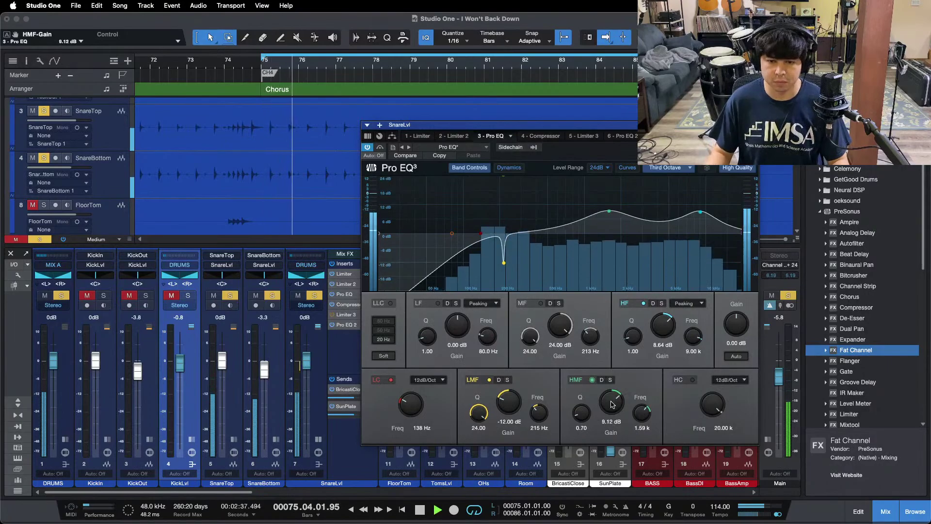
{"action": "scroll", "coordinate": [612, 405], "scroll_direction": "down", "scroll_amount": 3}
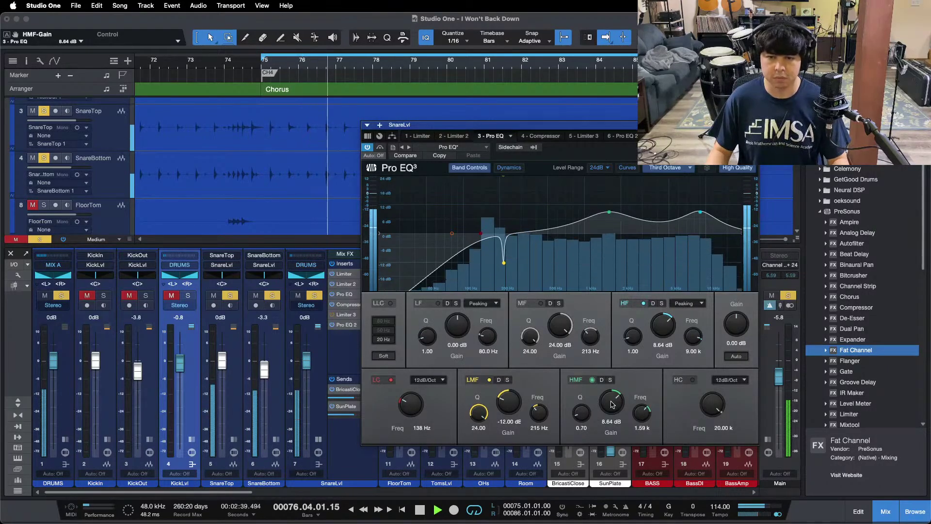
Reactivate Limiter 3 on SnareLvl, reset its reduction meter, and set the SnareLvl volume to -0.4 dB
{"action": "left_click", "coordinate": [583, 136]}
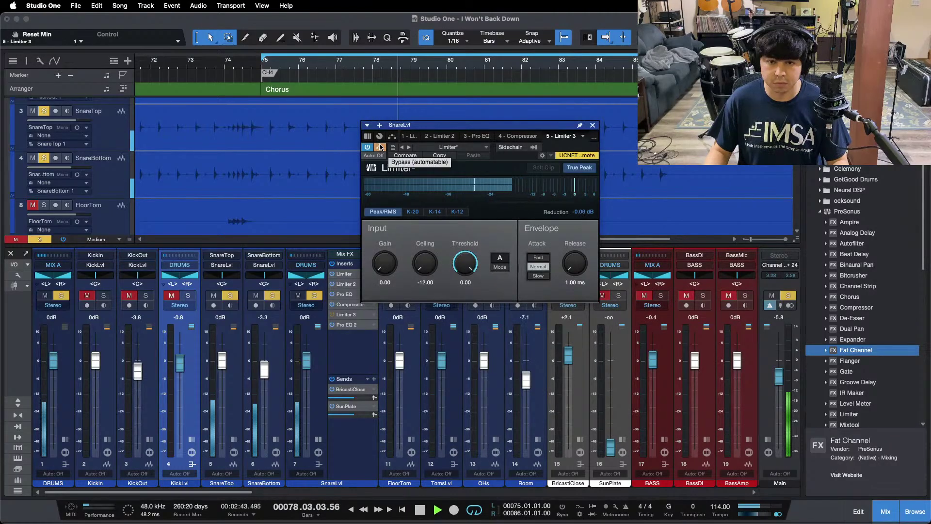
{"action": "left_click", "coordinate": [379, 147]}
{"action": "left_click", "coordinate": [583, 212]}
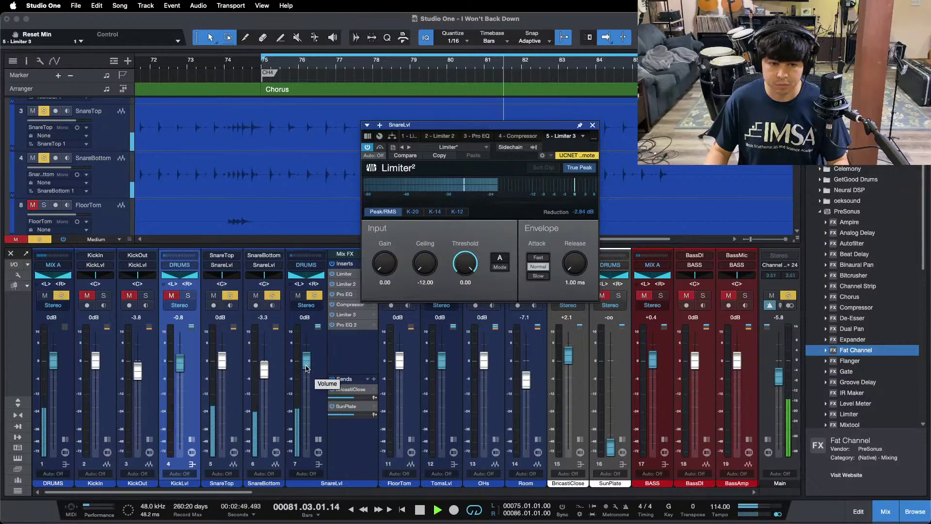
{"action": "scroll", "coordinate": [310, 368], "scroll_direction": "down", "scroll_amount": 2}
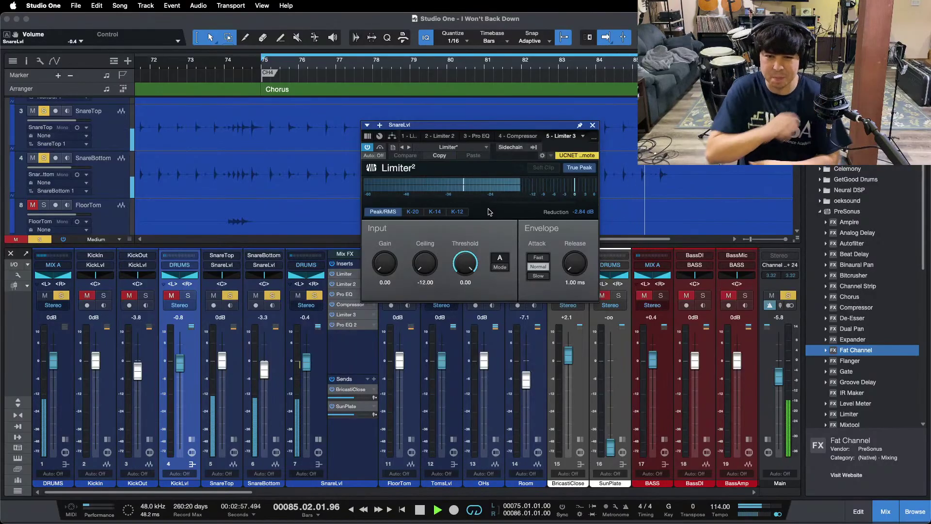
Boost the LF band by 5.28 dB at 141 Hz in SnareLvl's Pro EQ 2, and set the SnareLvl volume to -1.7 dB
{"action": "double_click", "coordinate": [347, 325]}
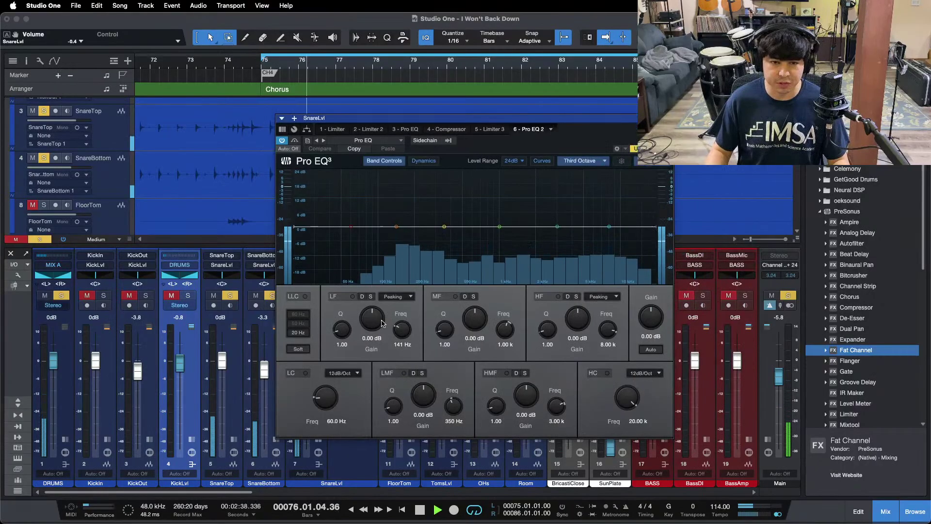
{"action": "scroll", "coordinate": [378, 320], "scroll_direction": "up", "scroll_amount": 3}
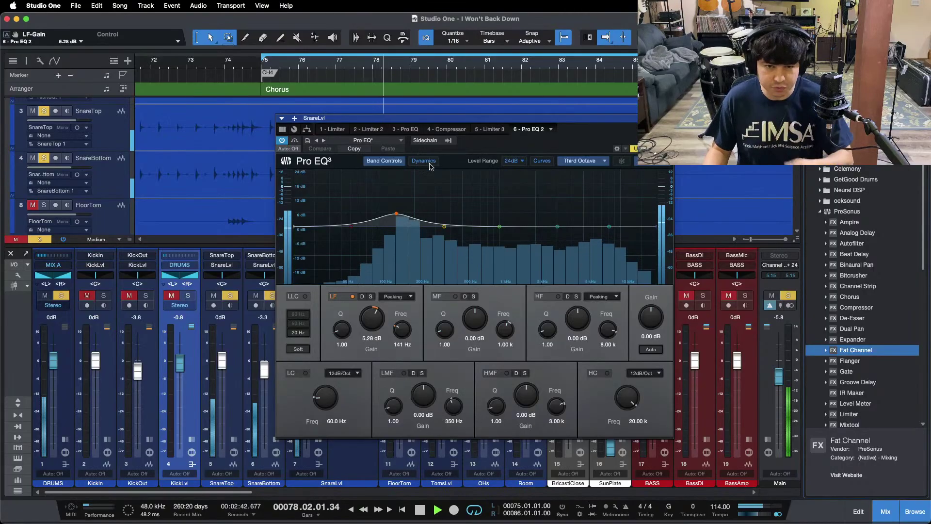
{"action": "key", "text": "super+w"}
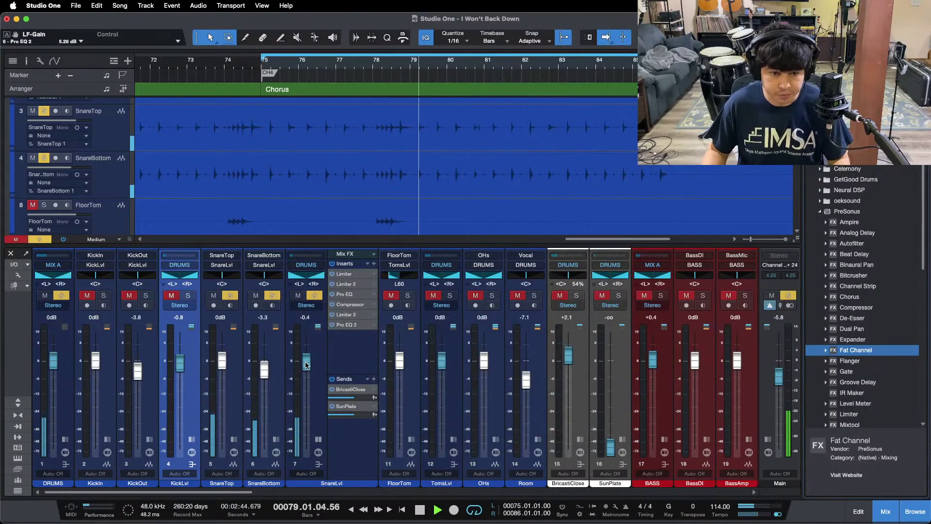
{"action": "left_click_drag", "start_coordinate": [306, 365], "coordinate": [306, 366]}
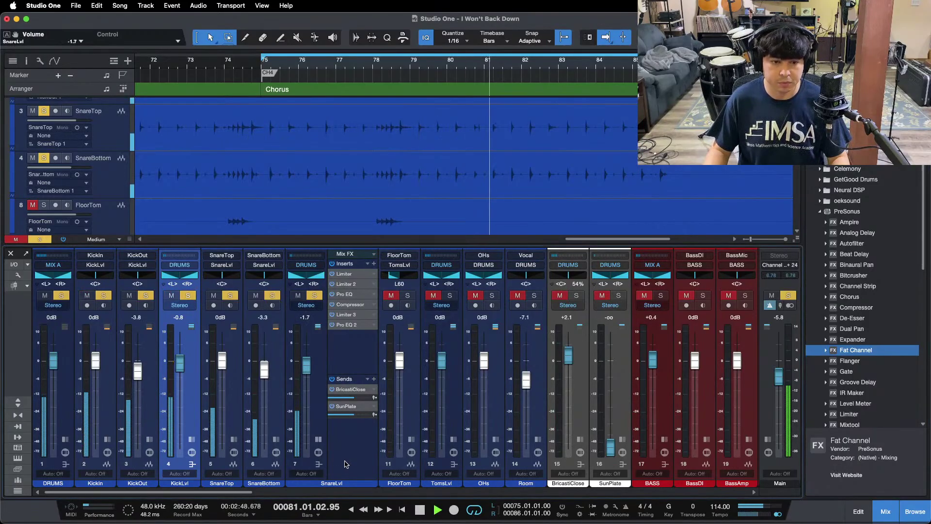
{"action": "left_click", "coordinate": [318, 464]}
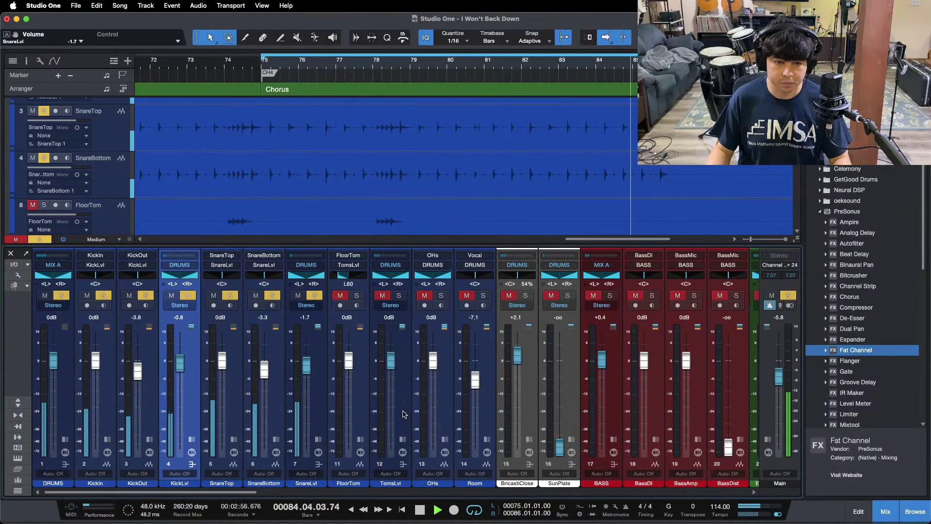
Expand and solo the TomsLvl bus, and open its Pro EQ
{"action": "left_click", "coordinate": [403, 438]}
{"action": "scroll", "coordinate": [498, 203], "scroll_direction": "down", "scroll_amount": 3}
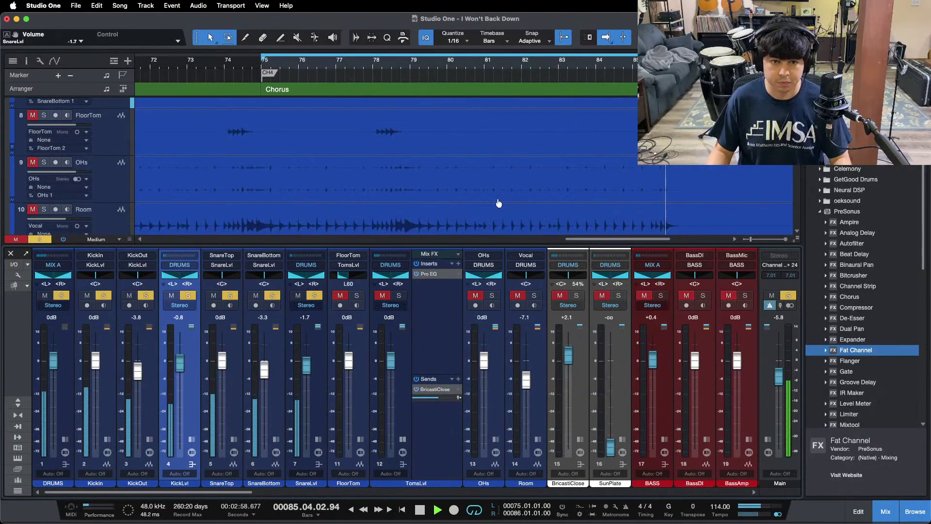
{"action": "scroll", "coordinate": [498, 203], "scroll_direction": "up", "scroll_amount": 1}
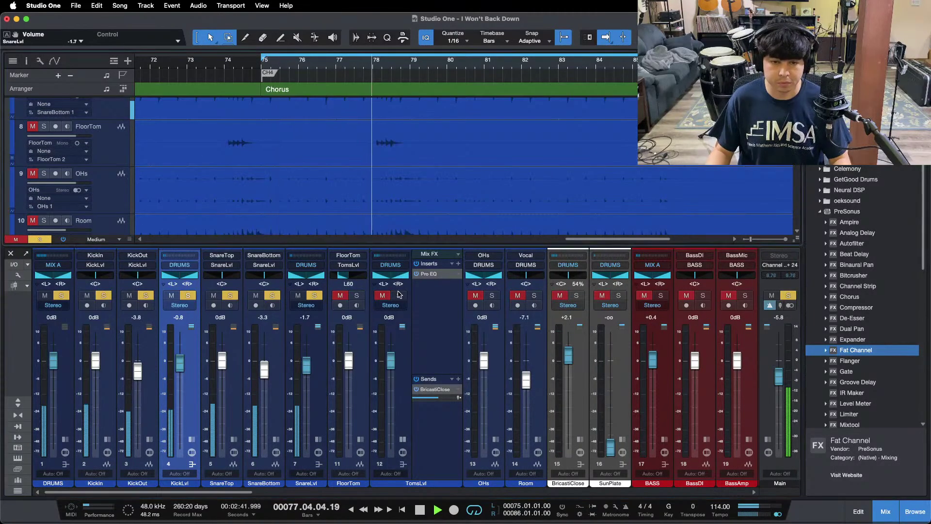
{"action": "left_click", "coordinate": [398, 295]}
{"action": "left_click", "coordinate": [428, 273]}
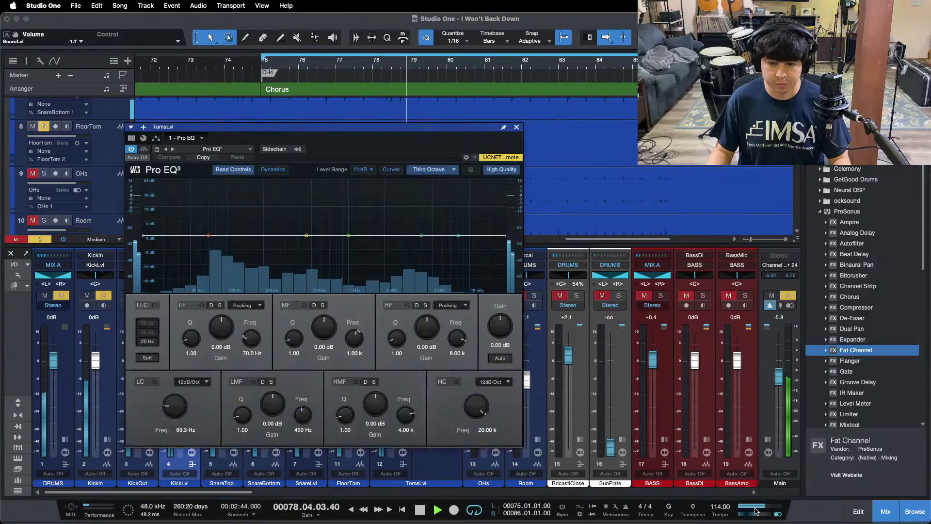
Leave only the toms soloed and play the floor tom fill around bar 78 with TomsLvl's Pro EQ open
{"action": "key", "text": "space"}
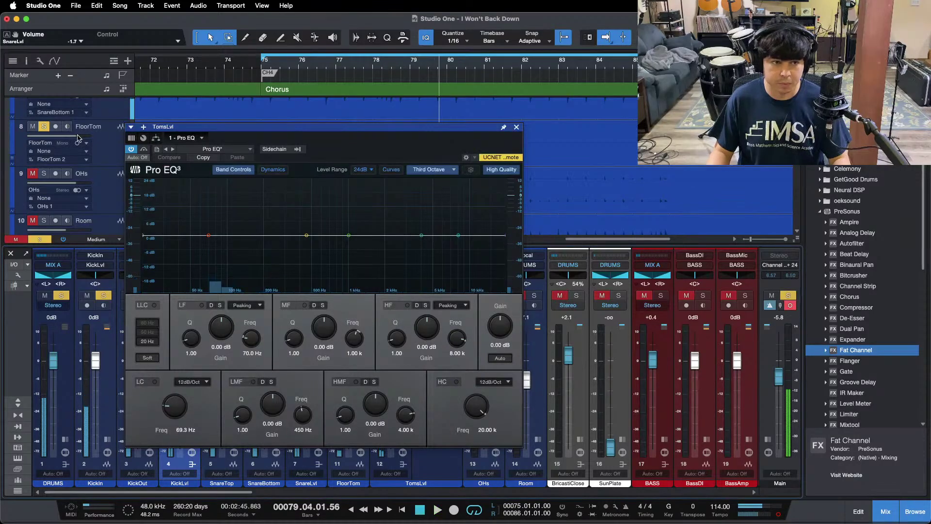
{"action": "left_click", "coordinate": [107, 142]}
{"action": "left_click", "coordinate": [434, 439]}
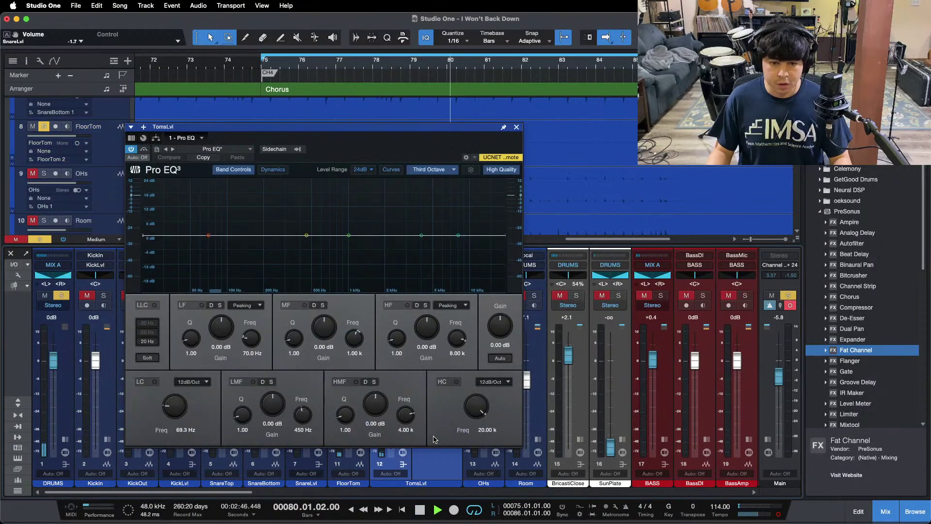
{"action": "left_click_drag", "start_coordinate": [332, 147], "coordinate": [474, 154]}
{"action": "left_click", "coordinate": [373, 66]}
{"action": "key", "text": "space"}
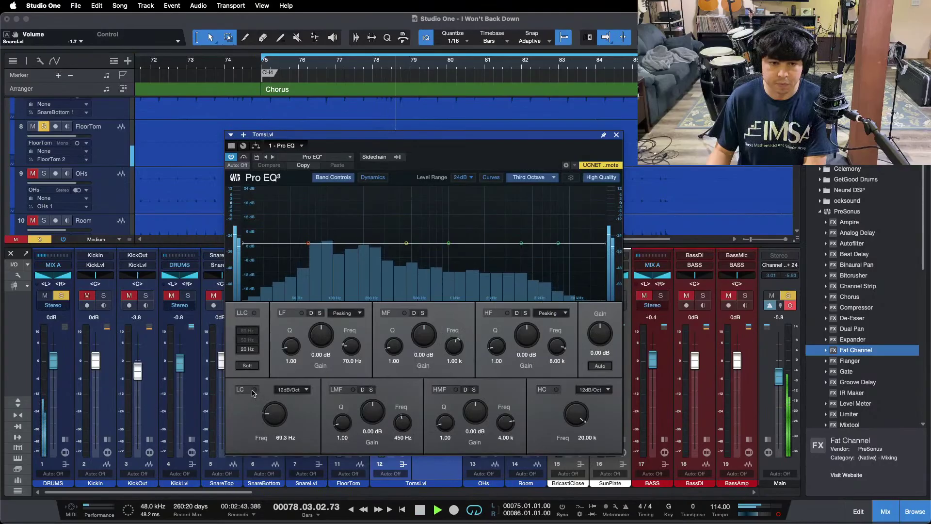
Enable the 69.3 Hz low cut in TomsLvl's Pro EQ, and cut the LMF band by 15.84 dB at 354 Hz
{"action": "left_click", "coordinate": [252, 391]}
{"action": "key", "text": "space"}
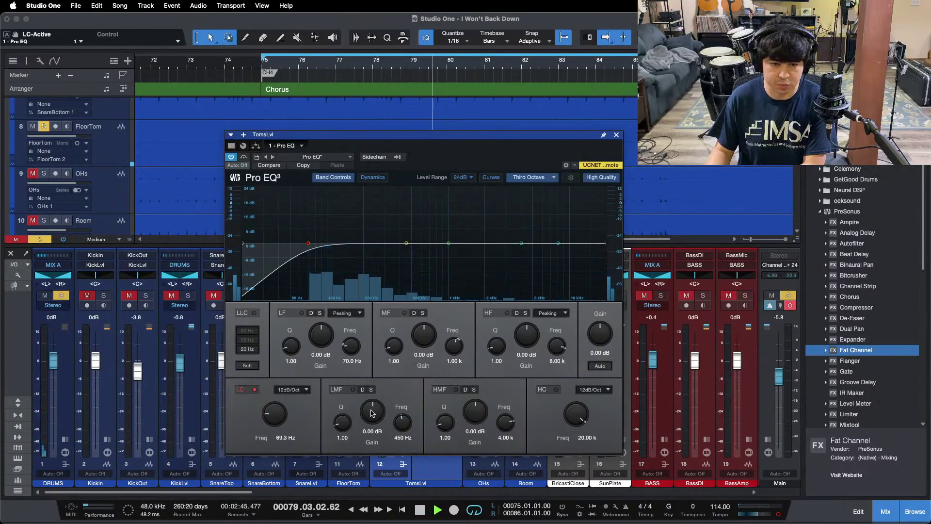
{"action": "mouse_move", "coordinate": [372, 412]}
{"action": "left_mouse_down"}
{"action": "mouse_move", "coordinate": [367, 423]}
{"action": "mouse_move", "coordinate": [371, 413]}
{"action": "left_mouse_up"}
{"action": "key", "text": "space"}
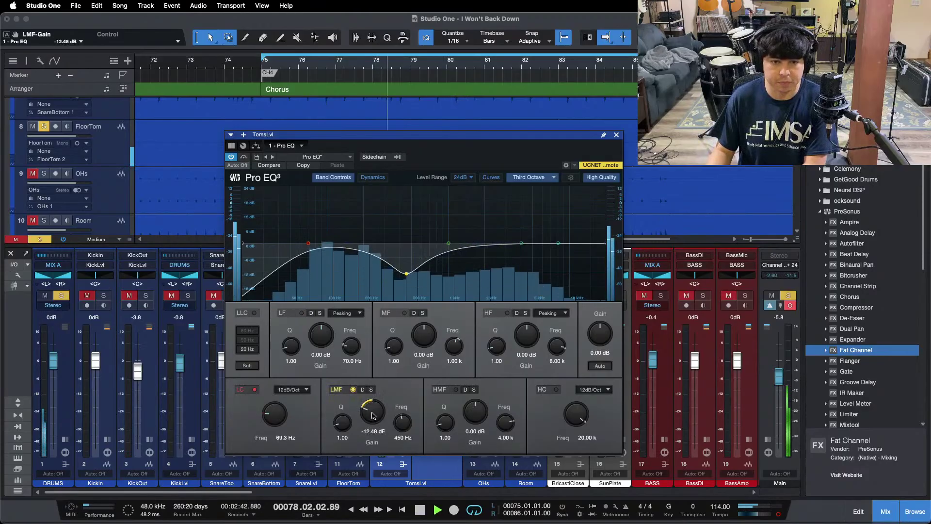
{"action": "left_click_drag", "start_coordinate": [405, 273], "coordinate": [391, 298]}
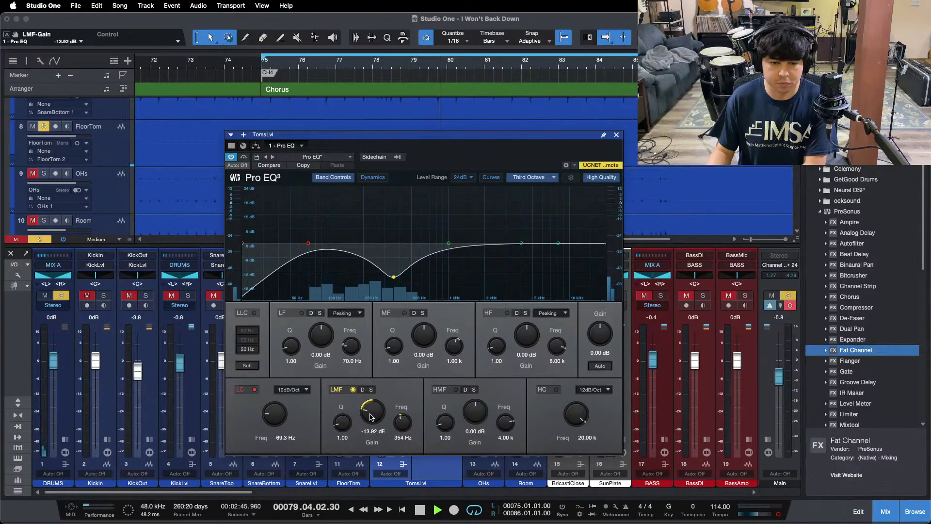
{"action": "left_click_drag", "start_coordinate": [372, 412], "coordinate": [372, 417]}
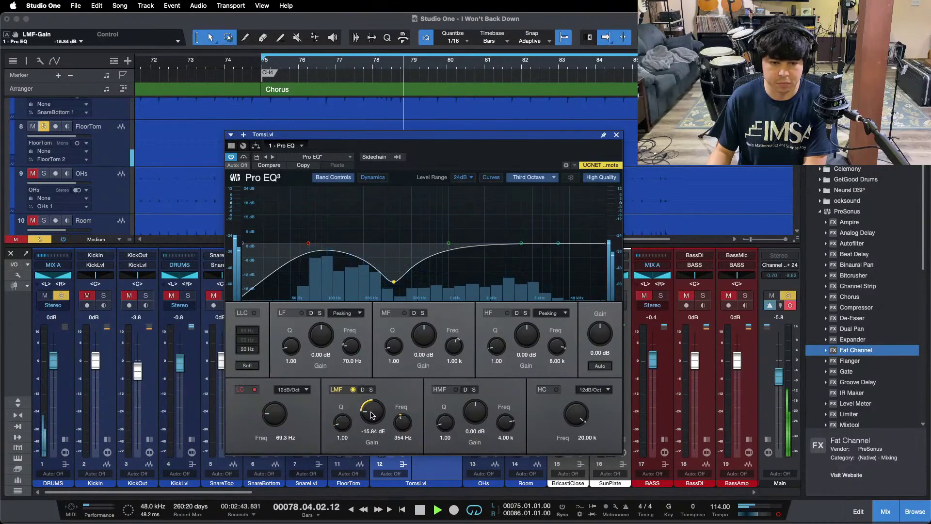
Boost TomsLvl's HMF band by 2.40 dB at 4 kHz, and set the TomsLvl volume to +4.2 dB
{"action": "left_click_drag", "start_coordinate": [474, 406], "coordinate": [474, 400]}
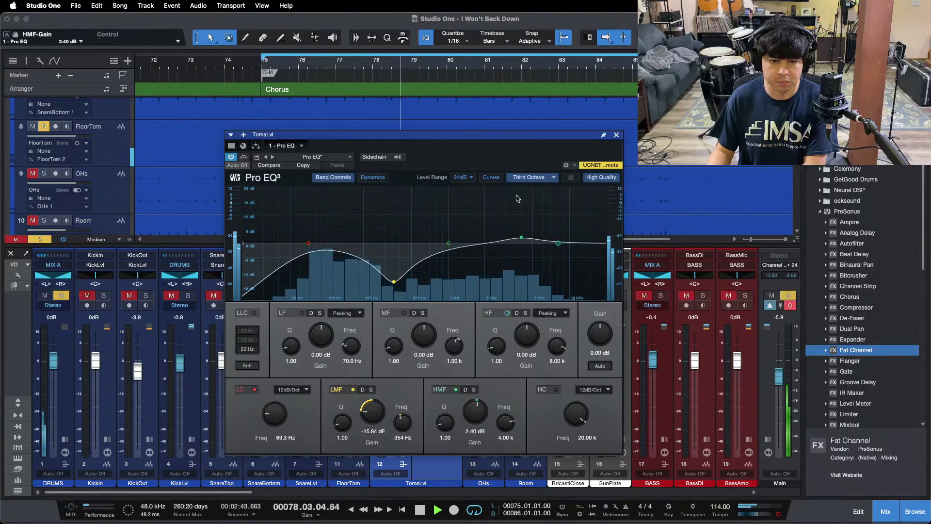
{"action": "left_click_drag", "start_coordinate": [437, 135], "coordinate": [670, 134]}
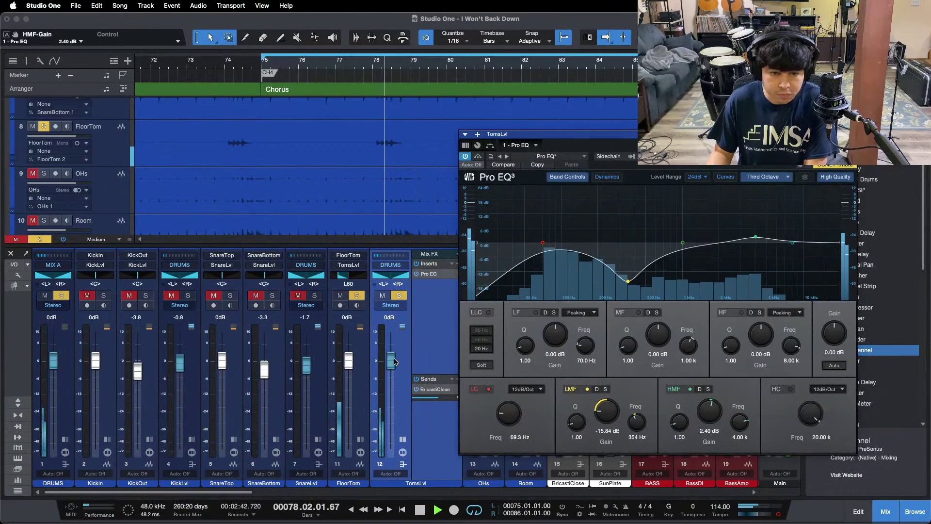
{"action": "left_click_drag", "start_coordinate": [391, 370], "coordinate": [391, 360]}
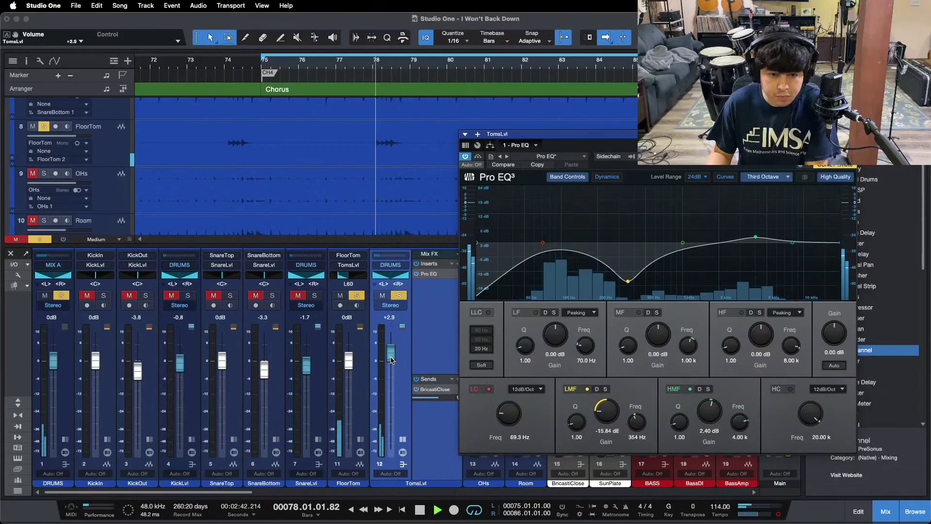
{"action": "scroll", "coordinate": [391, 360], "scroll_direction": "up", "scroll_amount": 3}
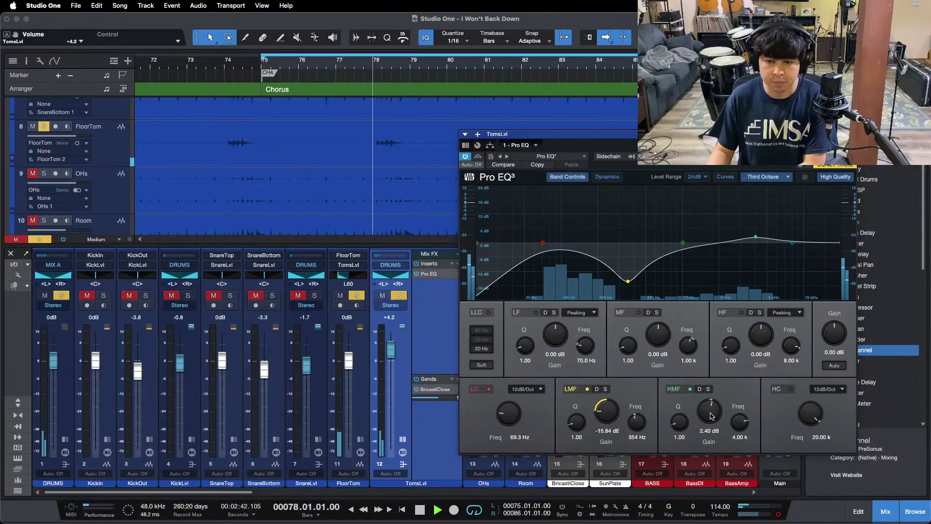
Boost TomsLvl's HMF band to 10.08 dB and its LF band to 0.96 dB while playing the tom fill around bar 78
{"action": "left_click_drag", "start_coordinate": [710, 420], "coordinate": [711, 415]}
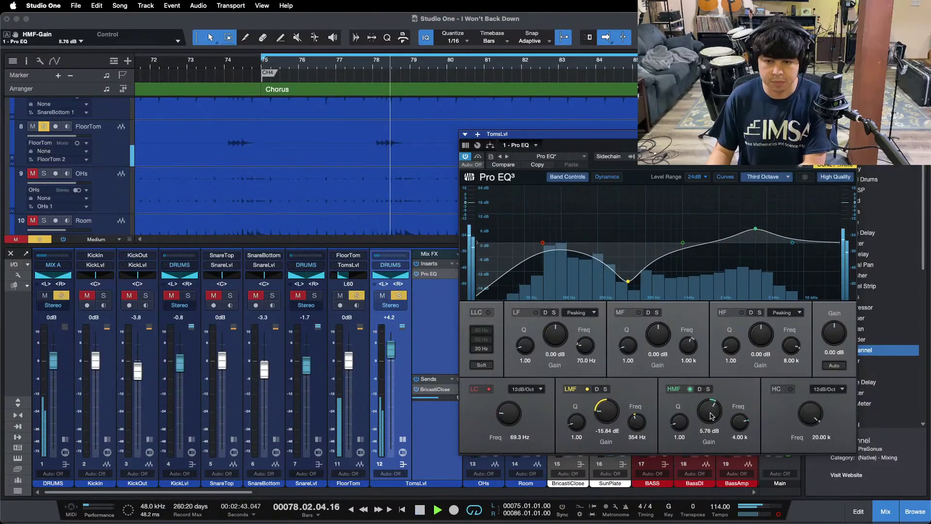
{"action": "scroll", "coordinate": [711, 416], "scroll_direction": "up", "scroll_amount": 5}
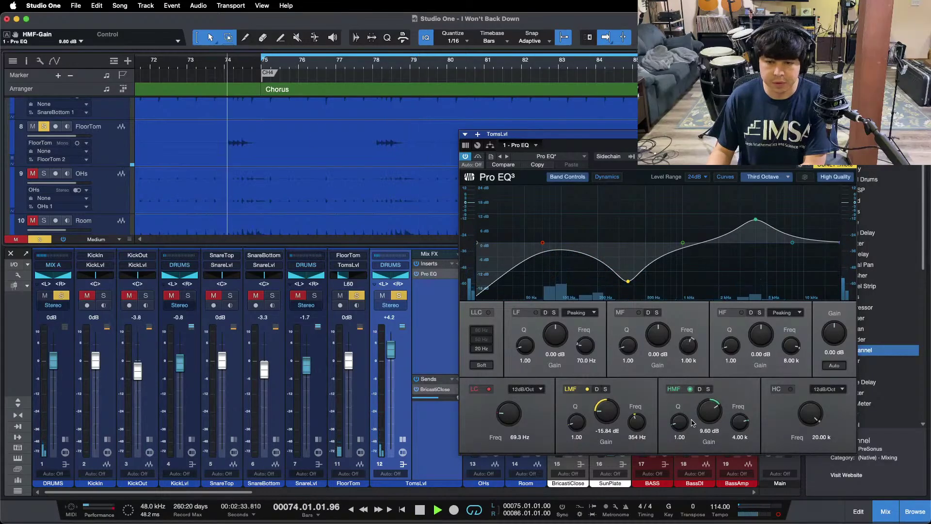
{"action": "scroll", "coordinate": [700, 415], "scroll_direction": "up", "scroll_amount": 1}
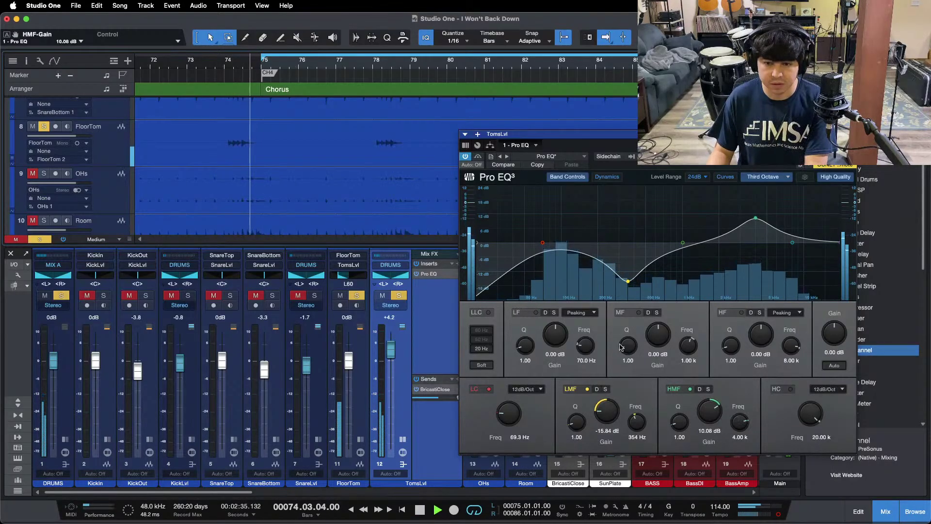
{"action": "left_click", "coordinate": [370, 71]}
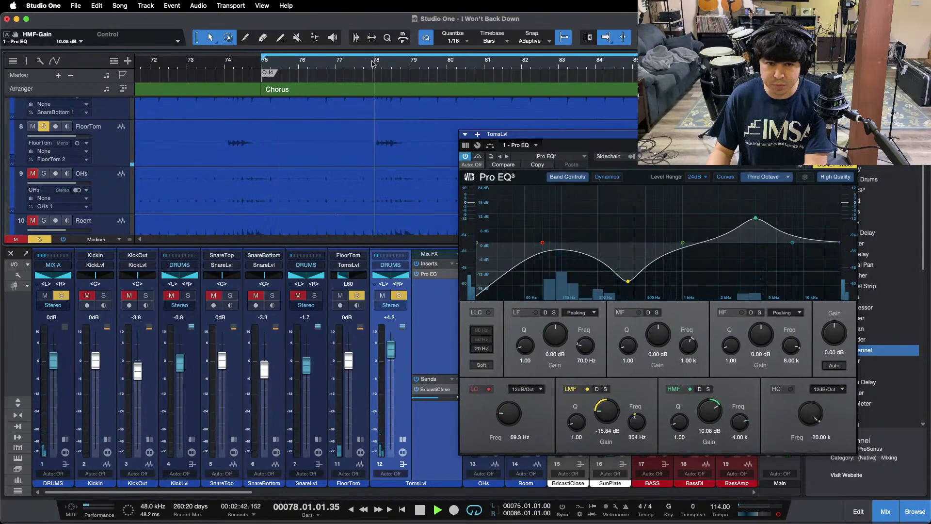
{"action": "scroll", "coordinate": [555, 337], "scroll_direction": "up", "scroll_amount": 2}
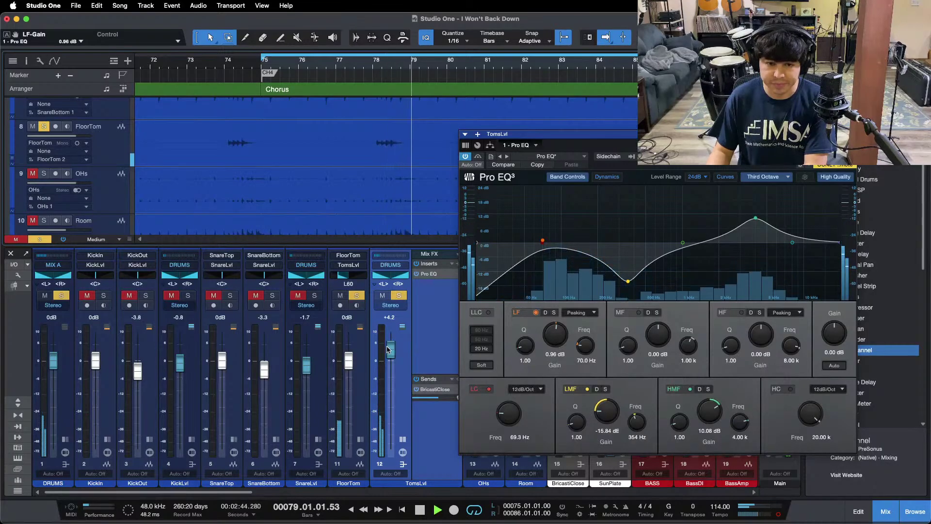
Lower the TomsLvl volume to +2.1 dB, and close its Pro EQ with all solos cleared
{"action": "scroll", "coordinate": [391, 349], "scroll_direction": "down", "scroll_amount": 4}
{"action": "scroll", "coordinate": [389, 349], "scroll_direction": "down", "scroll_amount": 1}
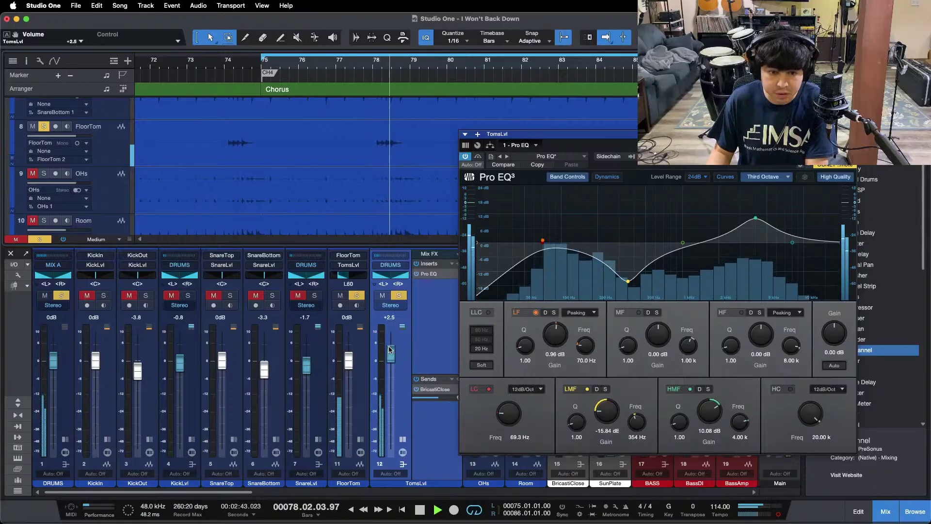
{"action": "left_click", "coordinate": [317, 63]}
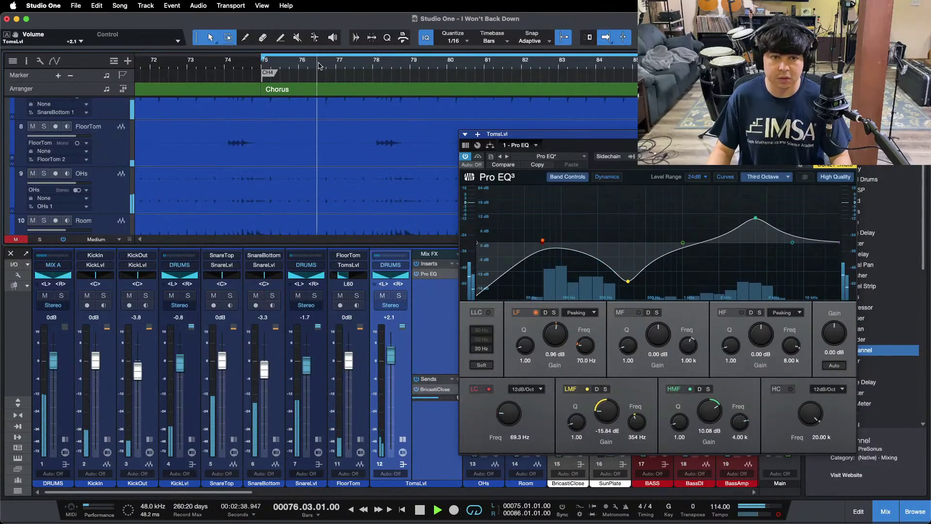
{"action": "left_click", "coordinate": [852, 134]}
{"action": "key", "text": "s"}
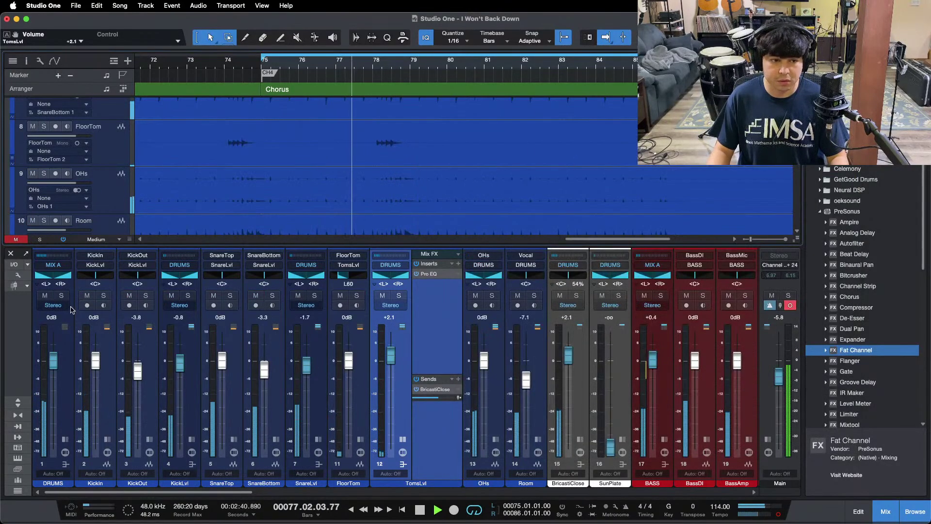
Solo the DRUMS bus and set the VOX bus volume to 0 dB
{"action": "left_click", "coordinate": [62, 295]}
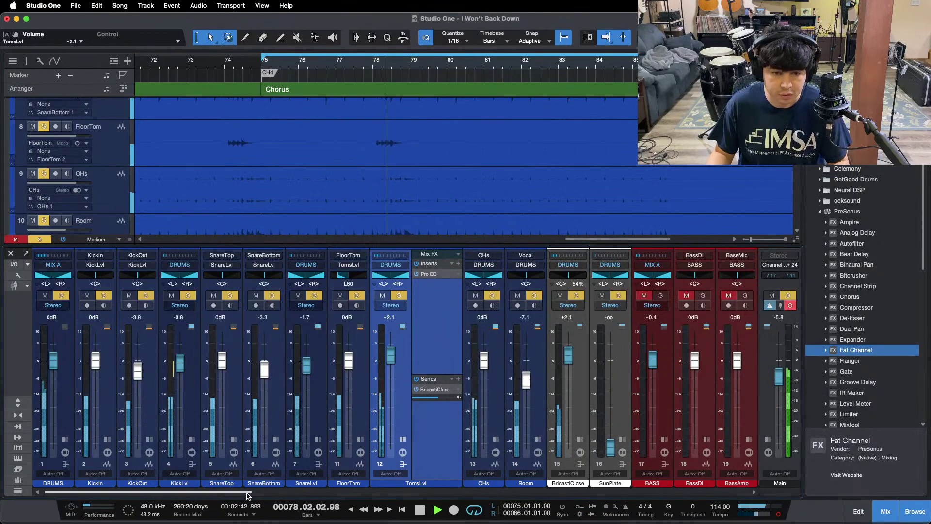
{"action": "left_click_drag", "start_coordinate": [248, 492], "coordinate": [520, 493]}
{"action": "left_click", "coordinate": [402, 343], "text": "alt"}
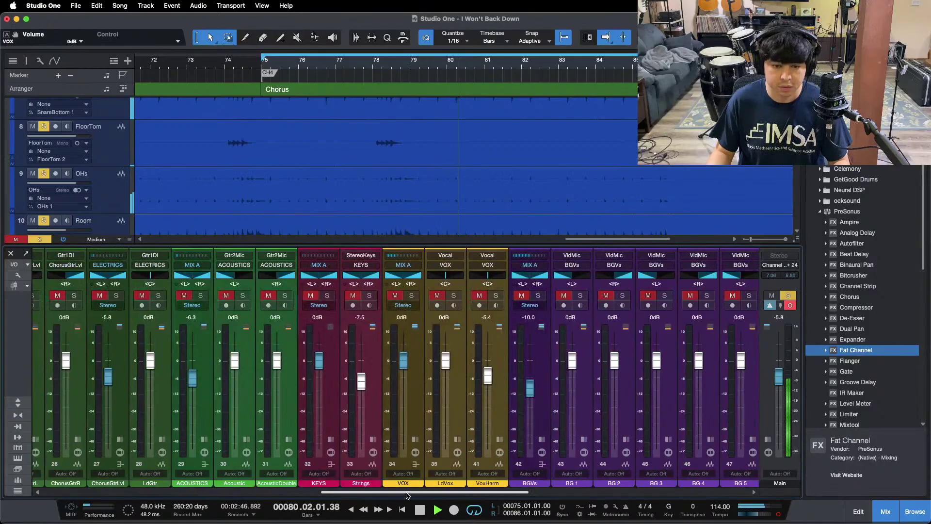
{"action": "left_click_drag", "start_coordinate": [406, 495], "coordinate": [129, 494]}
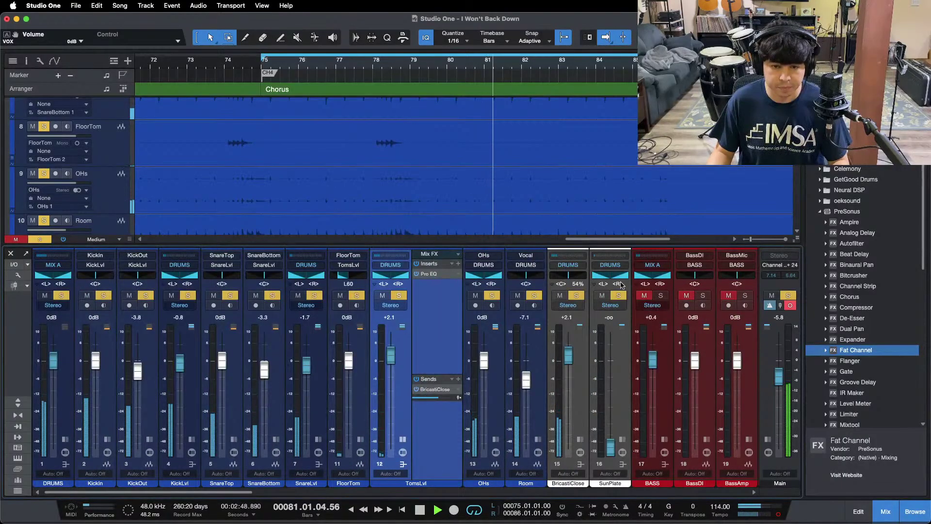
Stop playback and replace the full drum solo with solos on only the TomsLvl, KickLvl and SnareLvl buses
{"action": "key", "text": "space"}
{"action": "left_click", "coordinate": [618, 296], "text": "alt"}
{"action": "left_click", "coordinate": [644, 295]}
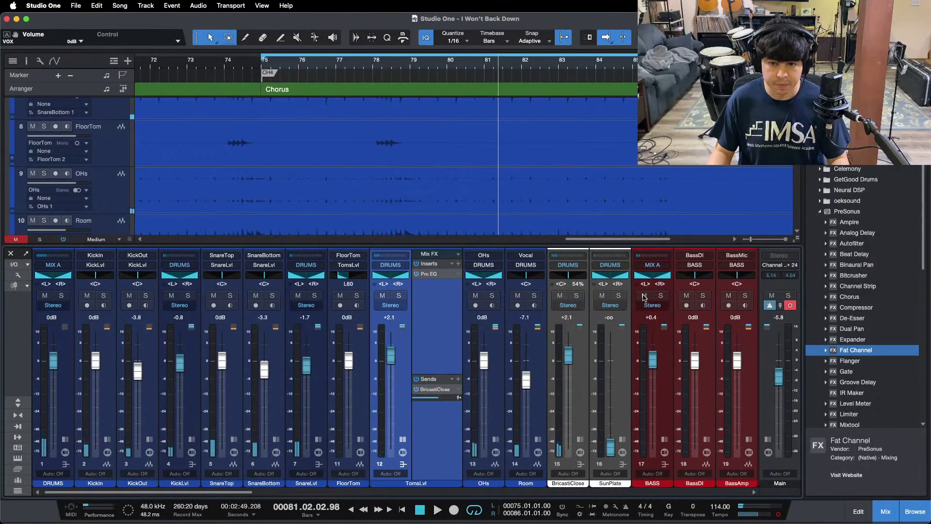
{"action": "left_click", "coordinate": [399, 297]}
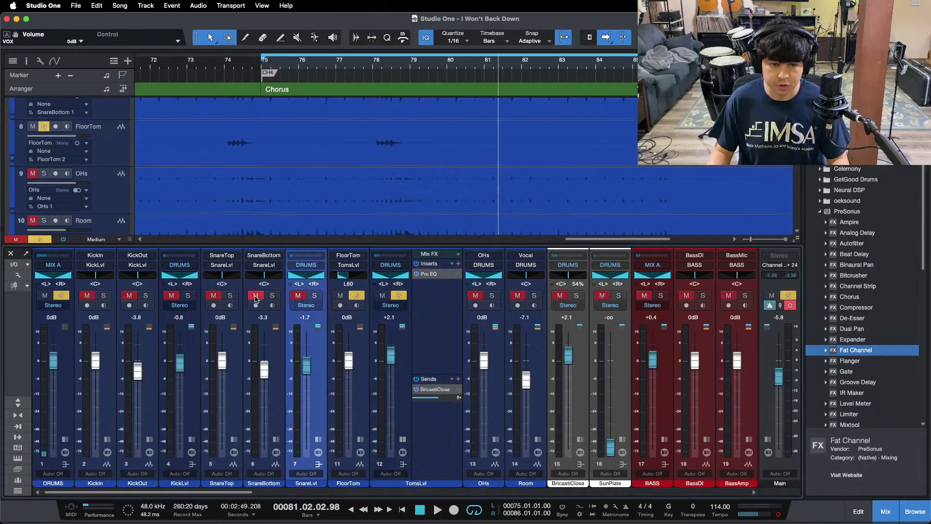
{"action": "left_click", "coordinate": [189, 296]}
{"action": "left_click", "coordinate": [316, 296]}
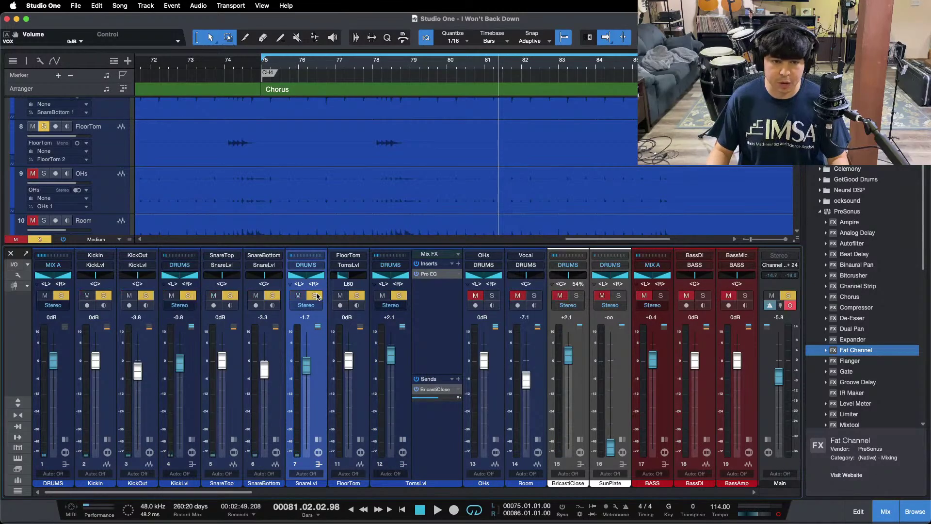
Play the kick, snare and toms together around bar 78, and lower the TomsLvl volume to +1.7 dB
{"action": "key", "text": "space"}
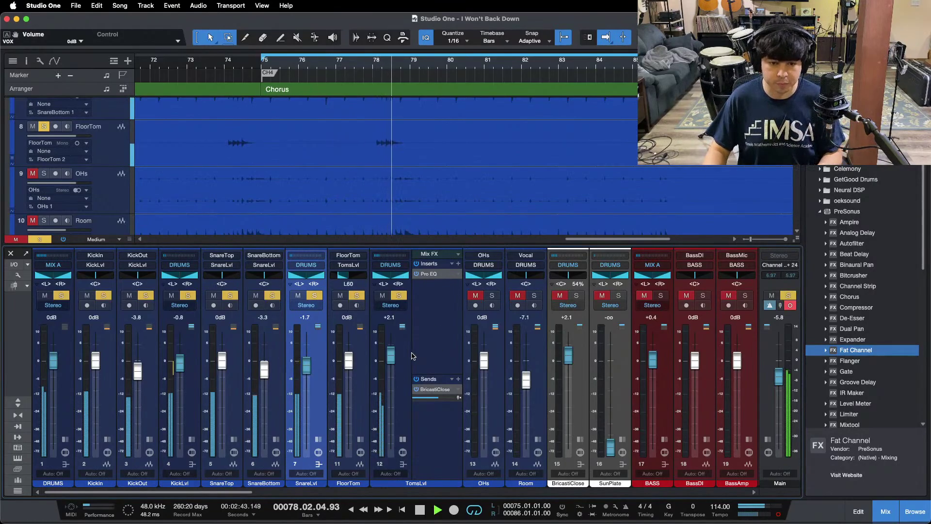
{"action": "left_click_drag", "start_coordinate": [390, 355], "coordinate": [390, 358]}
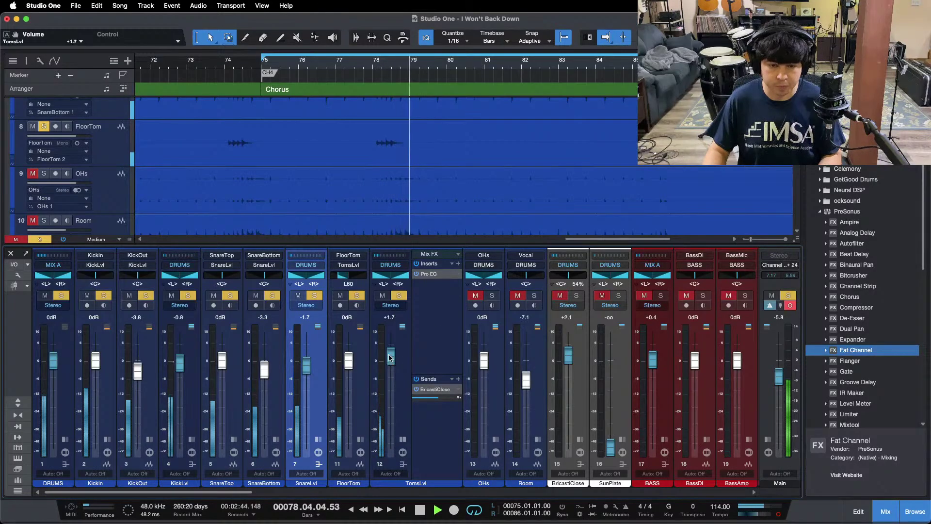
{"action": "left_click", "coordinate": [357, 69]}
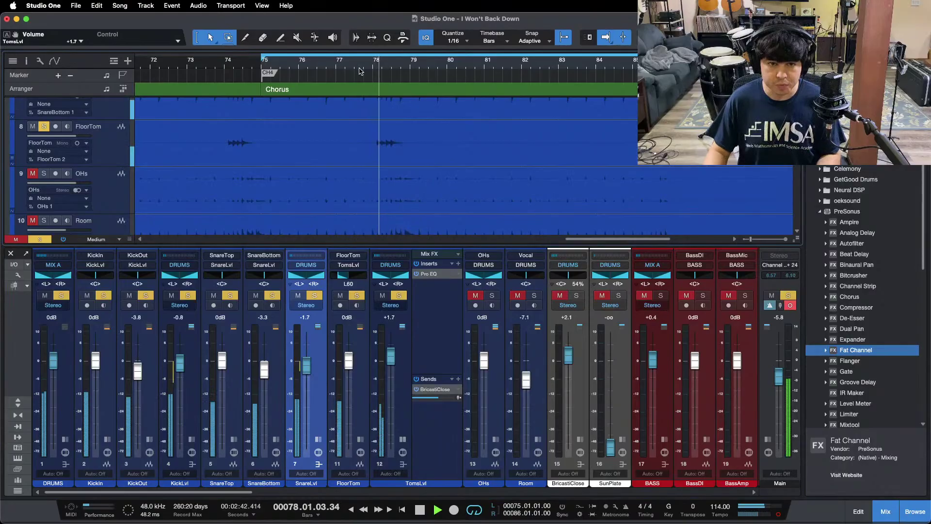
{"action": "mouse_move", "coordinate": [475, 515]}
{"action": "left_click", "coordinate": [508, 509]}
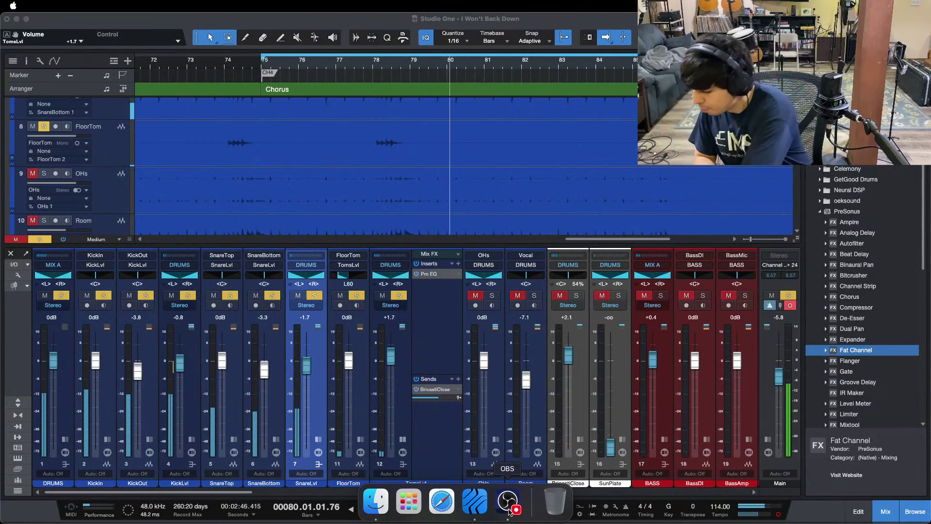
{"action": "left_click", "coordinate": [886, 471]}
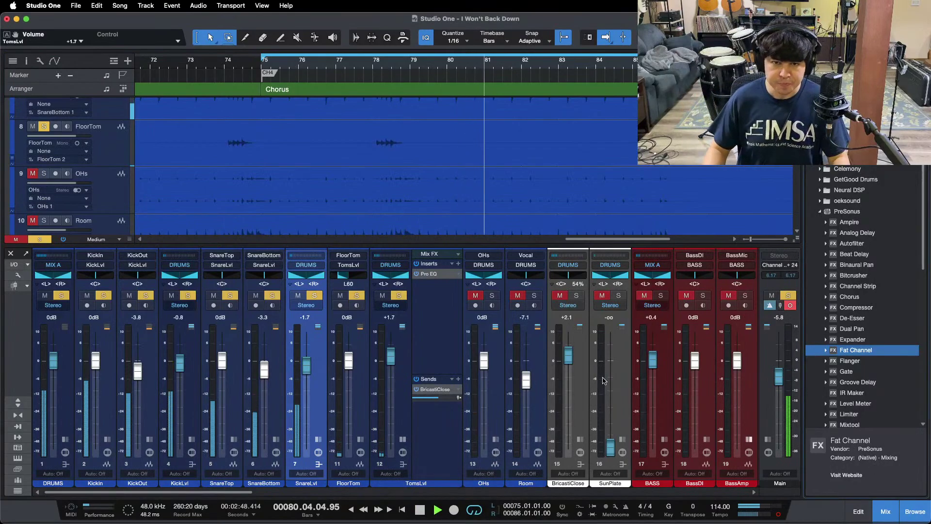
Leave only the OHs channel soloed, expand it, and open its Pro EQ while playing the Chorus
{"action": "key", "text": "space"}
{"action": "left_click", "coordinate": [492, 295]}
{"action": "left_click", "coordinate": [496, 440]}
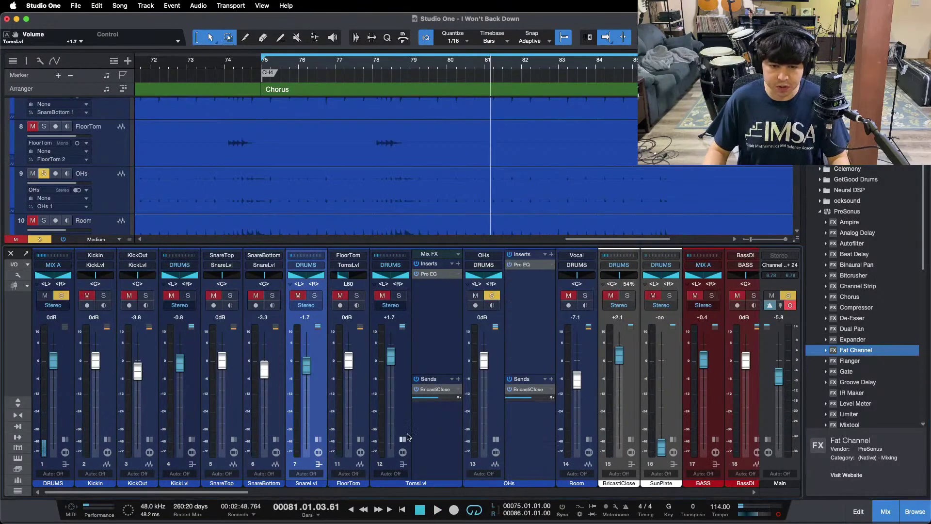
{"action": "key", "text": "space"}
{"action": "scroll", "coordinate": [494, 184], "scroll_direction": "down", "scroll_amount": 2}
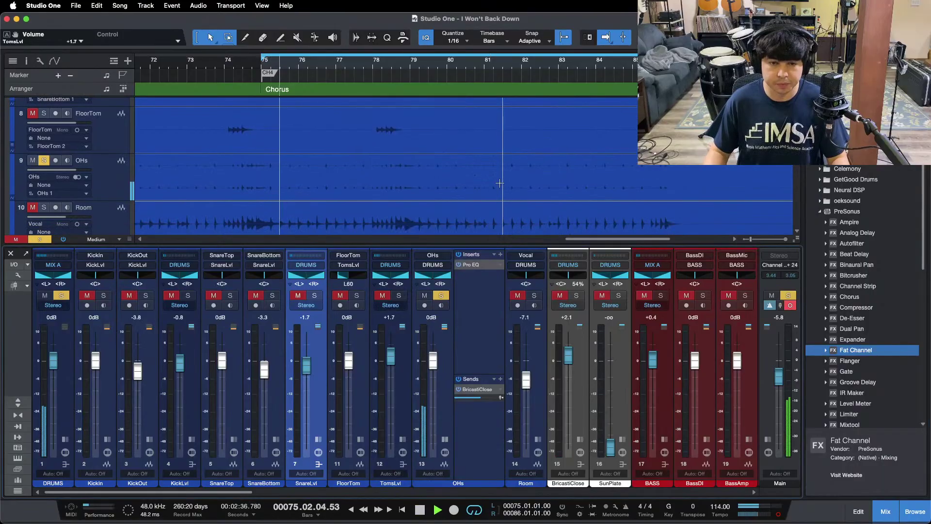
{"action": "left_click", "coordinate": [470, 265]}
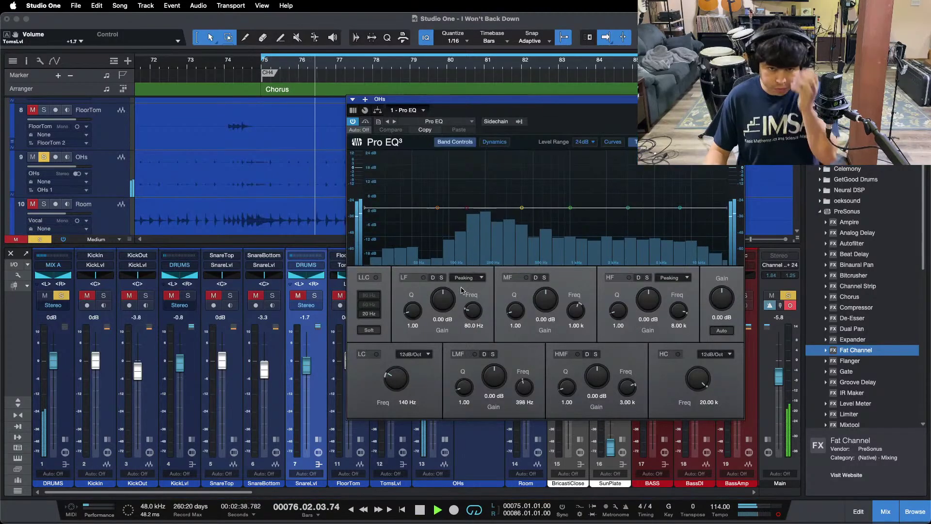
Enable the low cut at 182 Hz in the OHs Pro EQ, and cut the LMF band by 11.04 dB at 398 Hz
{"action": "left_click", "coordinate": [375, 355]}
{"action": "left_click_drag", "start_coordinate": [394, 380], "coordinate": [394, 377]}
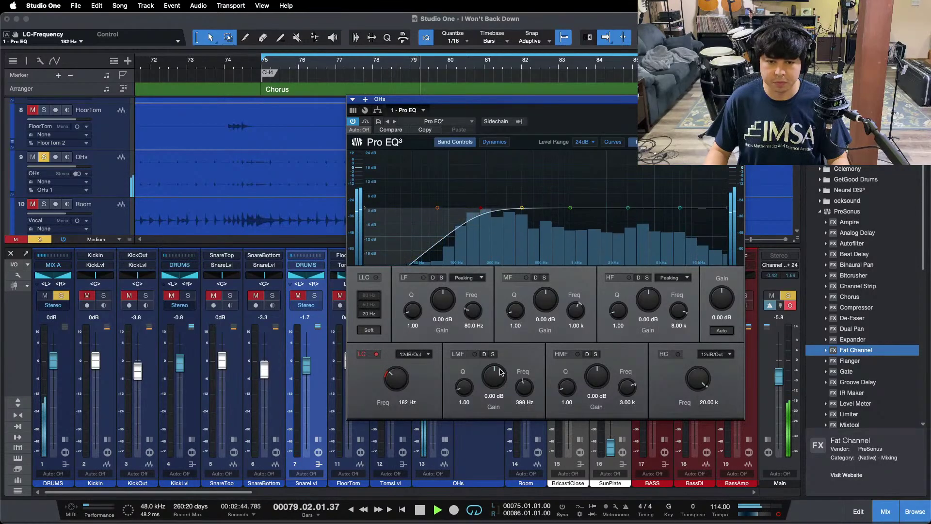
{"action": "left_click_drag", "start_coordinate": [502, 371], "coordinate": [498, 377]}
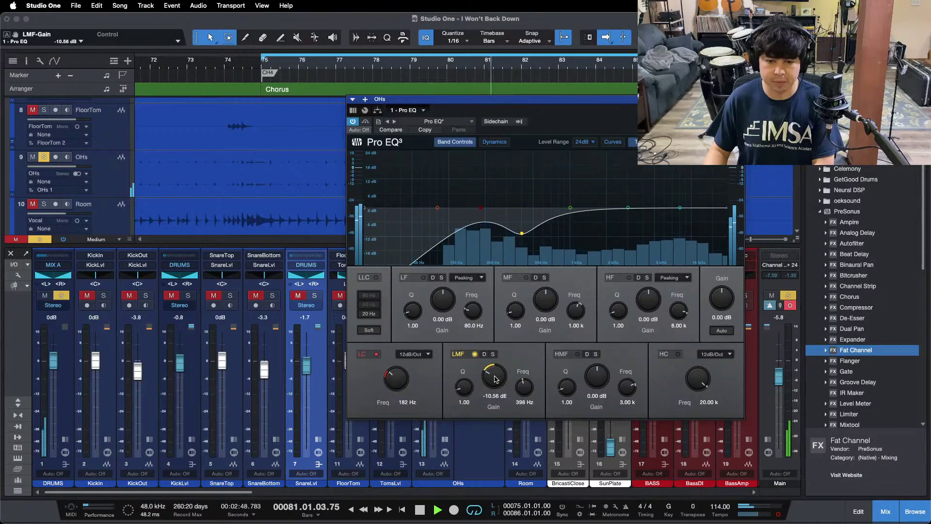
{"action": "scroll", "coordinate": [495, 378], "scroll_direction": "up", "scroll_amount": 1}
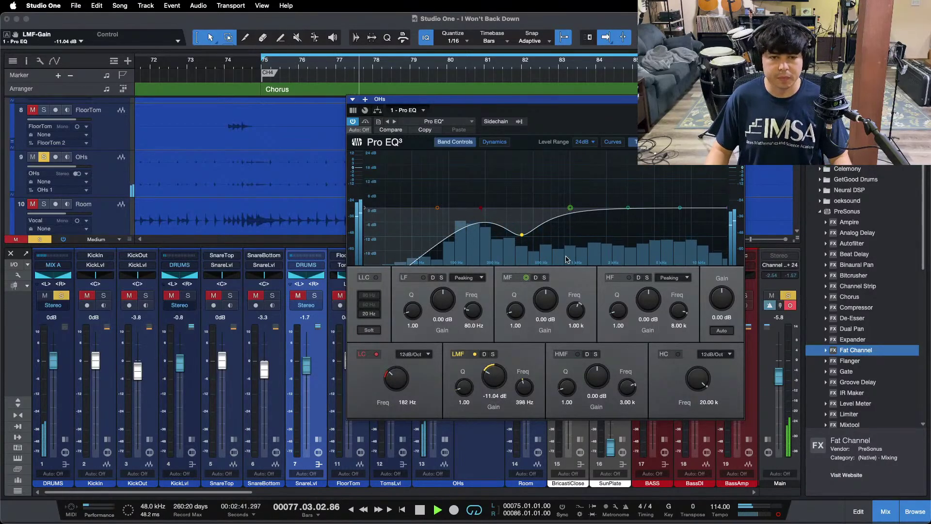
Close the OHs Pro EQ and leave playback stopped at the start of the Chorus at bar 75
{"action": "left_click_drag", "start_coordinate": [583, 120], "coordinate": [501, 149]}
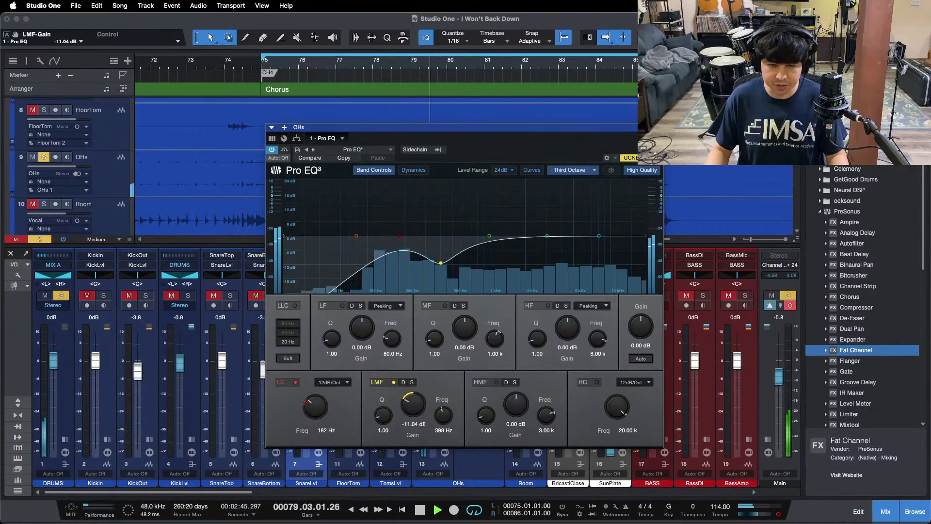
{"action": "left_click", "coordinate": [657, 127]}
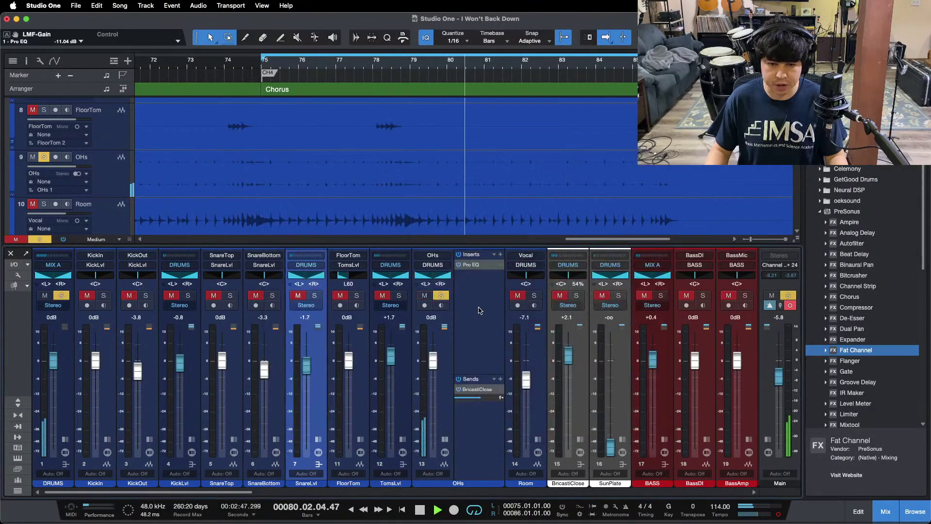
{"action": "left_click", "coordinate": [469, 264]}
{"action": "key", "text": "space"}
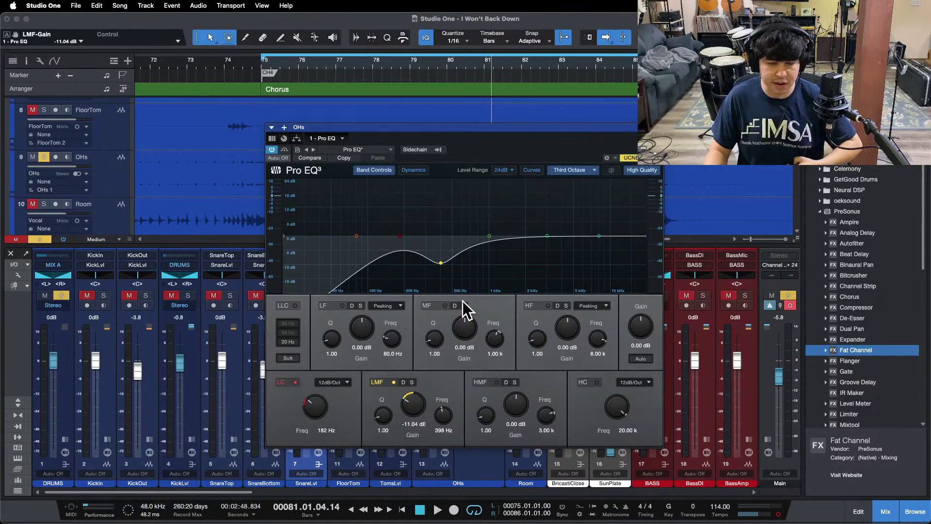
{"action": "key", "text": "super+w"}
{"action": "key", "text": "space"}
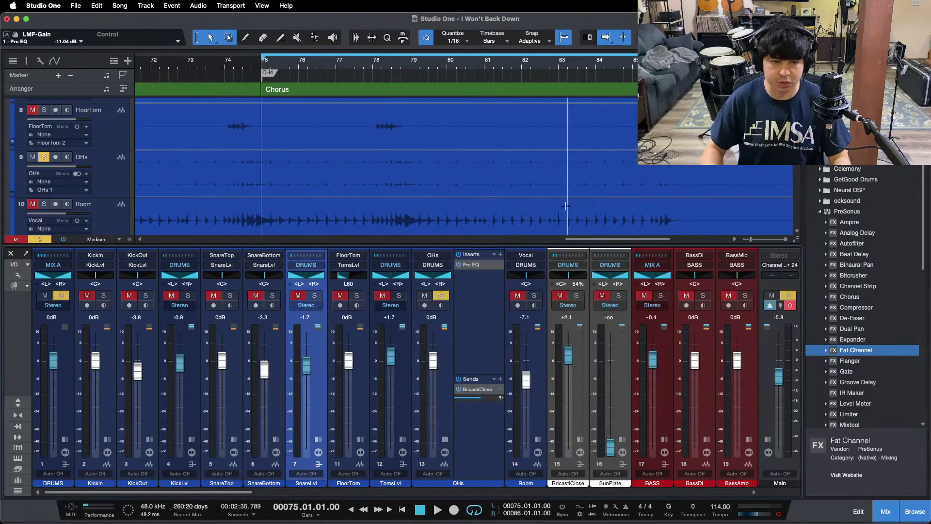
Solo the kick, snare and toms buses alongside OHs, and set the OHs volume to +0.4 dB during playback
{"action": "left_click_drag", "start_coordinate": [166, 297], "coordinate": [309, 297]}
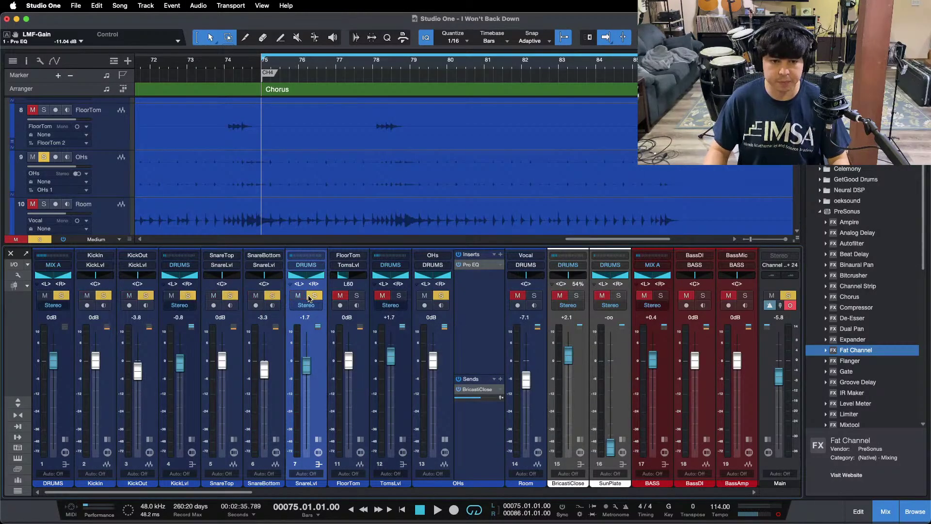
{"action": "left_click_drag", "start_coordinate": [389, 304], "coordinate": [396, 300]}
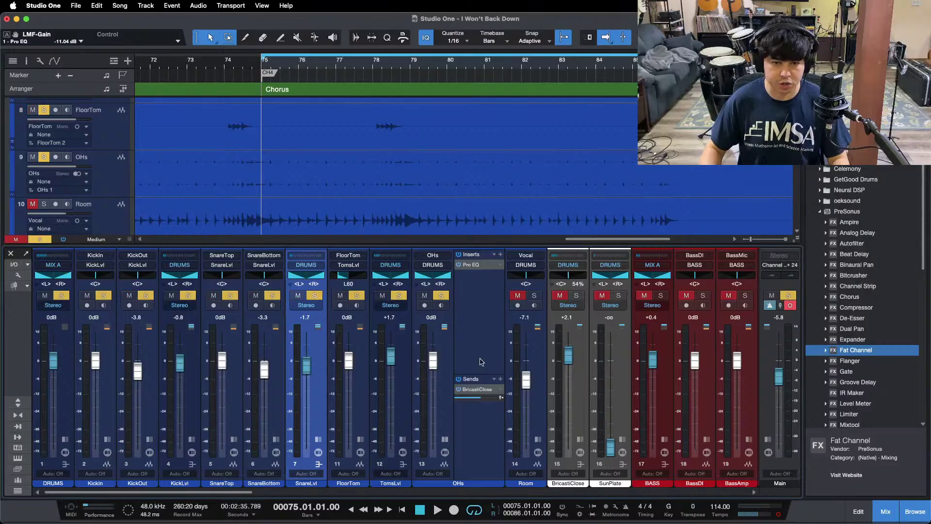
{"action": "key", "text": "space"}
{"action": "scroll", "coordinate": [440, 444], "scroll_direction": "up", "scroll_amount": 1}
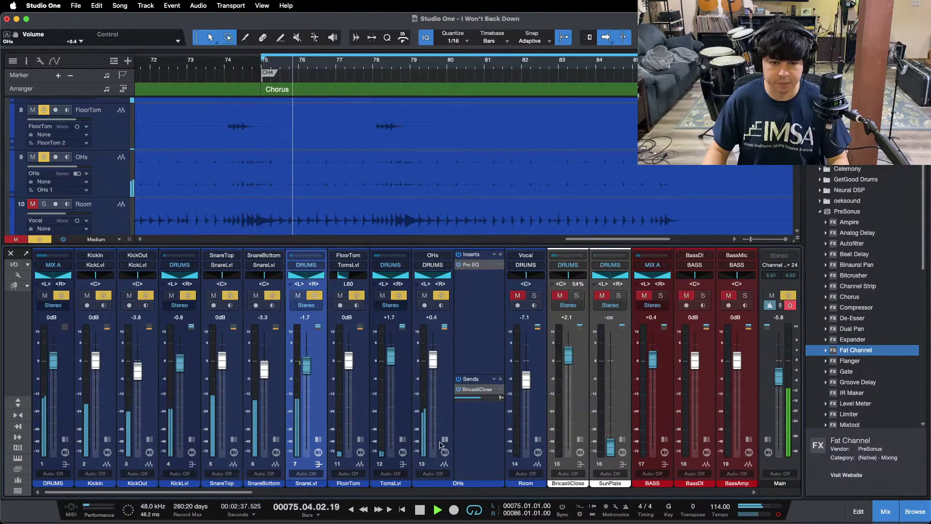
{"action": "left_click", "coordinate": [444, 439]}
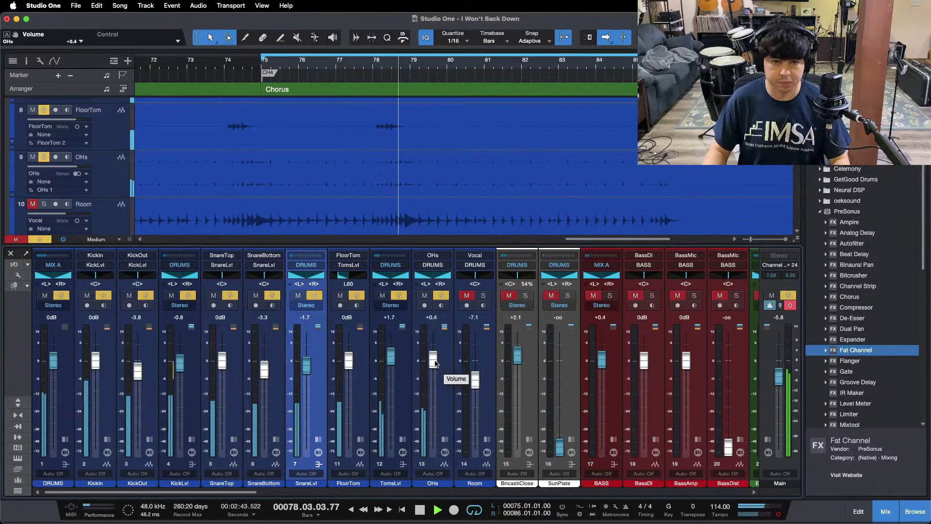
Stop playback, and select the Room channel with only its solo active
{"action": "key", "text": "space"}
{"action": "left_click", "coordinate": [483, 296], "text": "alt"}
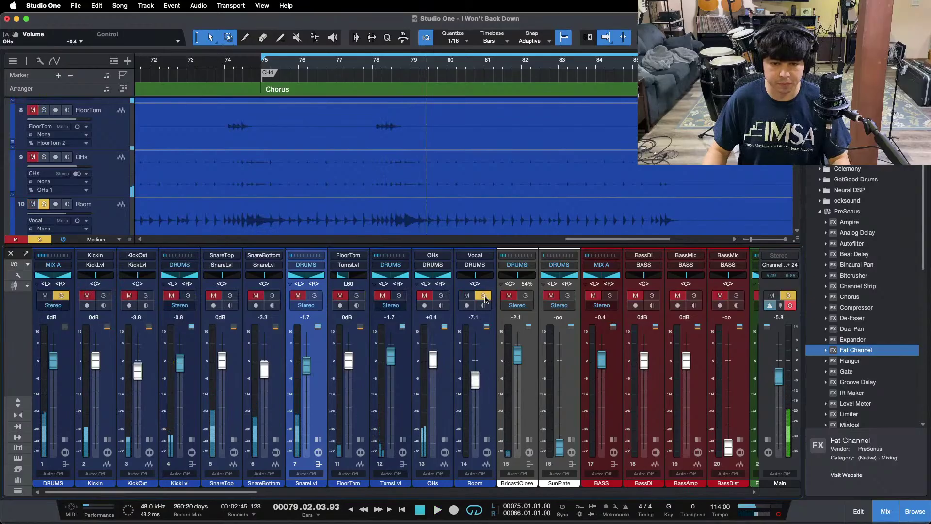
{"action": "left_click", "coordinate": [499, 331]}
{"action": "left_click", "coordinate": [511, 273]}
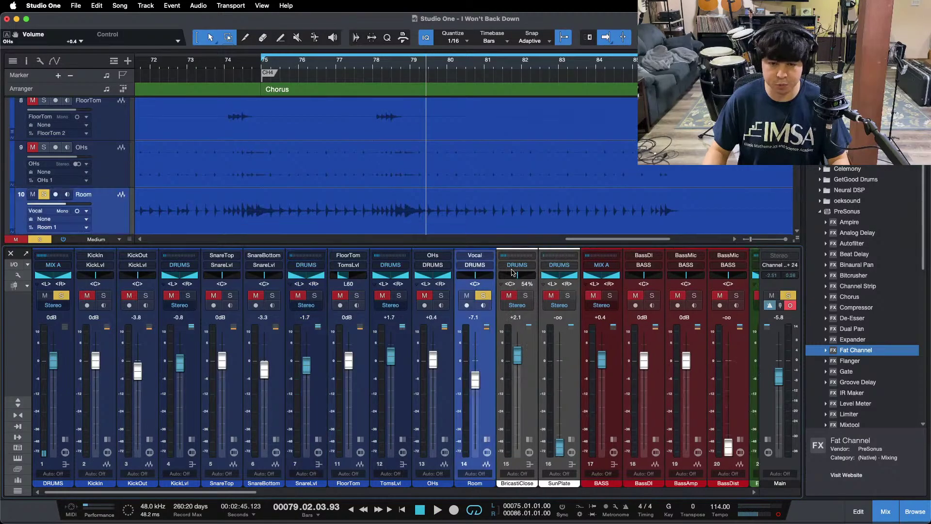
In the Room channel's Pro EQ, cut the LMF band by 13.92 dB at 402 Hz and set the high cut to 1.91 kHz during playback
{"action": "left_click", "coordinate": [488, 441]}
{"action": "left_click", "coordinate": [513, 266]}
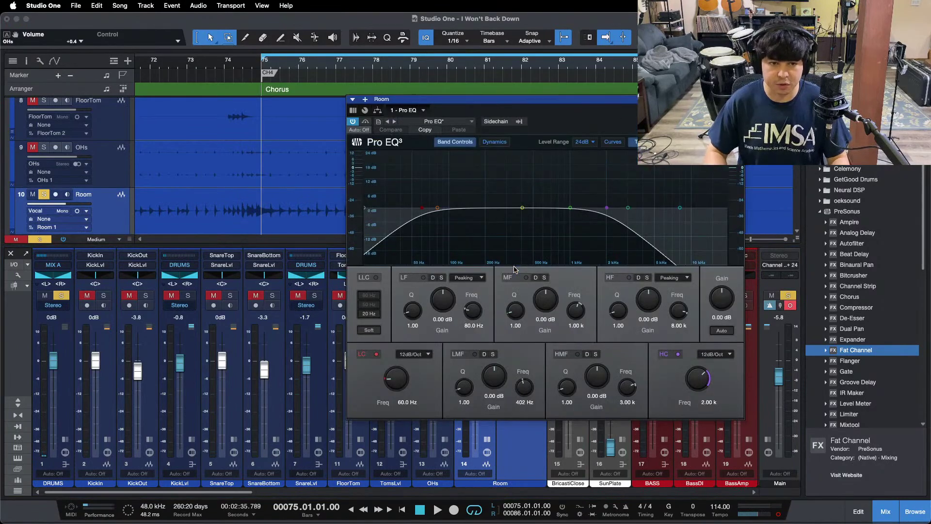
{"action": "key", "text": "space"}
{"action": "left_click_drag", "start_coordinate": [494, 374], "coordinate": [496, 377]}
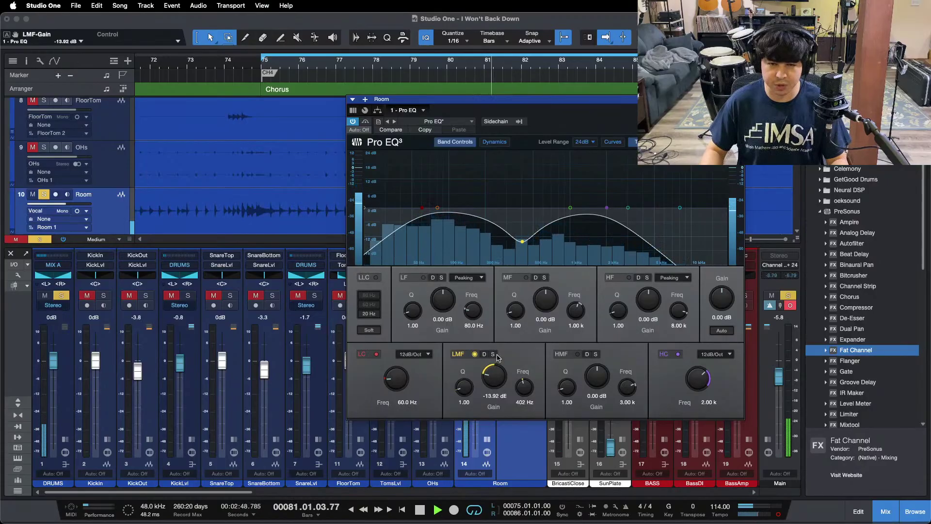
{"action": "key", "text": "KP_1"}
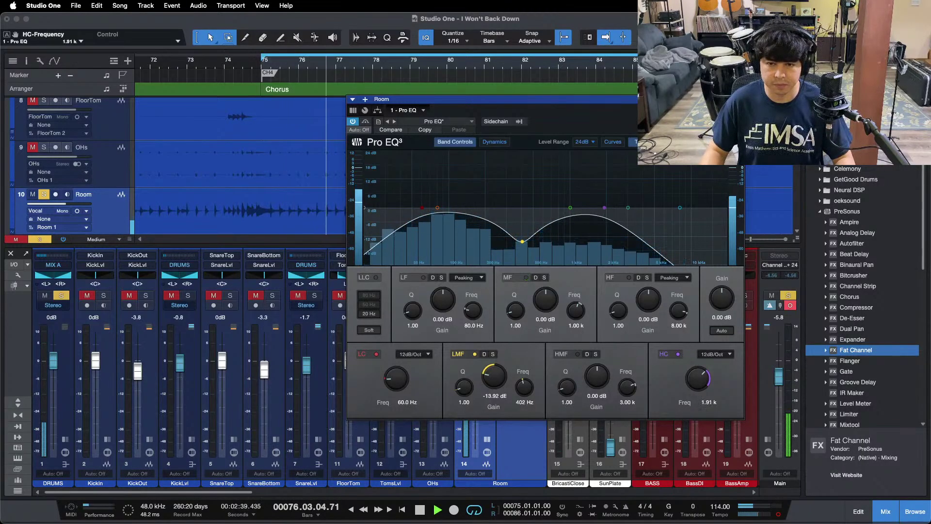
{"action": "left_click_drag", "start_coordinate": [700, 372], "coordinate": [700, 377]}
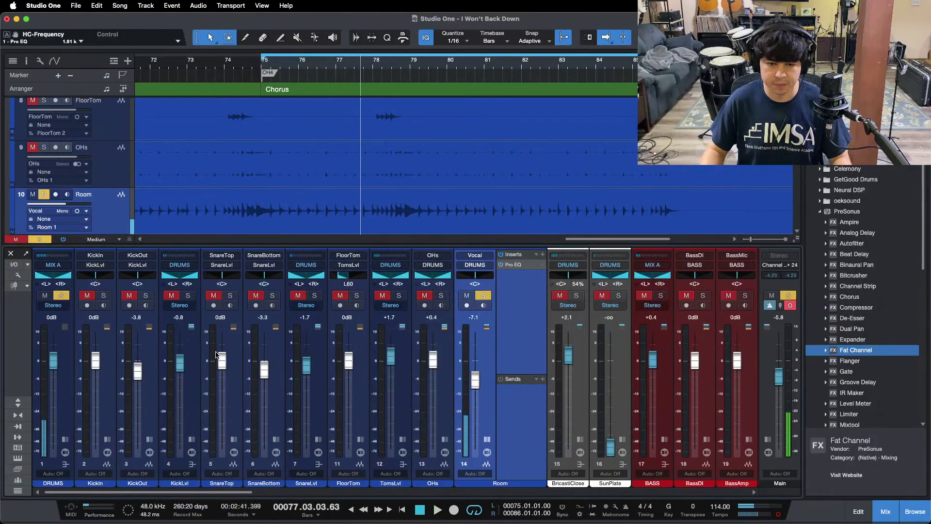
Solo the whole drums group except BricastiClose, and set the Room volume to -6.7 dB during playback
{"action": "left_click", "coordinate": [61, 295]}
{"action": "key", "text": "space"}
{"action": "left_click", "coordinate": [59, 297]}
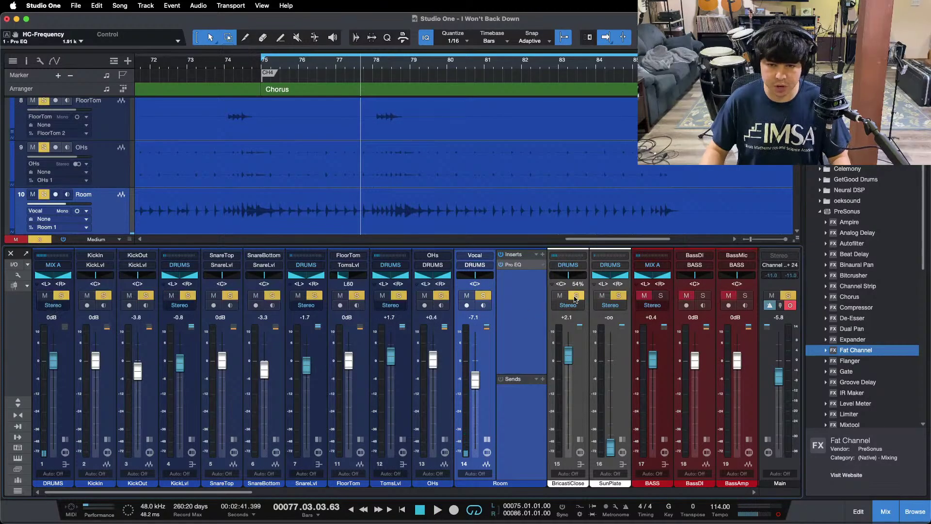
{"action": "key", "text": "space"}
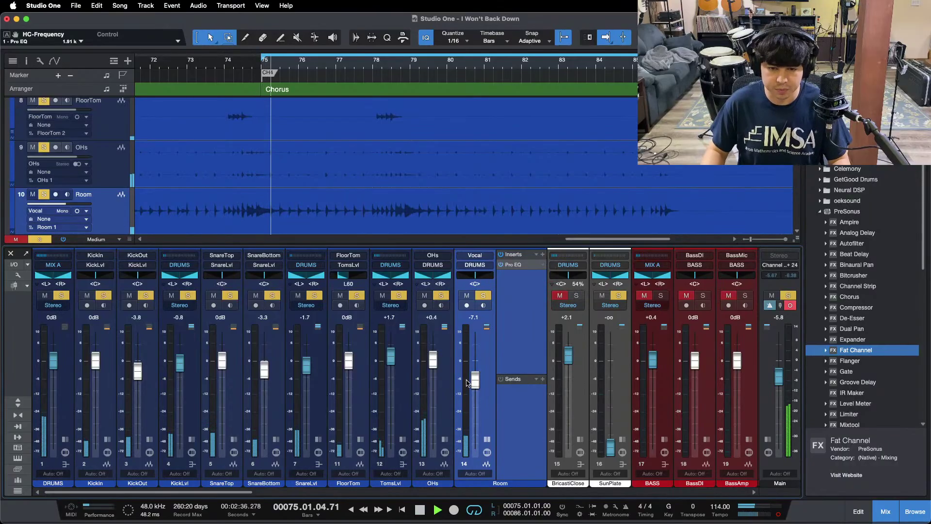
{"action": "left_click_drag", "start_coordinate": [475, 380], "coordinate": [475, 378]}
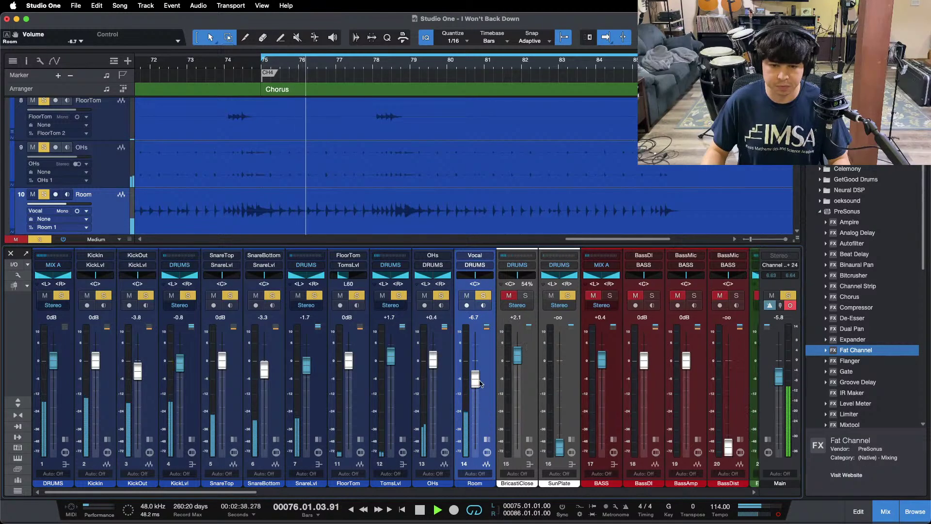
{"action": "left_click", "coordinate": [486, 452]}
Compare the drums without and with the Room channel, and bring in the BricastiClose reverb soloed at +2.5 dB
{"action": "left_click", "coordinate": [483, 295]}
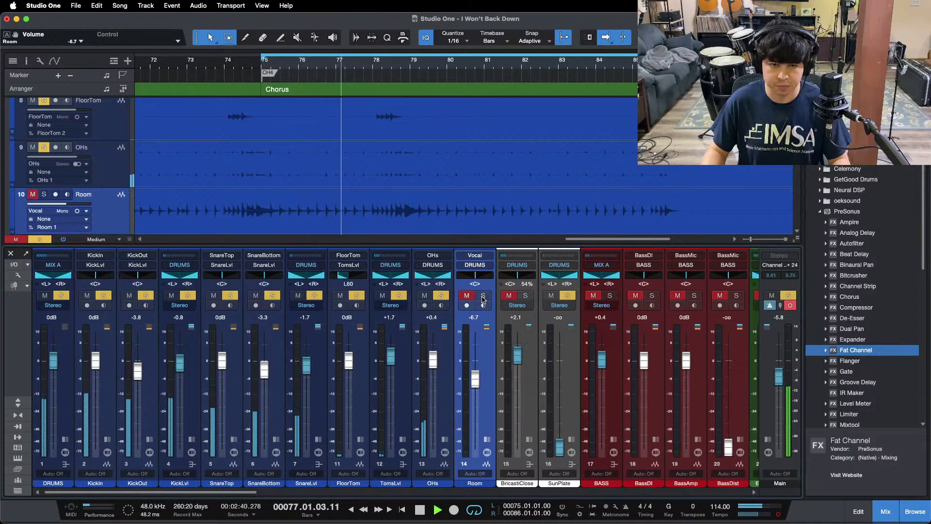
{"action": "left_click", "coordinate": [483, 297]}
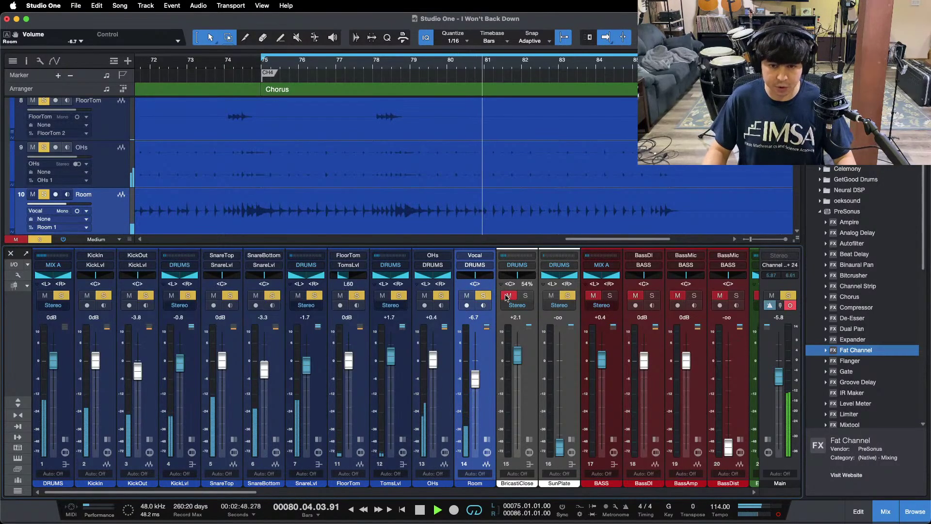
{"action": "left_click", "coordinate": [526, 297]}
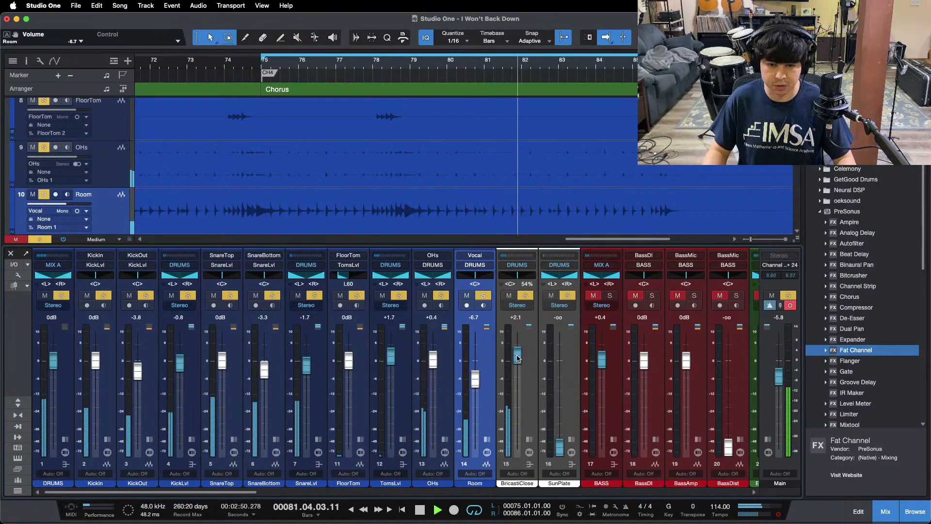
{"action": "left_click_drag", "start_coordinate": [517, 358], "coordinate": [518, 357]}
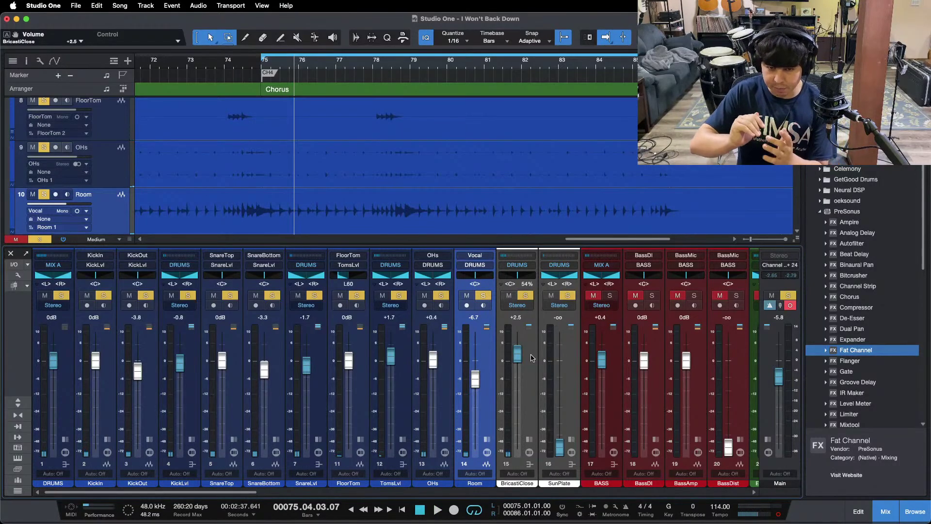
Play the Chorus with the full drum mix and set the SnareLvl volume to -2.1 dB
{"action": "key", "text": "space"}
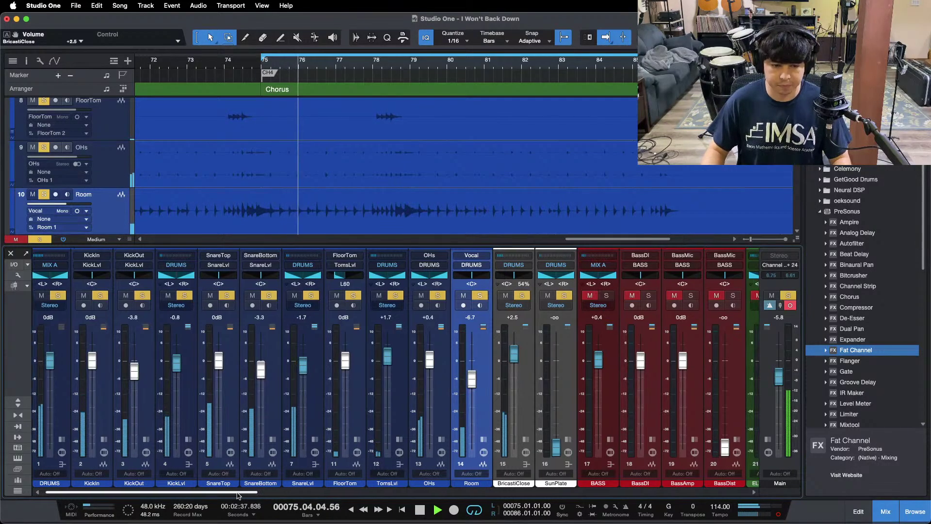
{"action": "scroll", "coordinate": [291, 388], "scroll_direction": "right", "scroll_amount": 2}
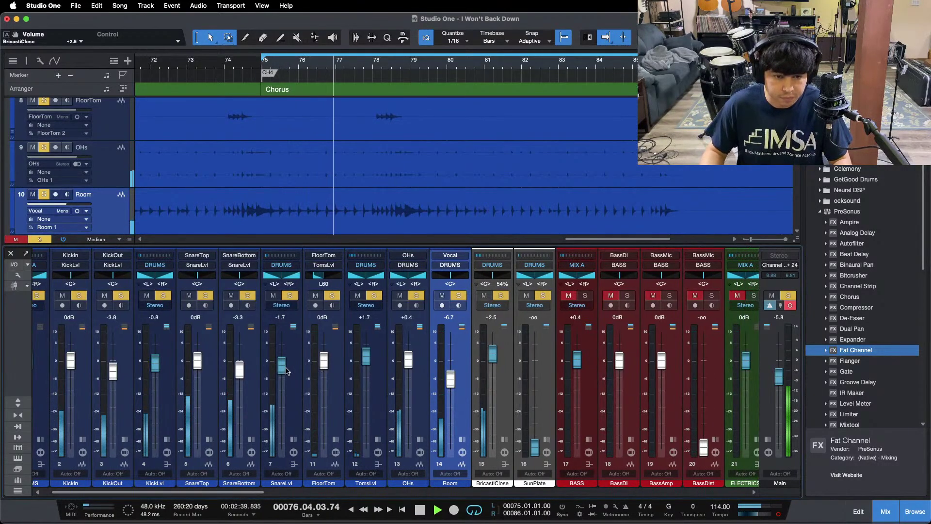
{"action": "left_click_drag", "start_coordinate": [282, 365], "coordinate": [284, 368]}
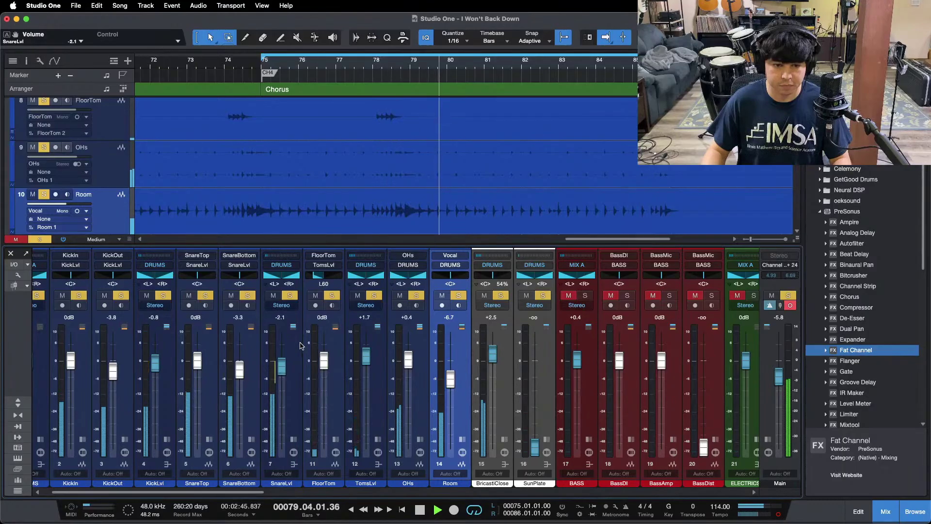
Solo only the BASS bus, show its inserts, and save the song
{"action": "left_click_drag", "start_coordinate": [252, 492], "coordinate": [342, 494]}
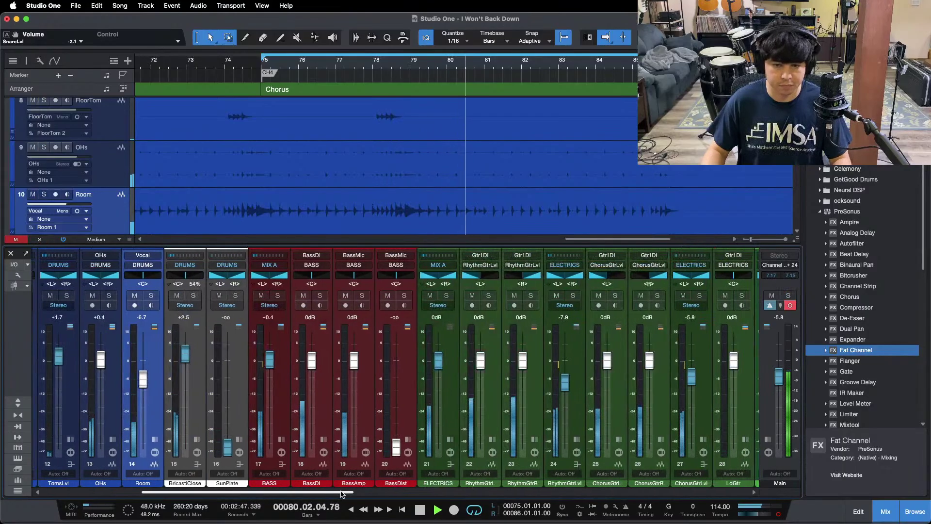
{"action": "left_click", "coordinate": [278, 295]}
{"action": "left_click", "coordinate": [282, 440]}
{"action": "left_click", "coordinate": [312, 369]}
{"action": "key", "text": "super+s"}
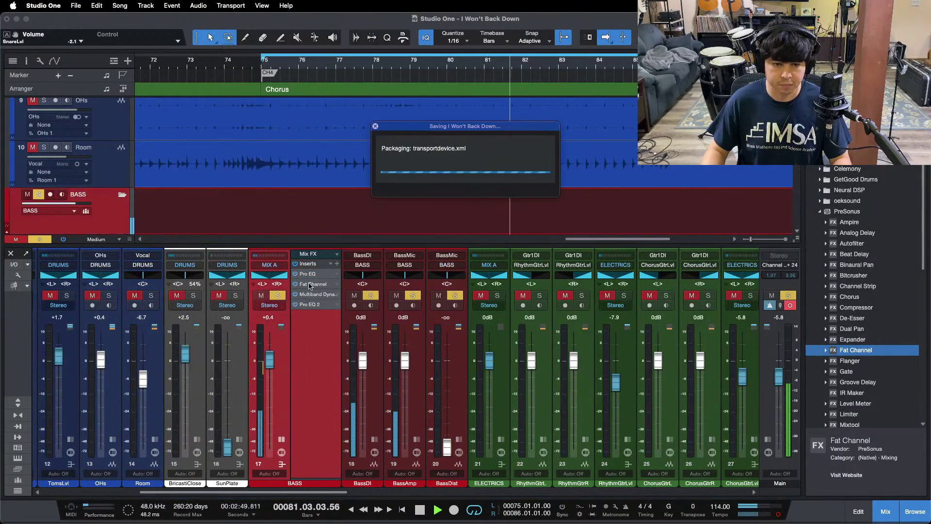
Deepen the LMF cut in the first BASS Pro EQ to -5.76 dB at 182 Hz during playback
{"action": "double_click", "coordinate": [308, 273]}
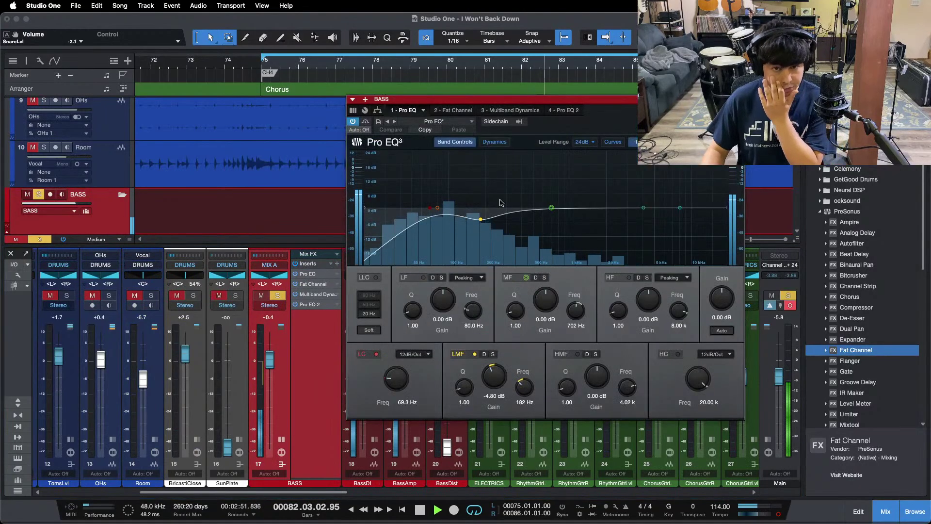
{"action": "left_click", "coordinate": [486, 112]}
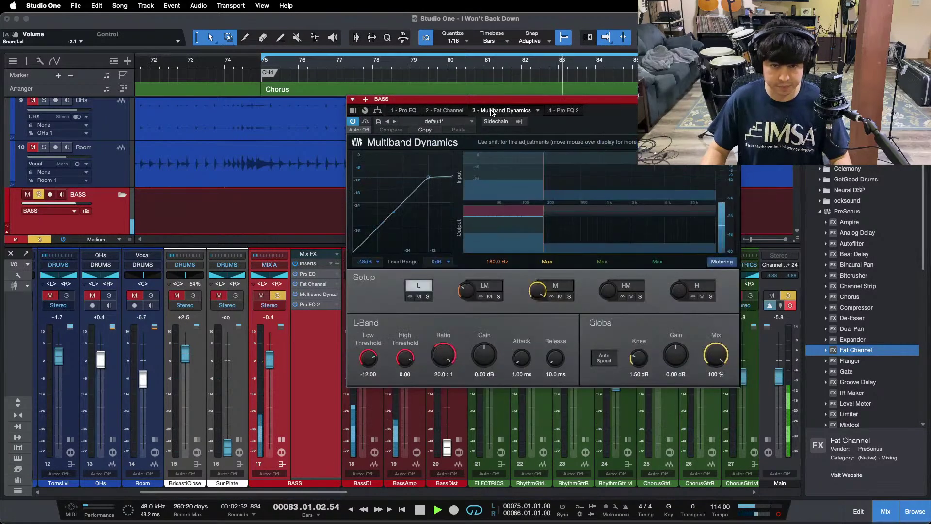
{"action": "left_click", "coordinate": [403, 110]}
{"action": "left_click_drag", "start_coordinate": [528, 99], "coordinate": [466, 141]}
{"action": "scroll", "coordinate": [465, 127], "scroll_direction": "down", "scroll_amount": 1}
{"action": "scroll", "coordinate": [465, 127], "scroll_direction": "down", "scroll_amount": 3}
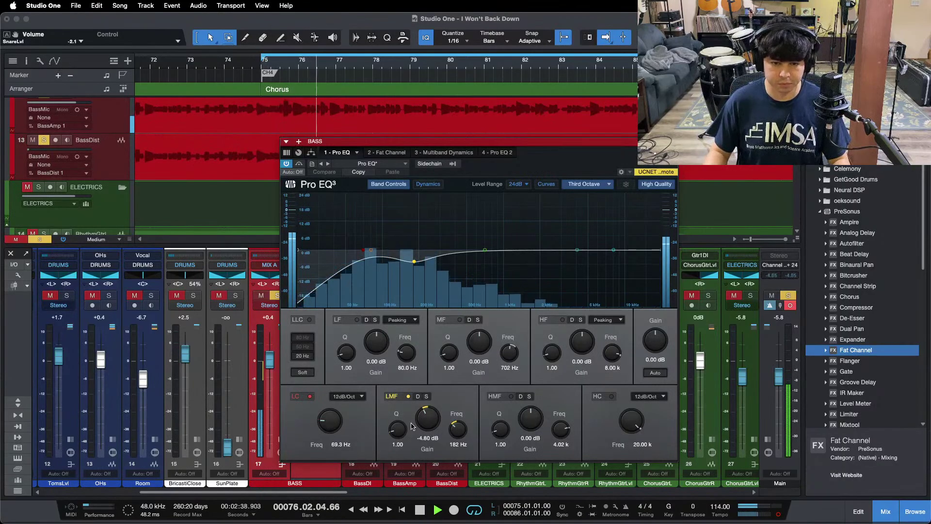
{"action": "scroll", "coordinate": [433, 423], "scroll_direction": "down", "scroll_amount": 1}
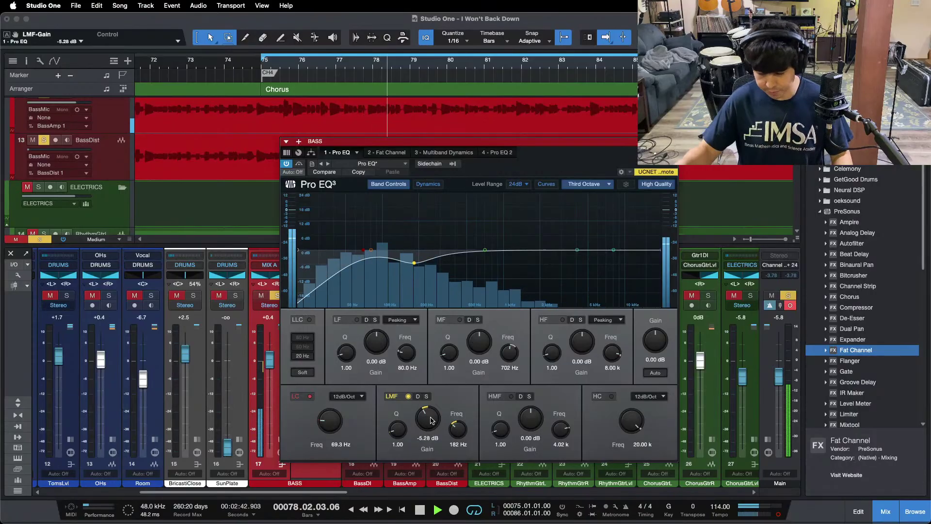
{"action": "scroll", "coordinate": [431, 421], "scroll_direction": "down", "scroll_amount": 1}
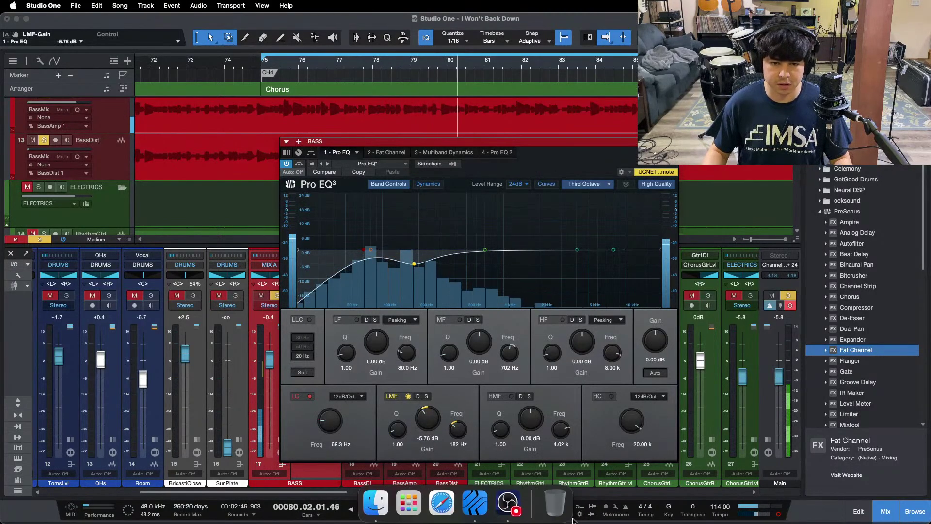
{"action": "left_click", "coordinate": [516, 517]}
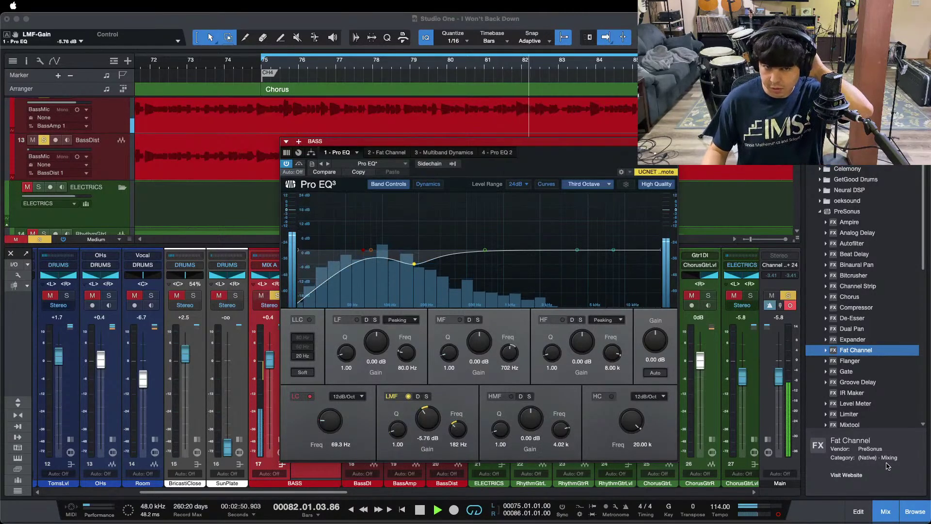
{"action": "left_click", "coordinate": [886, 465]}
In the BASS Fat Channel's FET compressor, set the input to -16.80 dB and the output to -25.76 dB, and replay the Chorus
{"action": "left_click", "coordinate": [381, 152]}
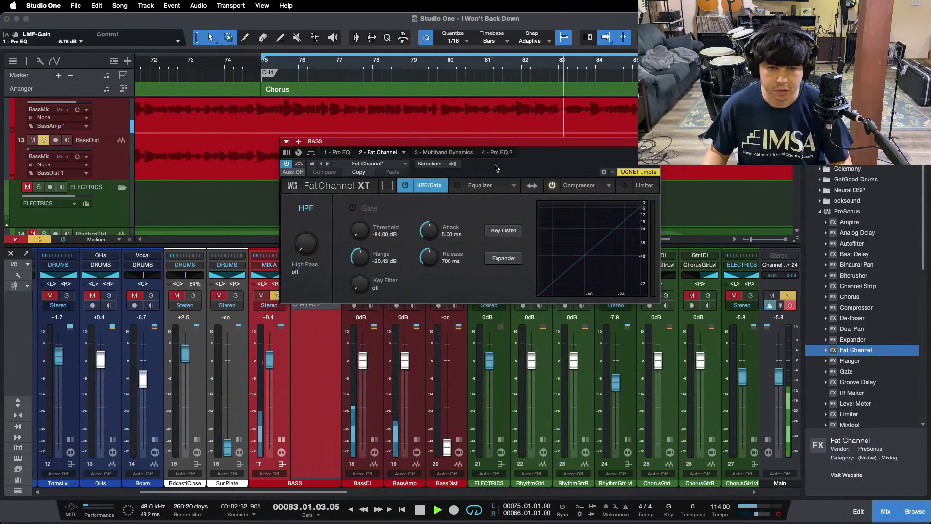
{"action": "key", "text": "KP_1"}
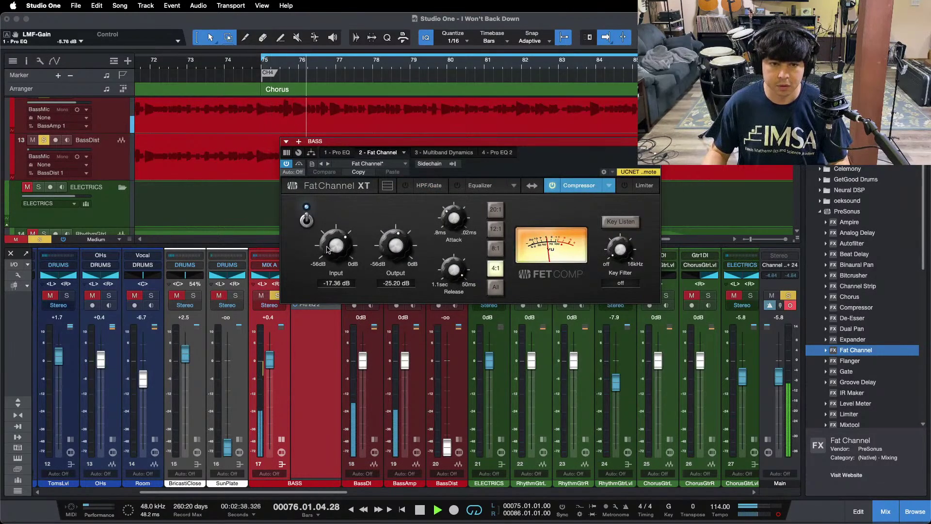
{"action": "left_click_drag", "start_coordinate": [336, 245], "coordinate": [336, 243]}
{"action": "left_click_drag", "start_coordinate": [396, 249], "coordinate": [395, 251]}
{"action": "key", "text": "KP_1"}
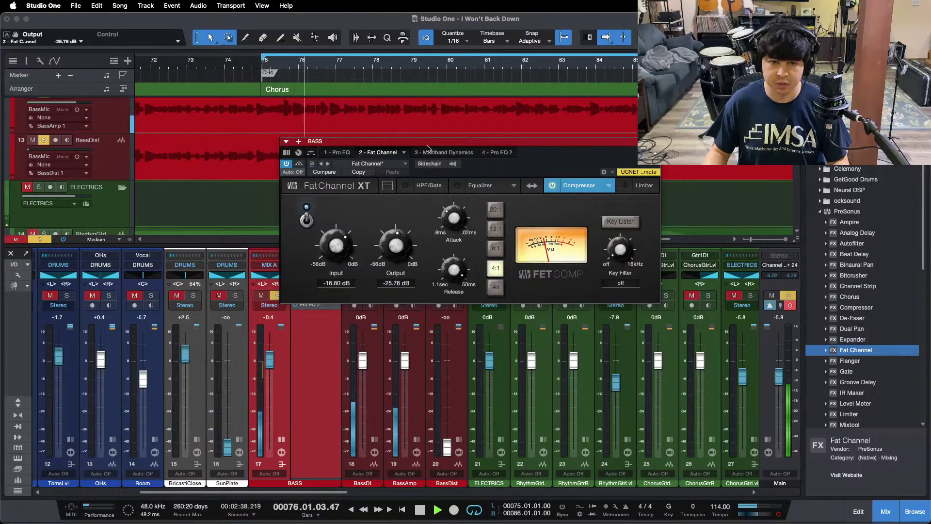
Solo the low band of the BASS Multiband Dynamics and lower its low threshold to -27.96 dB
{"action": "left_click", "coordinate": [446, 152]}
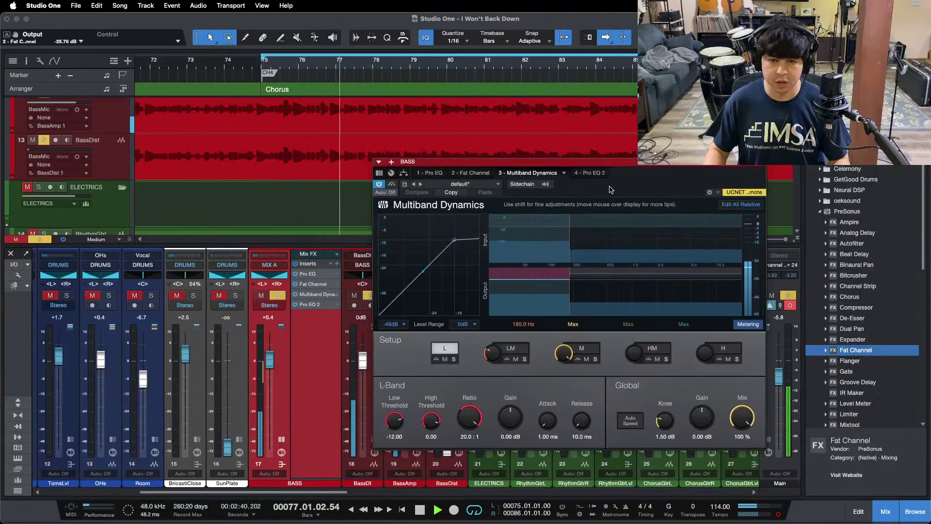
{"action": "left_click_drag", "start_coordinate": [388, 201], "coordinate": [298, 192]}
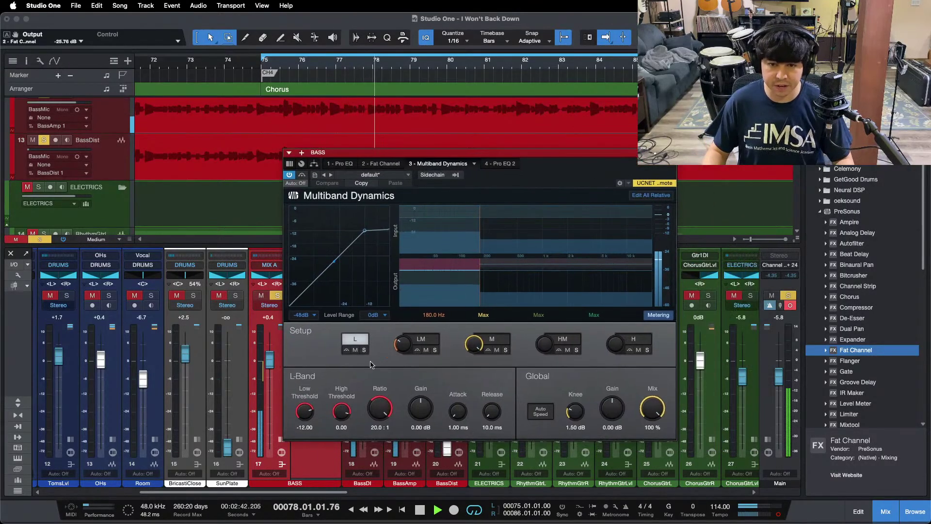
{"action": "left_click", "coordinate": [363, 352]}
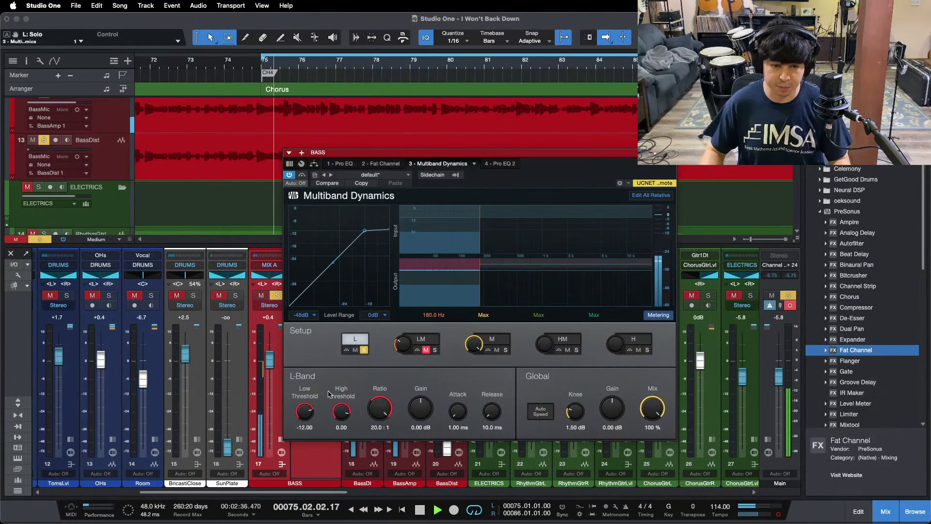
{"action": "left_click_drag", "start_coordinate": [305, 410], "coordinate": [313, 416]}
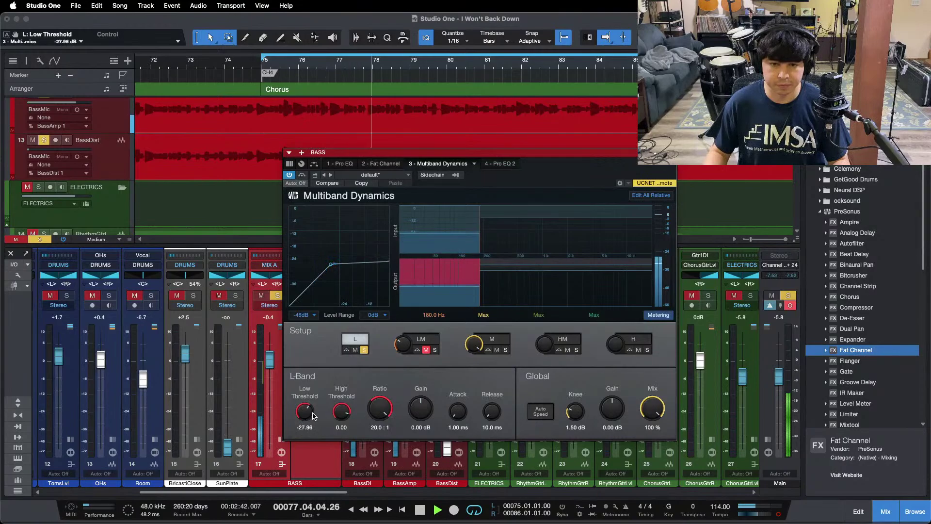
Show the full song in the arrangement, play from bar 22 in the Verse, and set the low band's low threshold to -29.04 dB
{"action": "key", "text": "shift+f"}
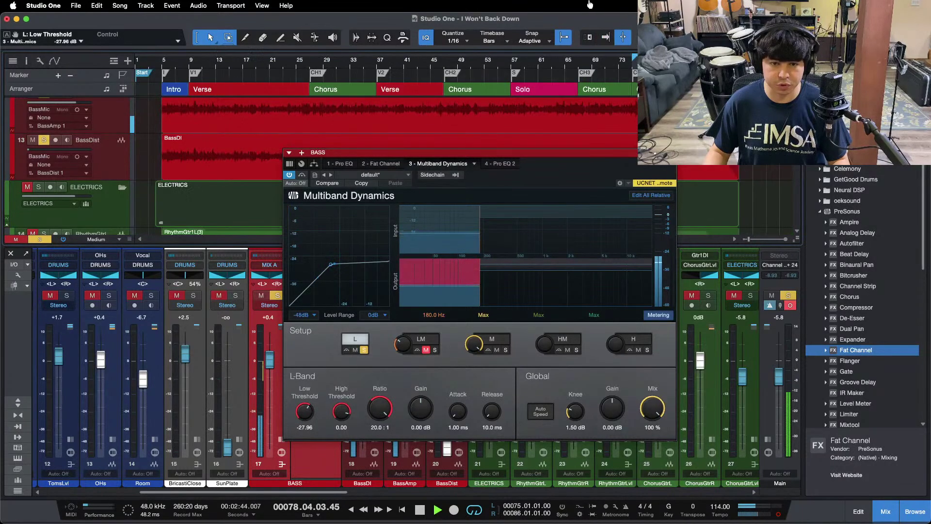
{"action": "key", "text": "f"}
{"action": "left_click", "coordinate": [276, 68]}
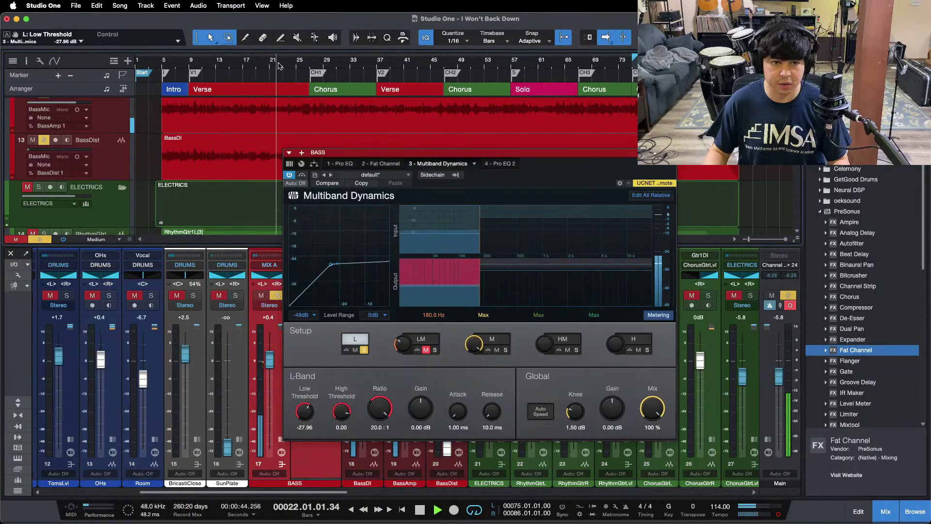
{"action": "left_click_drag", "start_coordinate": [306, 410], "coordinate": [306, 415]}
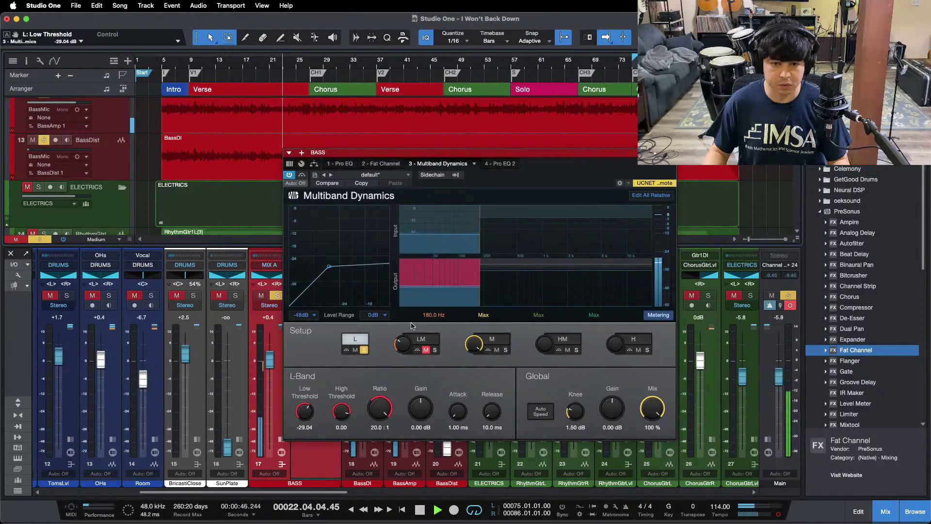
Replay the Chorus from bar 75, set the low band's gain to 0.72 dB, and compare it with the band bypassed
{"action": "key", "text": "KP_1"}
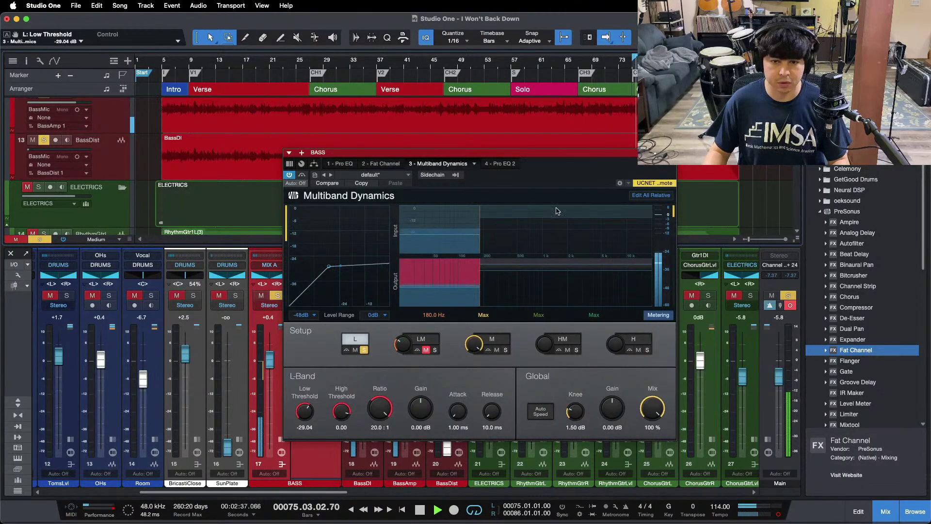
{"action": "left_click_drag", "start_coordinate": [420, 410], "coordinate": [421, 408]}
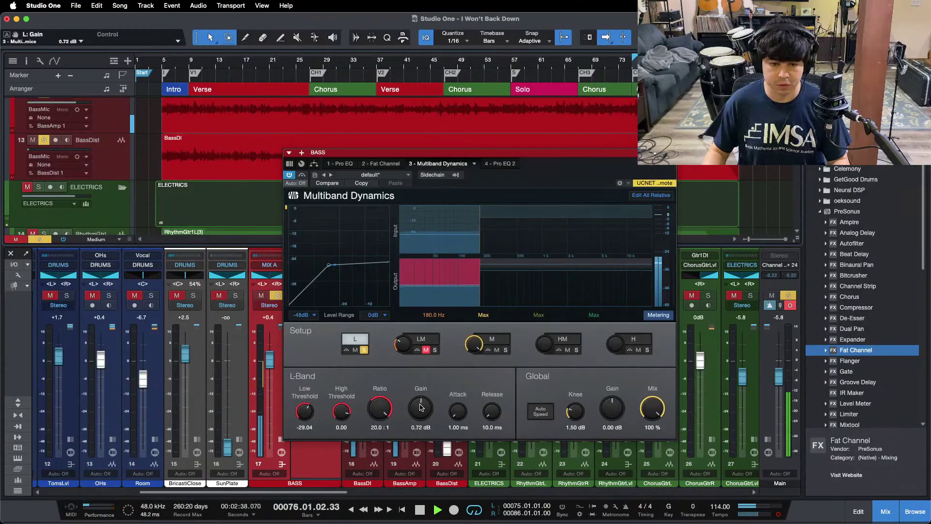
{"action": "left_click", "coordinate": [347, 349]}
{"action": "left_click", "coordinate": [347, 350]}
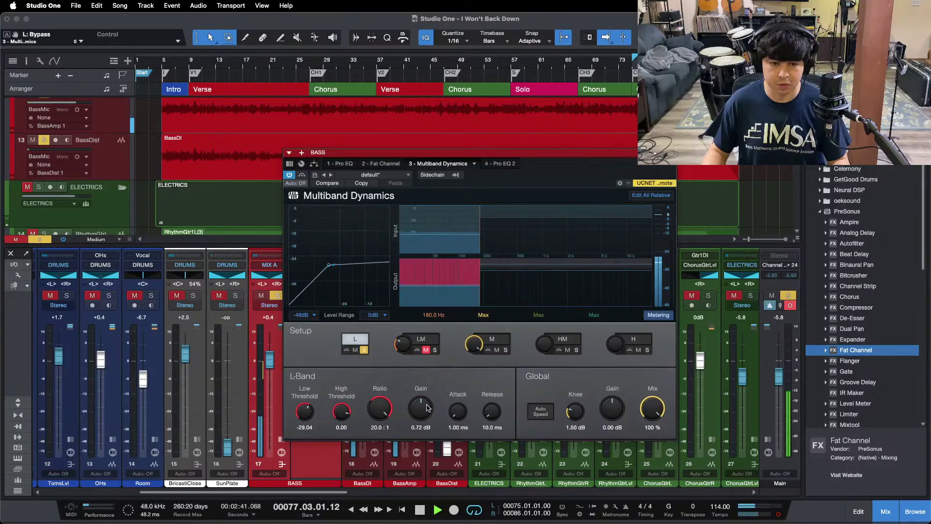
Set the low band's gain to 1.44 dB, stop playback, and solo and select the low-mid band
{"action": "left_click_drag", "start_coordinate": [427, 407], "coordinate": [426, 404]}
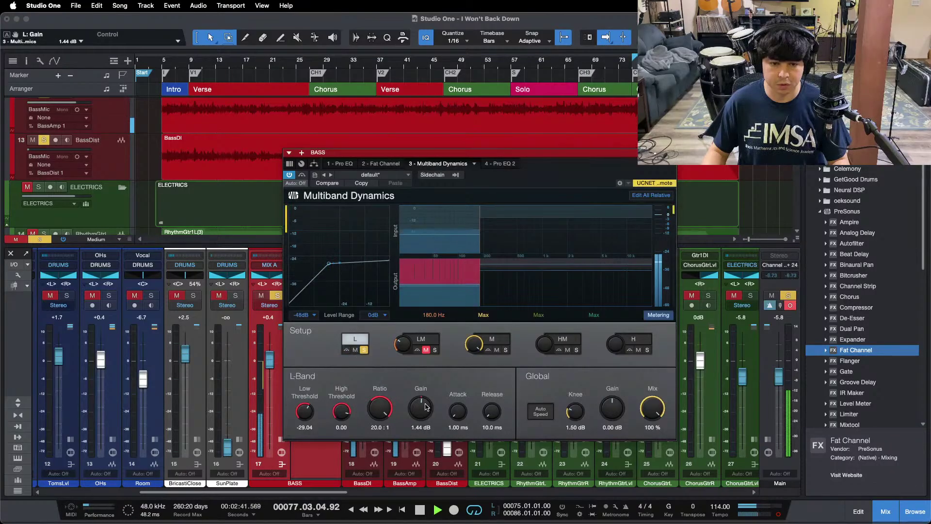
{"action": "key", "text": "space"}
{"action": "left_click", "coordinate": [434, 350]}
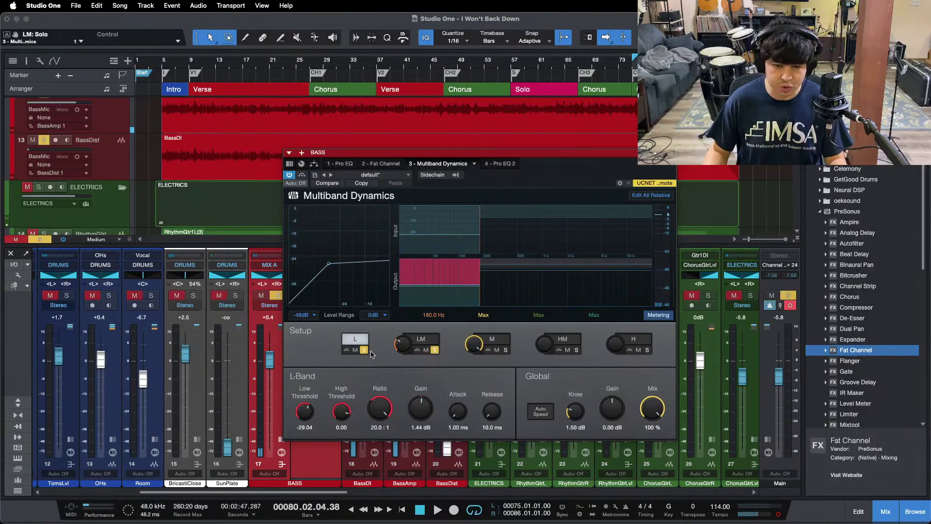
{"action": "left_click", "coordinate": [435, 350]}
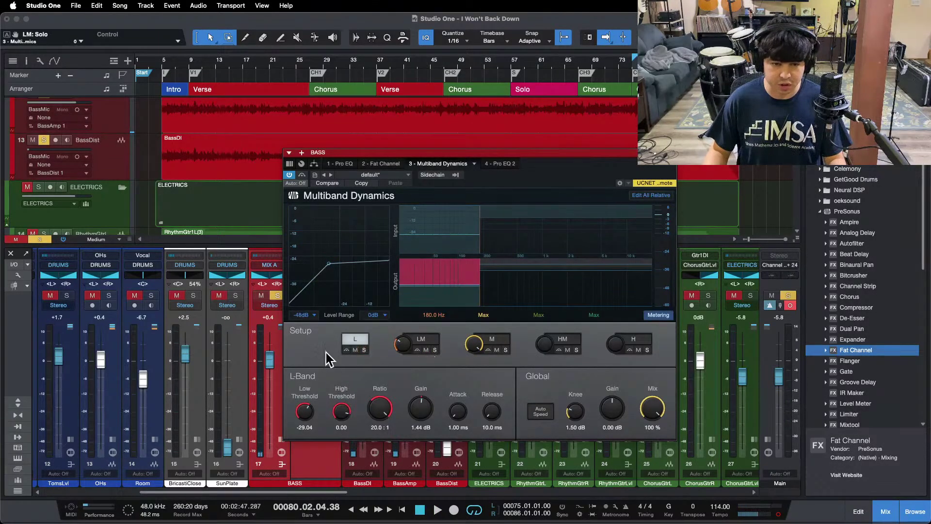
{"action": "left_click", "coordinate": [435, 350]}
{"action": "left_click", "coordinate": [427, 341]}
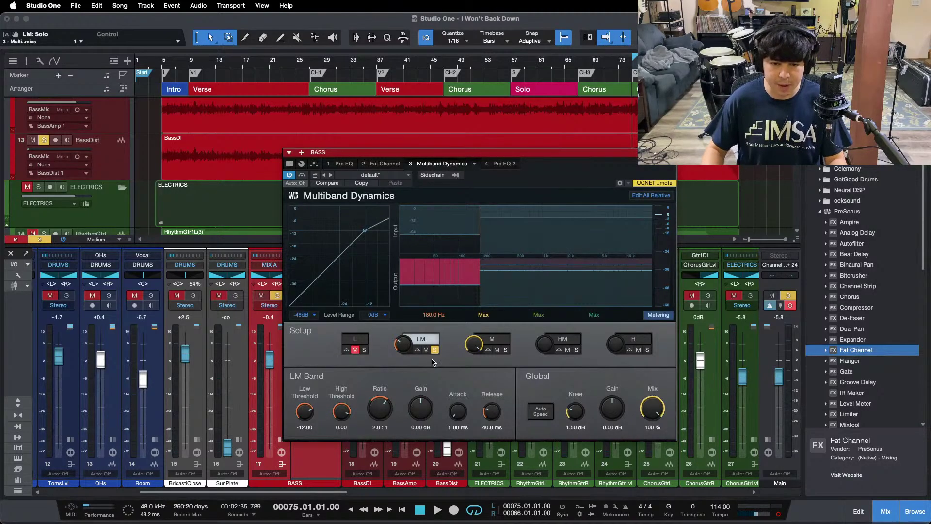
In the first BASS Pro EQ, set the MF gain to 5.28 dB and the HMF gain to 15.36 dB while playing the Chorus
{"action": "left_click", "coordinate": [345, 164]}
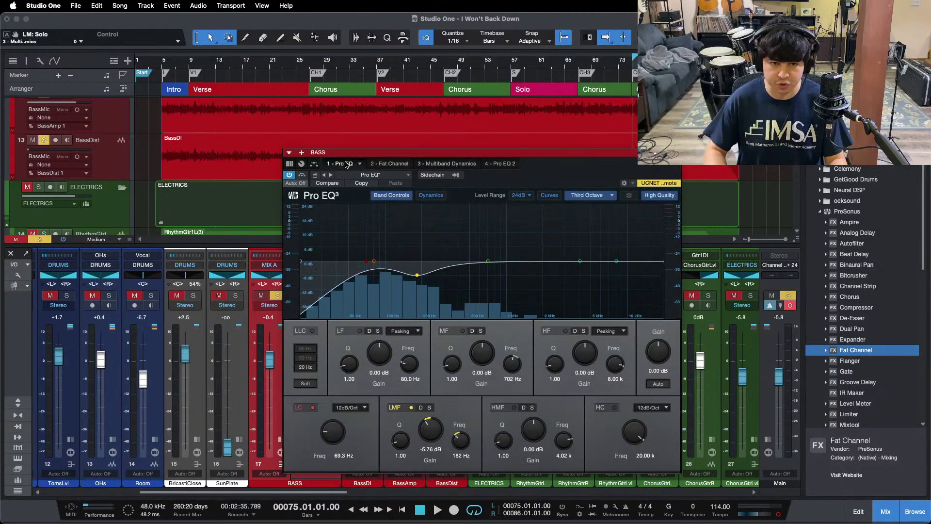
{"action": "key", "text": "space"}
{"action": "scroll", "coordinate": [483, 356], "scroll_direction": "up", "scroll_amount": 3}
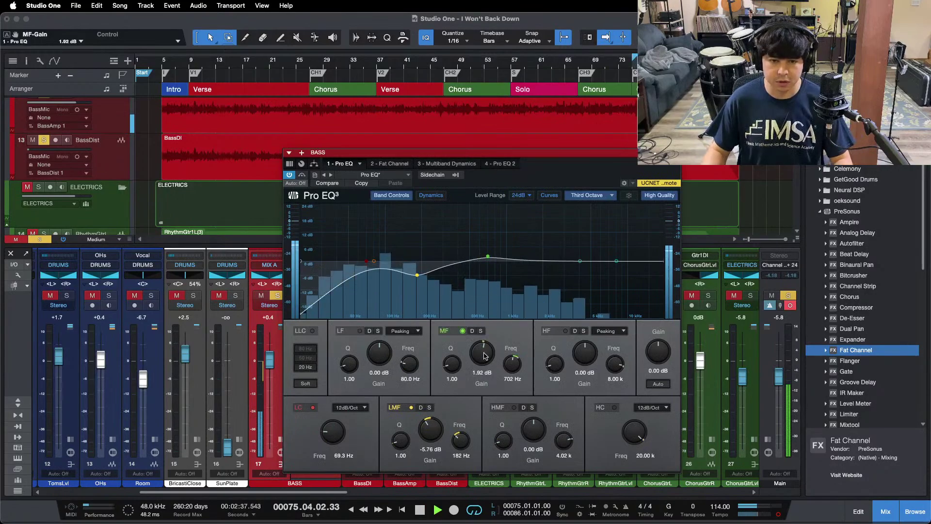
{"action": "scroll", "coordinate": [483, 355], "scroll_direction": "up", "scroll_amount": 2}
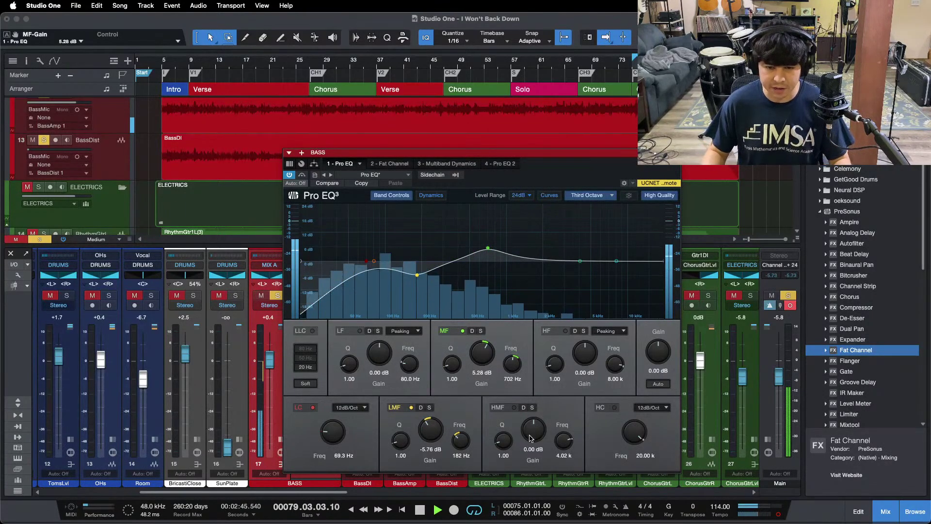
{"action": "scroll", "coordinate": [530, 438], "scroll_direction": "up", "scroll_amount": 15}
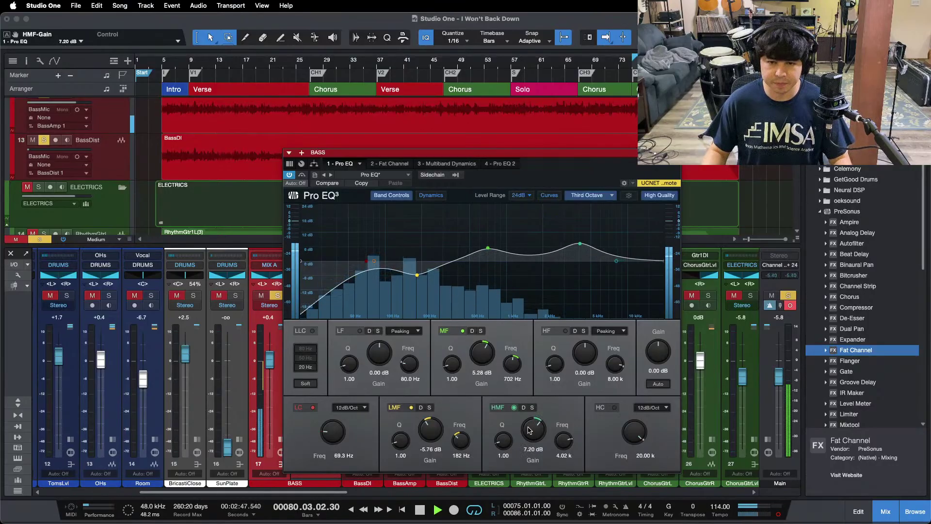
{"action": "scroll", "coordinate": [530, 430], "scroll_direction": "up", "scroll_amount": 10}
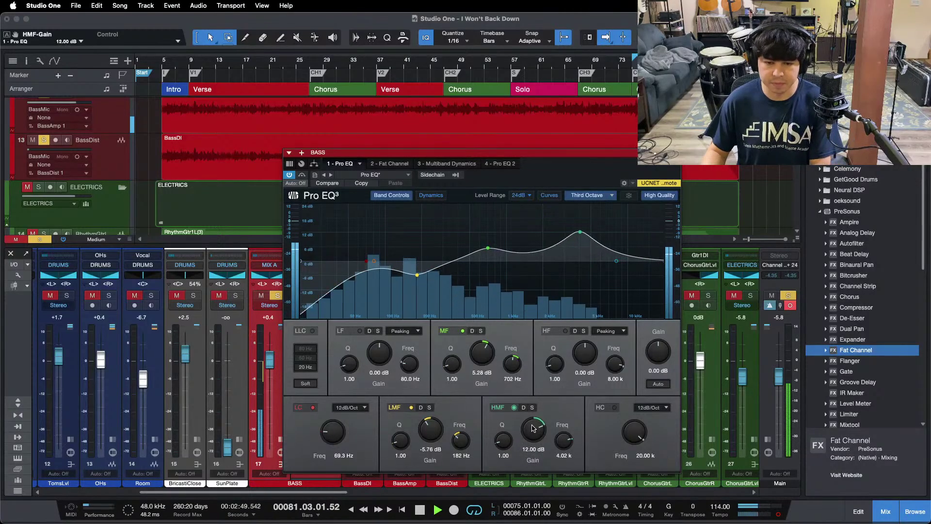
{"action": "scroll", "coordinate": [532, 428], "scroll_direction": "up", "scroll_amount": 6}
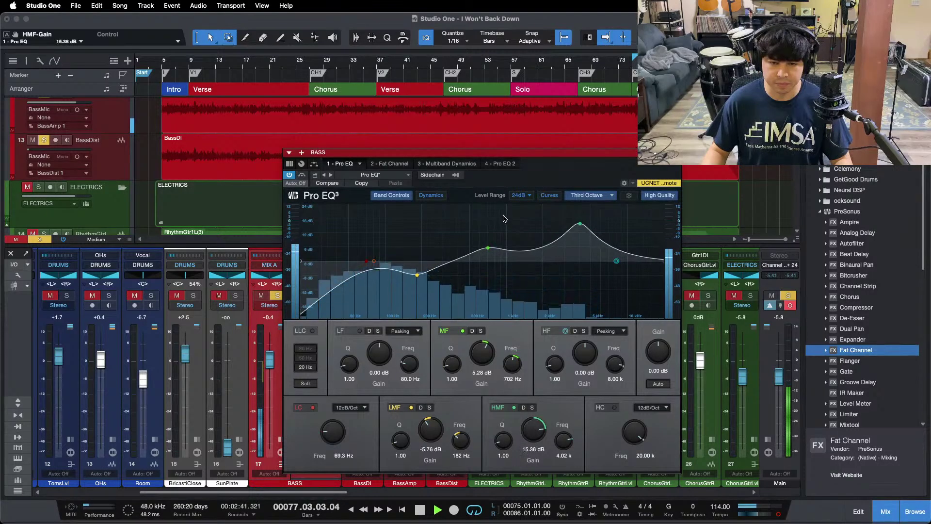
Solo the low-mid band of the Multiband Dynamics and set its ratio to 20:1, release to 10 ms and low threshold to -27.96 dB
{"action": "left_click", "coordinate": [454, 165]}
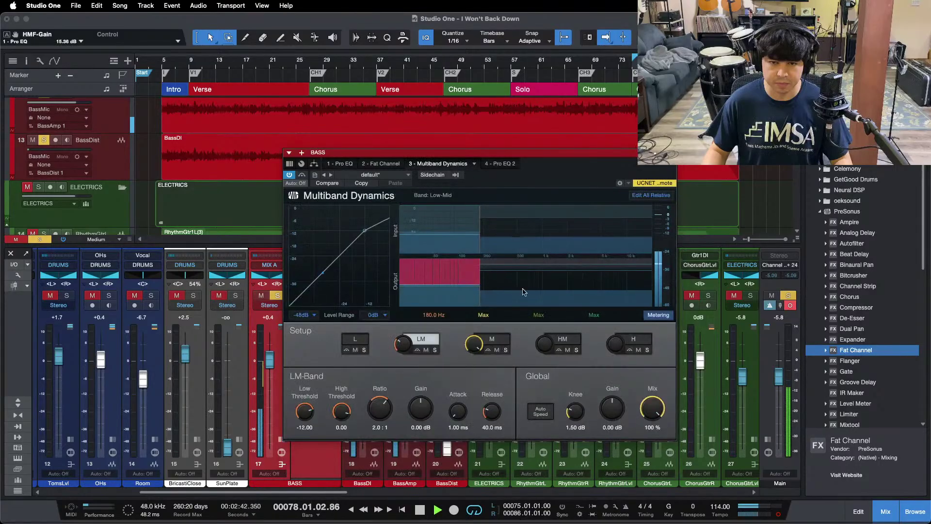
{"action": "left_click", "coordinate": [433, 350]}
{"action": "left_click_drag", "start_coordinate": [371, 399], "coordinate": [426, 364]}
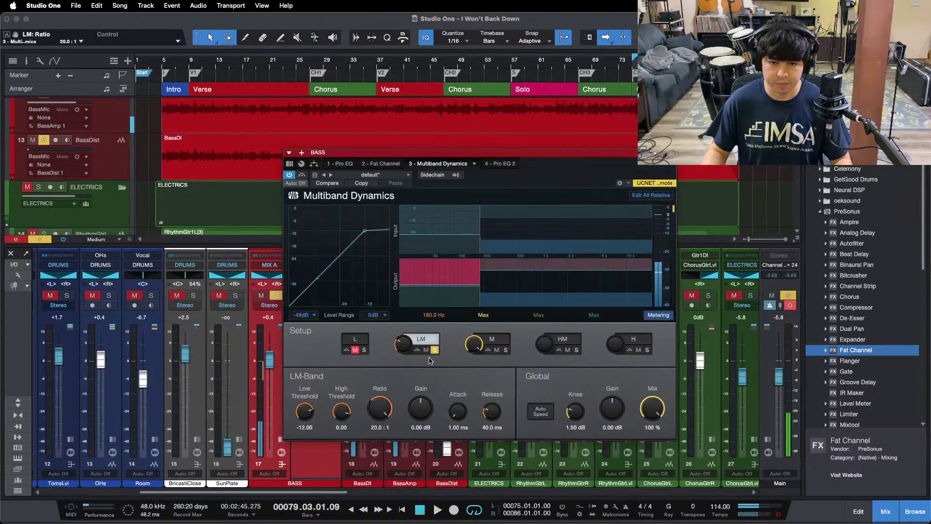
{"action": "key", "text": "space"}
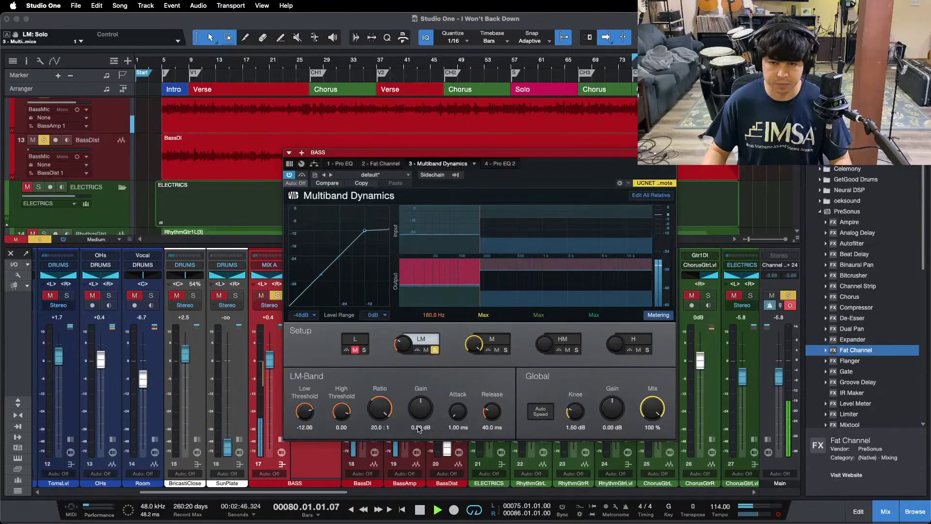
{"action": "left_click_drag", "start_coordinate": [496, 412], "coordinate": [350, 427]}
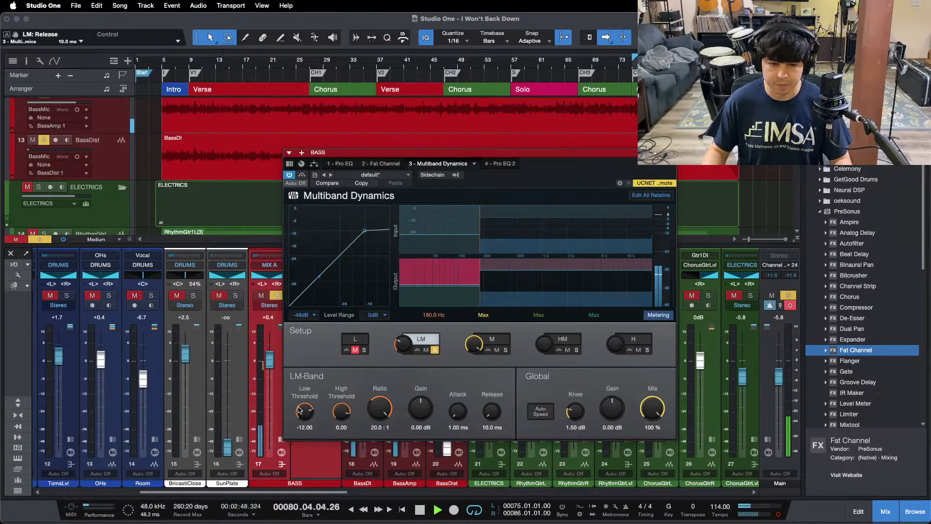
{"action": "left_click_drag", "start_coordinate": [299, 409], "coordinate": [307, 414]}
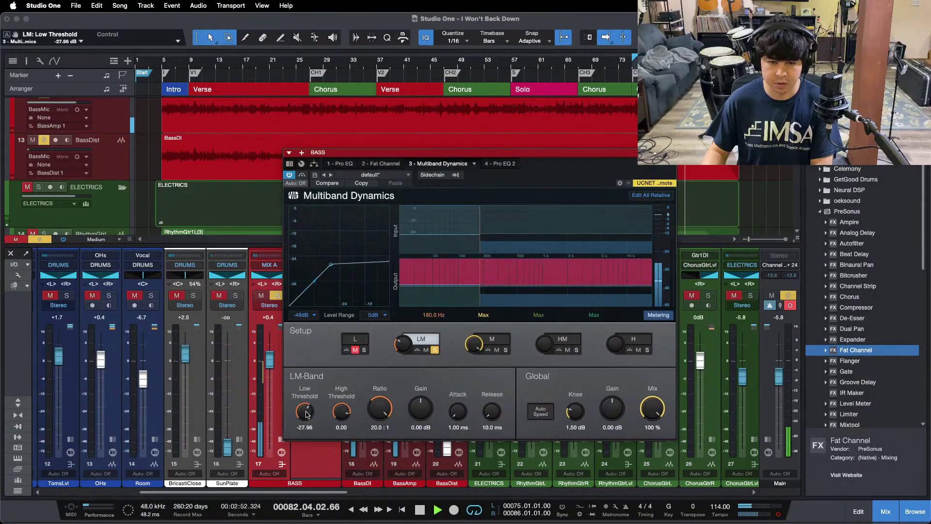
Replay the Chorus, unsolo the low-mid band, and set its low threshold to -29.04 dB
{"action": "key", "text": "space"}
{"action": "key", "text": "space"}
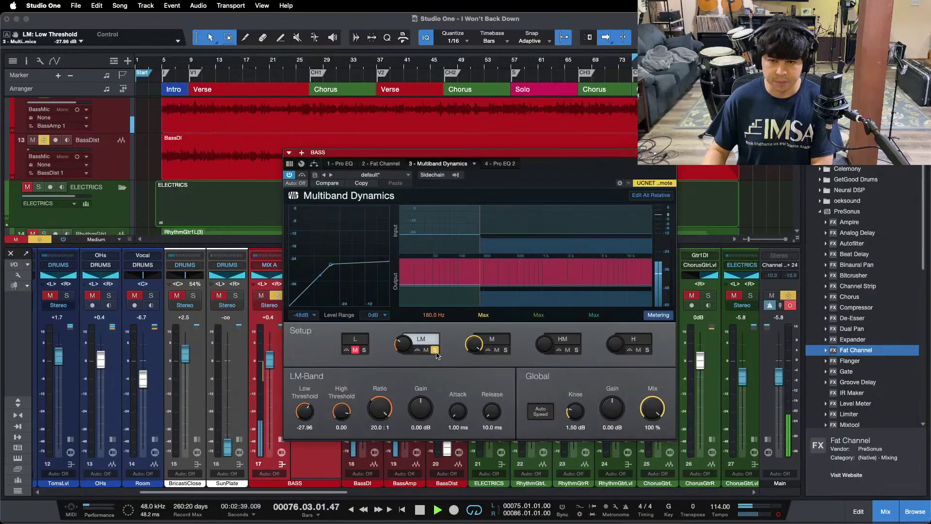
{"action": "left_click", "coordinate": [355, 338]}
{"action": "left_click", "coordinate": [425, 341]}
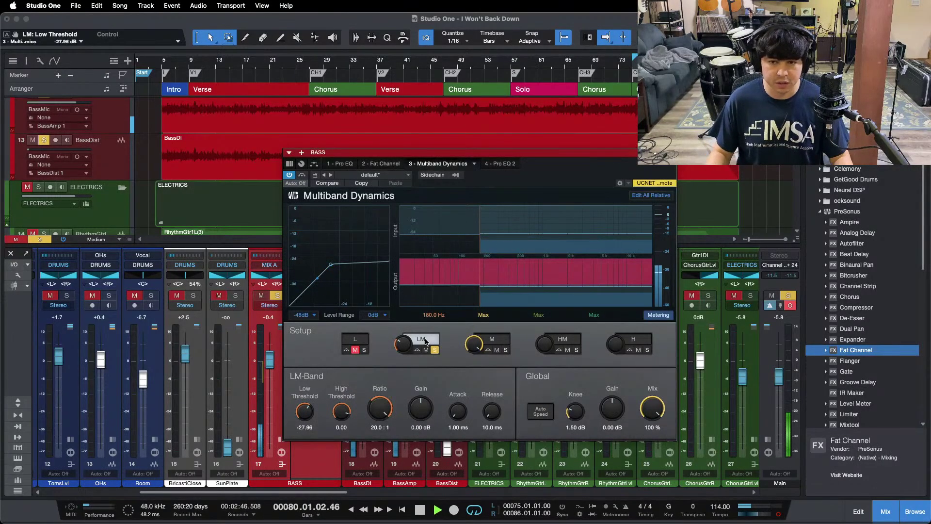
{"action": "left_click", "coordinate": [434, 350]}
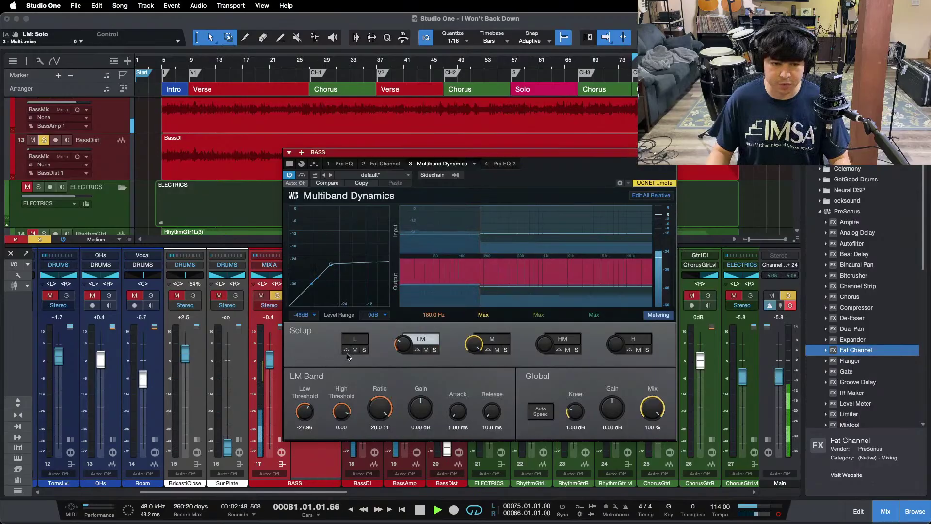
{"action": "key", "text": "space"}
{"action": "key", "text": "space"}
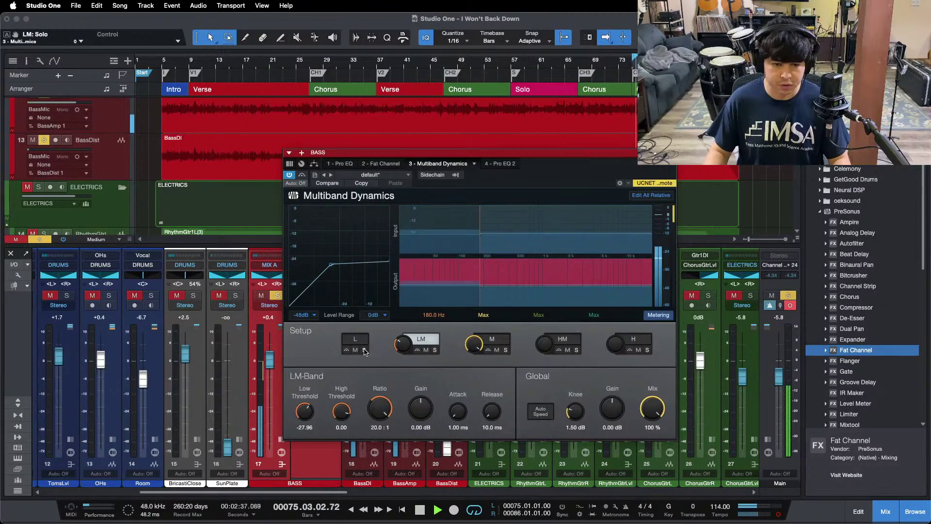
{"action": "scroll", "coordinate": [305, 411], "scroll_direction": "down", "scroll_amount": 2}
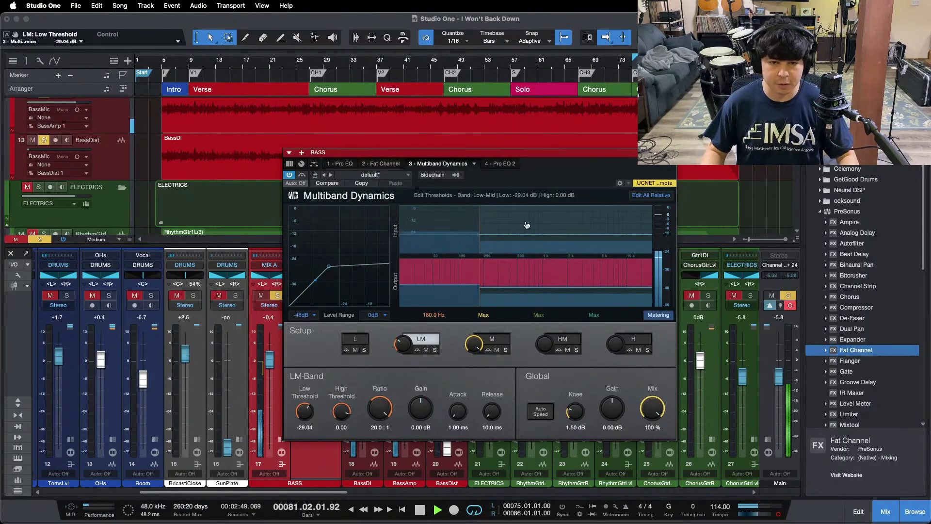
Review the BASS bus's first Pro EQ, Fat Channel compressor and the low and low-mid bands of Multiband Dynamics against the Chorus
{"action": "left_click", "coordinate": [351, 164]}
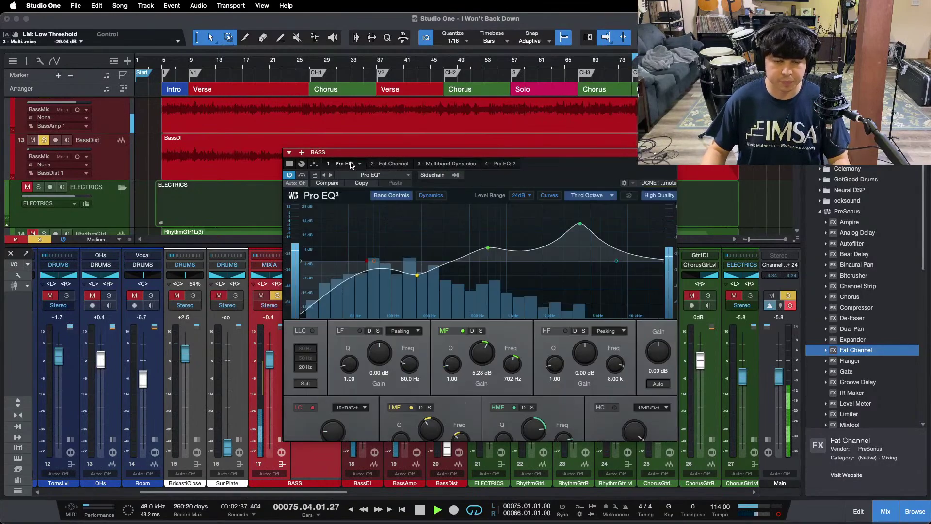
{"action": "left_click_drag", "start_coordinate": [561, 180], "coordinate": [554, 152]}
{"action": "key", "text": "space"}
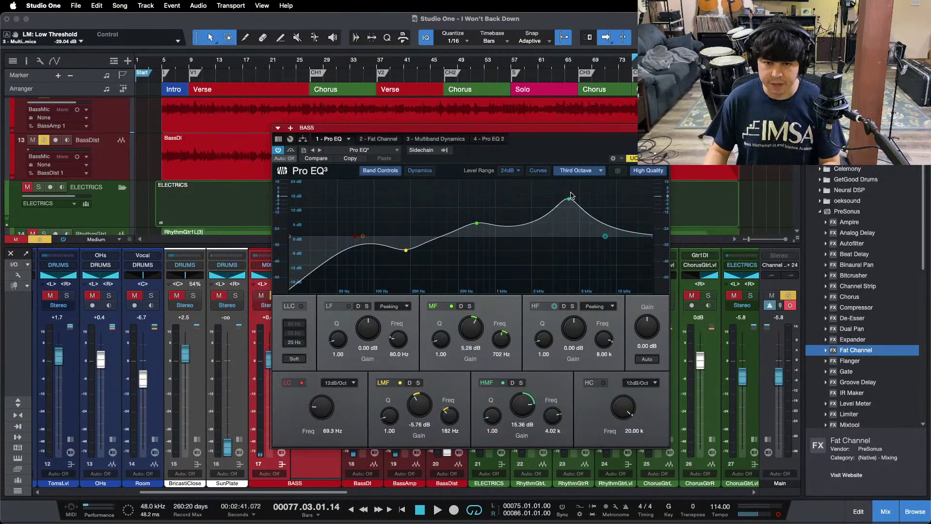
{"action": "left_click", "coordinate": [386, 139]}
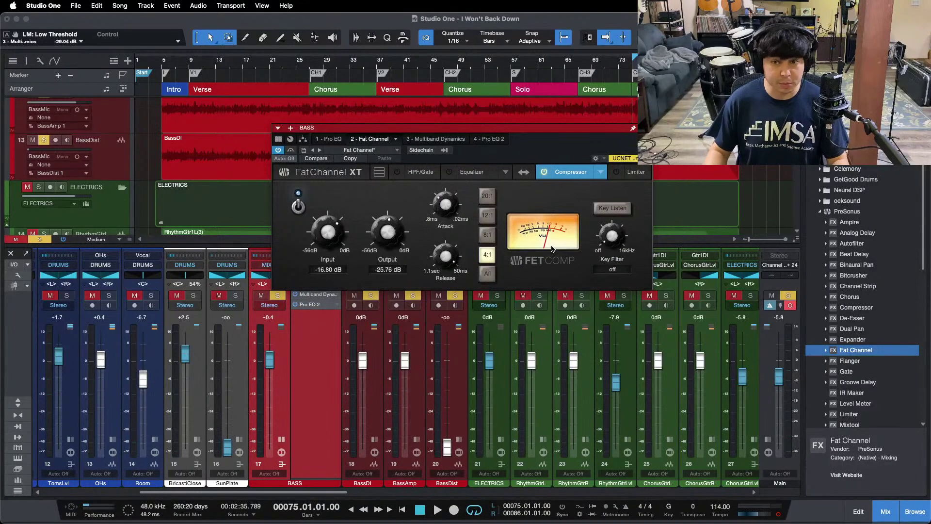
{"action": "key", "text": "space"}
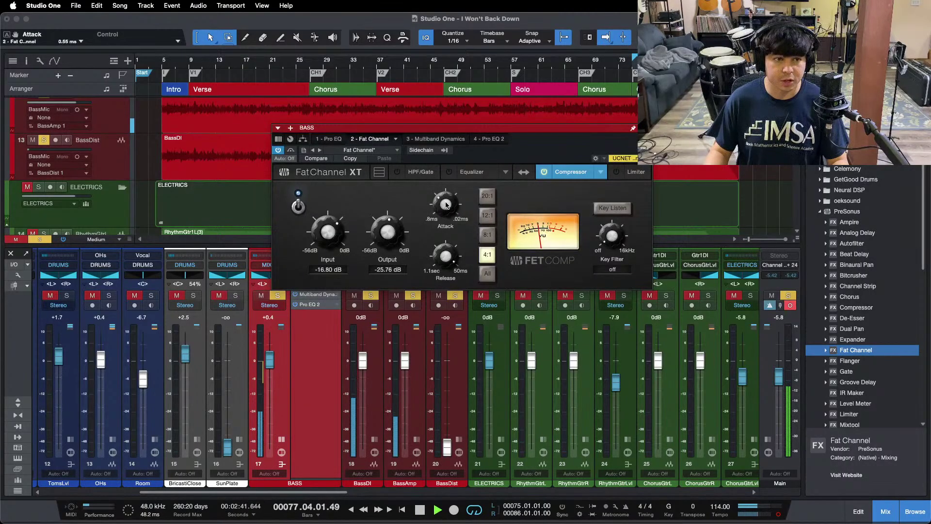
{"action": "left_click", "coordinate": [419, 140]}
{"action": "left_click", "coordinate": [344, 314]}
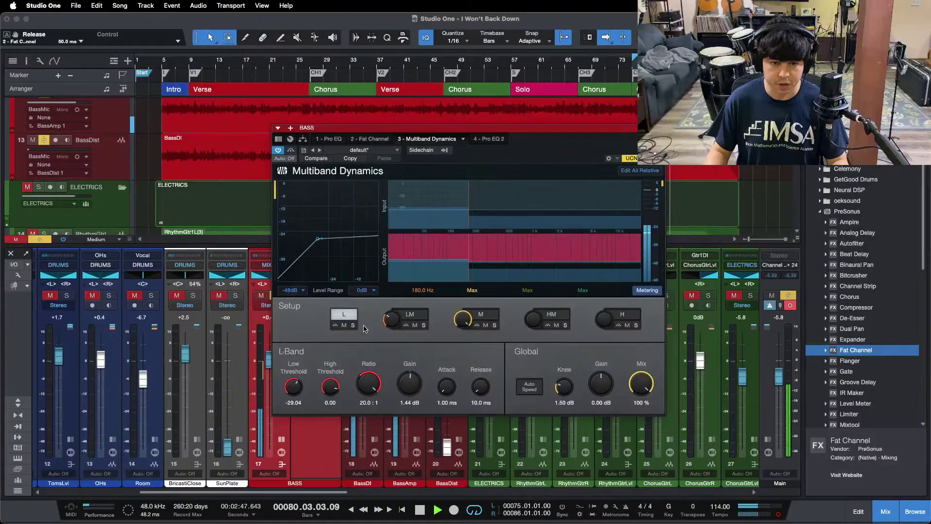
{"action": "left_click", "coordinate": [420, 316]}
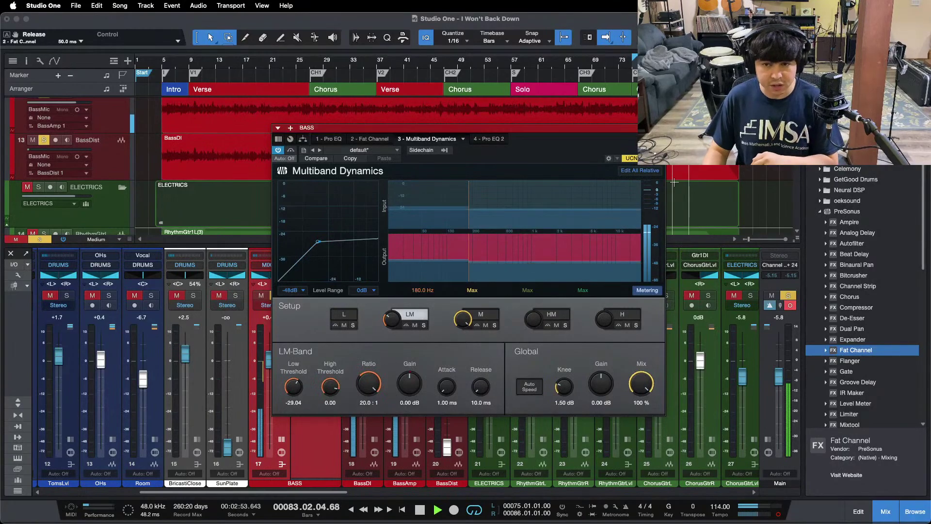
{"action": "key", "text": "KP_1"}
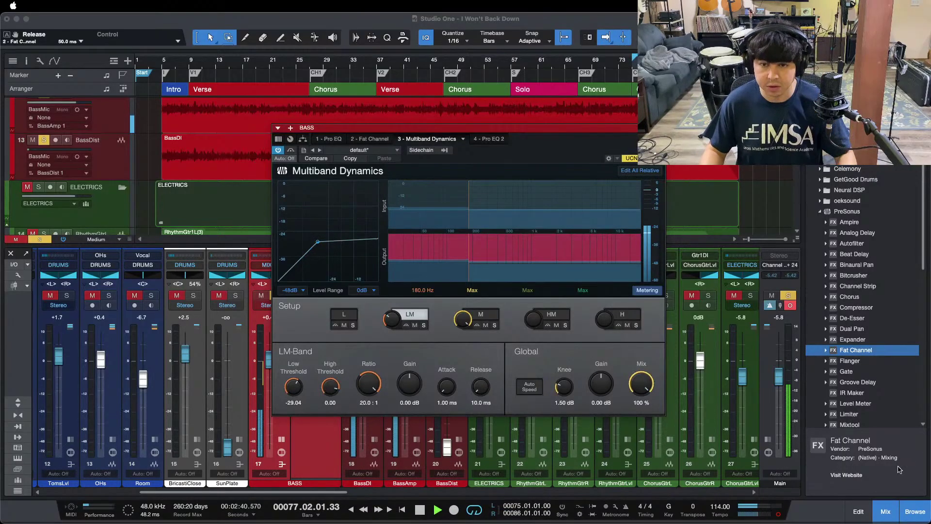
In Pro EQ 2 on the BASS bus, boost the 80 Hz LF band by 6.24 dB and set the BASS fader to -0.4 dB
{"action": "left_click", "coordinate": [485, 138]}
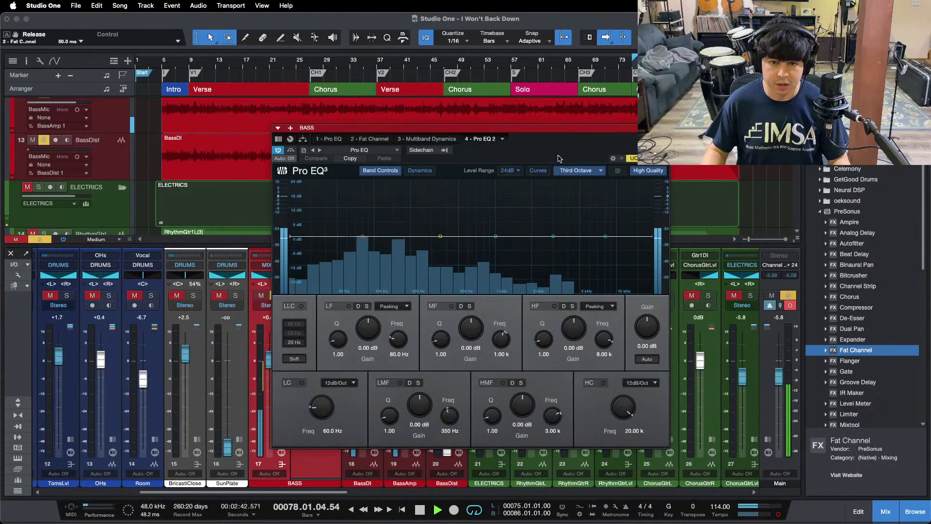
{"action": "left_click_drag", "start_coordinate": [558, 158], "coordinate": [653, 157]}
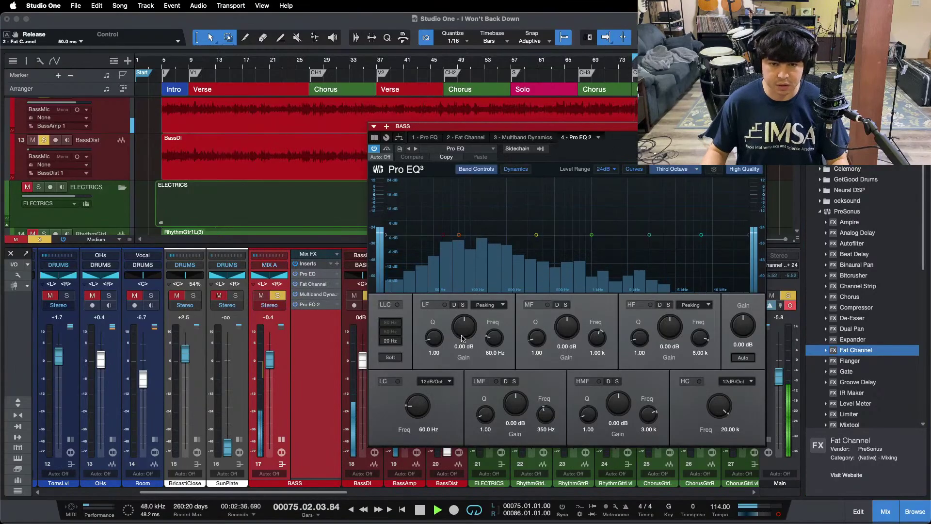
{"action": "left_click_drag", "start_coordinate": [463, 334], "coordinate": [464, 329]}
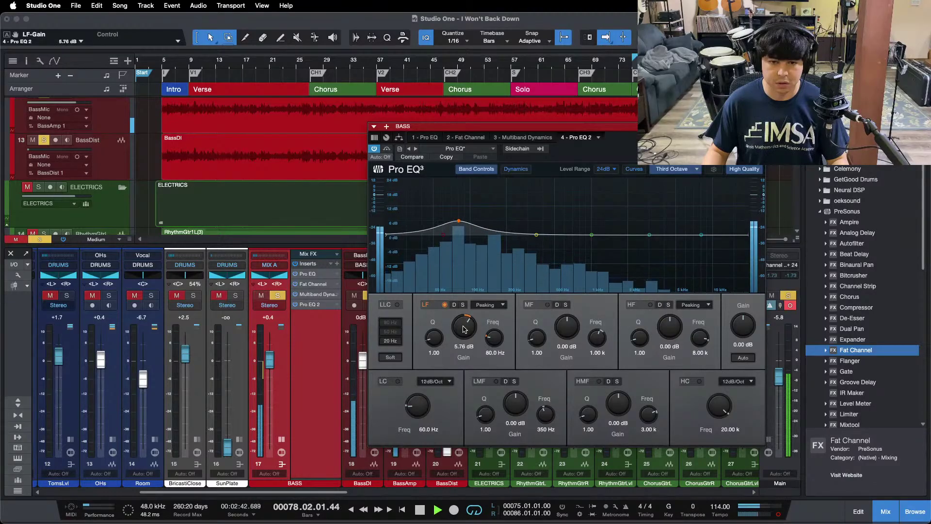
{"action": "left_click", "coordinate": [269, 365], "text": "alt"}
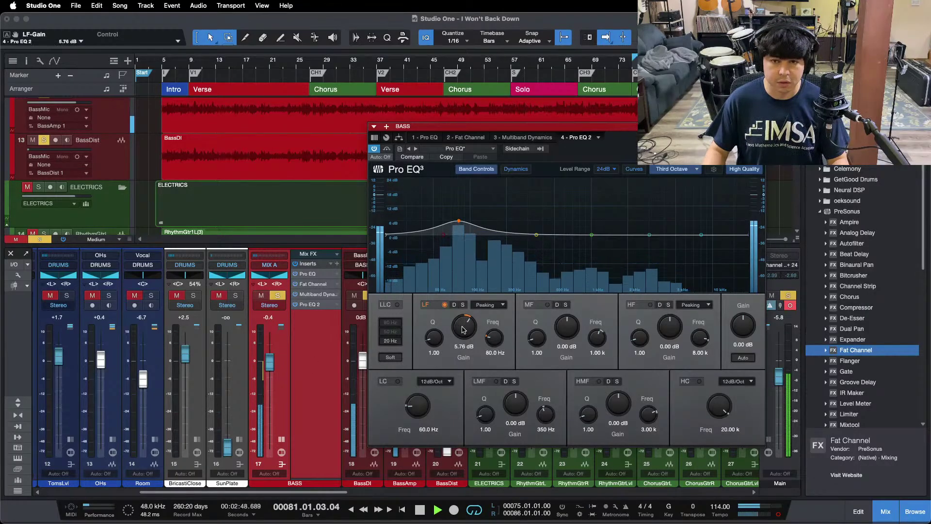
{"action": "scroll", "coordinate": [463, 330], "scroll_direction": "up", "scroll_amount": 2}
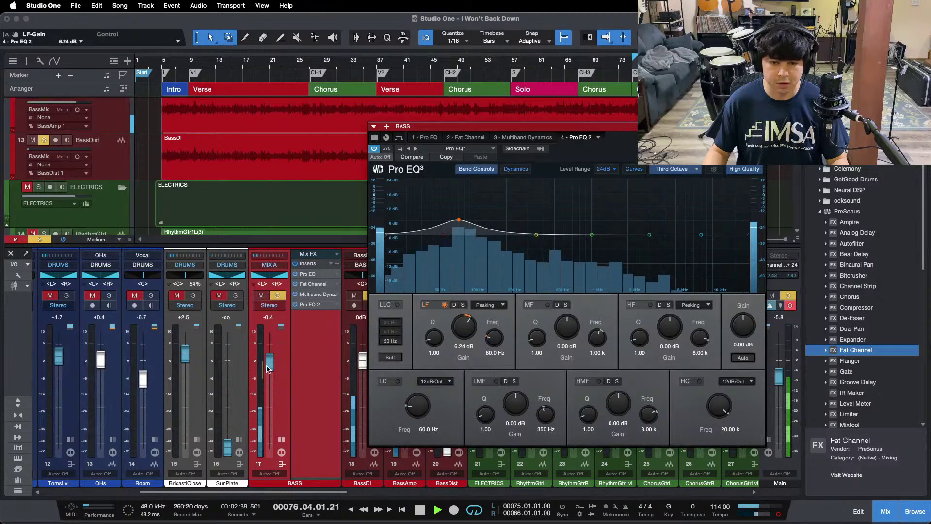
Lower the BASS fader to -1.3 dB, close the BASS effects window, and show the drum channels in the mixer
{"action": "scroll", "coordinate": [270, 369], "scroll_direction": "down", "scroll_amount": 1}
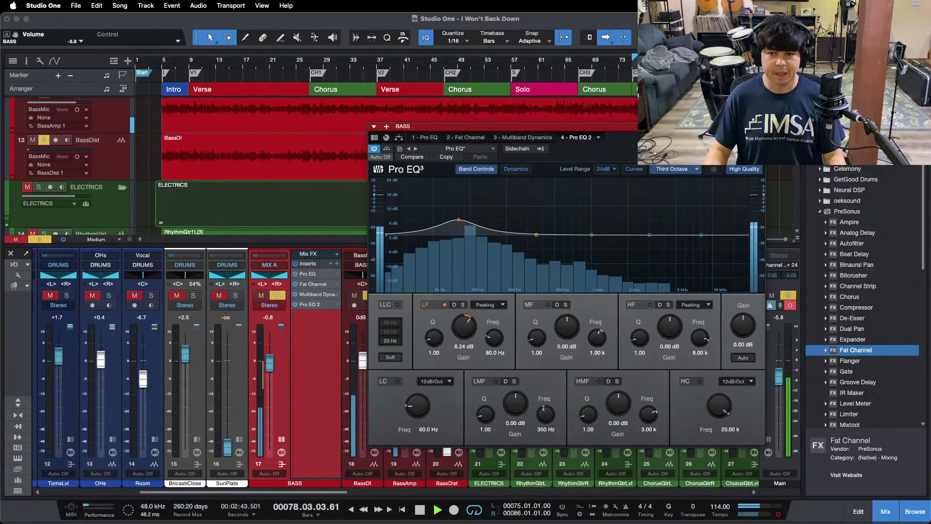
{"action": "left_click", "coordinate": [294, 433]}
{"action": "left_click", "coordinate": [280, 441]}
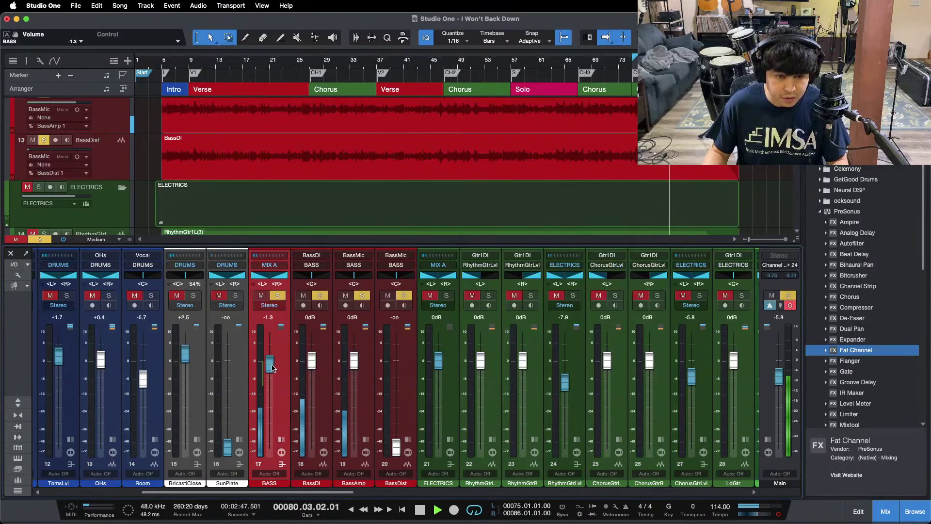
{"action": "left_click_drag", "start_coordinate": [305, 495], "coordinate": [208, 493]}
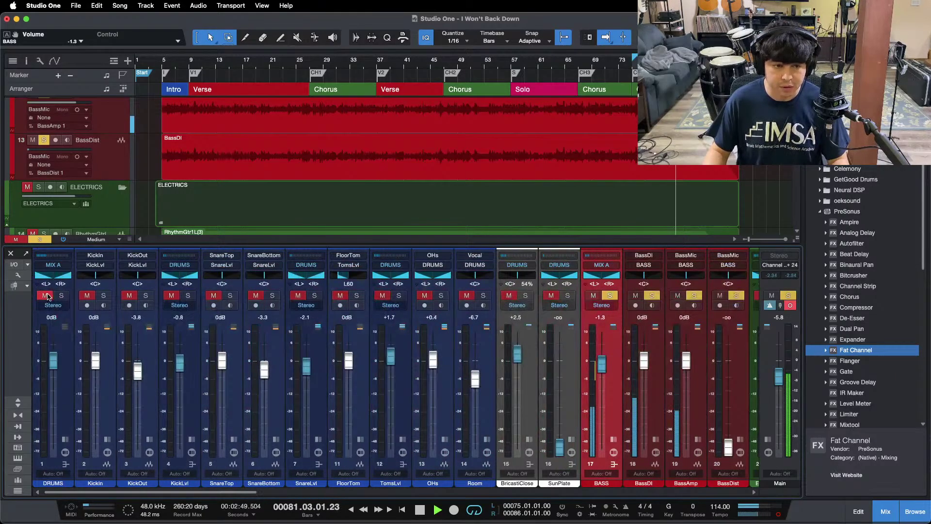
Solo the DRUMS bus alongside the bass and lower the BASS fader to -1.7 dB
{"action": "left_click", "coordinate": [62, 295]}
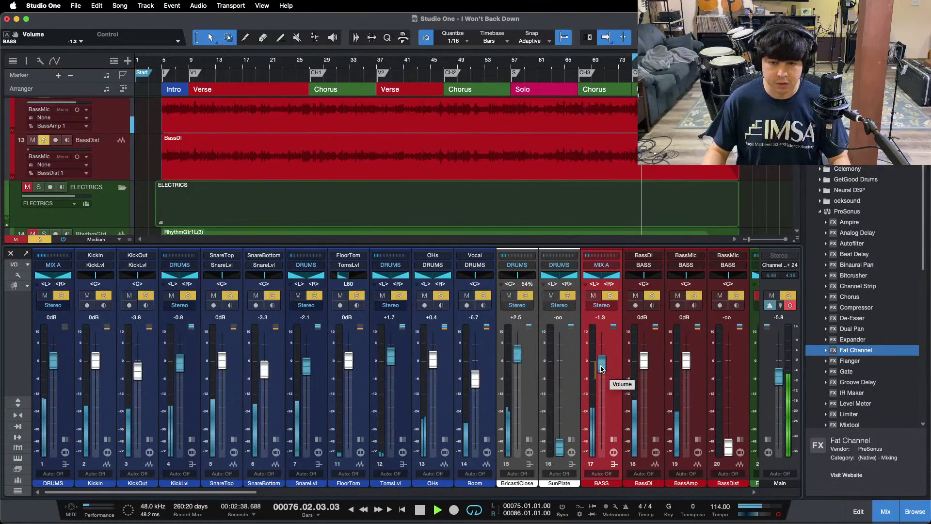
{"action": "left_click_drag", "start_coordinate": [601, 364], "coordinate": [601, 366]}
Enable the Main output's Pro EQ, set its high-cut filter to 97.5 Hz to isolate the lows, and close the effect window
{"action": "left_click", "coordinate": [766, 439]}
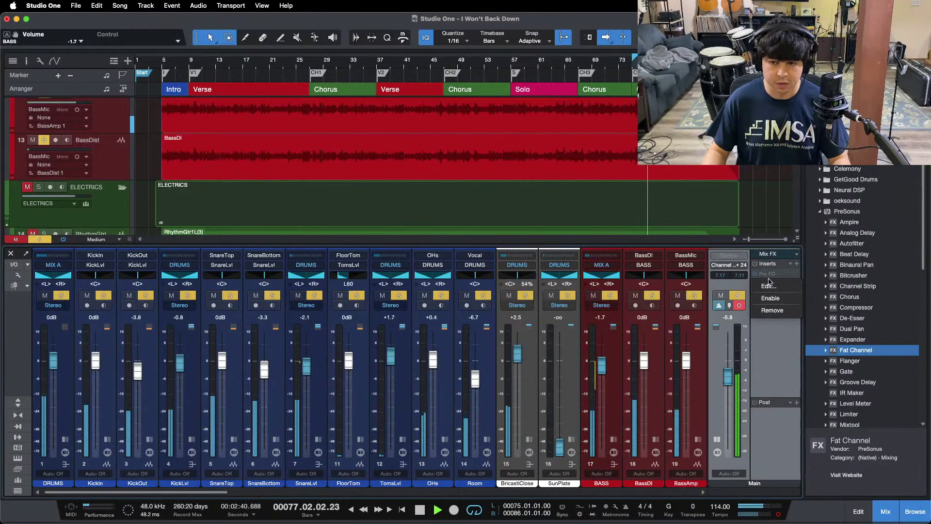
{"action": "left_click", "coordinate": [765, 274]}
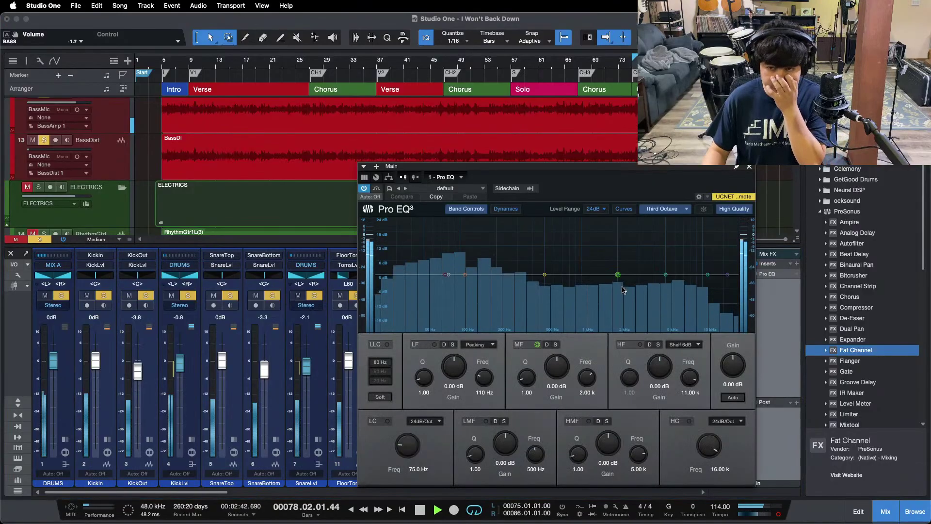
{"action": "left_click_drag", "start_coordinate": [565, 277], "coordinate": [458, 275]}
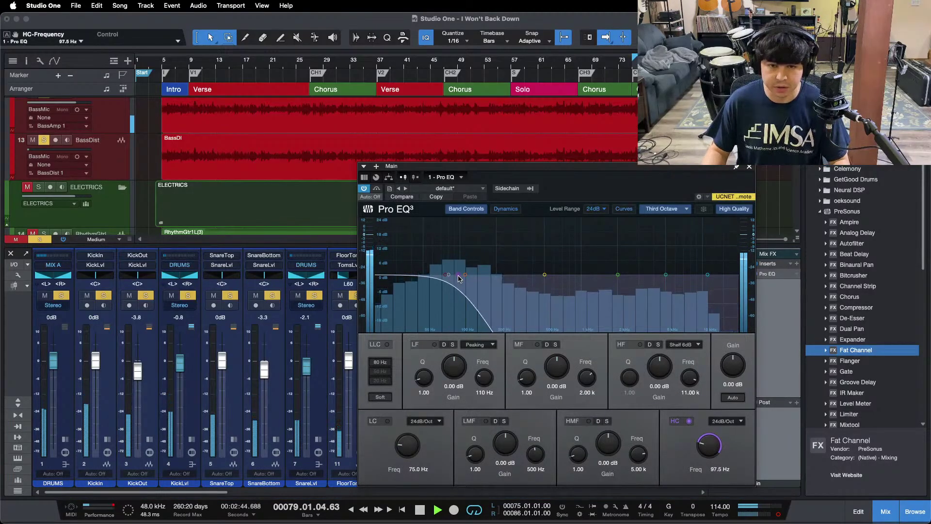
{"action": "left_click", "coordinate": [749, 166]}
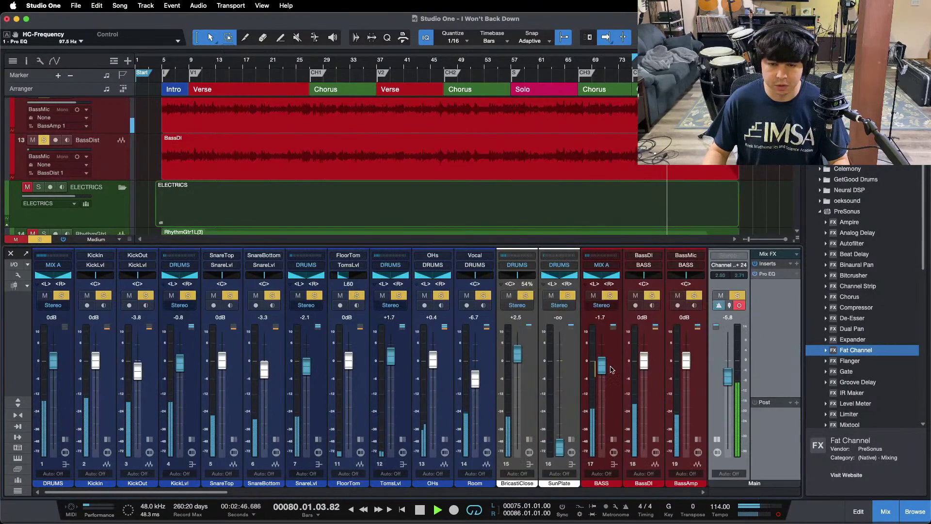
Lower the BASS fader to -2.9 dB and replay the last Chorus against the drums
{"action": "left_click_drag", "start_coordinate": [601, 372], "coordinate": [601, 373]}
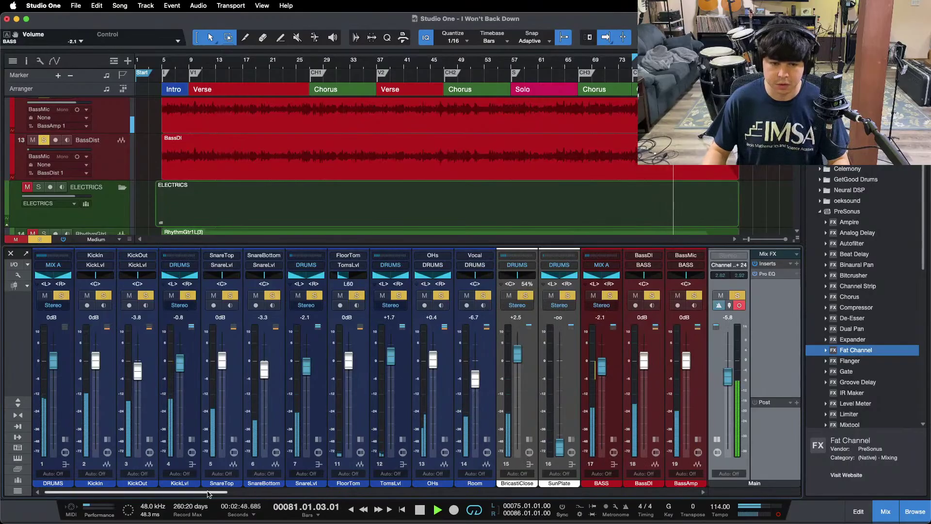
{"action": "left_click_drag", "start_coordinate": [207, 492], "coordinate": [309, 495]}
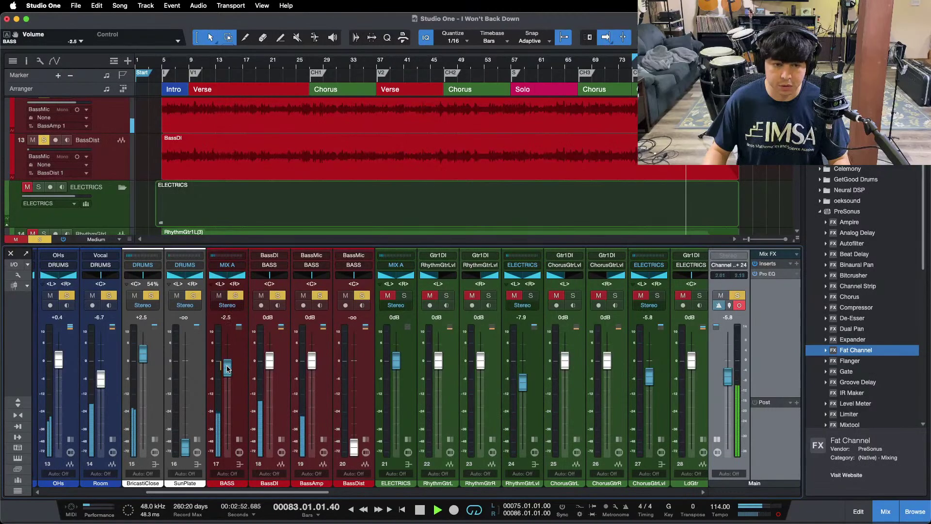
{"action": "key", "text": "KP_1"}
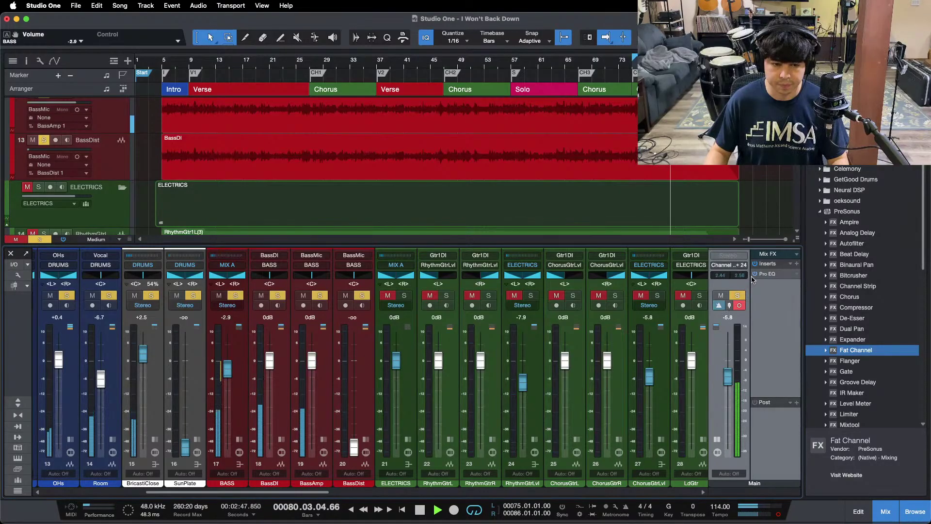
Raise the BassDist fader to -20.0 dB, then solo only that channel and resume playback
{"action": "left_click_drag", "start_coordinate": [354, 442], "coordinate": [353, 422]}
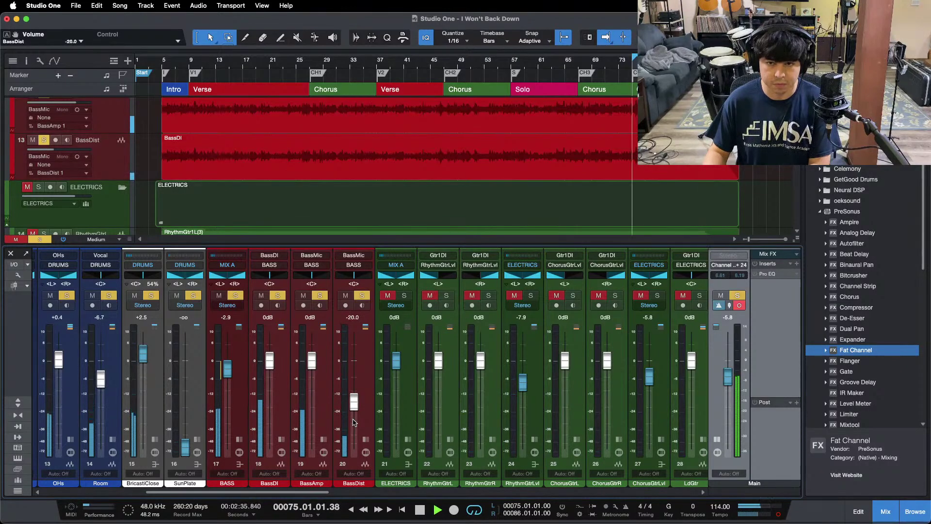
{"action": "left_click", "coordinate": [366, 439]}
{"action": "key", "text": "space"}
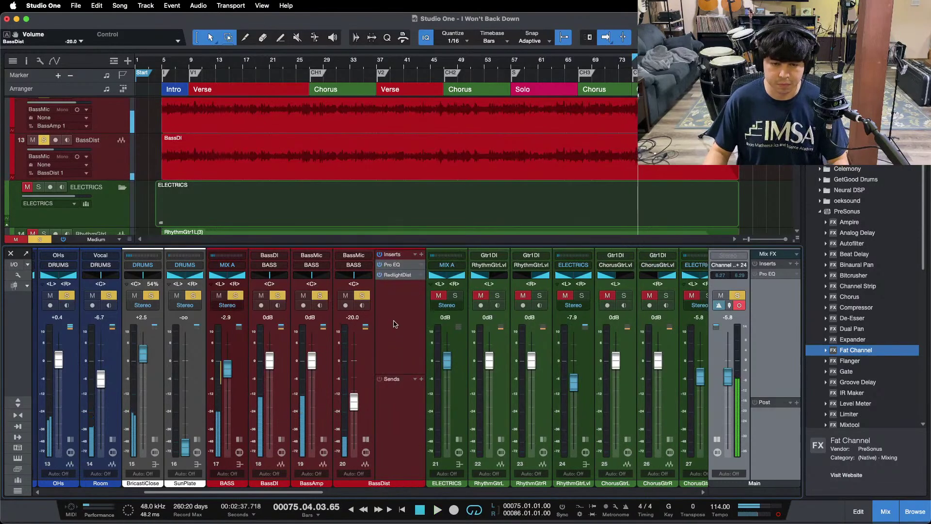
{"action": "left_click", "coordinate": [360, 296], "text": "alt"}
{"action": "left_click", "coordinate": [361, 296]}
{"action": "key", "text": "space"}
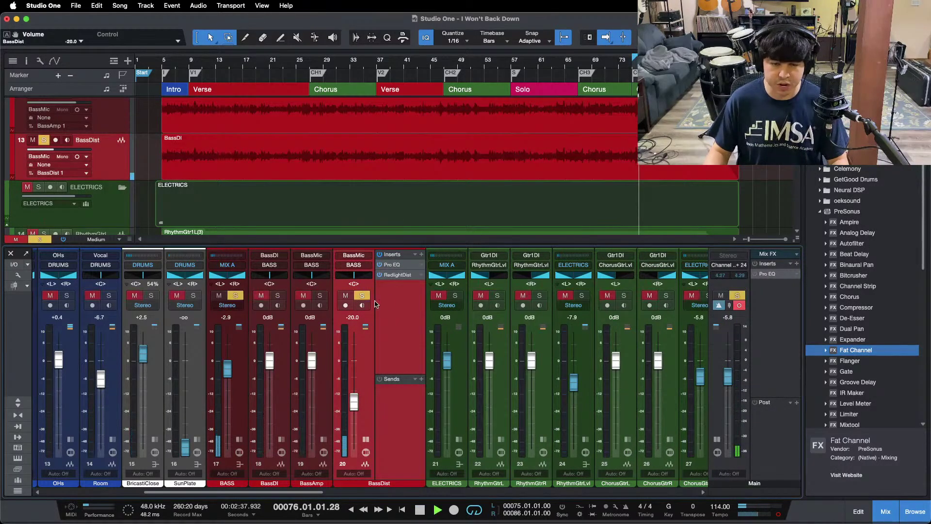
Review the Pro EQ and RedlightDist effects on BassDist, then close the effect window and clear the channel's solo
{"action": "left_click", "coordinate": [398, 265]}
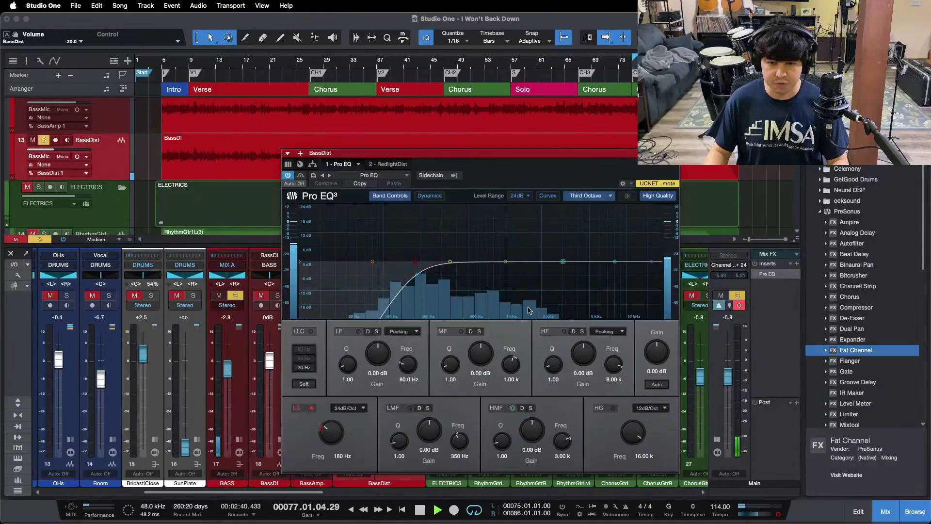
{"action": "left_click", "coordinate": [387, 164]}
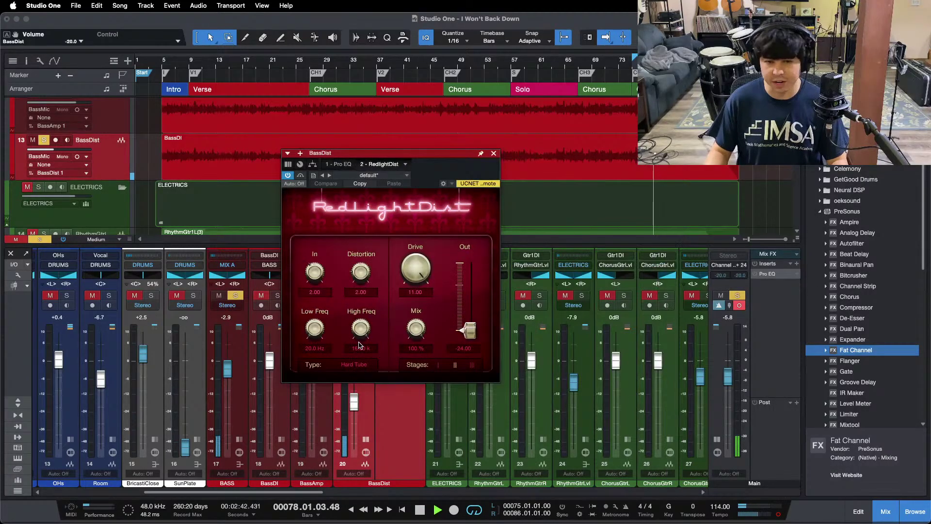
{"action": "left_click", "coordinate": [493, 154]}
{"action": "key", "text": "s"}
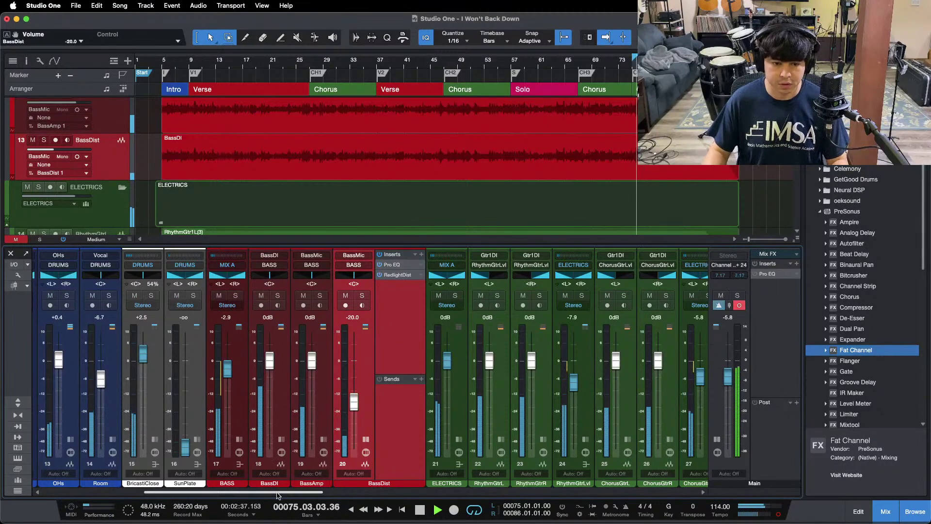
Solo the RhythmGtrLvl bus, show its inserts, and replay the Chorus from its start
{"action": "left_click_drag", "start_coordinate": [278, 495], "coordinate": [307, 500]}
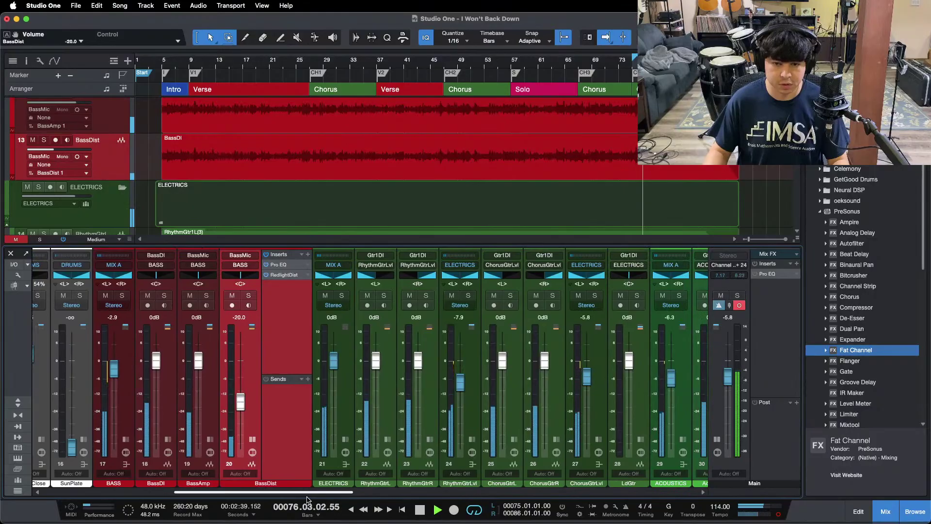
{"action": "scroll", "coordinate": [306, 500], "scroll_direction": "right", "scroll_amount": 5}
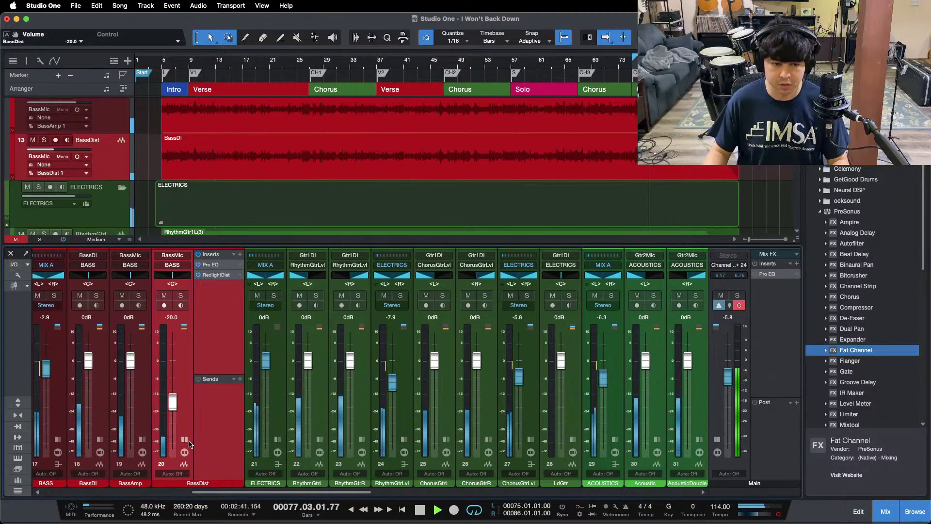
{"action": "mouse_move", "coordinate": [252, 492]}
{"action": "left_mouse_down"}
{"action": "mouse_move", "coordinate": [301, 494]}
{"action": "mouse_move", "coordinate": [259, 494]}
{"action": "left_mouse_up"}
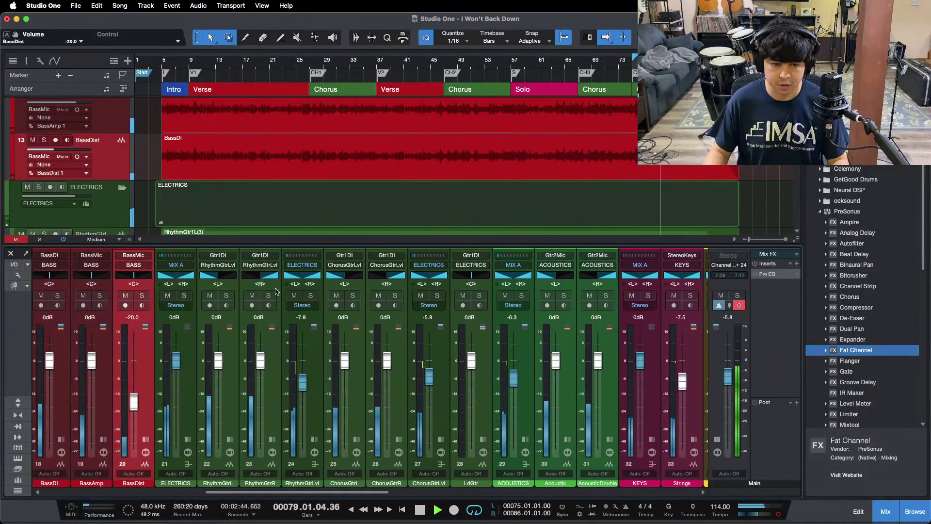
{"action": "left_click", "coordinate": [310, 295]}
{"action": "left_click", "coordinate": [314, 438]}
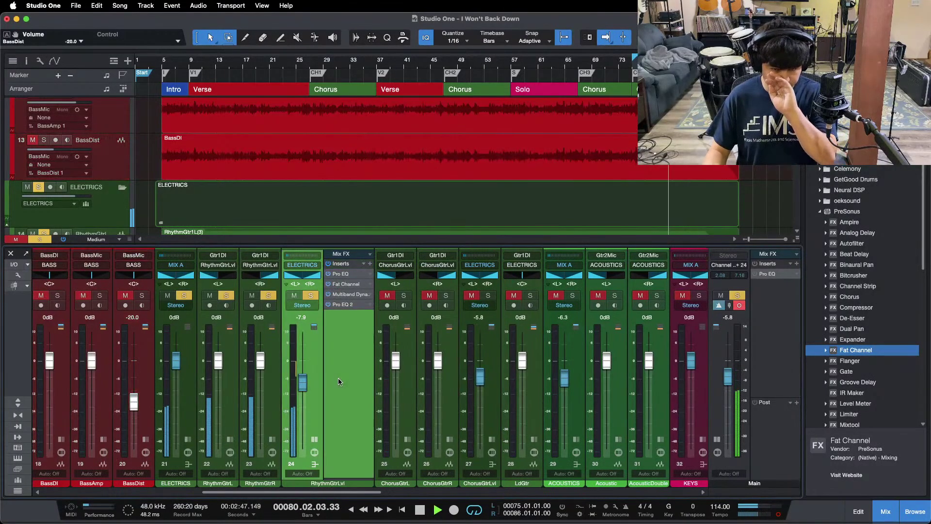
{"action": "key", "text": "KP_1"}
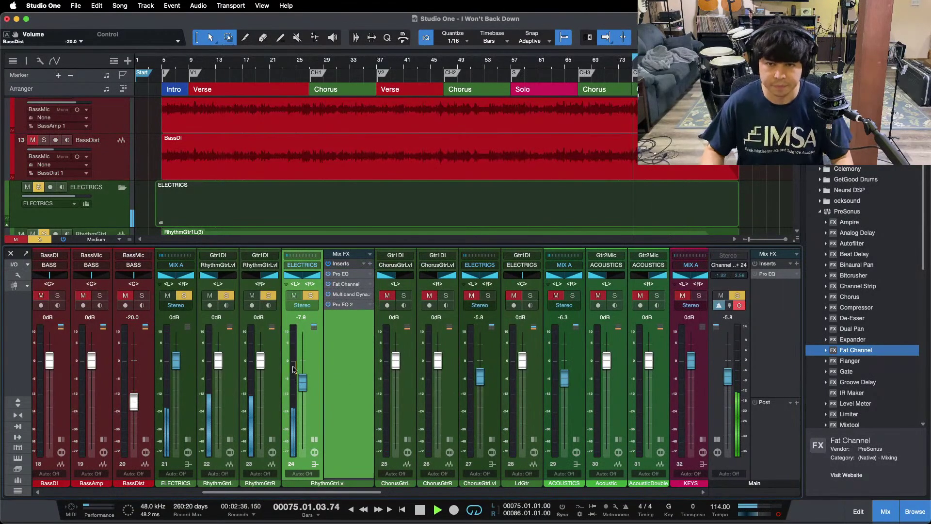
Set the HMF gain in RhythmGtrLvl's first Pro EQ to 8.64 dB, then review the Fat Channel compressor
{"action": "left_click", "coordinate": [342, 273]}
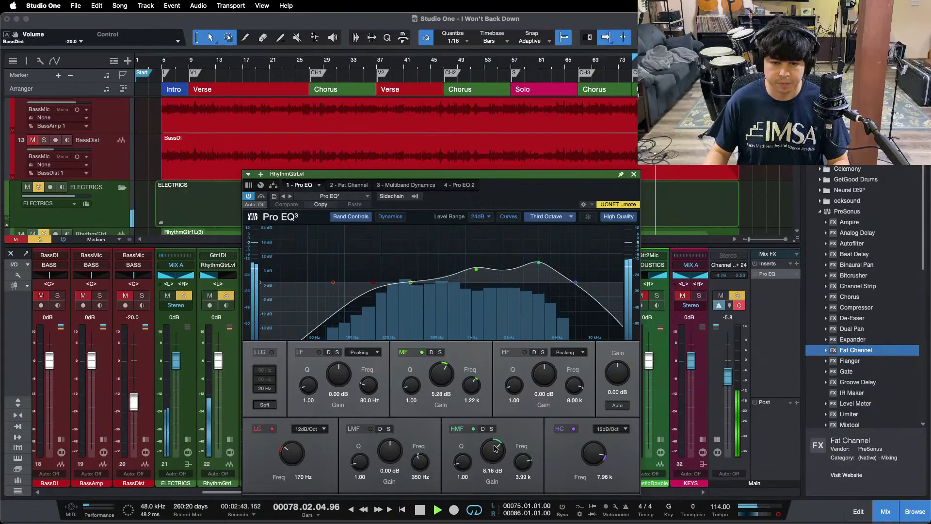
{"action": "left_click_drag", "start_coordinate": [486, 454], "coordinate": [489, 450]}
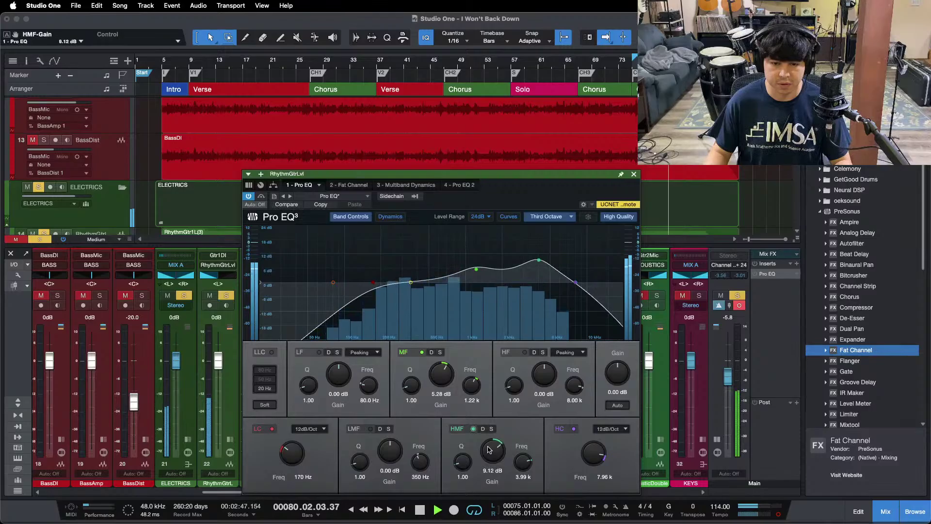
{"action": "key", "text": "KP_1"}
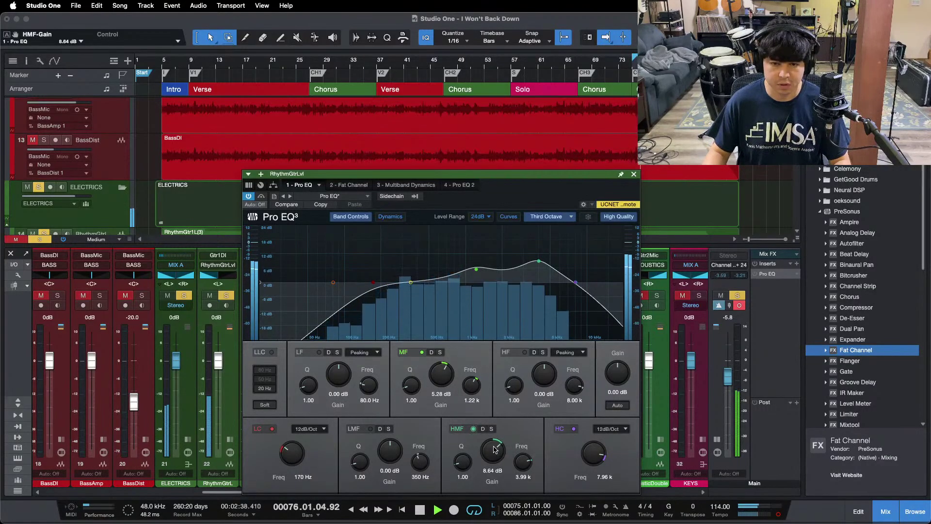
{"action": "left_click", "coordinate": [348, 185]}
{"action": "left_click", "coordinate": [540, 219]}
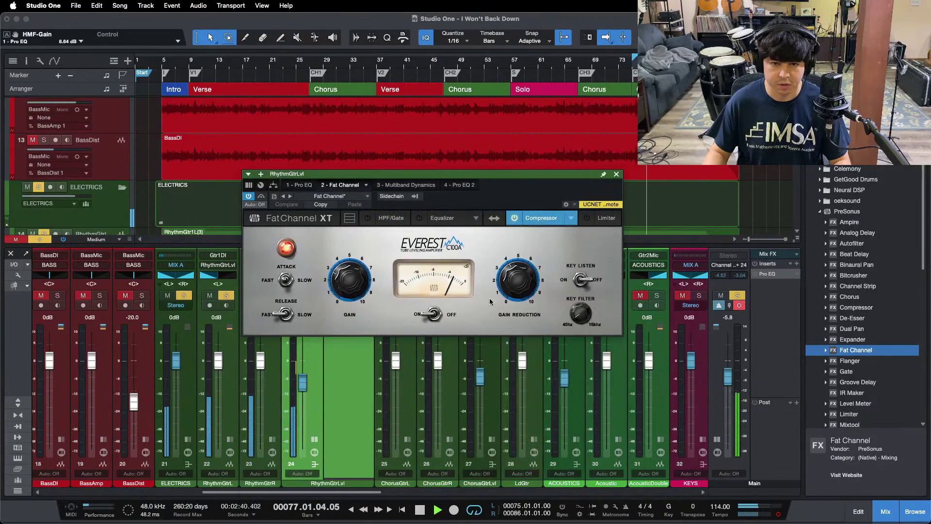
In RhythmGtrLvl's Multiband Dynamics, solo the HM band, set its low threshold to -20.40, and audition it in the Solo section
{"action": "left_click", "coordinate": [419, 185]}
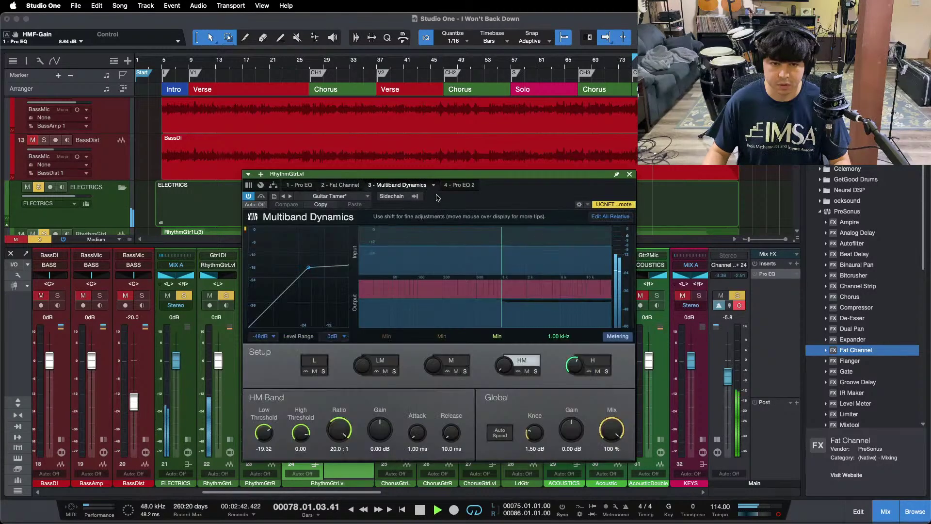
{"action": "left_click", "coordinate": [597, 370]}
{"action": "left_click", "coordinate": [535, 371]}
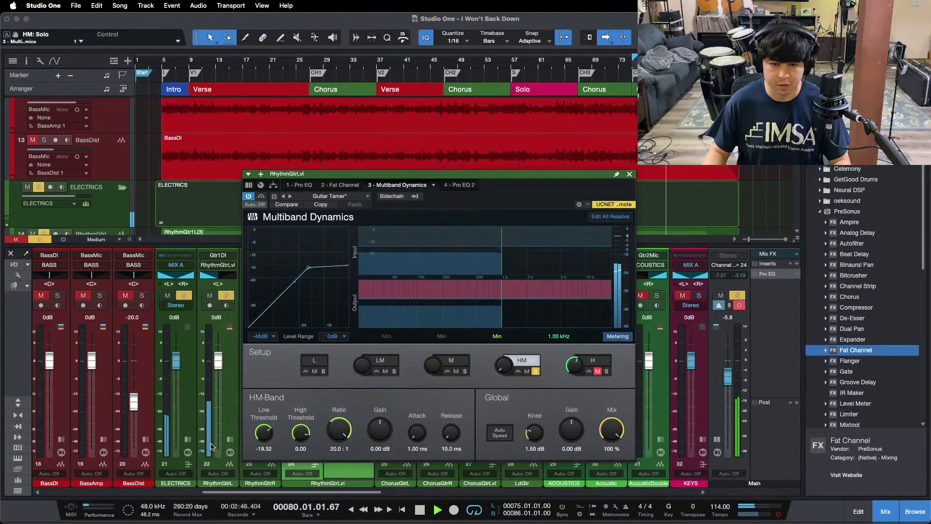
{"action": "left_click_drag", "start_coordinate": [267, 431], "coordinate": [269, 435]}
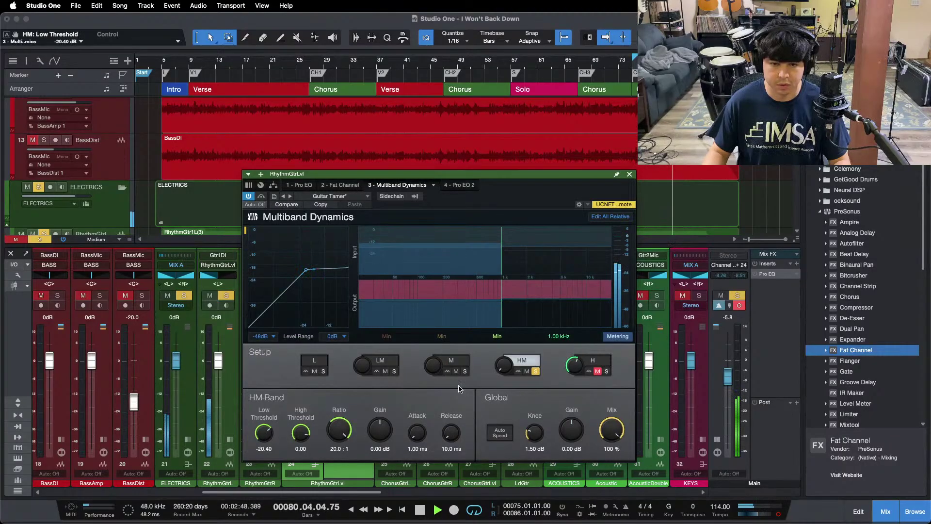
{"action": "key", "text": "space"}
{"action": "key", "text": "space"}
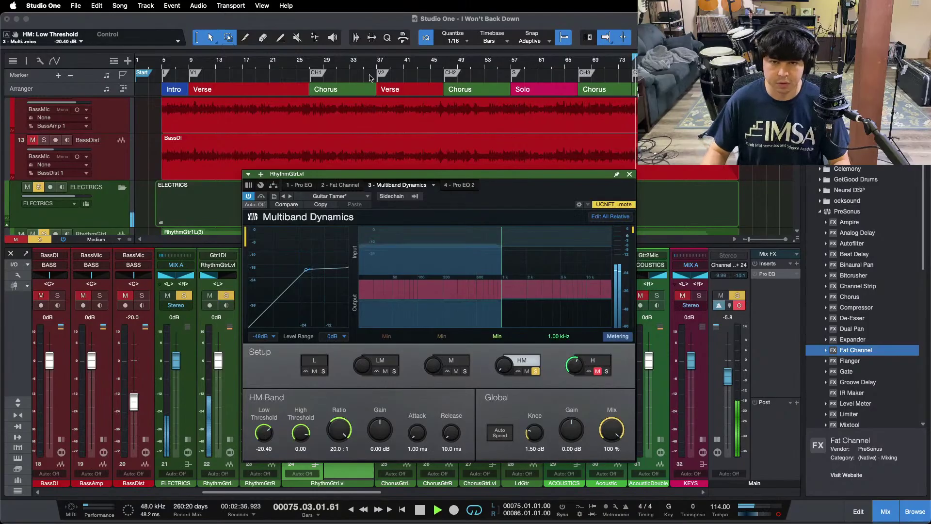
{"action": "left_click", "coordinate": [526, 62]}
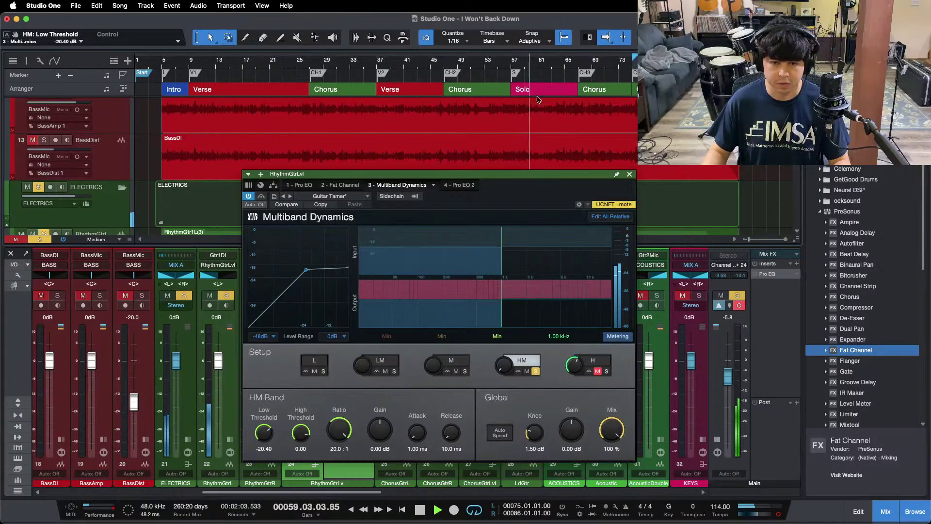
Solo the H band with HM muted, set its low threshold to -20.40, and clear the band solo and mute
{"action": "left_click", "coordinate": [535, 371]}
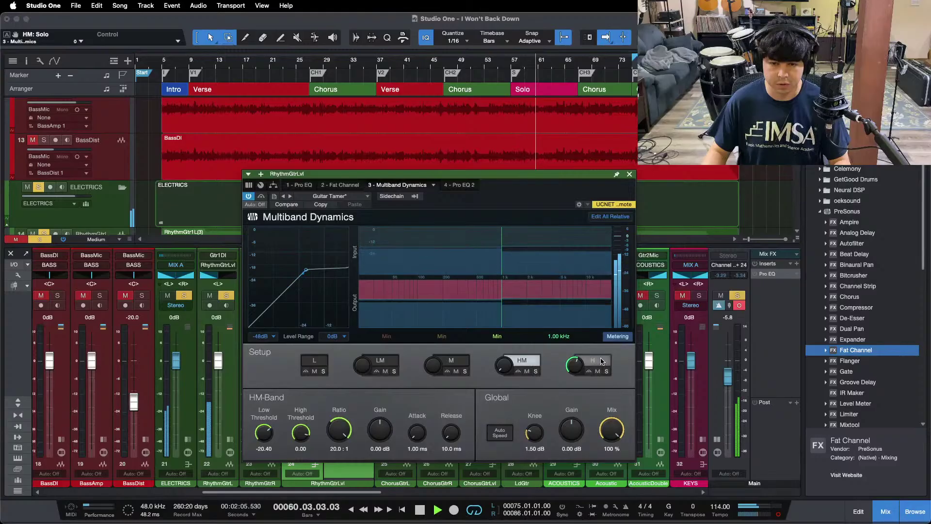
{"action": "left_click", "coordinate": [606, 371]}
{"action": "left_click", "coordinate": [526, 370]}
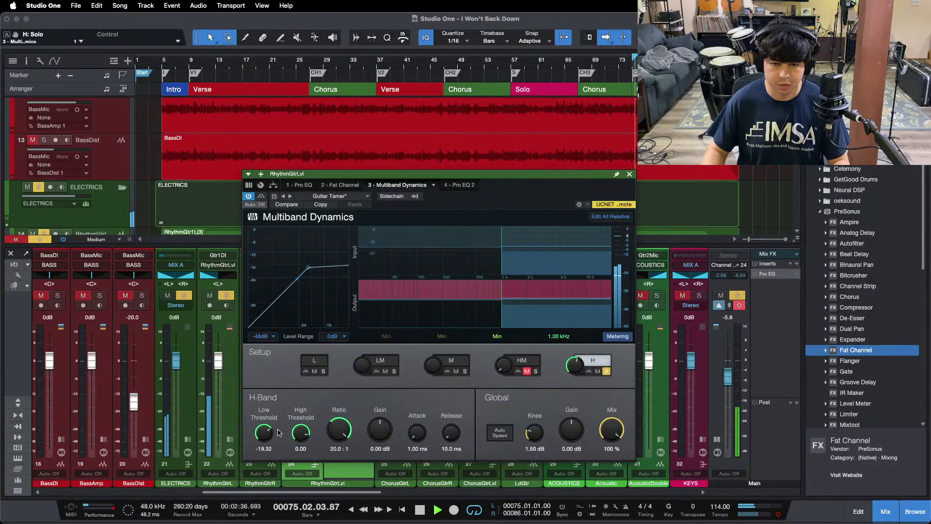
{"action": "left_click_drag", "start_coordinate": [264, 430], "coordinate": [262, 433]}
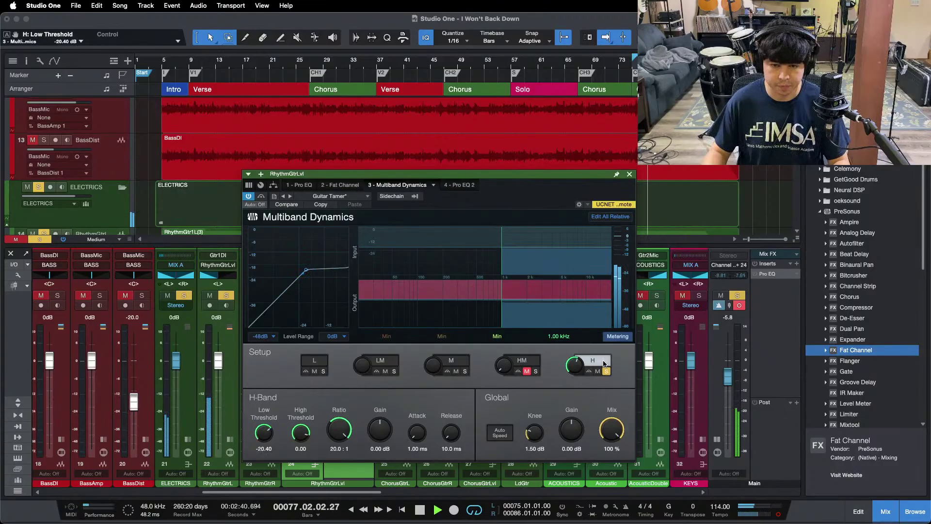
{"action": "left_click", "coordinate": [542, 65]}
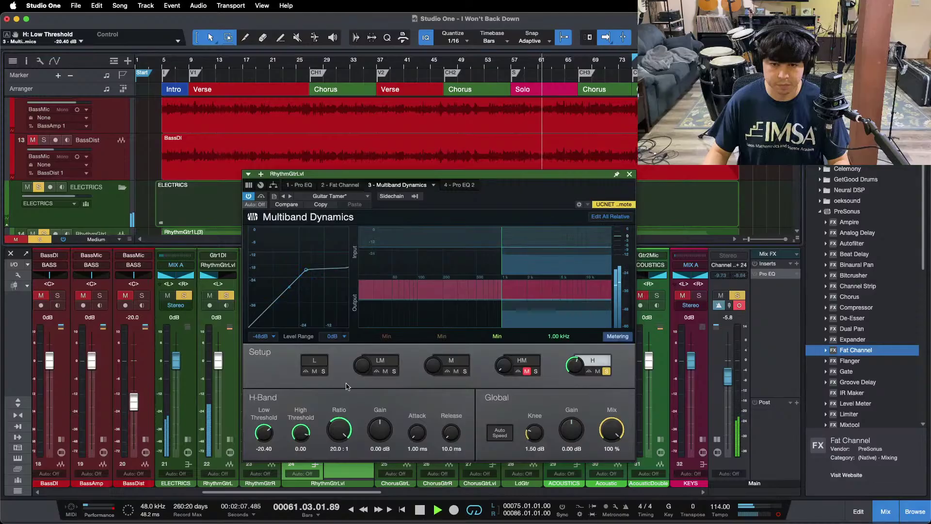
{"action": "left_click_drag", "start_coordinate": [263, 429], "coordinate": [263, 432]}
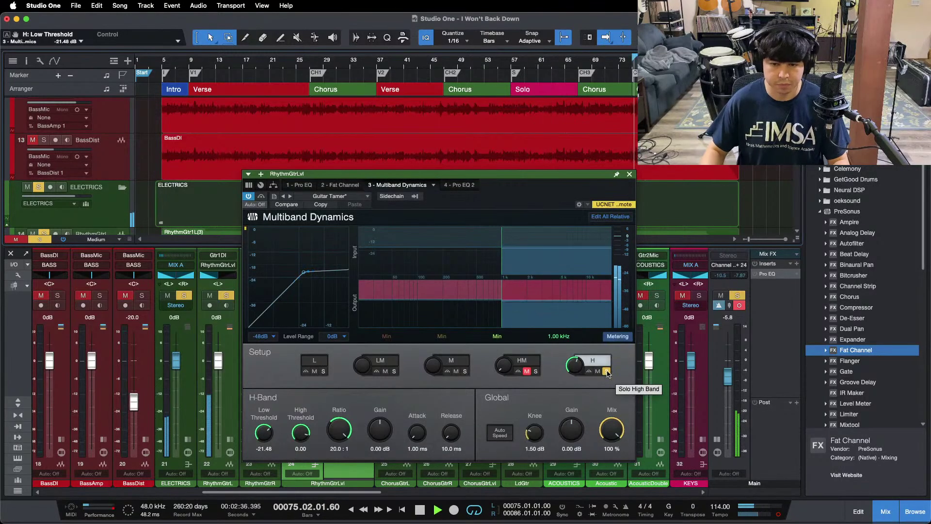
{"action": "left_click", "coordinate": [606, 372]}
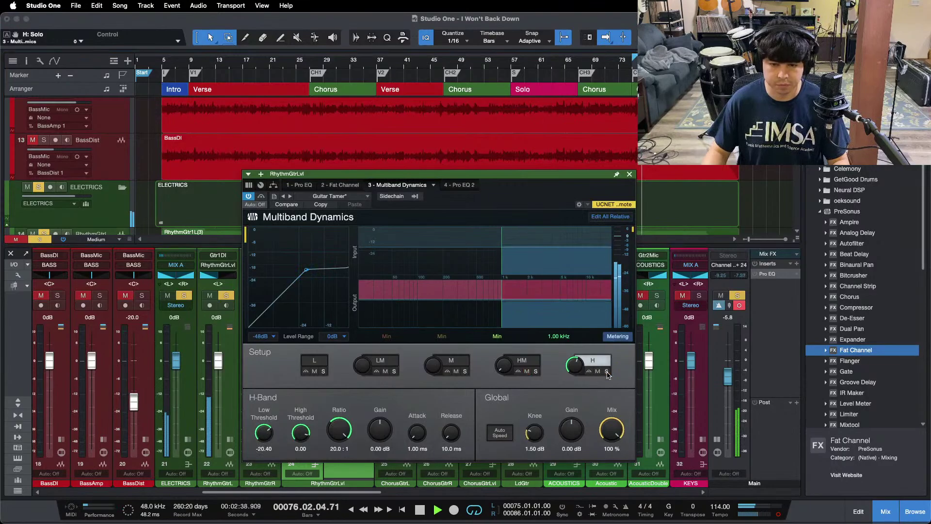
Review RhythmGtrLvl's second Pro EQ, close the plug-in, and set the bus level to -7.5 dB
{"action": "left_click", "coordinate": [459, 185]}
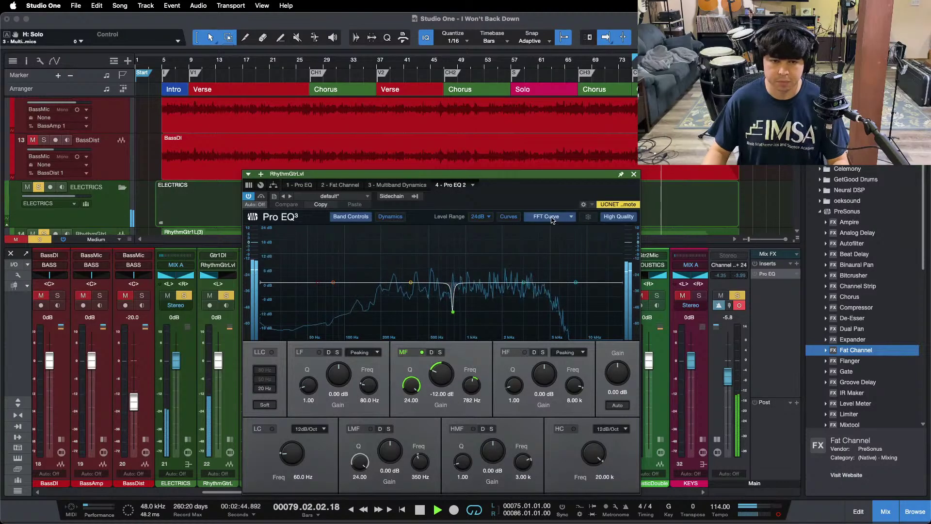
{"action": "left_click", "coordinate": [633, 174]}
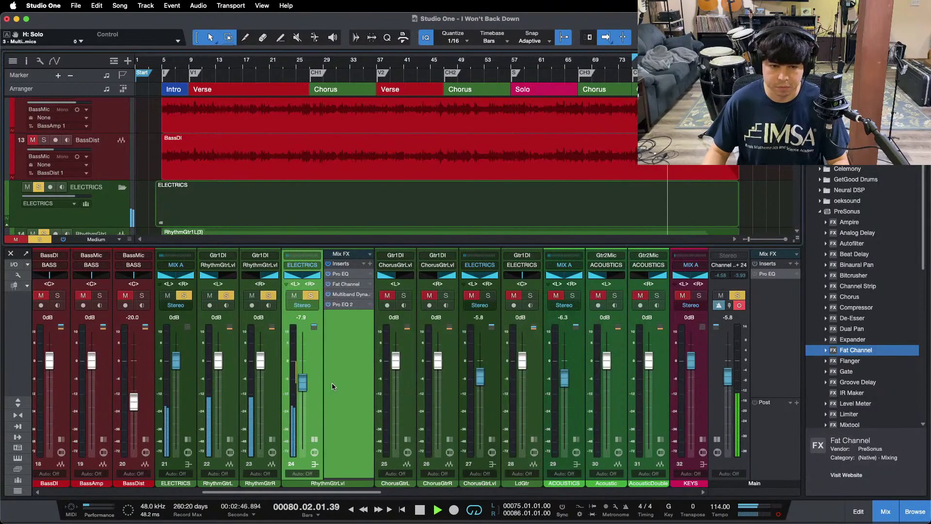
{"action": "left_click_drag", "start_coordinate": [302, 385], "coordinate": [301, 383]}
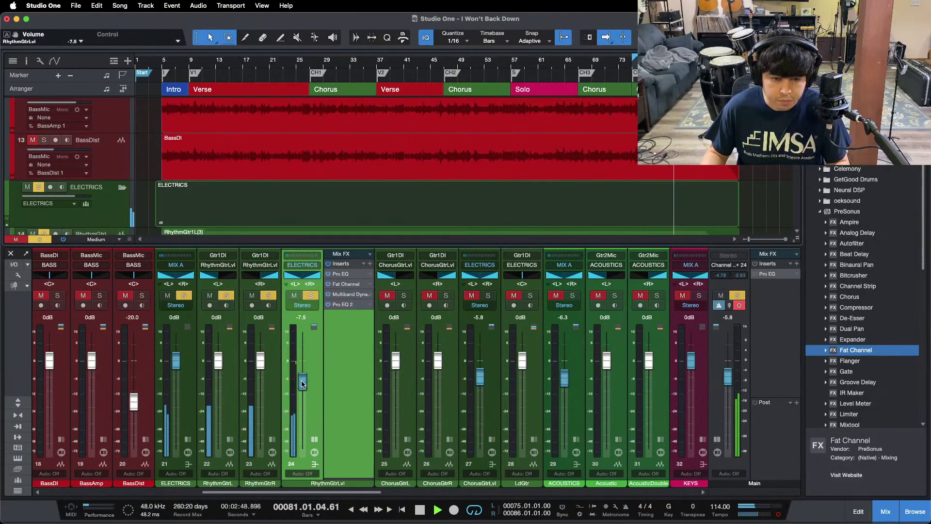
Clear the active solos and mute the ACOUSTICS, LdVox, VoxHarm, BGVs and Strings channels
{"action": "key", "text": "shift+s"}
{"action": "left_click", "coordinate": [556, 295]}
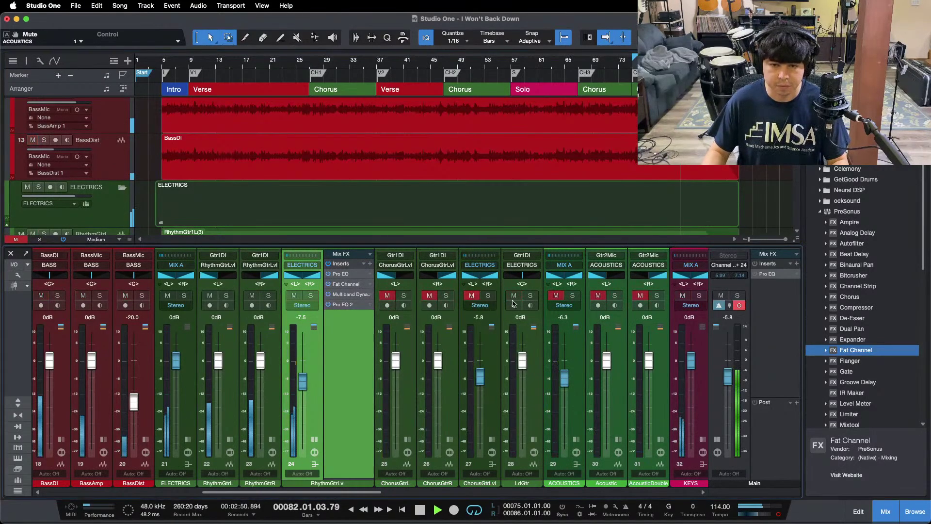
{"action": "left_click_drag", "start_coordinate": [357, 493], "coordinate": [472, 493]}
{"action": "left_click", "coordinate": [378, 295]}
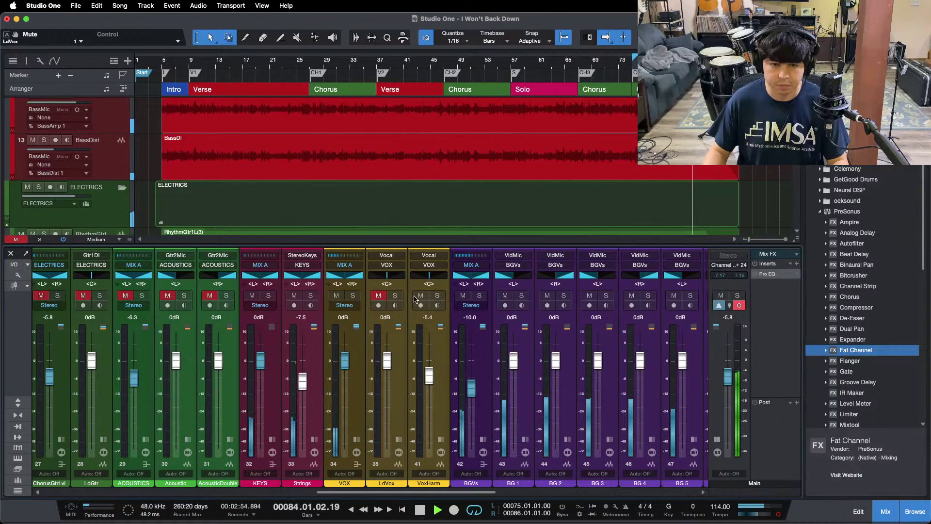
{"action": "left_click", "coordinate": [461, 296]}
{"action": "left_click", "coordinate": [294, 295]}
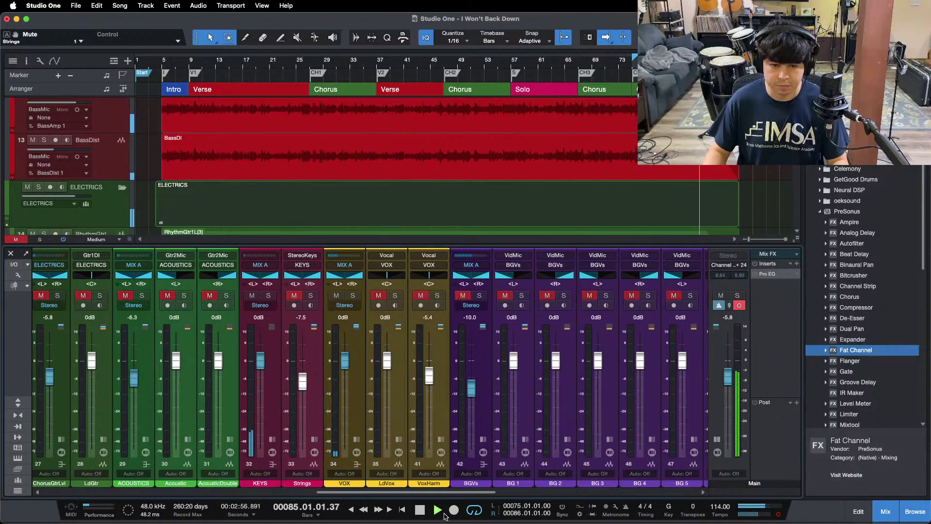
Balance the RhythmGtrLvl bus against bass and drums at -7.5 dB, and hide its inserts and the Main channel's
{"action": "left_click_drag", "start_coordinate": [441, 495], "coordinate": [373, 493]}
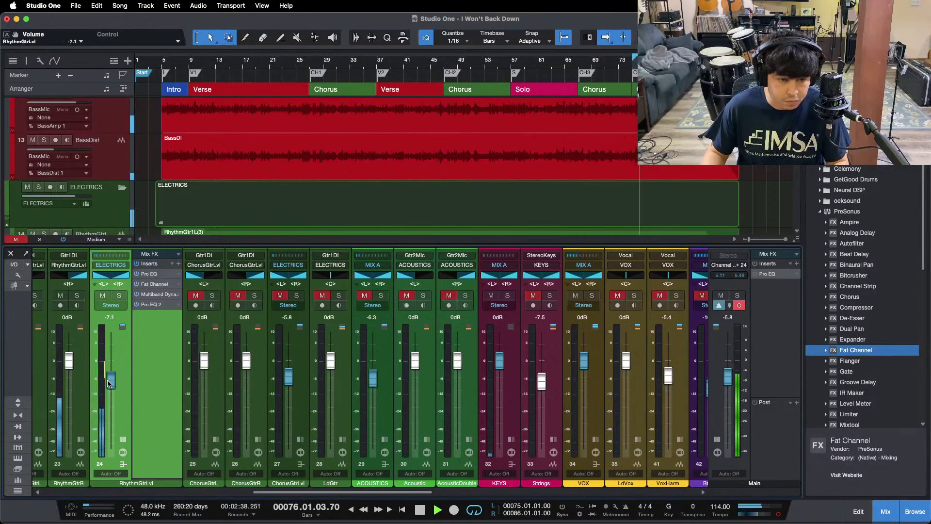
{"action": "scroll", "coordinate": [339, 436], "scroll_direction": "left", "scroll_amount": 5}
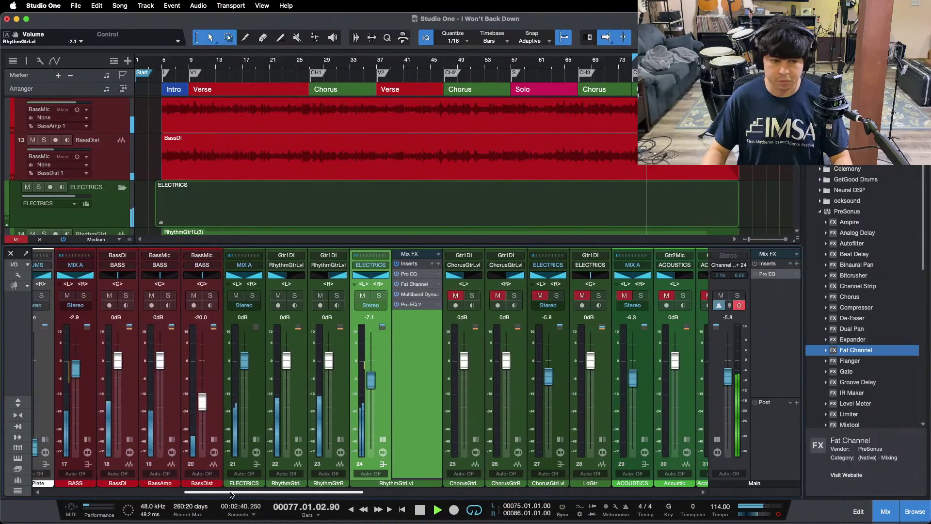
{"action": "left_click", "coordinate": [388, 439]}
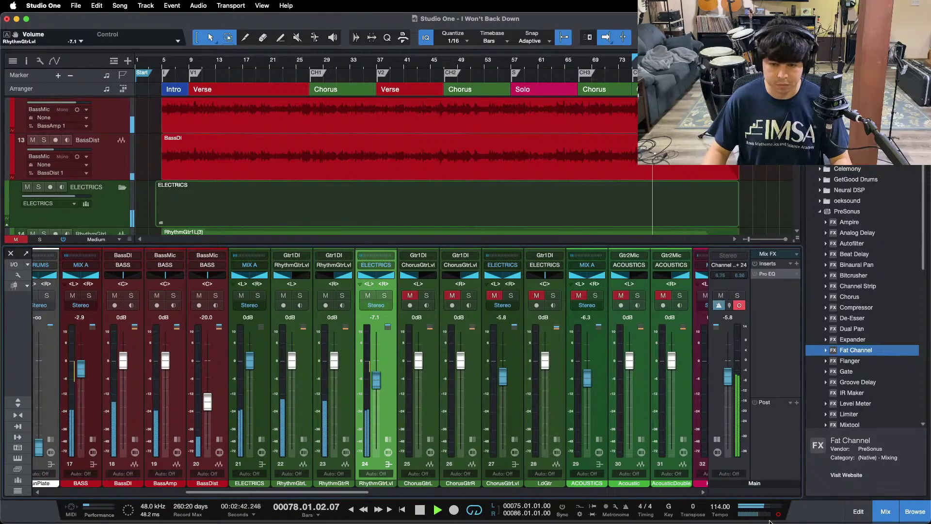
{"action": "left_click", "coordinate": [717, 440]}
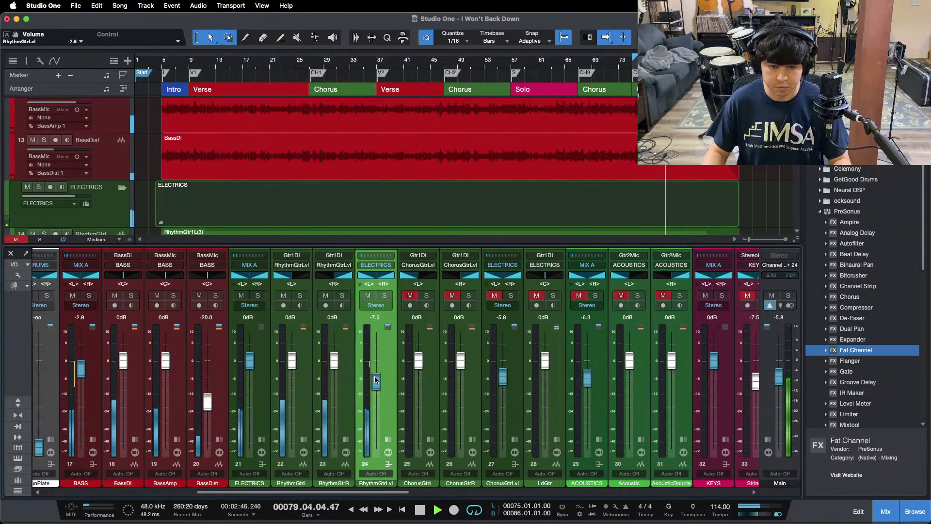
{"action": "mouse_move", "coordinate": [533, 522]}
{"action": "left_click", "coordinate": [501, 507]}
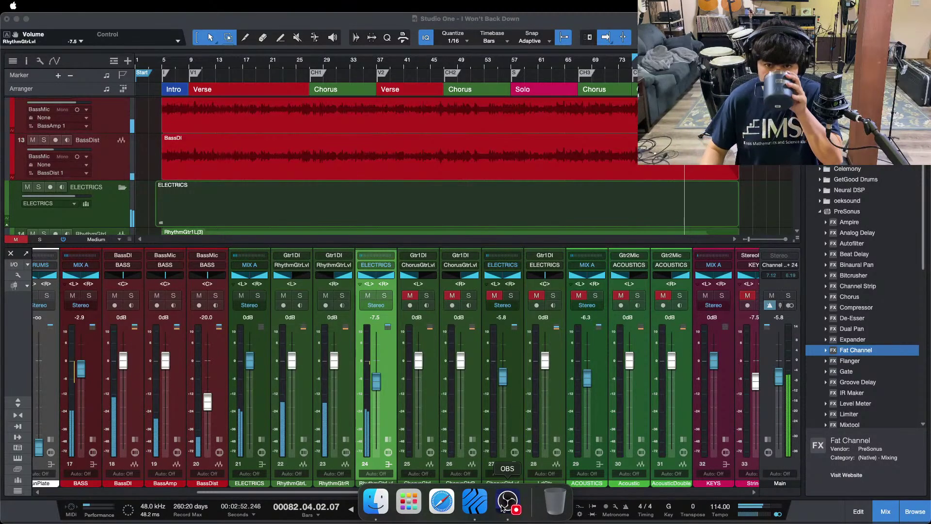
{"action": "left_click", "coordinate": [514, 338]}
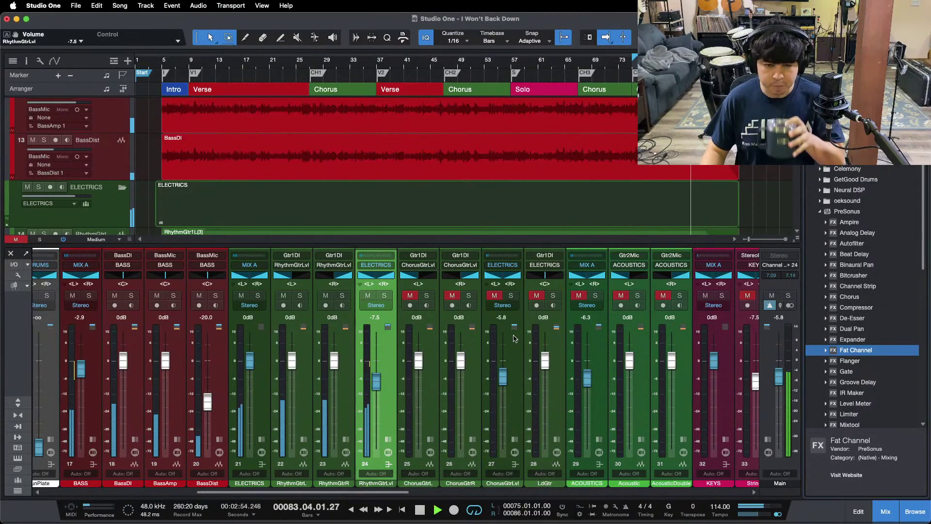
Replay the last Chorus from bar 75, show RhythmGtrLvl's inserts, and review its Fat Channel compressor and Multiband Dynamics
{"action": "key", "text": "KP_1"}
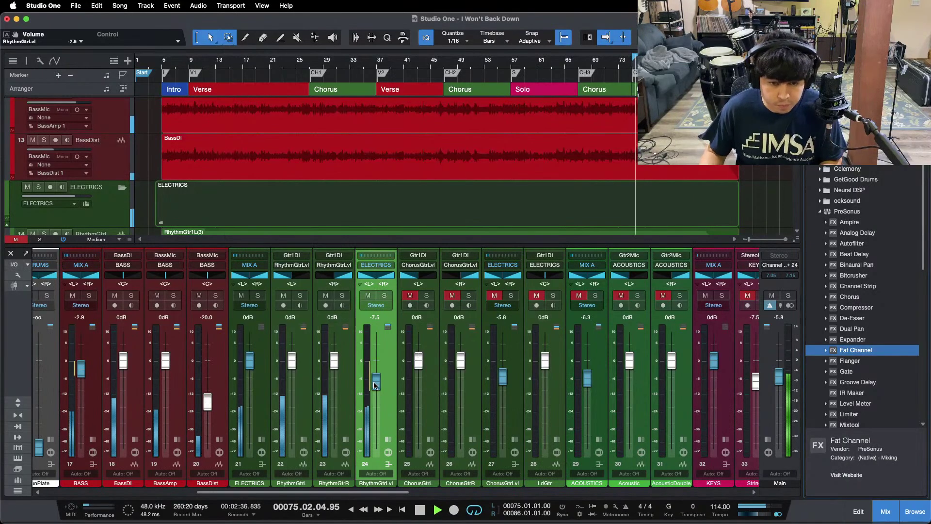
{"action": "left_click", "coordinate": [389, 437]}
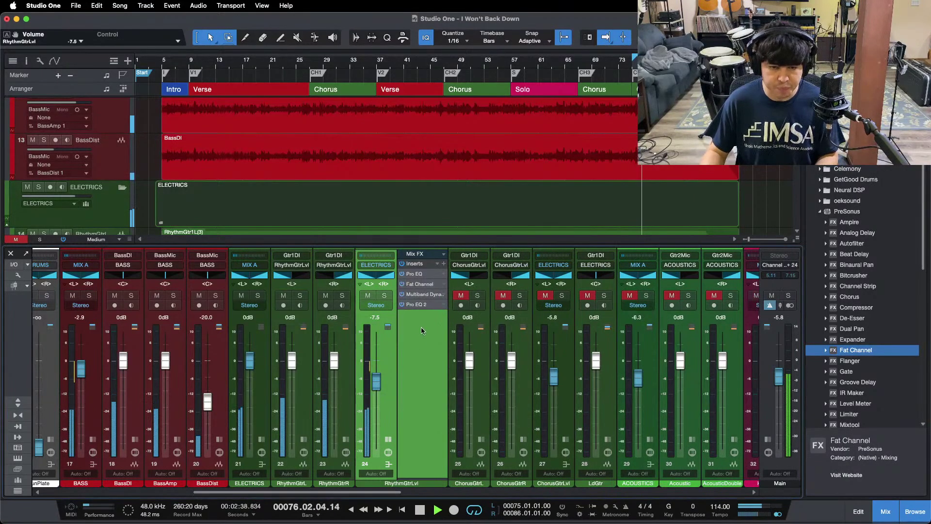
{"action": "left_click", "coordinate": [419, 286]}
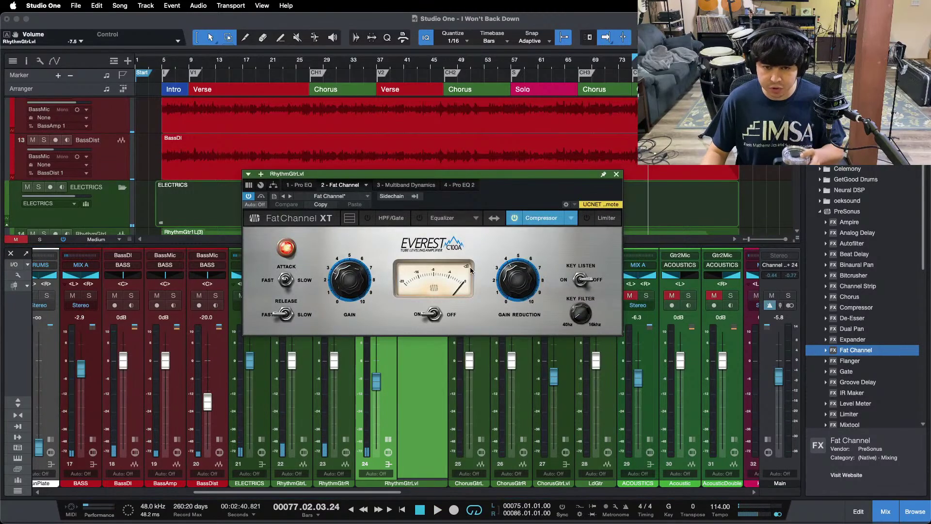
{"action": "left_click", "coordinate": [413, 185]}
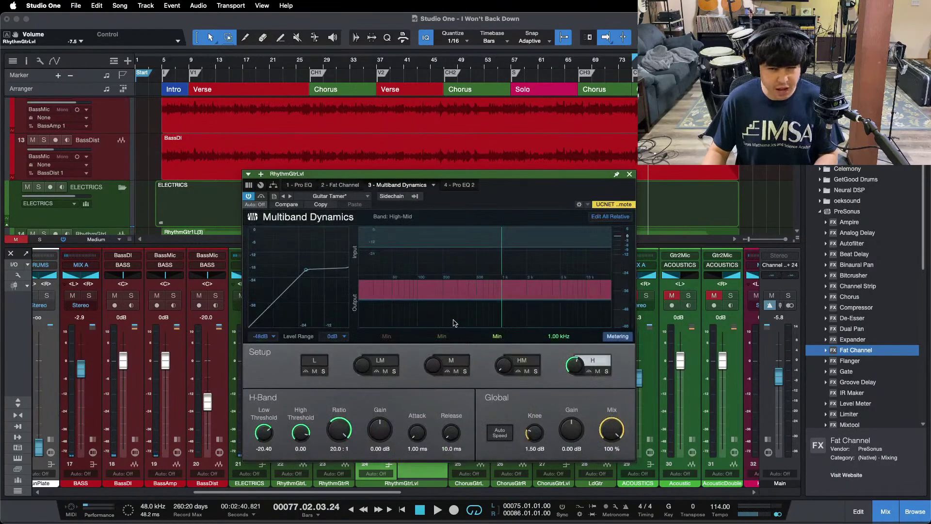
Move the playhead to bar 60, audition the last Chorus with the rhythm guitars, close Multiband Dynamics, and stop playback
{"action": "left_click", "coordinate": [530, 60]}
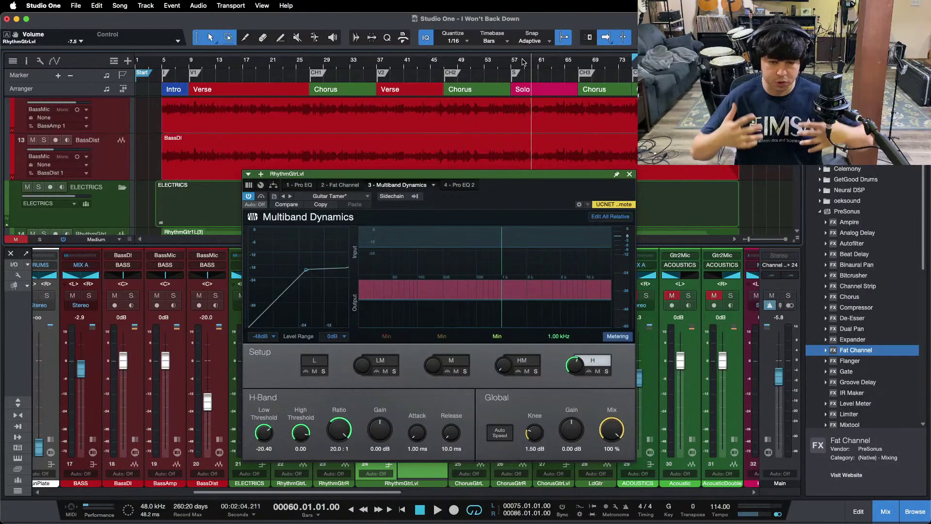
{"action": "key", "text": "space"}
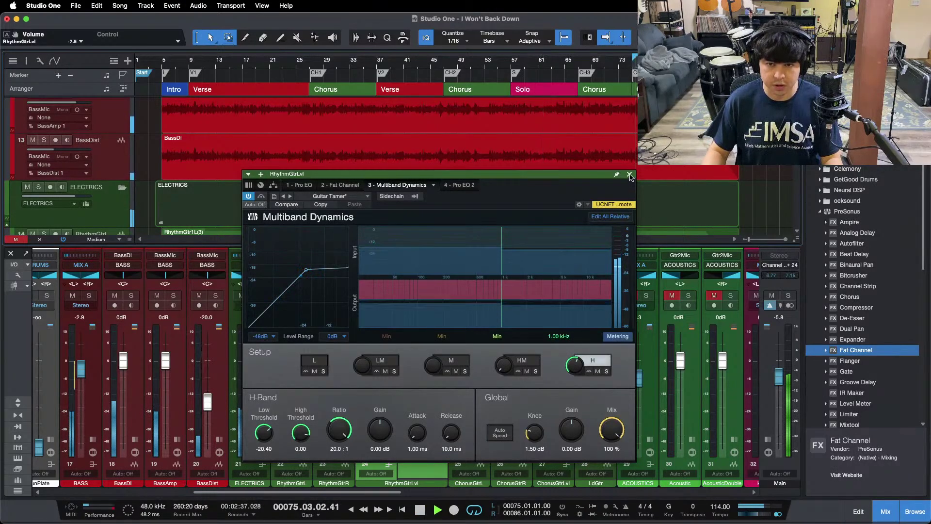
{"action": "left_click", "coordinate": [629, 174]}
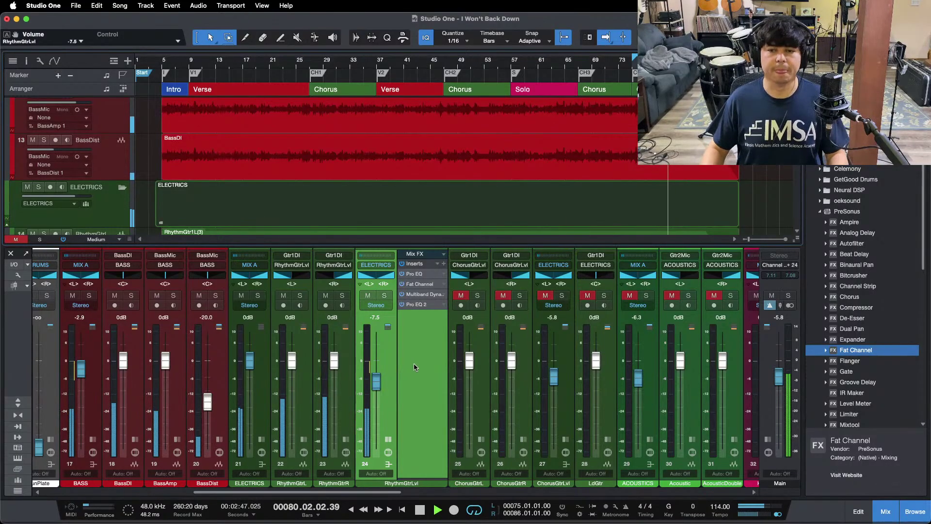
{"action": "key", "text": "space"}
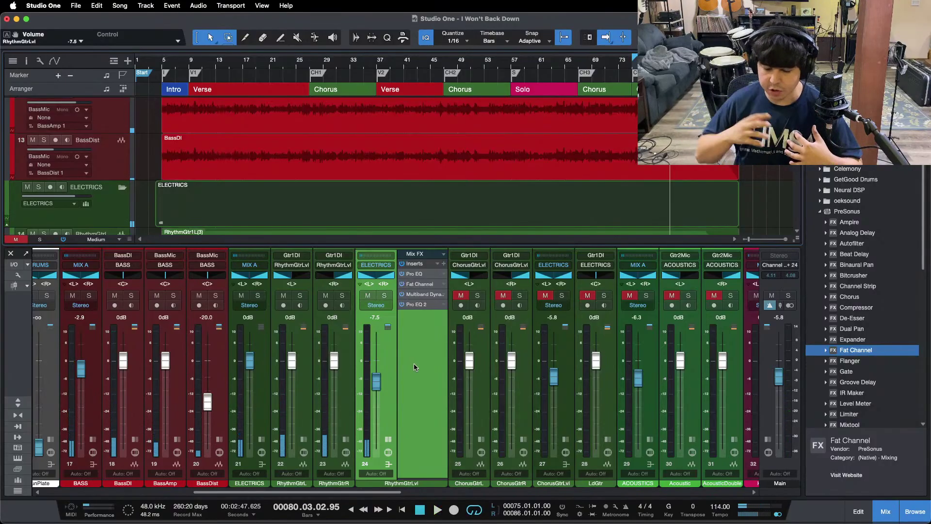
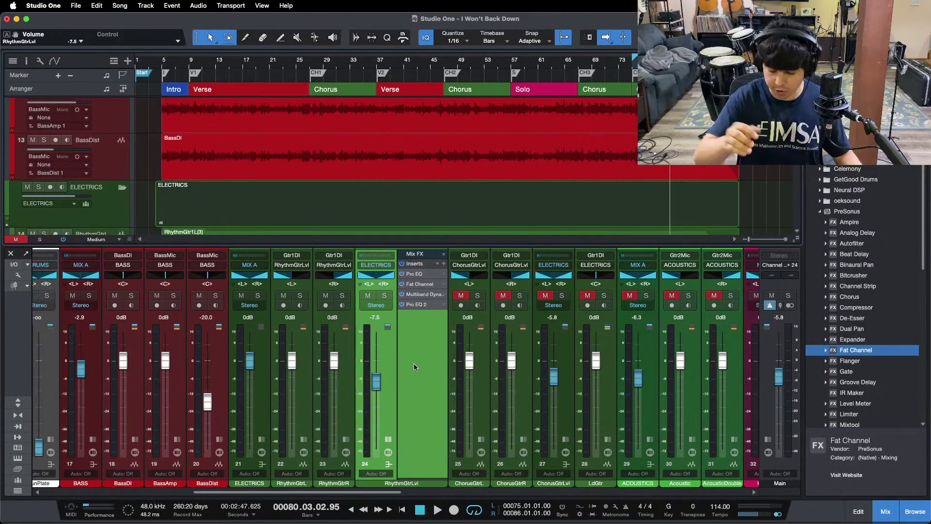
Replay the last Chorus, hide RhythmGtrLvl's inserts, and continue listening from the start of the first Verse
{"action": "key", "text": "space"}
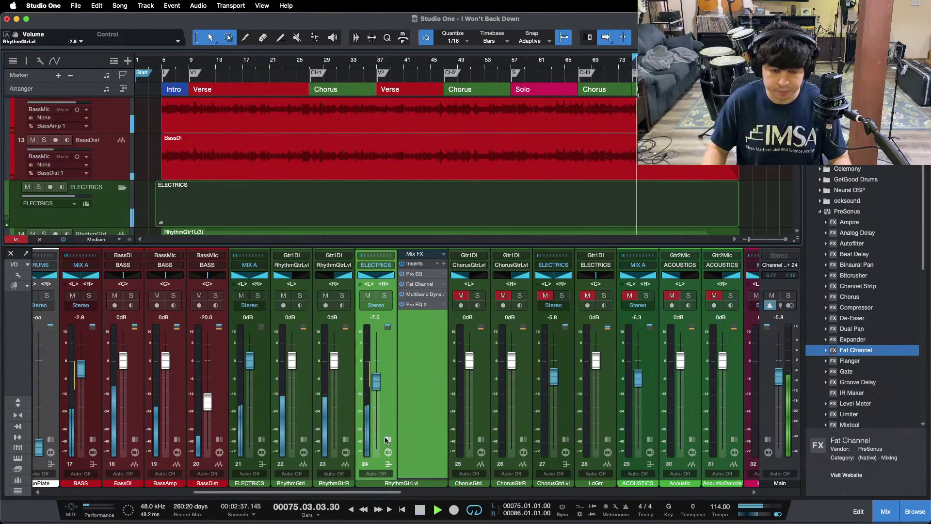
{"action": "left_click", "coordinate": [387, 439]}
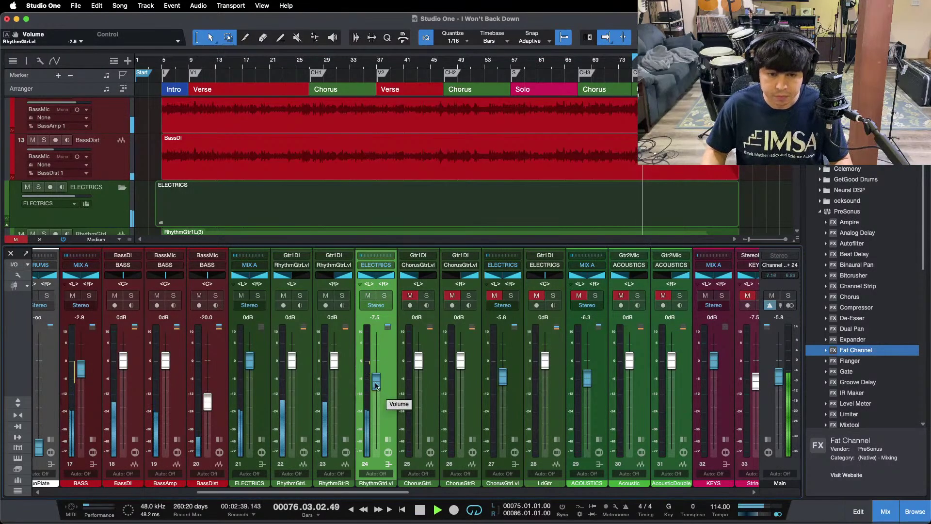
{"action": "left_click", "coordinate": [186, 63]}
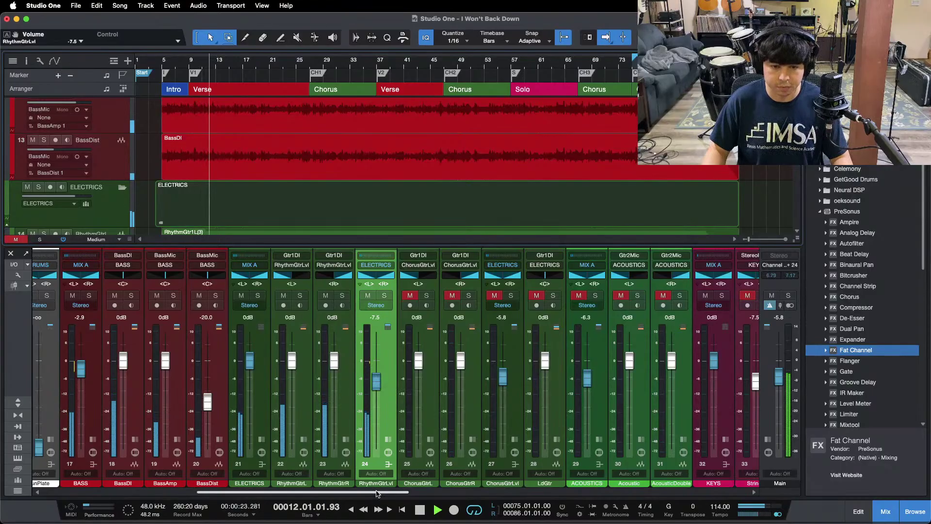
Unmute and solo the Strings channel and show its inserts
{"action": "scroll", "coordinate": [395, 314], "scroll_direction": "right", "scroll_amount": 5}
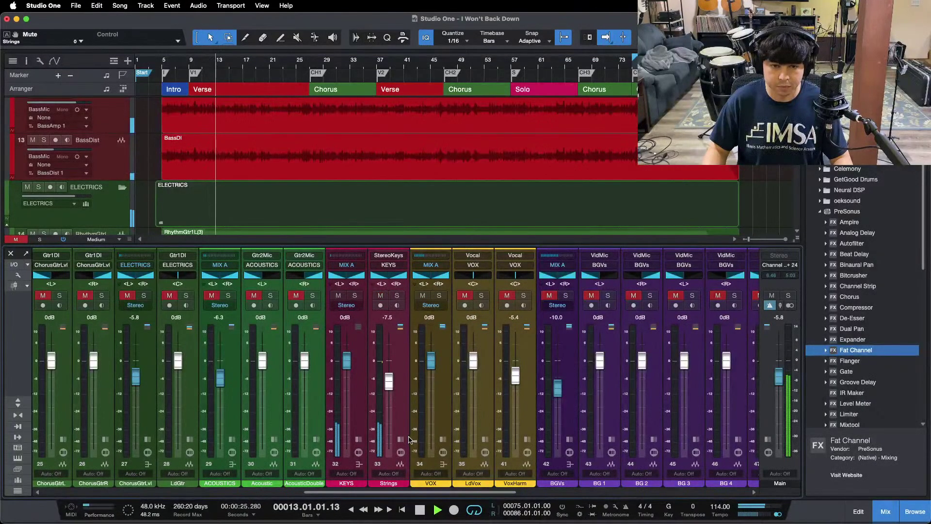
{"action": "left_click", "coordinate": [396, 313]}
{"action": "left_click", "coordinate": [397, 295]}
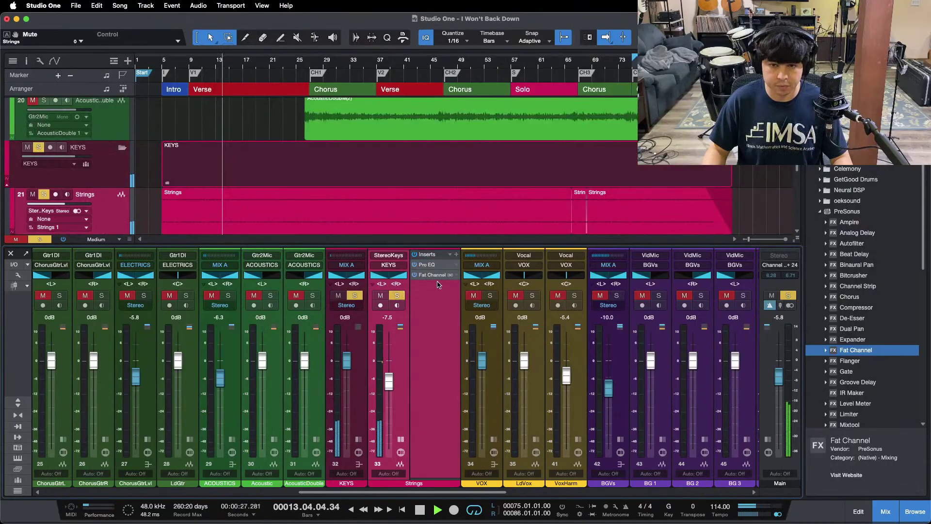
Replay the last Chorus and set the low-cut frequency in Strings' Pro EQ to 276 Hz
{"action": "key", "text": "KP_1"}
{"action": "left_click", "coordinate": [434, 265]}
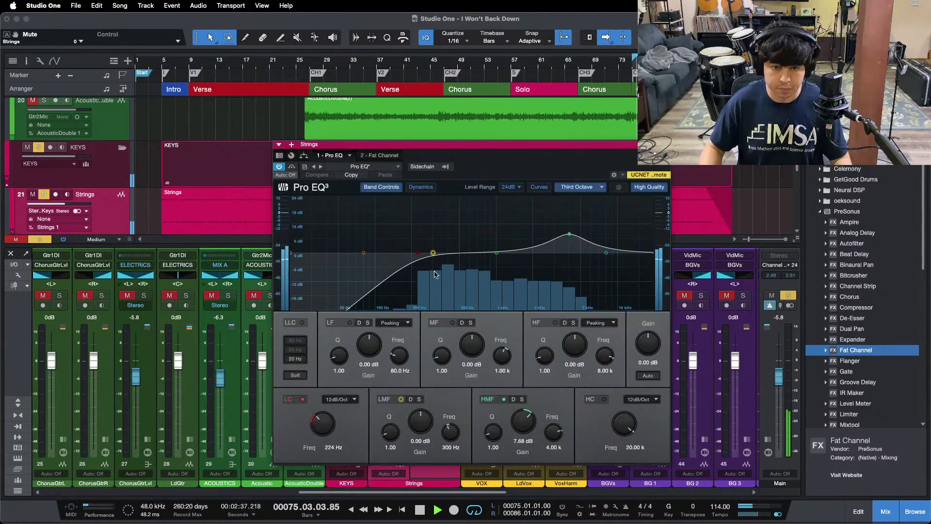
{"action": "scroll", "coordinate": [328, 425], "scroll_direction": "up", "scroll_amount": 5}
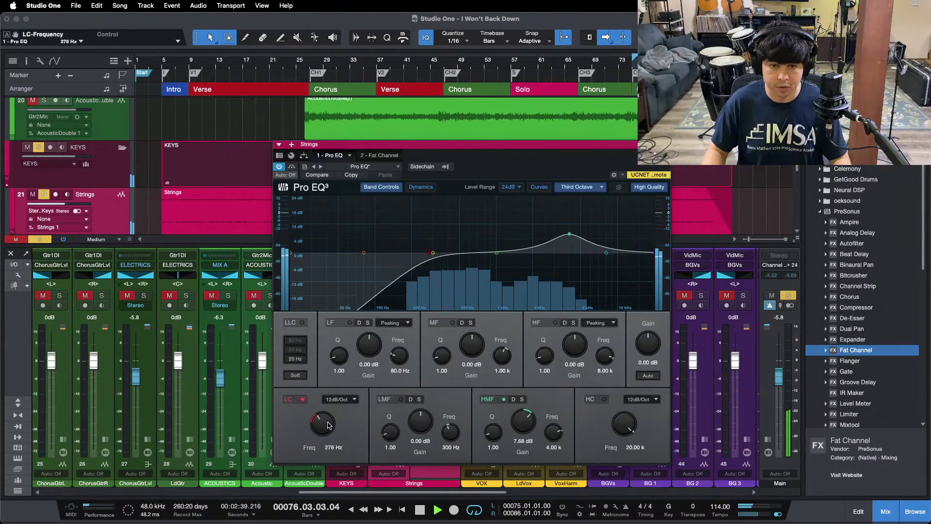
{"action": "scroll", "coordinate": [328, 425], "scroll_direction": "down", "scroll_amount": 2}
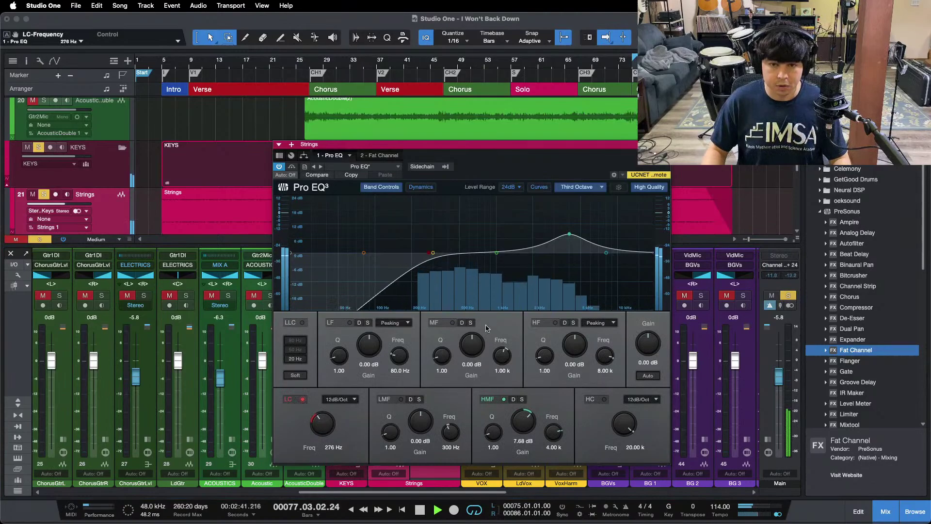
Compare Strings' Pro EQ and Fat Channel, replay the last Chorus from bar 75, and review the Fat Channel's FC-670 compressor
{"action": "left_click", "coordinate": [383, 156]}
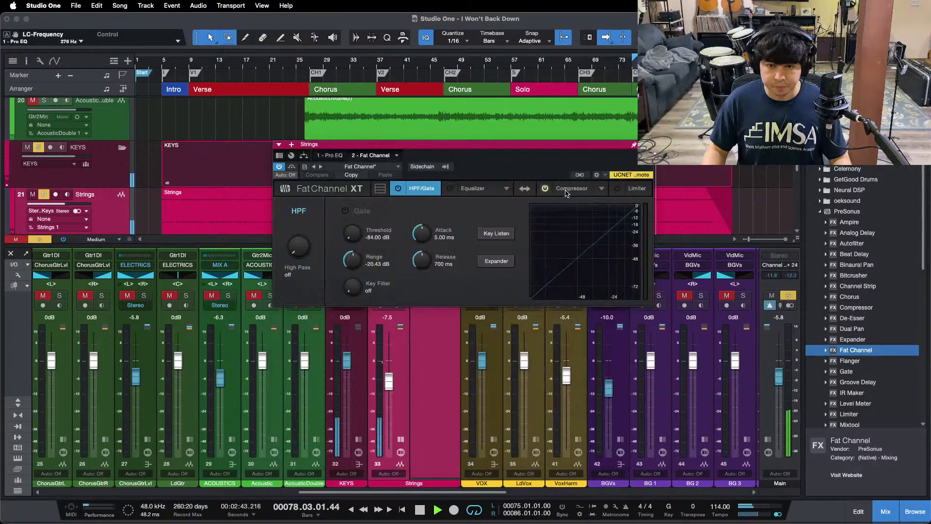
{"action": "key", "text": "space"}
{"action": "left_click", "coordinate": [330, 155]}
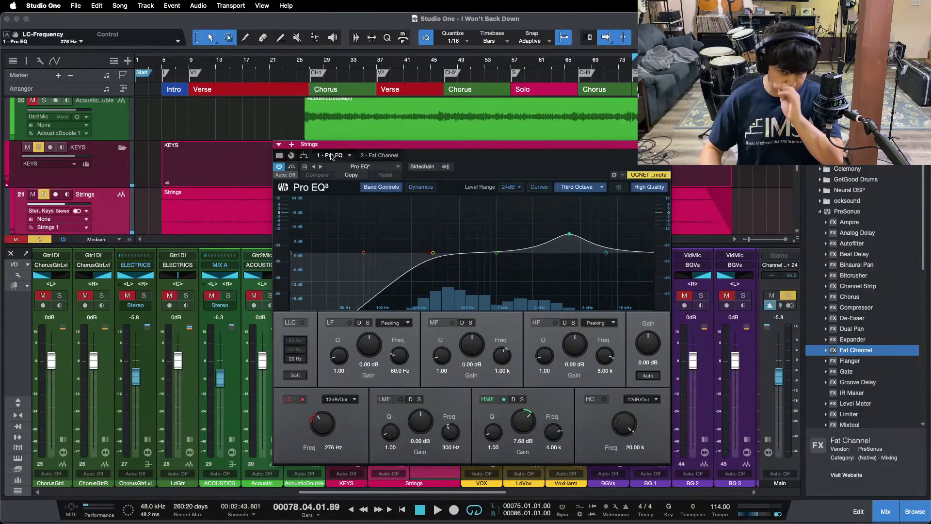
{"action": "key", "text": "KP_0"}
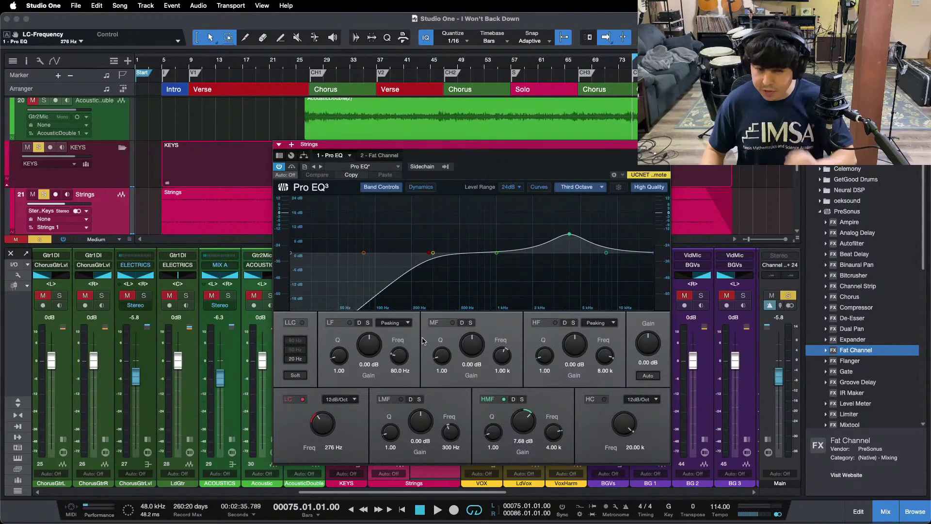
{"action": "key", "text": "space"}
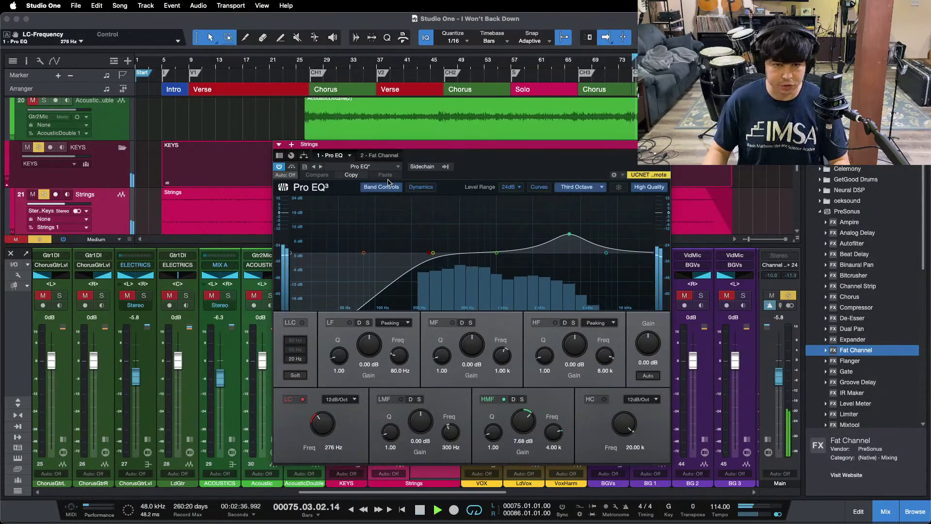
{"action": "left_click", "coordinate": [384, 156]}
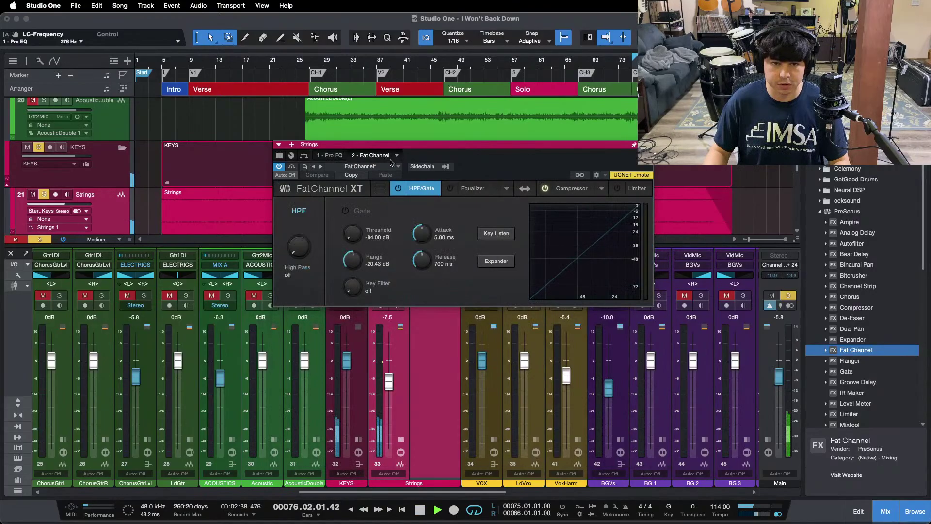
{"action": "left_click", "coordinate": [573, 189]}
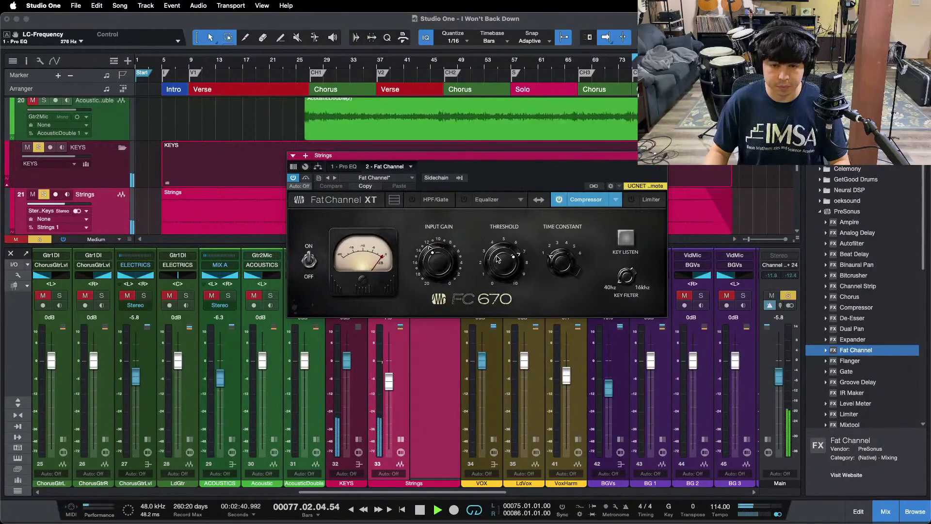
Set the FC-670 threshold to 7.80 and the HMF gain in Strings' Pro EQ to 10.08 dB
{"action": "left_click", "coordinate": [498, 258]}
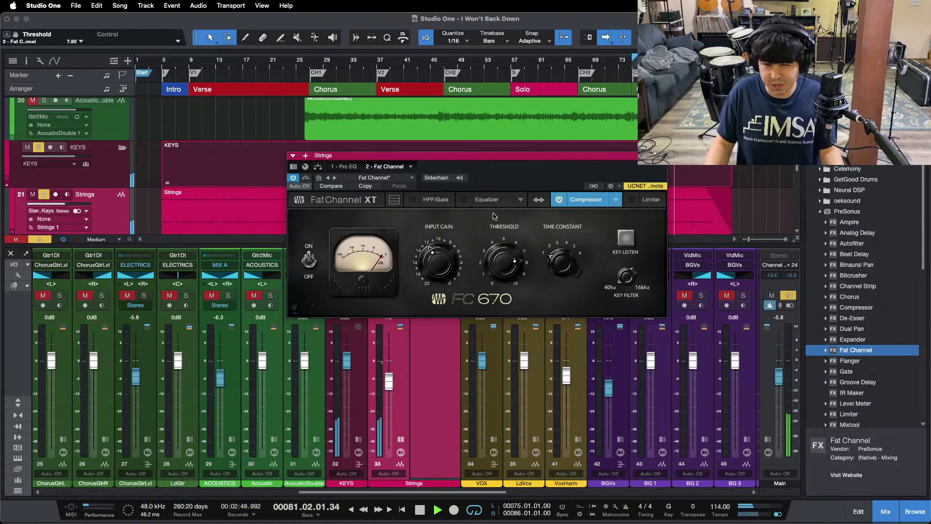
{"action": "left_click", "coordinate": [344, 166]}
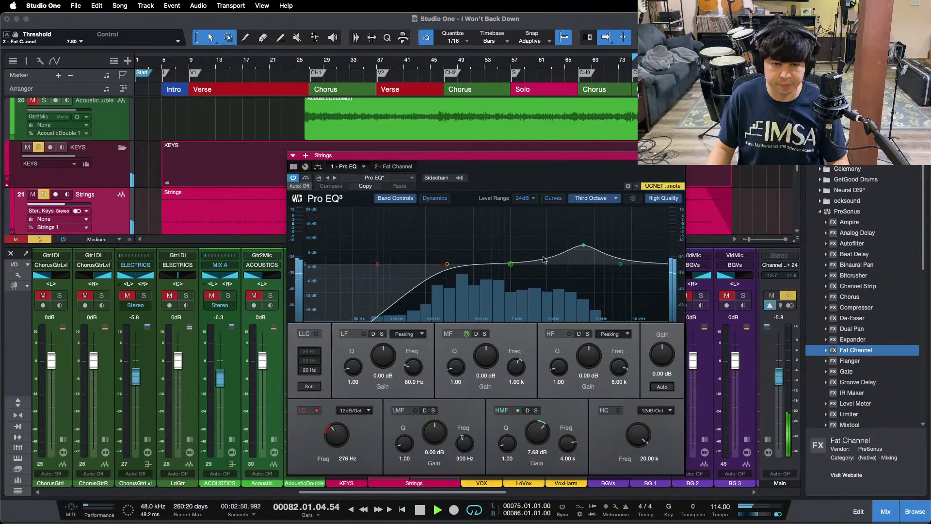
{"action": "left_click_drag", "start_coordinate": [533, 439], "coordinate": [532, 432]}
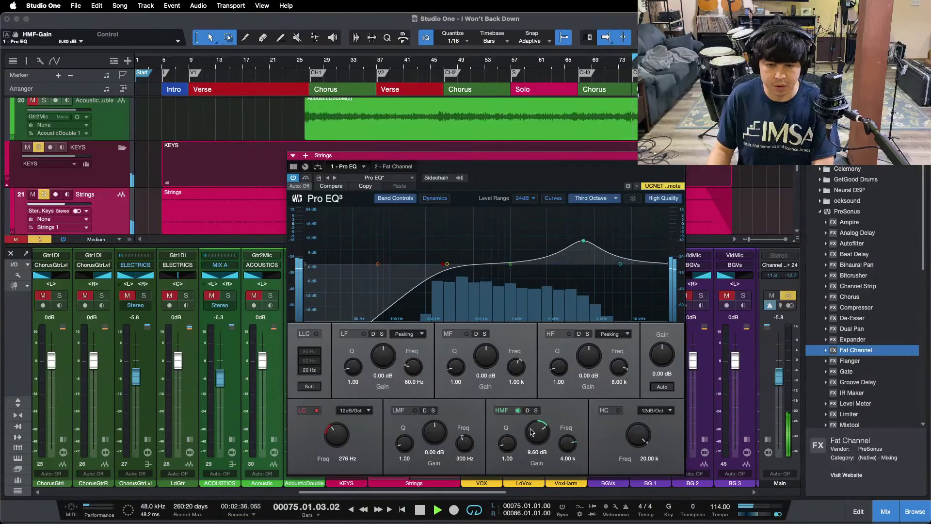
{"action": "scroll", "coordinate": [532, 431], "scroll_direction": "up", "scroll_amount": 2}
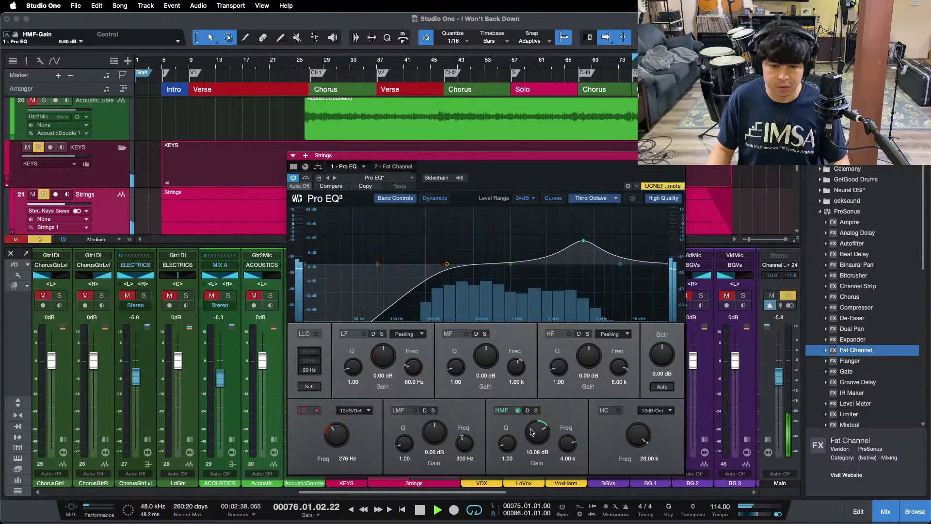
{"action": "left_click", "coordinate": [391, 166]}
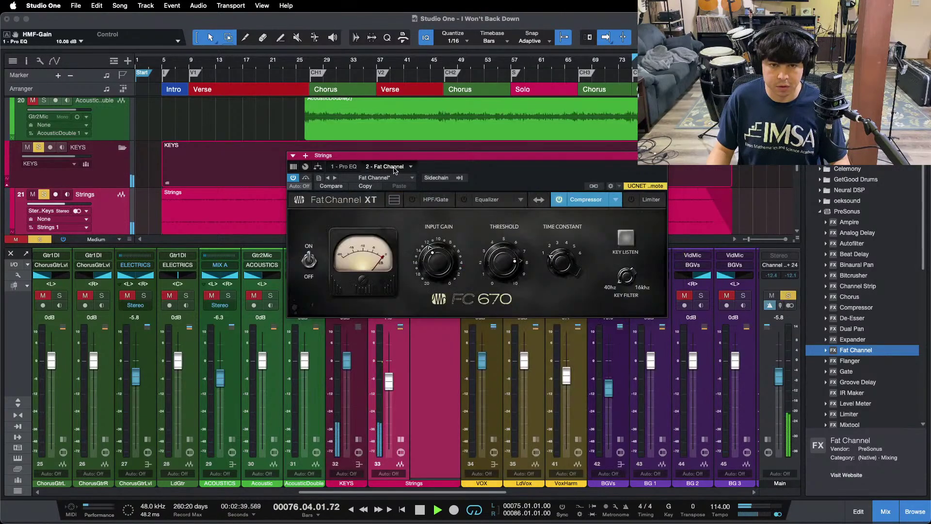
{"action": "left_click", "coordinate": [354, 167]}
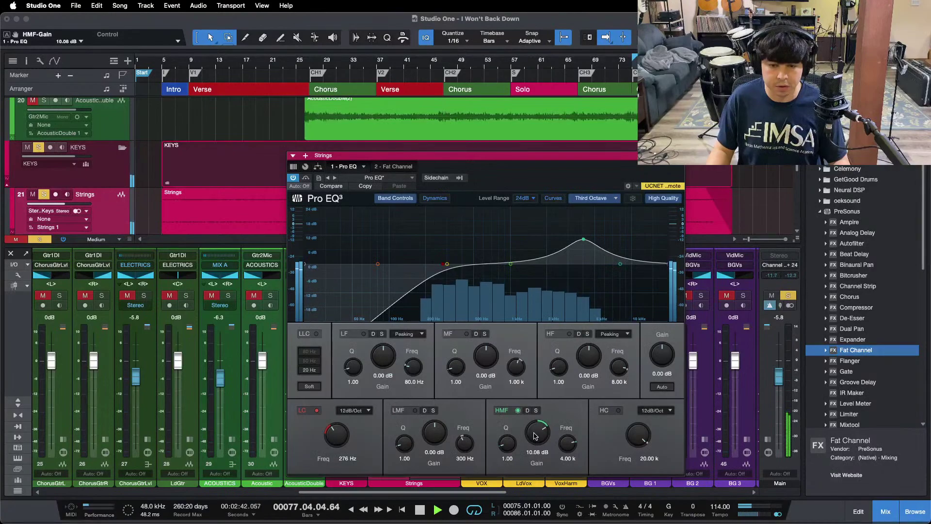
Unsolo Strings and set its fader to -7.1 dB against the mix from the first Verse, with its plug-in window and inserts closed
{"action": "key", "text": "super+w"}
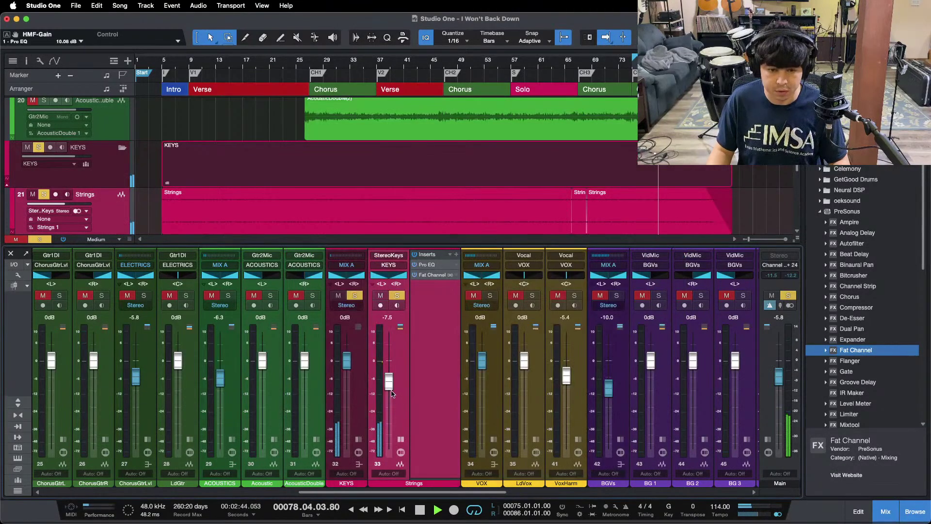
{"action": "key", "text": "s"}
{"action": "left_click_drag", "start_coordinate": [388, 383], "coordinate": [389, 387]}
{"action": "left_click", "coordinate": [190, 64]}
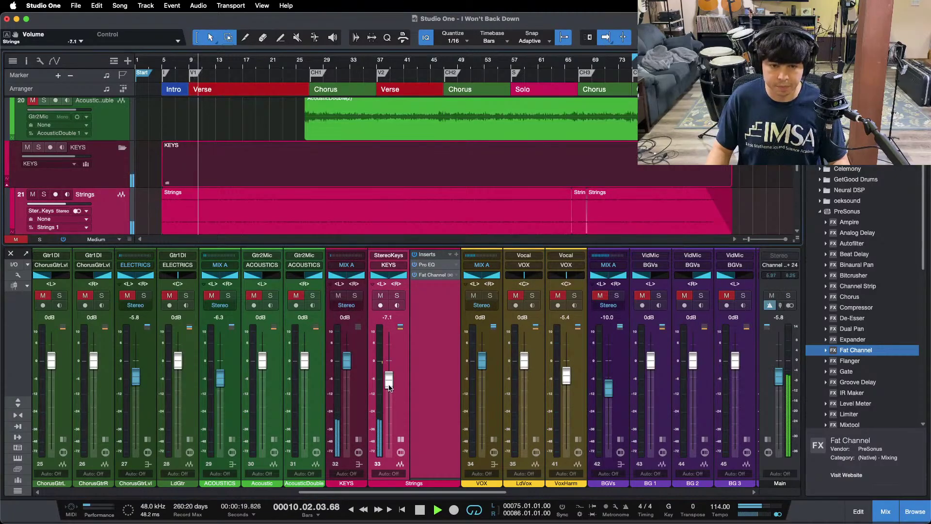
{"action": "left_click", "coordinate": [400, 440]}
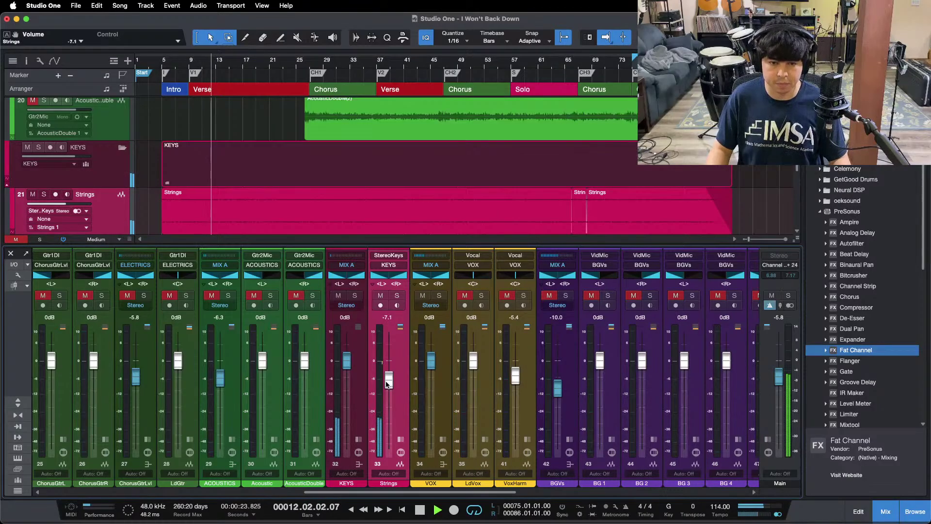
Bring up the SunPlate return's fader to -6.3 dB, replaying the first Verse to judge the snare reverb
{"action": "left_click_drag", "start_coordinate": [449, 491], "coordinate": [189, 495]}
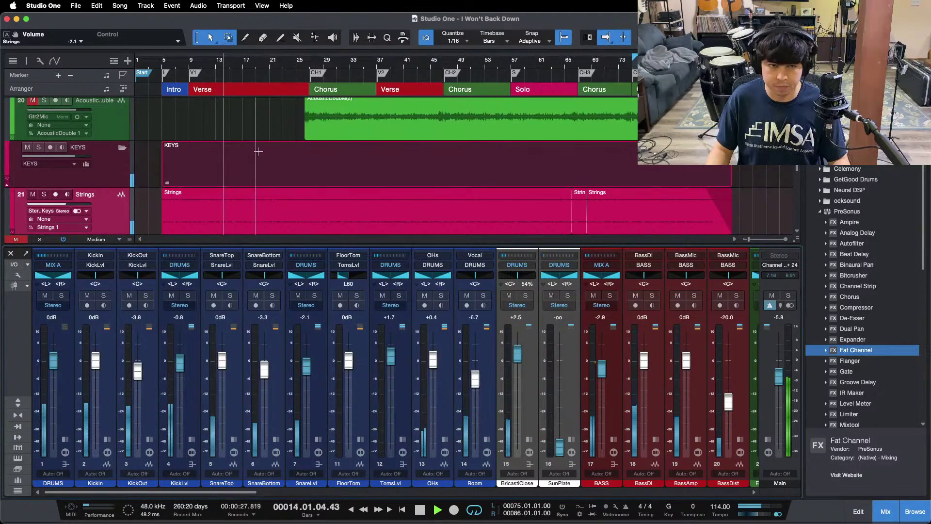
{"action": "left_click_drag", "start_coordinate": [559, 446], "coordinate": [561, 406]}
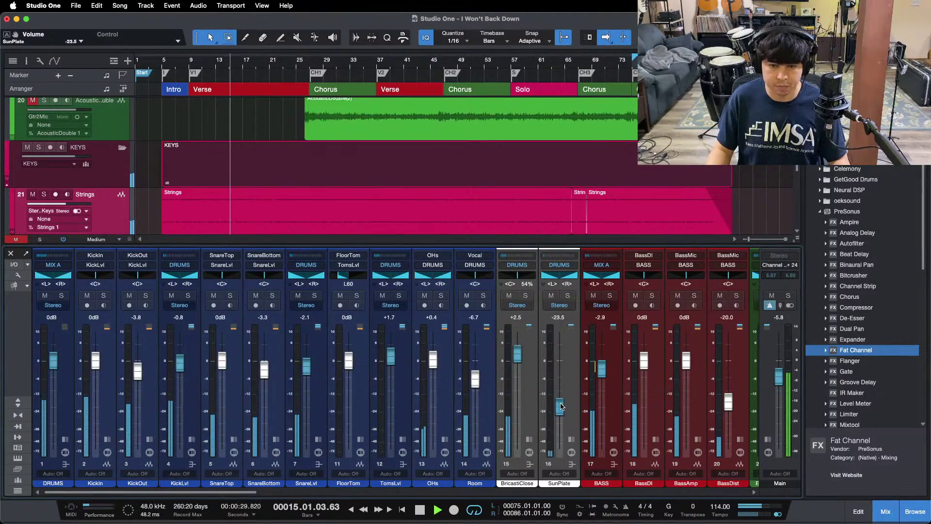
{"action": "scroll", "coordinate": [561, 406], "scroll_direction": "up", "scroll_amount": 5}
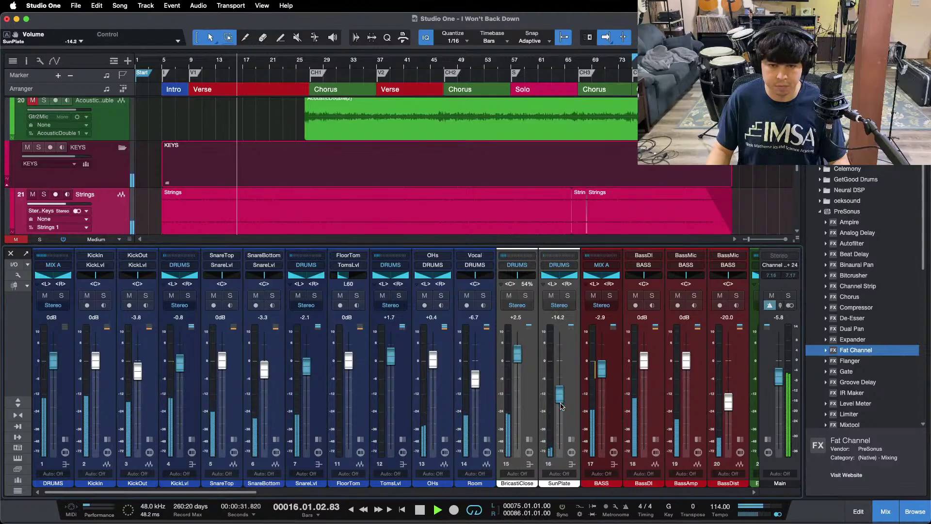
{"action": "scroll", "coordinate": [561, 406], "scroll_direction": "up", "scroll_amount": 4}
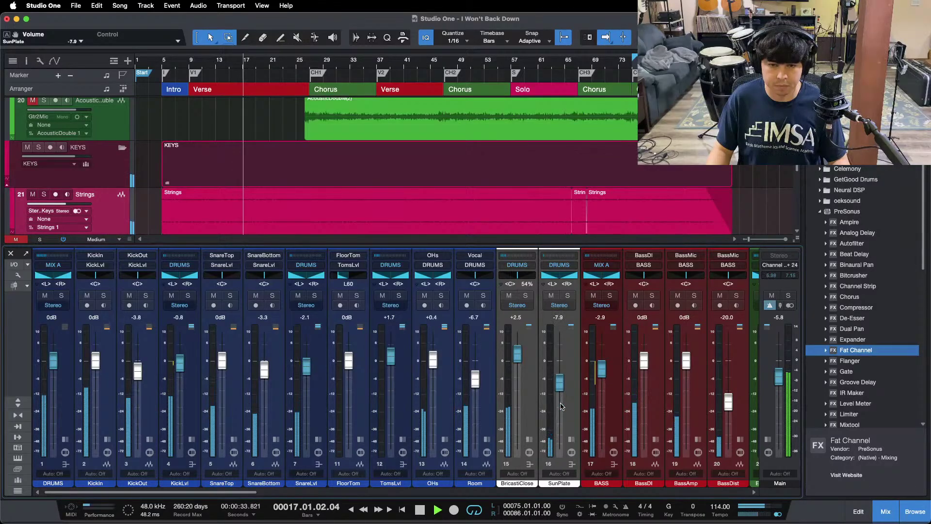
{"action": "scroll", "coordinate": [561, 406], "scroll_direction": "up", "scroll_amount": 1}
{"action": "key", "text": "shift+b"}
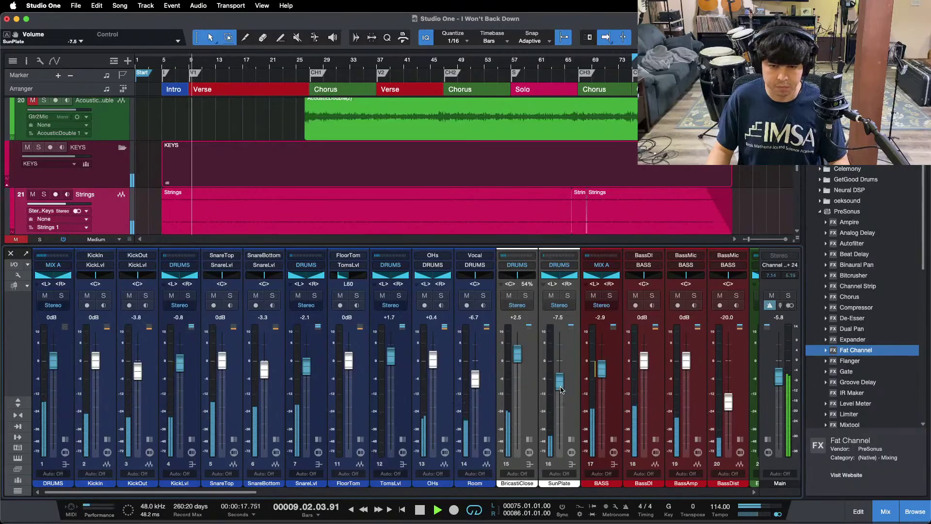
{"action": "left_click_drag", "start_coordinate": [561, 390], "coordinate": [561, 386]}
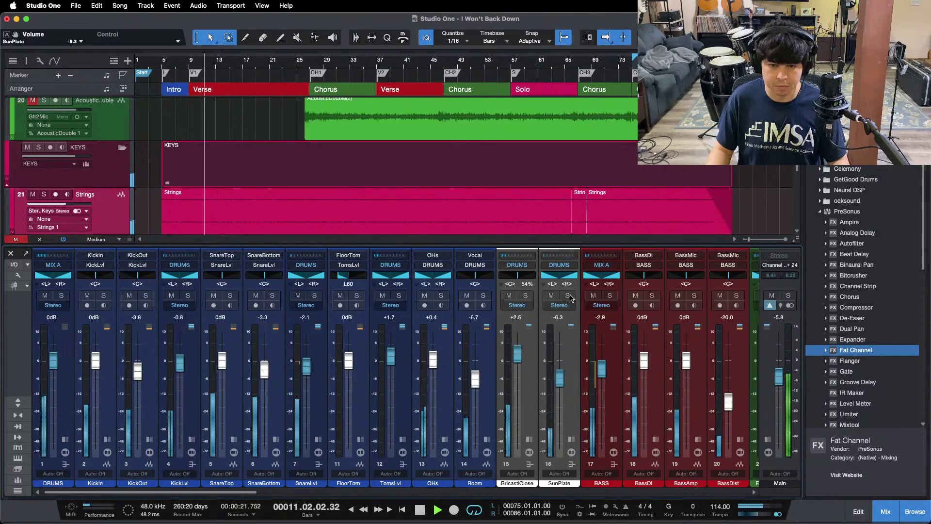
Compare the first Verse with SunPlate muted and unmuted, and raise its fader to -4.6 dB
{"action": "left_click", "coordinate": [552, 296]}
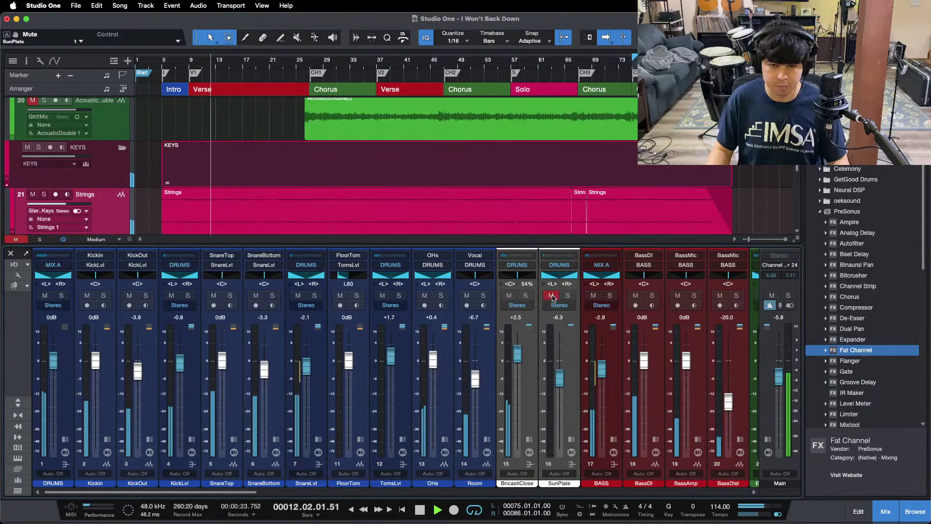
{"action": "key", "text": "space"}
{"action": "key", "text": "space"}
{"action": "scroll", "coordinate": [559, 356], "scroll_direction": "up", "scroll_amount": 2}
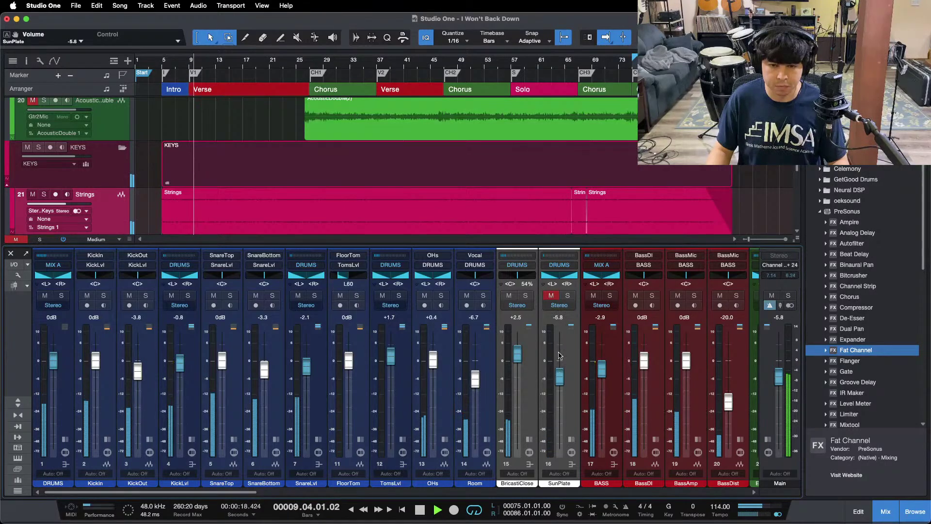
{"action": "key", "text": "m"}
{"action": "scroll", "coordinate": [560, 354], "scroll_direction": "up", "scroll_amount": 2}
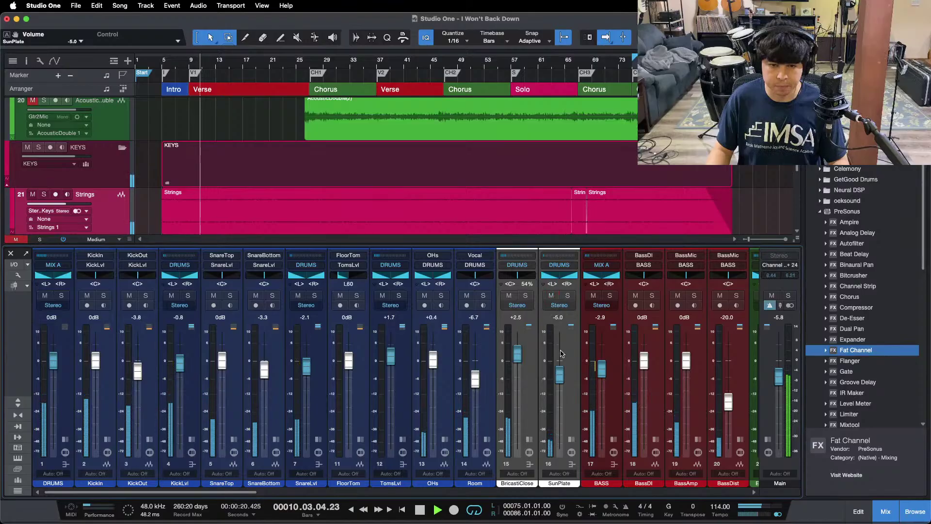
{"action": "scroll", "coordinate": [559, 357], "scroll_direction": "up", "scroll_amount": 1}
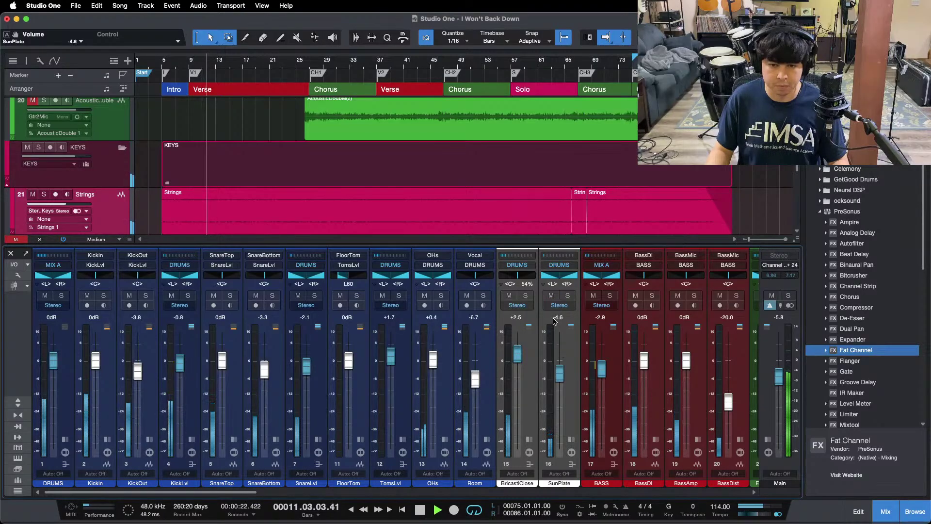
Mute SunPlate, replay the first Verse, unmute it and raise its fader to -4.2 dB
{"action": "left_click", "coordinate": [551, 296]}
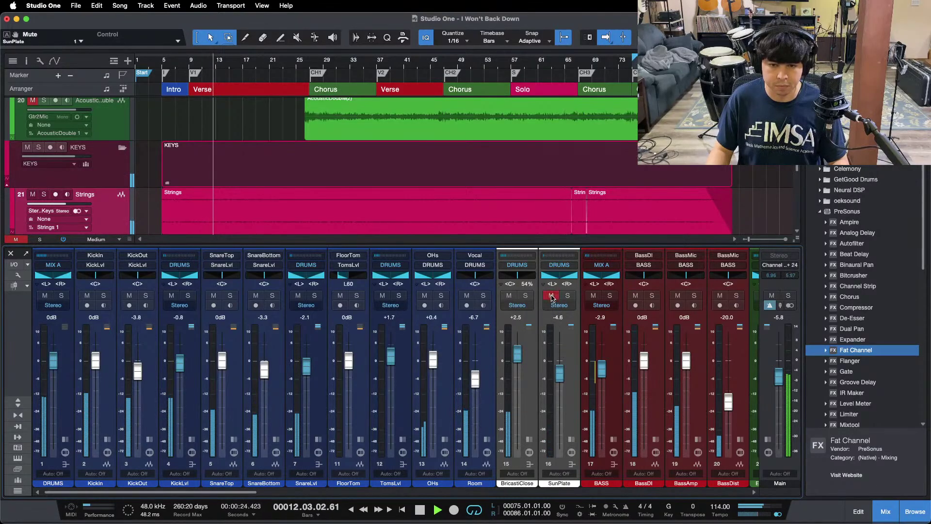
{"action": "key", "text": "shift+b"}
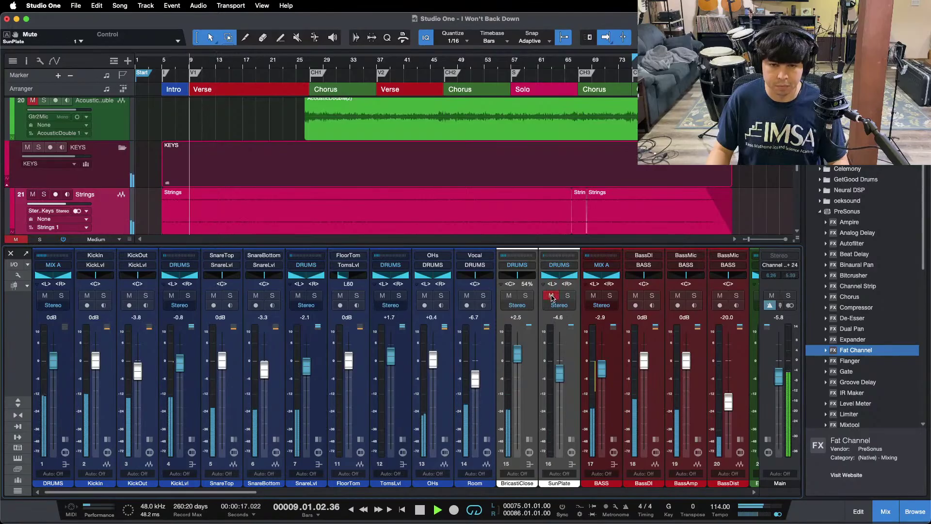
{"action": "left_click", "coordinate": [552, 295]}
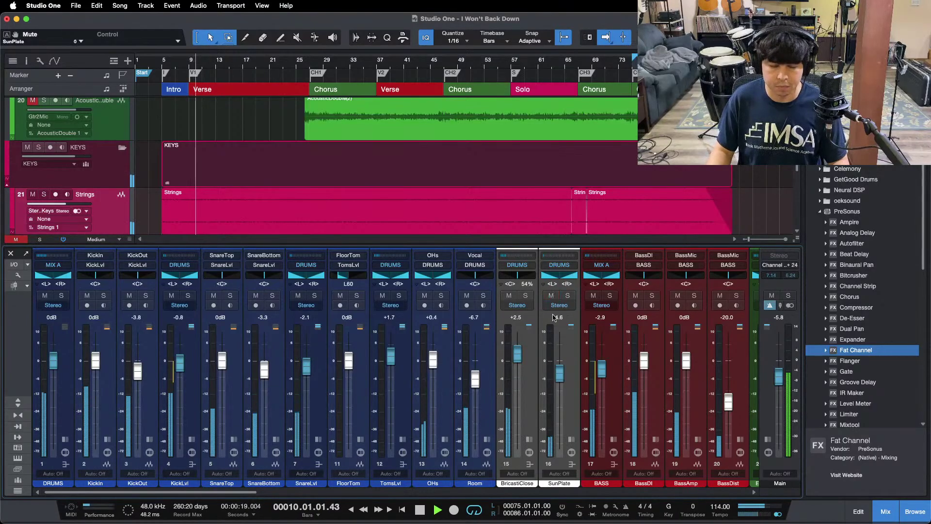
{"action": "scroll", "coordinate": [554, 318], "scroll_direction": "up", "scroll_amount": 2}
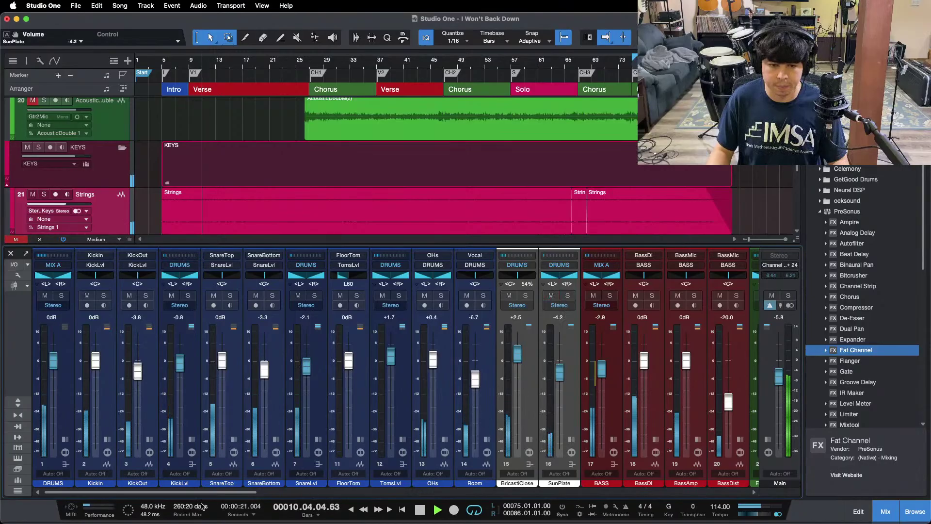
Solo SunPlate and review its Open AIR reverb settings, closing the plug-in and unsoloing when done
{"action": "key", "text": "s"}
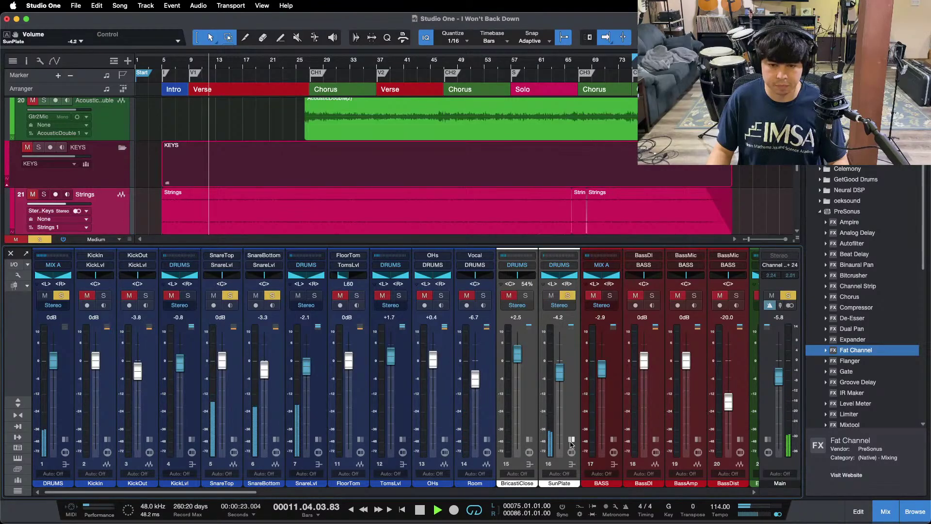
{"action": "left_click", "coordinate": [571, 440]}
{"action": "left_click", "coordinate": [601, 274]}
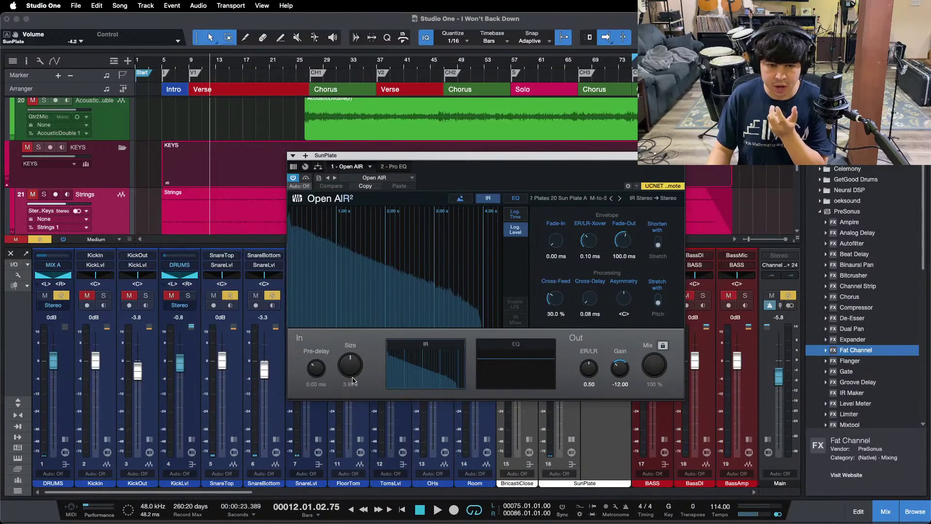
{"action": "left_click", "coordinate": [679, 155]}
{"action": "key", "text": "s"}
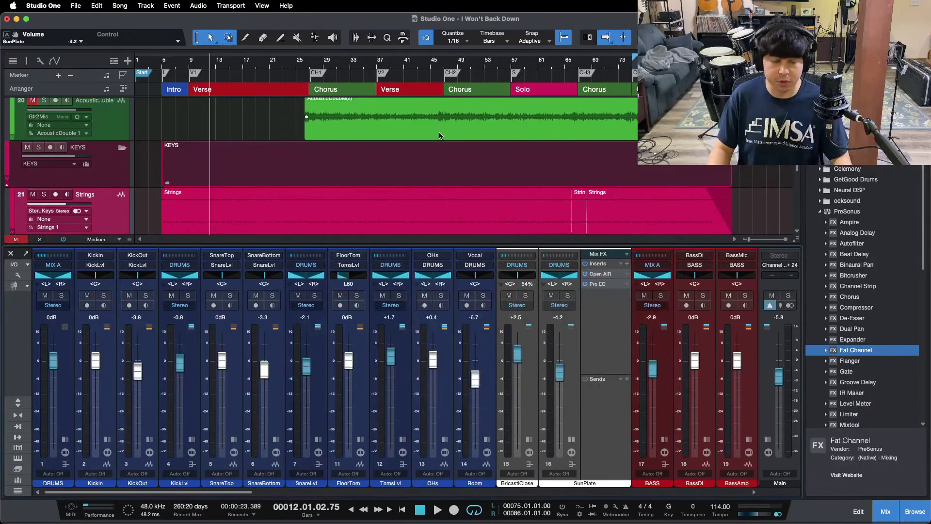
Check SnareLvl's inserts and restart playback from the start of the first Verse at bar 9
{"action": "key", "text": "b"}
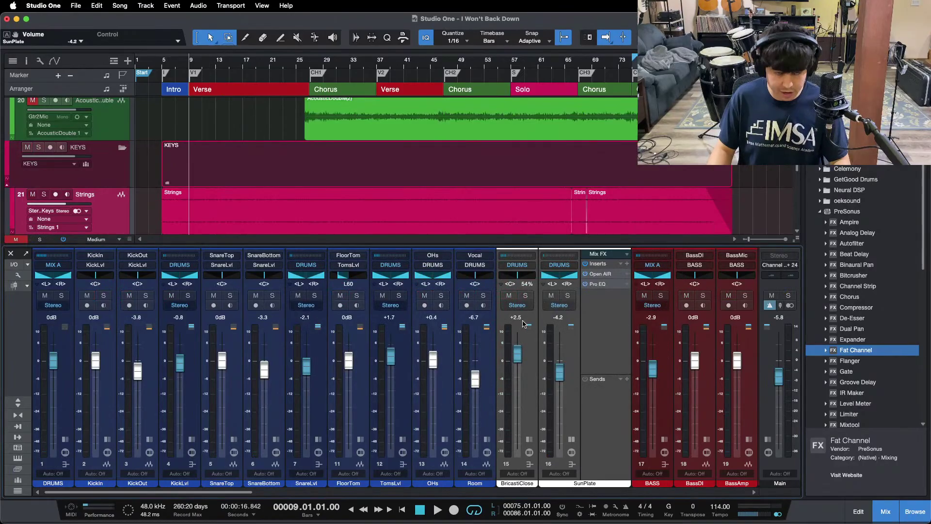
{"action": "left_click", "coordinate": [319, 440]}
{"action": "left_click", "coordinate": [318, 439]}
{"action": "key", "text": "KP_1"}
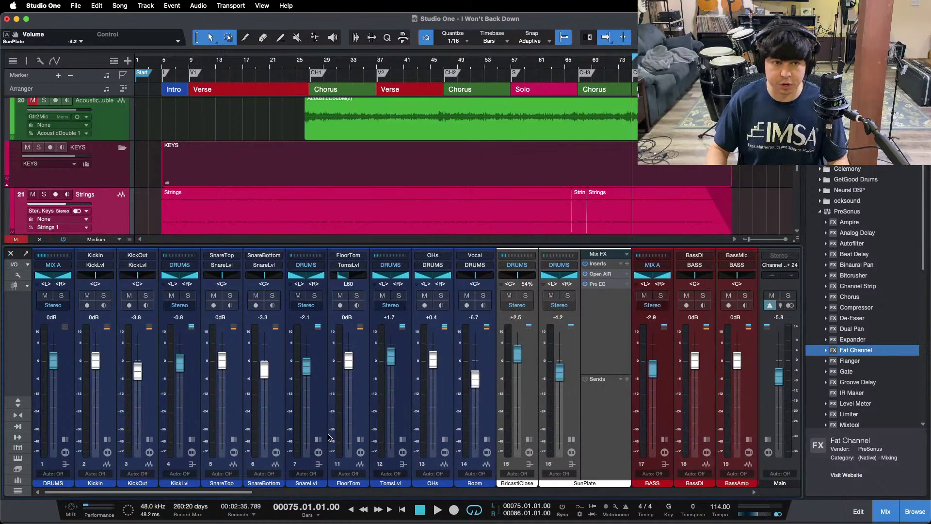
{"action": "left_click", "coordinate": [190, 62]}
{"action": "key", "text": "space"}
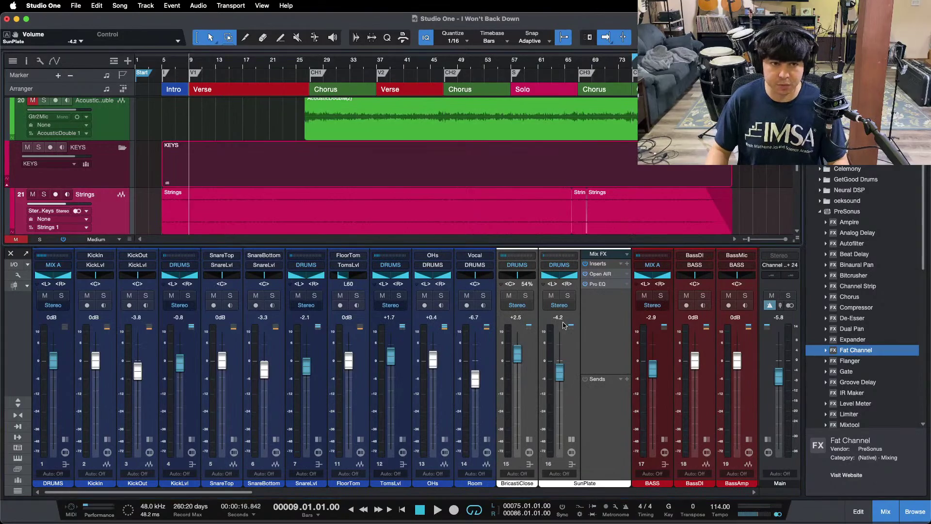
Hide SunPlate's inserts and raise its fader to -3.8 dB, comparing it muted and unmuted
{"action": "left_click", "coordinate": [572, 438]}
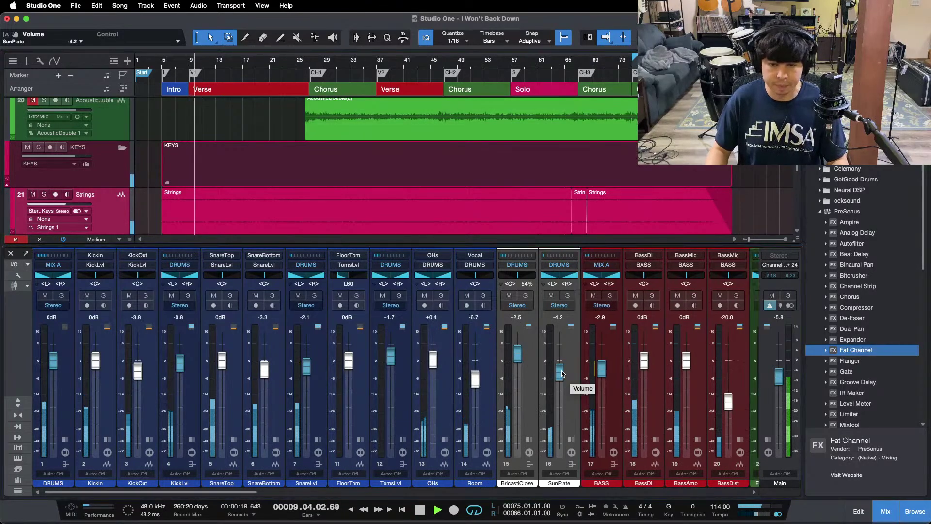
{"action": "left_click", "coordinate": [552, 295]}
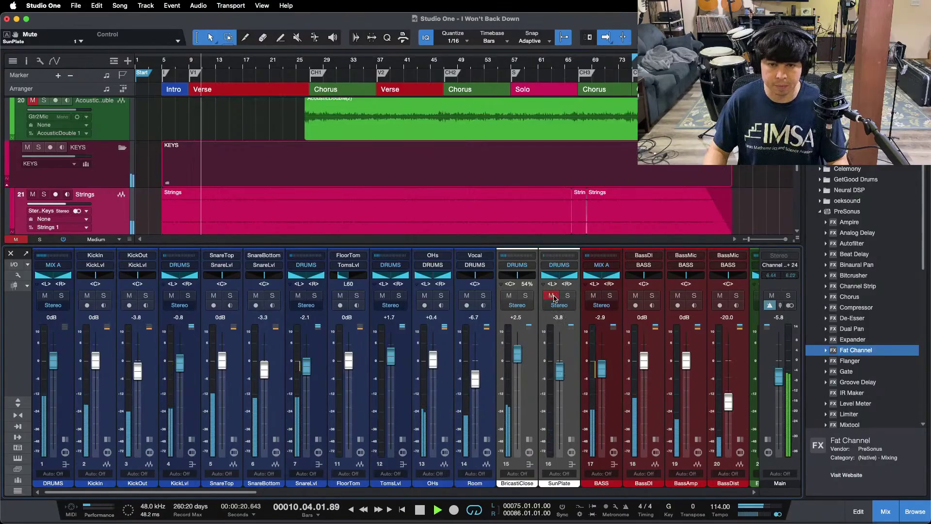
{"action": "left_click", "coordinate": [552, 295]}
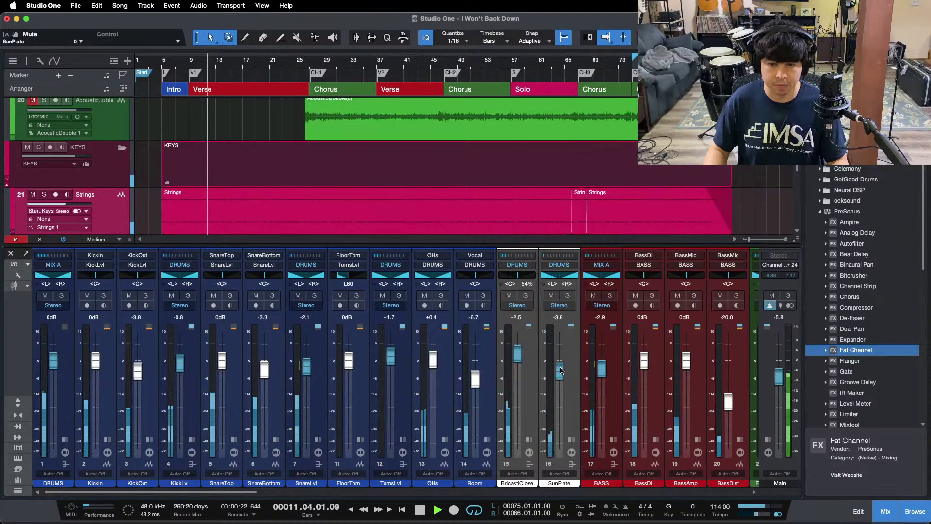
Unmute the ACOUSTICS group with its guitar tracks and play the last Chorus from bar 75
{"action": "left_click_drag", "start_coordinate": [206, 493], "coordinate": [417, 495]}
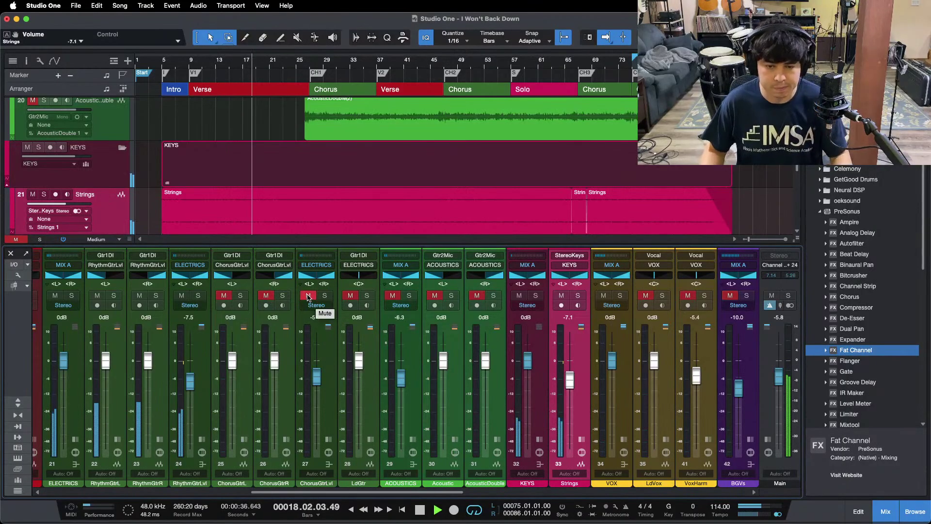
{"action": "key", "text": "F3"}
{"action": "scroll", "coordinate": [432, 313], "scroll_direction": "up", "scroll_amount": 5}
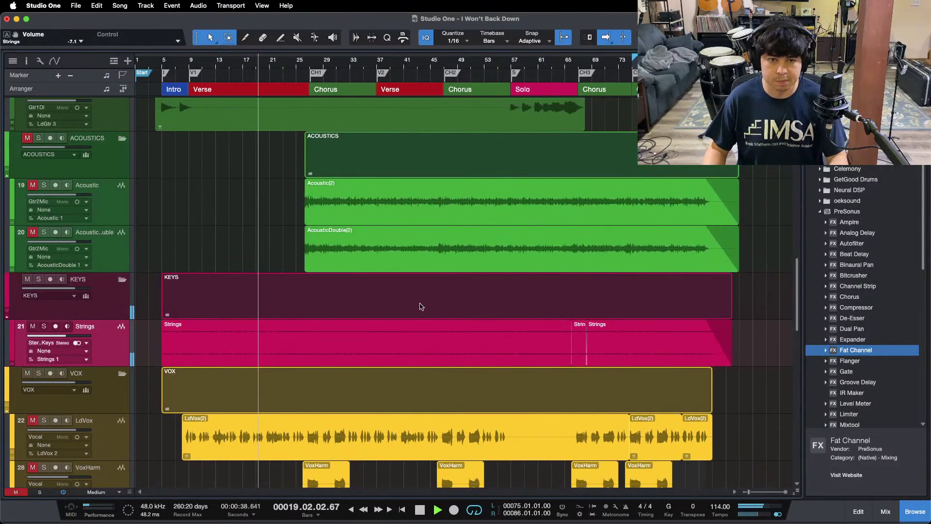
{"action": "key", "text": "F3"}
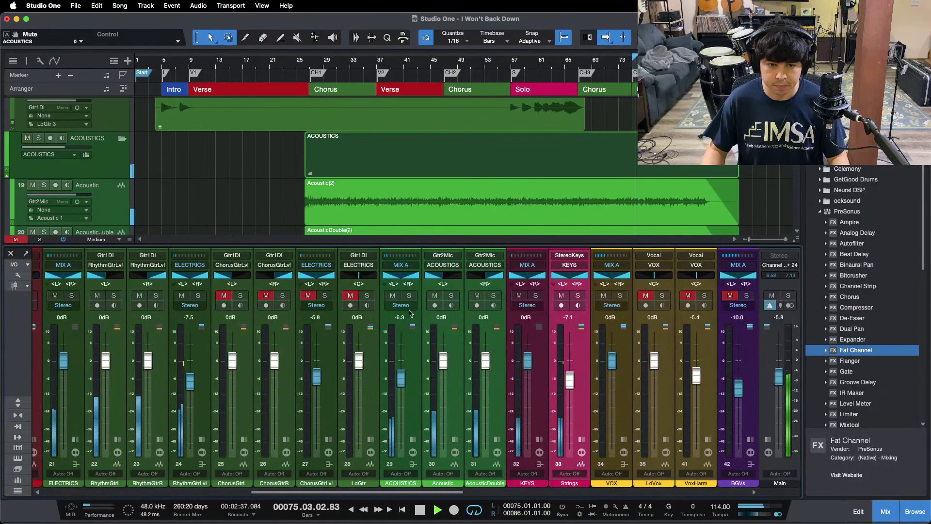
Show the ACOUSTICS group's inserts, solo the group and play the last Chorus to hear the acoustic guitars alone
{"action": "left_click", "coordinate": [413, 439]}
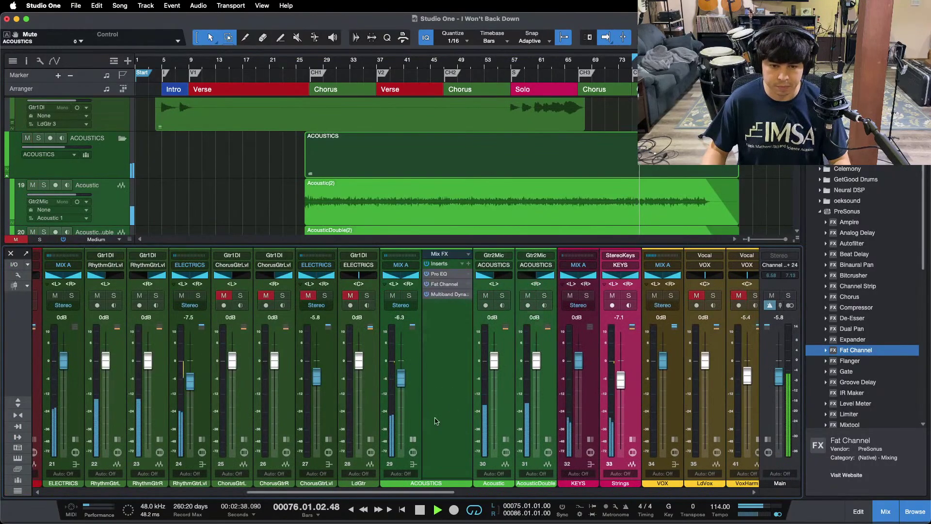
{"action": "left_click", "coordinate": [409, 295]}
{"action": "key", "text": "space"}
{"action": "left_click", "coordinate": [507, 510]}
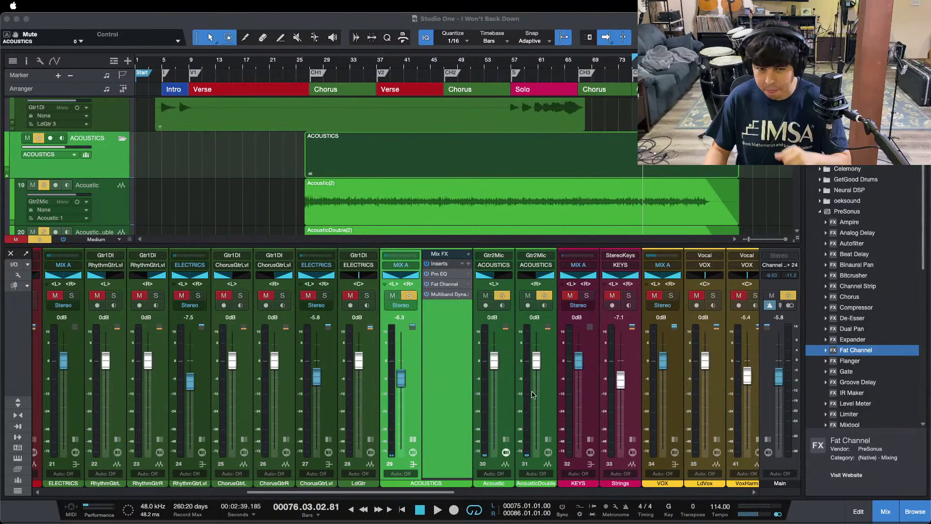
{"action": "left_click", "coordinate": [420, 416]}
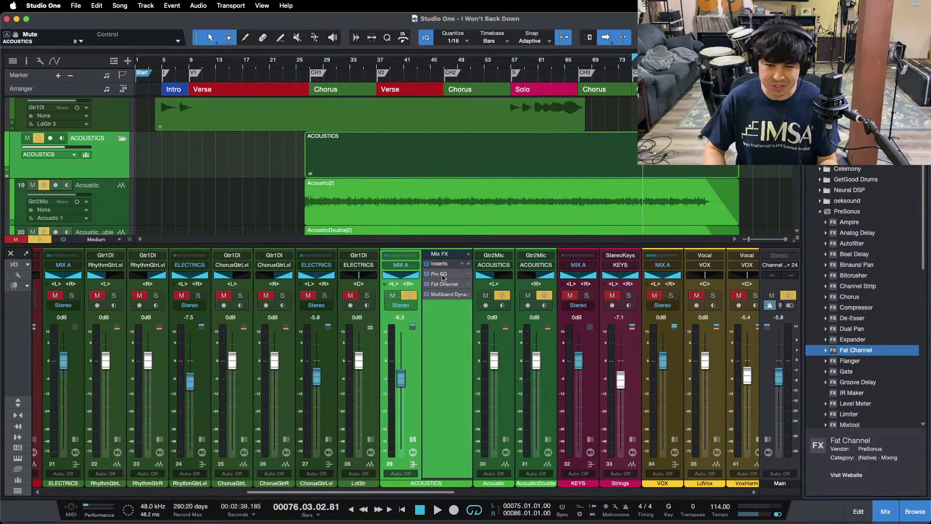
{"action": "key", "text": "space"}
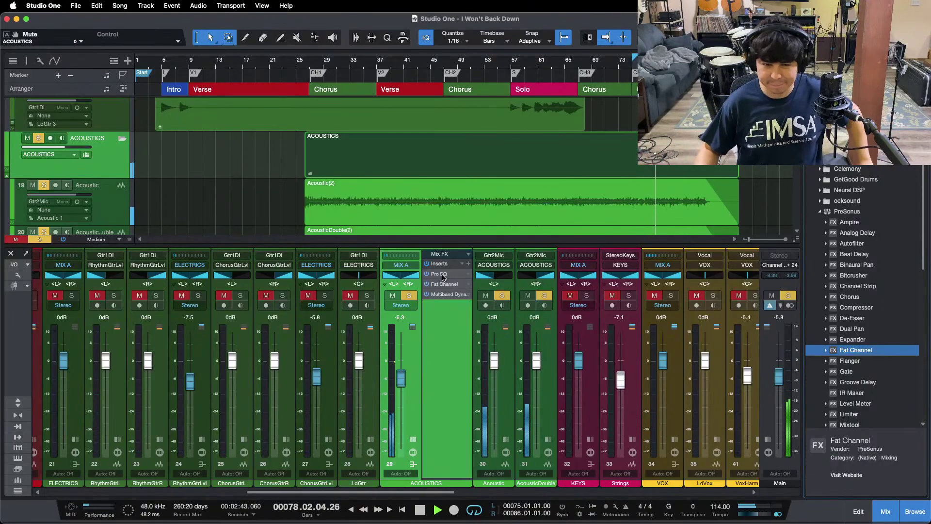
Review the Pro EQ curve on ACOUSTICS during playback and while stopped, examining the low cut, narrow cuts and high boosts
{"action": "left_click", "coordinate": [439, 274]}
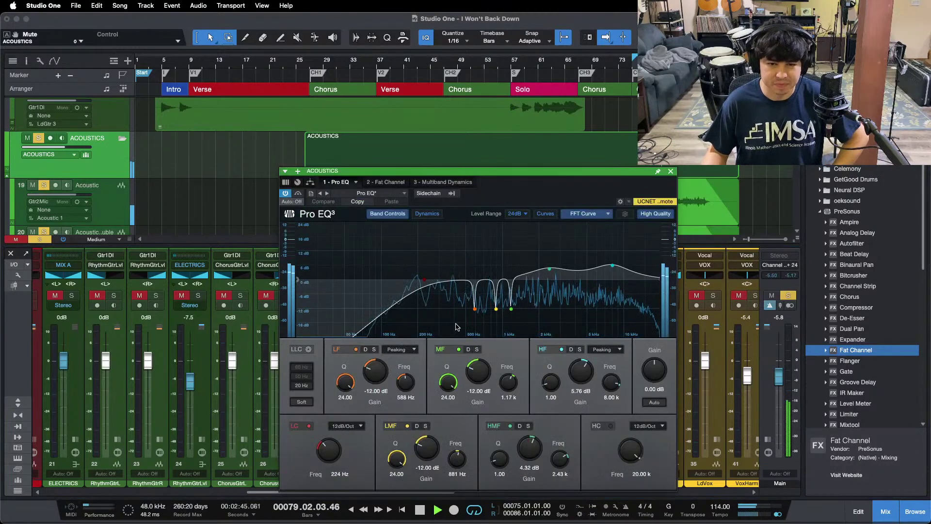
{"action": "key", "text": "space"}
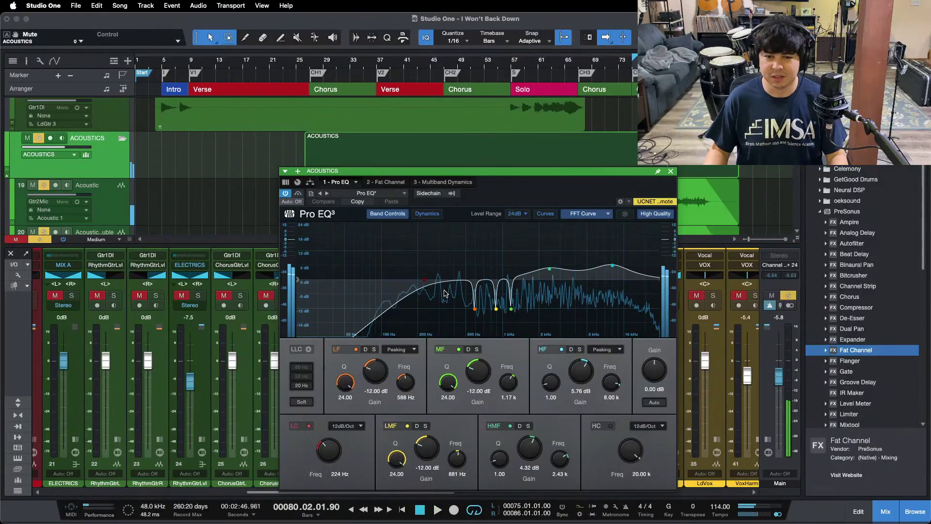
{"action": "left_click", "coordinate": [355, 181]}
{"action": "left_click", "coordinate": [388, 186]}
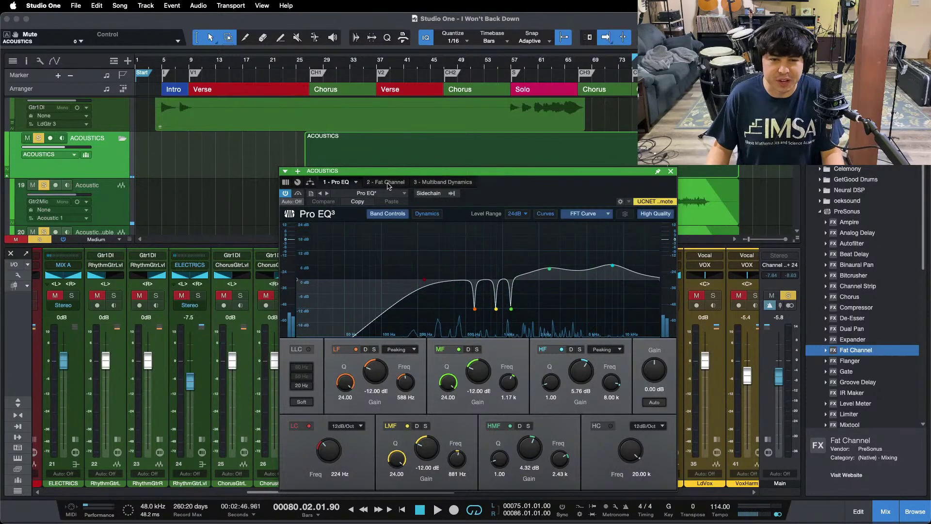
{"action": "left_click", "coordinate": [388, 182]}
{"action": "left_click", "coordinate": [326, 183]}
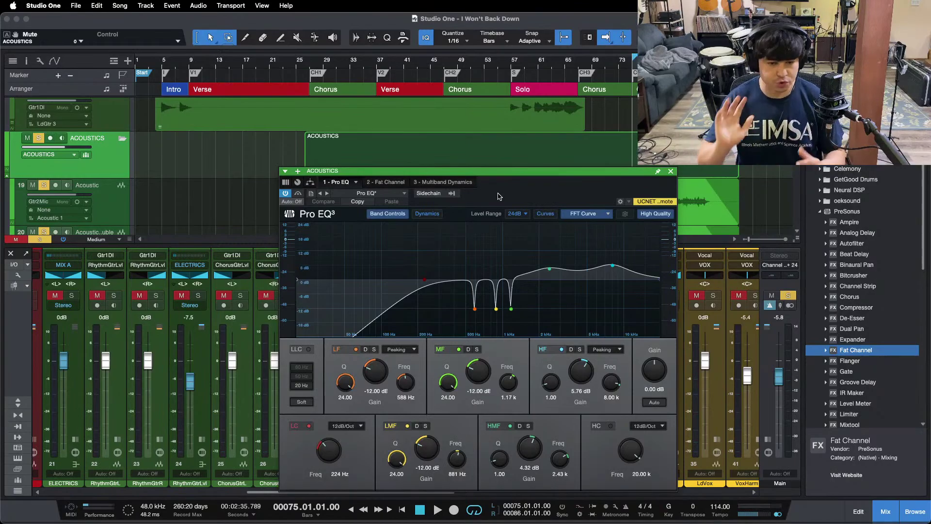
{"action": "left_click", "coordinate": [474, 309]}
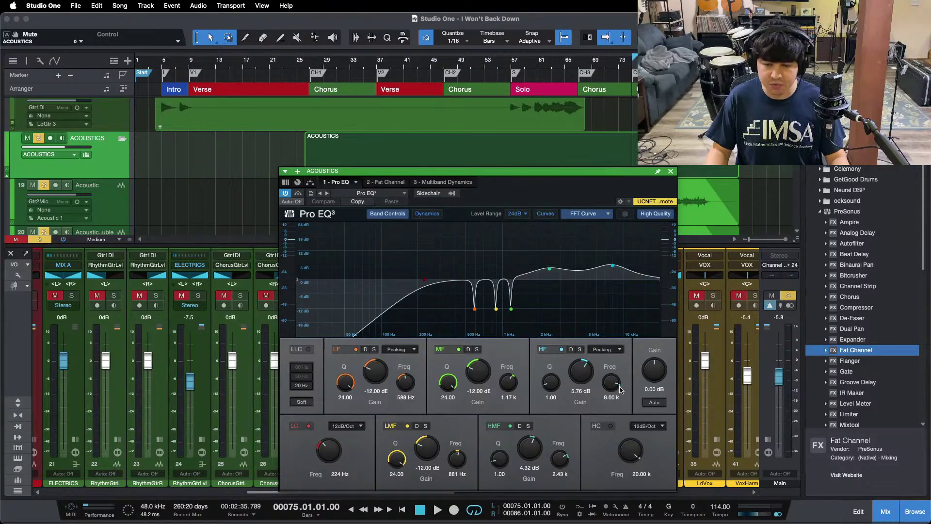
Inspect the compressor settings in the ACOUSTICS Fat Channel while playing the last Chorus
{"action": "left_click", "coordinate": [388, 182]}
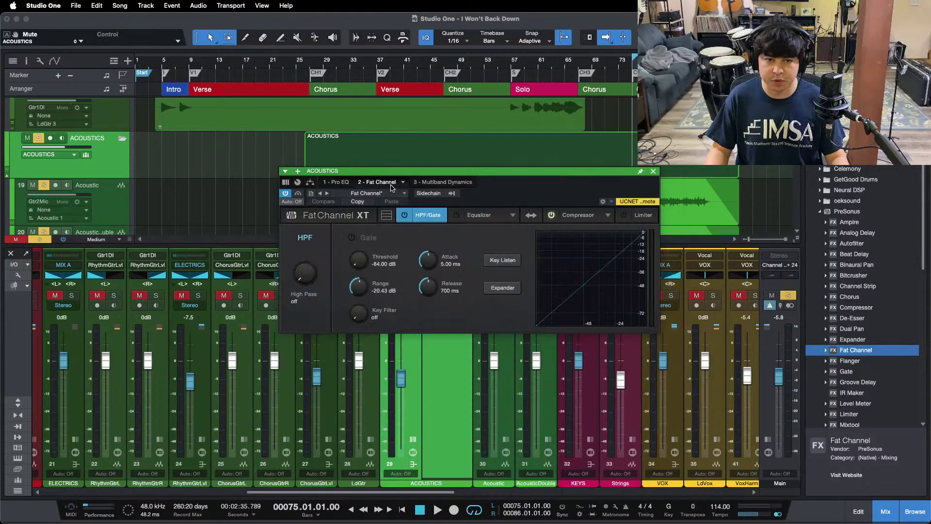
{"action": "left_click", "coordinate": [571, 216]}
{"action": "key", "text": "space"}
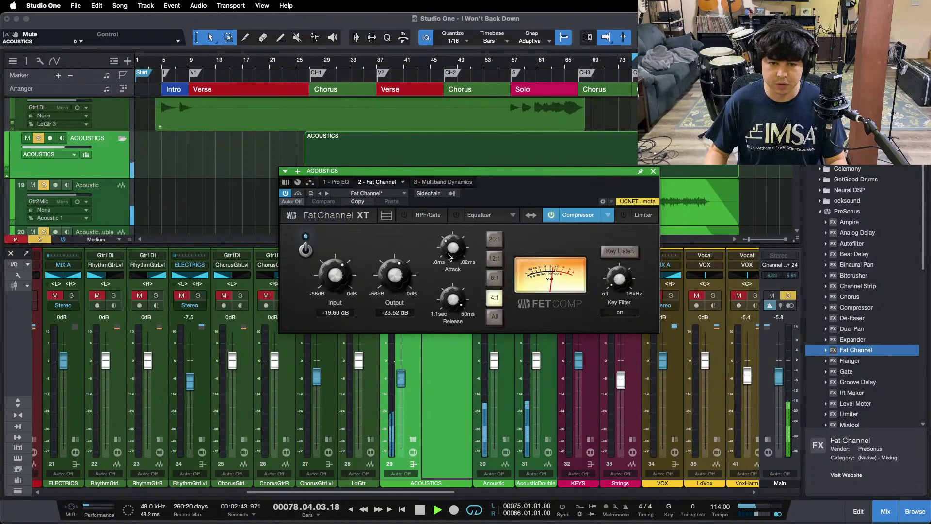
Set the high band's low threshold to -23.84 dB in the ACOUSTICS Multiband Dynamics during playback, and close the plug-in
{"action": "left_click", "coordinate": [442, 181]}
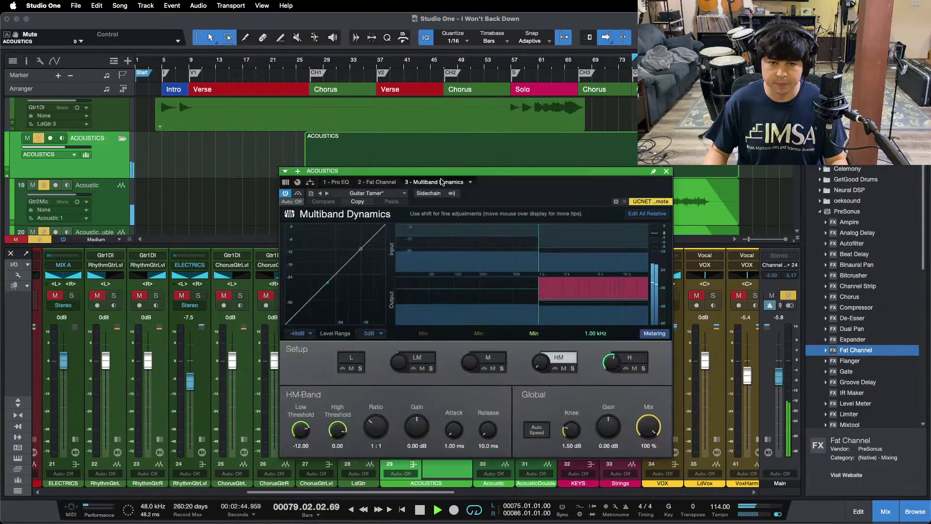
{"action": "left_click", "coordinate": [630, 357]}
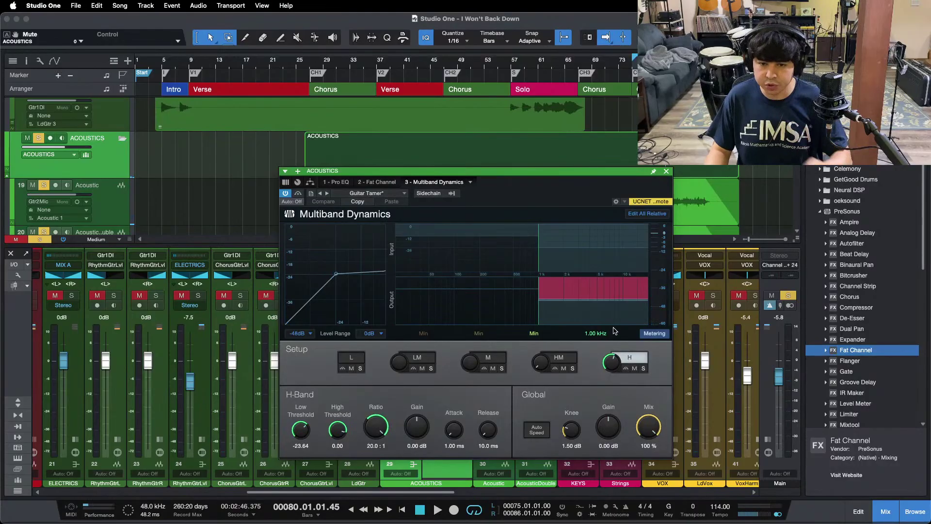
{"action": "key", "text": "space"}
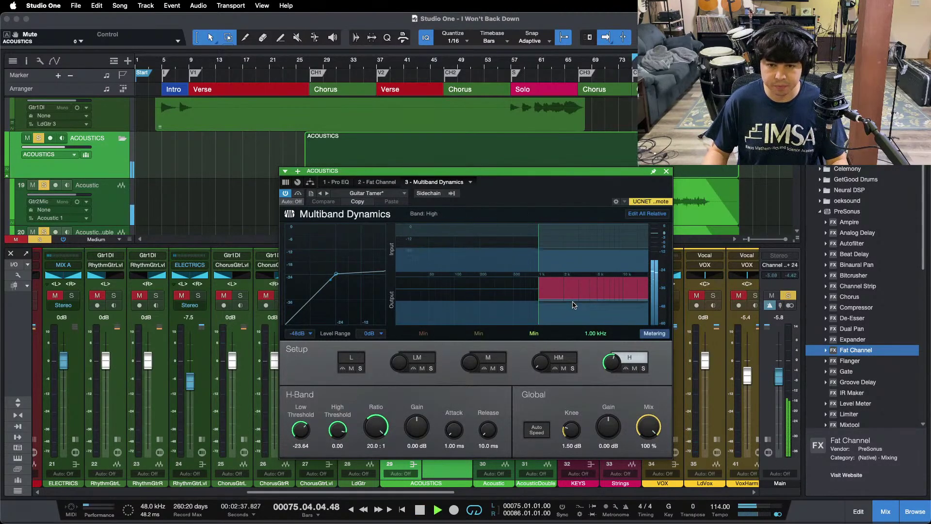
{"action": "left_click_drag", "start_coordinate": [301, 428], "coordinate": [301, 429]}
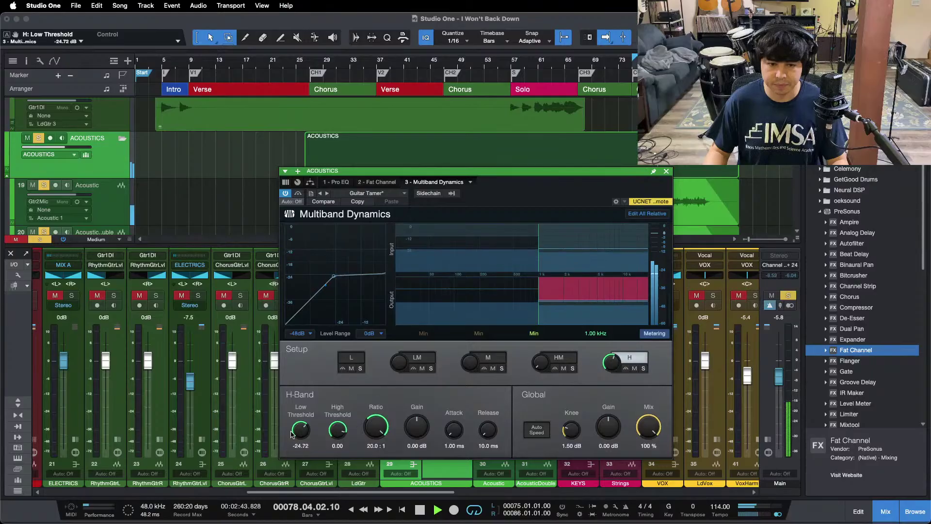
{"action": "left_click_drag", "start_coordinate": [294, 433], "coordinate": [293, 431]}
{"action": "key", "text": "super+w"}
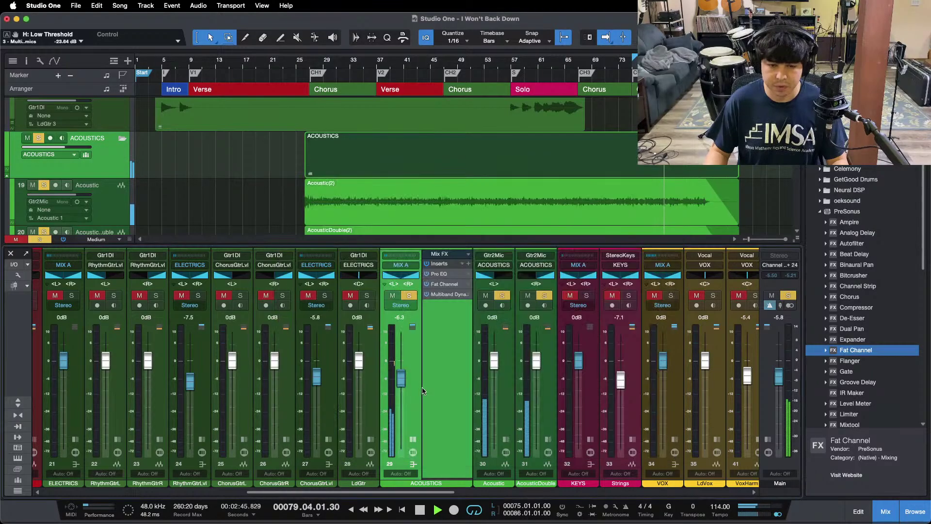
Try the ACOUSTICS fader at -6.7 dB, additionally soloing RhythmGtrLvl and Strings to hear the balance
{"action": "left_click_drag", "start_coordinate": [401, 379], "coordinate": [400, 381]}
{"action": "left_click", "coordinate": [198, 296]}
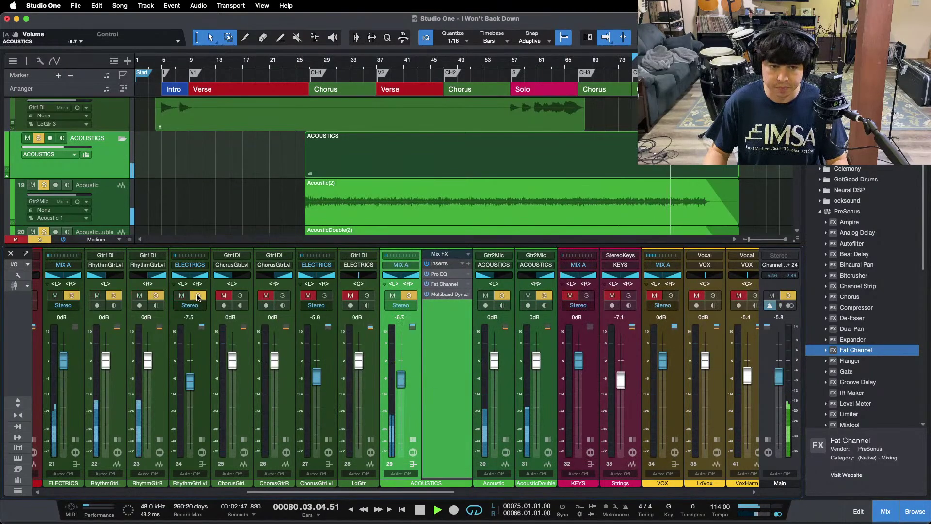
{"action": "left_click", "coordinate": [628, 295]}
Replay the last Chorus, clear all solos, and move playback to just before the first Chorus
{"action": "key", "text": "KP_1"}
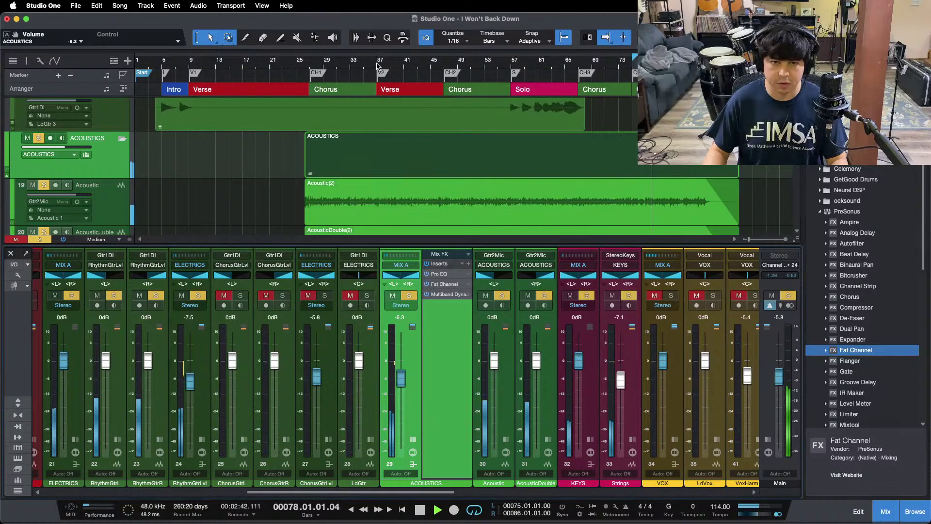
{"action": "key", "text": "shift+s"}
{"action": "left_click", "coordinate": [300, 62]}
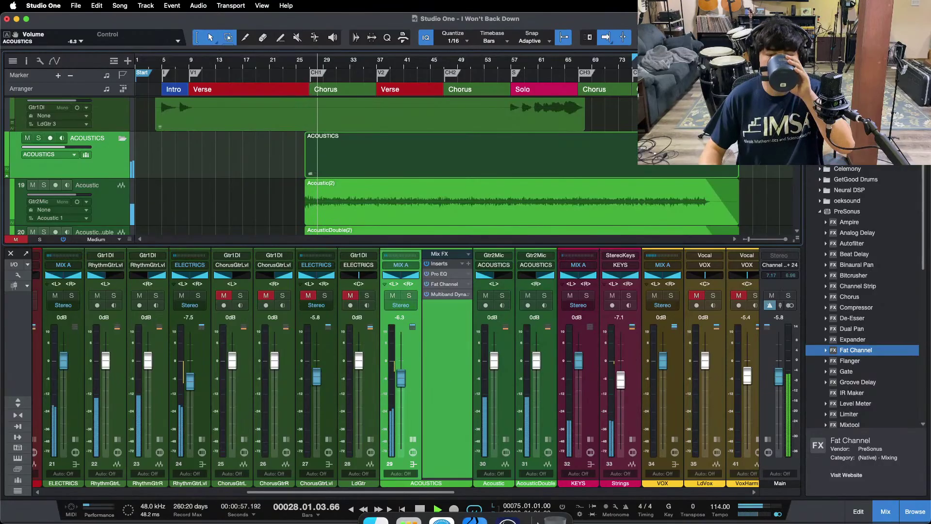
{"action": "left_click", "coordinate": [508, 501]}
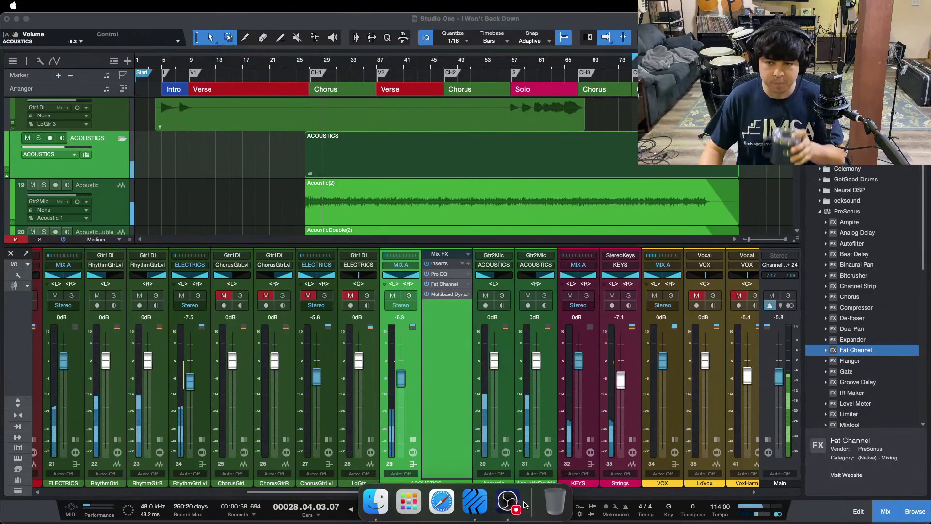
{"action": "left_click", "coordinate": [878, 472]}
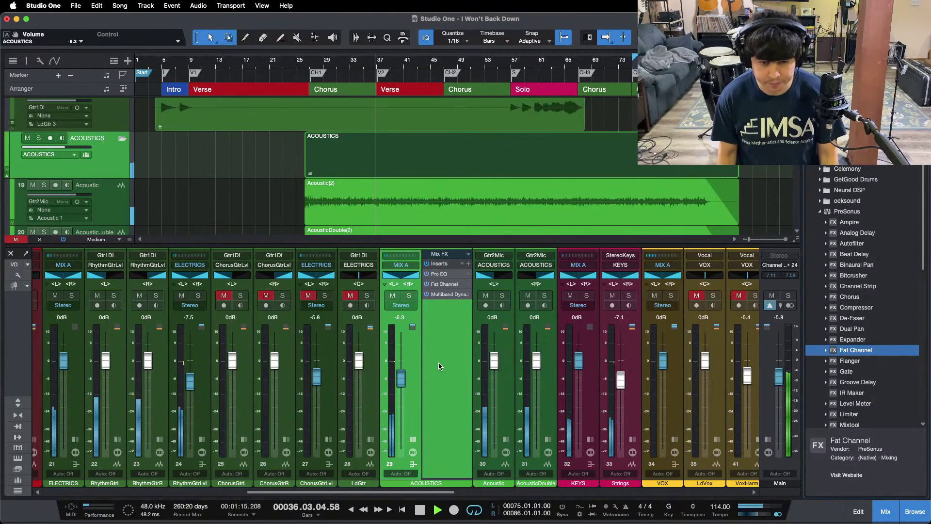
Unmute and solo the ChorusGtrLvl bus, expand its channel to show the inserts, and play it from bar 75
{"action": "left_click", "coordinate": [309, 296]}
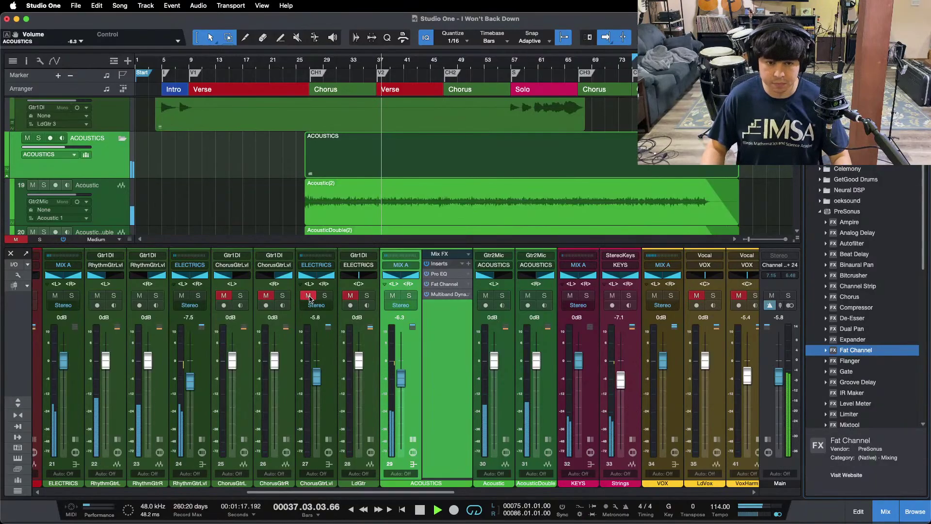
{"action": "left_click", "coordinate": [324, 295]}
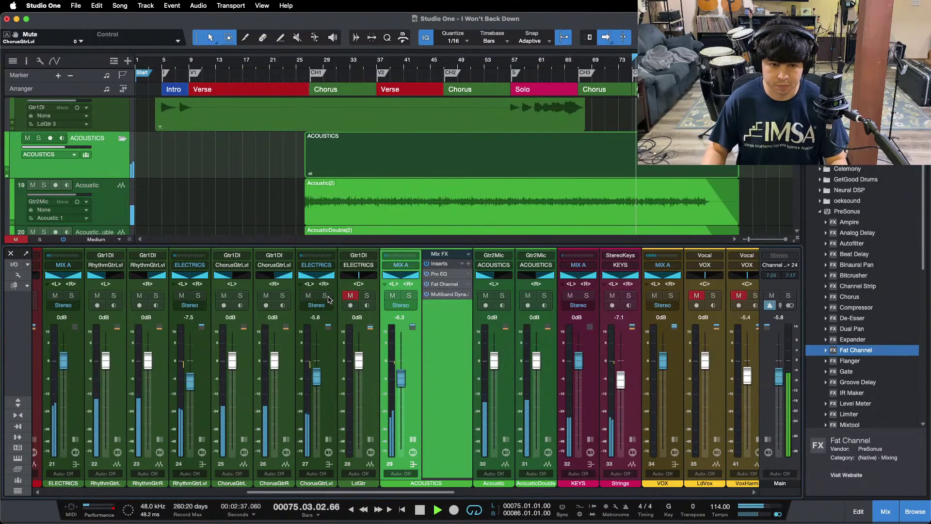
{"action": "left_click", "coordinate": [331, 441]}
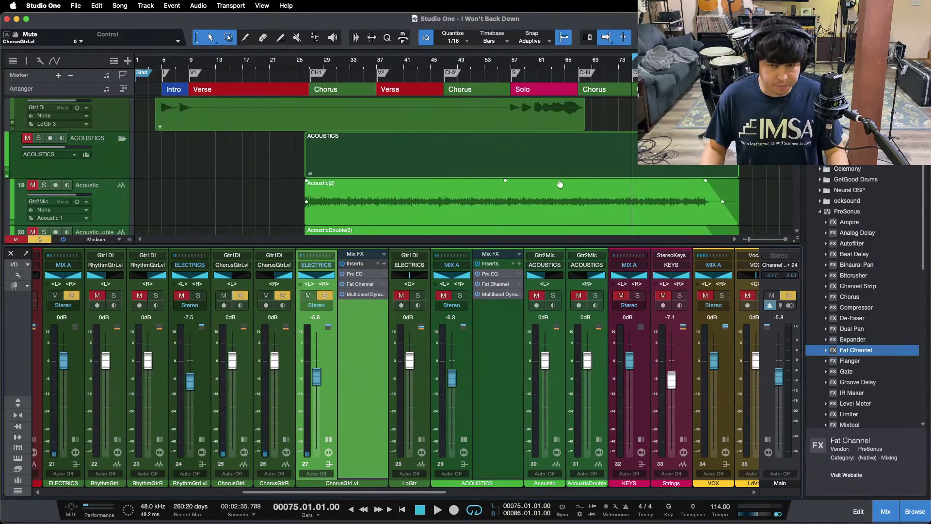
{"action": "scroll", "coordinate": [560, 180], "scroll_direction": "up", "scroll_amount": 4}
{"action": "key", "text": "space"}
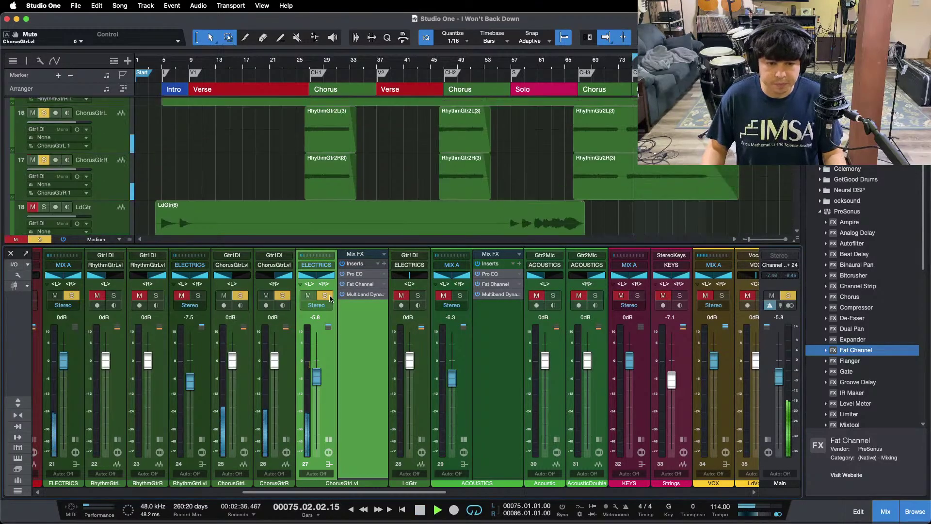
Open the ChorusGtrLvl Pro EQ and compare the sound with the HMF band off, at 0 dB and at 6.24 dB gain
{"action": "left_click", "coordinate": [352, 275]}
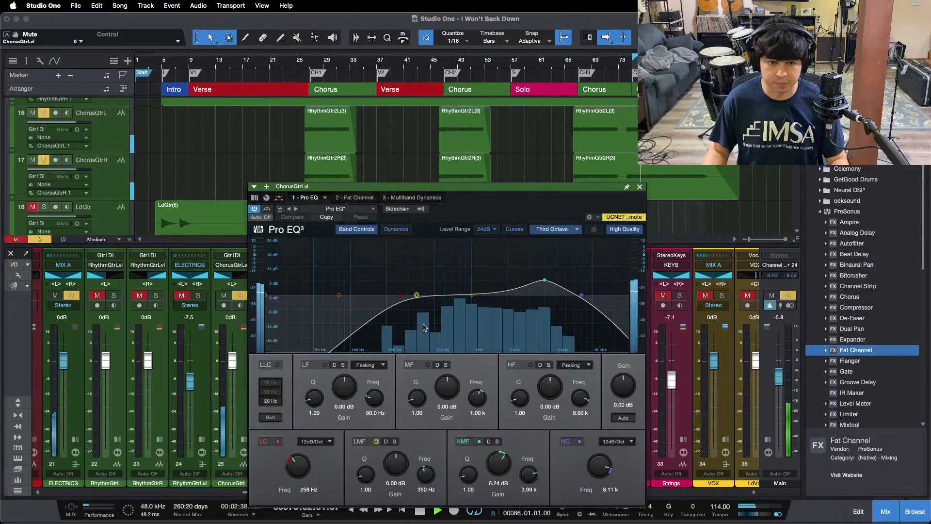
{"action": "left_click", "coordinate": [471, 442]}
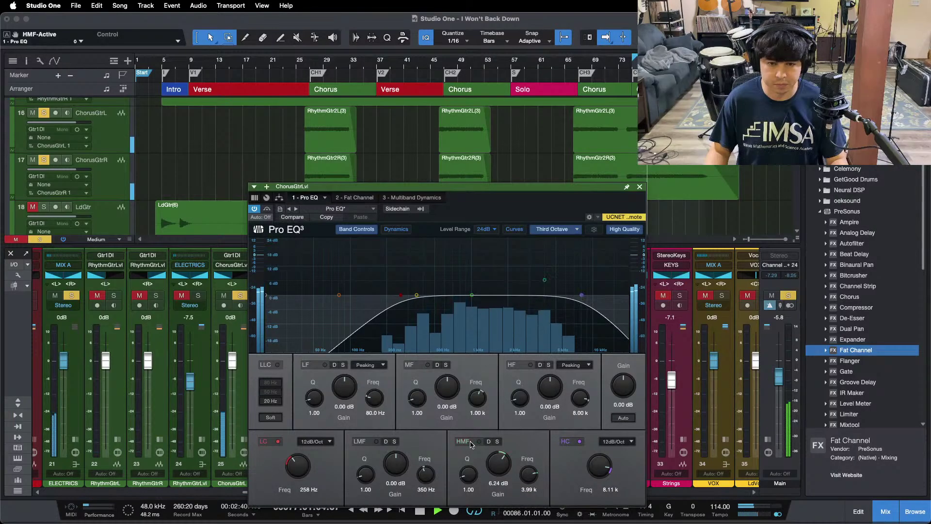
{"action": "left_click", "coordinate": [498, 464], "text": "super"}
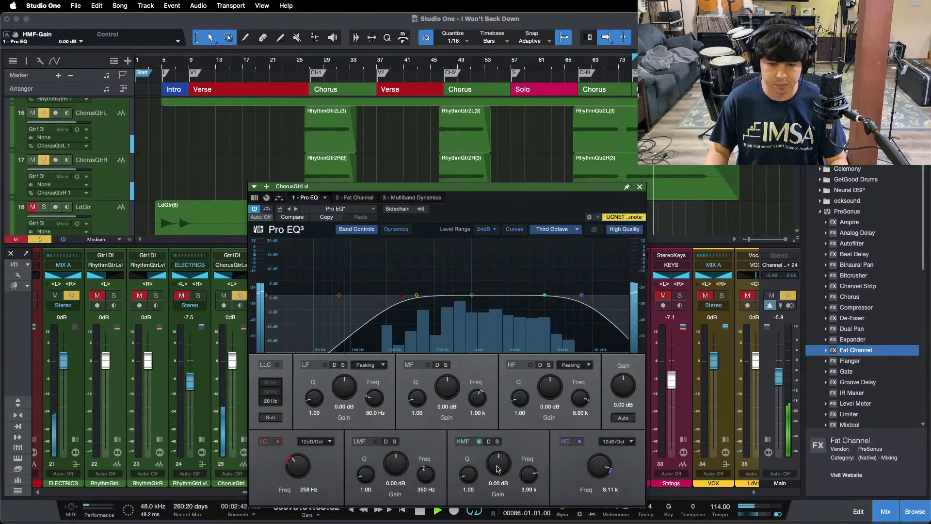
{"action": "scroll", "coordinate": [498, 468], "scroll_direction": "up", "scroll_amount": 3}
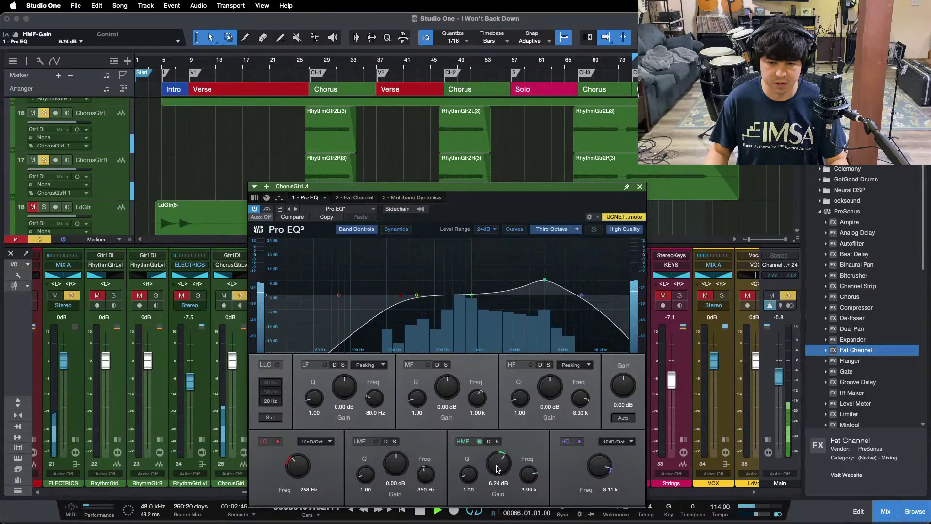
Review the chorus guitars' Fat Channel compressor and the Multiband Dynamics H band, return to the Pro EQ, stop playback and close the plug-in window
{"action": "left_click", "coordinate": [363, 197]}
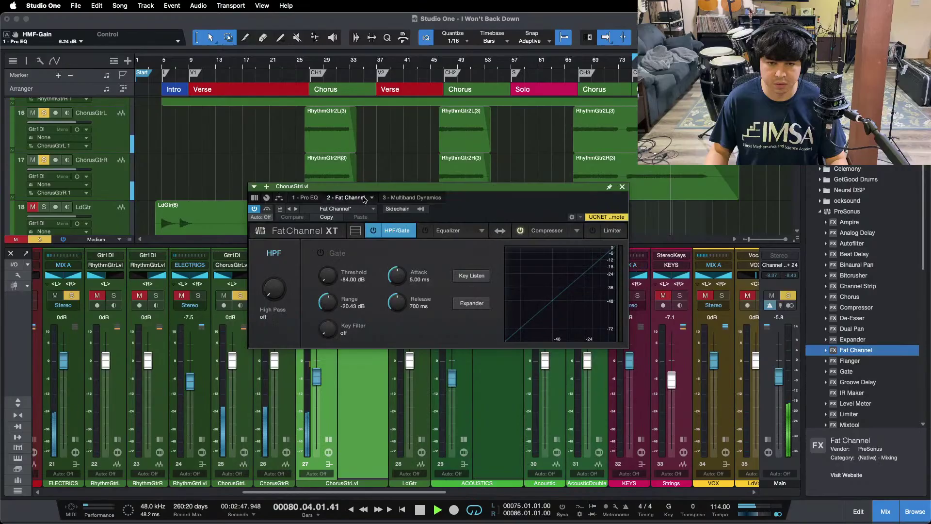
{"action": "left_click", "coordinate": [559, 230]}
{"action": "left_click", "coordinate": [411, 198]}
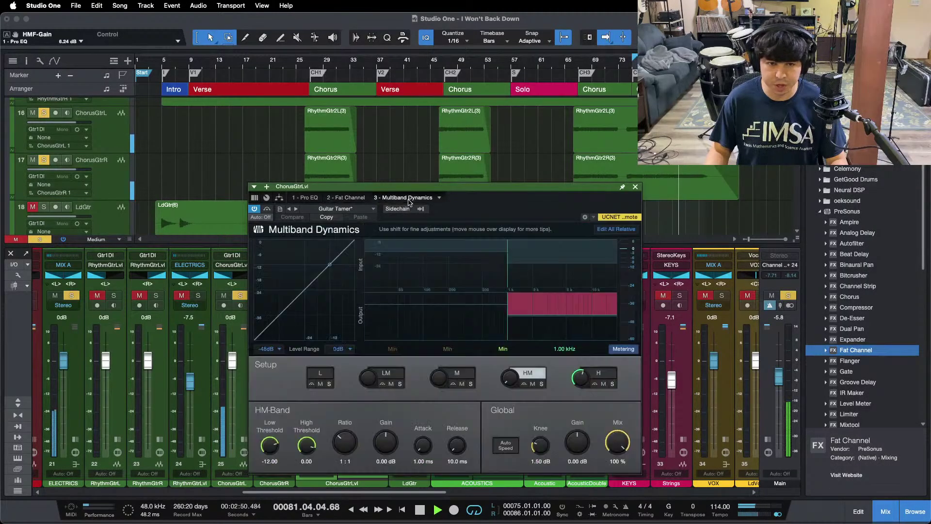
{"action": "left_click", "coordinate": [601, 373]}
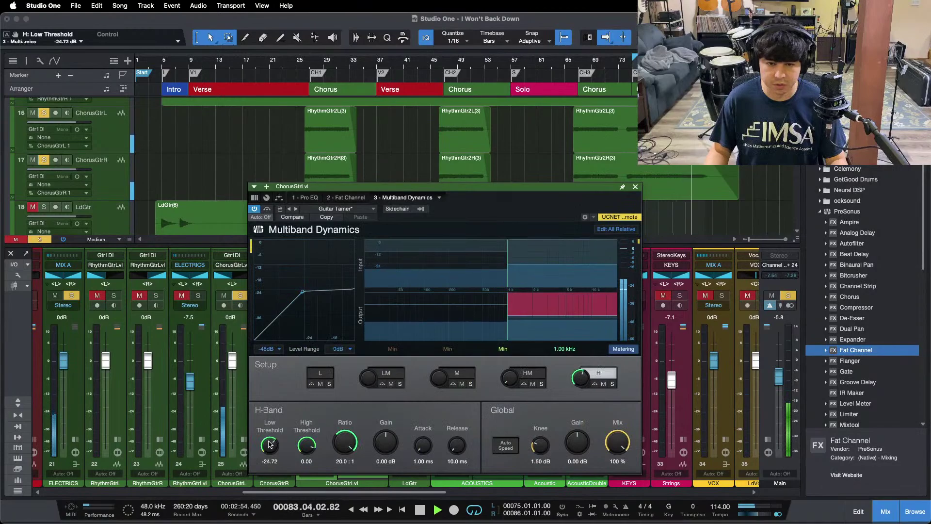
{"action": "left_click", "coordinate": [313, 198]}
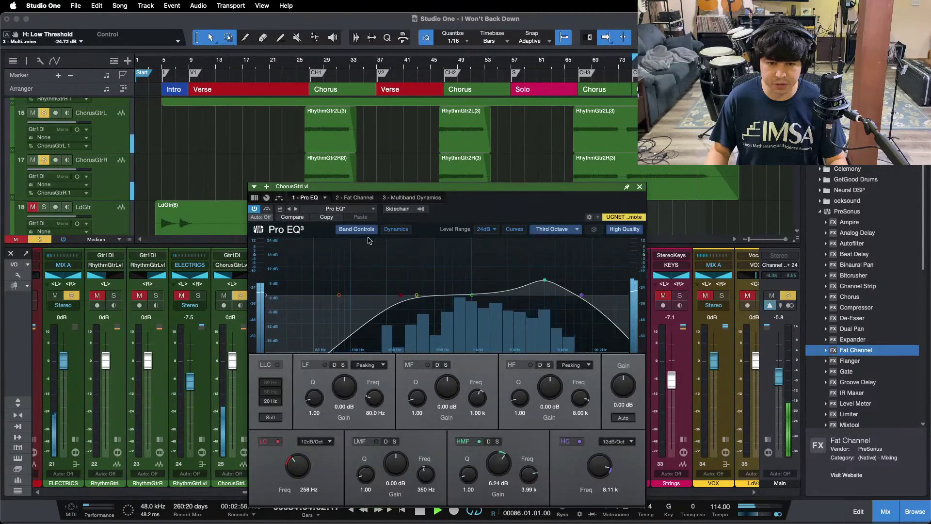
{"action": "key", "text": "space"}
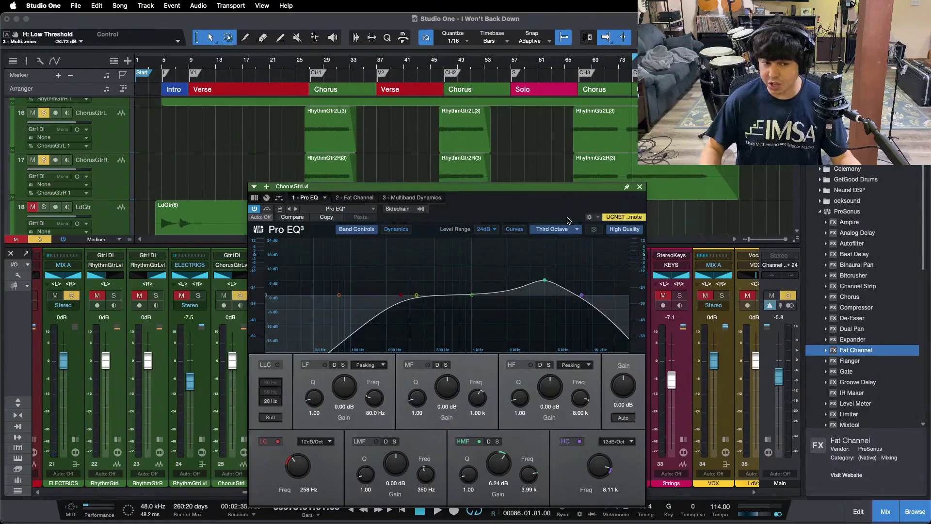
{"action": "left_click", "coordinate": [430, 209]}
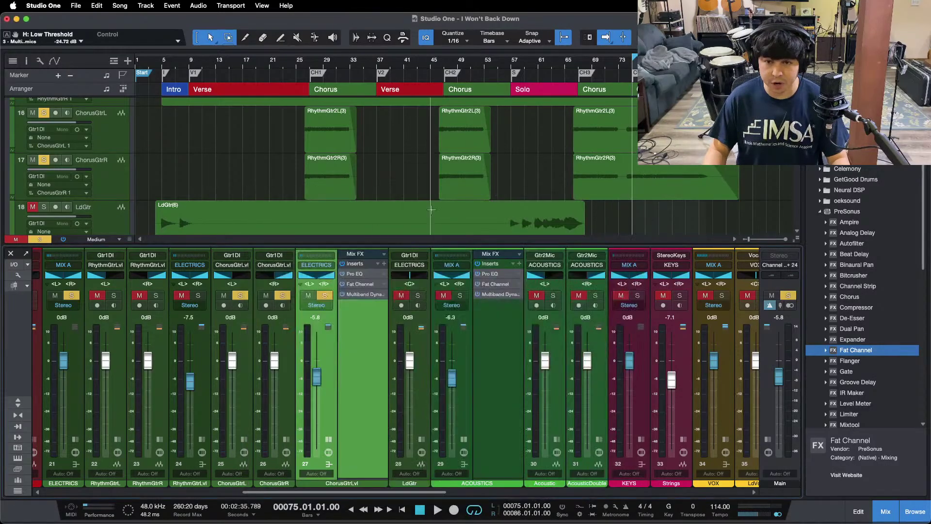
Play the RhythmGtrLvl bus and the Strings channel soloed alongside ChorusGtrLvl, and lower the ChorusGtrLvl fader to -6.3 dB
{"action": "left_click", "coordinate": [199, 297]}
{"action": "left_click", "coordinate": [329, 439]}
{"action": "key", "text": "space"}
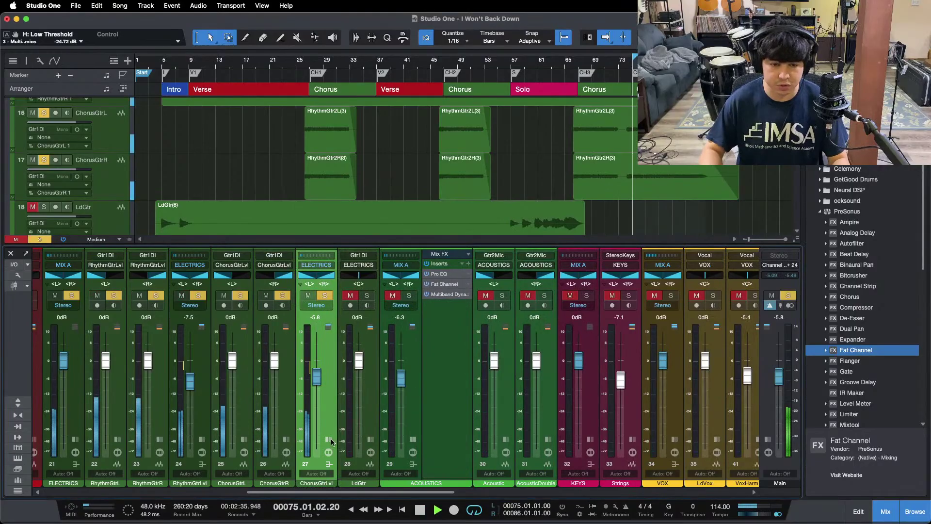
{"action": "left_click_drag", "start_coordinate": [320, 379], "coordinate": [318, 373]}
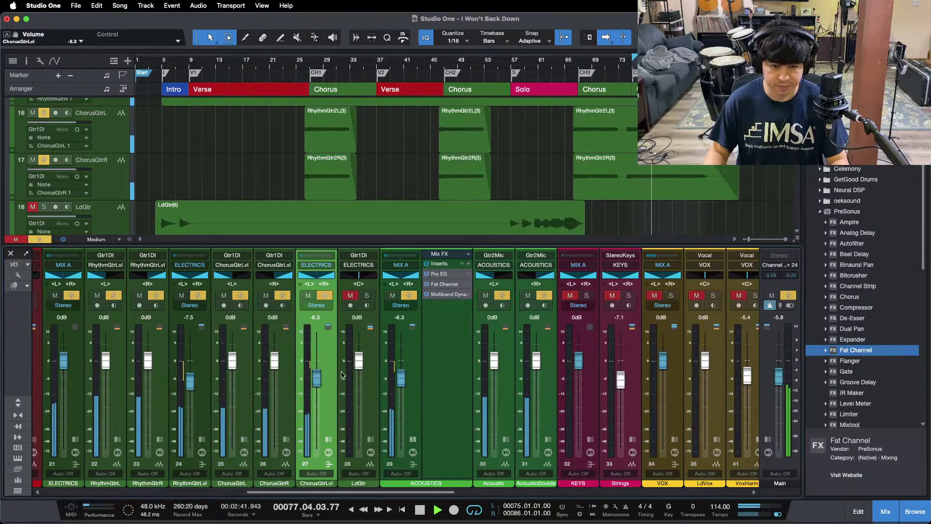
{"action": "left_click", "coordinate": [630, 296]}
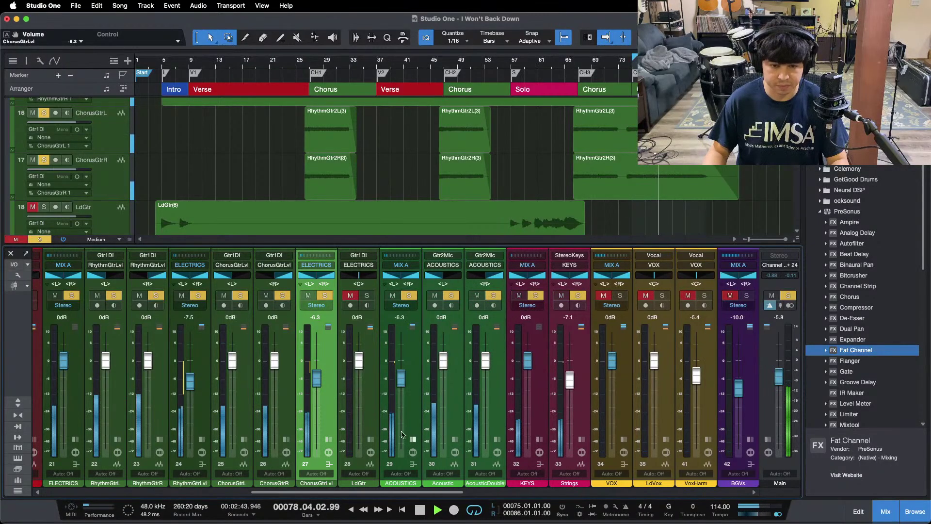
Clear all solos, set the ChorusGtrLvl fader to -5.8 dB, and compare the second chorus with that bus muted and unmuted
{"action": "left_click", "coordinate": [293, 72]}
{"action": "key", "text": "shift+s"}
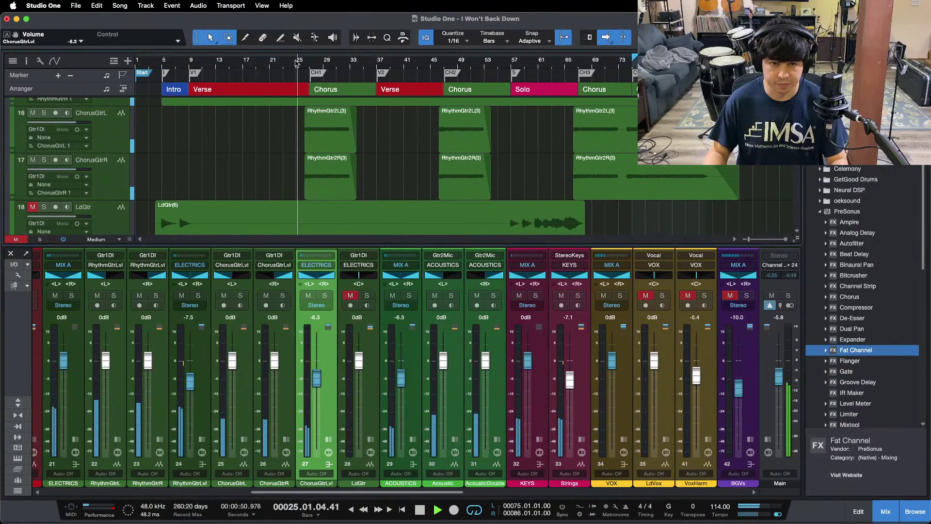
{"action": "left_click", "coordinate": [424, 66]}
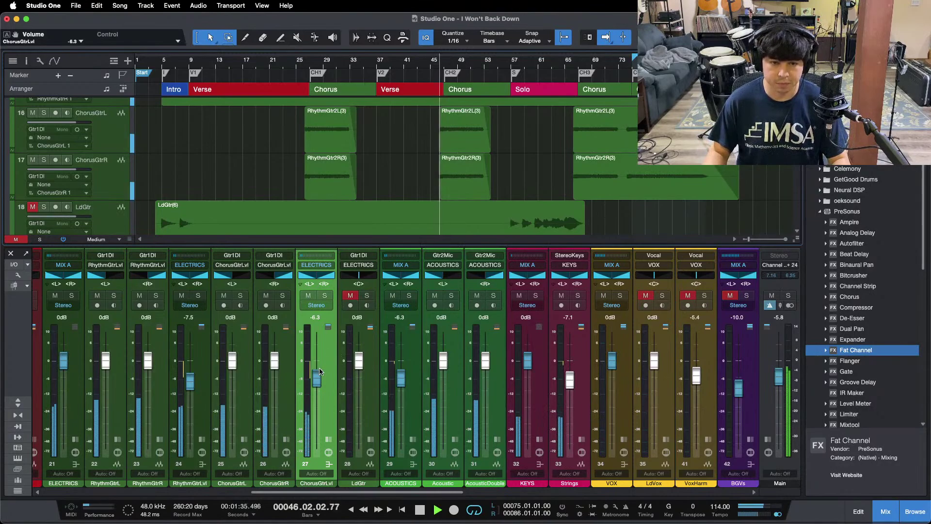
{"action": "left_click_drag", "start_coordinate": [316, 379], "coordinate": [316, 377]}
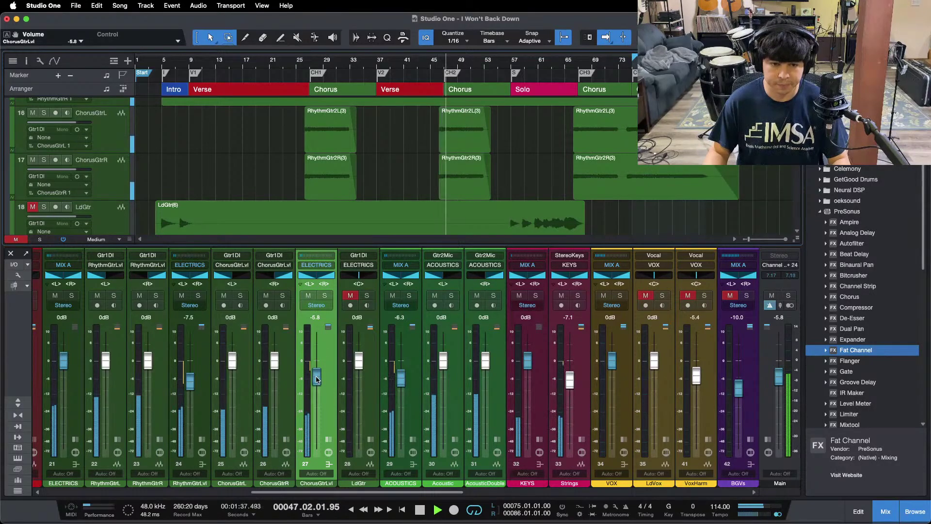
{"action": "left_click", "coordinate": [309, 296]}
{"action": "left_click", "coordinate": [309, 296]}
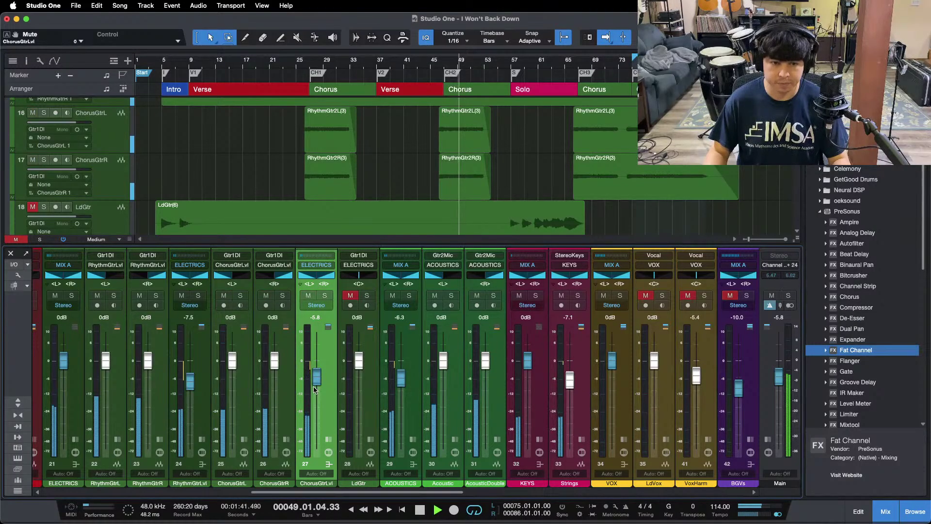
Examine the arrangement without the mixer, from the electric guitars through acoustics, keys and vocals to the background vocals
{"action": "key", "text": "F3"}
{"action": "scroll", "coordinate": [315, 371], "scroll_direction": "up", "scroll_amount": 5}
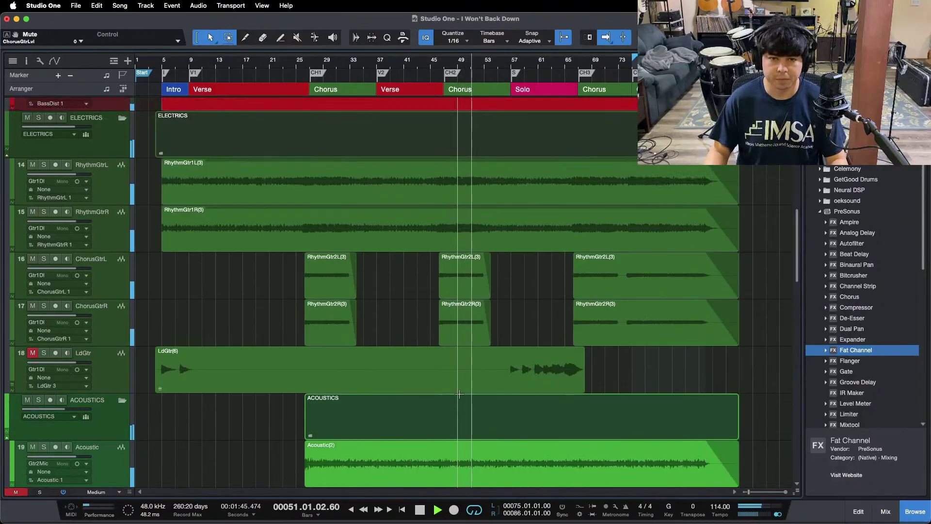
{"action": "scroll", "coordinate": [460, 394], "scroll_direction": "down", "scroll_amount": 10}
{"action": "scroll", "coordinate": [460, 394], "scroll_direction": "down", "scroll_amount": 4}
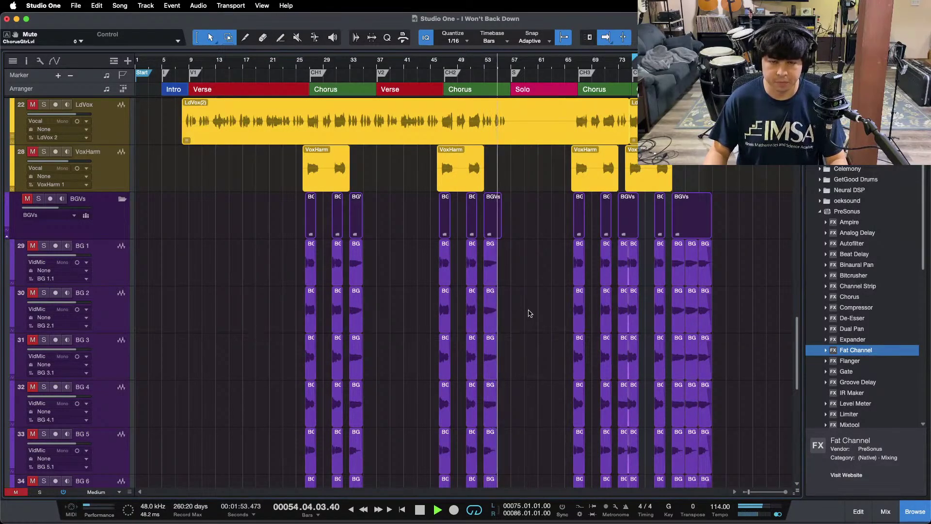
{"action": "scroll", "coordinate": [531, 310], "scroll_direction": "up", "scroll_amount": 2}
{"action": "scroll", "coordinate": [530, 313], "scroll_direction": "up", "scroll_amount": 8}
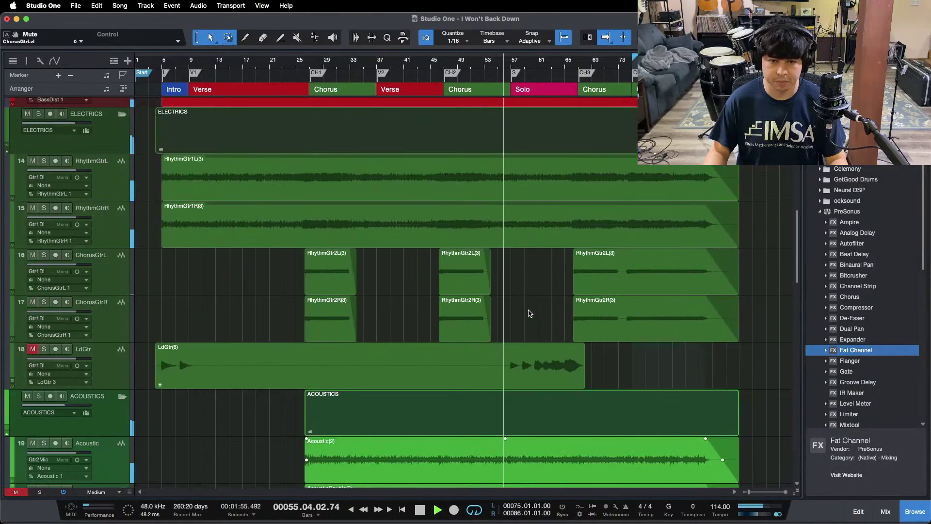
{"action": "scroll", "coordinate": [510, 330], "scroll_direction": "down", "scroll_amount": 2}
{"action": "key", "text": "F3"}
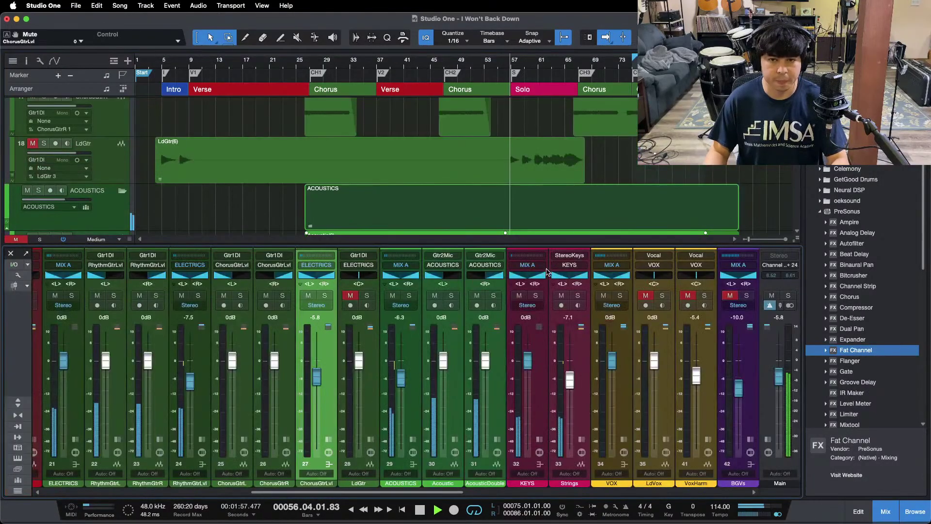
{"action": "key", "text": "F3"}
{"action": "scroll", "coordinate": [530, 267], "scroll_direction": "down", "scroll_amount": 6}
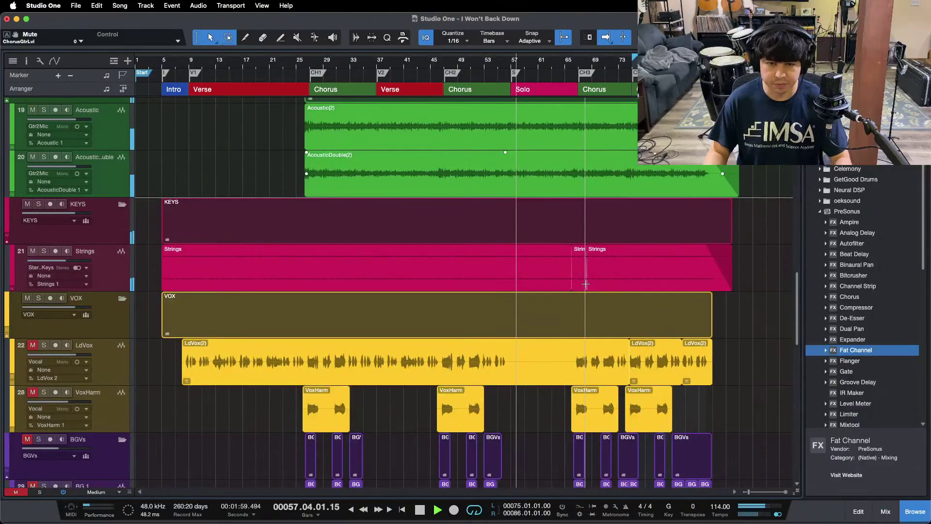
{"action": "scroll", "coordinate": [341, 265], "scroll_direction": "up", "scroll_amount": 5}
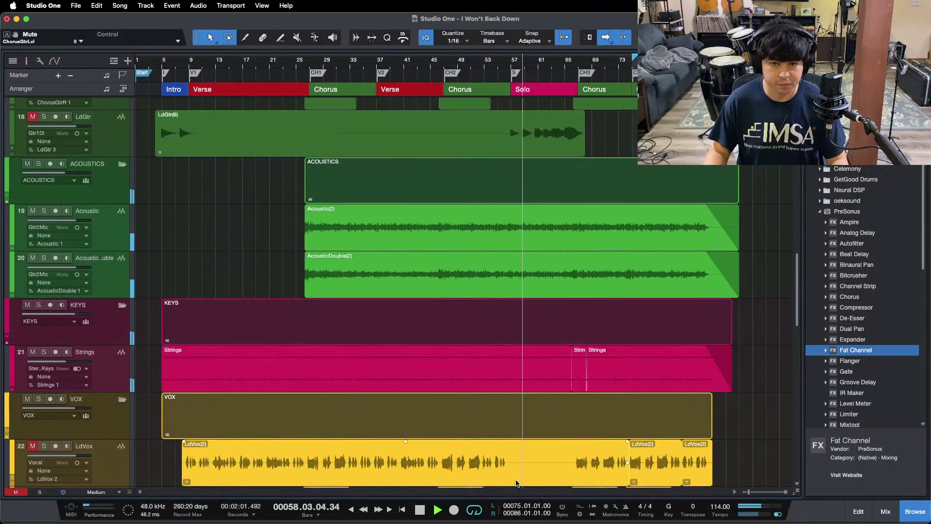
{"action": "left_click", "coordinate": [504, 504]}
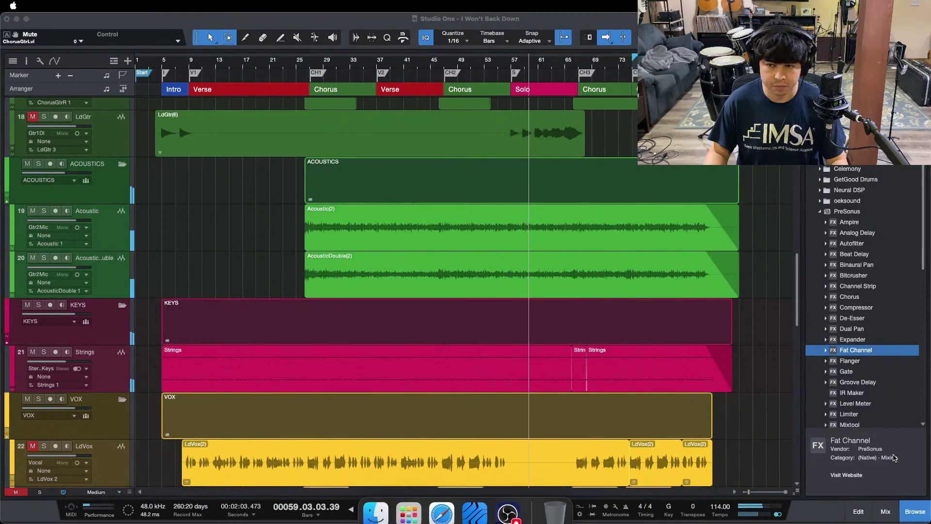
{"action": "left_click", "coordinate": [885, 466]}
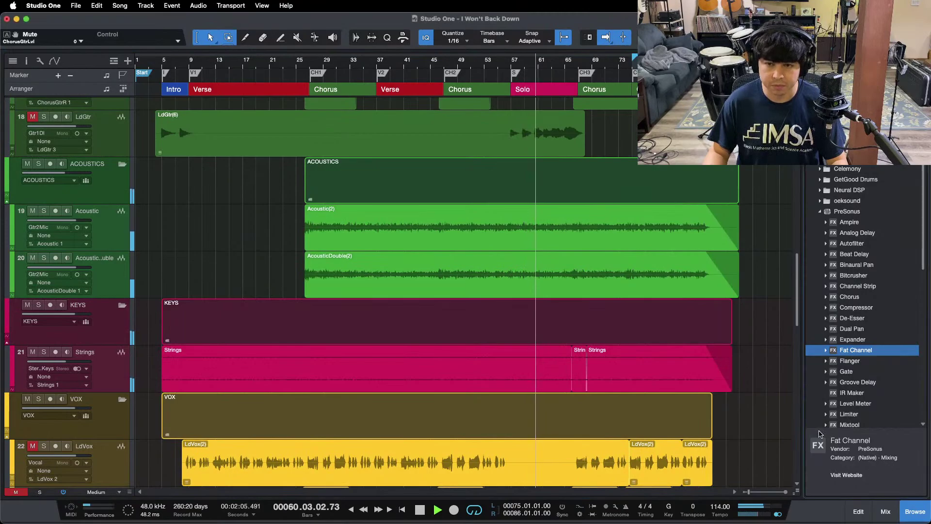
{"action": "mouse_move", "coordinate": [441, 518]}
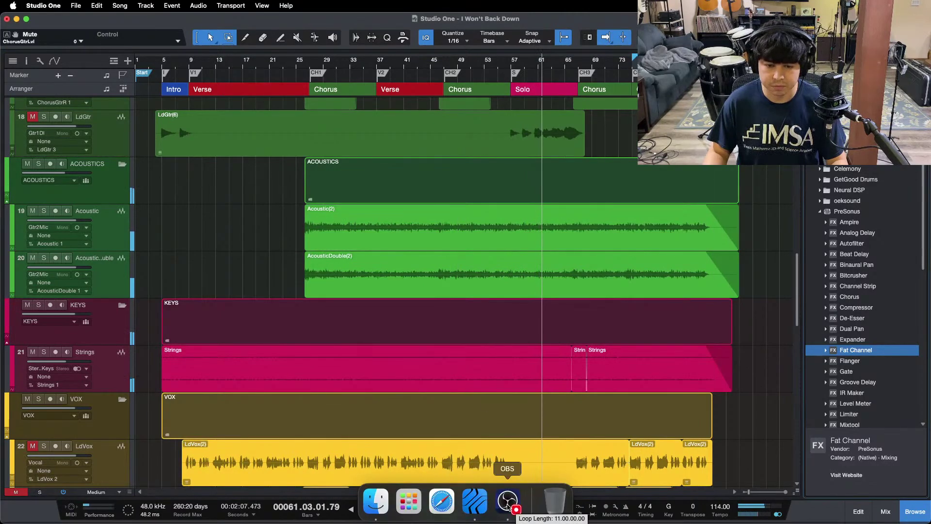
{"action": "left_click", "coordinate": [508, 504]}
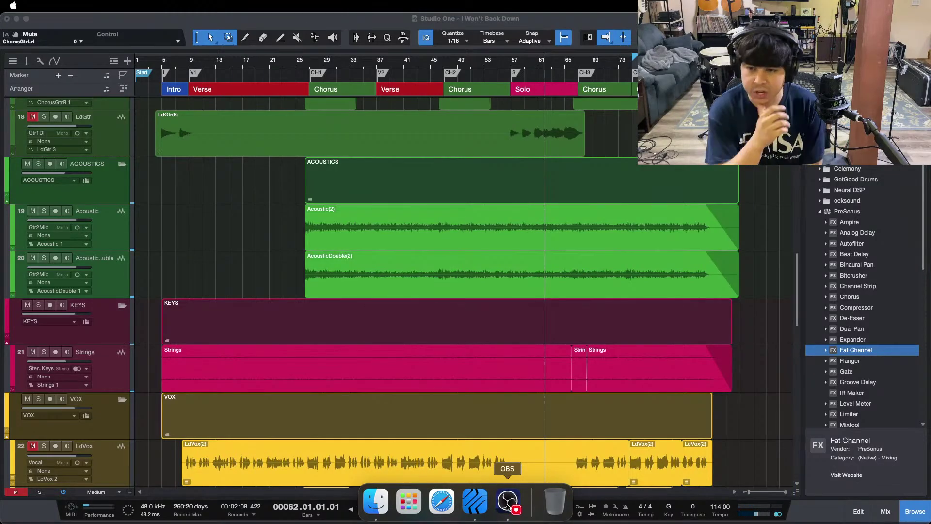
{"action": "left_click", "coordinate": [805, 450]}
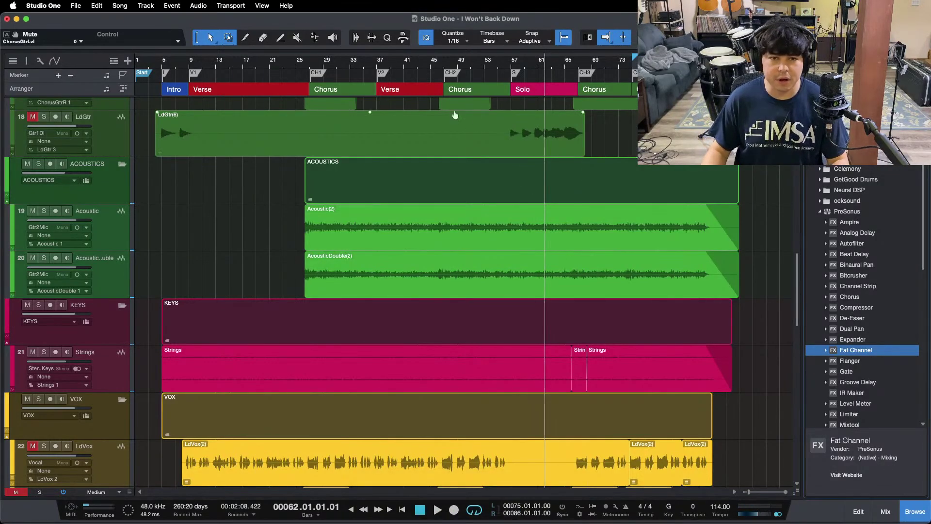
Move the playhead to bar 45, just before the second chorus
{"action": "left_click", "coordinate": [438, 63]}
{"action": "left_click", "coordinate": [432, 63]}
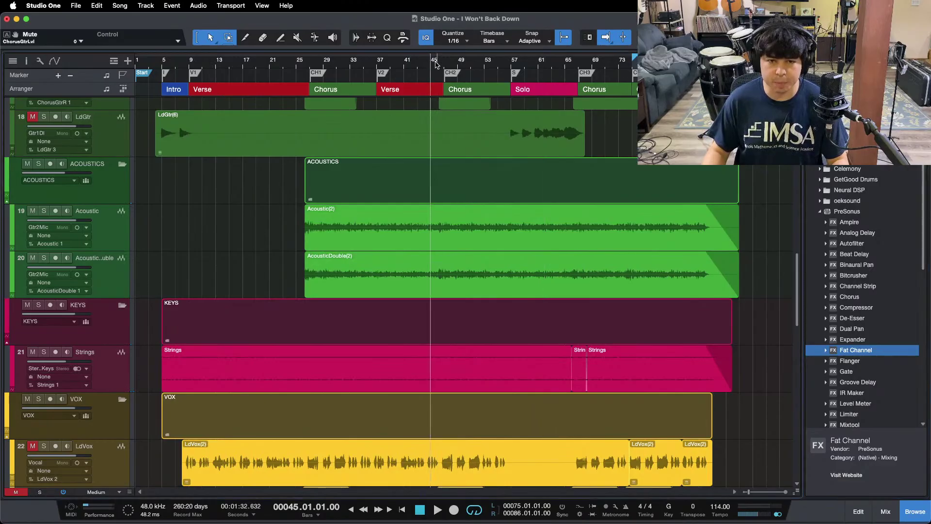
Play the second chorus, set the loop range to the Solo section, and place the playhead at bar 56.3
{"action": "key", "text": "space"}
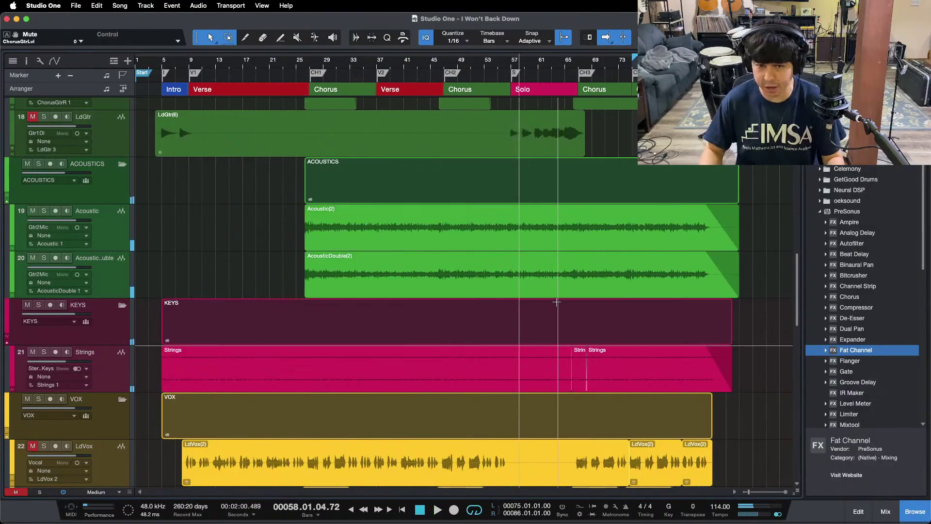
{"action": "scroll", "coordinate": [518, 291], "scroll_direction": "up", "scroll_amount": 3}
{"action": "double_click", "coordinate": [531, 75]}
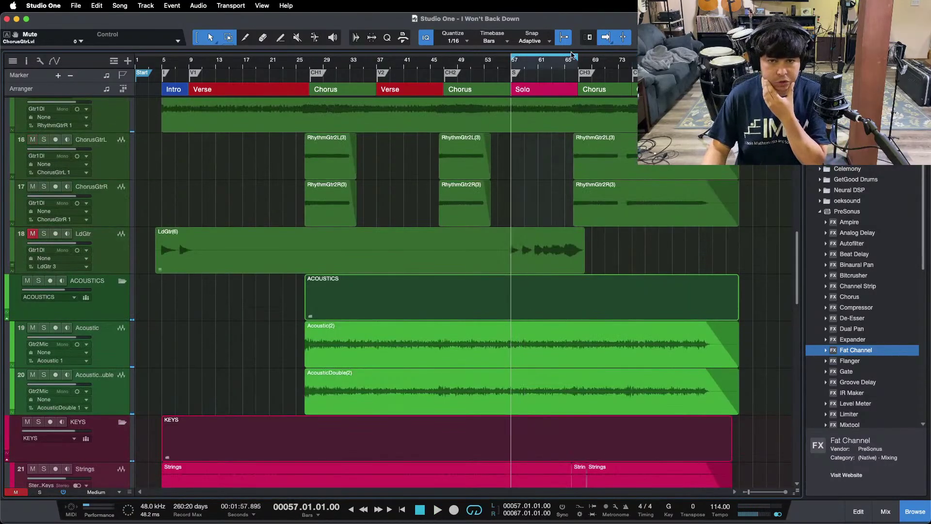
{"action": "left_click_drag", "start_coordinate": [545, 66], "coordinate": [522, 86]}
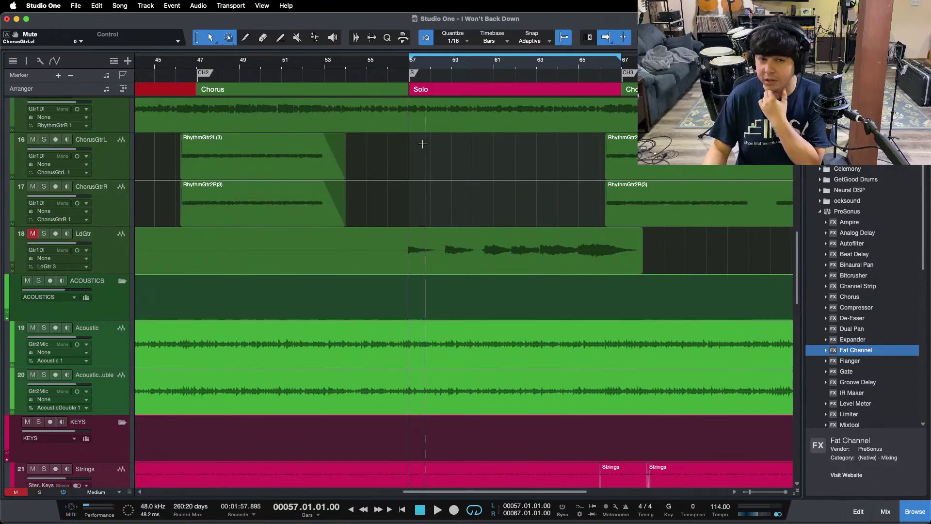
{"action": "left_click", "coordinate": [397, 67]}
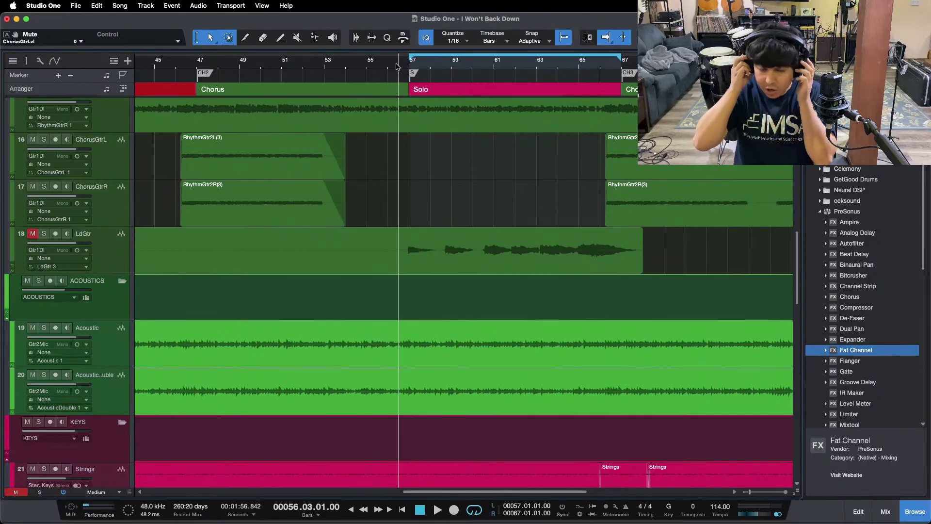
{"action": "mouse_move", "coordinate": [537, 523]}
{"action": "left_click", "coordinate": [510, 506]}
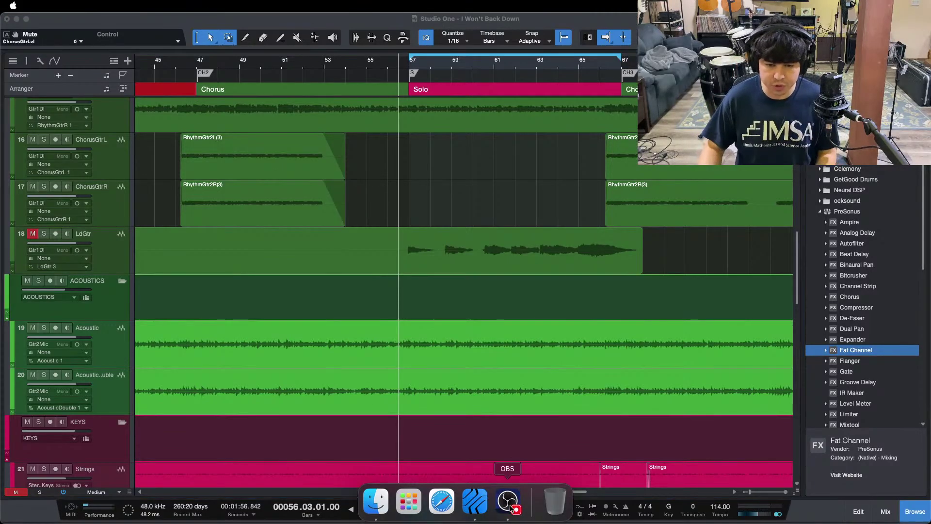
{"action": "left_click", "coordinate": [908, 482]}
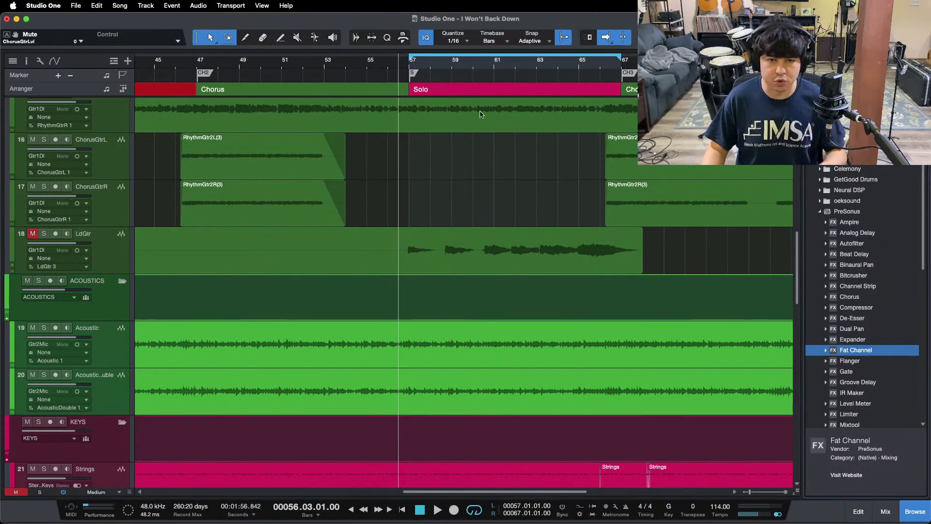
Unmute the LdGtr track and play the start of the solo on the soloed "I Won't Back Down" reference track for comparison
{"action": "left_click", "coordinate": [29, 235]}
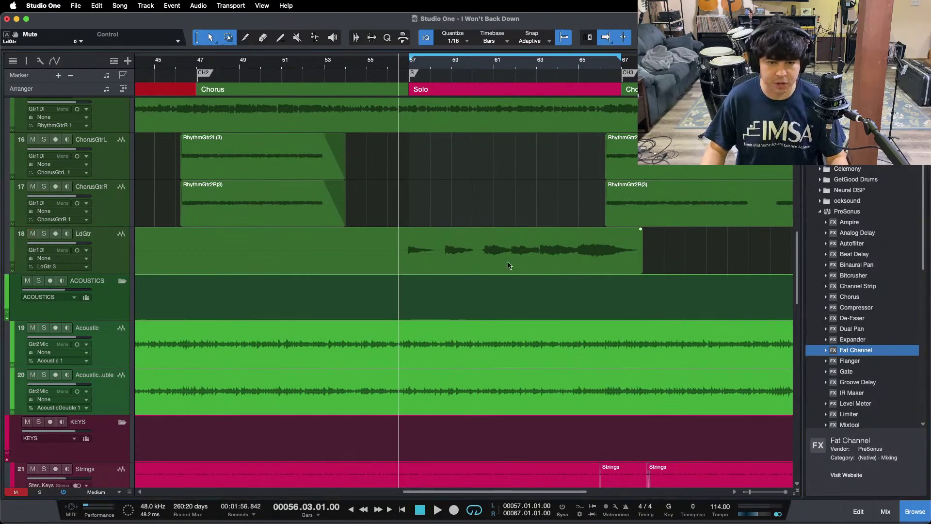
{"action": "scroll", "coordinate": [508, 265], "scroll_direction": "down", "scroll_amount": 20}
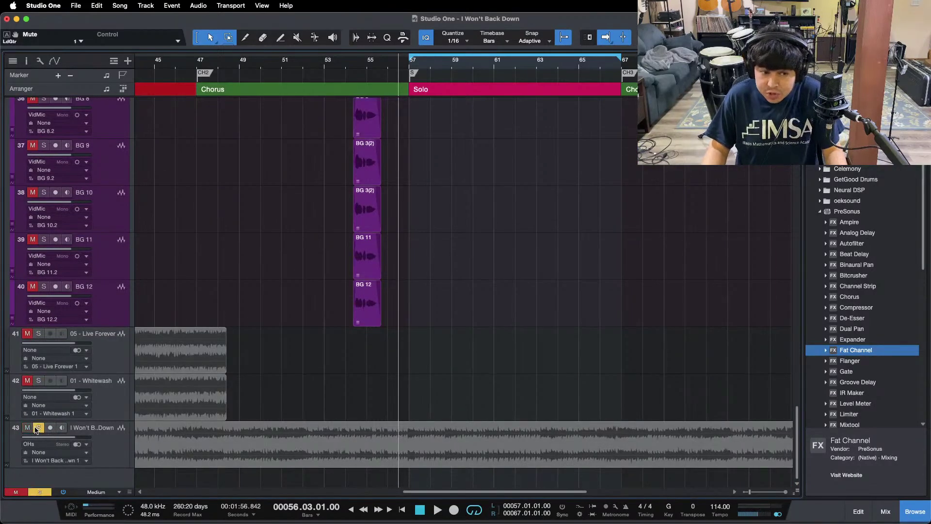
{"action": "key", "text": "space"}
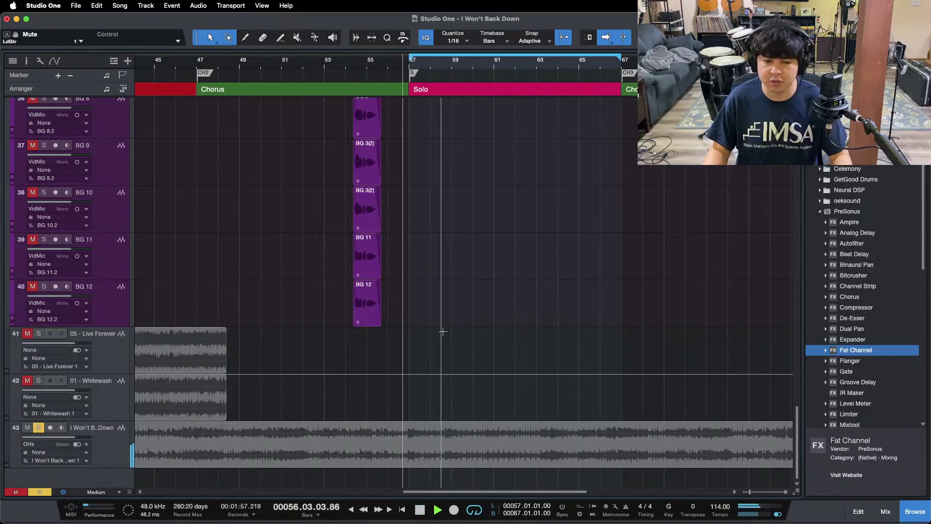
{"action": "scroll", "coordinate": [513, 347], "scroll_direction": "up", "scroll_amount": 6}
{"action": "scroll", "coordinate": [514, 347], "scroll_direction": "up", "scroll_amount": 15}
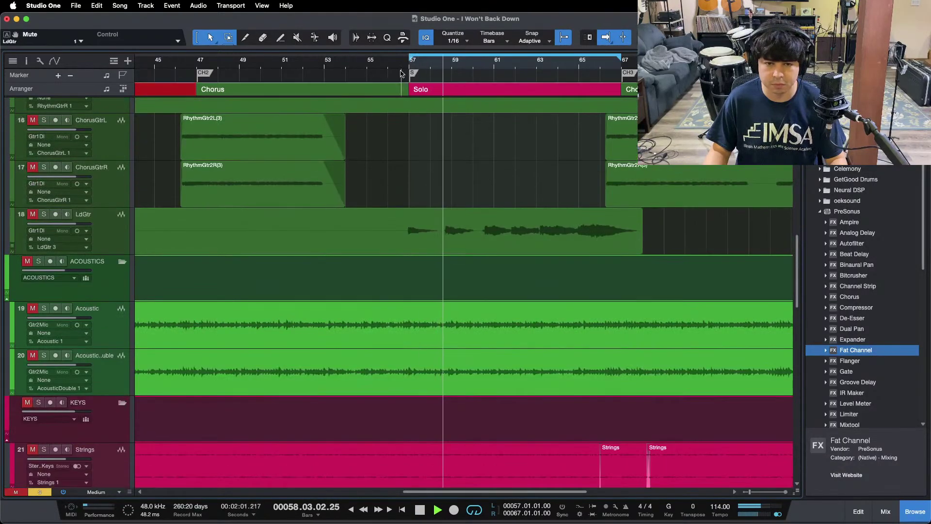
{"action": "left_click", "coordinate": [398, 66]}
Show the mixer and load a guitar FX chain with Pro EQ and Fat Channel into the LdGtr channel's inserts
{"action": "key", "text": "F3"}
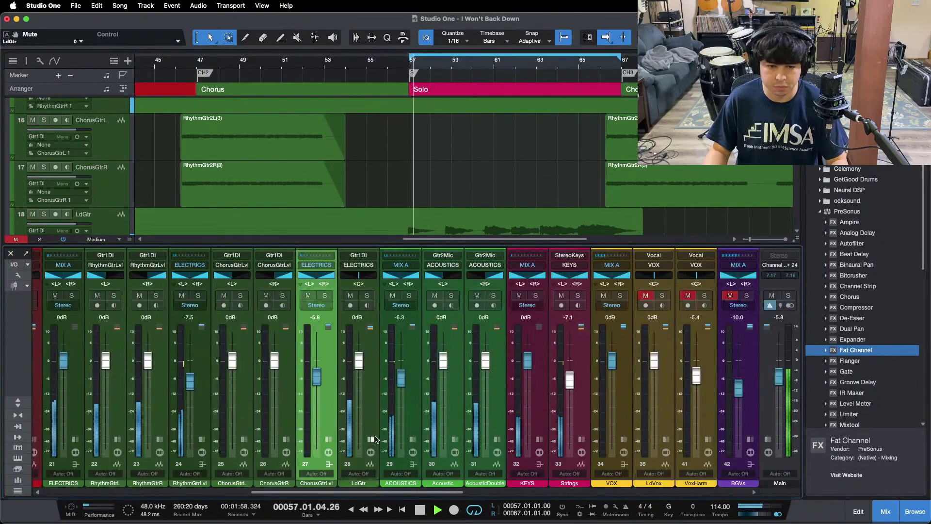
{"action": "left_click", "coordinate": [356, 376]}
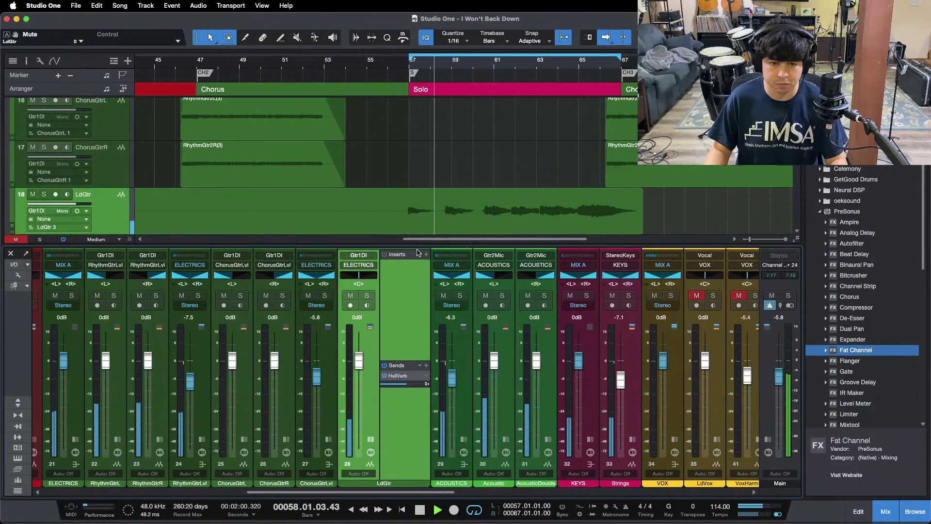
{"action": "left_click", "coordinate": [74, 439]}
{"action": "left_click", "coordinate": [74, 440]}
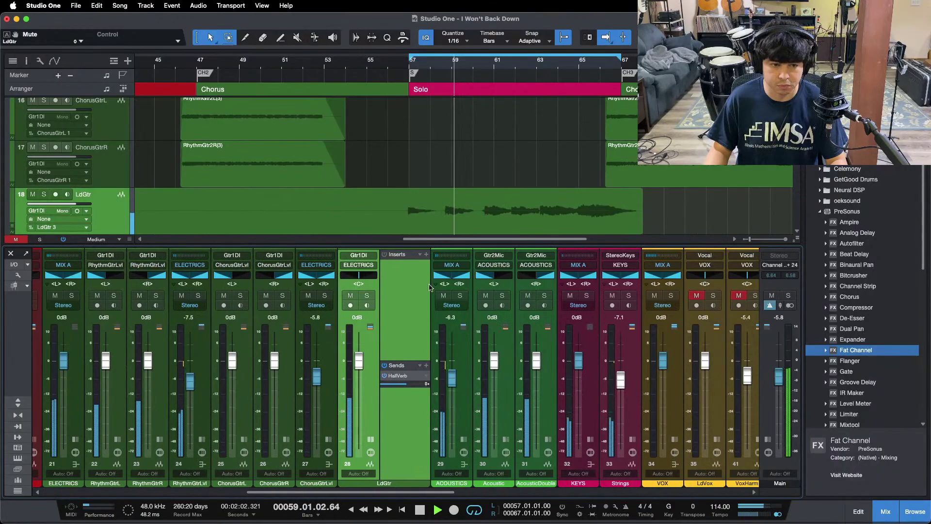
{"action": "left_click", "coordinate": [420, 254]}
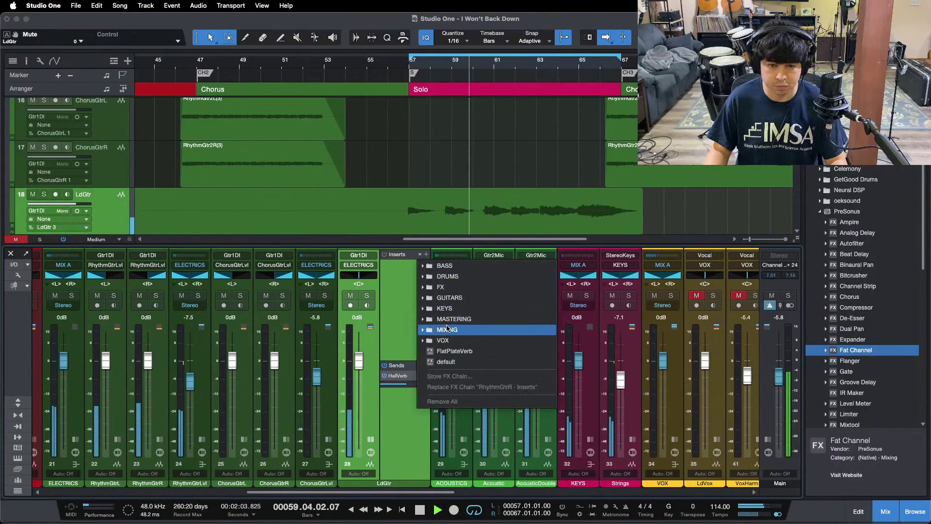
{"action": "left_click", "coordinate": [448, 298]}
{"action": "left_click", "coordinate": [458, 362]}
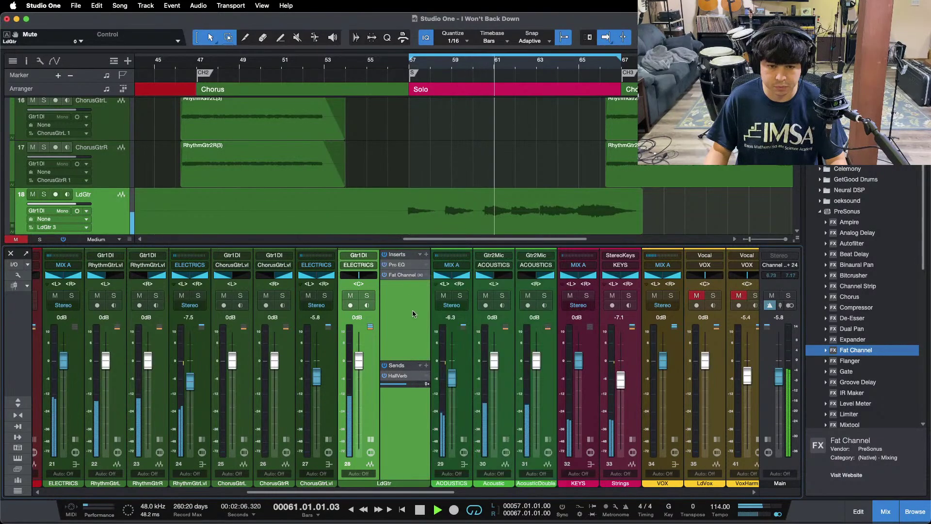
Set the LdGtr Pro EQ low cut to 209 Hz and the Fat Channel compressor's gain reduction to 4.00
{"action": "left_click", "coordinate": [278, 441]}
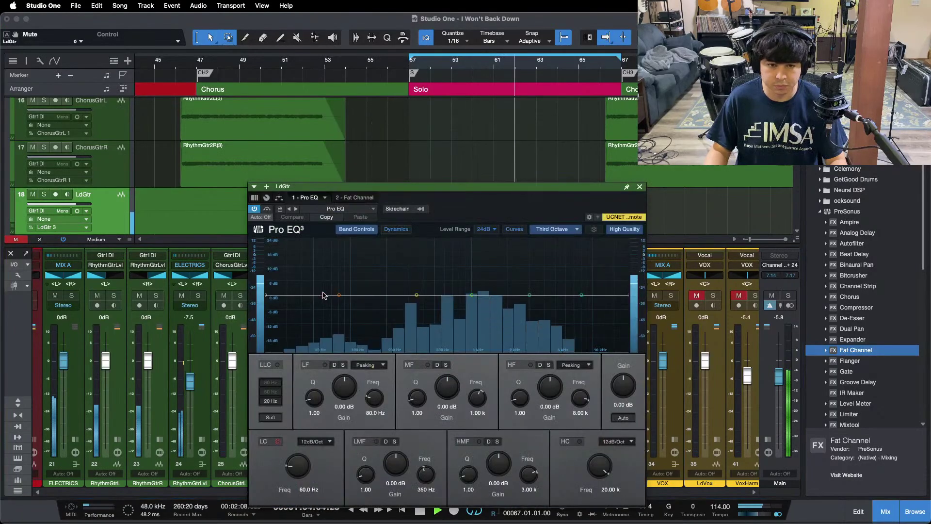
{"action": "left_click_drag", "start_coordinate": [298, 467], "coordinate": [301, 455]}
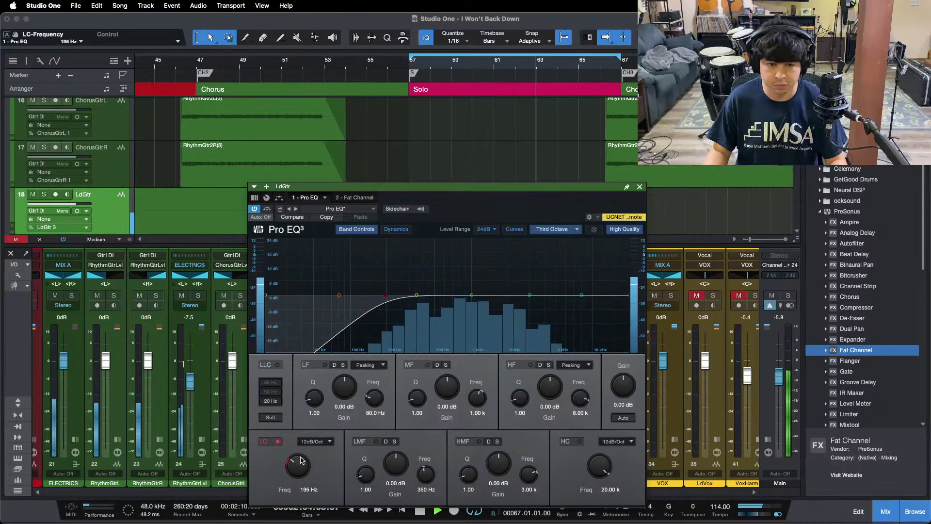
{"action": "scroll", "coordinate": [559, 141], "scroll_direction": "down", "scroll_amount": 3}
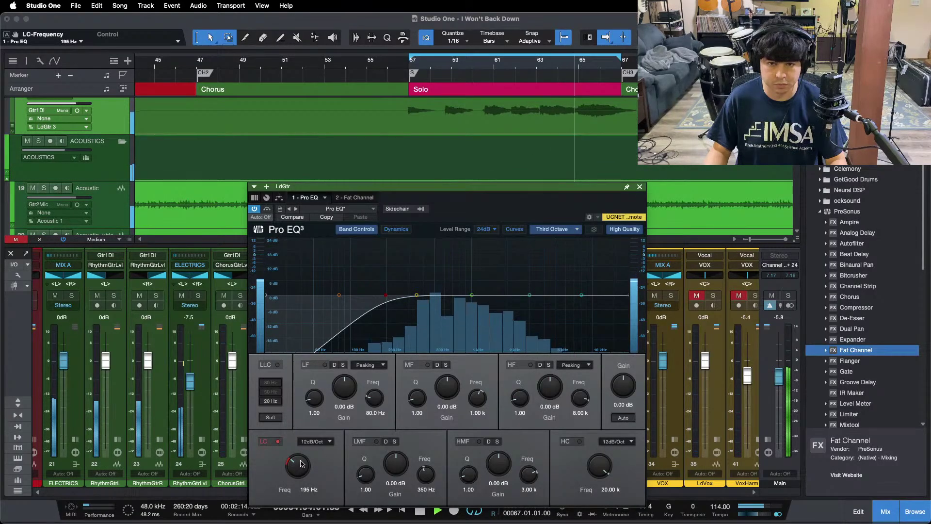
{"action": "scroll", "coordinate": [301, 462], "scroll_direction": "up", "scroll_amount": 2}
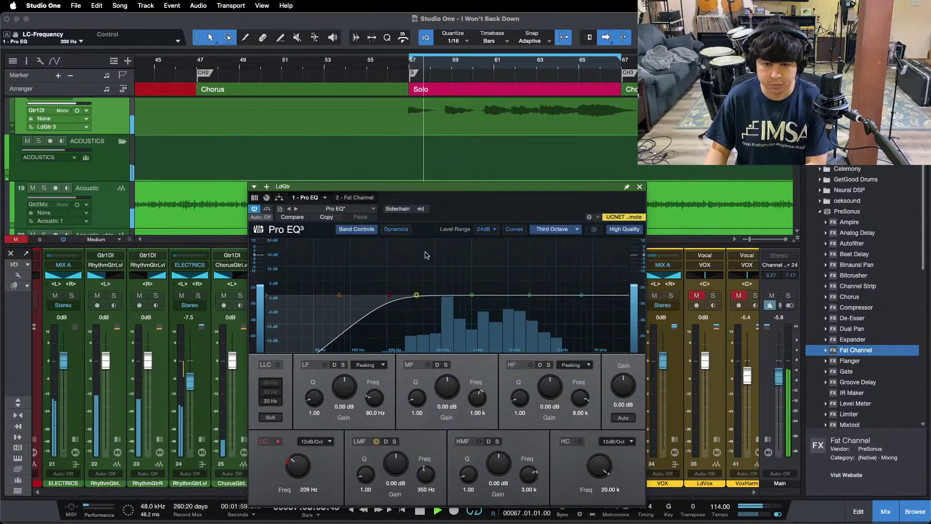
{"action": "left_click", "coordinate": [352, 198]}
{"action": "left_click_drag", "start_coordinate": [532, 303], "coordinate": [528, 302]}
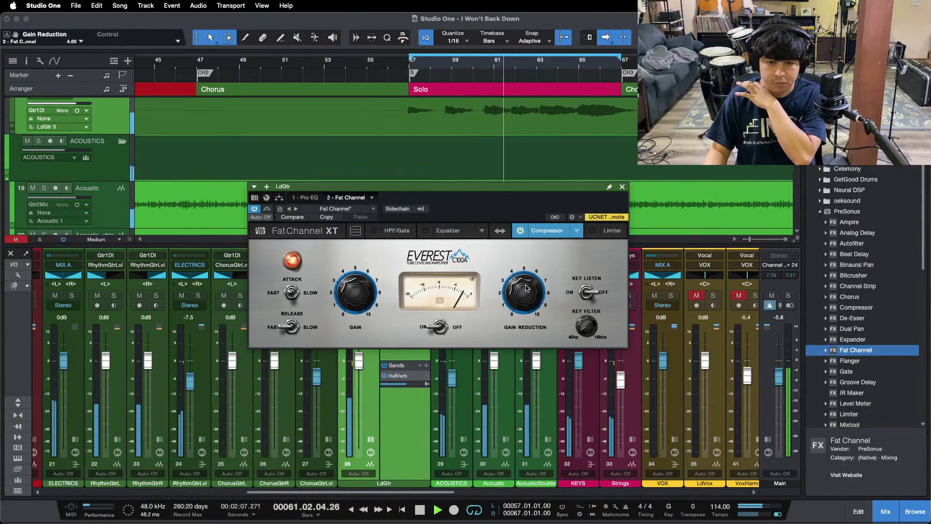
Boost the high-mid band of the LdGtr Pro EQ by 9.12 dB at 3.99 kHz while playing the looped solo
{"action": "left_click", "coordinate": [316, 199]}
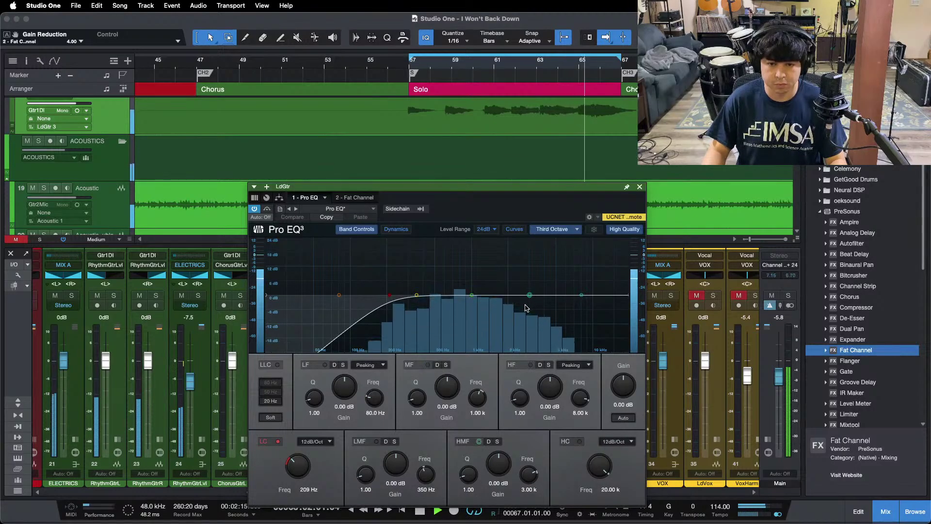
{"action": "mouse_move", "coordinate": [529, 294]}
{"action": "left_mouse_down"}
{"action": "mouse_move", "coordinate": [492, 284]}
{"action": "mouse_move", "coordinate": [545, 279]}
{"action": "mouse_move", "coordinate": [543, 295]}
{"action": "left_mouse_up"}
{"action": "key", "text": "space"}
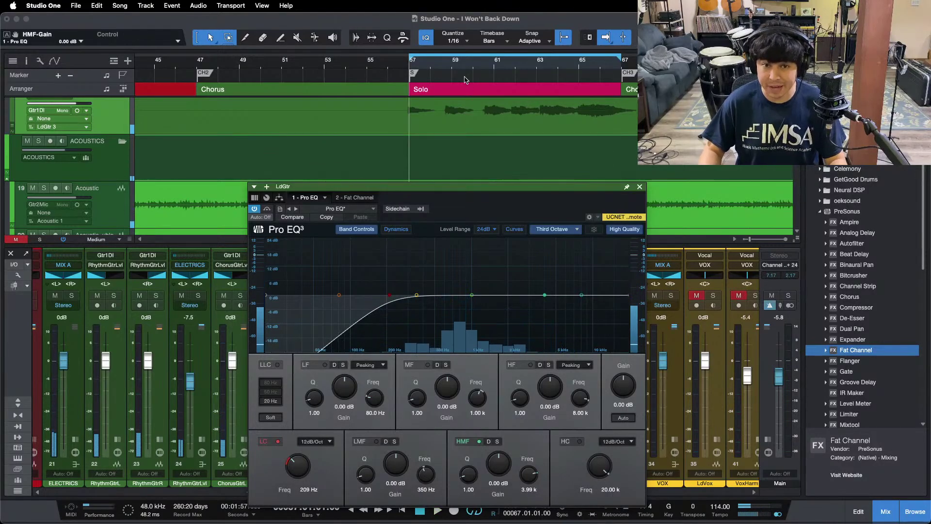
{"action": "key", "text": "space"}
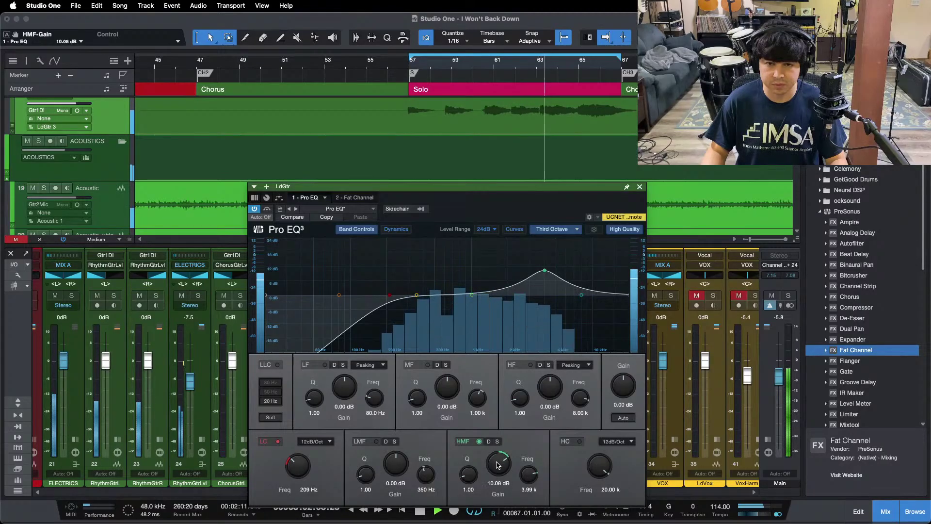
{"action": "scroll", "coordinate": [497, 465], "scroll_direction": "up", "scroll_amount": 1}
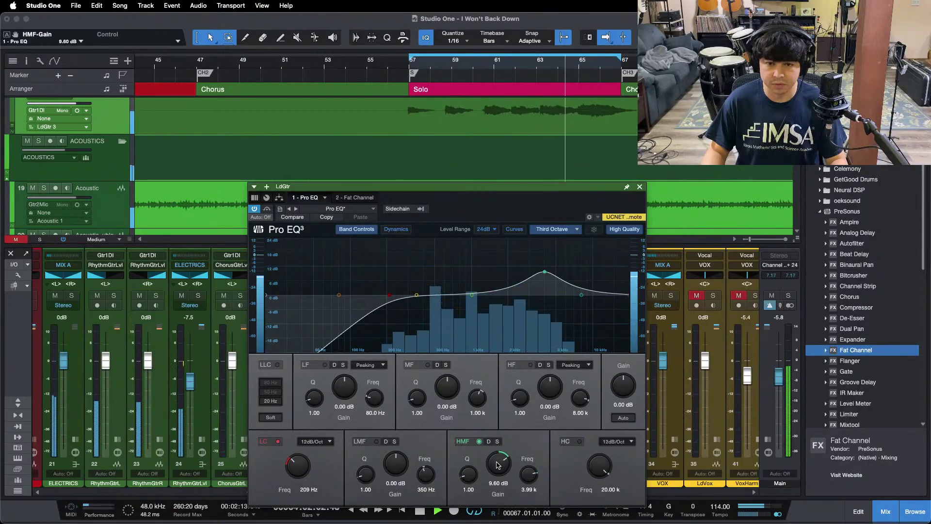
{"action": "scroll", "coordinate": [496, 466], "scroll_direction": "down", "scroll_amount": 1}
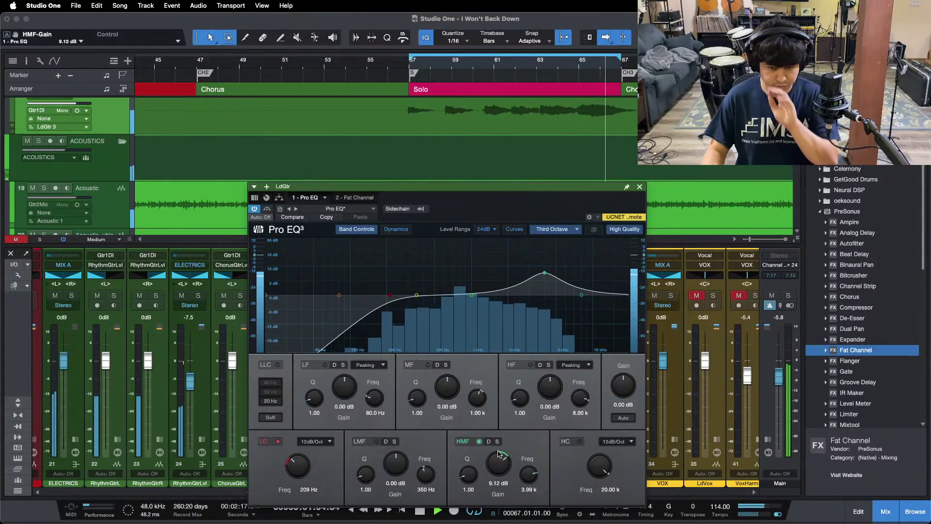
{"action": "left_click", "coordinate": [639, 186]}
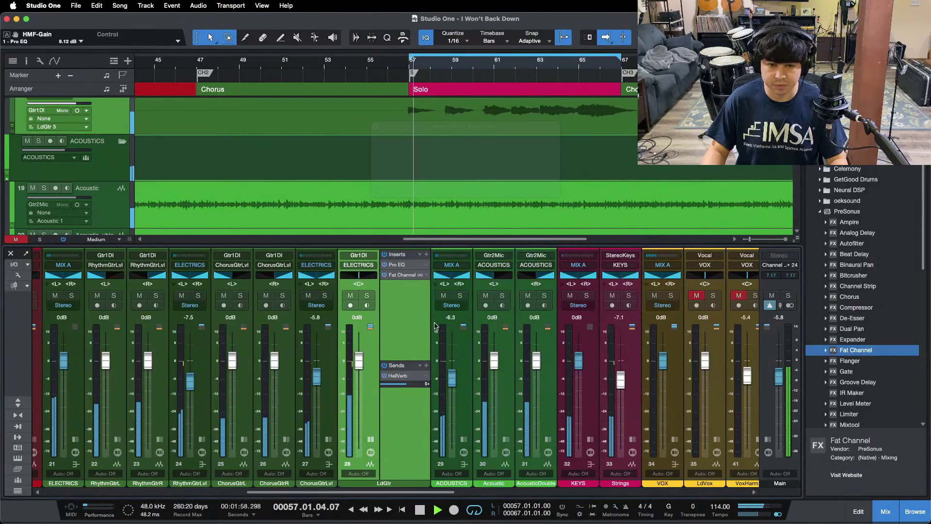
{"action": "key", "text": "space"}
Play the lead guitar solo from bar 63 and examine its spectrum in Pro EQ
{"action": "scroll", "coordinate": [869, 378], "scroll_direction": "down", "scroll_amount": 1}
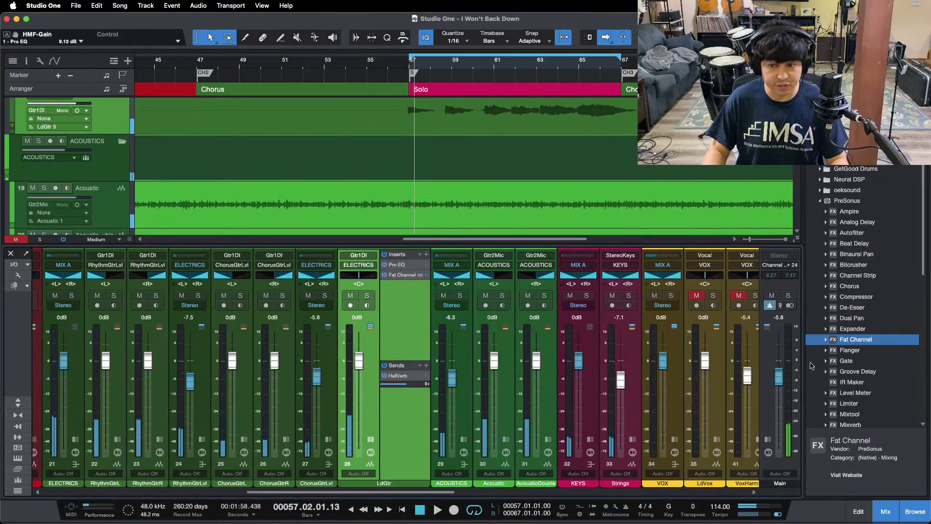
{"action": "left_click", "coordinate": [535, 62]}
{"action": "key", "text": "e"}
{"action": "key", "text": "e"}
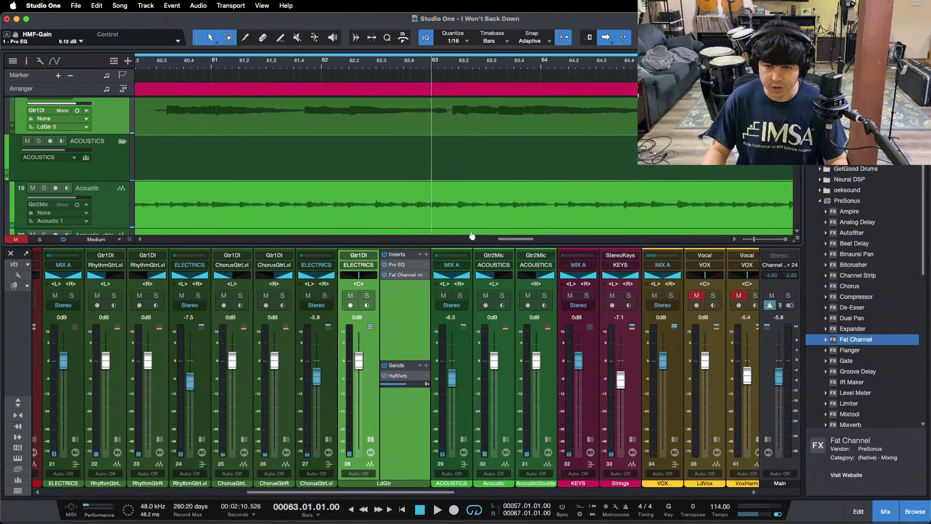
{"action": "left_click", "coordinate": [390, 269]}
{"action": "key", "text": "space"}
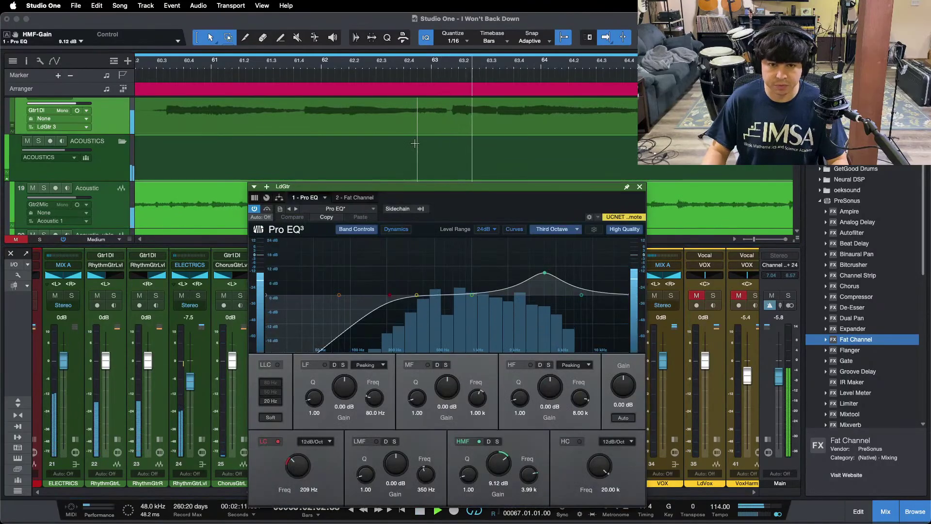
{"action": "left_click", "coordinate": [639, 186]}
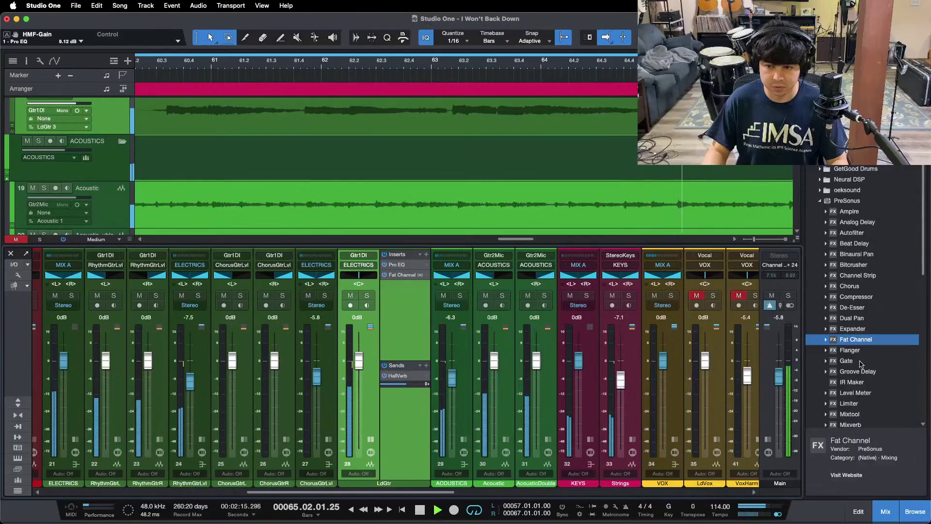
Insert the Multiband Dynamics plug-in after Fat Channel on the LdGtr channel
{"action": "scroll", "coordinate": [861, 364], "scroll_direction": "down", "scroll_amount": 3}
{"action": "key", "text": "space"}
{"action": "left_click_drag", "start_coordinate": [864, 372], "coordinate": [424, 318]}
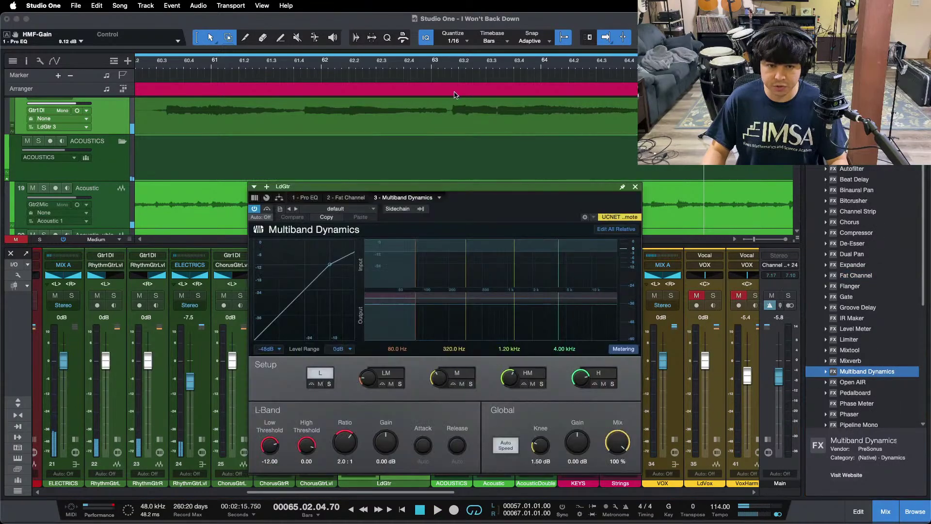
Load the Guitar Tamer preset in Multiband Dynamics and set the high band's low threshold to -17.16 dB while looping the solo
{"action": "left_click_drag", "start_coordinate": [470, 64], "coordinate": [449, 42]}
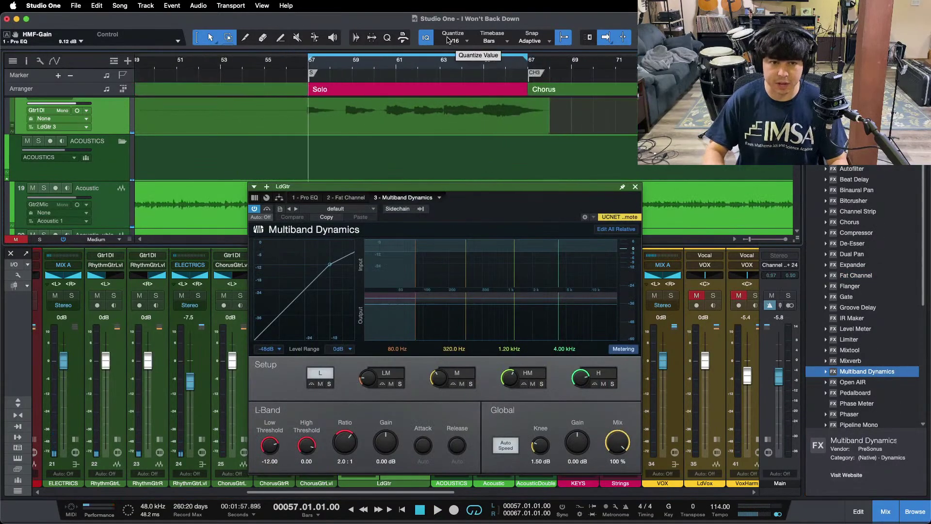
{"action": "key", "text": "space"}
{"action": "left_click", "coordinate": [340, 209]}
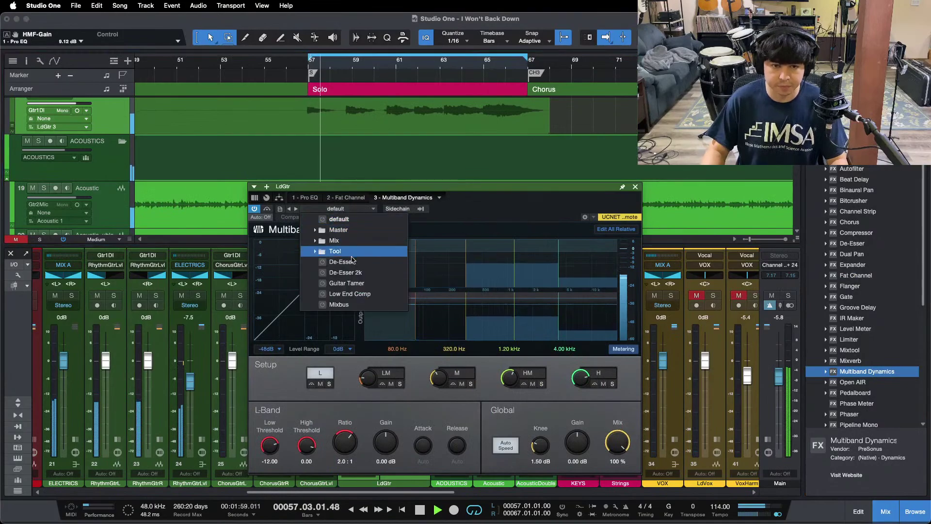
{"action": "left_click", "coordinate": [346, 283]}
{"action": "left_click", "coordinate": [611, 373]}
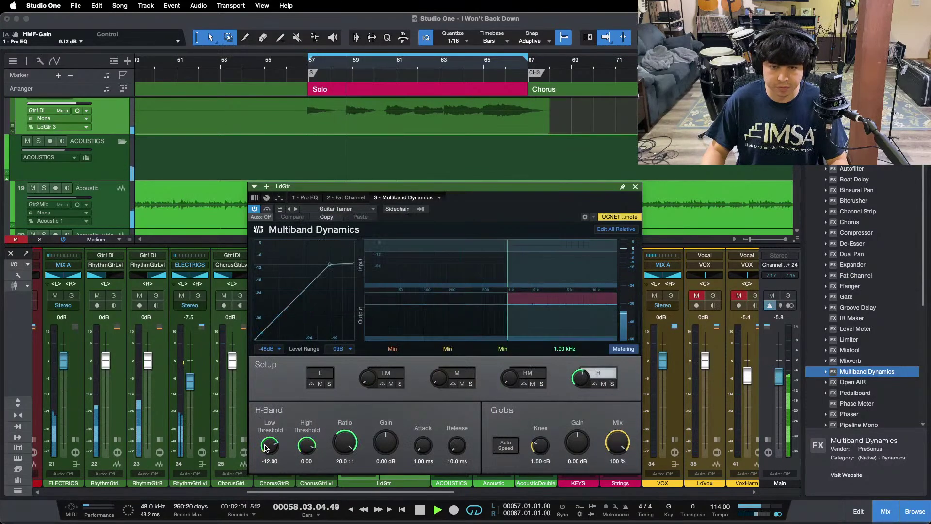
{"action": "left_click_drag", "start_coordinate": [270, 443], "coordinate": [270, 446]}
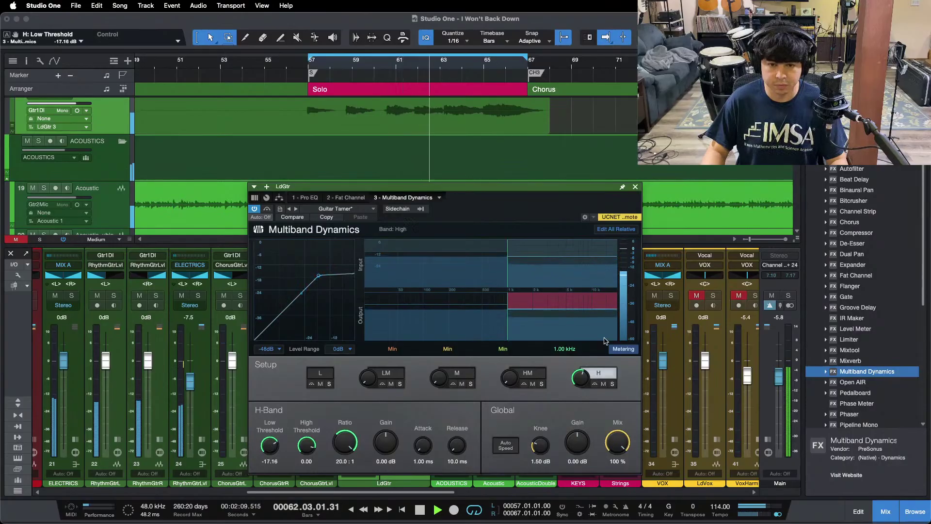
Insert a second Pro EQ after Multiband Dynamics on the LdGtr channel and set its spectrum display to FFT Curve
{"action": "left_click", "coordinate": [634, 187]}
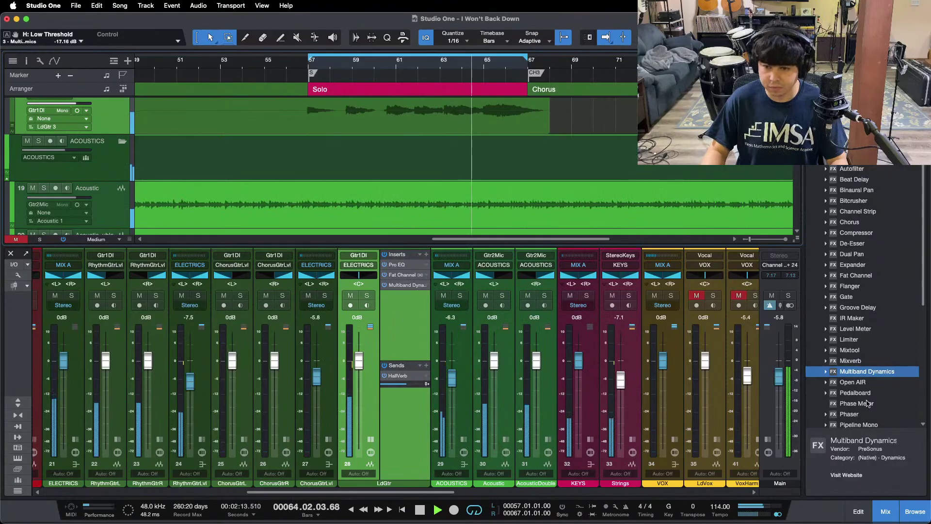
{"action": "scroll", "coordinate": [867, 404], "scroll_direction": "down", "scroll_amount": 3}
{"action": "left_click_drag", "start_coordinate": [849, 392], "coordinate": [390, 310]}
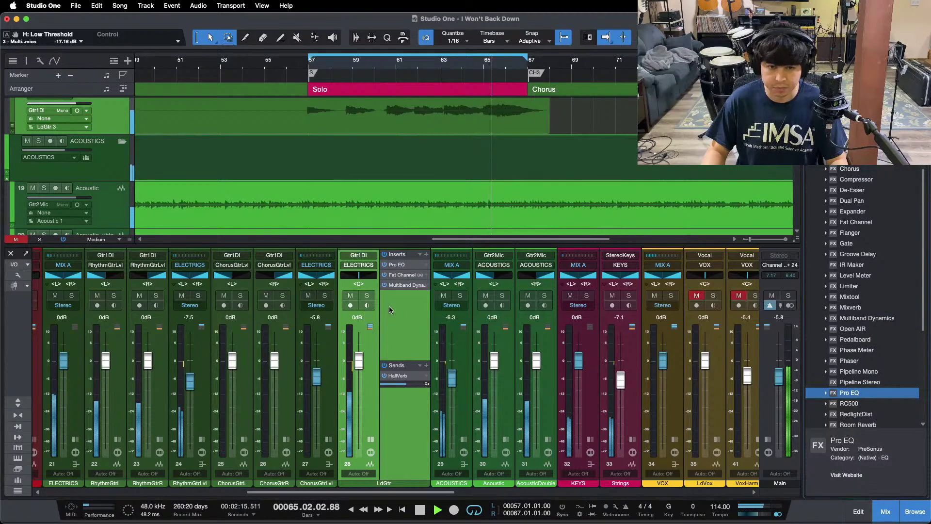
{"action": "left_click_drag", "start_coordinate": [452, 65], "coordinate": [444, 82]}
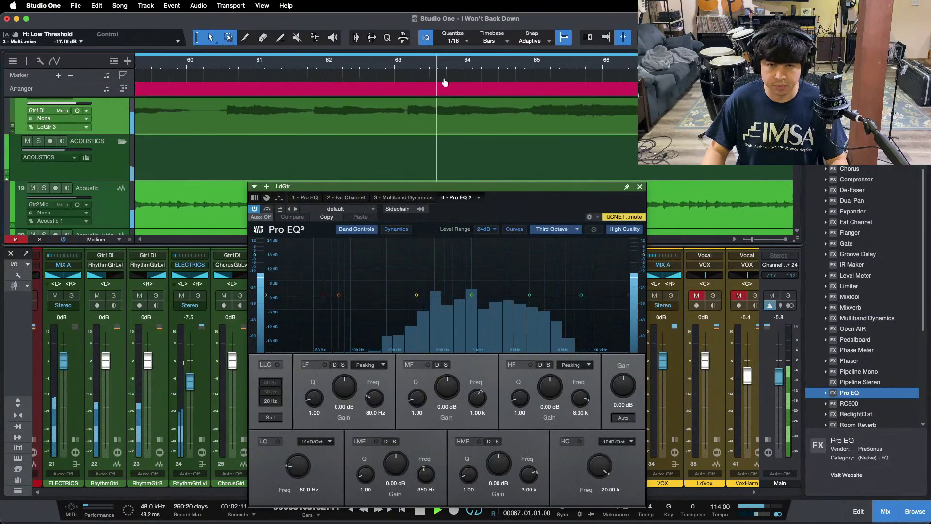
{"action": "left_click", "coordinate": [553, 229]}
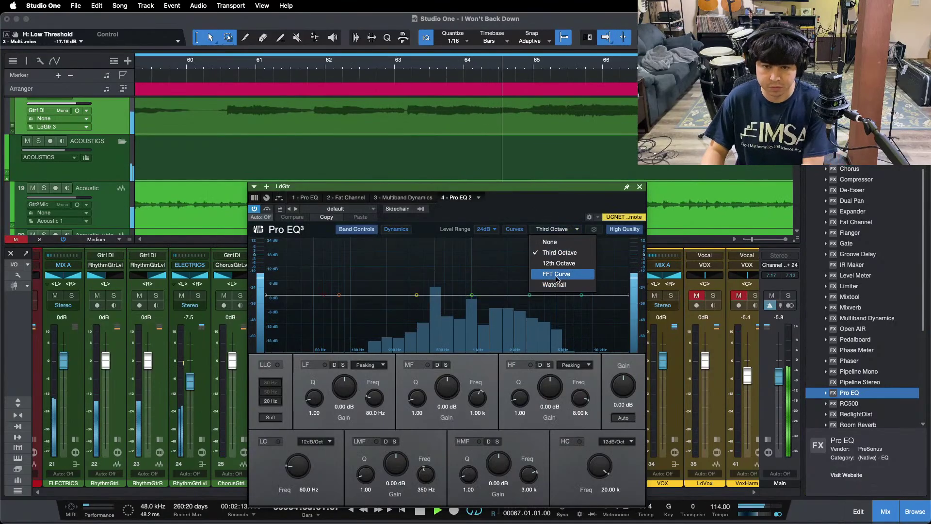
{"action": "left_click", "coordinate": [556, 275]}
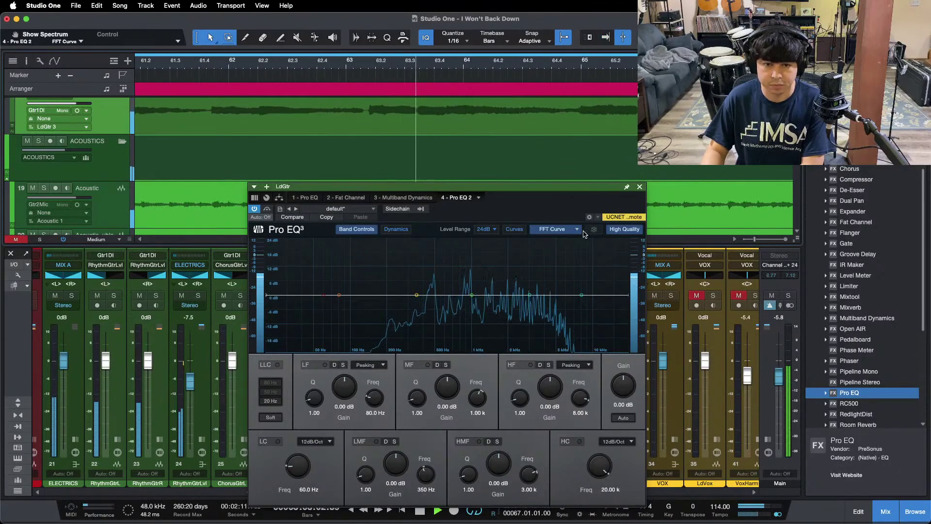
Cut the mid band of the LdGtr channel's second Pro EQ by 12 dB at 2.36 kHz with a Q of 24
{"action": "left_click", "coordinate": [472, 294]}
{"action": "scroll", "coordinate": [472, 296], "scroll_direction": "up", "scroll_amount": 10}
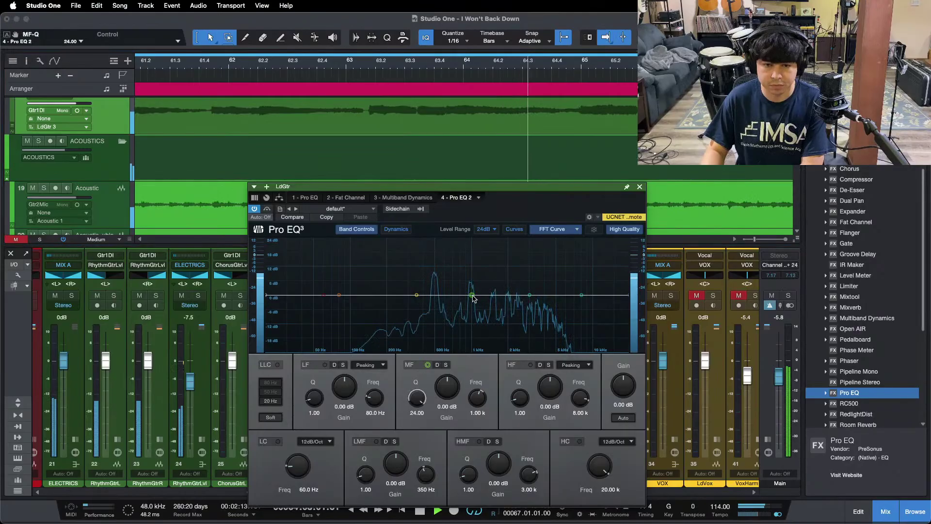
{"action": "left_click_drag", "start_coordinate": [472, 295], "coordinate": [513, 295]}
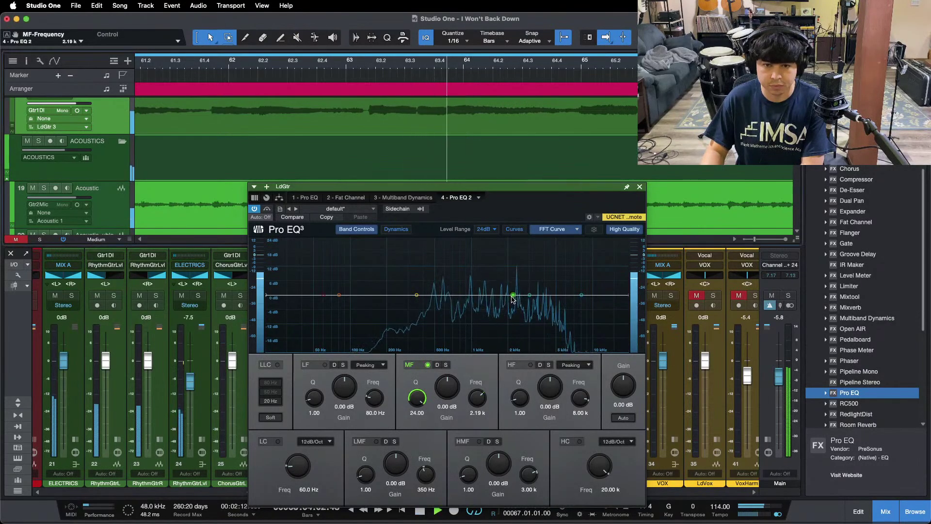
{"action": "left_click_drag", "start_coordinate": [513, 294], "coordinate": [518, 233]}
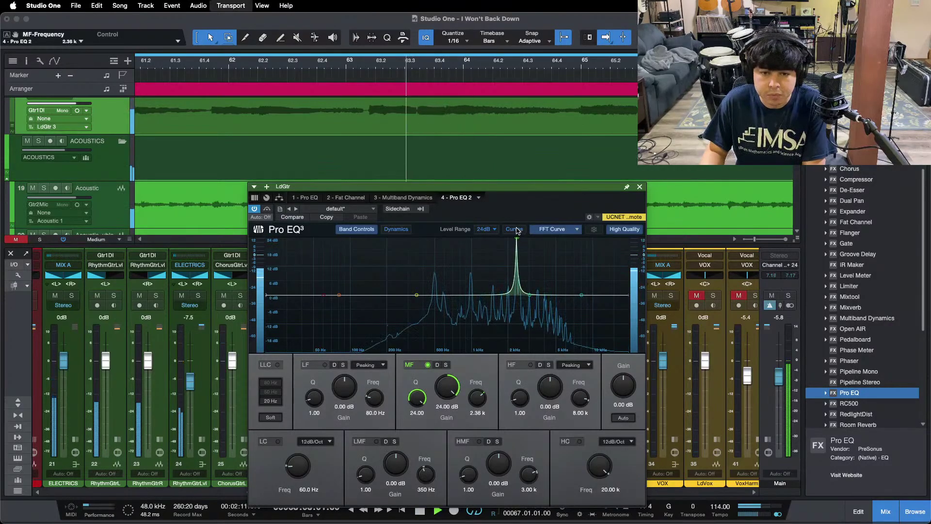
{"action": "left_click_drag", "start_coordinate": [463, 397], "coordinate": [438, 435]}
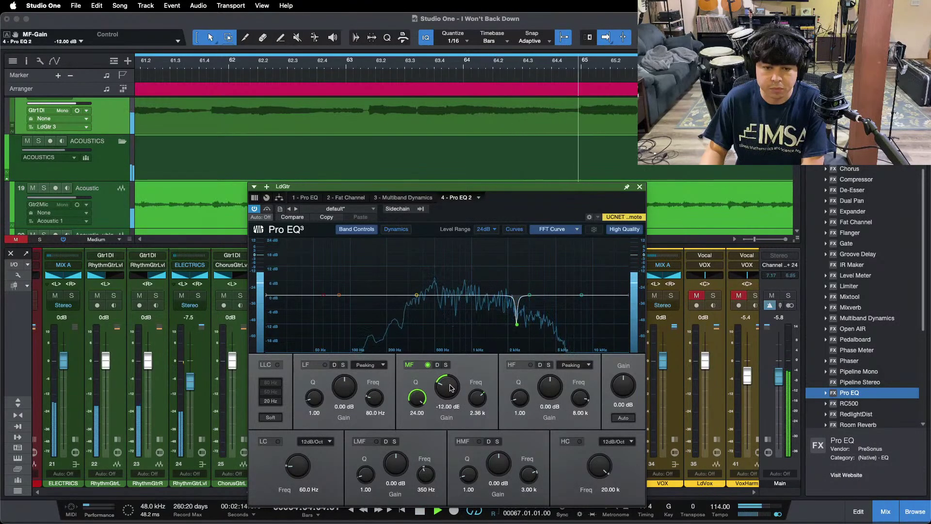
{"action": "left_click", "coordinate": [207, 64]}
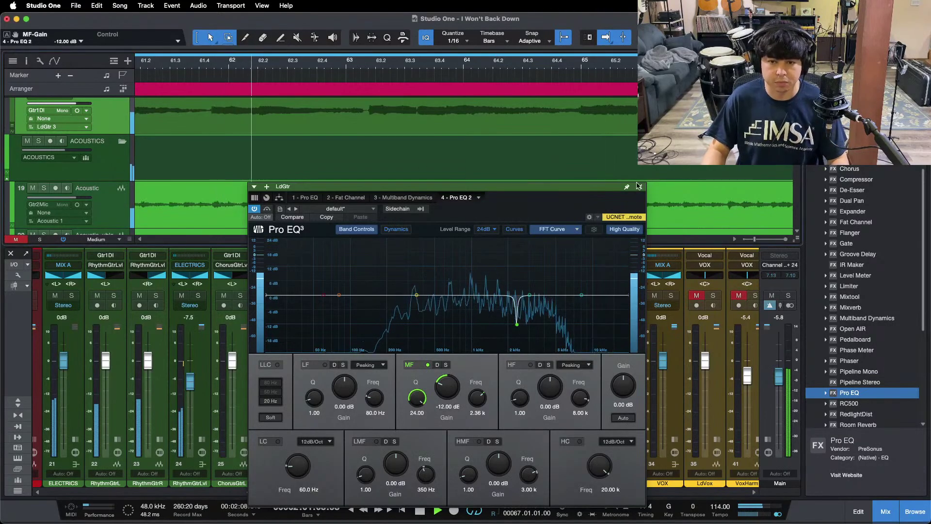
{"action": "left_click", "coordinate": [415, 404]}
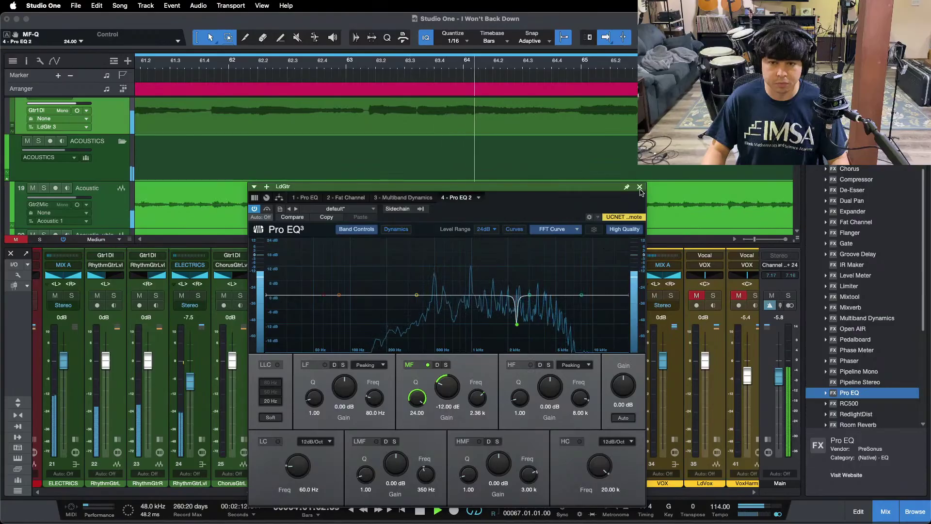
{"action": "left_click", "coordinate": [639, 187]}
{"action": "key", "text": "w"}
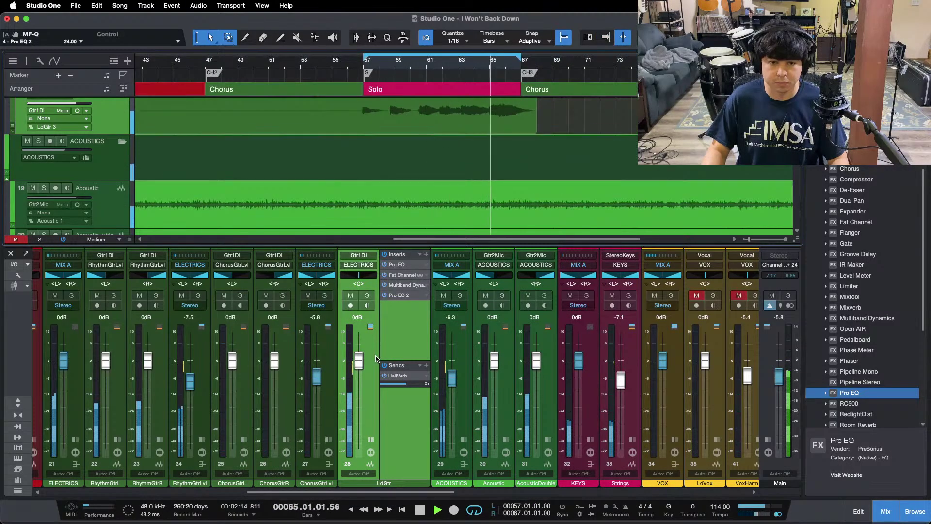
Check the LdGtr channel soloed, unsolo it, and lower its fader to -2.5 dB in the full mix
{"action": "left_click", "coordinate": [366, 296]}
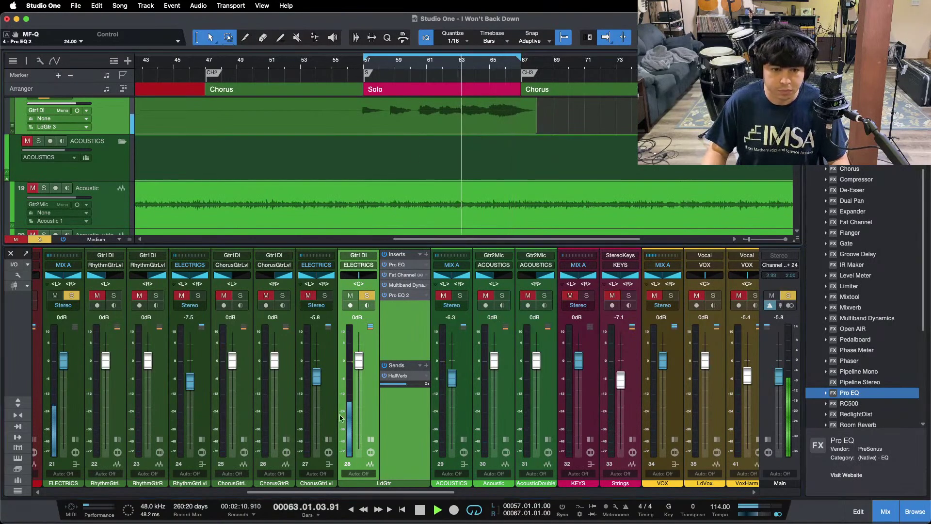
{"action": "left_click_drag", "start_coordinate": [358, 361], "coordinate": [357, 362]}
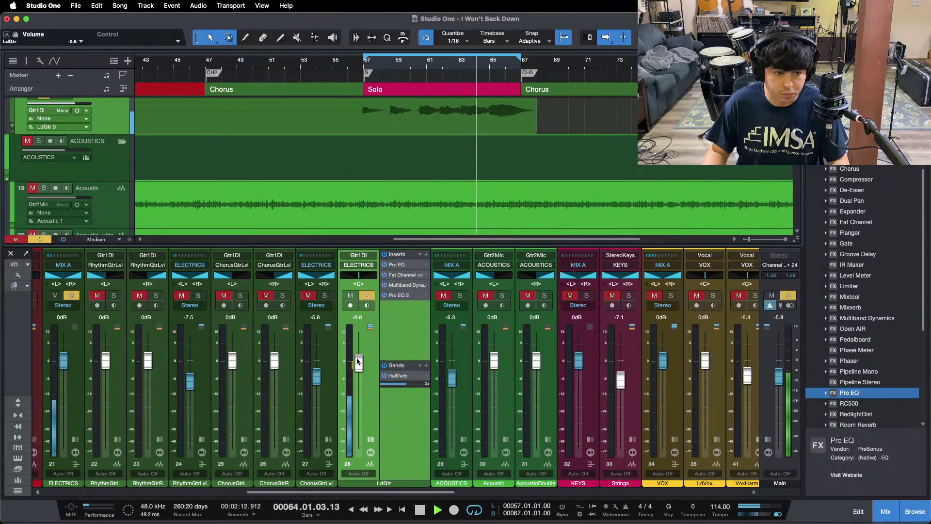
{"action": "key", "text": "s"}
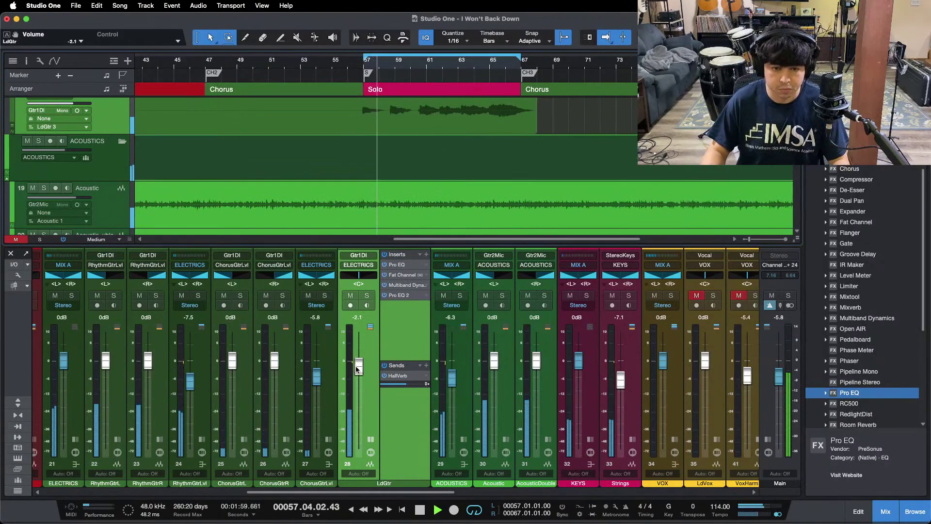
{"action": "scroll", "coordinate": [367, 363], "scroll_direction": "down", "scroll_amount": 2}
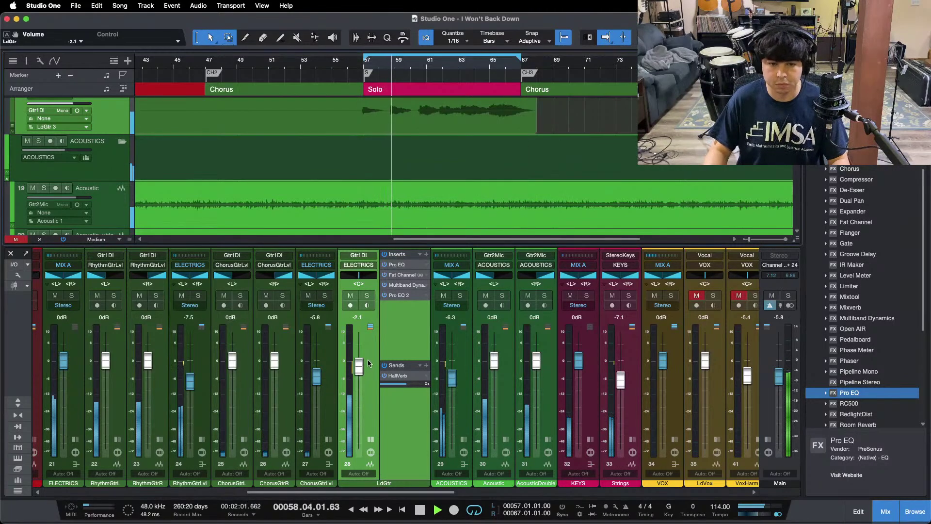
{"action": "left_click", "coordinate": [370, 440]}
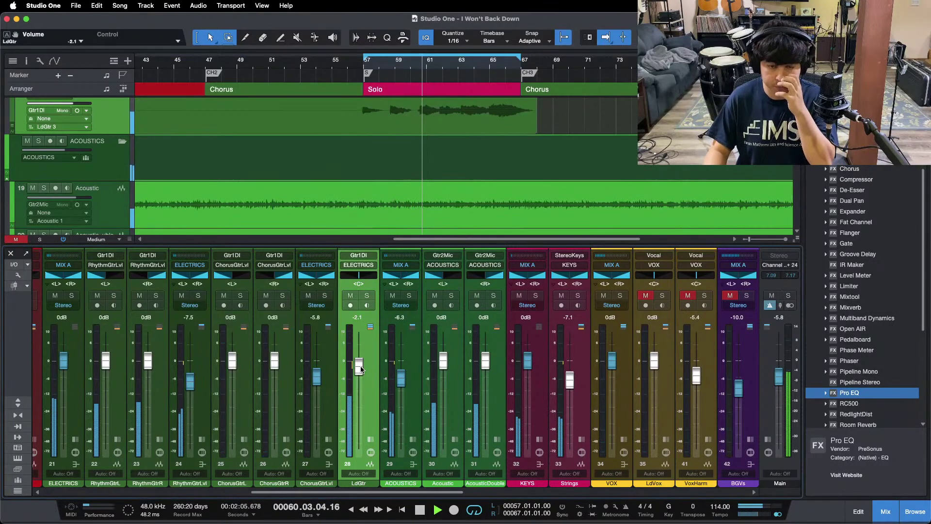
{"action": "scroll", "coordinate": [361, 366], "scroll_direction": "down", "scroll_amount": 2}
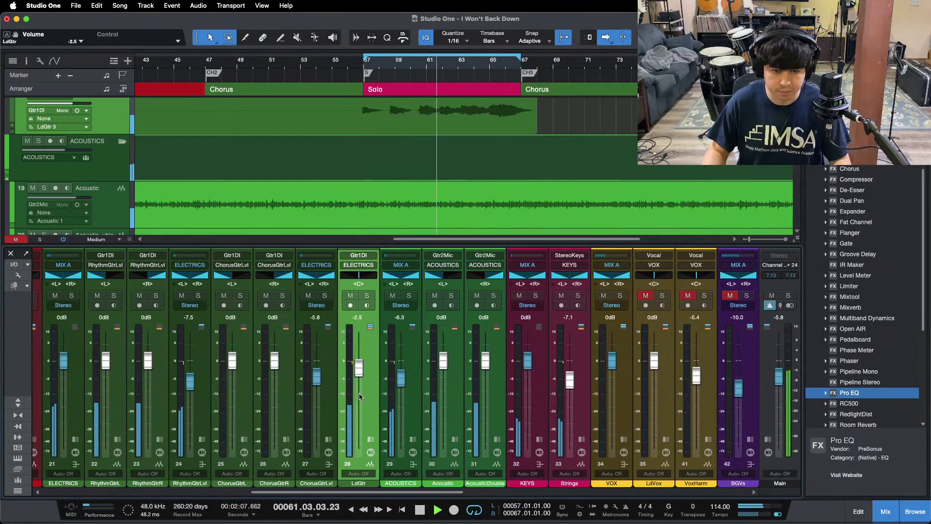
Raise the HallVerb effects channel's fader to -6.3 dB while playing the solo section
{"action": "scroll", "coordinate": [699, 480], "scroll_direction": "right", "scroll_amount": 10}
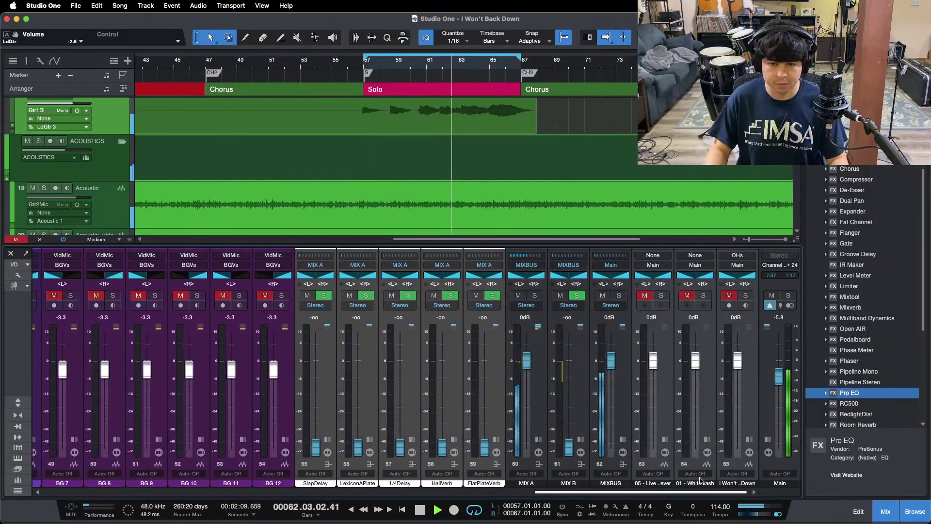
{"action": "left_click_drag", "start_coordinate": [442, 446], "coordinate": [447, 400]}
{"action": "left_click_drag", "start_coordinate": [447, 397], "coordinate": [443, 394]}
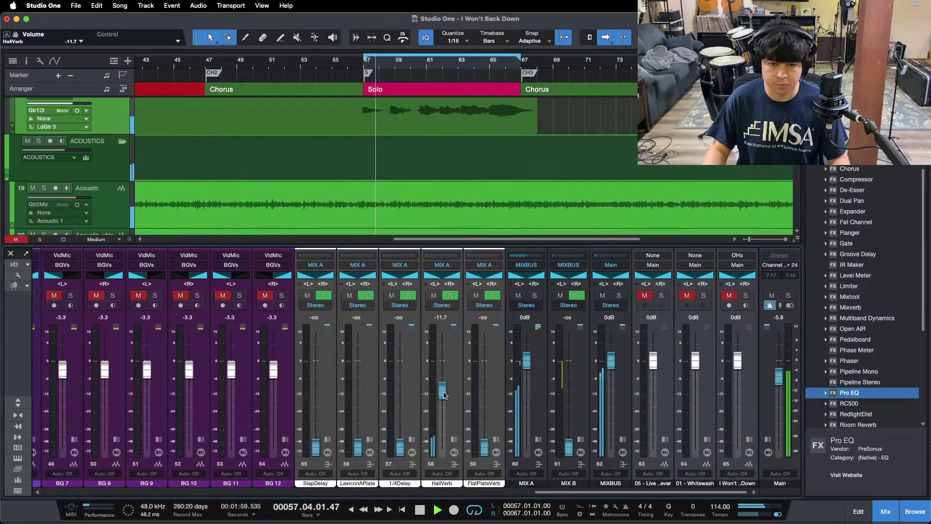
{"action": "scroll", "coordinate": [443, 395], "scroll_direction": "up", "scroll_amount": 3}
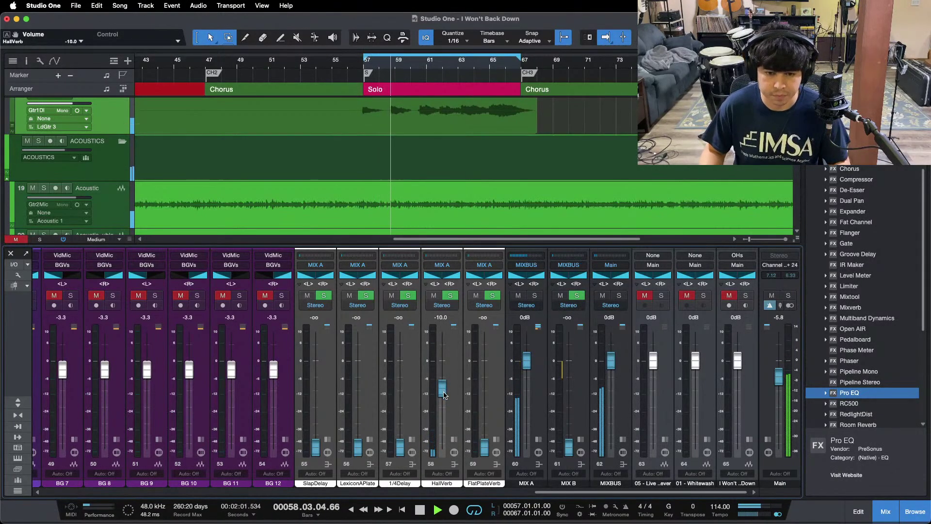
{"action": "scroll", "coordinate": [443, 394], "scroll_direction": "up", "scroll_amount": 1}
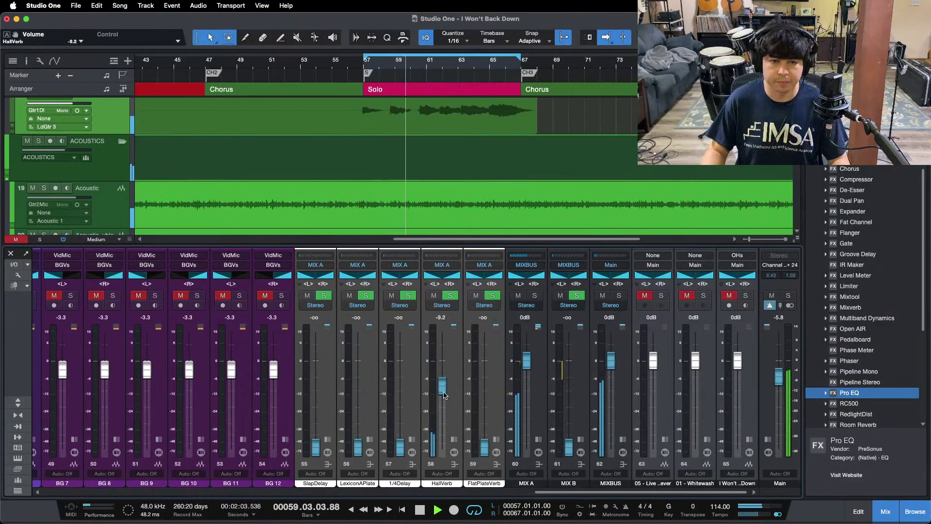
{"action": "scroll", "coordinate": [444, 393], "scroll_direction": "up", "scroll_amount": 1}
{"action": "scroll", "coordinate": [443, 390], "scroll_direction": "up", "scroll_amount": 1}
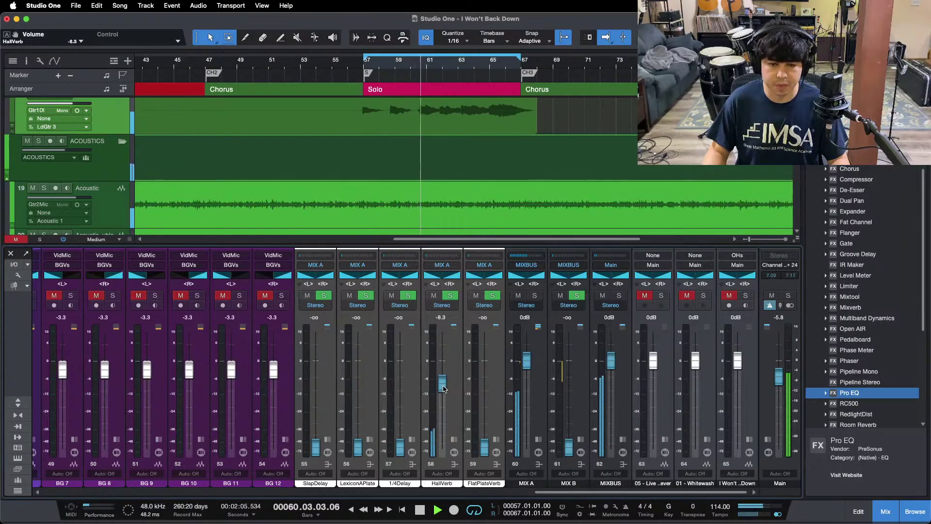
{"action": "scroll", "coordinate": [443, 388], "scroll_direction": "up", "scroll_amount": 1}
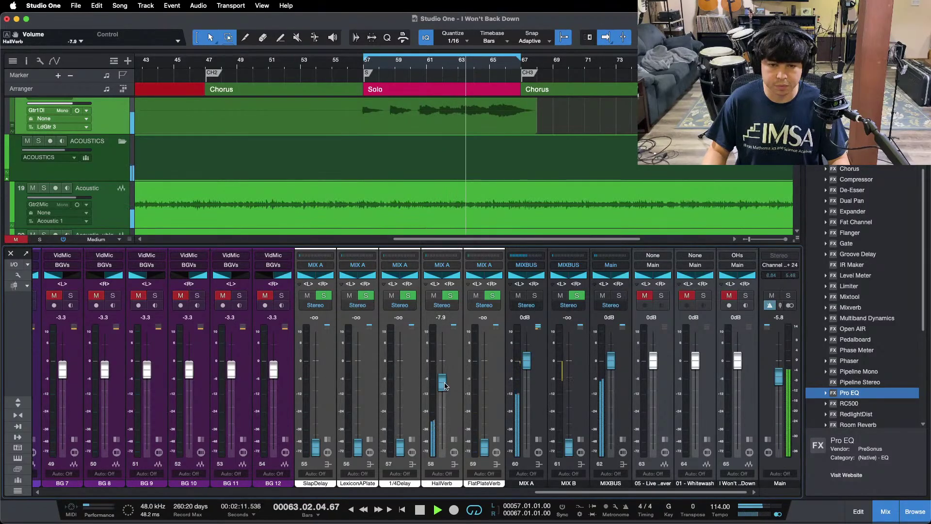
{"action": "scroll", "coordinate": [443, 385], "scroll_direction": "up", "scroll_amount": 2}
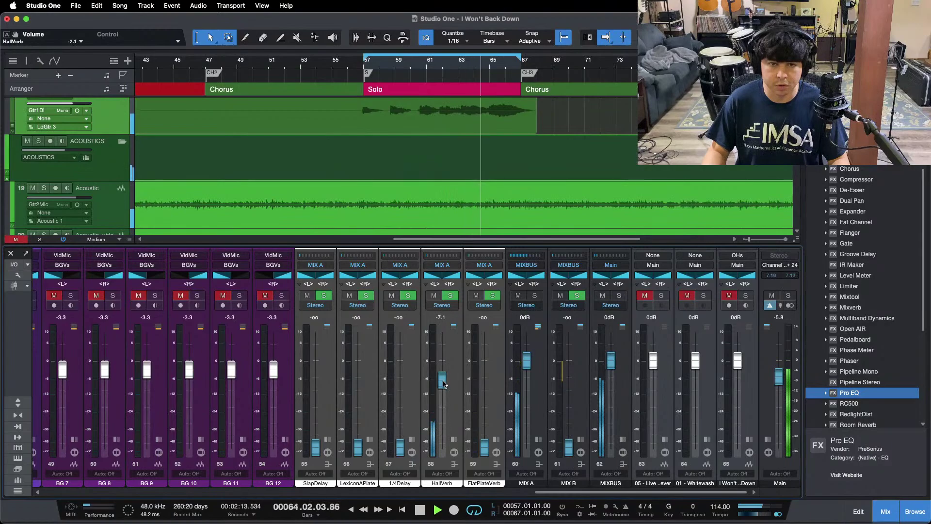
{"action": "left_click", "coordinate": [347, 65]}
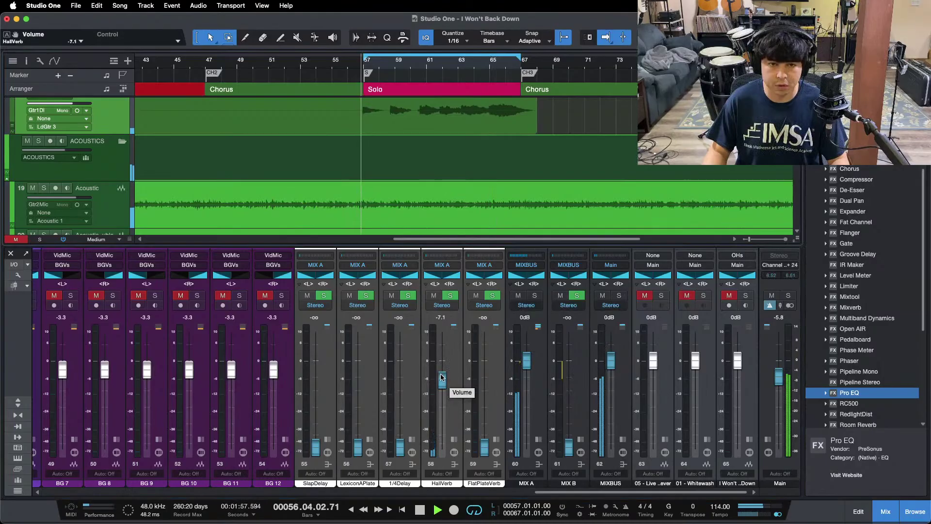
{"action": "scroll", "coordinate": [442, 376], "scroll_direction": "up", "scroll_amount": 1}
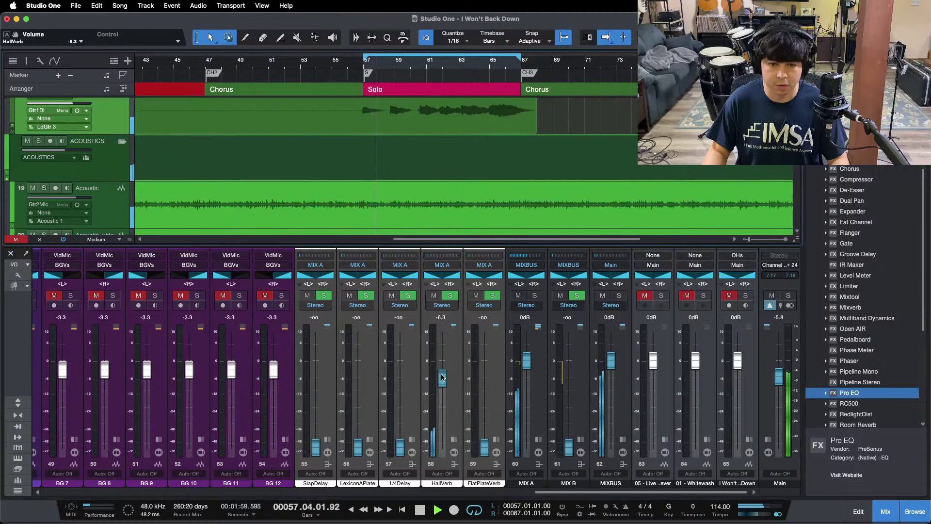
Open the Room Reverb insert on the HallVerb channel and review its settings
{"action": "left_click", "coordinate": [442, 255]}
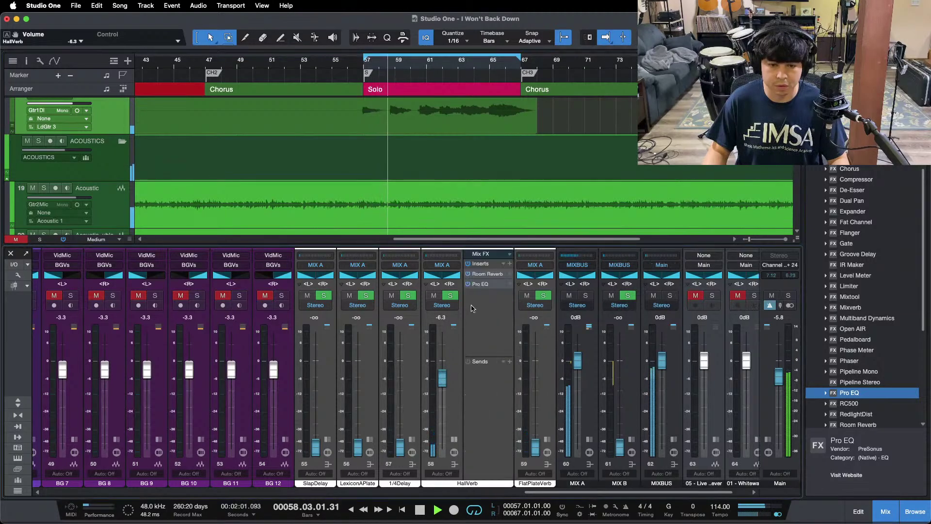
{"action": "left_click", "coordinate": [482, 277]}
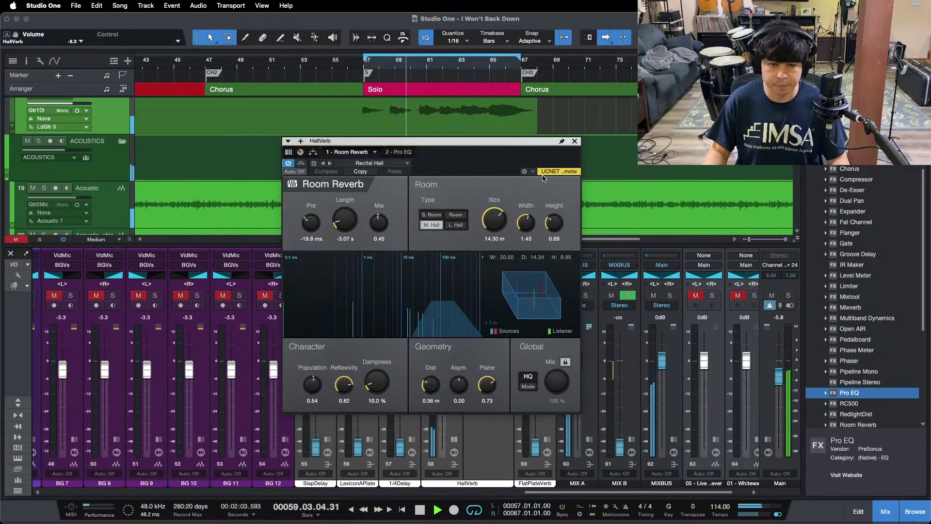
{"action": "left_click", "coordinate": [574, 141]}
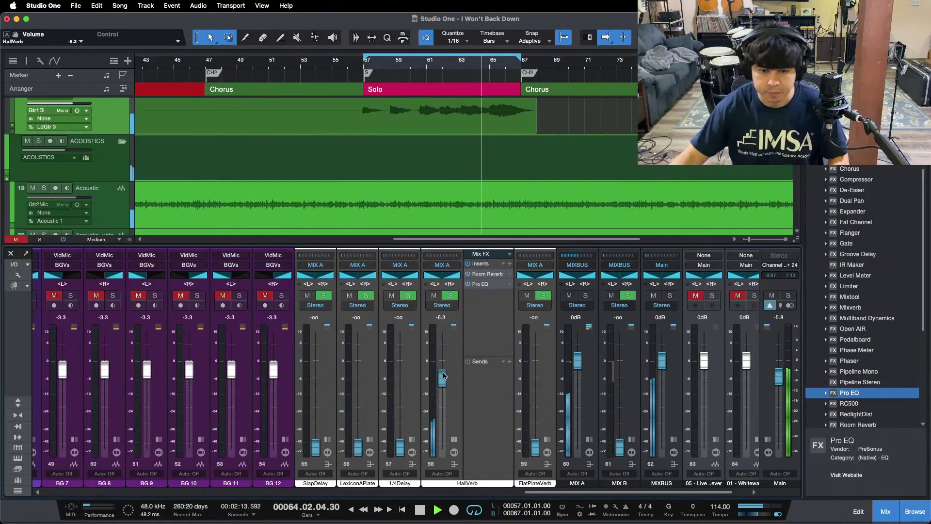
Set the mid band gain of the LdGtr channel's second Pro EQ to -7.68 dB while listening to the solo
{"action": "left_click_drag", "start_coordinate": [538, 496], "coordinate": [262, 463]}
{"action": "left_click", "coordinate": [240, 439]}
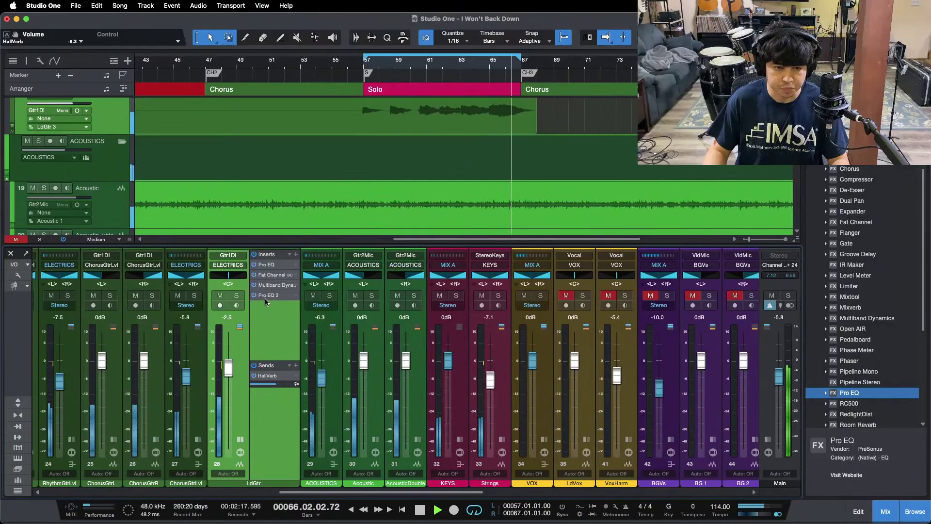
{"action": "left_click", "coordinate": [279, 291]}
{"action": "left_click_drag", "start_coordinate": [446, 388], "coordinate": [447, 382]}
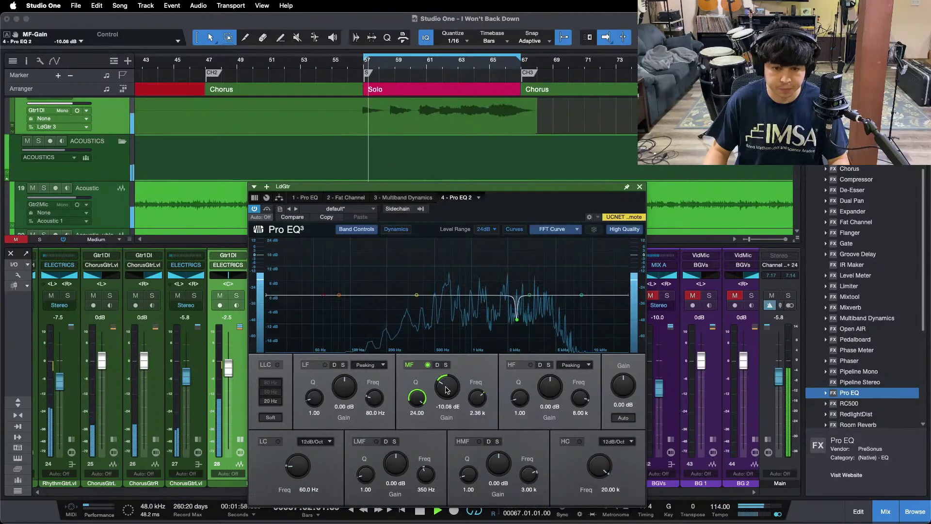
{"action": "left_click", "coordinate": [452, 63]}
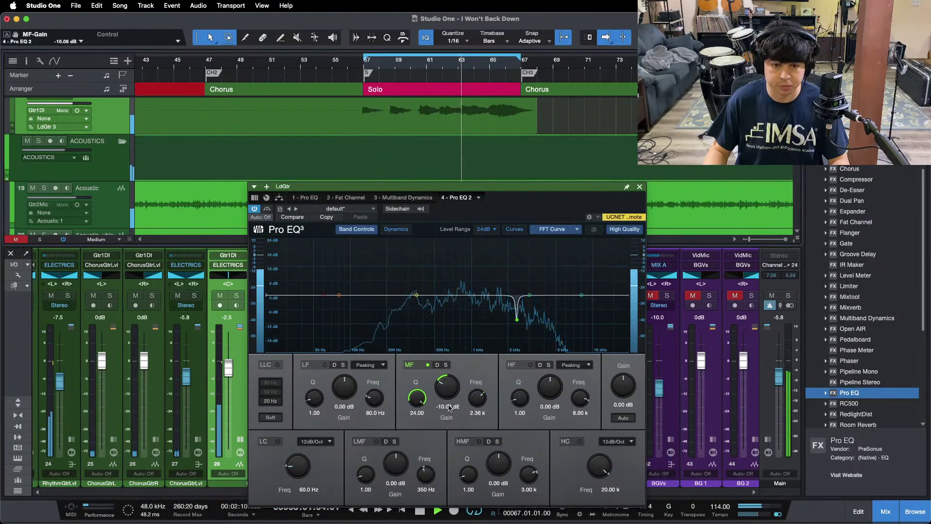
{"action": "scroll", "coordinate": [447, 394], "scroll_direction": "up", "scroll_amount": 1}
{"action": "scroll", "coordinate": [447, 393], "scroll_direction": "up", "scroll_amount": 4}
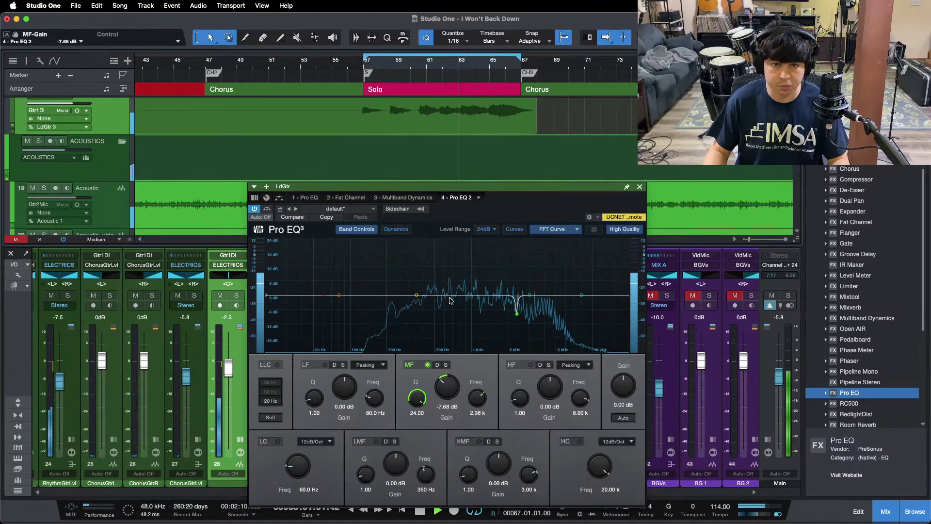
{"action": "scroll", "coordinate": [452, 388], "scroll_direction": "up", "scroll_amount": 1}
{"action": "scroll", "coordinate": [452, 388], "scroll_direction": "down", "scroll_amount": 1}
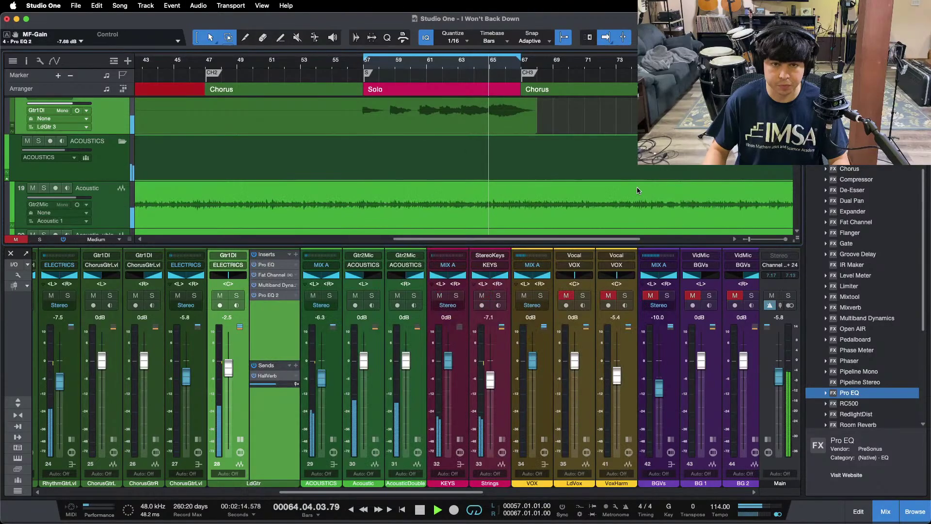
Set the HallVerb channel's fader to -4.2 dB, comparing the solo with the reverb muted and unmuted
{"action": "left_click", "coordinate": [639, 187]}
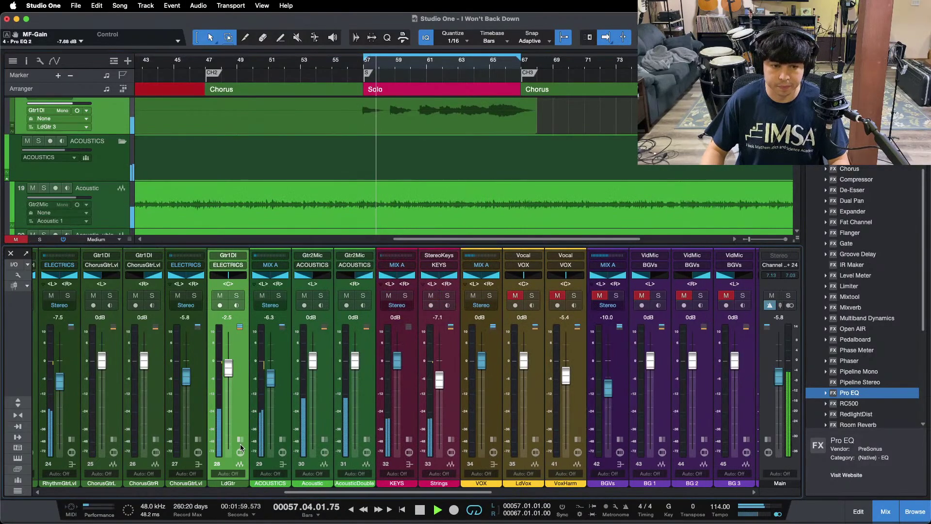
{"action": "left_click_drag", "start_coordinate": [291, 492], "coordinate": [498, 495]}
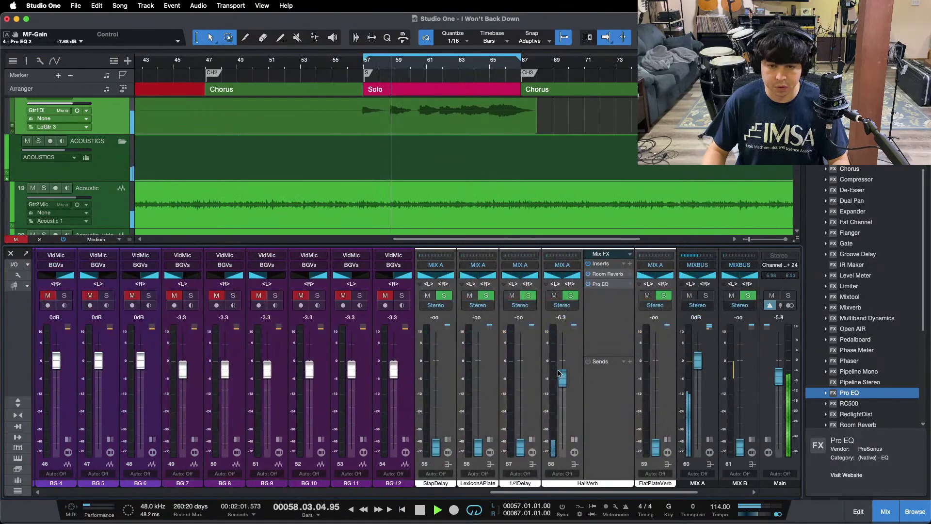
{"action": "left_click", "coordinate": [574, 463]}
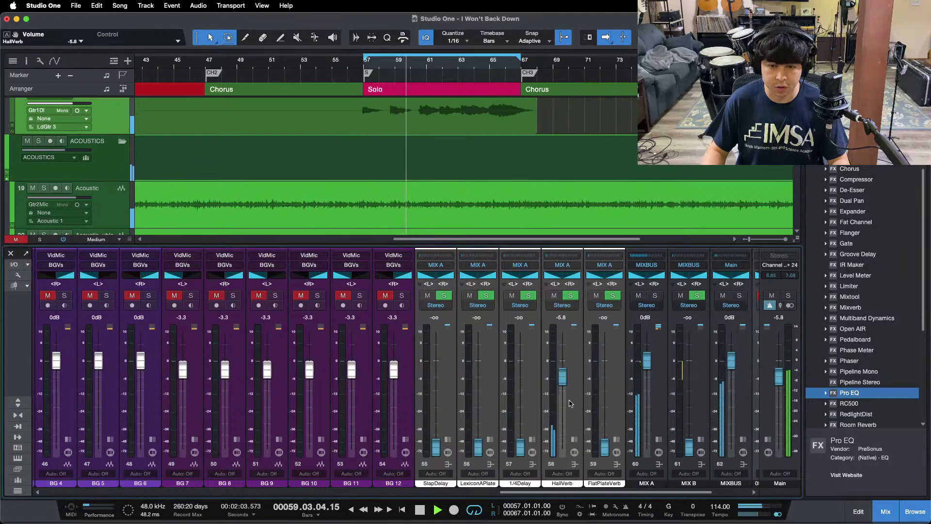
{"action": "left_click", "coordinate": [563, 378], "text": "alt"}
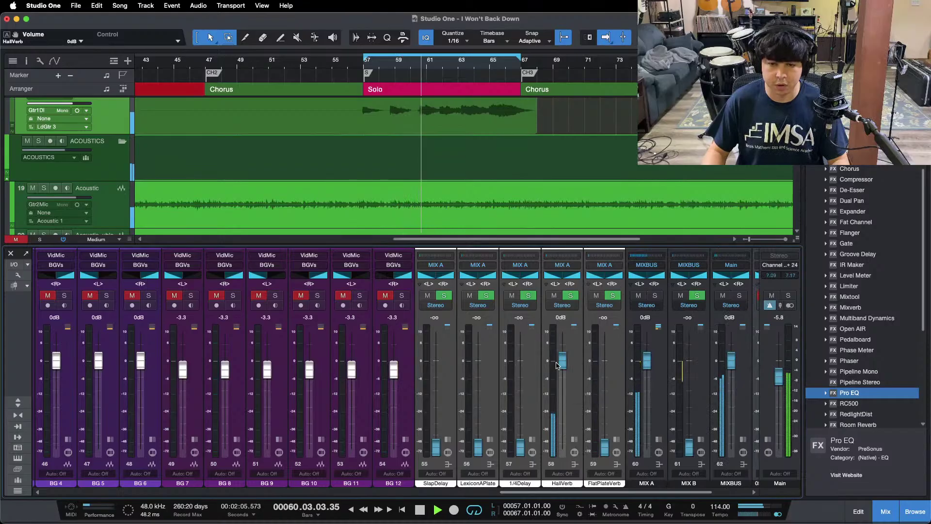
{"action": "left_click_drag", "start_coordinate": [559, 363], "coordinate": [561, 367]}
{"action": "left_click", "coordinate": [554, 296]}
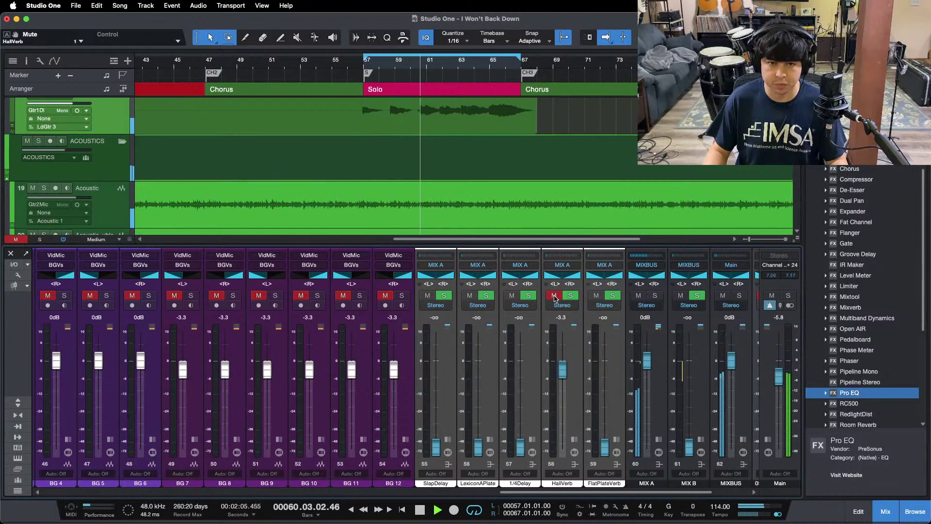
{"action": "left_click", "coordinate": [554, 296]}
{"action": "left_click_drag", "start_coordinate": [562, 369], "coordinate": [561, 372]}
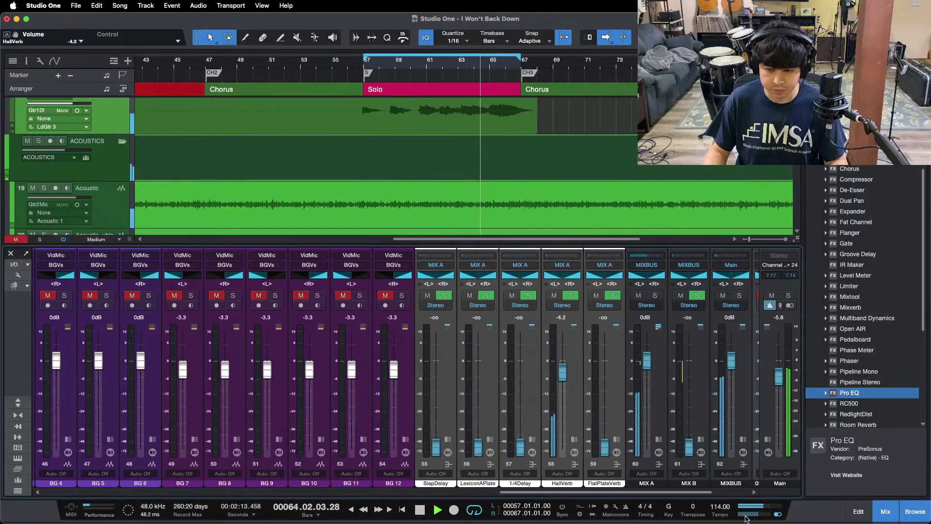
Replay the solo, lowering the LdGtr fader to -2.9 dB and raising the HallVerb fader to -3.8 dB
{"action": "left_click_drag", "start_coordinate": [624, 496], "coordinate": [387, 496]}
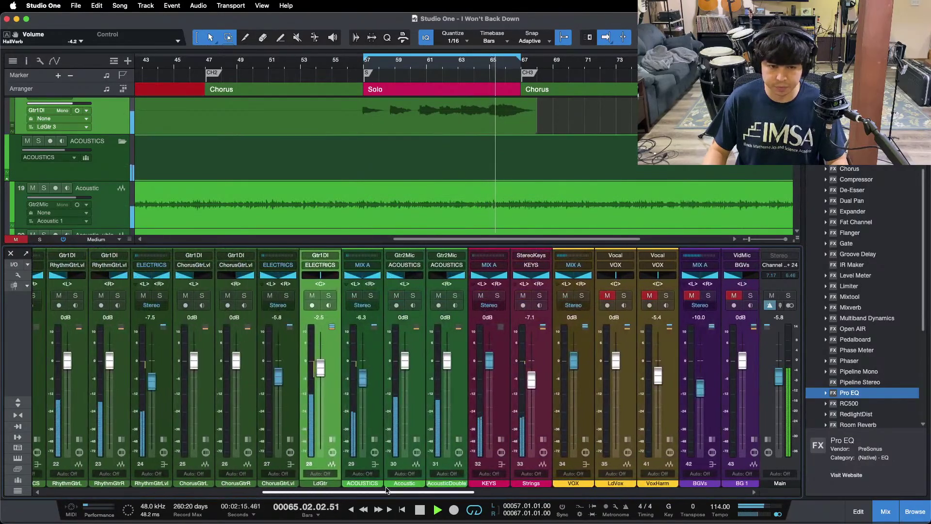
{"action": "left_click", "coordinate": [340, 70]}
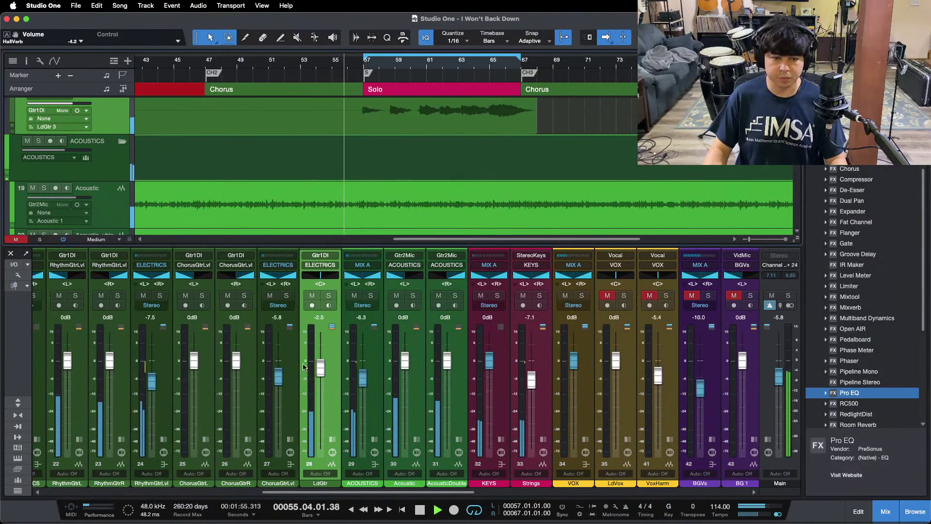
{"action": "left_click_drag", "start_coordinate": [321, 367], "coordinate": [323, 368]}
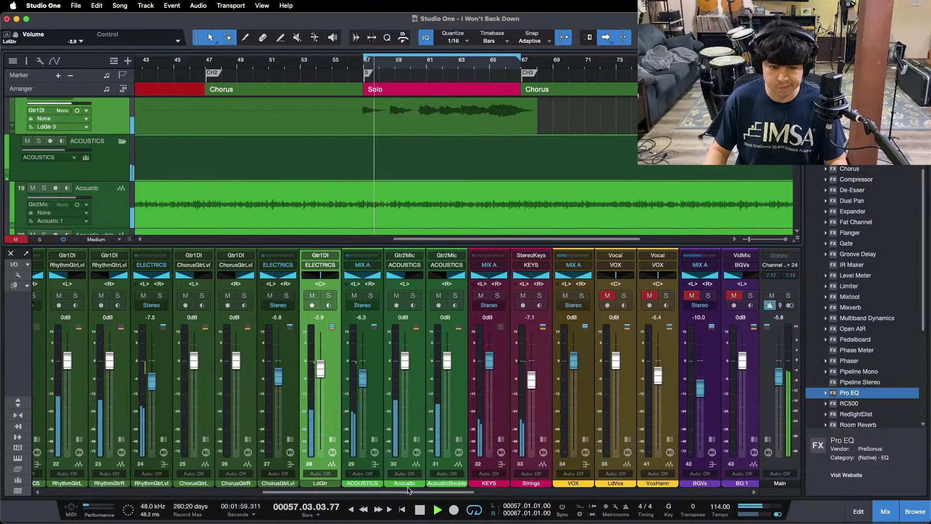
{"action": "left_click_drag", "start_coordinate": [412, 492], "coordinate": [929, 505]}
{"action": "left_click_drag", "start_coordinate": [442, 373], "coordinate": [444, 371]}
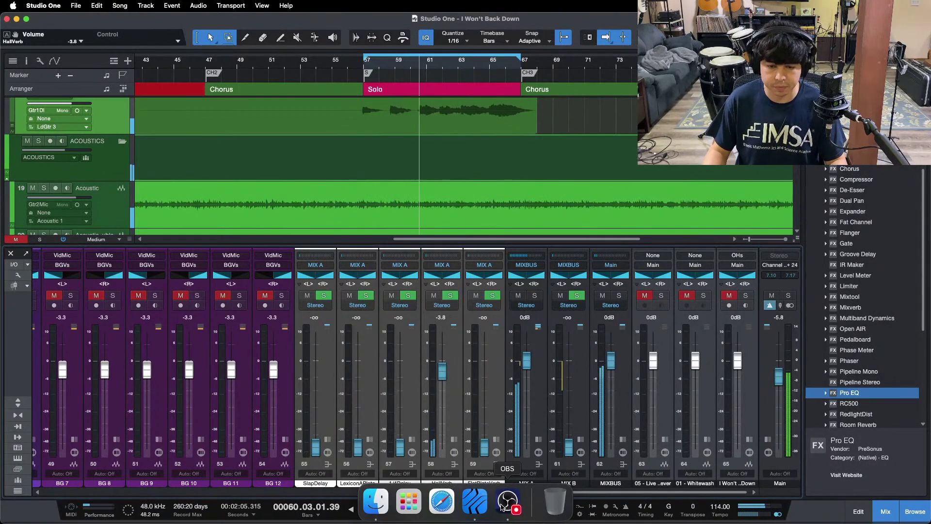
{"action": "left_click", "coordinate": [502, 507]}
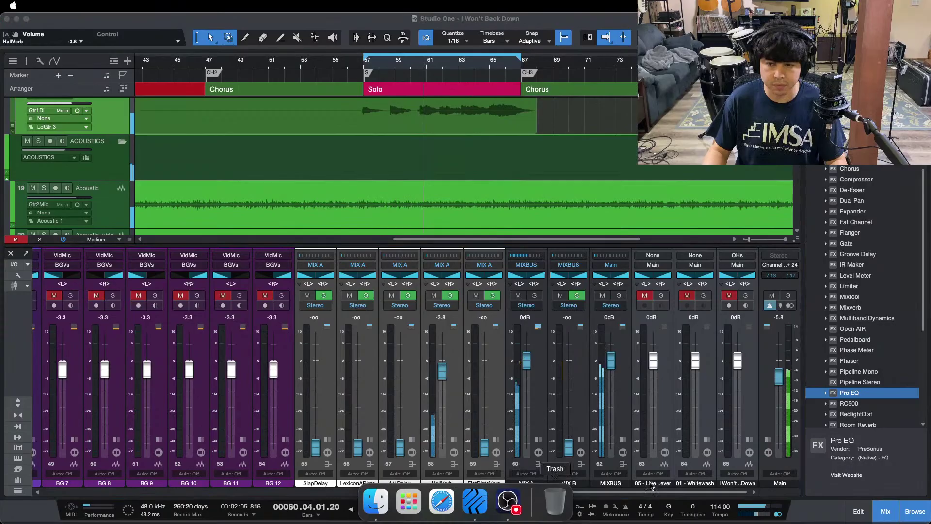
{"action": "left_click", "coordinate": [895, 475]}
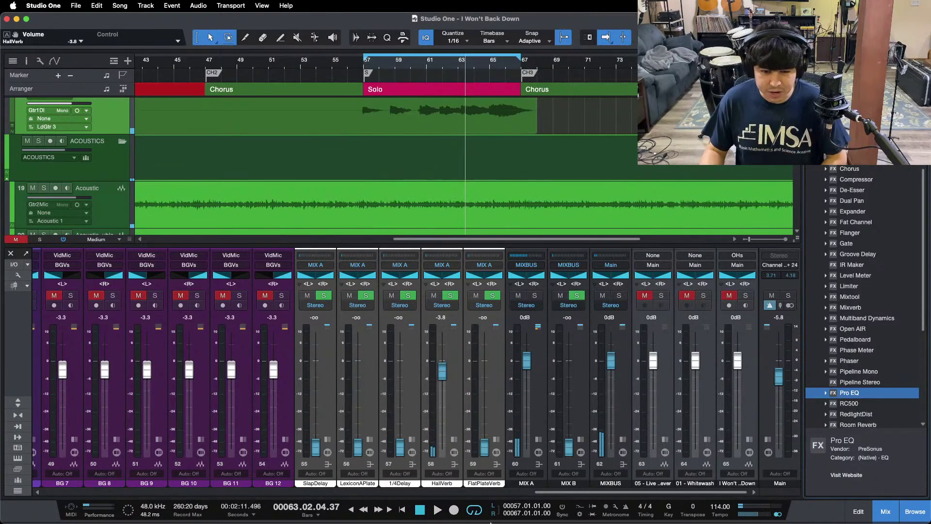
{"action": "left_click", "coordinate": [508, 503]}
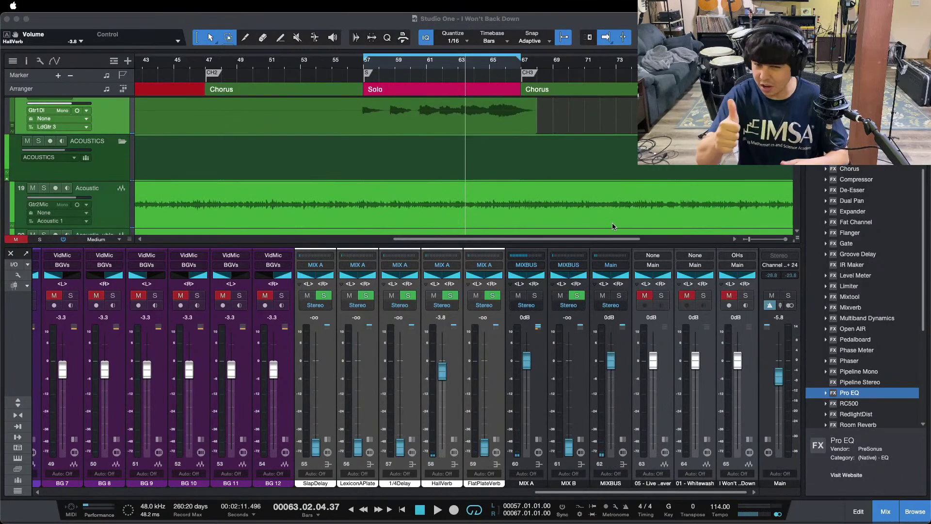
{"action": "left_click", "coordinate": [889, 479]}
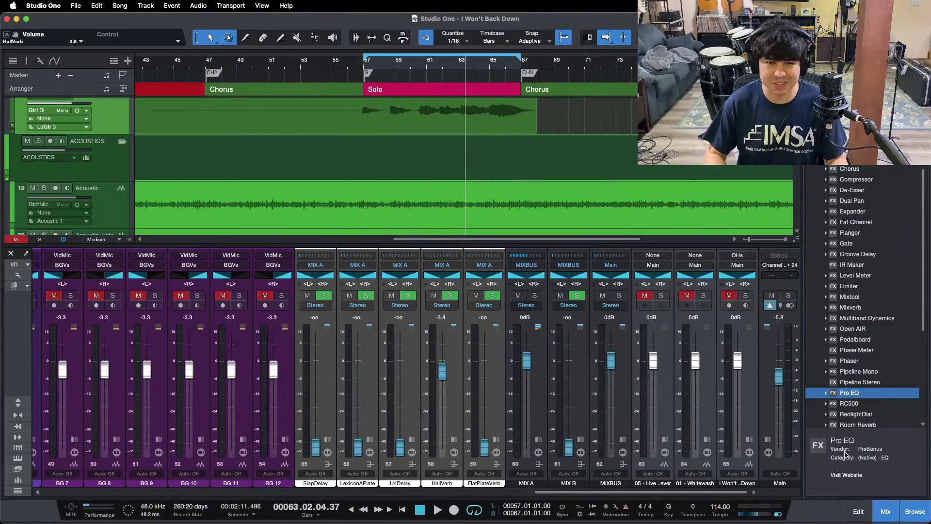
{"action": "key", "text": "space"}
{"action": "left_click_drag", "start_coordinate": [550, 492], "coordinate": [395, 478]}
{"action": "key", "text": "space"}
Set the loop range to the second Chorus, bars 47 to 57, in the arrangement and save the song
{"action": "key", "text": "F3"}
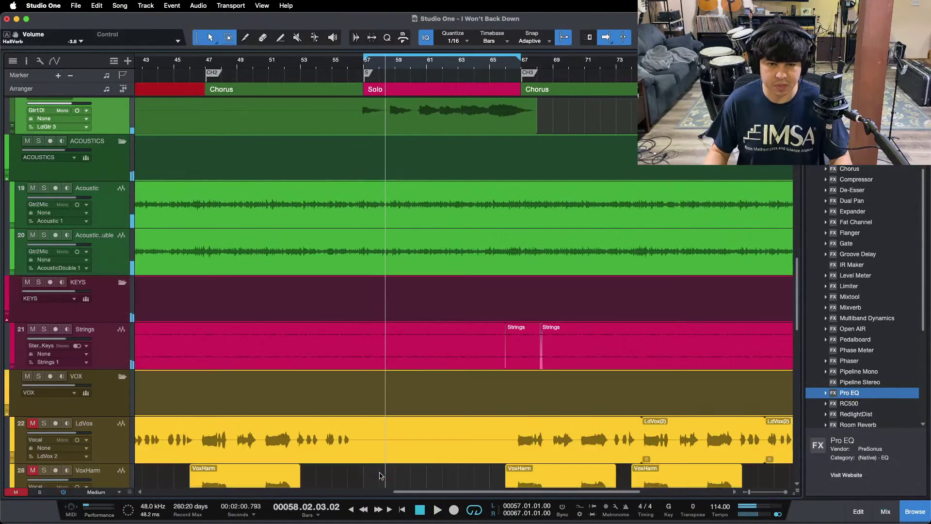
{"action": "scroll", "coordinate": [431, 292], "scroll_direction": "down", "scroll_amount": 6}
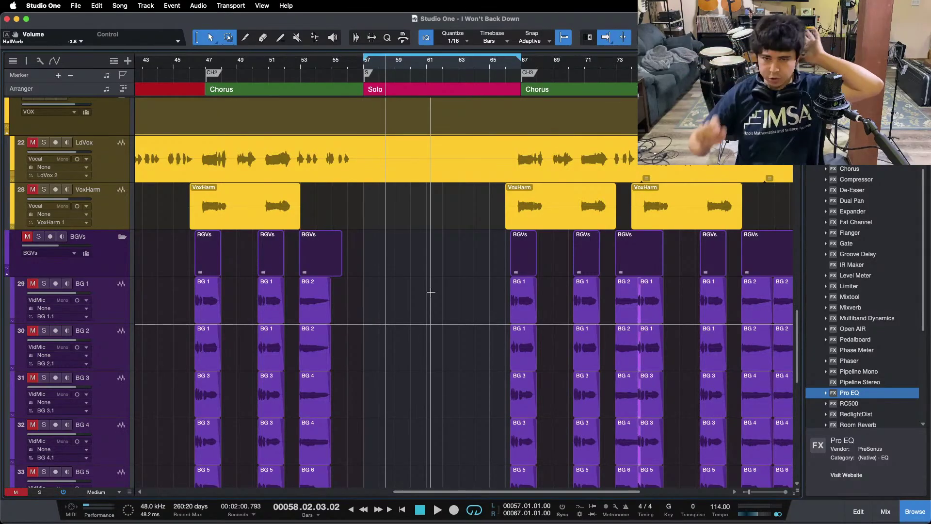
{"action": "key", "text": "w"}
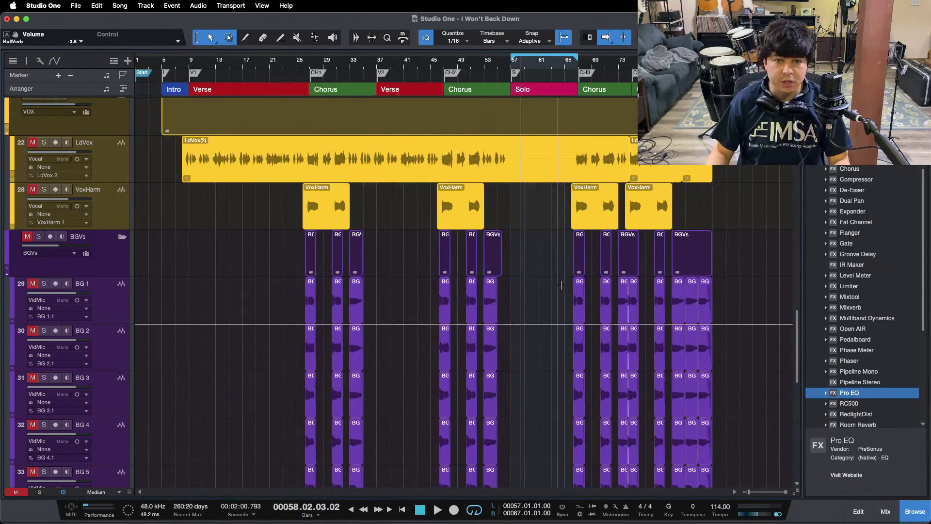
{"action": "double_click", "coordinate": [479, 73]}
{"action": "key", "text": "e"}
{"action": "key", "text": "e"}
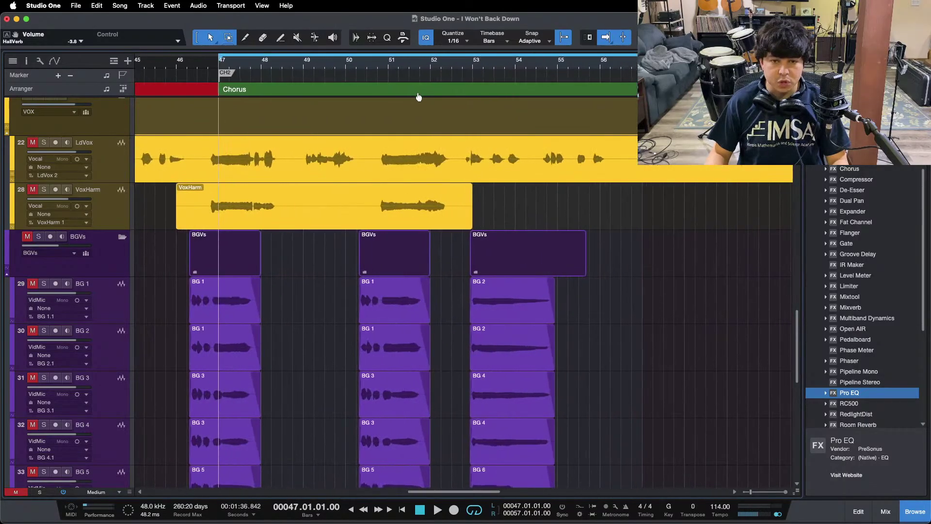
{"action": "key", "text": "super+s"}
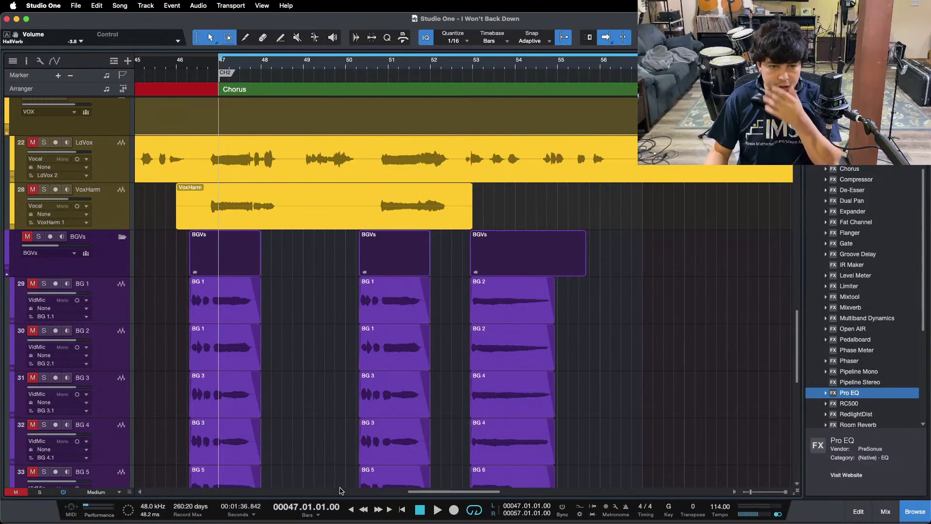
{"action": "mouse_move", "coordinate": [377, 521]}
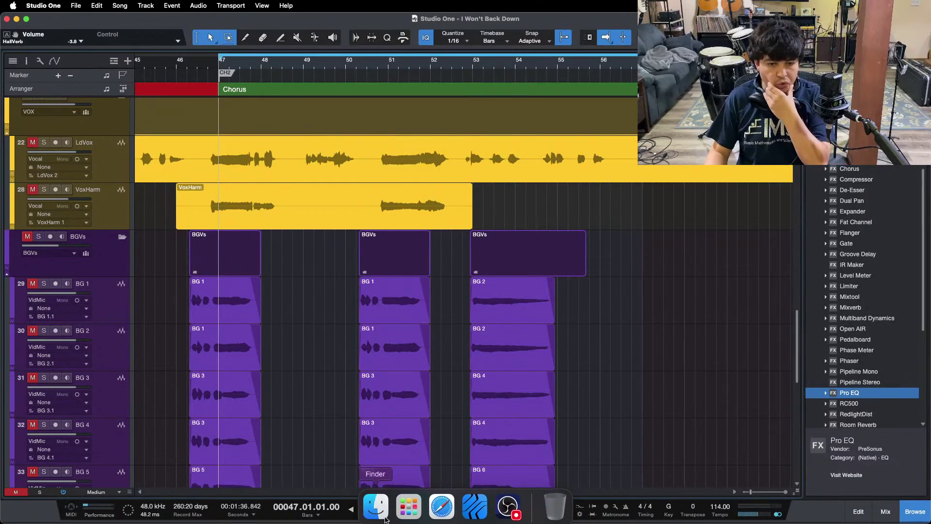
{"action": "left_click", "coordinate": [509, 507]}
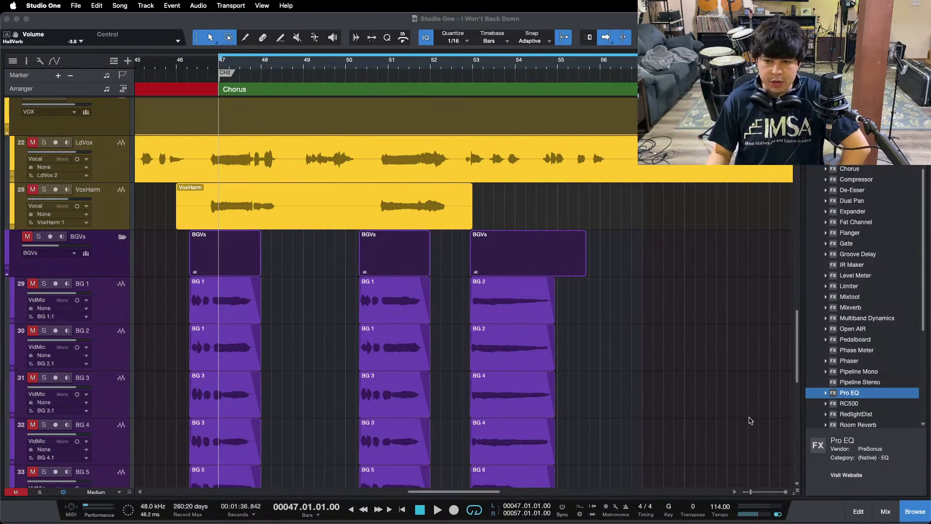
Look through the tracks of the second Chorus, from the drums, bass and guitars to the lead and background vocals
{"action": "scroll", "coordinate": [488, 311], "scroll_direction": "up", "scroll_amount": 3}
{"action": "scroll", "coordinate": [487, 309], "scroll_direction": "up", "scroll_amount": 10}
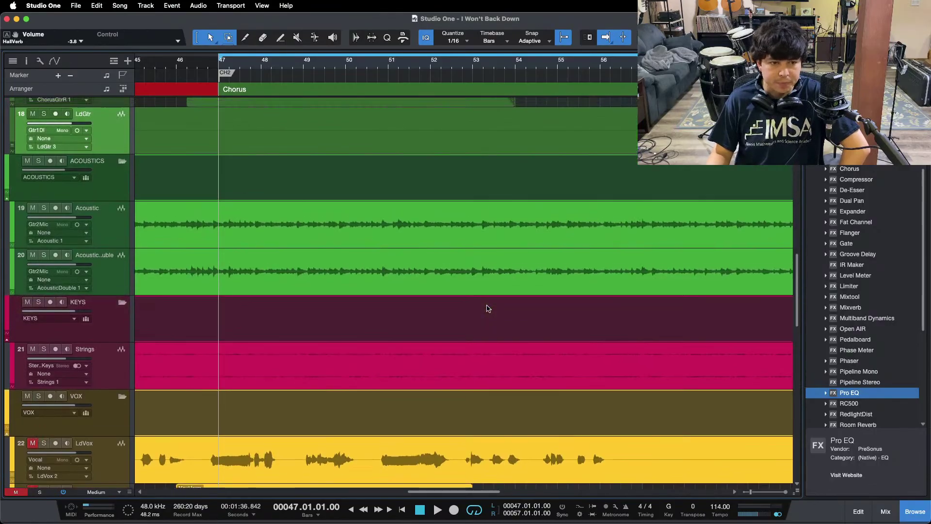
{"action": "scroll", "coordinate": [487, 308], "scroll_direction": "up", "scroll_amount": 10}
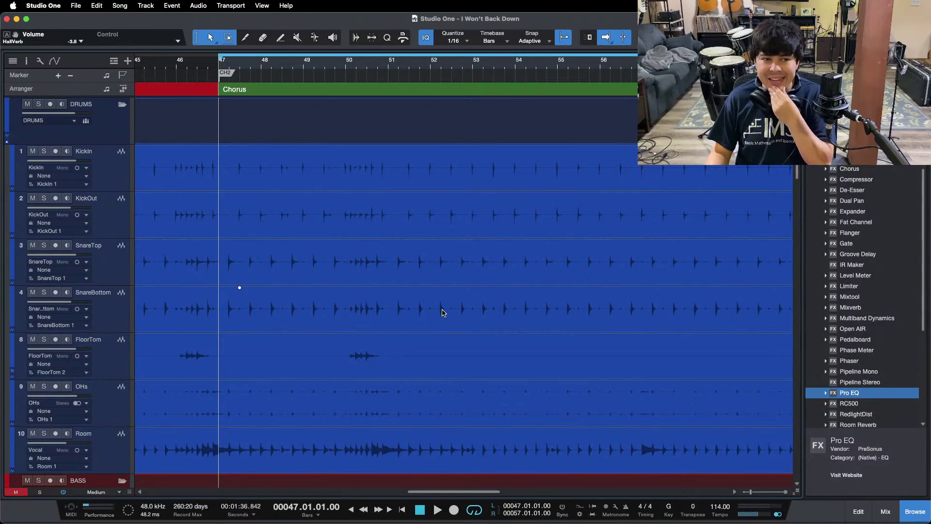
{"action": "scroll", "coordinate": [441, 312], "scroll_direction": "down", "scroll_amount": 10}
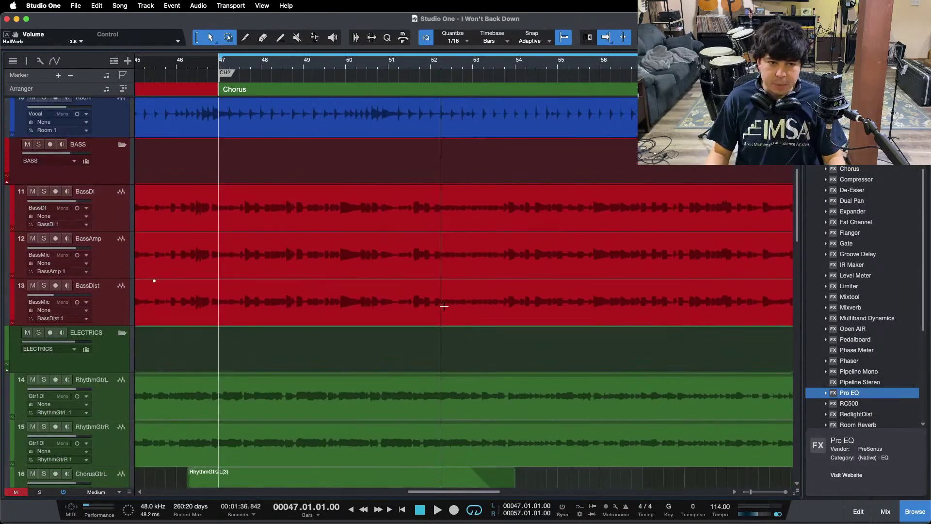
{"action": "scroll", "coordinate": [444, 306], "scroll_direction": "down", "scroll_amount": 10}
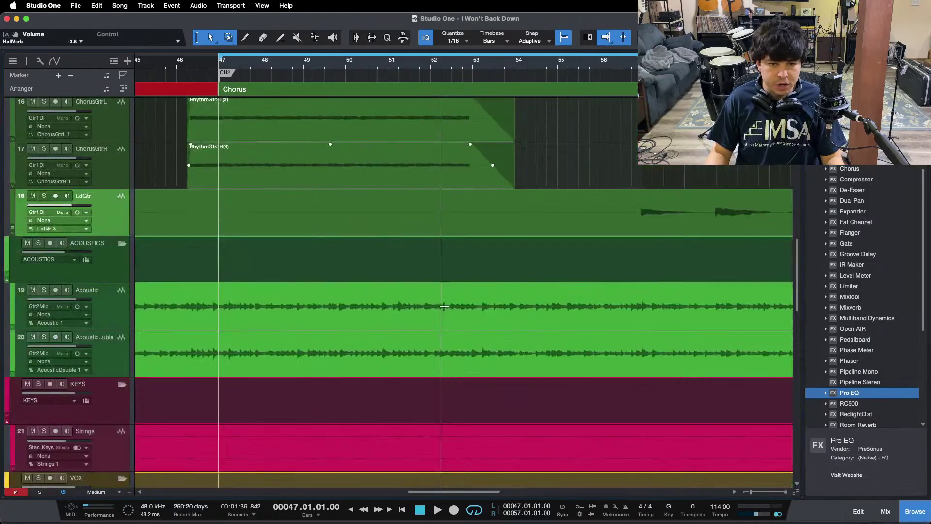
{"action": "scroll", "coordinate": [444, 306], "scroll_direction": "up", "scroll_amount": 2}
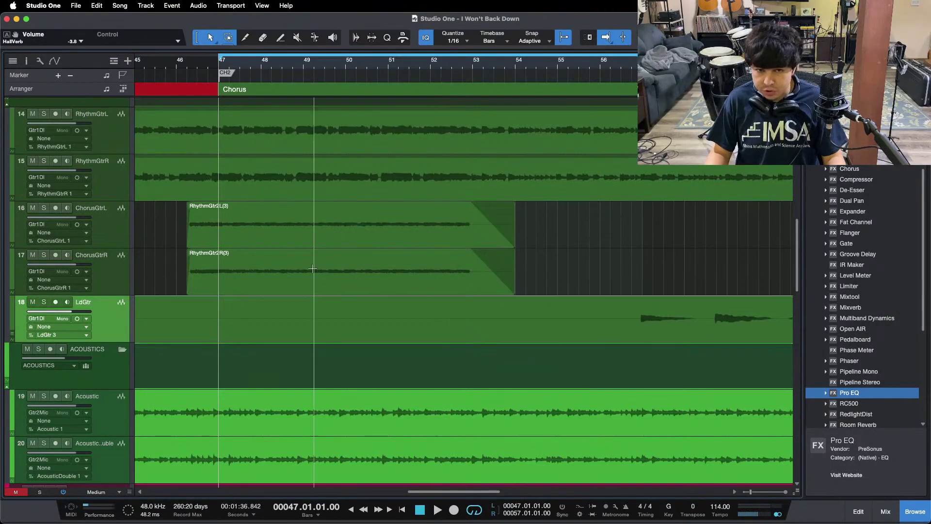
{"action": "mouse_move", "coordinate": [458, 276]}
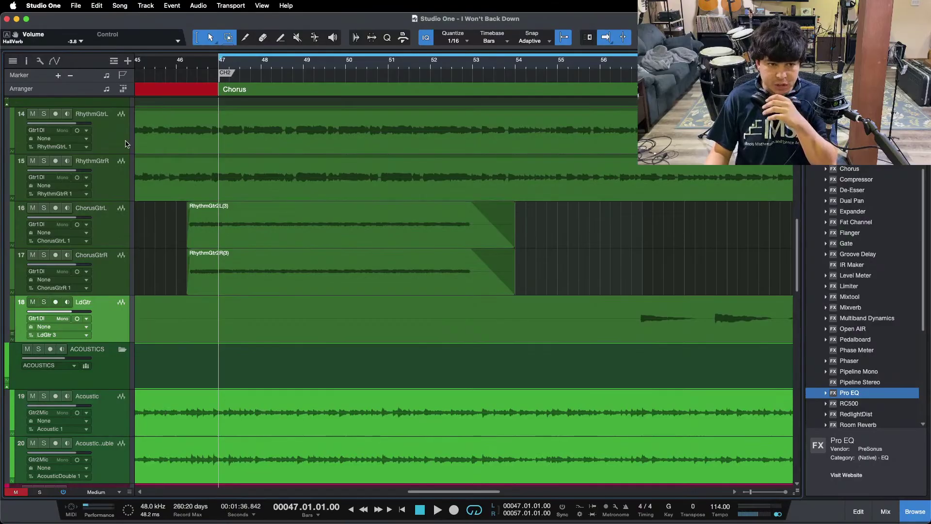
{"action": "scroll", "coordinate": [360, 340], "scroll_direction": "down", "scroll_amount": 2}
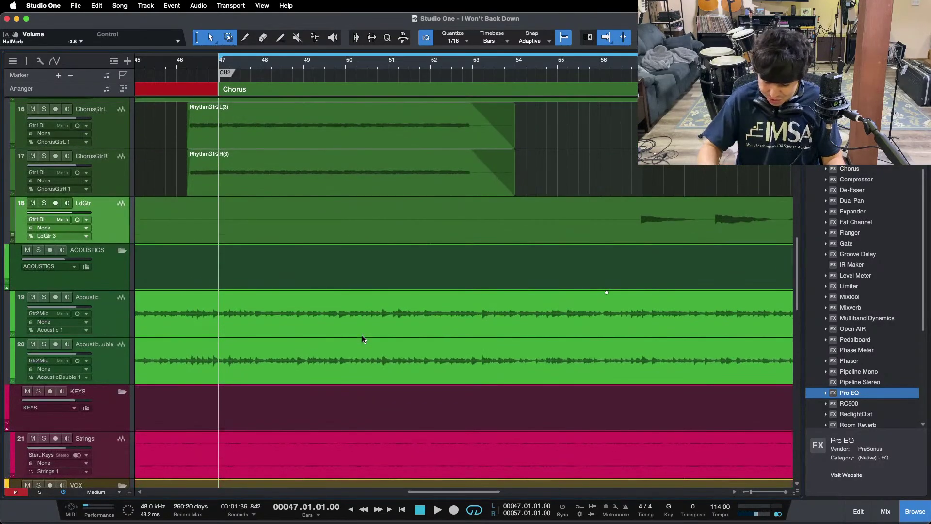
{"action": "scroll", "coordinate": [420, 336], "scroll_direction": "down", "scroll_amount": 5}
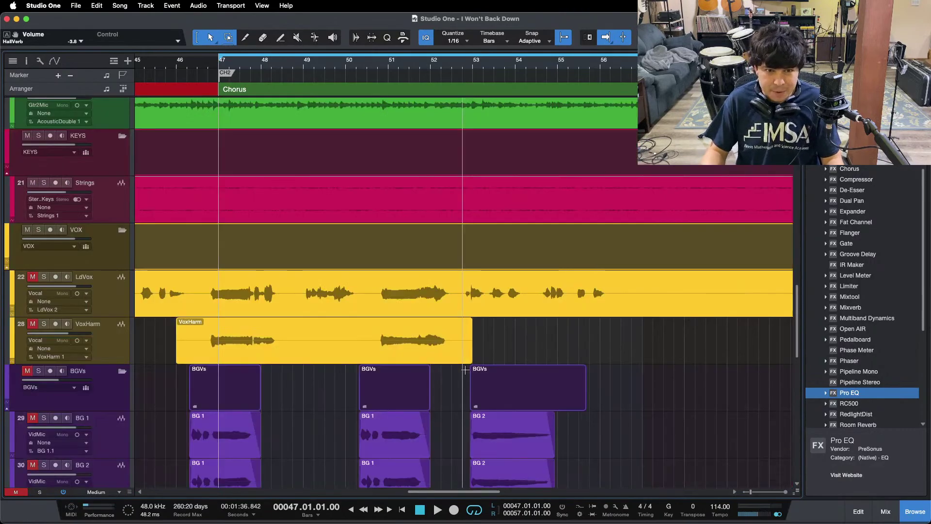
{"action": "scroll", "coordinate": [274, 345], "scroll_direction": "down", "scroll_amount": 2}
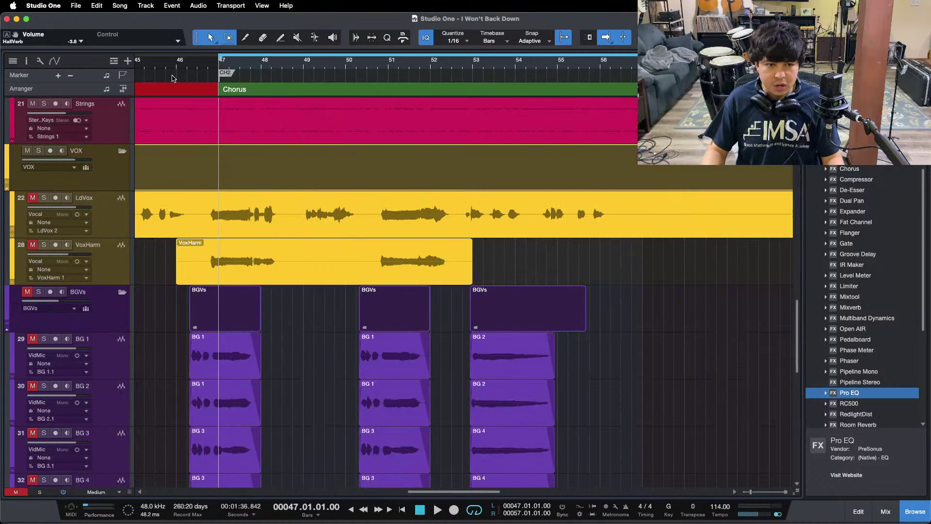
Place the playback position just before the second Chorus and check the soothe2 insert on the VOX bus
{"action": "left_click", "coordinate": [210, 59]}
{"action": "key", "text": "F3"}
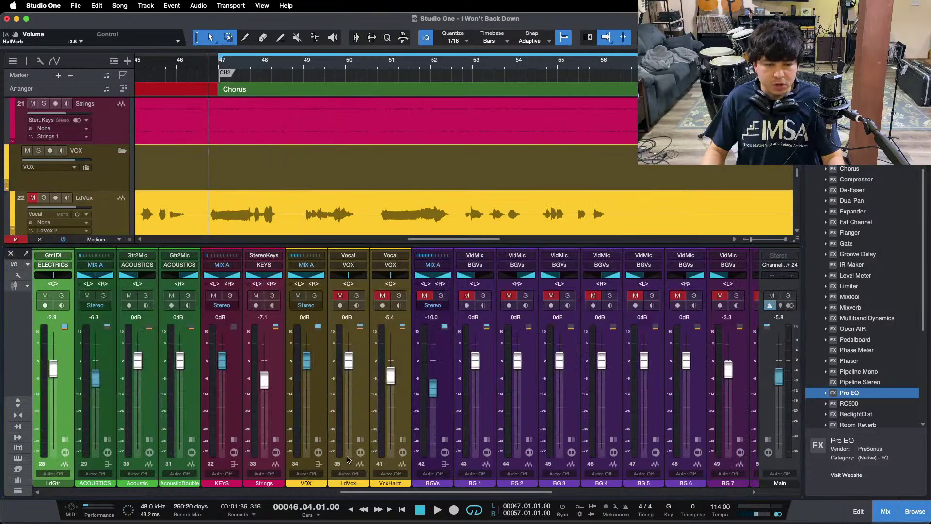
{"action": "left_click", "coordinate": [320, 440]}
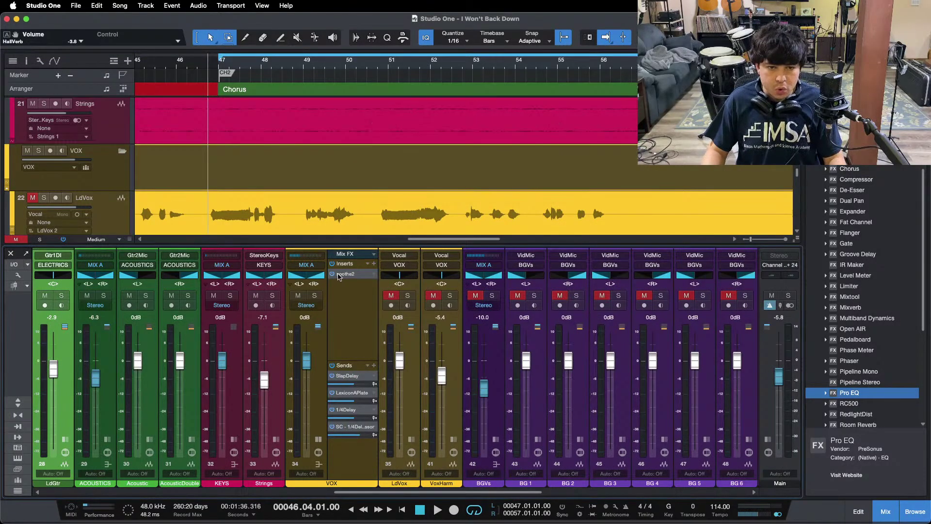
{"action": "left_click", "coordinate": [340, 277]}
{"action": "key", "text": "super+w"}
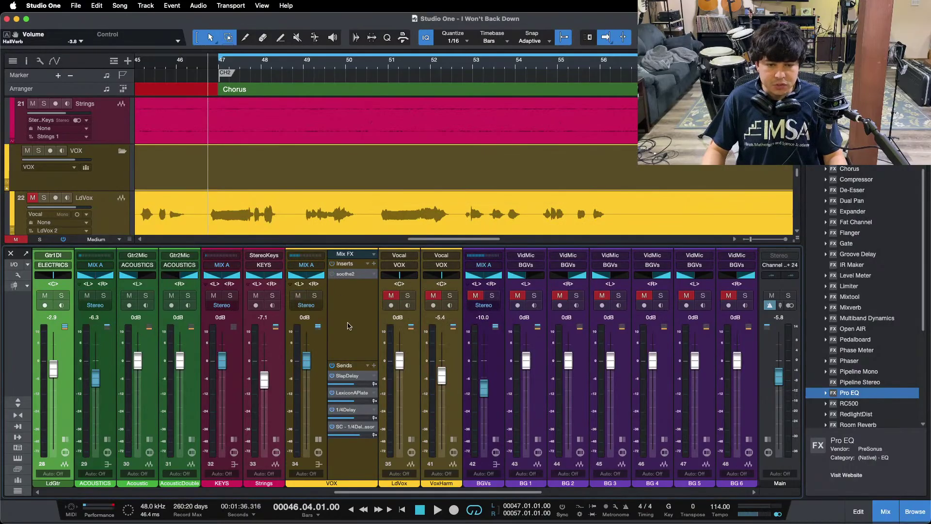
Expand the LdVox channel to show its inserts and sends, and unmute it
{"action": "left_click", "coordinate": [411, 464]}
{"action": "left_click", "coordinate": [391, 296]}
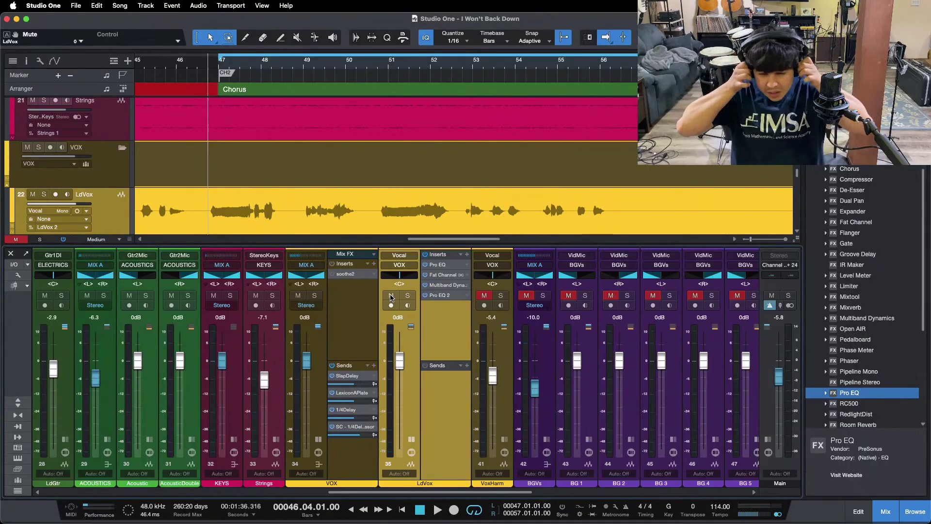
{"action": "mouse_move", "coordinate": [515, 520]}
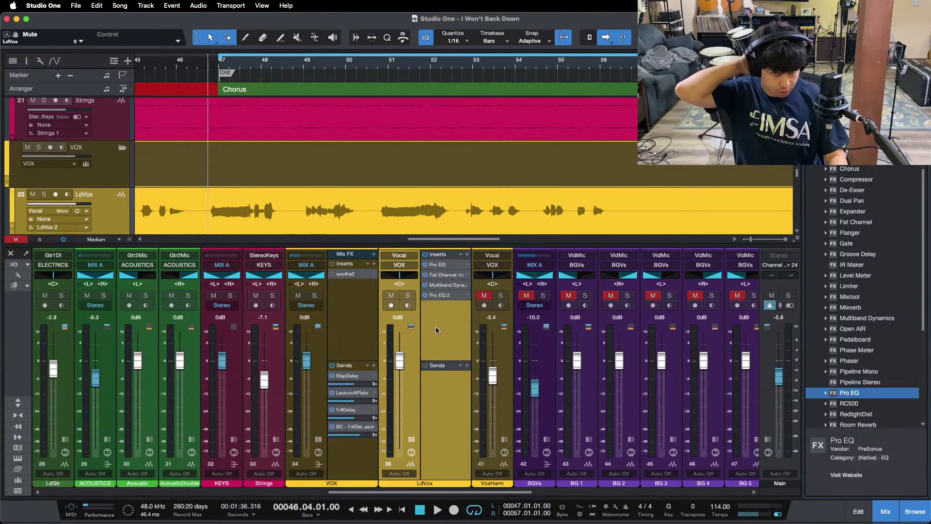
Solo the lead vocal during playback and enable the 182 Hz low cut at 12 dB/oct in its first Pro EQ
{"action": "left_click", "coordinate": [455, 265]}
{"action": "key", "text": "s"}
{"action": "key", "text": "space"}
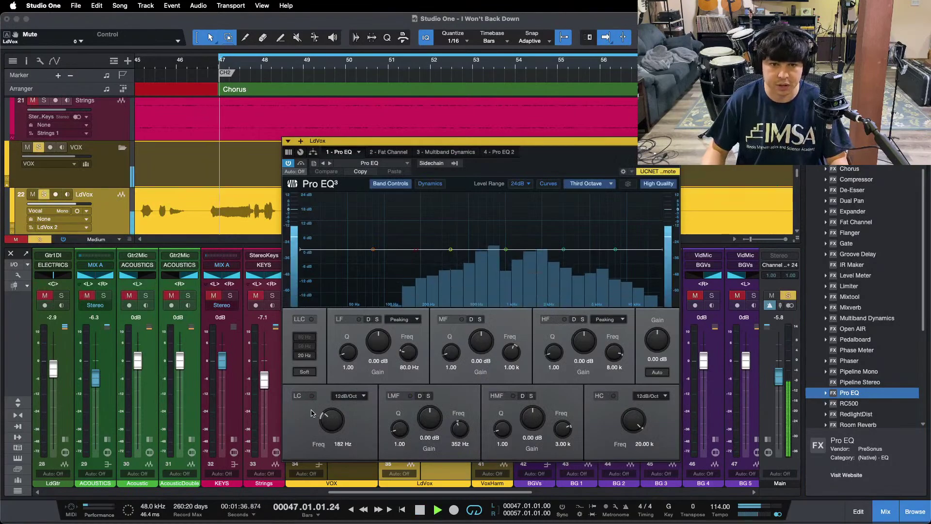
{"action": "left_click", "coordinate": [311, 395]}
{"action": "left_click_drag", "start_coordinate": [562, 162], "coordinate": [540, 170]}
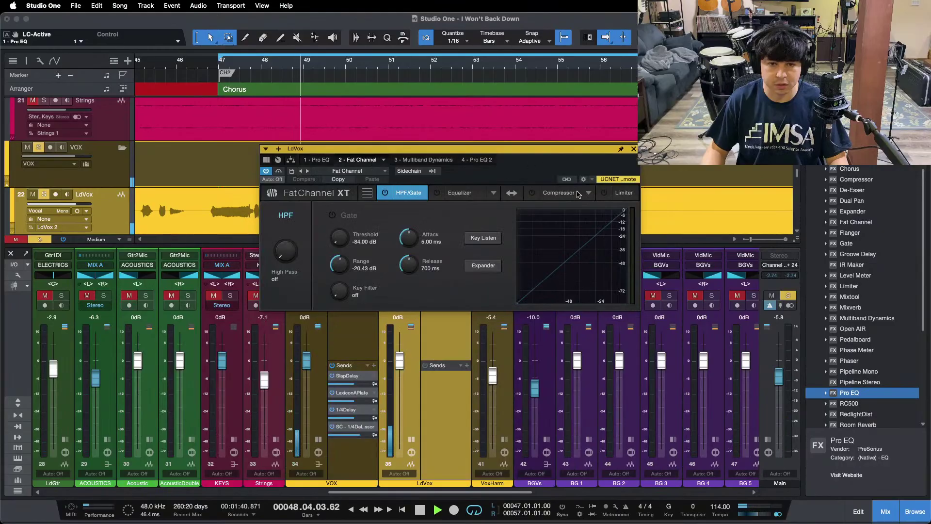
Turn on the FET compressor in the LdVox Fat Channel at a 4:1 ratio
{"action": "left_click", "coordinate": [559, 192]}
{"action": "left_click", "coordinate": [532, 192]}
{"action": "left_click_drag", "start_coordinate": [405, 148], "coordinate": [411, 226]}
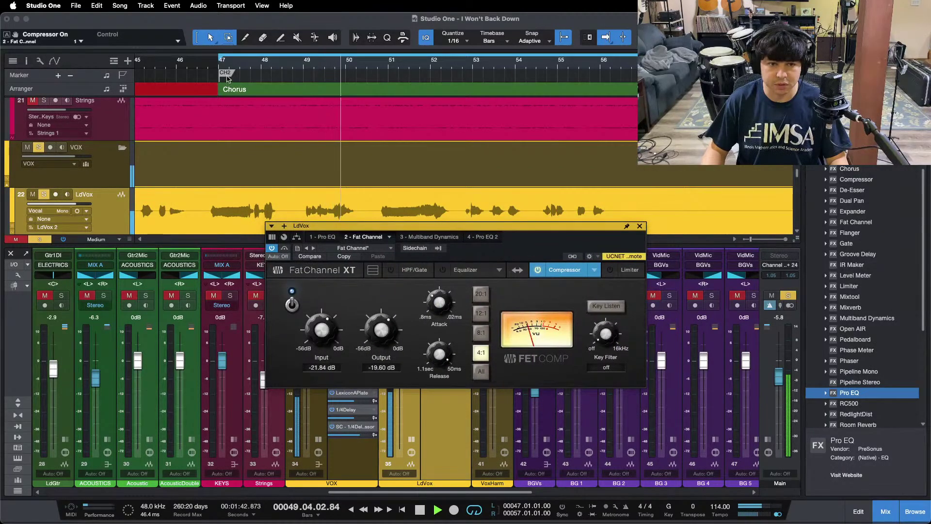
Audition the first Verse and second Chorus while setting the lead vocal compressor's input to -20.16 dB and output to -21.28 dB
{"action": "left_click_drag", "start_coordinate": [204, 59], "coordinate": [224, 65]}
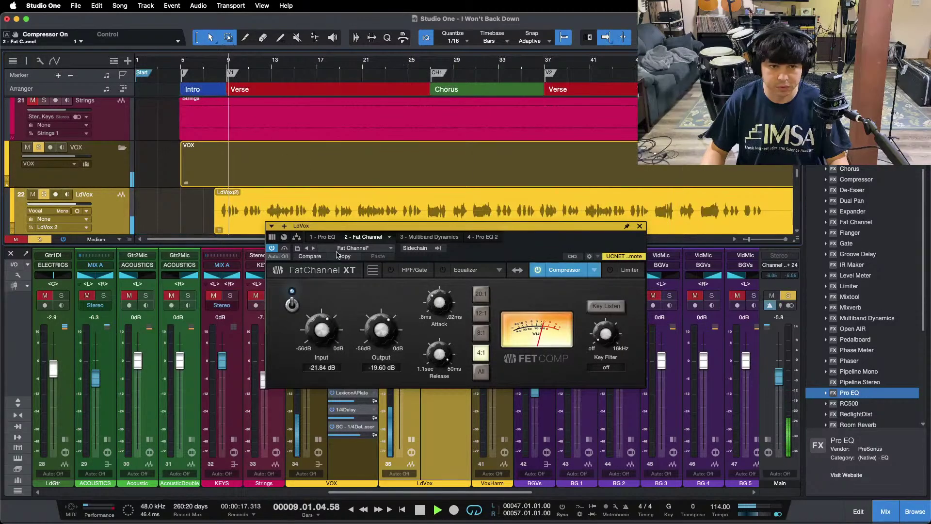
{"action": "left_click", "coordinate": [334, 237]}
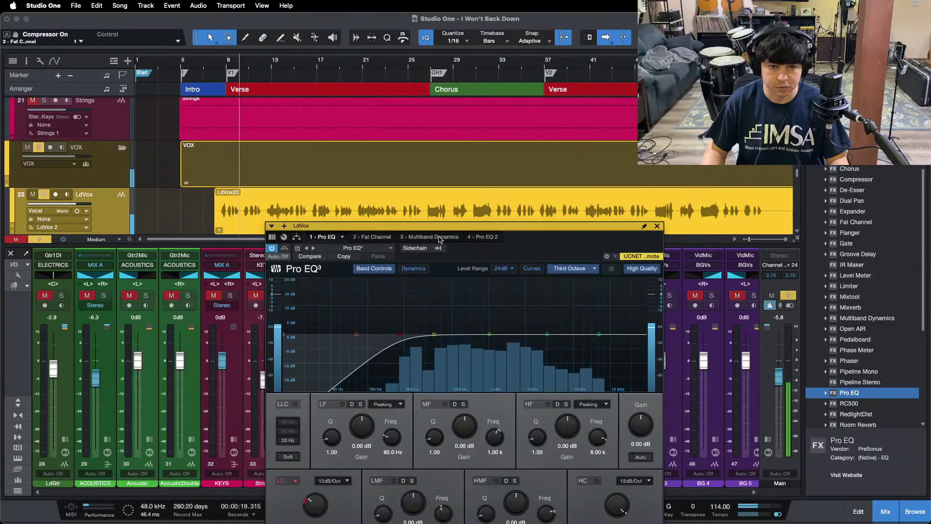
{"action": "left_click", "coordinate": [371, 236]}
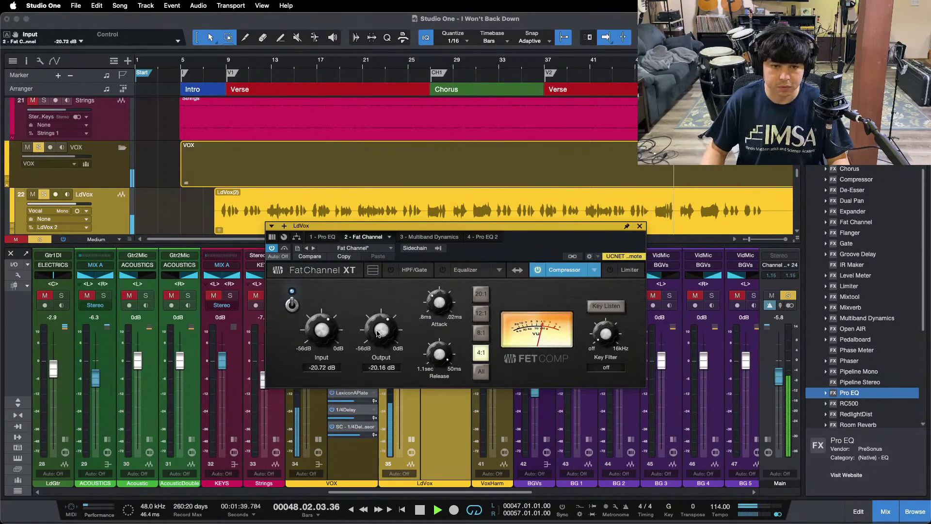
{"action": "left_click_drag", "start_coordinate": [702, 64], "coordinate": [479, 91]}
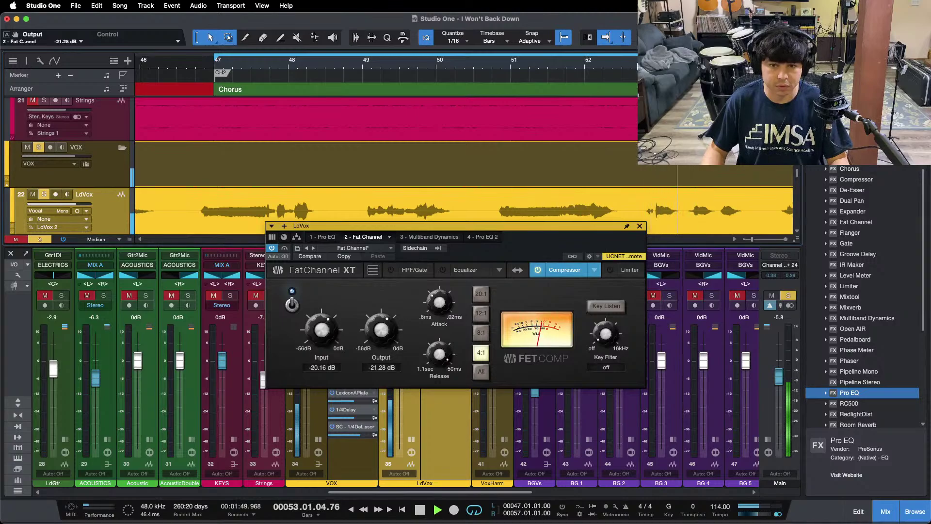
Audition the first and third Choruses while setting the vocal compressor's input to -19.04 dB and output to -22.40 dB
{"action": "key", "text": "shift+f"}
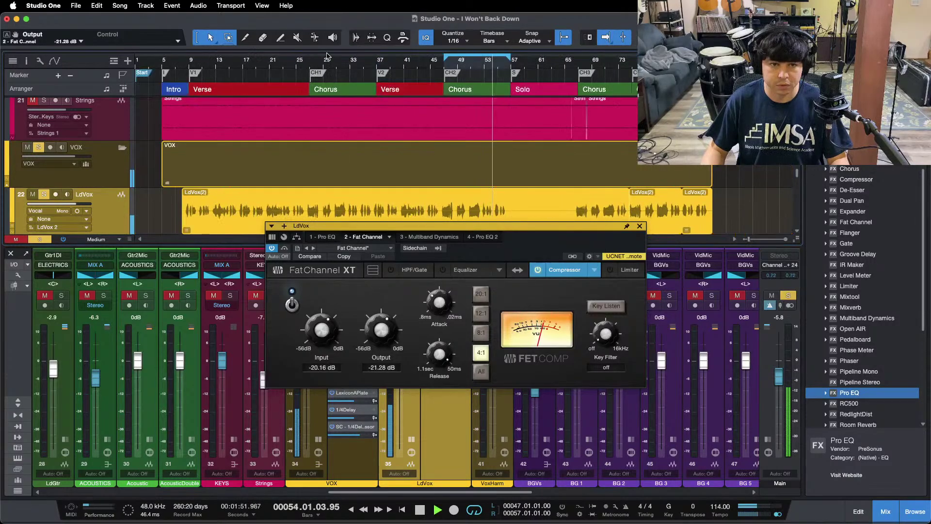
{"action": "left_click", "coordinate": [330, 65]}
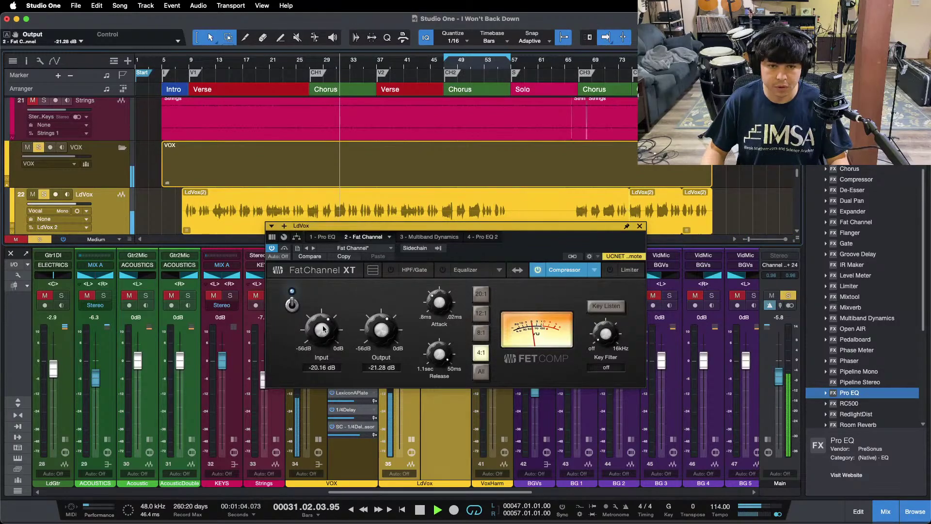
{"action": "scroll", "coordinate": [323, 328], "scroll_direction": "up", "scroll_amount": 1}
{"action": "scroll", "coordinate": [379, 330], "scroll_direction": "down", "scroll_amount": 1}
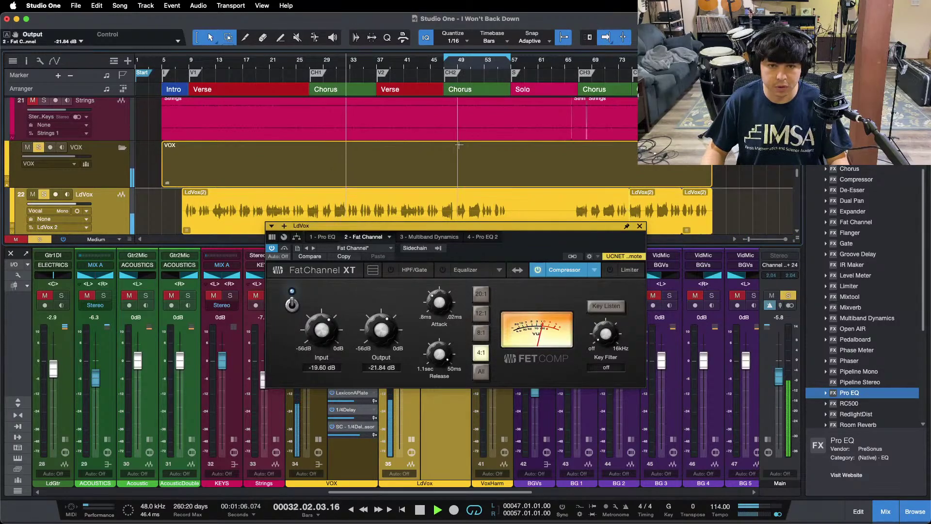
{"action": "left_click", "coordinate": [592, 66]}
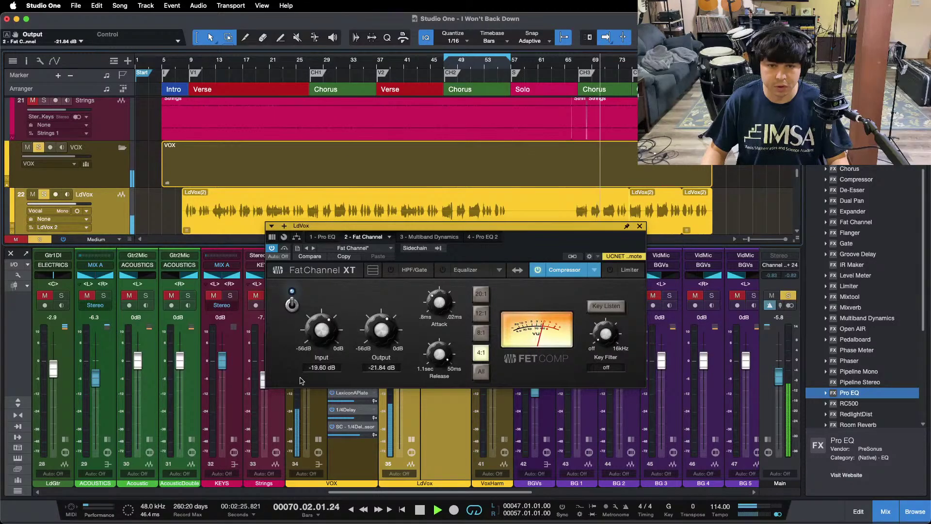
{"action": "scroll", "coordinate": [320, 329], "scroll_direction": "up", "scroll_amount": 1}
{"action": "scroll", "coordinate": [381, 329], "scroll_direction": "down", "scroll_amount": 1}
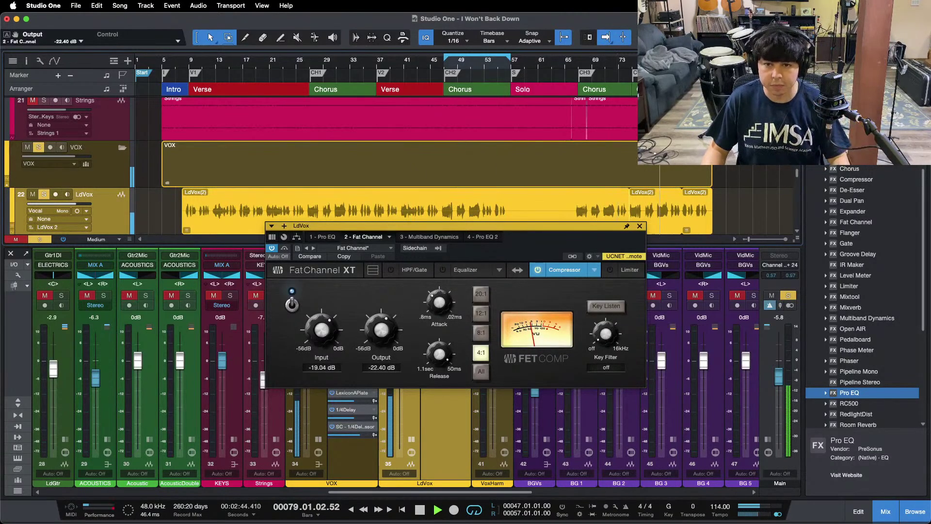
Compare the last Chorus with the second Chorus and settle the vocal compressor at -18.48 dB input and -22.96 dB output
{"action": "left_click_drag", "start_coordinate": [657, 61], "coordinate": [616, 79]}
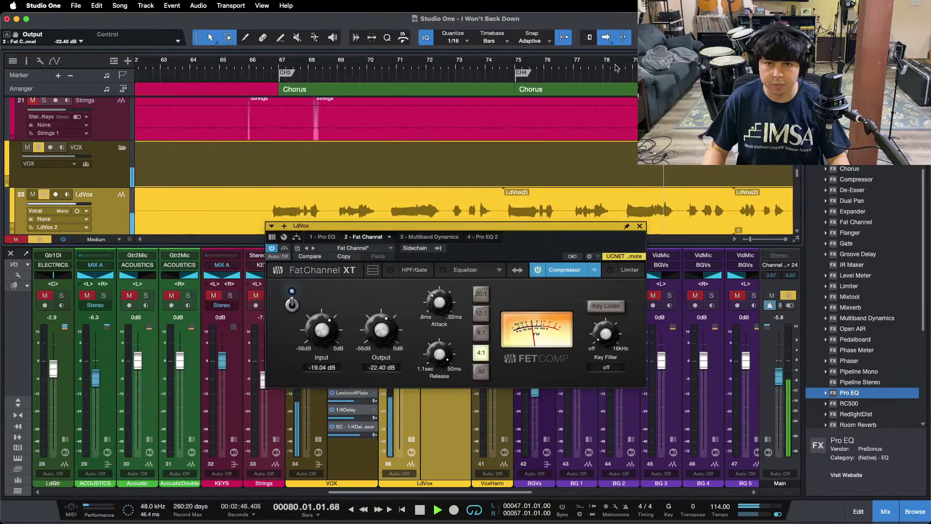
{"action": "left_click", "coordinate": [615, 67]}
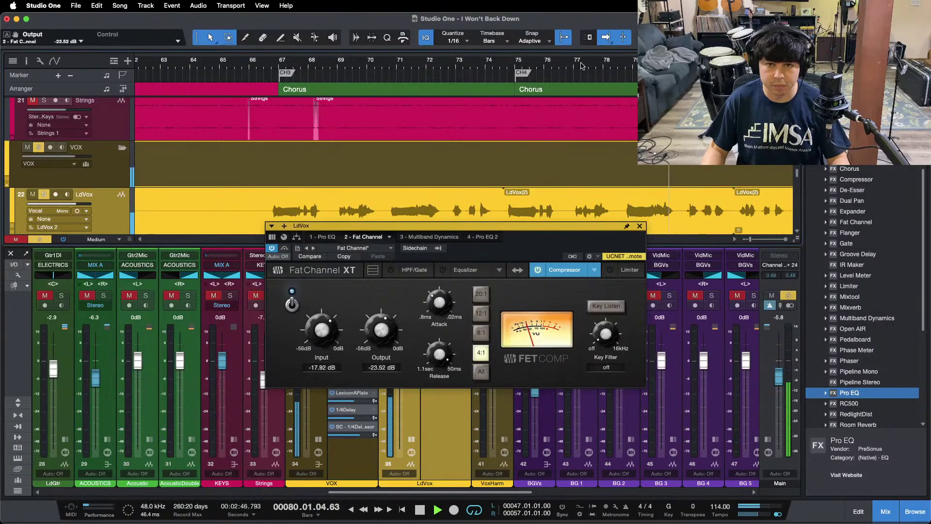
{"action": "left_click_drag", "start_coordinate": [582, 66], "coordinate": [580, 39]}
{"action": "left_click_drag", "start_coordinate": [472, 66], "coordinate": [316, 100]}
{"action": "left_click", "coordinate": [190, 68]}
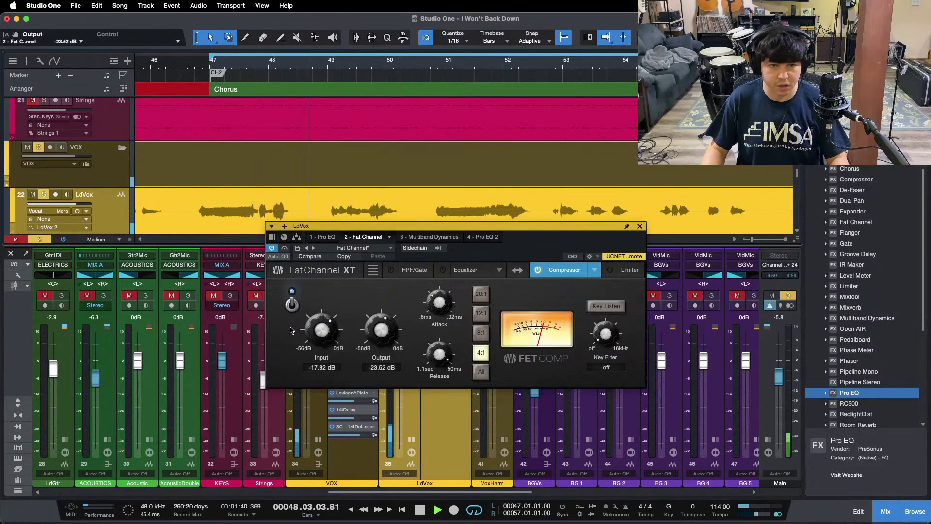
{"action": "left_click", "coordinate": [242, 69]}
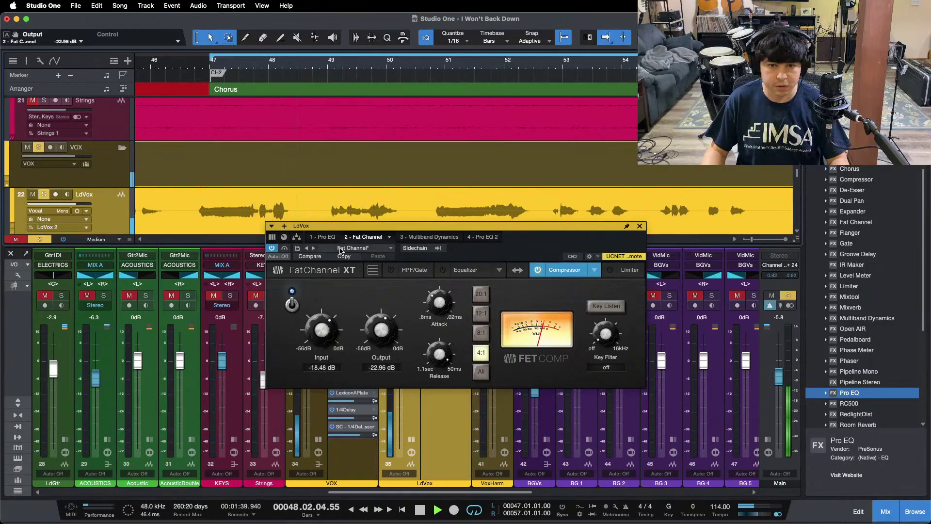
Raise the LdVox channel fader to +2.1 dB while playing the start of the second Chorus
{"action": "left_click_drag", "start_coordinate": [286, 382], "coordinate": [468, 368]}
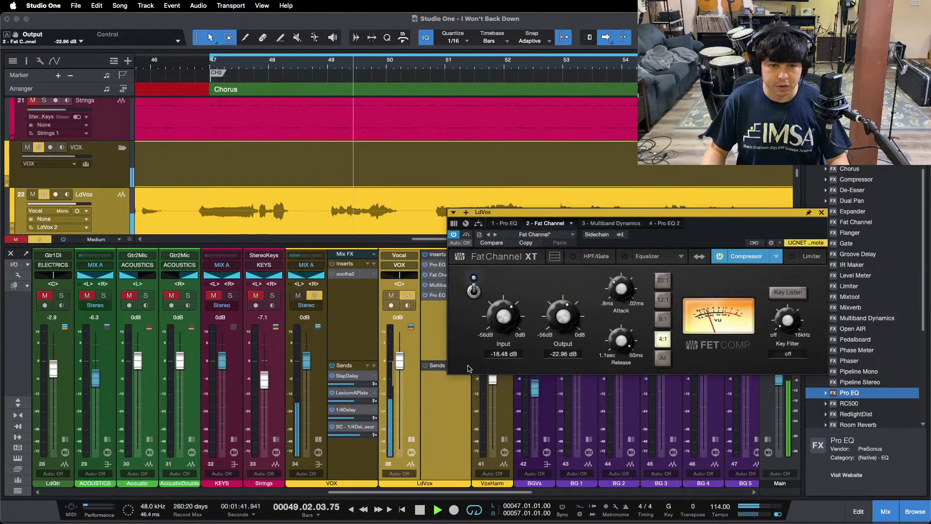
{"action": "left_click_drag", "start_coordinate": [399, 361], "coordinate": [402, 360]}
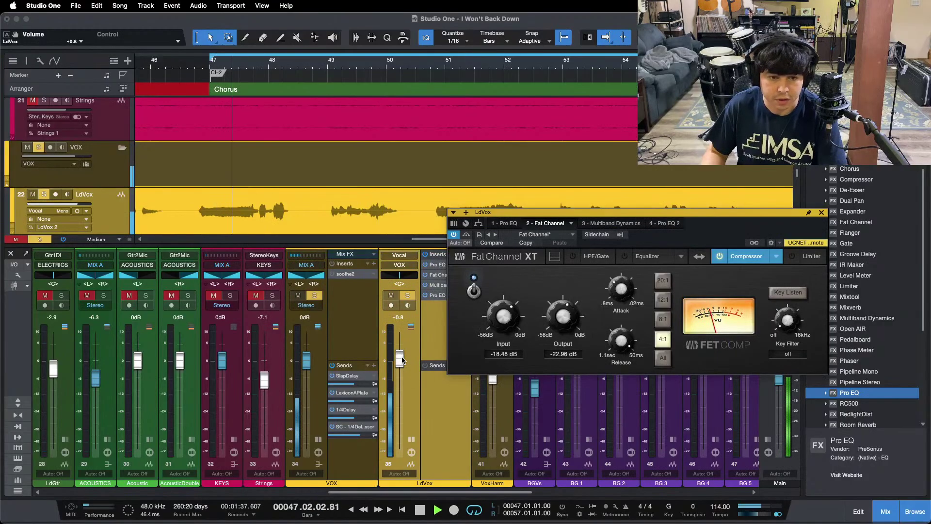
{"action": "scroll", "coordinate": [402, 360], "scroll_direction": "up", "scroll_amount": 3}
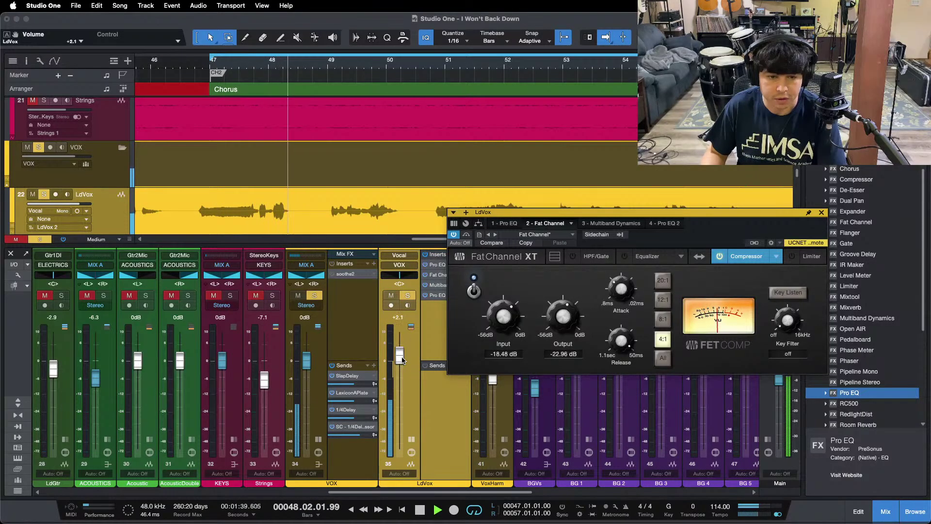
{"action": "key", "text": "KP_1"}
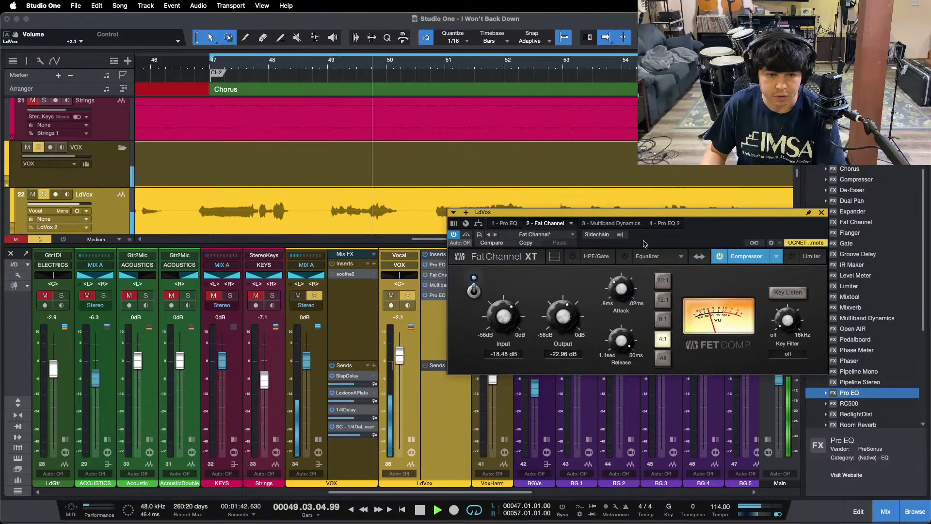
Boost the 8 kHz HF band of the lead vocal's first Pro EQ to 9.12 dB during the second Chorus
{"action": "left_click_drag", "start_coordinate": [515, 212], "coordinate": [305, 225]}
{"action": "left_click", "coordinate": [294, 236]}
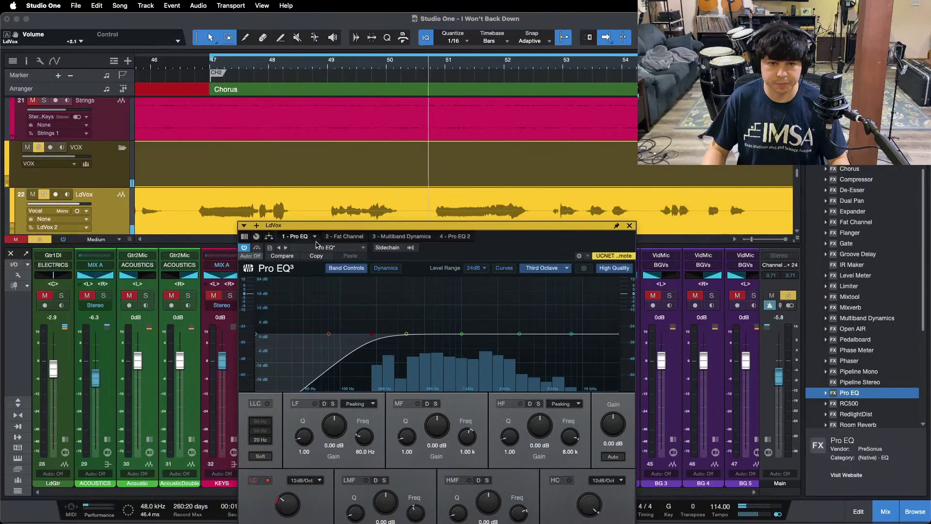
{"action": "scroll", "coordinate": [535, 429], "scroll_direction": "up", "scroll_amount": 8}
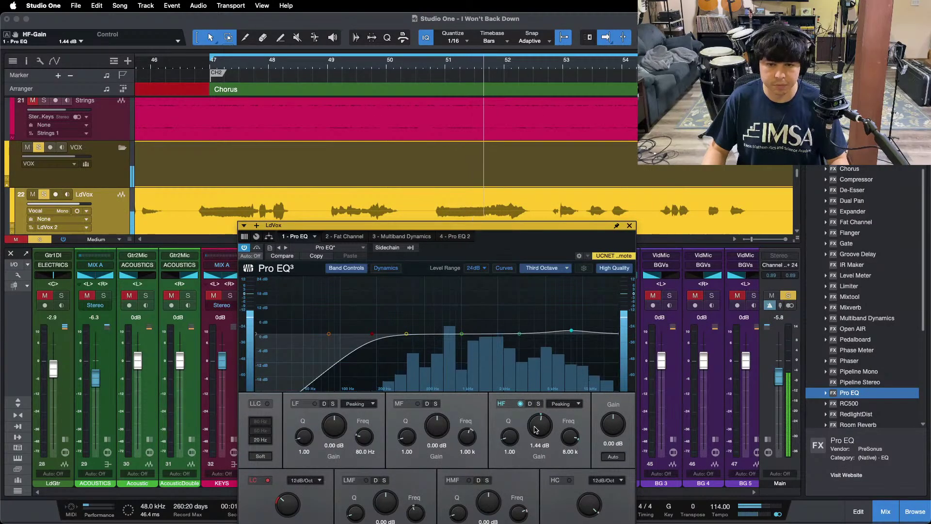
{"action": "scroll", "coordinate": [535, 429], "scroll_direction": "up", "scroll_amount": 4}
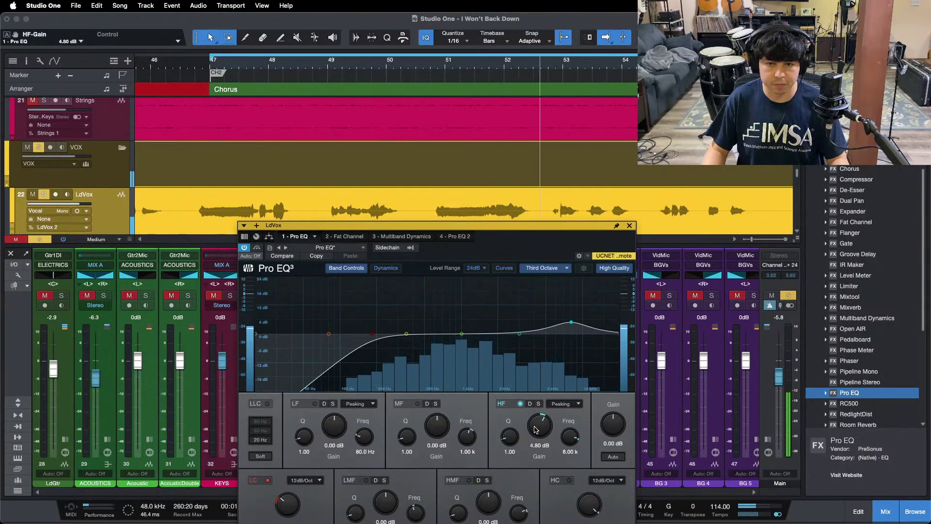
{"action": "scroll", "coordinate": [535, 430], "scroll_direction": "up", "scroll_amount": 2}
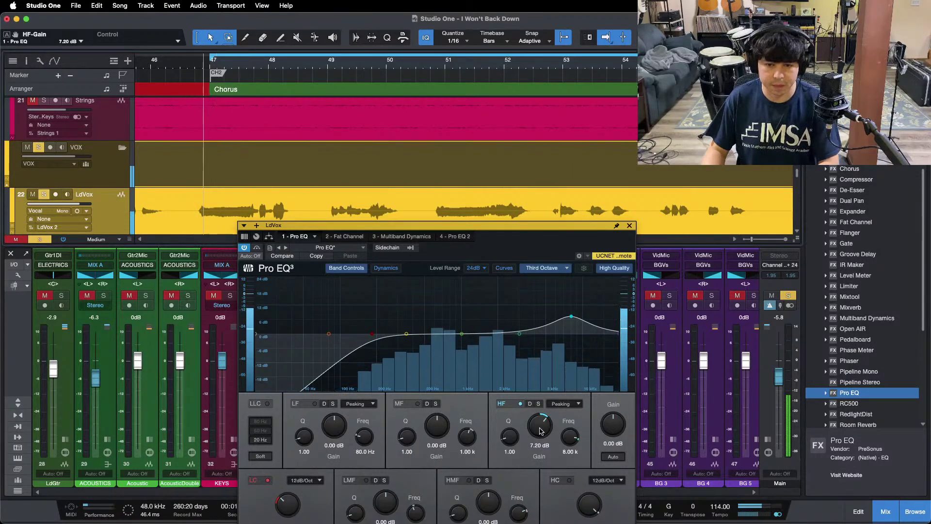
{"action": "scroll", "coordinate": [541, 430], "scroll_direction": "up", "scroll_amount": 1}
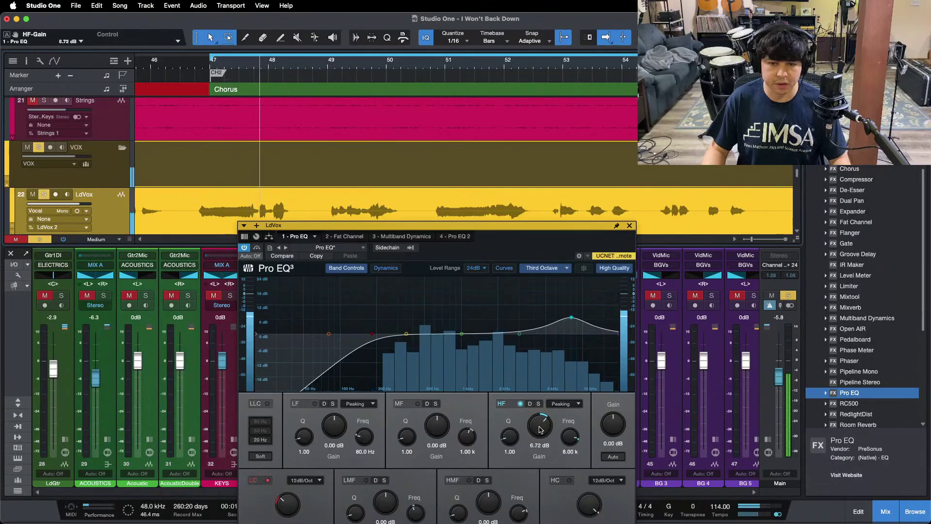
{"action": "scroll", "coordinate": [541, 429], "scroll_direction": "up", "scroll_amount": 1}
{"action": "scroll", "coordinate": [540, 428], "scroll_direction": "up", "scroll_amount": 1}
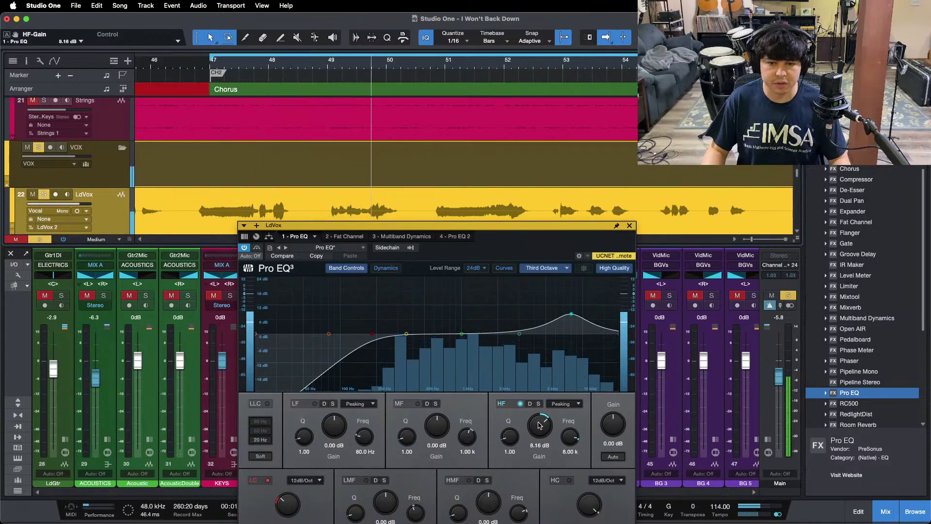
{"action": "scroll", "coordinate": [540, 425], "scroll_direction": "up", "scroll_amount": 2}
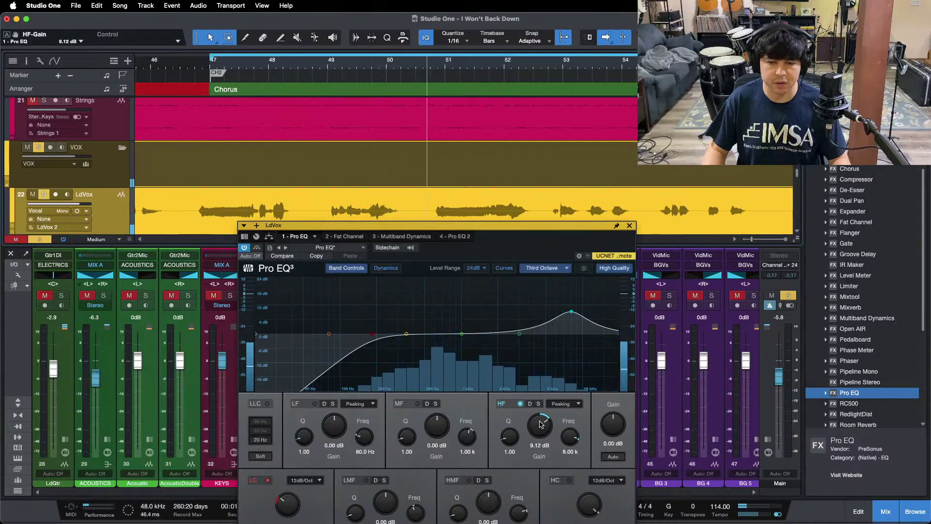
{"action": "scroll", "coordinate": [541, 424], "scroll_direction": "up", "scroll_amount": 1}
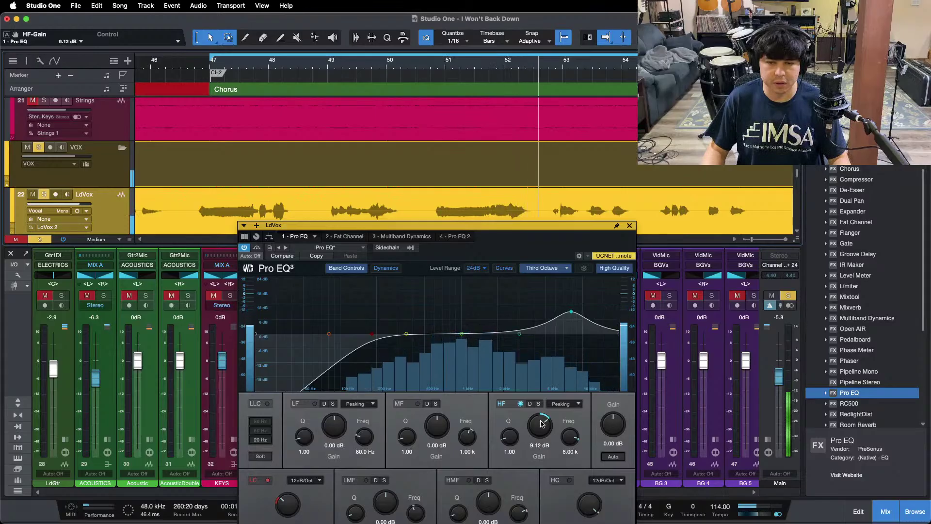
{"action": "scroll", "coordinate": [541, 424], "scroll_direction": "down", "scroll_amount": 2}
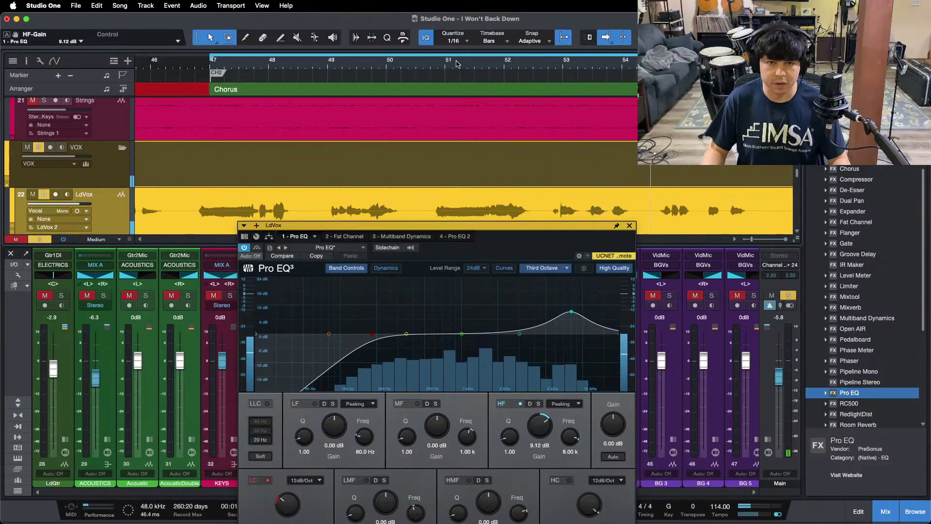
Play the first Verse from about bar 13 and readjust the Pro EQ's 8 kHz HF gain to 7.68 dB
{"action": "key", "text": "z"}
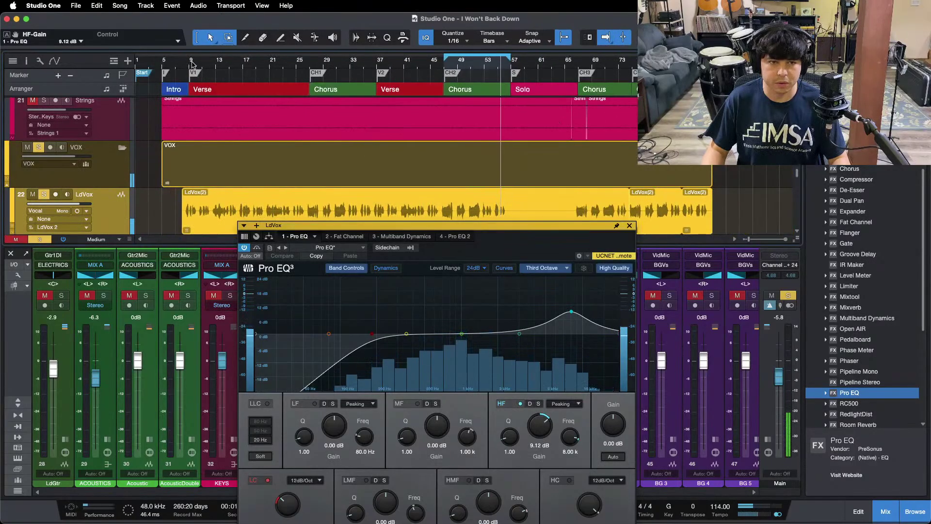
{"action": "scroll", "coordinate": [191, 63], "scroll_direction": "up", "scroll_amount": 5}
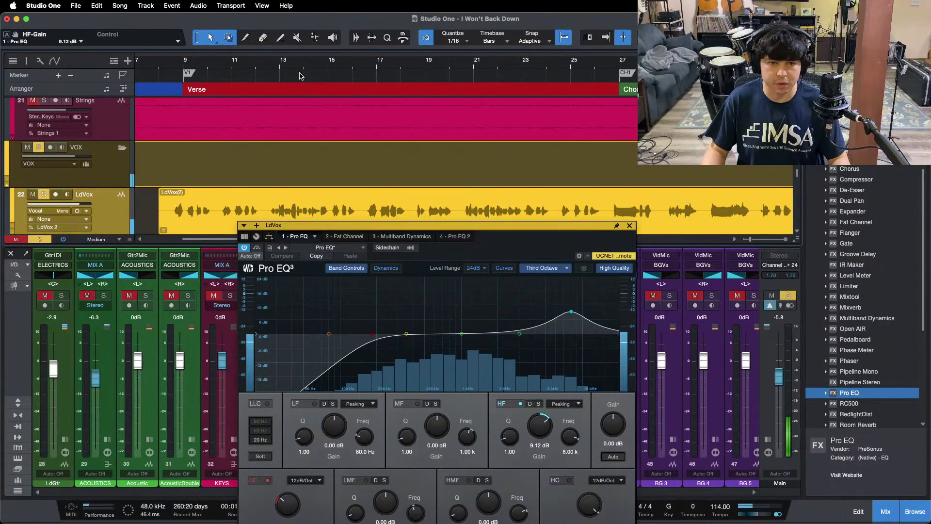
{"action": "left_click", "coordinate": [267, 66]}
{"action": "left_click_drag", "start_coordinate": [538, 436], "coordinate": [538, 433]}
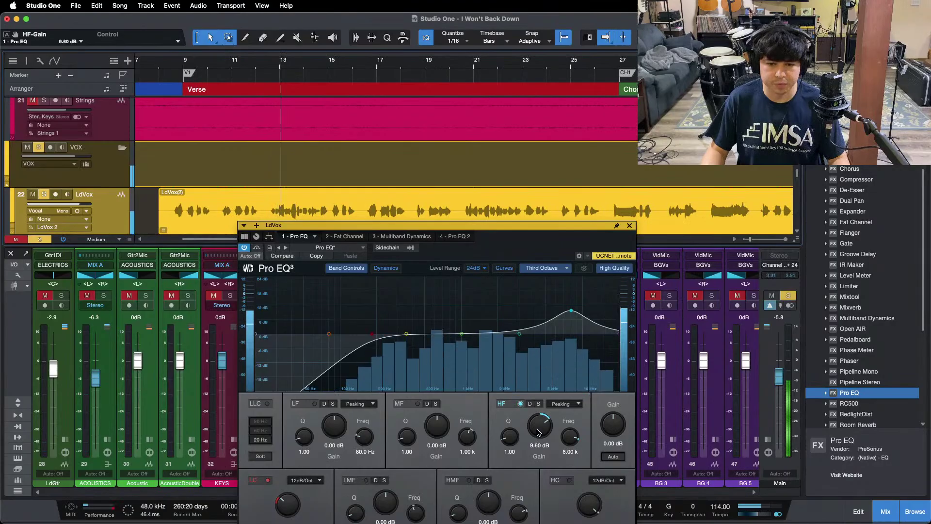
{"action": "left_click", "coordinate": [538, 433], "text": "alt"}
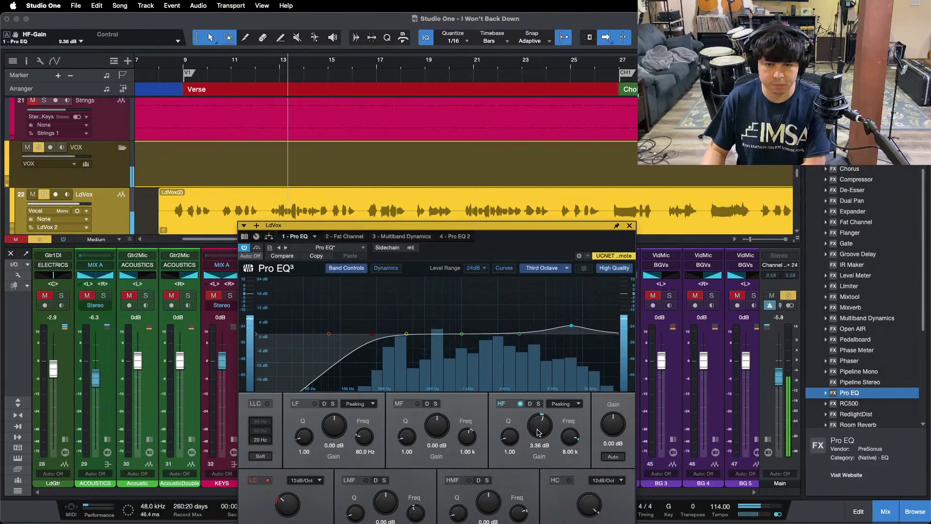
{"action": "scroll", "coordinate": [537, 433], "scroll_direction": "up", "scroll_amount": 2}
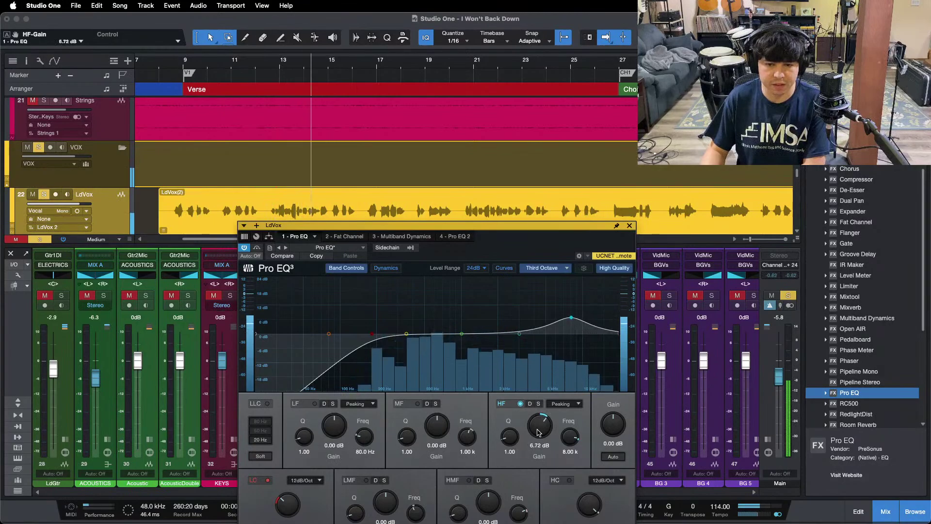
{"action": "scroll", "coordinate": [538, 433], "scroll_direction": "up", "scroll_amount": 1}
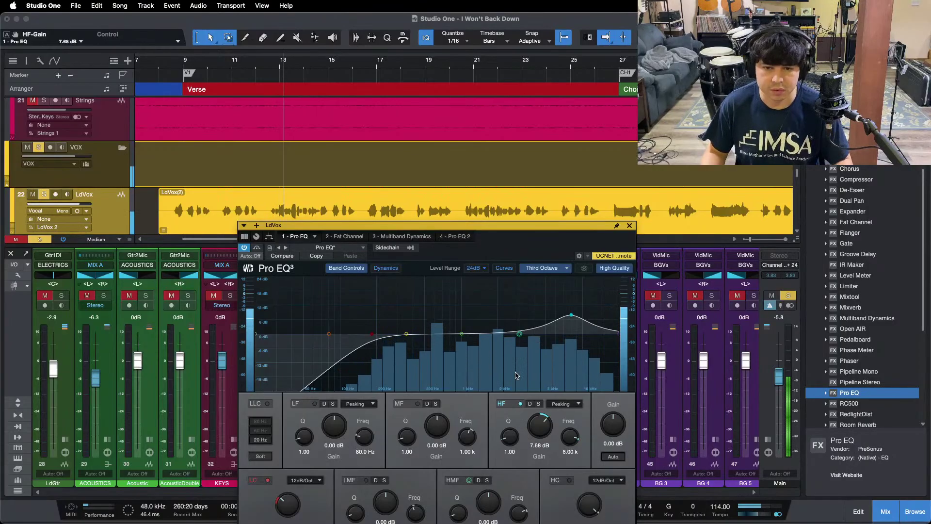
Try boosting the 3 kHz HMF band of the lead vocal's first Pro EQ to 3.36 dB in the first Verse and reset its gain to 0 dB
{"action": "scroll", "coordinate": [489, 500], "scroll_direction": "up", "scroll_amount": 3}
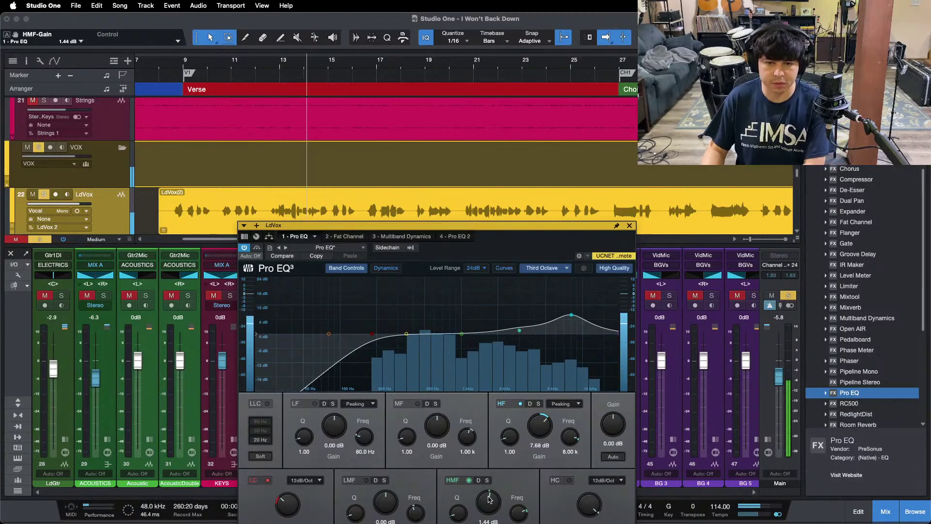
{"action": "scroll", "coordinate": [489, 500], "scroll_direction": "up", "scroll_amount": 1}
{"action": "scroll", "coordinate": [489, 500], "scroll_direction": "up", "scroll_amount": 1}
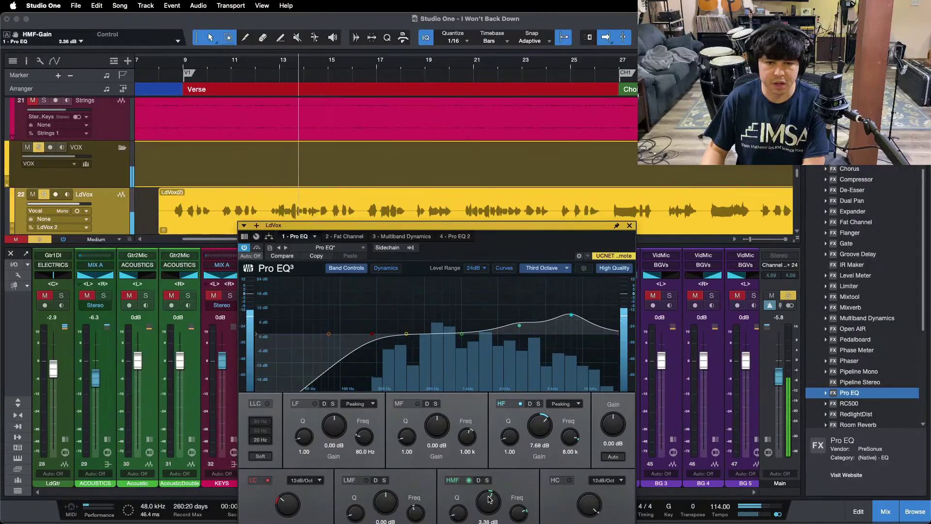
{"action": "left_click_drag", "start_coordinate": [460, 225], "coordinate": [481, 154]}
{"action": "scroll", "coordinate": [508, 438], "scroll_direction": "down", "scroll_amount": 7}
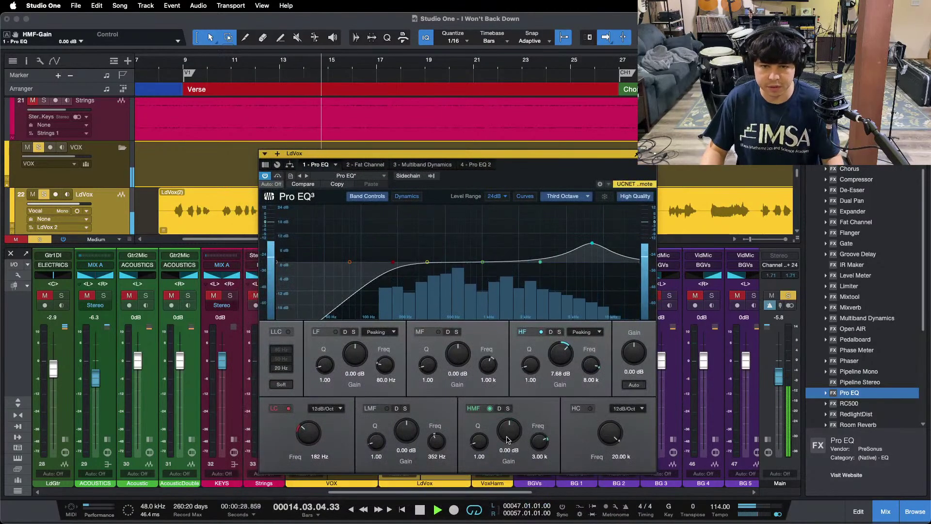
Replay the first Verse and set the 3 kHz HMF gain of the lead vocal's Pro EQ to 2.88 dB
{"action": "key", "text": "comma"}
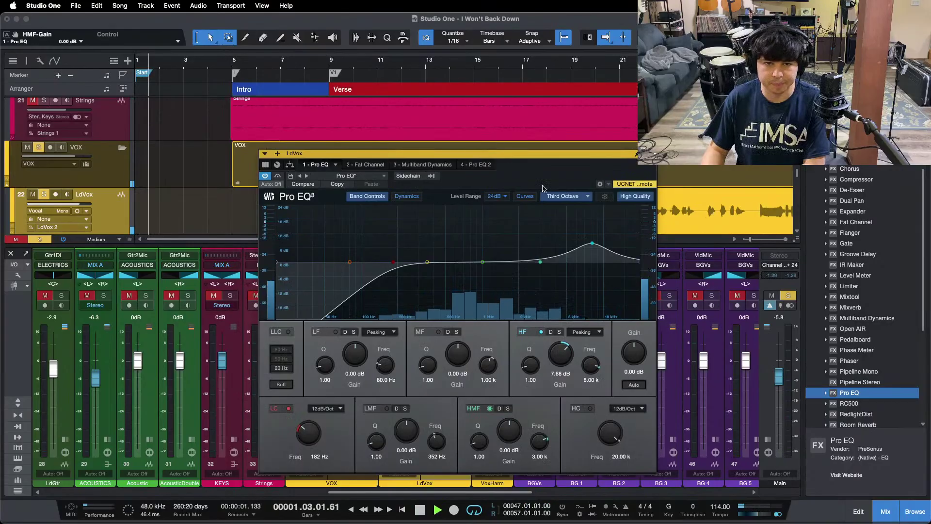
{"action": "left_click_drag", "start_coordinate": [533, 153], "coordinate": [536, 188]}
{"action": "left_click", "coordinate": [413, 62]}
{"action": "left_click_drag", "start_coordinate": [509, 474], "coordinate": [509, 471]}
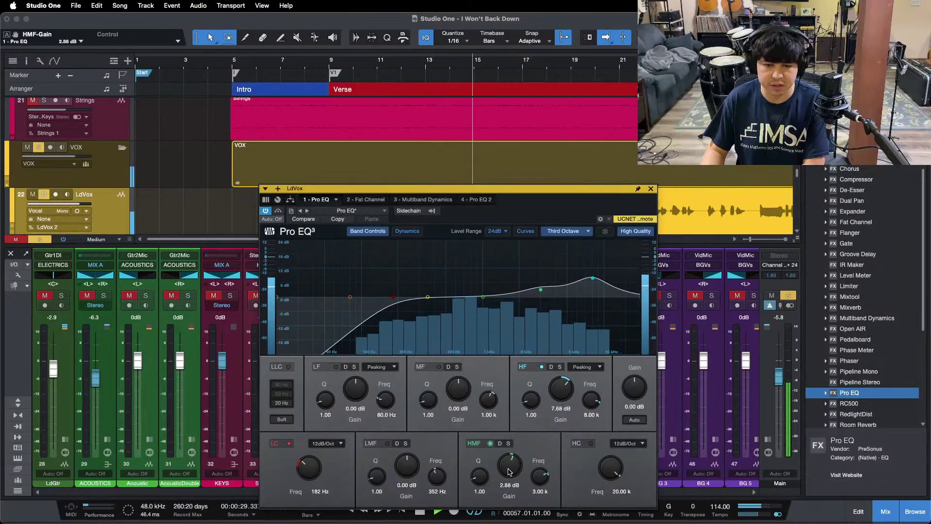
Switch off the HMF band and raise the 8 kHz HF gain to 8.16 dB, checking it in the first Verse and second Chorus
{"action": "key", "text": "space"}
{"action": "key", "text": "space"}
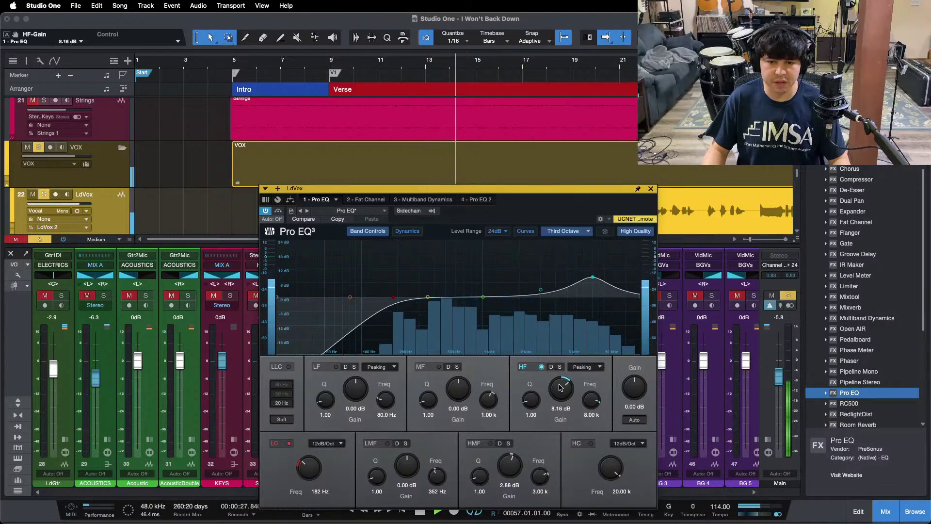
{"action": "scroll", "coordinate": [561, 387], "scroll_direction": "up", "scroll_amount": 2}
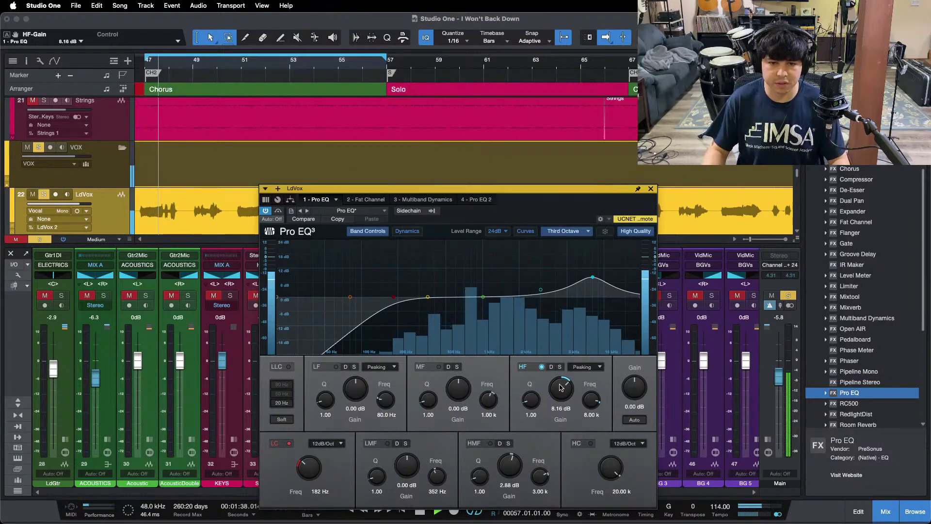
{"action": "scroll", "coordinate": [561, 387], "scroll_direction": "down", "scroll_amount": 2}
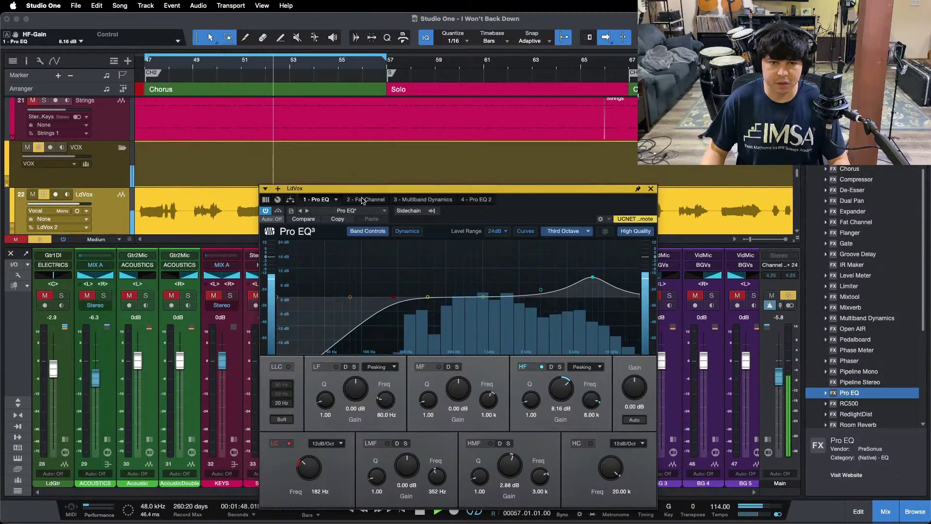
Set the crossover between the HM and H bands of the lead vocal's Multiband Dynamics to 3.00 kHz
{"action": "left_click", "coordinate": [422, 199]}
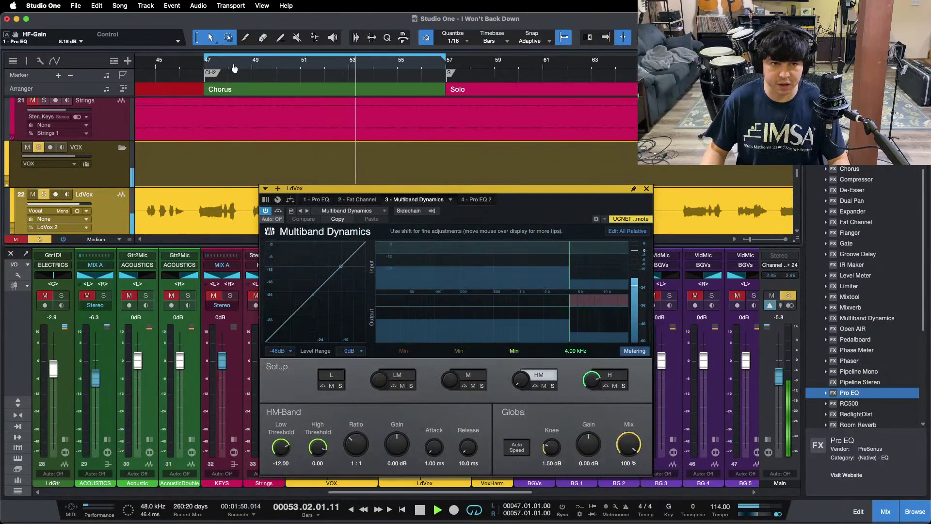
{"action": "scroll", "coordinate": [364, 144], "scroll_direction": "down", "scroll_amount": 3}
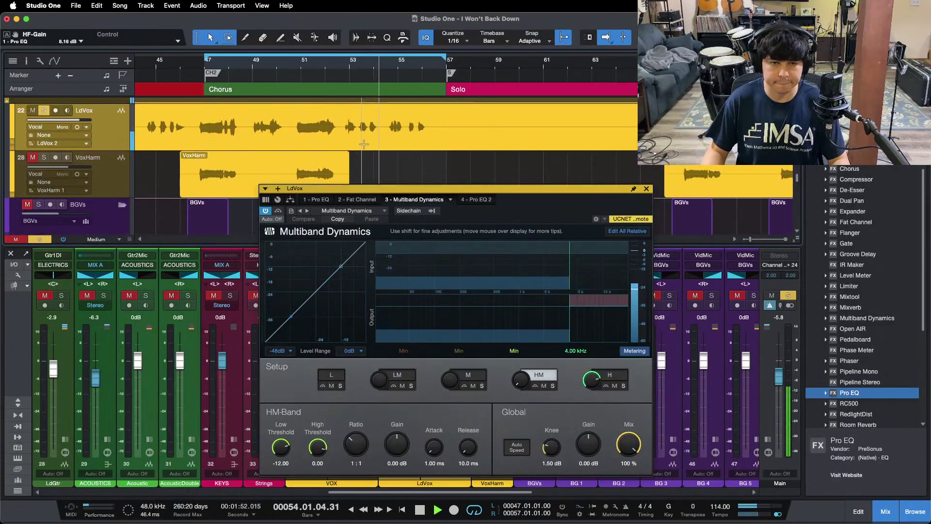
{"action": "key", "text": "space"}
{"action": "left_click", "coordinate": [473, 199]}
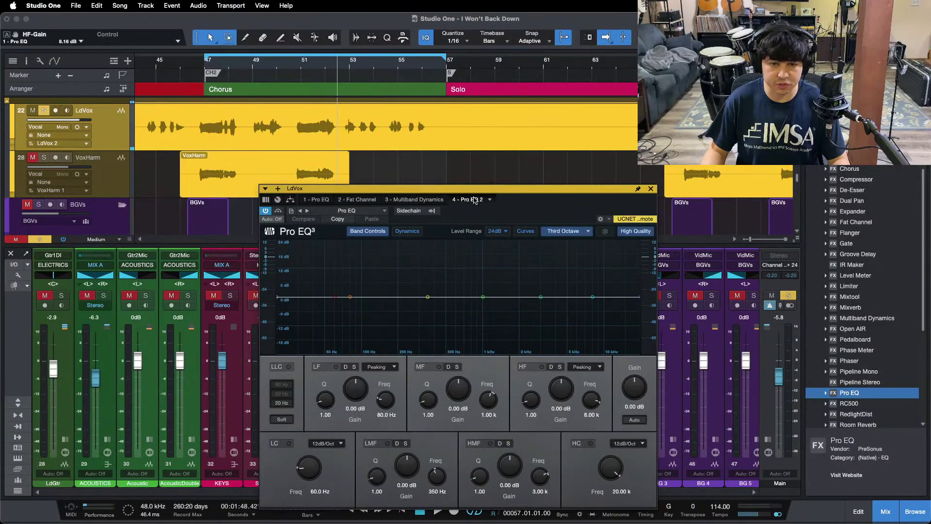
{"action": "key", "text": "space"}
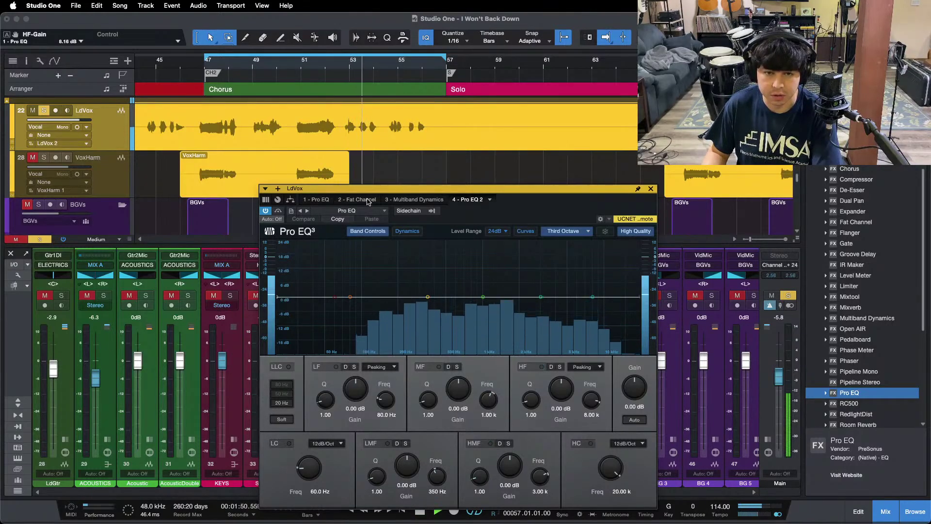
{"action": "left_click", "coordinate": [417, 199]}
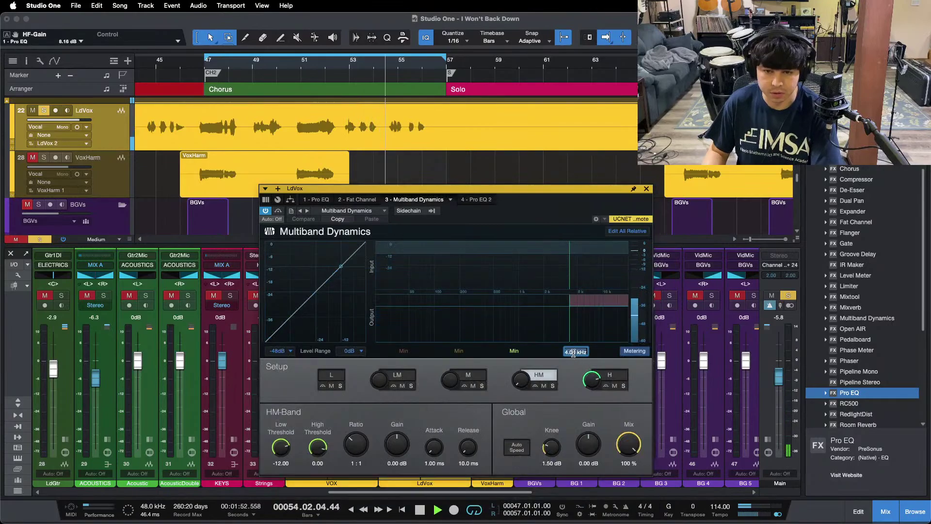
{"action": "type", "text": "3"}
{"action": "key", "text": "Return"}
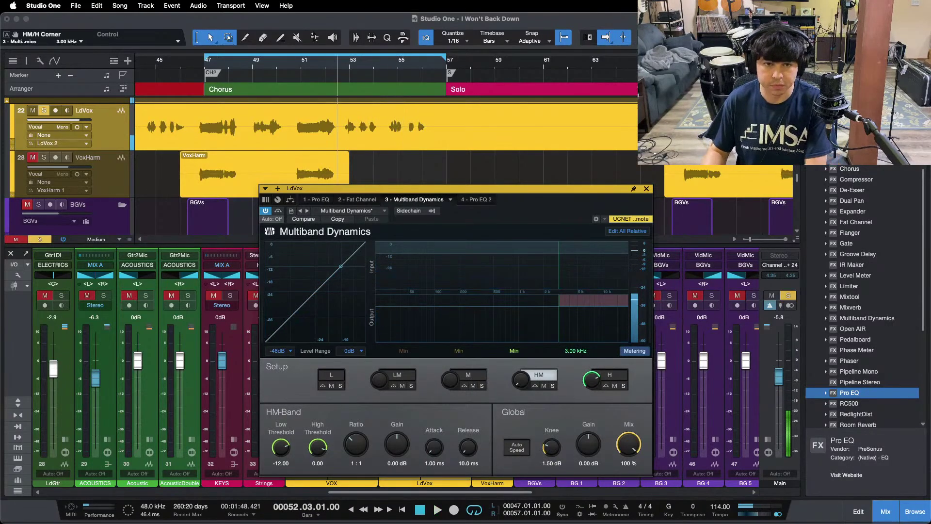
Audition the vocal with the Multiband Dynamics' H band muted, restore the band and set its Low Threshold to -19.32 dB
{"action": "left_click", "coordinate": [615, 386]}
{"action": "key", "text": "space"}
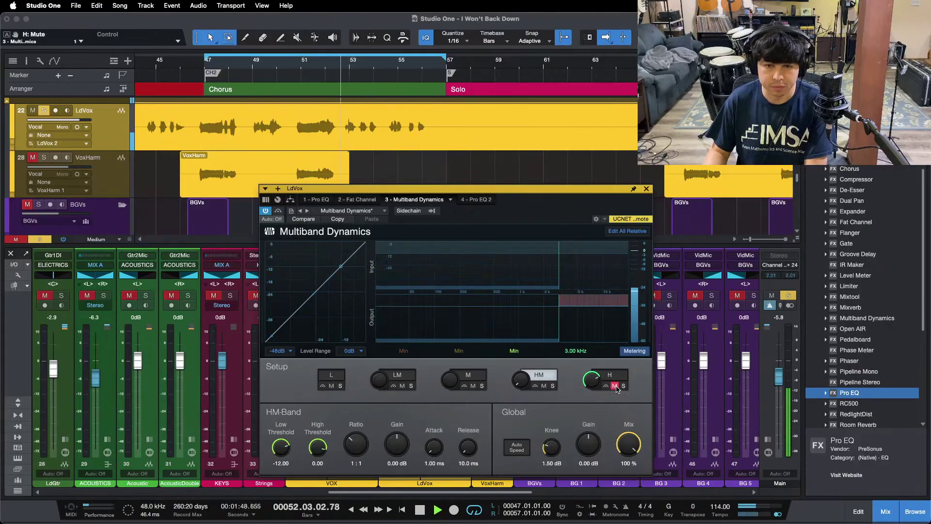
{"action": "left_click", "coordinate": [615, 379]}
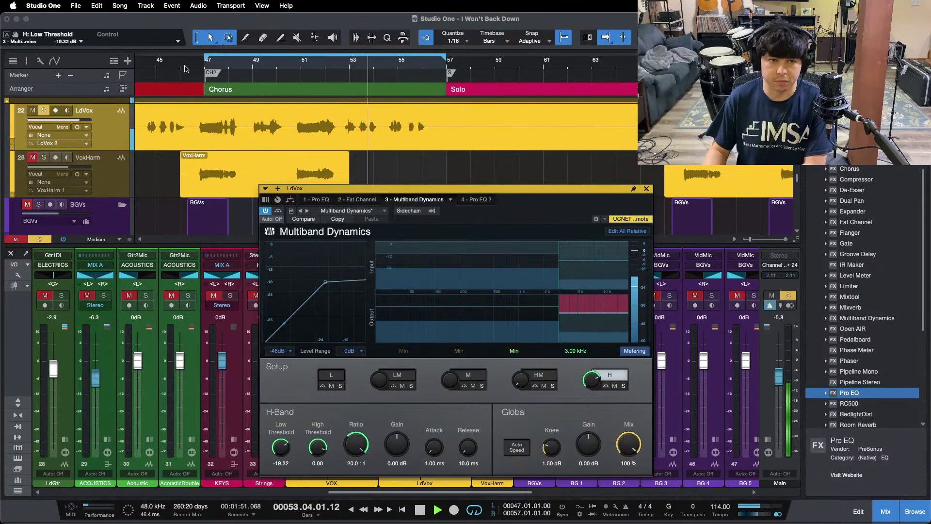
Play from just before the first Verse and lower the H band's Low Threshold to -20.40 dB, then close the plug-in window
{"action": "left_click", "coordinate": [378, 21]}
{"action": "key", "text": "shift+f"}
{"action": "left_click_drag", "start_coordinate": [199, 66], "coordinate": [249, 99]}
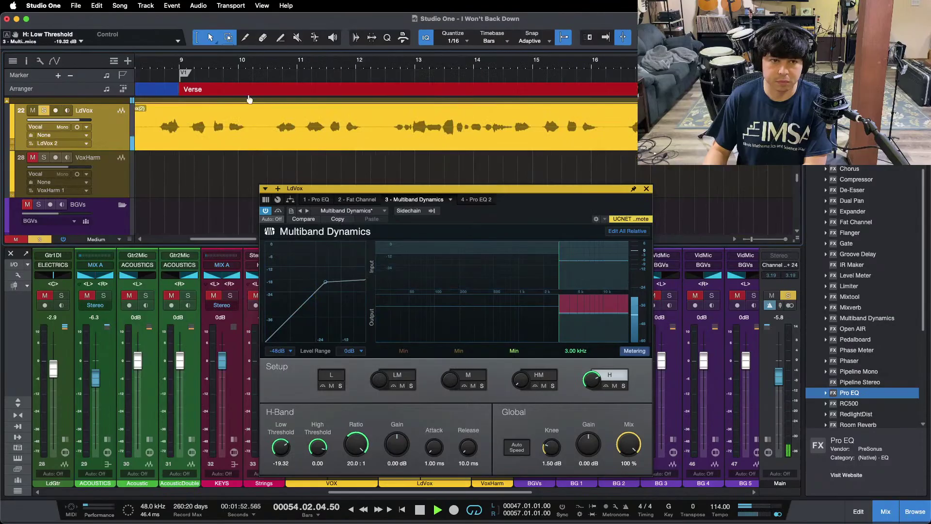
{"action": "left_click", "coordinate": [156, 66]}
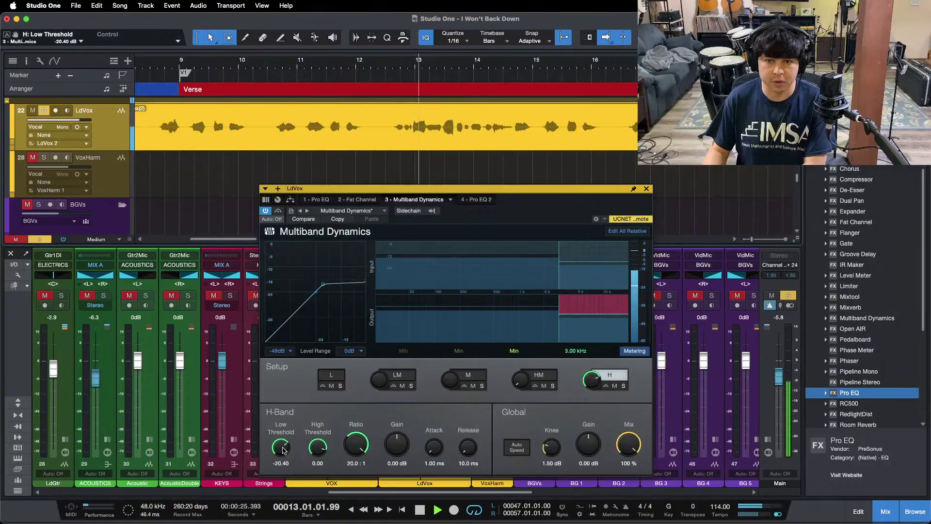
{"action": "left_click", "coordinate": [647, 190]}
{"action": "left_click", "coordinate": [647, 189]}
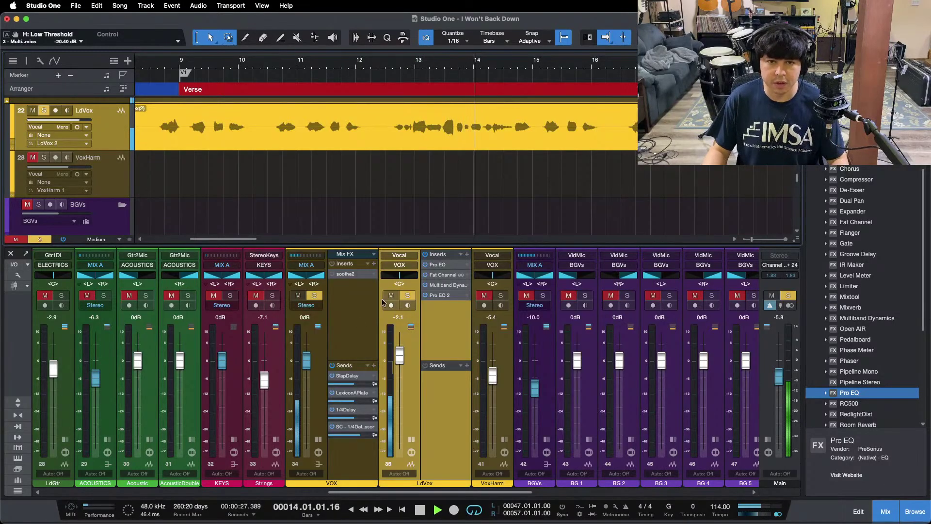
Boost the LF band of the lead vocal's Pro EQ 2 by 5.76 dB at 142 Hz while playing the first Verse
{"action": "left_click_drag", "start_coordinate": [509, 60], "coordinate": [387, 33]}
{"action": "key", "text": "space"}
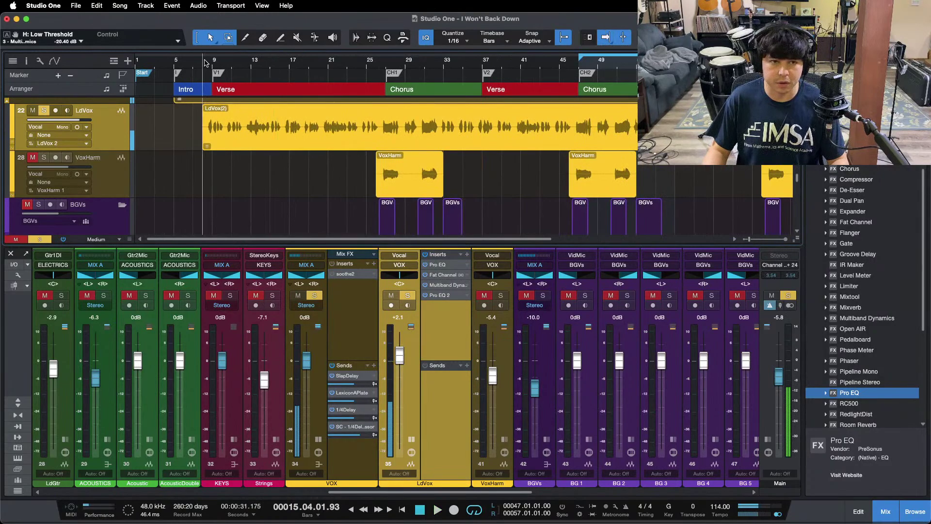
{"action": "left_click", "coordinate": [427, 296]}
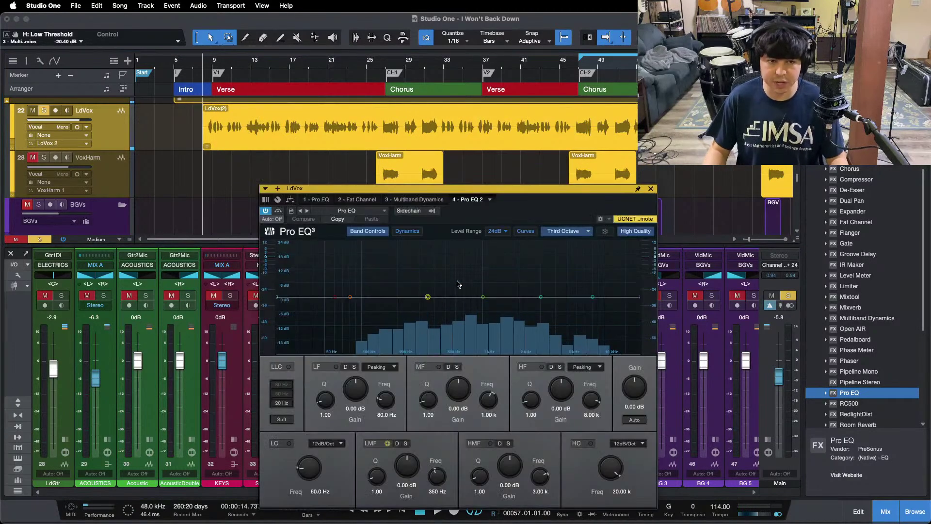
{"action": "key", "text": "space"}
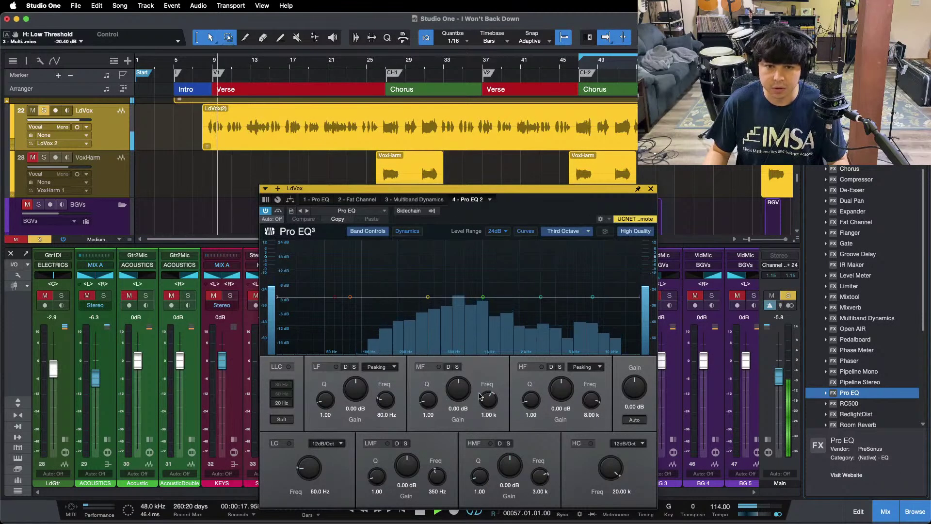
{"action": "left_click_drag", "start_coordinate": [354, 264], "coordinate": [384, 223]}
{"action": "left_click_drag", "start_coordinate": [359, 350], "coordinate": [359, 359]}
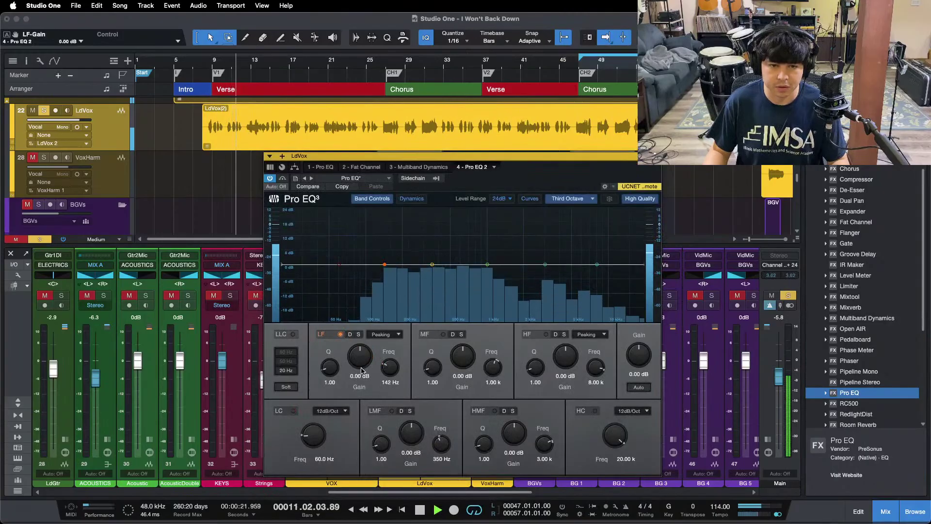
{"action": "scroll", "coordinate": [359, 359], "scroll_direction": "up", "scroll_amount": 5}
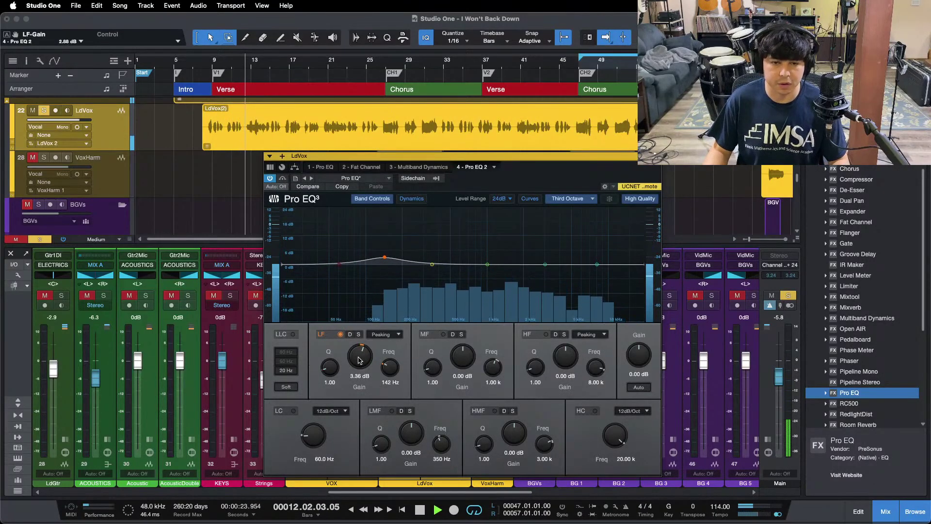
{"action": "scroll", "coordinate": [359, 360], "scroll_direction": "up", "scroll_amount": 1}
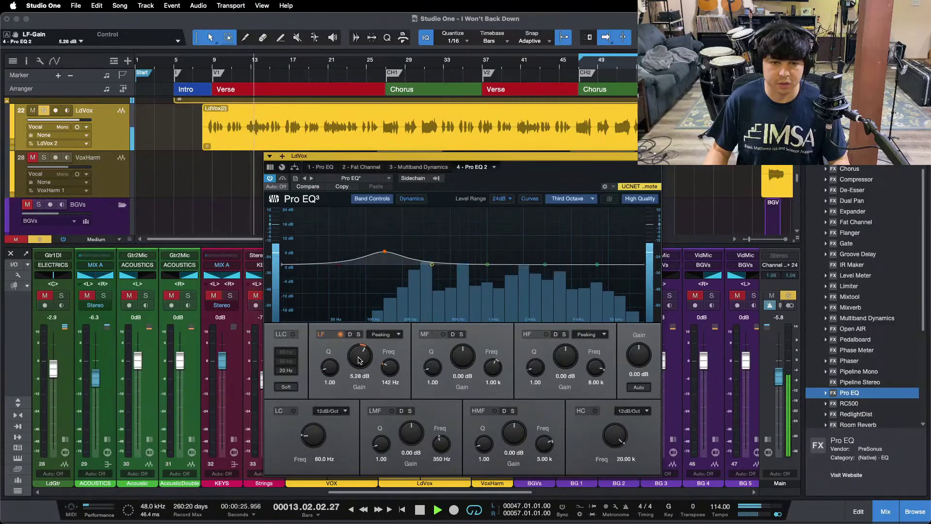
{"action": "scroll", "coordinate": [359, 360], "scroll_direction": "up", "scroll_amount": 1}
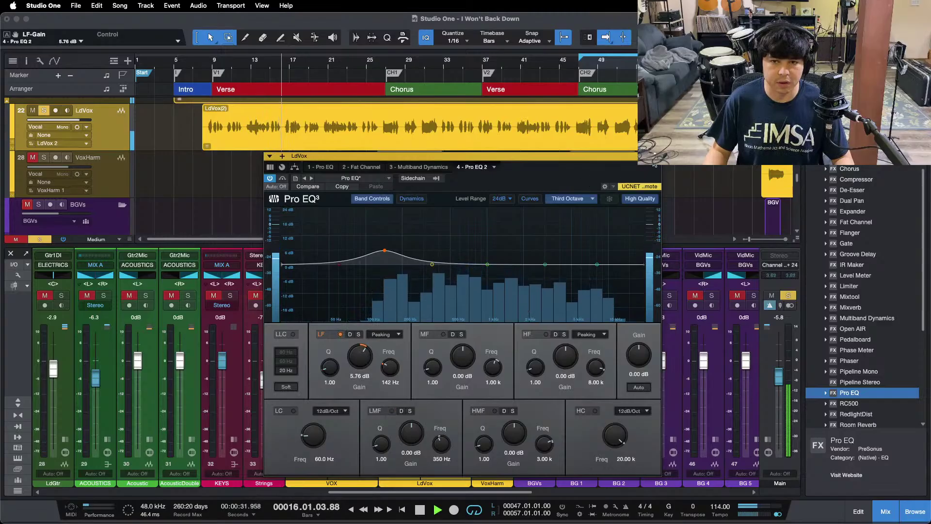
{"action": "key", "text": "Escape"}
Raise the depth of soothe2 on the VOX bus to 2.0 while playing the first Verse and first Chorus
{"action": "left_click", "coordinate": [342, 274]}
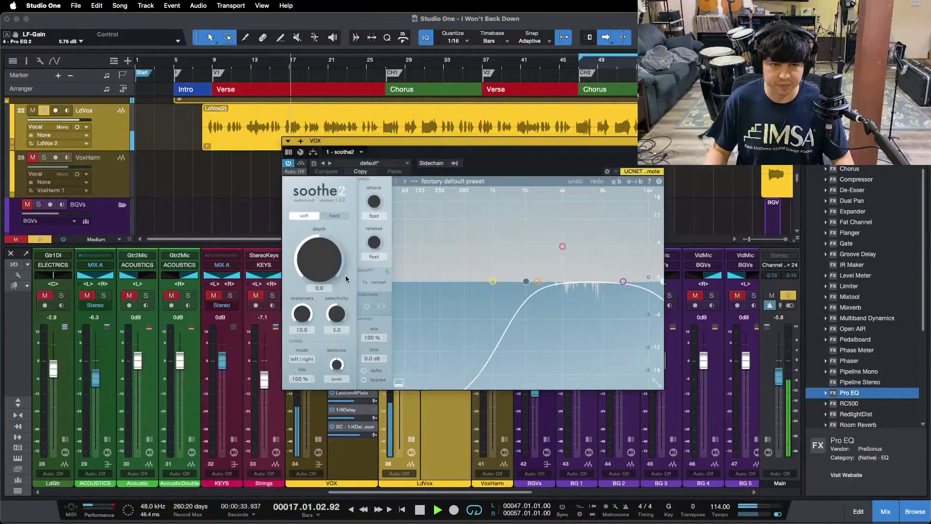
{"action": "left_click", "coordinate": [202, 60]}
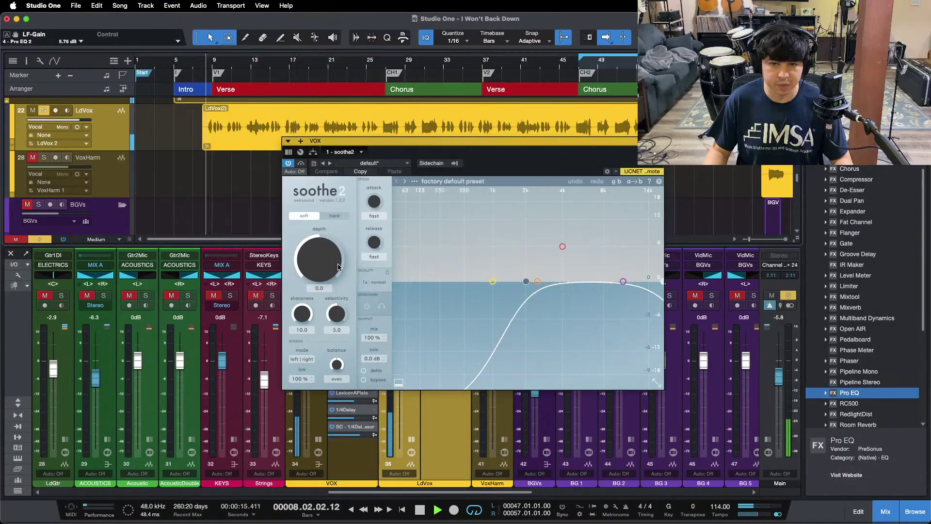
{"action": "left_click_drag", "start_coordinate": [329, 264], "coordinate": [329, 262]}
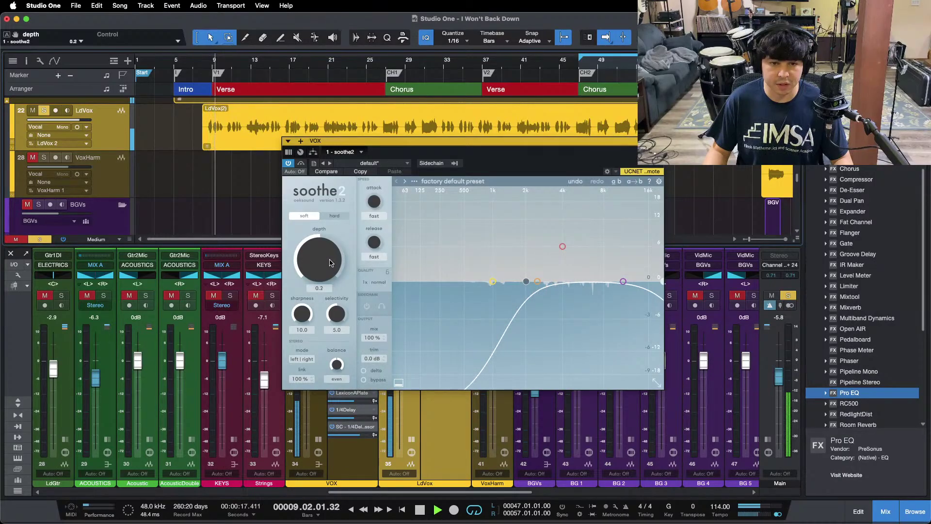
{"action": "scroll", "coordinate": [330, 263], "scroll_direction": "up", "scroll_amount": 3}
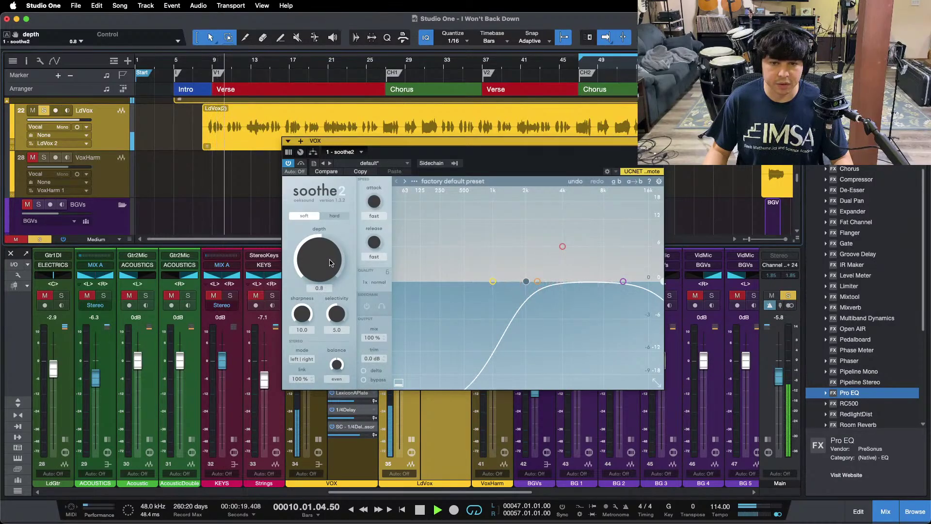
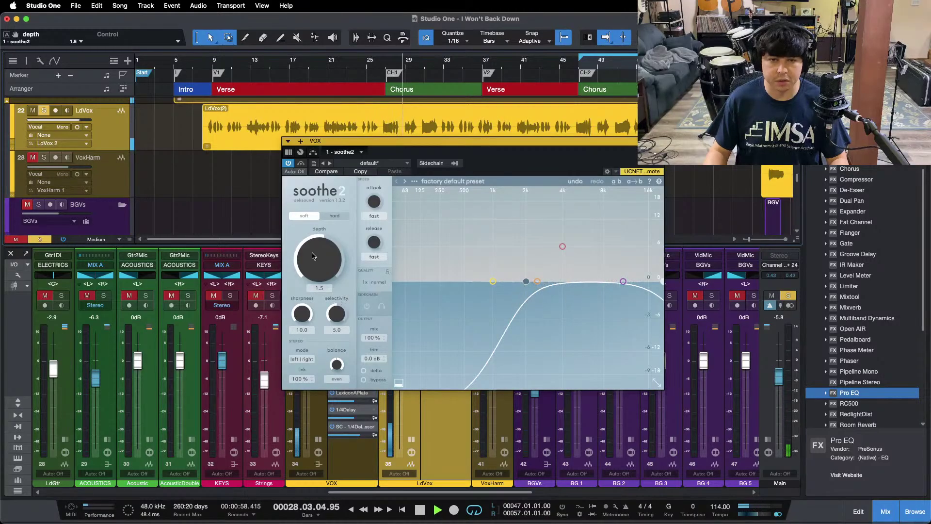
{"action": "mouse_move", "coordinate": [315, 256]}
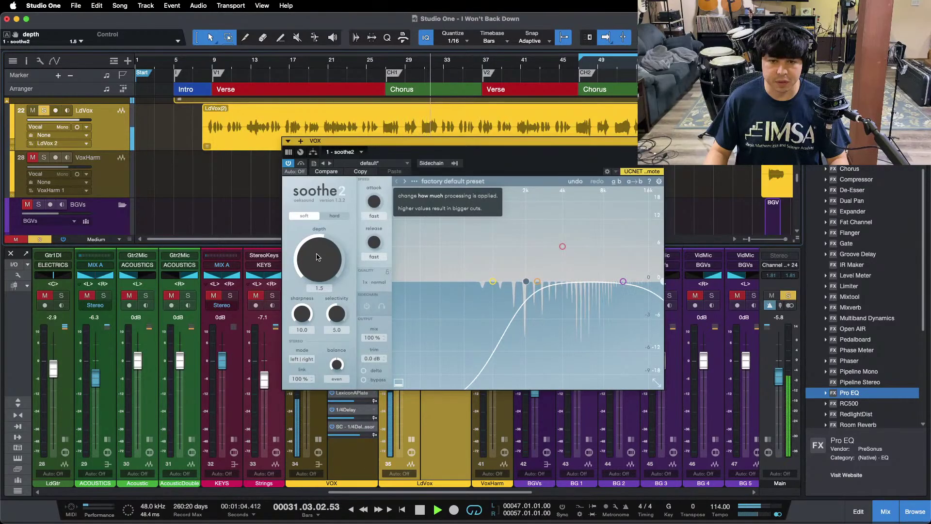
{"action": "scroll", "coordinate": [316, 257], "scroll_direction": "up", "scroll_amount": 2}
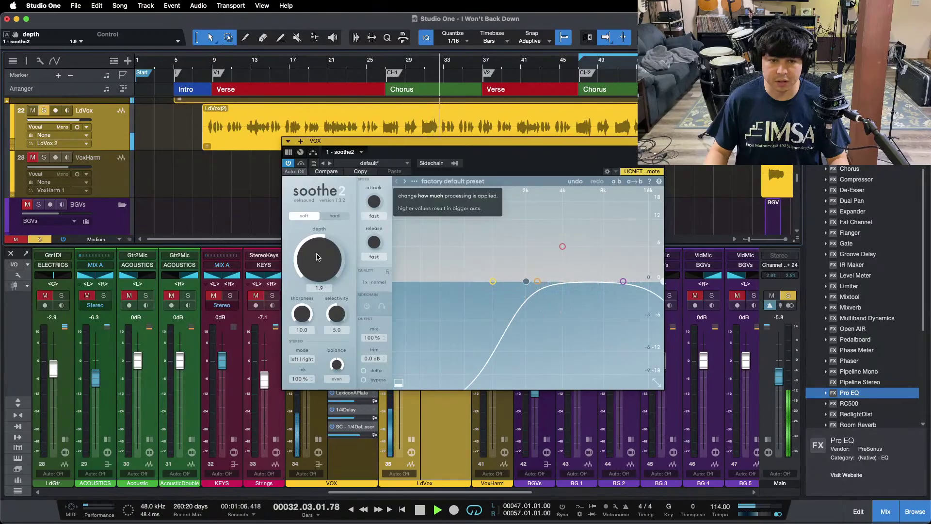
{"action": "left_click", "coordinate": [418, 65]}
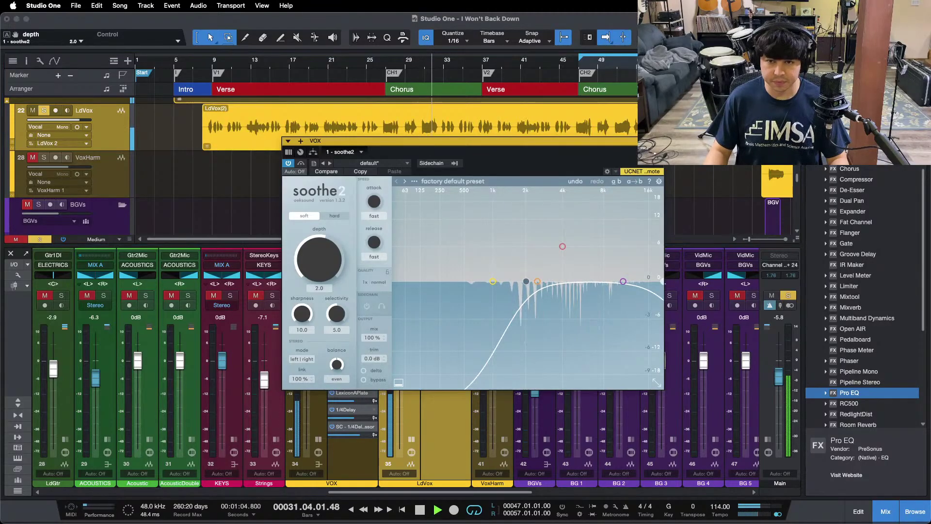
{"action": "left_click", "coordinate": [658, 141]}
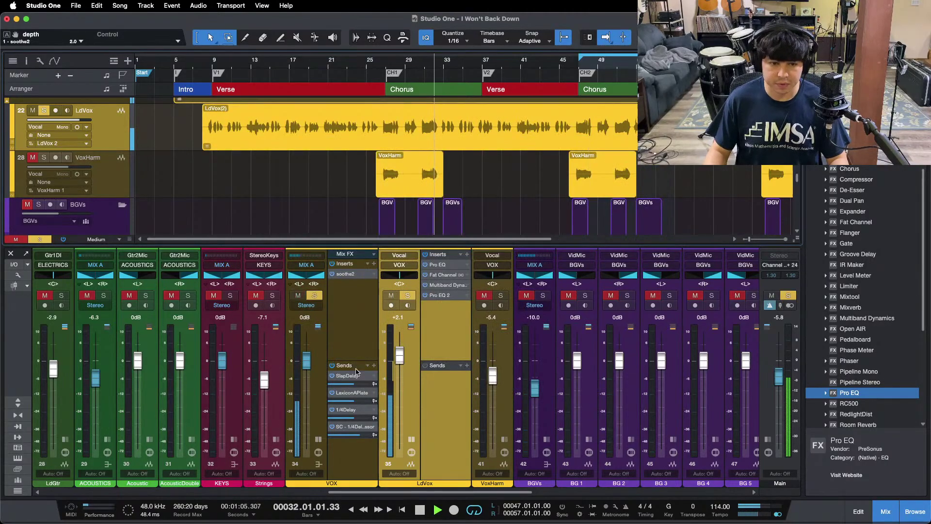
Play from just before the first Verse and raise the VOX bus fader to +0.4 dB
{"action": "left_click", "coordinate": [203, 67]}
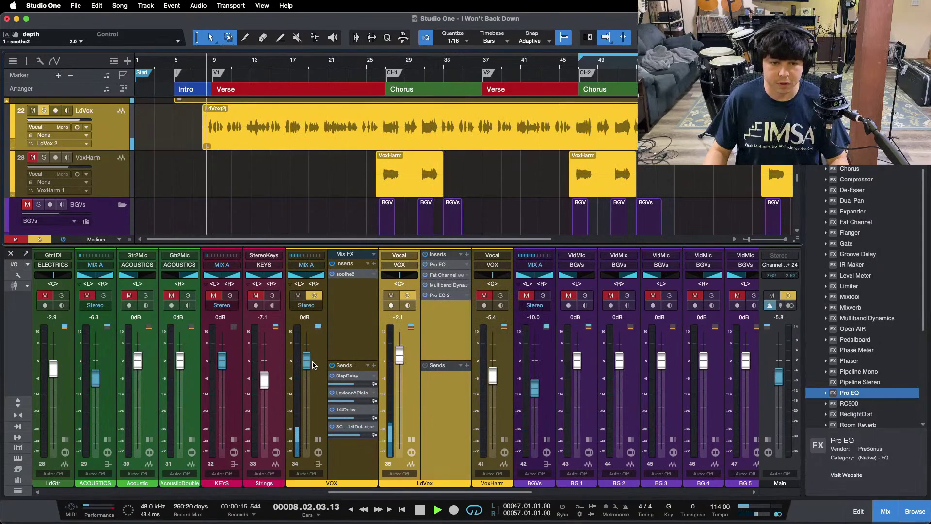
{"action": "left_click_drag", "start_coordinate": [306, 362], "coordinate": [308, 361]}
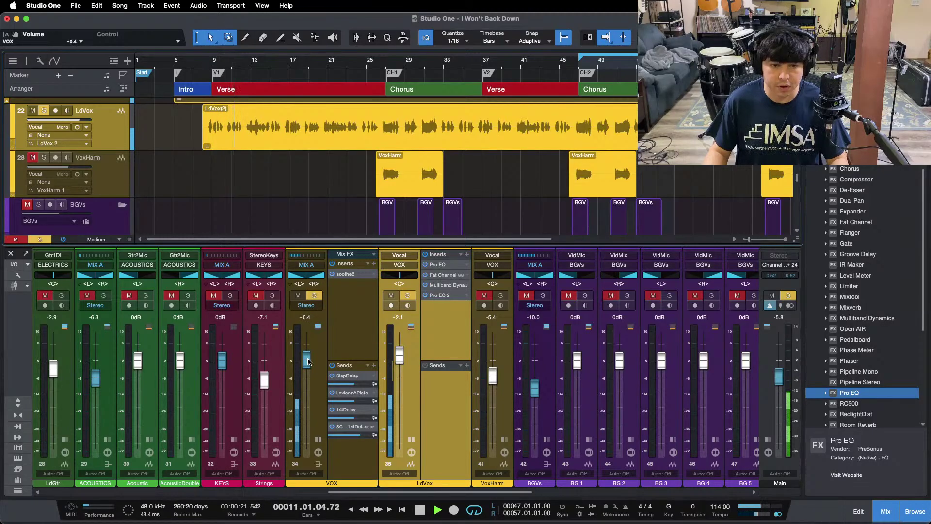
{"action": "key", "text": "space"}
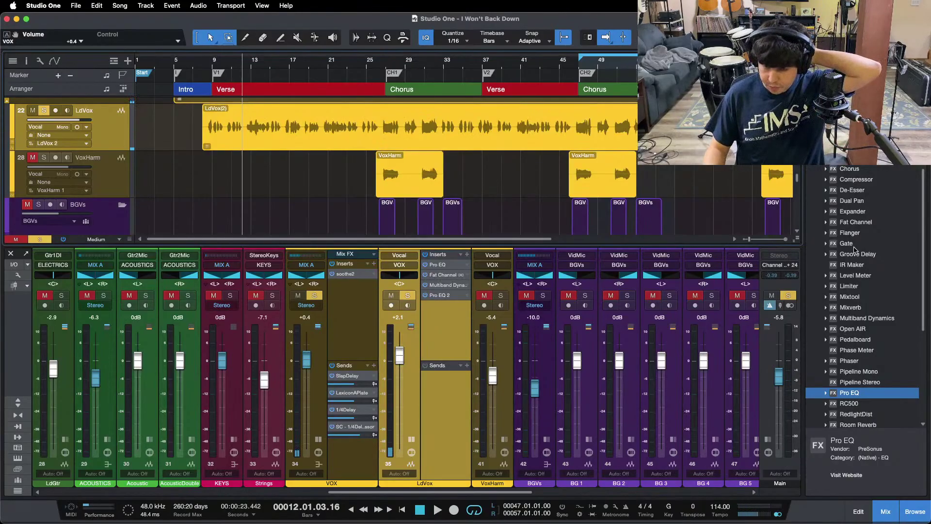
Try a second Fat Channel between the first one and the Multiband Dynamics on LdVox, with the Tube compressor model
{"action": "scroll", "coordinate": [856, 251], "scroll_direction": "up", "scroll_amount": 3}
{"action": "scroll", "coordinate": [856, 251], "scroll_direction": "down", "scroll_amount": 8}
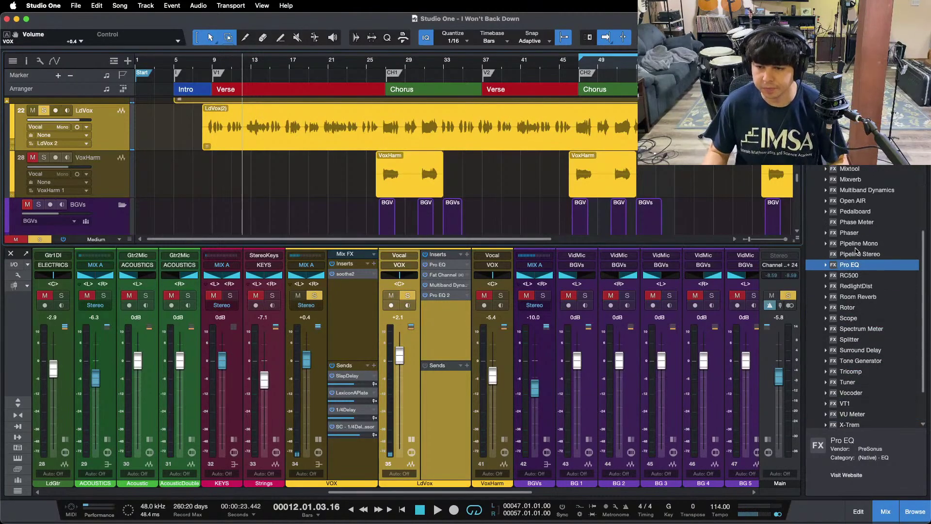
{"action": "scroll", "coordinate": [847, 250], "scroll_direction": "up", "scroll_amount": 6}
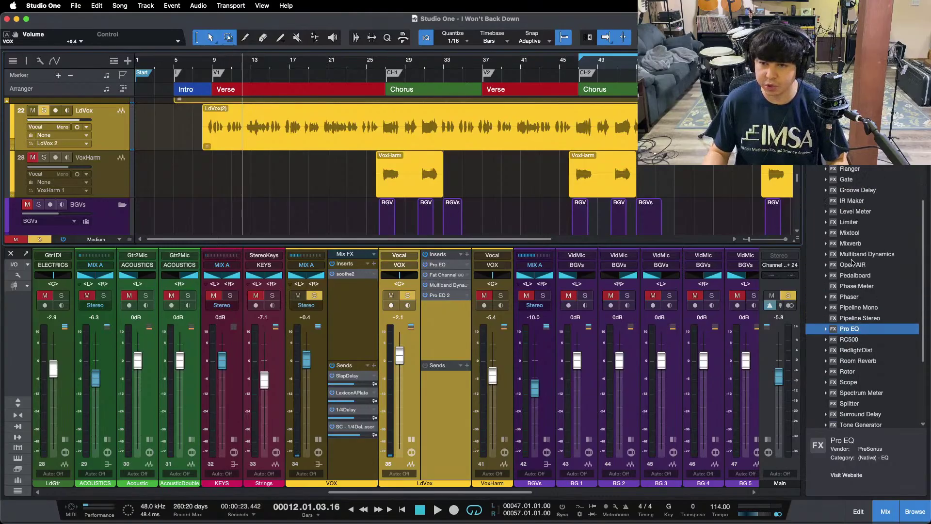
{"action": "scroll", "coordinate": [858, 223], "scroll_direction": "up", "scroll_amount": 1}
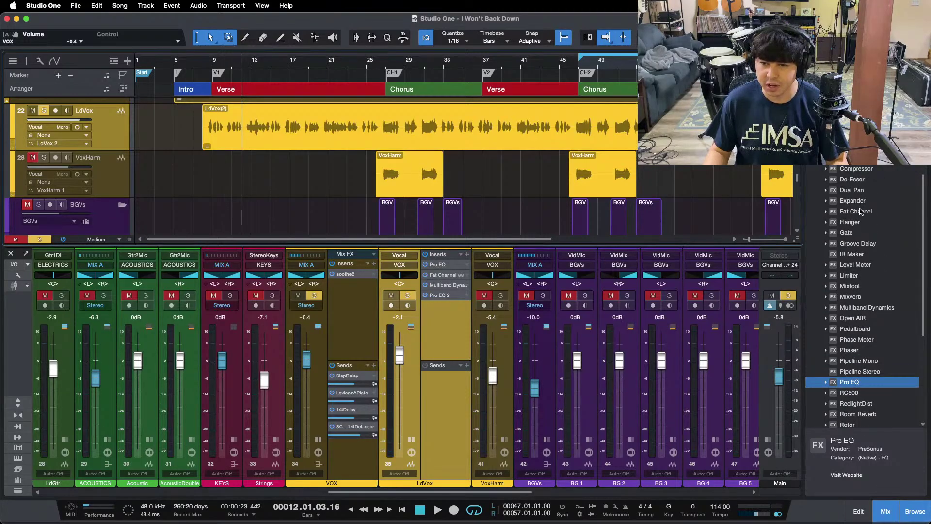
{"action": "left_click_drag", "start_coordinate": [860, 211], "coordinate": [446, 280]}
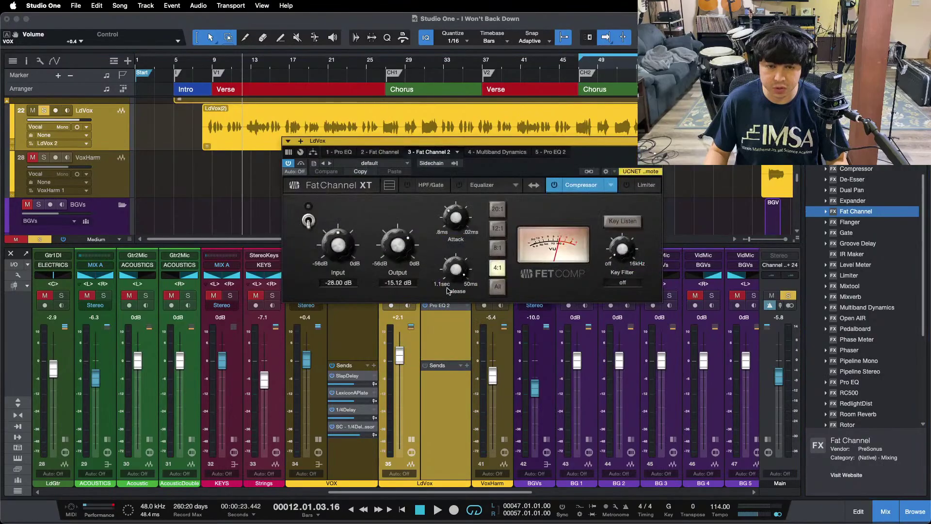
{"action": "left_click", "coordinate": [596, 189]}
{"action": "left_click", "coordinate": [499, 187]}
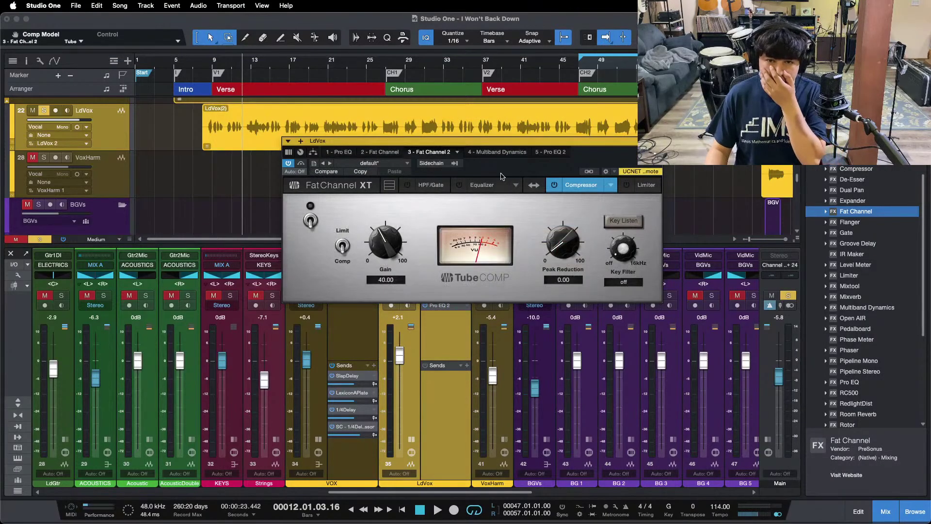
{"action": "left_click_drag", "start_coordinate": [534, 171], "coordinate": [628, 260]}
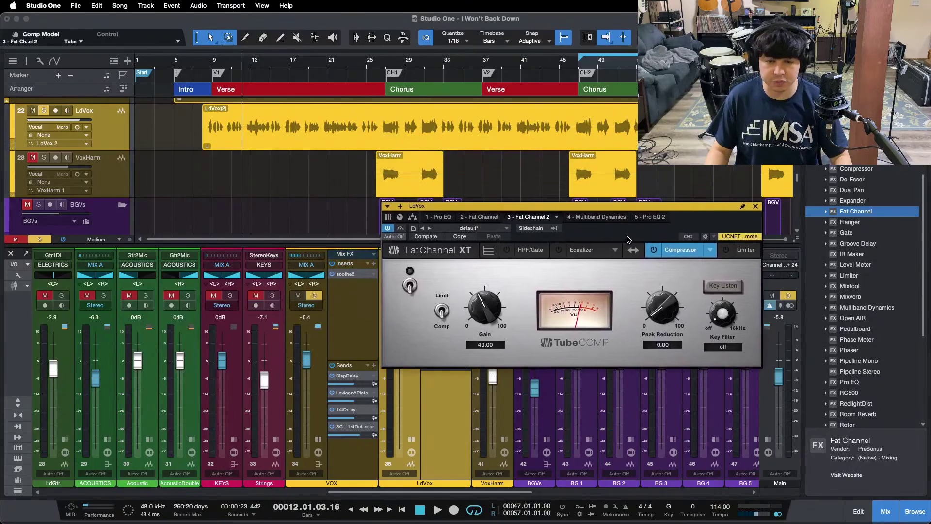
Switch on the Tube compressor and try a Peak Reduction of 63 while playing from just before the first Verse
{"action": "key", "text": "space"}
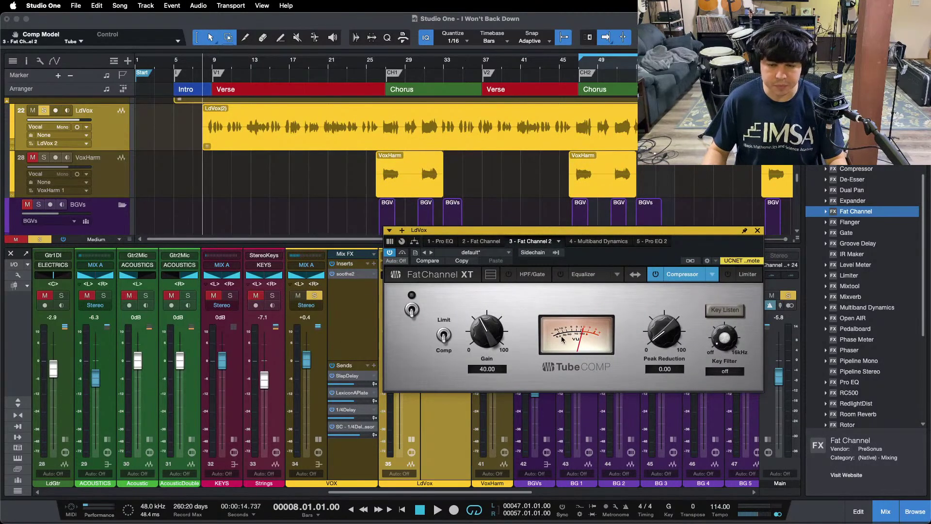
{"action": "left_click", "coordinate": [412, 308]}
{"action": "key", "text": "space"}
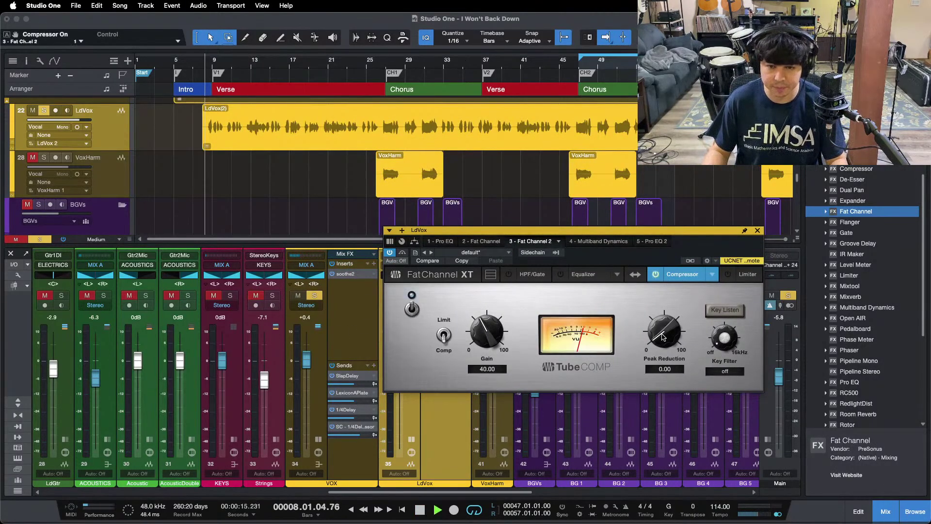
{"action": "left_click_drag", "start_coordinate": [662, 336], "coordinate": [664, 330]}
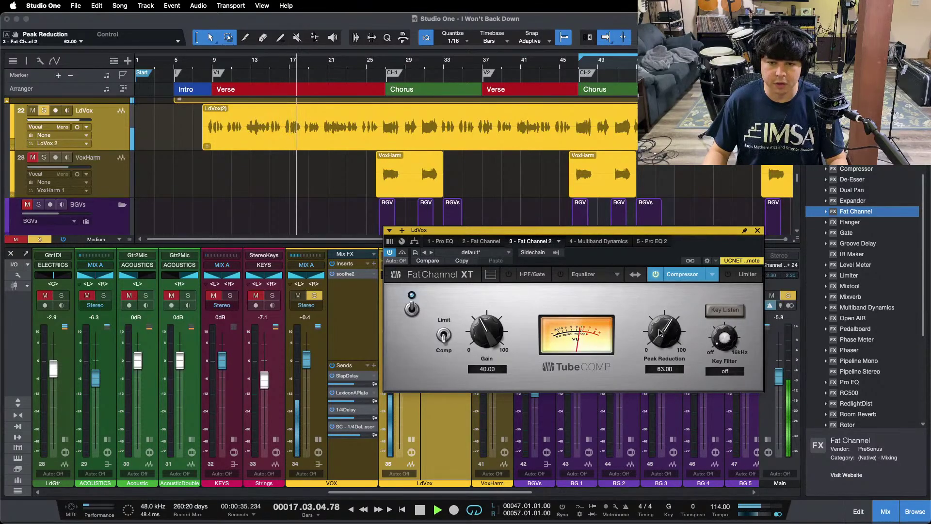
Compare the lead vocal with the Tube compressor on and off in the first Chorus, and remove the second Fat Channel
{"action": "left_click", "coordinate": [380, 64]}
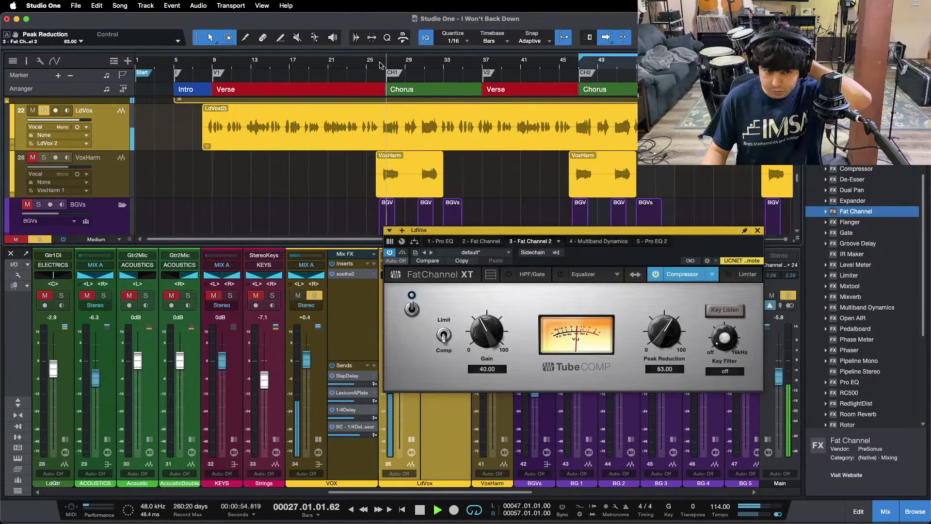
{"action": "left_click", "coordinate": [411, 306]}
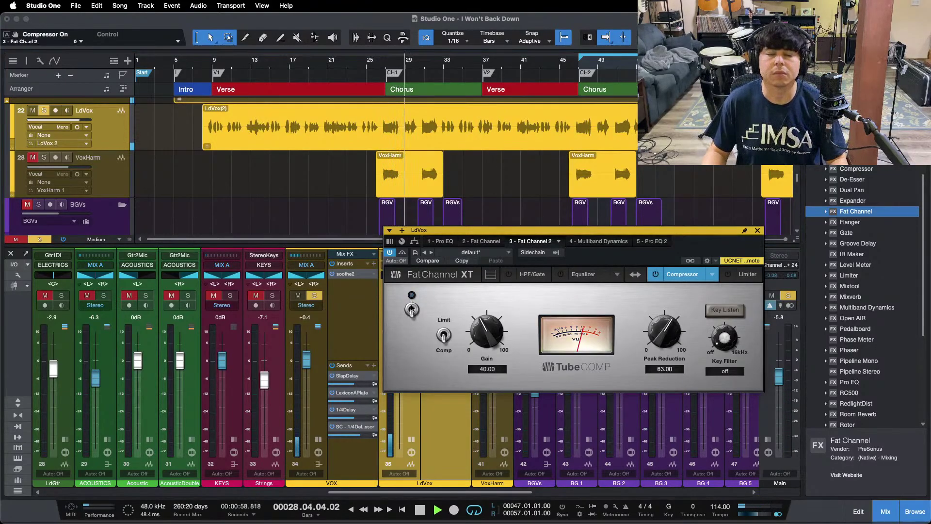
{"action": "left_click", "coordinate": [411, 307]}
{"action": "left_click", "coordinate": [411, 308]}
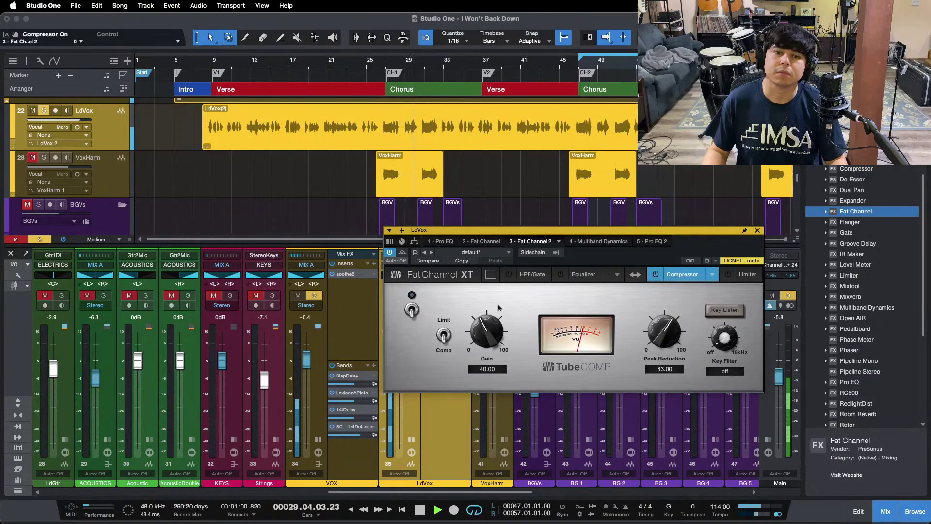
{"action": "left_click_drag", "start_coordinate": [589, 253], "coordinate": [763, 260]}
{"action": "right_click", "coordinate": [448, 289]}
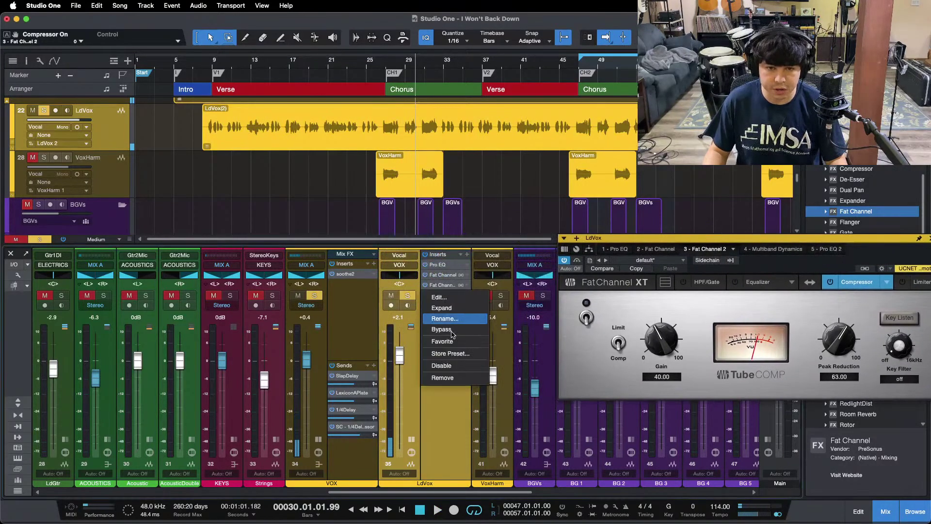
{"action": "left_click", "coordinate": [451, 380]}
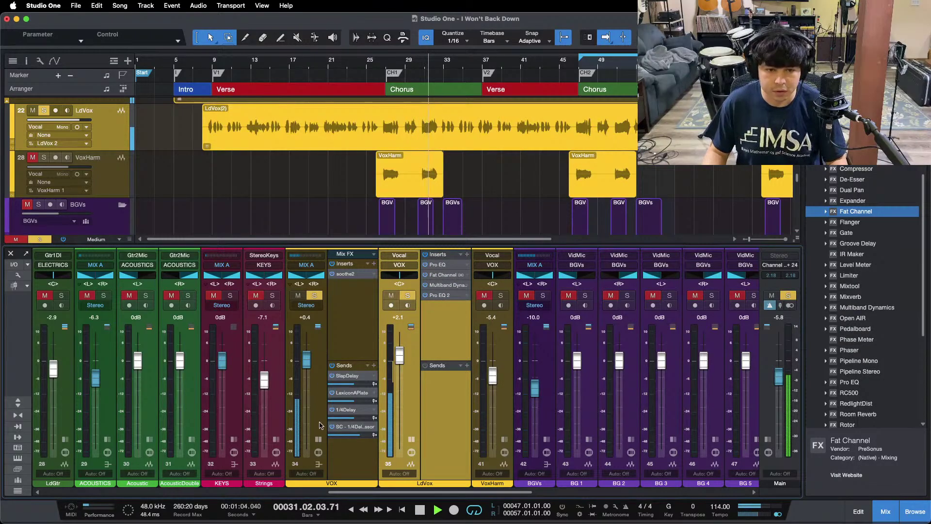
Collapse the VOX and LdVox channels, clear the vocal solo and play the full mix from just before the first Verse
{"action": "left_click", "coordinate": [318, 438]}
{"action": "left_click", "coordinate": [360, 439]}
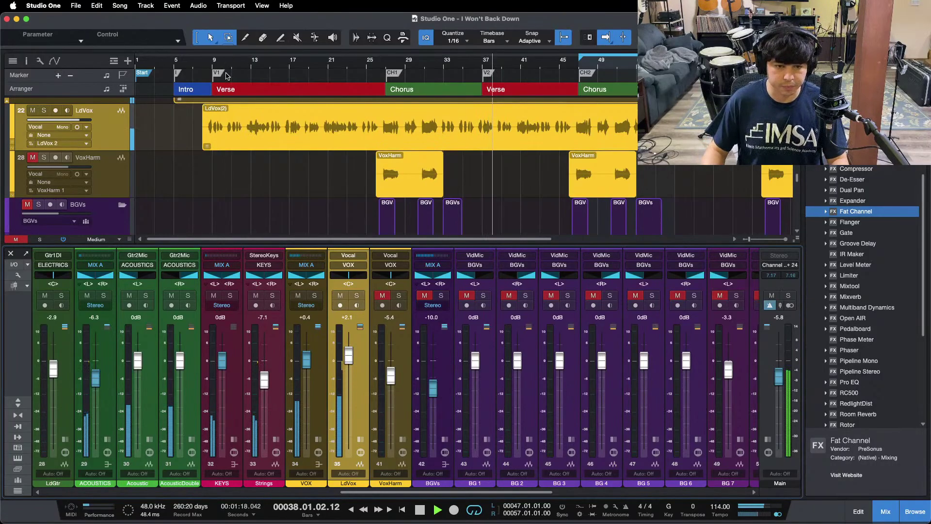
{"action": "left_click", "coordinate": [203, 69]}
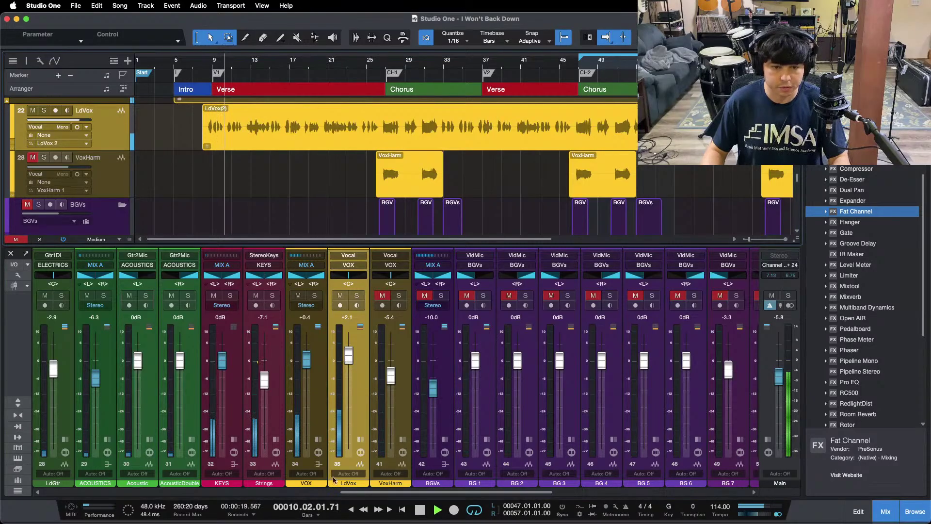
Solo the "I Won't Back Down" reference track at the end of the track list and listen from the first Verse
{"action": "key", "text": "F3"}
{"action": "scroll", "coordinate": [285, 317], "scroll_direction": "down", "scroll_amount": 10}
{"action": "key", "text": "space"}
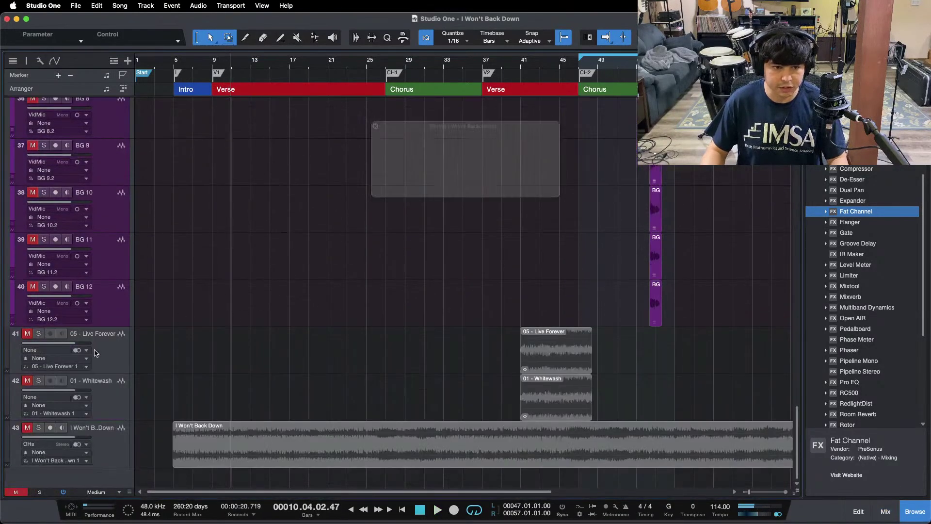
{"action": "left_click", "coordinate": [212, 61]}
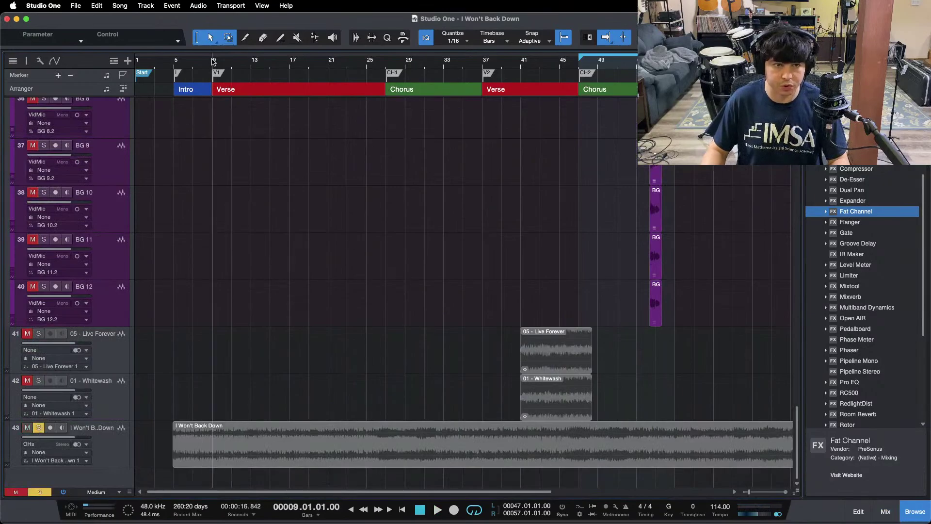
{"action": "key", "text": "space"}
{"action": "left_click", "coordinate": [511, 513]}
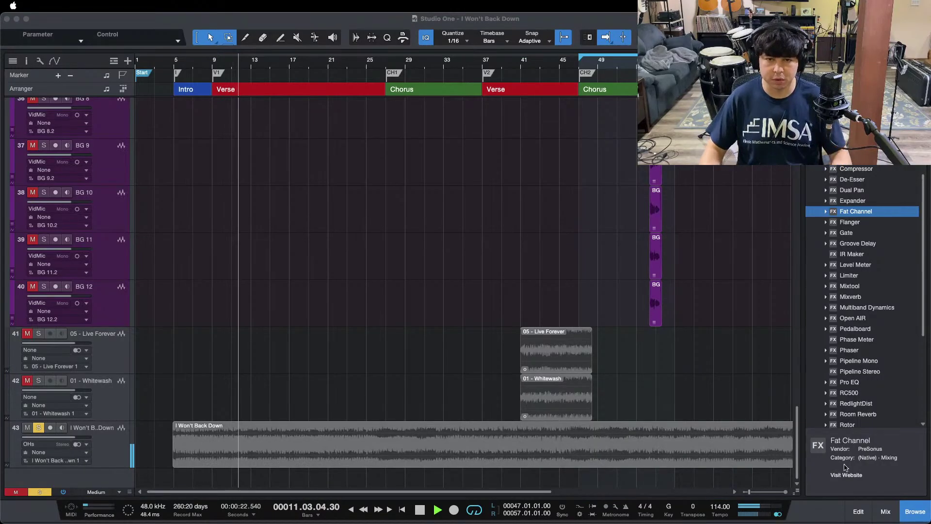
{"action": "left_click", "coordinate": [776, 378]}
{"action": "key", "text": "space"}
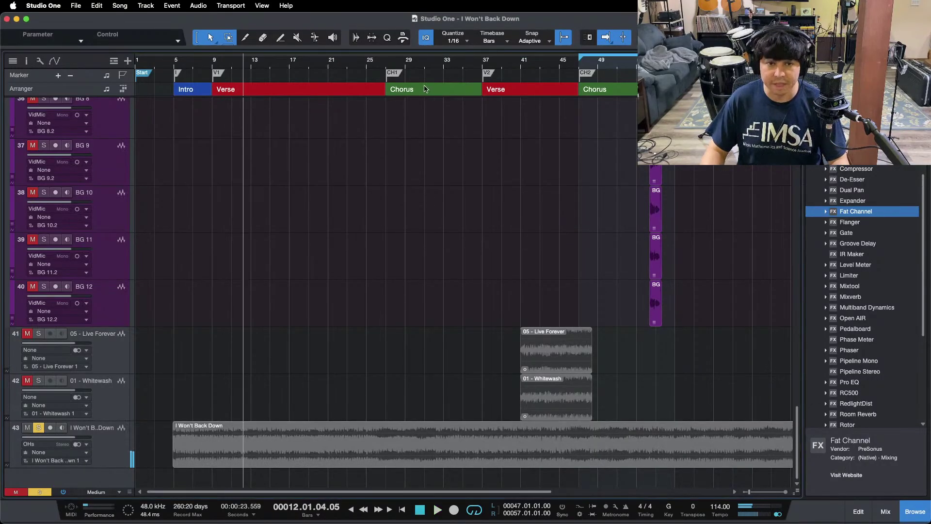
Listen to the reference track from the second Verse, clear its solo and play the mix from the first Verse
{"action": "left_click", "coordinate": [483, 61]}
{"action": "key", "text": "space"}
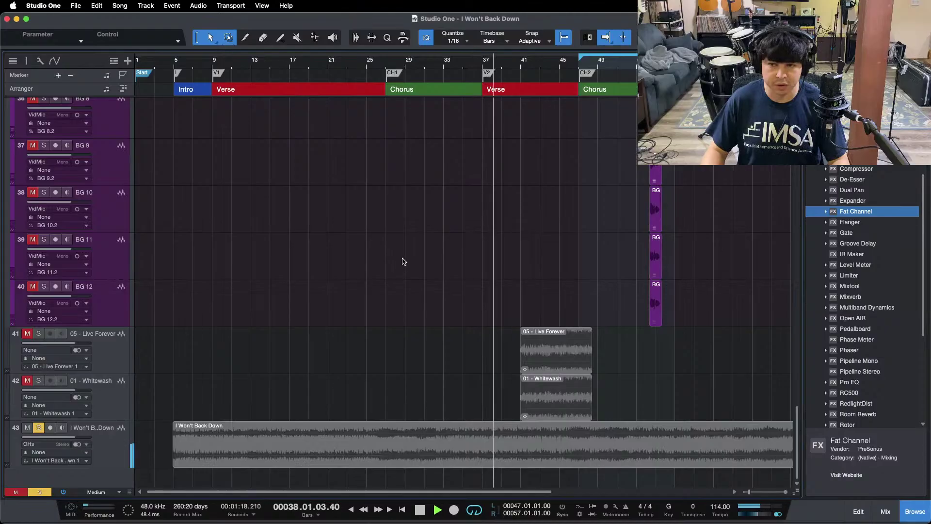
{"action": "key", "text": "s"}
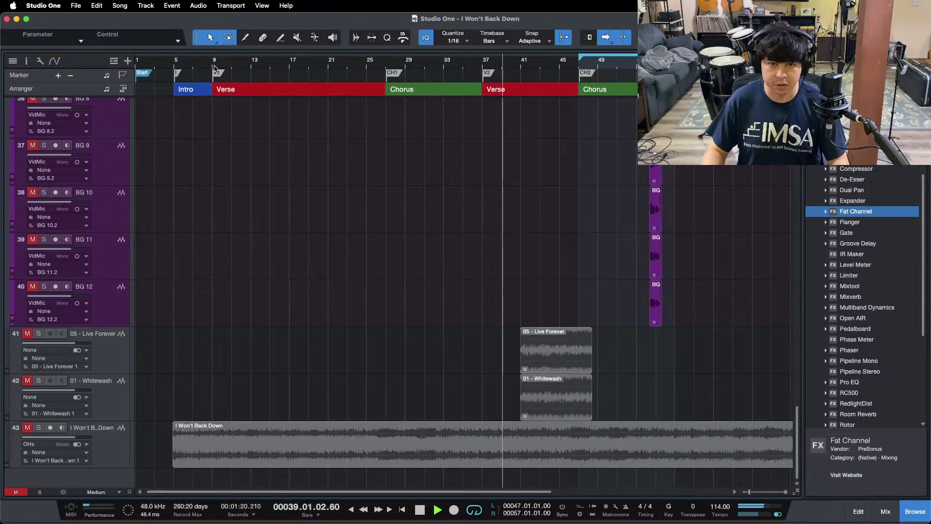
{"action": "left_click", "coordinate": [214, 63]}
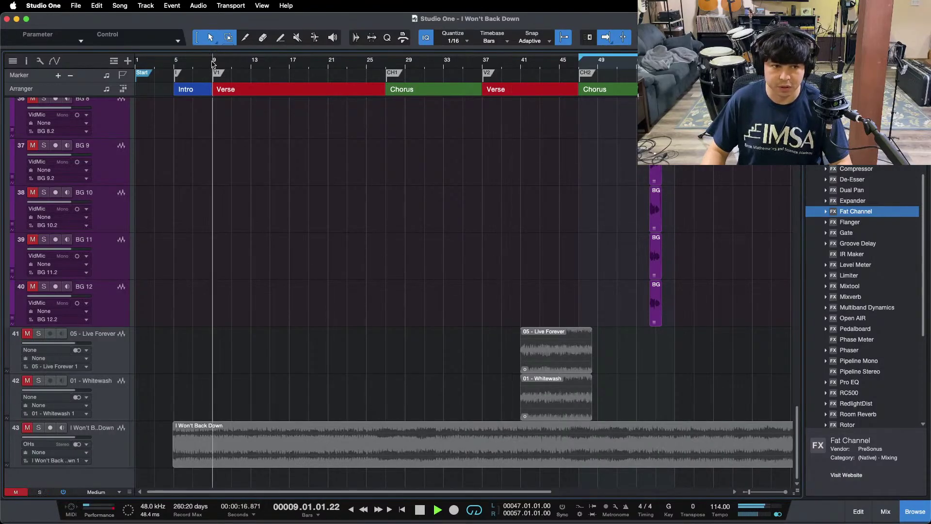
Set the SlapDelay effects channel's fader to -17.5 dB in the mixer while playing from just before the first Verse
{"action": "key", "text": "F3"}
{"action": "scroll", "coordinate": [396, 495], "scroll_direction": "right", "scroll_amount": 10}
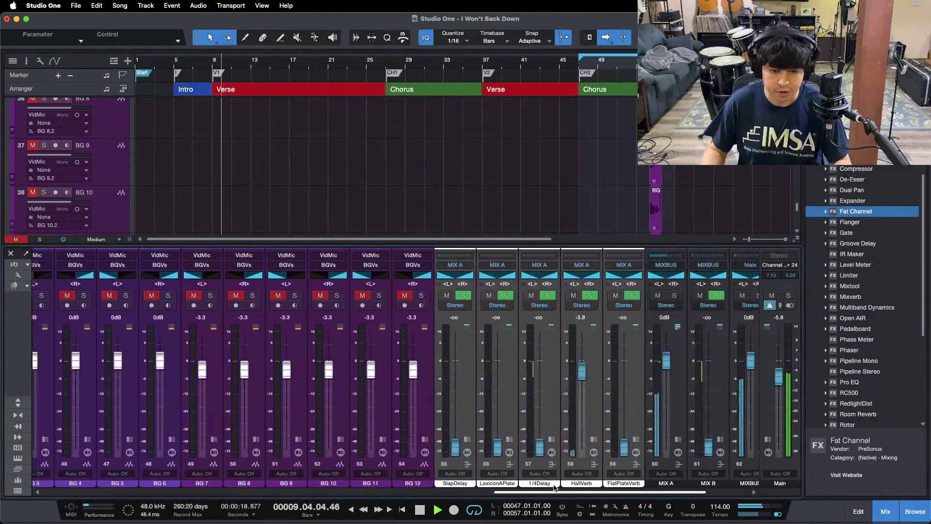
{"action": "key", "text": "space"}
{"action": "left_click", "coordinate": [203, 62]}
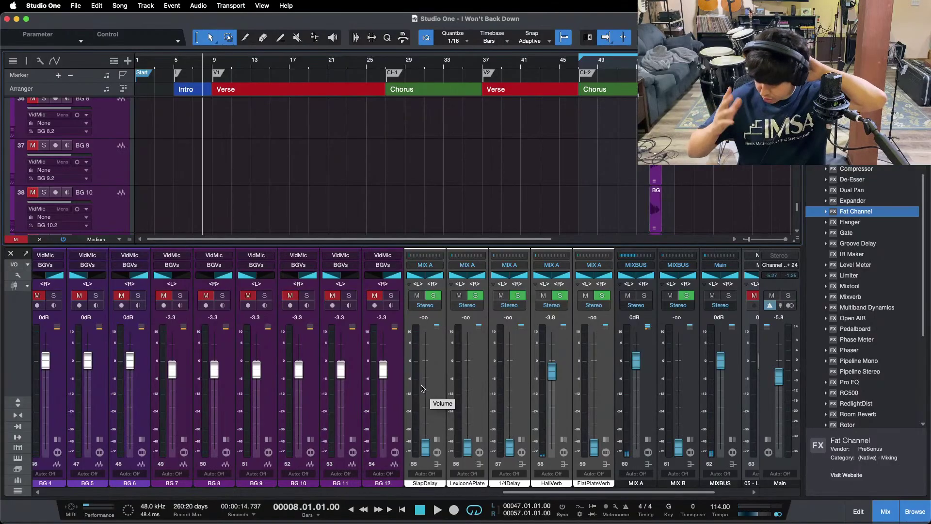
{"action": "key", "text": "space"}
{"action": "scroll", "coordinate": [425, 398], "scroll_direction": "up", "scroll_amount": 10}
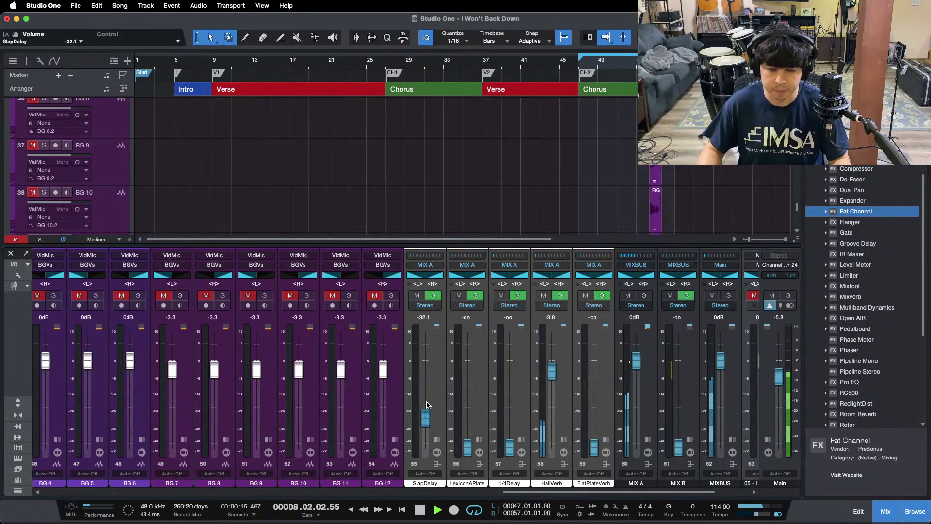
{"action": "scroll", "coordinate": [427, 402], "scroll_direction": "down", "scroll_amount": 5}
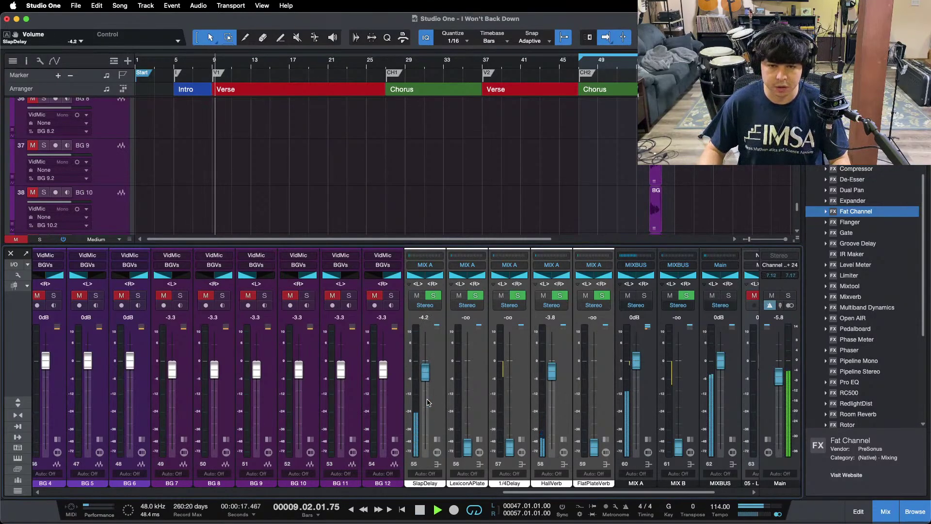
{"action": "scroll", "coordinate": [427, 402], "scroll_direction": "down", "scroll_amount": 4}
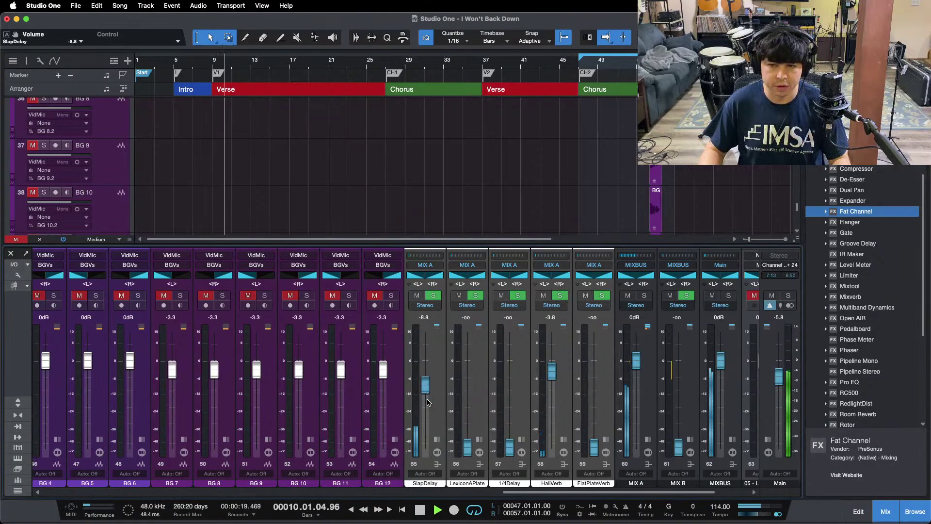
{"action": "scroll", "coordinate": [427, 401], "scroll_direction": "down", "scroll_amount": 5}
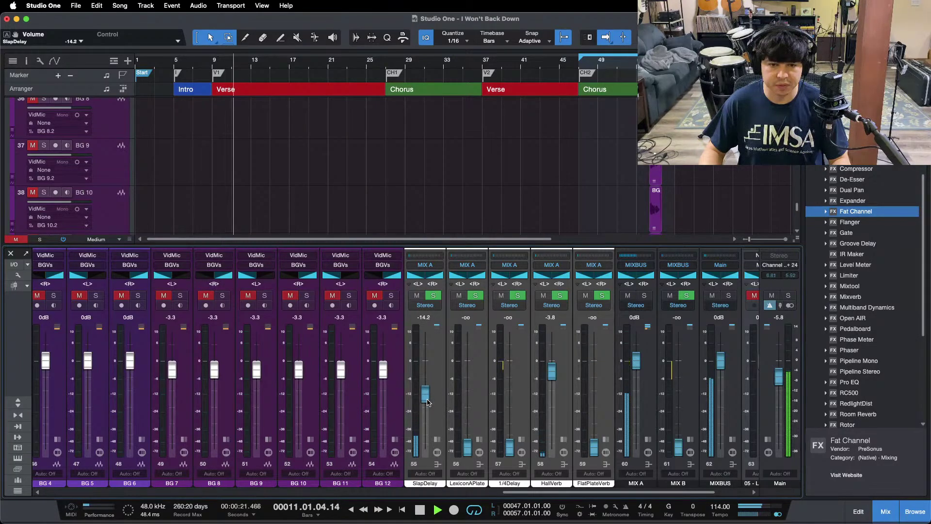
{"action": "scroll", "coordinate": [427, 402], "scroll_direction": "down", "scroll_amount": 1}
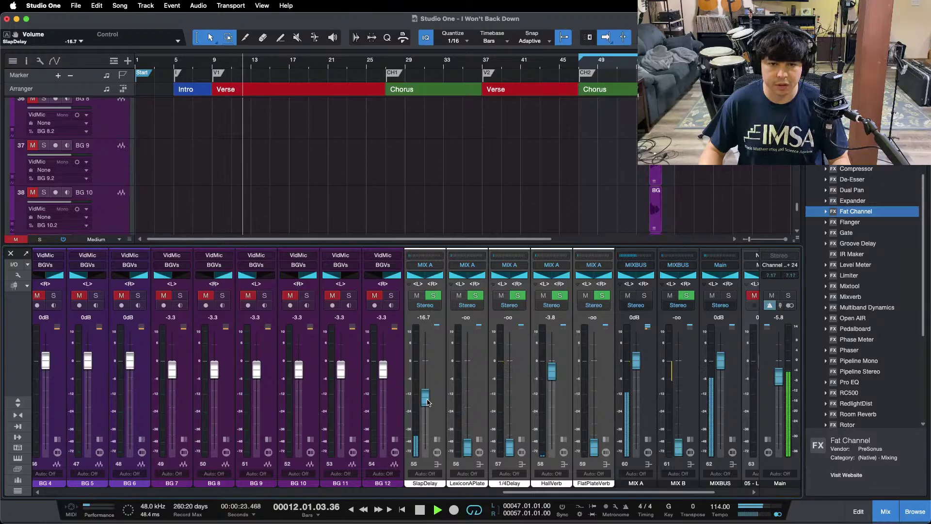
{"action": "scroll", "coordinate": [427, 402], "scroll_direction": "down", "scroll_amount": 1}
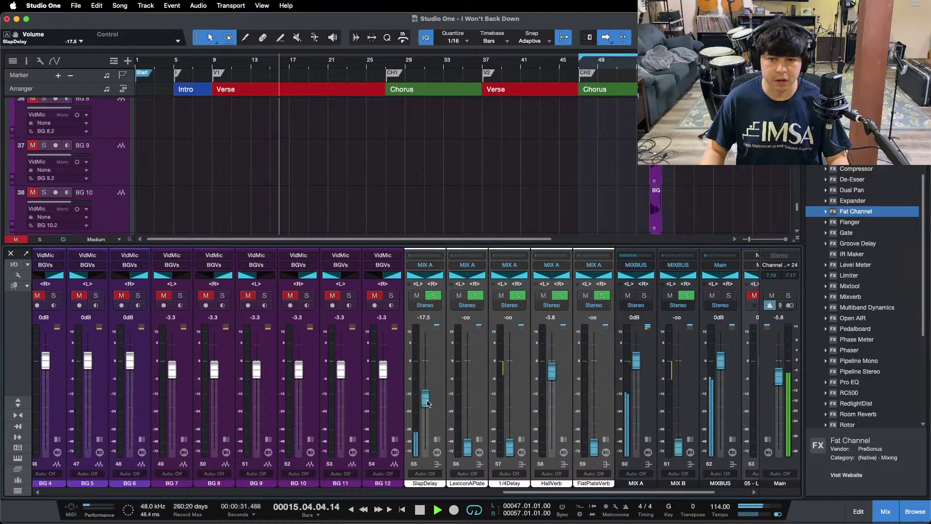
Expand the 1/4Delay effects channel to show its inserts, reset its fader to 0 dB and stop playback
{"action": "left_click", "coordinate": [522, 437]}
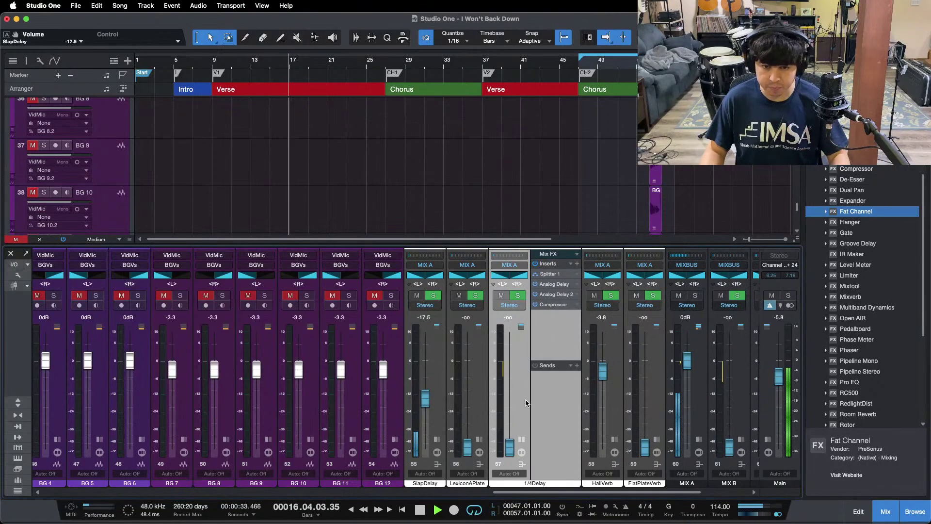
{"action": "left_click", "coordinate": [508, 438], "text": "alt"}
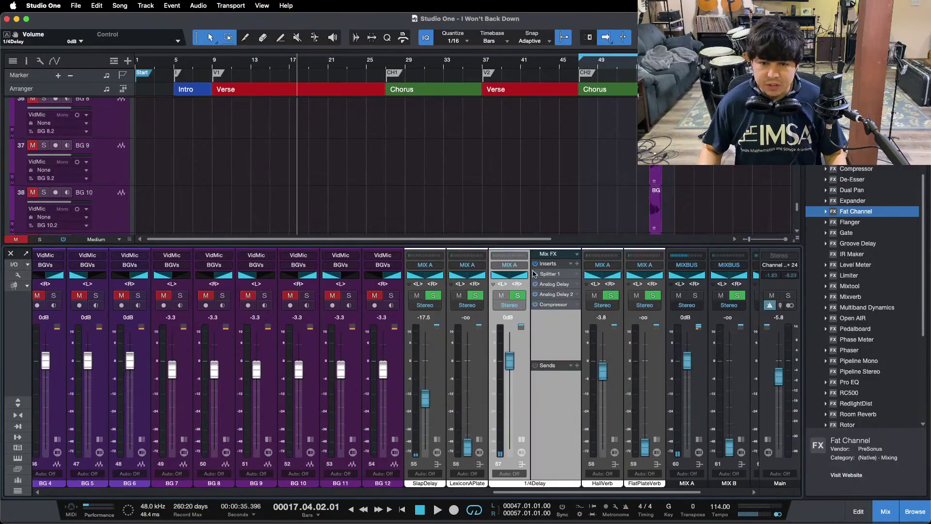
{"action": "left_click", "coordinate": [508, 506]}
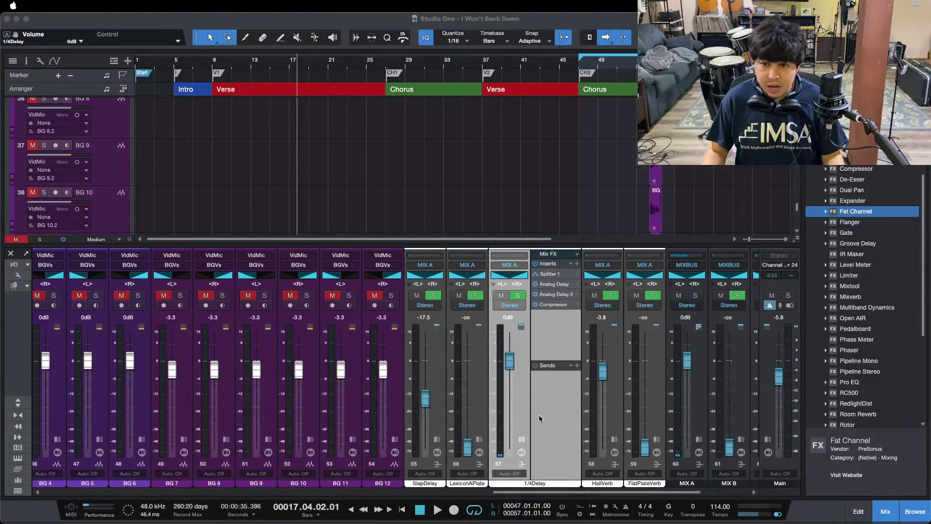
{"action": "left_click", "coordinate": [898, 480]}
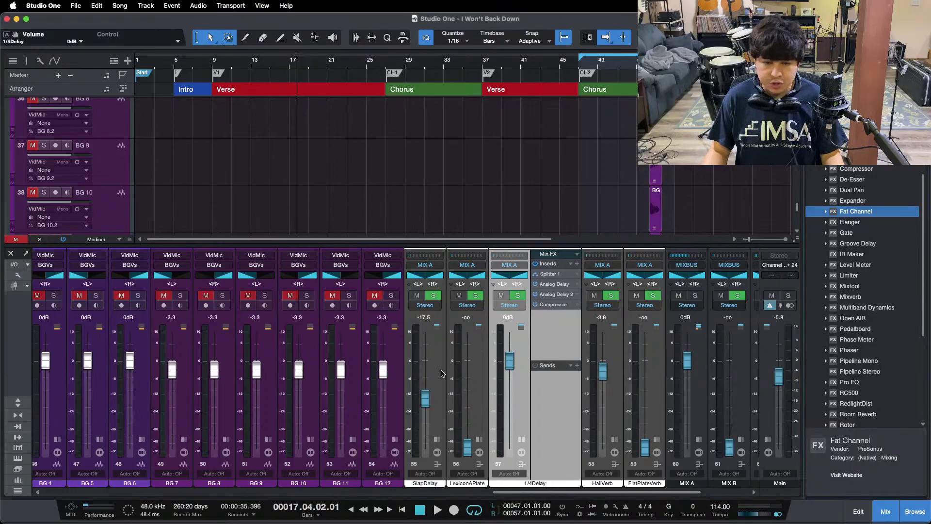
Set the 1/4Delay channel's Analog Delay time to 516.3 ms and Analog Delay 2's to 536.3 ms, both with delay sync off
{"action": "left_click", "coordinate": [552, 285]}
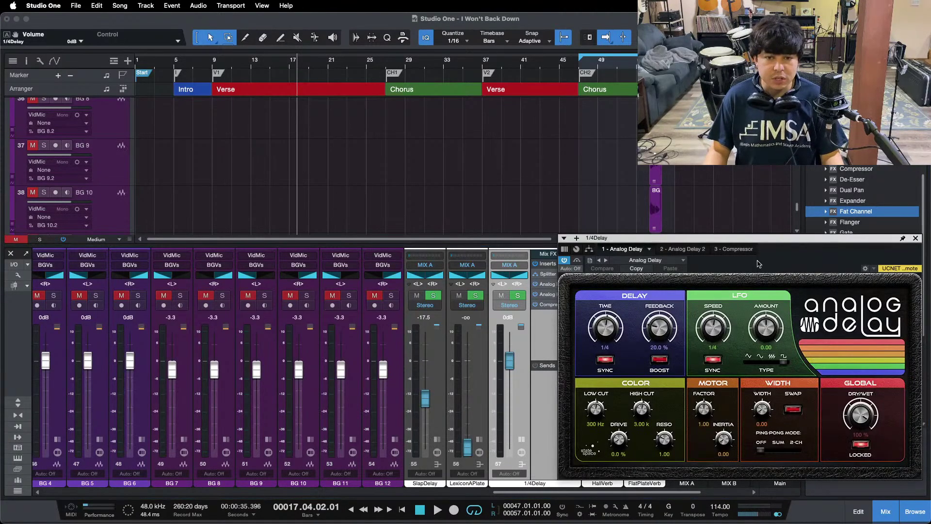
{"action": "left_click_drag", "start_coordinate": [759, 264], "coordinate": [488, 225]}
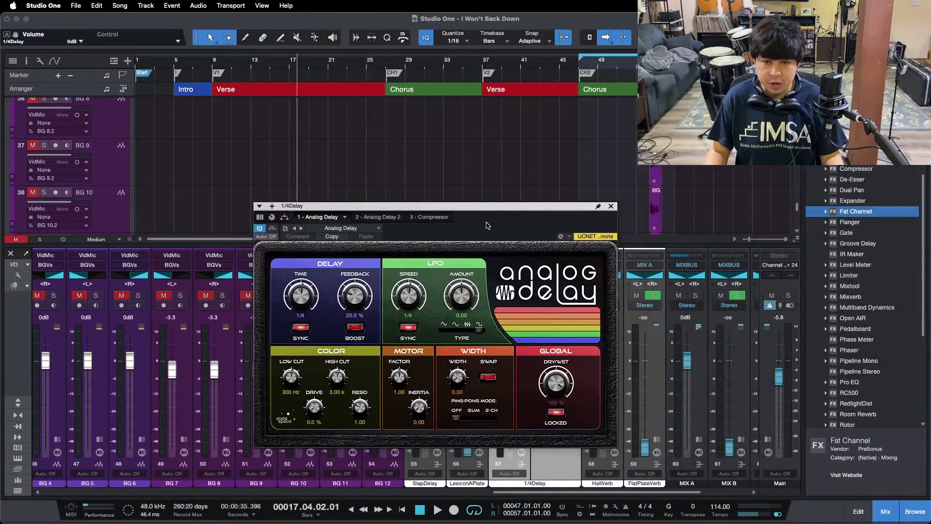
{"action": "left_click", "coordinate": [284, 217]}
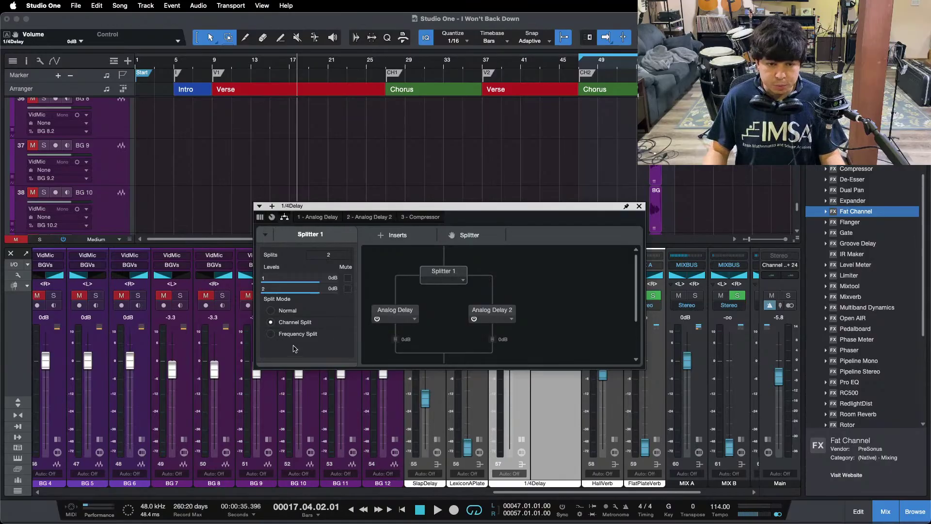
{"action": "double_click", "coordinate": [392, 310]}
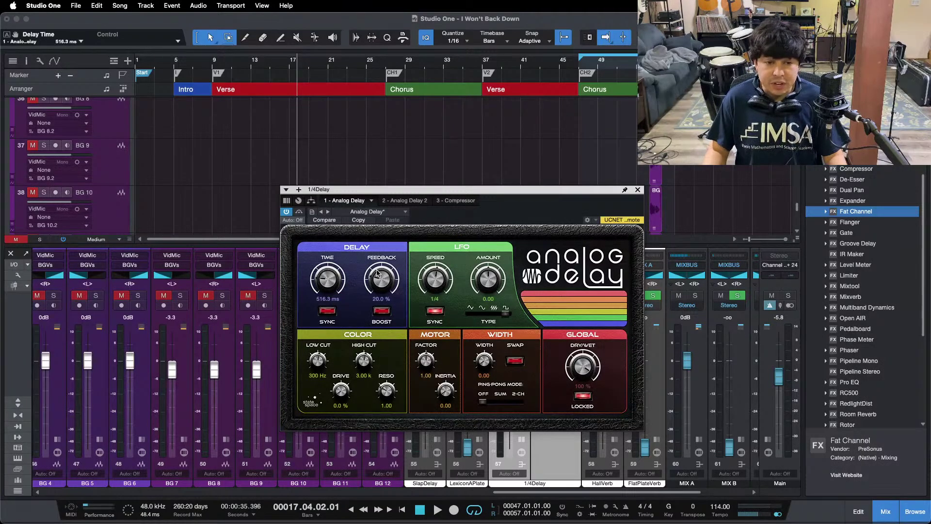
{"action": "left_click", "coordinate": [395, 201]}
{"action": "left_click", "coordinate": [331, 311]}
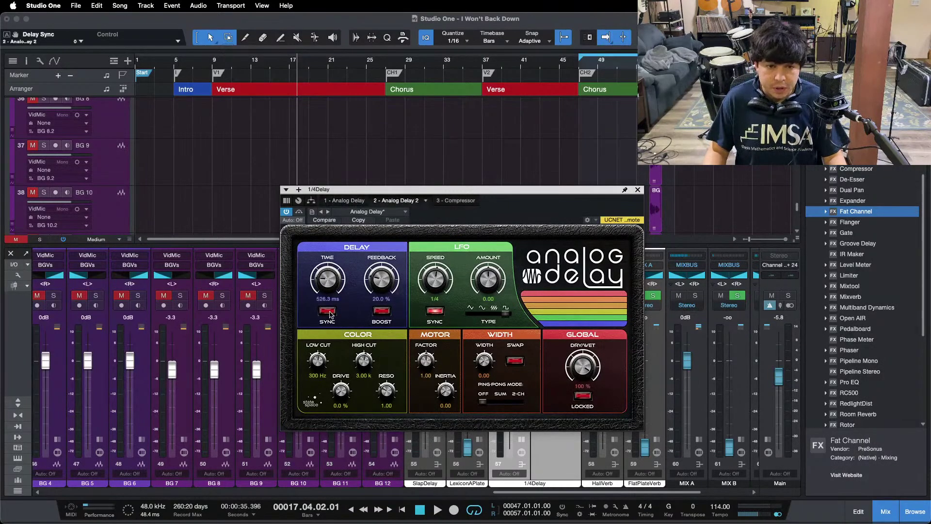
{"action": "double_click", "coordinate": [322, 299]}
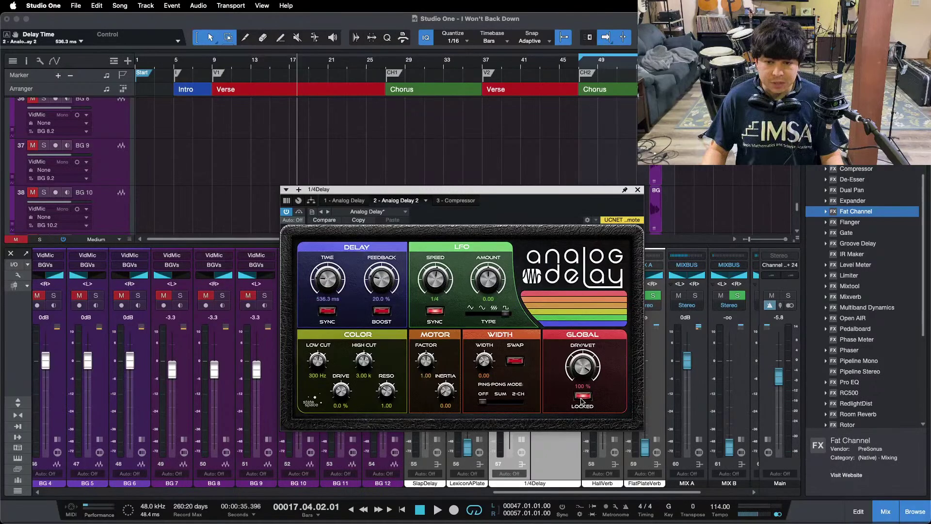
Set the 1/4Delay channel's Compressor release to 80 ms and pull the channel's fader down to minus infinity
{"action": "left_click", "coordinate": [438, 201]}
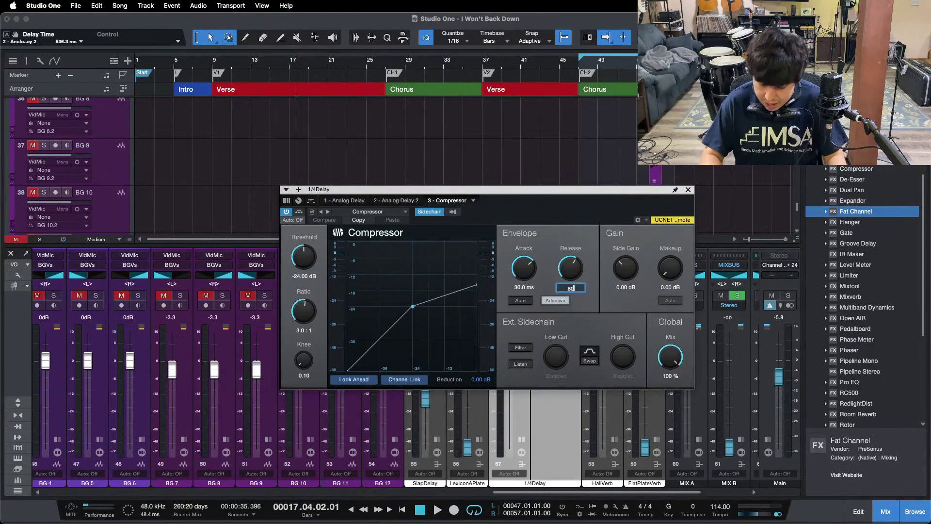
{"action": "key", "text": "Return"}
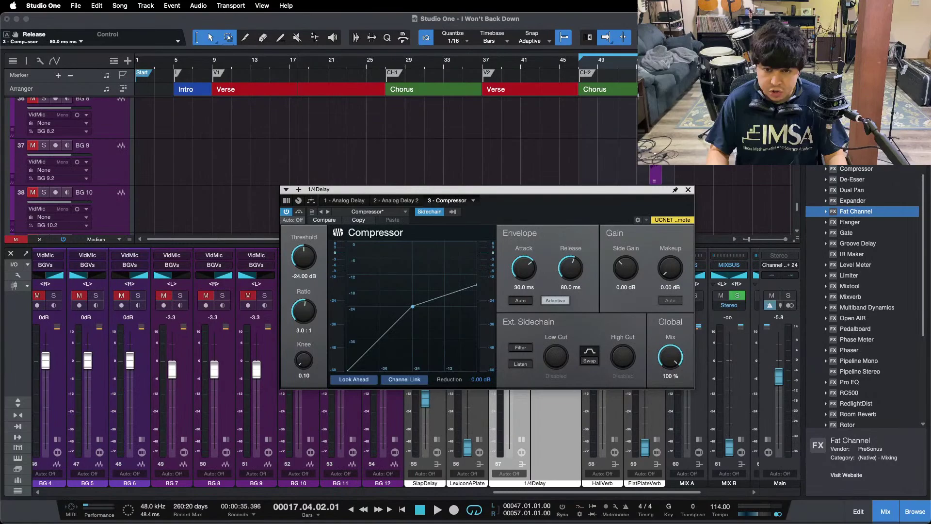
{"action": "left_click", "coordinate": [206, 64]}
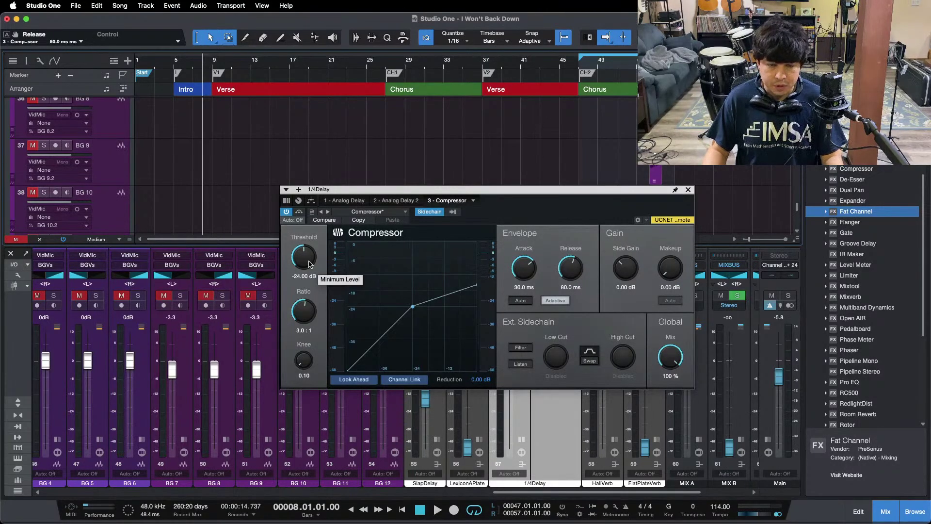
{"action": "left_click_drag", "start_coordinate": [565, 209], "coordinate": [518, 114]}
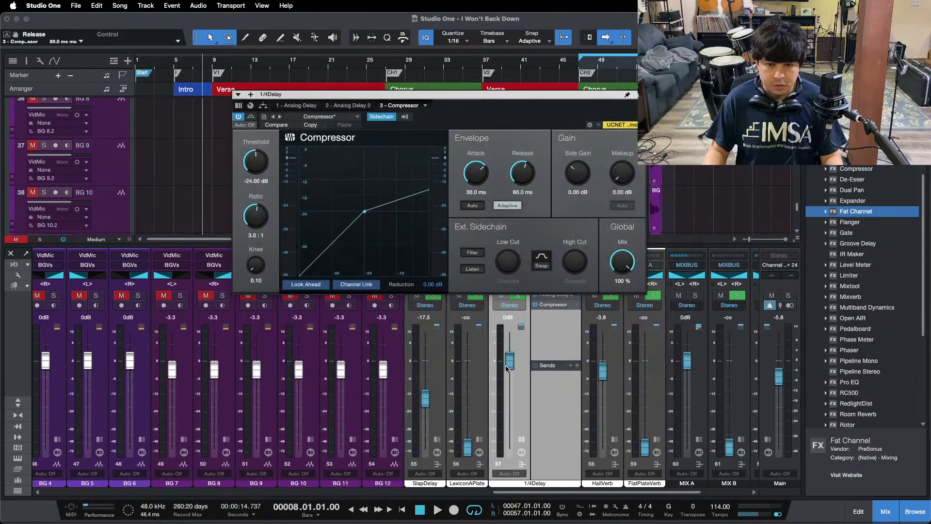
{"action": "left_click_drag", "start_coordinate": [506, 368], "coordinate": [506, 522]}
{"action": "left_click_drag", "start_coordinate": [480, 112], "coordinate": [480, 275]}
Set the 1/4Delay Compressor's threshold to -26.88 dB while playing from just before the first Verse, and close the plug-in
{"action": "key", "text": "space"}
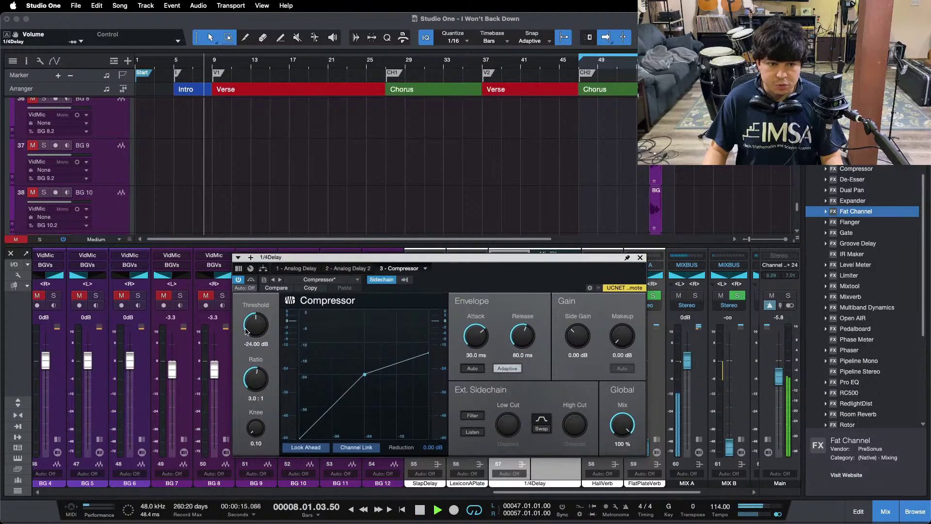
{"action": "left_click_drag", "start_coordinate": [252, 328], "coordinate": [252, 327]}
{"action": "scroll", "coordinate": [253, 329], "scroll_direction": "down", "scroll_amount": 3}
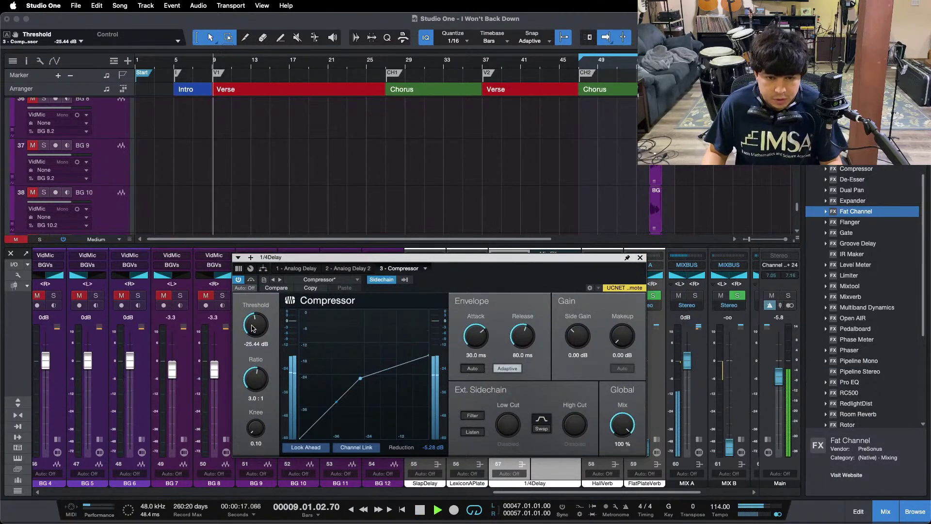
{"action": "scroll", "coordinate": [252, 328], "scroll_direction": "down", "scroll_amount": 1}
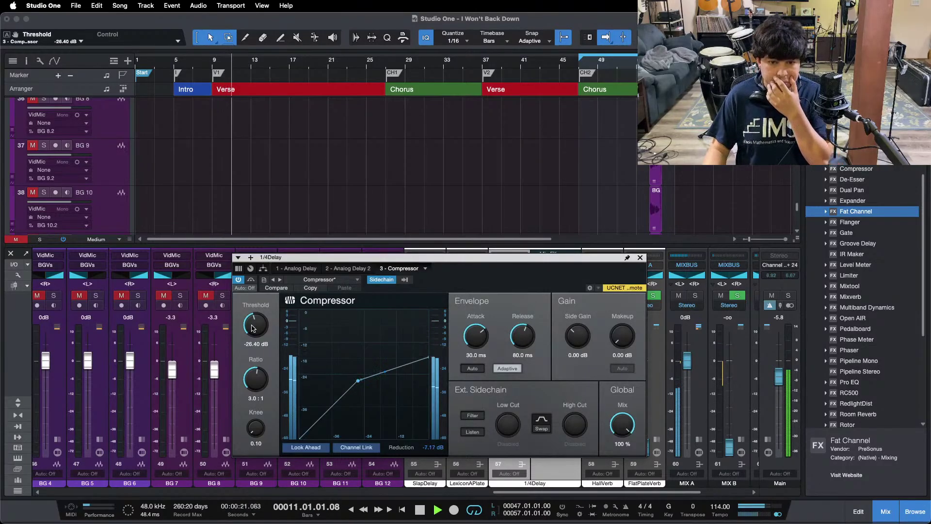
{"action": "scroll", "coordinate": [252, 328], "scroll_direction": "down", "scroll_amount": 1}
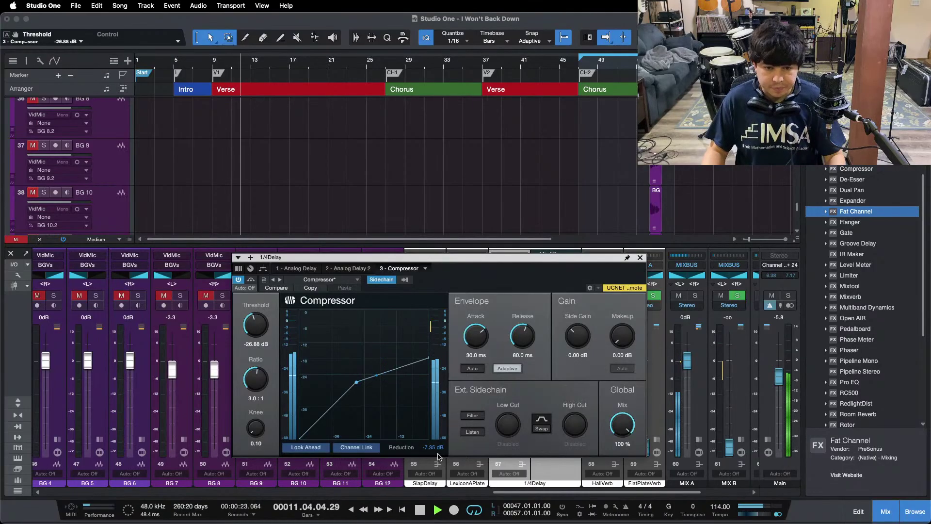
{"action": "key", "text": "space"}
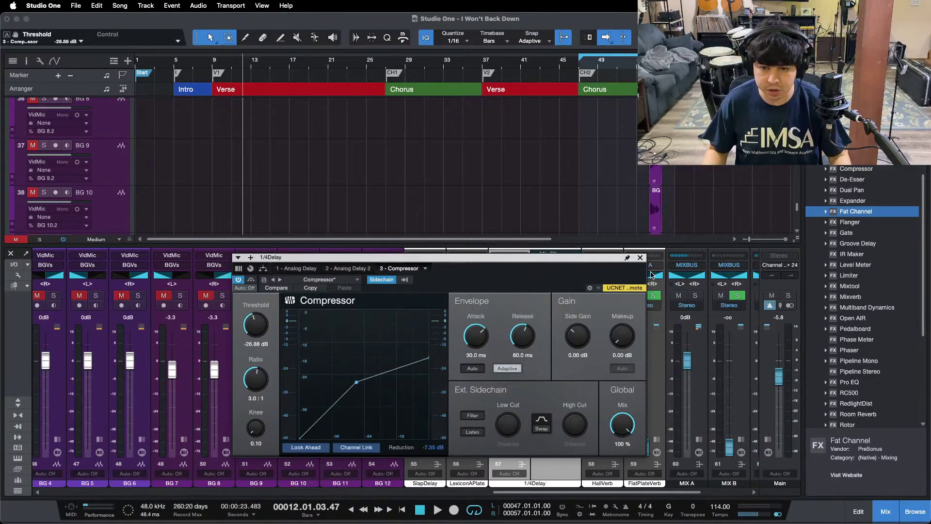
{"action": "left_click", "coordinate": [640, 259]}
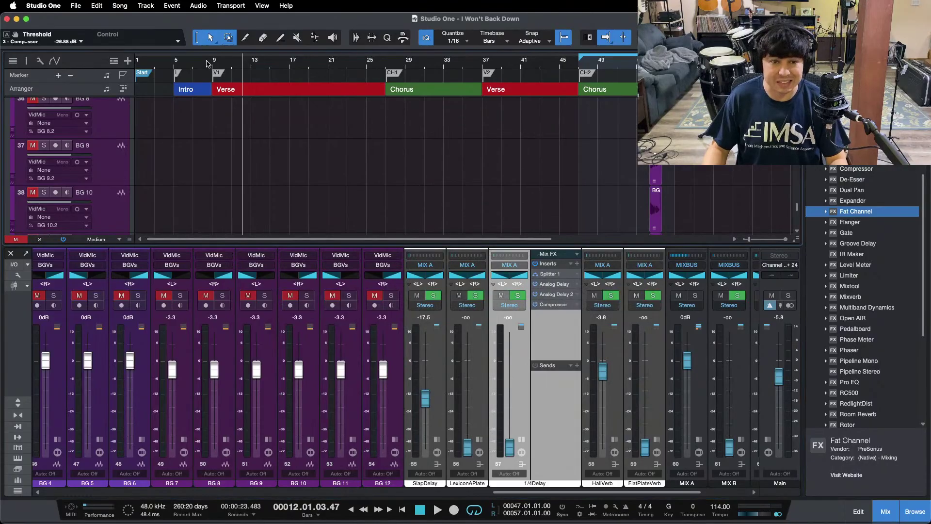
Raise the 1/4Delay channel's fader to -20.8 dB during playback and collapse the channel
{"action": "key", "text": "space"}
{"action": "left_click_drag", "start_coordinate": [509, 443], "coordinate": [510, 422]}
{"action": "scroll", "coordinate": [510, 423], "scroll_direction": "up", "scroll_amount": 5}
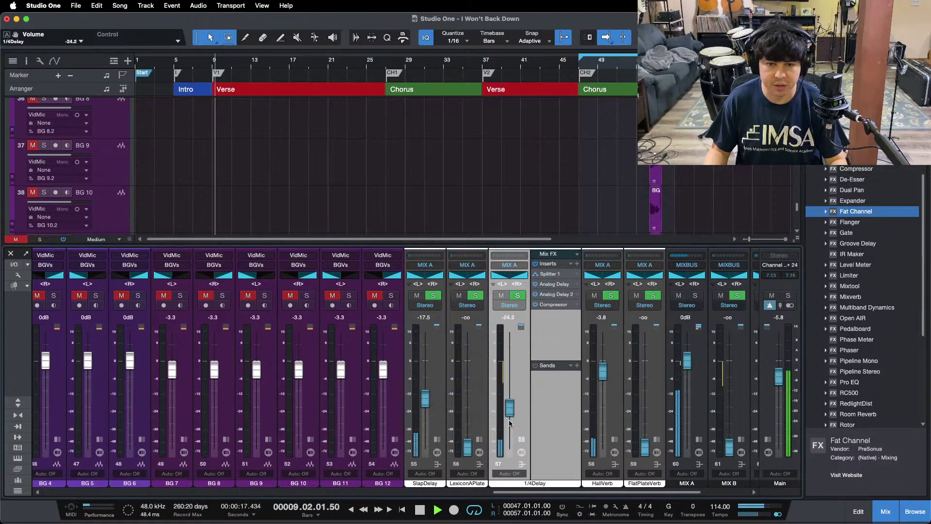
{"action": "scroll", "coordinate": [510, 423], "scroll_direction": "up", "scroll_amount": 1}
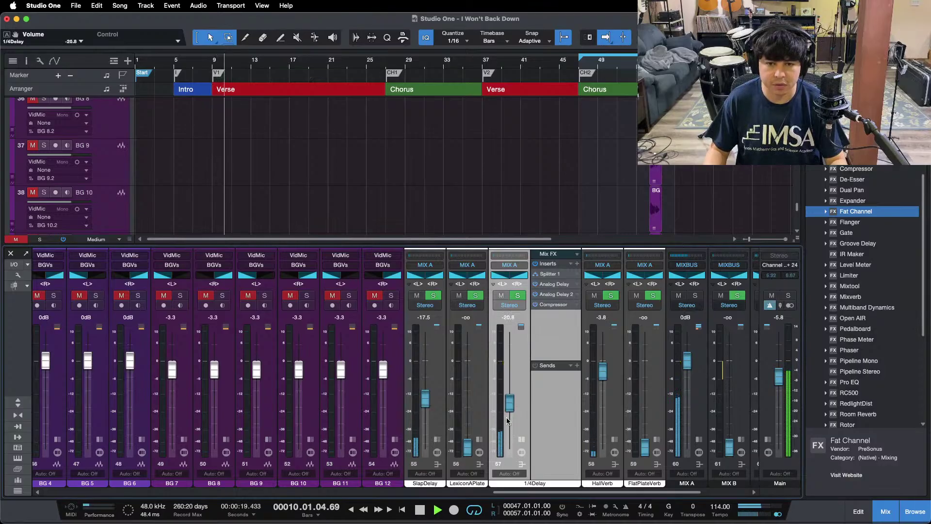
{"action": "left_click", "coordinate": [520, 439]}
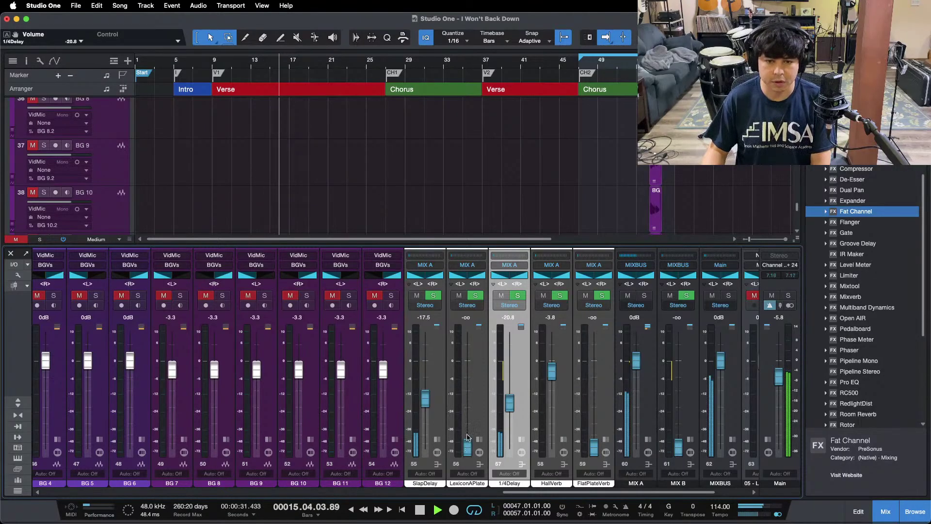
Raise the LexiconAPlate reverb channel's fader to -18.3 dB while the first Verse plays
{"action": "left_click_drag", "start_coordinate": [467, 445], "coordinate": [468, 406]}
{"action": "key", "text": "shift+b"}
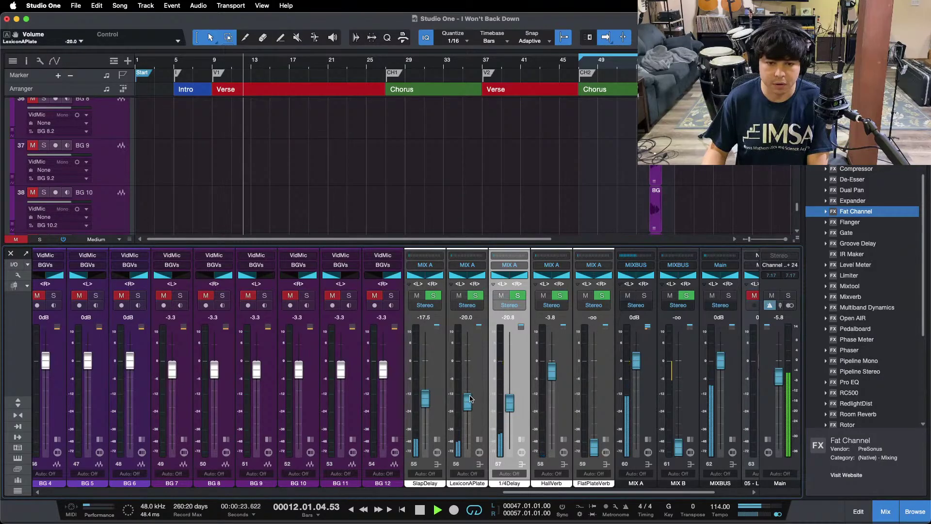
{"action": "scroll", "coordinate": [470, 399], "scroll_direction": "up", "scroll_amount": 2}
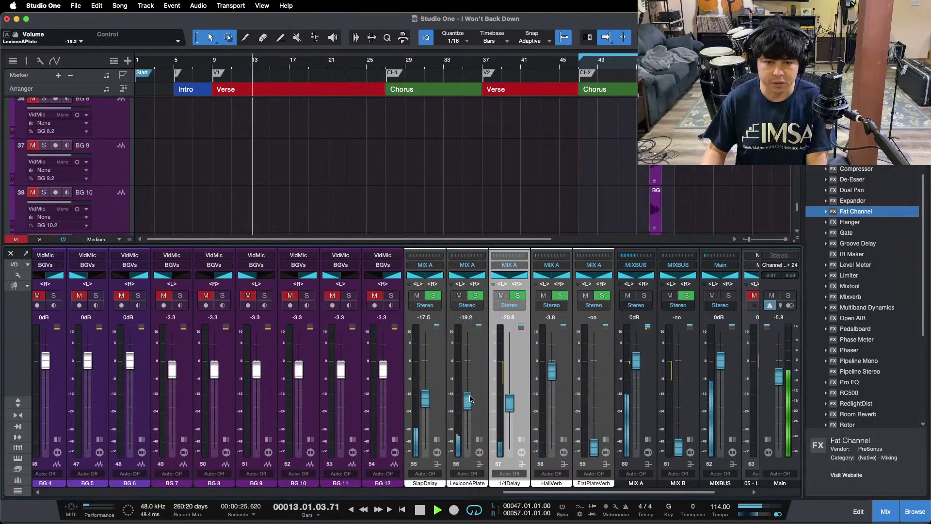
{"action": "scroll", "coordinate": [470, 398], "scroll_direction": "up", "scroll_amount": 2}
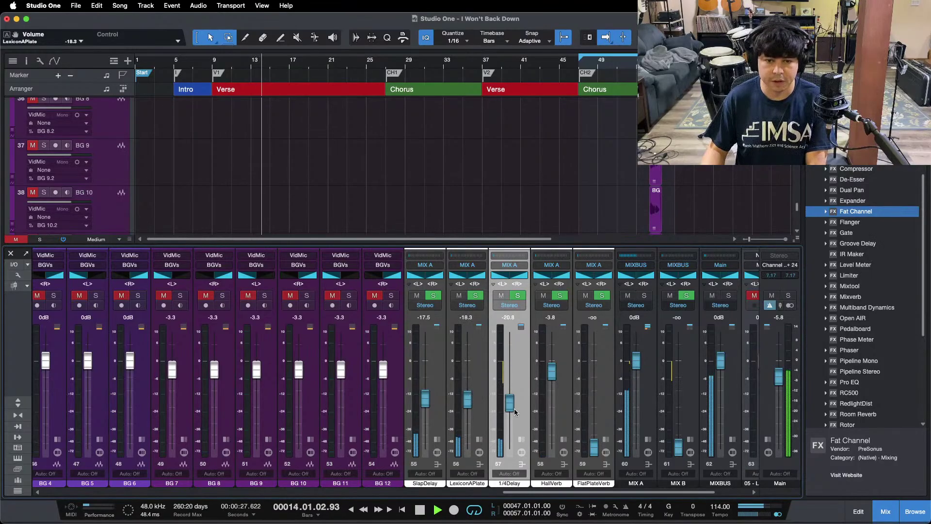
Mute the 1/4Delay and SlapDelay channels and raise the LexiconAPlate fader gradually to -13.3 dB while listening to the first Verse
{"action": "left_click", "coordinate": [500, 295]}
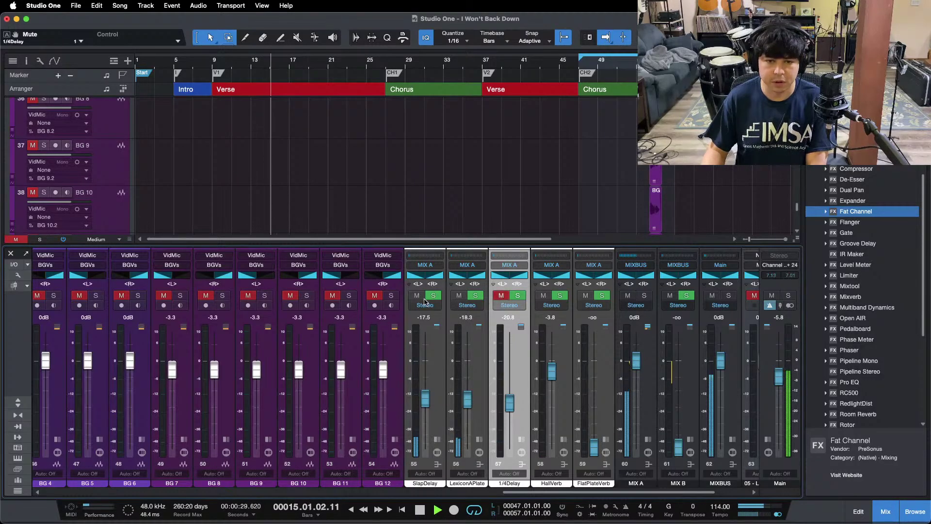
{"action": "left_click", "coordinate": [417, 296]}
{"action": "scroll", "coordinate": [468, 393], "scroll_direction": "up", "scroll_amount": 2}
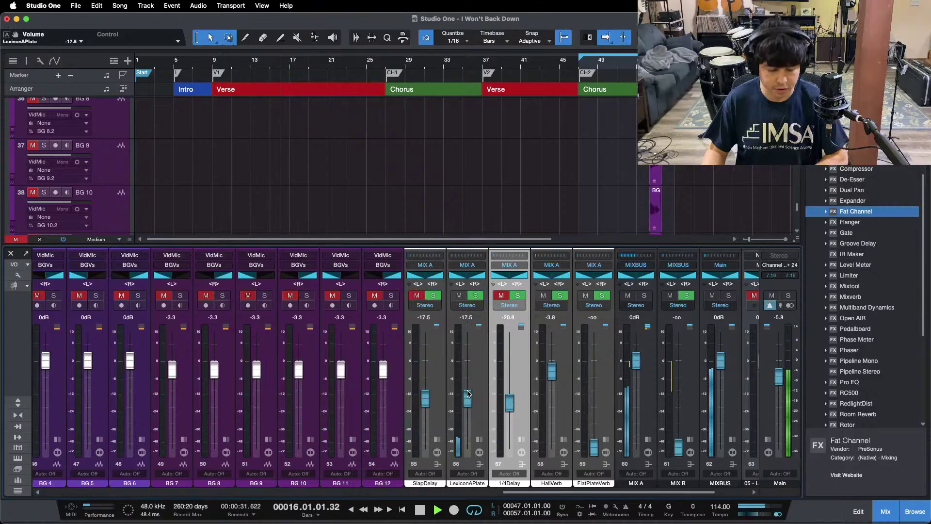
{"action": "key", "text": "b"}
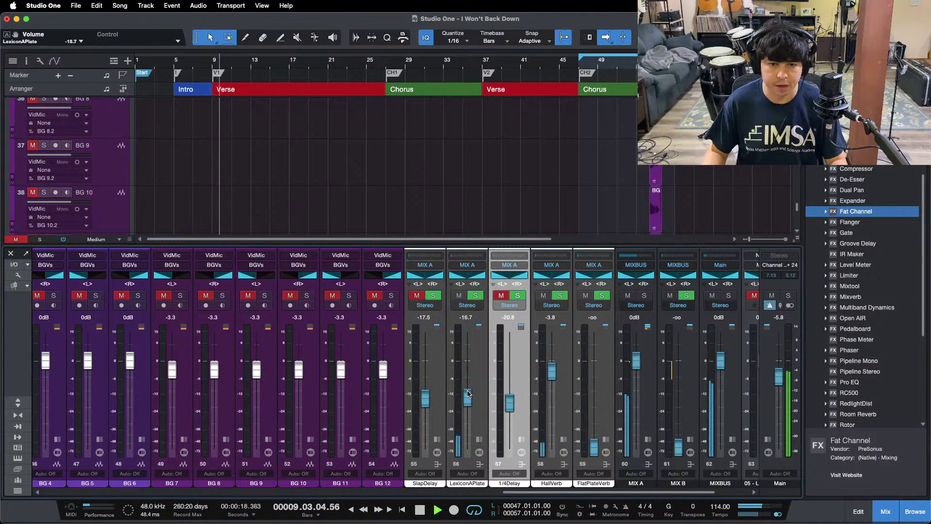
{"action": "scroll", "coordinate": [467, 391], "scroll_direction": "up", "scroll_amount": 2}
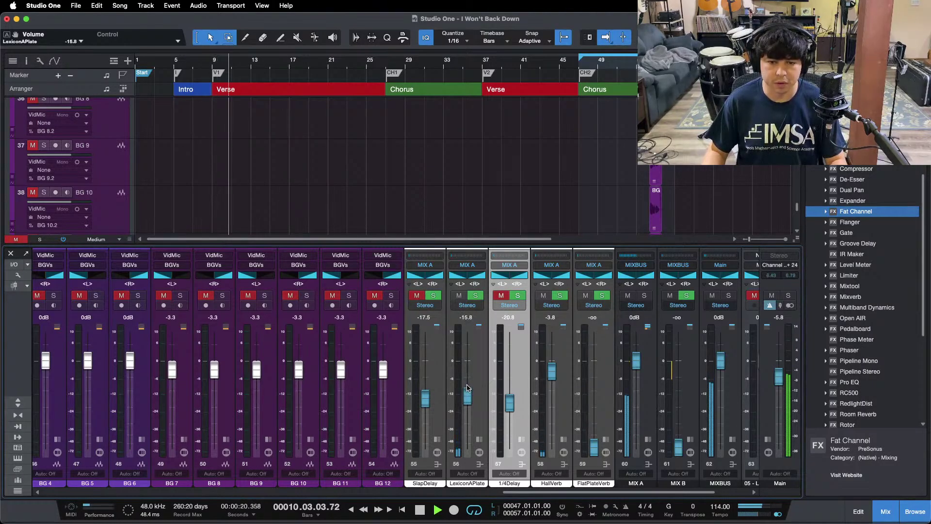
{"action": "scroll", "coordinate": [466, 386], "scroll_direction": "up", "scroll_amount": 2}
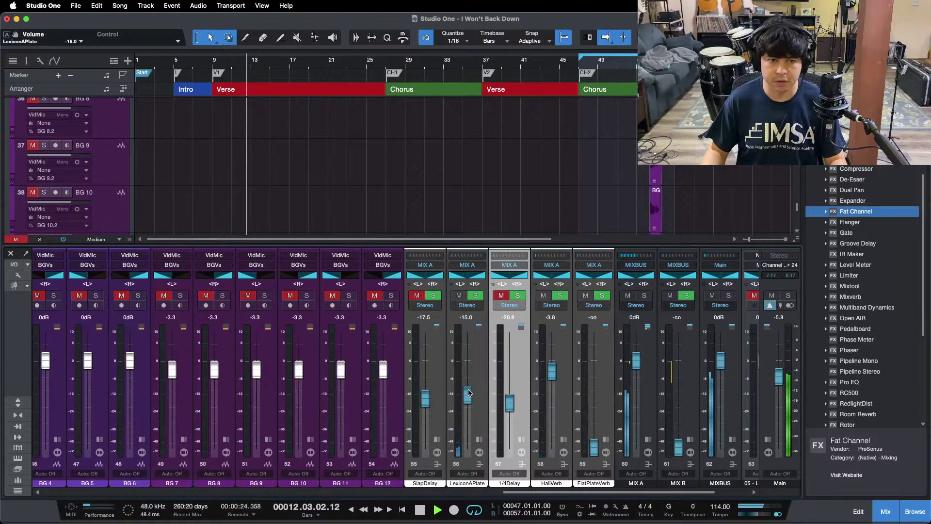
{"action": "scroll", "coordinate": [467, 391], "scroll_direction": "up", "scroll_amount": 2}
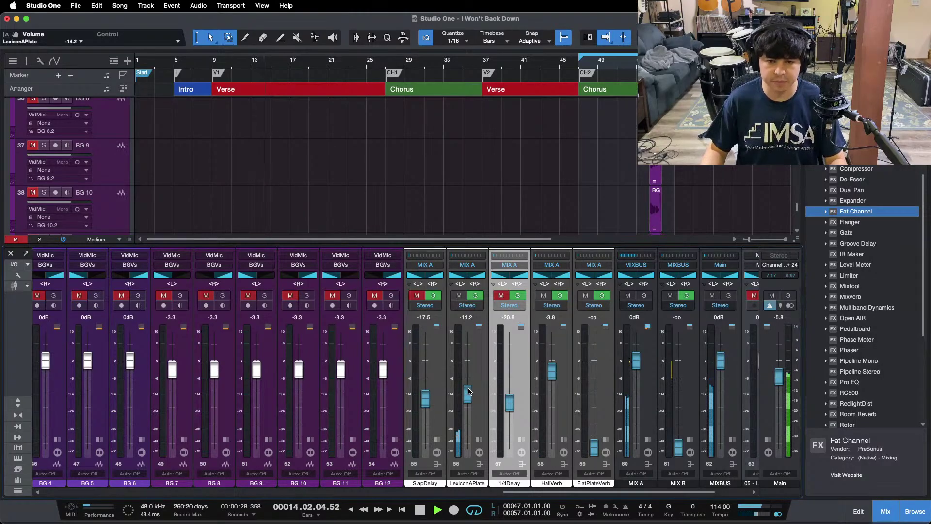
{"action": "scroll", "coordinate": [468, 391], "scroll_direction": "up", "scroll_amount": 2}
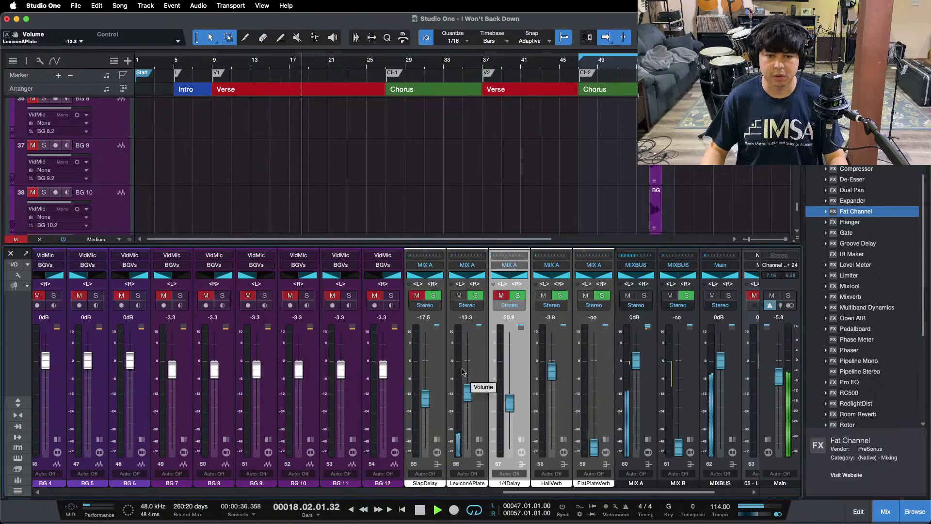
Unmute the SlapDelay channel and lower its fader to -18.3 dB
{"action": "left_click", "coordinate": [416, 295]}
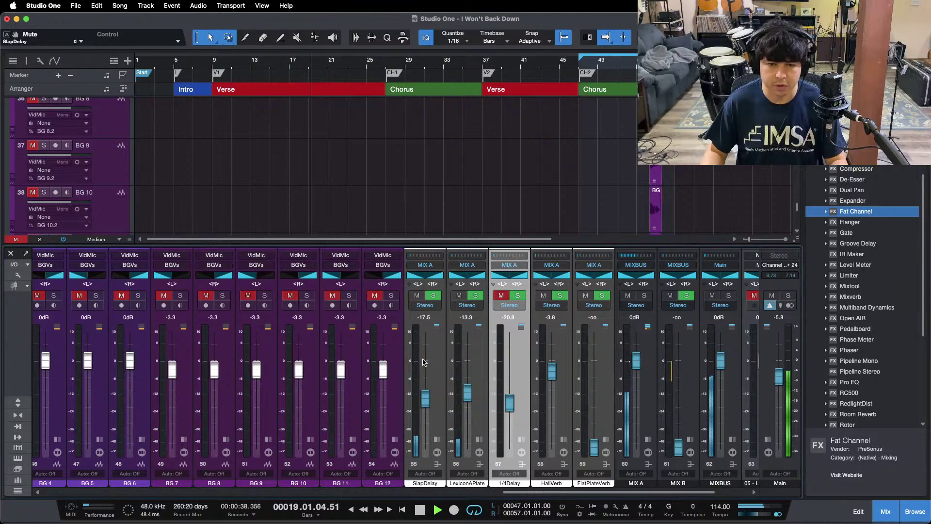
{"action": "left_click_drag", "start_coordinate": [429, 392], "coordinate": [428, 395]}
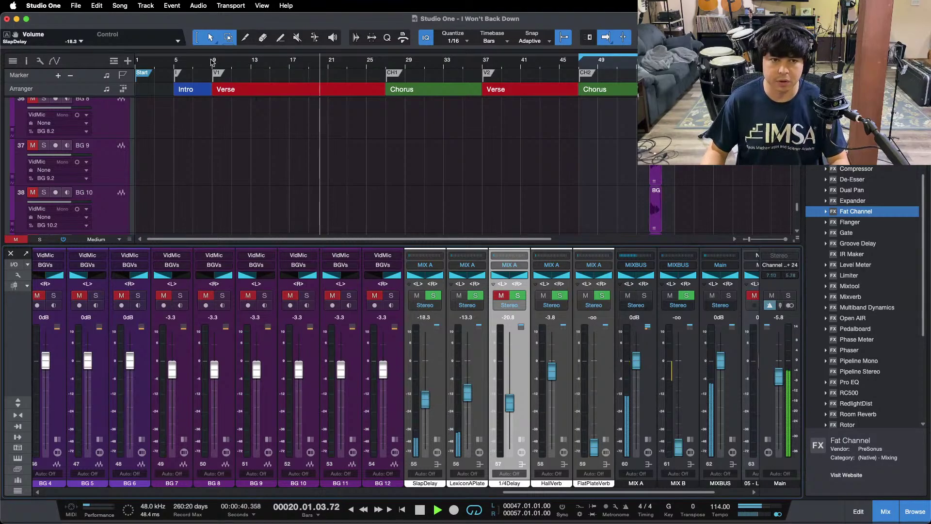
Lower the SlapDelay fader to -19.2 dB, then unmute the 1/4Delay channel and lower its fader to -22.5 dB during playback
{"action": "key", "text": "b"}
{"action": "left_click_drag", "start_coordinate": [428, 397], "coordinate": [427, 400]}
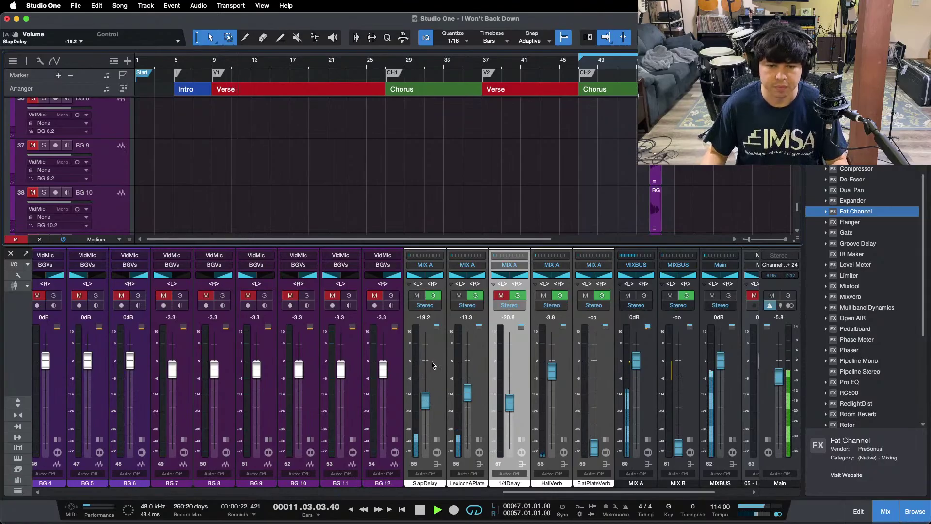
{"action": "left_click", "coordinate": [501, 295]}
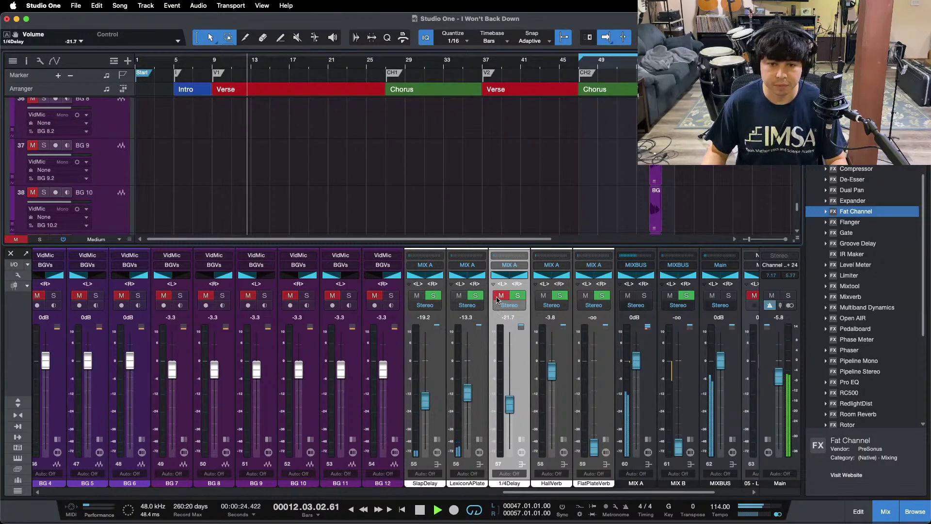
{"action": "left_click_drag", "start_coordinate": [512, 411], "coordinate": [511, 413]}
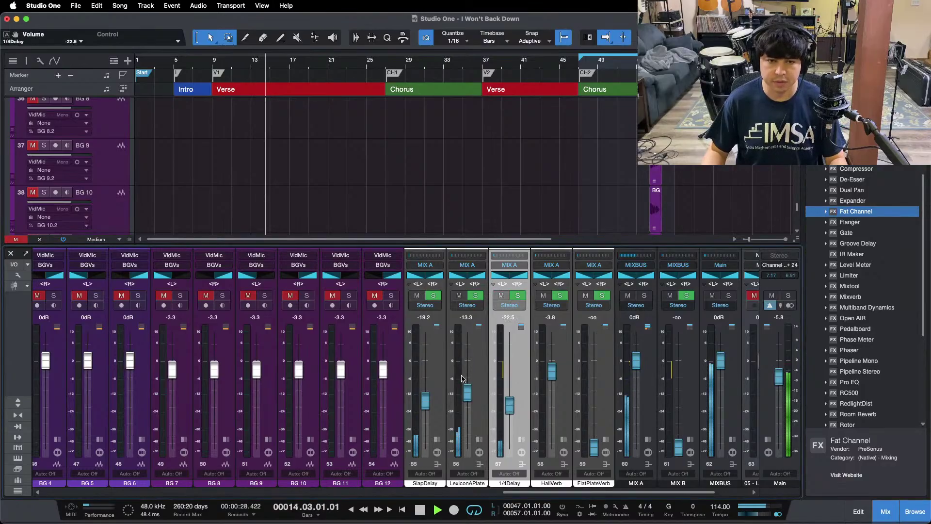
Route channels BG 7 through BG 12 to a new bus and place the bus directly before BG 7
{"action": "key", "text": "F3"}
{"action": "scroll", "coordinate": [370, 339], "scroll_direction": "up", "scroll_amount": 3}
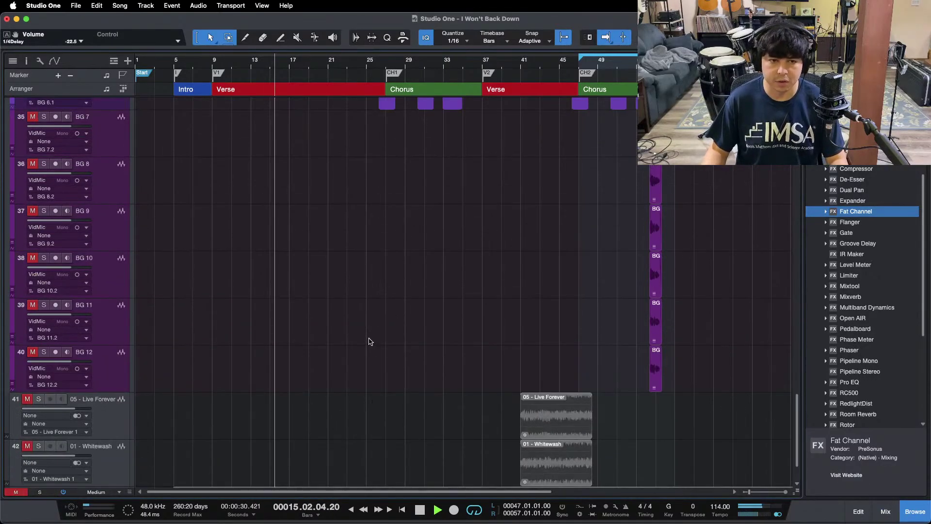
{"action": "scroll", "coordinate": [339, 341], "scroll_direction": "up", "scroll_amount": 15}
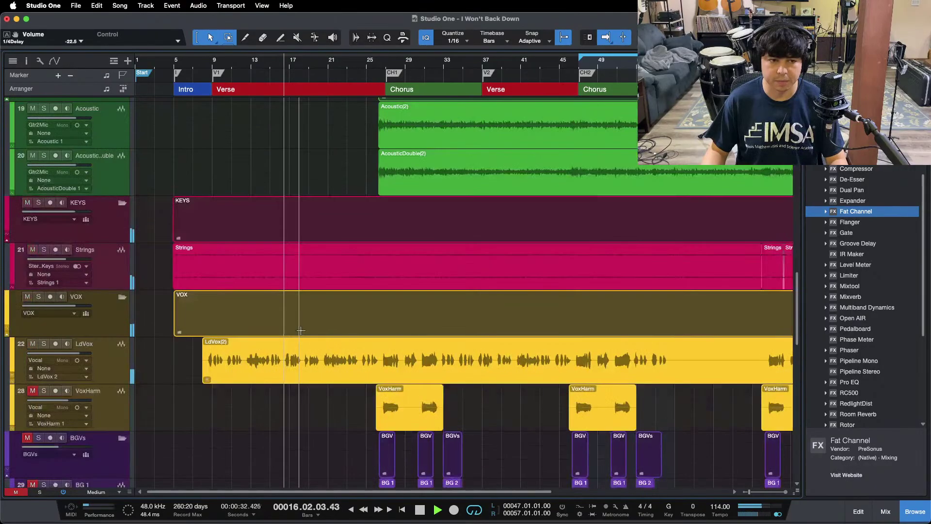
{"action": "key", "text": "F3"}
{"action": "scroll", "coordinate": [429, 493], "scroll_direction": "right", "scroll_amount": 5}
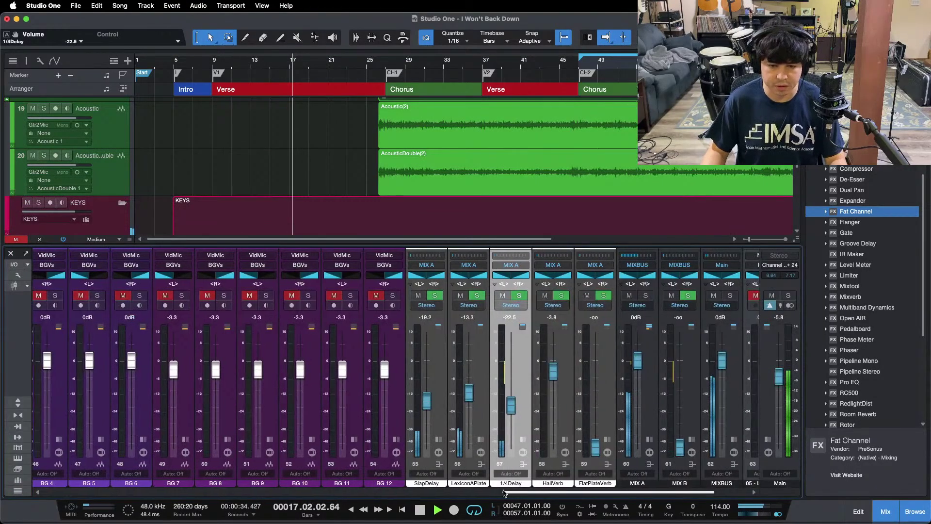
{"action": "scroll", "coordinate": [428, 493], "scroll_direction": "right", "scroll_amount": 3}
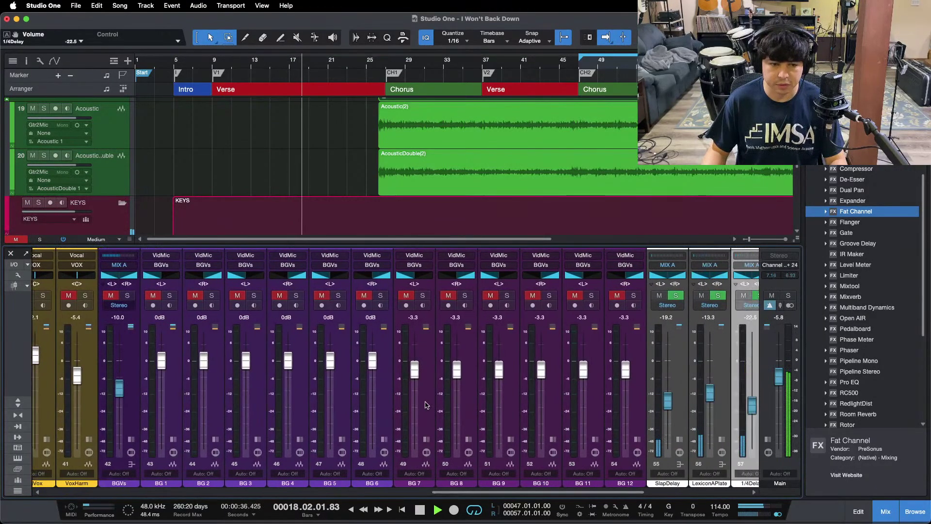
{"action": "left_click", "coordinate": [429, 417]}
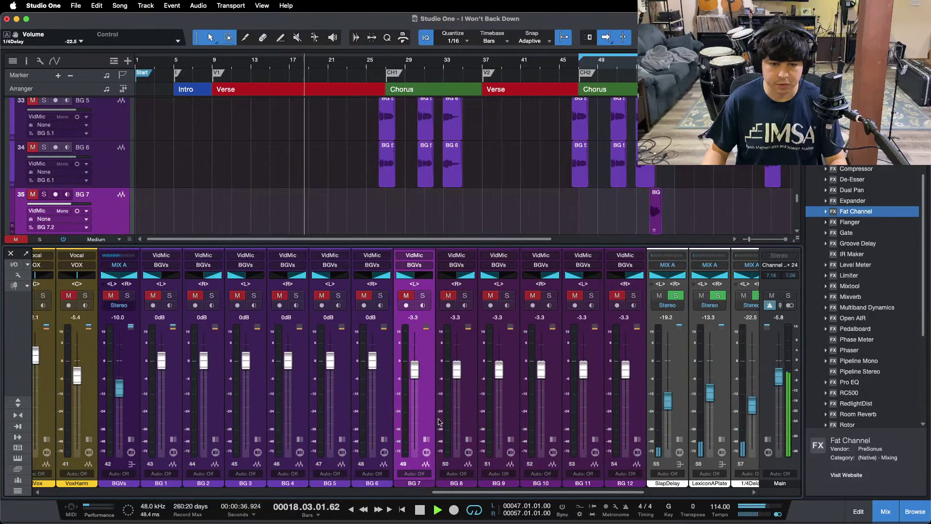
{"action": "left_click", "coordinate": [638, 408], "text": "shift"}
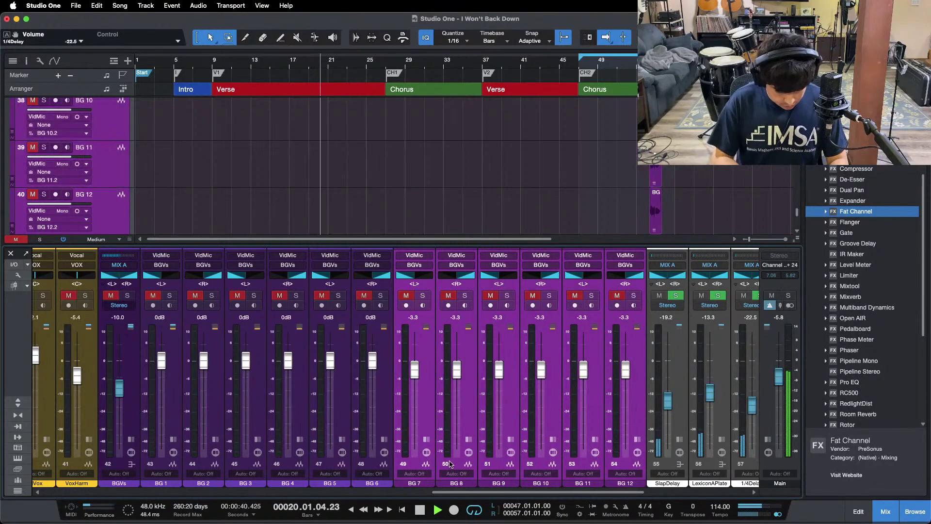
{"action": "key", "text": "shift+b"}
{"action": "left_click_drag", "start_coordinate": [667, 473], "coordinate": [435, 473]}
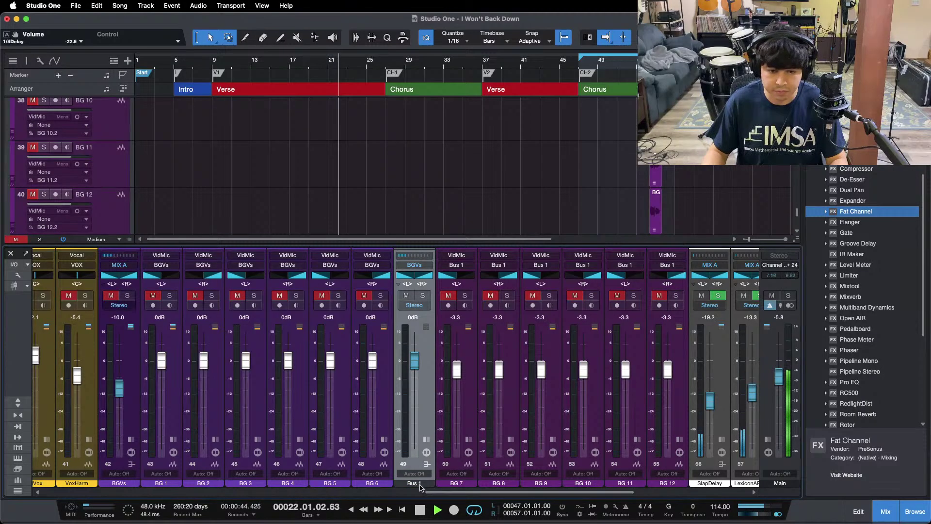
Colour the new bus purple like the BG 7 to BG 12 channels and rename it HARMS
{"action": "left_click", "coordinate": [420, 484]}
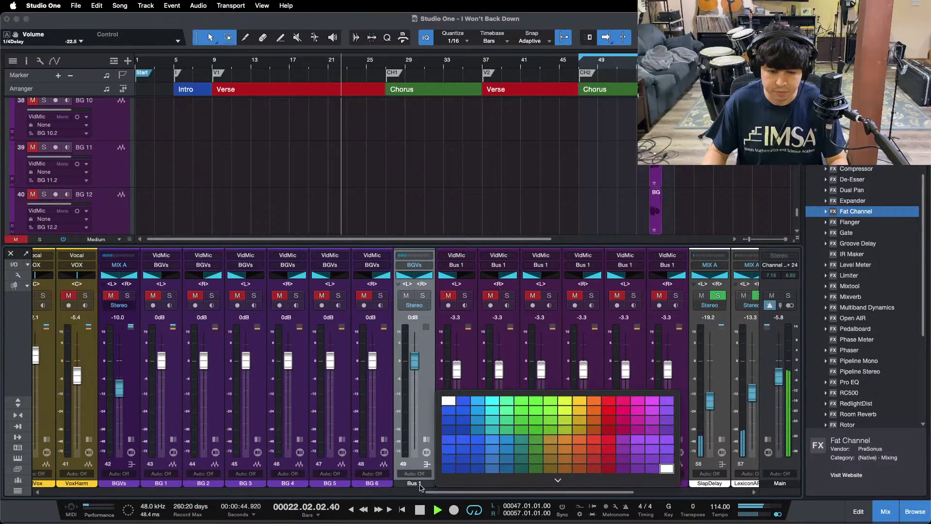
{"action": "left_click", "coordinate": [621, 470]}
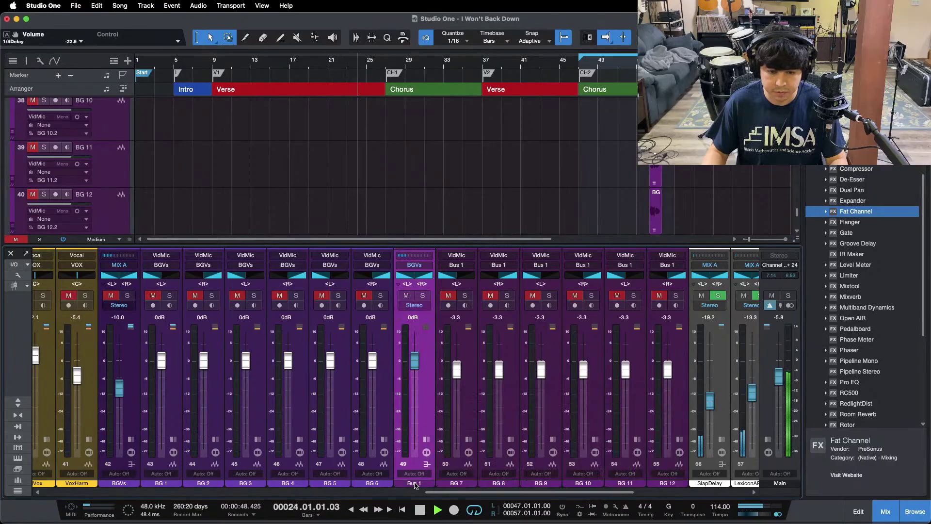
{"action": "double_click", "coordinate": [415, 482]}
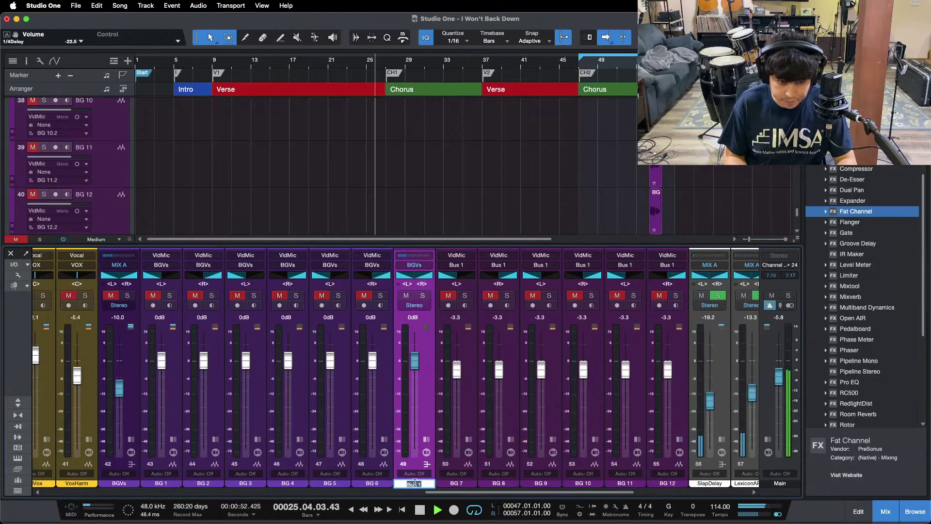
{"action": "type", "text": "HARMS"}
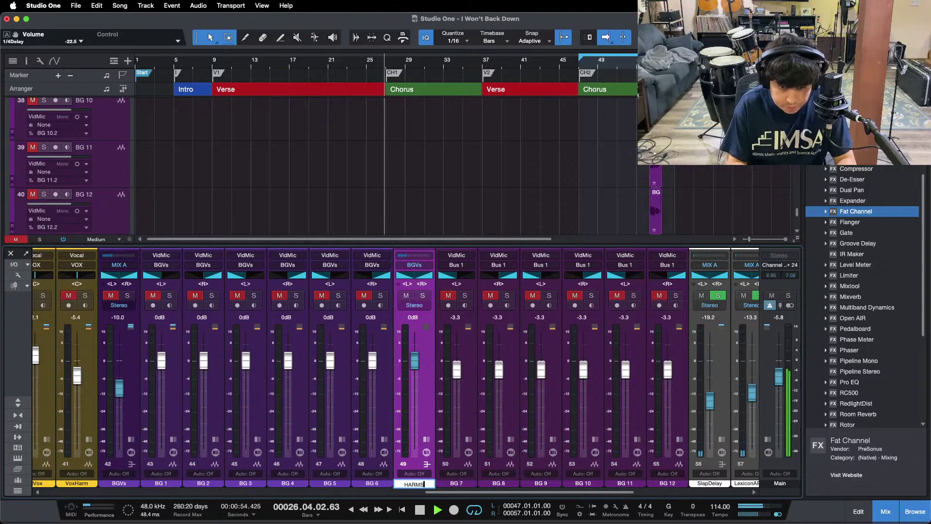
{"action": "key", "text": "Return"}
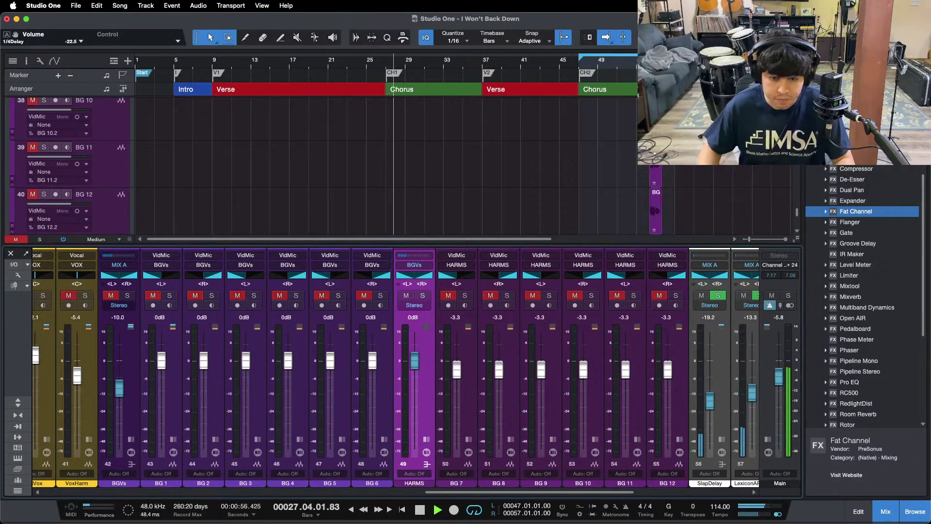
Set the HARMS bus output to MIX A
{"action": "left_click", "coordinate": [414, 265]}
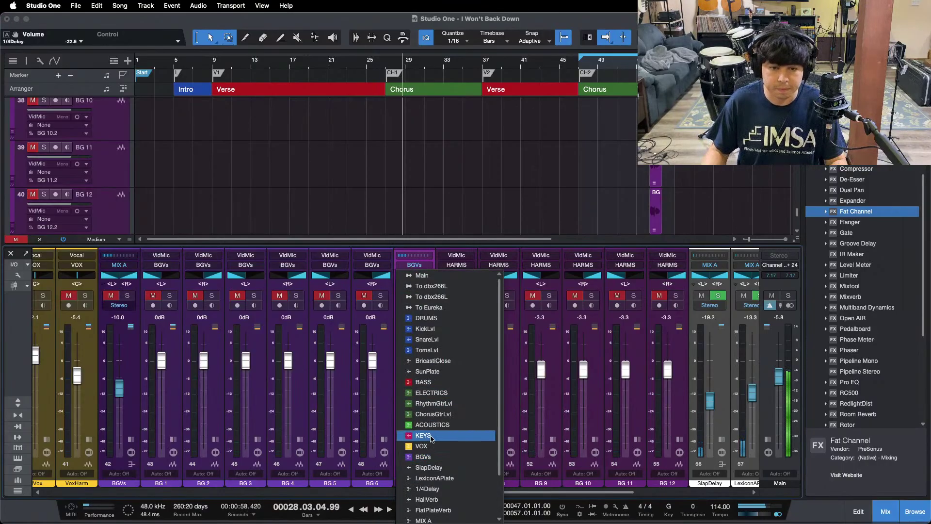
{"action": "scroll", "coordinate": [430, 436], "scroll_direction": "down", "scroll_amount": 2}
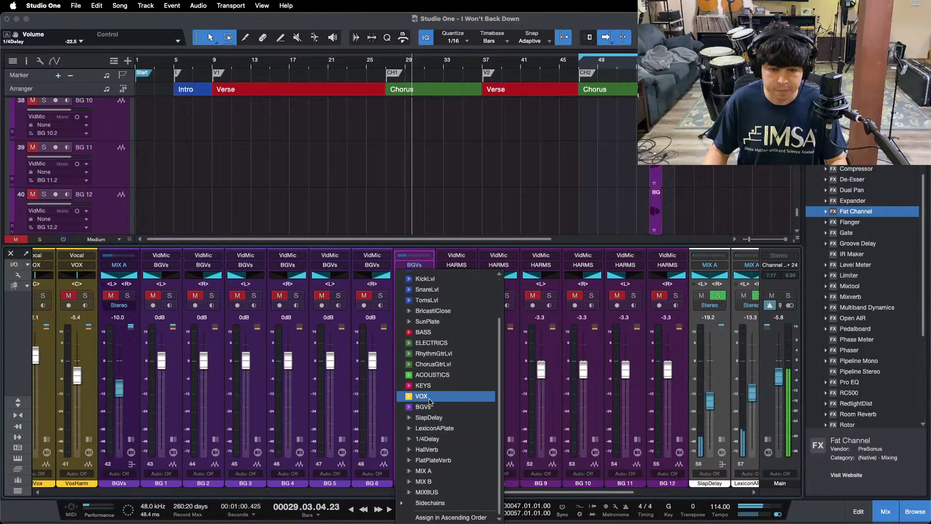
{"action": "left_click", "coordinate": [422, 471]}
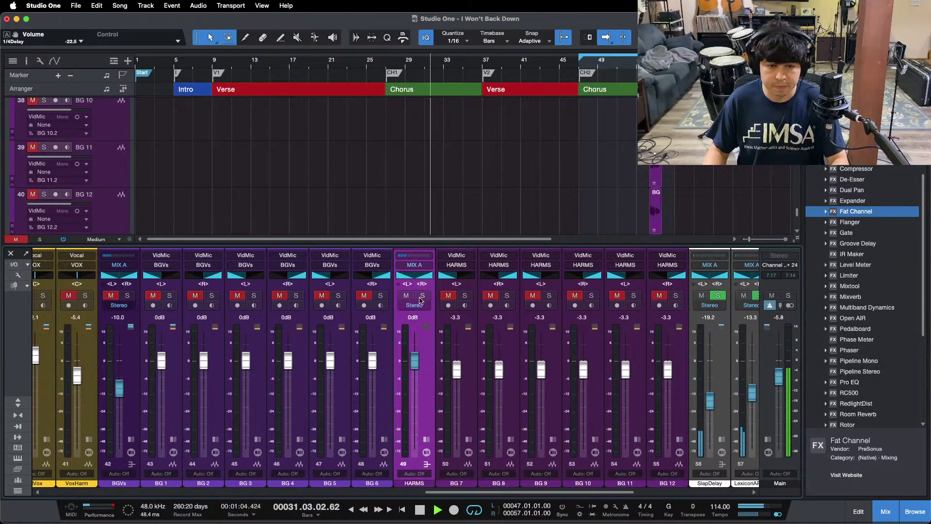
{"action": "left_click", "coordinate": [473, 377]}
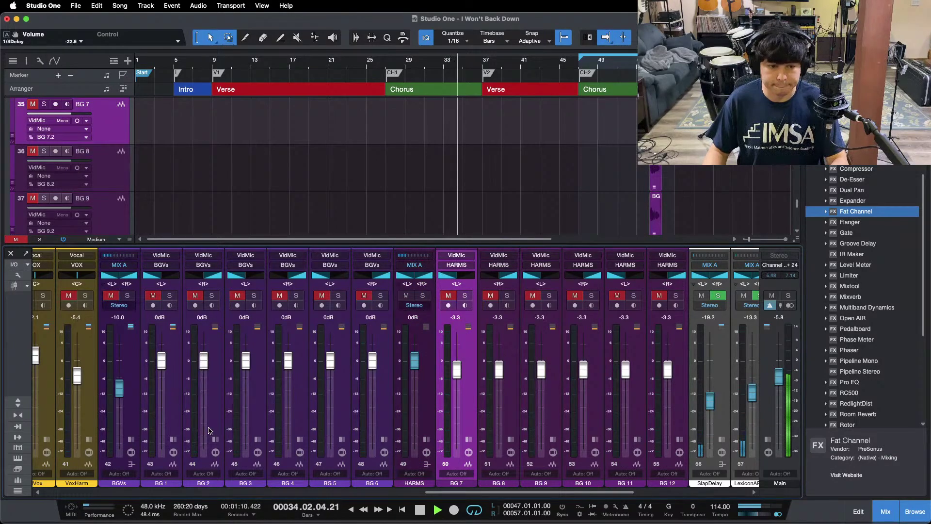
Copy the Pro EQ, Fat Channel and soothe2 inserts from the BGVs bus to the HARMS bus
{"action": "left_click", "coordinate": [130, 439]}
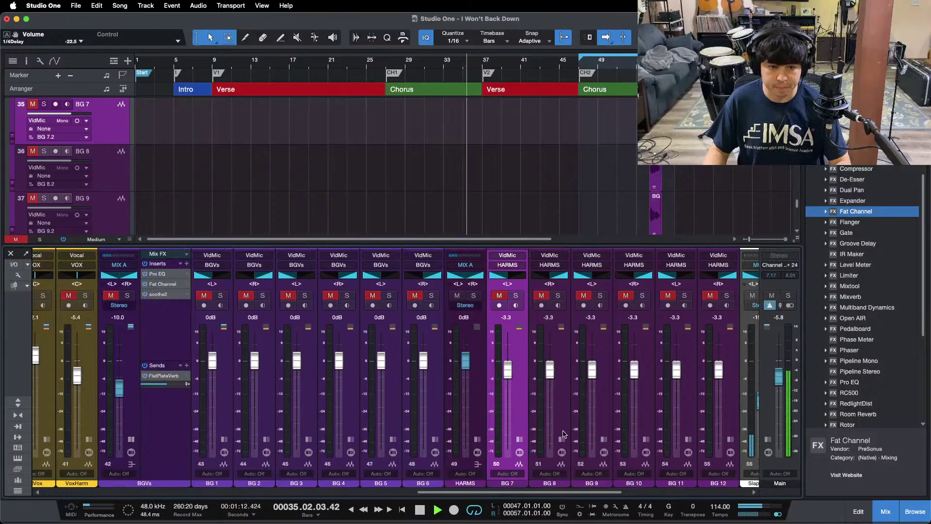
{"action": "left_click", "coordinate": [477, 438]}
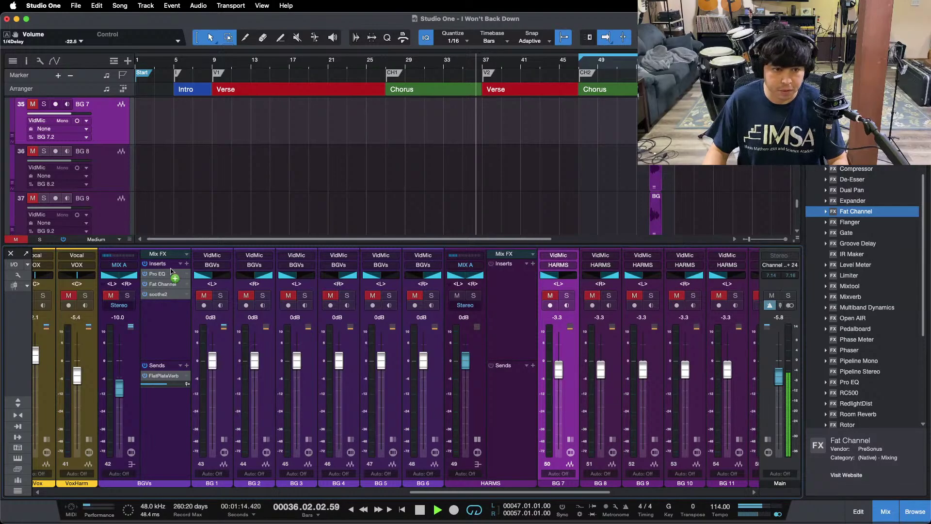
{"action": "left_click_drag", "start_coordinate": [170, 272], "coordinate": [497, 318]}
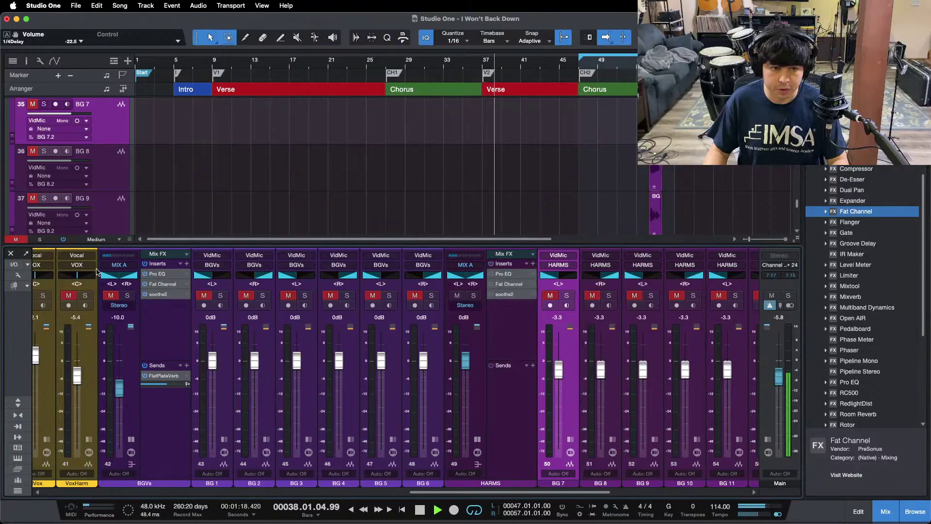
{"action": "left_click", "coordinate": [131, 438]}
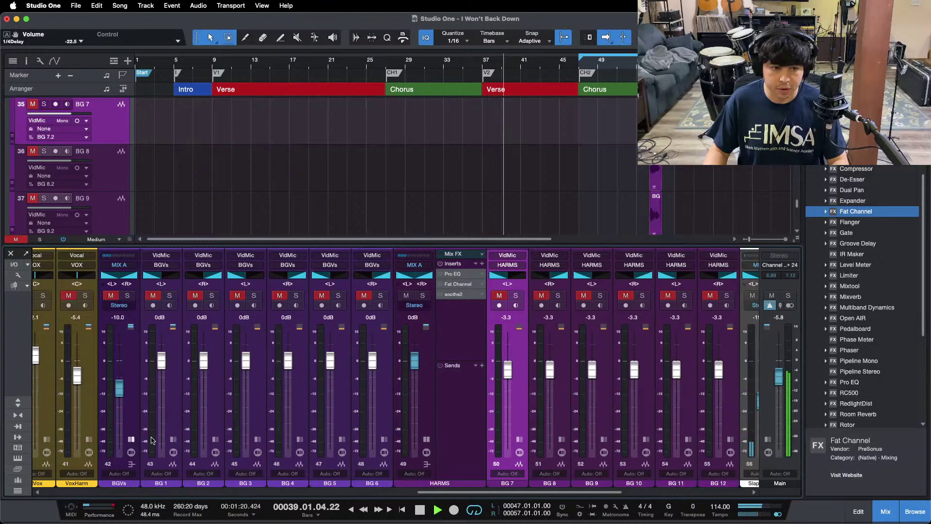
Stop playback, unmute the VoxHarm channel and expand the inserts of VoxHarm and LdVox
{"action": "key", "text": "F3"}
{"action": "scroll", "coordinate": [581, 245], "scroll_direction": "up", "scroll_amount": 5}
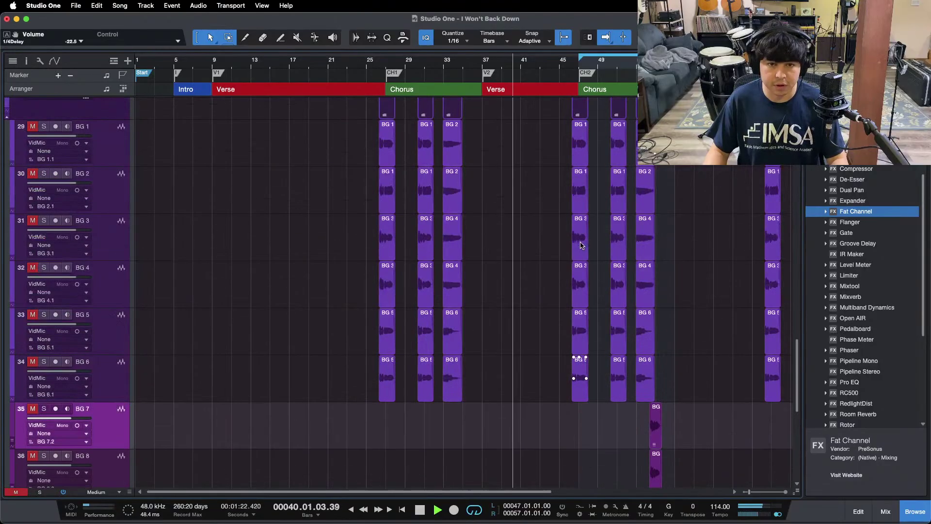
{"action": "scroll", "coordinate": [533, 252], "scroll_direction": "up", "scroll_amount": 10}
{"action": "key", "text": "space"}
{"action": "key", "text": "F3"}
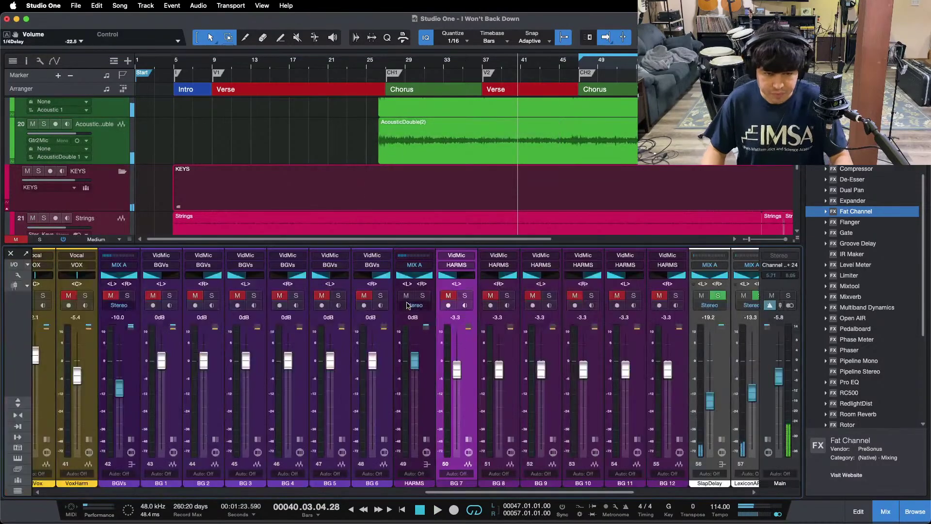
{"action": "left_click_drag", "start_coordinate": [485, 492], "coordinate": [360, 492]}
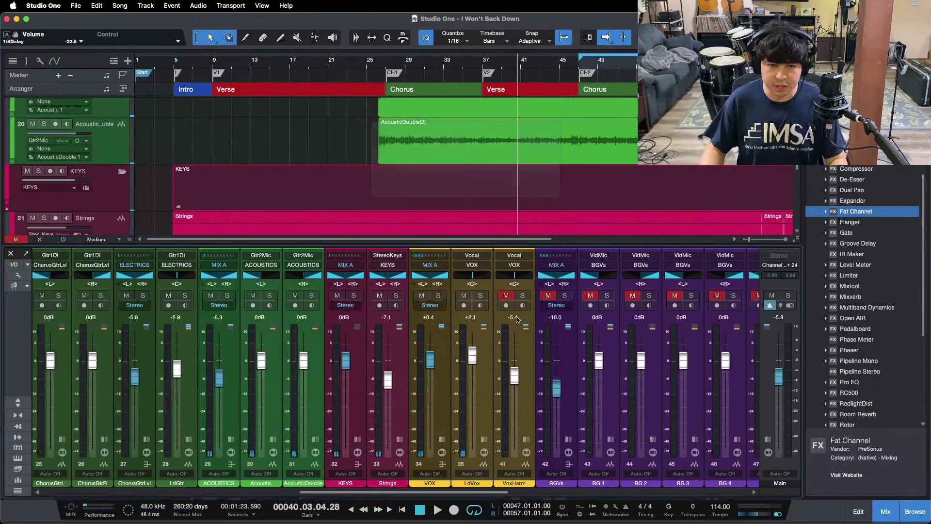
{"action": "left_click", "coordinate": [526, 451]}
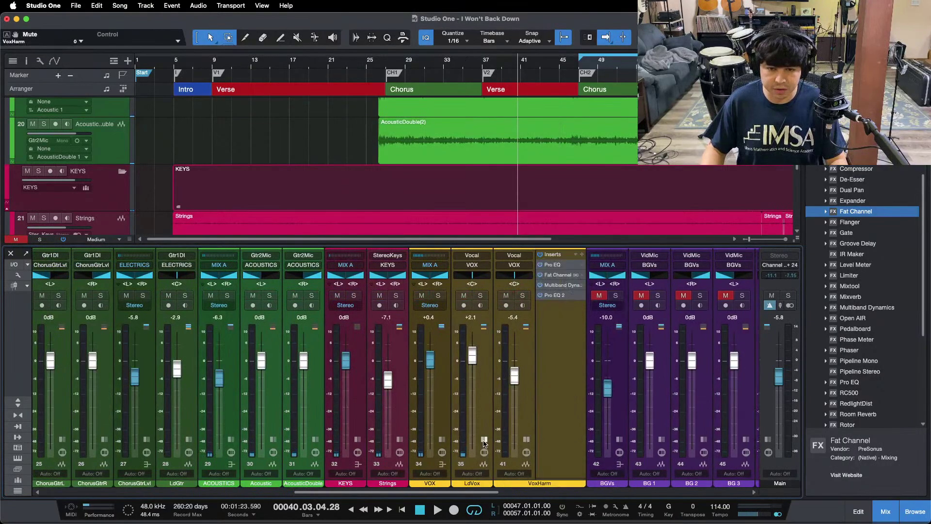
{"action": "left_click", "coordinate": [484, 441]}
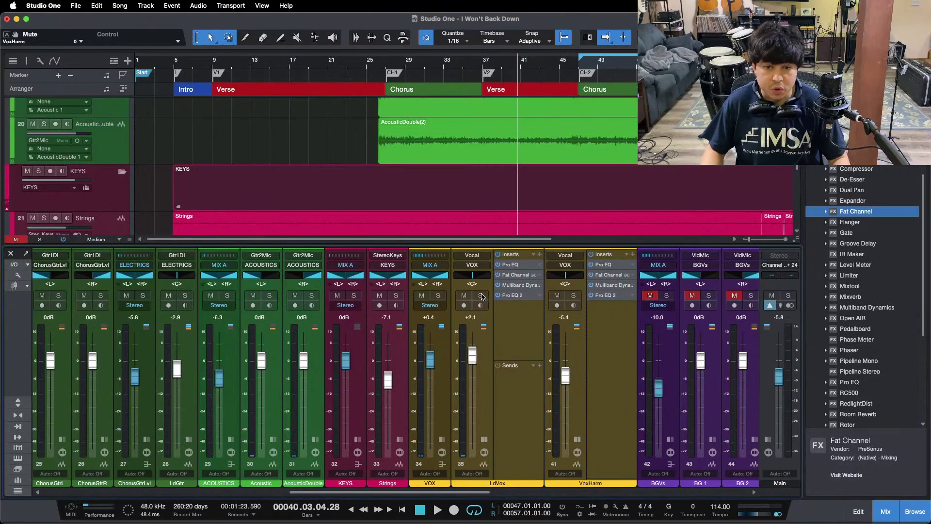
Remove the Pro EQ 2 insert from the VoxHarm channel and collapse the LdVox and VoxHarm channels
{"action": "left_click", "coordinate": [606, 294]}
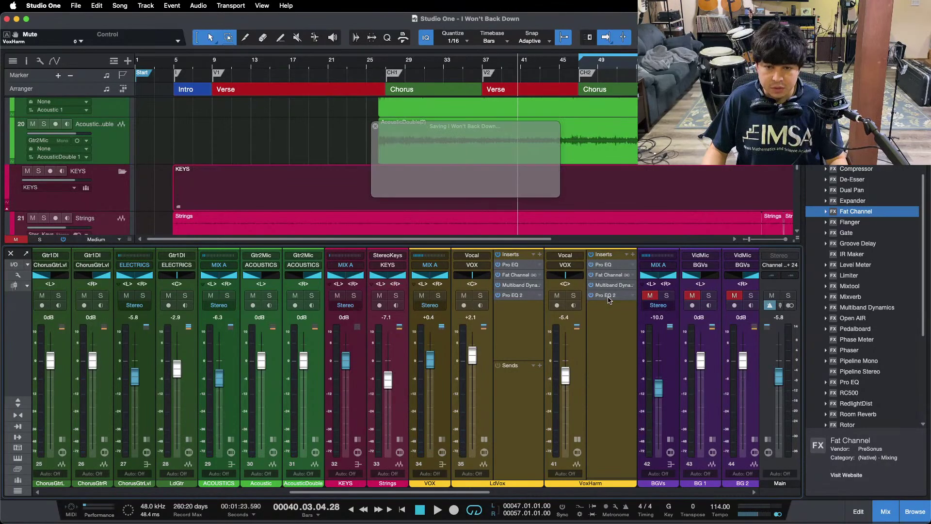
{"action": "left_click_drag", "start_coordinate": [551, 257], "coordinate": [483, 257]}
{"action": "right_click", "coordinate": [608, 295]}
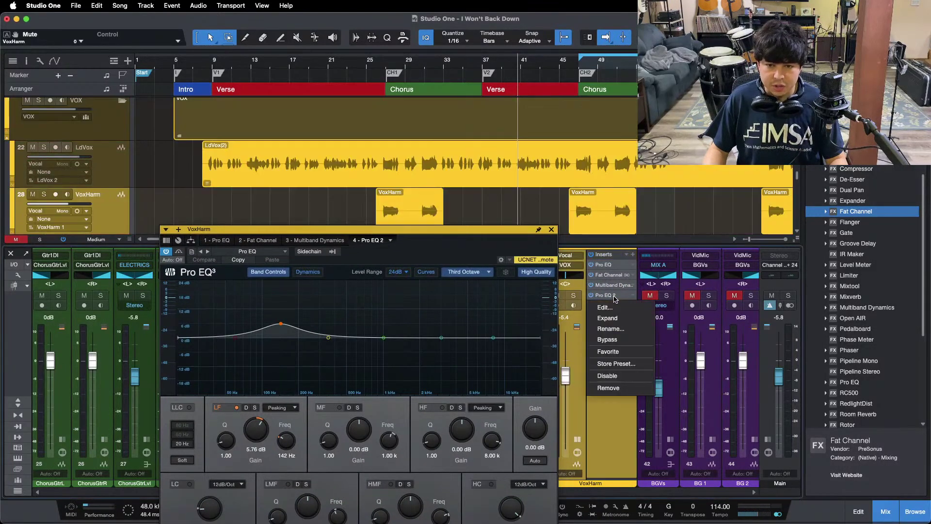
{"action": "left_click", "coordinate": [615, 389]}
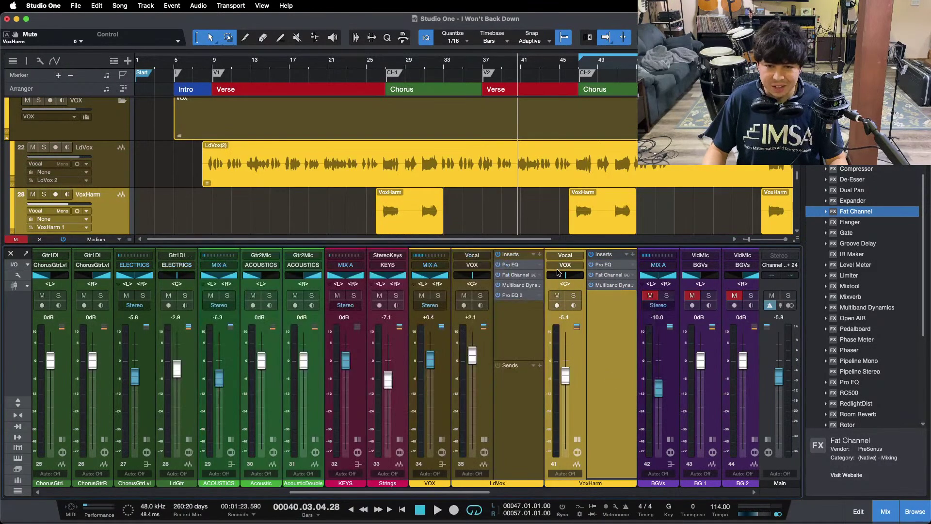
{"action": "left_click", "coordinate": [484, 439]}
{"action": "left_click", "coordinate": [526, 439]}
Solo the VoxHarm track, play it from just before the first Chorus and expand its channel's inserts
{"action": "key", "text": "F3"}
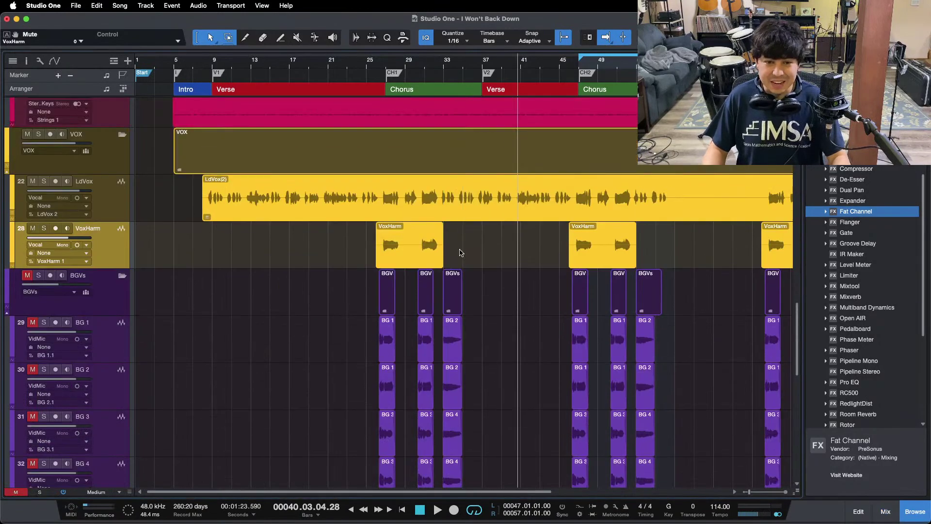
{"action": "left_click_drag", "start_coordinate": [399, 63], "coordinate": [365, 85]}
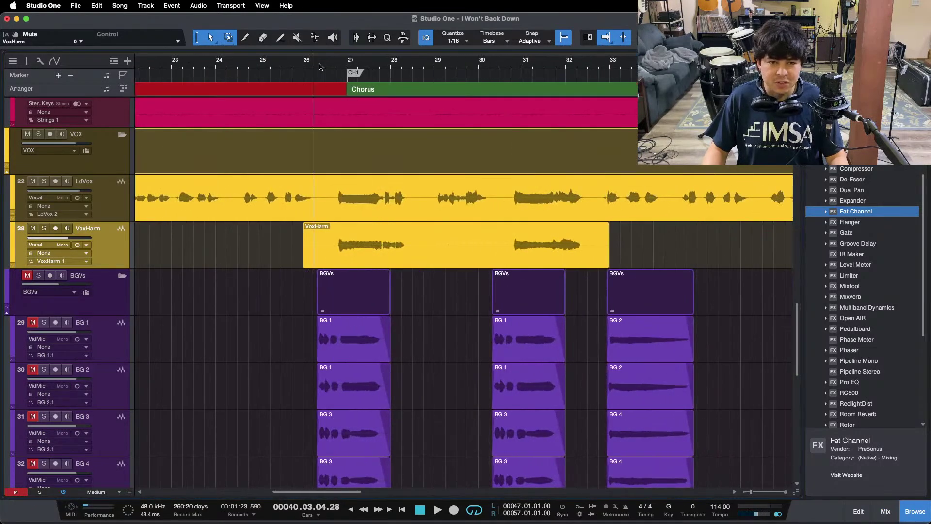
{"action": "left_click", "coordinate": [43, 228]}
{"action": "key", "text": "space"}
{"action": "key", "text": "F3"}
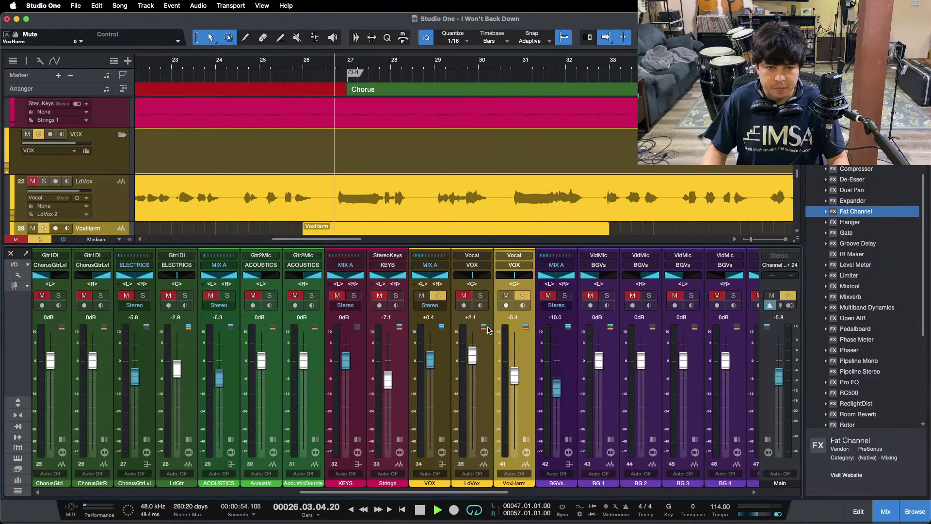
{"action": "left_click", "coordinate": [528, 439]}
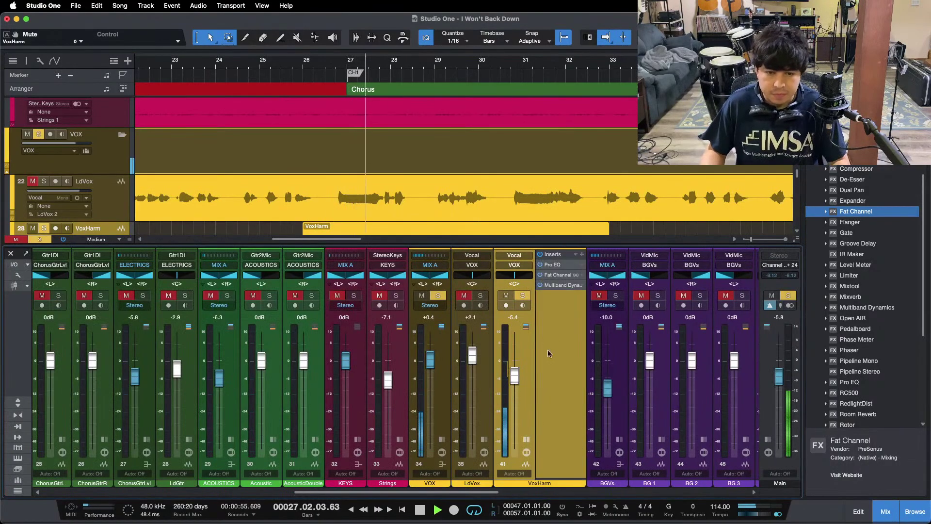
Set the VoxHarm Fat Channel compressor's input to -17.92 dB and its output to -23.52 dB while the solo plays
{"action": "left_click", "coordinate": [555, 276]}
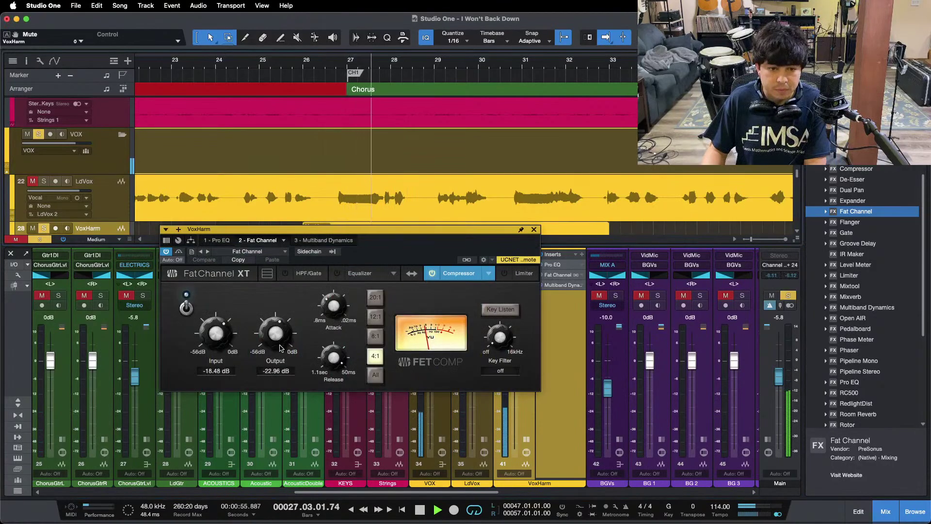
{"action": "left_click", "coordinate": [97, 5]}
{"action": "left_click", "coordinate": [256, 263]}
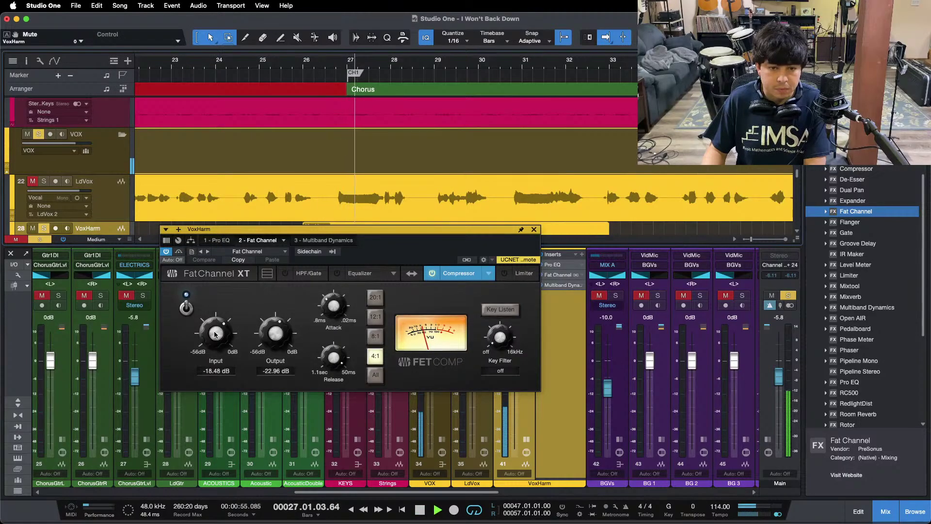
{"action": "scroll", "coordinate": [215, 334], "scroll_direction": "up", "scroll_amount": 1}
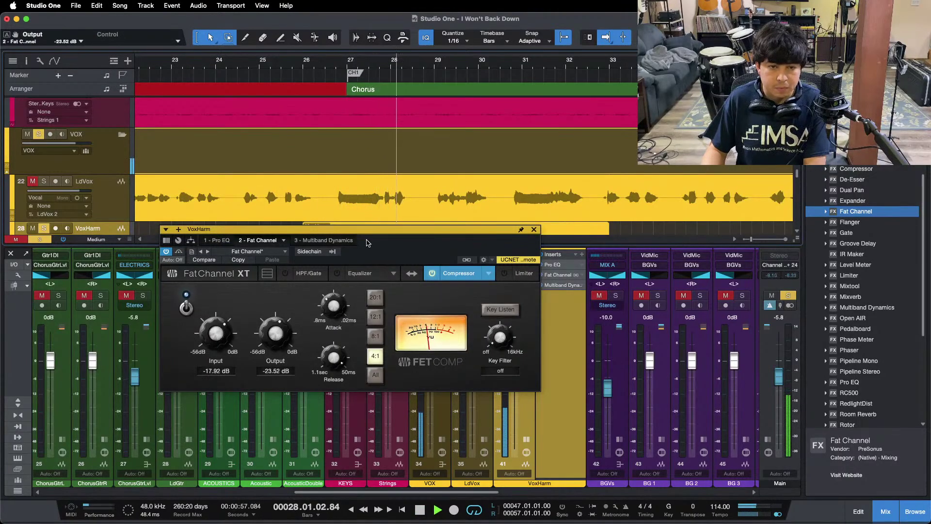
Check the Multiband Dynamics on VoxHarm, stop playback and remove that insert from the channel
{"action": "left_click", "coordinate": [320, 240]}
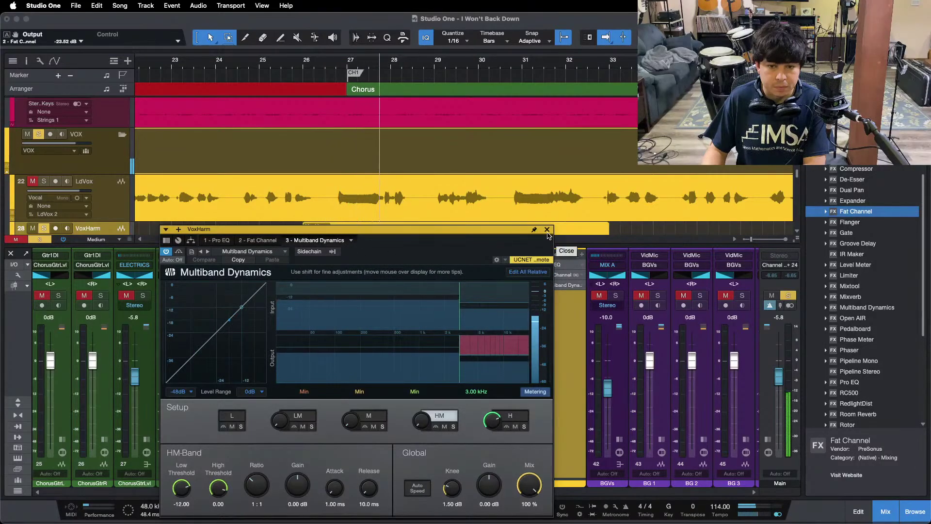
{"action": "left_click", "coordinate": [547, 230]}
{"action": "key", "text": "space"}
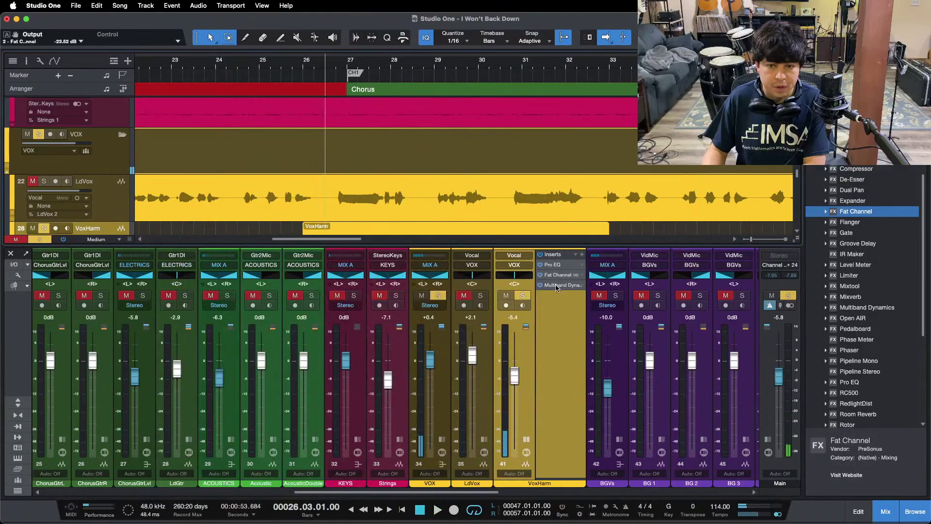
{"action": "right_click", "coordinate": [563, 284]}
{"action": "left_click", "coordinate": [556, 378]}
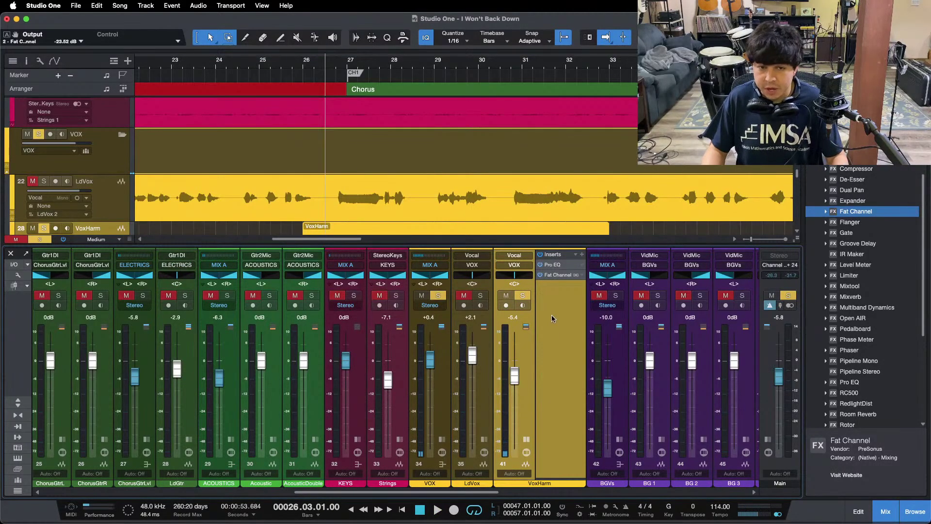
Raise the low-cut frequency of VoxHarm's Pro EQ to 448 Hz while playing the harmony
{"action": "left_click", "coordinate": [557, 267]}
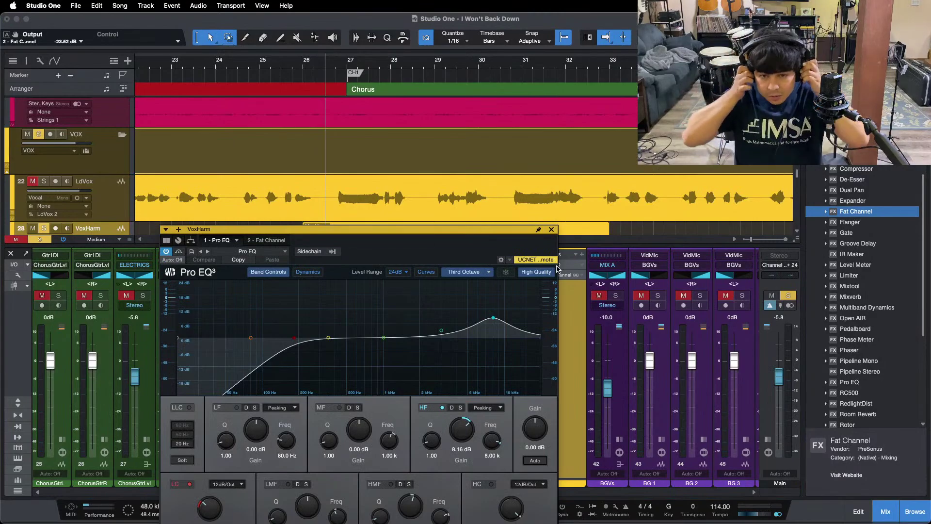
{"action": "key", "text": "space"}
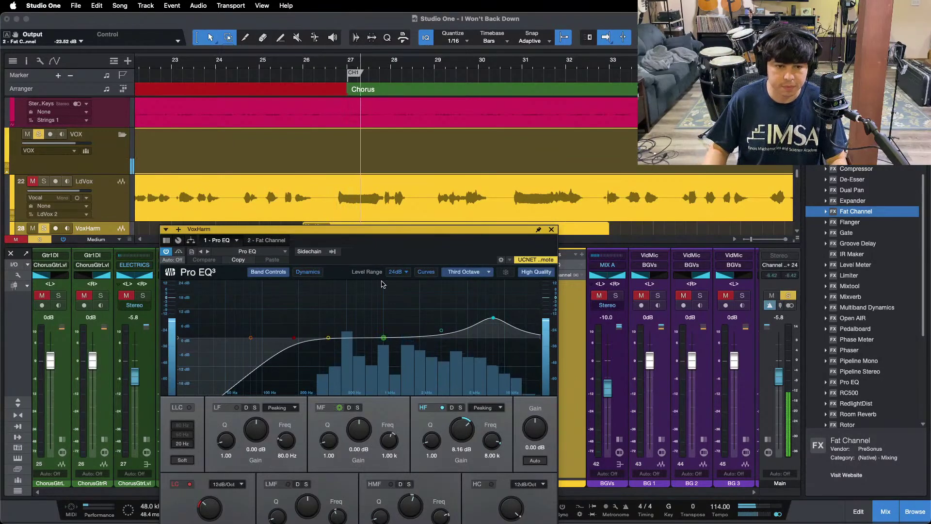
{"action": "left_click_drag", "start_coordinate": [392, 242], "coordinate": [450, 189]}
{"action": "left_click_drag", "start_coordinate": [270, 460], "coordinate": [272, 446]}
{"action": "key", "text": "space"}
{"action": "key", "text": "space"}
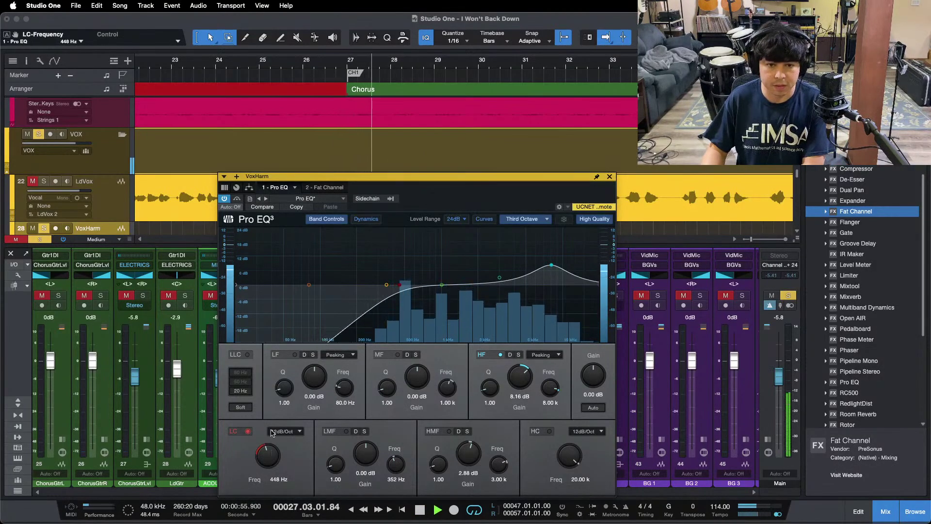
Set VoxHarm's Fat Channel input to -17.36 dB and output to -24.08 dB, and close the plug-in window
{"action": "left_click", "coordinate": [326, 187]}
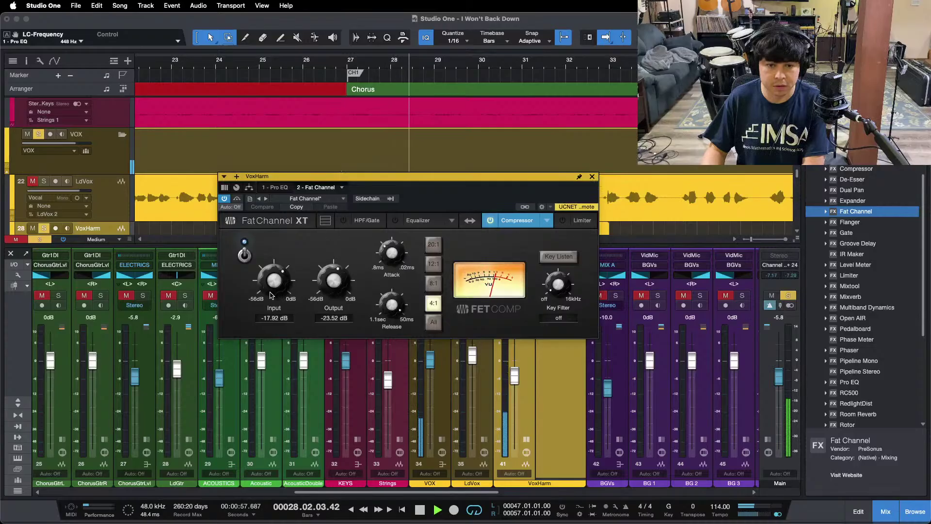
{"action": "left_click_drag", "start_coordinate": [272, 288], "coordinate": [272, 287]}
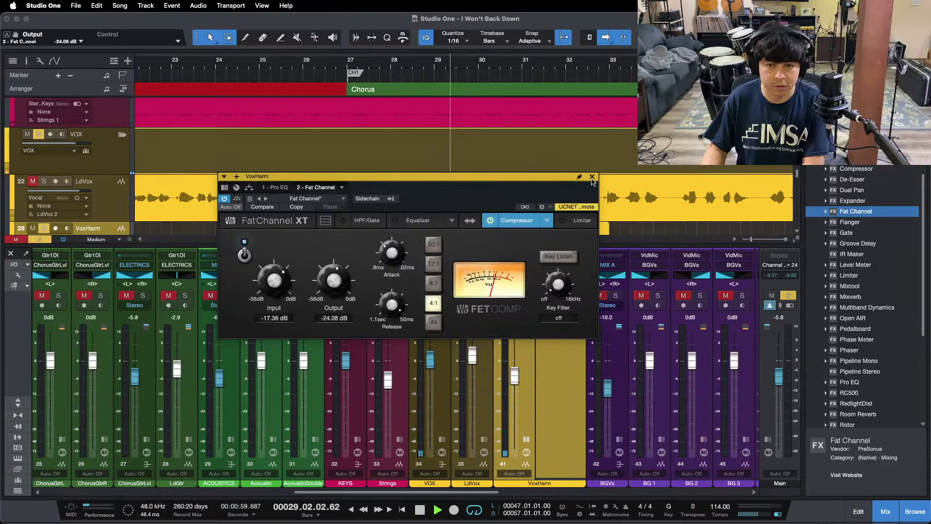
{"action": "left_click", "coordinate": [592, 177]}
Play the full mix from around bar 25 without the solo and set the VoxHarm fader to -5.0 dB
{"action": "left_click", "coordinate": [275, 66]}
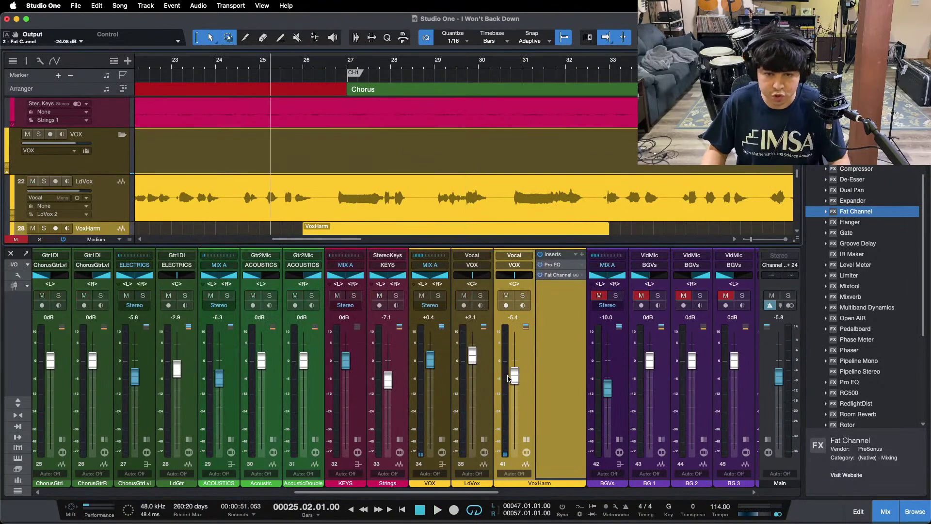
{"action": "key", "text": "space"}
{"action": "left_click_drag", "start_coordinate": [511, 371], "coordinate": [513, 376]}
{"action": "key", "text": "F3"}
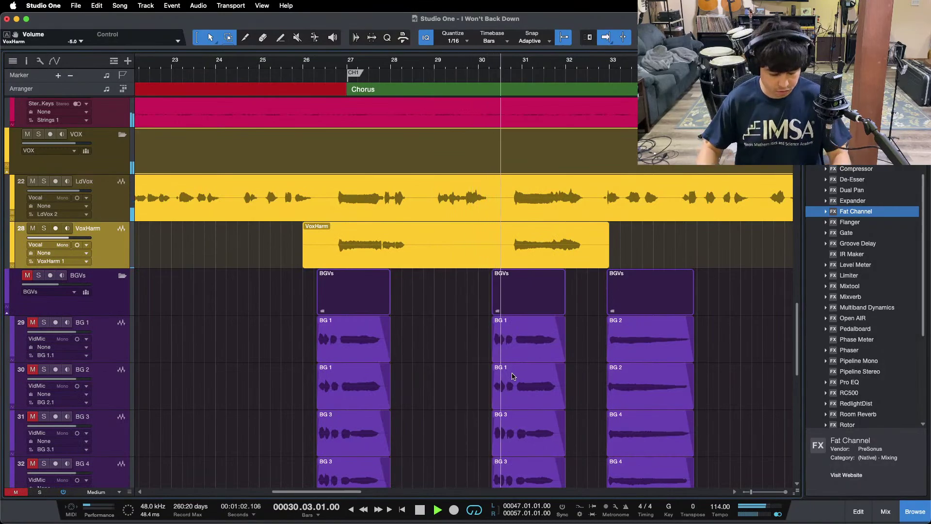
{"action": "key", "text": "F3"}
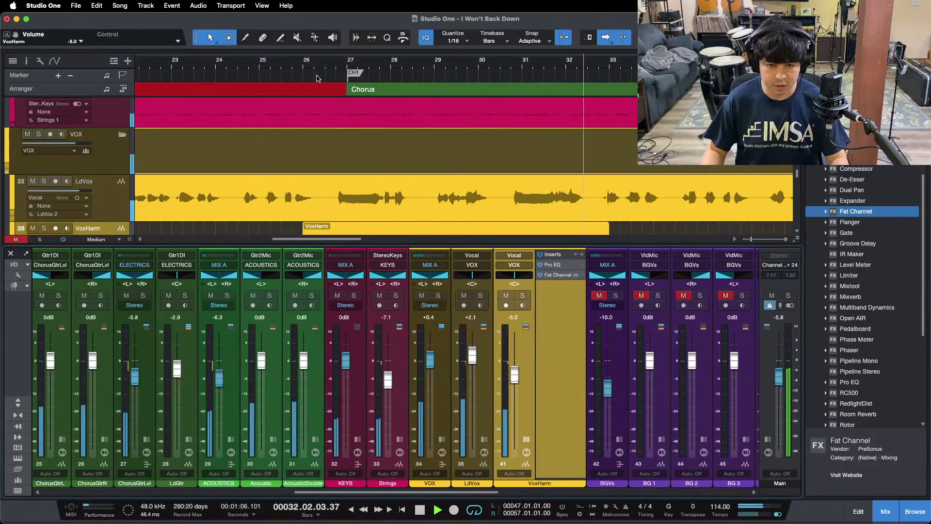
{"action": "key", "text": "space"}
{"action": "key", "text": "space"}
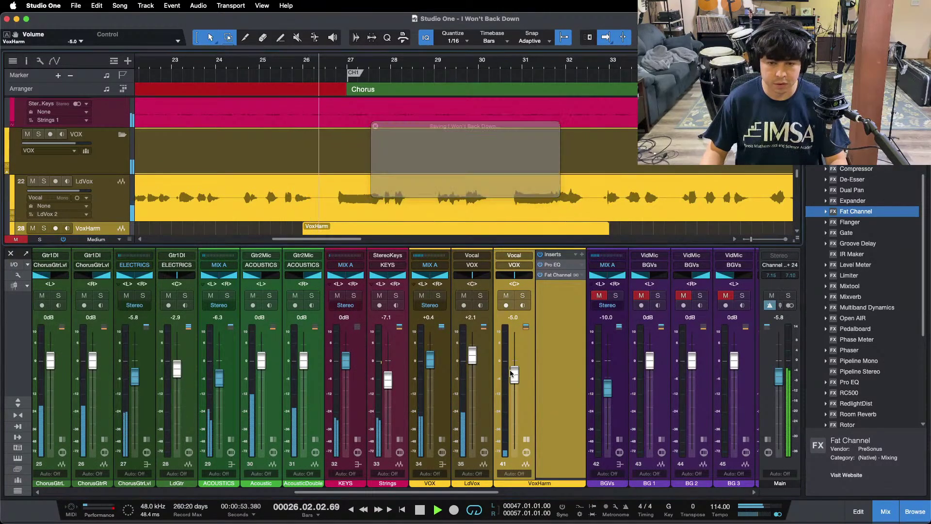
Solo VoxHarm, stop playback and switch its channel from mono to stereo
{"action": "left_click", "coordinate": [525, 296]}
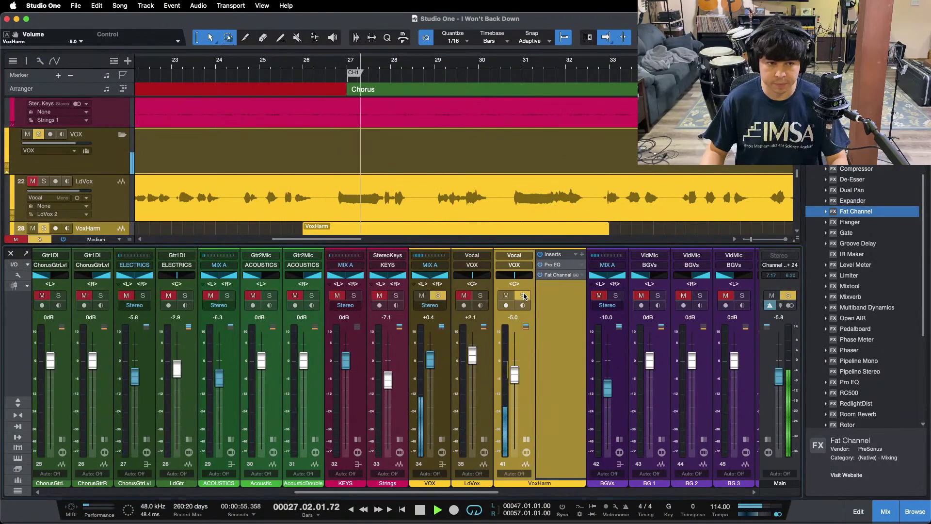
{"action": "key", "text": "F3"}
{"action": "key", "text": "space"}
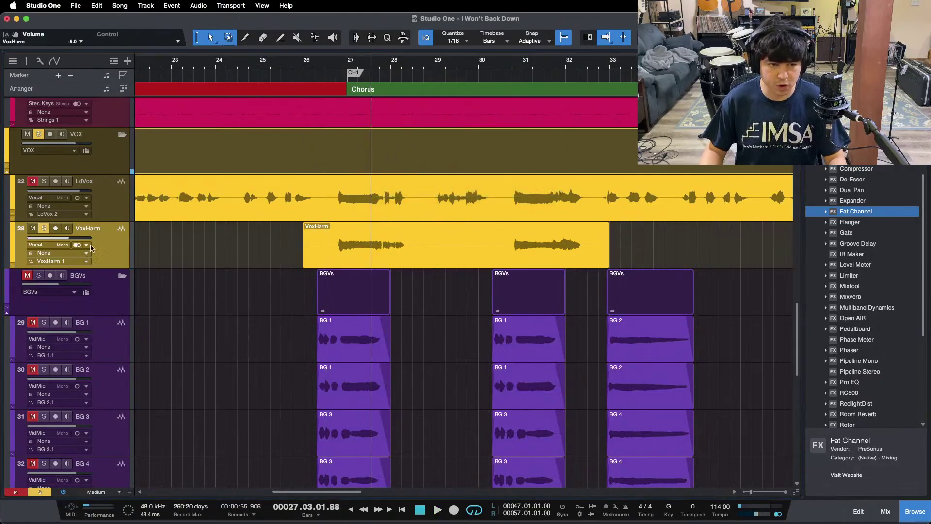
{"action": "key", "text": "F3"}
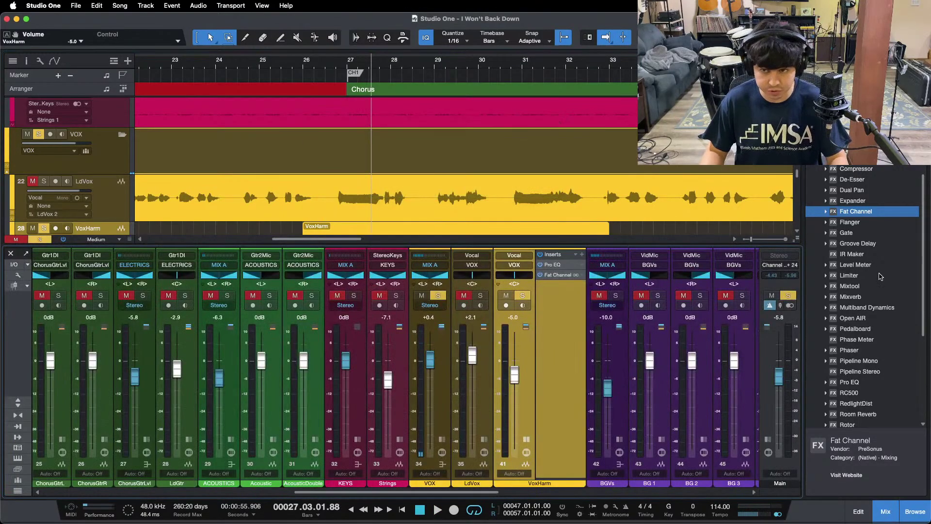
Expand the VOX bus's inserts and sends, and add the Chorus effect after Fat Channel on VoxHarm
{"action": "scroll", "coordinate": [879, 275], "scroll_direction": "up", "scroll_amount": 2}
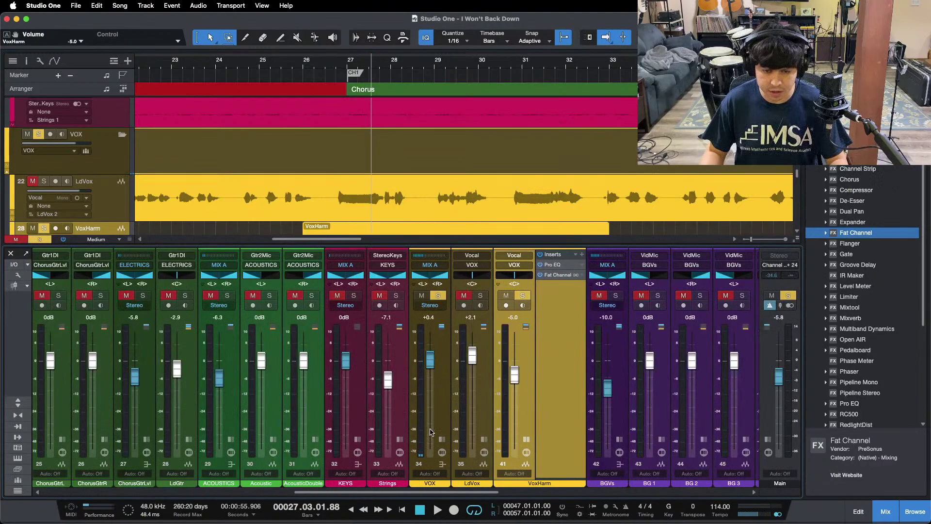
{"action": "left_click", "coordinate": [442, 438]}
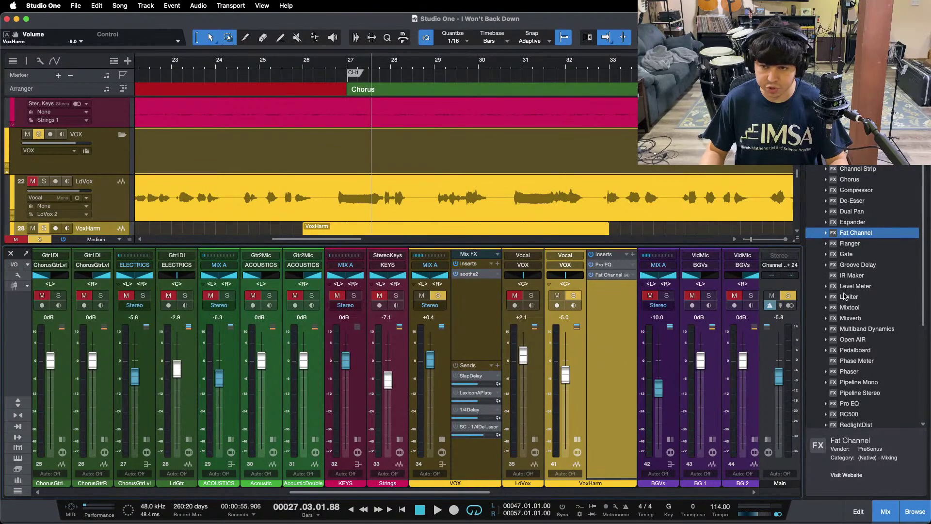
{"action": "left_click_drag", "start_coordinate": [849, 179], "coordinate": [610, 286]}
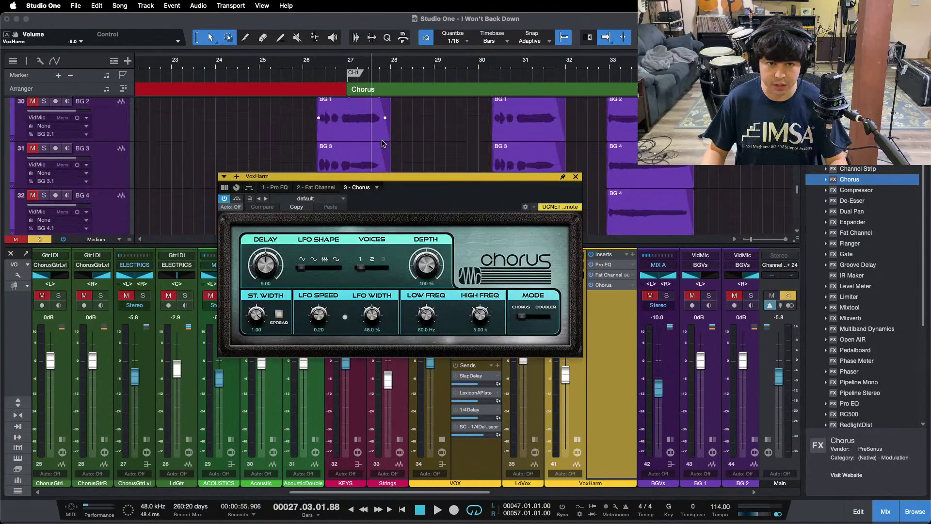
Play the soloed harmony from just before the Chorus section and switch the Chorus effect to Doubler mode
{"action": "scroll", "coordinate": [396, 147], "scroll_direction": "up", "scroll_amount": 2}
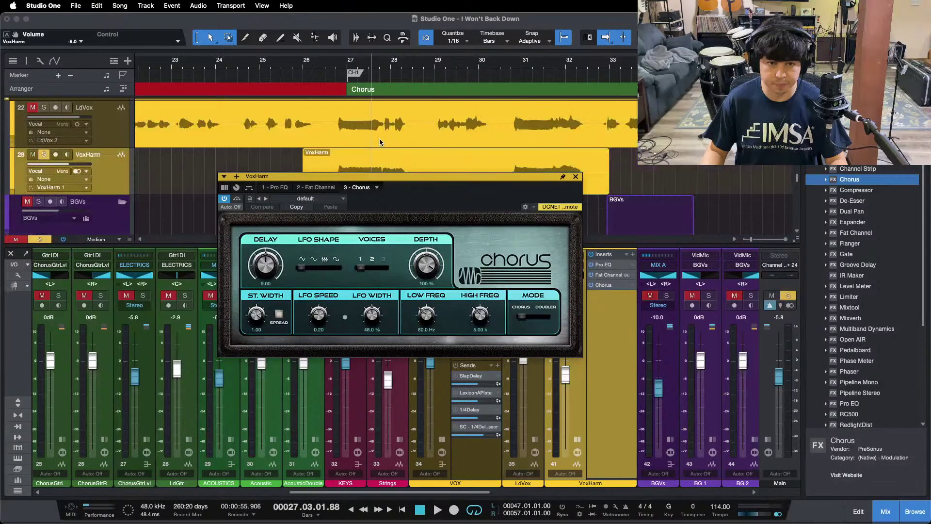
{"action": "left_click", "coordinate": [333, 65]}
{"action": "key", "text": "space"}
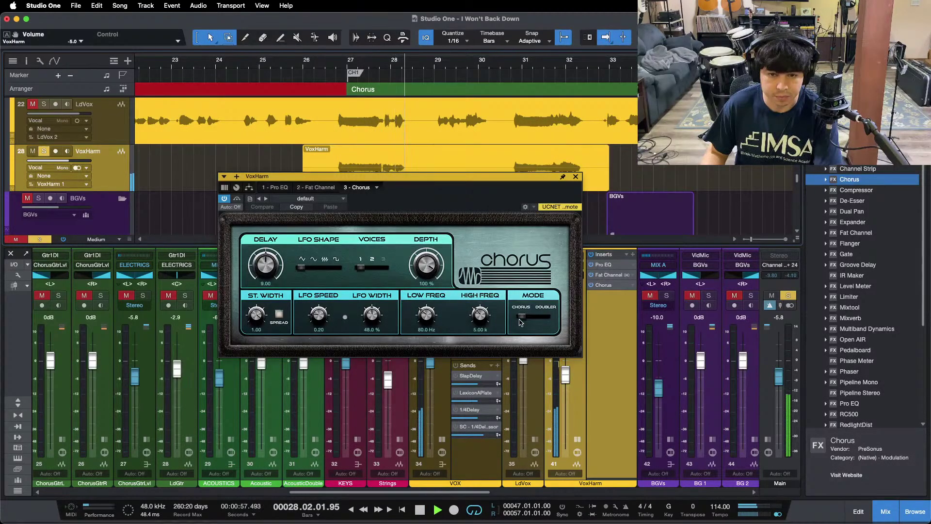
{"action": "left_click", "coordinate": [520, 317]}
{"action": "key", "text": "space"}
{"action": "key", "text": "space"}
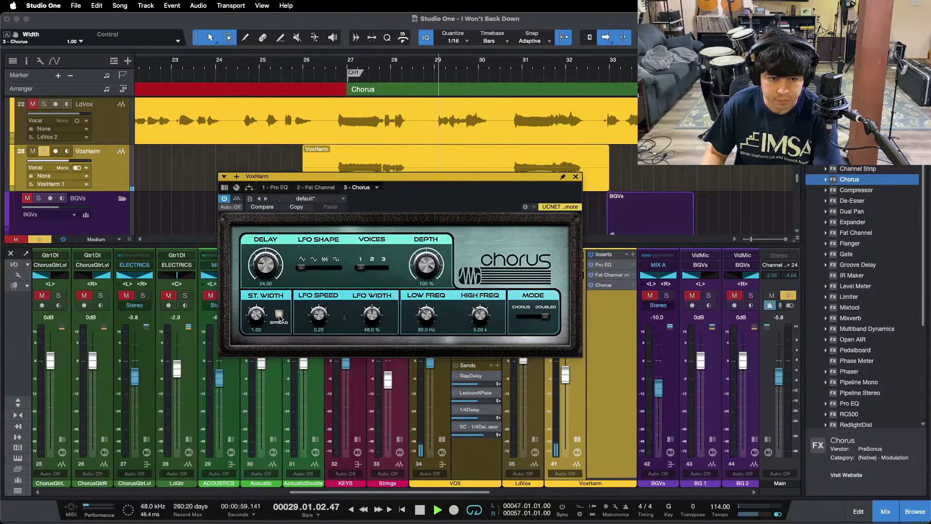
Set the doubler's delay to 35, turn its Spread off, replay the phrase and close the plug-in window
{"action": "key", "text": "space"}
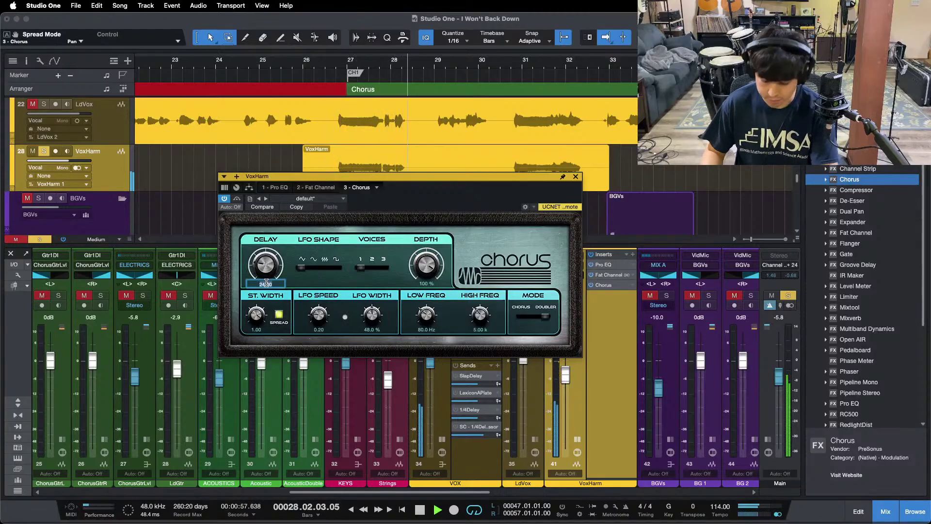
{"action": "type", "text": "35"}
{"action": "key", "text": "Return"}
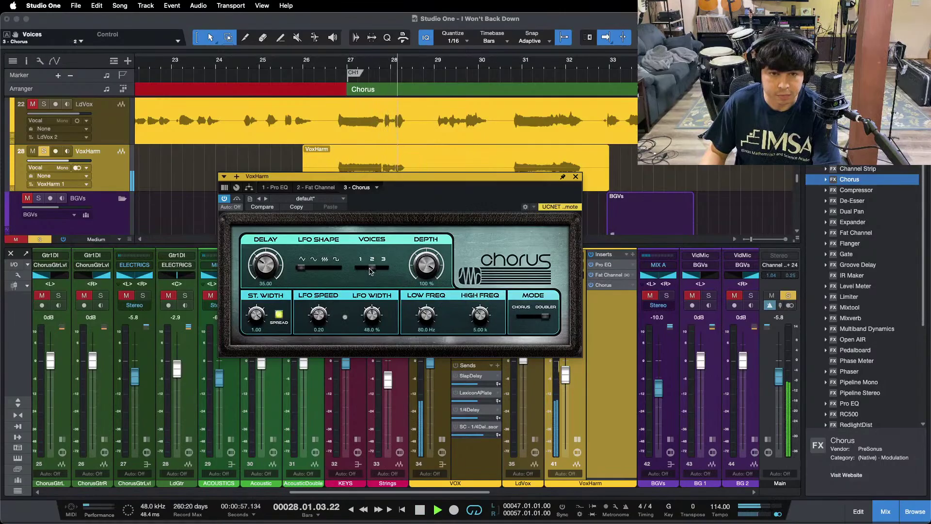
{"action": "left_click", "coordinate": [280, 316]}
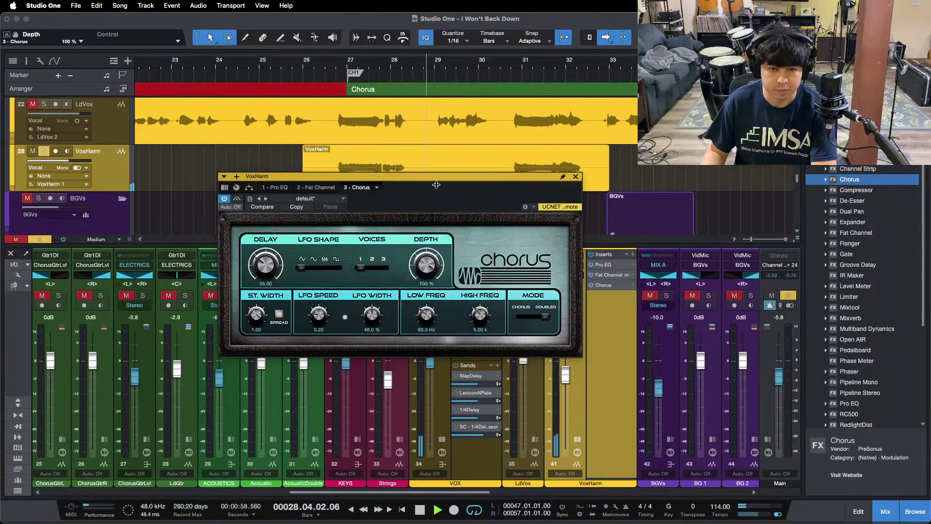
{"action": "key", "text": "space"}
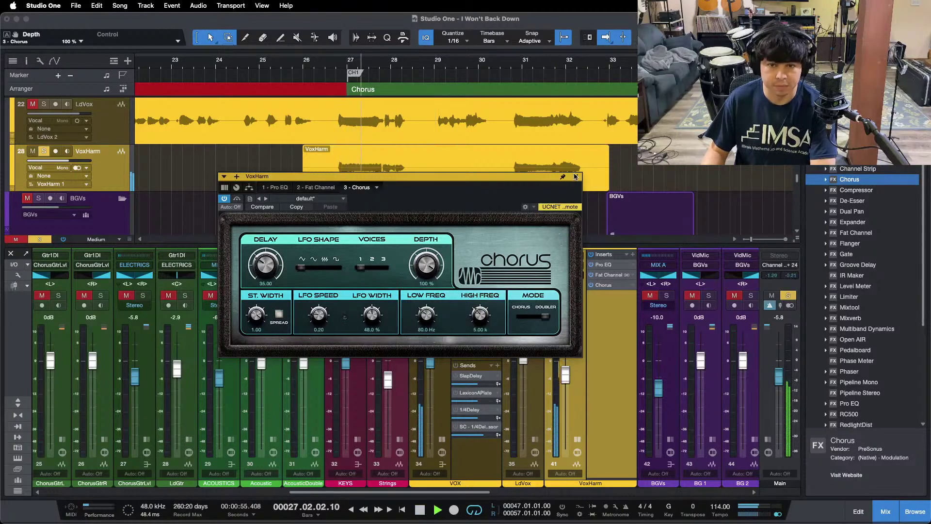
{"action": "left_click", "coordinate": [575, 177]}
Insert a second Pro EQ after the Chorus on VoxHarm and boost its low-mid band about 19 dB at 454 Hz
{"action": "scroll", "coordinate": [868, 359], "scroll_direction": "down", "scroll_amount": 2}
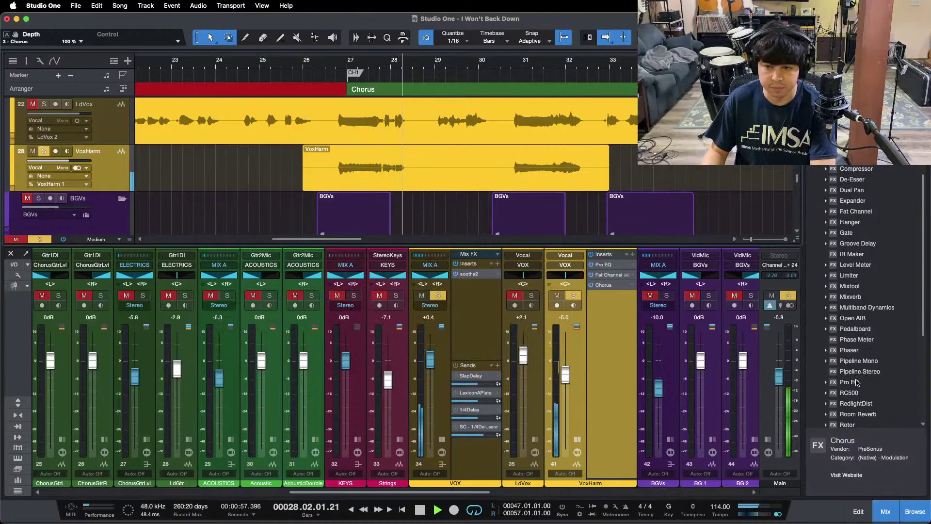
{"action": "left_click_drag", "start_coordinate": [856, 382], "coordinate": [612, 322]}
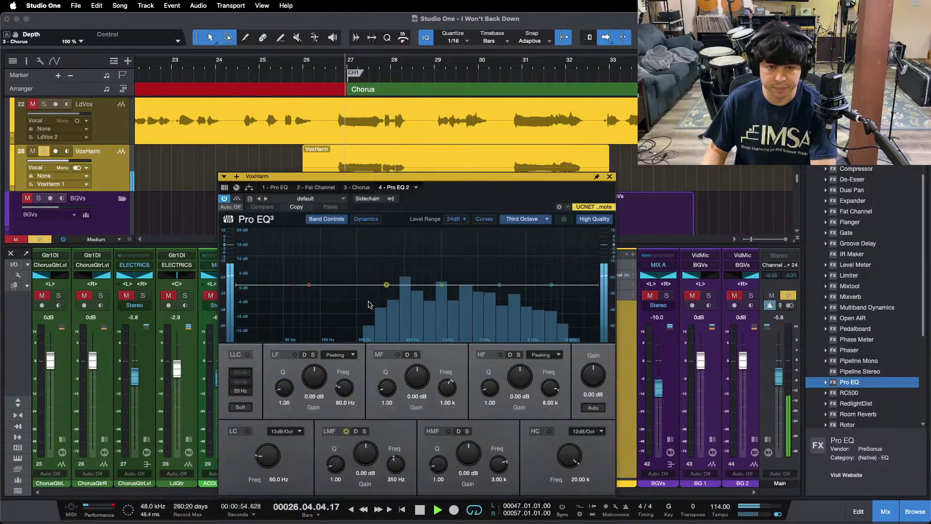
{"action": "left_click_drag", "start_coordinate": [387, 284], "coordinate": [400, 240]}
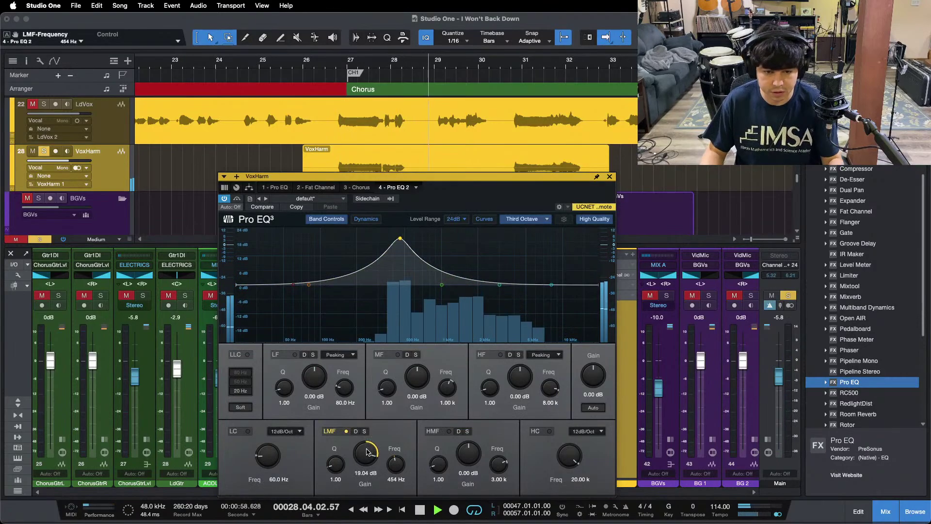
Lower the low-mid band's gain in VoxHarm's second Pro EQ to -6.24 dB while replaying the phrase
{"action": "scroll", "coordinate": [367, 452], "scroll_direction": "down", "scroll_amount": 10}
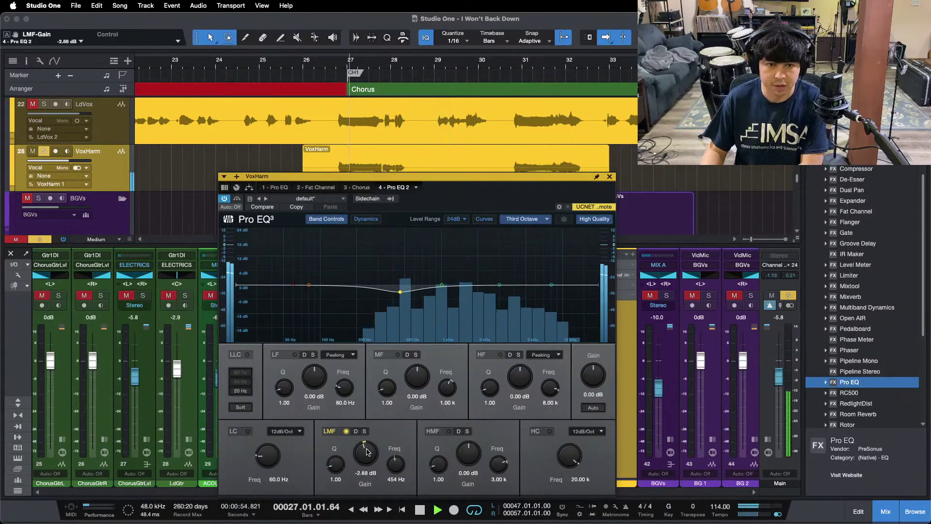
{"action": "scroll", "coordinate": [367, 452], "scroll_direction": "down", "scroll_amount": 3}
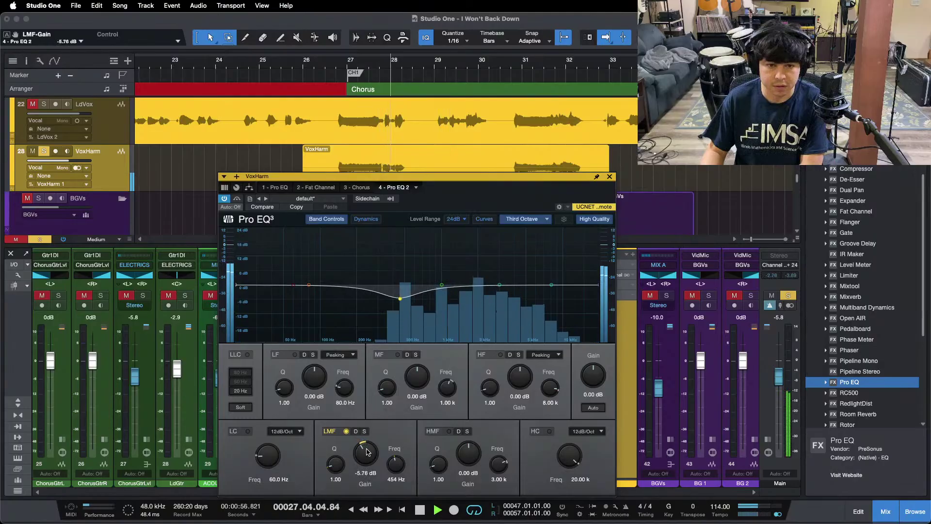
{"action": "key", "text": "space"}
{"action": "key", "text": "space"}
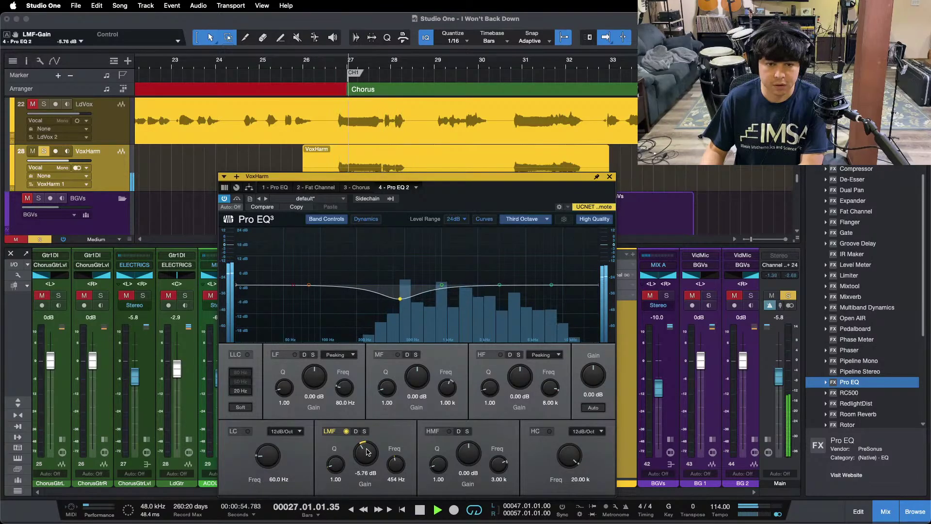
{"action": "scroll", "coordinate": [367, 452], "scroll_direction": "down", "scroll_amount": 1}
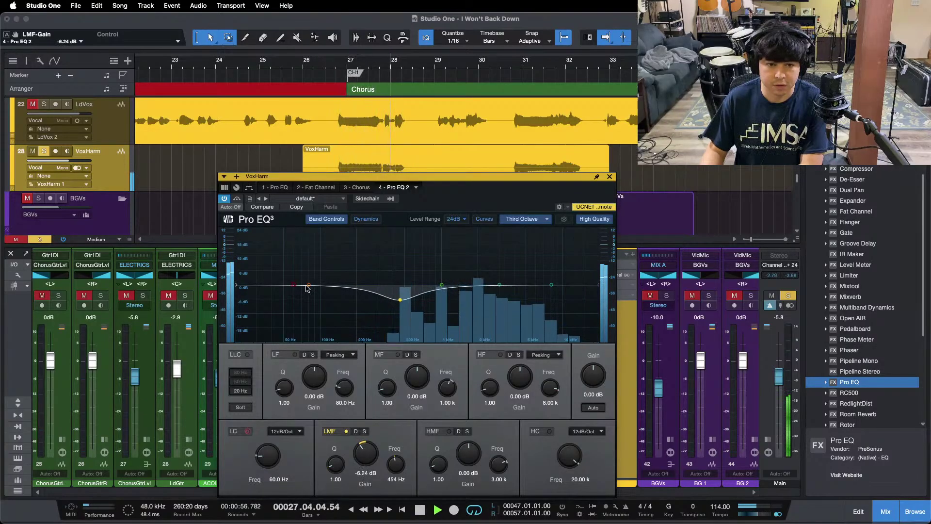
Close VoxHarm's plug-in window, unsolo the track and play the full mix from bar 26
{"action": "key", "text": "super+w"}
{"action": "key", "text": "space"}
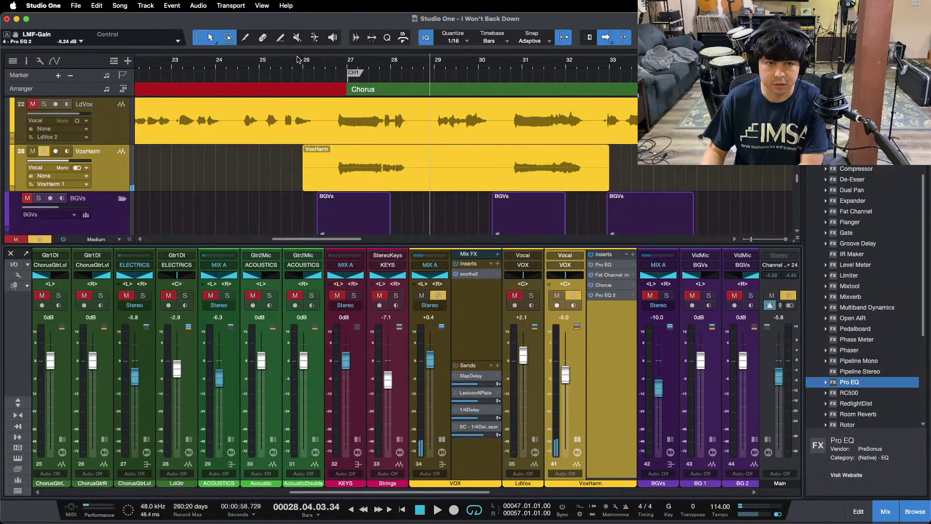
{"action": "left_click", "coordinate": [305, 60]}
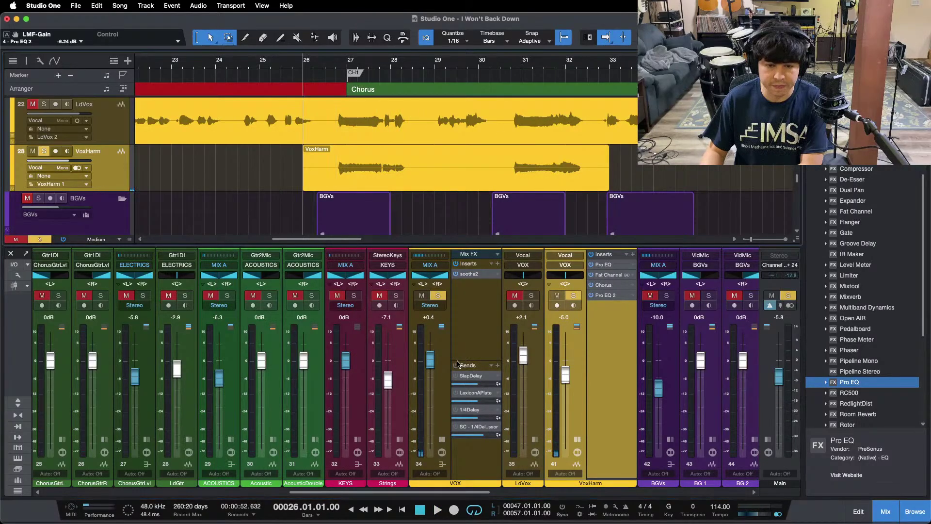
{"action": "left_click", "coordinate": [456, 365]}
{"action": "key", "text": "s"}
{"action": "key", "text": "space"}
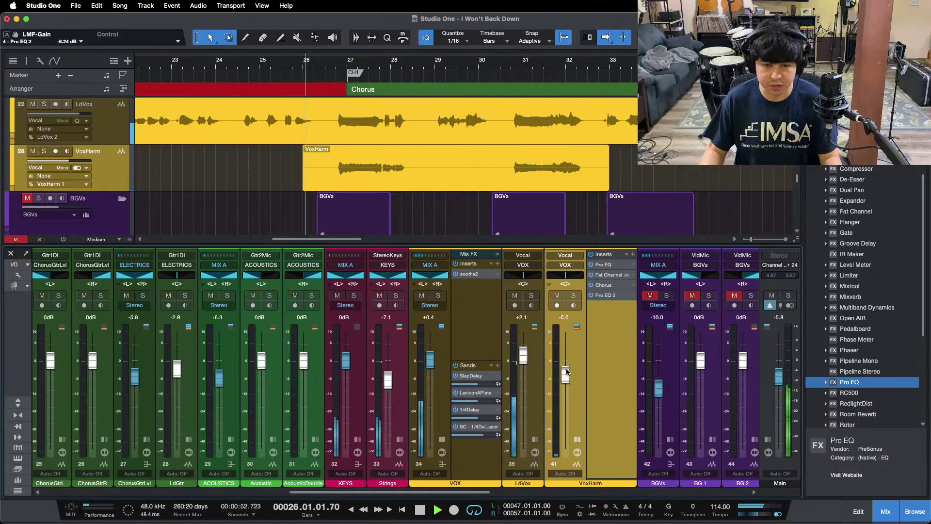
Collapse the insert views of the VoxHarm and VOX channels and raise VoxHarm's volume to -4.8 dB, then hide the mixer and stop playback
{"action": "scroll", "coordinate": [568, 372], "scroll_direction": "down", "scroll_amount": 2}
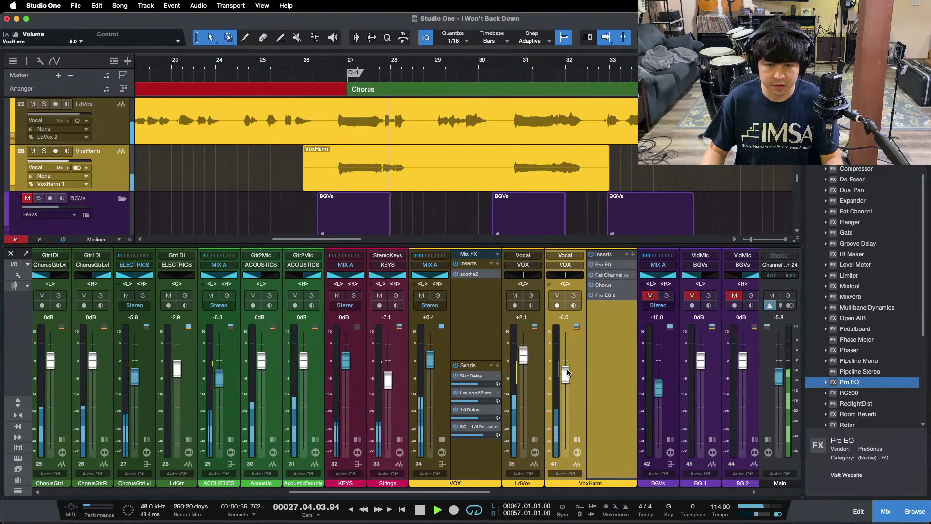
{"action": "left_click", "coordinate": [577, 439]}
{"action": "left_click", "coordinate": [441, 439]}
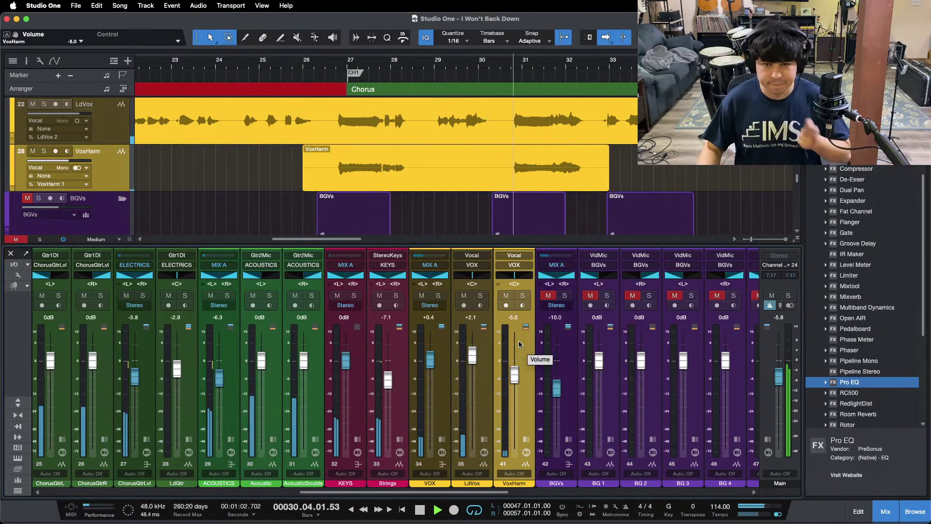
{"action": "left_click_drag", "start_coordinate": [513, 374], "coordinate": [515, 370]}
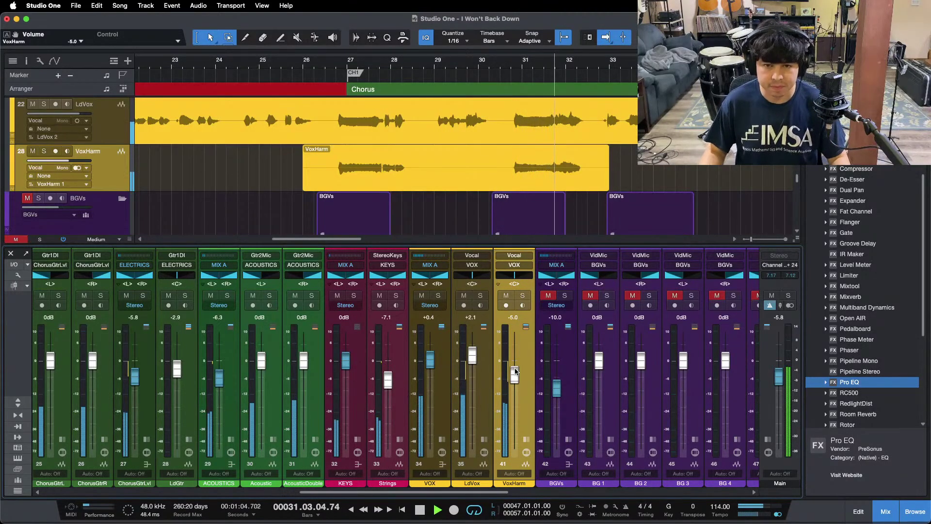
{"action": "key", "text": "F3"}
{"action": "key", "text": "space"}
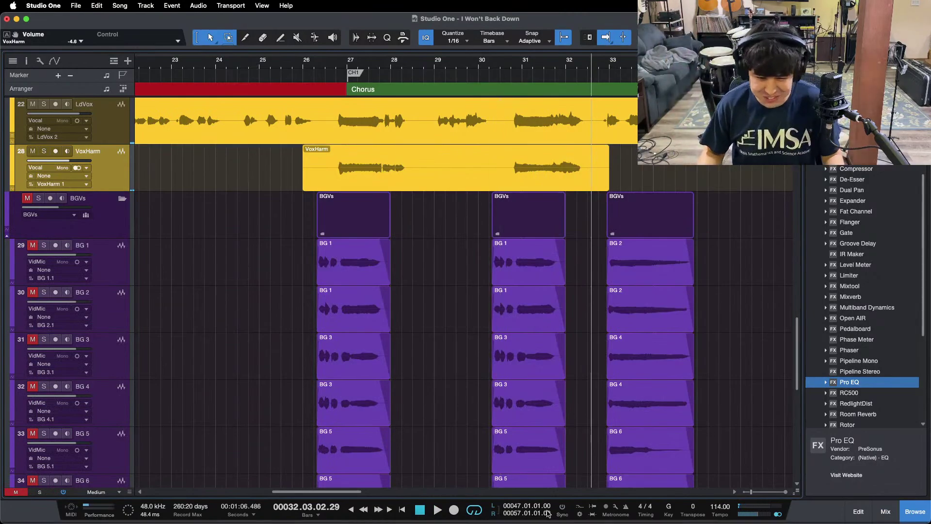
{"action": "left_click", "coordinate": [498, 504]}
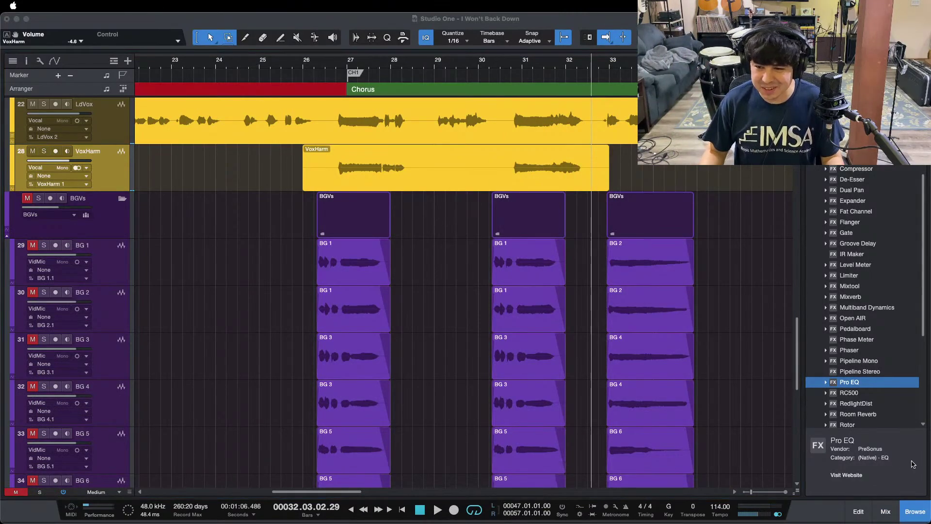
{"action": "left_click", "coordinate": [896, 477]}
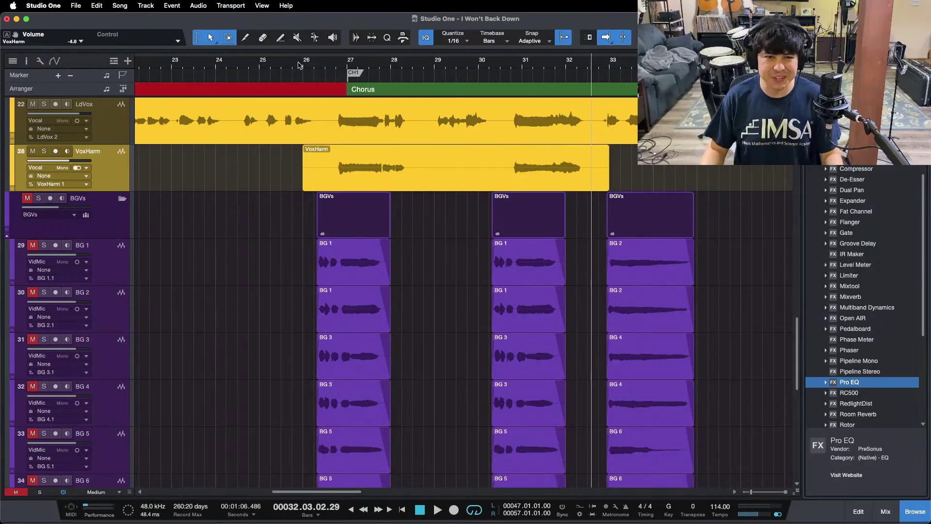
Replay the mix from just before the first Chorus and set VoxHarm's volume to -5.0 dB in the mixer
{"action": "left_click", "coordinate": [299, 65]}
{"action": "key", "text": "space"}
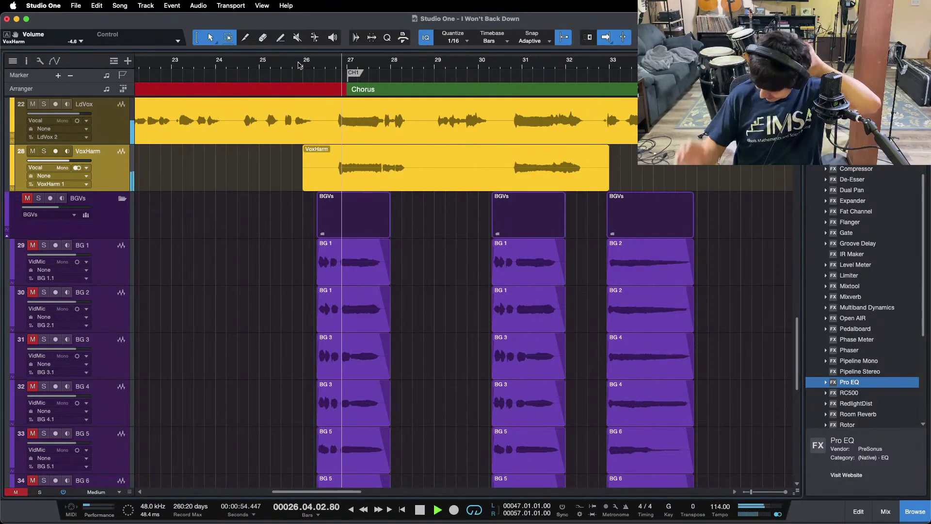
{"action": "key", "text": "4"}
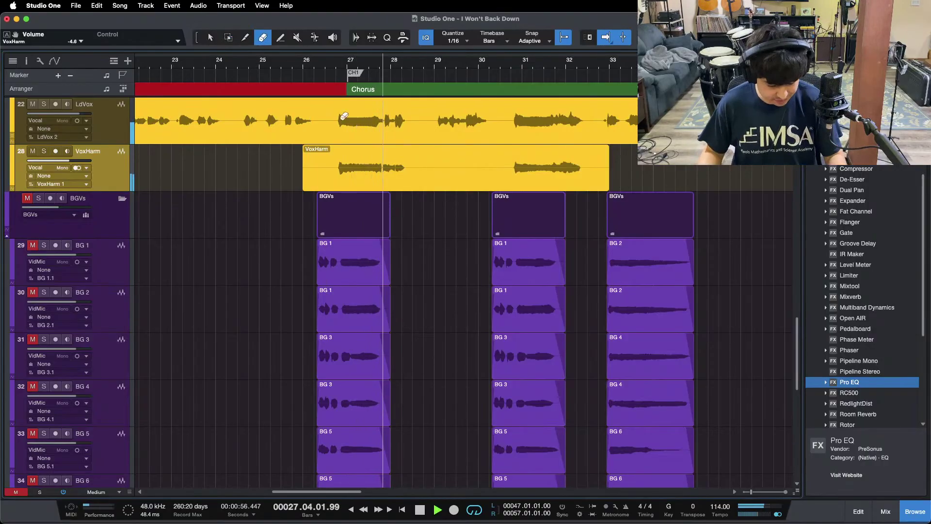
{"action": "left_click", "coordinate": [212, 38]}
{"action": "key", "text": "F3"}
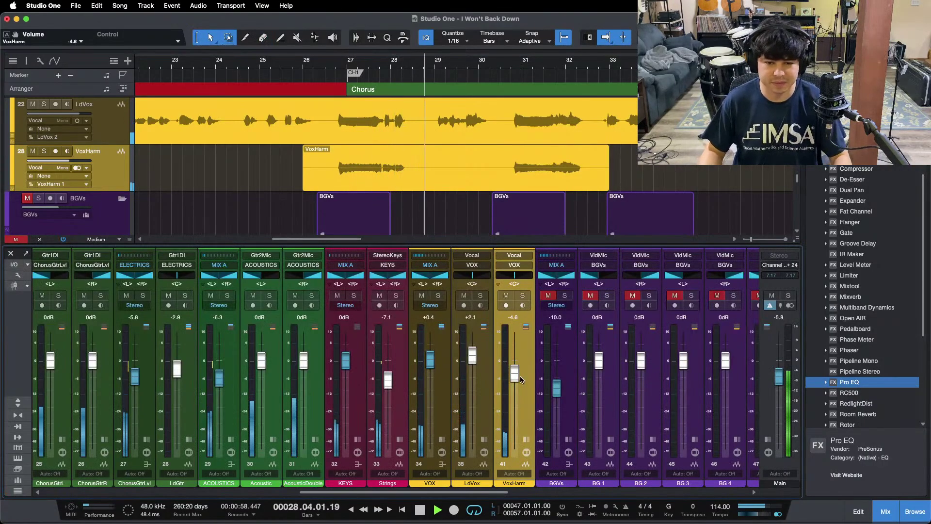
{"action": "left_click_drag", "start_coordinate": [518, 375], "coordinate": [518, 375]}
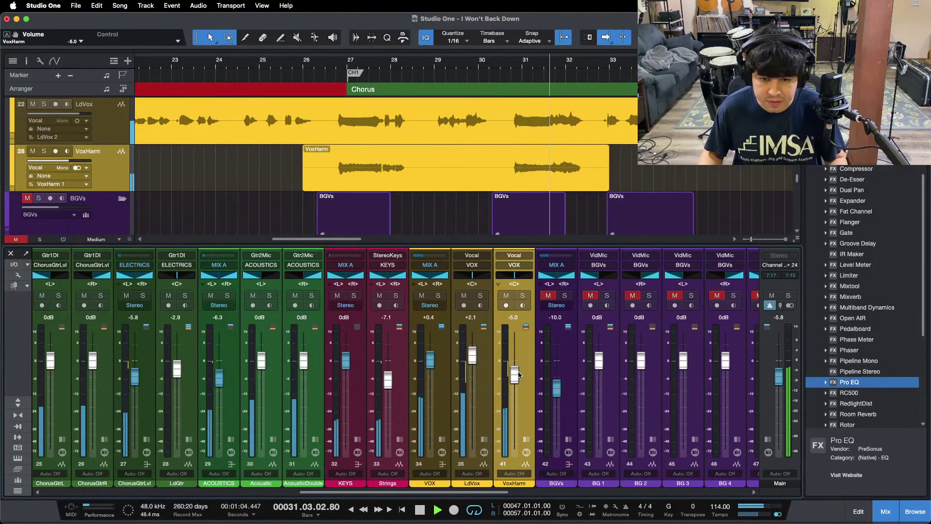
Hide the mixer, stop playback and set the loop range to the arranger section spanning bars 75 to 86
{"action": "key", "text": "F3"}
{"action": "key", "text": "z"}
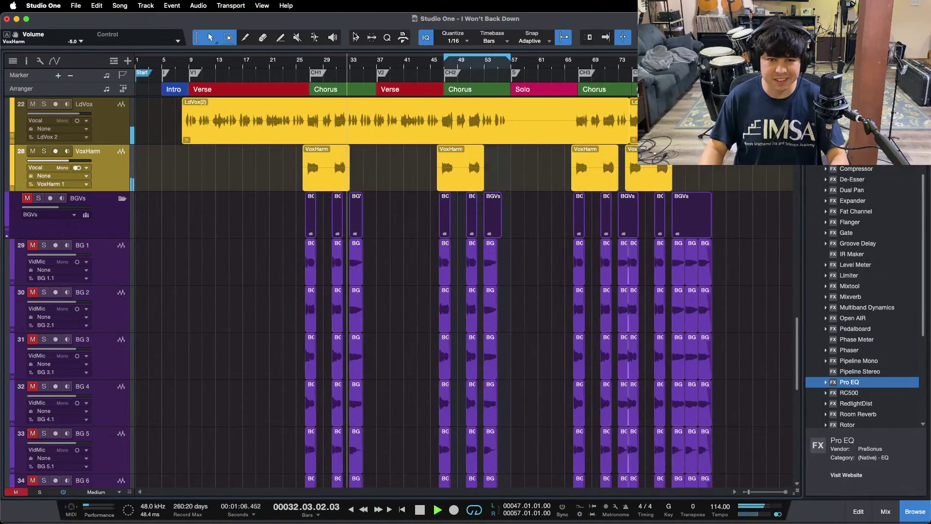
{"action": "key", "text": "space"}
{"action": "scroll", "coordinate": [553, 252], "scroll_direction": "down", "scroll_amount": 2}
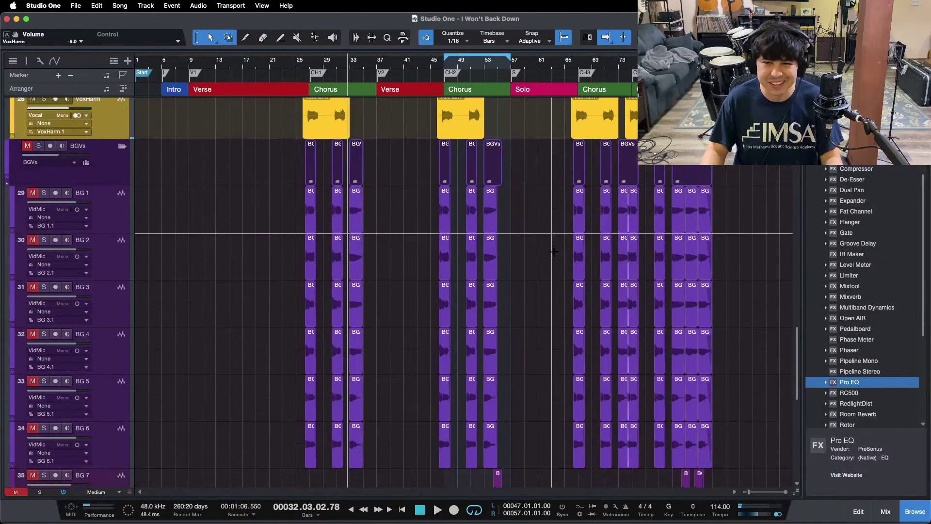
{"action": "double_click", "coordinate": [663, 89]}
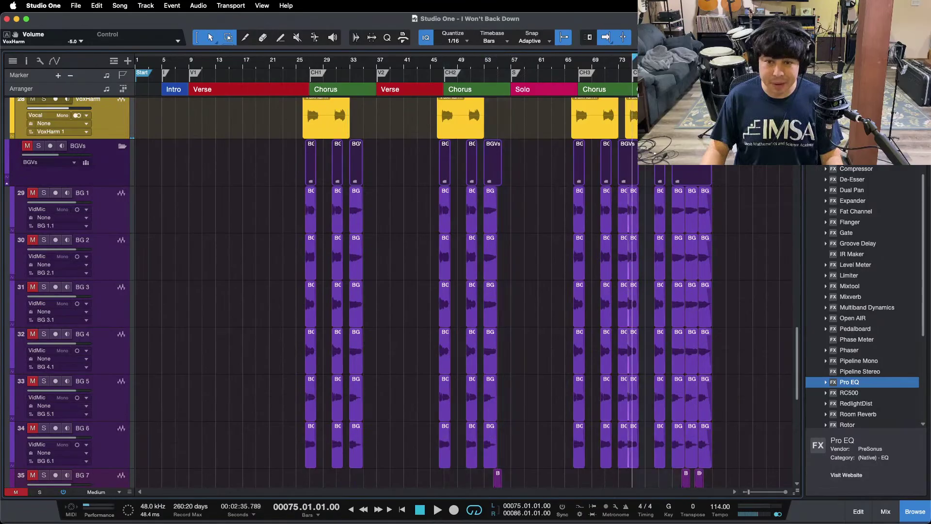
Save the song and place the playhead at about bar 78.2 in the last chorus
{"action": "left_click_drag", "start_coordinate": [662, 60], "coordinate": [465, 91]}
{"action": "key", "text": "super+s"}
{"action": "left_click", "coordinate": [408, 76]}
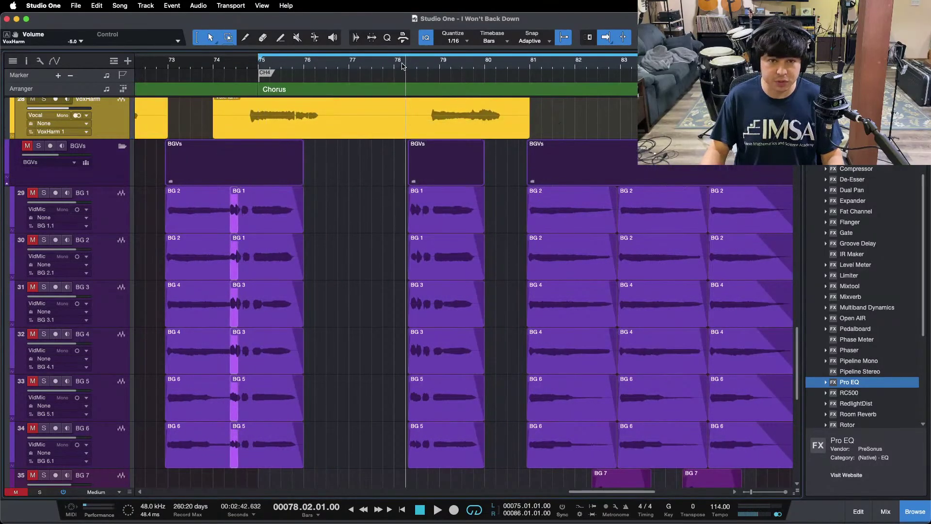
Open the mixer at the background vocal channels and expand the BG 1 channel to show its inserts
{"action": "key", "text": "F3"}
{"action": "left_click", "coordinate": [609, 441]}
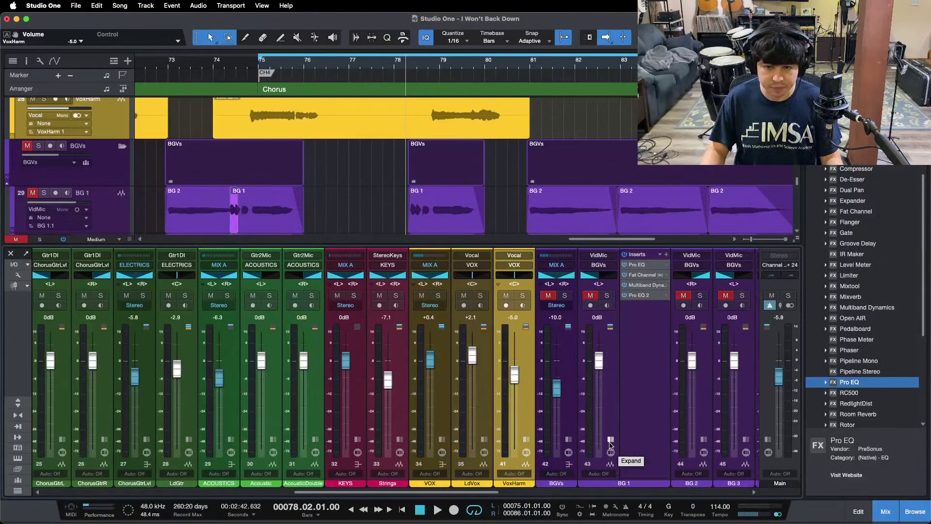
{"action": "left_click", "coordinate": [610, 441]}
{"action": "left_click_drag", "start_coordinate": [478, 495], "coordinate": [558, 492]}
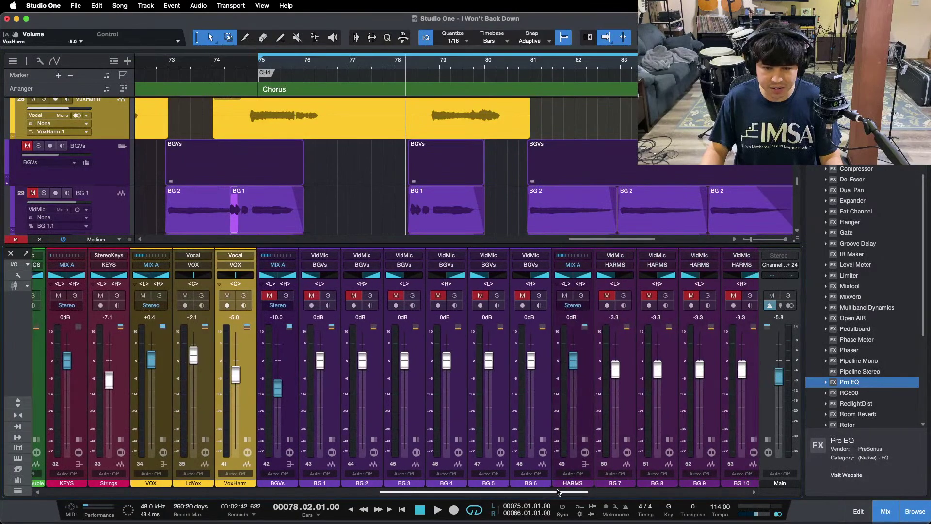
{"action": "left_click", "coordinate": [373, 439]}
{"action": "left_click", "coordinate": [373, 439]}
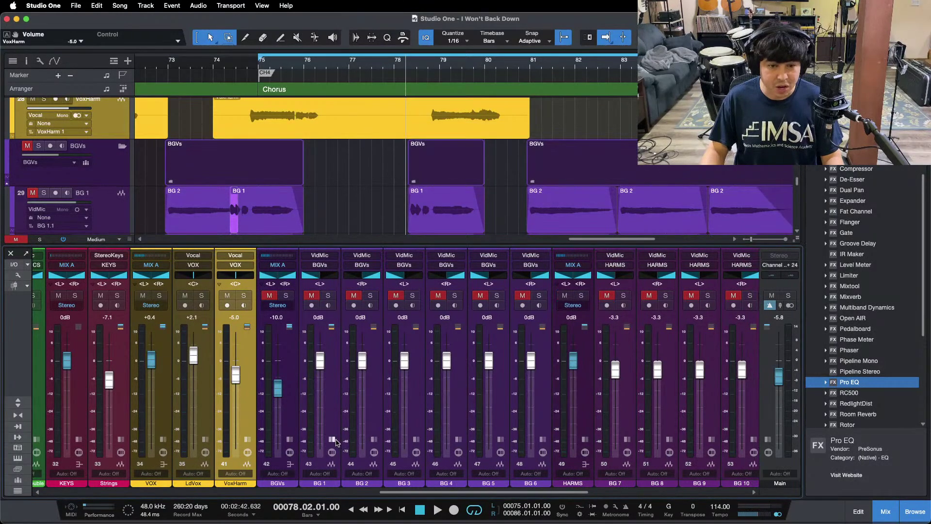
{"action": "left_click", "coordinate": [333, 439]}
Solo BG 1, audition its phrase from bar 78.2, then clear the solo
{"action": "left_click", "coordinate": [327, 296]}
{"action": "key", "text": "space"}
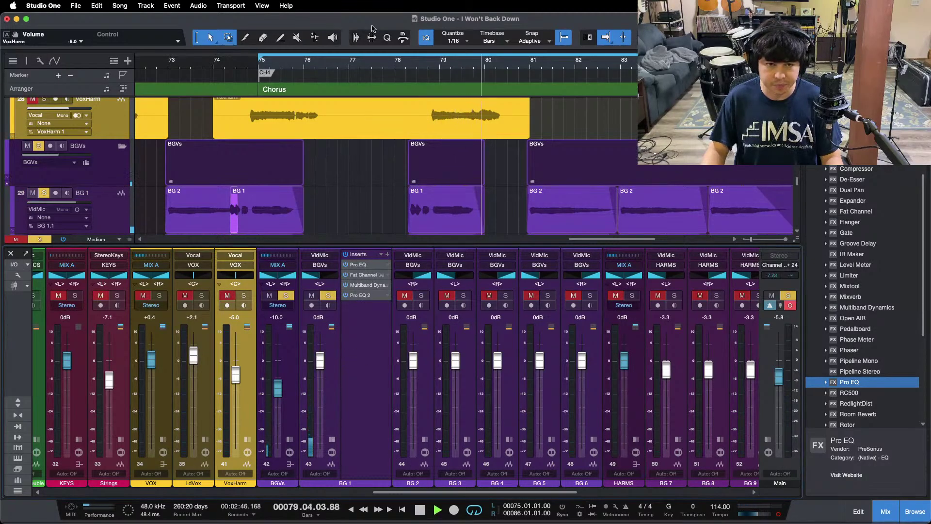
{"action": "key", "text": "space"}
{"action": "left_click", "coordinate": [328, 295]}
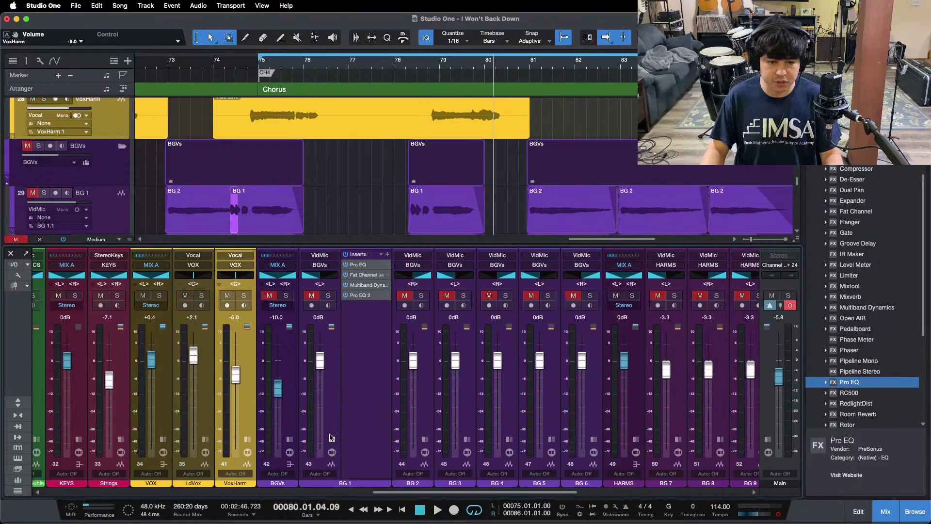
Close the mixer and move the playhead to the Intro marker at bar 5
{"action": "key", "text": "F3"}
{"action": "key", "text": "z"}
{"action": "scroll", "coordinate": [245, 241], "scroll_direction": "up", "scroll_amount": 10}
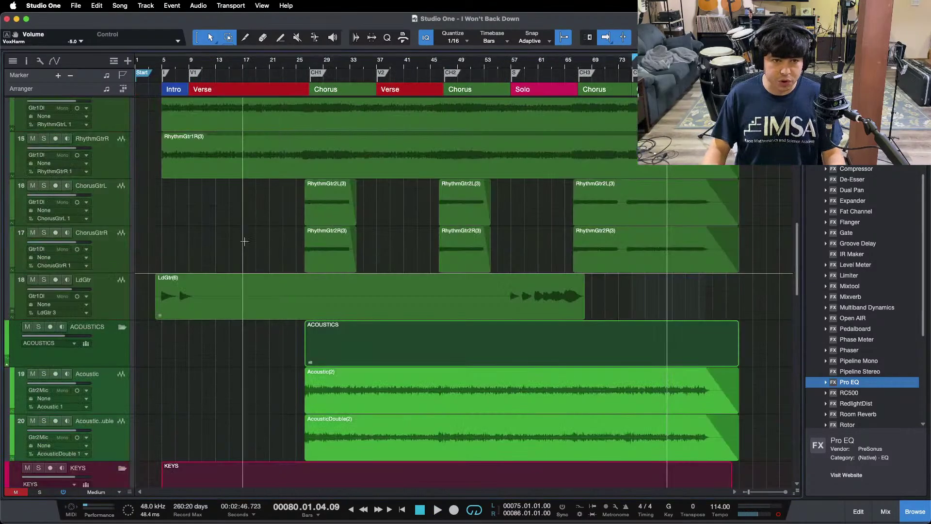
{"action": "left_click", "coordinate": [177, 66]}
{"action": "key", "text": "Return"}
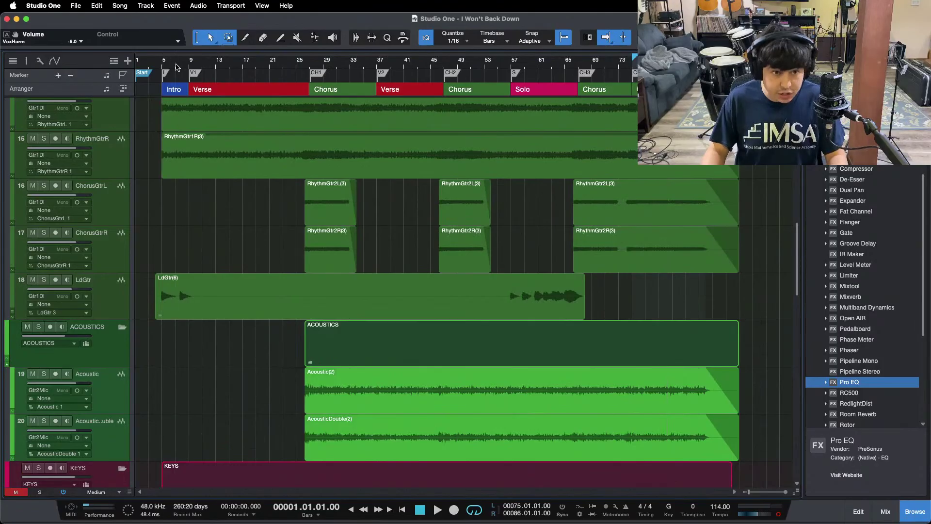
{"action": "key", "text": "n"}
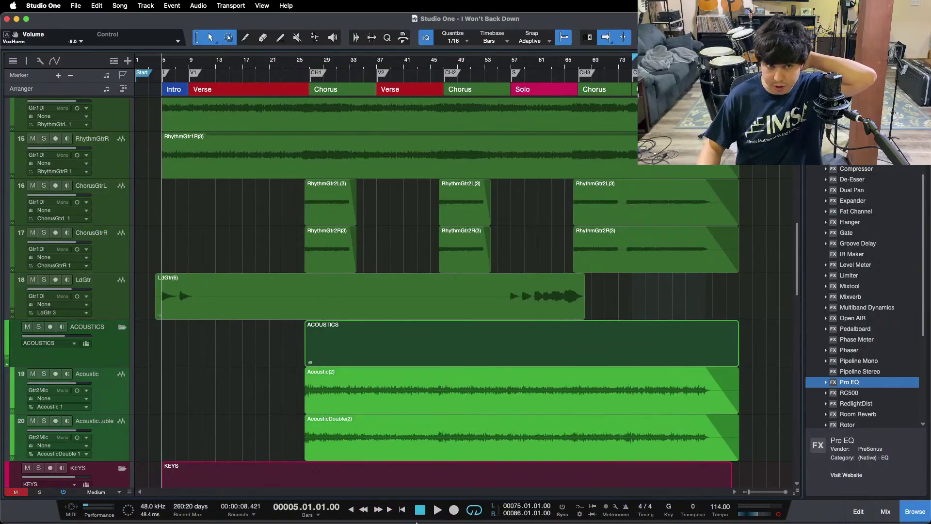
{"action": "left_click", "coordinate": [508, 509]}
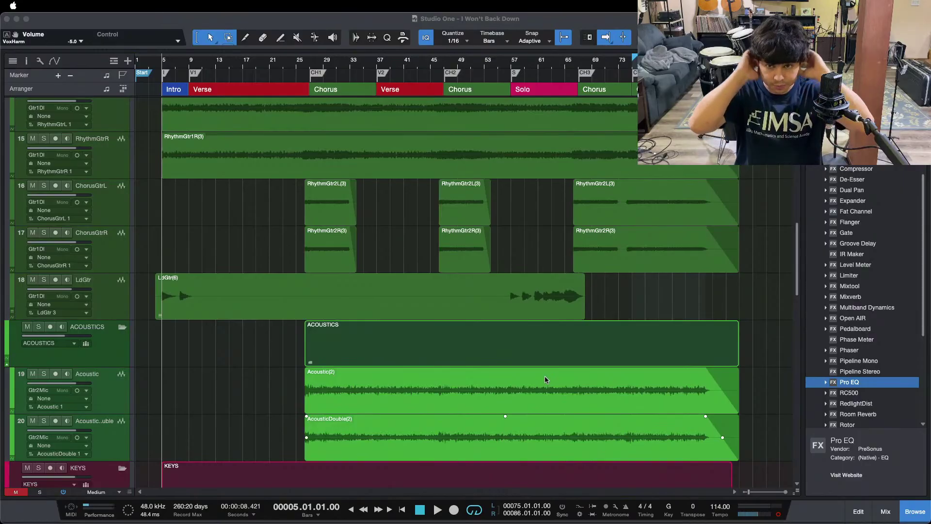
{"action": "left_click", "coordinate": [881, 482]}
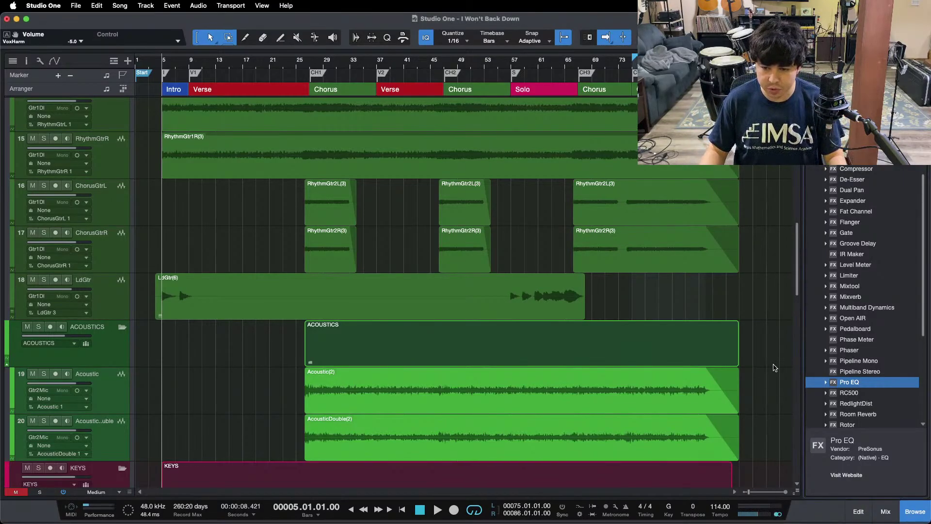
Save the song and move the Start marker to the beginning of the Intro at bar 5
{"action": "key", "text": "z"}
{"action": "key", "text": "super+s"}
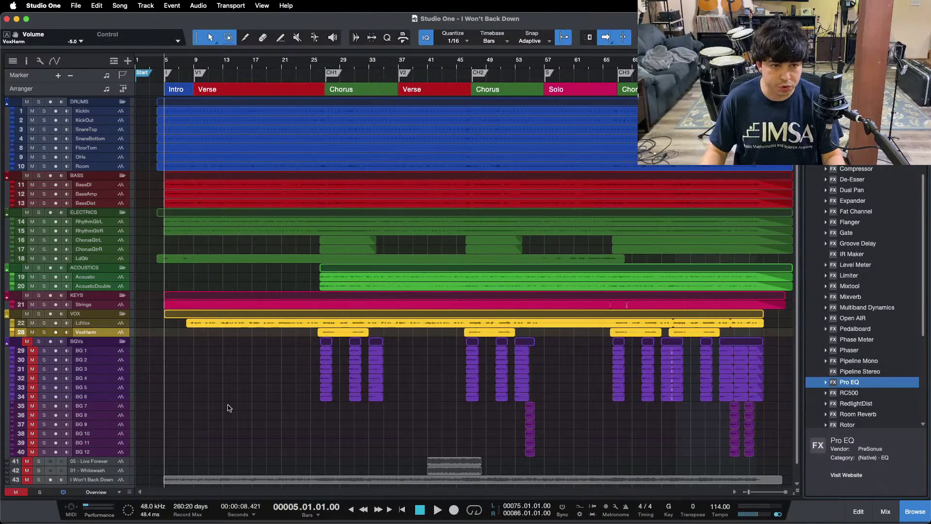
{"action": "key", "text": "Return"}
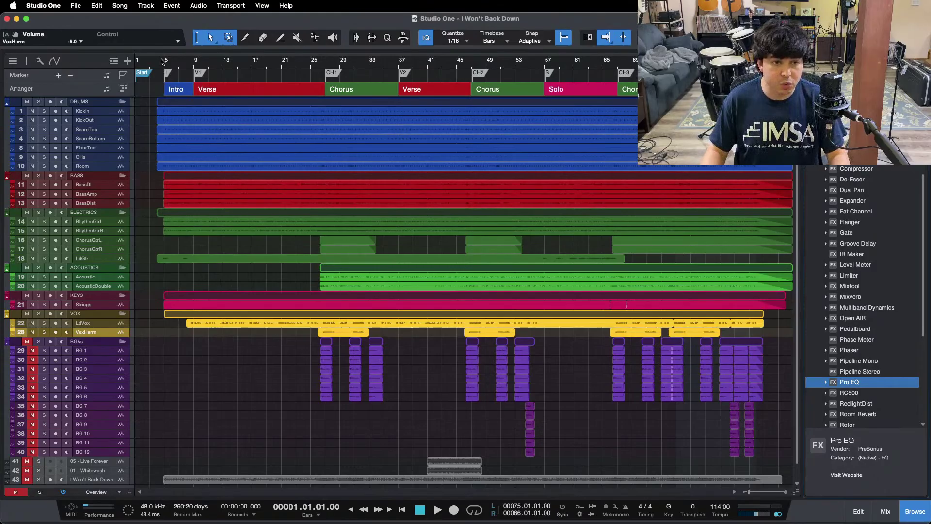
{"action": "key", "text": "e"}
{"action": "key", "text": "e"}
{"action": "key", "text": "e"}
{"action": "key", "text": "e"}
{"action": "key", "text": "e"}
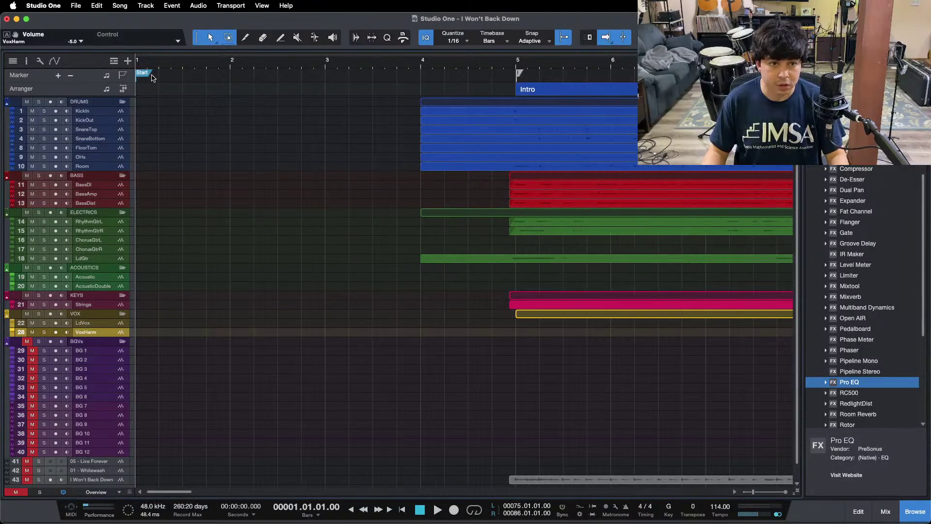
{"action": "left_click_drag", "start_coordinate": [152, 78], "coordinate": [518, 75]}
{"action": "key", "text": "w"}
{"action": "key", "text": "w"}
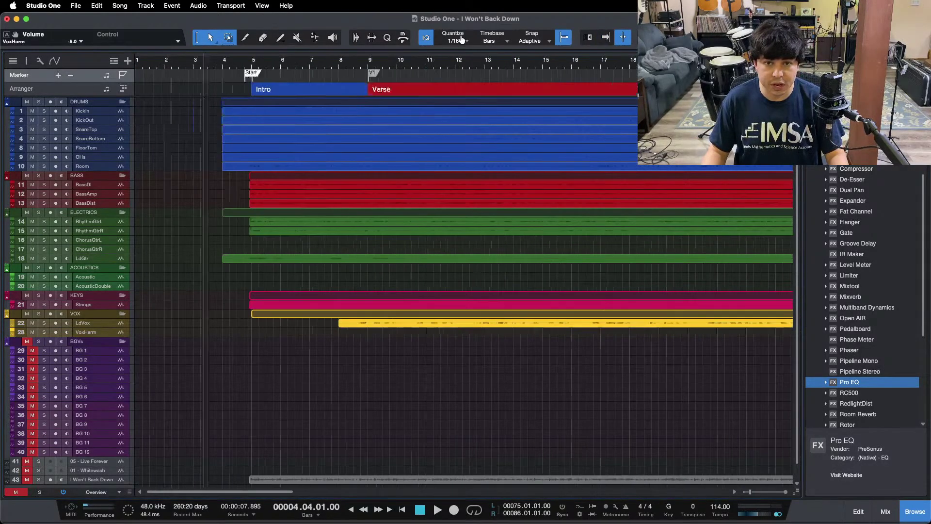
{"action": "key", "text": "w"}
{"action": "key", "text": "w"}
{"action": "key", "text": "w"}
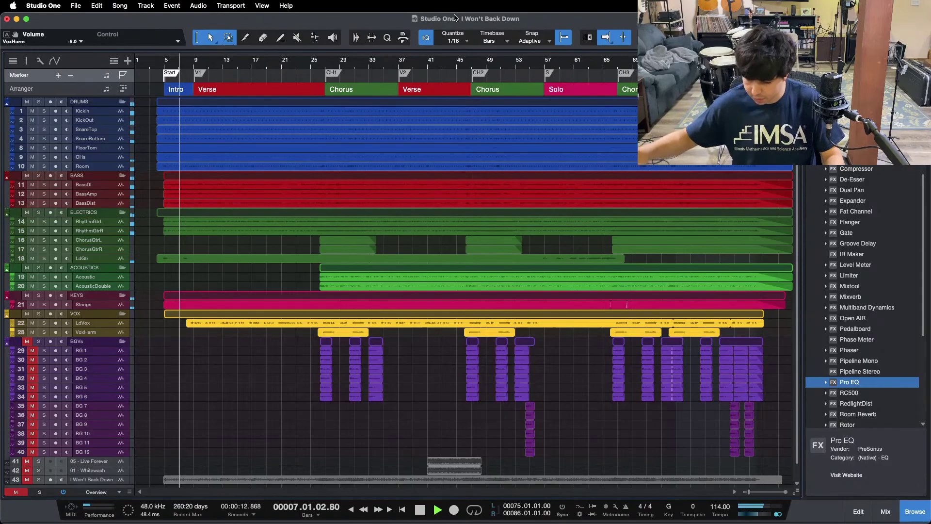
{"action": "mouse_move", "coordinate": [478, 509]}
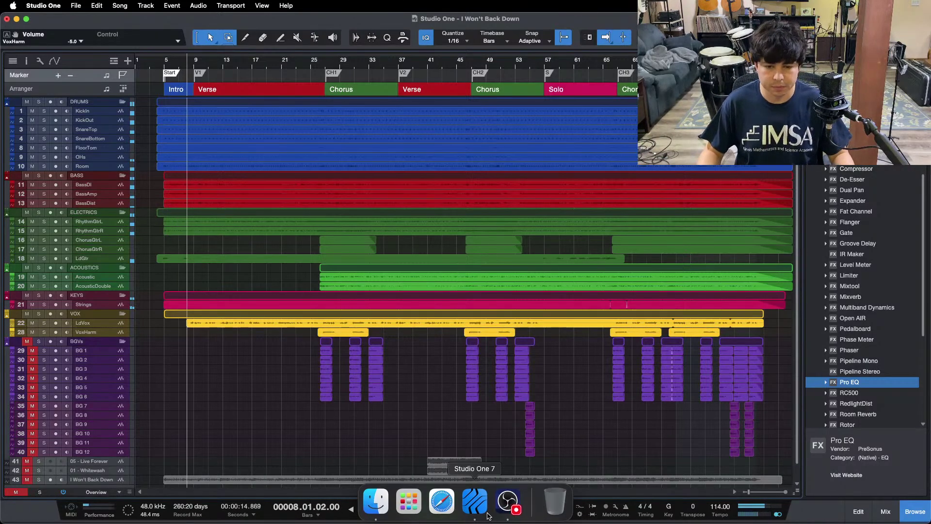
{"action": "left_click", "coordinate": [509, 506]}
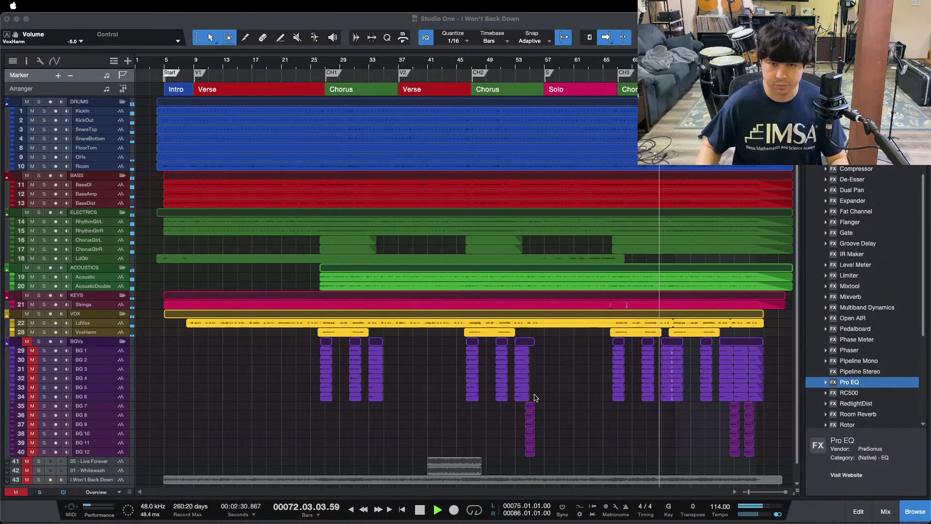
{"action": "left_click", "coordinate": [882, 477]}
Stop playback and save the song with the track height set to Medium
{"action": "key", "text": "space"}
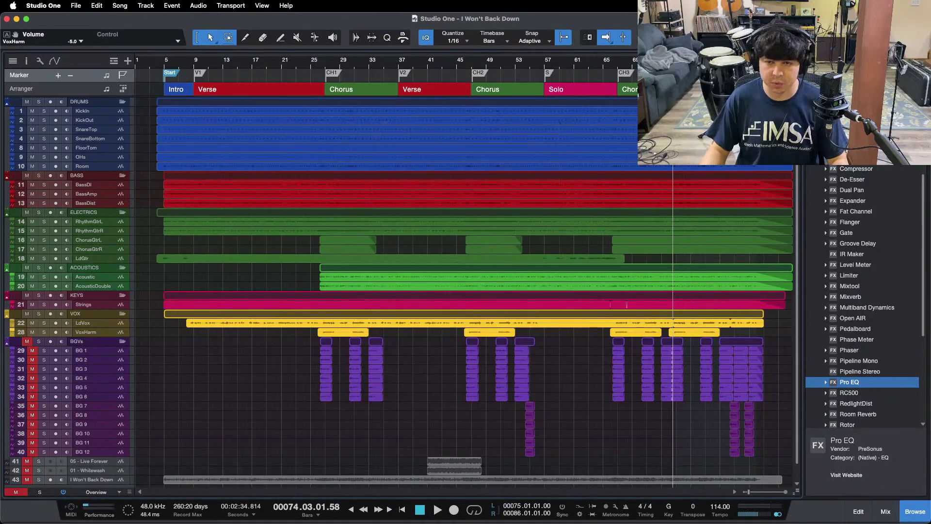
{"action": "scroll", "coordinate": [305, 439], "scroll_direction": "right", "scroll_amount": 5}
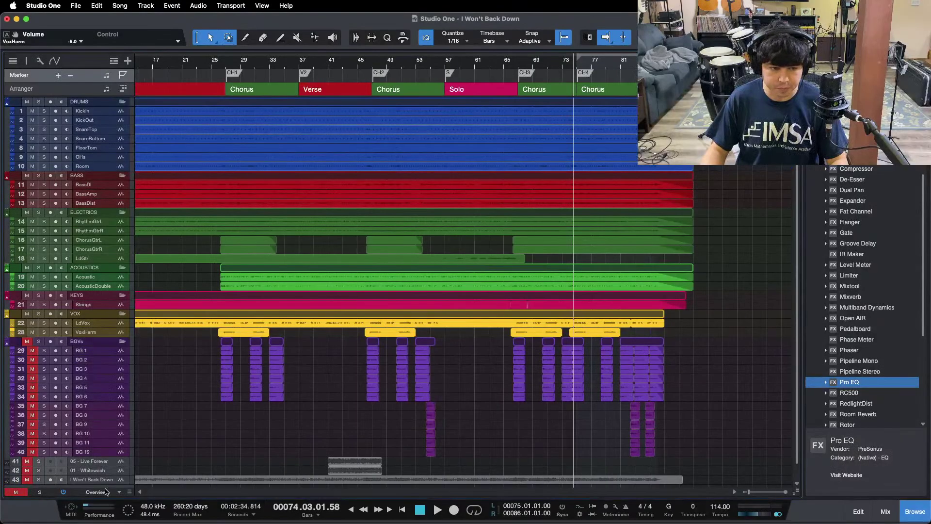
{"action": "left_click", "coordinate": [105, 491]}
{"action": "left_click", "coordinate": [103, 459]}
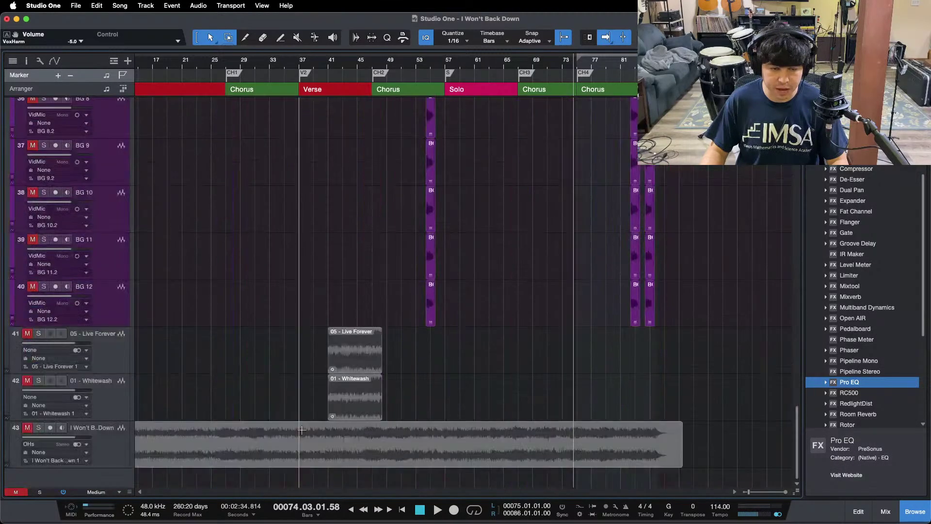
{"action": "scroll", "coordinate": [327, 409], "scroll_direction": "up", "scroll_amount": 10}
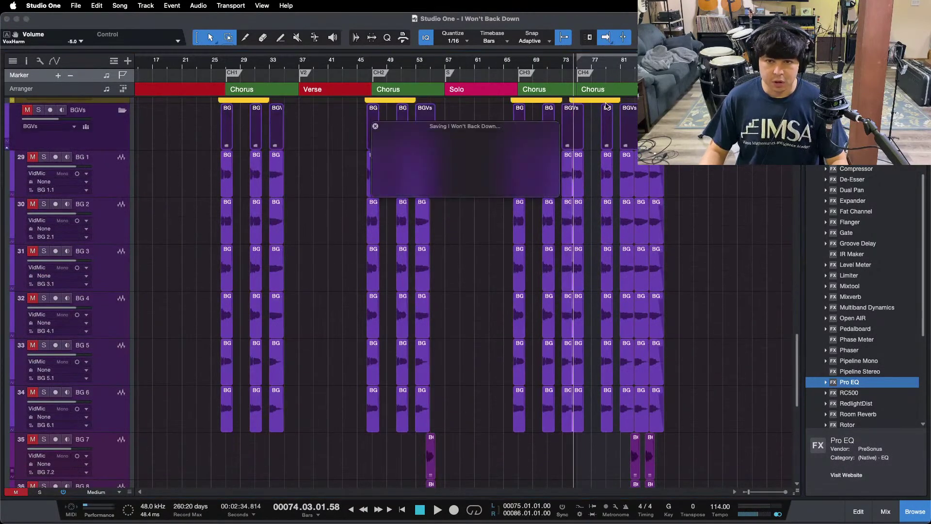
Set the loop range around the BGVs phrase in the last chorus, from 78.02.02 to 80.01.01
{"action": "left_click_drag", "start_coordinate": [601, 71], "coordinate": [388, 85]}
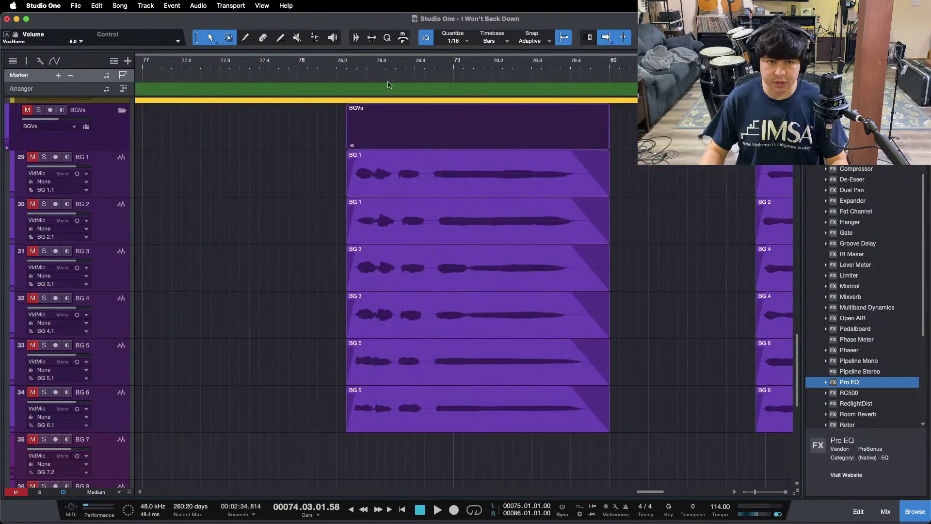
{"action": "mouse_move", "coordinate": [348, 55]}
{"action": "left_mouse_down"}
{"action": "mouse_move", "coordinate": [507, 73]}
{"action": "mouse_move", "coordinate": [611, 72]}
{"action": "left_mouse_up"}
Open the mixer, unmute the BGVs bus and solo the BG 1 channel
{"action": "key", "text": "F3"}
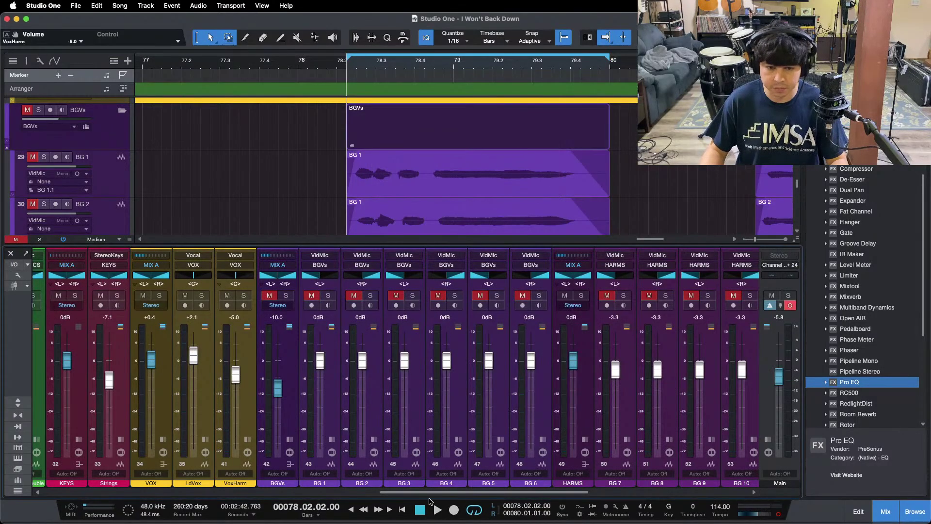
{"action": "left_click_drag", "start_coordinate": [421, 491], "coordinate": [402, 492]}
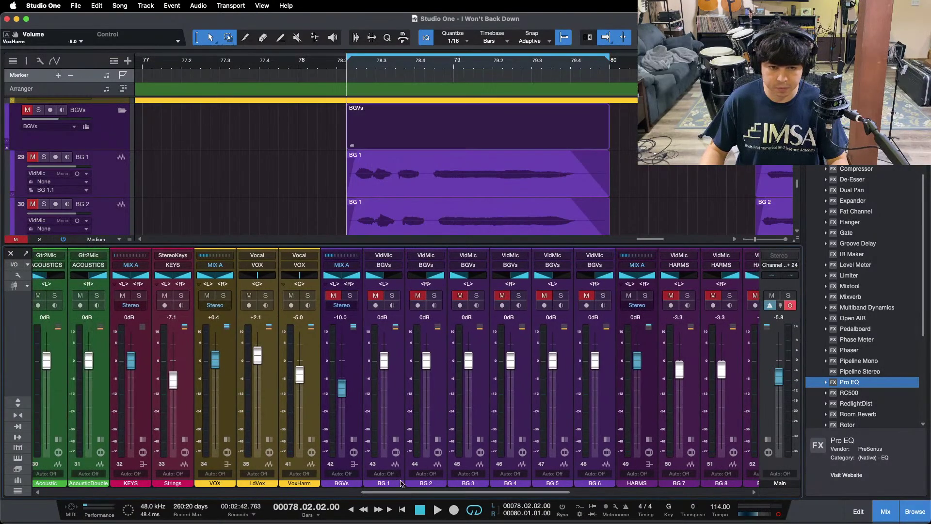
{"action": "left_click", "coordinate": [333, 296]}
{"action": "left_click", "coordinate": [392, 296]}
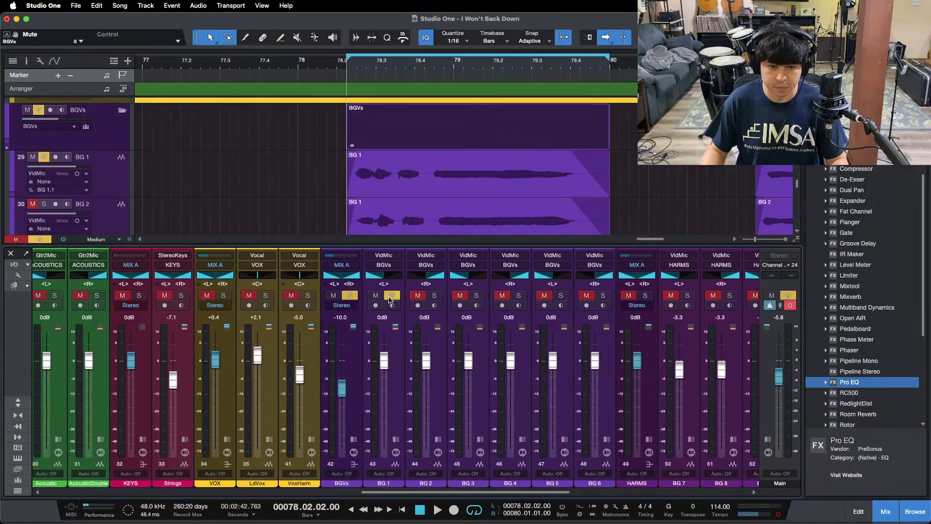
Reset the BGVs bus fader to 0 dB and play the phrase with BG 1's inserts expanded
{"action": "left_click", "coordinate": [344, 390], "text": "super"}
{"action": "left_click", "coordinate": [396, 452]}
{"action": "key", "text": "space"}
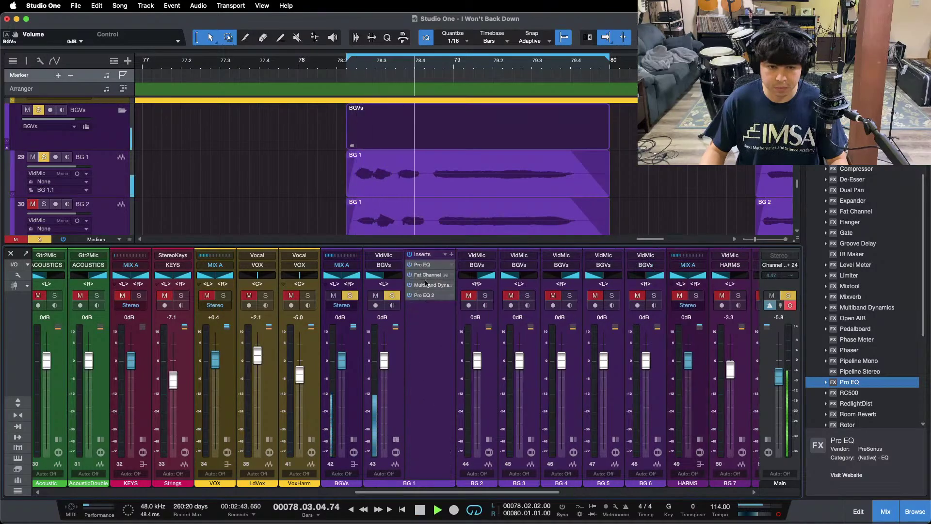
Enable the low cut in BG 1's first Pro EQ, set it to 224 Hz and audition the phrase
{"action": "left_click", "coordinate": [420, 264]}
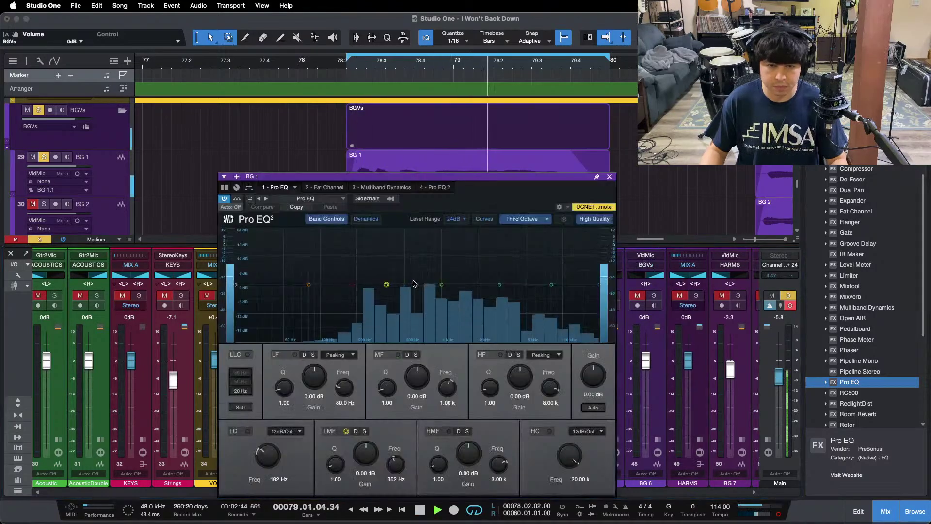
{"action": "left_click", "coordinate": [247, 431]}
{"action": "left_click_drag", "start_coordinate": [266, 460], "coordinate": [265, 455]}
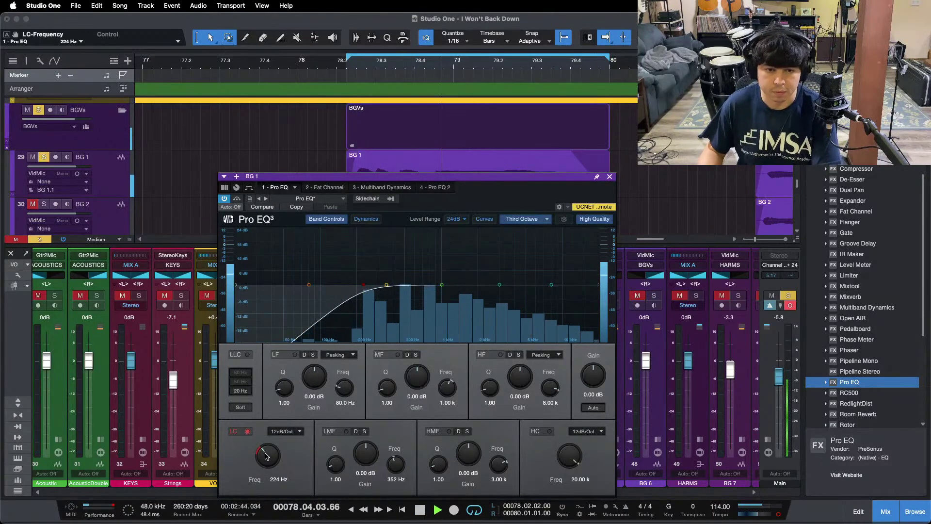
{"action": "key", "text": "space"}
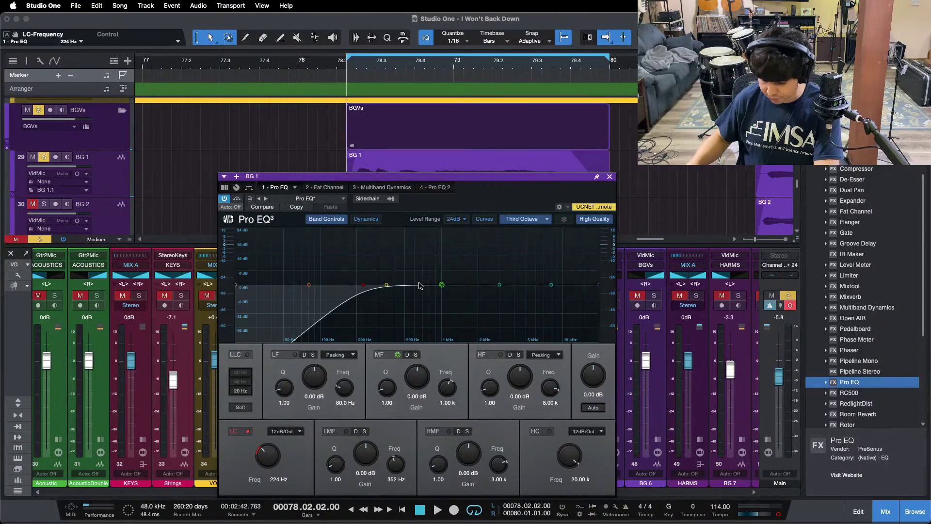
{"action": "key", "text": "space"}
{"action": "key", "text": "space"}
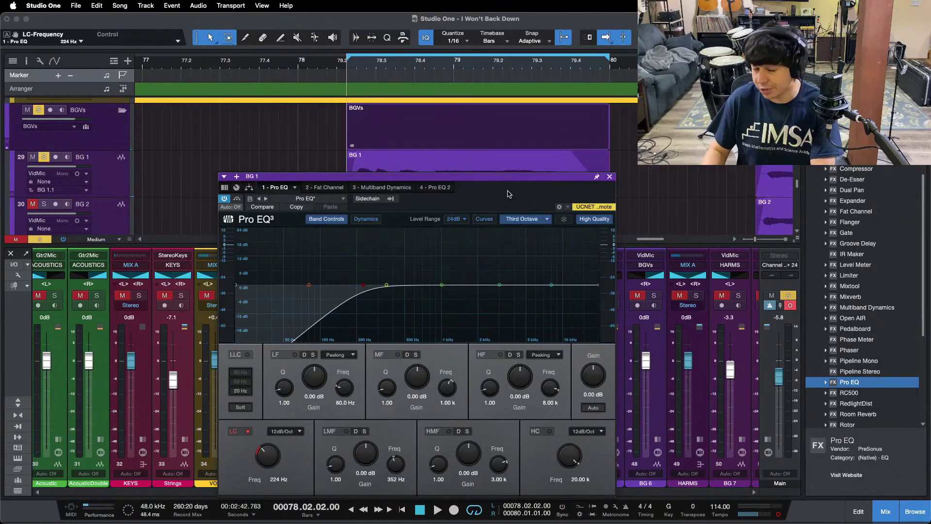
{"action": "key", "text": "space"}
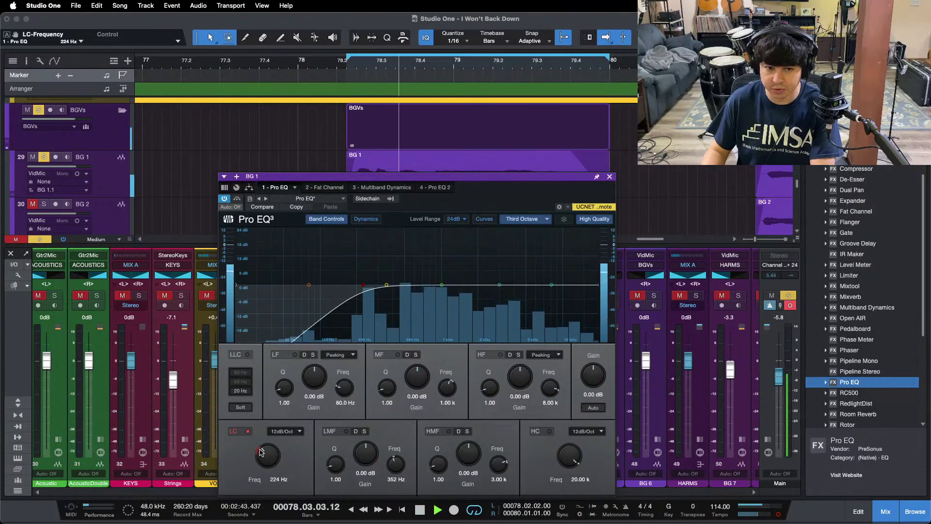
Turn on the compressor in BG 1's Fat Channel and set its input to -19.04 dB and output to -22.40 dB
{"action": "left_click", "coordinate": [325, 187]}
{"action": "left_click", "coordinate": [504, 221]}
{"action": "left_click", "coordinate": [489, 220]}
{"action": "key", "text": "space"}
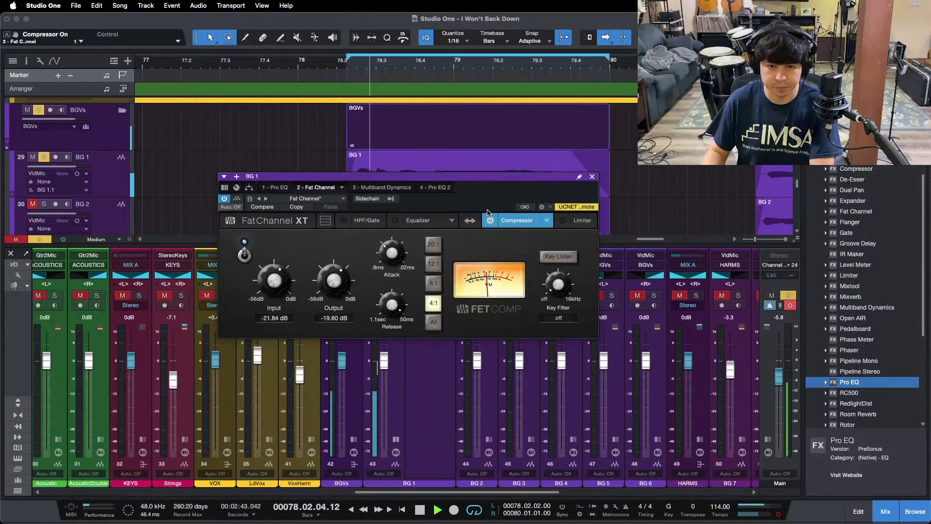
{"action": "left_click_drag", "start_coordinate": [283, 277], "coordinate": [335, 284]}
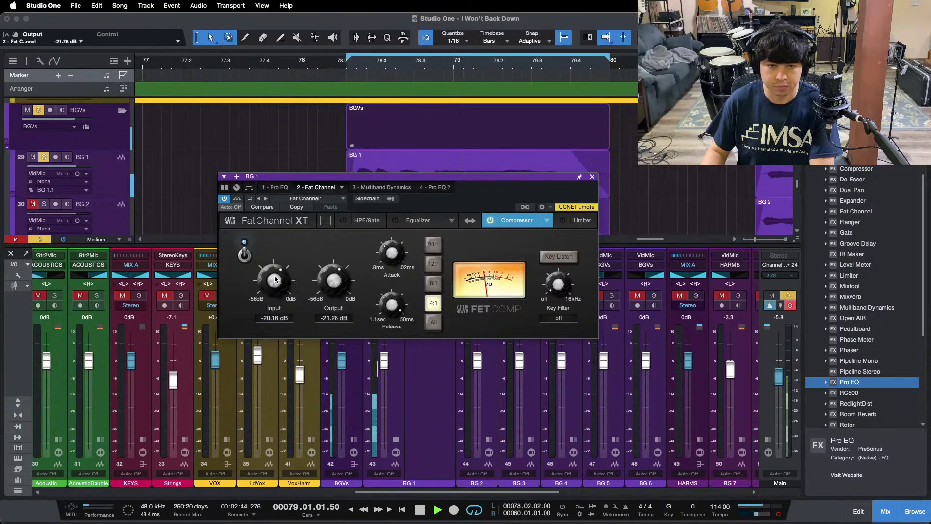
{"action": "left_click_drag", "start_coordinate": [335, 283], "coordinate": [344, 289]}
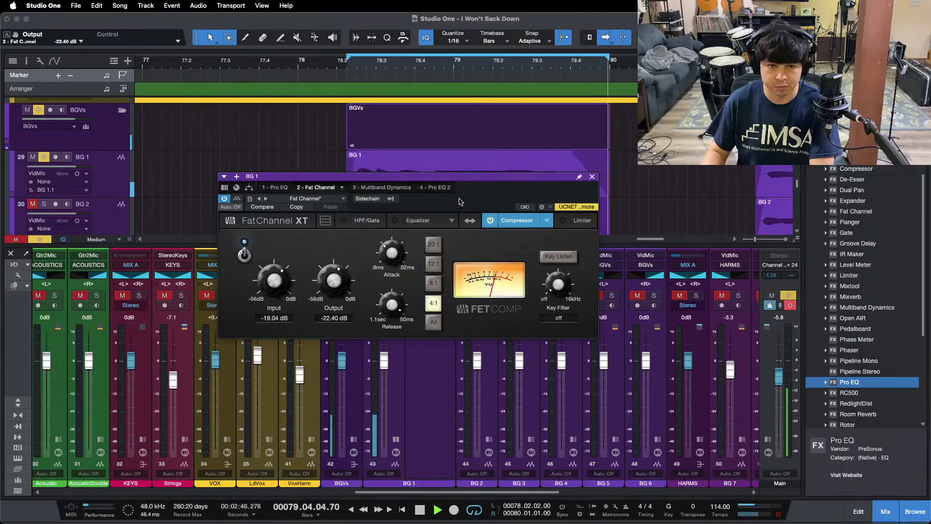
Set the compressor's input to -17.92 dB and output to -23.52 dB in BG 1's Fat Channel
{"action": "left_click_drag", "start_coordinate": [460, 201], "coordinate": [473, 265]}
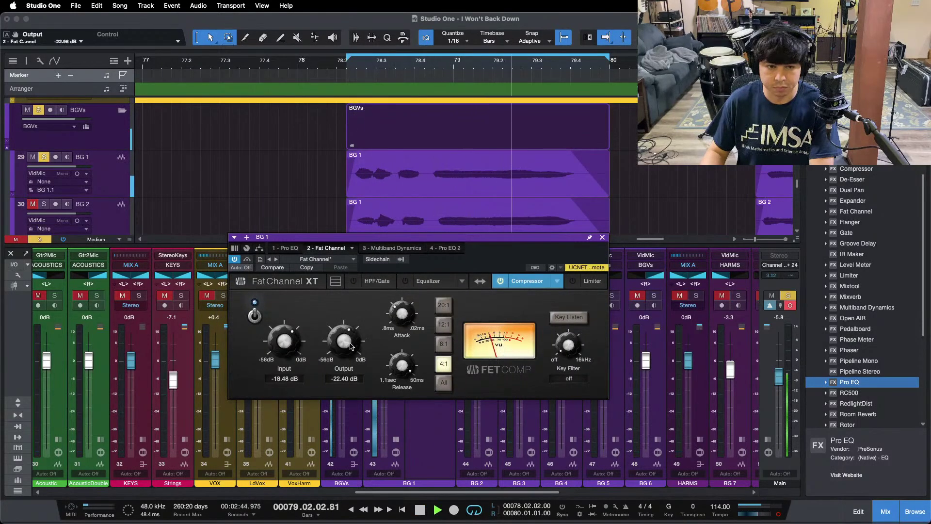
{"action": "left_click_drag", "start_coordinate": [277, 343], "coordinate": [326, 342]}
{"action": "left_click", "coordinate": [392, 247]}
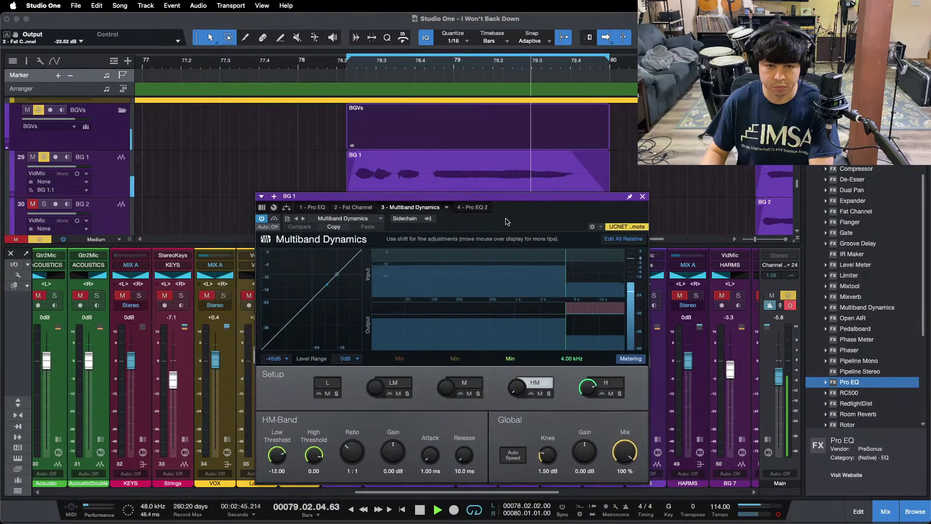
In BG 1's first Pro EQ, boost the HF band by 6.72 dB and the HMF band by 3.84 dB
{"action": "left_click", "coordinate": [312, 207]}
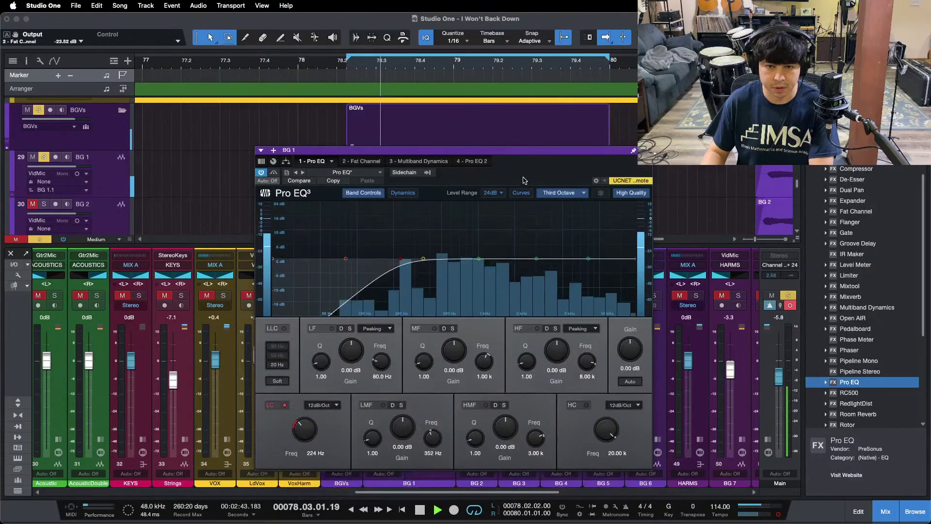
{"action": "mouse_move", "coordinate": [534, 168]}
{"action": "left_mouse_down"}
{"action": "mouse_move", "coordinate": [687, 167]}
{"action": "mouse_move", "coordinate": [542, 167]}
{"action": "left_mouse_up"}
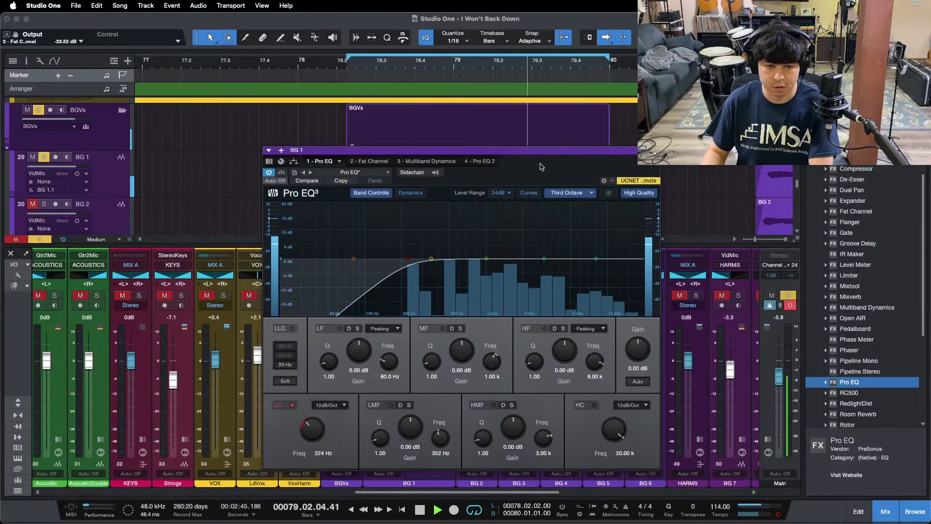
{"action": "scroll", "coordinate": [562, 353], "scroll_direction": "up", "scroll_amount": 2}
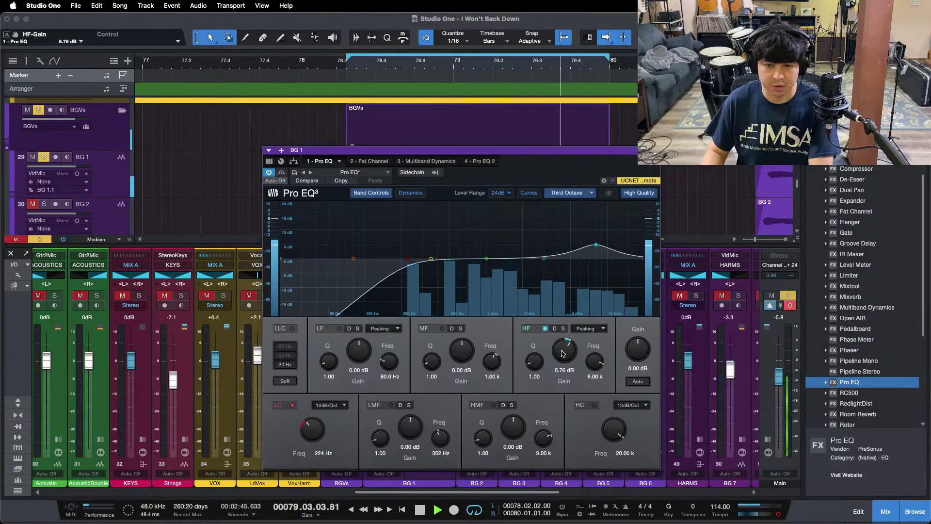
{"action": "scroll", "coordinate": [562, 352], "scroll_direction": "up", "scroll_amount": 1}
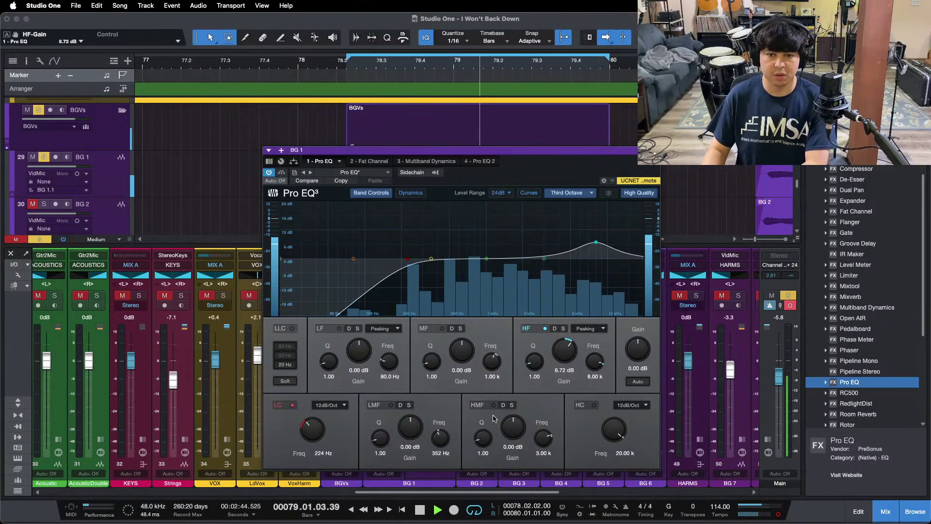
{"action": "scroll", "coordinate": [508, 429], "scroll_direction": "up", "scroll_amount": 6}
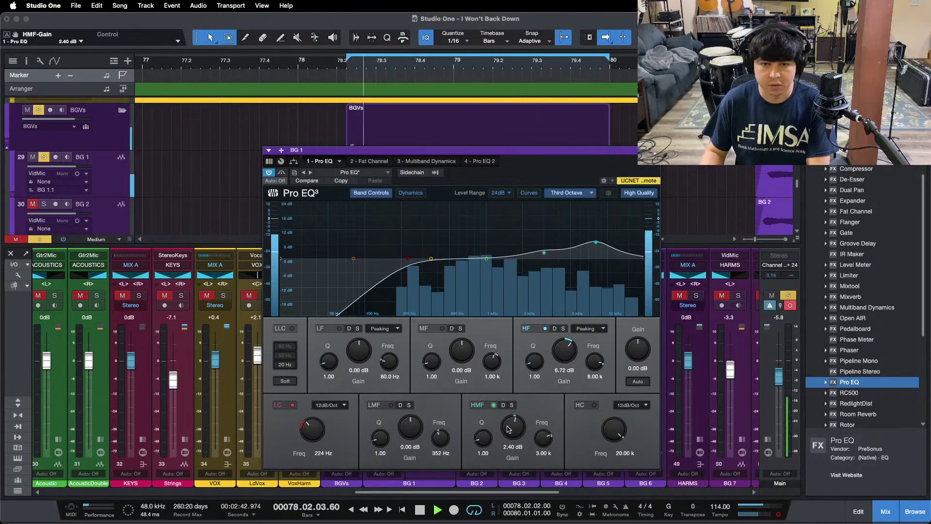
{"action": "scroll", "coordinate": [508, 429], "scroll_direction": "up", "scroll_amount": 1}
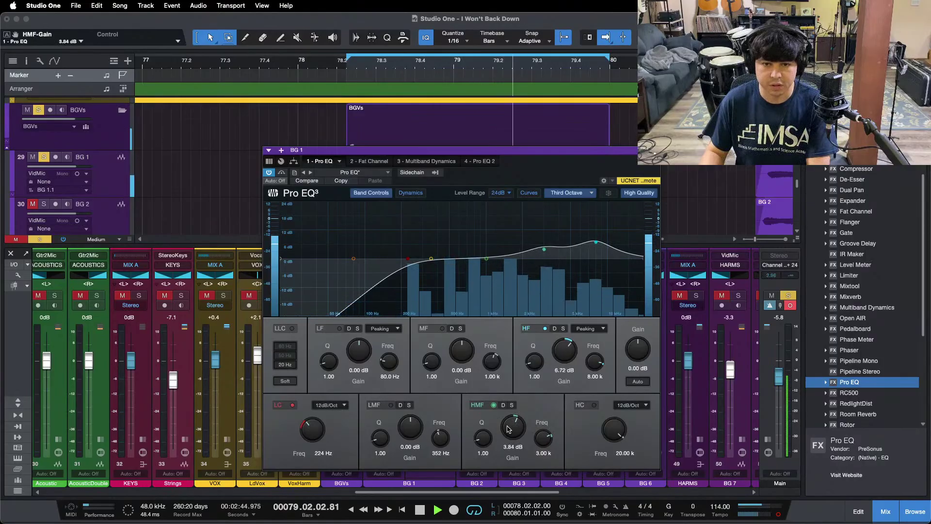
{"action": "scroll", "coordinate": [507, 429], "scroll_direction": "up", "scroll_amount": 1}
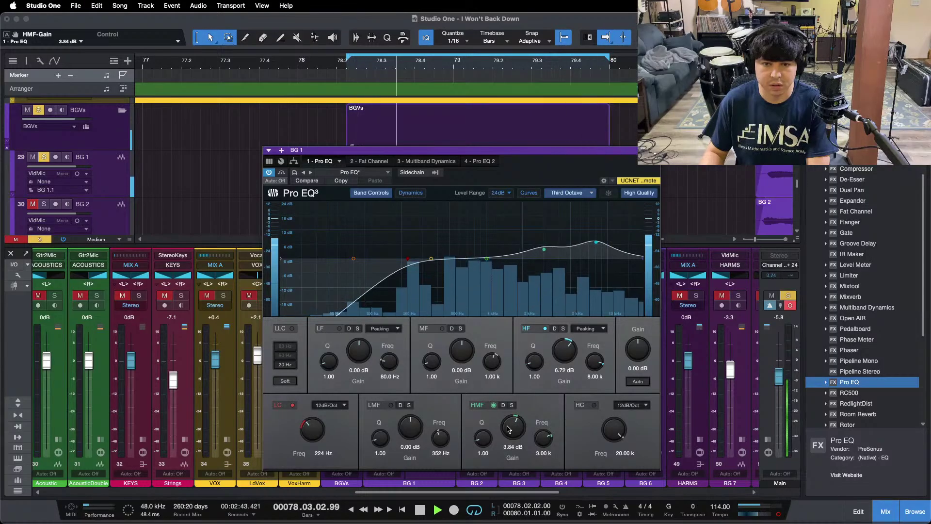
Check the settings of BG 1's Pro EQ 2 and Multiband Dynamics and replay the phrase
{"action": "left_click", "coordinate": [479, 161]}
{"action": "left_click_drag", "start_coordinate": [593, 167], "coordinate": [413, 169]}
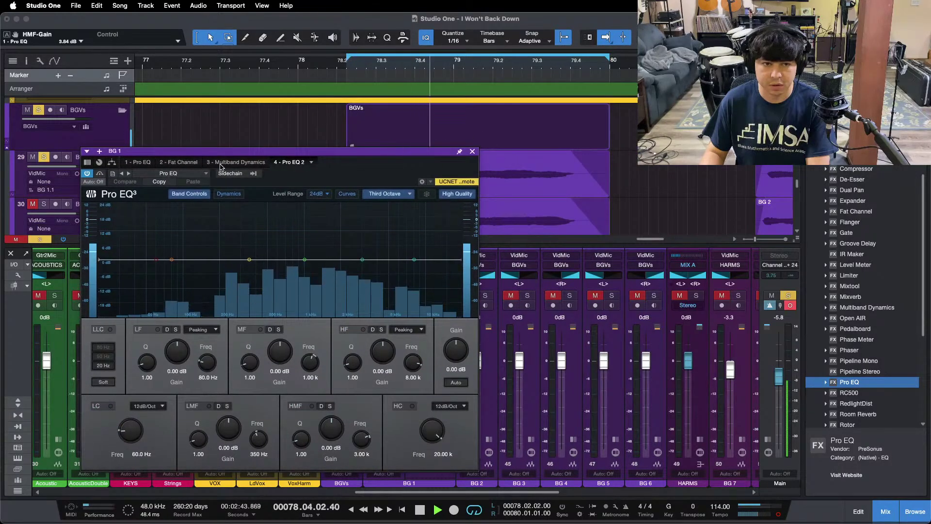
{"action": "left_click", "coordinate": [236, 161]}
{"action": "left_click_drag", "start_coordinate": [344, 176], "coordinate": [463, 176]}
{"action": "key", "text": "space"}
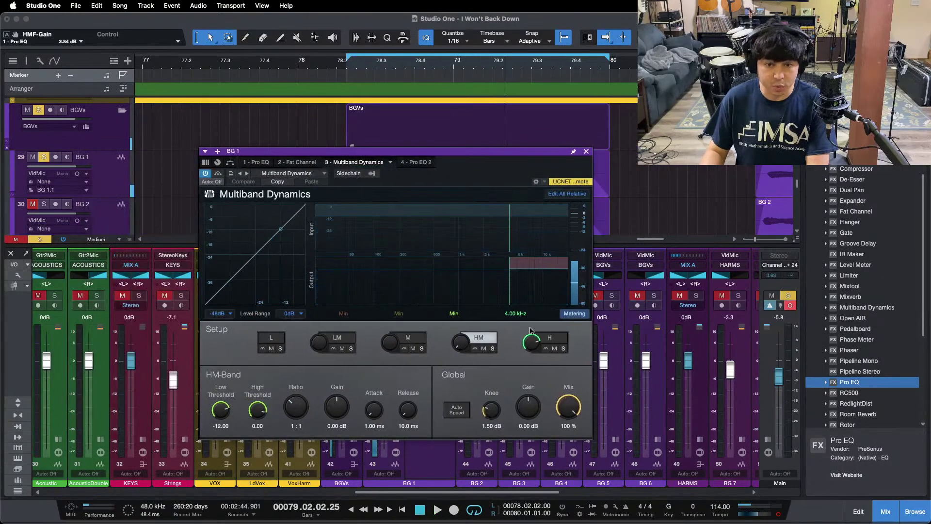
{"action": "left_click", "coordinate": [430, 162]}
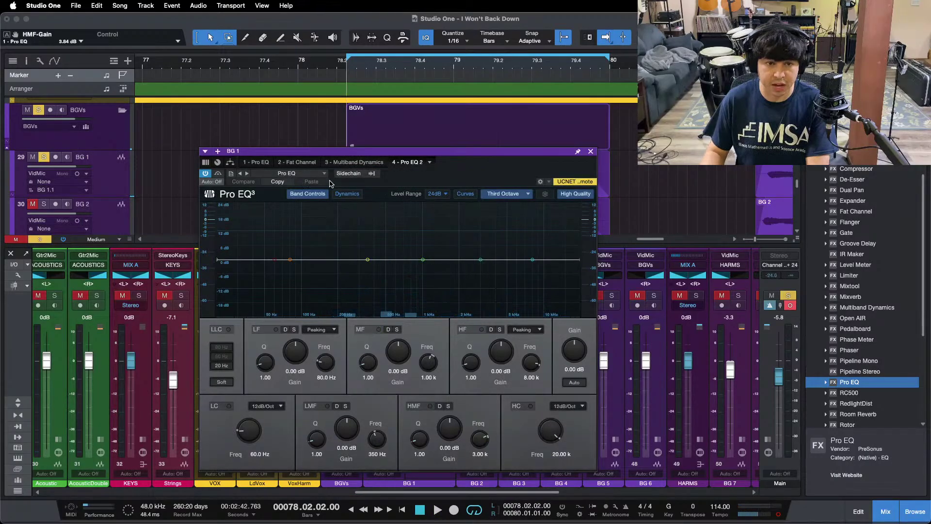
{"action": "key", "text": "space"}
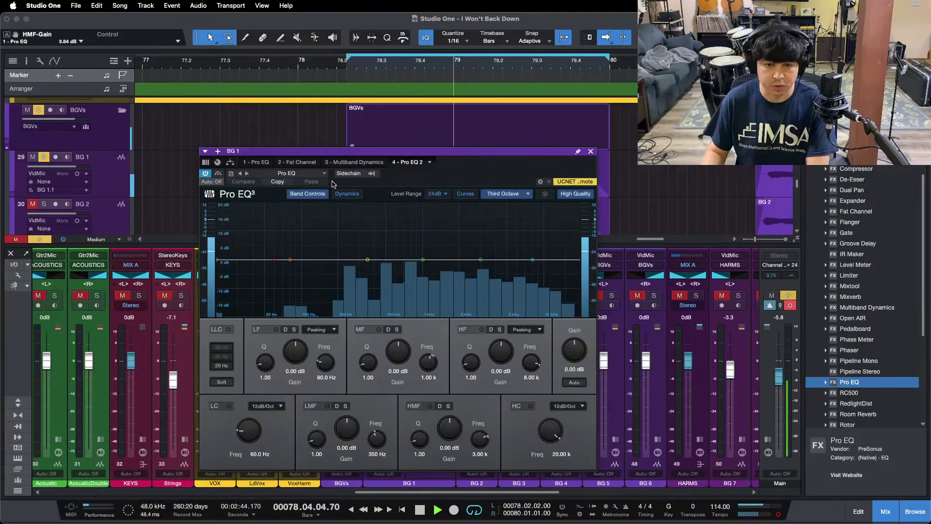
Lower the H band's low threshold to -24.72 in BG 1's Multiband Dynamics and close the plug-in
{"action": "left_click", "coordinate": [354, 162]}
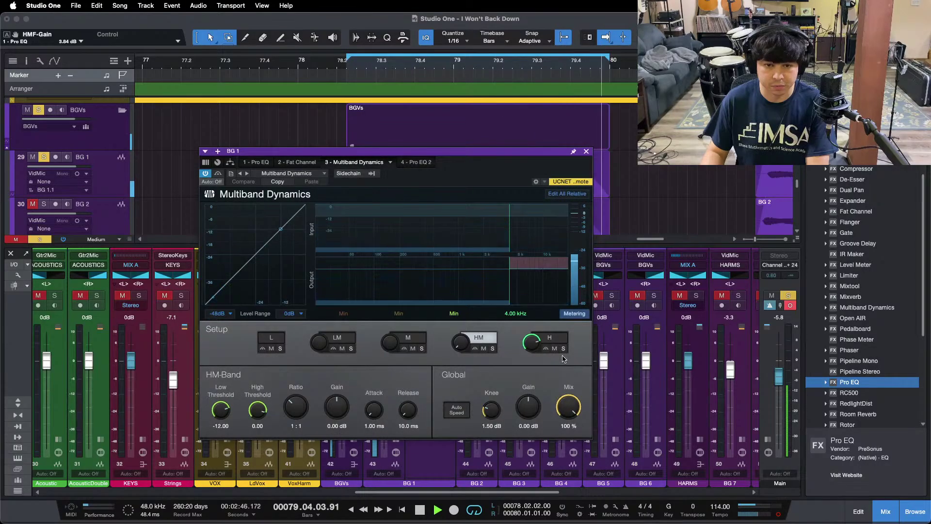
{"action": "left_click", "coordinate": [550, 337]}
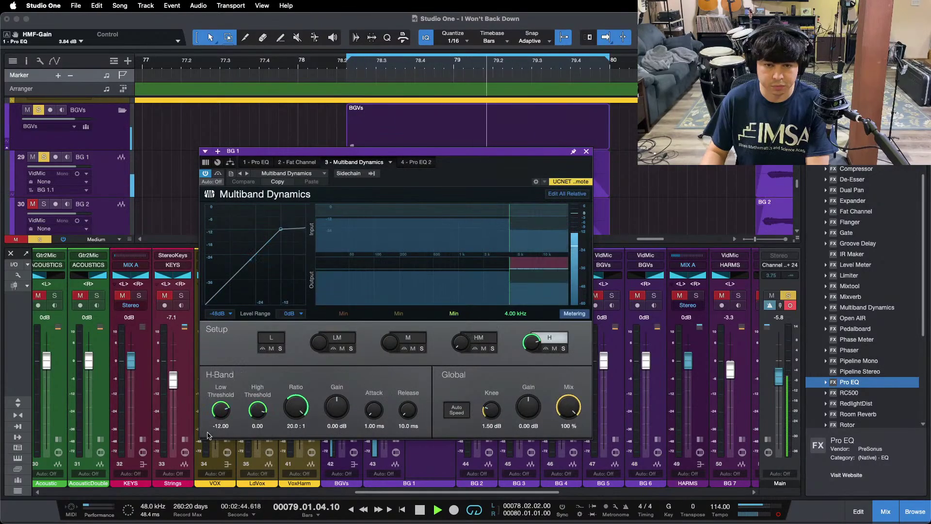
{"action": "left_click_drag", "start_coordinate": [216, 410], "coordinate": [216, 414]}
{"action": "scroll", "coordinate": [216, 410], "scroll_direction": "down", "scroll_amount": 8}
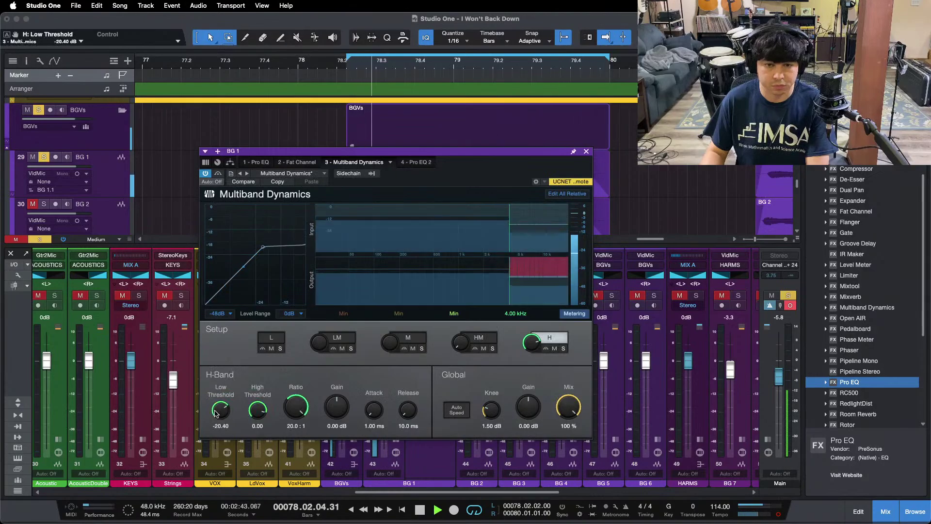
{"action": "scroll", "coordinate": [216, 413], "scroll_direction": "down", "scroll_amount": 1}
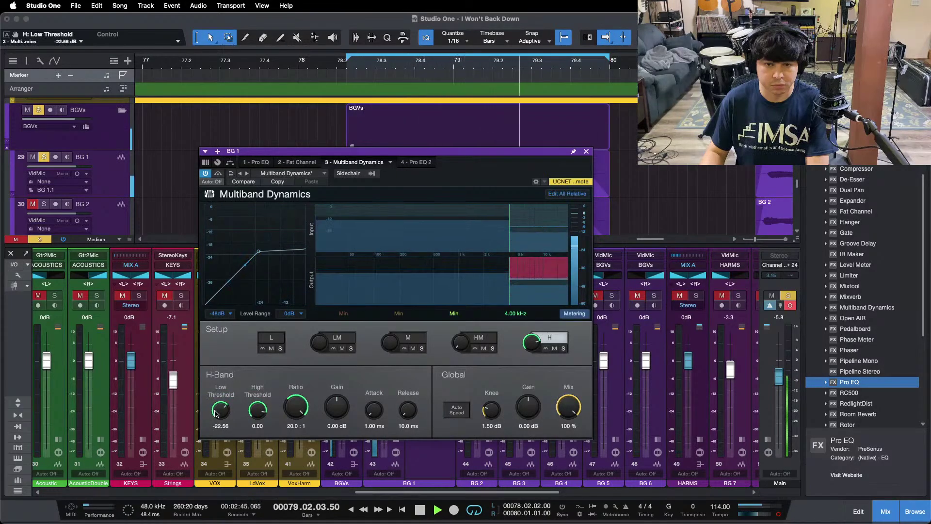
{"action": "scroll", "coordinate": [216, 412], "scroll_direction": "down", "scroll_amount": 1}
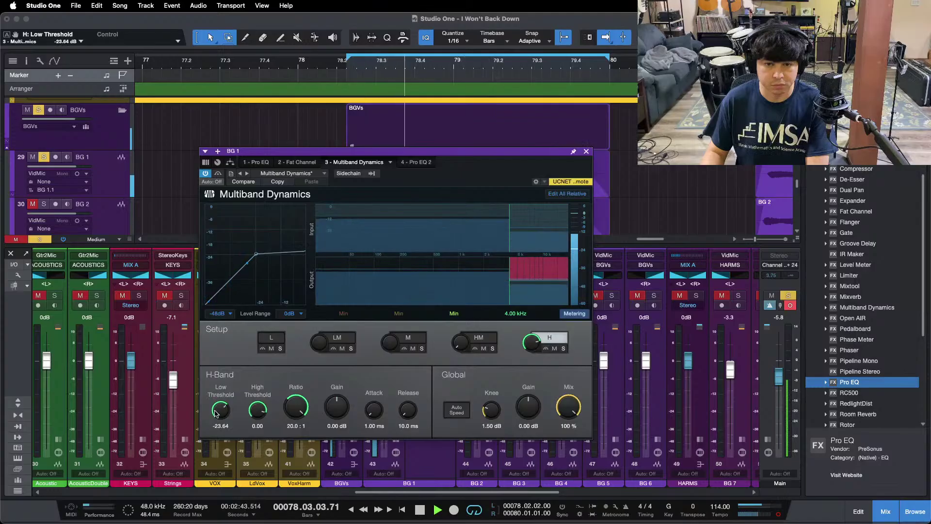
{"action": "scroll", "coordinate": [216, 412], "scroll_direction": "down", "scroll_amount": 1}
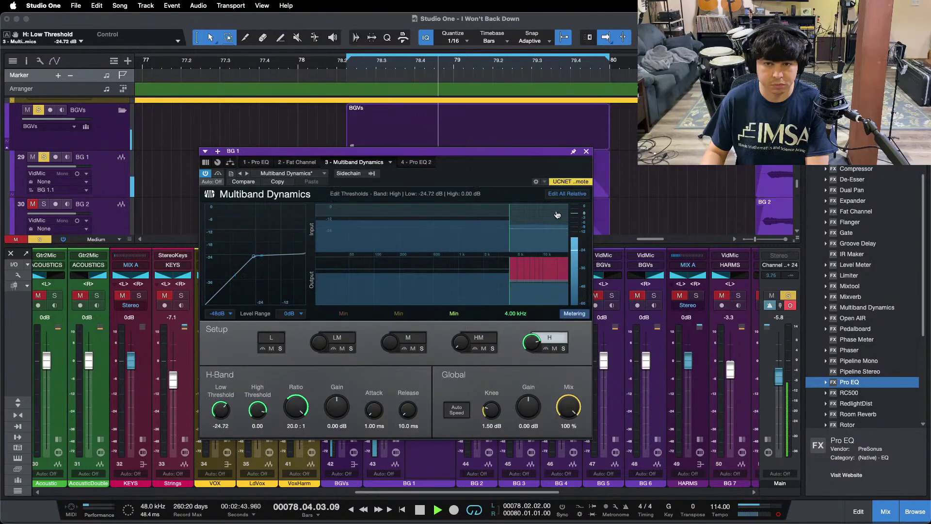
{"action": "left_click", "coordinate": [586, 151]}
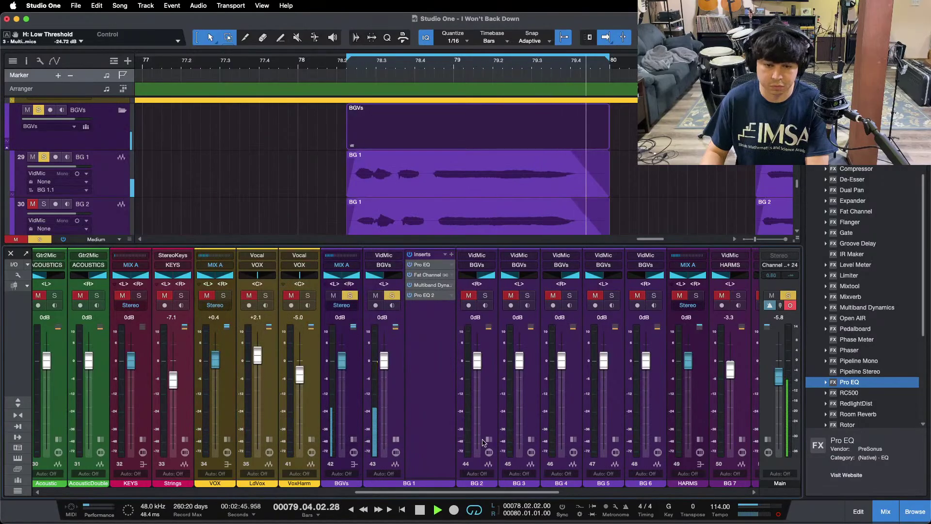
Copy BG 1's insert chain to BG 2 and solo BG 2, leaving both channels collapsed
{"action": "left_click", "coordinate": [486, 439]}
{"action": "left_click_drag", "start_coordinate": [431, 255], "coordinate": [514, 282]}
{"action": "left_click", "coordinate": [485, 296]}
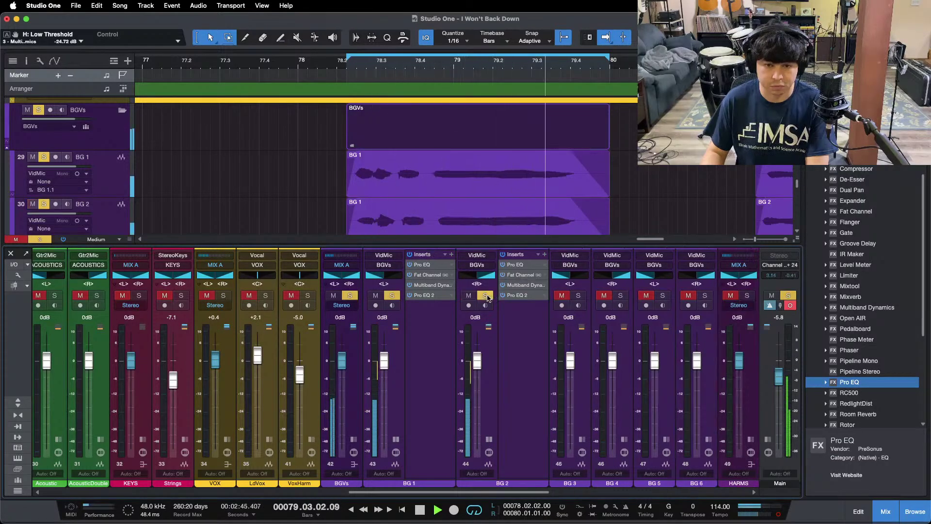
{"action": "left_click", "coordinate": [396, 440]}
{"action": "left_click", "coordinate": [438, 439]}
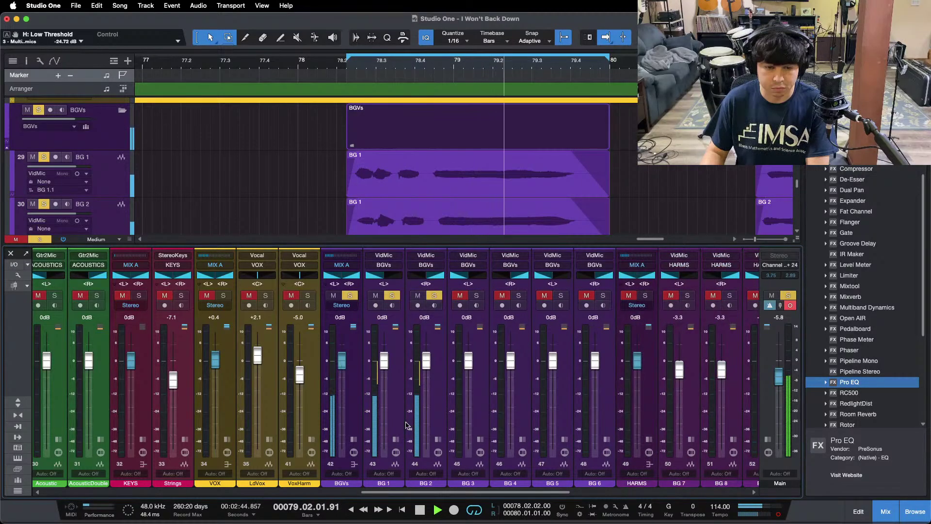
Stop playback, expand the inserts of BG 1 to BG 3 and remove Pro EQ 2 from BG 1 and BG 2
{"action": "left_click", "coordinate": [480, 439]}
{"action": "left_click", "coordinate": [437, 439]}
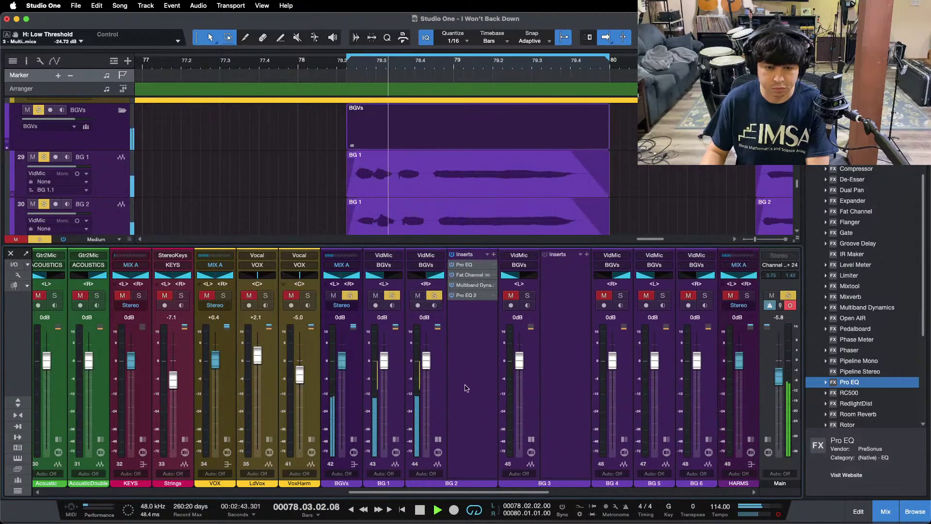
{"action": "left_click", "coordinate": [468, 296]}
{"action": "key", "text": "space"}
{"action": "left_click", "coordinate": [395, 439]}
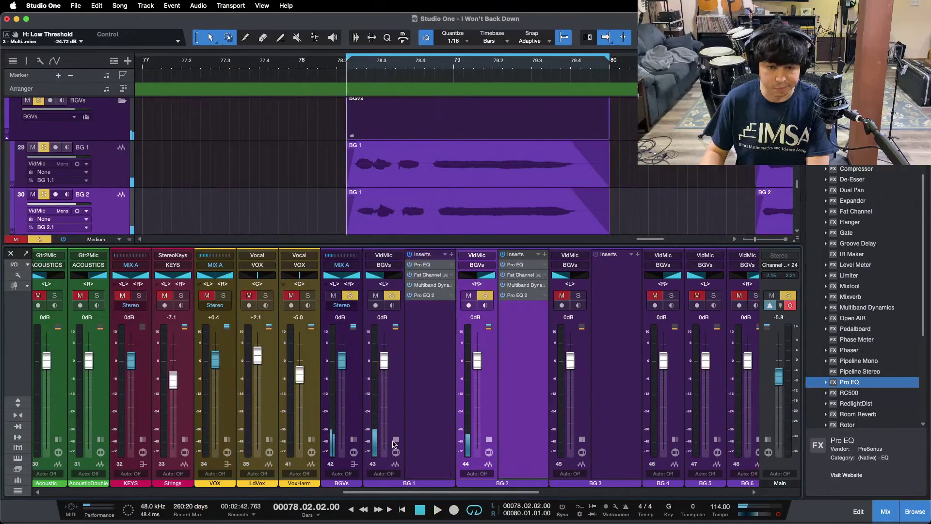
{"action": "left_click", "coordinate": [429, 347]}
{"action": "right_click", "coordinate": [426, 296]}
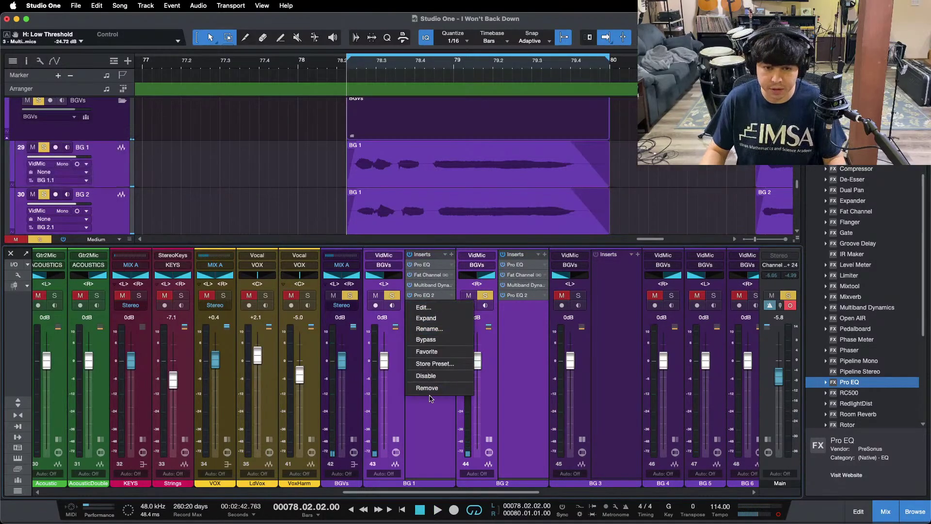
{"action": "left_click", "coordinate": [429, 388]}
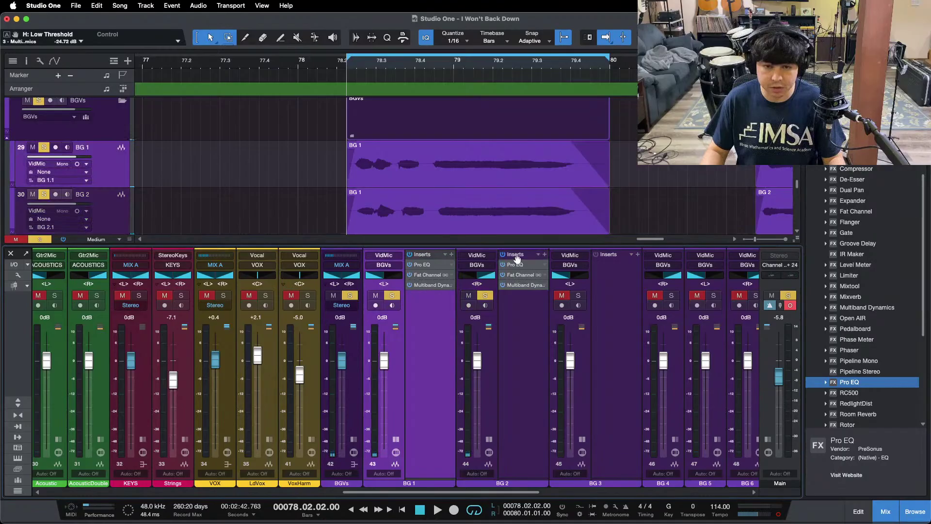
Copy BG 2's insert chain to BG 3, collapse BG 1 and BG 2, and solo only BG 3
{"action": "left_click_drag", "start_coordinate": [517, 258], "coordinate": [609, 286]}
{"action": "left_click", "coordinate": [489, 439]}
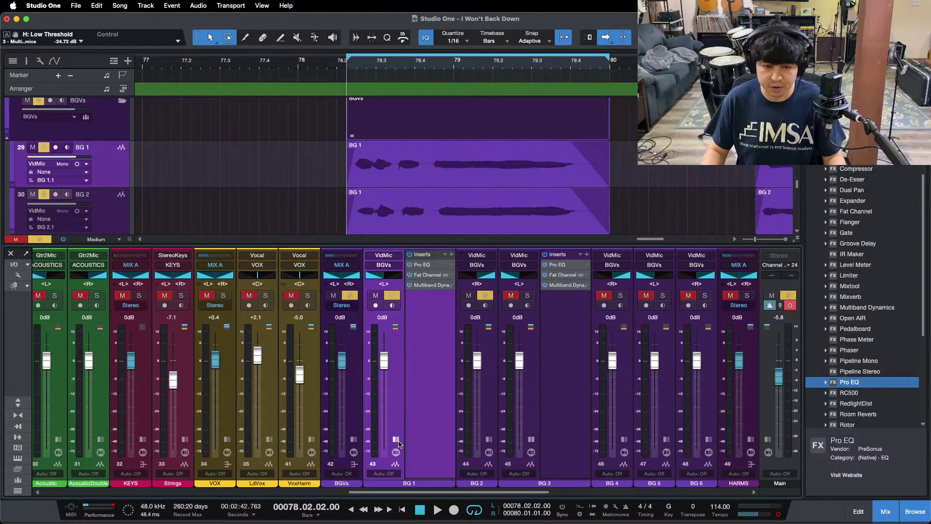
{"action": "left_click", "coordinate": [396, 439]}
{"action": "left_click", "coordinate": [475, 295]}
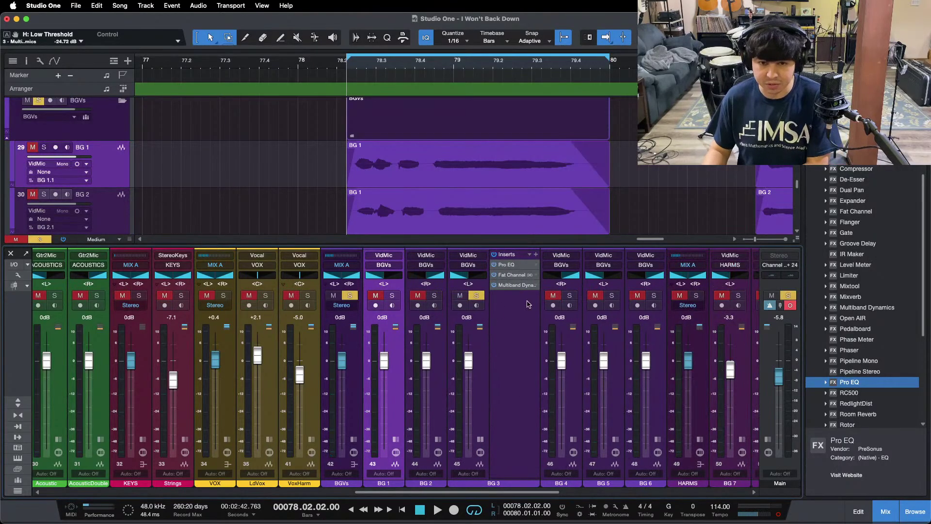
Turn off the HMF and HF bands in BG 3's Pro EQ and bypass its Multiband Dynamics
{"action": "scroll", "coordinate": [499, 156], "scroll_direction": "down", "scroll_amount": 4}
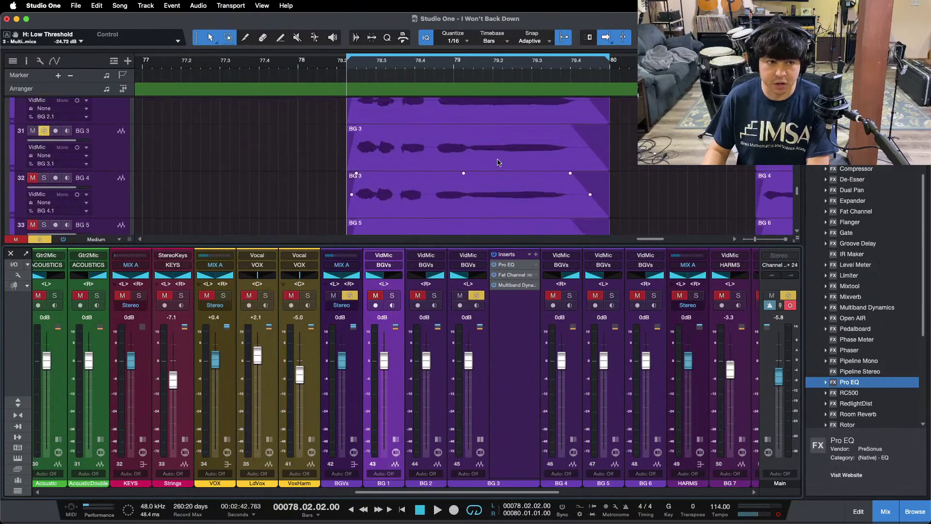
{"action": "left_click", "coordinate": [509, 264]}
{"action": "left_click", "coordinate": [429, 406]}
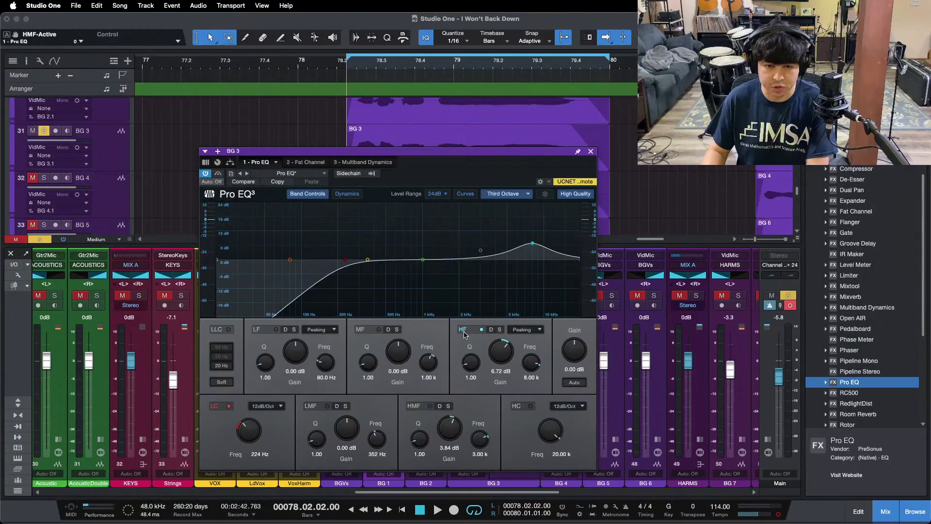
{"action": "left_click", "coordinate": [480, 329]}
{"action": "left_click", "coordinate": [361, 163]}
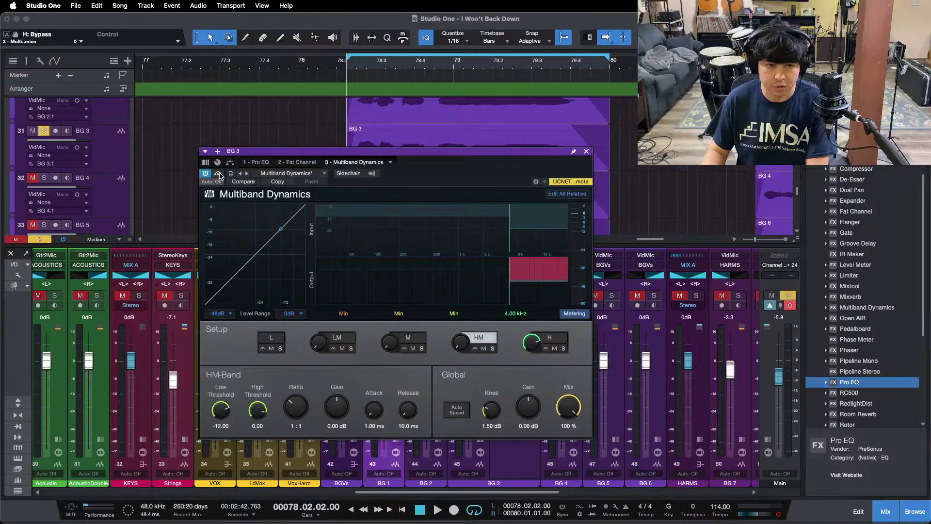
Play the phrase and raise the low cut frequency in BG 3's Pro EQ to 276 Hz
{"action": "left_click", "coordinate": [267, 163]}
{"action": "key", "text": "space"}
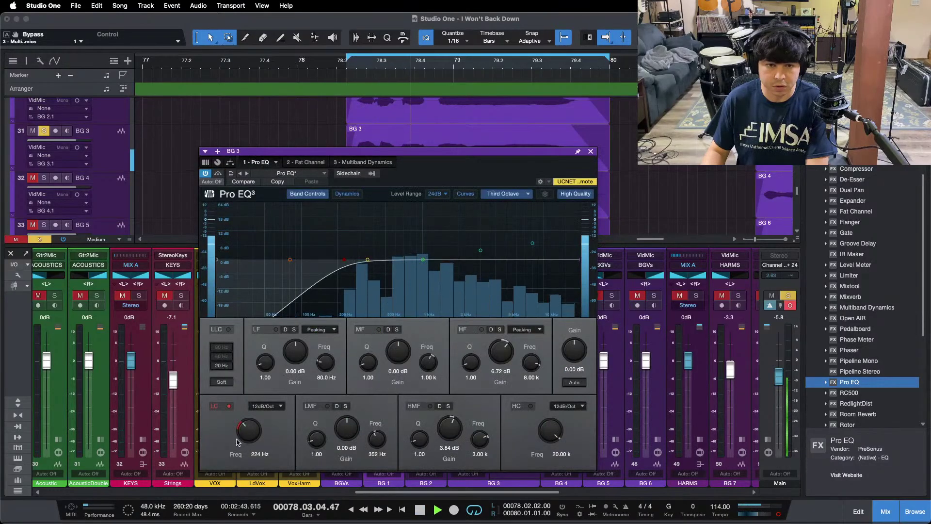
{"action": "left_click_drag", "start_coordinate": [246, 434], "coordinate": [247, 429]}
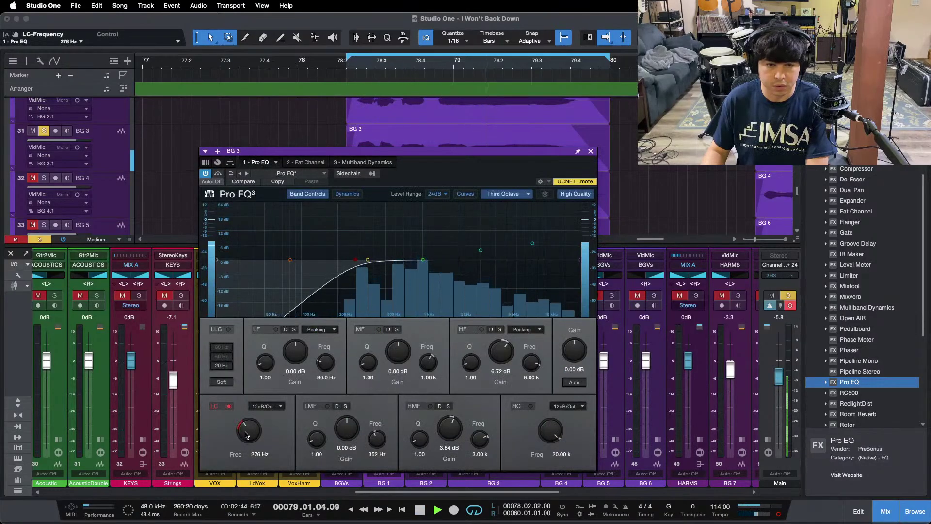
Check BG 3's Fat Channel compressor and its Multiband Dynamics while the phrase plays
{"action": "left_click", "coordinate": [319, 163]}
{"action": "left_click", "coordinate": [497, 196]}
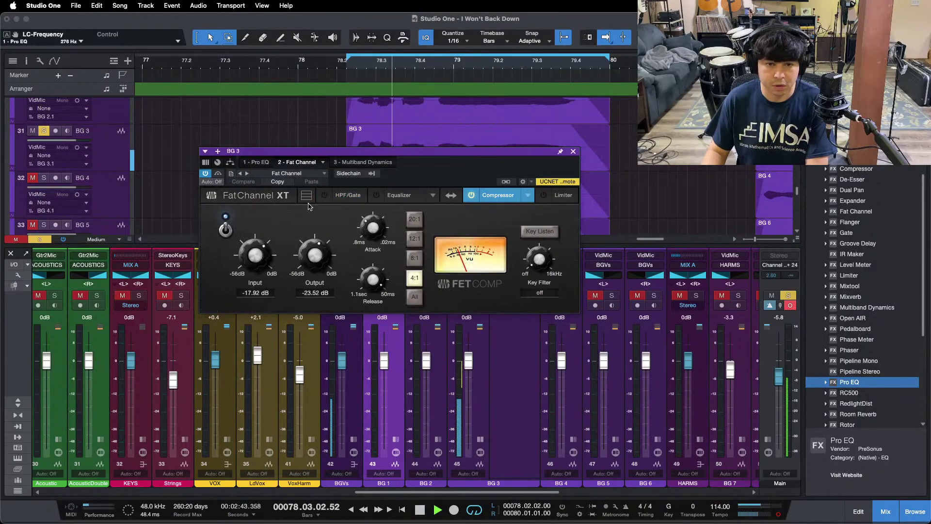
{"action": "left_click", "coordinate": [351, 163]}
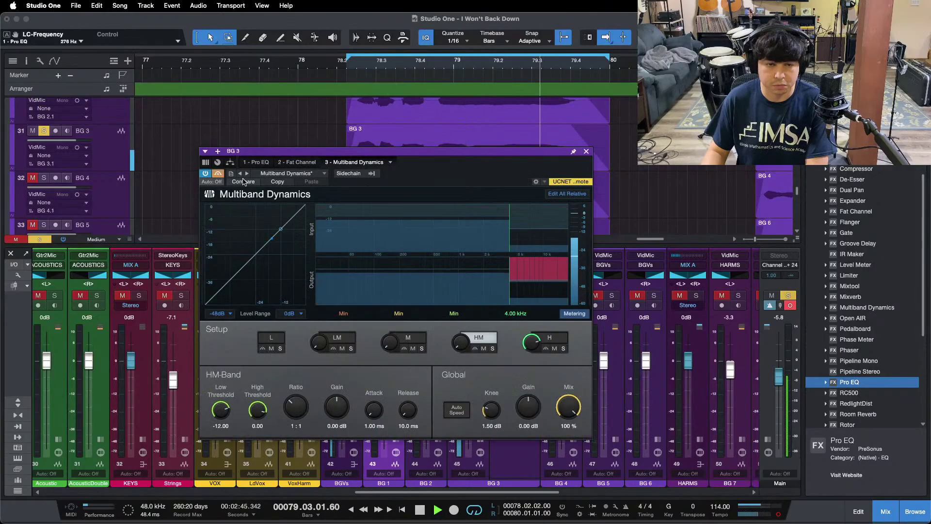
Turn BG 3's Pro EQ high bands back on, with HF gain at 5.76 dB and HMF gain at 3.36 dB
{"action": "left_click", "coordinate": [272, 163]}
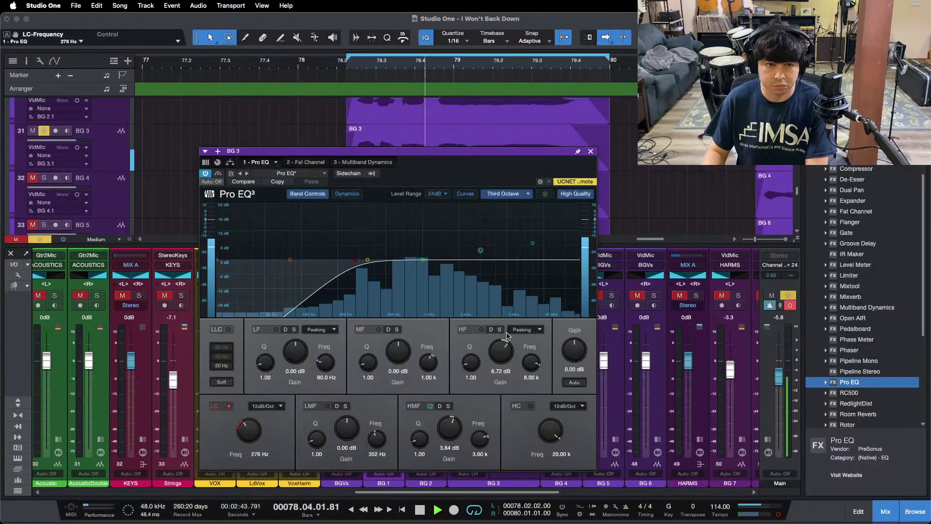
{"action": "double_click", "coordinate": [500, 356]}
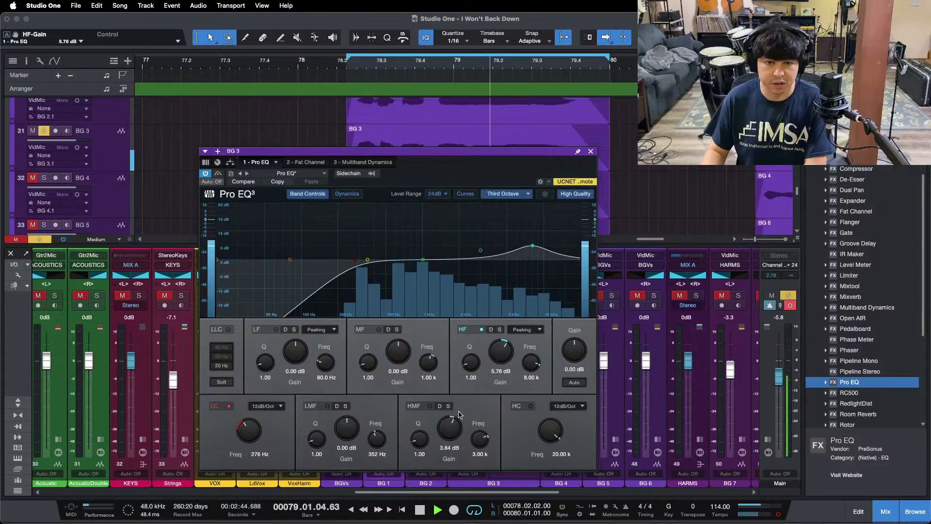
{"action": "left_click_drag", "start_coordinate": [450, 433], "coordinate": [451, 433]}
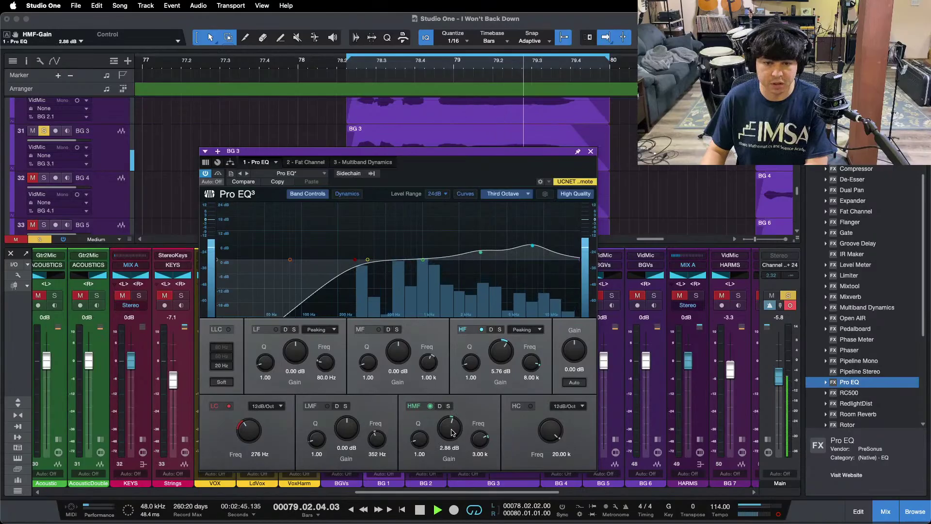
{"action": "scroll", "coordinate": [451, 432], "scroll_direction": "up", "scroll_amount": 2}
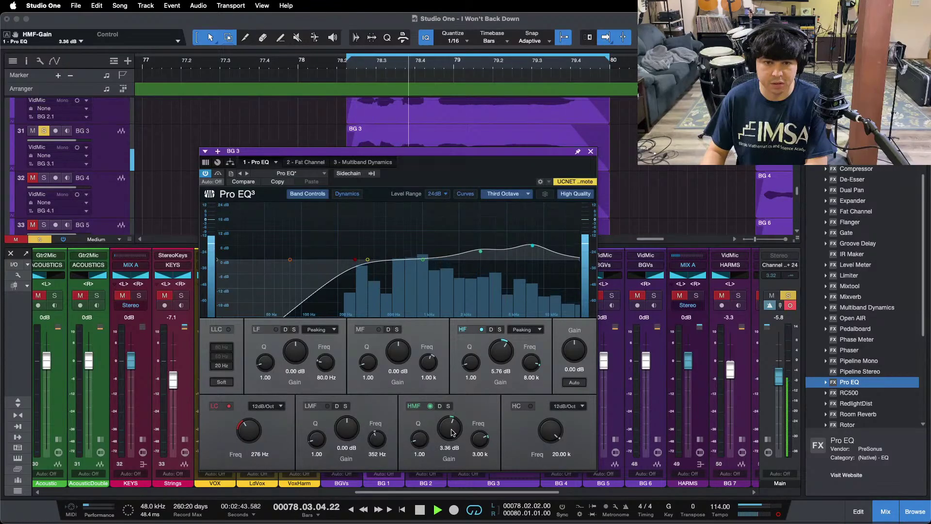
Re-enable BG 3's Multiband Dynamics and lower the H band's low threshold to -27.96 dB, then expand BG 4's inserts
{"action": "left_click", "coordinate": [355, 164]}
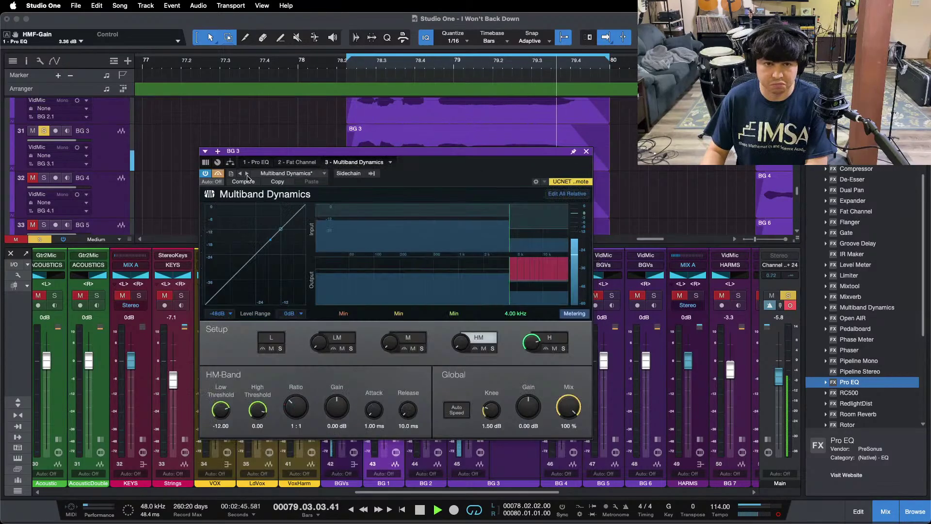
{"action": "left_click", "coordinate": [550, 340]}
{"action": "scroll", "coordinate": [216, 411], "scroll_direction": "down", "scroll_amount": 2}
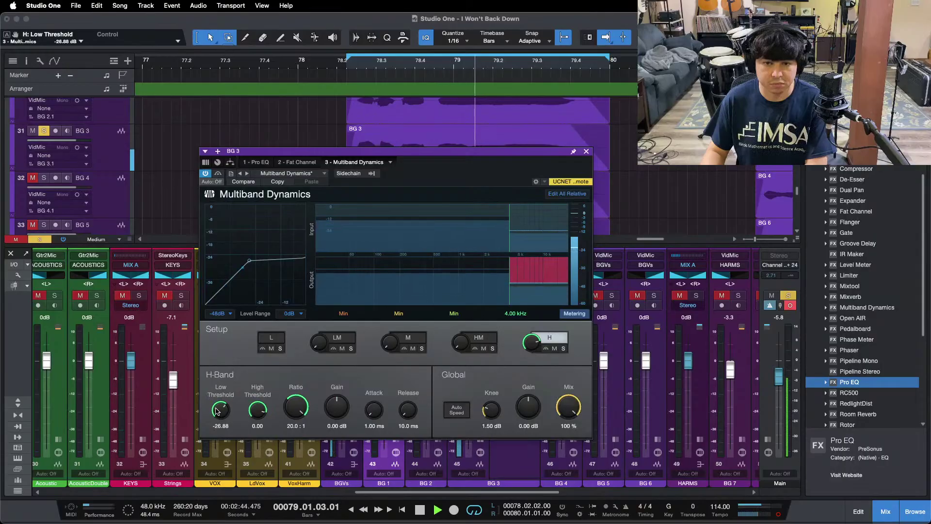
{"action": "left_click", "coordinate": [586, 151]}
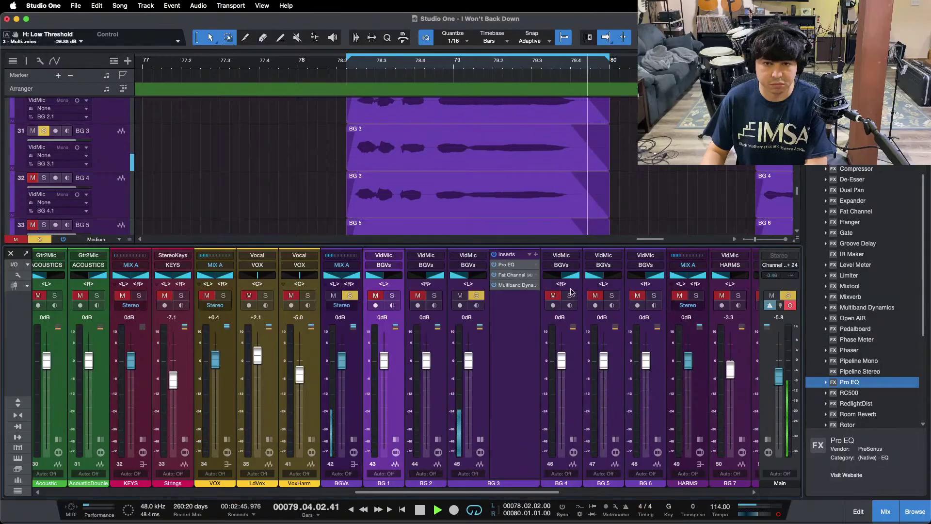
{"action": "left_click", "coordinate": [573, 440]}
{"action": "left_click", "coordinate": [511, 286]}
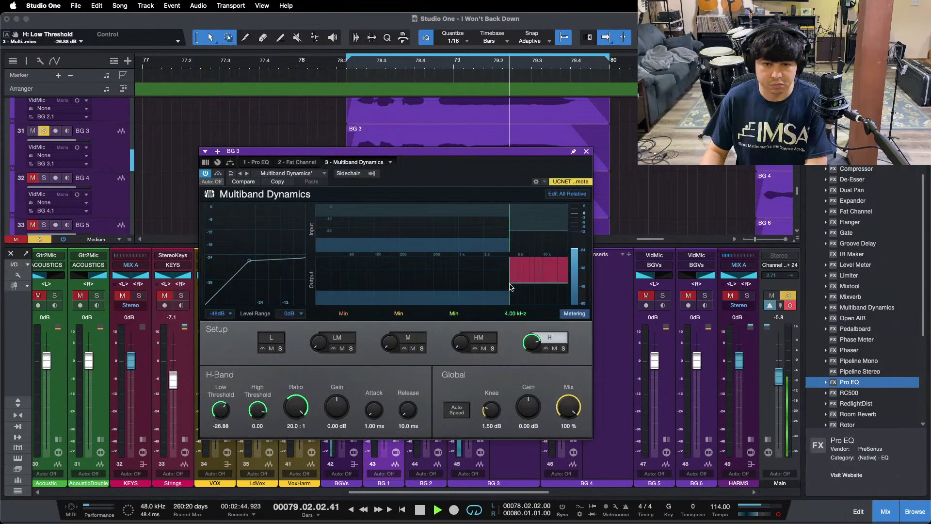
{"action": "scroll", "coordinate": [215, 411], "scroll_direction": "down", "scroll_amount": 2}
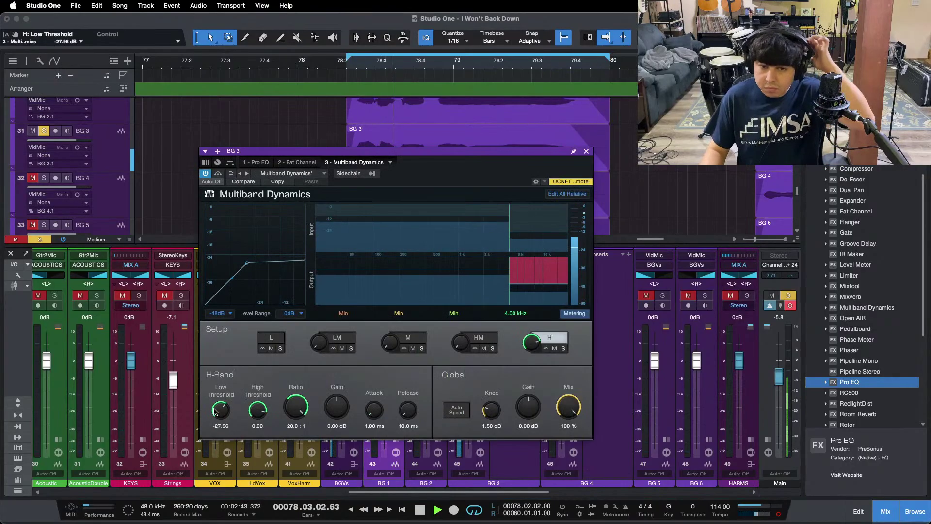
{"action": "left_click", "coordinate": [587, 152]}
Stop playback, copy BG 3's insert chain to BG 4, and collapse both channels with BG 4 soloed alongside BG 3
{"action": "key", "text": "space"}
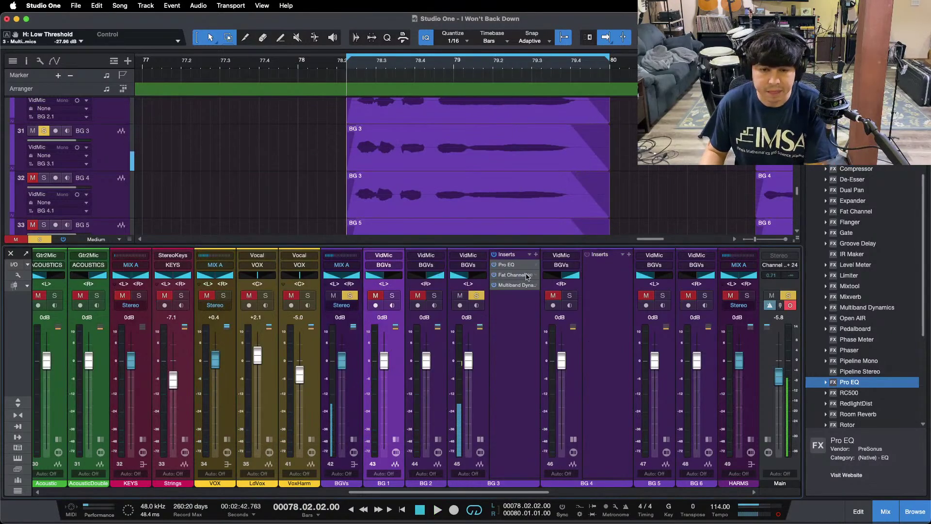
{"action": "left_click_drag", "start_coordinate": [512, 262], "coordinate": [606, 296]}
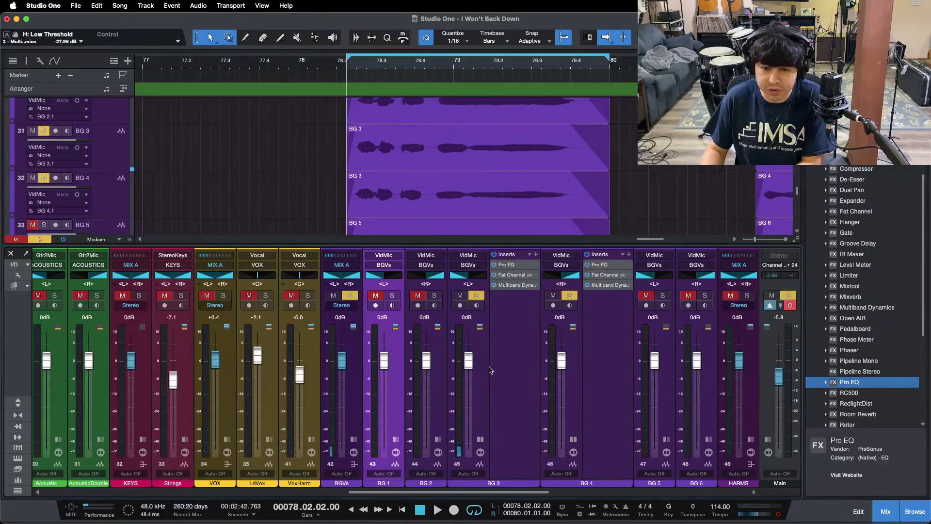
{"action": "left_click", "coordinate": [479, 439]}
{"action": "left_click", "coordinate": [522, 440]}
Play BG 1 to BG 4 soloed together and lower the BG 1 and BG 2 faders together to -2.1 dB
{"action": "key", "text": "space"}
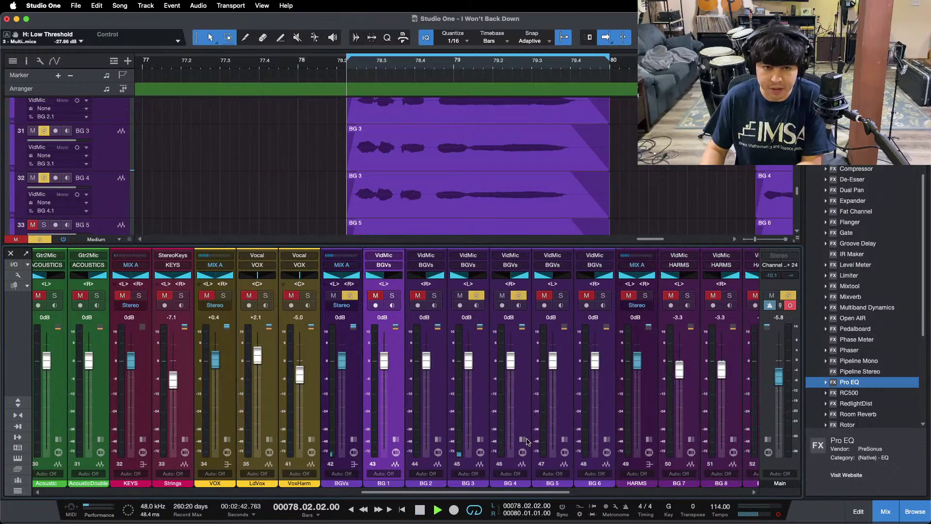
{"action": "left_click", "coordinate": [433, 296]}
{"action": "left_click", "coordinate": [392, 295]}
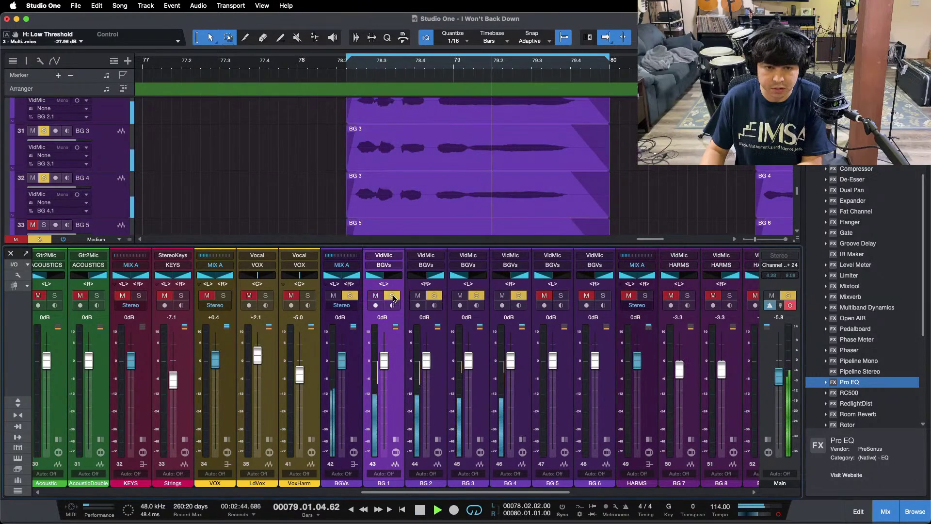
{"action": "left_click", "coordinate": [395, 406]}
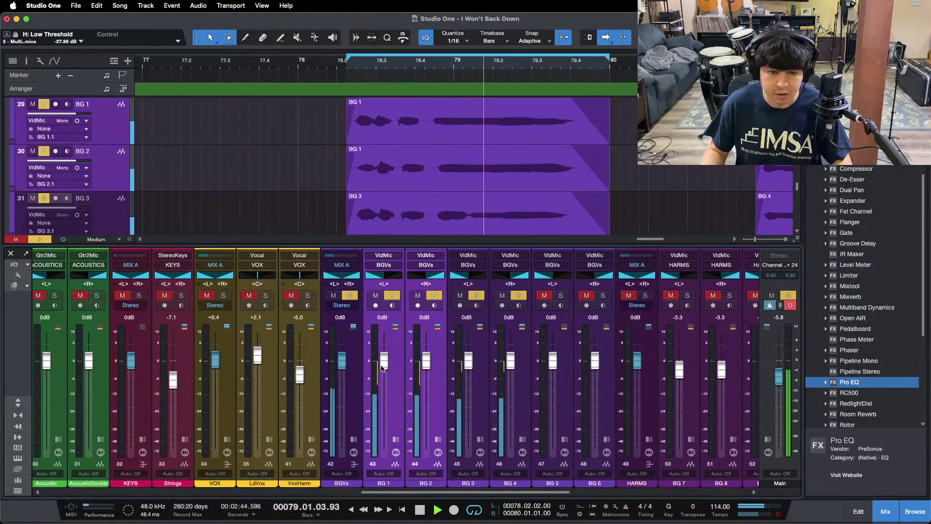
{"action": "left_click_drag", "start_coordinate": [383, 365], "coordinate": [382, 370]}
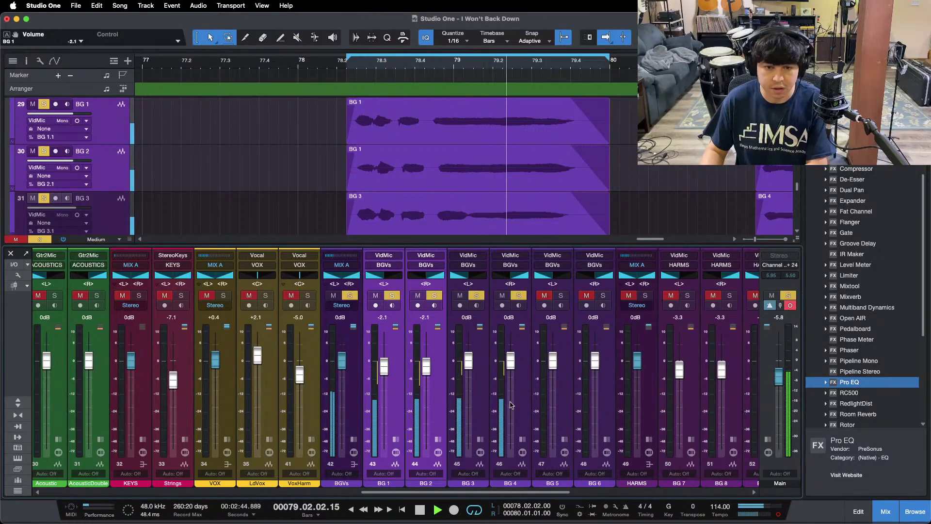
Copy BG 4's insert chain to BG 5, collapse BG 4, and solo only BG 5 among the background vocals
{"action": "left_click", "coordinate": [576, 442]}
{"action": "left_click", "coordinate": [565, 440]}
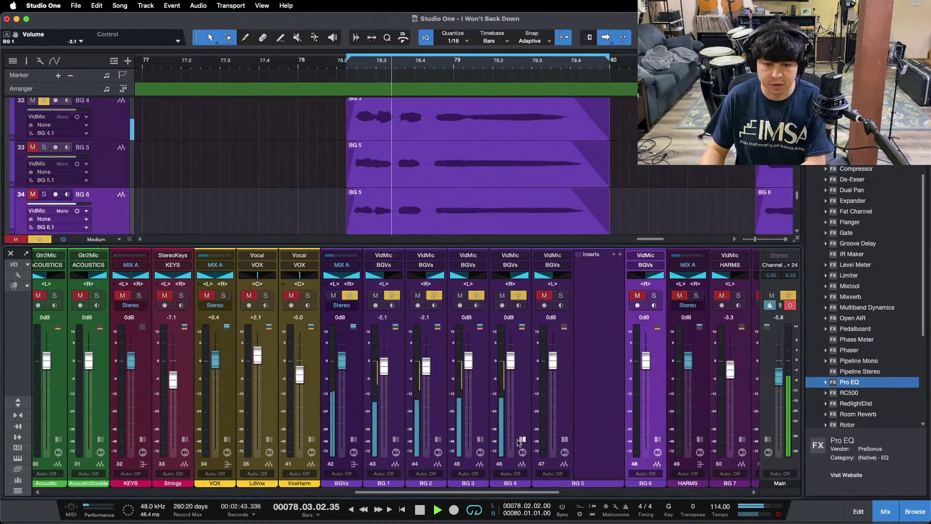
{"action": "left_click", "coordinate": [522, 439]}
{"action": "key", "text": "space"}
{"action": "left_click_drag", "start_coordinate": [548, 254], "coordinate": [643, 293]}
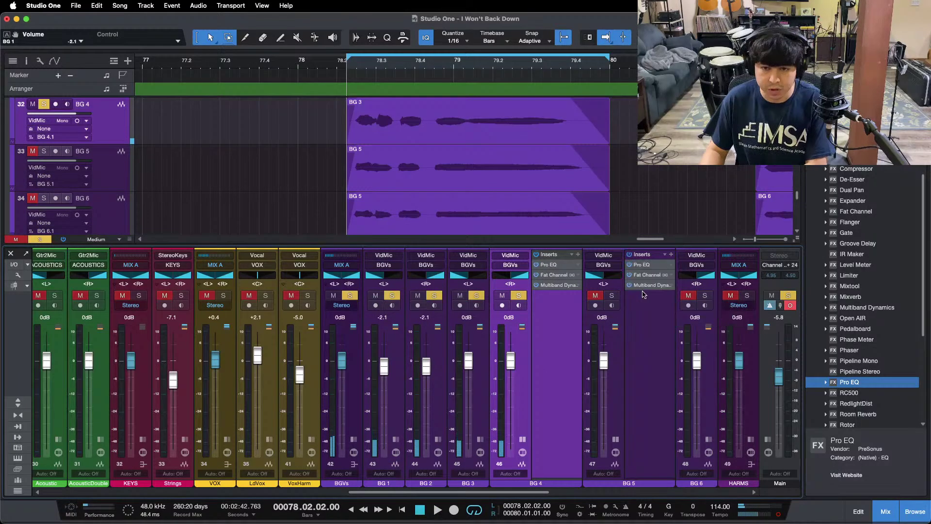
{"action": "left_click", "coordinate": [522, 451]}
{"action": "left_click", "coordinate": [560, 297]}
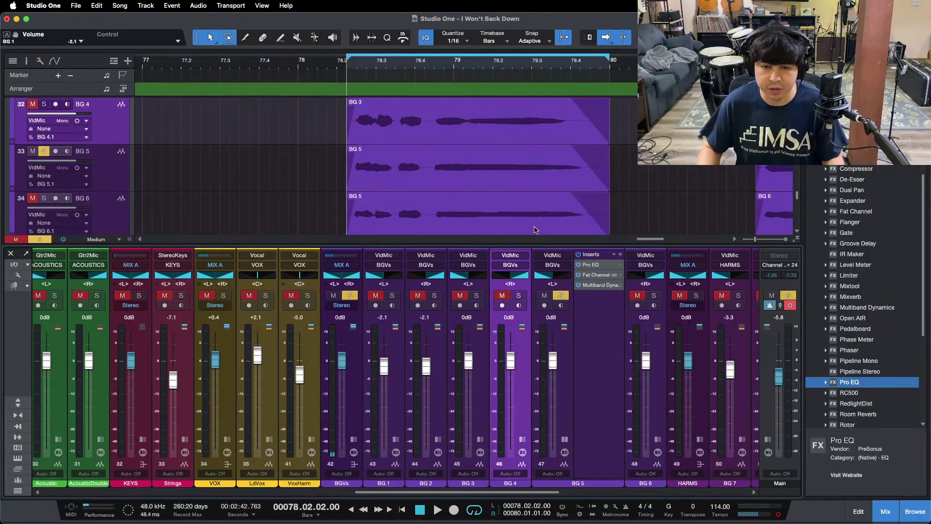
Play the phrase, turn off the HF and HMF bands in BG 5's Pro EQ, and raise its low cut to 340 Hz
{"action": "scroll", "coordinate": [512, 177], "scroll_direction": "down", "scroll_amount": 1}
{"action": "key", "text": "space"}
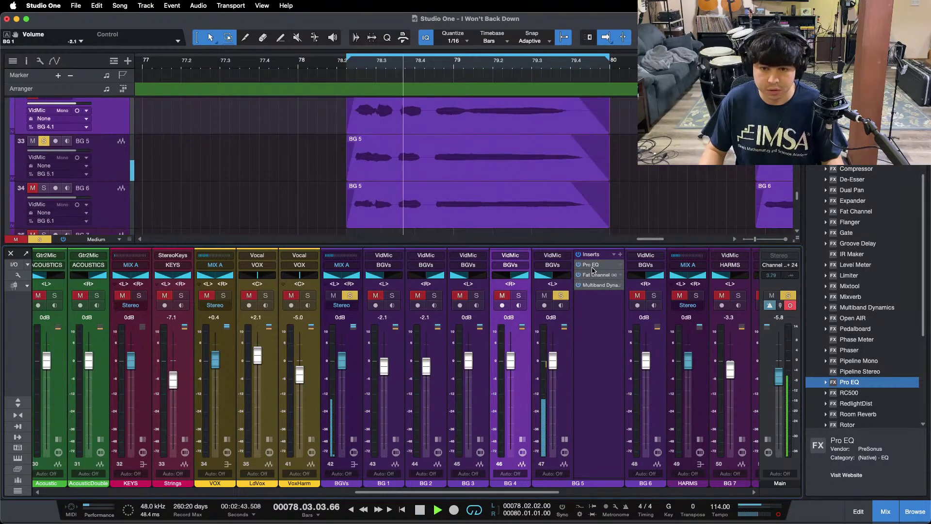
{"action": "left_click", "coordinate": [591, 265]}
{"action": "left_click", "coordinate": [481, 330]}
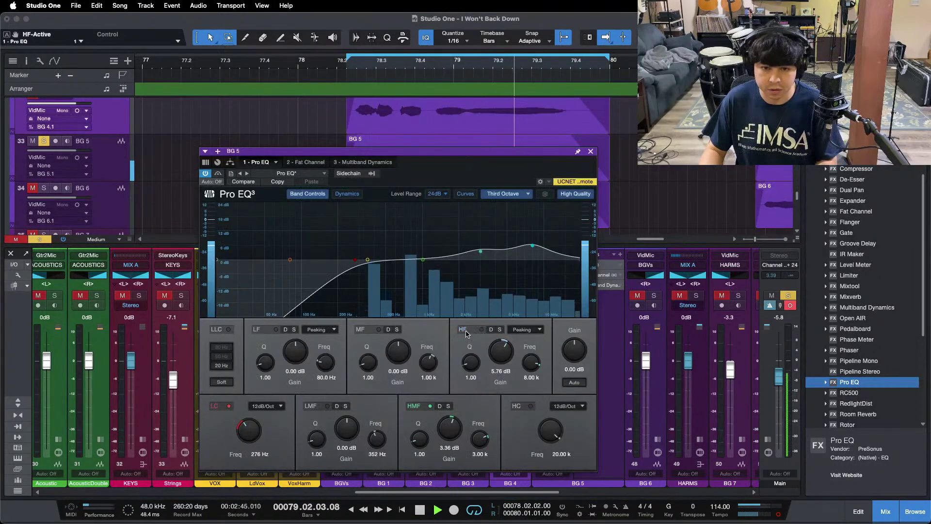
{"action": "left_click", "coordinate": [420, 405]}
{"action": "left_click_drag", "start_coordinate": [248, 434], "coordinate": [247, 431]}
Set BG 5's Fat Channel compressor to -17.36 dB input and -24.08 dB output during playback
{"action": "left_click", "coordinate": [301, 162]}
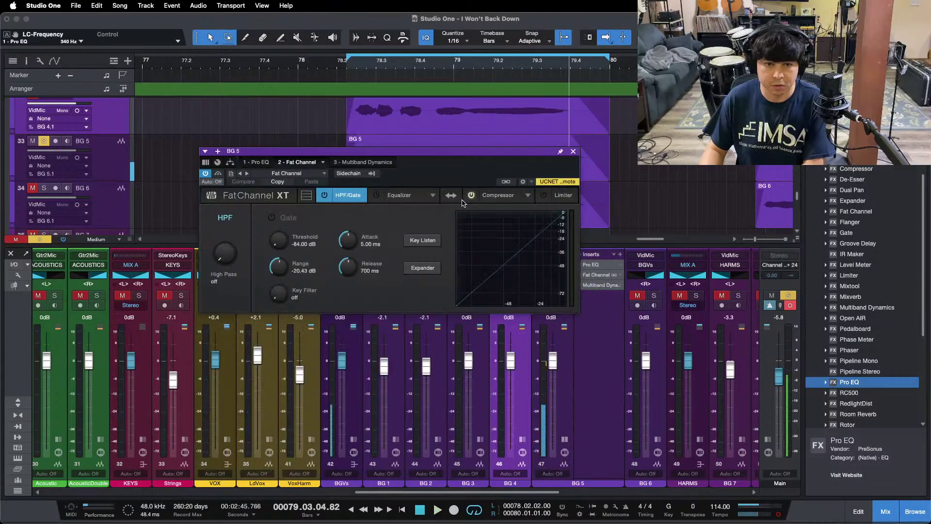
{"action": "key", "text": "space"}
{"action": "left_click", "coordinate": [482, 195]}
{"action": "key", "text": "space"}
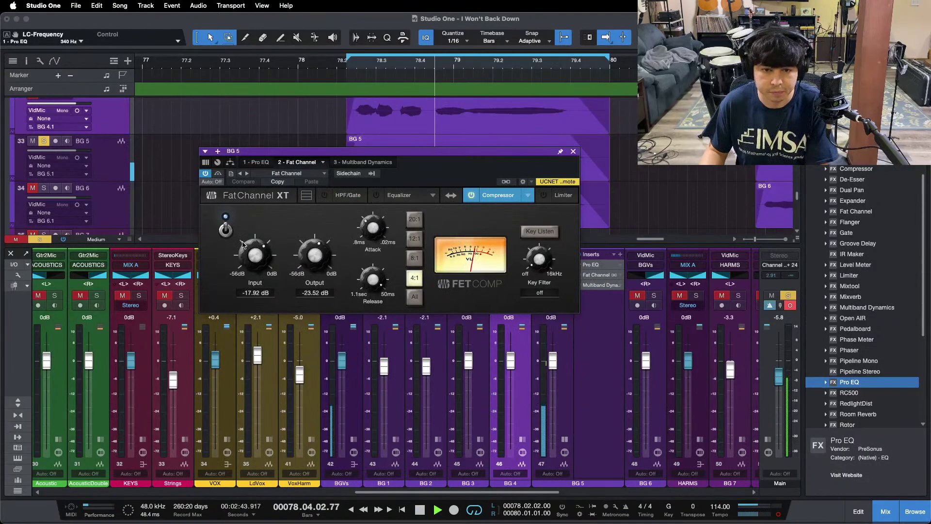
{"action": "left_click_drag", "start_coordinate": [315, 255], "coordinate": [320, 264]}
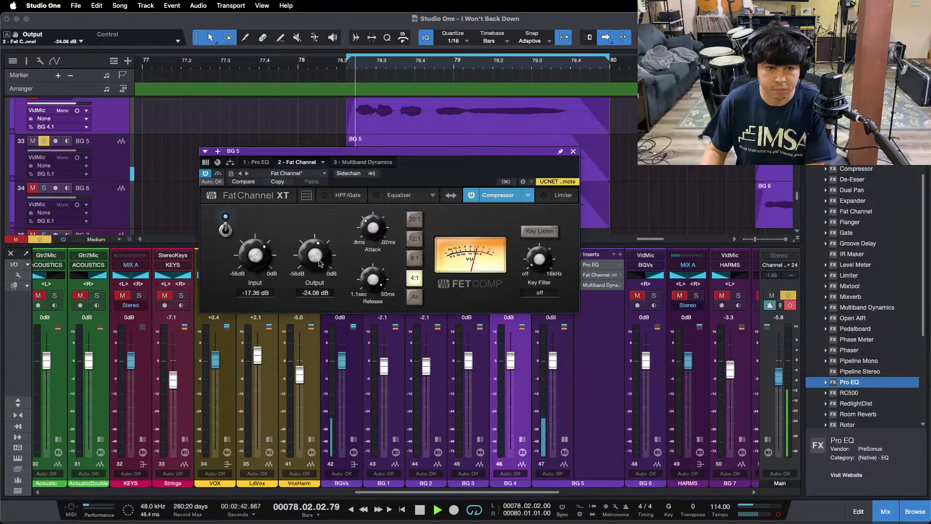
Bypass BG 5's Multiband Dynamics and re-enable its Pro EQ bands with HF gain at 6.72 dB and HMF gain at 3.84 dB
{"action": "left_click", "coordinate": [359, 162]}
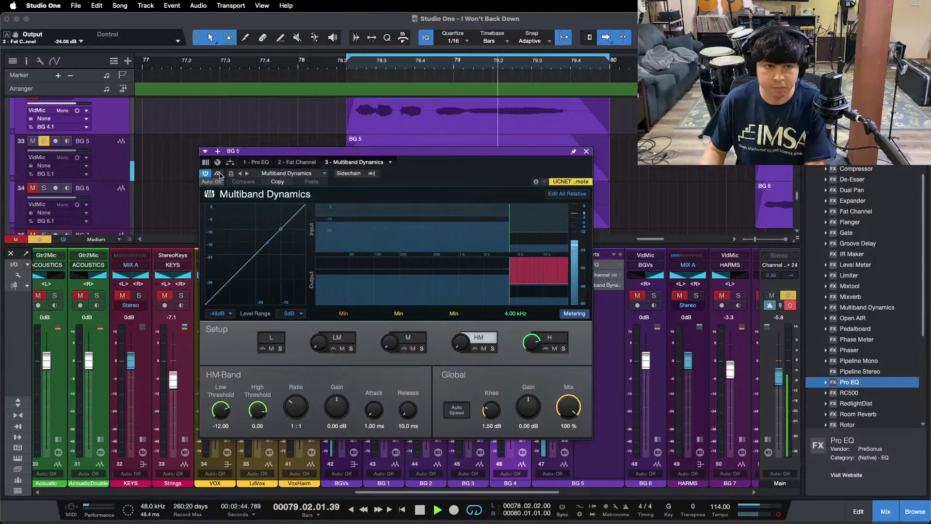
{"action": "left_click", "coordinate": [267, 163]}
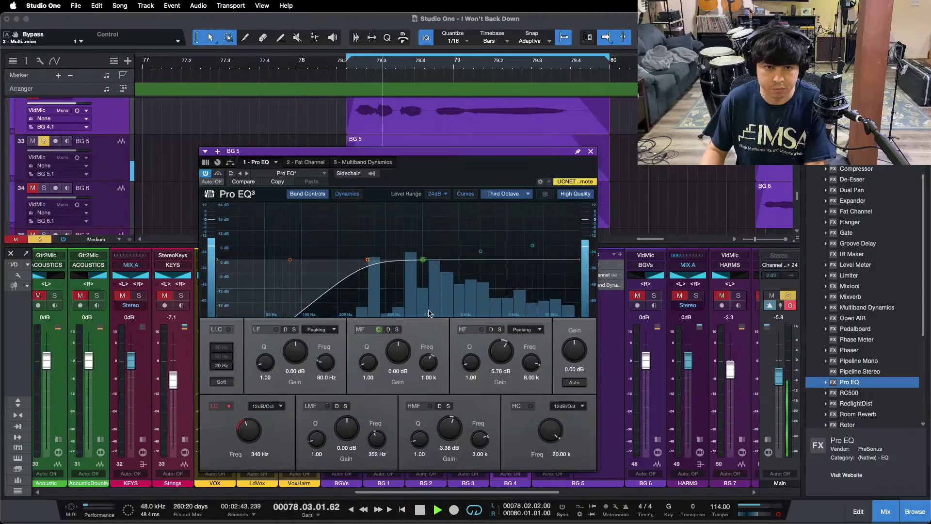
{"action": "scroll", "coordinate": [499, 343], "scroll_direction": "down", "scroll_amount": 5}
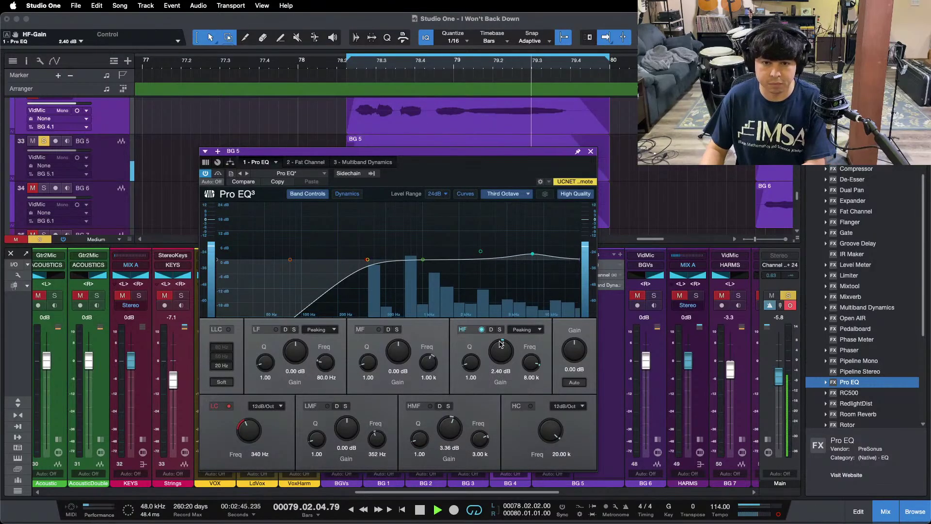
{"action": "scroll", "coordinate": [501, 344], "scroll_direction": "up", "scroll_amount": 2}
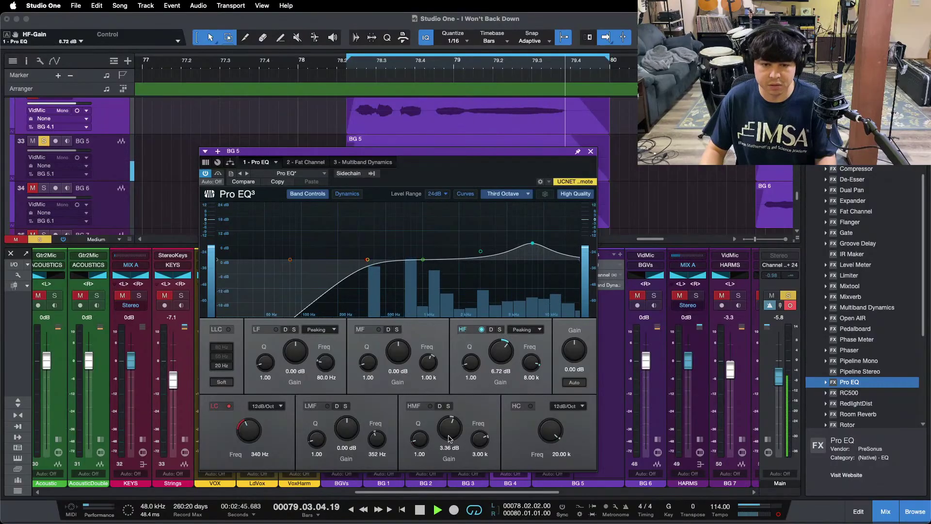
{"action": "scroll", "coordinate": [449, 437], "scroll_direction": "down", "scroll_amount": 1}
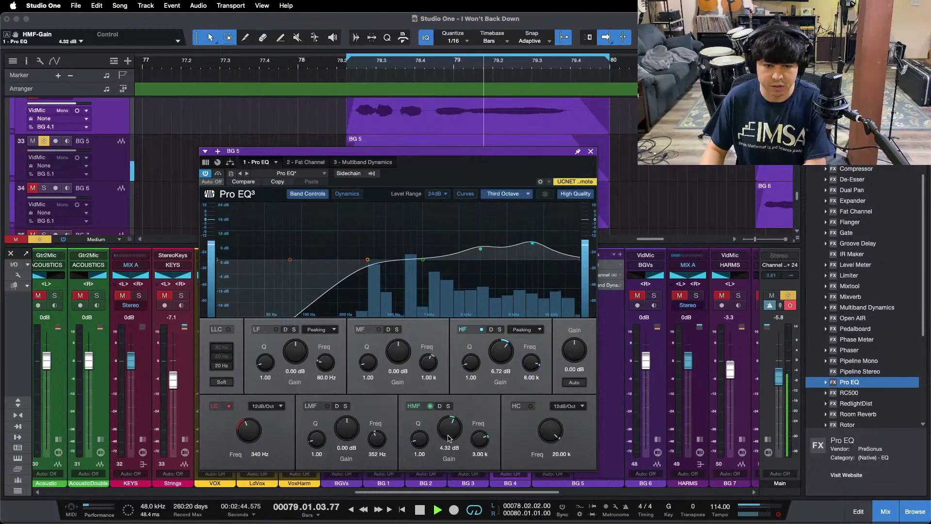
Re-enable BG 5's Multiband Dynamics and lower the H band's low threshold to -29.04 dB
{"action": "left_click", "coordinate": [590, 151]}
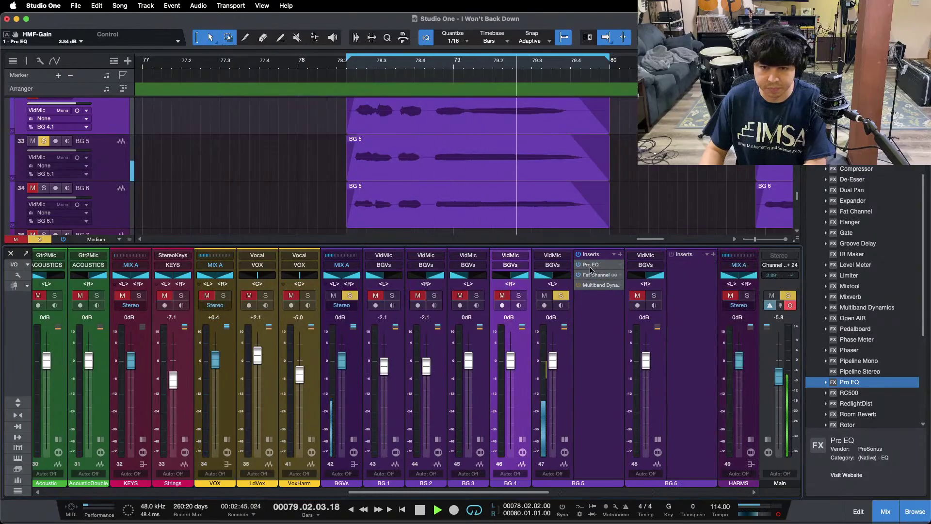
{"action": "left_click", "coordinate": [590, 286]}
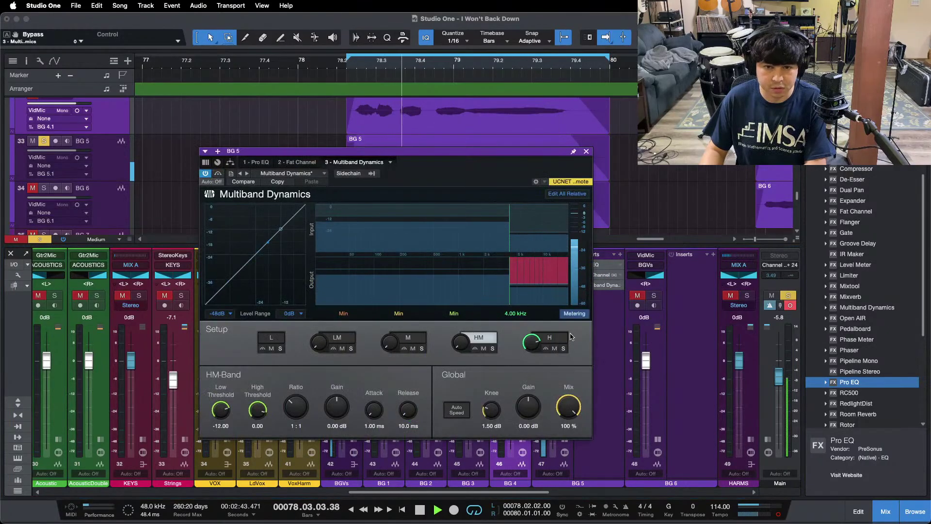
{"action": "left_click", "coordinate": [548, 343]}
{"action": "left_click_drag", "start_coordinate": [220, 421], "coordinate": [221, 426]}
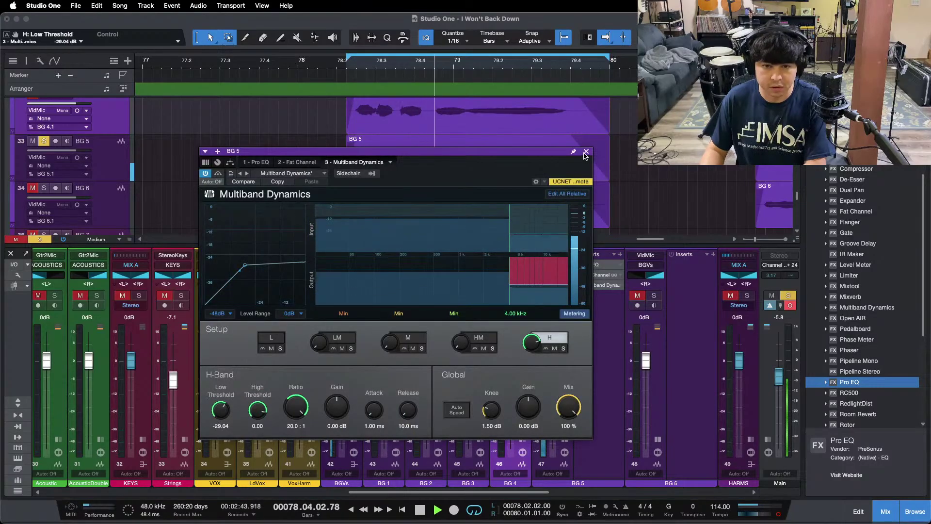
Copy BG 5's insert chain to BG 6, solo BG 6 with BG 5, collapse both channels, and play the phrase
{"action": "left_click", "coordinate": [587, 152]}
{"action": "left_click_drag", "start_coordinate": [592, 255], "coordinate": [688, 277]}
{"action": "left_click", "coordinate": [637, 295]}
{"action": "left_click", "coordinate": [653, 295]}
{"action": "key", "text": "space"}
{"action": "left_click", "coordinate": [564, 441]}
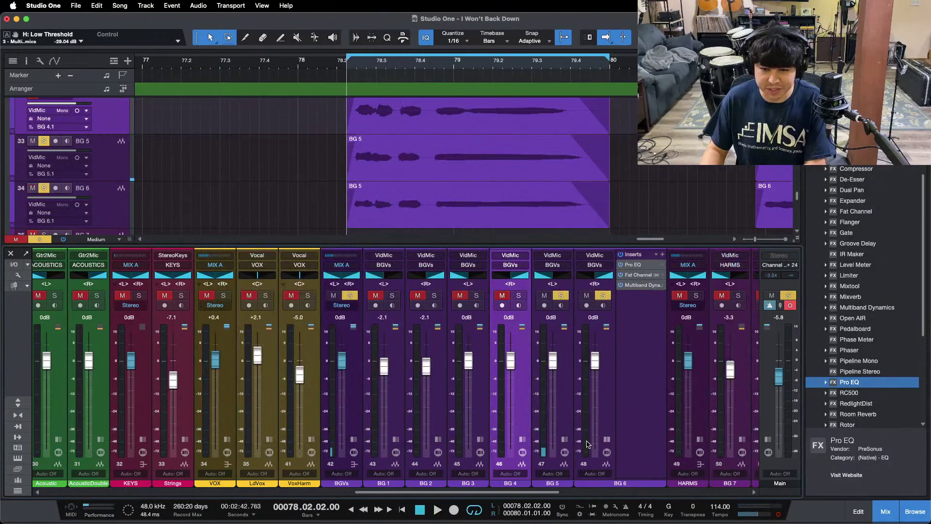
{"action": "left_click", "coordinate": [606, 441]}
{"action": "key", "text": "space"}
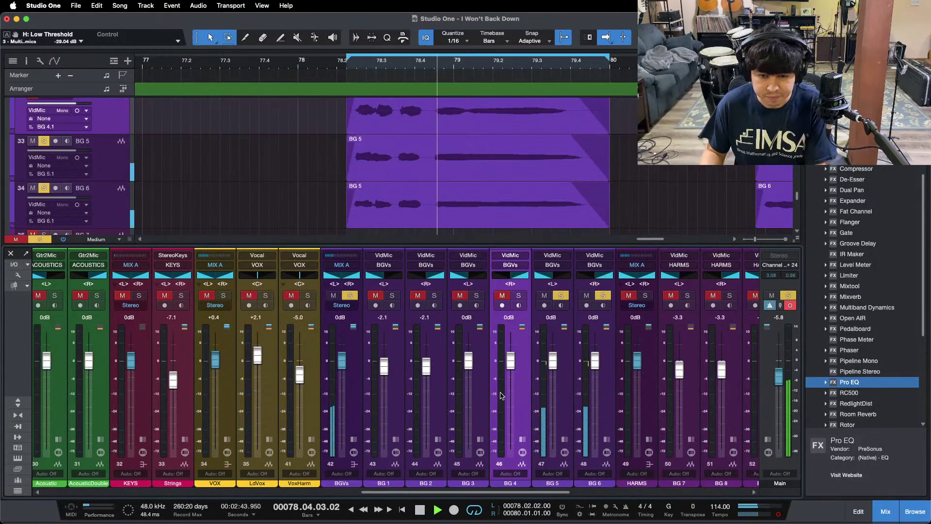
Solo BG 1 to BG 4 alongside BG 5 and BG 6, and raise the BG 5 and BG 6 faders together to +0.8 dB
{"action": "left_click", "coordinate": [401, 355]}
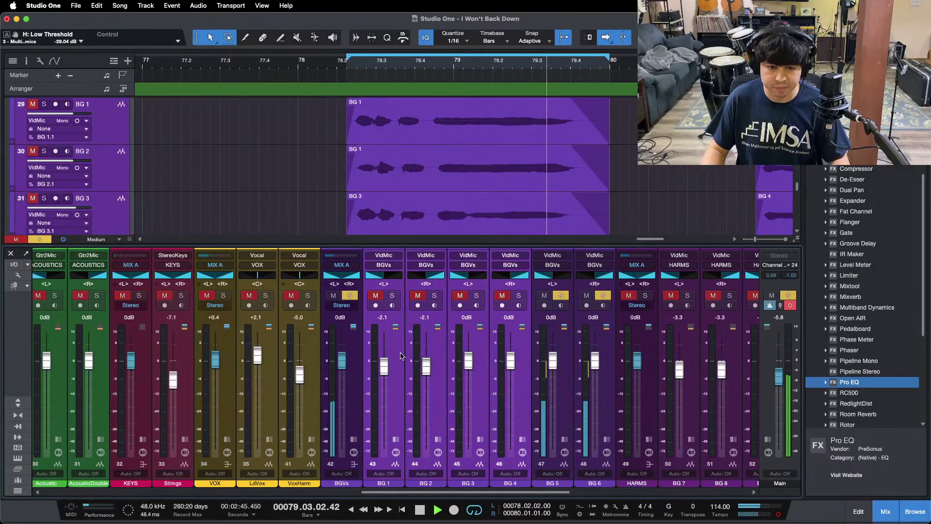
{"action": "left_click", "coordinate": [395, 296]}
{"action": "left_click", "coordinate": [568, 388]}
{"action": "left_click", "coordinate": [598, 399], "text": "shift"}
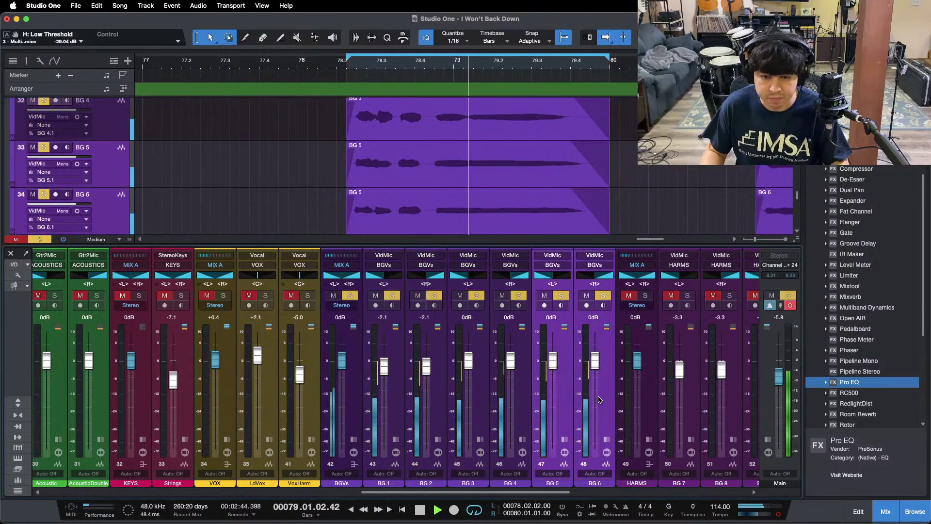
{"action": "scroll", "coordinate": [556, 359], "scroll_direction": "up", "scroll_amount": 2}
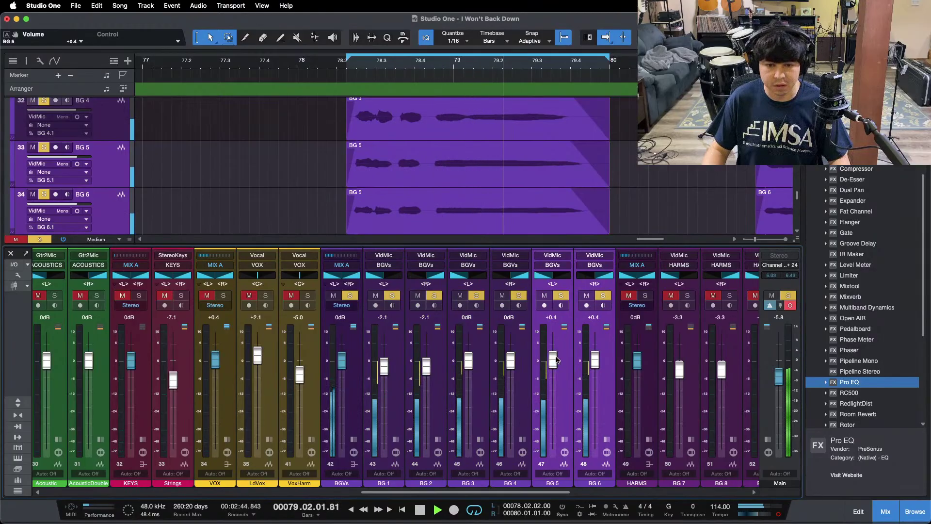
{"action": "scroll", "coordinate": [556, 360], "scroll_direction": "up", "scroll_amount": 2}
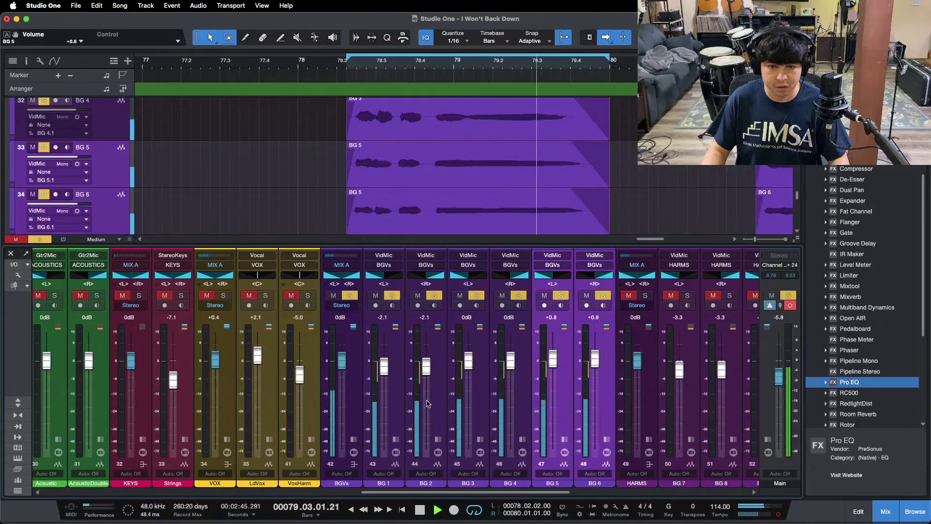
Lower all six BG faders until BG 5 and BG 6 sit at 0 dB, with BG 1–2 at -3.3 dB and BG 3–4 at -1.3 dB
{"action": "left_click", "coordinate": [394, 413], "text": "shift"}
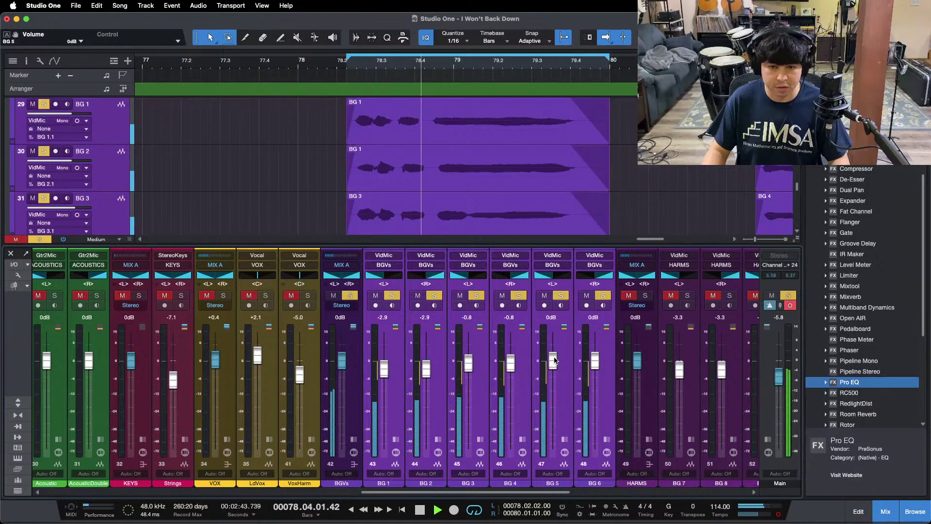
{"action": "scroll", "coordinate": [577, 390], "scroll_direction": "down", "scroll_amount": 2}
{"action": "left_click", "coordinate": [569, 389]}
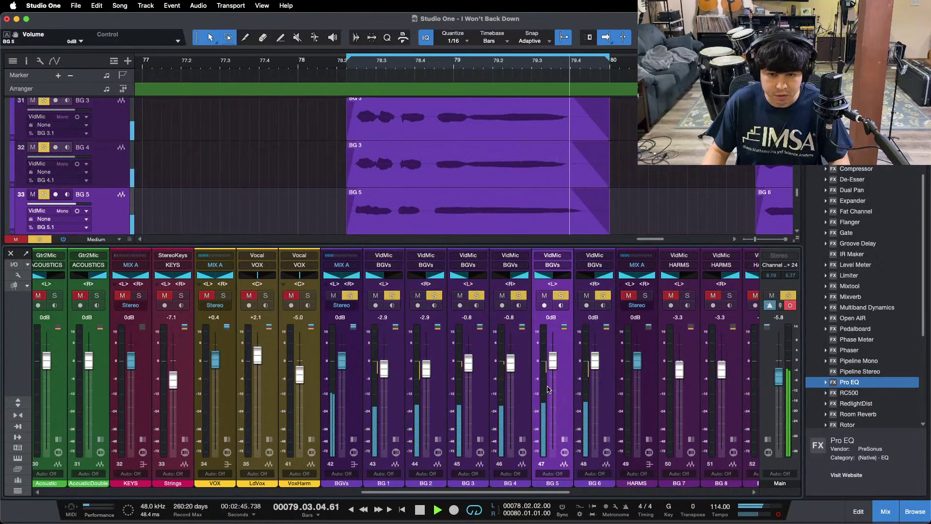
{"action": "left_click", "coordinate": [510, 395]}
{"action": "left_click", "coordinate": [403, 397], "text": "shift"}
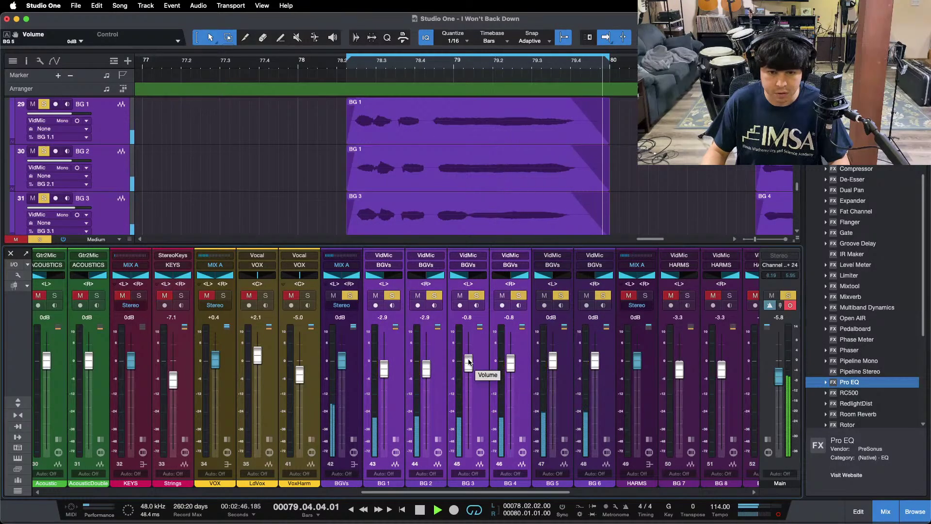
{"action": "left_click_drag", "start_coordinate": [469, 361], "coordinate": [469, 363]}
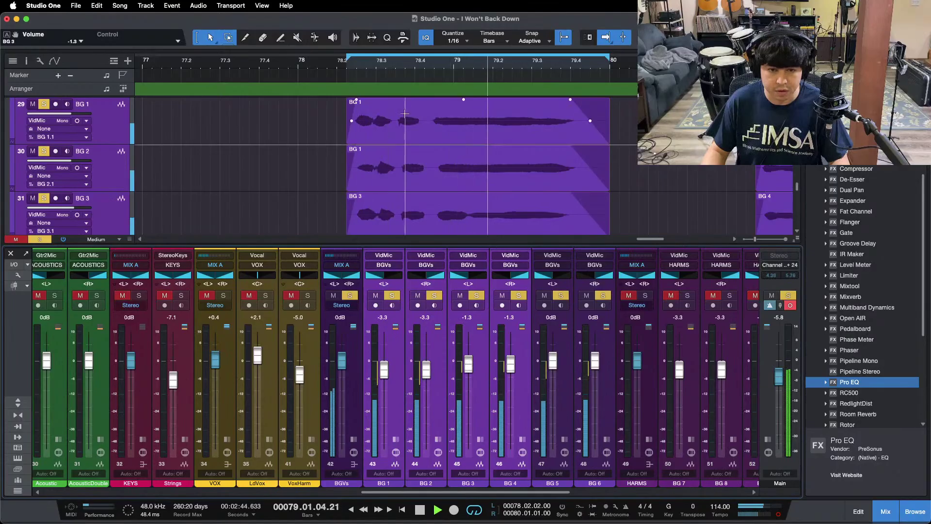
Clear the solos, play the full mix from about bar 66, and set the BGVs bus to -2.9 dB and VoxHarm to -5.4 dB
{"action": "key", "text": "w"}
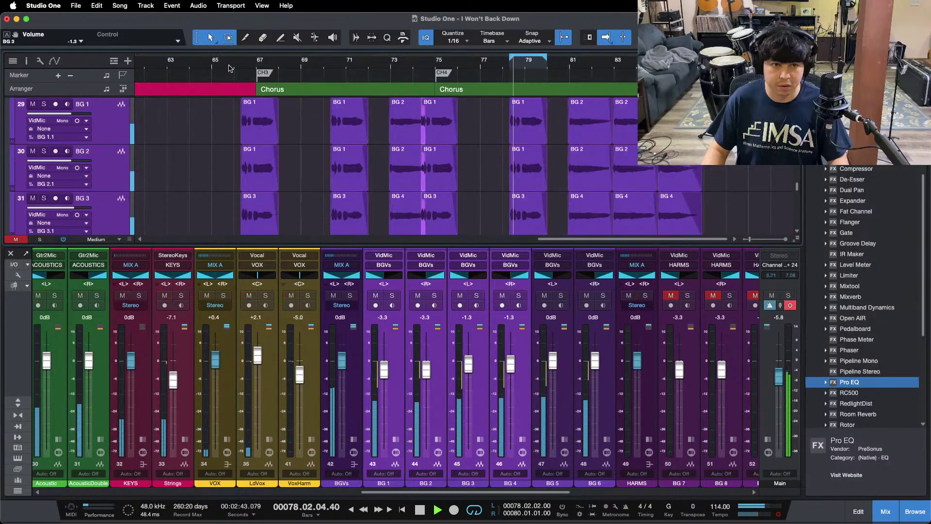
{"action": "left_click", "coordinate": [229, 66]}
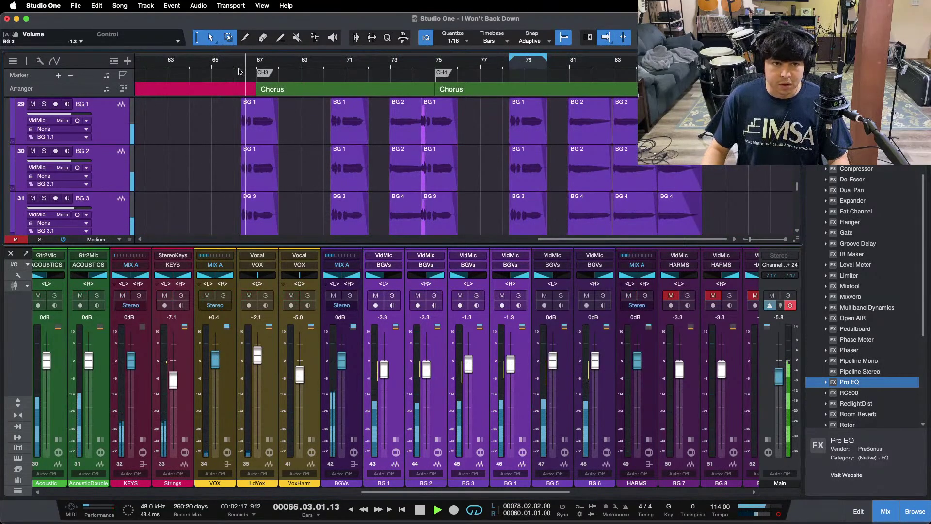
{"action": "key", "text": "w"}
{"action": "left_click_drag", "start_coordinate": [342, 367], "coordinate": [342, 373]}
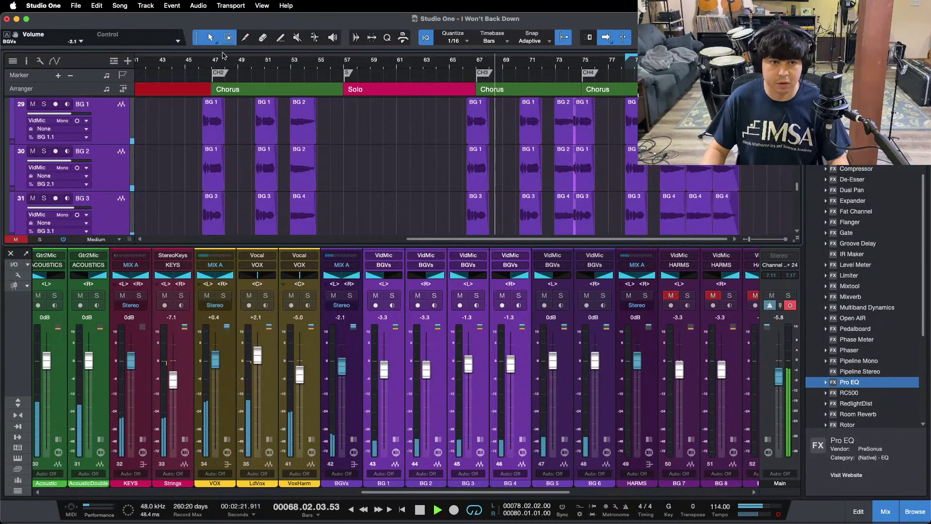
{"action": "left_click_drag", "start_coordinate": [209, 64], "coordinate": [276, 68]}
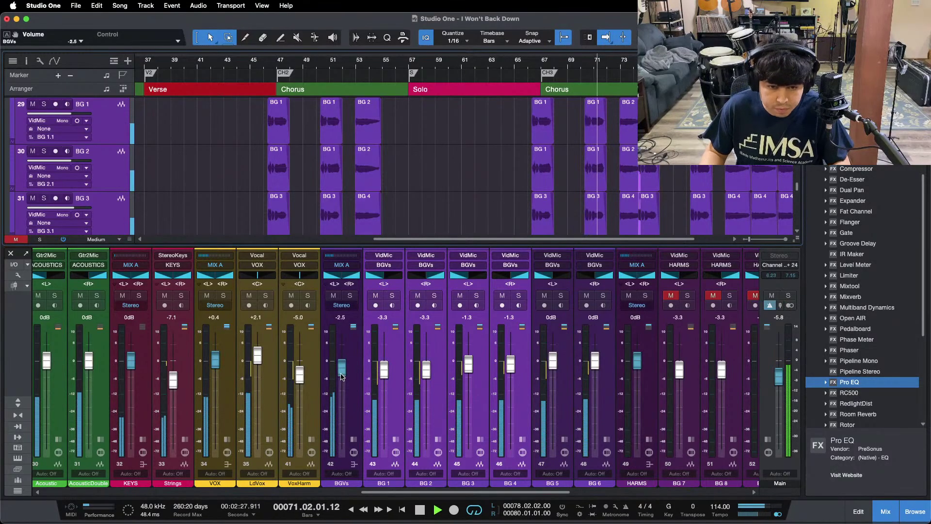
{"action": "left_click", "coordinate": [353, 439]}
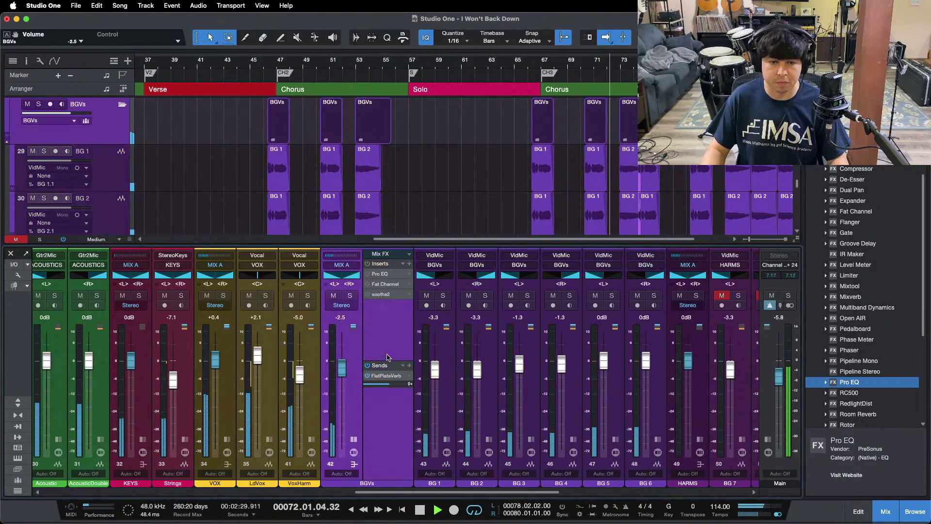
{"action": "left_click_drag", "start_coordinate": [300, 372], "coordinate": [342, 369]}
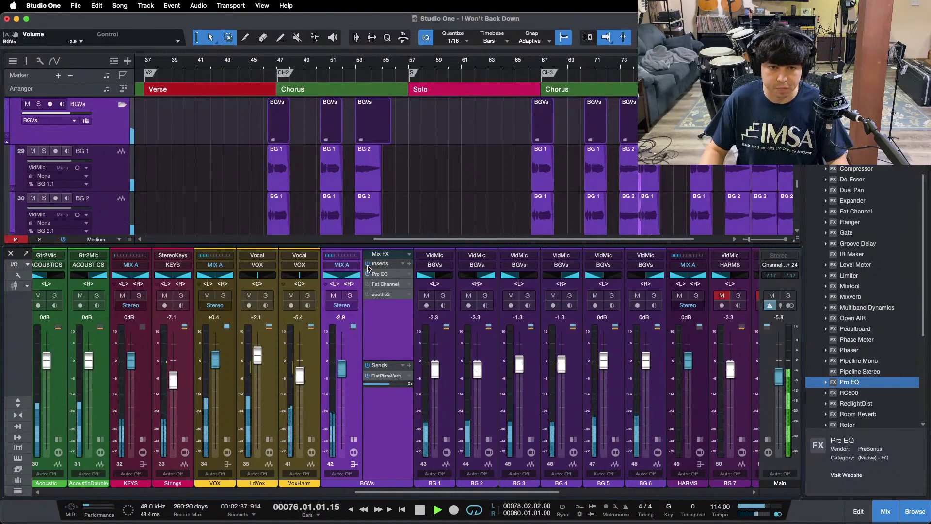
Switch off the low cut in the BGVs bus's Pro EQ and remove the bus's Fat Channel insert
{"action": "left_click", "coordinate": [380, 275]}
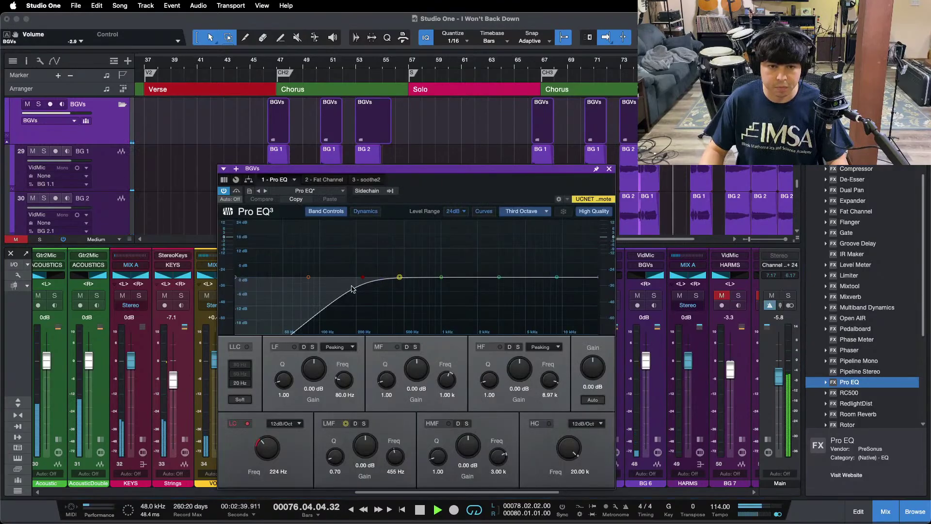
{"action": "left_click", "coordinate": [239, 427]}
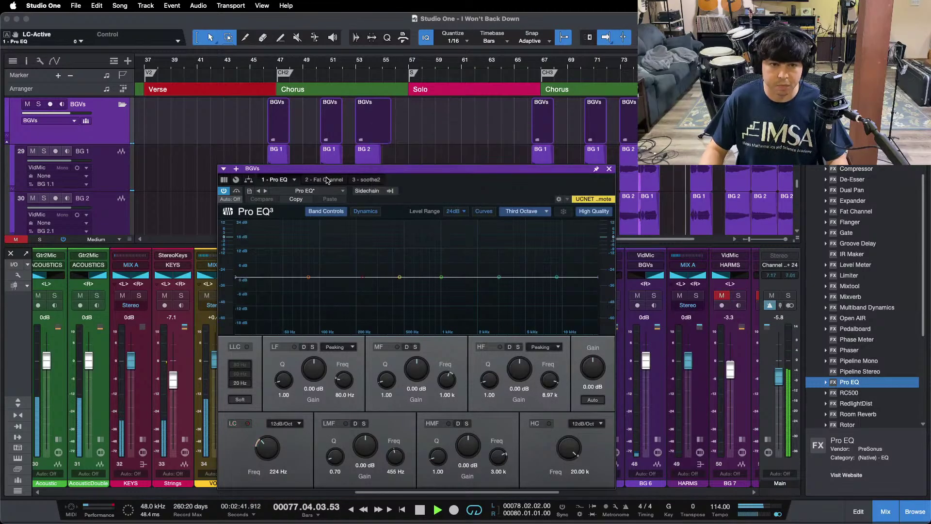
{"action": "left_click", "coordinate": [608, 169]}
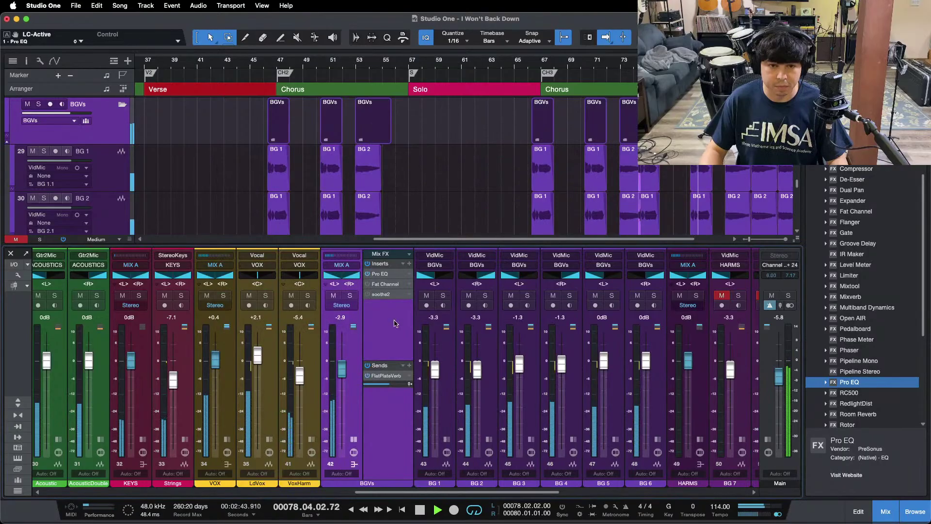
{"action": "right_click", "coordinate": [379, 290]}
{"action": "left_click", "coordinate": [393, 377]}
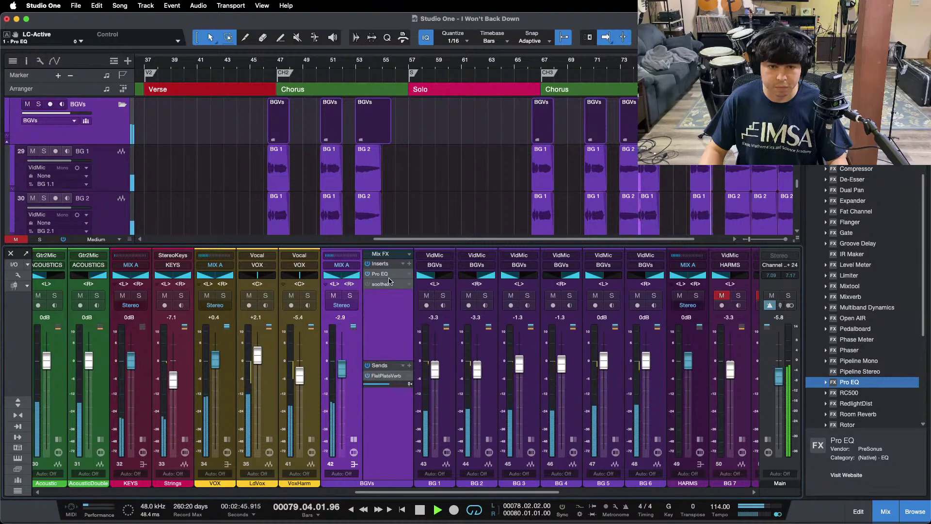
Set soothe2's depth on the BGVs bus to 1.5 and replay from just before the second chorus
{"action": "left_click", "coordinate": [380, 285]}
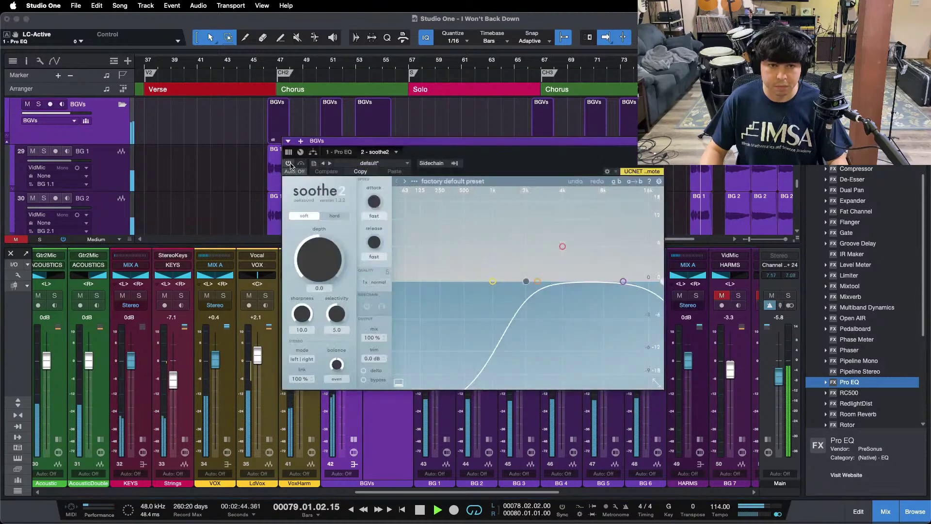
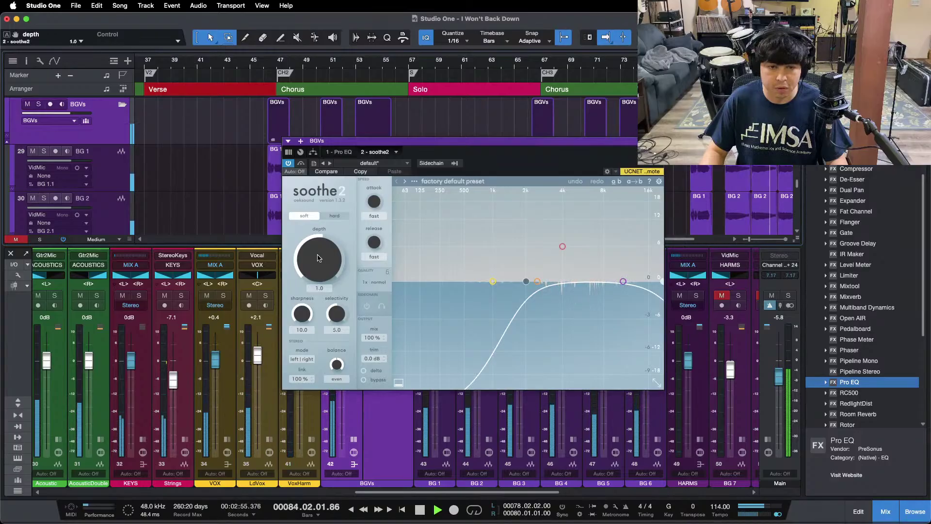
{"action": "left_click", "coordinate": [266, 60]}
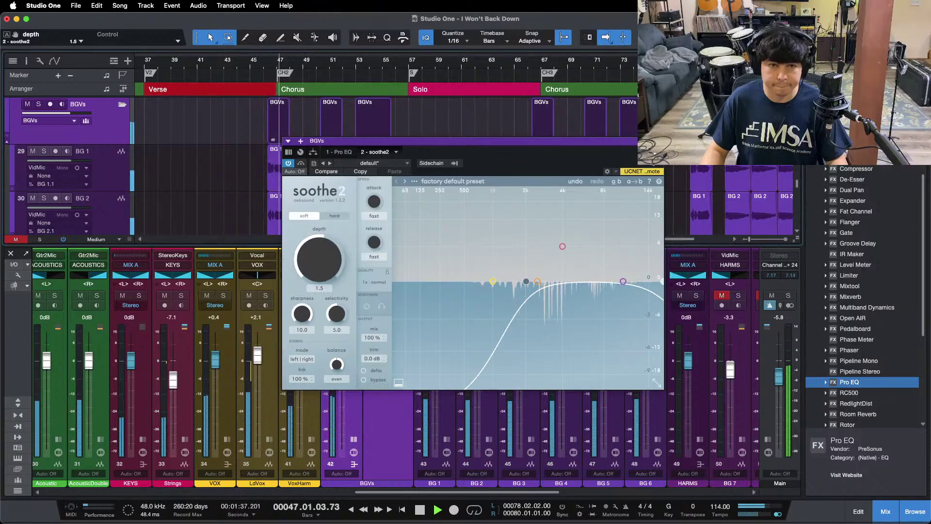
{"action": "left_click", "coordinate": [657, 141]}
Replay into the second chorus and lower the BGVs bus to -3.8 dB and VoxHarm to -5.8 dB
{"action": "left_click_drag", "start_coordinate": [342, 371], "coordinate": [341, 372]}
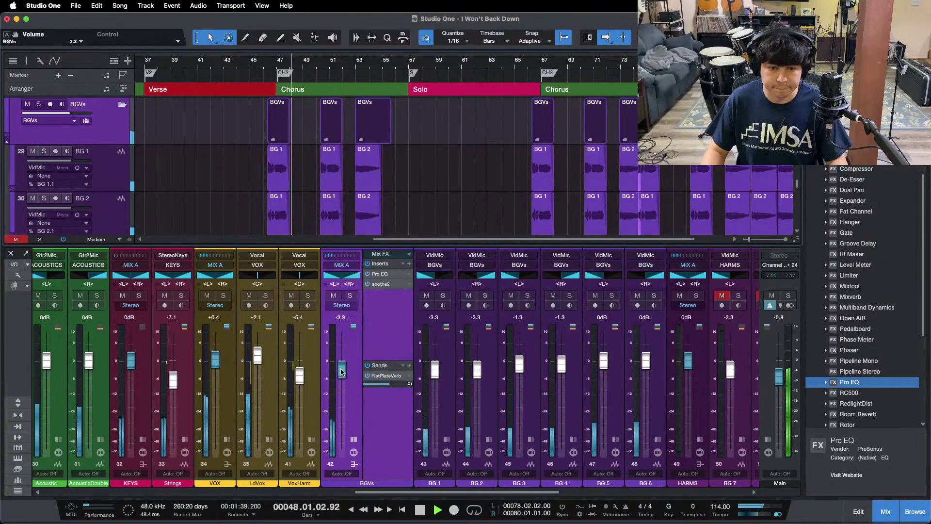
{"action": "key", "text": "space"}
{"action": "key", "text": "space"}
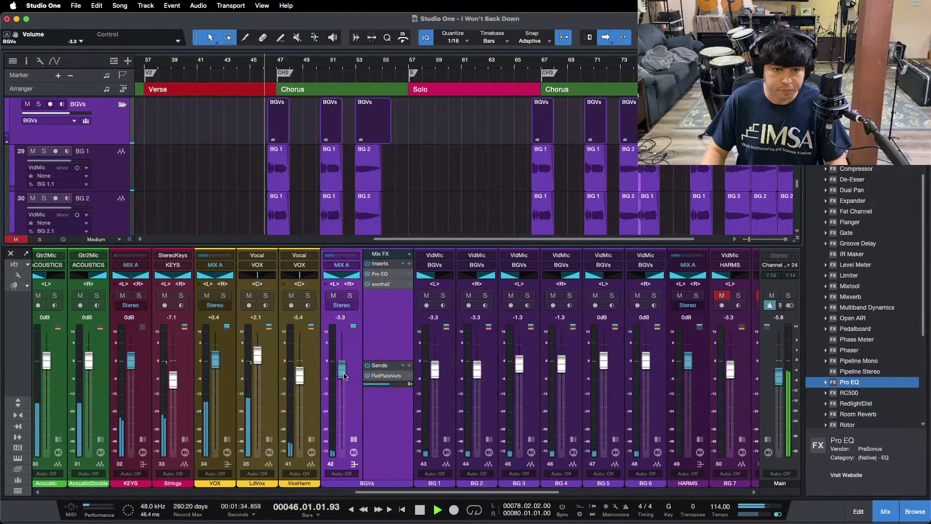
{"action": "left_click_drag", "start_coordinate": [344, 375], "coordinate": [296, 373]}
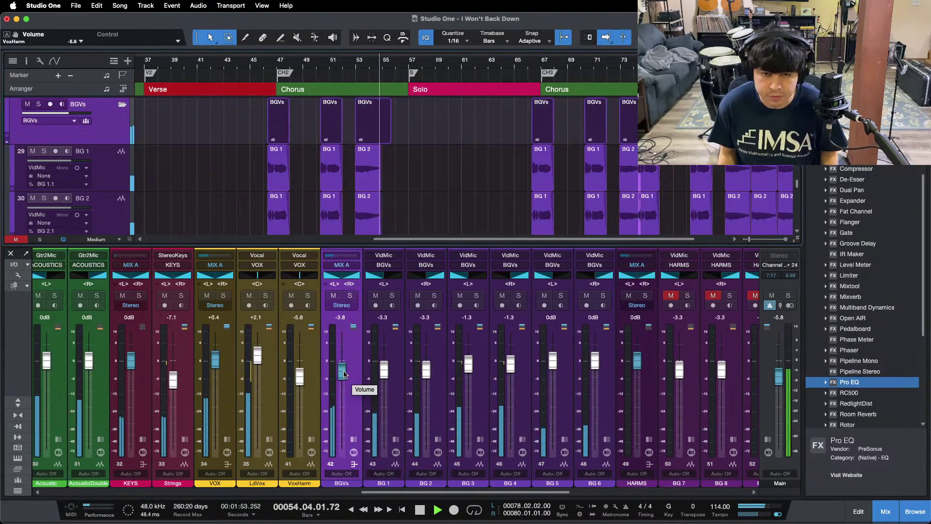
Play from bar 66, copy the VOX bus's LexiconAPlate send to the BGVs bus, and remove the BGVs FlatPlateVerb send
{"action": "left_click", "coordinate": [528, 68]}
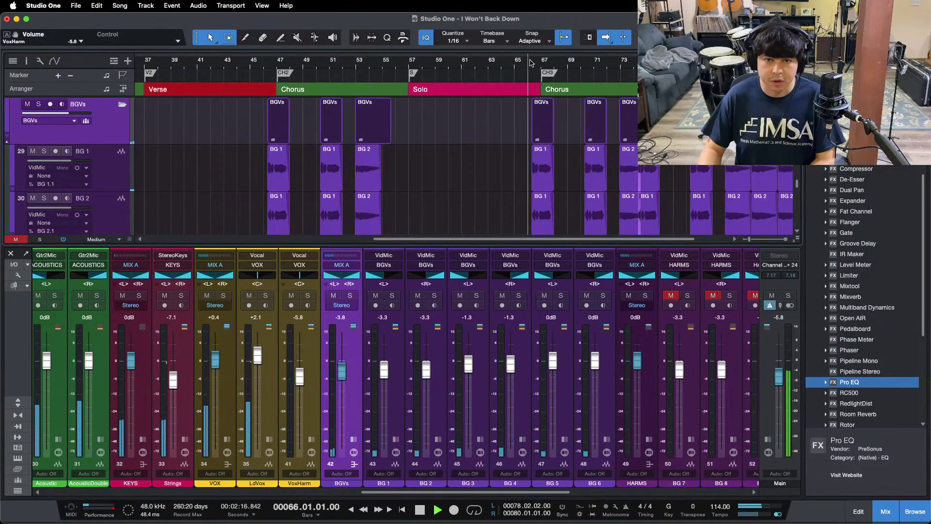
{"action": "key", "text": "w"}
{"action": "key", "text": "f"}
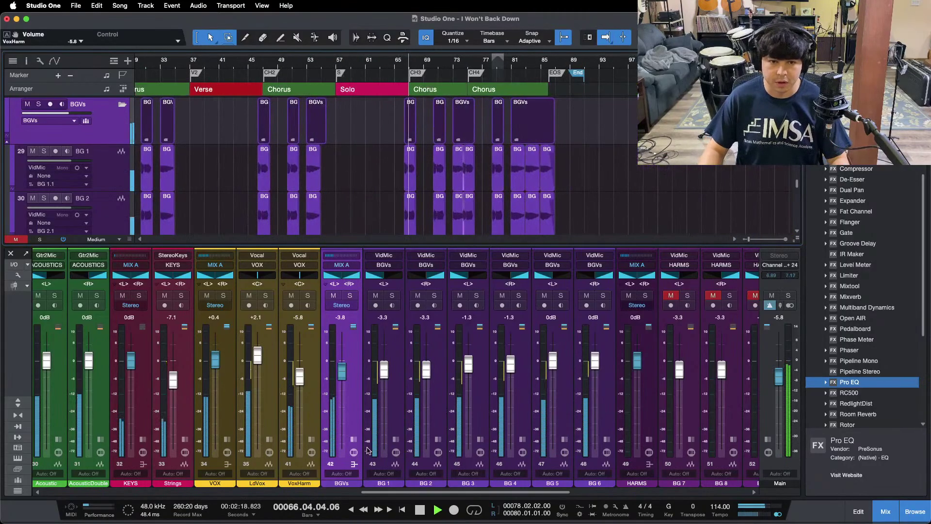
{"action": "left_click", "coordinate": [353, 439]}
{"action": "left_click", "coordinate": [227, 438]}
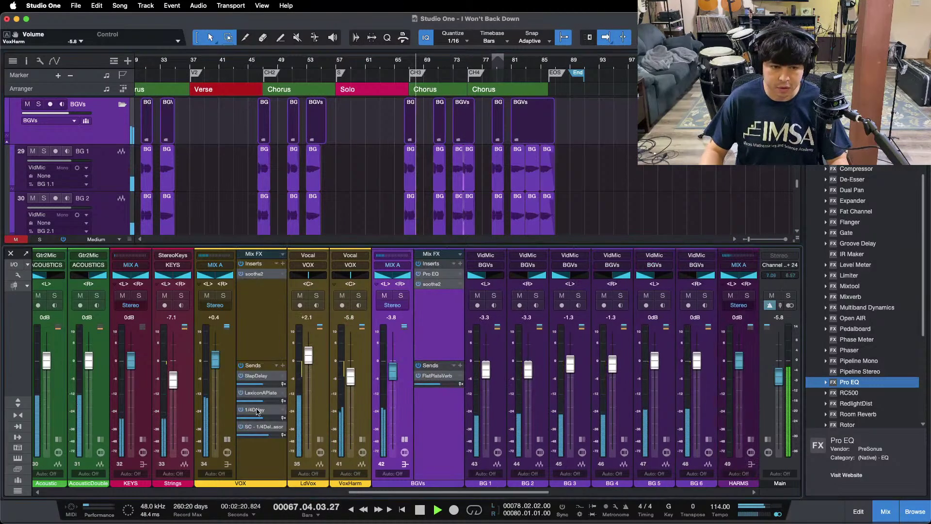
{"action": "left_click_drag", "start_coordinate": [260, 393], "coordinate": [434, 378]}
{"action": "double_click", "coordinate": [435, 378]}
{"action": "right_click", "coordinate": [433, 393]}
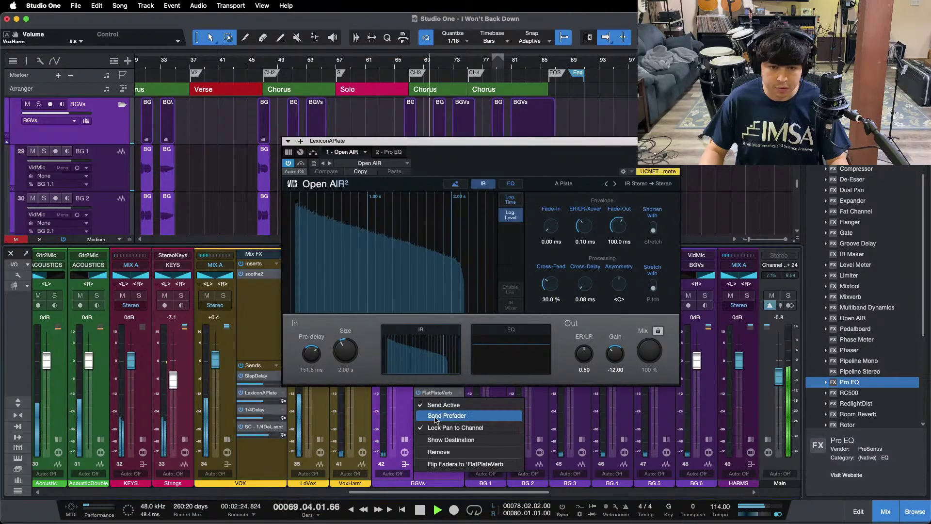
{"action": "left_click", "coordinate": [444, 453]}
{"action": "key", "text": "super+w"}
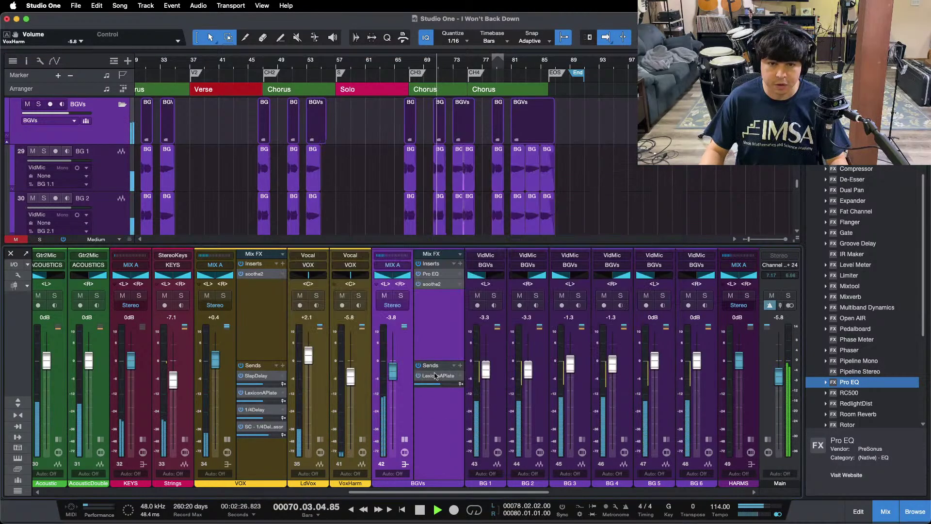
Try removing the LexiconAPlate send from the BGVs bus, and step back through the send removals
{"action": "right_click", "coordinate": [437, 375]}
{"action": "left_click", "coordinate": [443, 434]}
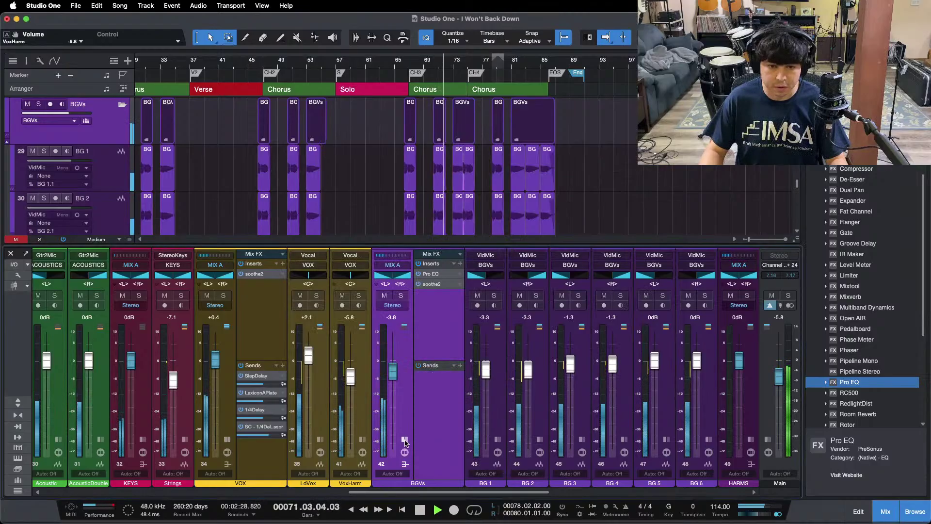
{"action": "key", "text": "super+z"}
{"action": "key", "text": "super+z"}
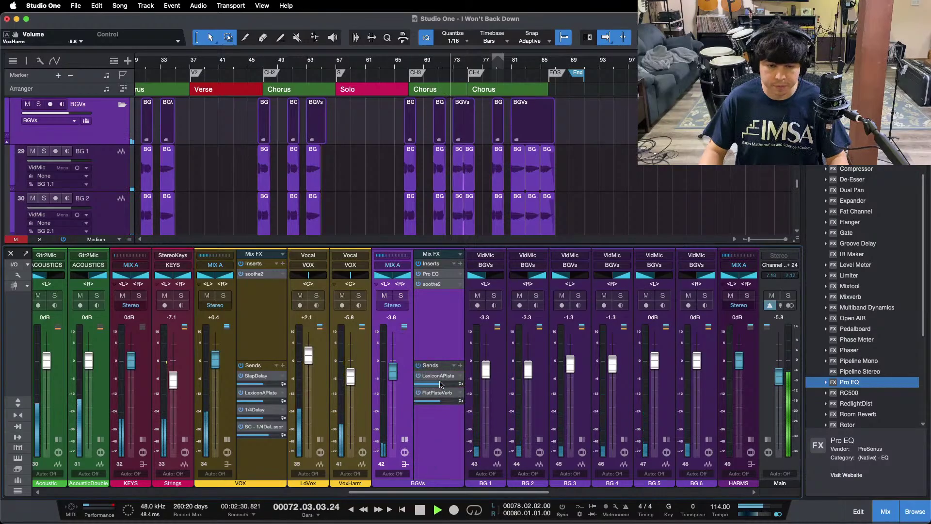
{"action": "key", "text": "super+shift+z"}
Mute VOX, LdVox and VoxHarm, replay from bar 66, and set the FlatPlateVerb return fader to -38.3 dB
{"action": "scroll", "coordinate": [222, 438], "scroll_direction": "right", "scroll_amount": 5}
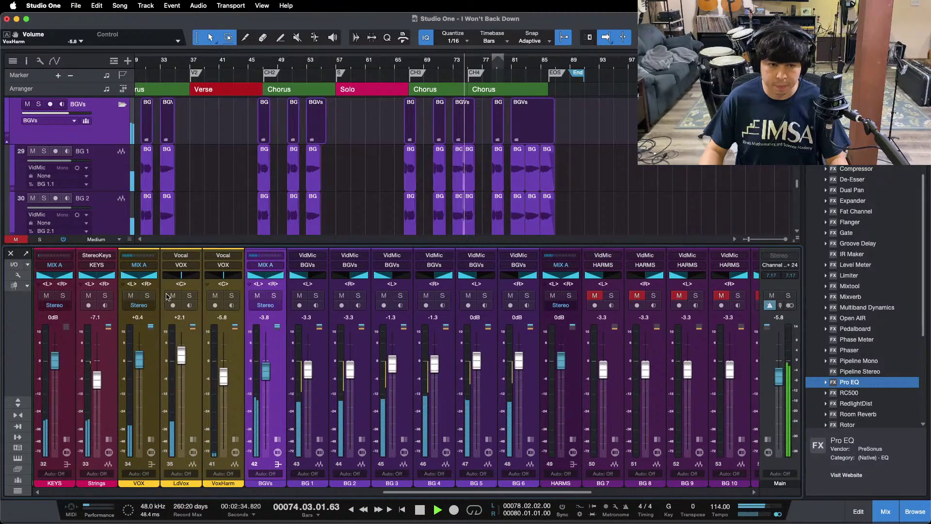
{"action": "left_click_drag", "start_coordinate": [215, 295], "coordinate": [130, 296]}
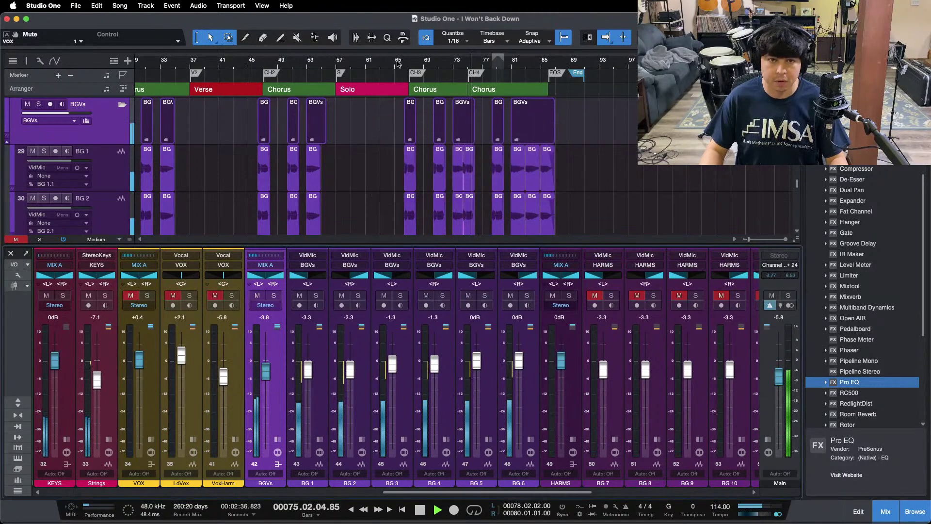
{"action": "key", "text": "space"}
{"action": "left_click_drag", "start_coordinate": [505, 491], "coordinate": [653, 491]}
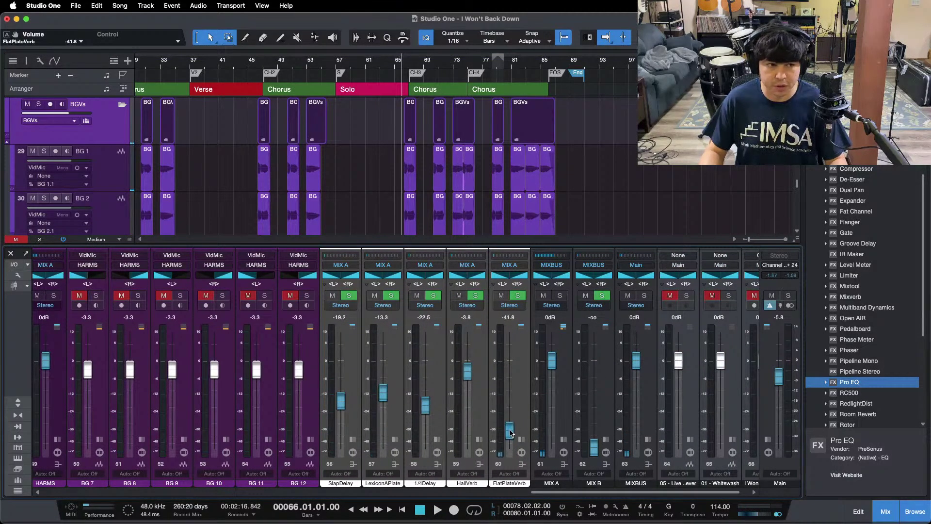
{"action": "key", "text": "space"}
{"action": "left_click_drag", "start_coordinate": [510, 433], "coordinate": [510, 428]}
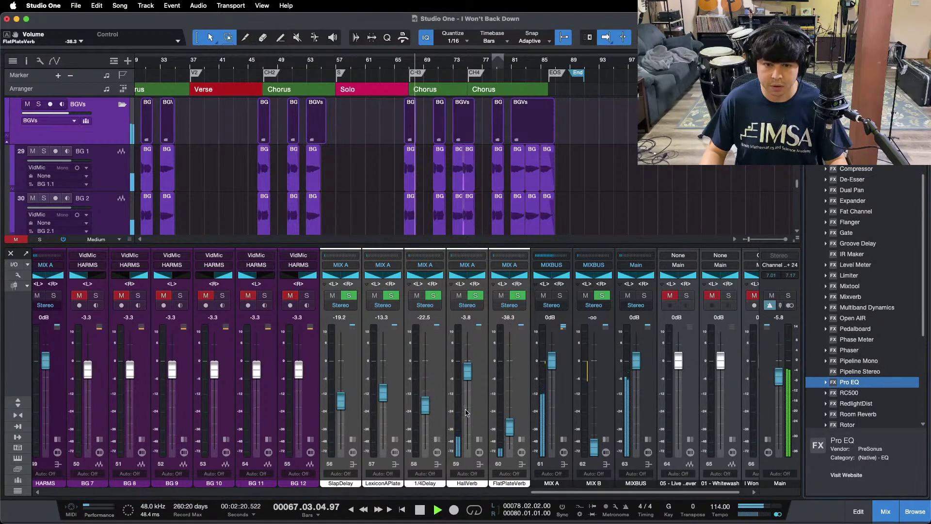
Raise the FlatPlateVerb return fader to -13.3 dB and replay from just before the third chorus
{"action": "left_click_drag", "start_coordinate": [510, 427], "coordinate": [512, 422]}
{"action": "scroll", "coordinate": [512, 421], "scroll_direction": "up", "scroll_amount": 6}
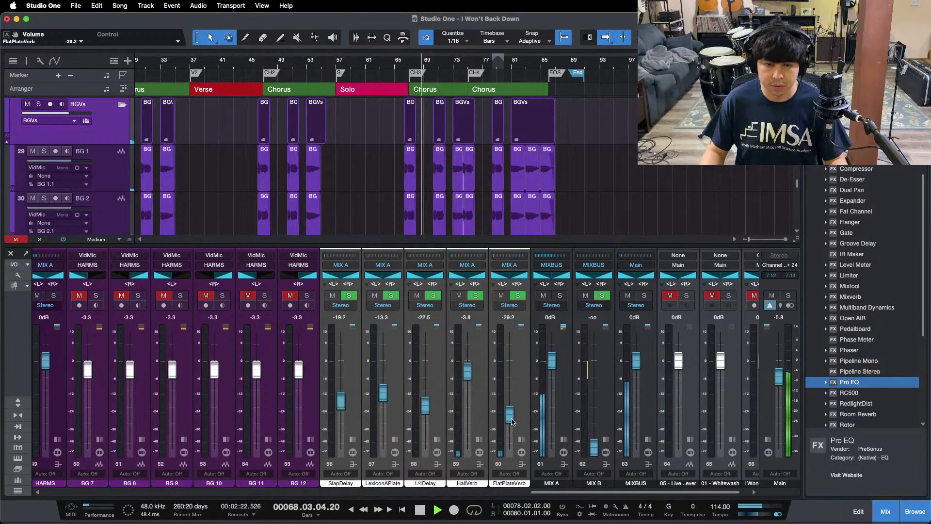
{"action": "scroll", "coordinate": [513, 418], "scroll_direction": "up", "scroll_amount": 1}
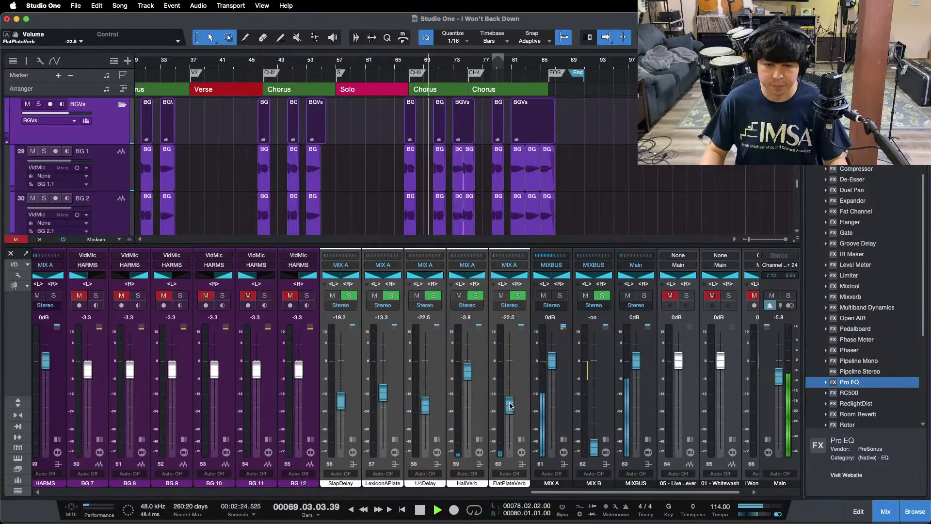
{"action": "left_click_drag", "start_coordinate": [544, 491], "coordinate": [432, 491]}
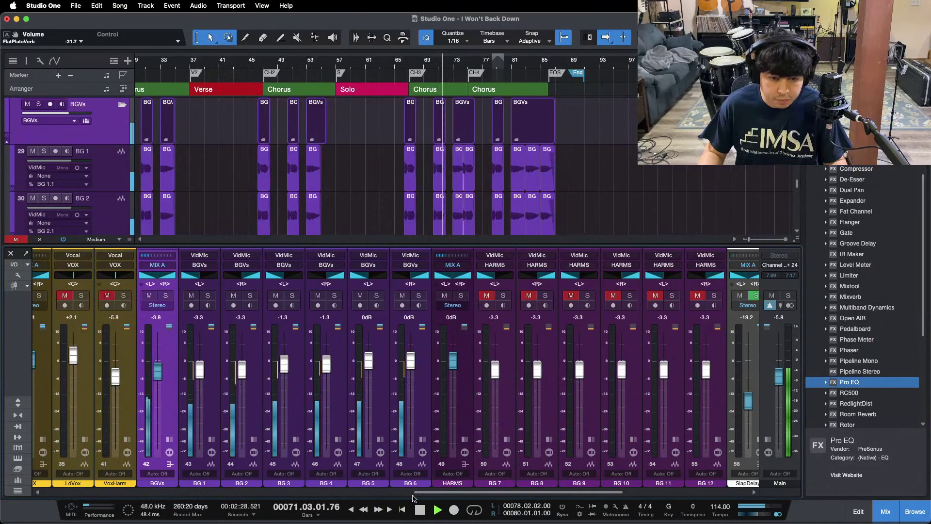
{"action": "left_click_drag", "start_coordinate": [413, 498], "coordinate": [369, 494]}
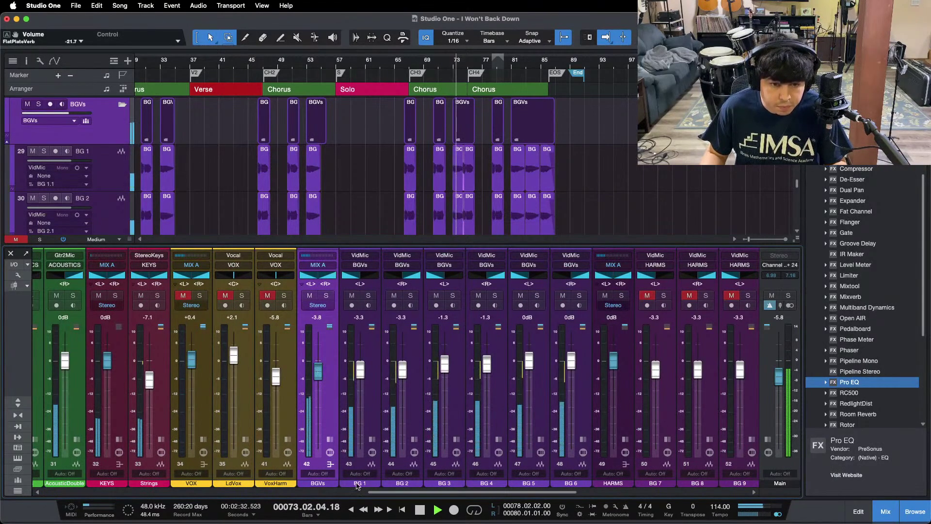
{"action": "left_click_drag", "start_coordinate": [393, 497], "coordinate": [512, 497]}
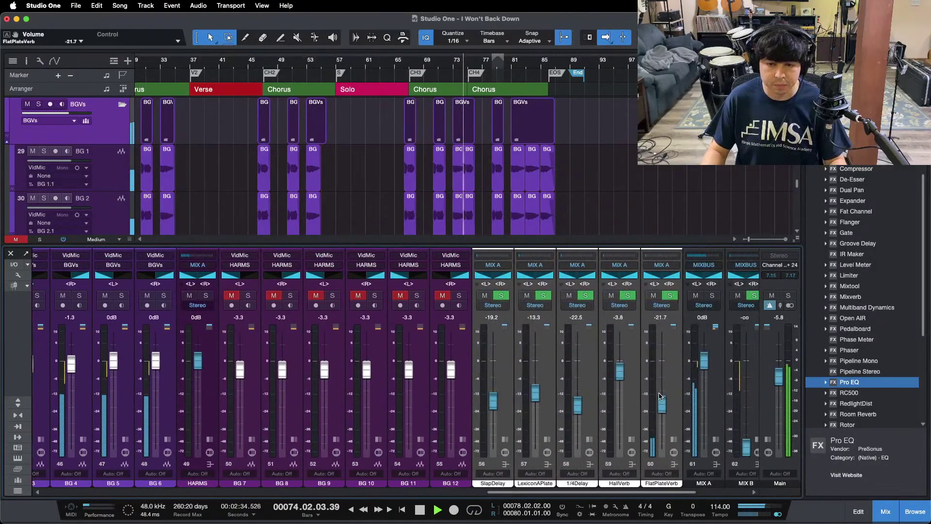
{"action": "scroll", "coordinate": [659, 395], "scroll_direction": "up", "scroll_amount": 2}
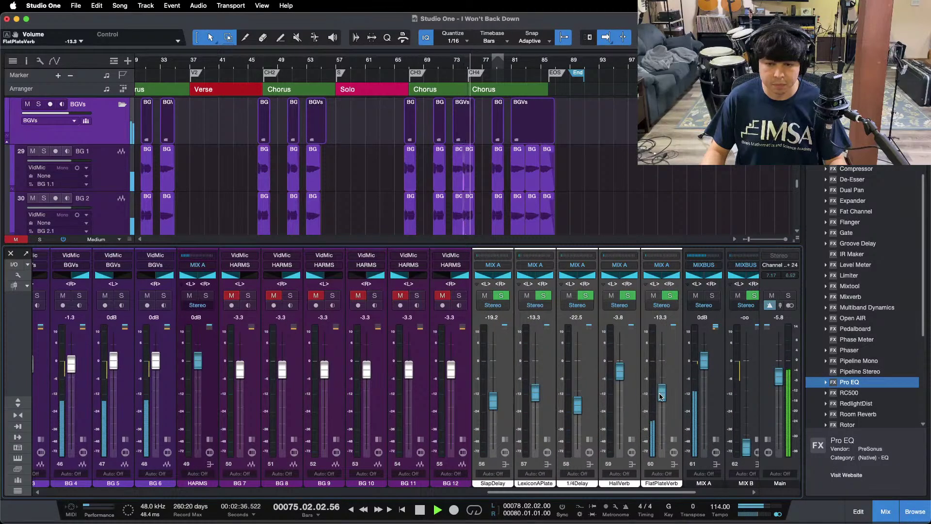
{"action": "left_click", "coordinate": [403, 61]}
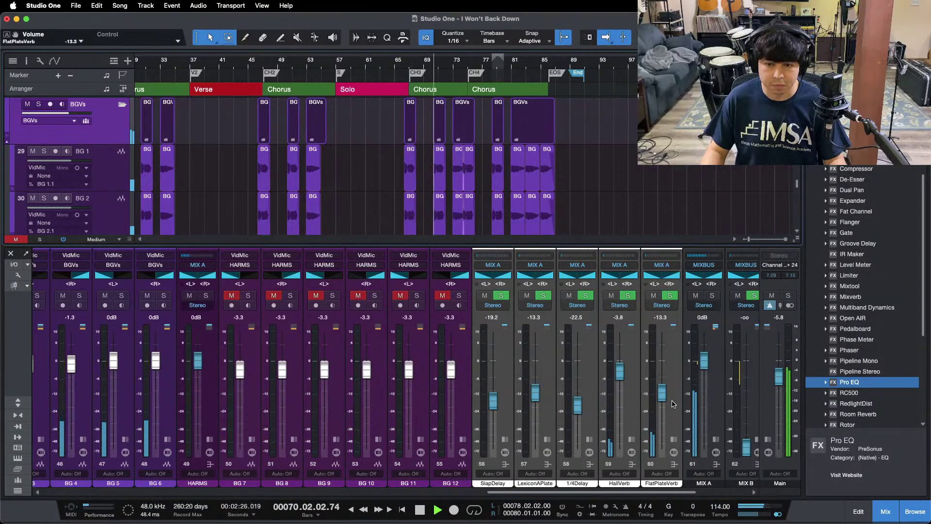
{"action": "scroll", "coordinate": [663, 392], "scroll_direction": "up", "scroll_amount": 1}
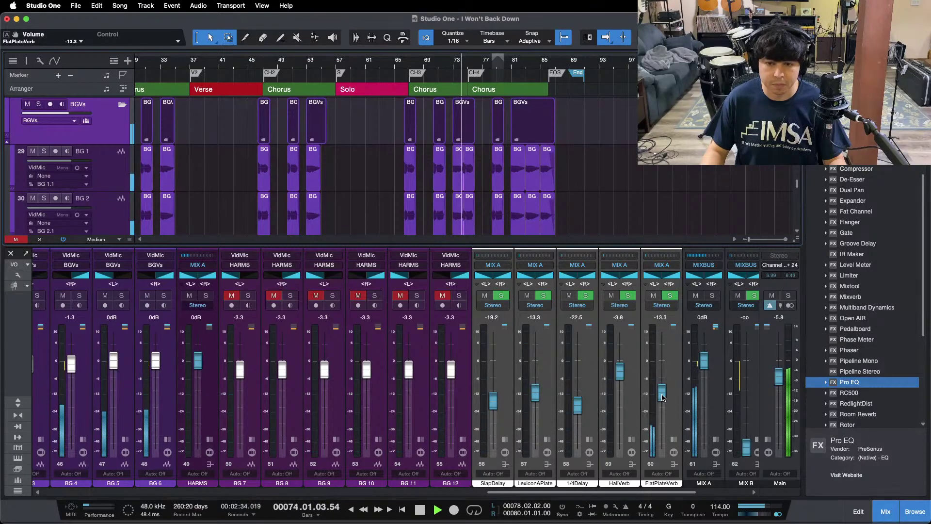
Play from before the second chorus, unmute VOX, LdVox and VoxHarm, and set VOX to +0.8 dB and VoxHarm to -6.3 dB
{"action": "left_click_drag", "start_coordinate": [576, 491], "coordinate": [467, 494]}
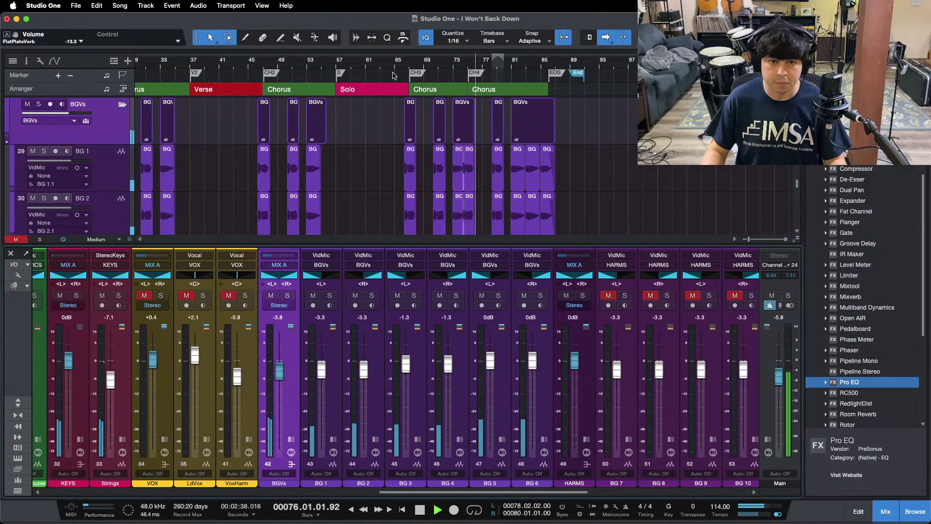
{"action": "left_click", "coordinate": [247, 65]}
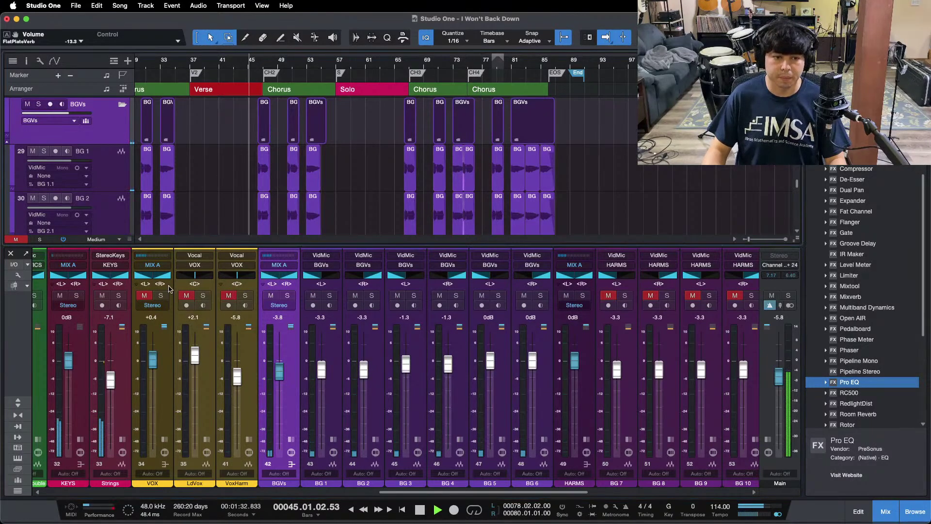
{"action": "left_click", "coordinate": [144, 296]}
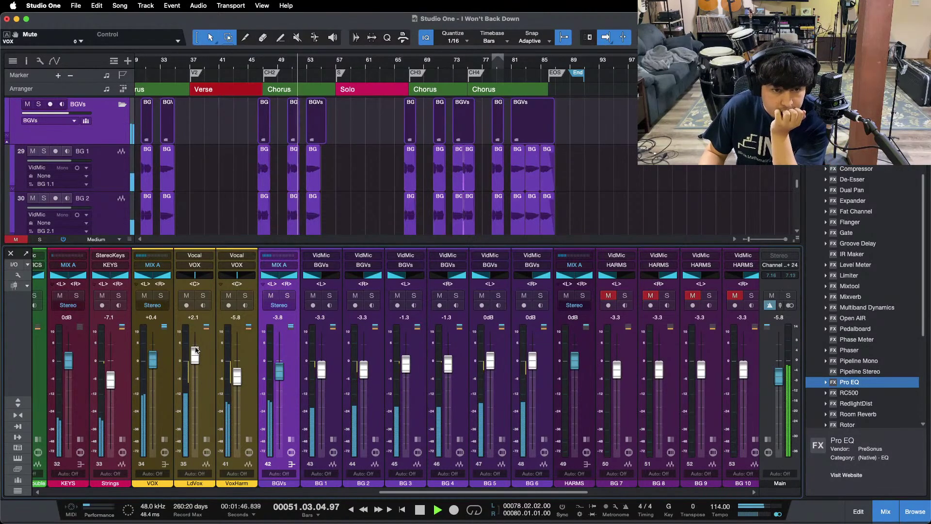
{"action": "scroll", "coordinate": [196, 350], "scroll_direction": "up", "scroll_amount": 2}
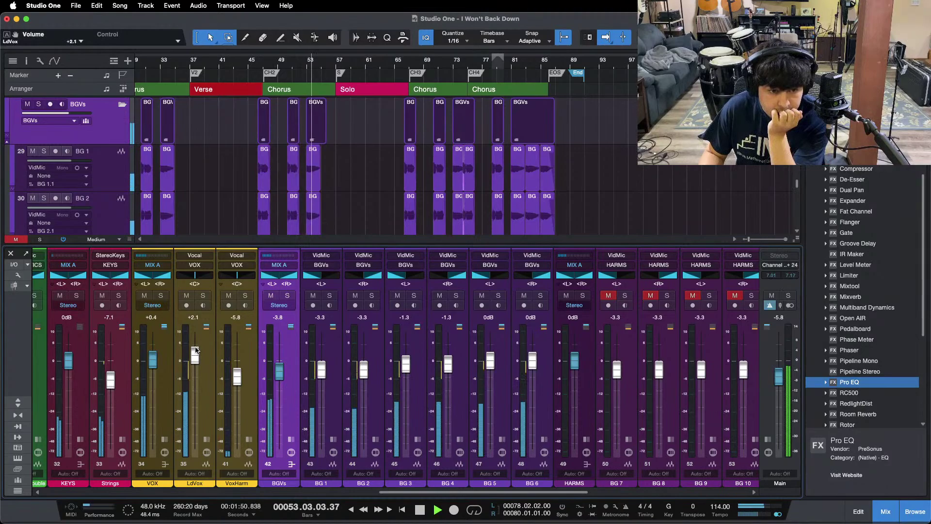
{"action": "scroll", "coordinate": [151, 356], "scroll_direction": "up", "scroll_amount": 2}
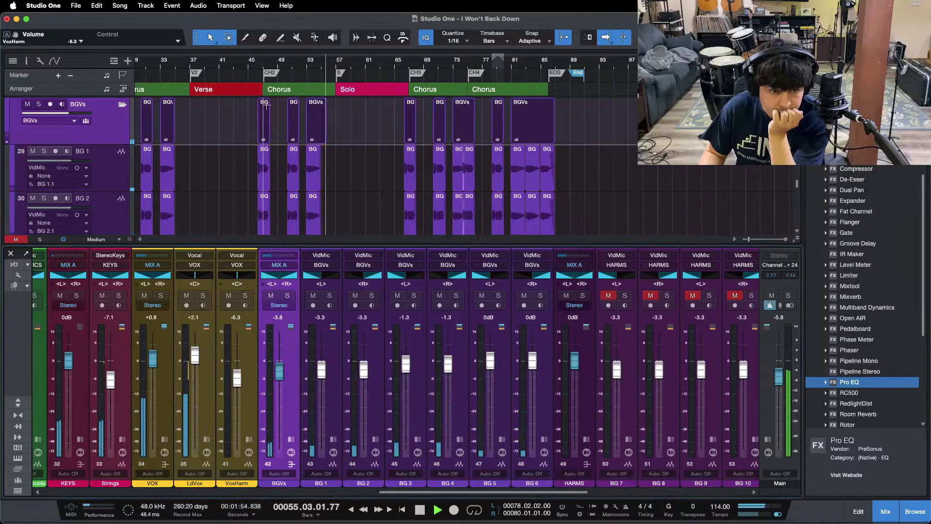
Replay from bar 52, lower the BGVs bus to -4.2 dB, and compare against the soloed "I Won't Back Down" reference track
{"action": "left_click", "coordinate": [301, 67]}
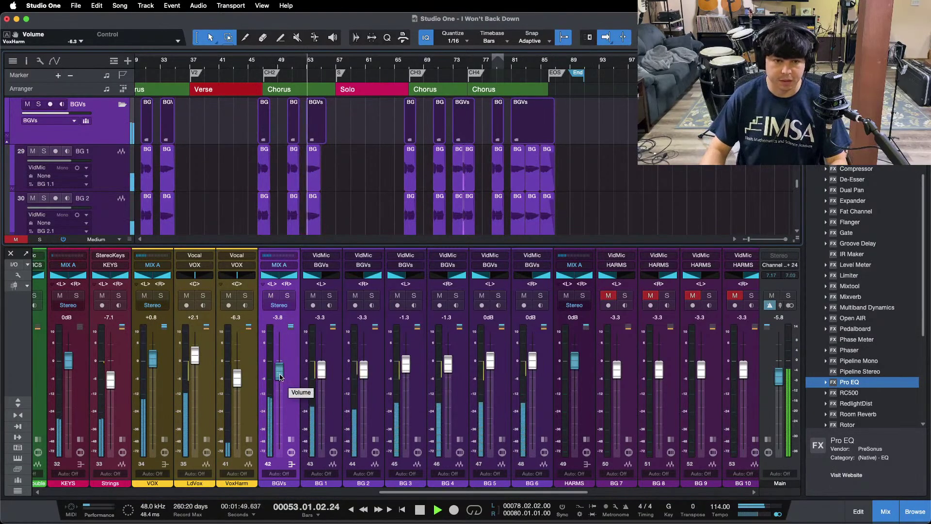
{"action": "key", "text": "F3"}
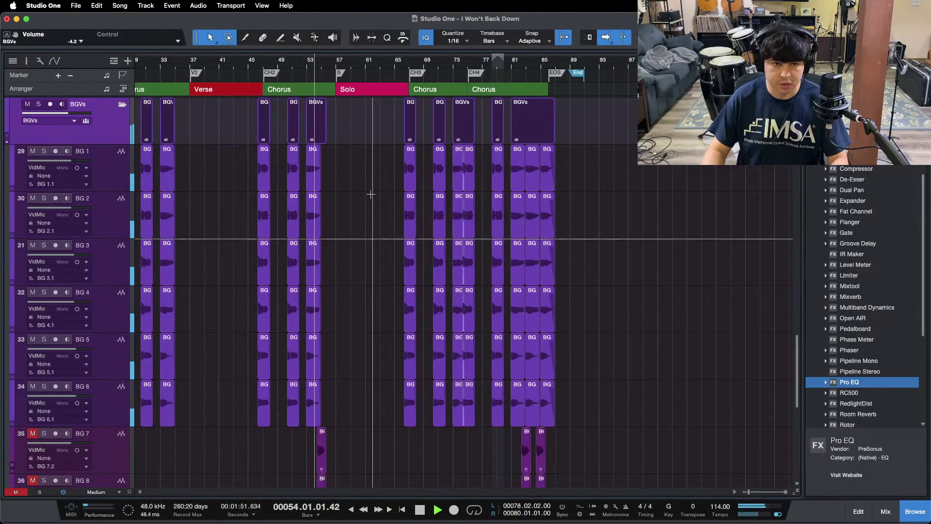
{"action": "scroll", "coordinate": [370, 194], "scroll_direction": "down", "scroll_amount": 10}
{"action": "key", "text": "space"}
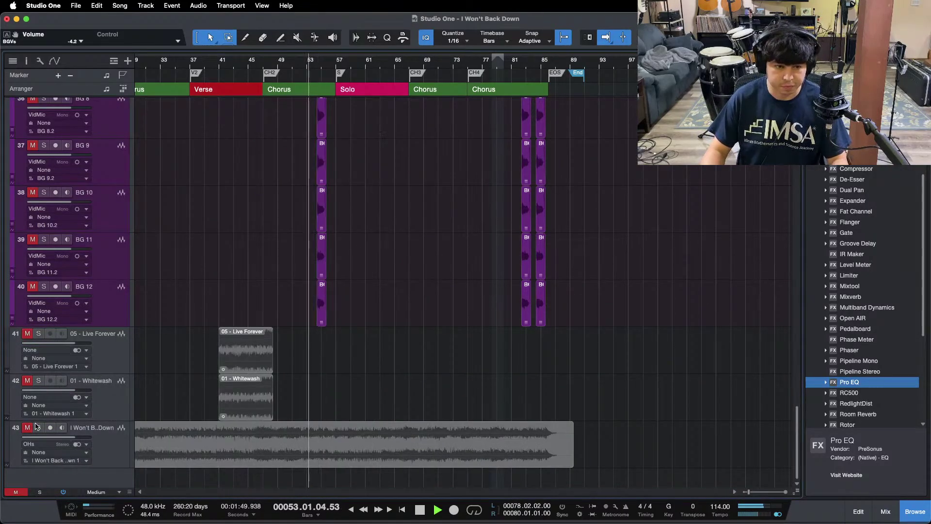
{"action": "key", "text": "s"}
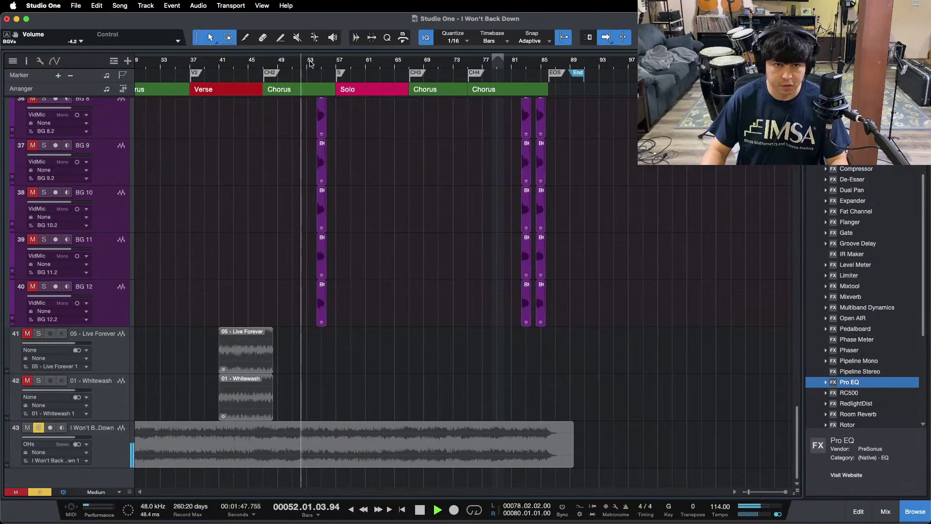
{"action": "key", "text": "e"}
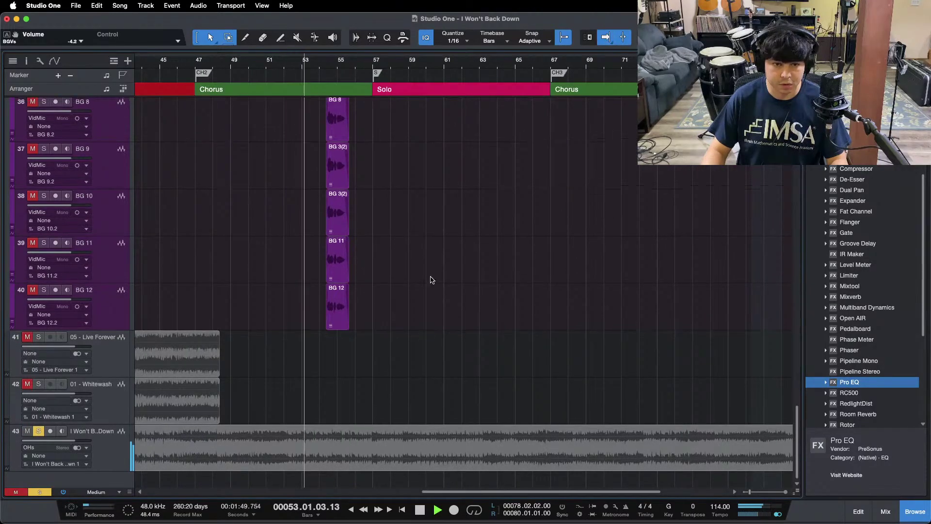
{"action": "scroll", "coordinate": [431, 278], "scroll_direction": "up", "scroll_amount": 7}
{"action": "key", "text": "s"}
Replay the mix from bar 52 and lower the BGVs bus fader to -6.3 dB
{"action": "left_click", "coordinate": [289, 66]}
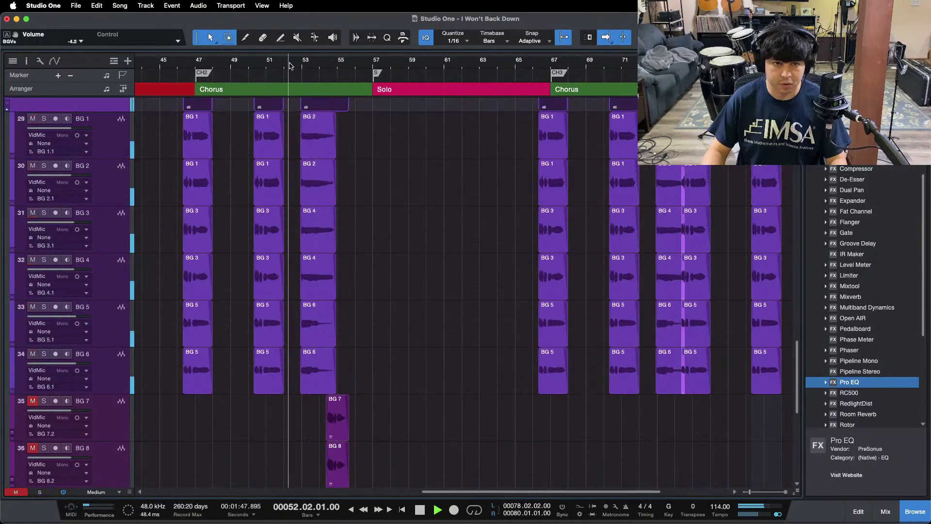
{"action": "key", "text": "F3"}
{"action": "left_click_drag", "start_coordinate": [279, 371], "coordinate": [279, 373]}
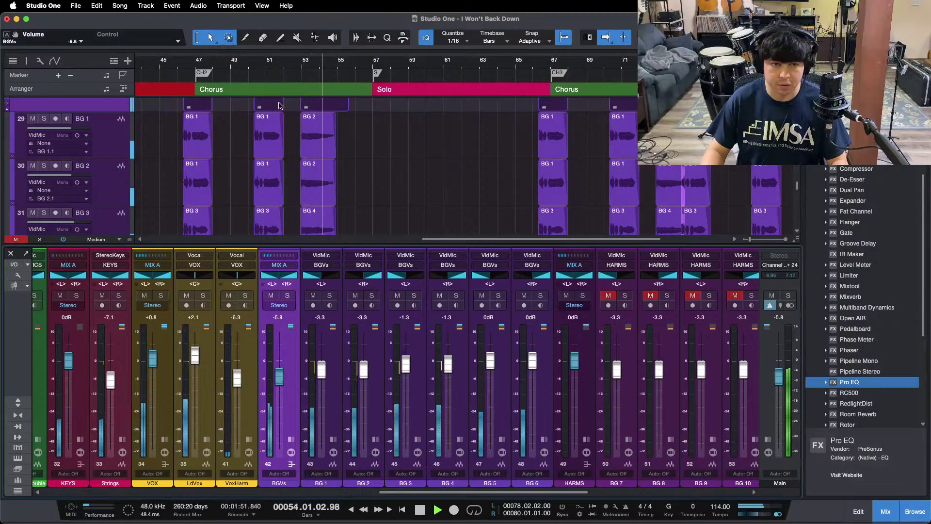
{"action": "left_click", "coordinate": [286, 64]}
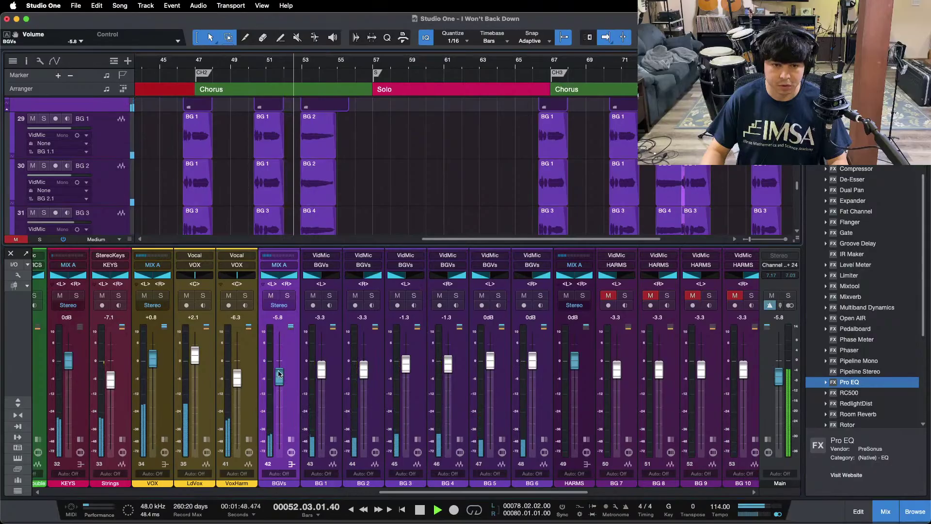
{"action": "left_click_drag", "start_coordinate": [279, 373], "coordinate": [280, 374]}
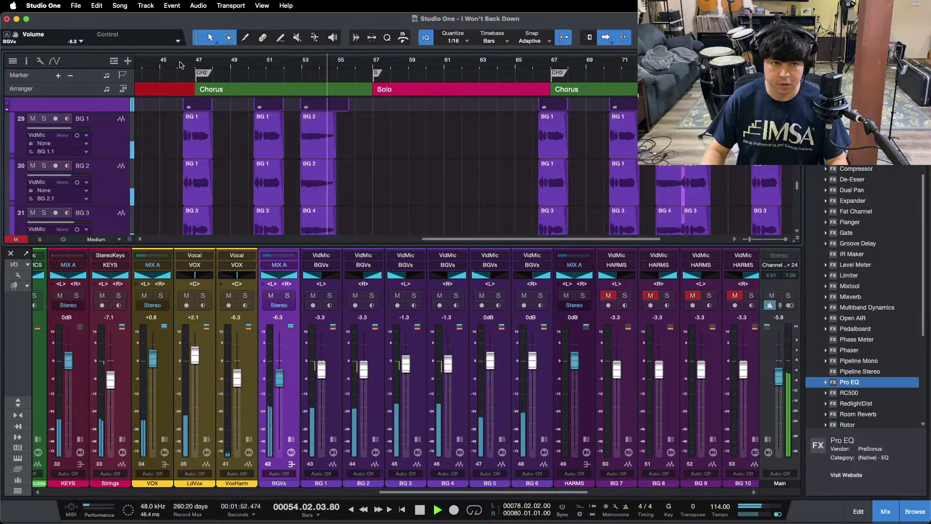
Compare the mix with the soloed reference track at the start of the second chorus
{"action": "key", "text": "F3"}
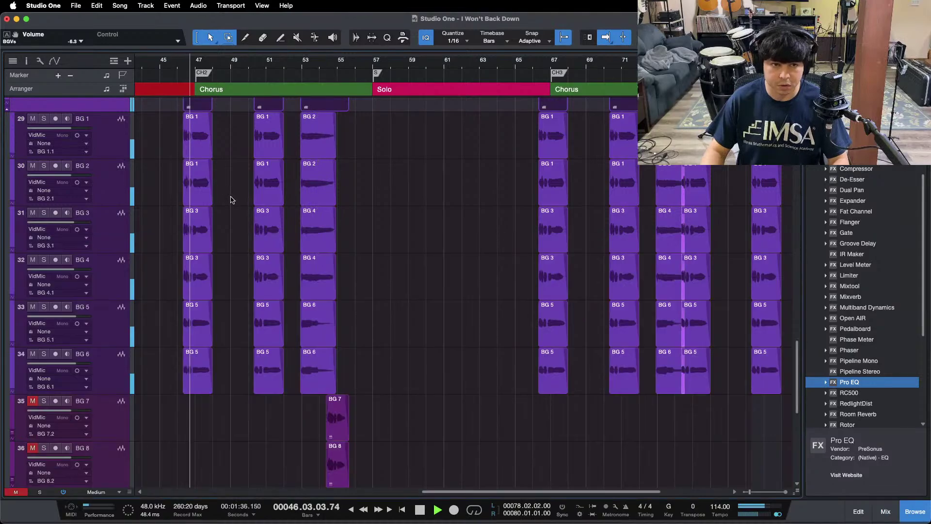
{"action": "scroll", "coordinate": [228, 203], "scroll_direction": "down", "scroll_amount": 7}
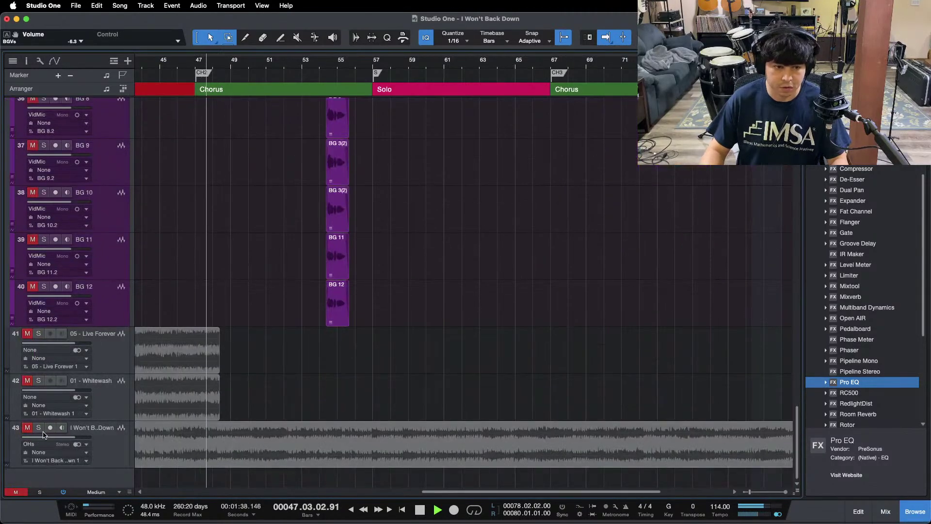
{"action": "key", "text": "s"}
{"action": "left_click", "coordinate": [173, 62]}
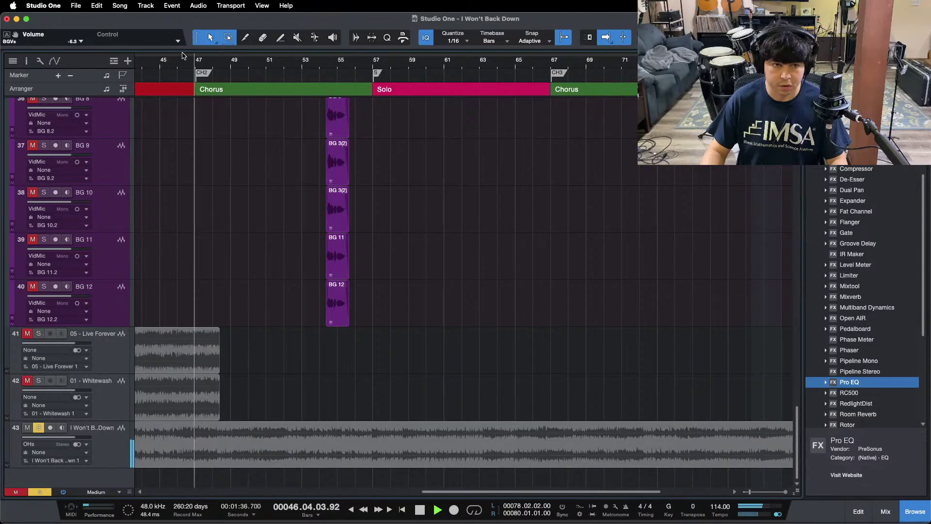
{"action": "key", "text": "s"}
{"action": "left_click", "coordinate": [178, 64]}
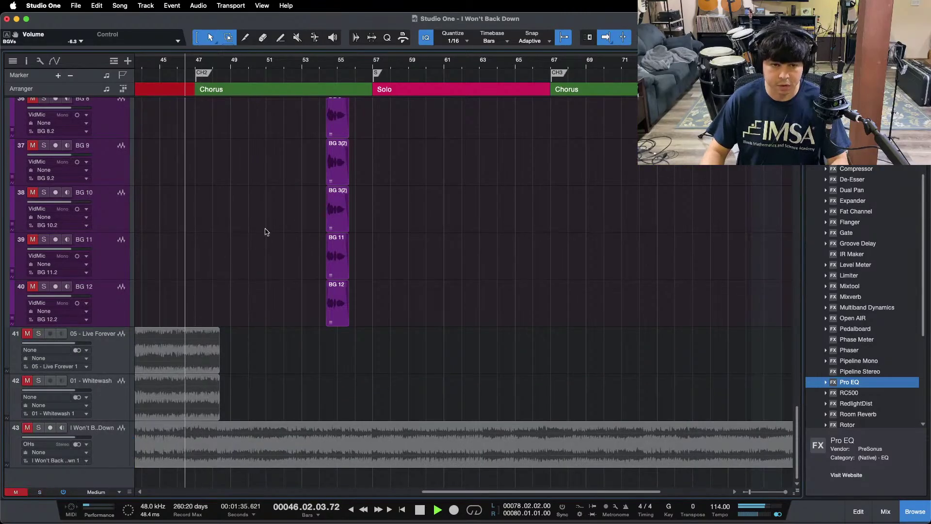
Replay the mix from bar 52 and recheck the BGVs bus level in the late second chorus
{"action": "left_click", "coordinate": [306, 62]}
{"action": "scroll", "coordinate": [440, 275], "scroll_direction": "up", "scroll_amount": 8}
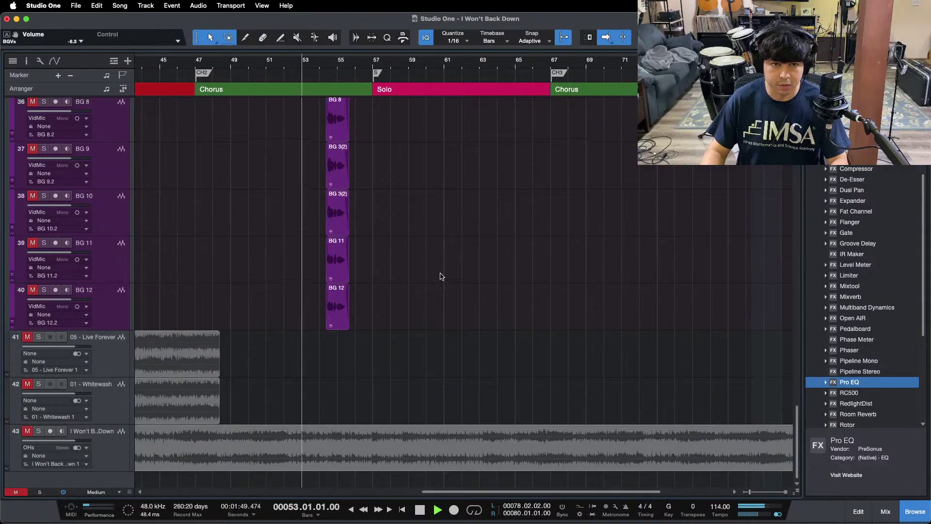
{"action": "left_click", "coordinate": [291, 431]}
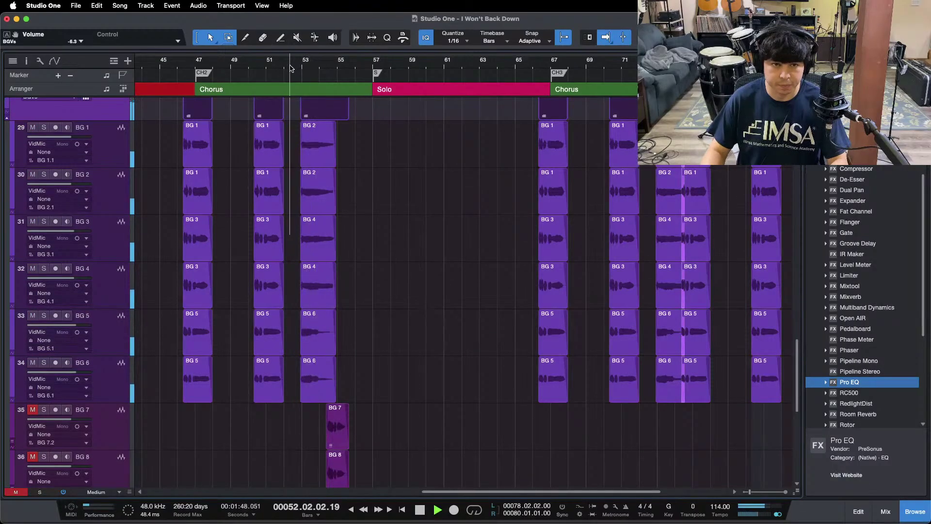
{"action": "key", "text": "F3"}
{"action": "left_click_drag", "start_coordinate": [280, 378], "coordinate": [279, 381]}
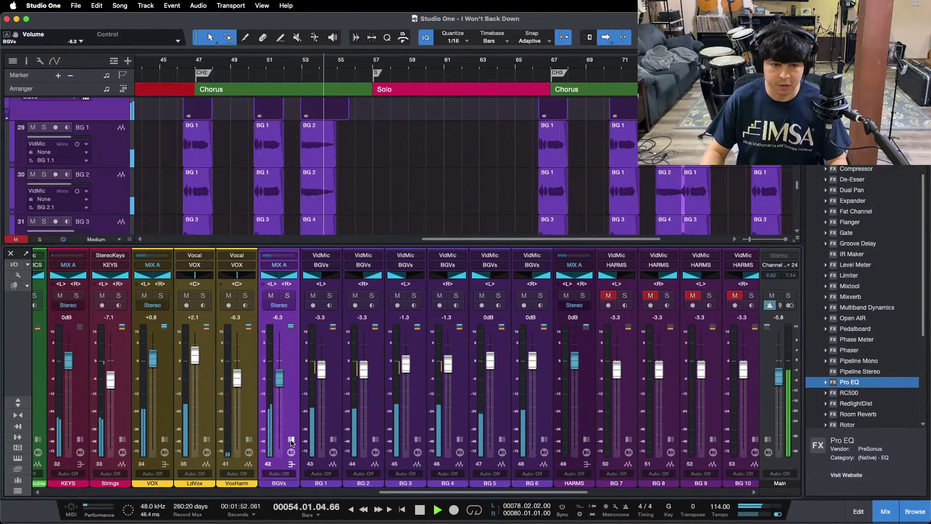
Show the BGVs bus's inserts and sends, and add a Mixtool effect after soothe2
{"action": "left_click", "coordinate": [291, 463]}
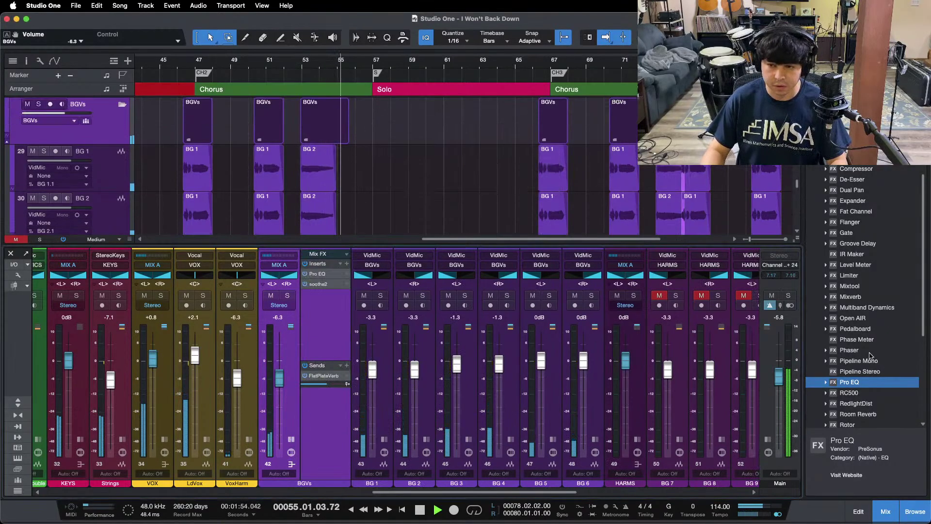
{"action": "left_click_drag", "start_coordinate": [848, 287], "coordinate": [338, 330]}
{"action": "left_click_drag", "start_coordinate": [383, 144], "coordinate": [507, 200]}
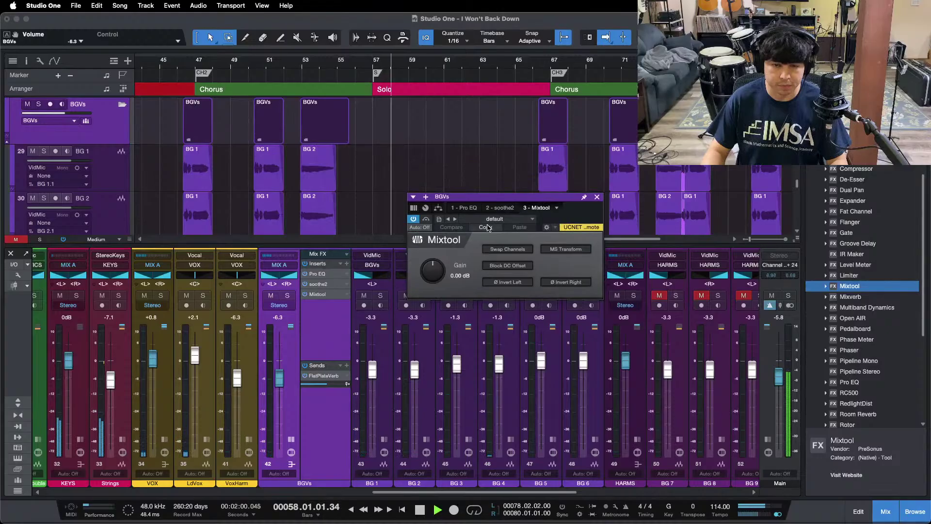
Restart playback from bar 45 and set the BGVs bus fader to -3.8 dB
{"action": "key", "text": "space"}
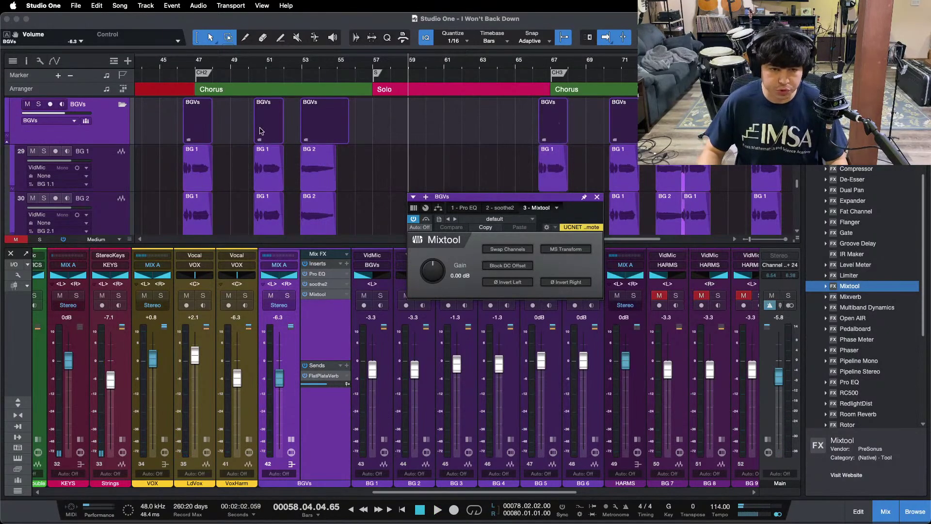
{"action": "left_click", "coordinate": [165, 68]}
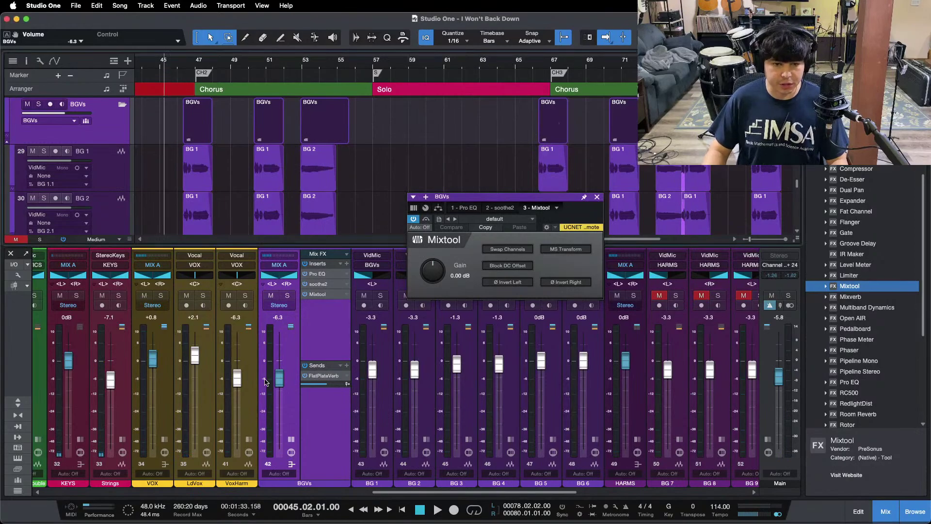
{"action": "key", "text": "space"}
{"action": "scroll", "coordinate": [279, 380], "scroll_direction": "up", "scroll_amount": 2}
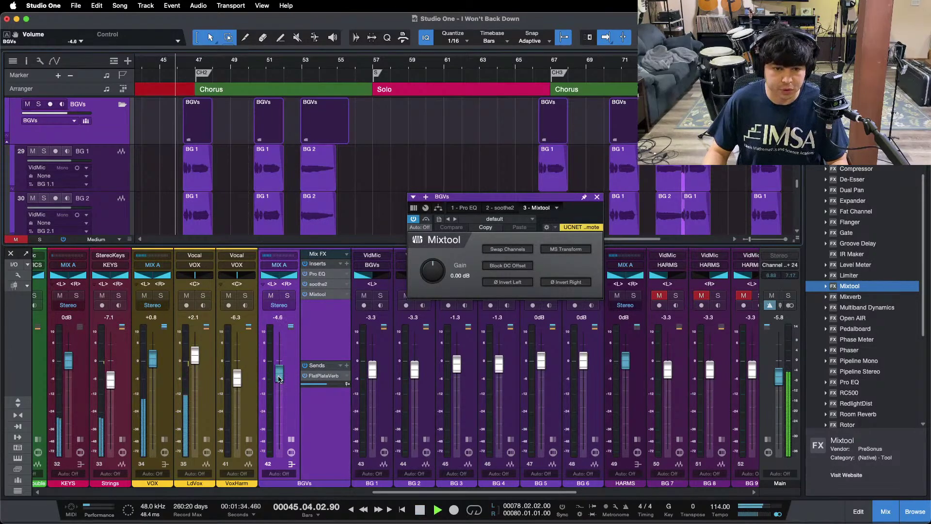
{"action": "scroll", "coordinate": [278, 379], "scroll_direction": "down", "scroll_amount": 1}
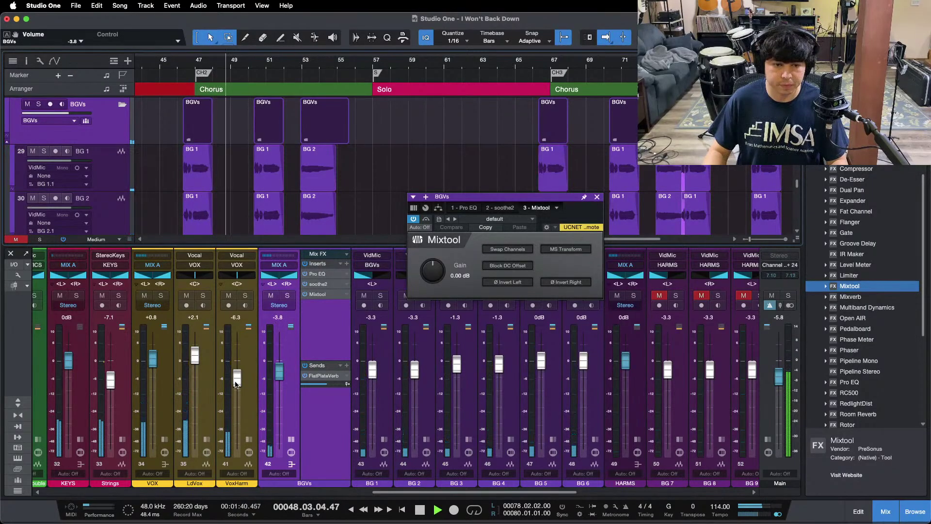
Set the VoxHarm fader to -6.7 dB and the BGVs bus fader to -4.2 dB during second chorus playback
{"action": "scroll", "coordinate": [236, 383], "scroll_direction": "down", "scroll_amount": 1}
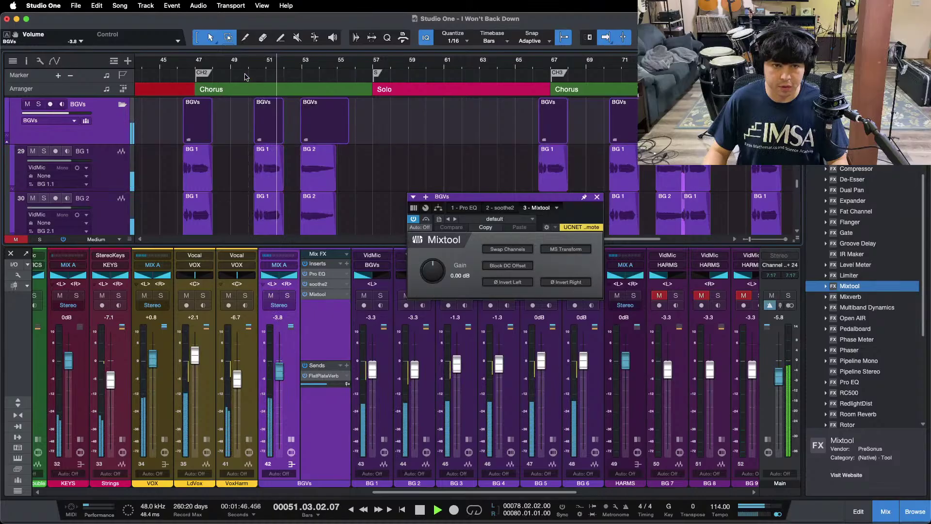
{"action": "key", "text": "comma"}
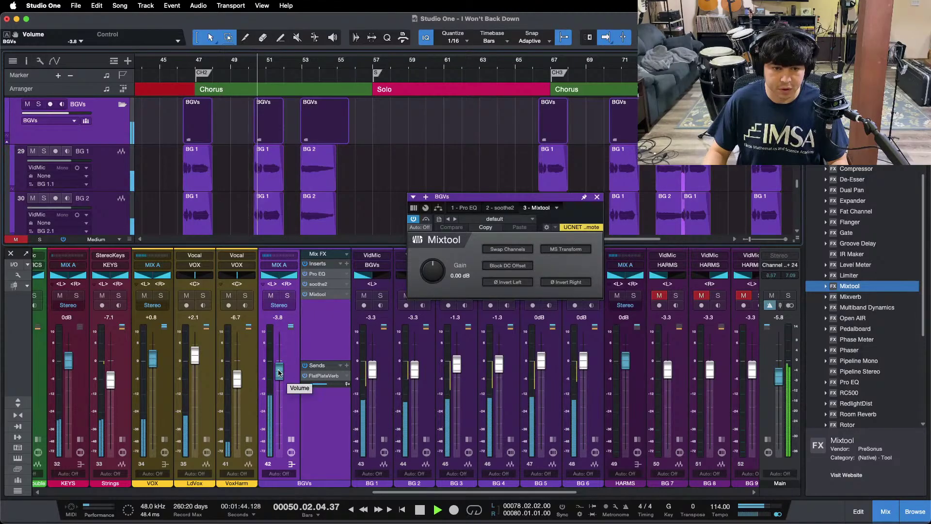
{"action": "left_click_drag", "start_coordinate": [278, 372], "coordinate": [279, 373]}
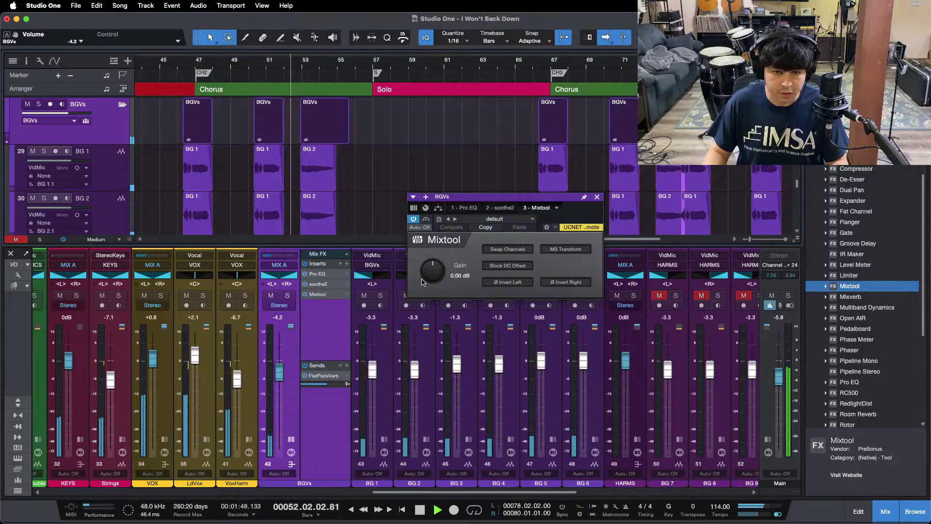
Lower the BGVs Mixtool gain to -2.40 dB and add an automation envelope for its Bypass on the BGVs track
{"action": "left_click_drag", "start_coordinate": [421, 283], "coordinate": [421, 273]}
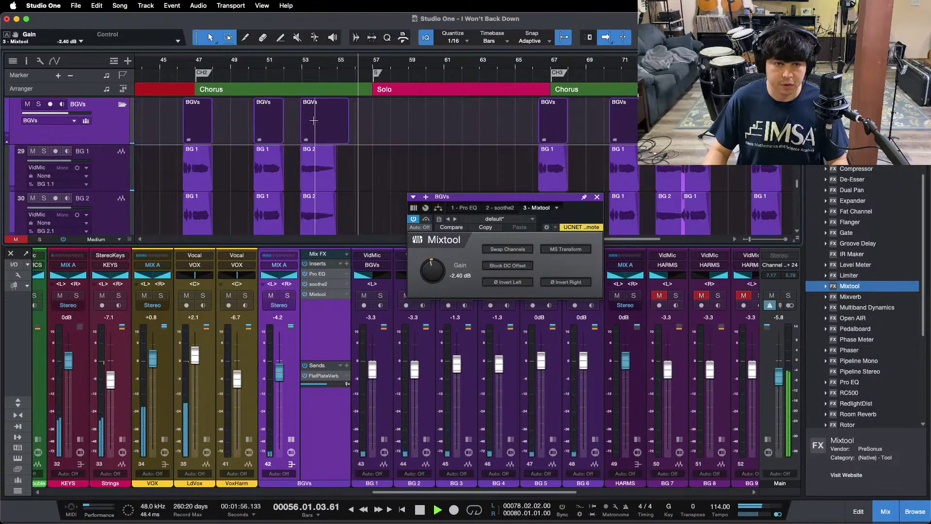
{"action": "key", "text": "space"}
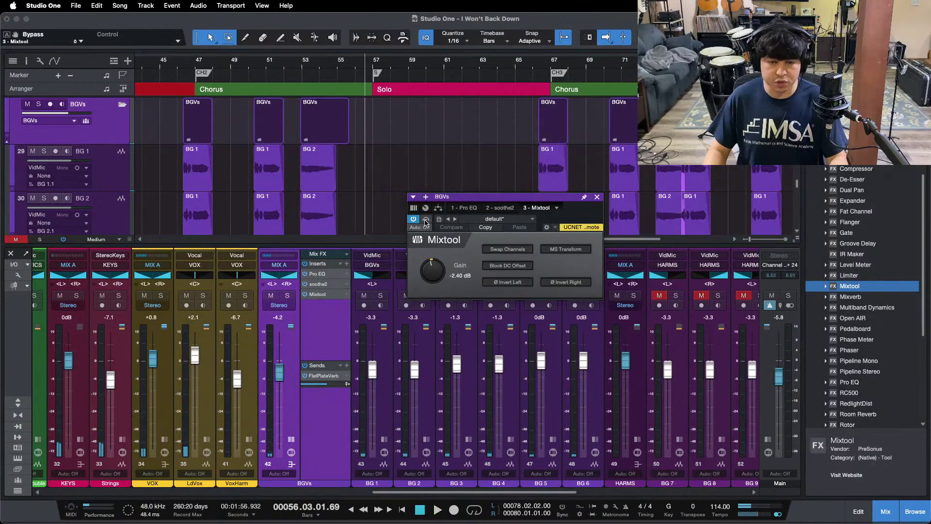
{"action": "left_click", "coordinate": [6, 34]}
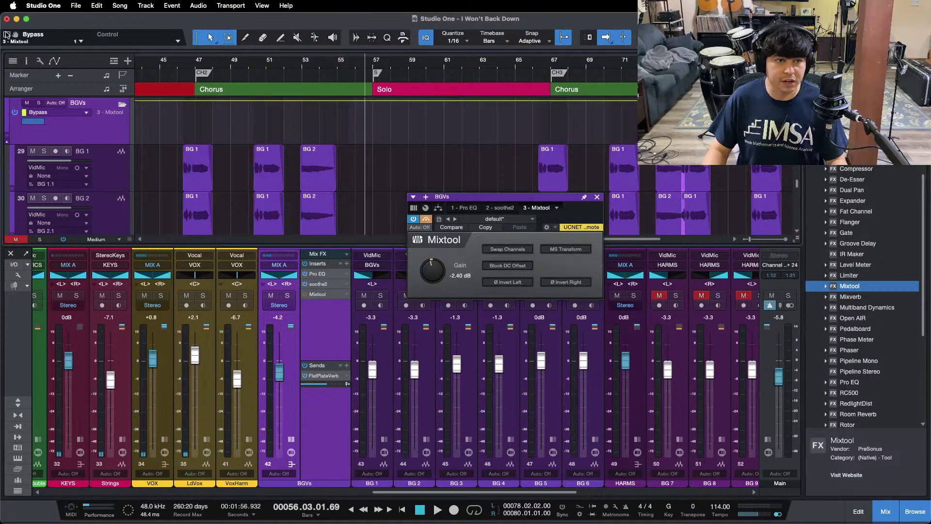
{"action": "left_click", "coordinate": [597, 196]}
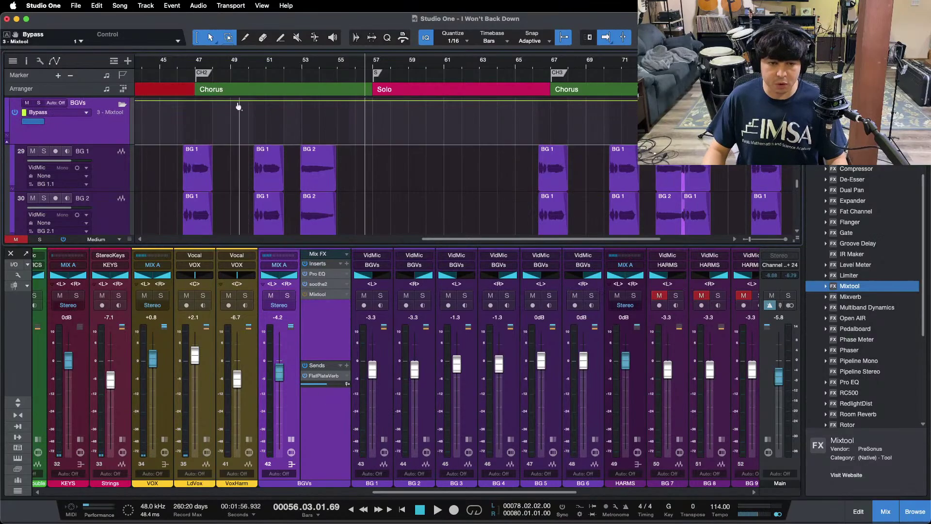
Automate the Mixtool bypass off around the long BG 2 phrase in the first chorus, from 32.03 to 35.03
{"action": "key", "text": "e"}
{"action": "key", "text": "w"}
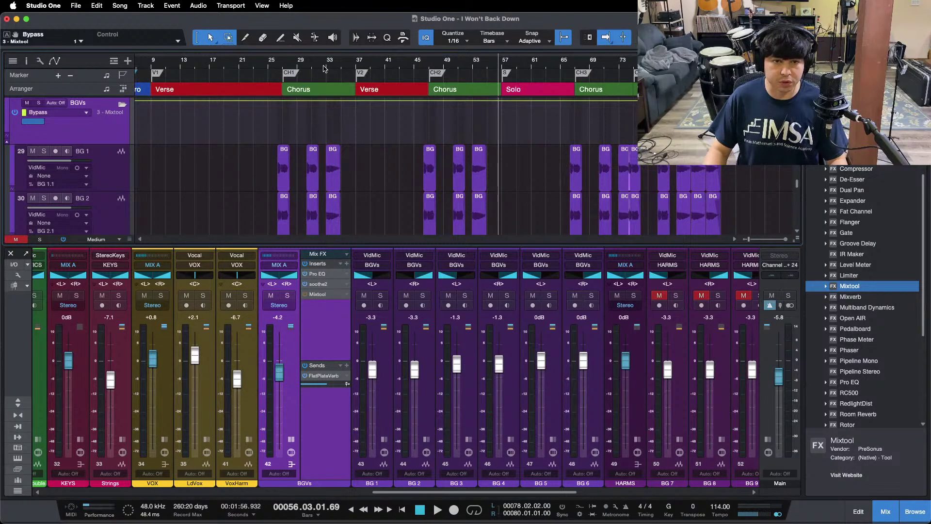
{"action": "key", "text": "e"}
{"action": "key", "text": "e"}
{"action": "key", "text": "e"}
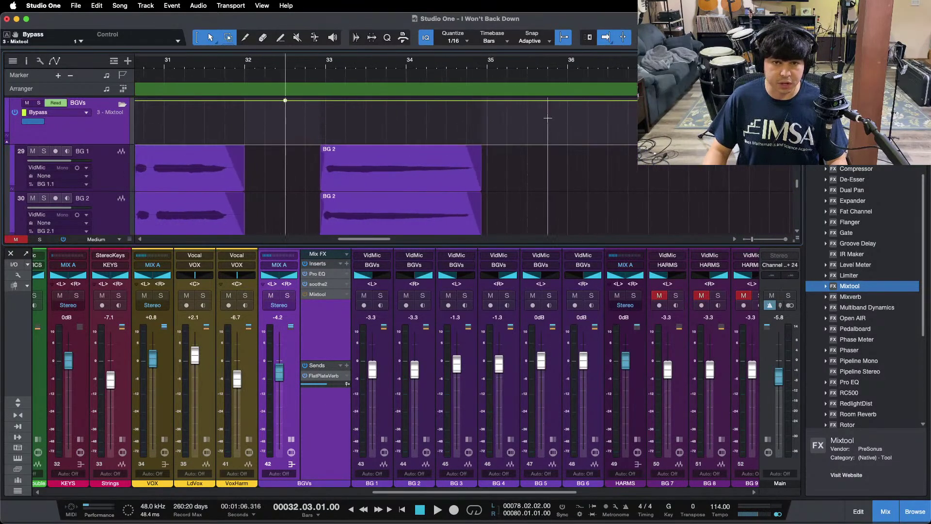
{"action": "left_click", "coordinate": [527, 101]}
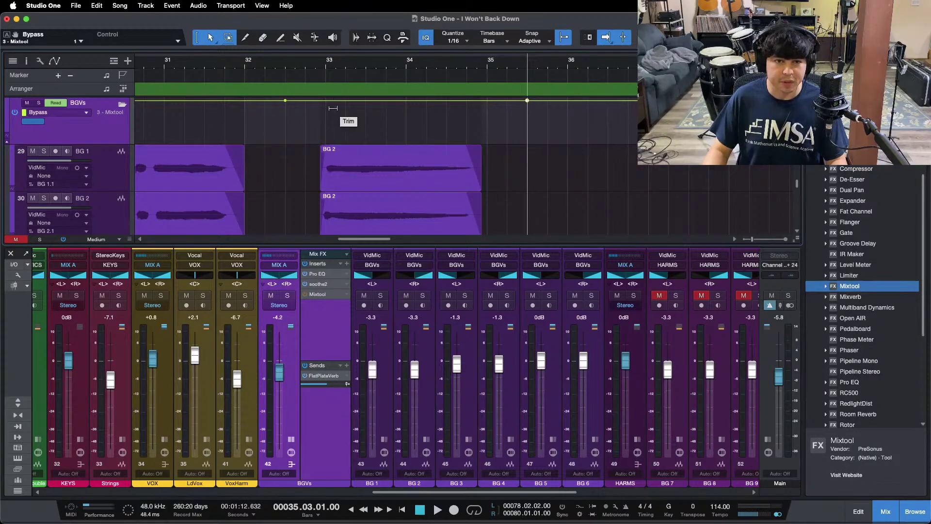
{"action": "left_click_drag", "start_coordinate": [345, 120], "coordinate": [342, 146]}
{"action": "left_click", "coordinate": [329, 66]}
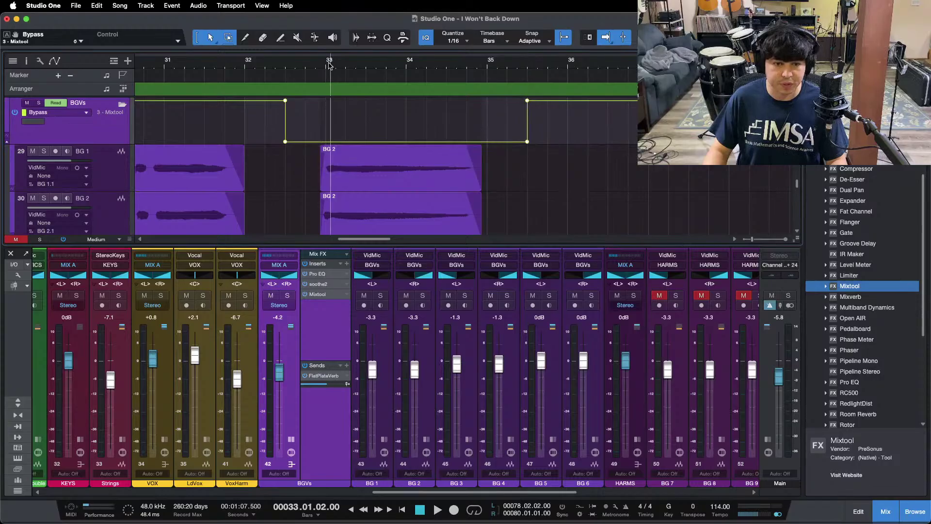
Automate the Mixtool bypass off around the second chorus's BG 2 phrase, from 52.03 to 55.03, and save the song
{"action": "key", "text": "w"}
{"action": "key", "text": "w"}
{"action": "key", "text": "w"}
{"action": "scroll", "coordinate": [536, 66], "scroll_direction": "up", "scroll_amount": 5}
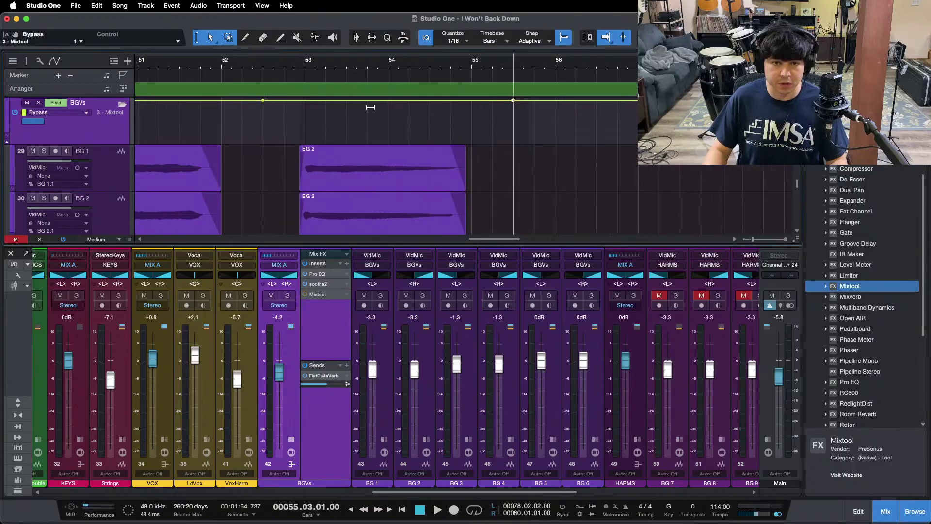
{"action": "left_click_drag", "start_coordinate": [373, 101], "coordinate": [380, 176]}
{"action": "scroll", "coordinate": [352, 85], "scroll_direction": "down", "scroll_amount": 5}
{"action": "key", "text": "ctrl+s"}
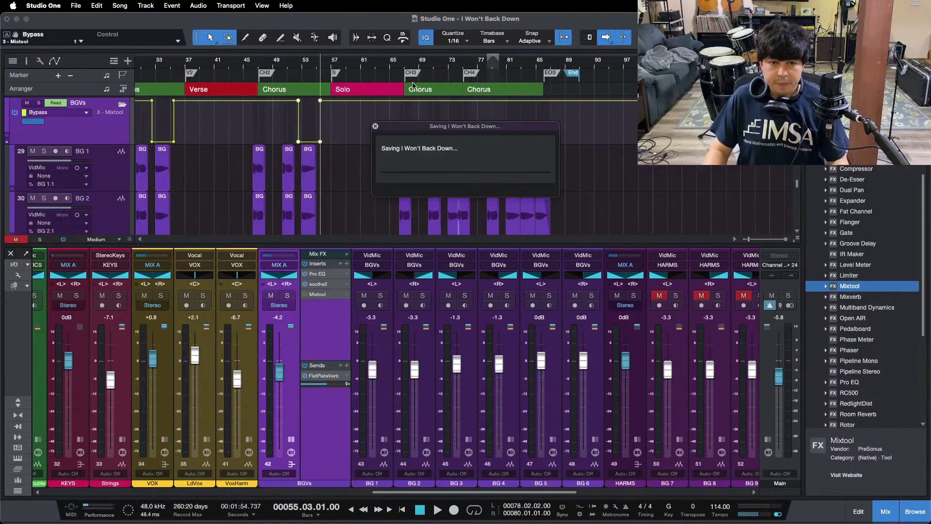
Automate the Mixtool bypass off over the third chorus's BG 2 phrase, ending at 74.02.03 where BG 1 starts
{"action": "scroll", "coordinate": [213, 104], "scroll_direction": "up", "scroll_amount": 5}
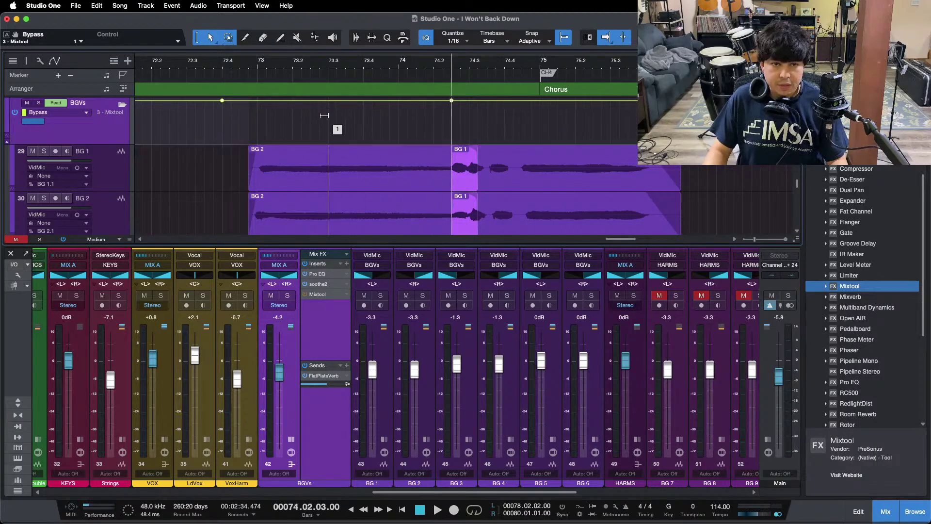
{"action": "left_click_drag", "start_coordinate": [451, 104], "coordinate": [417, 142]}
{"action": "scroll", "coordinate": [417, 67], "scroll_direction": "down", "scroll_amount": 5}
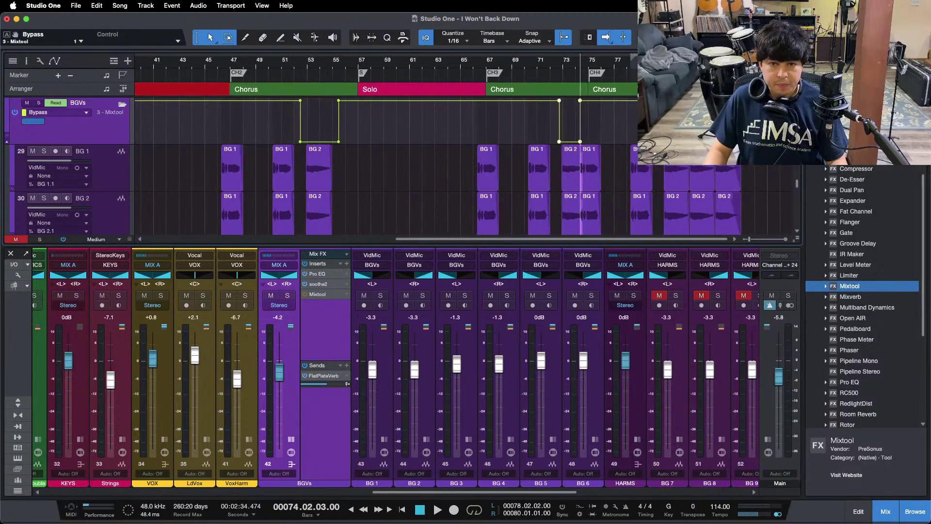
Automate the Mixtool bypass off from 80.03 to bar 89 over the closing BG phrases, and save the song
{"action": "scroll", "coordinate": [465, 102], "scroll_direction": "up", "scroll_amount": 8}
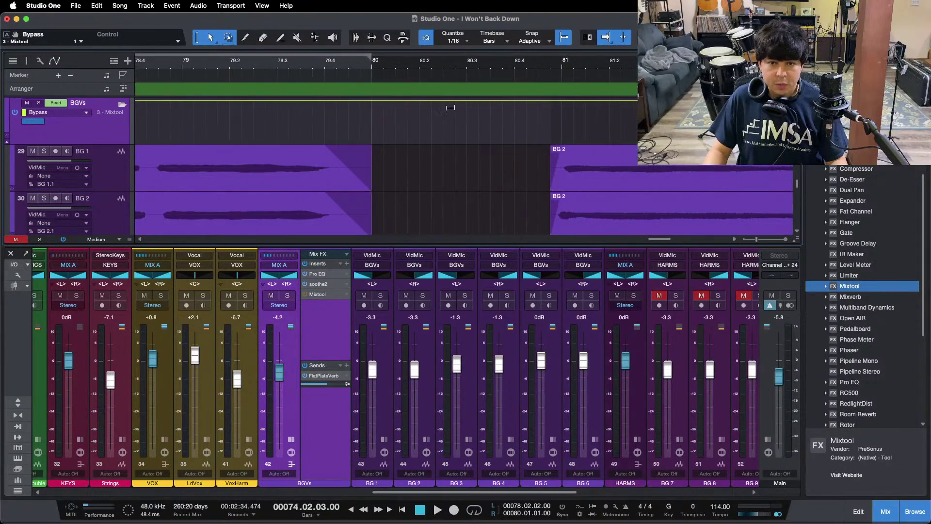
{"action": "left_click", "coordinate": [466, 101]}
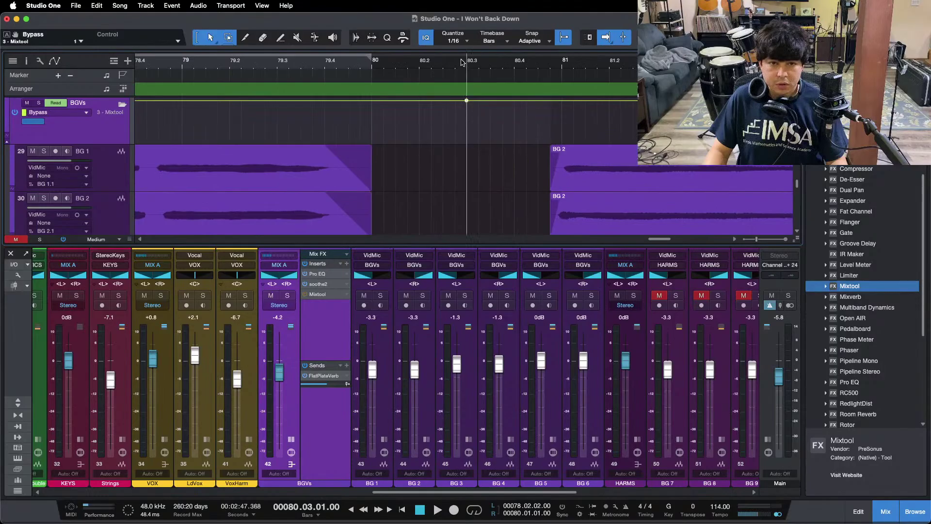
{"action": "left_click_drag", "start_coordinate": [461, 60], "coordinate": [375, 40]}
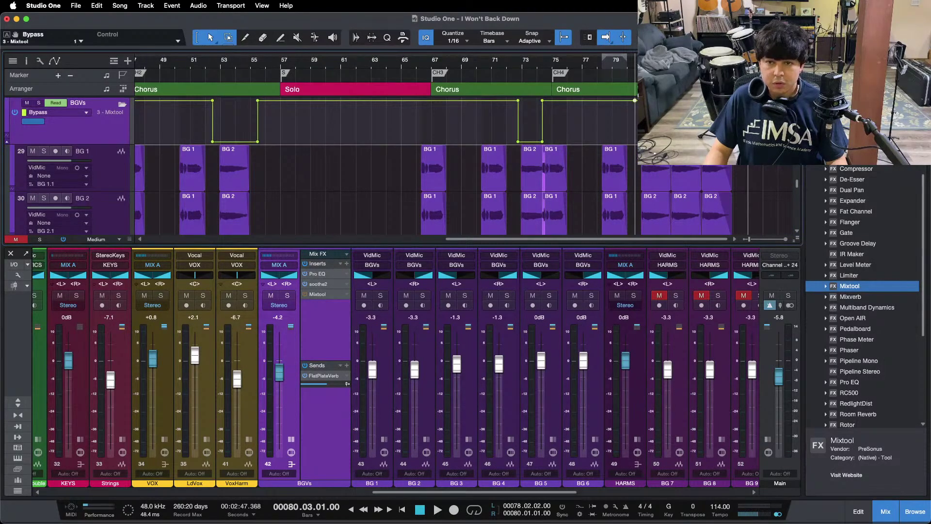
{"action": "left_click", "coordinate": [763, 139]}
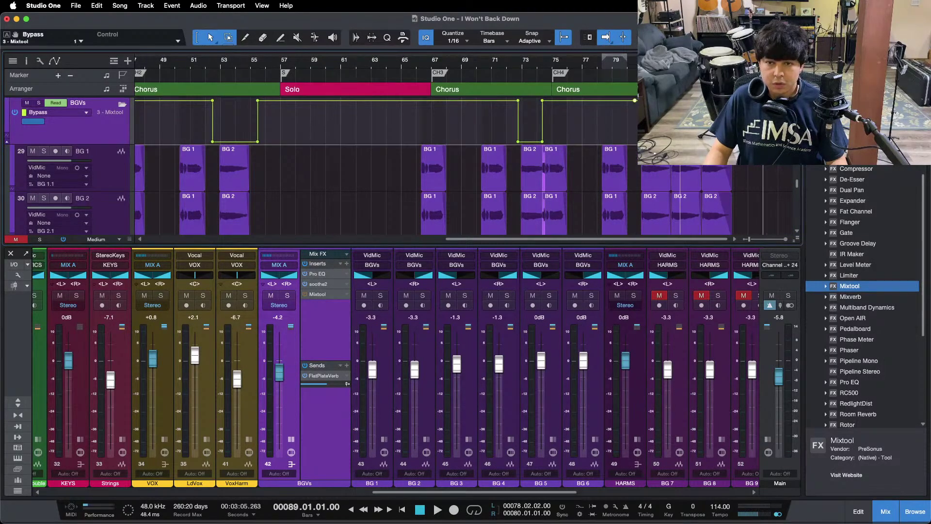
{"action": "left_click_drag", "start_coordinate": [243, 62], "coordinate": [436, 48]}
{"action": "key", "text": "super+s"}
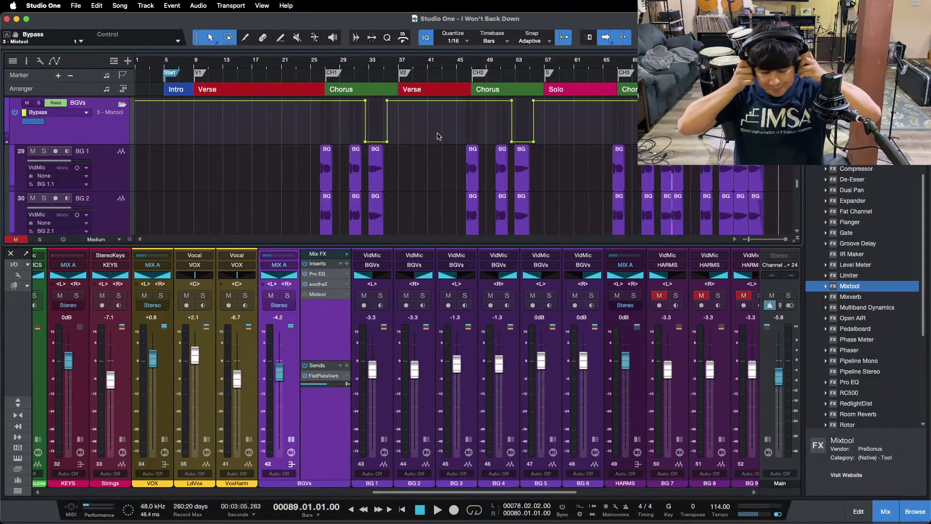
Replay the mix from just before the second chorus and try the BGVs bus fader at -3.8 dB
{"action": "mouse_move", "coordinate": [477, 519]}
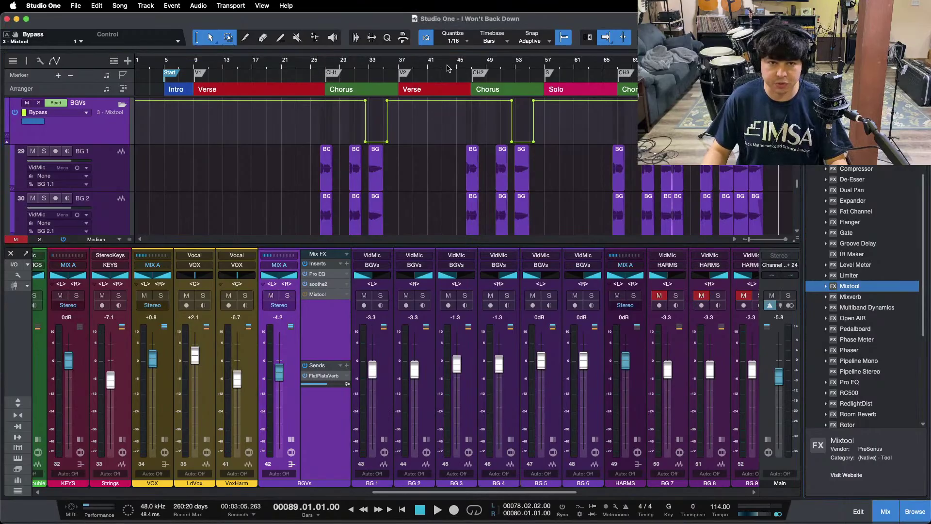
{"action": "left_click", "coordinate": [453, 68]}
{"action": "key", "text": "space"}
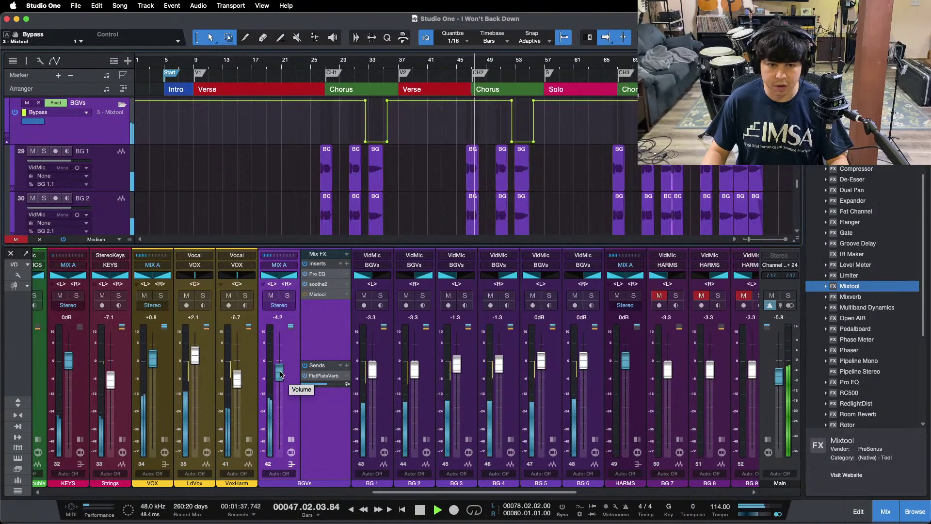
{"action": "left_click_drag", "start_coordinate": [280, 373], "coordinate": [280, 372]}
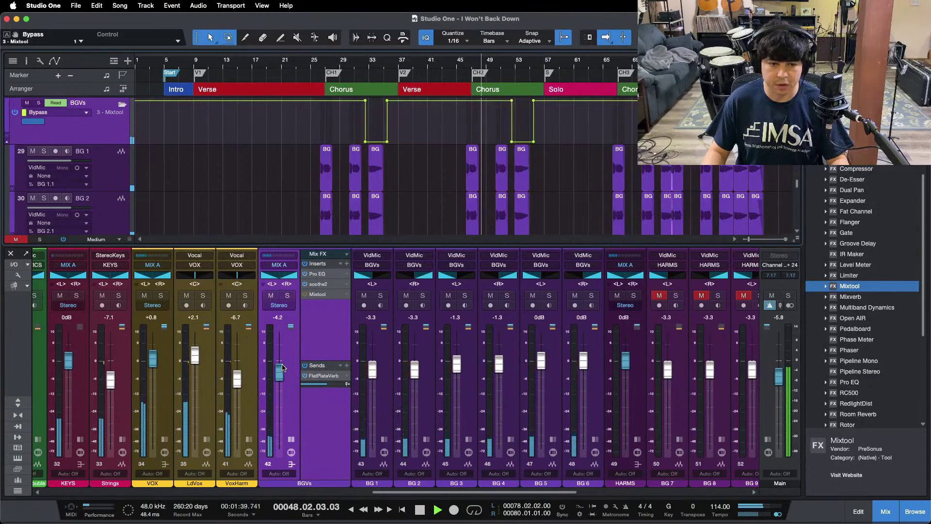
Set the BGVs bus fader to -4.2 dB and its Mixtool gain to -2.88 dB
{"action": "left_click", "coordinate": [317, 294]}
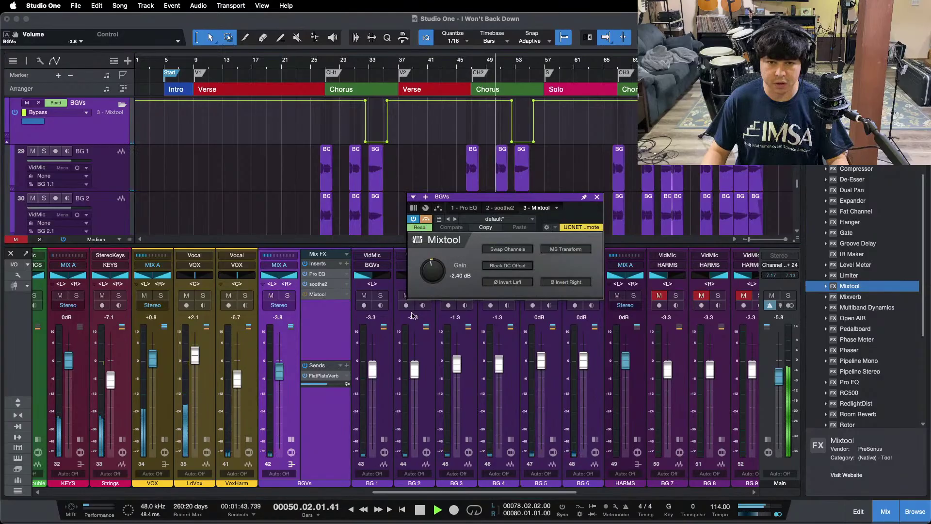
{"action": "left_click_drag", "start_coordinate": [279, 368], "coordinate": [279, 371]}
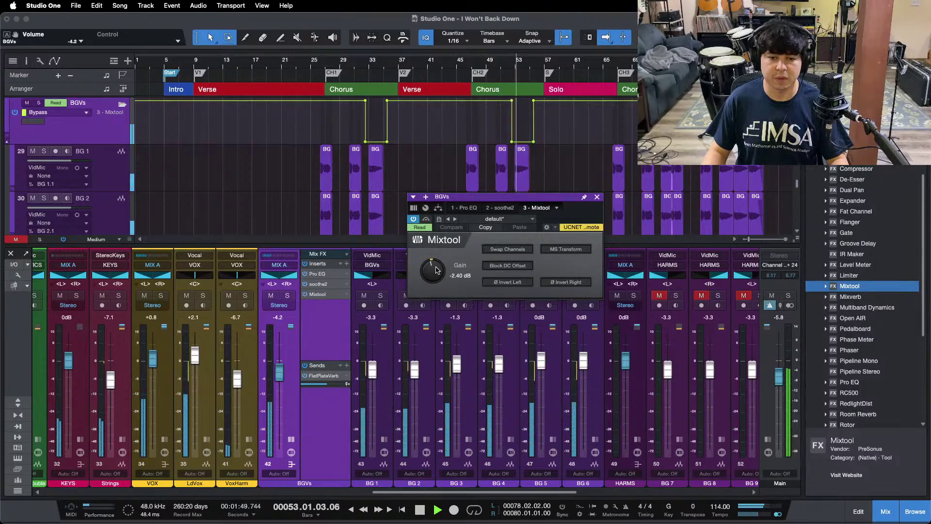
{"action": "left_click", "coordinate": [597, 197]}
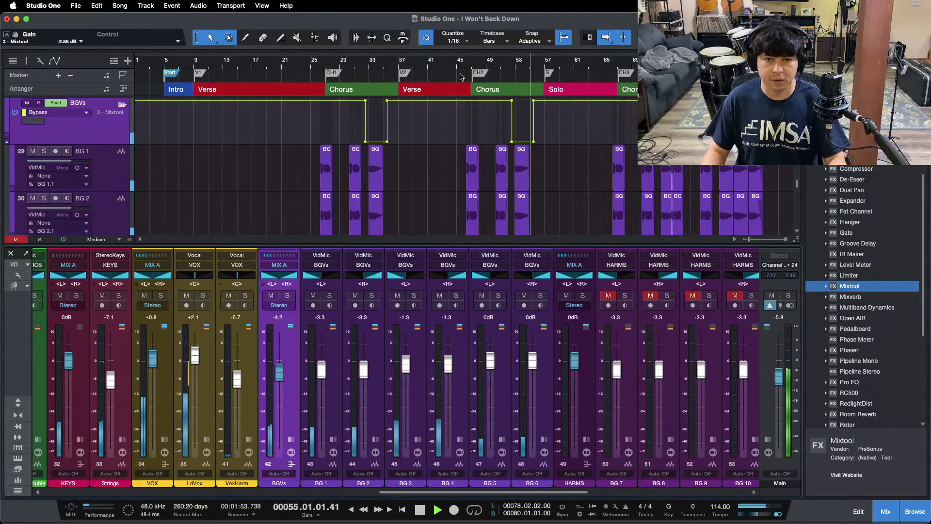
Set the LdGtr channel fader to -3.3 dB while the solo plays
{"action": "key", "text": "F3"}
{"action": "key", "text": "e"}
{"action": "key", "text": "e"}
{"action": "key", "text": "e"}
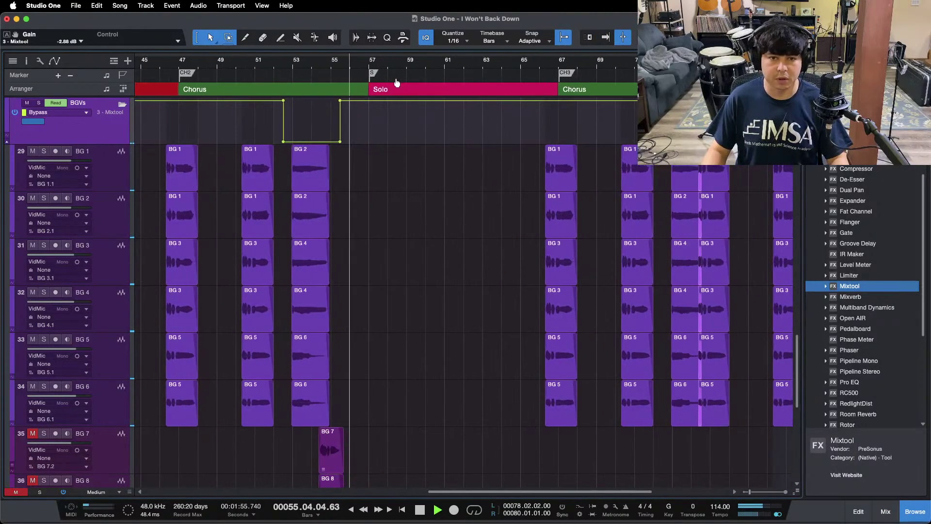
{"action": "key", "text": "F3"}
{"action": "left_click_drag", "start_coordinate": [443, 494], "coordinate": [299, 494]}
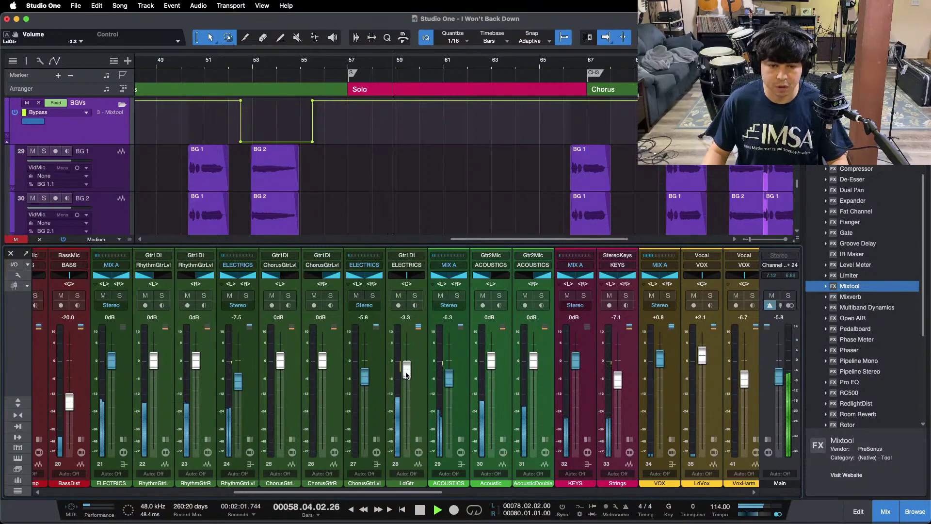
Look through the arrangement tracks, from the drums and guitars to the vocals and reference track, during the solo
{"action": "key", "text": "F3"}
{"action": "scroll", "coordinate": [417, 368], "scroll_direction": "up", "scroll_amount": 10}
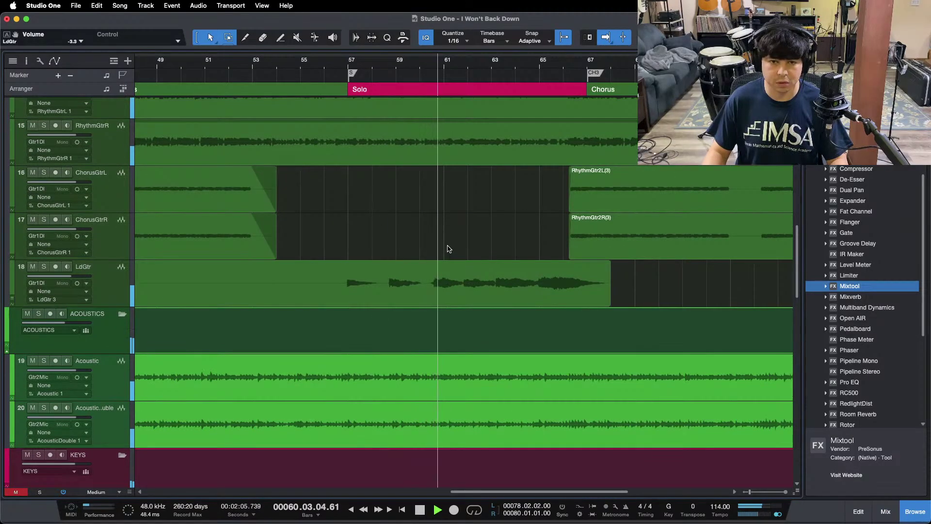
{"action": "scroll", "coordinate": [447, 252], "scroll_direction": "up", "scroll_amount": 1}
{"action": "scroll", "coordinate": [448, 248], "scroll_direction": "up", "scroll_amount": 15}
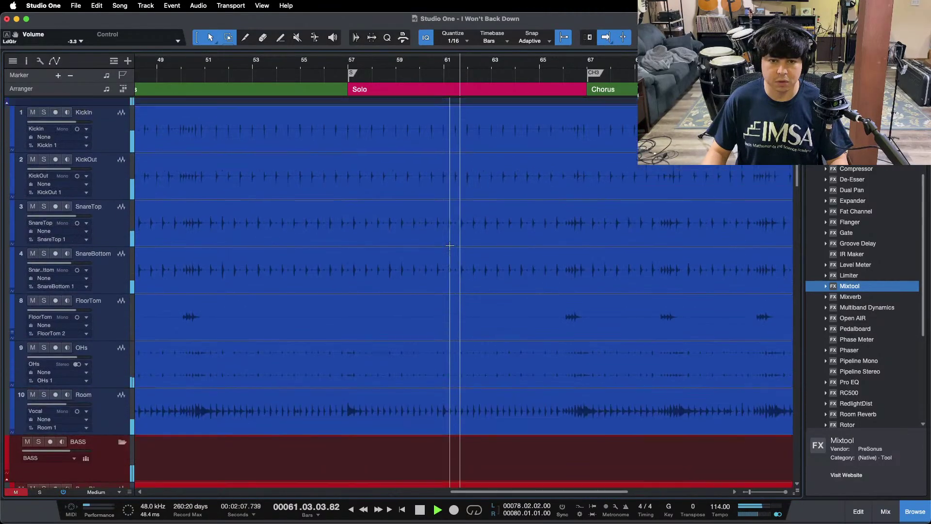
{"action": "scroll", "coordinate": [449, 245], "scroll_direction": "down", "scroll_amount": 20}
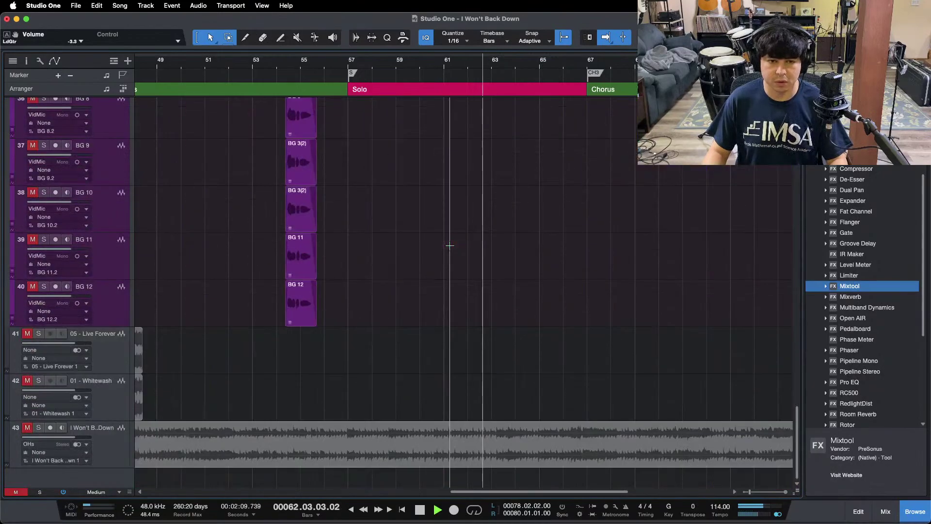
{"action": "scroll", "coordinate": [449, 245], "scroll_direction": "up", "scroll_amount": 5}
{"action": "scroll", "coordinate": [450, 245], "scroll_direction": "up", "scroll_amount": 1}
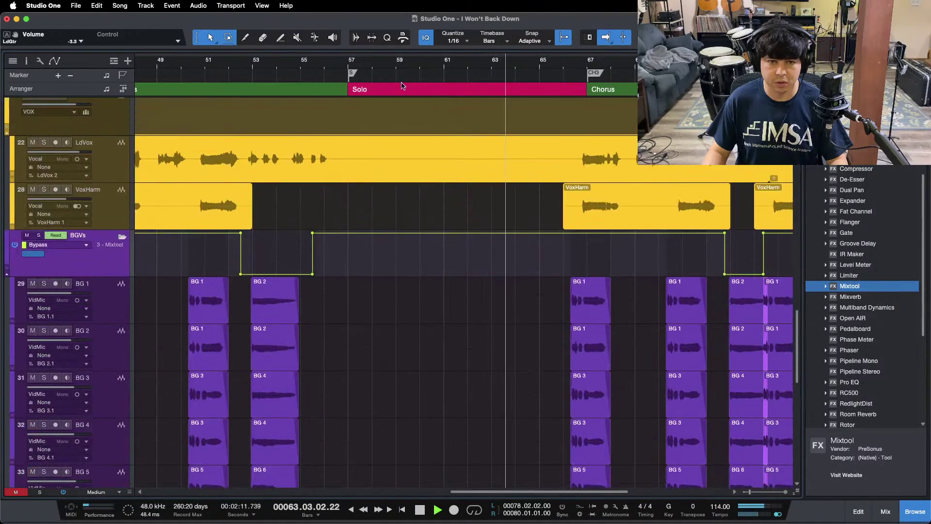
Set the loop range around the BG 7 to BG 12 clips from 82.02.03 to 83.03.04, and save the song
{"action": "key", "text": "w"}
{"action": "scroll", "coordinate": [727, 320], "scroll_direction": "down", "scroll_amount": 10}
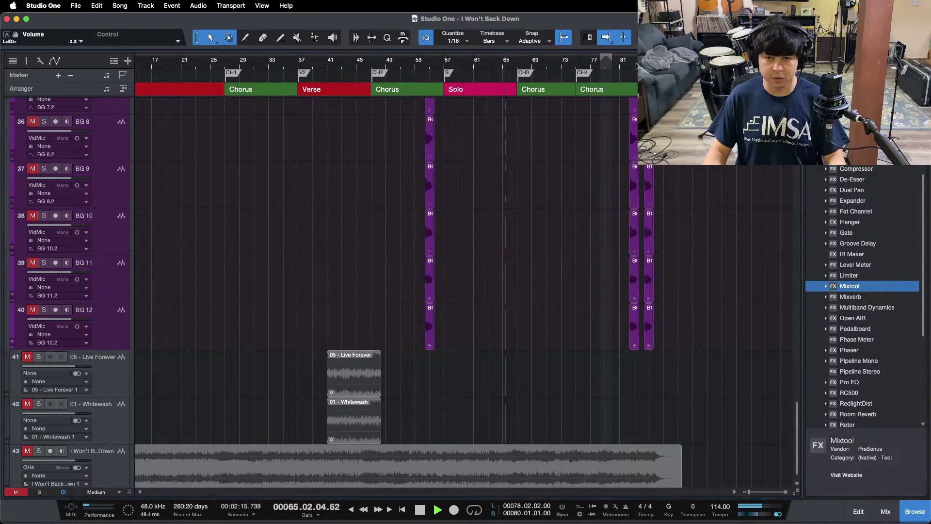
{"action": "mouse_move", "coordinate": [631, 67]}
{"action": "left_mouse_down"}
{"action": "mouse_move", "coordinate": [465, 104]}
{"action": "mouse_move", "coordinate": [490, 104]}
{"action": "mouse_move", "coordinate": [356, 71]}
{"action": "mouse_move", "coordinate": [454, 54]}
{"action": "left_mouse_up"}
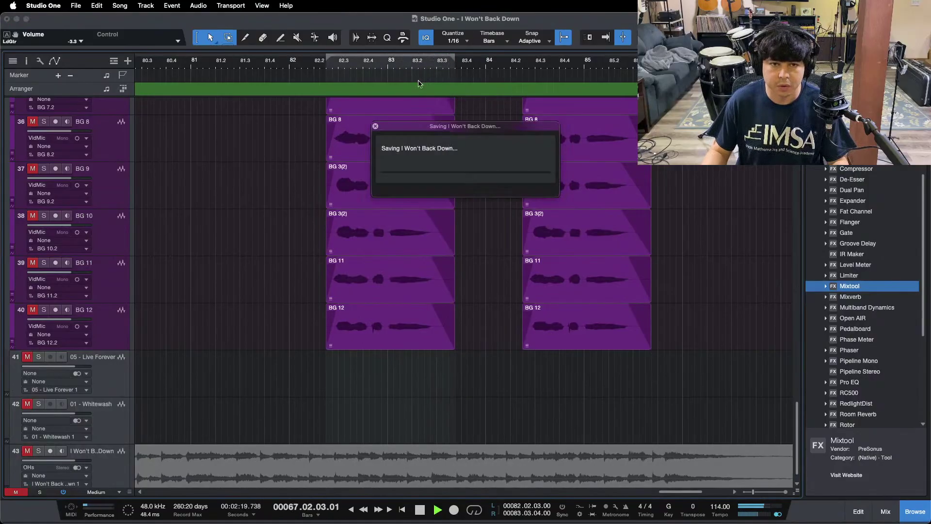
{"action": "scroll", "coordinate": [439, 246], "scroll_direction": "up", "scroll_amount": 2}
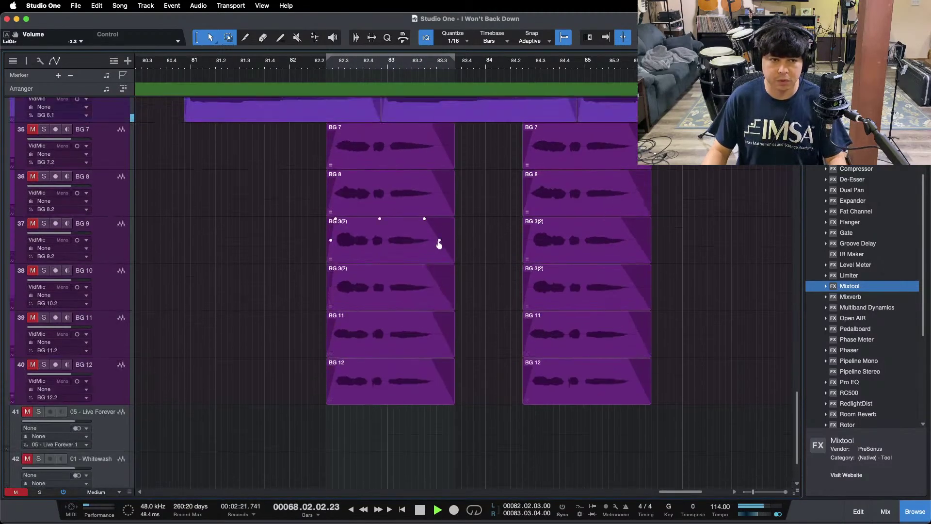
Unmute the BG 7 to BG 12 channels and reset their faders to 0 dB together
{"action": "key", "text": "F3"}
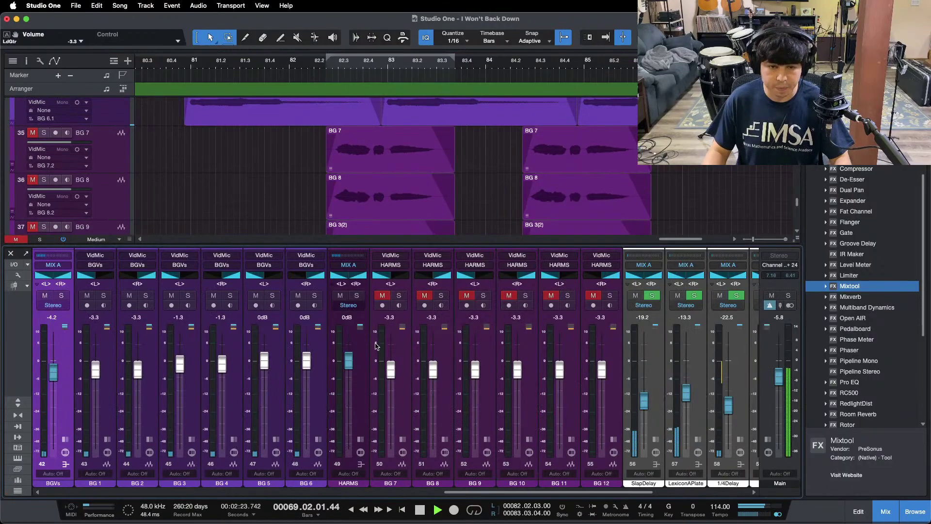
{"action": "left_click", "coordinate": [387, 324]}
{"action": "left_click", "coordinate": [612, 353], "text": "shift"}
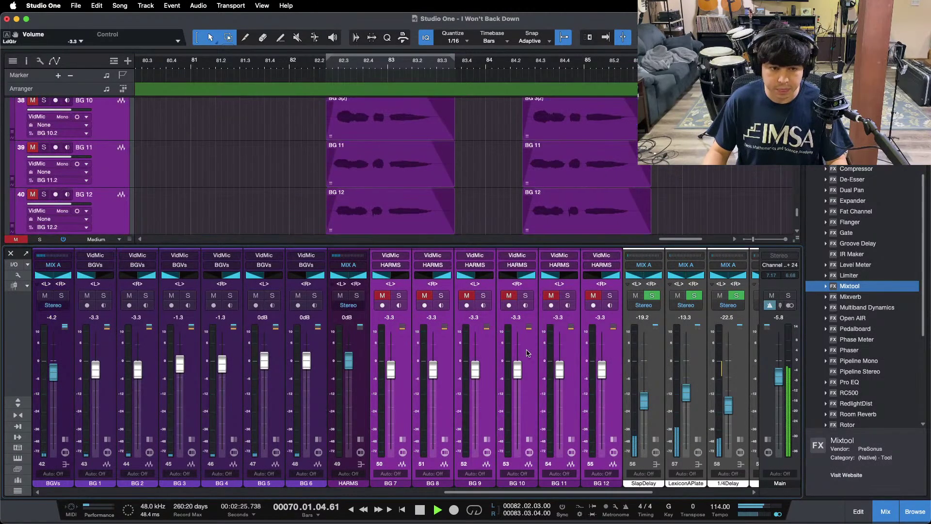
{"action": "left_click", "coordinate": [381, 296]}
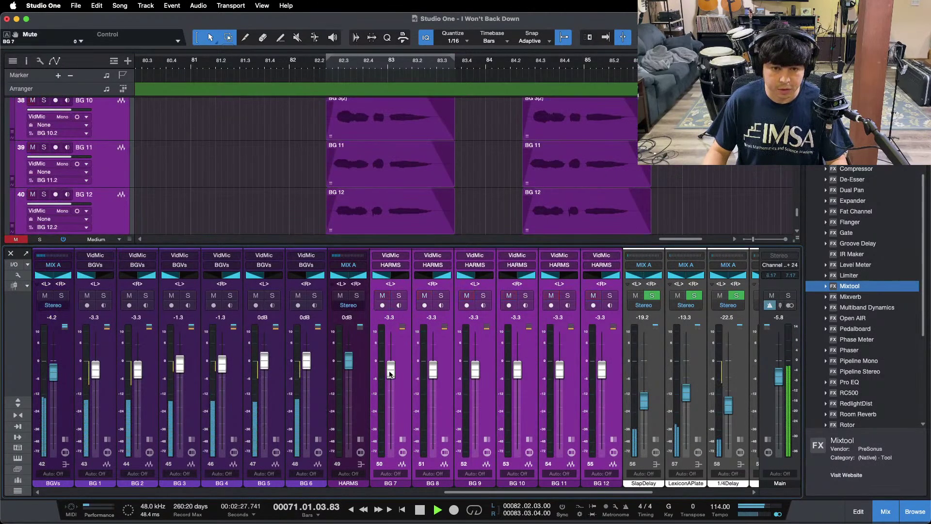
{"action": "left_click", "coordinate": [391, 369], "text": "alt"}
Stop playback and copy BG 1's Pro EQ, Fat Channel and Multiband Dynamics inserts to the BG 7 channel
{"action": "left_click", "coordinate": [402, 439]}
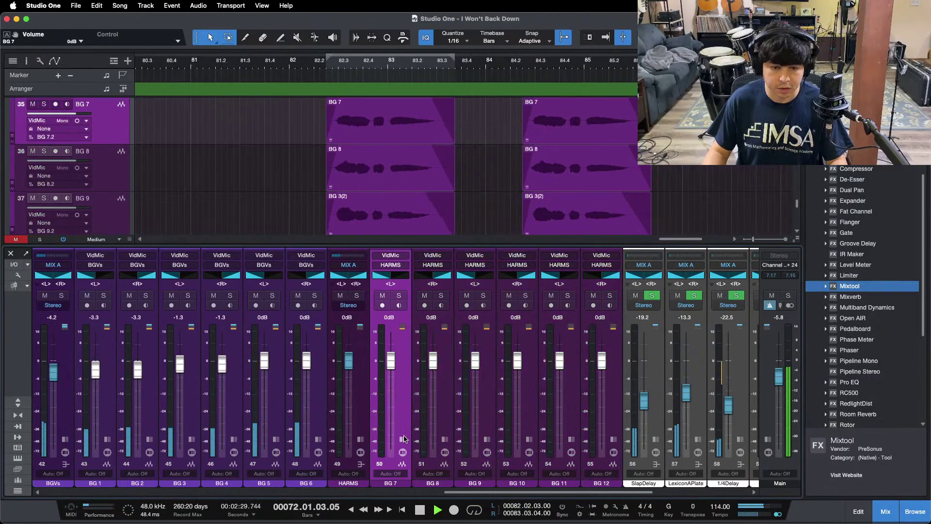
{"action": "left_click", "coordinate": [360, 439]}
{"action": "key", "text": "space"}
{"action": "key", "text": "f"}
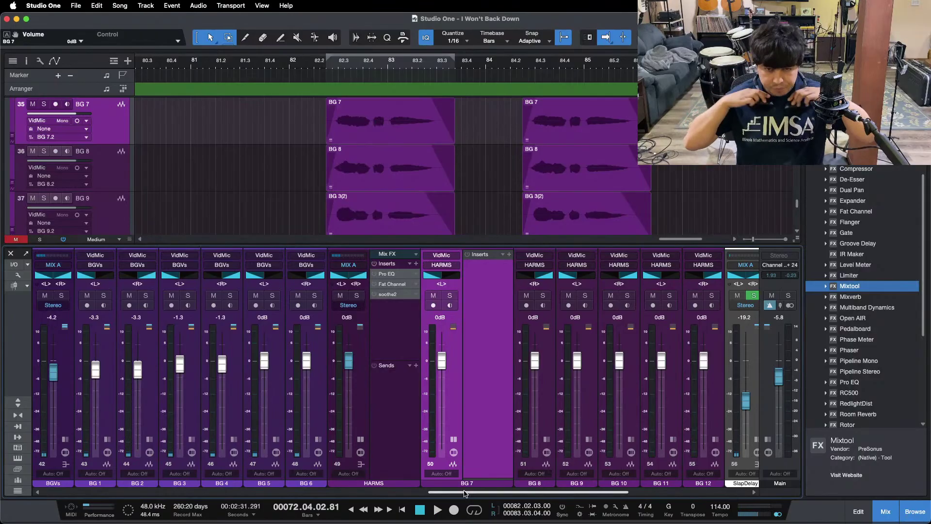
{"action": "left_click", "coordinate": [513, 508]}
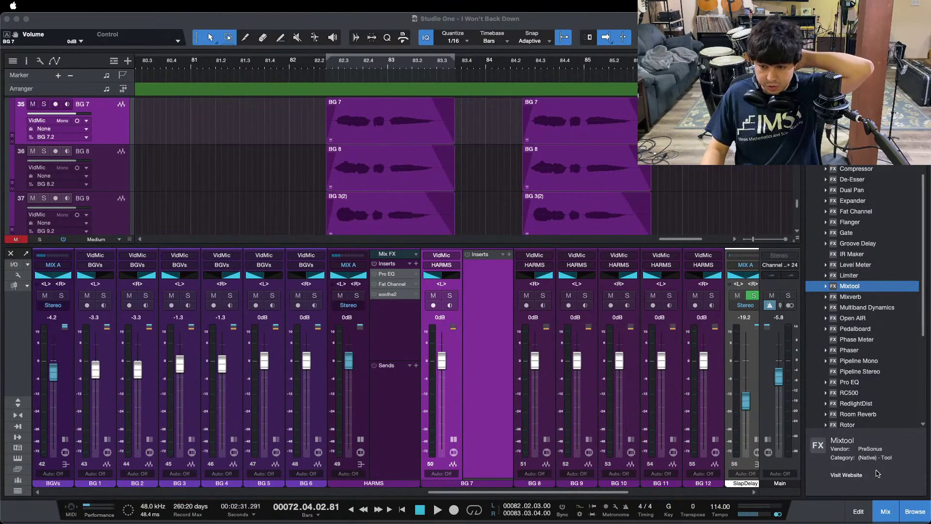
{"action": "left_click", "coordinate": [456, 419]}
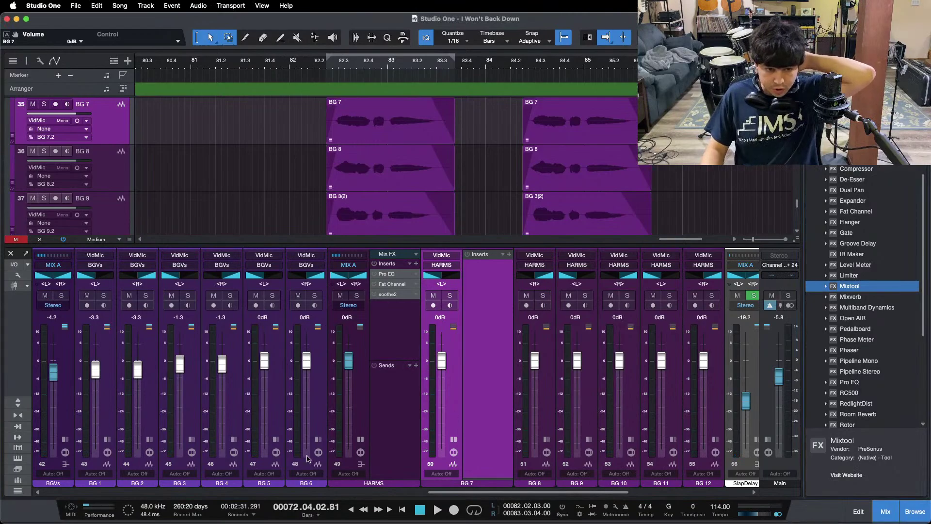
{"action": "left_click", "coordinate": [108, 439]}
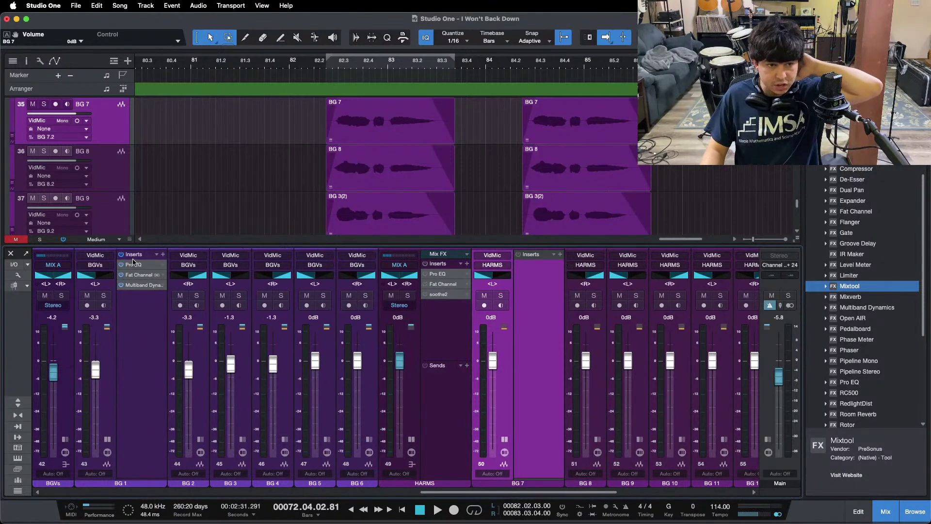
{"action": "left_click_drag", "start_coordinate": [429, 315], "coordinate": [533, 313]}
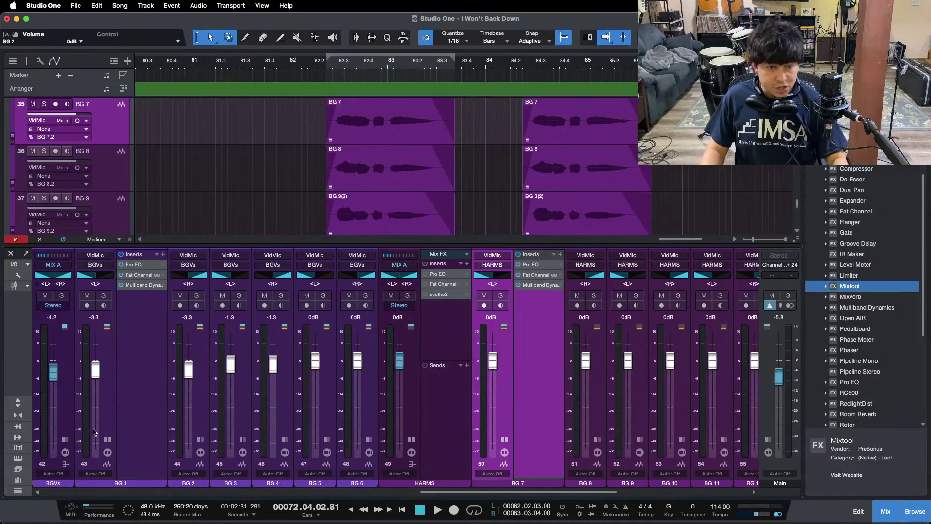
{"action": "left_click", "coordinate": [105, 439]}
Switch off the HMF and HF bands in BG 7's Pro EQ
{"action": "left_click", "coordinate": [479, 264]}
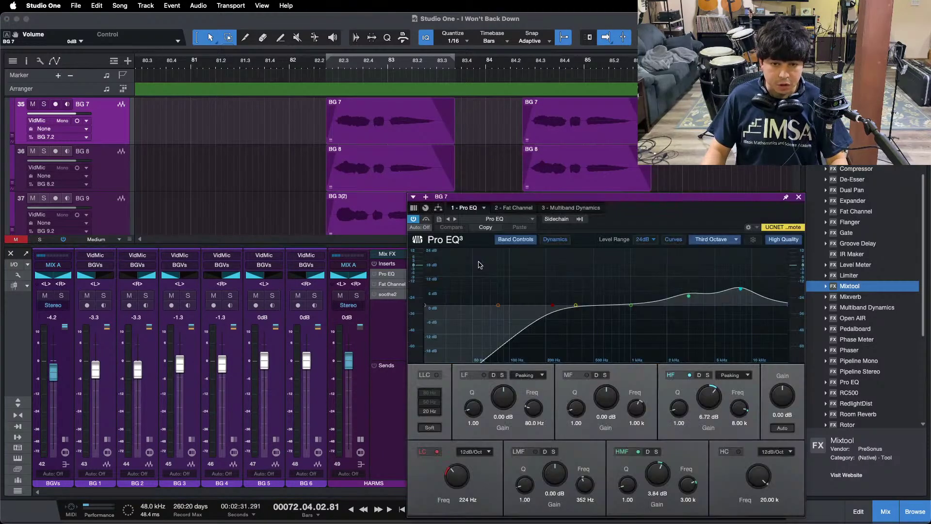
{"action": "left_click", "coordinate": [625, 451]}
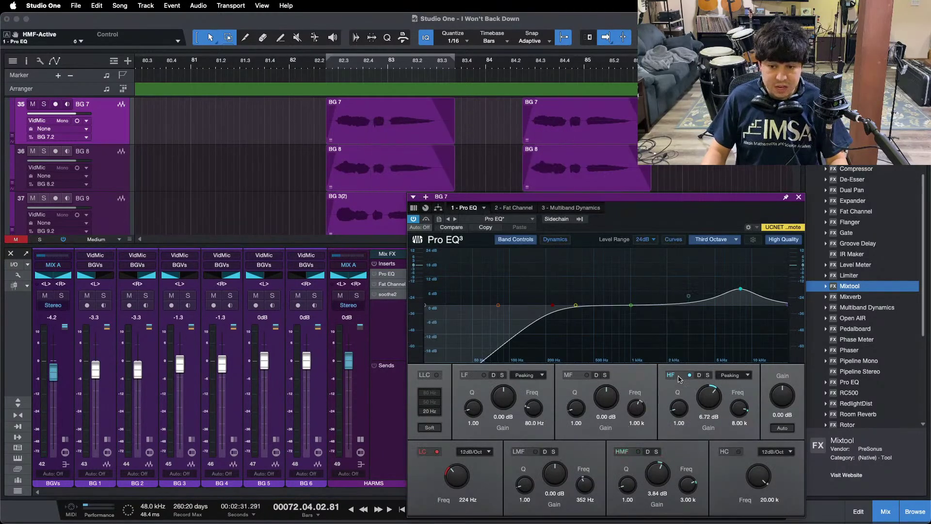
{"action": "left_click", "coordinate": [689, 375]}
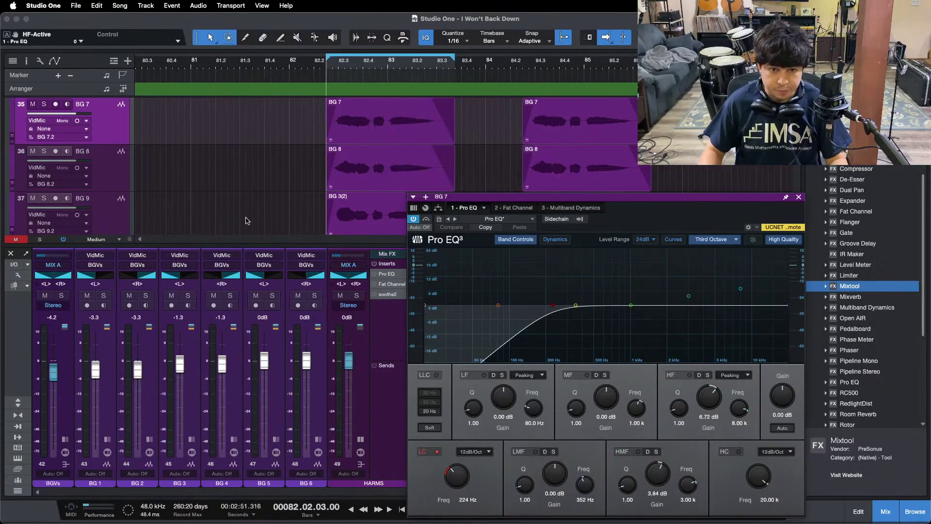
{"action": "left_click", "coordinate": [799, 197]}
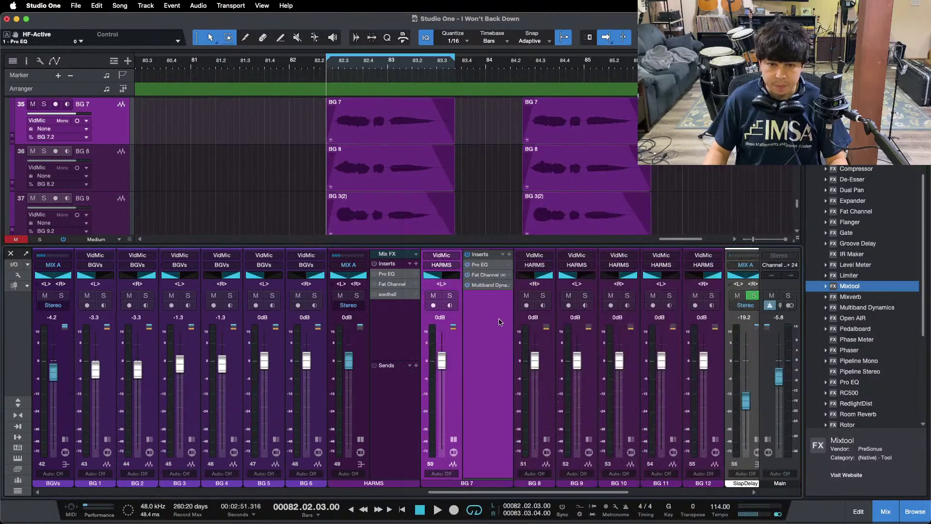
Solo the BG 7 channel and play the looped harmony section
{"action": "left_click_drag", "start_coordinate": [456, 495], "coordinate": [522, 495]}
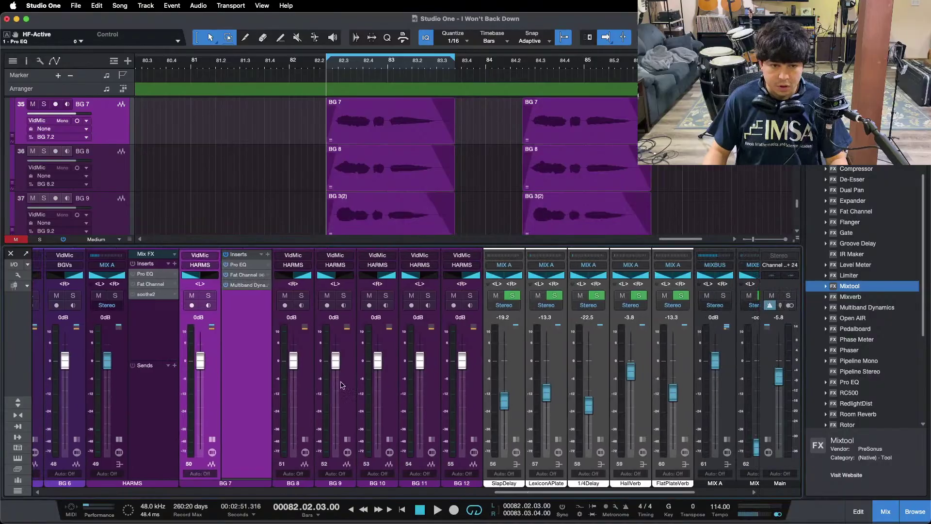
{"action": "left_click", "coordinate": [212, 297]}
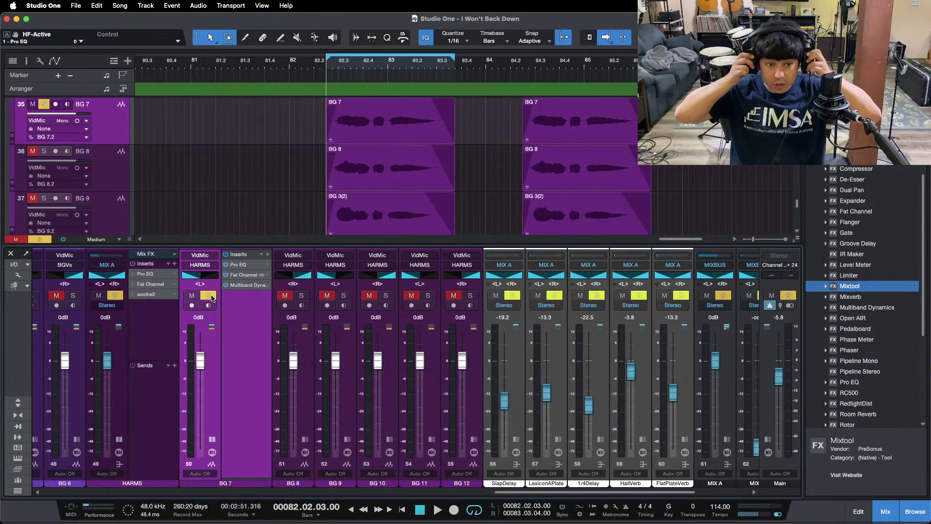
{"action": "key", "text": "space"}
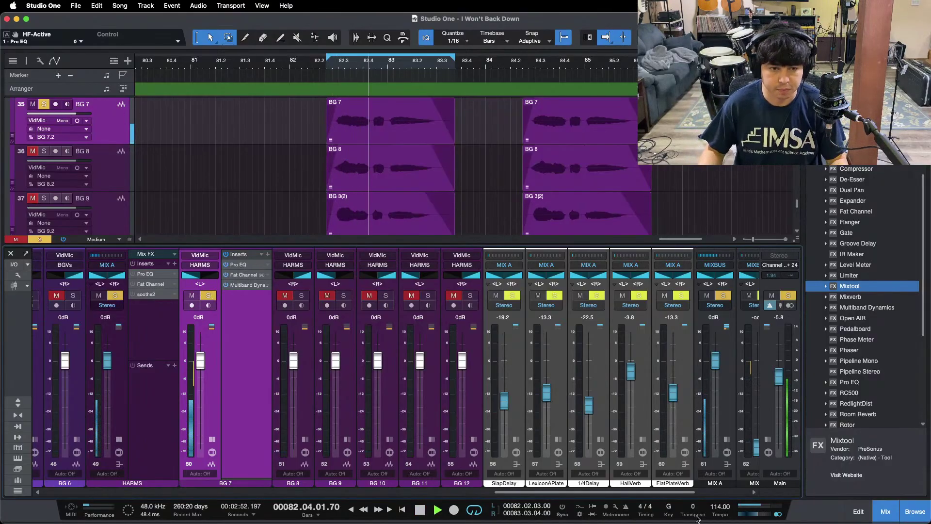
Examine BG 7's Pro EQ, Fat Channel and Multiband Dynamics settings while the loop plays
{"action": "left_click", "coordinate": [238, 264]}
{"action": "left_click_drag", "start_coordinate": [679, 223], "coordinate": [602, 196]}
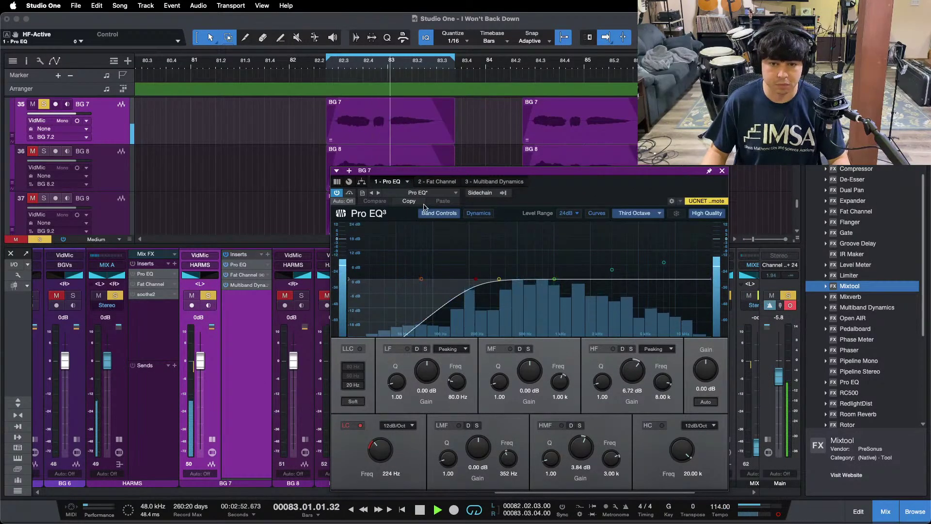
{"action": "left_click", "coordinate": [436, 182]}
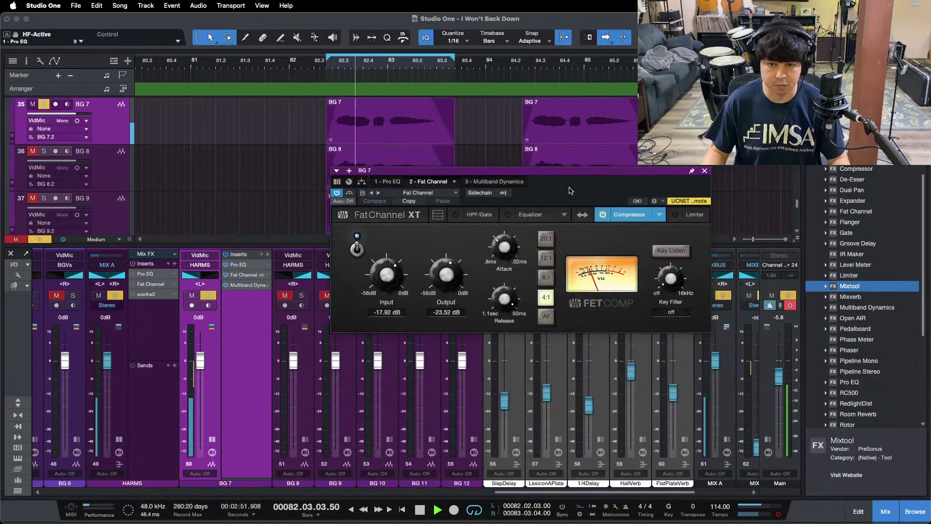
{"action": "left_click", "coordinate": [482, 182]}
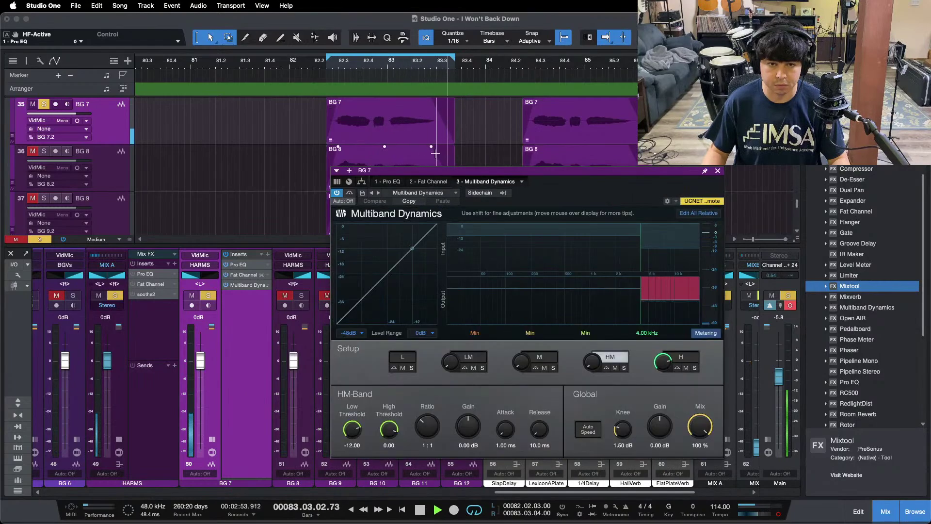
{"action": "left_click", "coordinate": [387, 181]}
{"action": "left_click", "coordinate": [483, 182]}
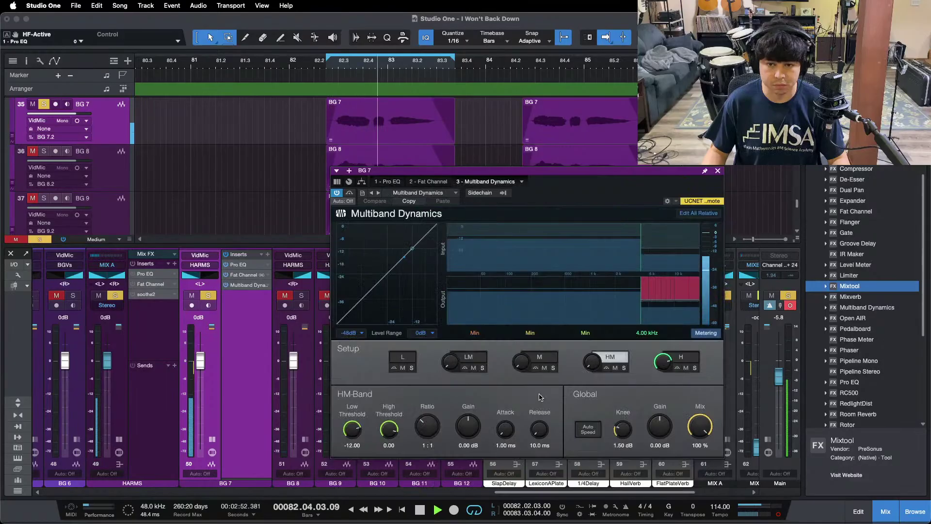
Bypass BG 7's Multiband Dynamics and enable the Pro EQ bands HF at 7.20 dB and HMF at 2.40 dB gain
{"action": "left_click", "coordinate": [350, 193]}
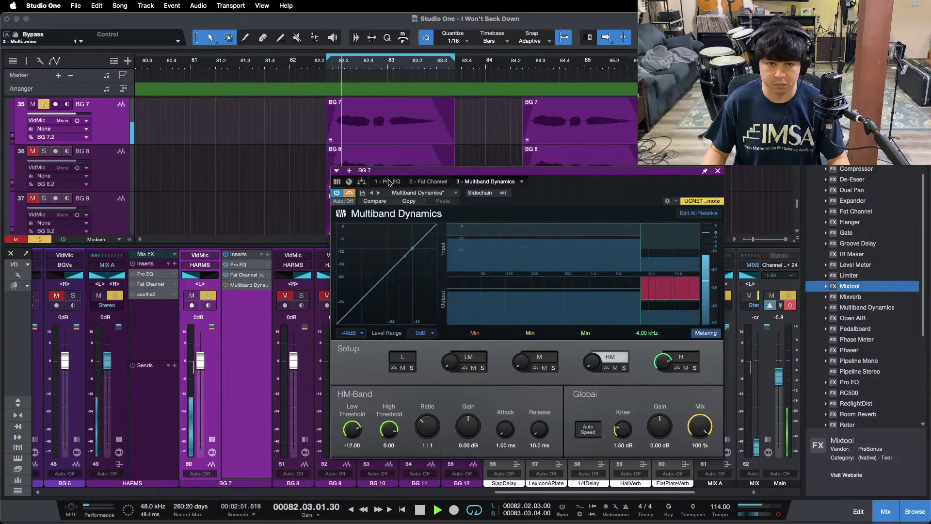
{"action": "left_click", "coordinate": [388, 181]}
{"action": "mouse_move", "coordinate": [632, 367]}
{"action": "left_mouse_down"}
{"action": "mouse_move", "coordinate": [632, 381]}
{"action": "mouse_move", "coordinate": [632, 367]}
{"action": "left_mouse_up"}
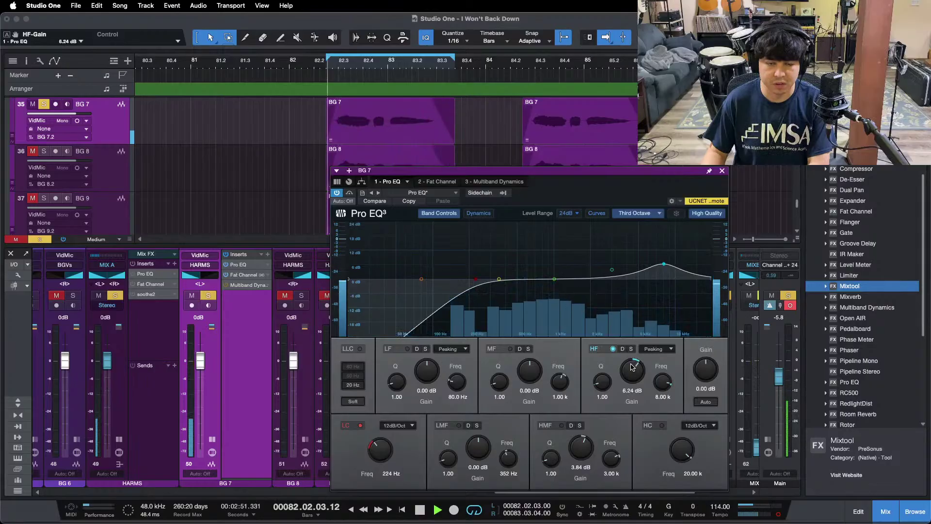
{"action": "scroll", "coordinate": [633, 367], "scroll_direction": "up", "scroll_amount": 1}
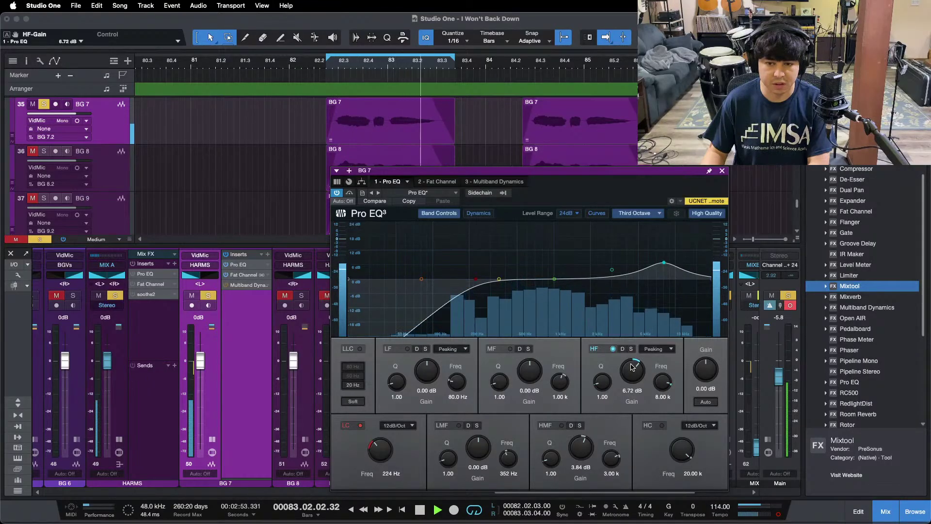
{"action": "scroll", "coordinate": [633, 367], "scroll_direction": "down", "scroll_amount": 1}
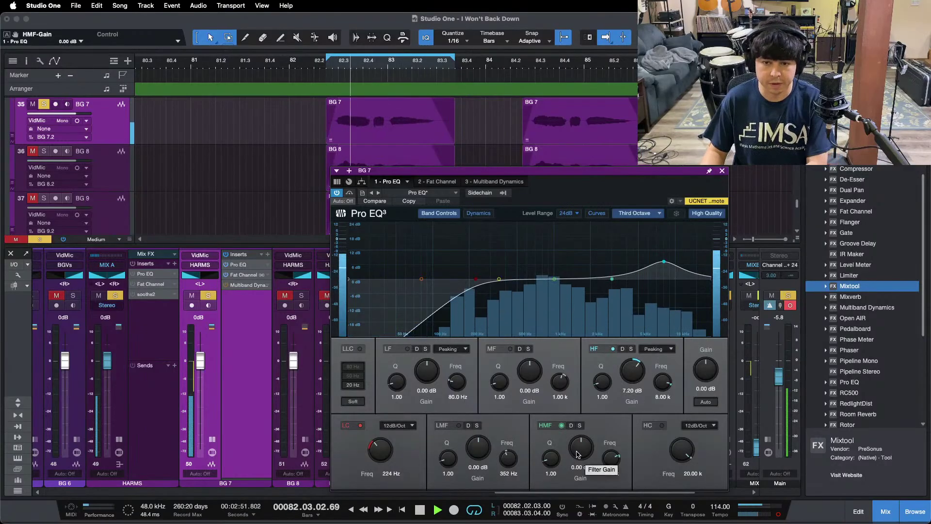
{"action": "scroll", "coordinate": [578, 454], "scroll_direction": "up", "scroll_amount": 5}
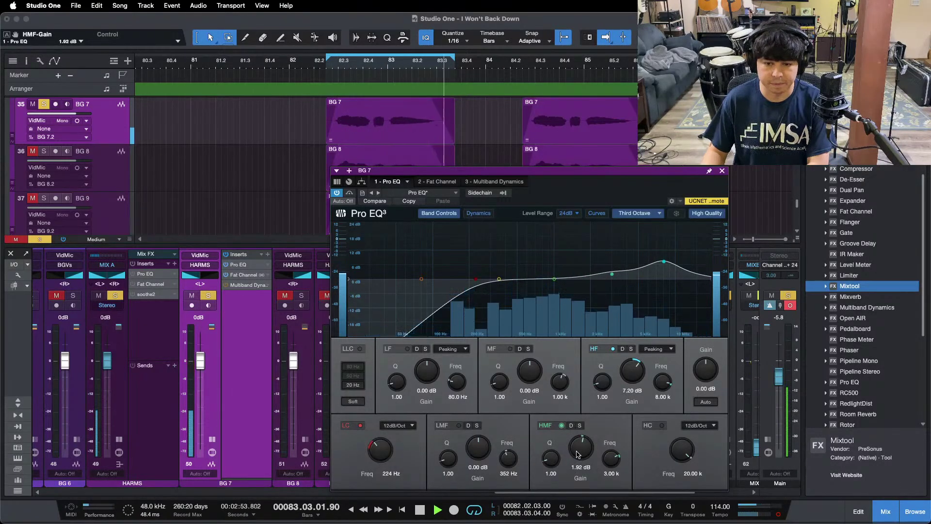
Re-enable Multiband Dynamics on BG 7 and set its H-band low threshold to -25.80
{"action": "left_click", "coordinate": [498, 182]}
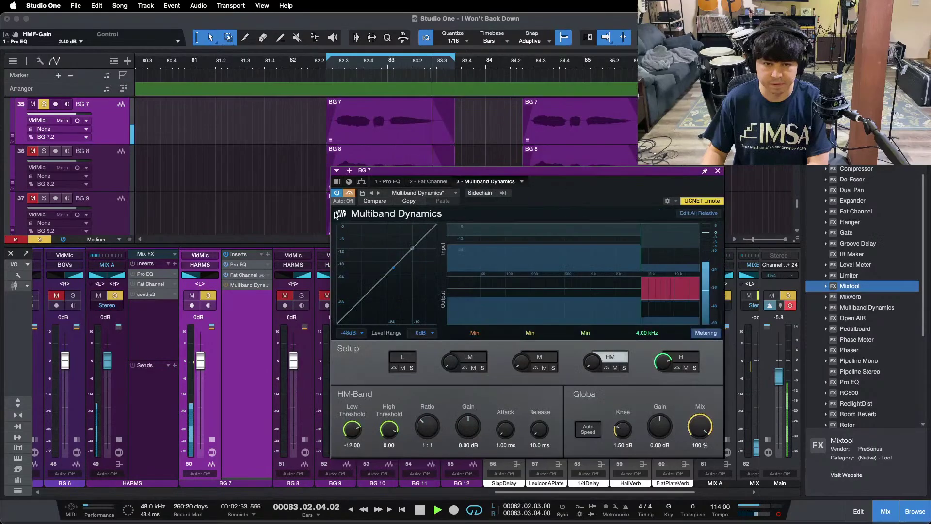
{"action": "left_click", "coordinate": [681, 360]}
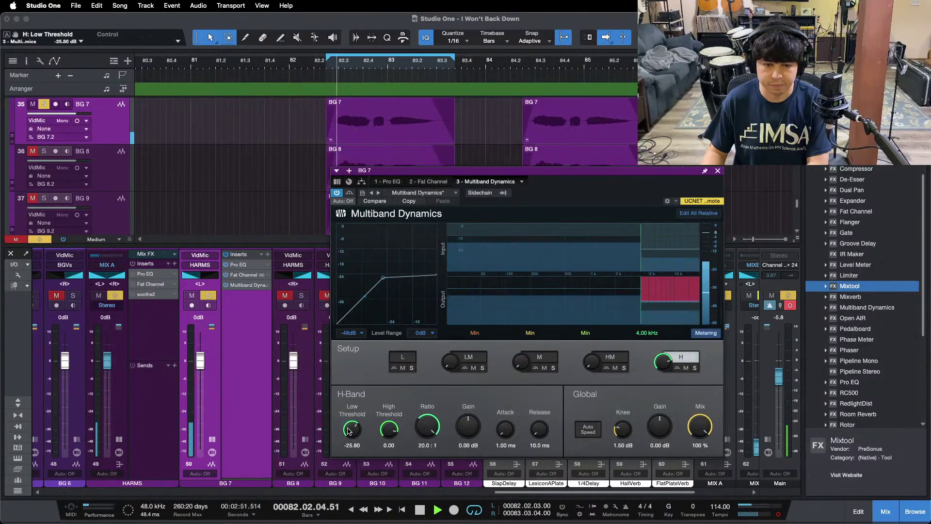
{"action": "key", "text": "super+w"}
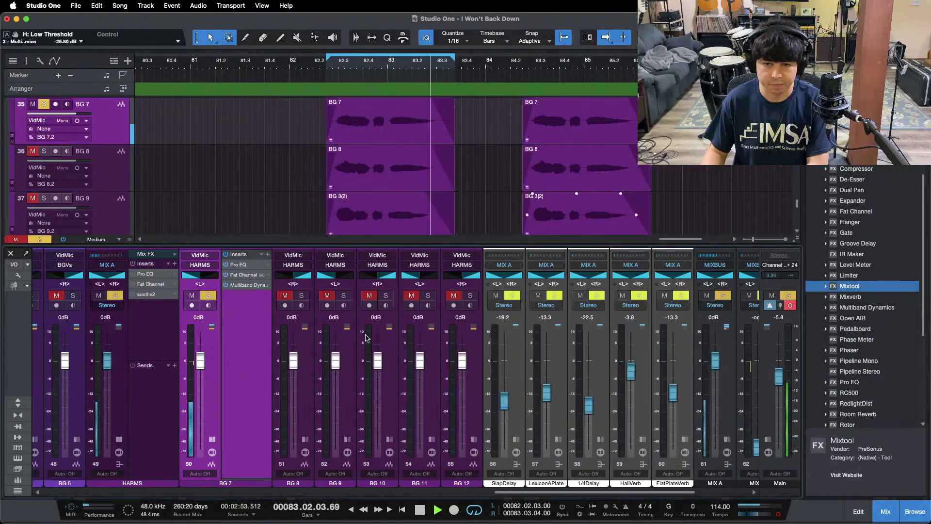
Copy BG 7's insert chain to BG 8, then unmute and solo BG 8
{"action": "left_click", "coordinate": [305, 439]}
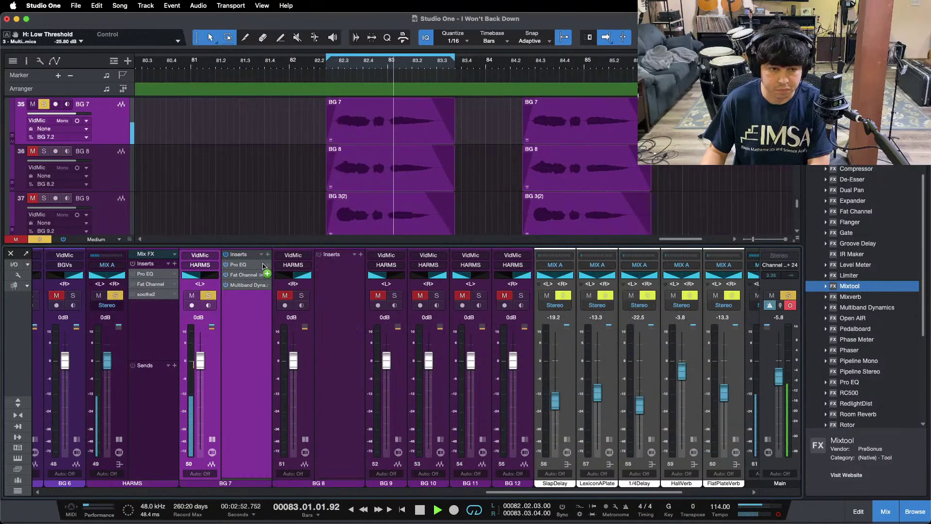
{"action": "left_click", "coordinate": [285, 295]}
{"action": "left_click", "coordinate": [301, 295]}
{"action": "left_click", "coordinate": [212, 439]}
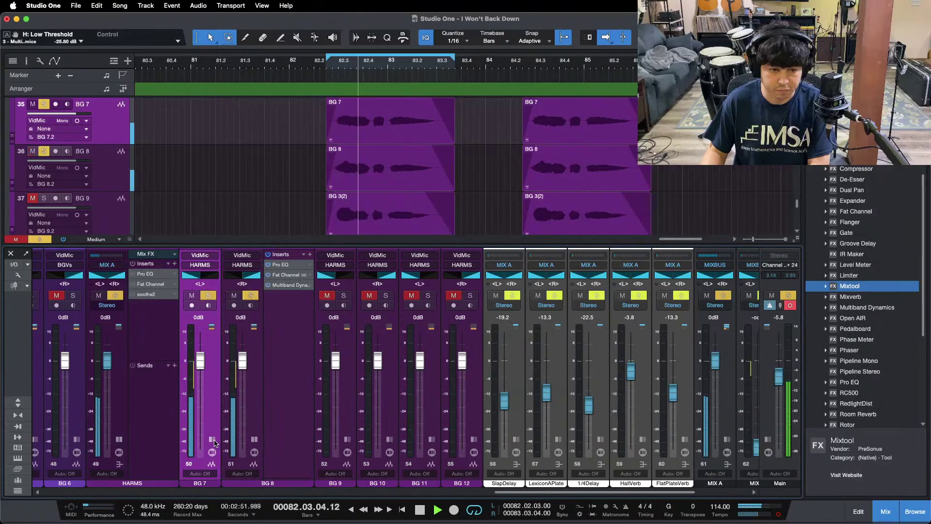
Copy BG 8's insert chain to the BG 9 channel
{"action": "left_click", "coordinate": [346, 439]}
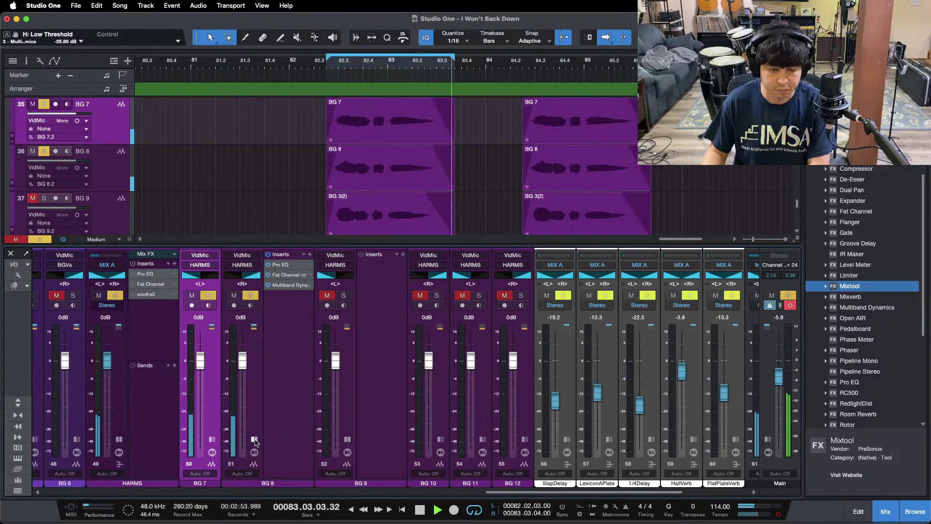
{"action": "left_click_drag", "start_coordinate": [365, 294], "coordinate": [367, 291]}
{"action": "left_click", "coordinate": [255, 439]}
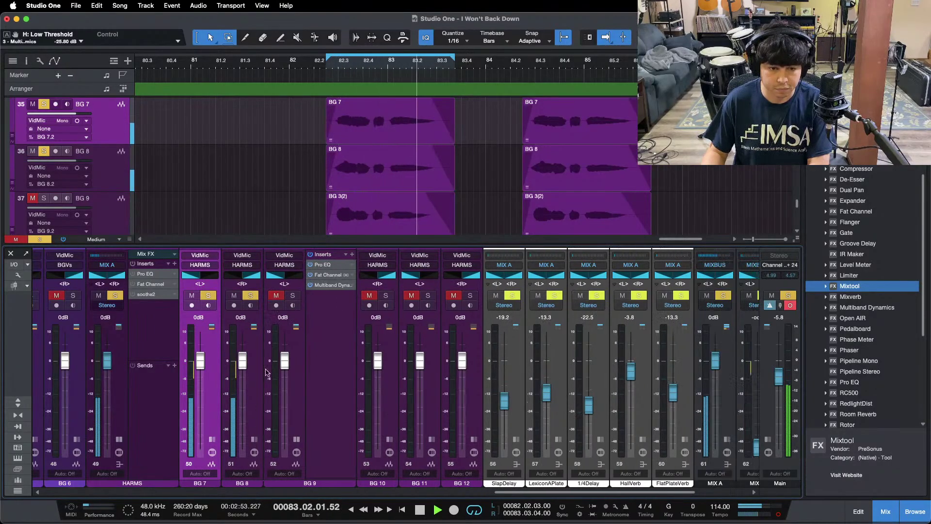
Unmute and solo BG 9, and take BG 7 and BG 8 out of solo
{"action": "left_click", "coordinate": [276, 295]}
{"action": "left_click", "coordinate": [292, 295]}
{"action": "left_click", "coordinate": [251, 296]}
{"action": "left_click", "coordinate": [208, 296]}
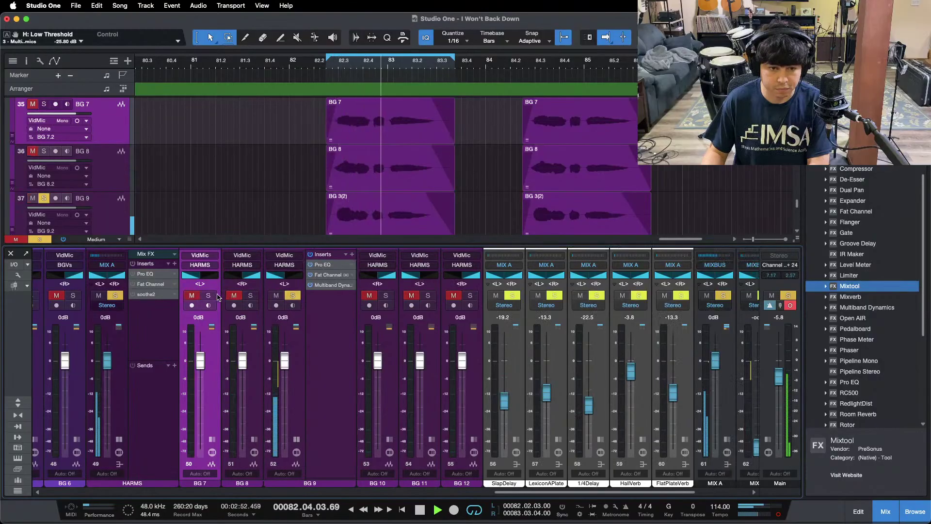
In BG 9's Pro EQ, switch off the HF and HMF bands and set the low-cut frequency to 276 Hz
{"action": "double_click", "coordinate": [329, 265]}
{"action": "left_click", "coordinate": [612, 349]}
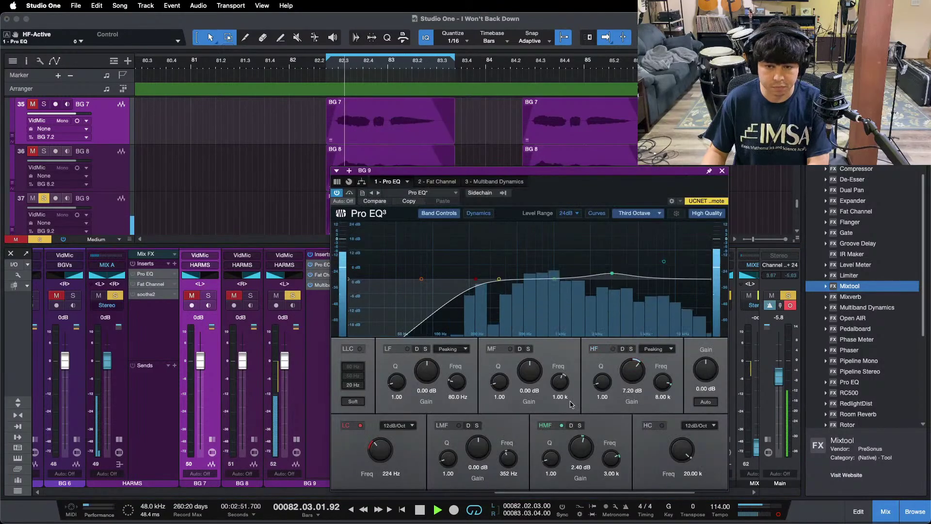
{"action": "left_click", "coordinate": [561, 425]}
{"action": "left_click_drag", "start_coordinate": [361, 455], "coordinate": [363, 439]}
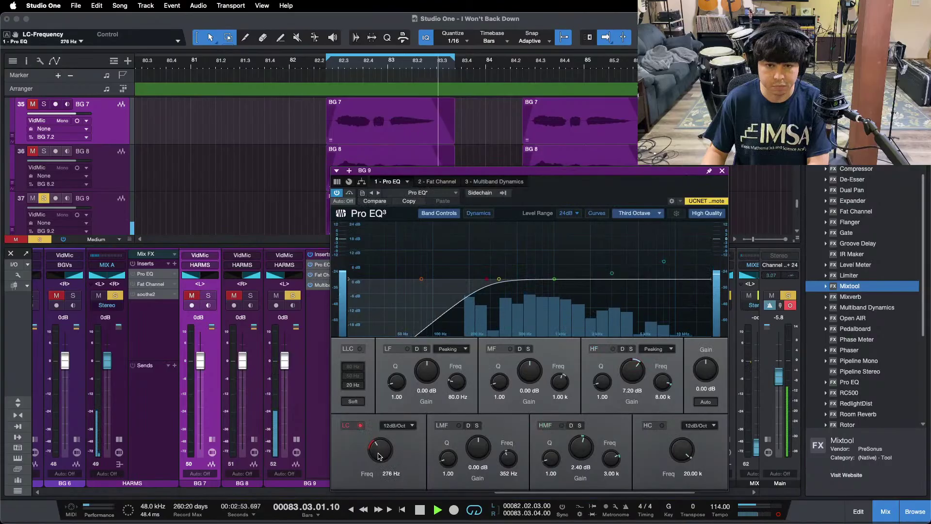
Bypass BG 9's Multiband Dynamics, and in its Pro EQ set the HF gain to 6.72 dB and the HMF gain to 2.88 dB
{"action": "left_click", "coordinate": [437, 182]}
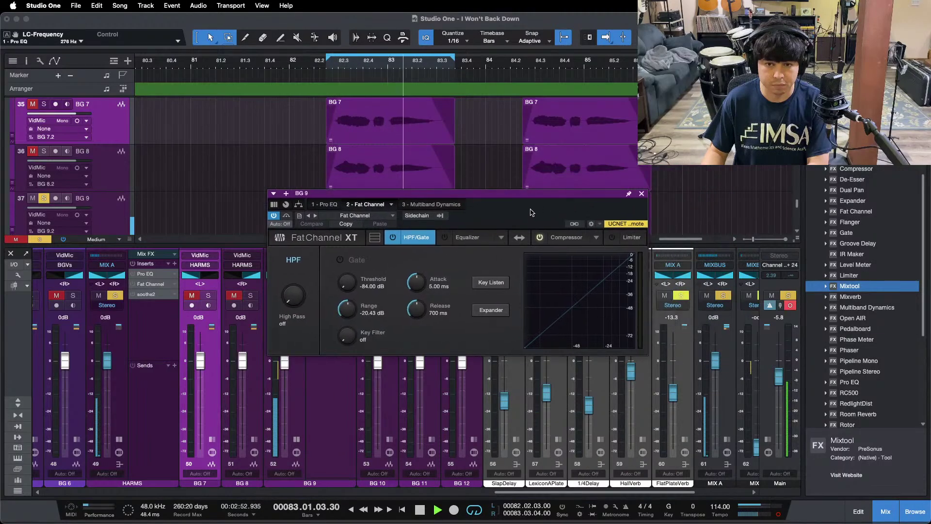
{"action": "left_click", "coordinate": [429, 204]}
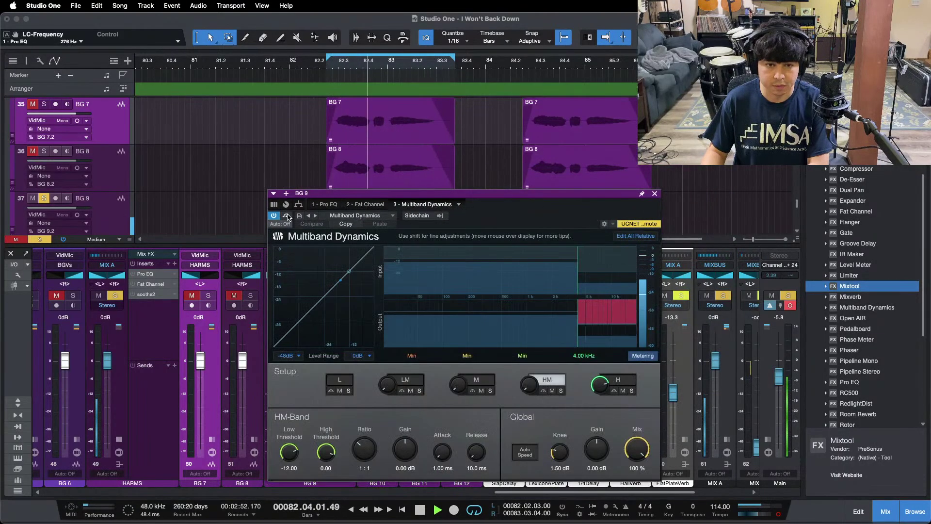
{"action": "left_click", "coordinate": [334, 206]}
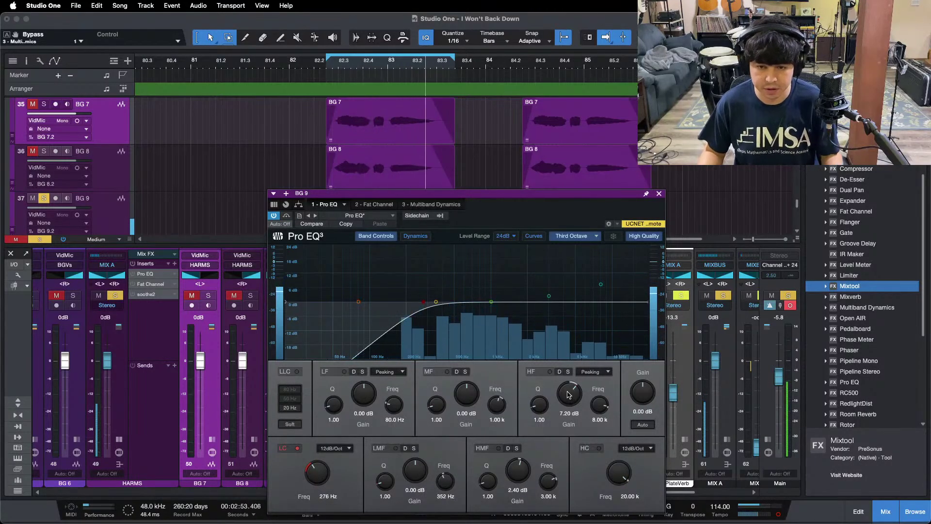
{"action": "scroll", "coordinate": [569, 394], "scroll_direction": "down", "scroll_amount": 10}
{"action": "scroll", "coordinate": [569, 394], "scroll_direction": "up", "scroll_amount": 2}
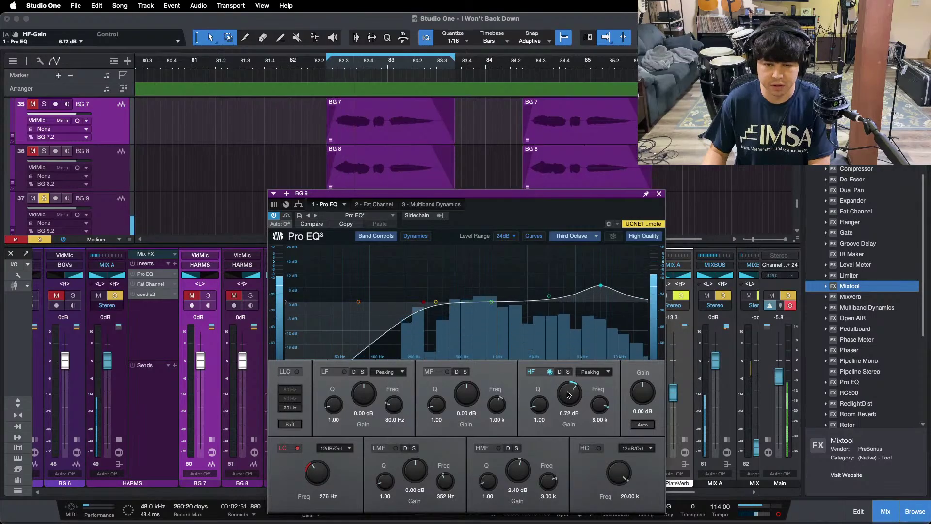
{"action": "scroll", "coordinate": [568, 394], "scroll_direction": "up", "scroll_amount": 1}
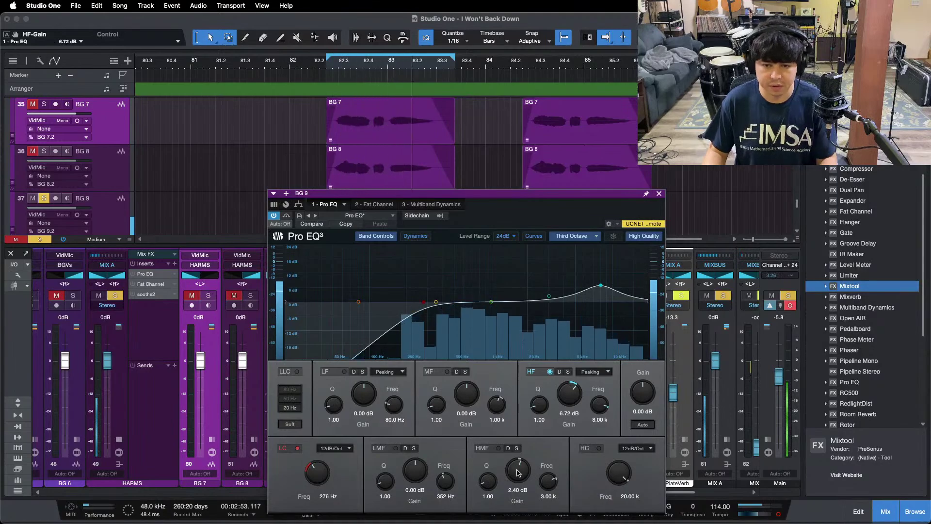
{"action": "scroll", "coordinate": [524, 471], "scroll_direction": "up", "scroll_amount": 2}
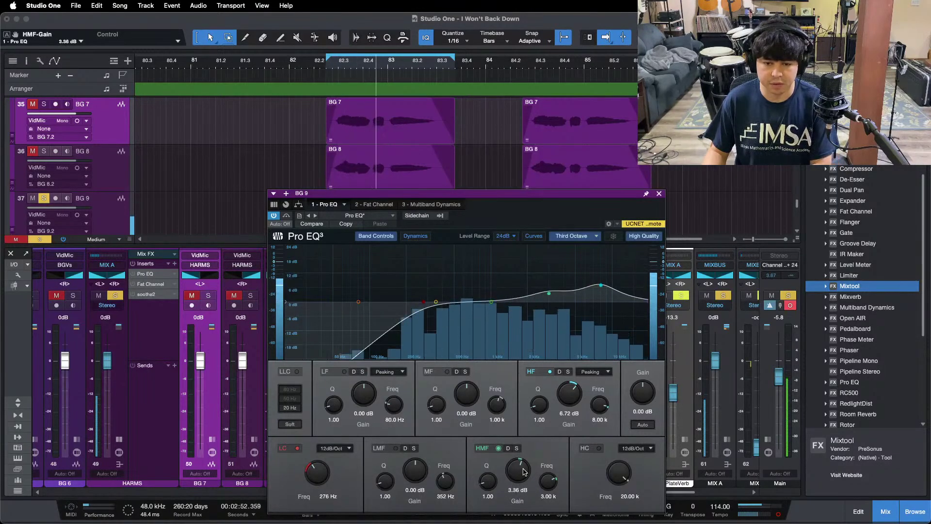
Take BG 9's Multiband Dynamics out of bypass and set the H band's low threshold to -26.88
{"action": "left_click", "coordinate": [434, 204]}
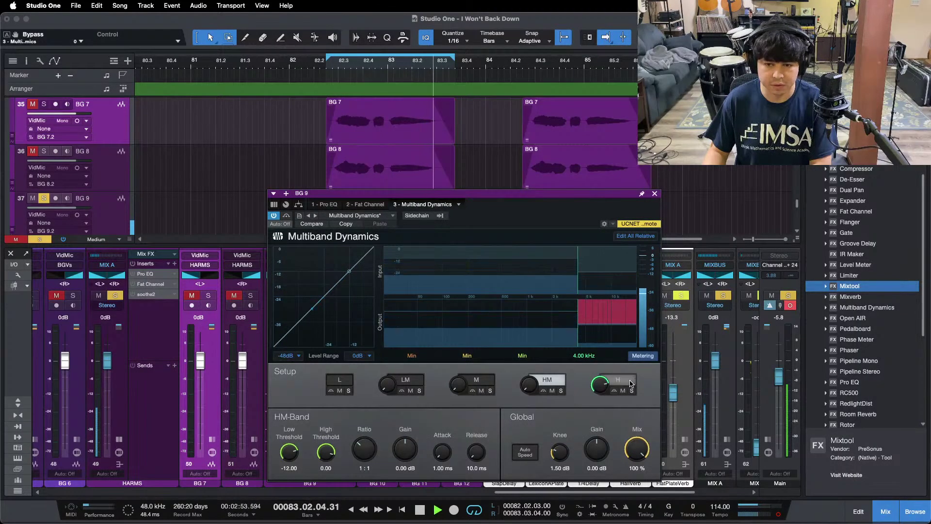
{"action": "left_click", "coordinate": [630, 383]}
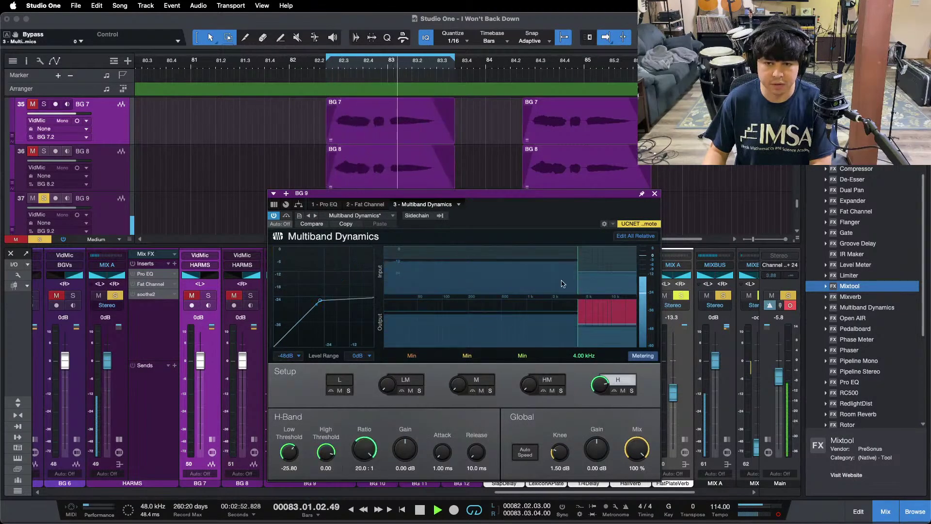
{"action": "scroll", "coordinate": [293, 454], "scroll_direction": "down", "scroll_amount": 2}
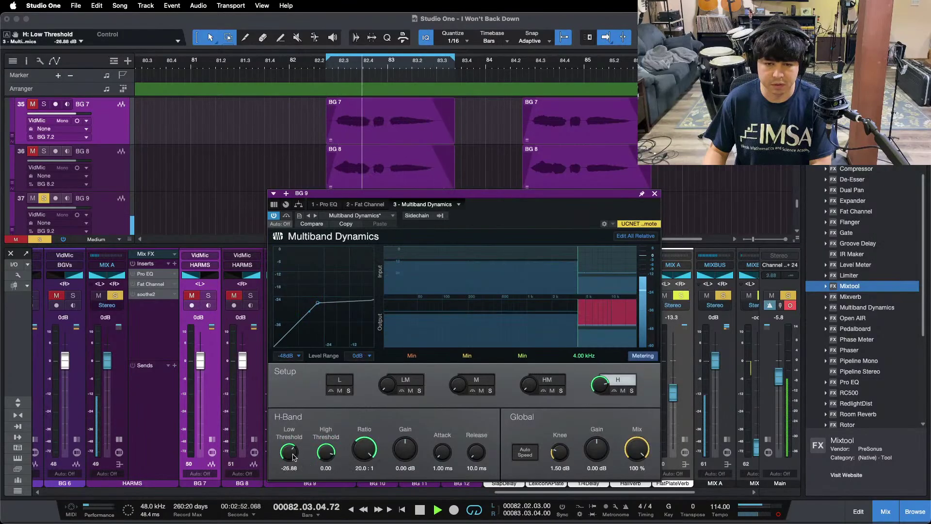
{"action": "scroll", "coordinate": [292, 454], "scroll_direction": "up", "scroll_amount": 2}
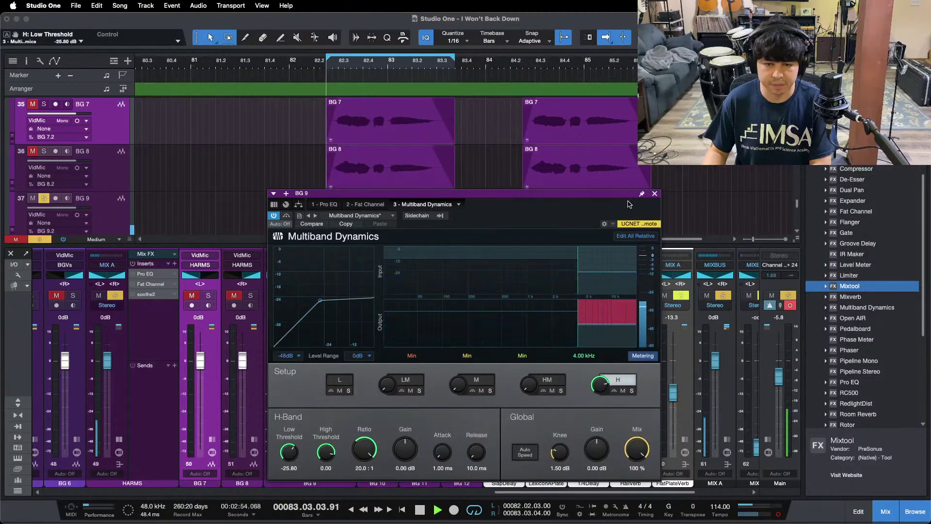
{"action": "left_click", "coordinate": [654, 193]}
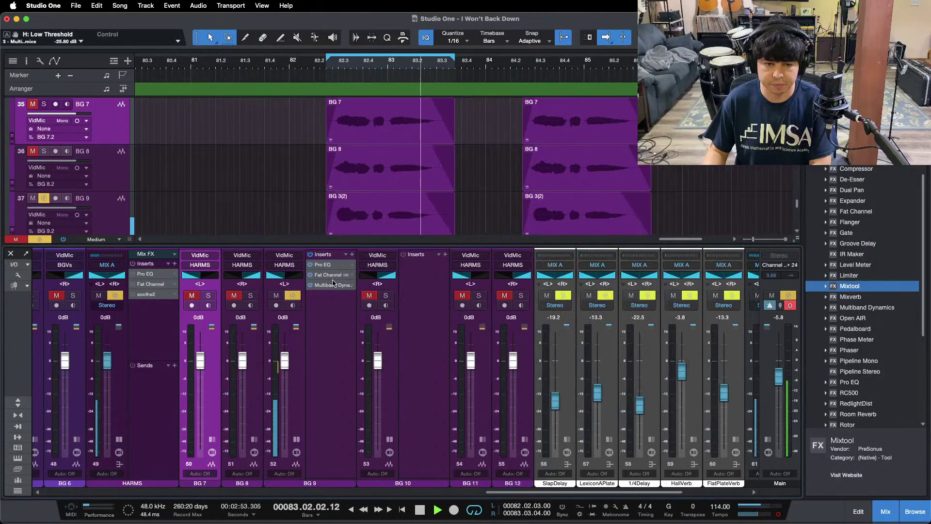
{"action": "left_click", "coordinate": [333, 285]}
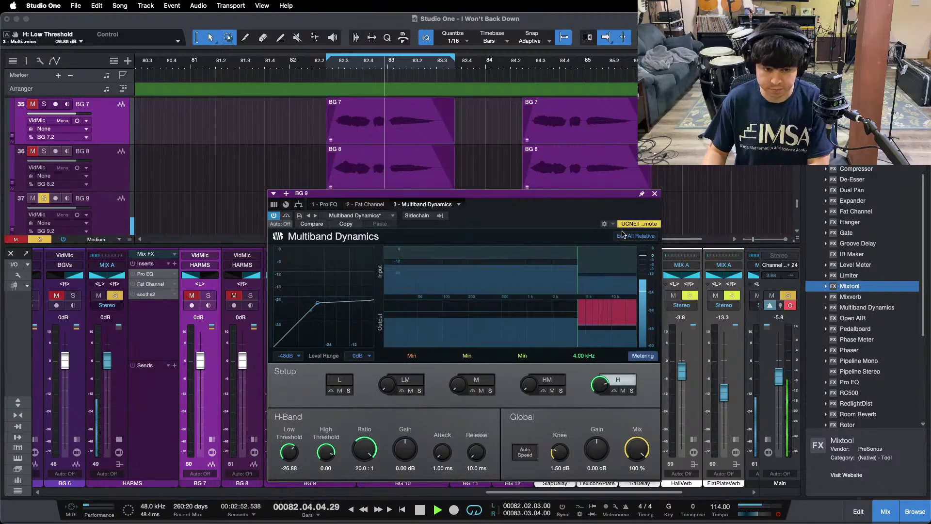
{"action": "left_click", "coordinate": [655, 193]}
Copy BG 9's insert chain to the BG 10 channel, unmute and solo BG 10, and collapse both channels
{"action": "left_click_drag", "start_coordinate": [322, 262], "coordinate": [417, 269]}
{"action": "left_click", "coordinate": [369, 295]}
{"action": "left_click", "coordinate": [386, 295]}
{"action": "left_click", "coordinate": [296, 439]}
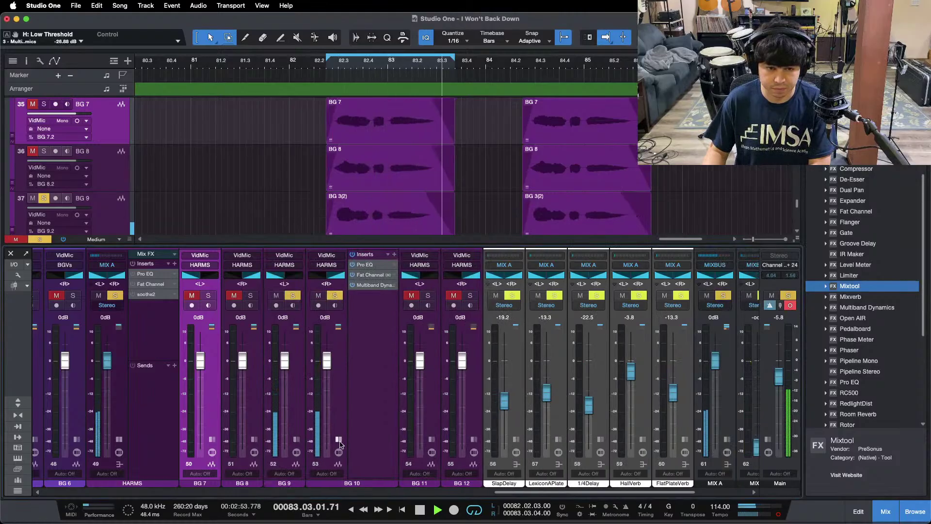
{"action": "left_click", "coordinate": [338, 439]}
Unmute and solo BG 7 and BG 8 to play alongside BG 9 and BG 10
{"action": "left_click", "coordinate": [192, 295]}
{"action": "left_click", "coordinate": [208, 295]}
{"action": "left_click", "coordinate": [234, 295]}
{"action": "left_click", "coordinate": [250, 295]}
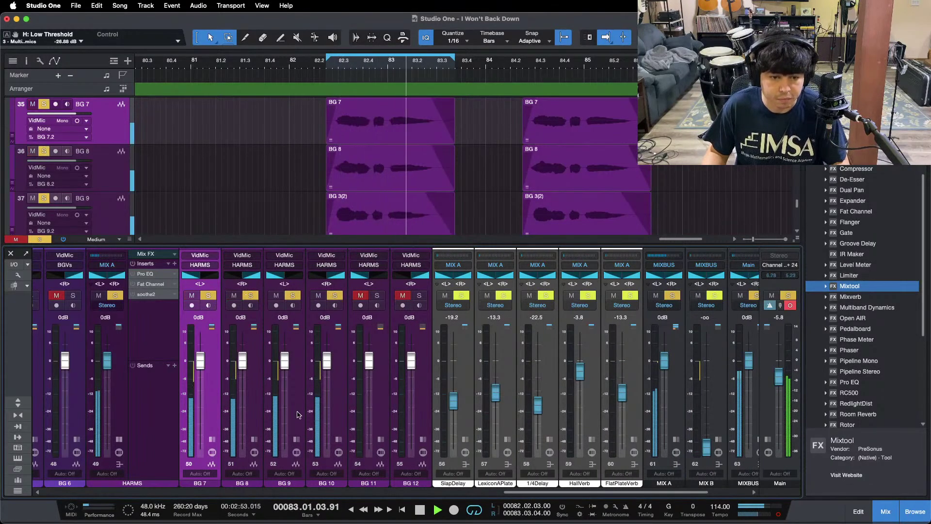
Select BG 7 and BG 8 together and lower their faders to -0.4 dB
{"action": "left_click", "coordinate": [290, 379]}
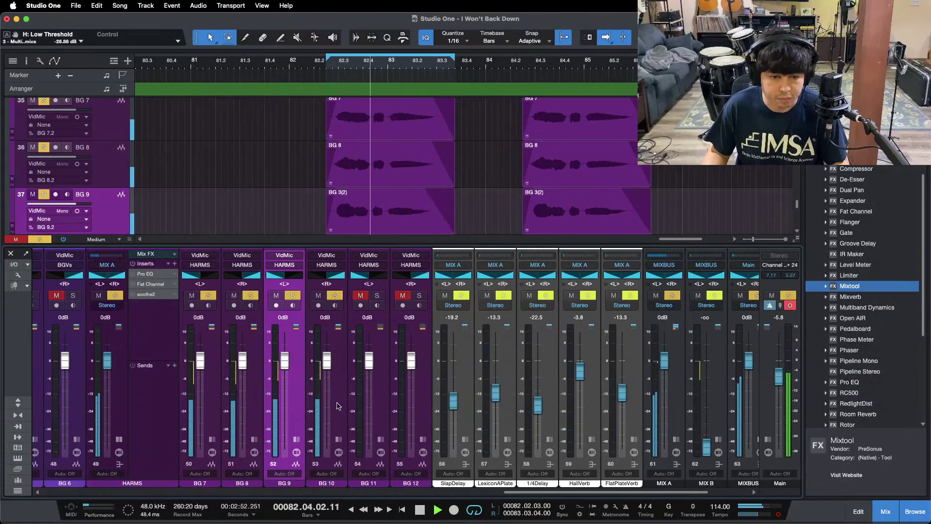
{"action": "left_click", "coordinate": [245, 406]}
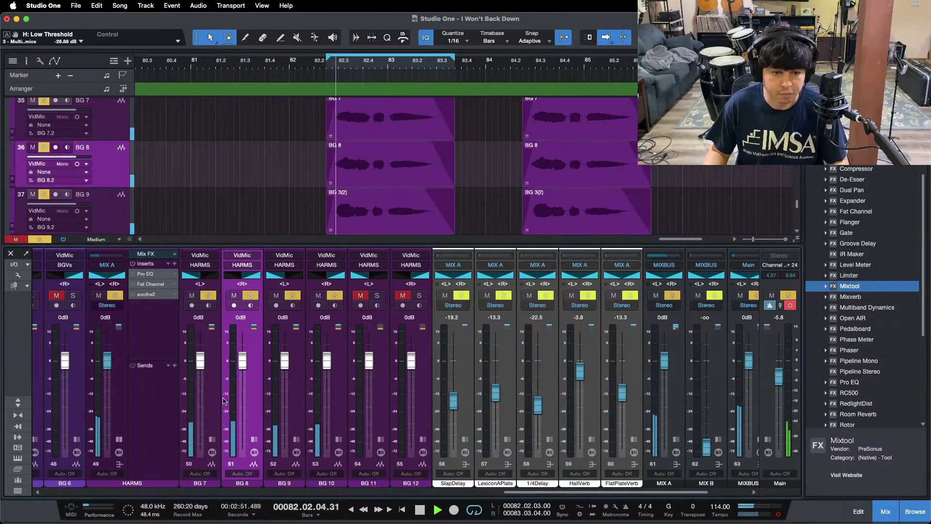
{"action": "left_click", "coordinate": [200, 363], "text": "shift"}
{"action": "left_click_drag", "start_coordinate": [199, 361], "coordinate": [199, 369]}
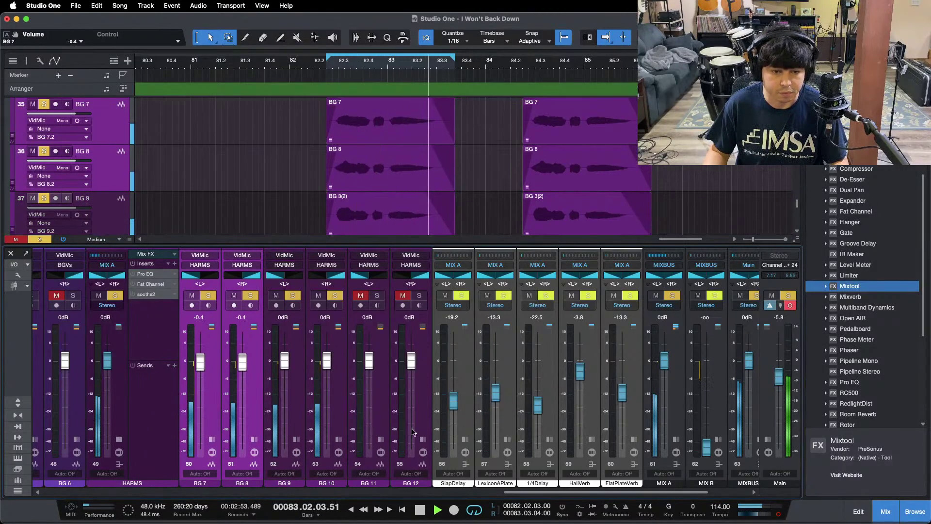
Stop playback, copy BG 10's insert chain to the BG 11 channel, and leave BG 11 as the only soloed harmony track
{"action": "key", "text": "space"}
{"action": "left_click", "coordinate": [381, 439]}
{"action": "left_click", "coordinate": [339, 438]}
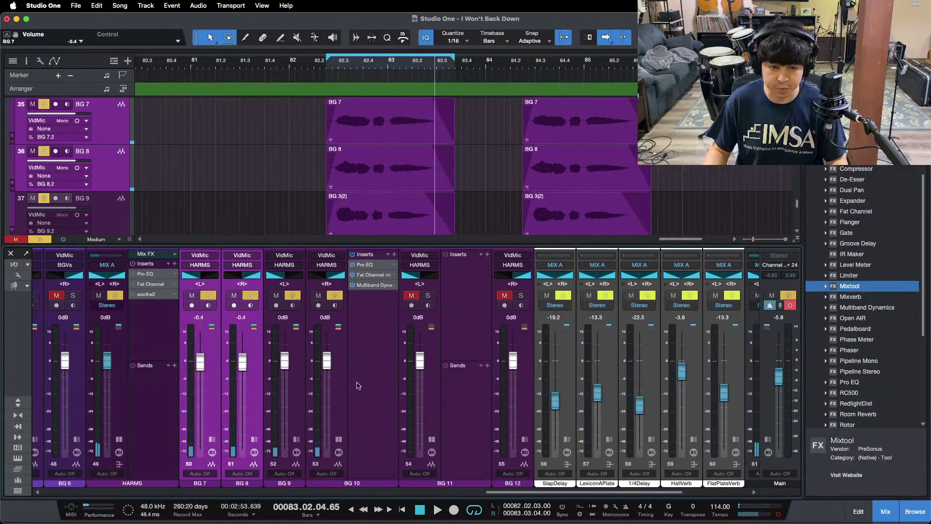
{"action": "left_click_drag", "start_coordinate": [364, 254], "coordinate": [462, 310]}
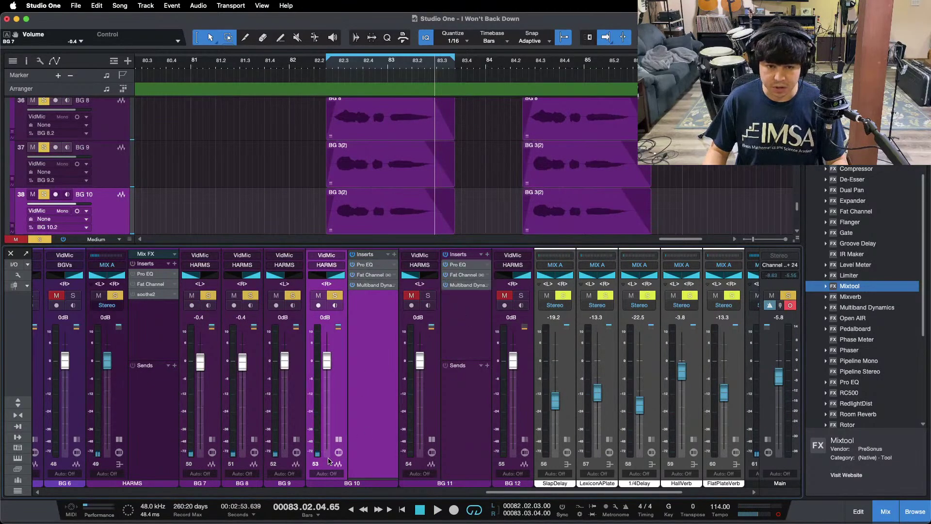
{"action": "left_click", "coordinate": [338, 438]}
{"action": "key", "text": "shift+s"}
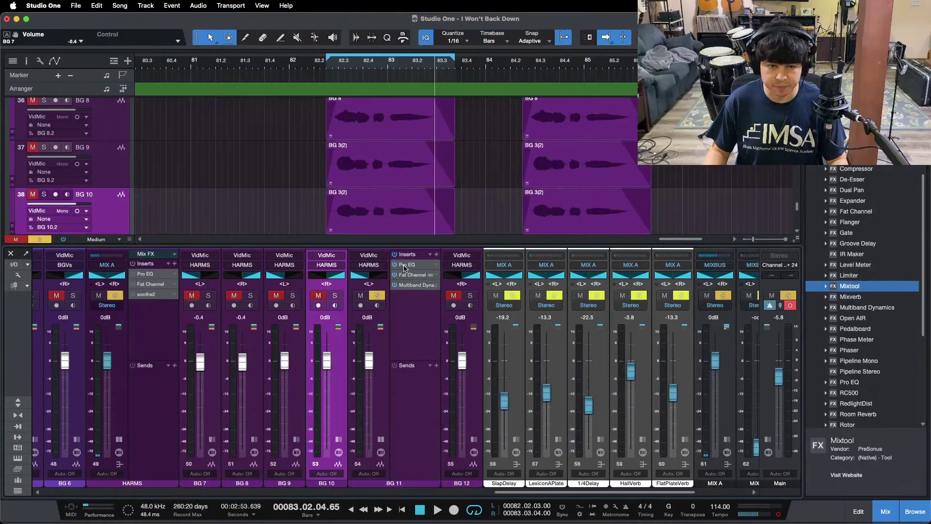
Bypass BG 11's Multiband Dynamics, and in its Pro EQ switch off HF and HMF and set the low cut to 364 Hz
{"action": "left_click", "coordinate": [405, 266]}
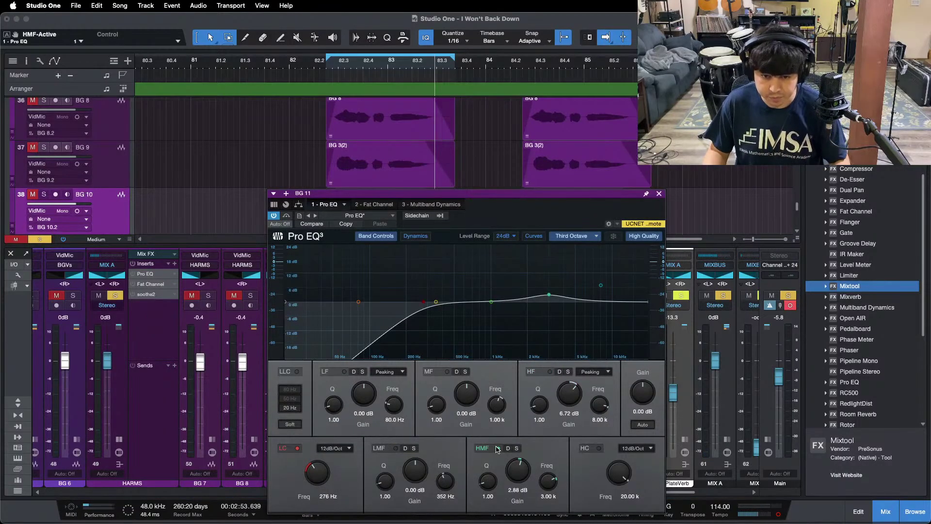
{"action": "left_click", "coordinate": [406, 204]}
{"action": "left_click", "coordinate": [365, 204]}
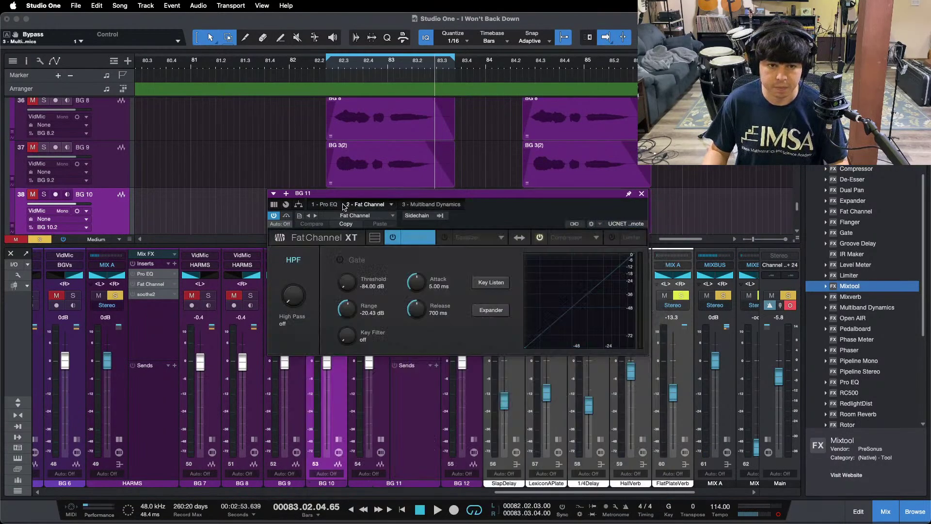
{"action": "left_click", "coordinate": [335, 204]}
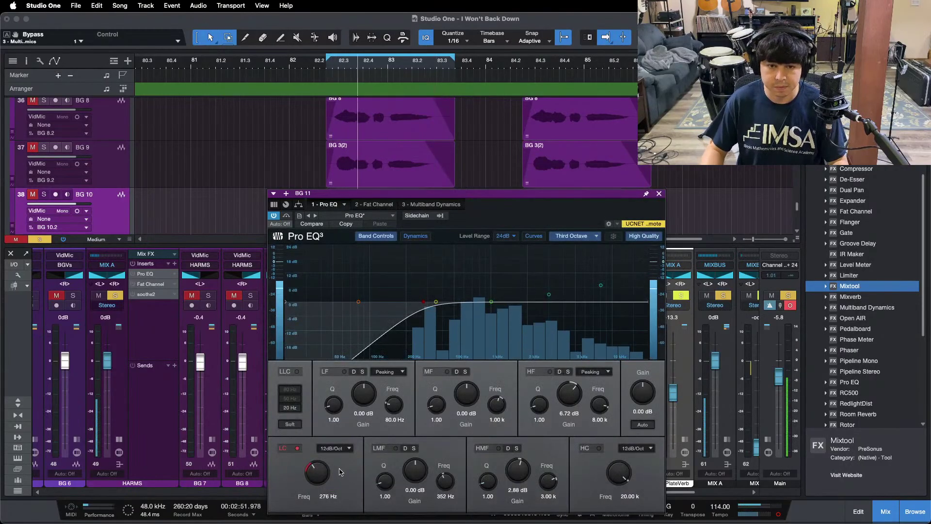
{"action": "left_click_drag", "start_coordinate": [424, 302], "coordinate": [438, 302]}
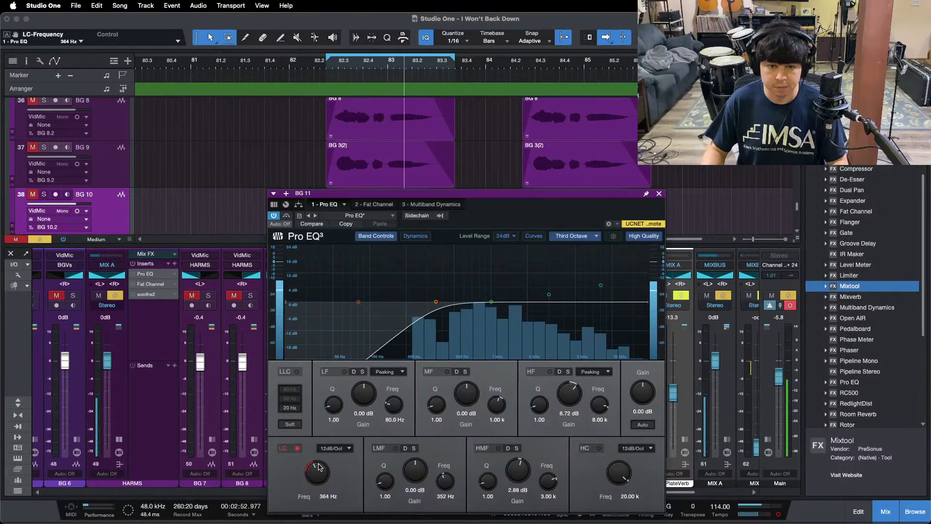
In BG 11's Fat Channel compressor, set the input to -16.80 dB and the output to -24.64 dB
{"action": "left_click", "coordinate": [365, 204]}
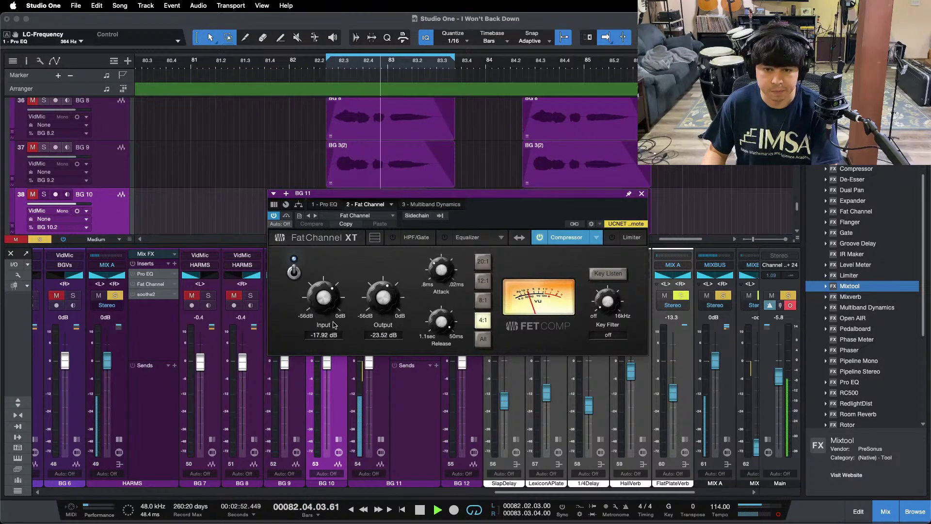
{"action": "left_click_drag", "start_coordinate": [304, 291], "coordinate": [316, 294]}
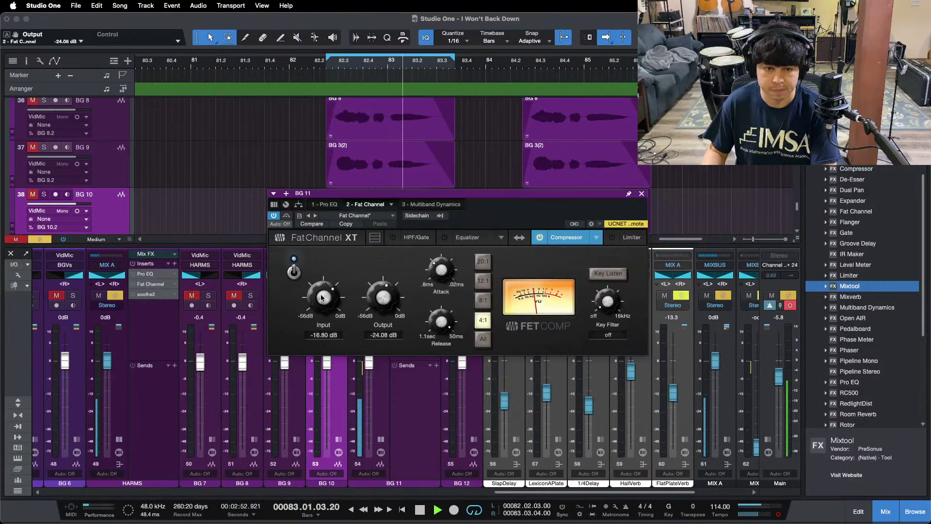
{"action": "left_click", "coordinate": [431, 204]}
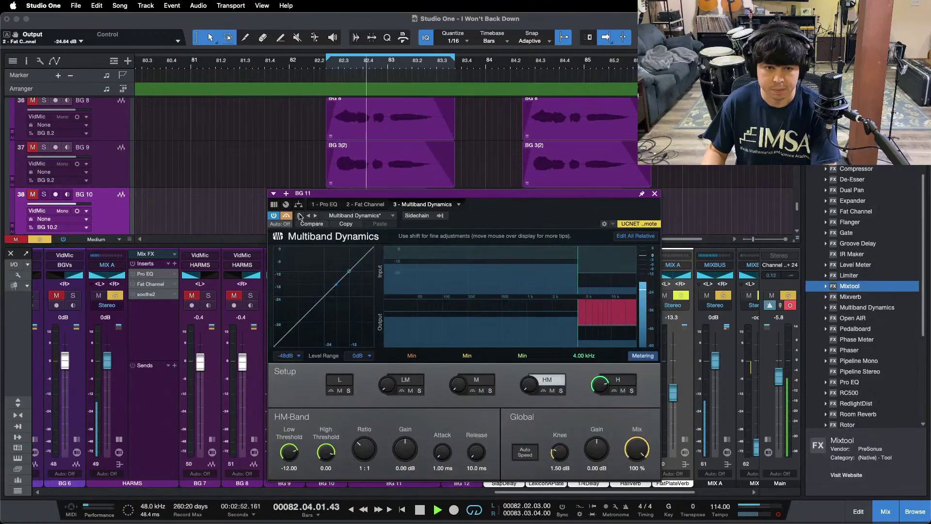
In BG 11's Pro EQ, set the HF gain to 6.24 dB and the HMF gain to 3.36 dB
{"action": "left_click", "coordinate": [324, 204]}
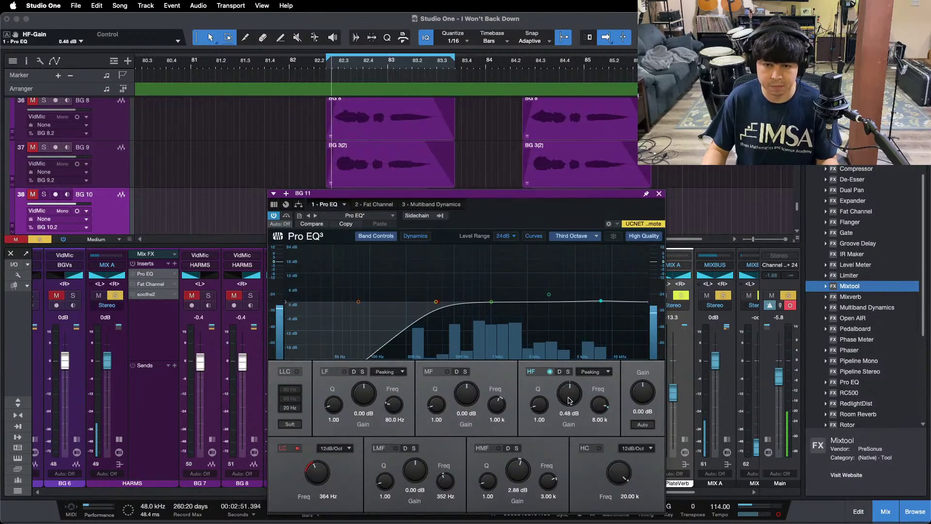
{"action": "scroll", "coordinate": [570, 400], "scroll_direction": "down", "scroll_amount": 4}
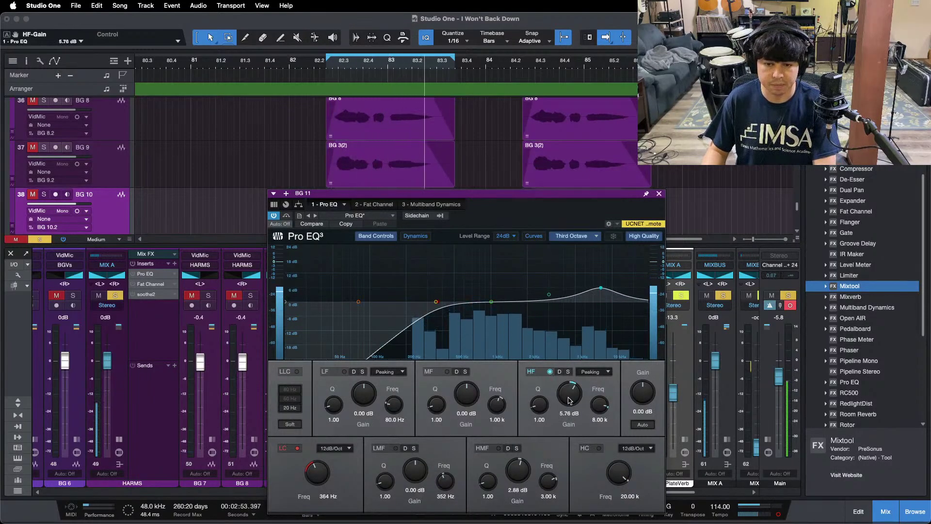
{"action": "scroll", "coordinate": [570, 400], "scroll_direction": "up", "scroll_amount": 1}
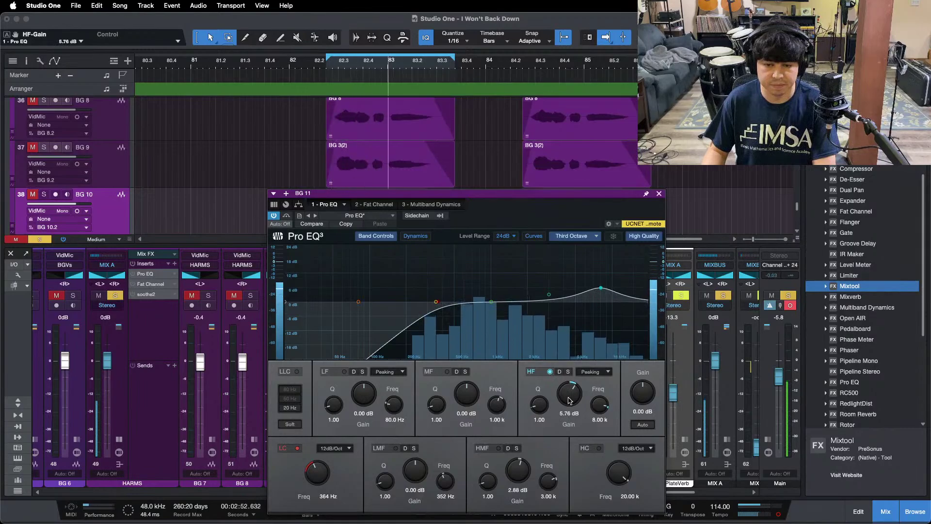
{"action": "scroll", "coordinate": [569, 400], "scroll_direction": "up", "scroll_amount": 1}
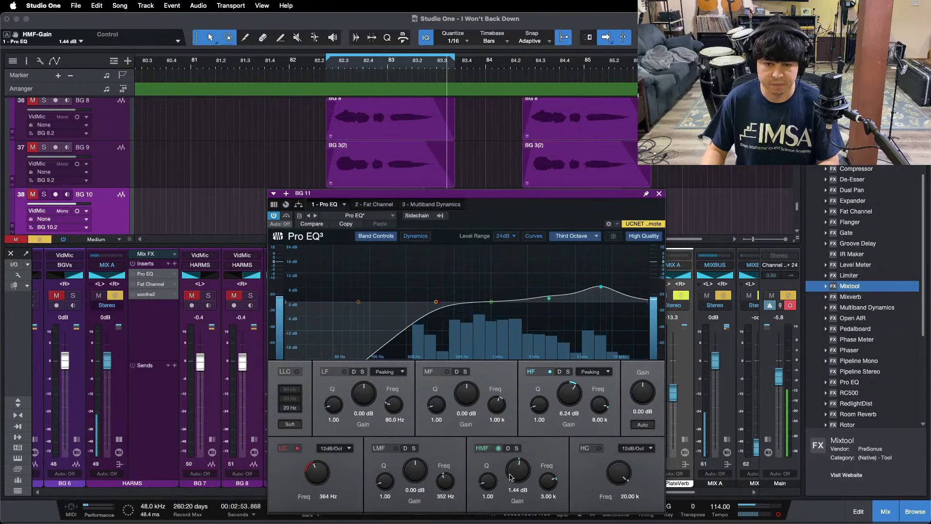
{"action": "scroll", "coordinate": [510, 477], "scroll_direction": "up", "scroll_amount": 2}
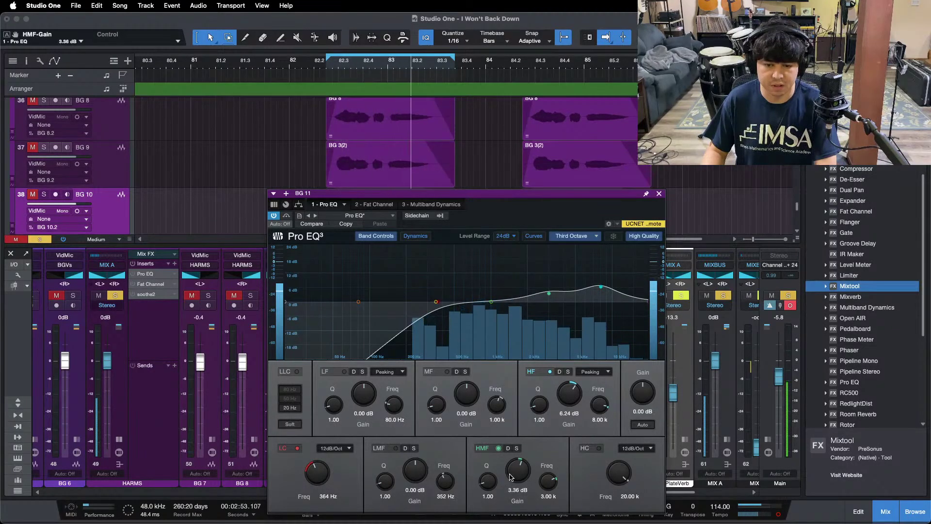
Take BG 11's Multiband Dynamics out of bypass, set the H band's low threshold to -27.96, and close the plug-in window
{"action": "left_click", "coordinate": [451, 204]}
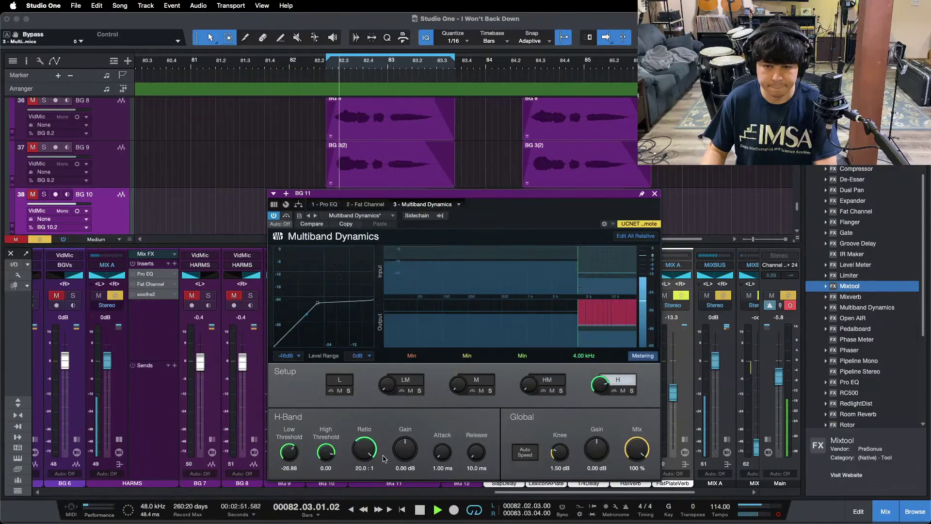
{"action": "scroll", "coordinate": [288, 452], "scroll_direction": "down", "scroll_amount": 2}
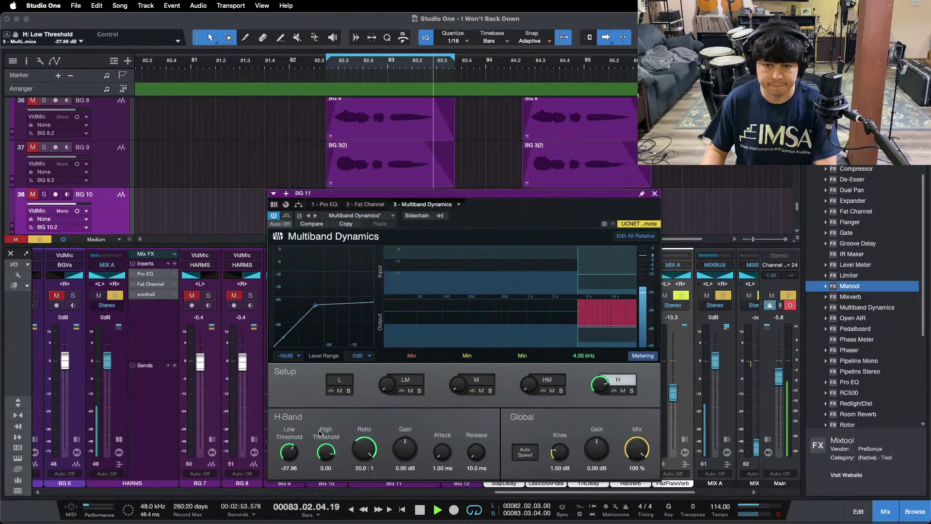
{"action": "left_click", "coordinate": [654, 194]}
Copy BG 11's insert chain of Pro EQ, Fat Channel and Multiband Dynamics to BG 12, and collapse both channels' insert views
{"action": "left_click", "coordinate": [474, 441]}
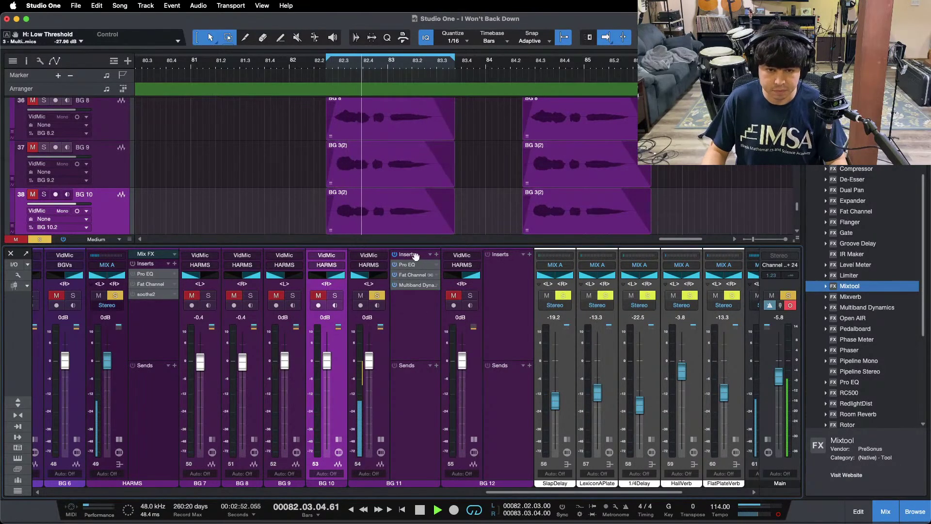
{"action": "left_click", "coordinate": [381, 439]}
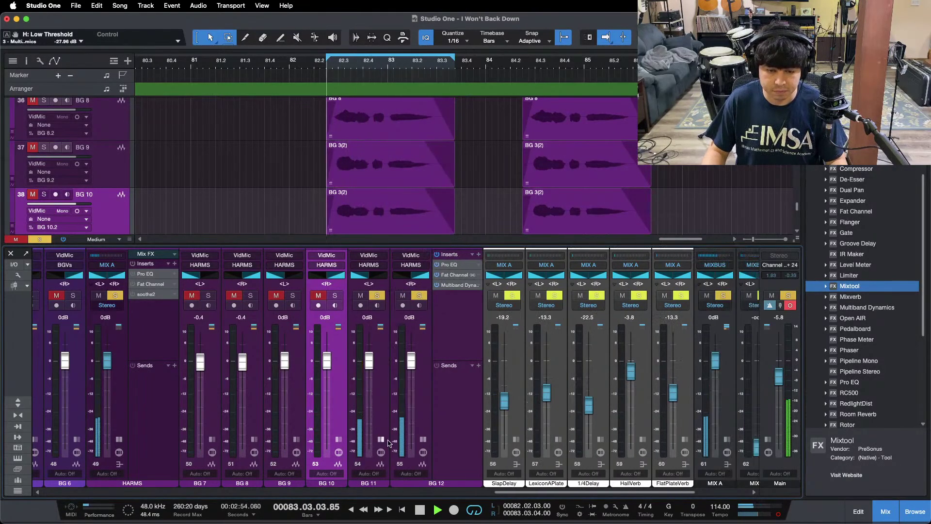
{"action": "left_click", "coordinate": [423, 439]}
Solo the BG 7 to BG 10 tracks together with BG 11 and BG 12
{"action": "left_click", "coordinate": [210, 386]}
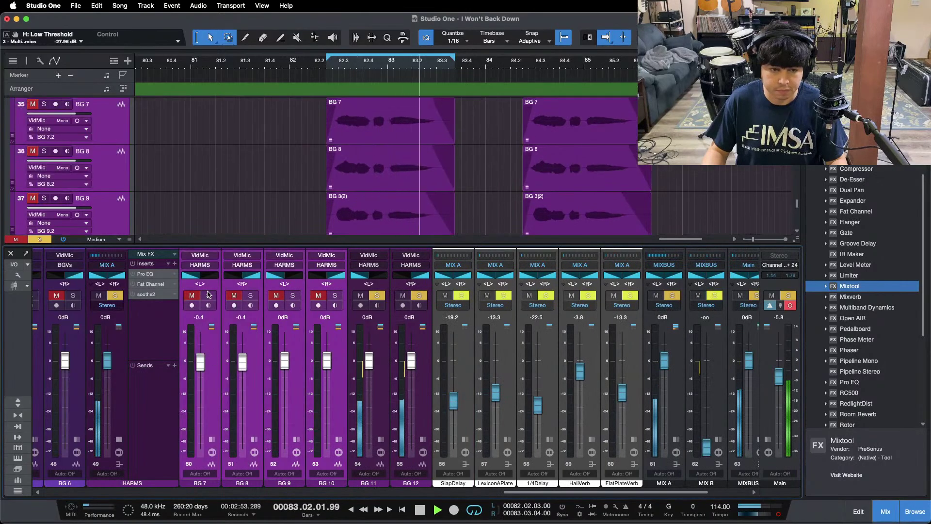
{"action": "left_click_drag", "start_coordinate": [207, 295], "coordinate": [334, 295]}
{"action": "left_click", "coordinate": [369, 405]}
{"action": "left_click", "coordinate": [409, 405]}
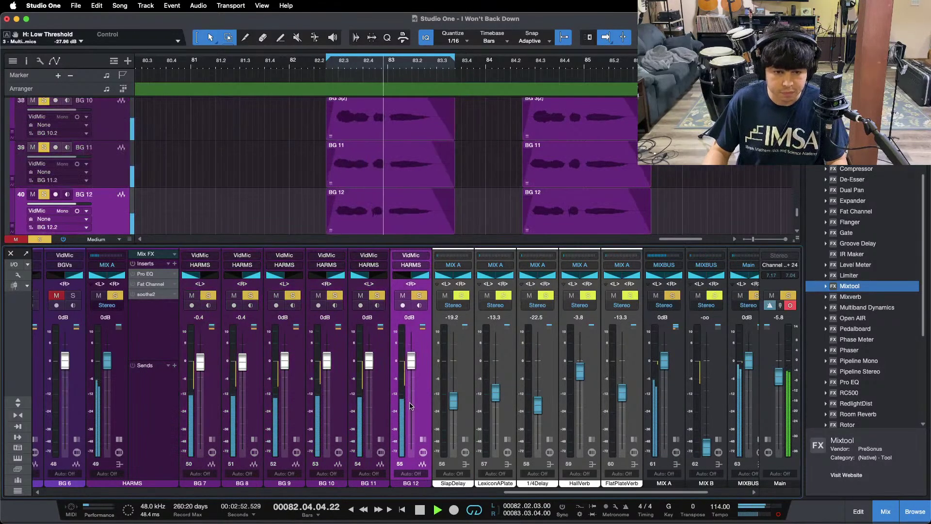
Lower the BG 7 to BG 10 faders together, to -1.7 dB for BG 7 and 8 and -1.3 dB for BG 9 and 10
{"action": "left_click", "coordinate": [335, 391]}
{"action": "left_click", "coordinate": [213, 395], "text": "shift"}
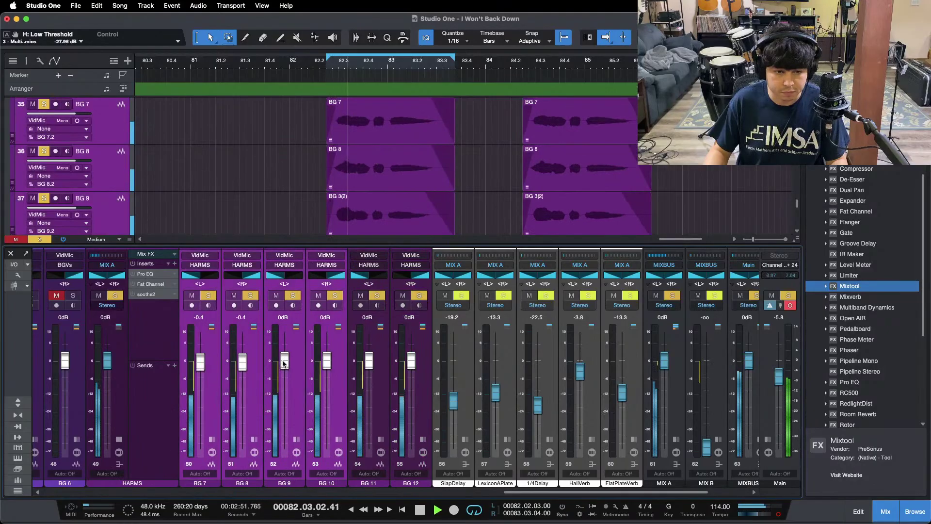
{"action": "left_click_drag", "start_coordinate": [283, 361], "coordinate": [284, 364]}
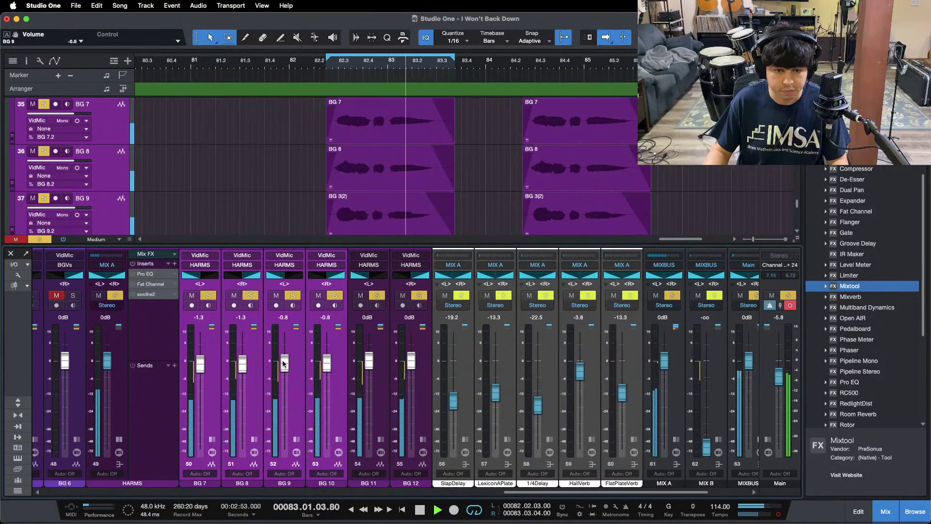
Activate the Pro EQ on the HARMS bus, switch off its low cut, and close the plug-in window
{"action": "left_click", "coordinate": [145, 274]}
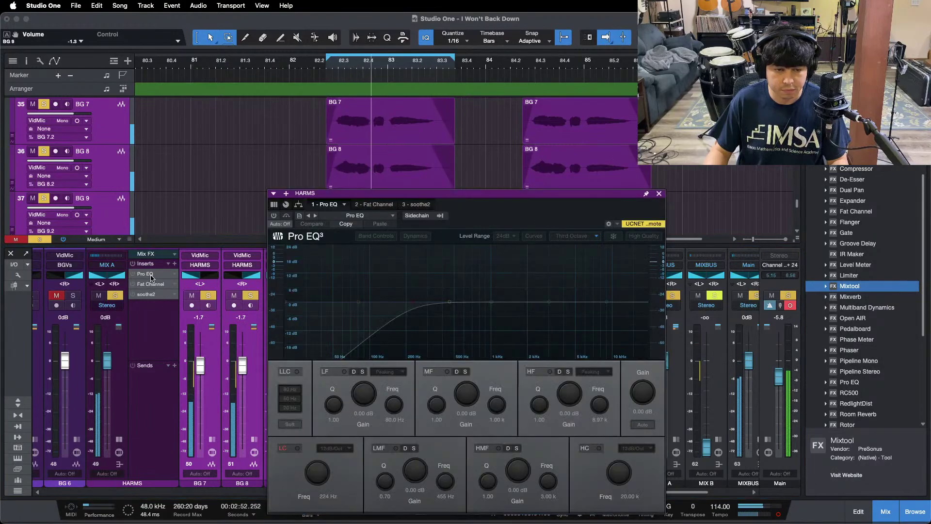
{"action": "left_click", "coordinate": [274, 217]}
{"action": "left_click", "coordinate": [288, 450]}
{"action": "key", "text": "space"}
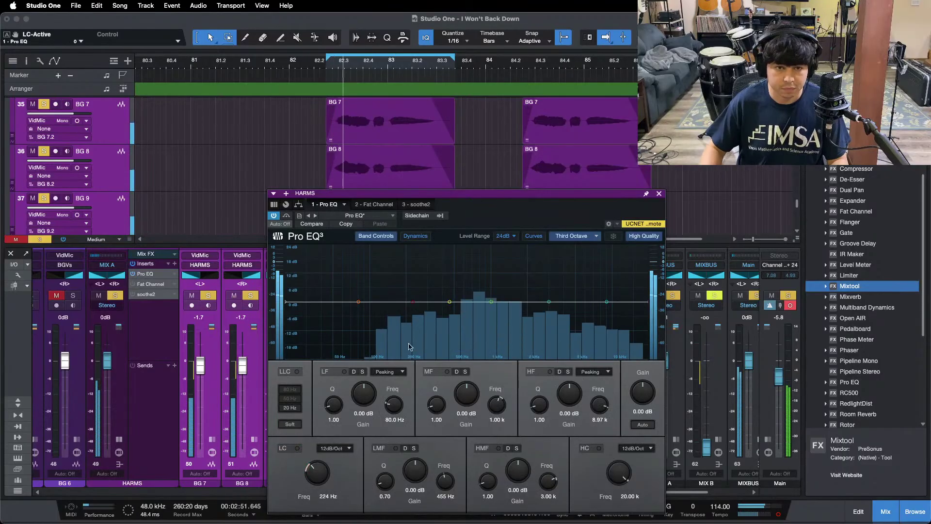
{"action": "left_click", "coordinate": [659, 194]}
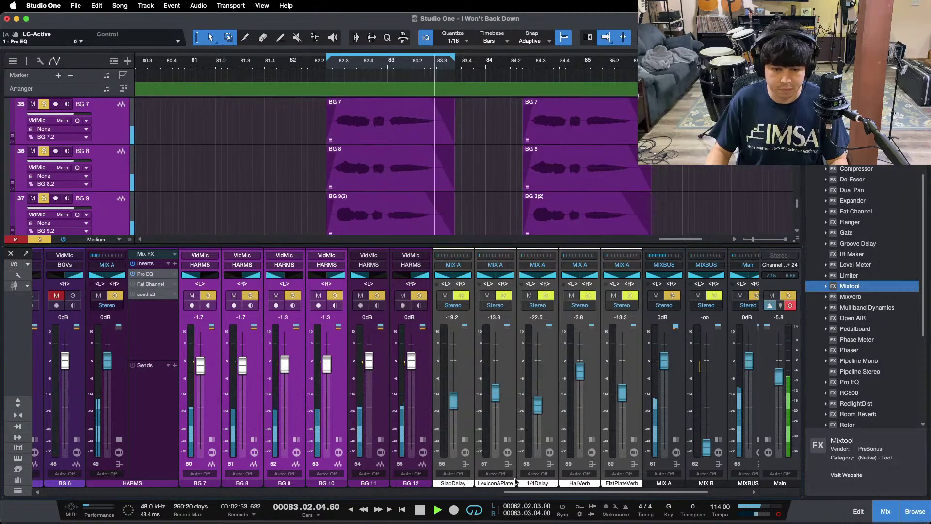
Match the HARMS bus inserts to the BGVs bus by moving soothe2 directly below Pro EQ and removing the Fat Channel
{"action": "left_click_drag", "start_coordinate": [517, 492], "coordinate": [416, 493]}
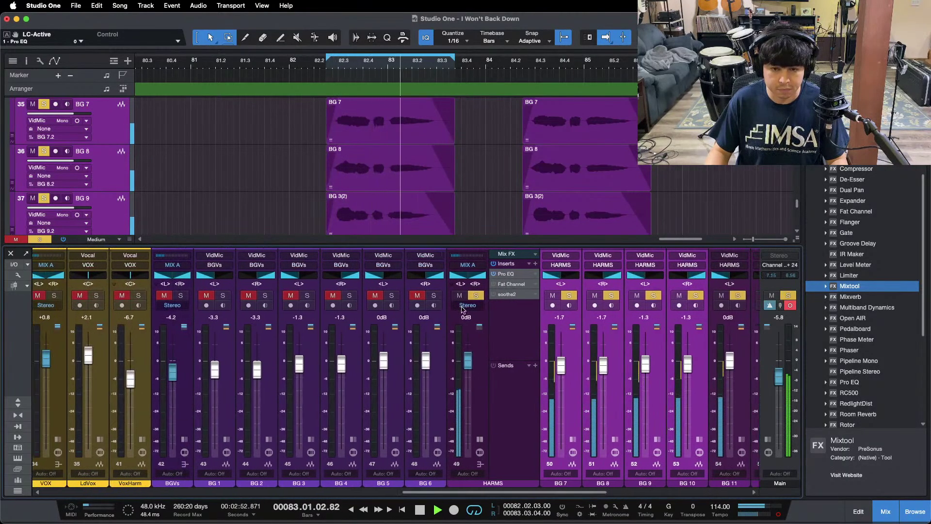
{"action": "left_click", "coordinate": [184, 438]}
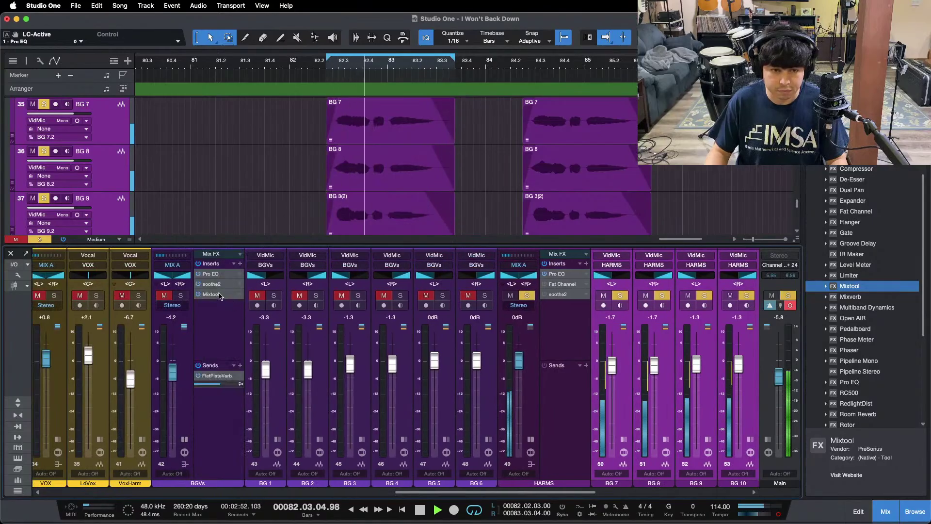
{"action": "left_click_drag", "start_coordinate": [555, 287], "coordinate": [557, 297]}
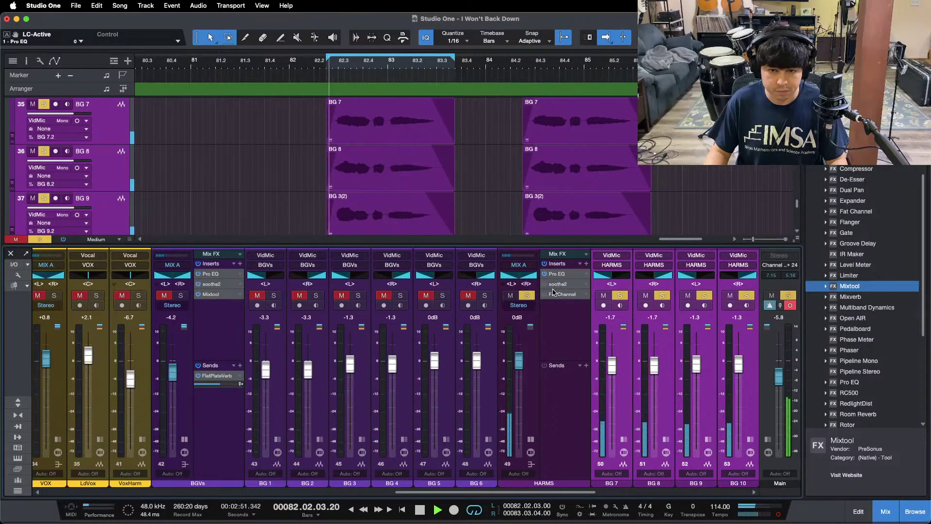
{"action": "right_click", "coordinate": [558, 294]}
{"action": "left_click", "coordinate": [570, 387]}
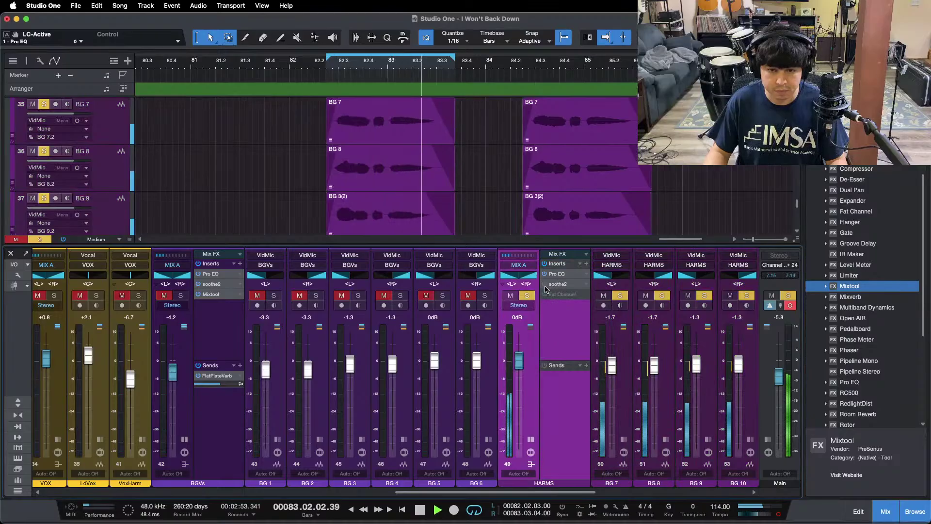
Activate soothe2 on the HARMS bus and raise its depth to 1.5
{"action": "right_click", "coordinate": [547, 288]}
{"action": "key", "text": "Escape"}
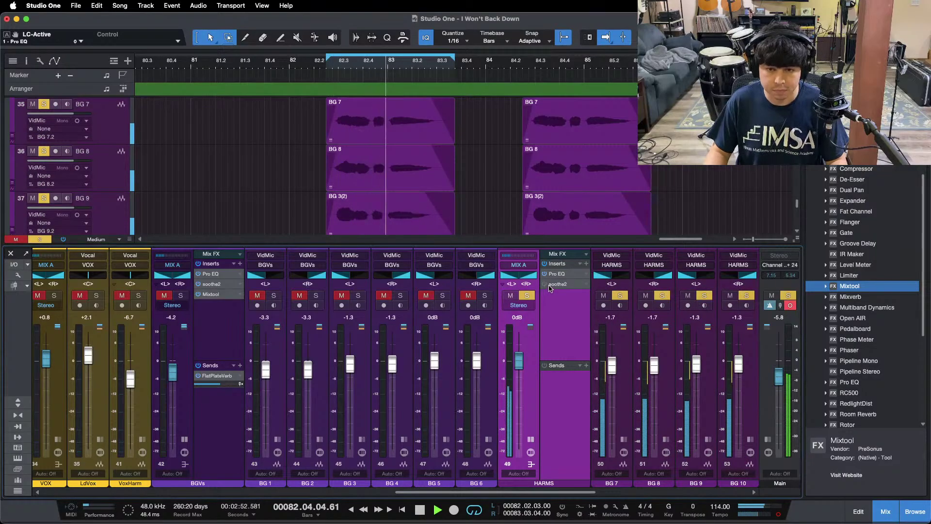
{"action": "double_click", "coordinate": [552, 284]}
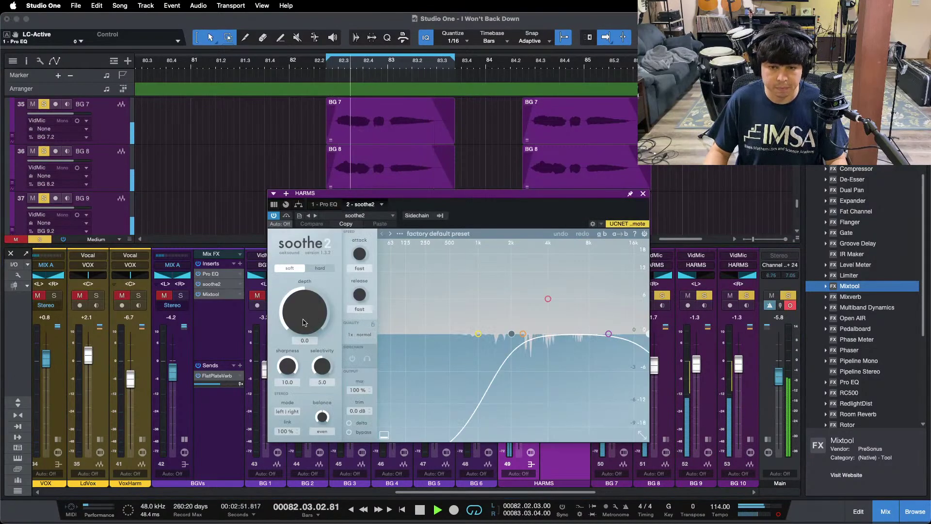
{"action": "scroll", "coordinate": [304, 323], "scroll_direction": "up", "scroll_amount": 1}
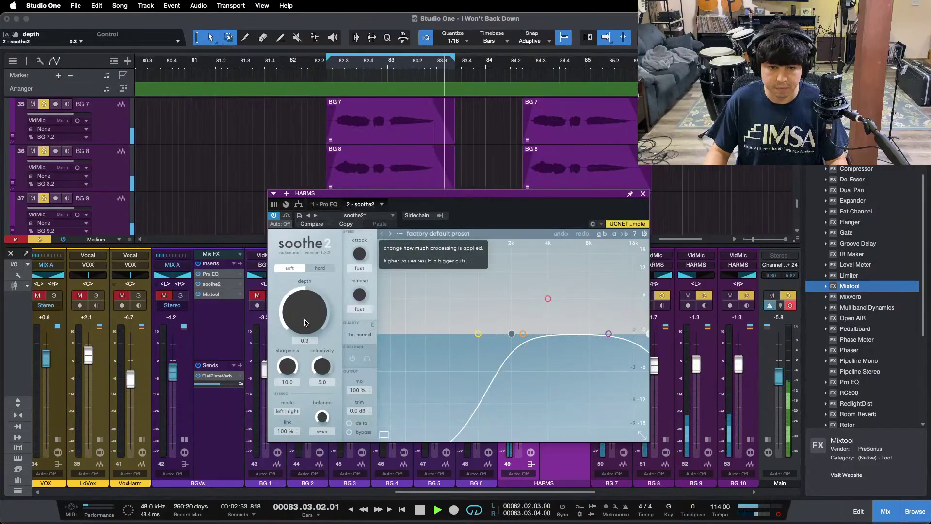
{"action": "scroll", "coordinate": [304, 323], "scroll_direction": "up", "scroll_amount": 1}
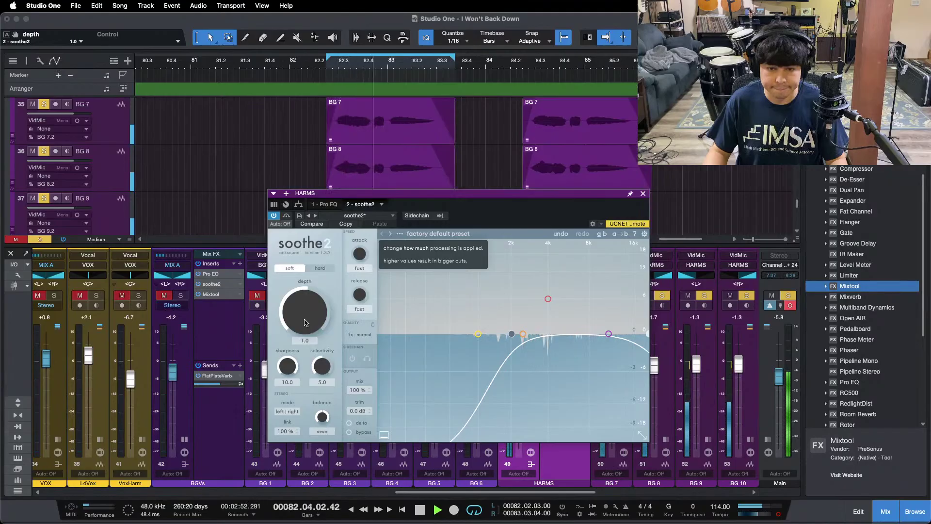
{"action": "scroll", "coordinate": [304, 322], "scroll_direction": "up", "scroll_amount": 4}
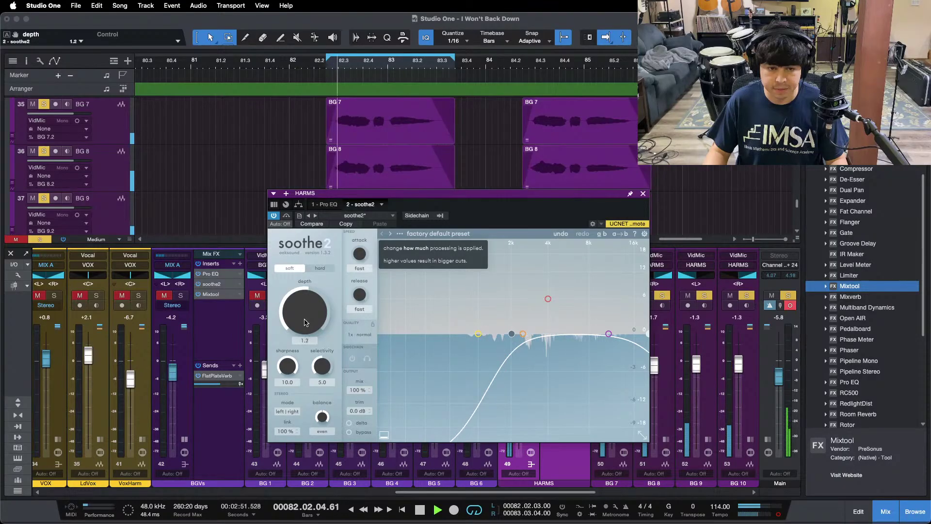
Compare the soothe2 settings of the BGVs bus with those of the HARMS bus, and close both plug-in windows
{"action": "left_click", "coordinate": [211, 284]}
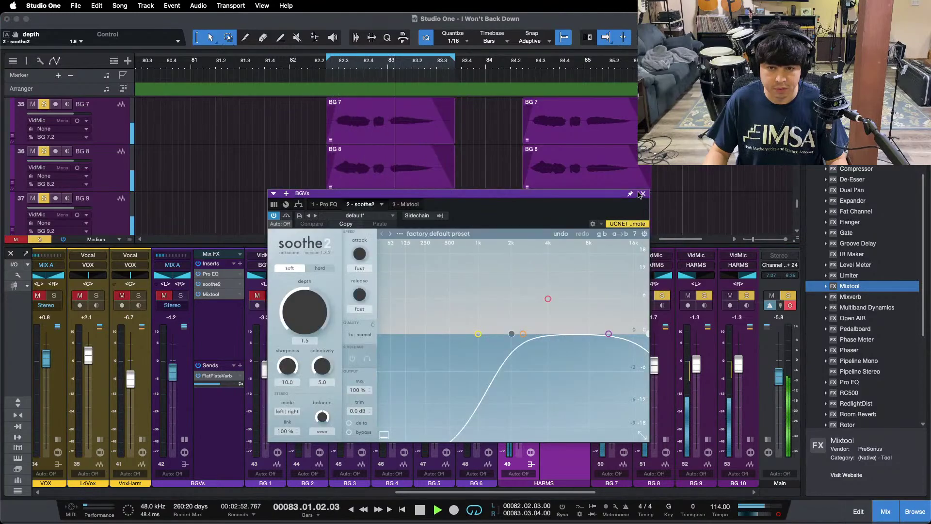
{"action": "left_click", "coordinate": [641, 194]}
{"action": "left_click", "coordinate": [559, 284]}
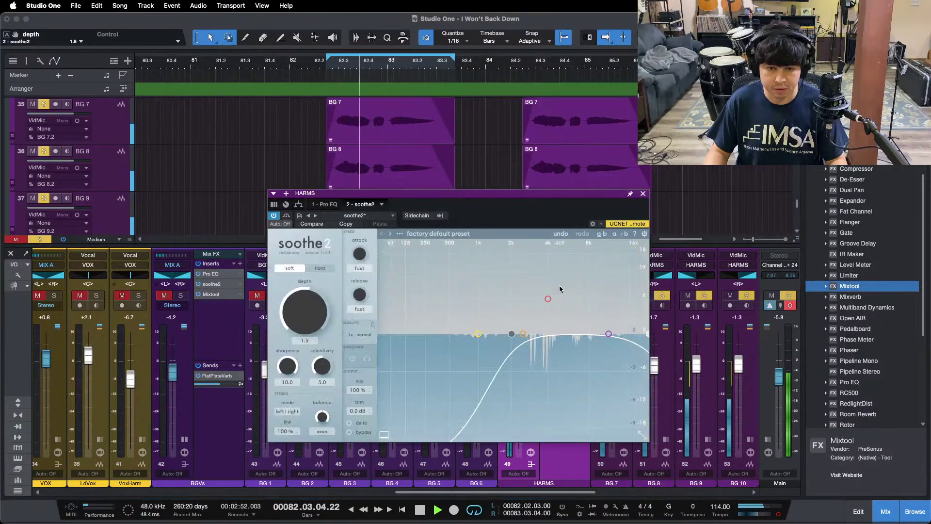
{"action": "left_click", "coordinate": [642, 194]}
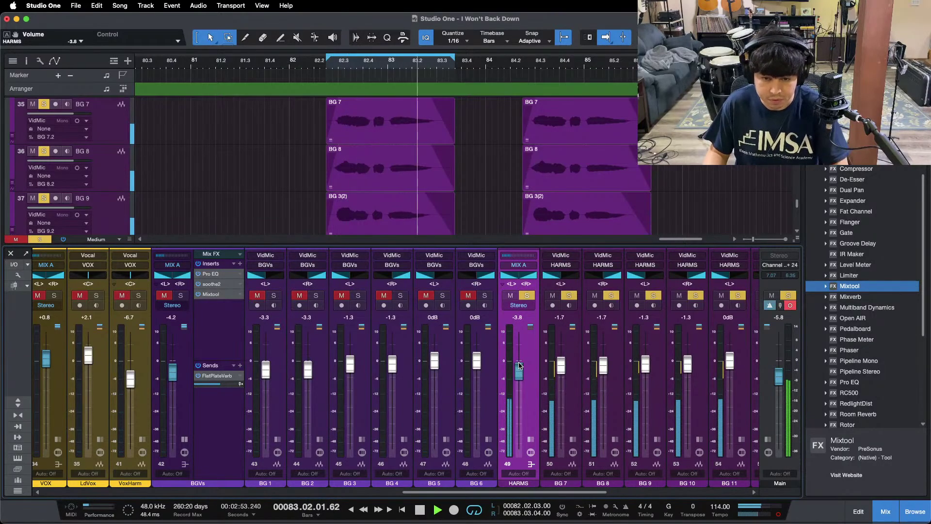
Lower the HARMS bus fader to -5.4 dB and copy the BGVs bus's FlatPlateVerb send to it
{"action": "left_click_drag", "start_coordinate": [518, 359], "coordinate": [519, 365]}
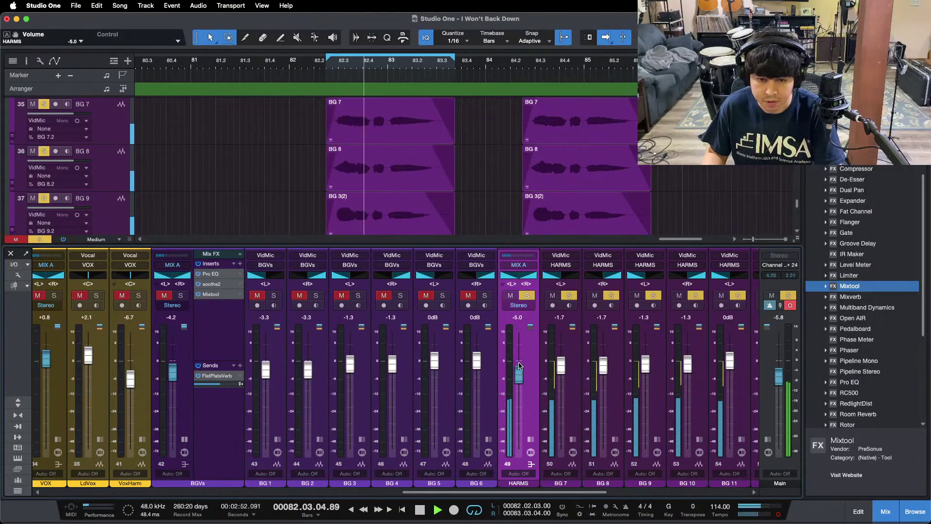
{"action": "left_click_drag", "start_coordinate": [519, 366], "coordinate": [518, 368]}
{"action": "left_click", "coordinate": [531, 464]}
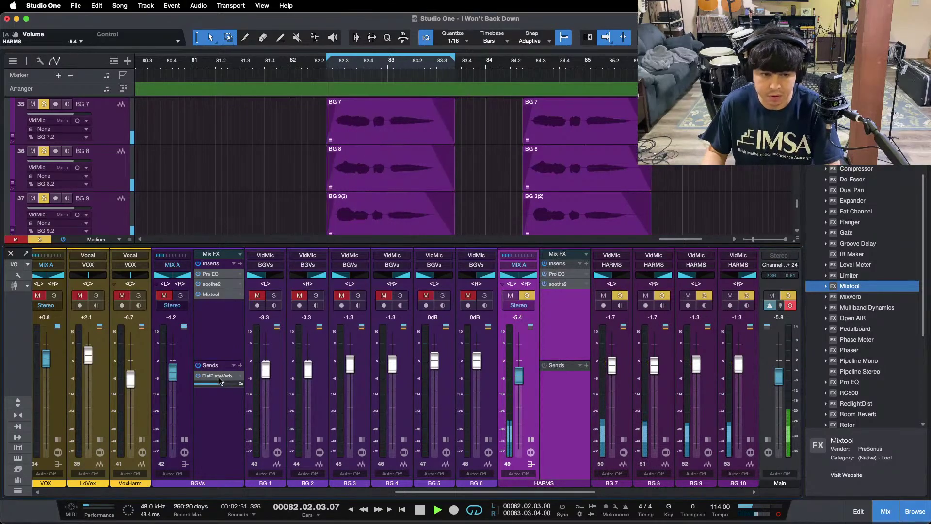
{"action": "left_click_drag", "start_coordinate": [213, 359], "coordinate": [570, 406]}
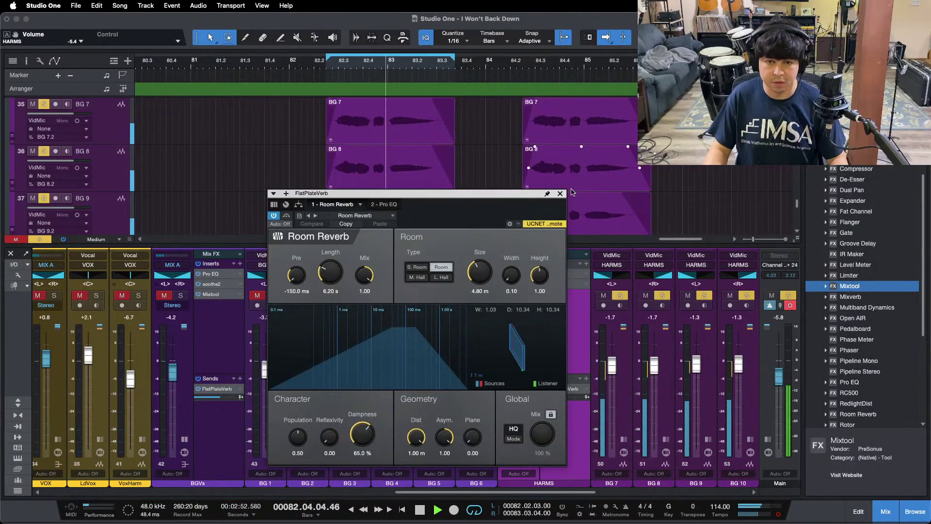
{"action": "left_click", "coordinate": [560, 195]}
Clear the solos, play the full mix from the Chorus at bar 75, and collapse the HARMS and BGVs insert views
{"action": "key", "text": "w"}
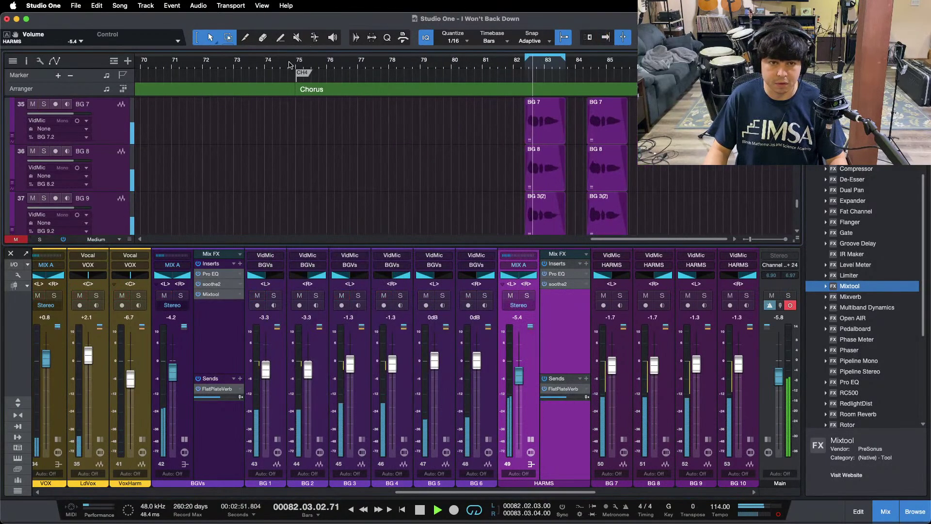
{"action": "left_click", "coordinate": [297, 62]}
{"action": "left_click", "coordinate": [530, 439]}
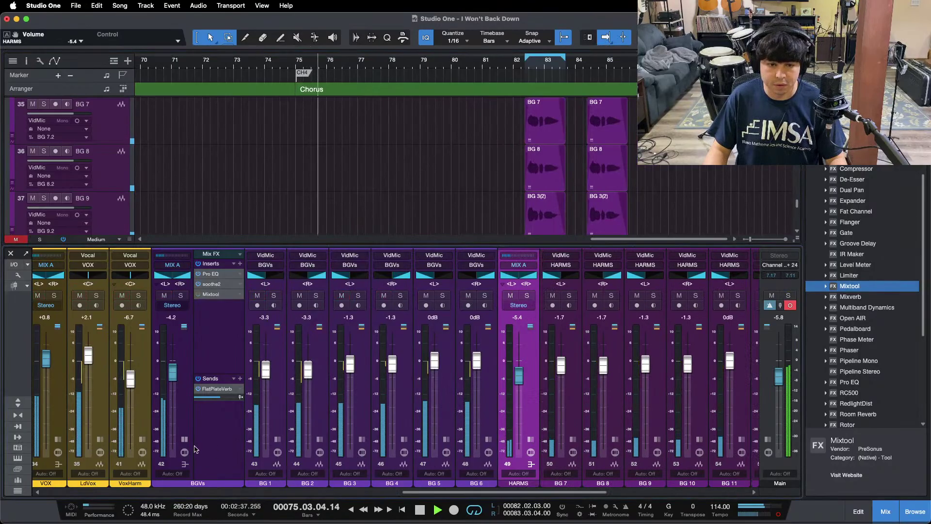
{"action": "left_click", "coordinate": [184, 440]}
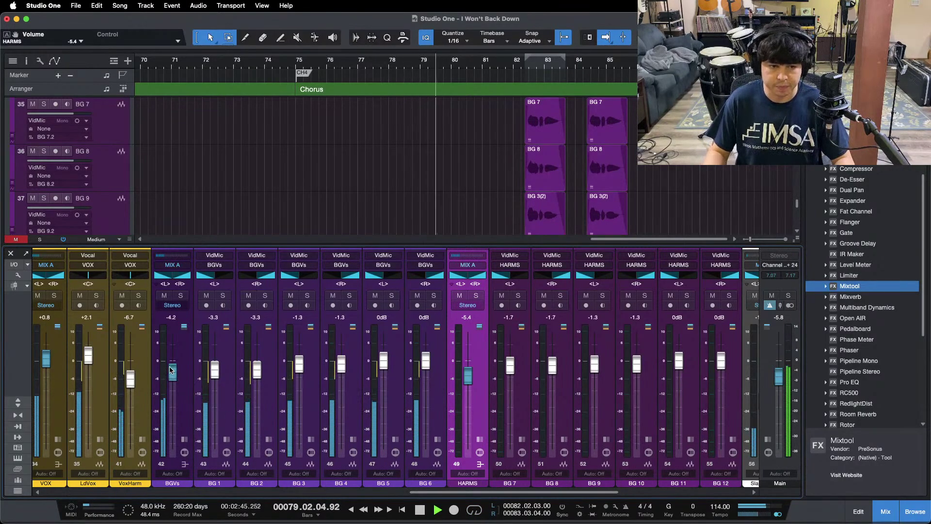
Raise the BGVs bus fader to -3.8 dB and set the gain of its Mixtool to -2.40 dB
{"action": "left_click_drag", "start_coordinate": [171, 370], "coordinate": [174, 369]}
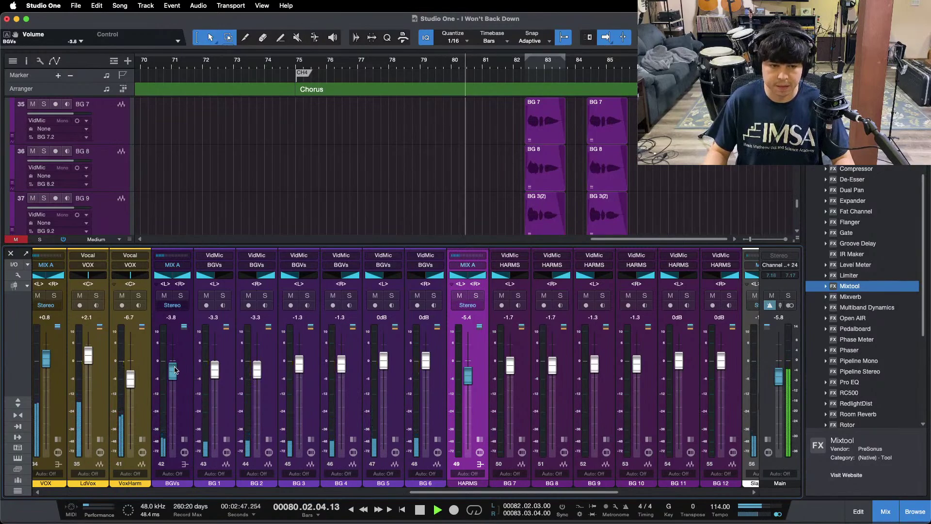
{"action": "left_click", "coordinate": [184, 464]}
{"action": "double_click", "coordinate": [211, 295]}
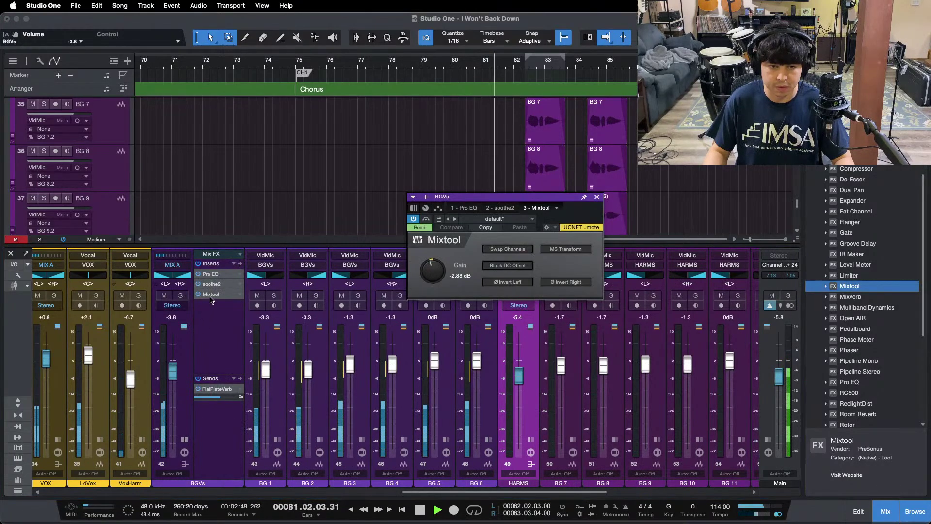
{"action": "left_click_drag", "start_coordinate": [433, 271], "coordinate": [434, 268]}
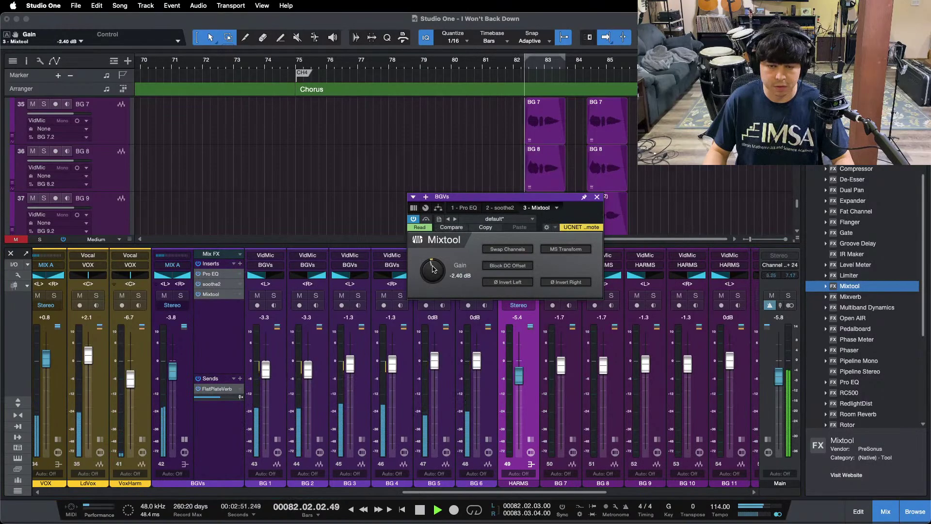
{"action": "left_click", "coordinate": [597, 196]}
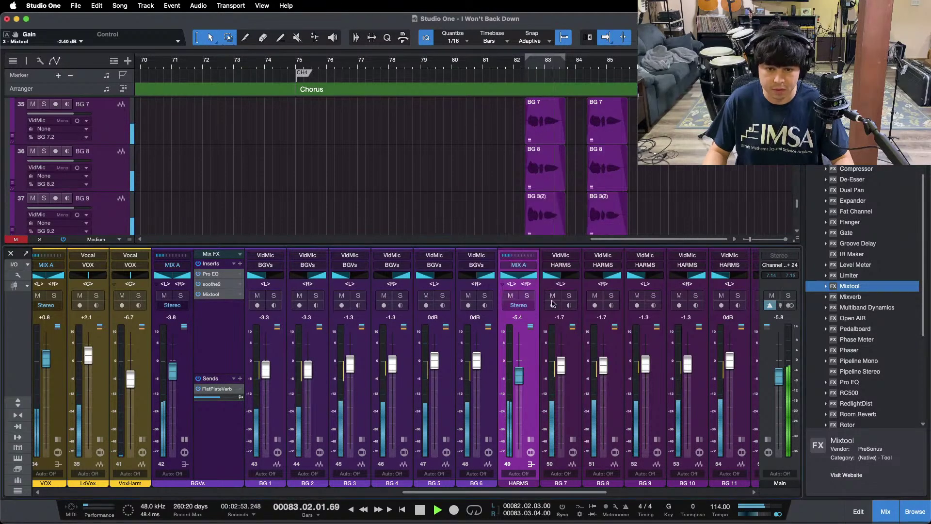
Raise the HARMS bus fader to -4.6 dB, briefly muting the BGVs bus to audition the harmonies from about bar 81
{"action": "left_click_drag", "start_coordinate": [518, 375], "coordinate": [518, 371]}
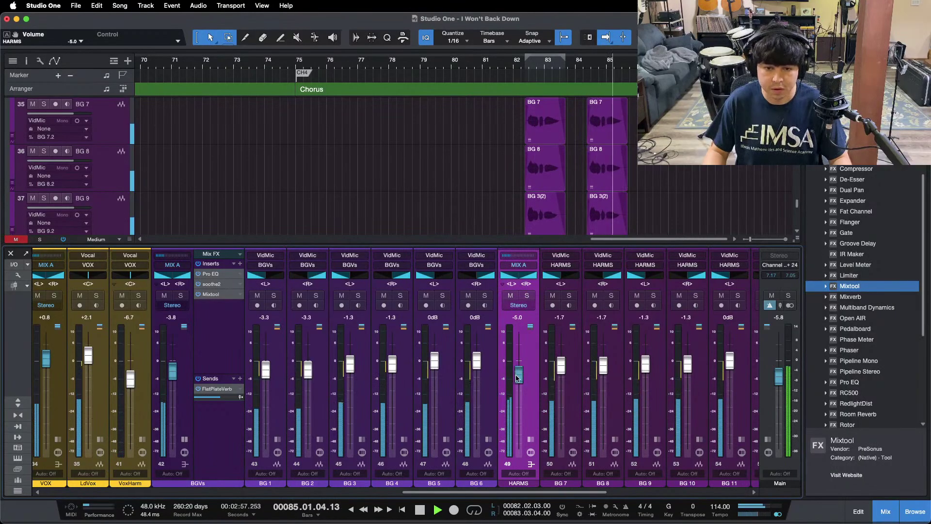
{"action": "left_click_drag", "start_coordinate": [516, 378], "coordinate": [517, 376]}
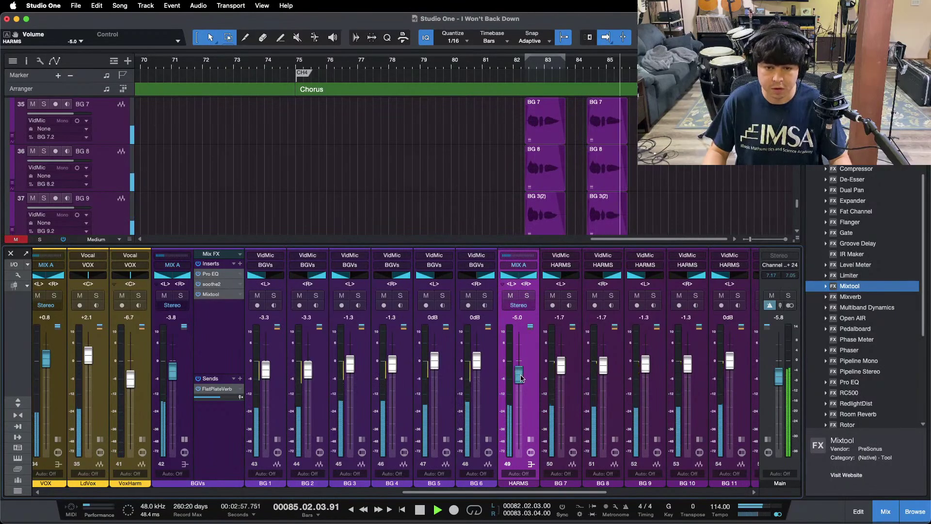
{"action": "left_click", "coordinate": [491, 67]}
{"action": "left_click", "coordinate": [164, 296]}
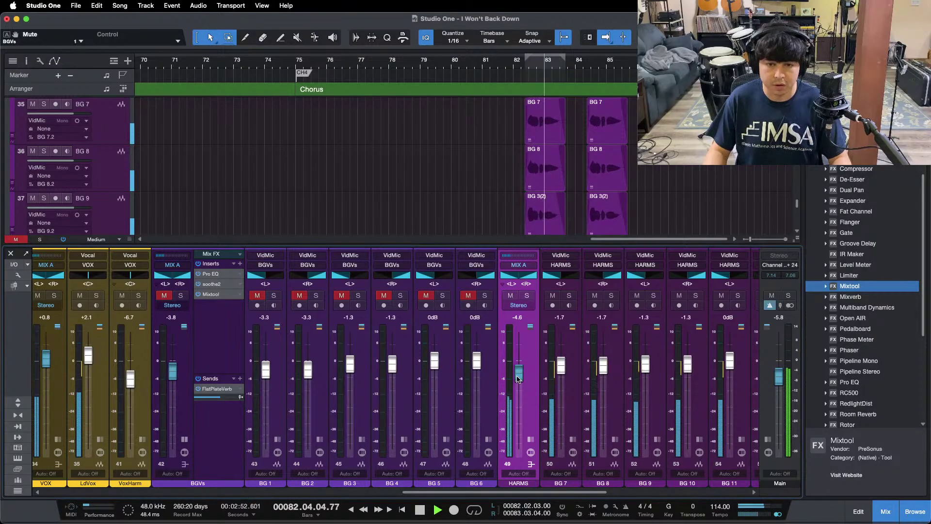
{"action": "left_click", "coordinate": [165, 296]}
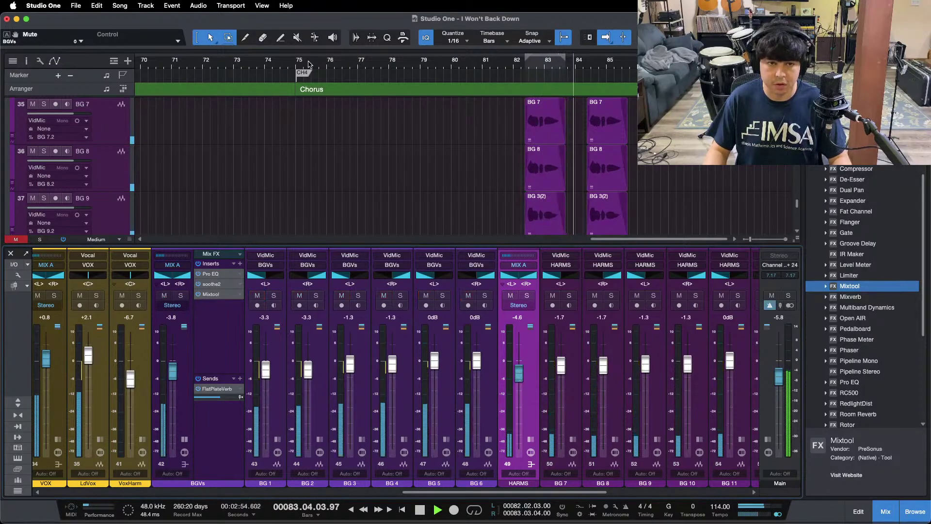
Raise the BGVs bus fader to -3.3 dB during playback, check its Mixtool, and collapse the bus's insert view
{"action": "left_click", "coordinate": [264, 64]}
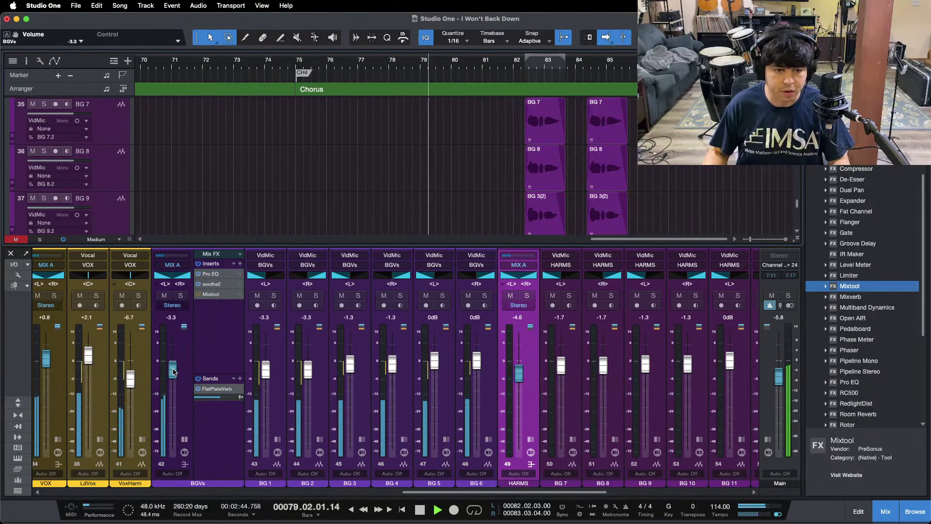
{"action": "left_click", "coordinate": [216, 295]}
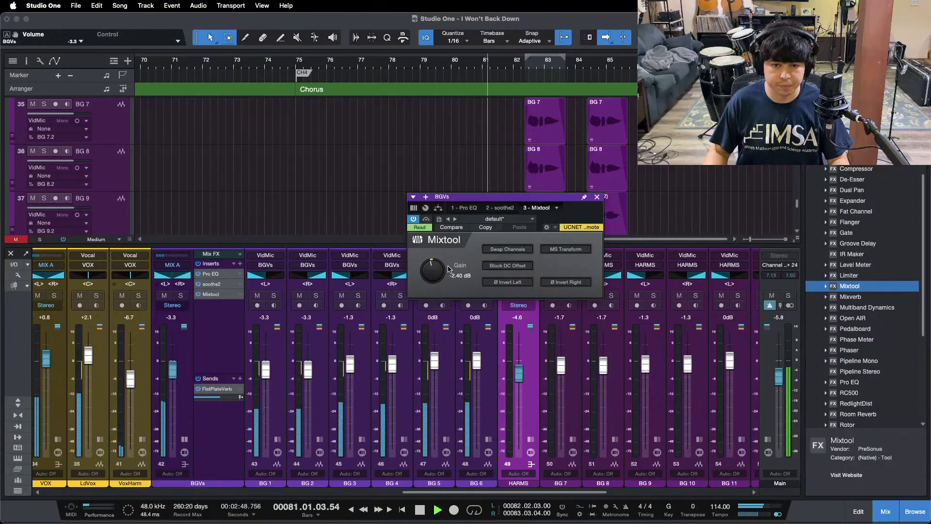
{"action": "left_click", "coordinate": [596, 196]}
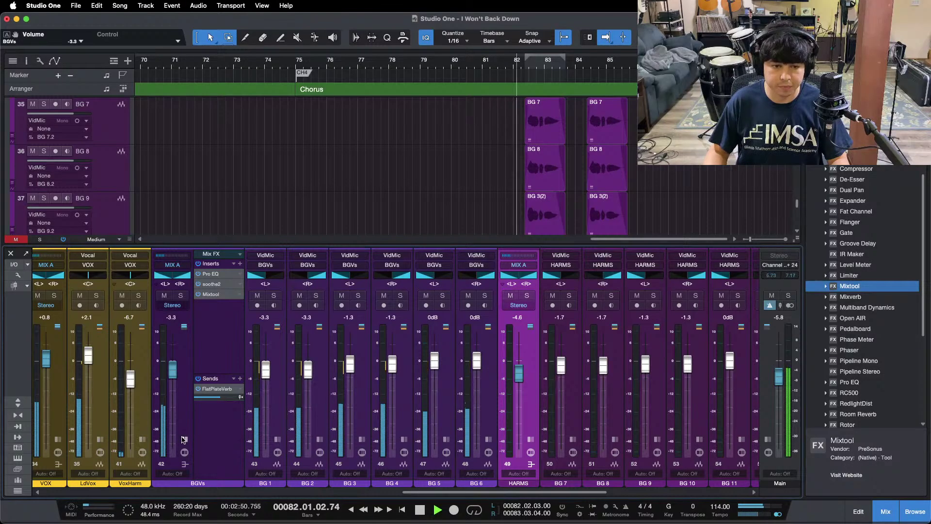
{"action": "left_click", "coordinate": [183, 439]}
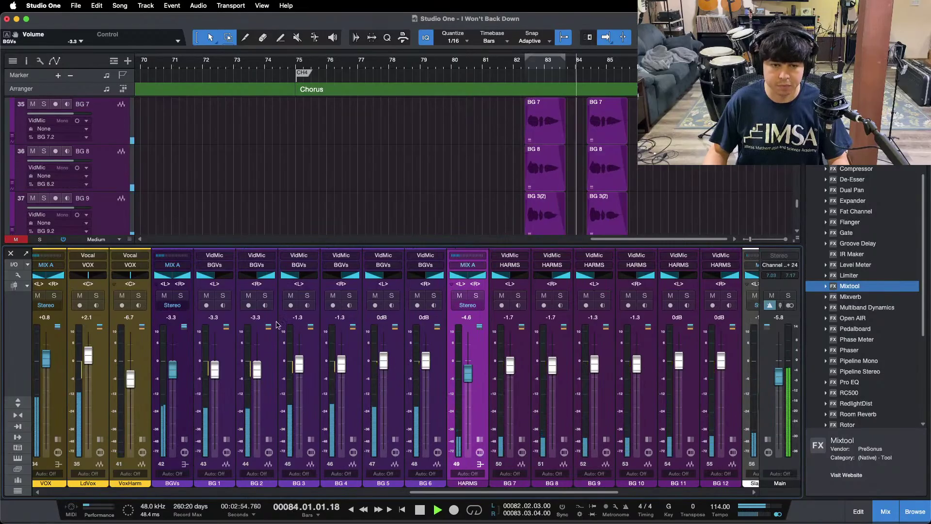
Hide the mixer, look over the vocal tracks across the whole song, and stop playback
{"action": "key", "text": "w"}
{"action": "key", "text": "w"}
{"action": "key", "text": "w"}
{"action": "key", "text": "F3"}
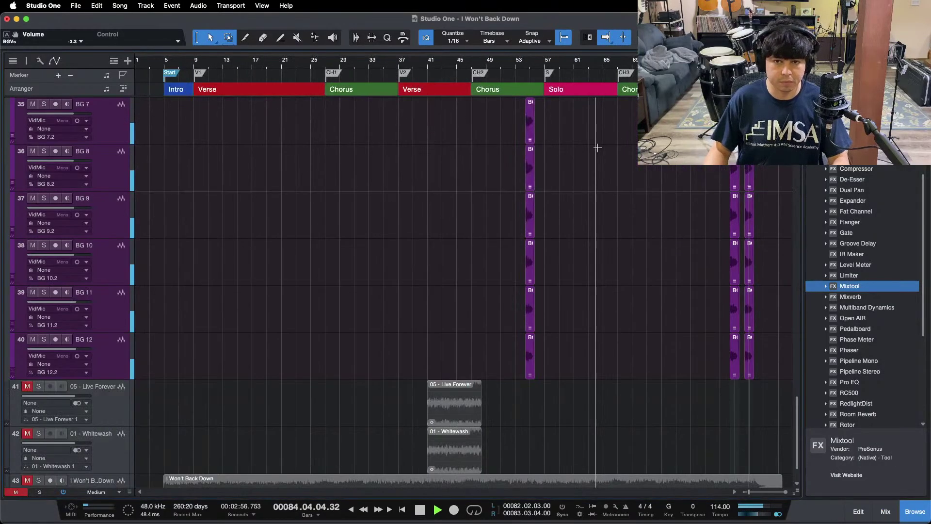
{"action": "scroll", "coordinate": [600, 295], "scroll_direction": "up", "scroll_amount": 5}
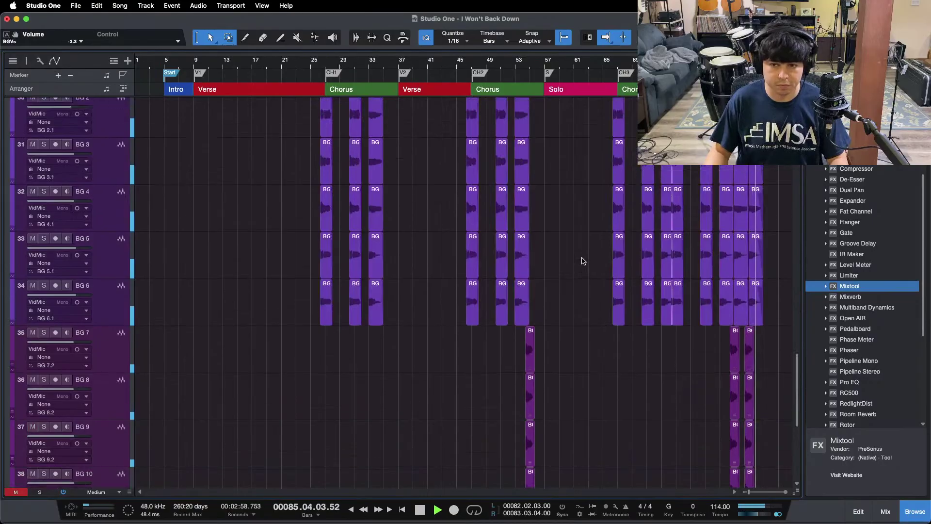
{"action": "scroll", "coordinate": [583, 261], "scroll_direction": "up", "scroll_amount": 10}
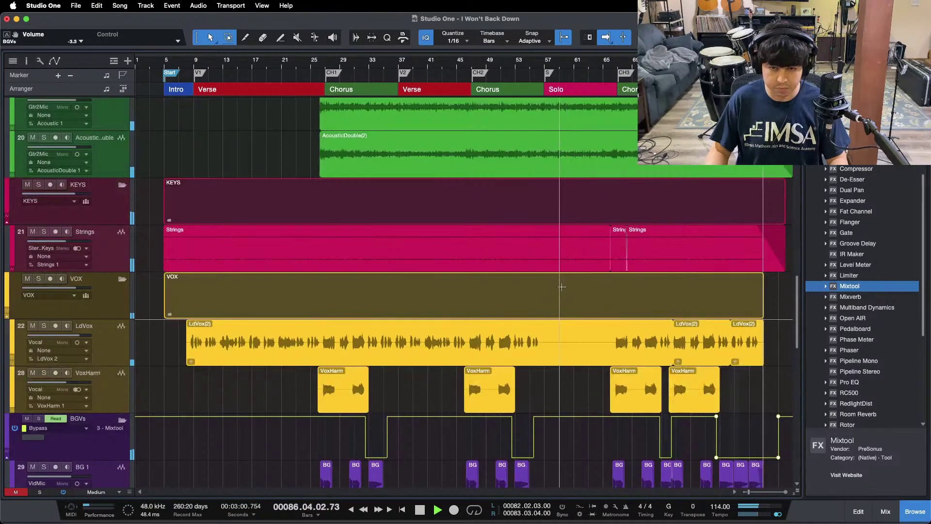
{"action": "scroll", "coordinate": [624, 260], "scroll_direction": "down", "scroll_amount": 10}
{"action": "key", "text": "space"}
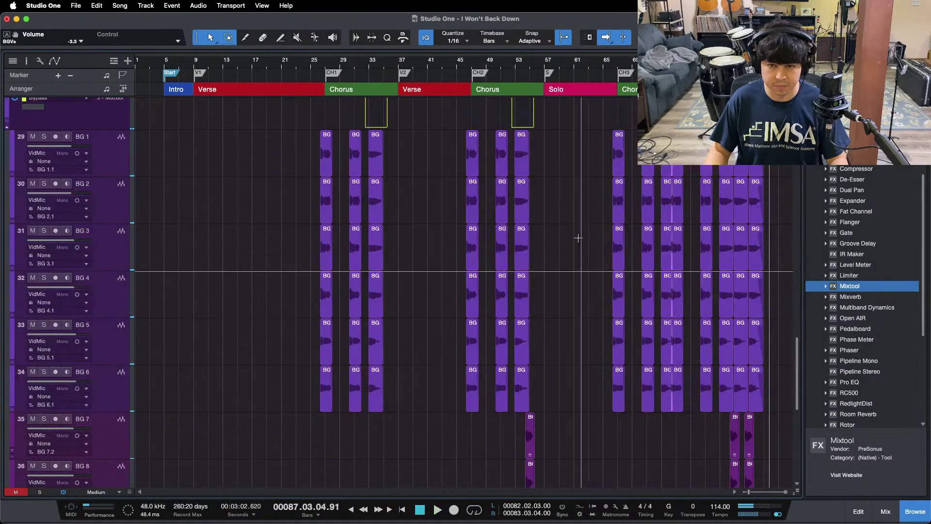
{"action": "left_click", "coordinate": [508, 508]}
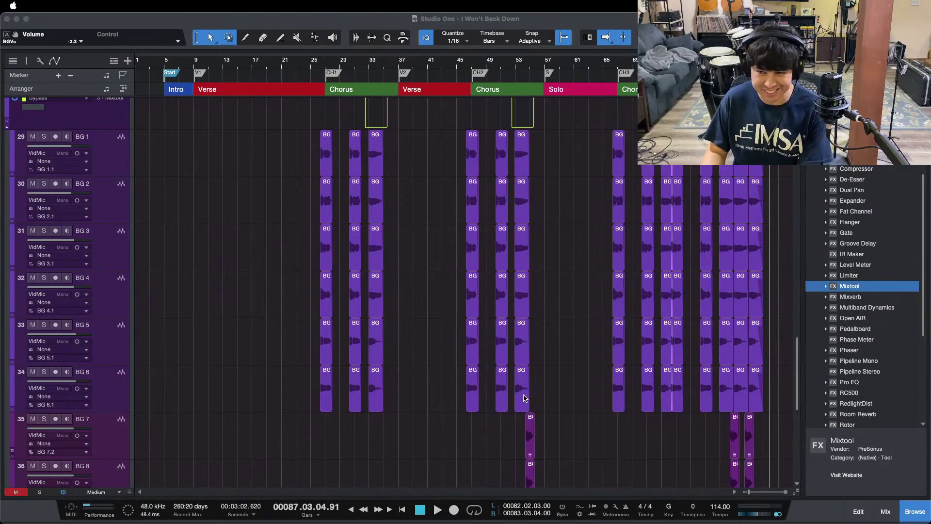
{"action": "left_click", "coordinate": [905, 475]}
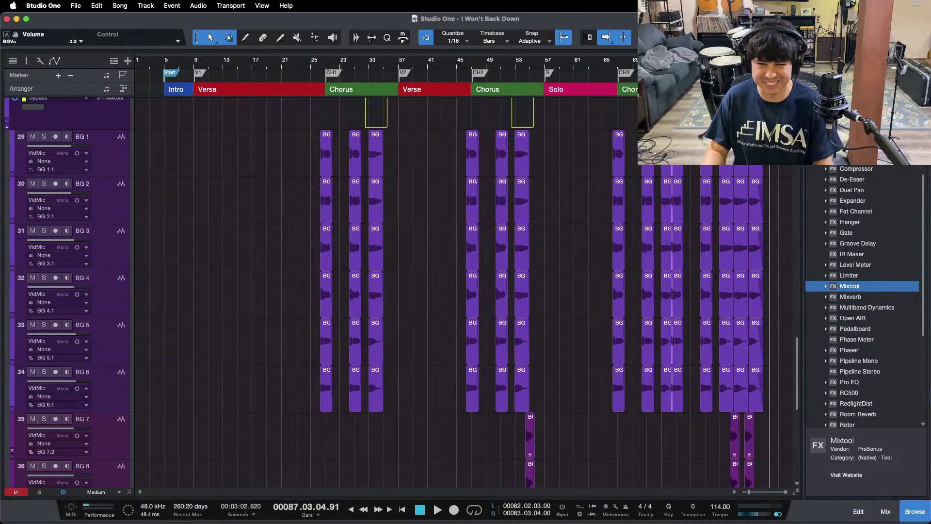
Play the final Chorus from bar 75 with the lead vocal, VoxHarm and BGVs tracks in view
{"action": "key", "text": "e"}
{"action": "key", "text": "e"}
{"action": "key", "text": "e"}
{"action": "key", "text": "e"}
{"action": "key", "text": "e"}
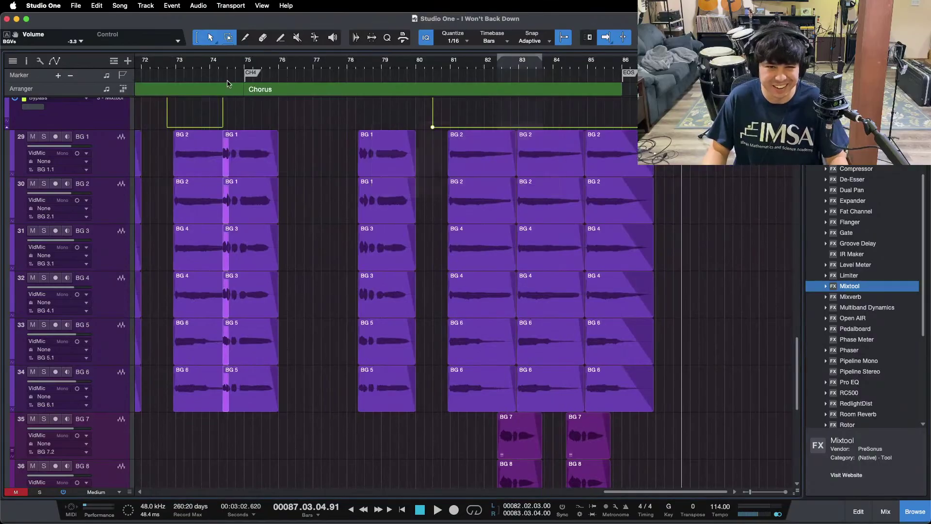
{"action": "left_click", "coordinate": [246, 62]}
{"action": "key", "text": "space"}
{"action": "scroll", "coordinate": [320, 255], "scroll_direction": "up", "scroll_amount": 3}
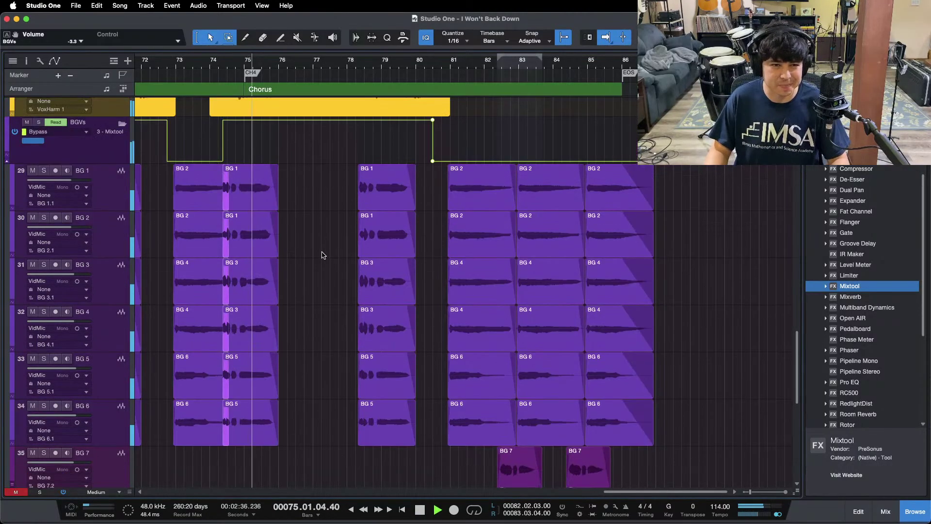
{"action": "scroll", "coordinate": [321, 254], "scroll_direction": "up", "scroll_amount": 5}
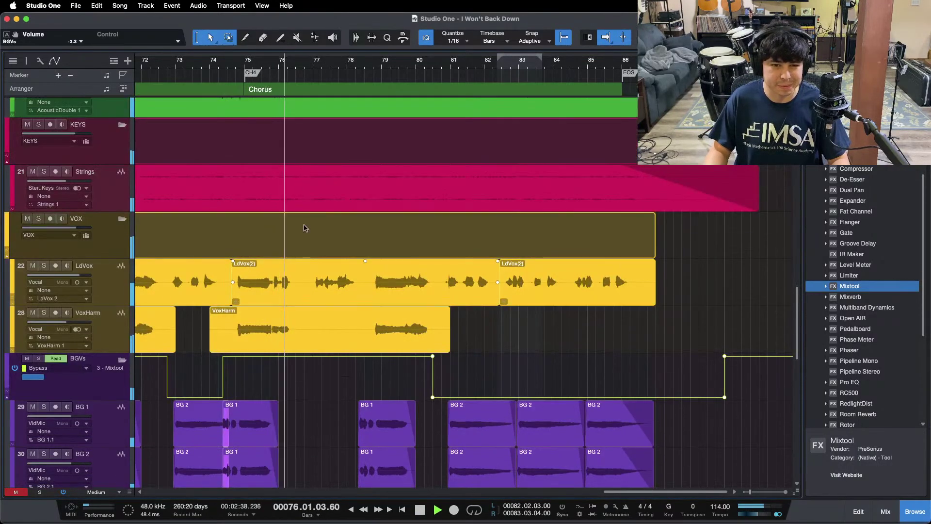
{"action": "key", "text": "w"}
{"action": "key", "text": "w"}
{"action": "key", "text": "w"}
{"action": "key", "text": "w"}
{"action": "key", "text": "w"}
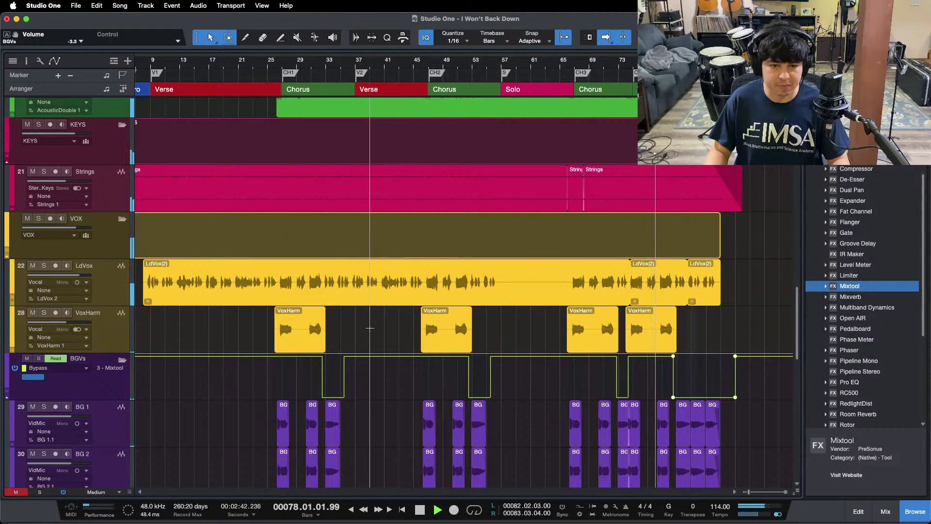
{"action": "mouse_move", "coordinate": [508, 521]}
{"action": "left_click", "coordinate": [508, 502]}
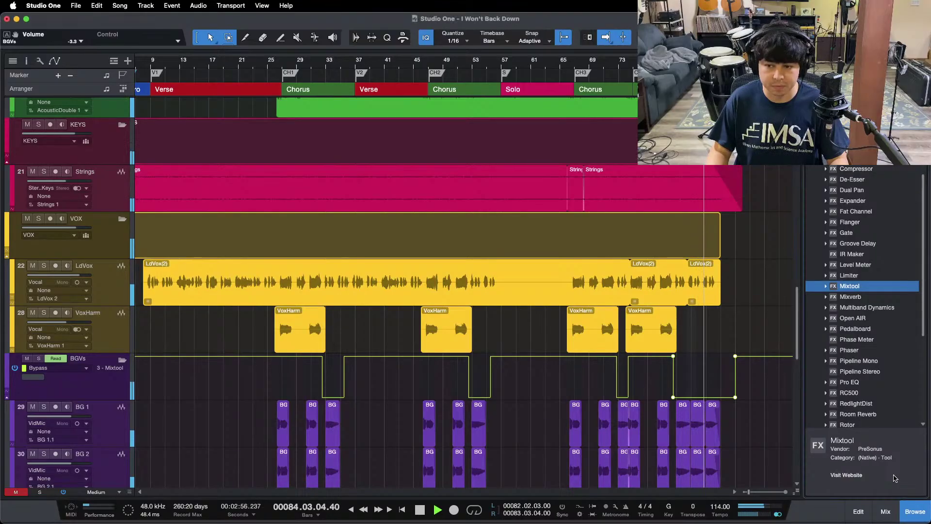
Listen through the song's ending past bar 86, looking over the vocal, strings and acoustic tracks, and stop playback
{"action": "scroll", "coordinate": [753, 408], "scroll_direction": "down", "scroll_amount": 6}
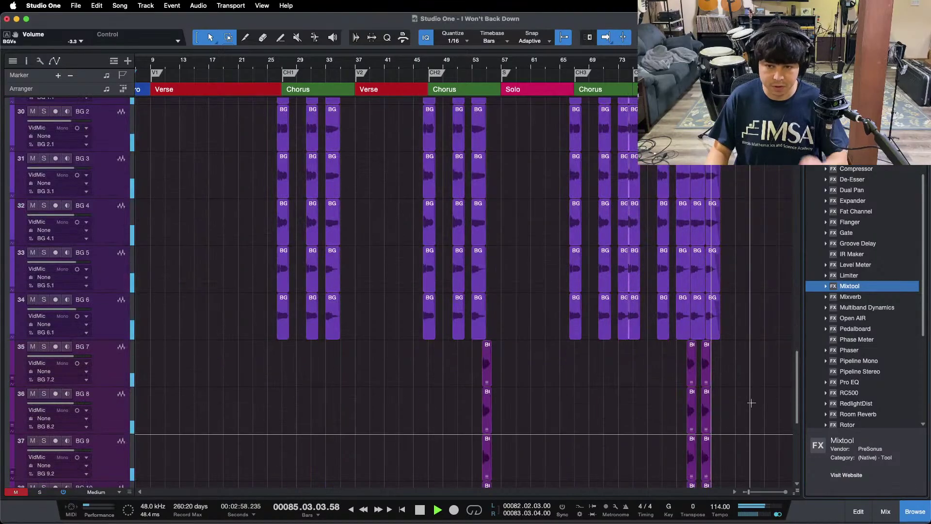
{"action": "scroll", "coordinate": [753, 403], "scroll_direction": "up", "scroll_amount": 3}
{"action": "scroll", "coordinate": [752, 397], "scroll_direction": "up", "scroll_amount": 5}
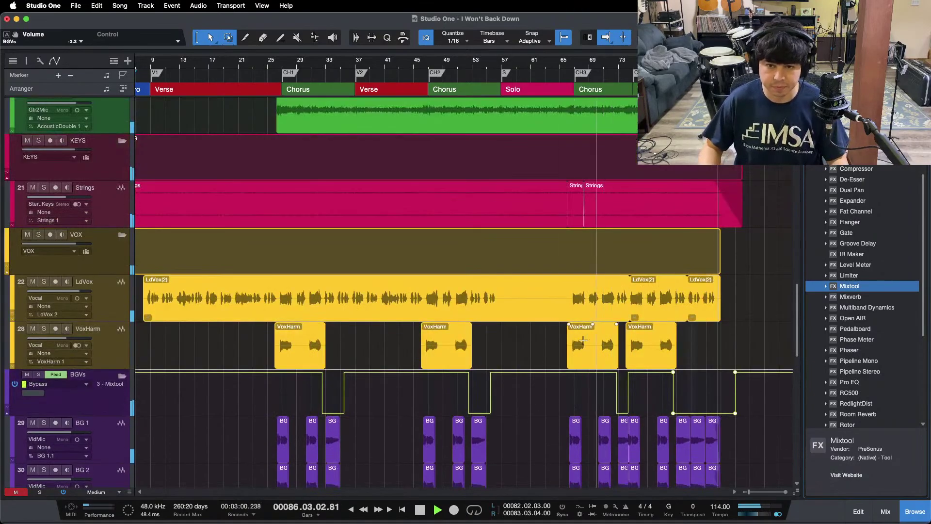
{"action": "scroll", "coordinate": [526, 292], "scroll_direction": "up", "scroll_amount": 3}
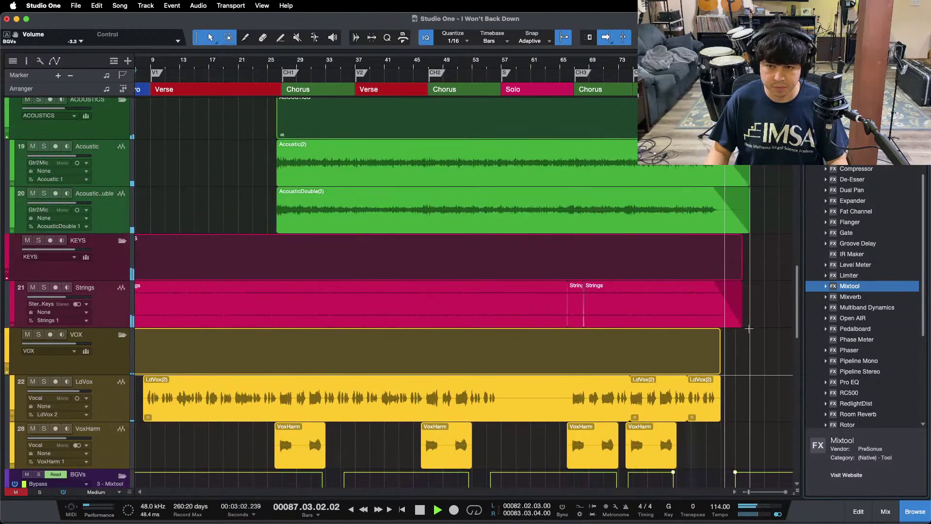
{"action": "scroll", "coordinate": [538, 103], "scroll_direction": "up", "scroll_amount": 8}
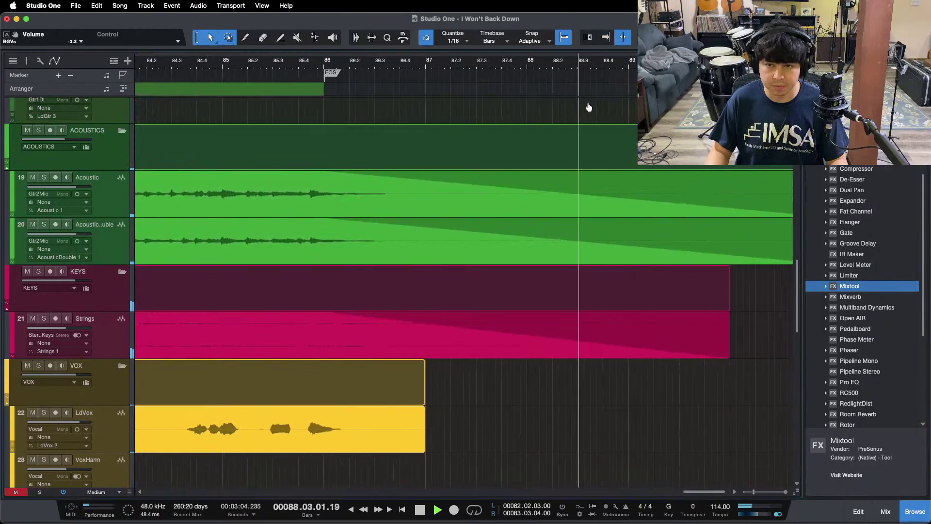
{"action": "scroll", "coordinate": [538, 104], "scroll_direction": "up", "scroll_amount": 2}
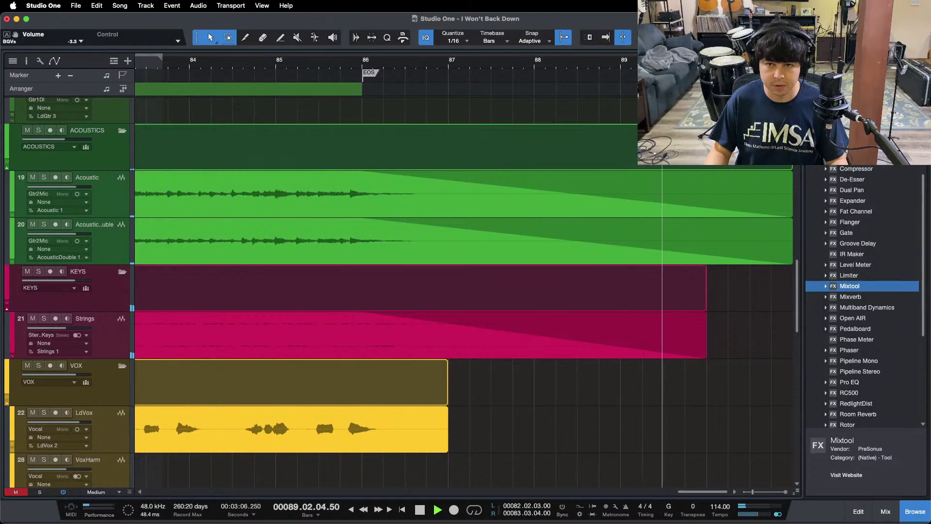
{"action": "key", "text": "space"}
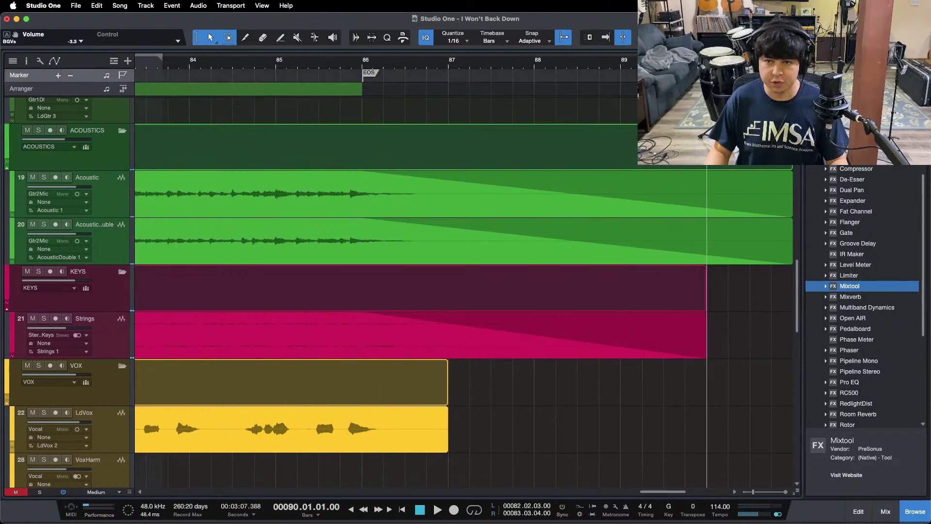
Save the song and set the loop range over the final Chorus from bar 75 to bar 80
{"action": "key", "text": "super+s"}
{"action": "key", "text": "shift+f"}
{"action": "scroll", "coordinate": [747, 248], "scroll_direction": "down", "scroll_amount": 3}
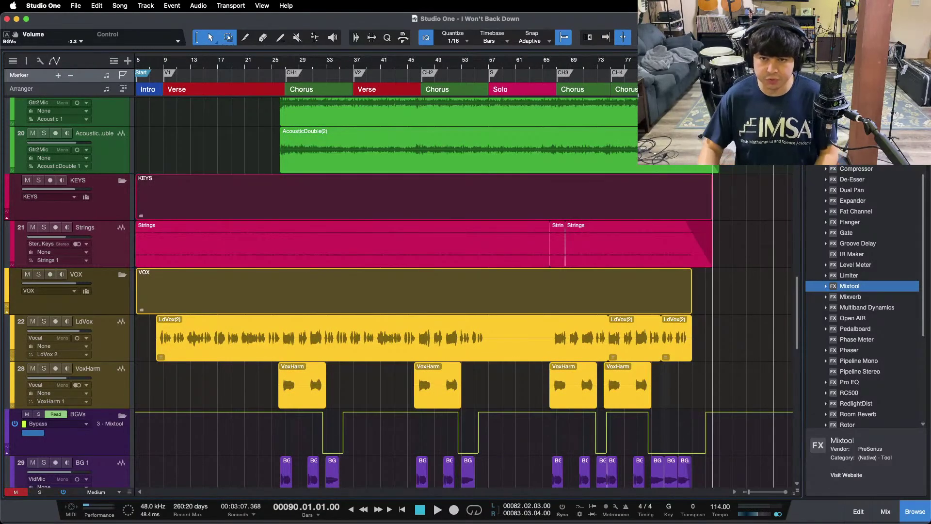
{"action": "scroll", "coordinate": [512, 91], "scroll_direction": "up", "scroll_amount": 3}
{"action": "scroll", "coordinate": [512, 92], "scroll_direction": "up", "scroll_amount": 3}
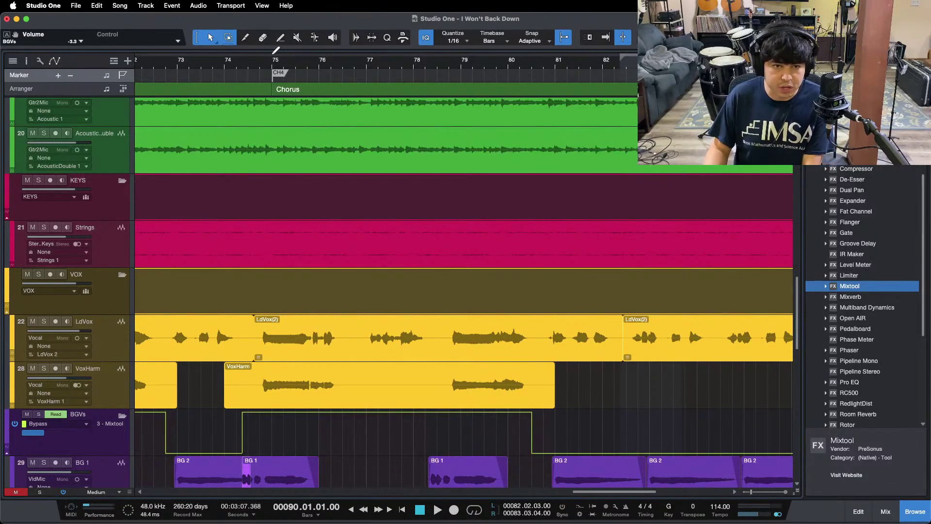
{"action": "left_click_drag", "start_coordinate": [276, 50], "coordinate": [507, 94]}
Move the 05 - Live Forever and 01 - Whitewash reference clips together to the final Chorus at bar 75
{"action": "scroll", "coordinate": [473, 251], "scroll_direction": "down", "scroll_amount": 10}
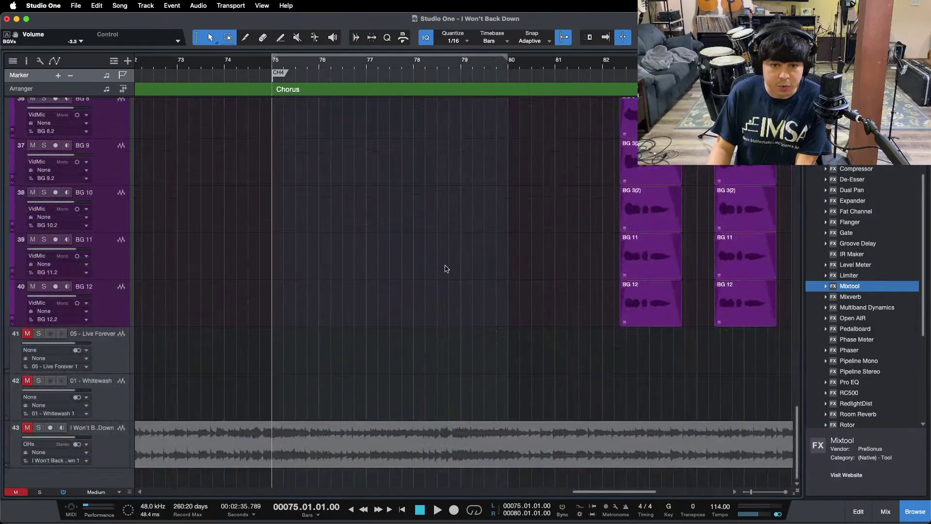
{"action": "scroll", "coordinate": [334, 68], "scroll_direction": "down", "scroll_amount": 5}
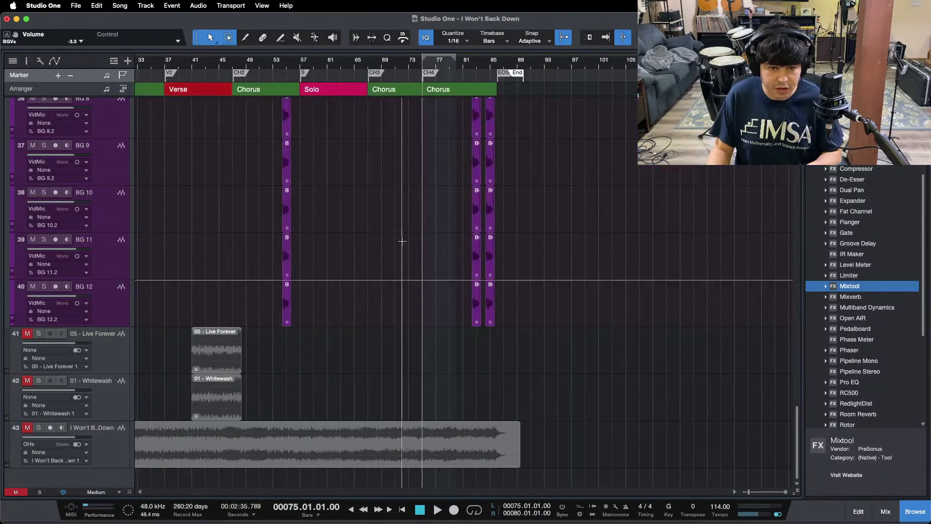
{"action": "left_click_drag", "start_coordinate": [282, 374], "coordinate": [192, 335]}
{"action": "left_click_drag", "start_coordinate": [226, 360], "coordinate": [454, 374]}
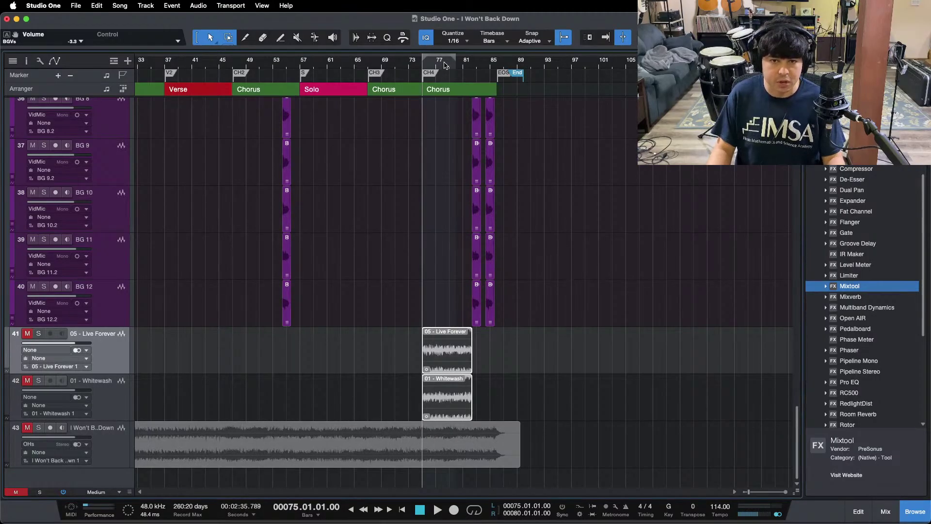
Extend the loop range's end to bar 82 and turn looping on
{"action": "scroll", "coordinate": [445, 65], "scroll_direction": "up", "scroll_amount": 6}
{"action": "scroll", "coordinate": [419, 104], "scroll_direction": "down", "scroll_amount": 2}
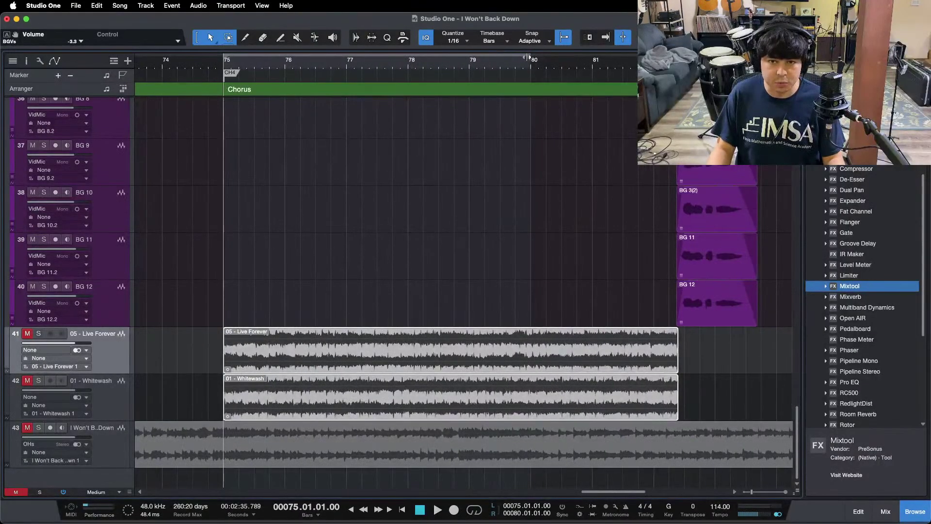
{"action": "scroll", "coordinate": [423, 271], "scroll_direction": "up", "scroll_amount": 20}
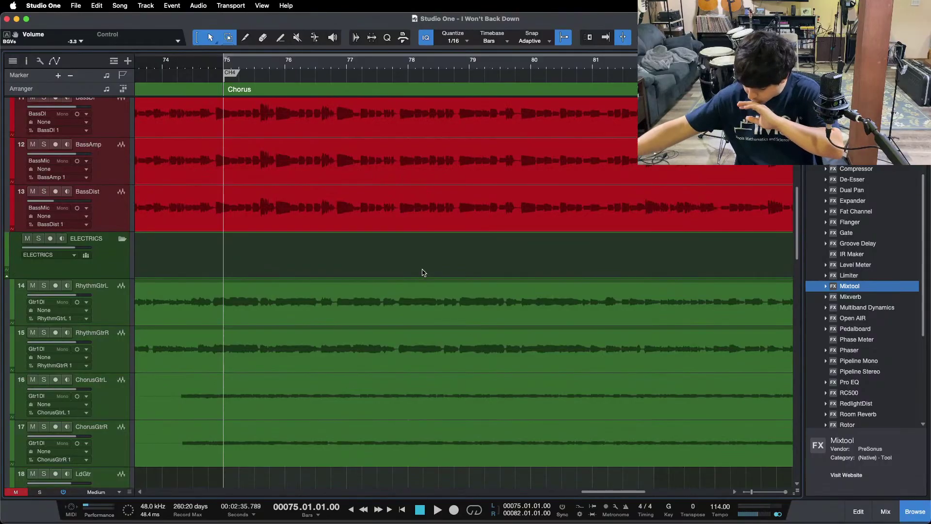
{"action": "scroll", "coordinate": [446, 326], "scroll_direction": "down", "scroll_amount": 6}
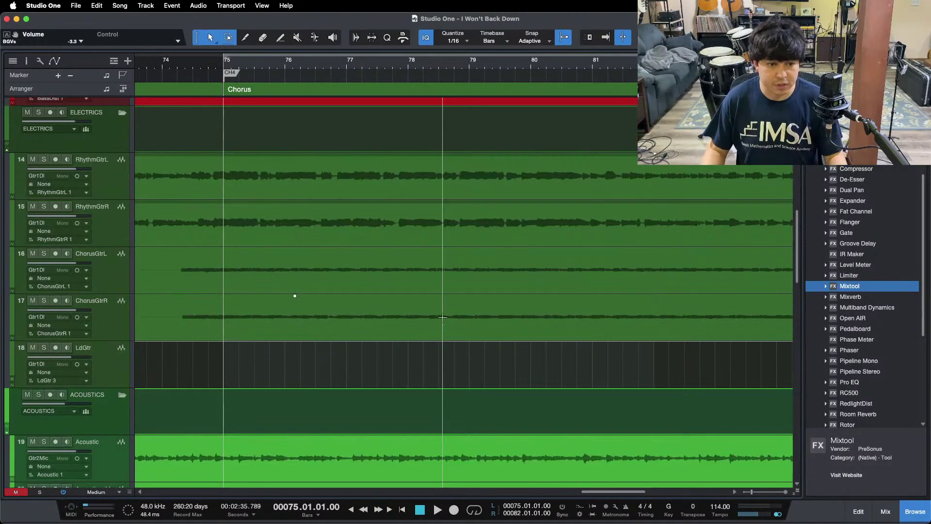
{"action": "left_click", "coordinate": [507, 501]}
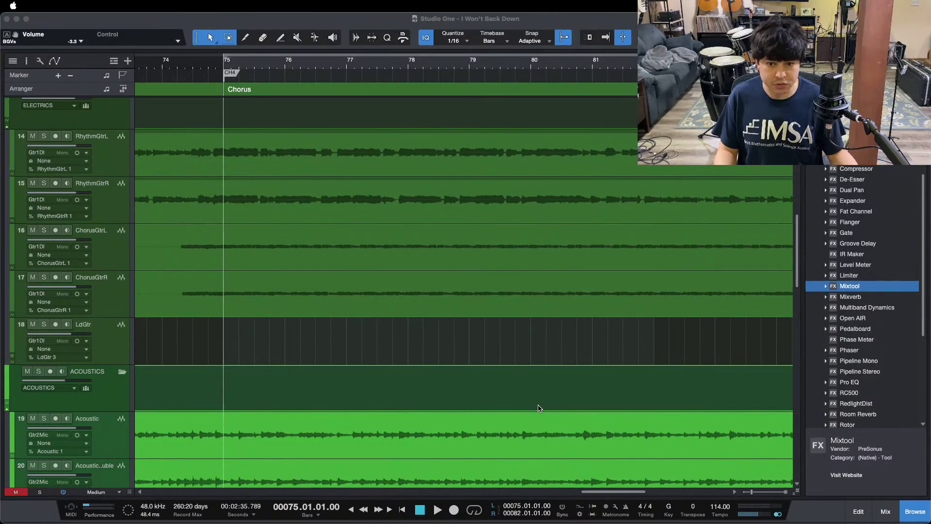
{"action": "left_click", "coordinate": [892, 473]}
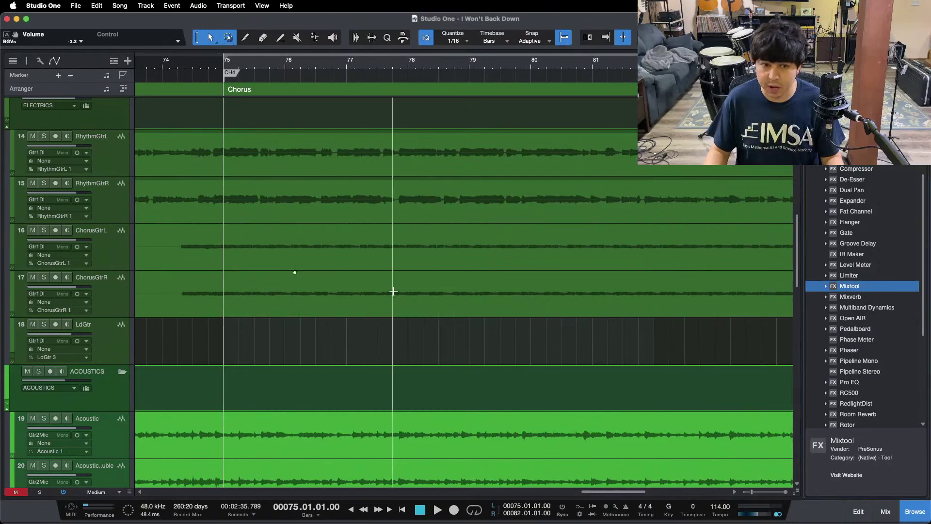
{"action": "scroll", "coordinate": [395, 293], "scroll_direction": "up", "scroll_amount": 1}
{"action": "key", "text": "slash"}
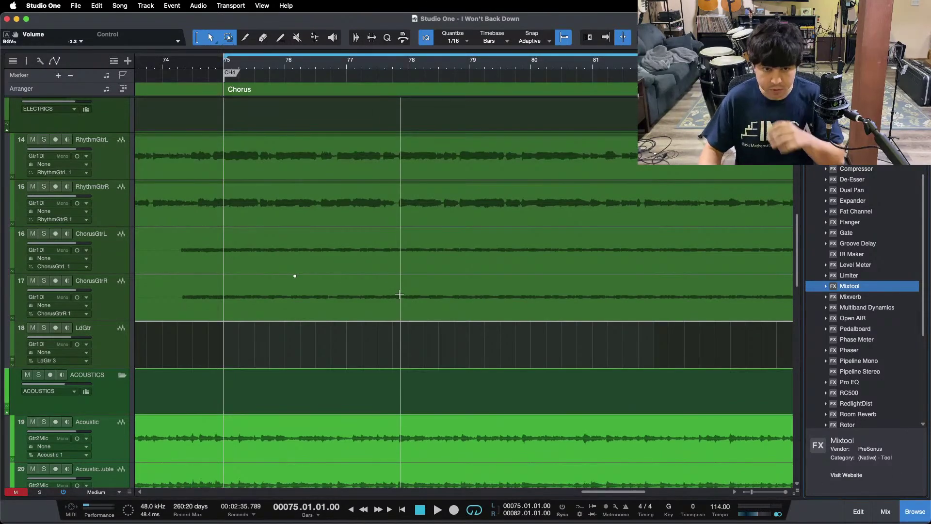
Show the mixer, select the reference track channels in turn, and expand the Main channel's insert view
{"action": "key", "text": "F3"}
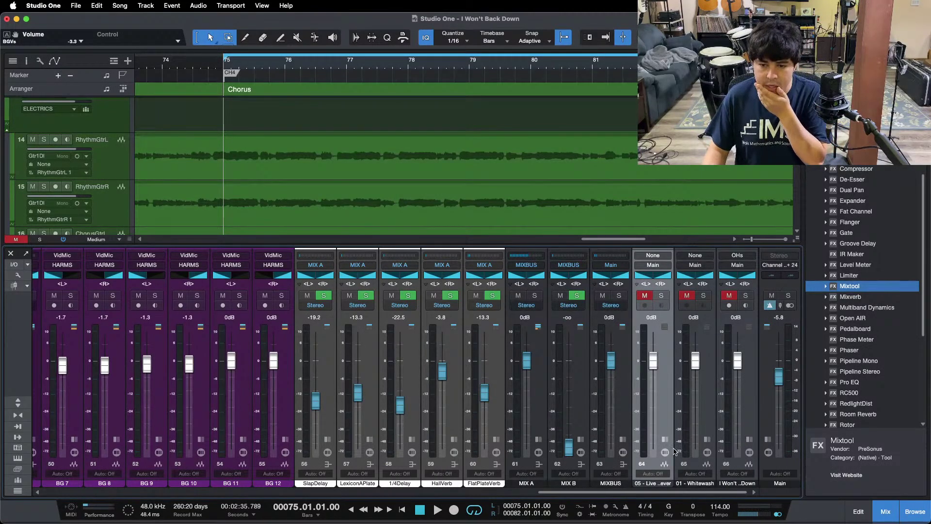
{"action": "left_click", "coordinate": [668, 412]}
{"action": "left_click", "coordinate": [705, 413]}
{"action": "left_click", "coordinate": [745, 393]}
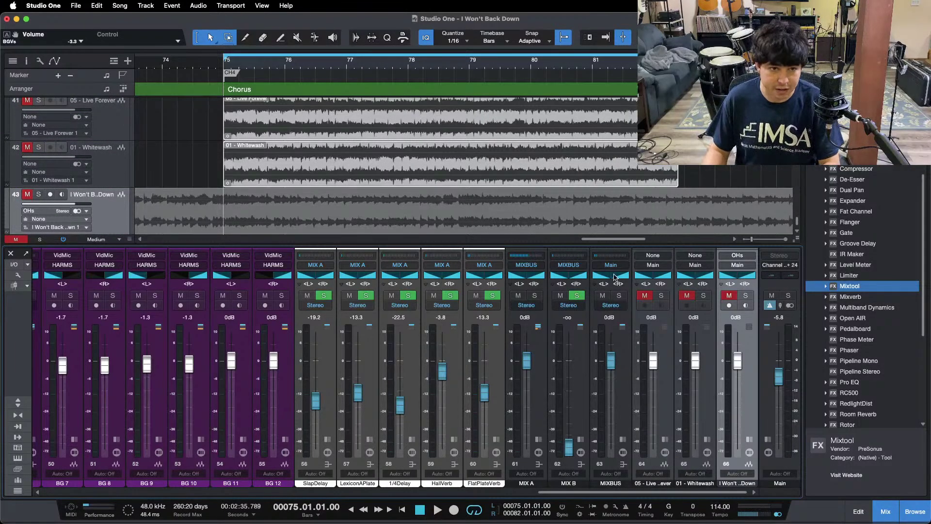
{"action": "left_click", "coordinate": [768, 439]}
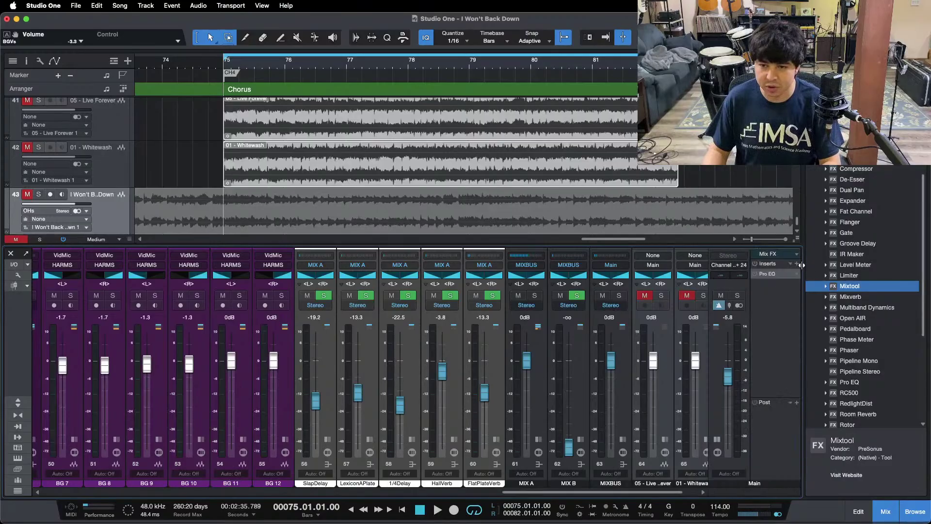
Lower the high-cut frequency of the Main channel's Pro EQ to 49.3 Hz with low cut off, and close the EQ and mixer
{"action": "left_click", "coordinate": [766, 274]}
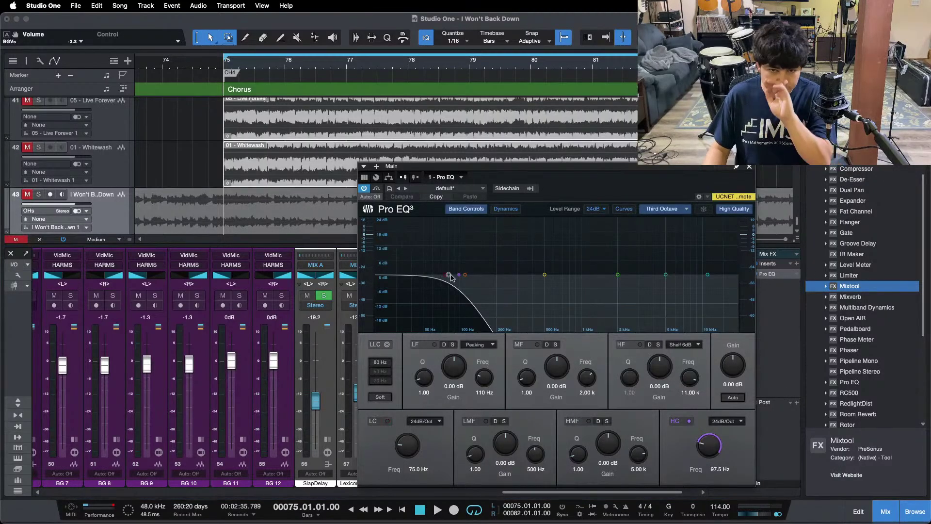
{"action": "left_click_drag", "start_coordinate": [459, 275], "coordinate": [423, 275]}
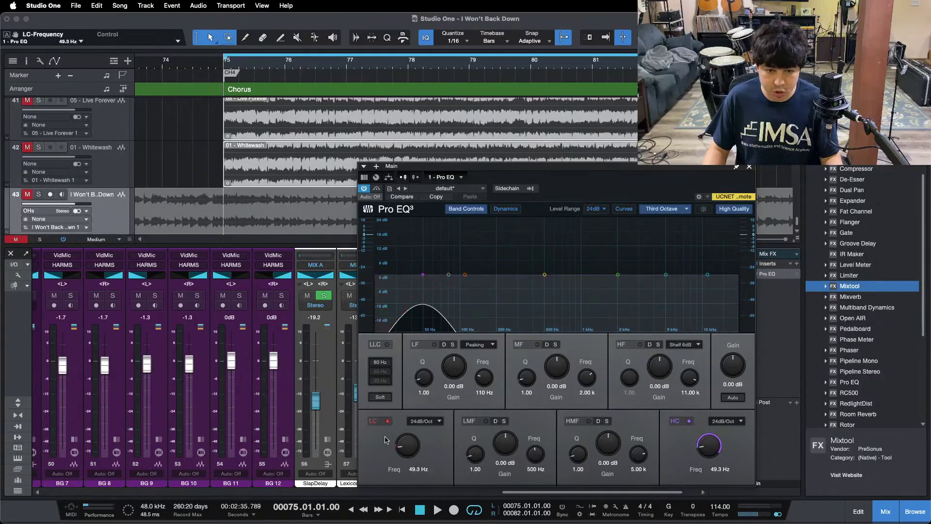
{"action": "left_click", "coordinate": [388, 421]}
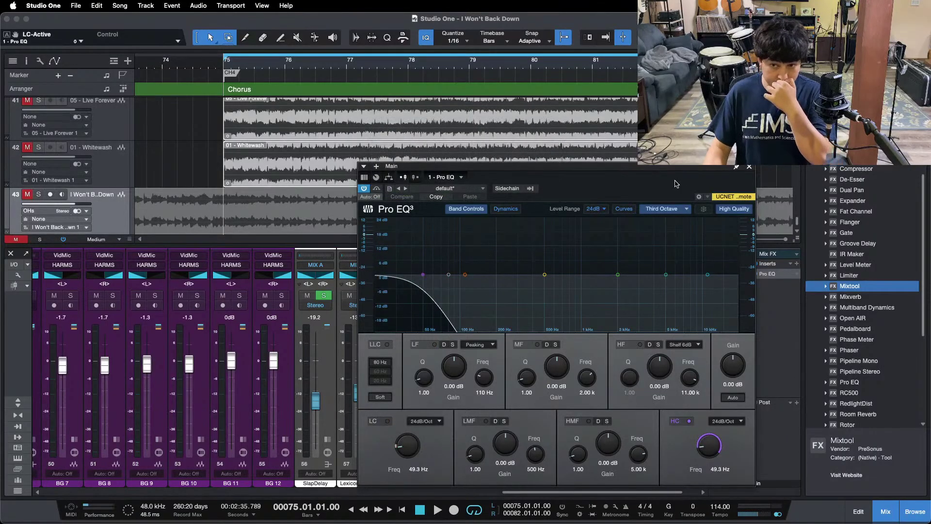
{"action": "left_click_drag", "start_coordinate": [676, 184], "coordinate": [571, 179]}
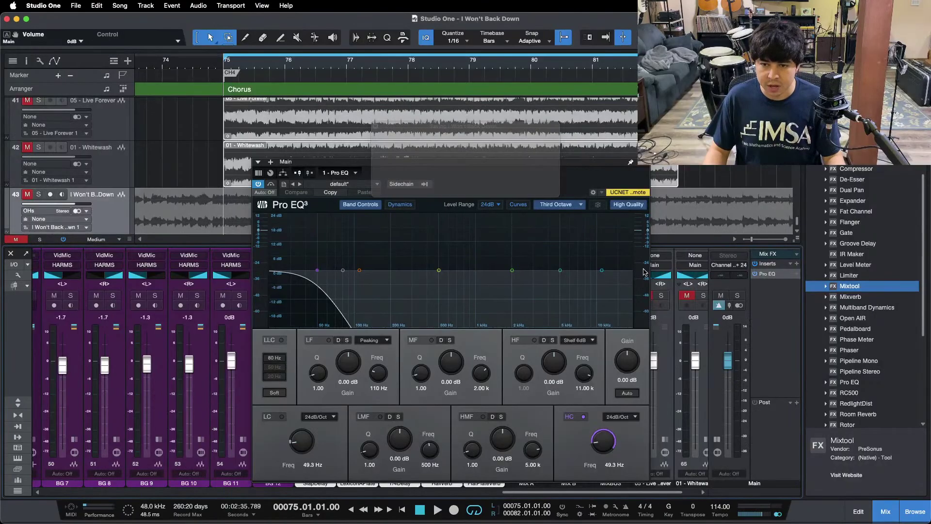
{"action": "key", "text": "super+w"}
{"action": "key", "text": "F3"}
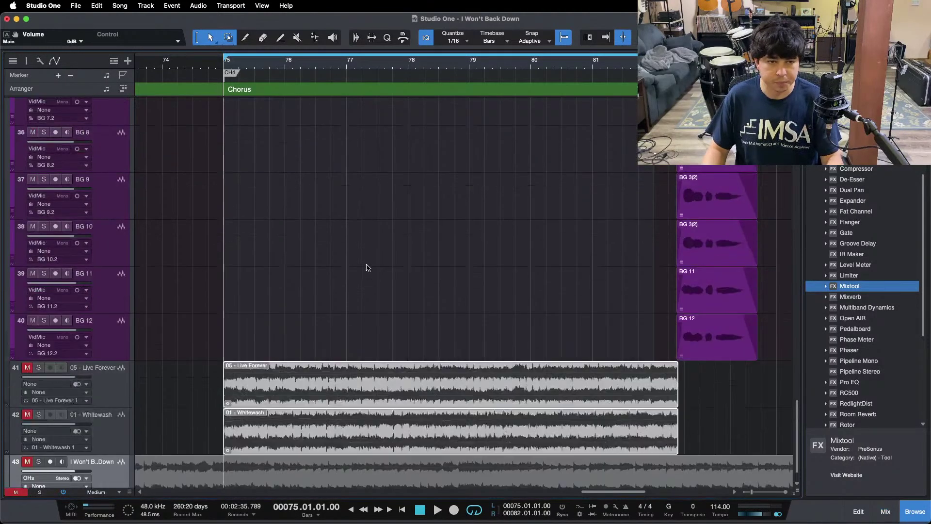
Switch briefly to OBS, return to Studio One's arrangement at the drum tracks, and save the song
{"action": "scroll", "coordinate": [366, 267], "scroll_direction": "up", "scroll_amount": 20}
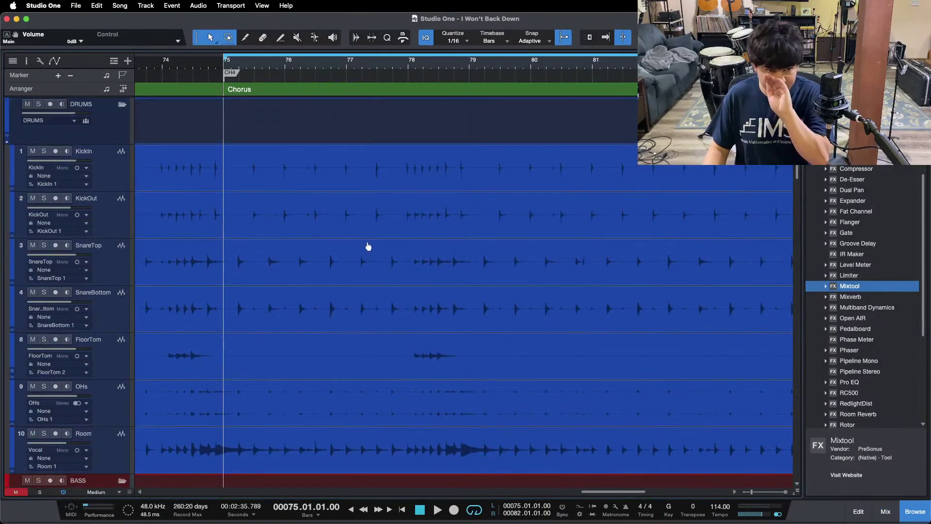
{"action": "mouse_move", "coordinate": [477, 515]}
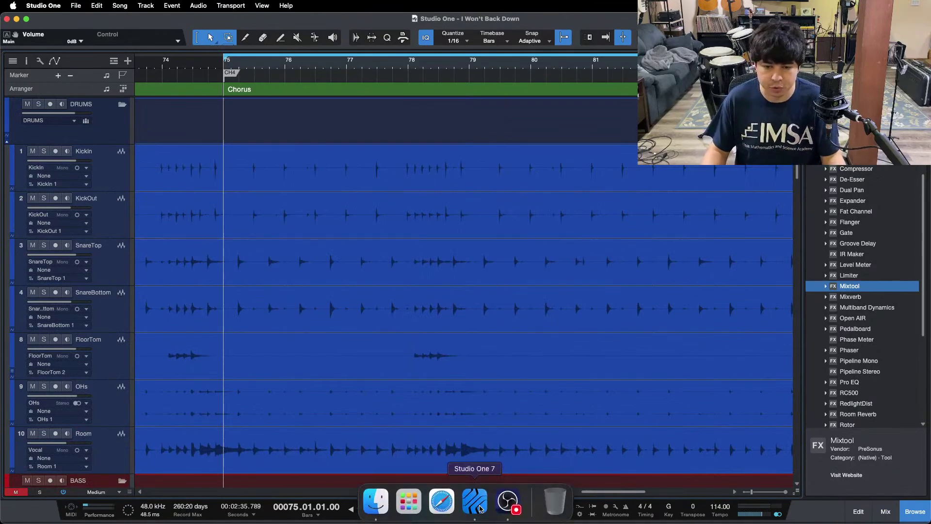
{"action": "left_click", "coordinate": [509, 502]}
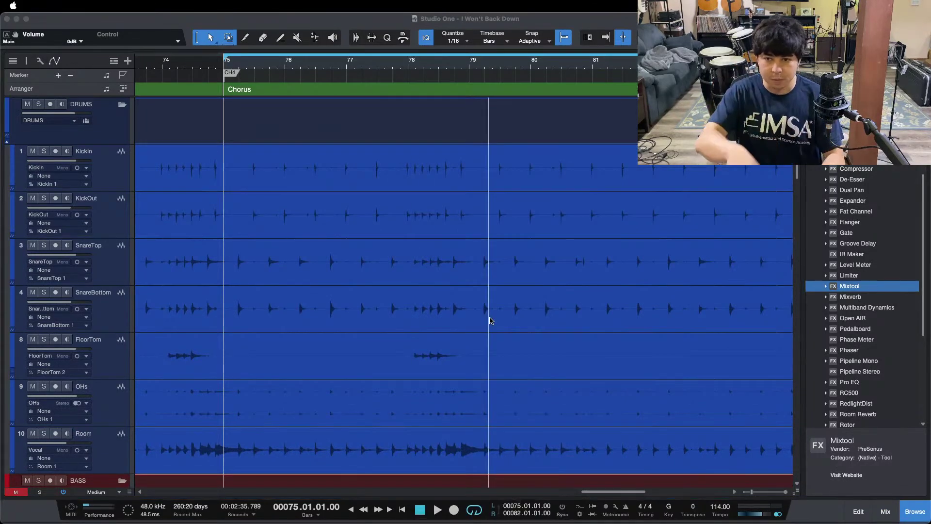
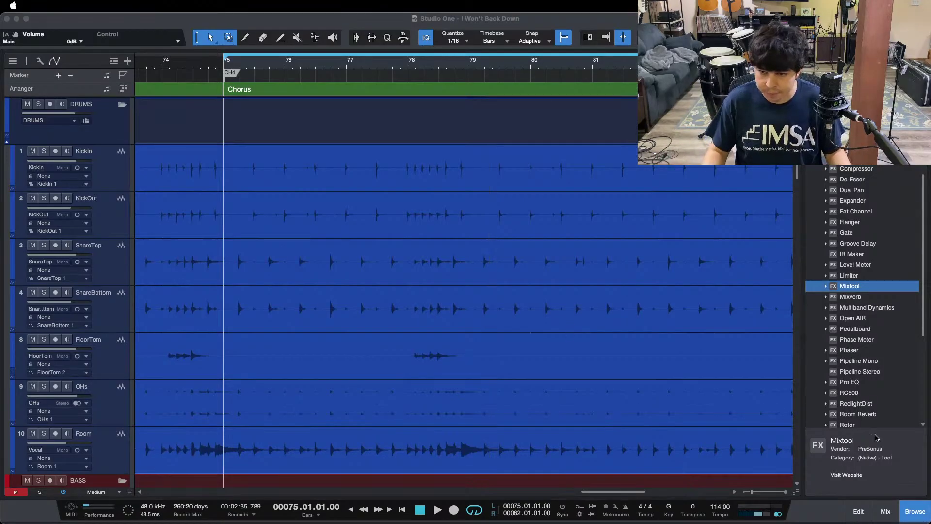
{"action": "left_click", "coordinate": [883, 479]}
{"action": "scroll", "coordinate": [521, 331], "scroll_direction": "down", "scroll_amount": 1}
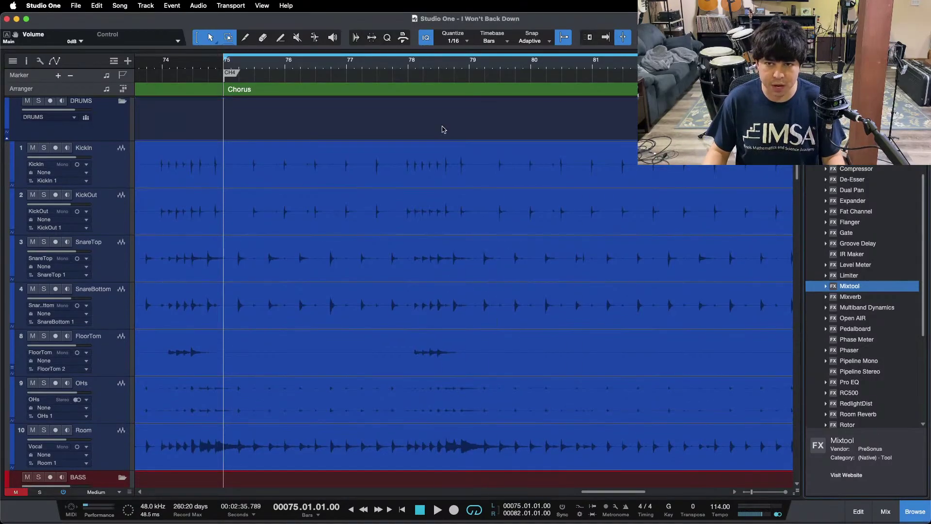
{"action": "scroll", "coordinate": [433, 68], "scroll_direction": "left", "scroll_amount": 2}
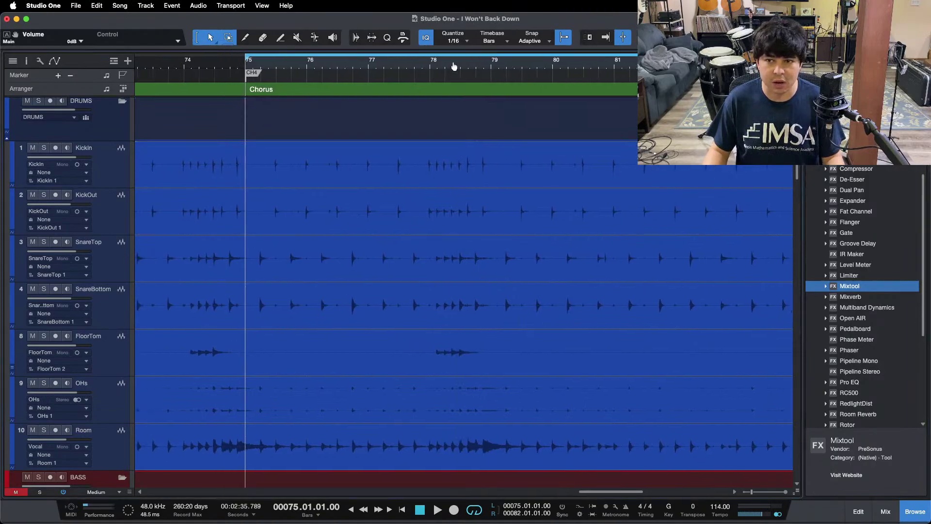
{"action": "key", "text": "super+s"}
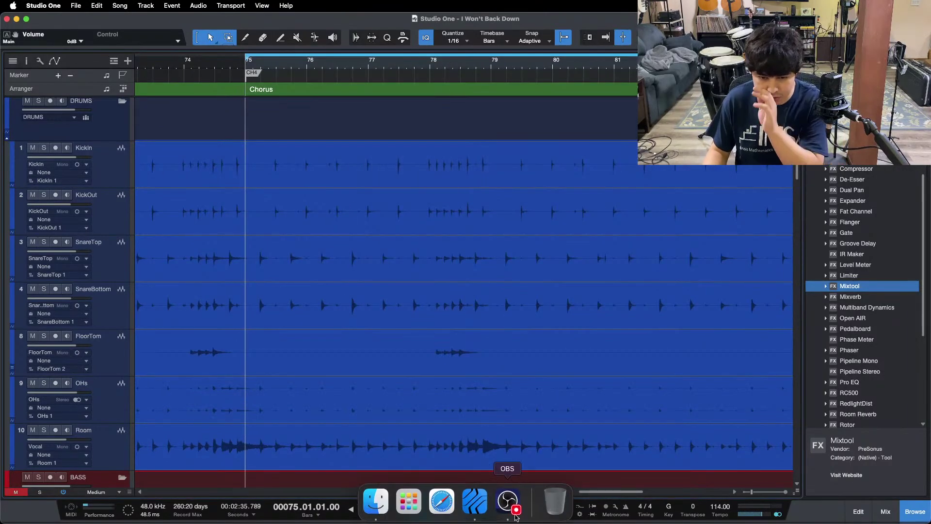
Show the mixer, open the Main channel's Pro EQ, and switch the Main output to mono
{"action": "left_click", "coordinate": [885, 511]}
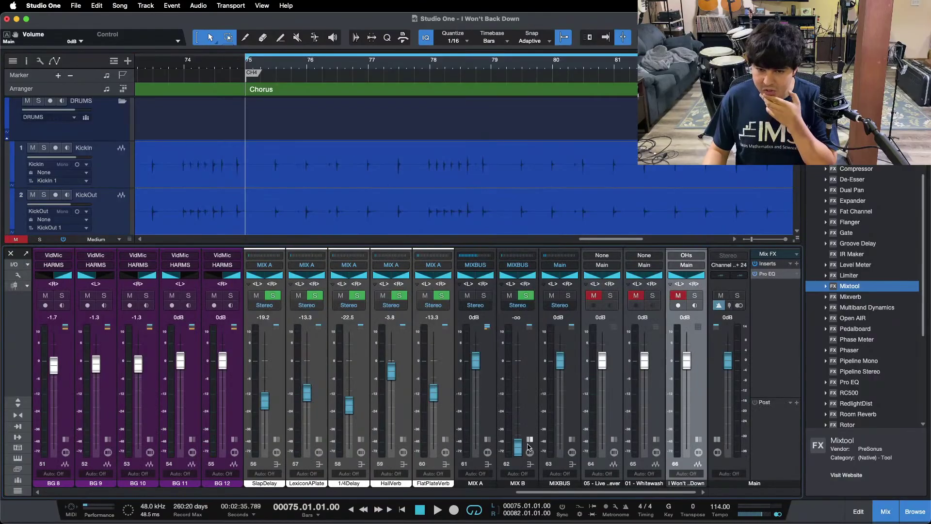
{"action": "left_click", "coordinate": [766, 274]}
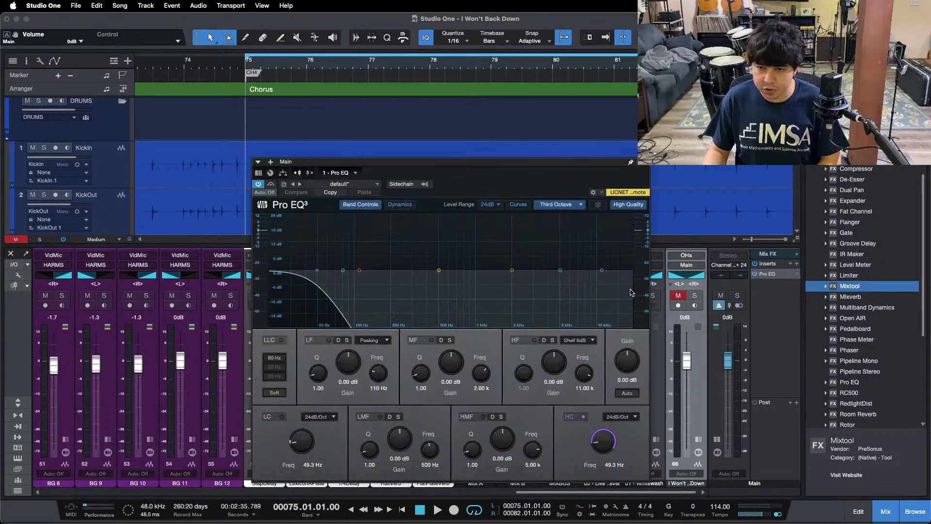
{"action": "left_click", "coordinate": [777, 516]}
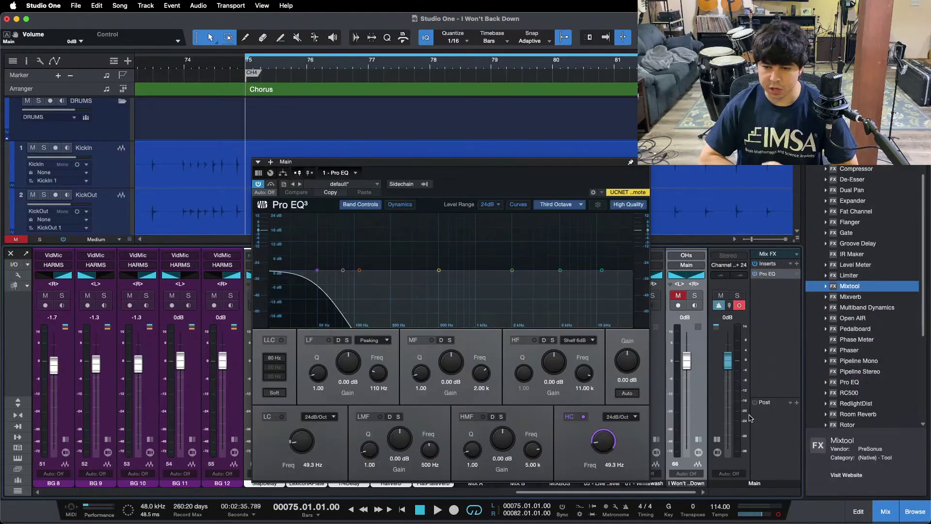
Raise the Main channel's fader to +5.8 dB and select the Main channel
{"action": "left_click_drag", "start_coordinate": [731, 358], "coordinate": [731, 353]}
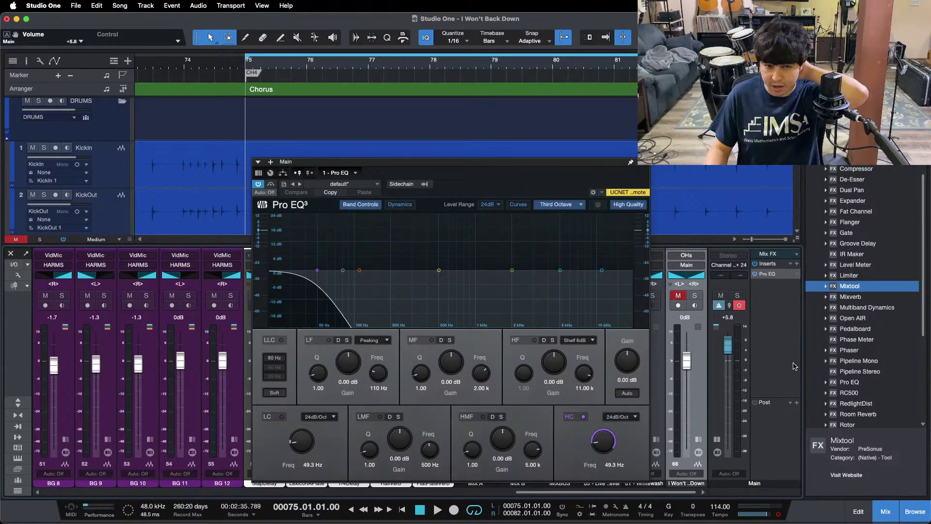
{"action": "left_click", "coordinate": [777, 336]}
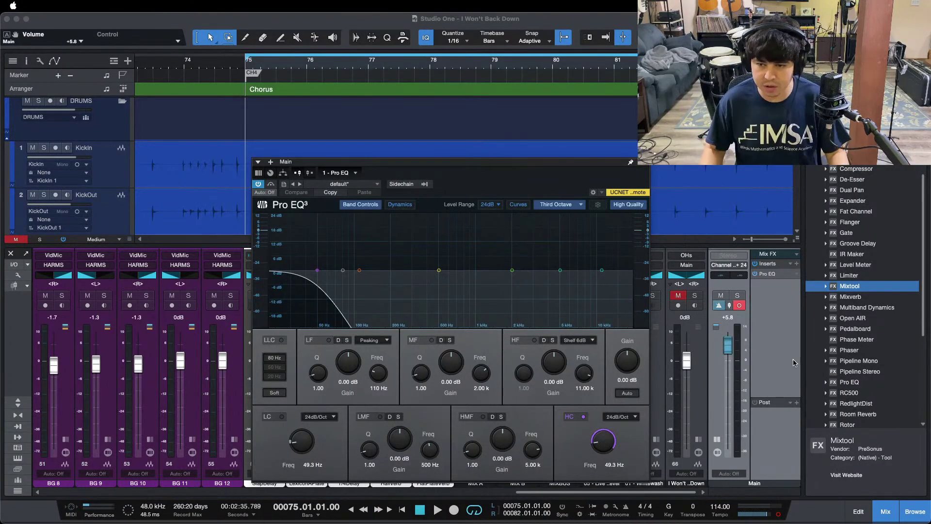
{"action": "left_click", "coordinate": [749, 365]}
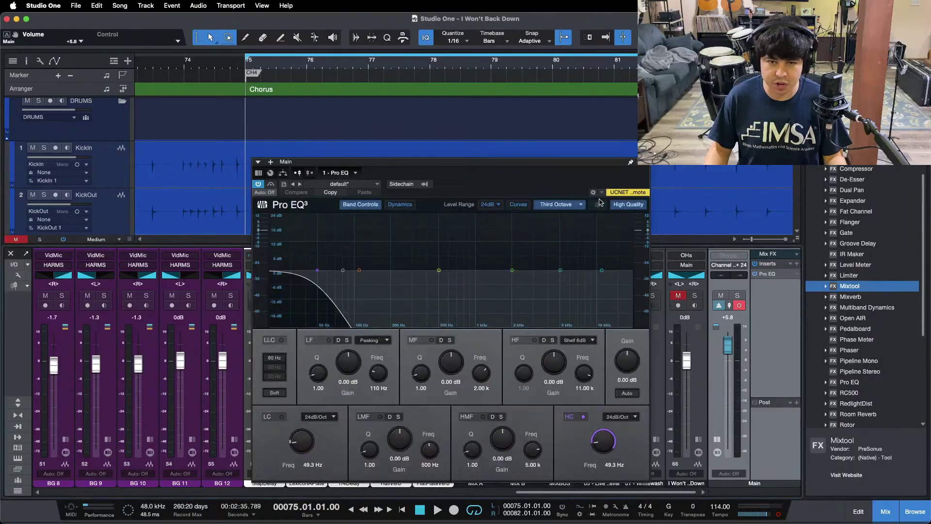
Play the chorus and compare the mix with the 01 - Whitewash and I Won't Back Down reference tracks by soloing each in turn
{"action": "left_click", "coordinate": [644, 163]}
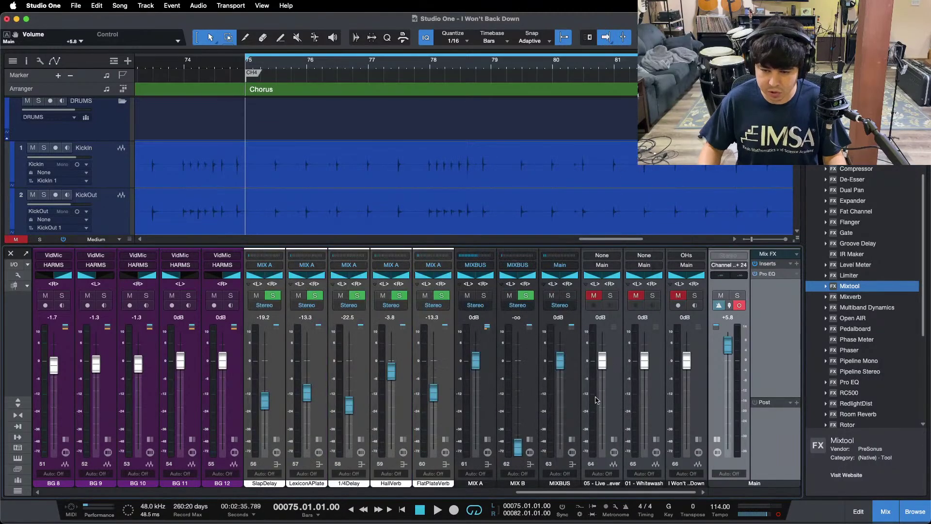
{"action": "key", "text": "space"}
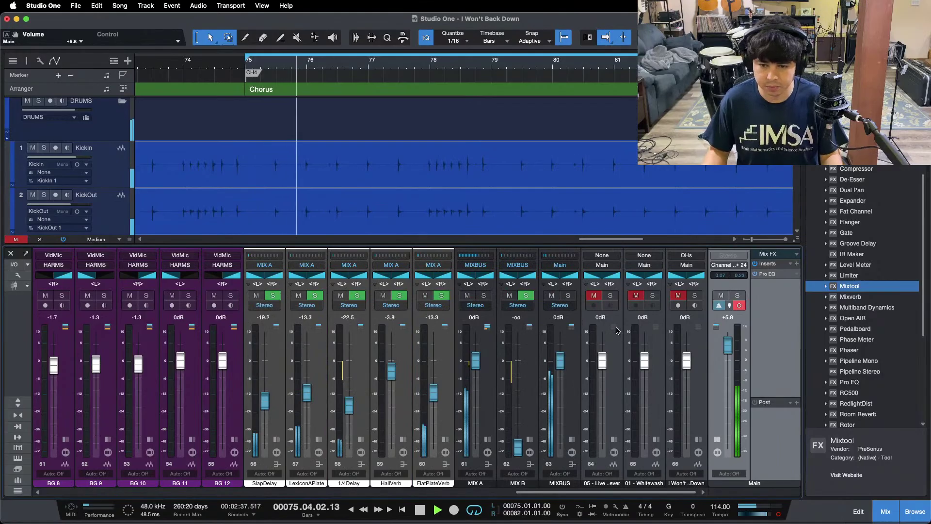
{"action": "left_click", "coordinate": [653, 295]}
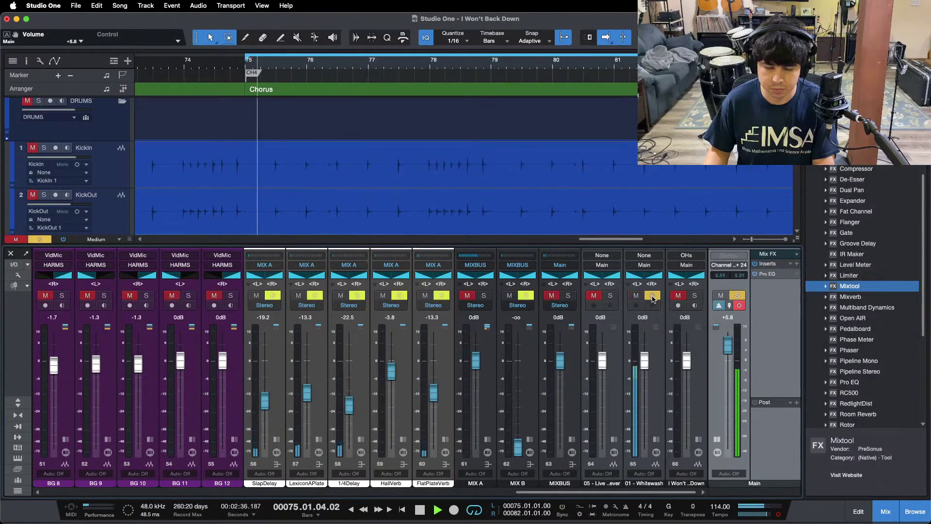
{"action": "left_click", "coordinate": [653, 295]}
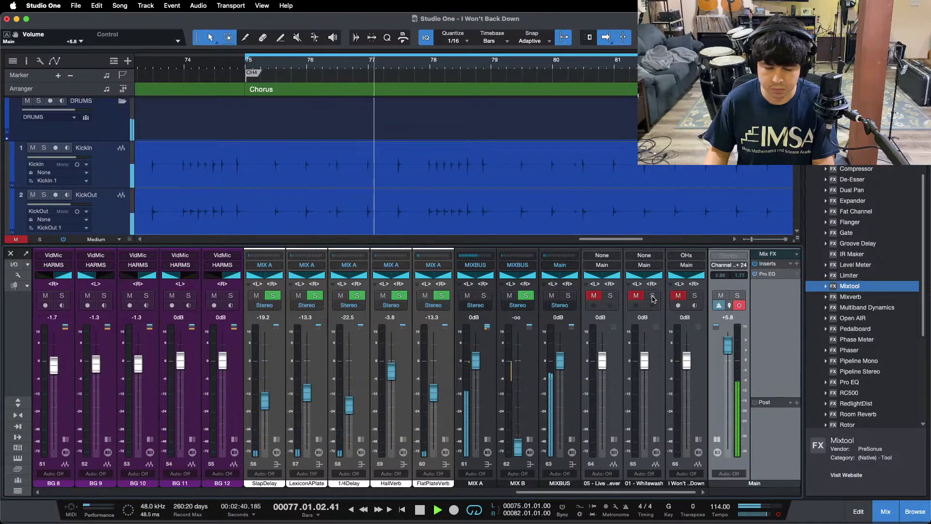
{"action": "left_click", "coordinate": [653, 296]}
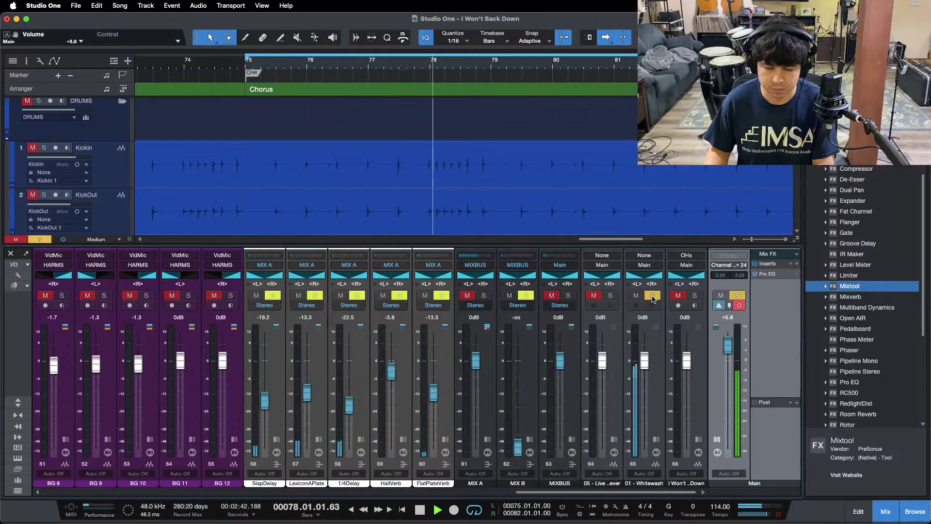
{"action": "left_click", "coordinate": [653, 296]}
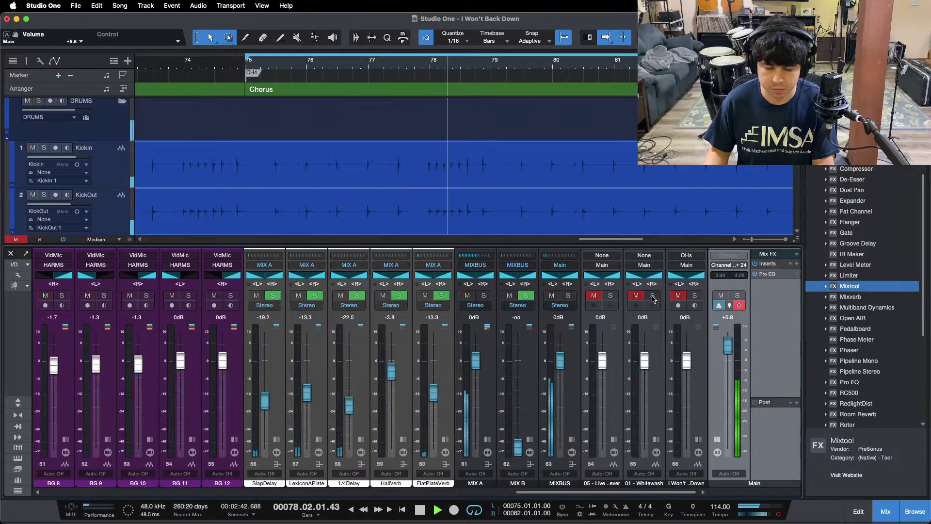
{"action": "left_click", "coordinate": [696, 296]}
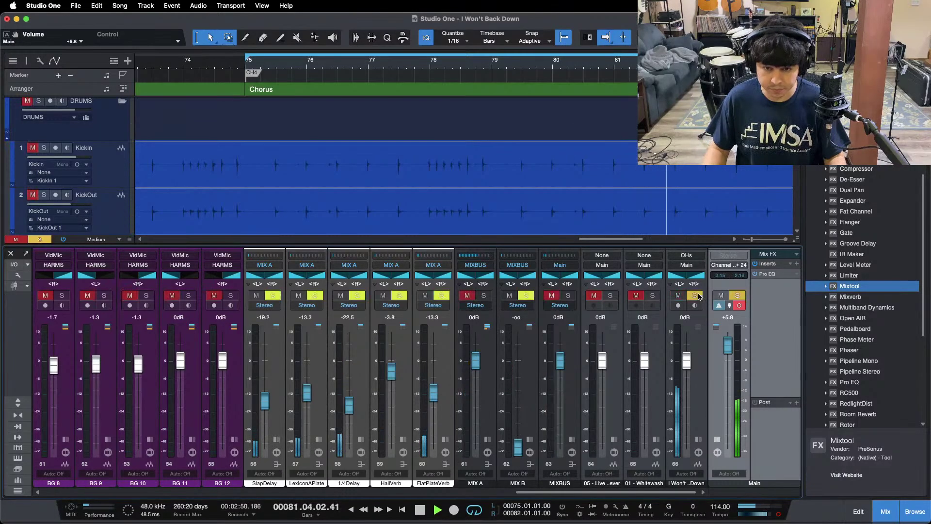
{"action": "key", "text": "space"}
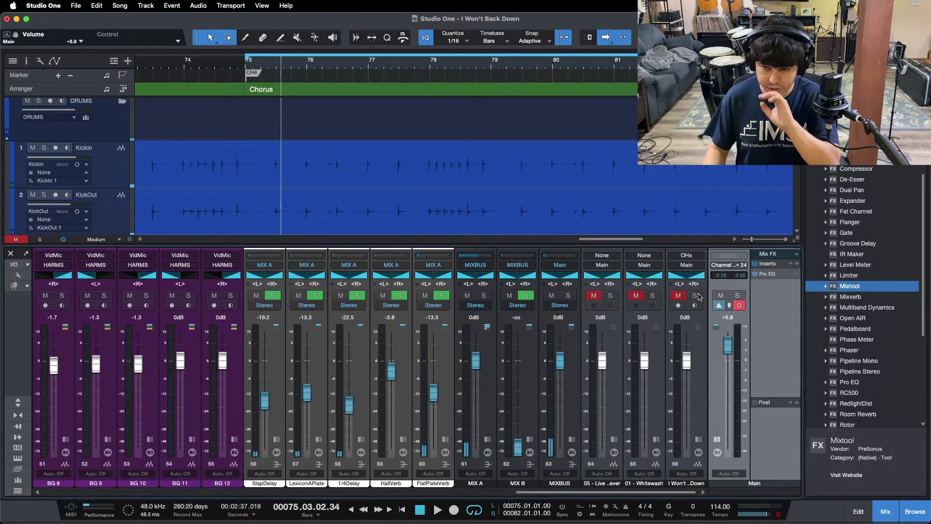
In the Main output's Pro EQ, enable the low cut at 49.3 Hz and set the high cut frequency to 105 Hz
{"action": "left_click", "coordinate": [775, 274]}
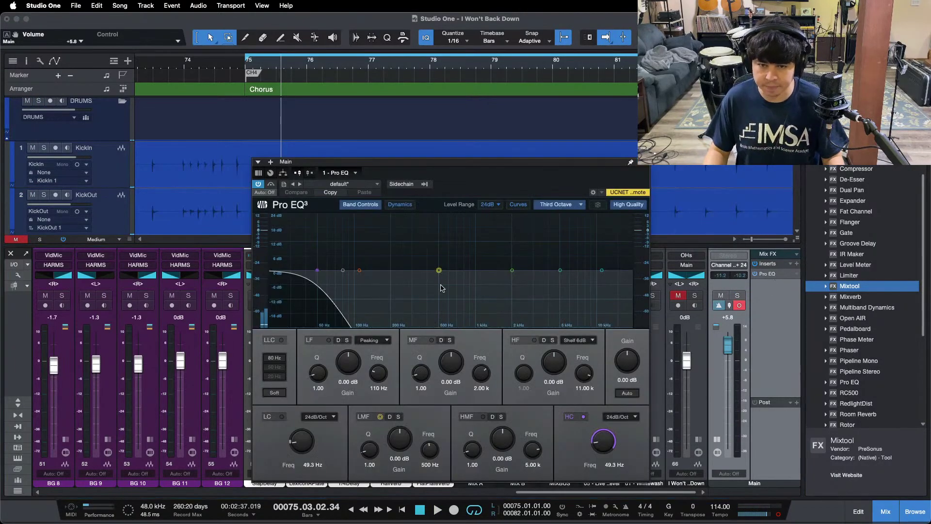
{"action": "left_click", "coordinate": [280, 416]}
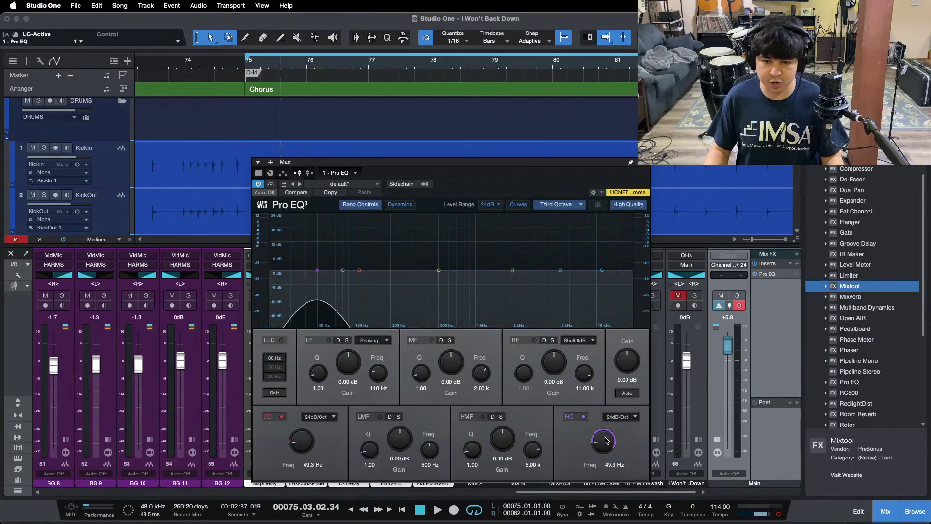
{"action": "left_click_drag", "start_coordinate": [606, 440], "coordinate": [602, 435]}
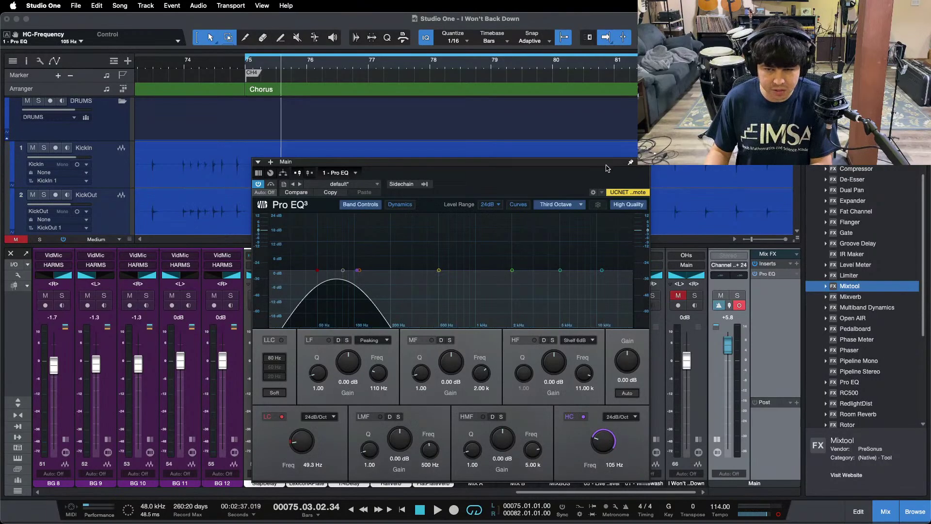
{"action": "left_click", "coordinate": [645, 162]}
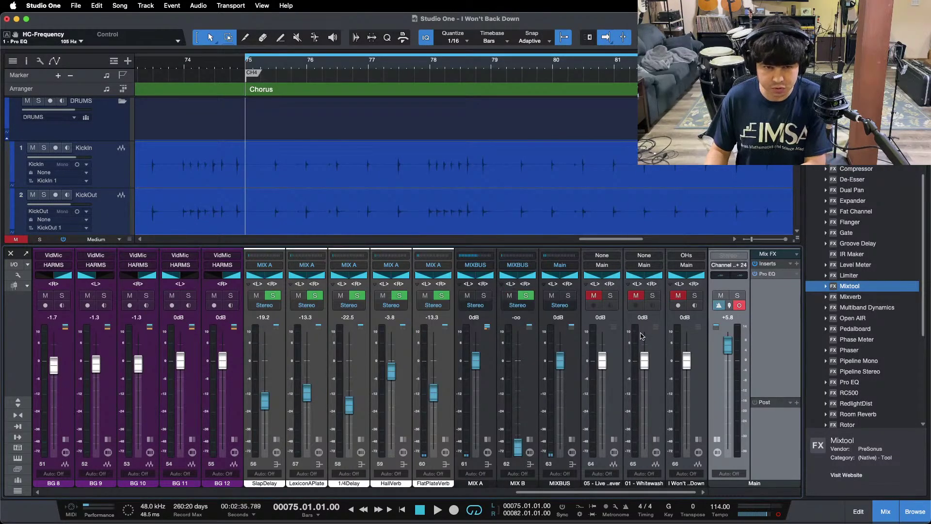
Play the chorus through the band-limited Main output and alternate between the mix and the soloed 01 - Whitewash reference
{"action": "key", "text": "space"}
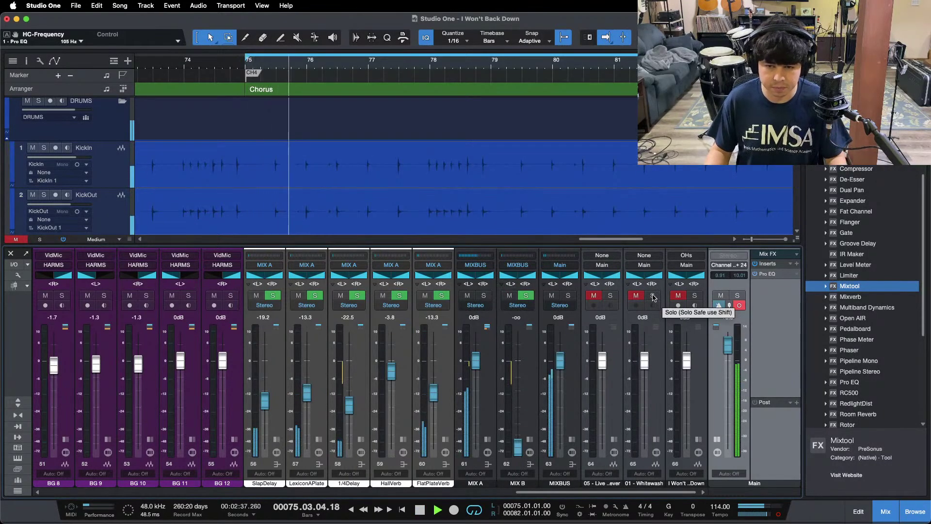
{"action": "left_click", "coordinate": [653, 296]}
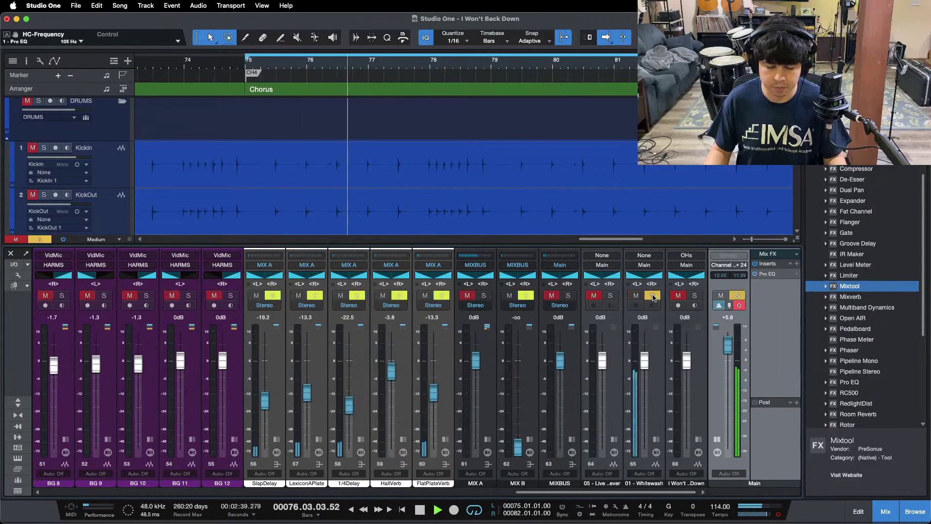
{"action": "key", "text": "space"}
{"action": "key", "text": "space"}
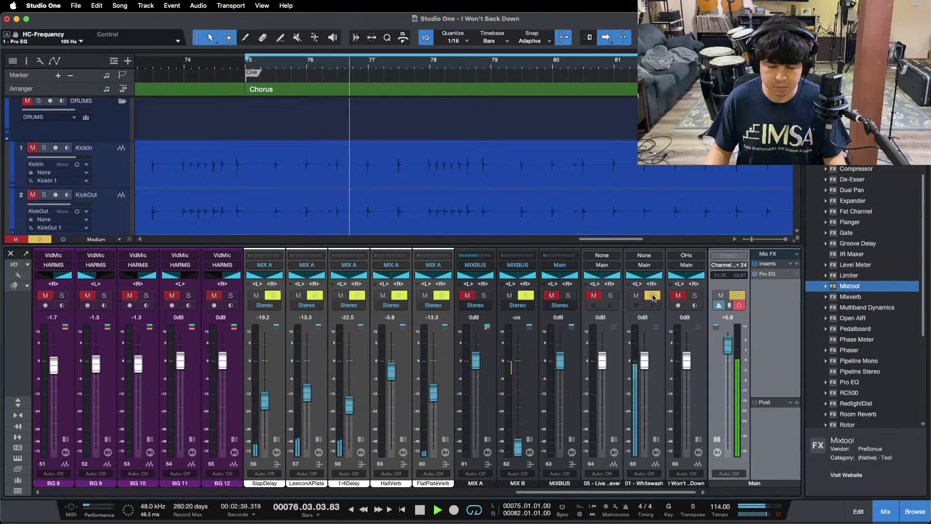
{"action": "left_click", "coordinate": [653, 296]}
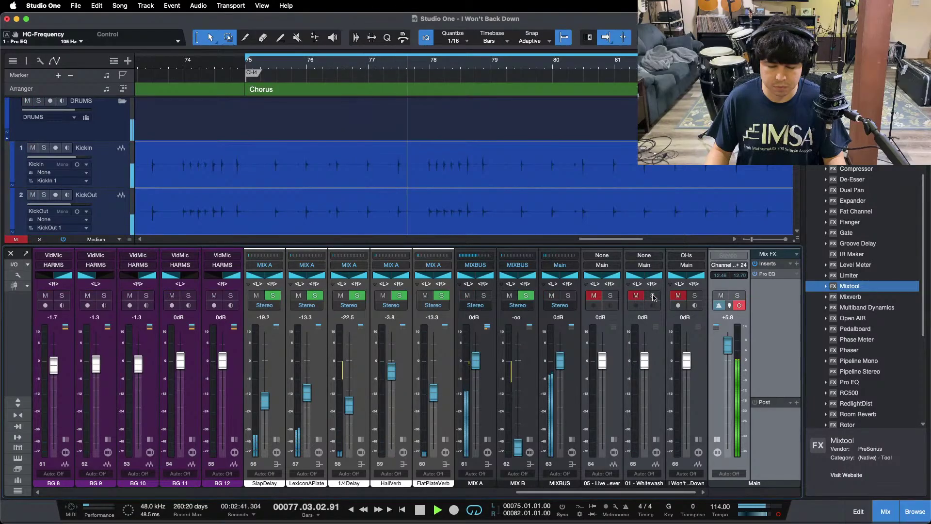
{"action": "left_click", "coordinate": [653, 296]}
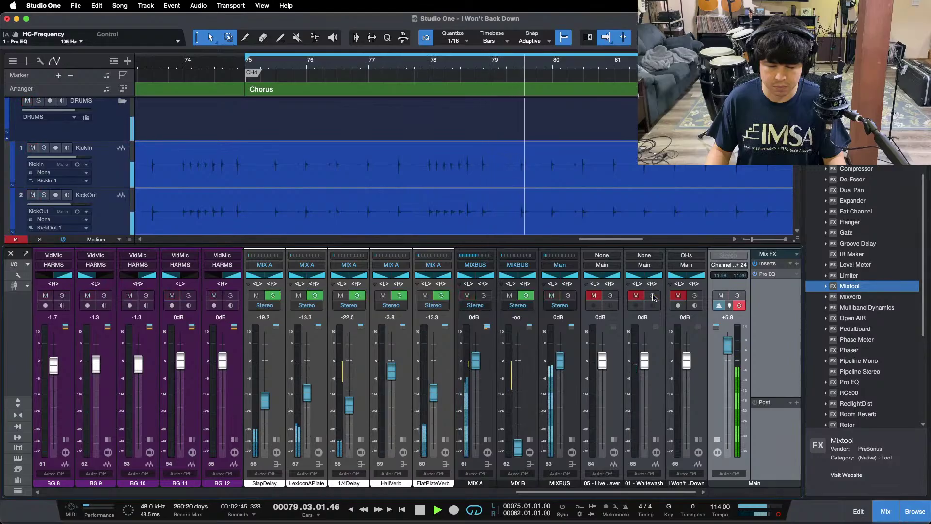
{"action": "left_click", "coordinate": [653, 296]}
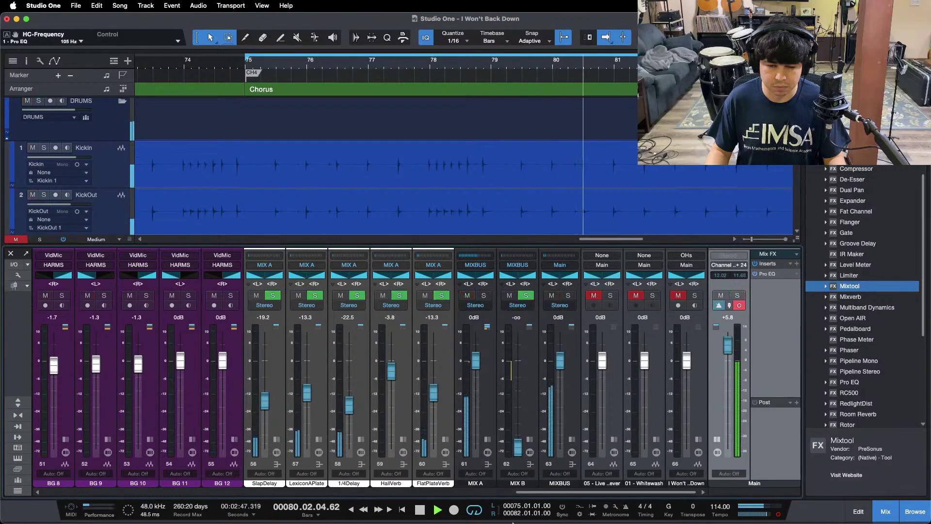
Look over the drum and bass channel levels in the mixer and compare the mix with the 01 - Whitewash reference again
{"action": "left_click_drag", "start_coordinate": [530, 492], "coordinate": [58, 492]}
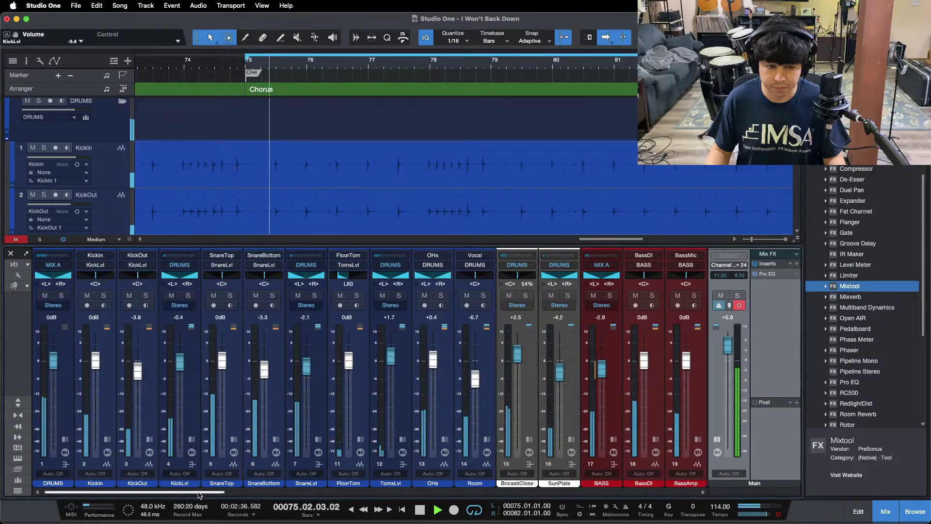
{"action": "left_click_drag", "start_coordinate": [135, 491], "coordinate": [606, 492]}
{"action": "left_click", "coordinate": [653, 295]}
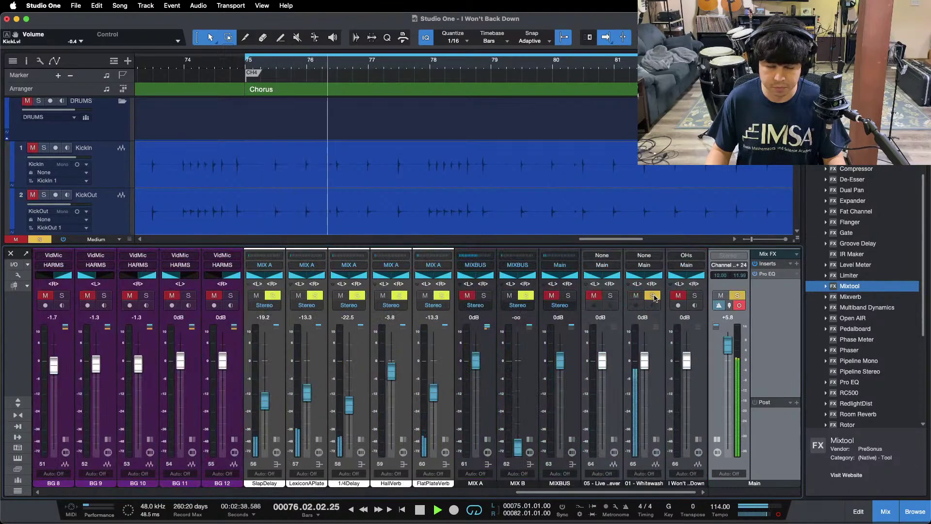
{"action": "left_click", "coordinate": [652, 295]}
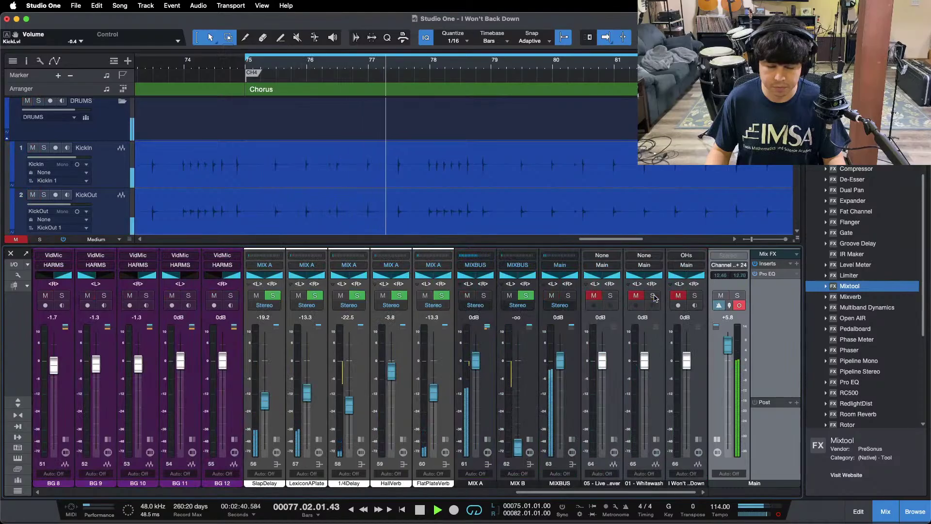
{"action": "left_click", "coordinate": [652, 295]}
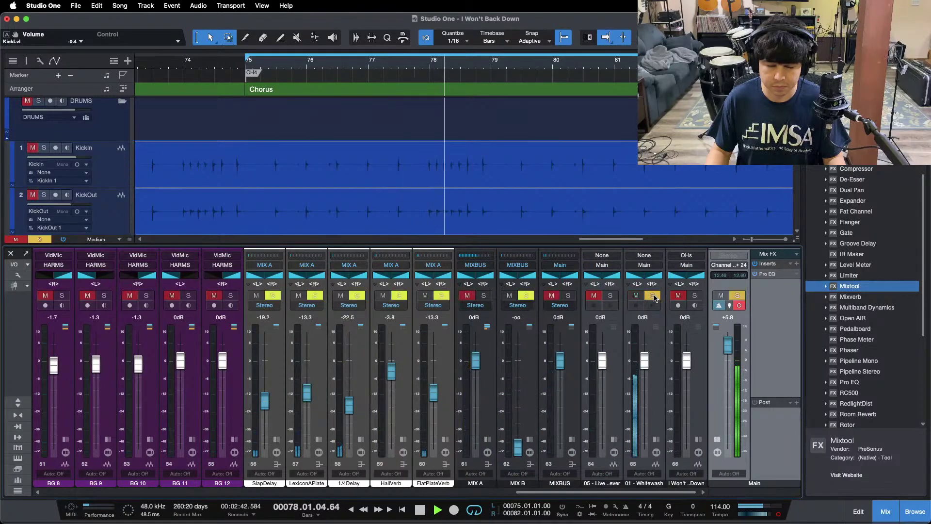
{"action": "left_click", "coordinate": [653, 296]}
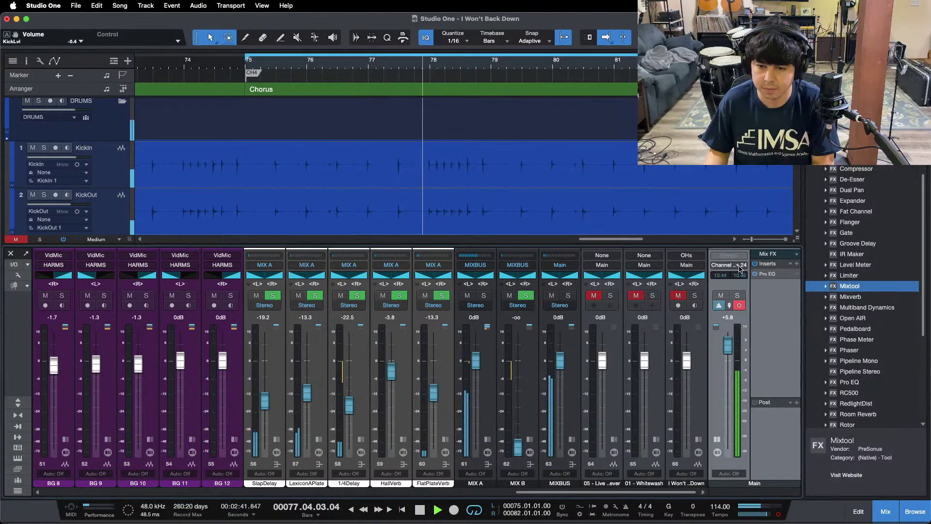
Check the mix's low-frequency spectrum in the Main output's Pro EQ and restart playback from the chorus
{"action": "left_click", "coordinate": [767, 273]}
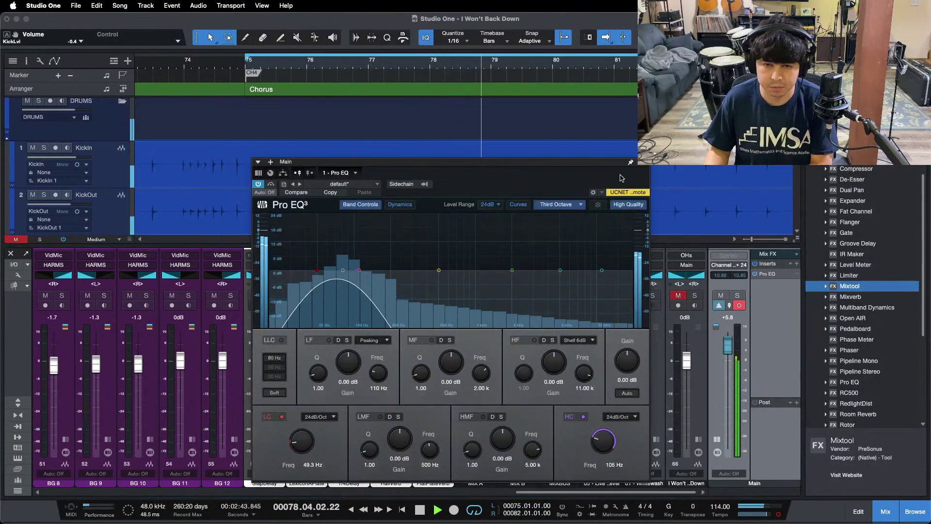
{"action": "key", "text": "Escape"}
{"action": "key", "text": "KP_1"}
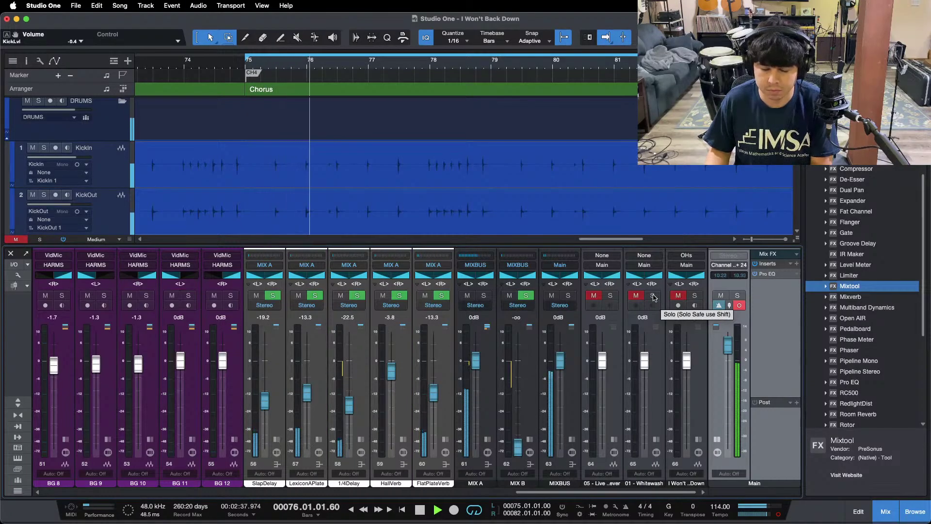
Toggle solo on the 01 - Whitewash reference repeatedly to compare its low end with the mix during the chorus
{"action": "left_click", "coordinate": [653, 296]}
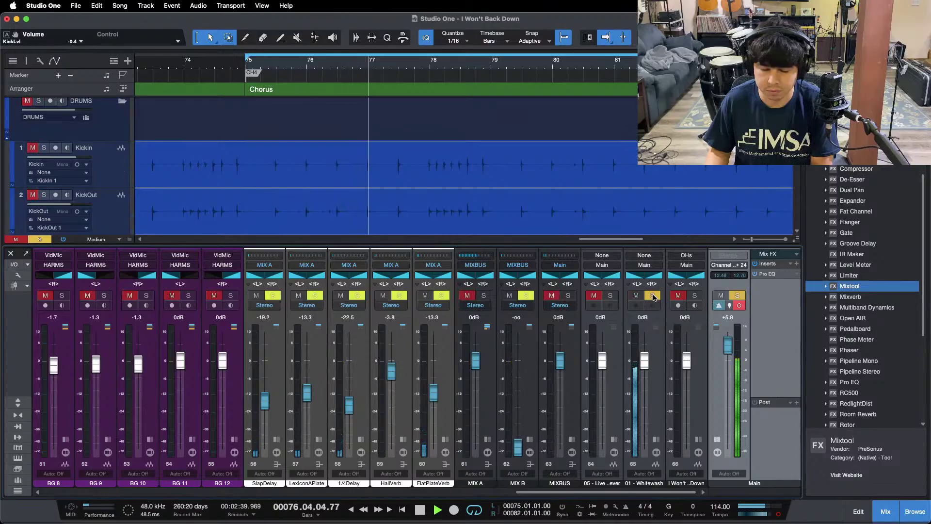
{"action": "left_click", "coordinate": [653, 296]}
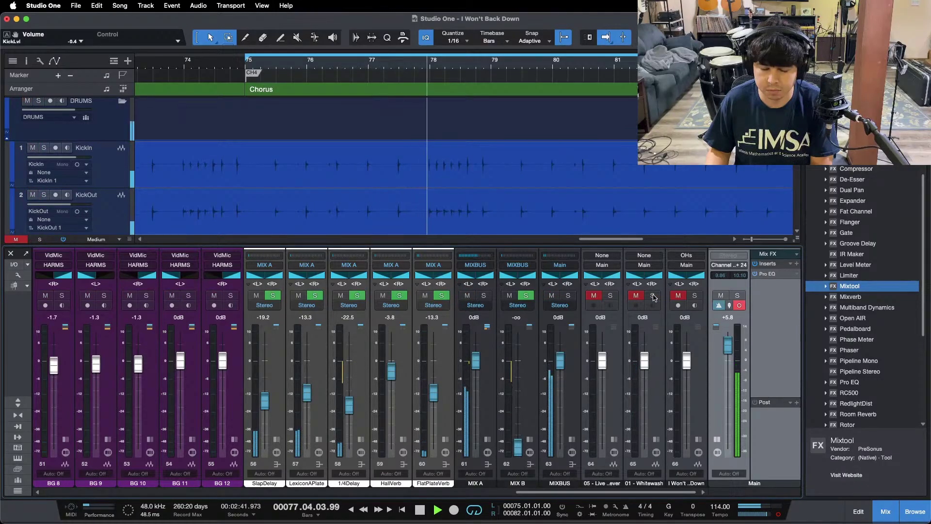
{"action": "left_click", "coordinate": [653, 296]}
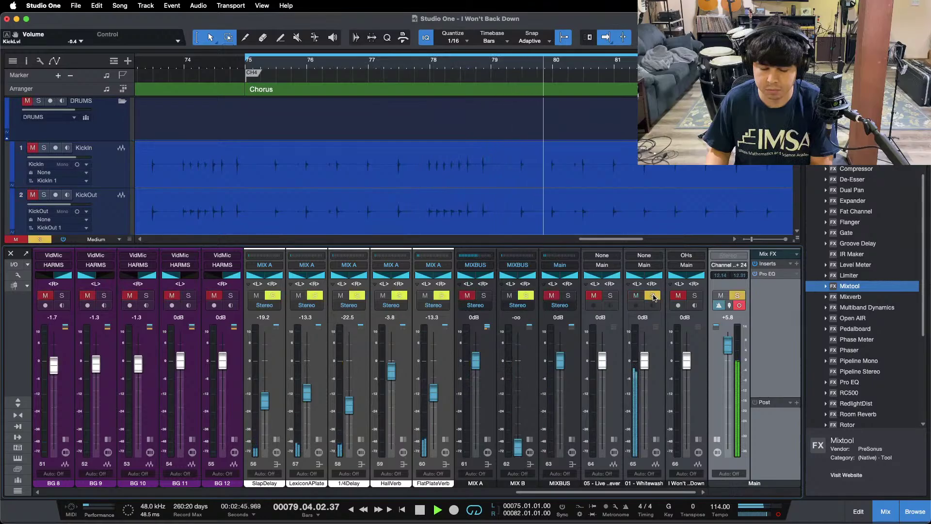
{"action": "left_click", "coordinate": [653, 296]}
{"action": "left_click", "coordinate": [653, 296]}
{"action": "left_click", "coordinate": [653, 296]}
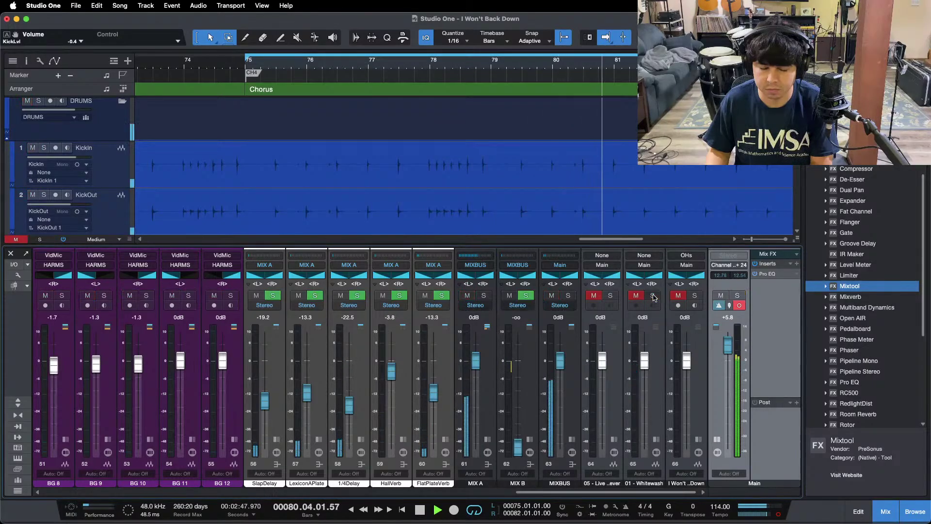
{"action": "left_click", "coordinate": [653, 296]}
{"action": "left_click", "coordinate": [653, 296]}
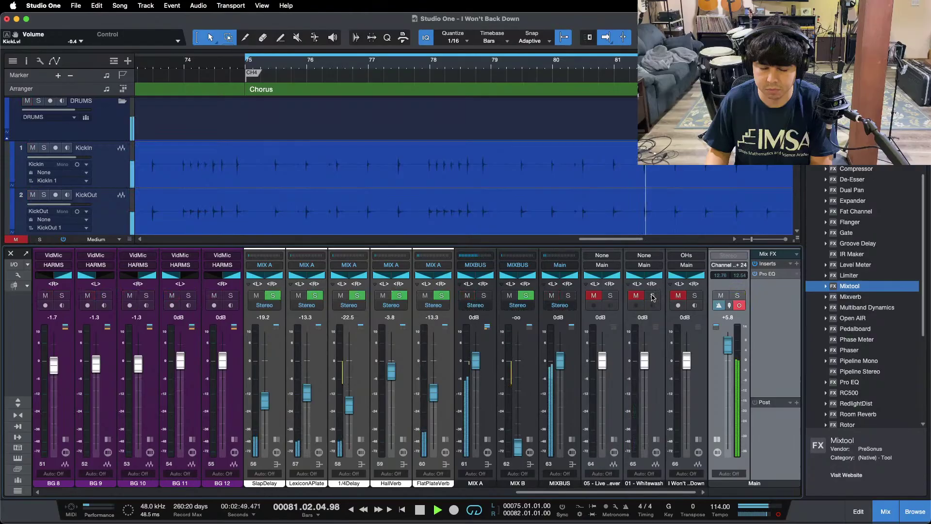
Compare the mix's low end with the I Won't Back Down, 05 - Live and 01 - Whitewash references by soloing each briefly
{"action": "left_click", "coordinate": [684, 295]}
{"action": "left_click", "coordinate": [693, 295]}
{"action": "left_click", "coordinate": [695, 295]}
{"action": "left_click", "coordinate": [678, 295]}
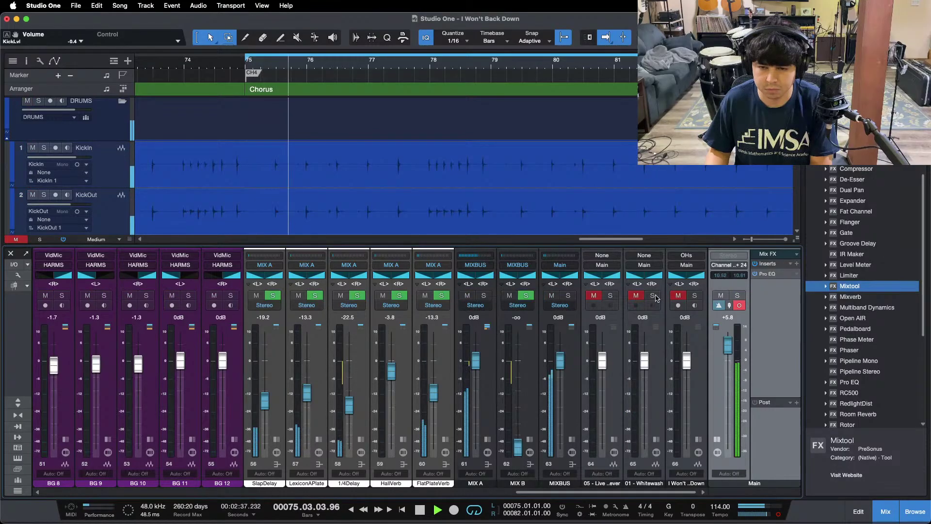
{"action": "left_click", "coordinate": [611, 296]}
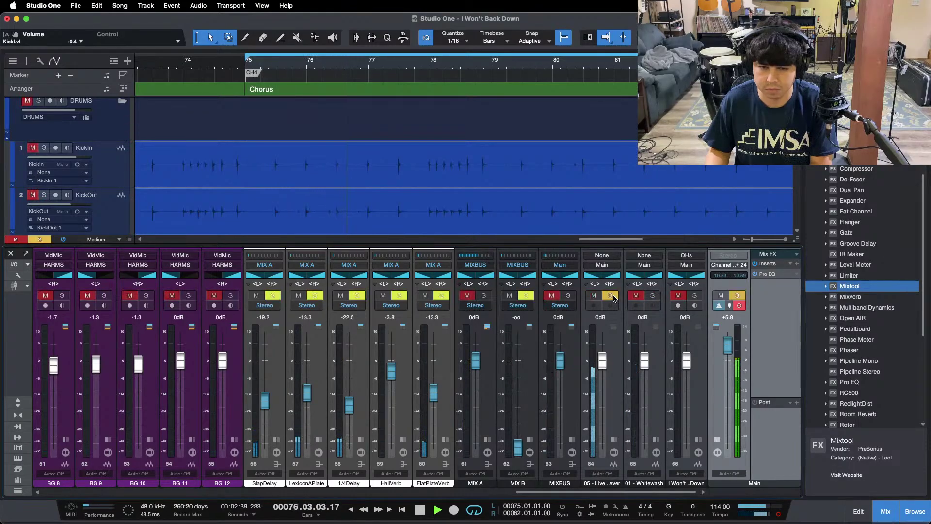
{"action": "left_click", "coordinate": [610, 295]}
{"action": "left_click", "coordinate": [593, 295]}
{"action": "left_click", "coordinate": [635, 295]}
{"action": "left_click", "coordinate": [652, 296]}
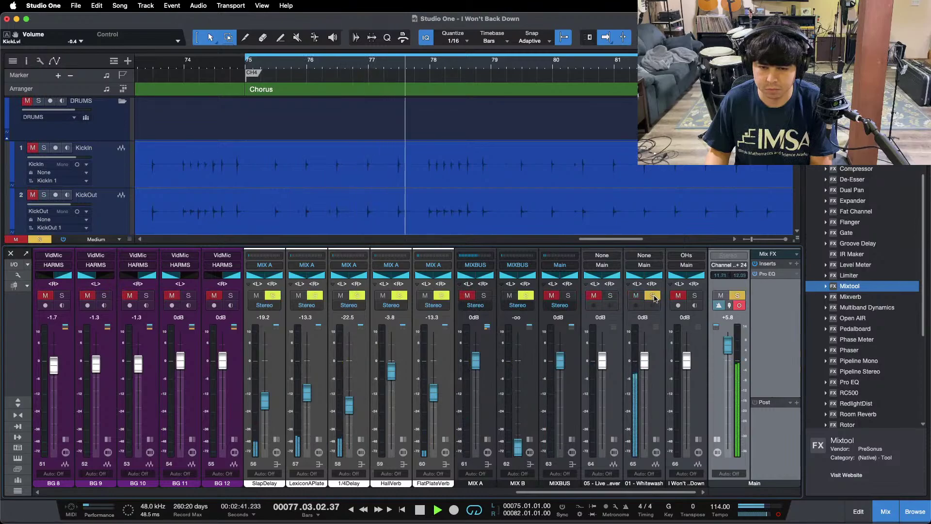
{"action": "left_click", "coordinate": [652, 295]}
{"action": "left_click", "coordinate": [636, 296]}
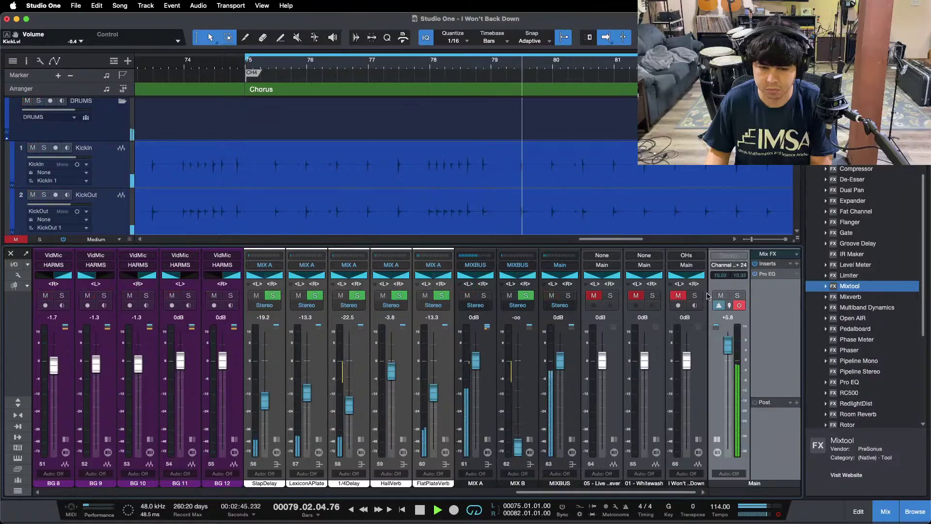
In the Main output's Pro EQ, lower the high cut to about 50 Hz and turn off the low cut
{"action": "left_click", "coordinate": [767, 274]}
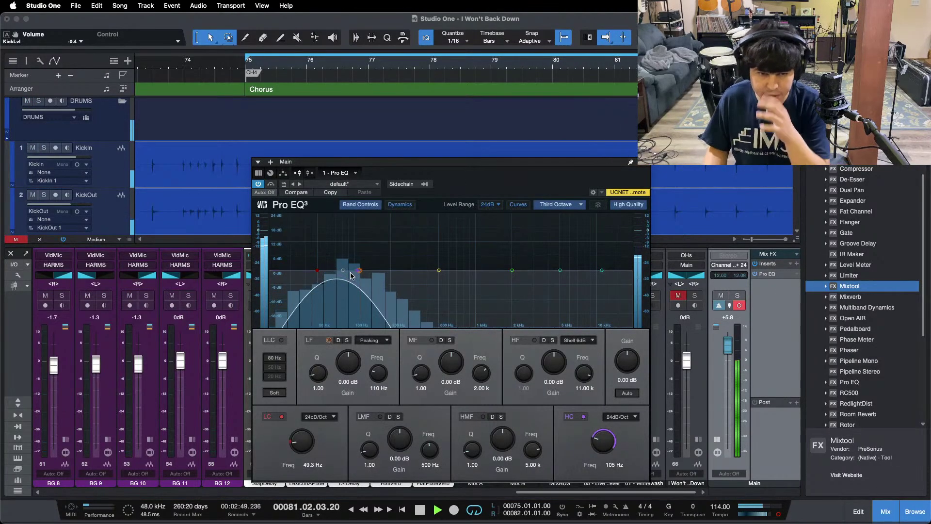
{"action": "left_click_drag", "start_coordinate": [359, 271], "coordinate": [318, 270]}
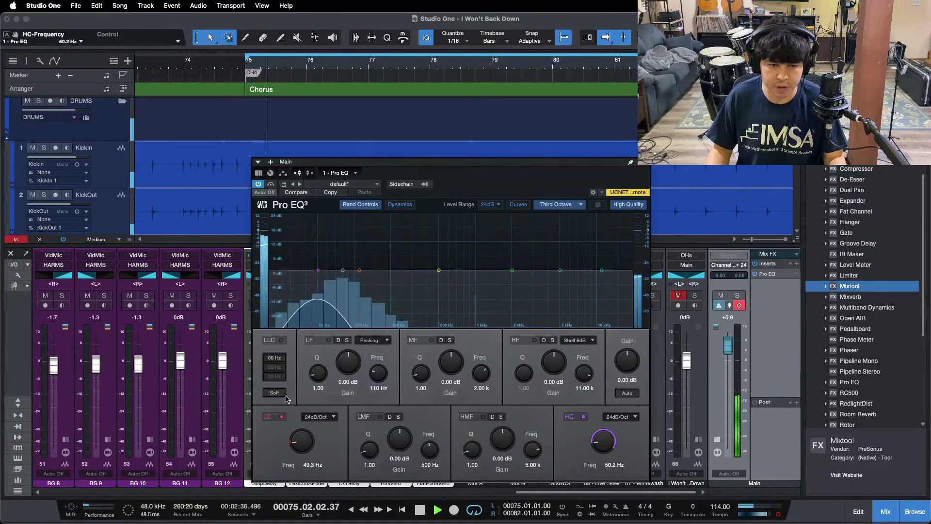
{"action": "left_click", "coordinate": [280, 415]}
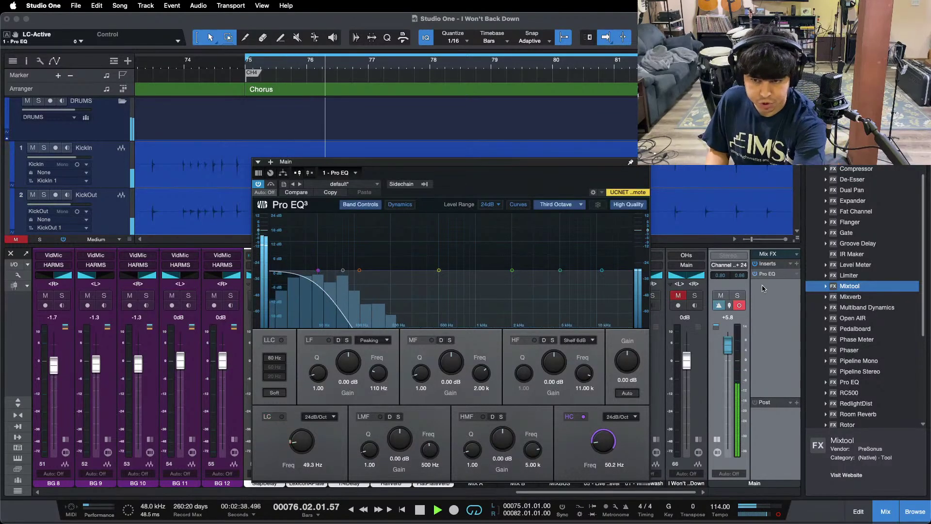
{"action": "left_click", "coordinate": [643, 162]}
Toggle solo on the 01 - Whitewash reference to compare its sub-bass below 50 Hz with the mix
{"action": "left_click", "coordinate": [652, 296]}
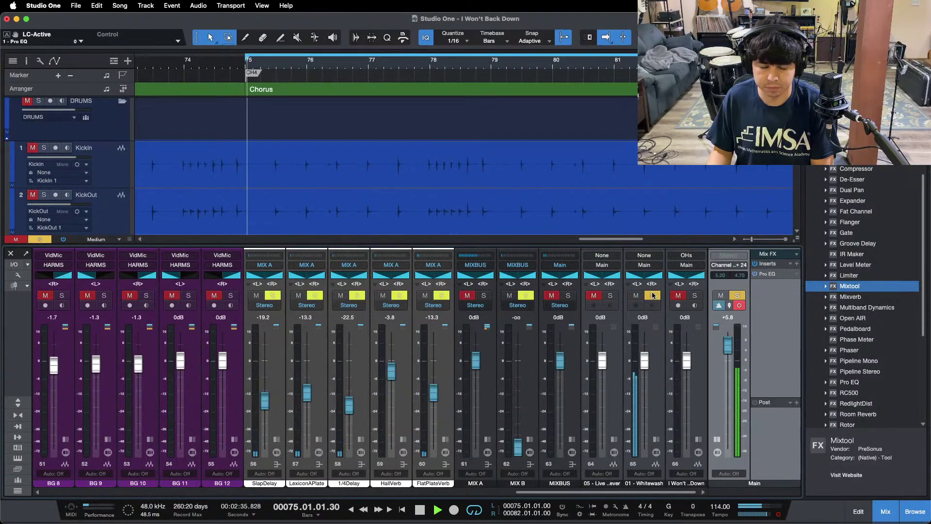
{"action": "left_click", "coordinate": [652, 295]}
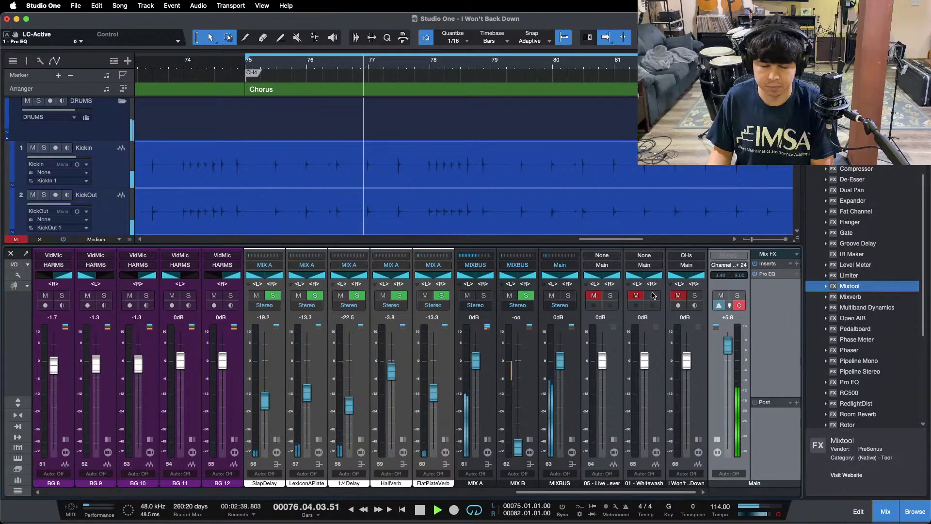
{"action": "left_click", "coordinate": [652, 296]}
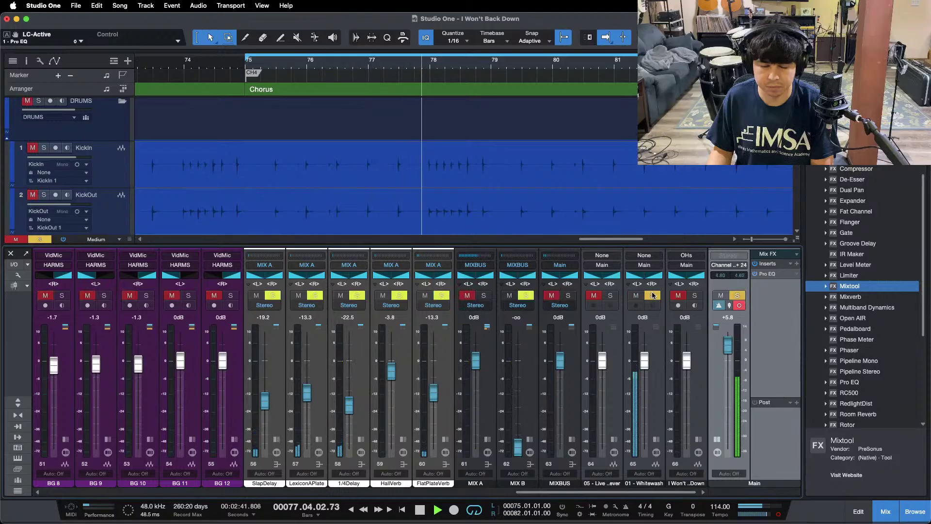
{"action": "left_click", "coordinate": [652, 295]}
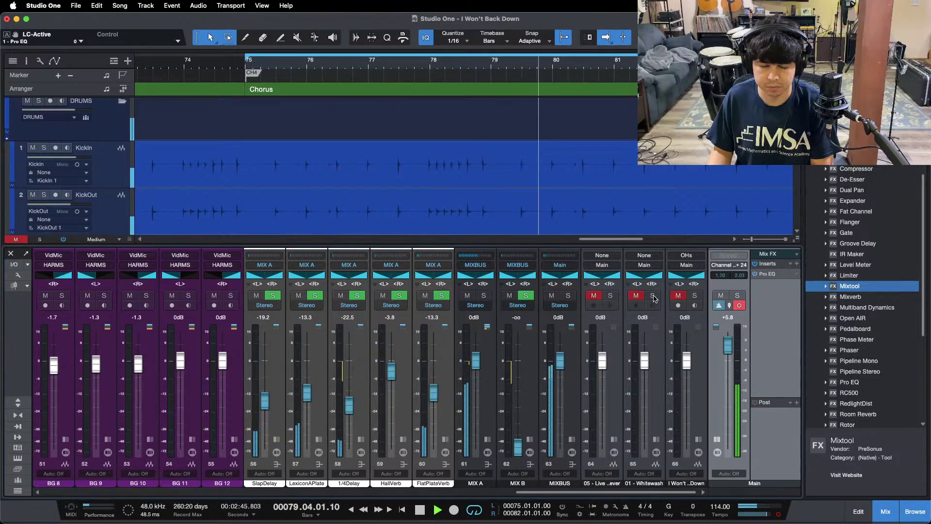
{"action": "left_click", "coordinate": [653, 296]}
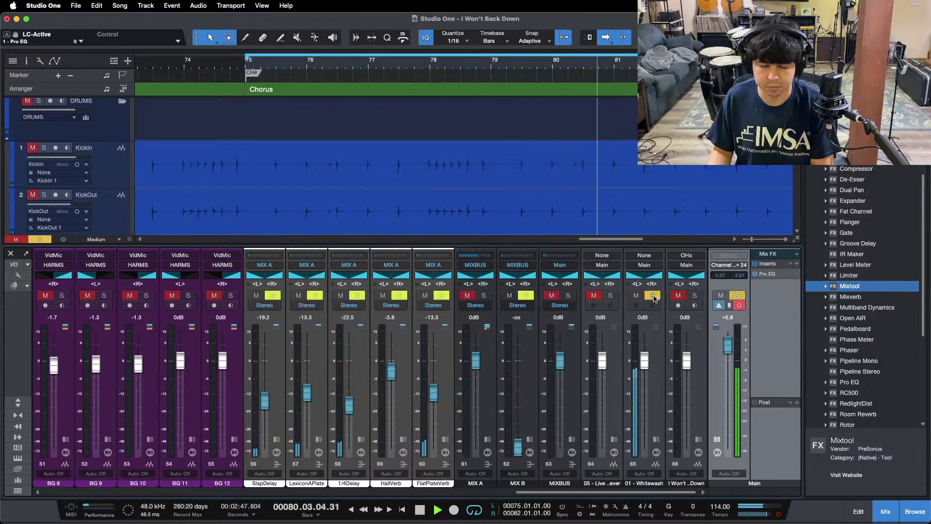
{"action": "left_click", "coordinate": [653, 296]}
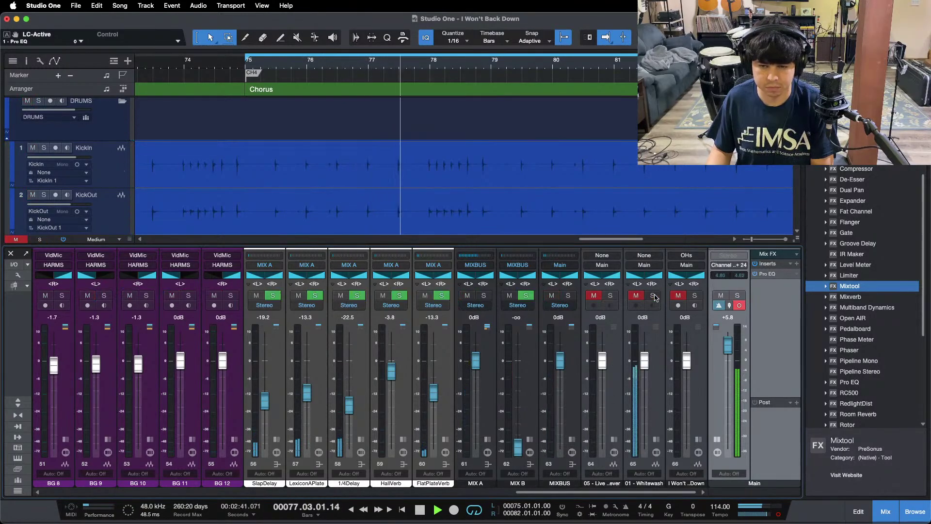
In KickLvl's Pro EQ 2, set the LMF band to 40 Hz with 0.48 dB of gain
{"action": "left_click_drag", "start_coordinate": [592, 492], "coordinate": [119, 492]}
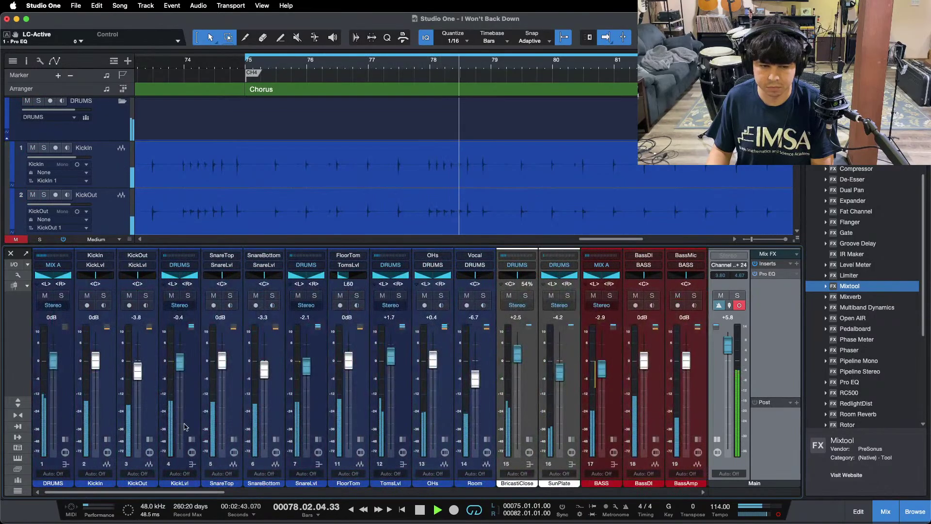
{"action": "left_click", "coordinate": [252, 337]}
{"action": "left_click", "coordinate": [219, 314]}
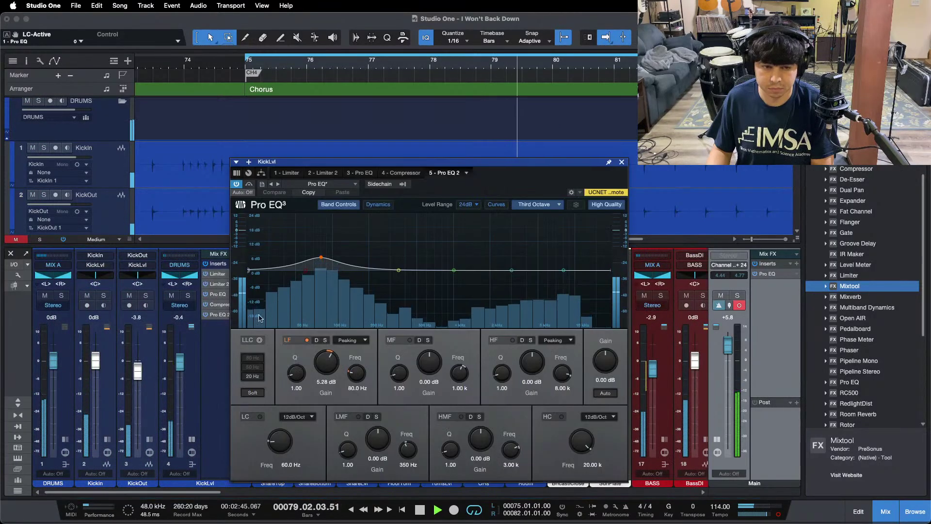
{"action": "left_click", "coordinate": [415, 465]}
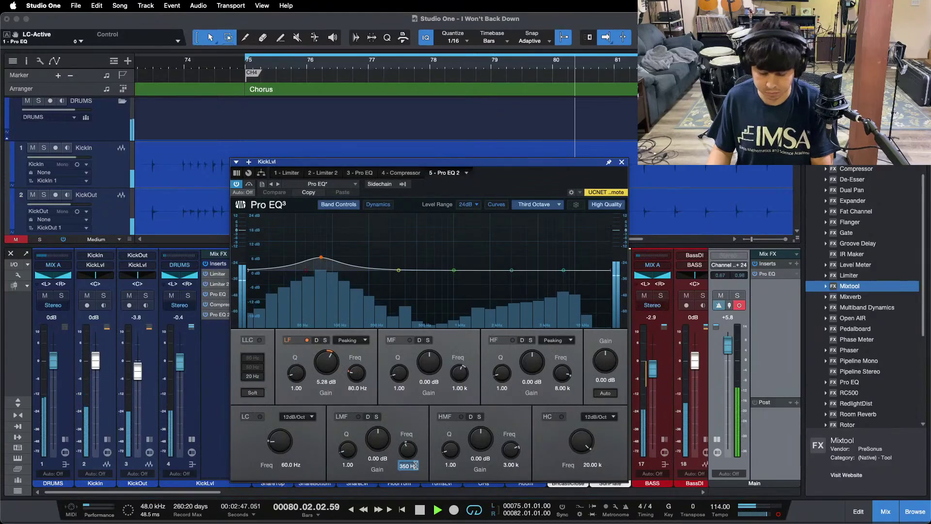
{"action": "type", "text": "40"}
{"action": "key", "text": "Return"}
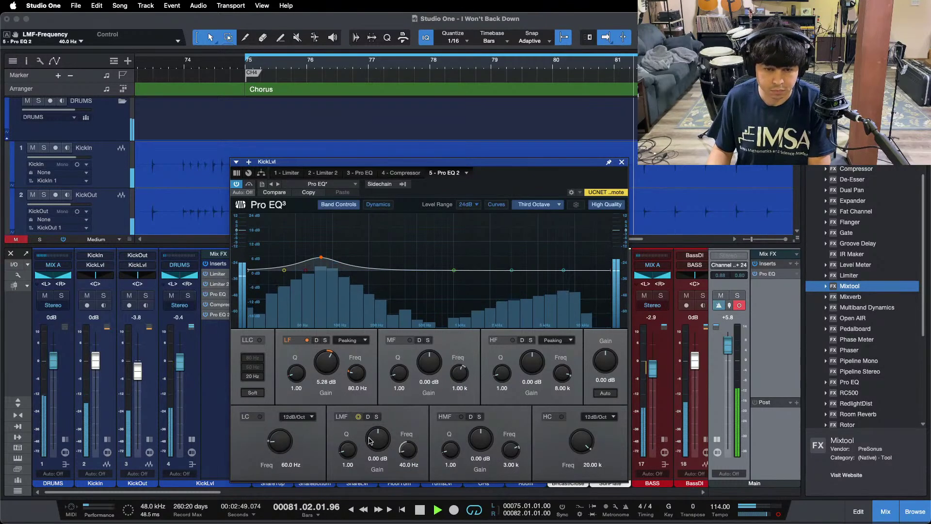
{"action": "scroll", "coordinate": [369, 441], "scroll_direction": "up", "scroll_amount": 1}
Compare the boosted kick's sub-bass with the 01 - Whitewash reference by toggling its solo, and stop playback
{"action": "scroll", "coordinate": [658, 301], "scroll_direction": "right", "scroll_amount": 10}
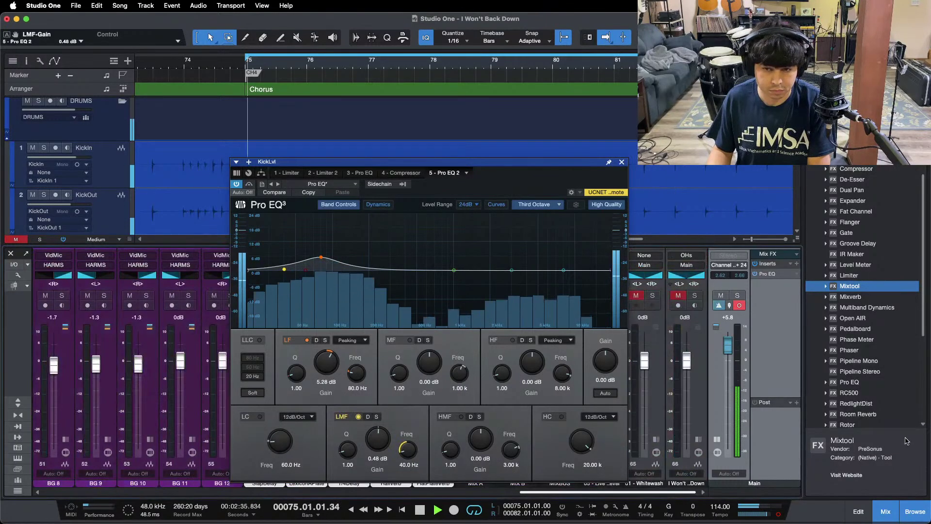
{"action": "left_click", "coordinate": [653, 296]}
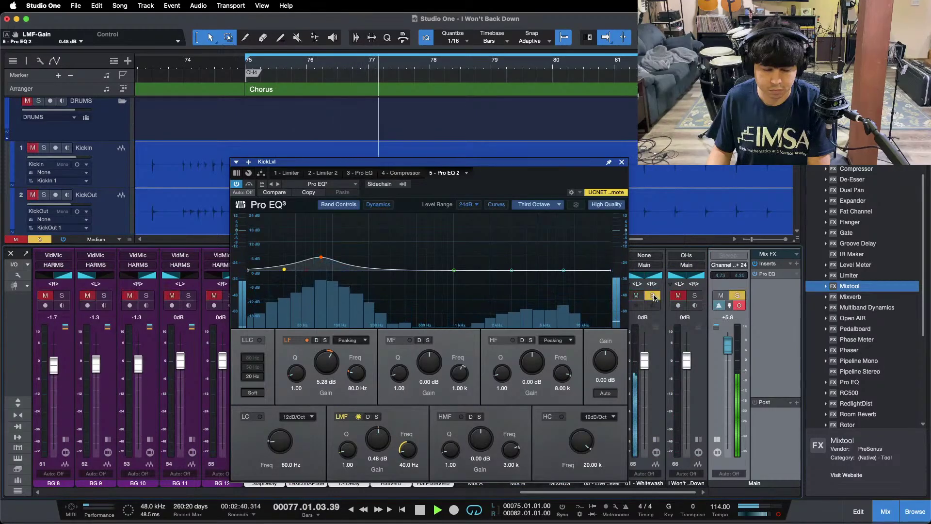
{"action": "left_click", "coordinate": [653, 296]}
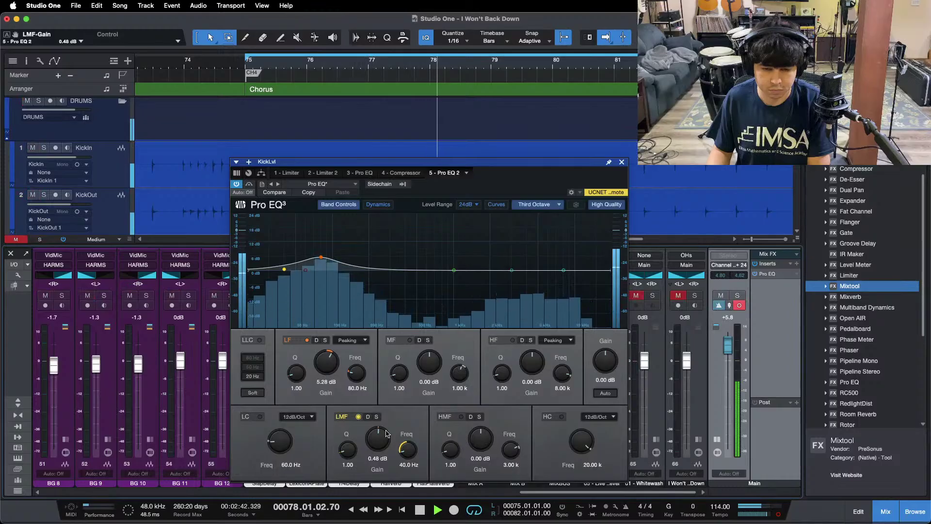
{"action": "left_click", "coordinate": [653, 296]}
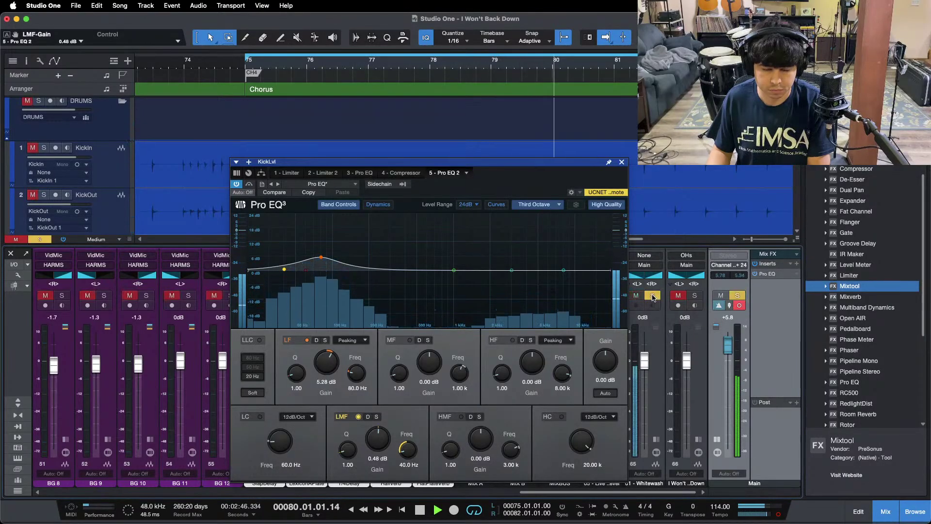
{"action": "left_click", "coordinate": [652, 296]}
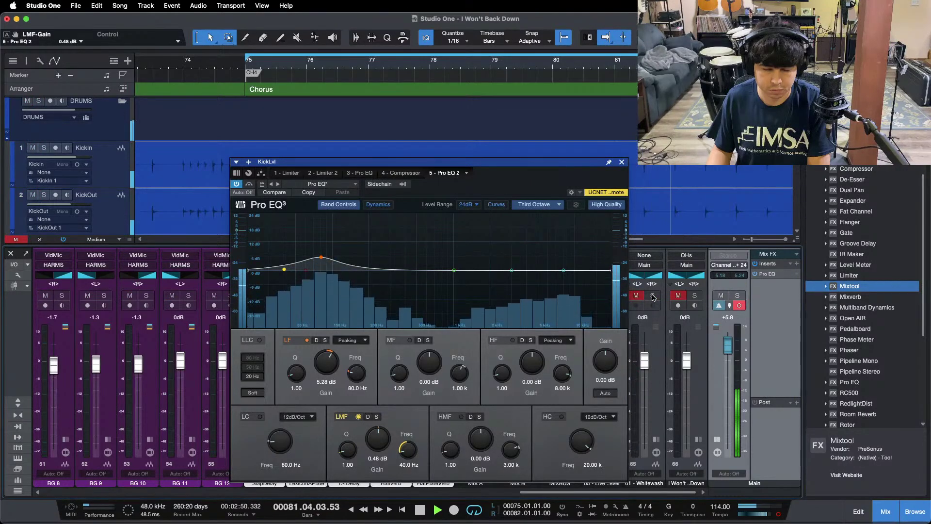
{"action": "left_click", "coordinate": [652, 295]}
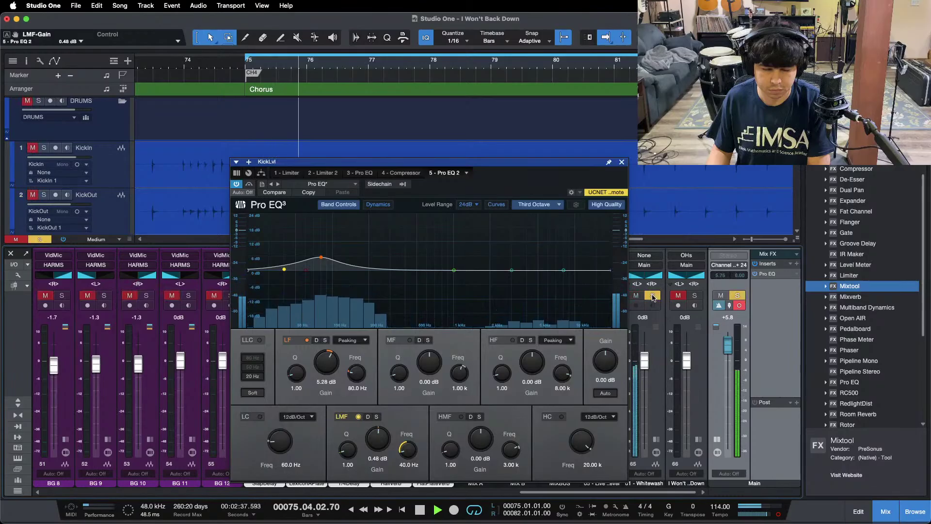
{"action": "left_click", "coordinate": [652, 296]}
{"action": "left_click", "coordinate": [652, 295]}
{"action": "left_click", "coordinate": [653, 296]}
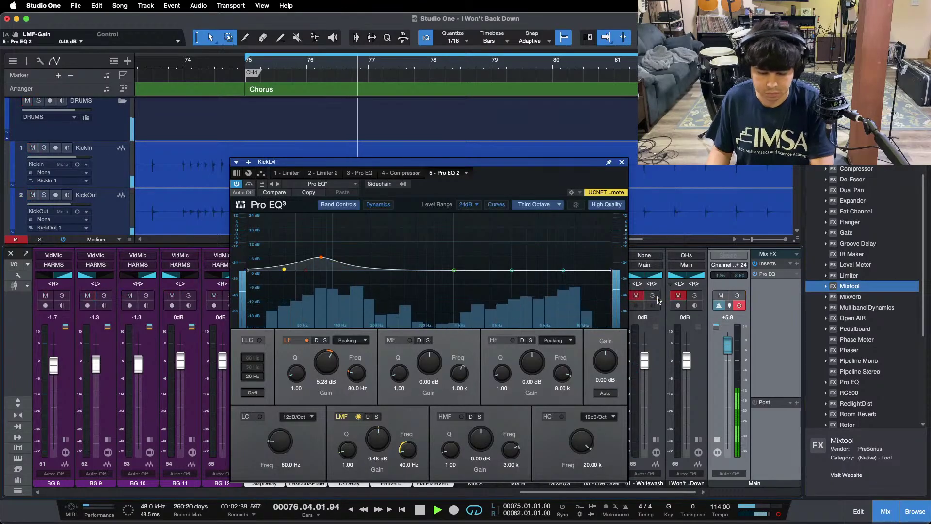
{"action": "key", "text": "space"}
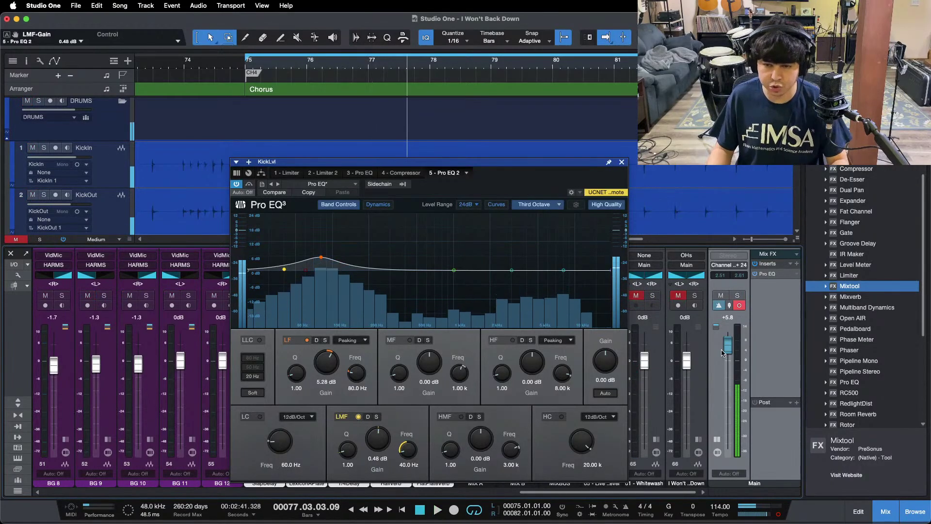
Reset the Main fader to 0 dB and audition the chorus through its Pro EQ with a 7.96 kHz low cut and no high cut
{"action": "left_click", "coordinate": [722, 352], "text": "alt"}
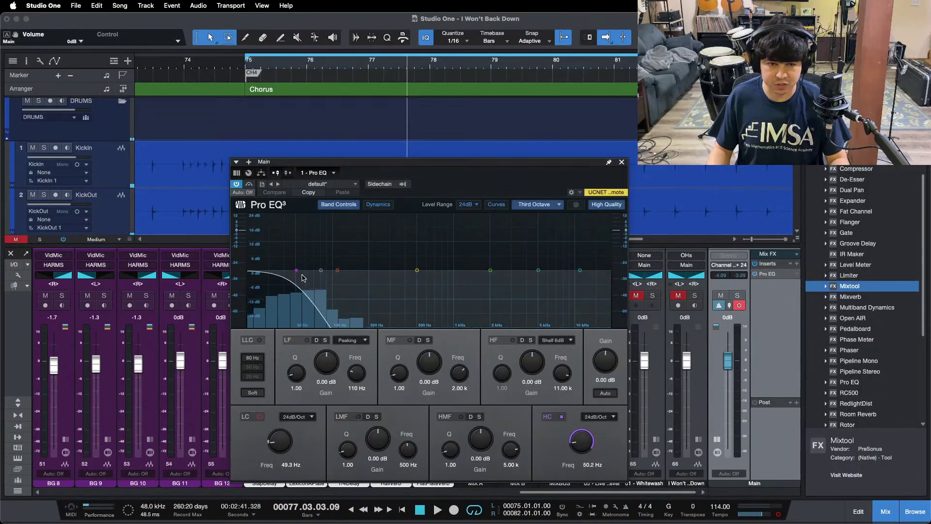
{"action": "left_click_drag", "start_coordinate": [296, 270], "coordinate": [539, 261]}
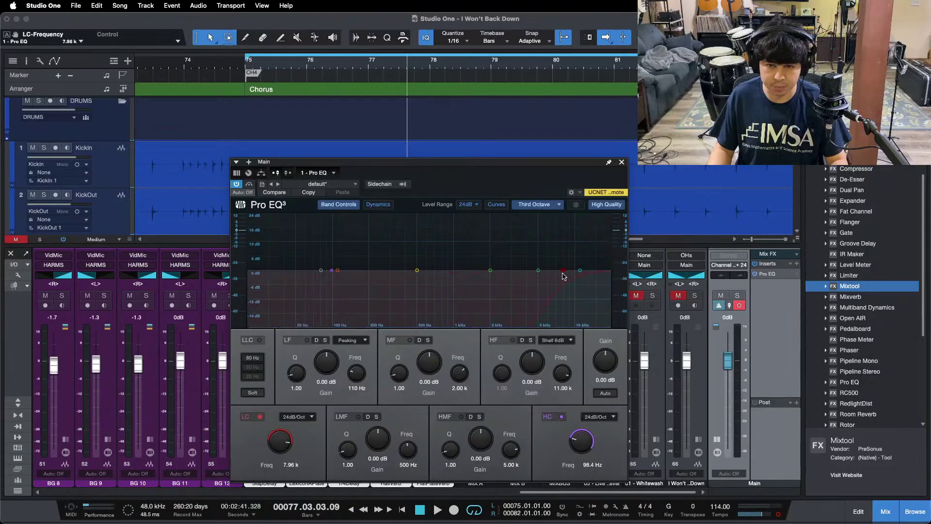
{"action": "left_click_drag", "start_coordinate": [332, 270], "coordinate": [580, 275]}
{"action": "left_click", "coordinate": [561, 417]}
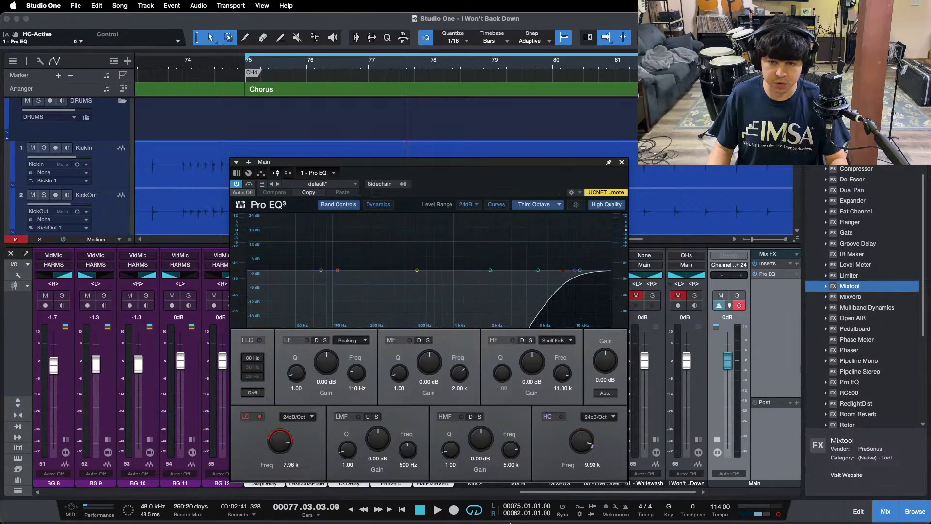
{"action": "mouse_move", "coordinate": [559, 521]}
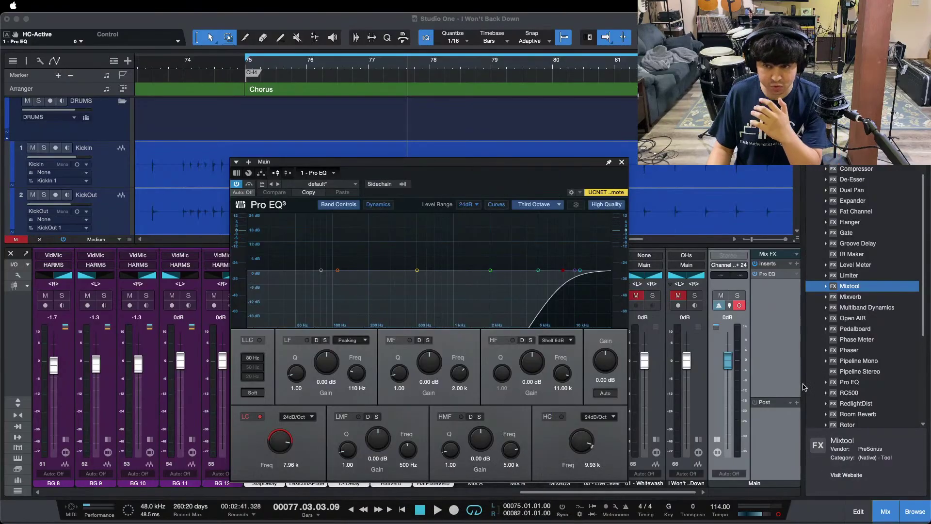
{"action": "left_click", "coordinate": [778, 358]}
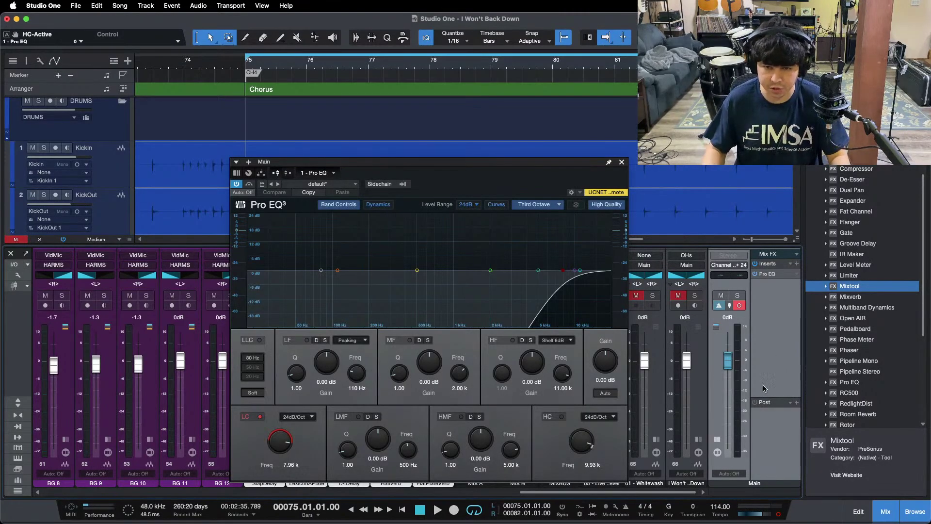
{"action": "key", "text": "space"}
{"action": "left_click_drag", "start_coordinate": [582, 162], "coordinate": [493, 162]}
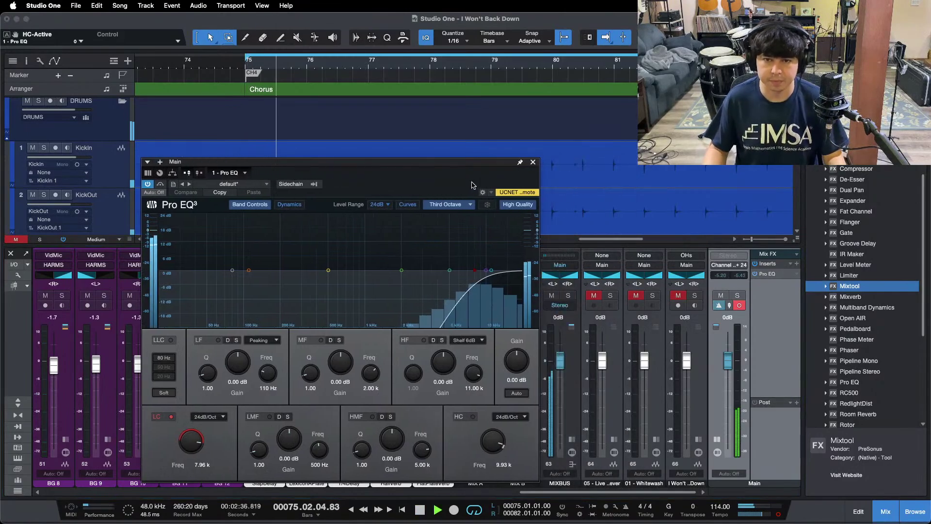
{"action": "left_click", "coordinate": [533, 162]}
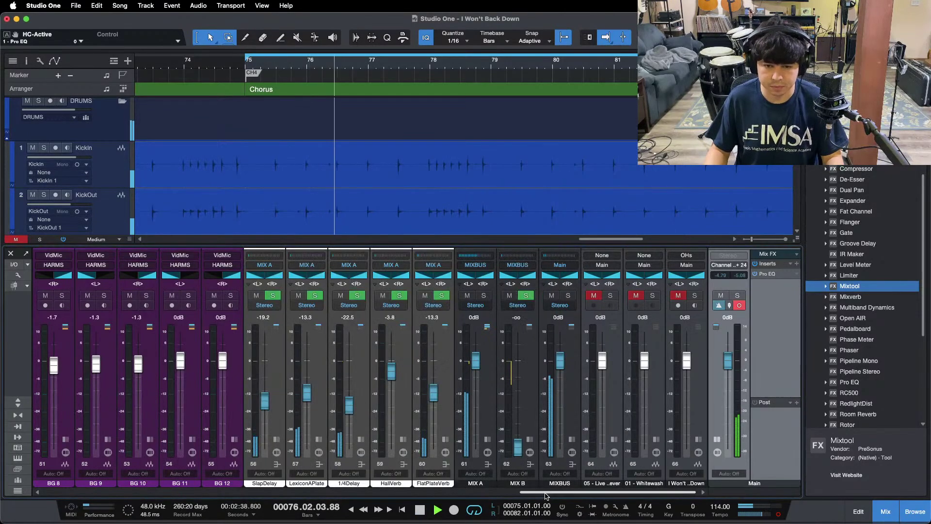
Stop playback and mute the BGVs, VoxHarm and HARMS channels in the mixer
{"action": "left_click_drag", "start_coordinate": [546, 491], "coordinate": [354, 481]}
{"action": "key", "text": "space"}
{"action": "left_click", "coordinate": [403, 295]}
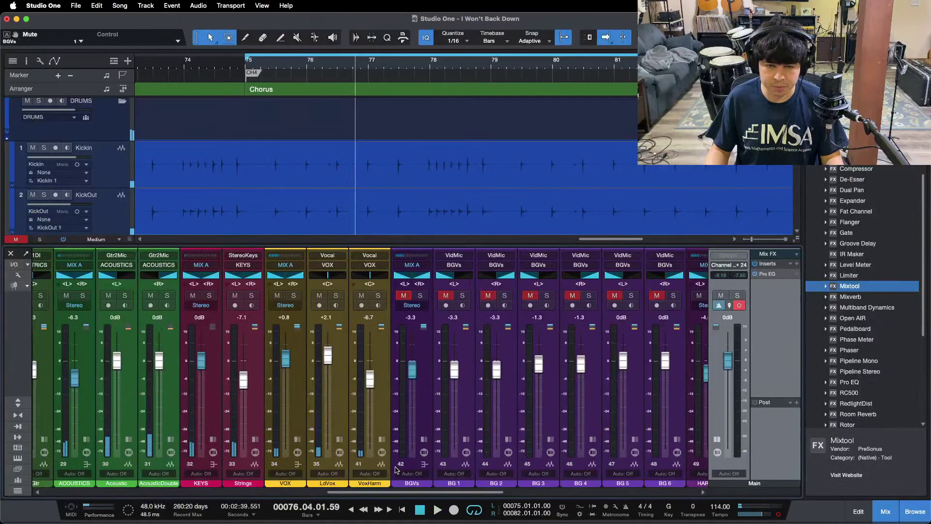
{"action": "left_click", "coordinate": [360, 296]}
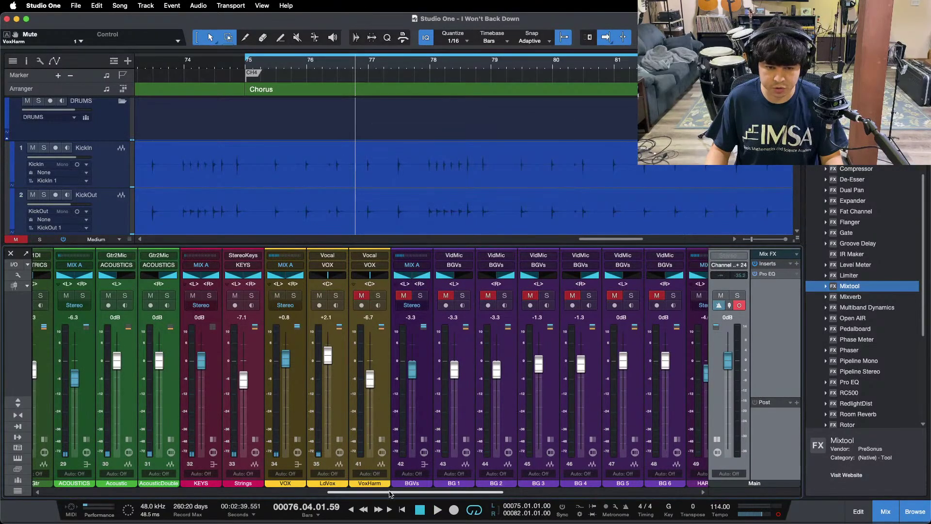
{"action": "scroll", "coordinate": [223, 290], "scroll_direction": "right", "scroll_amount": 10}
{"action": "left_click", "coordinate": [250, 295]}
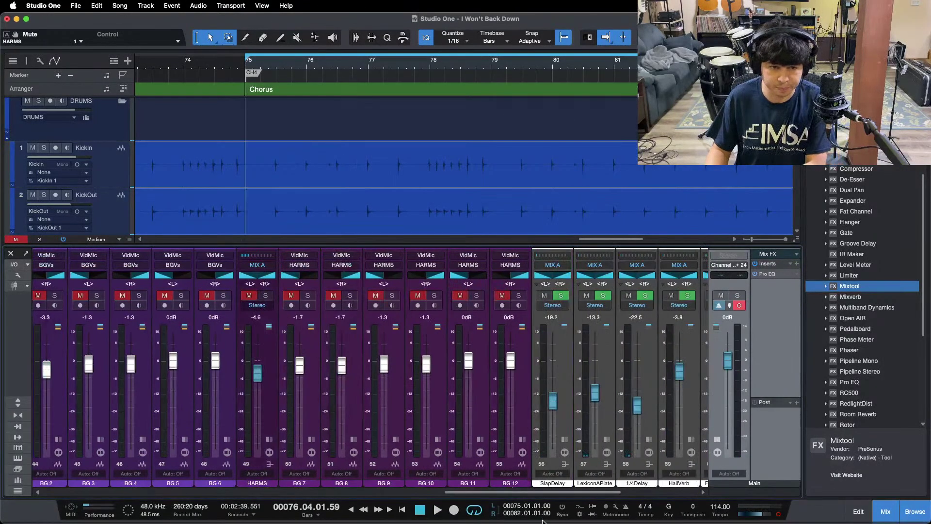
Compare the mix's high end with the 05 - Live reference from the chorus start, and check the vocal channels' levels
{"action": "scroll", "coordinate": [527, 492], "scroll_direction": "right", "scroll_amount": 5}
{"action": "key", "text": "space"}
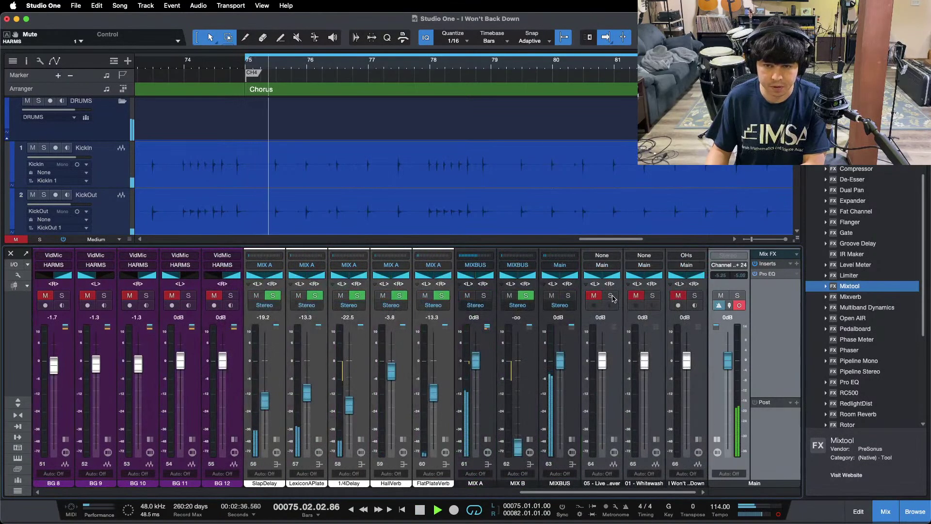
{"action": "left_click", "coordinate": [610, 296]}
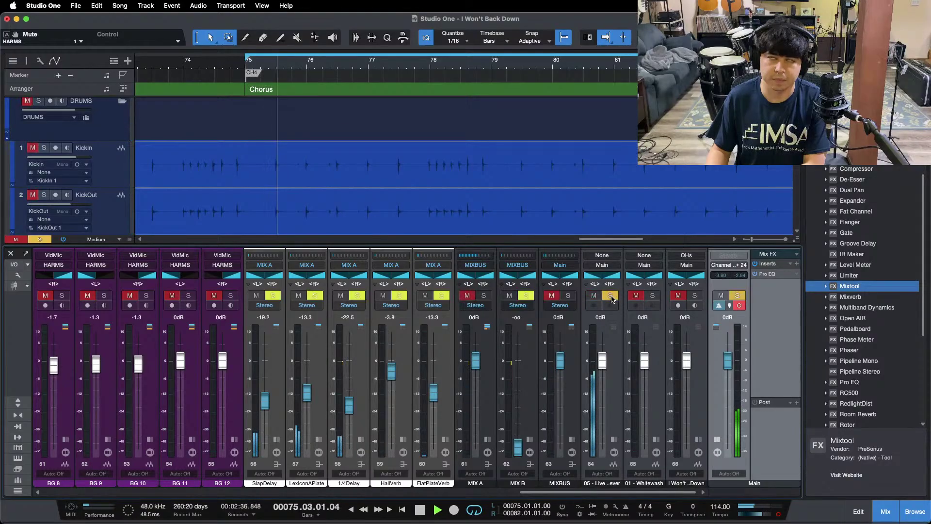
{"action": "left_click", "coordinate": [610, 296]}
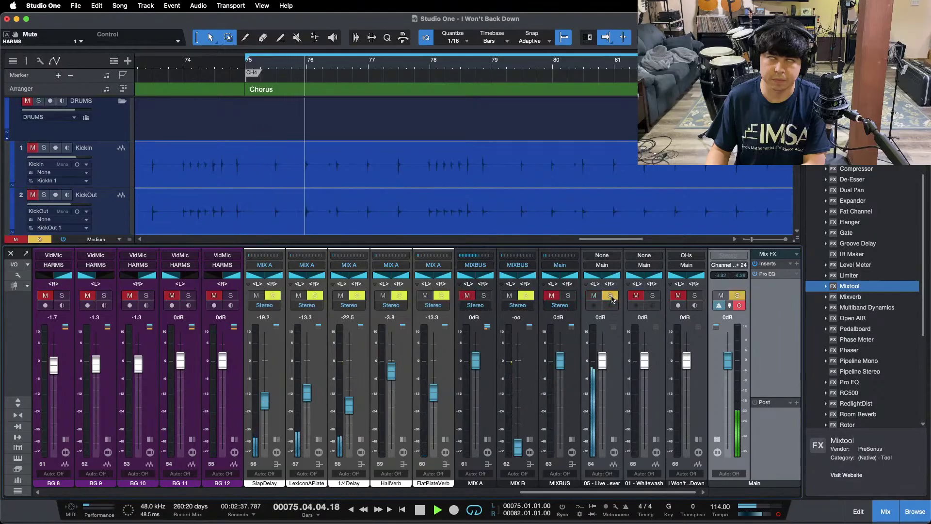
{"action": "left_click", "coordinate": [389, 491]}
{"action": "left_click", "coordinate": [389, 491]}
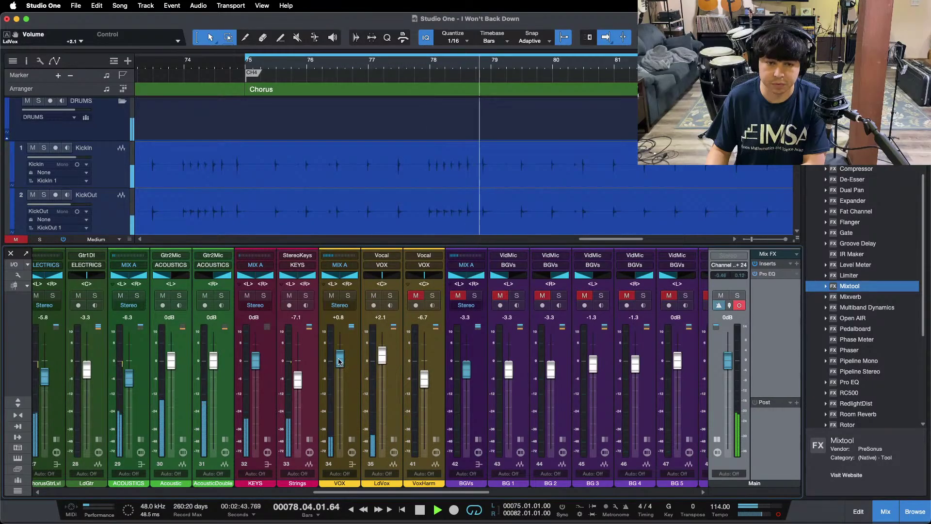
Set the VOX fader to +1.2 dB and the VoxHarm fader to -7.1 dB, and compare the mix with the 05 - Live reference
{"action": "left_click_drag", "start_coordinate": [423, 378], "coordinate": [421, 381]}
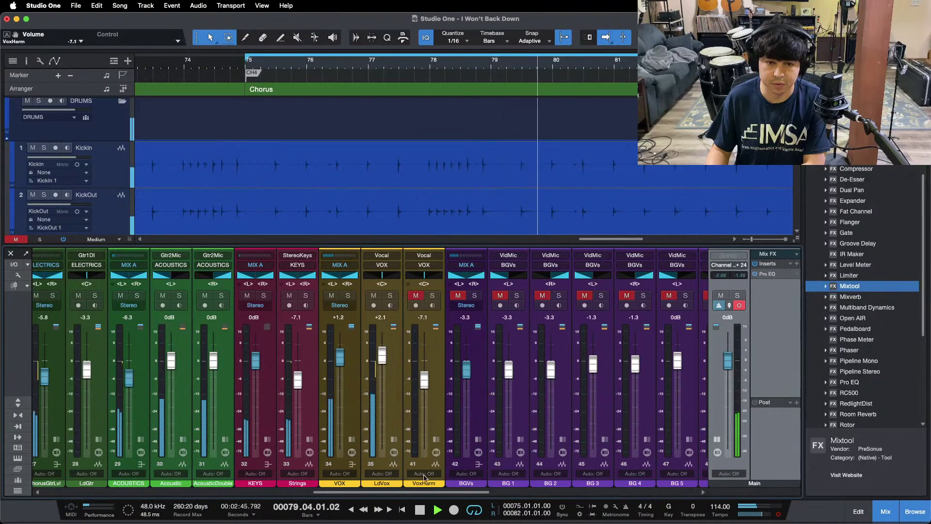
{"action": "left_click", "coordinate": [548, 492]}
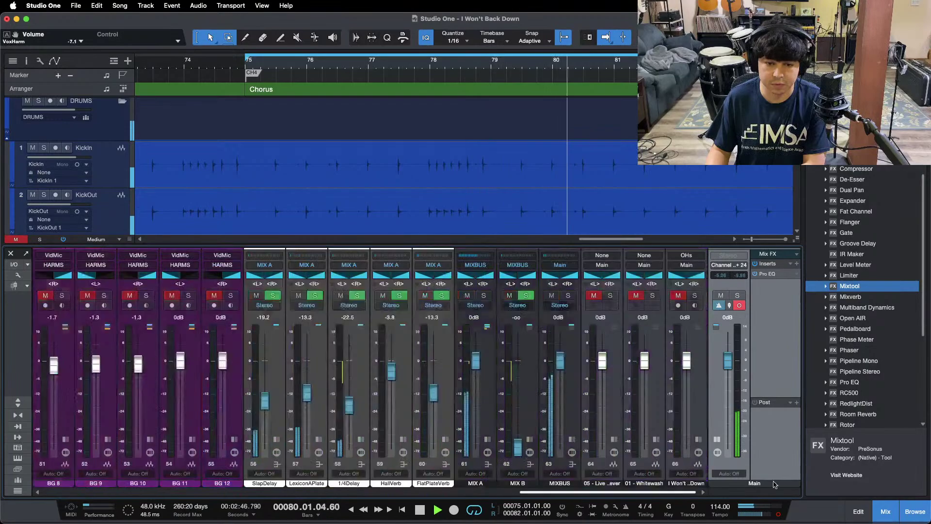
{"action": "left_click", "coordinate": [610, 295]}
{"action": "left_click", "coordinate": [611, 295]}
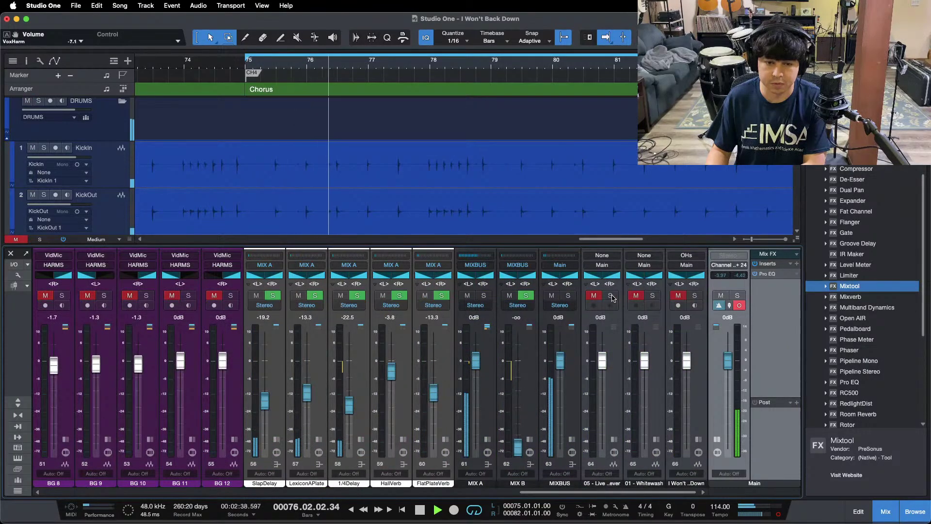
Compare the mix's high end with the 01 - Whitewash reference by toggling its solo, and return playback to the chorus start
{"action": "key", "text": "space"}
{"action": "key", "text": "space"}
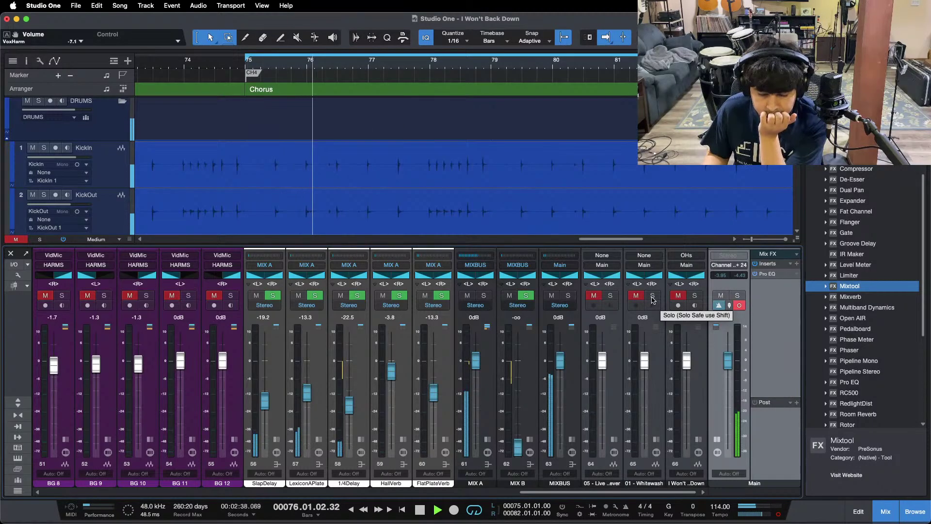
{"action": "left_click", "coordinate": [652, 297]}
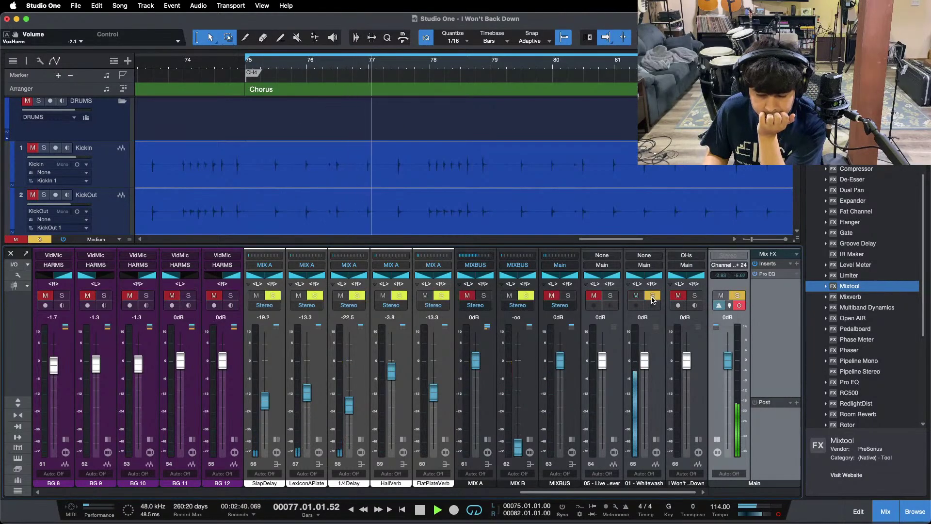
{"action": "left_click", "coordinate": [653, 296]}
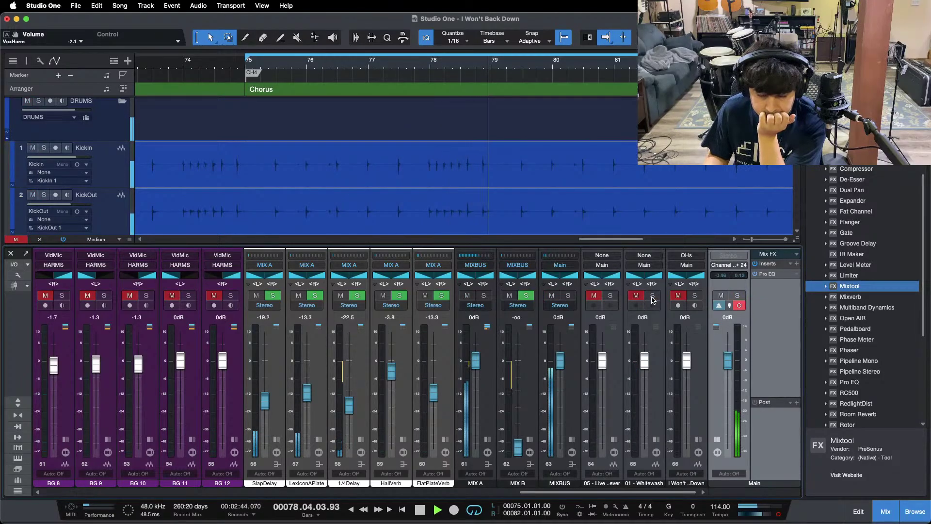
{"action": "left_click", "coordinate": [652, 296]}
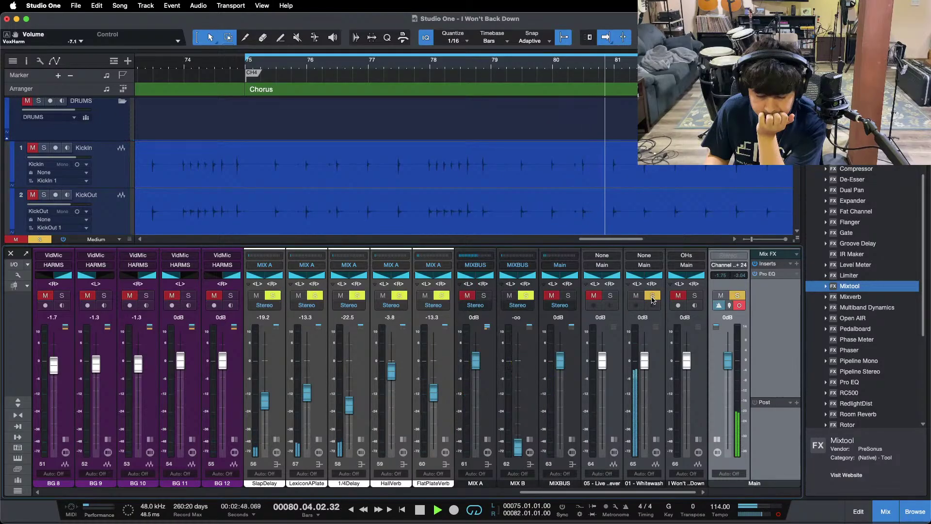
{"action": "left_click", "coordinate": [653, 297]}
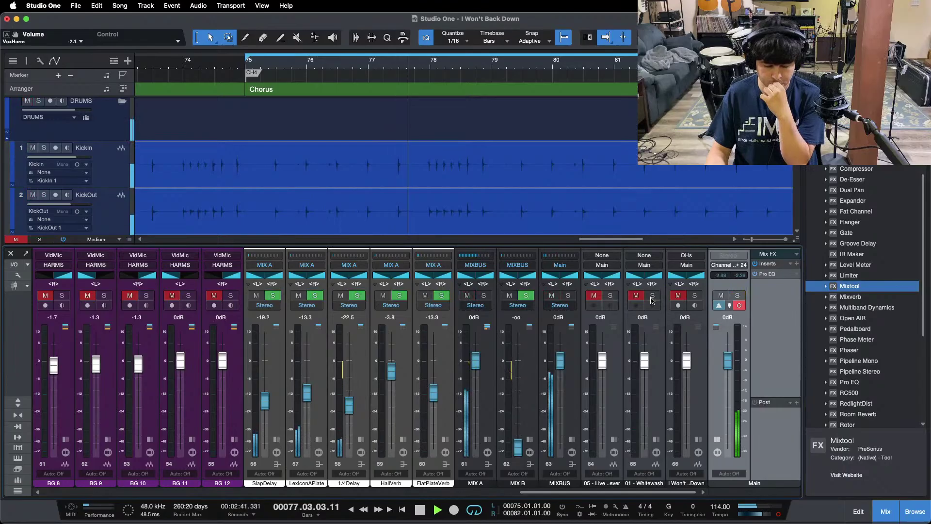
{"action": "left_click", "coordinate": [653, 297]}
{"action": "left_click", "coordinate": [652, 296]}
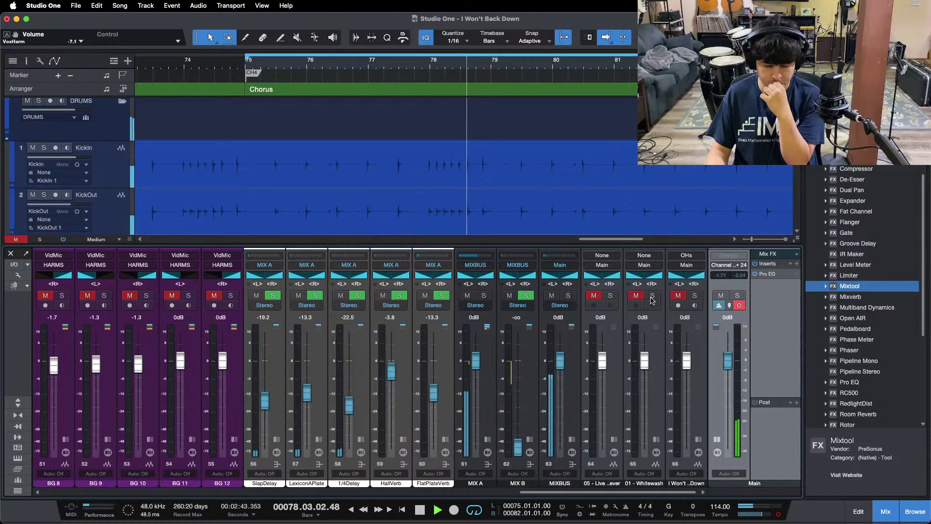
{"action": "left_click", "coordinate": [652, 296]}
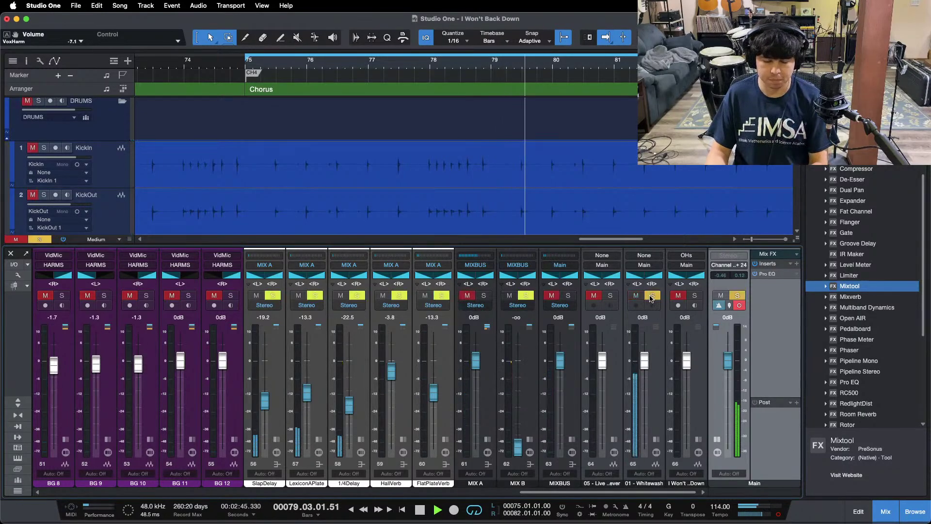
{"action": "left_click", "coordinate": [651, 296]}
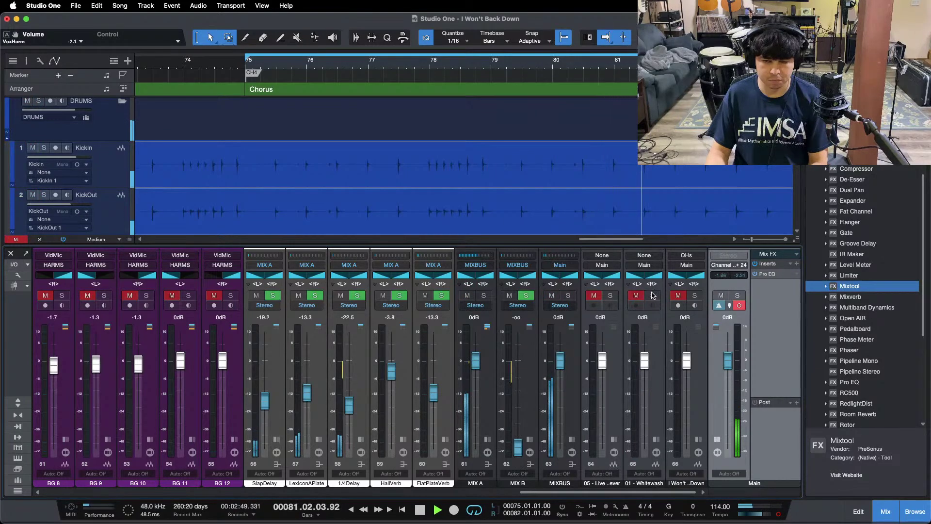
{"action": "key", "text": "KP_1"}
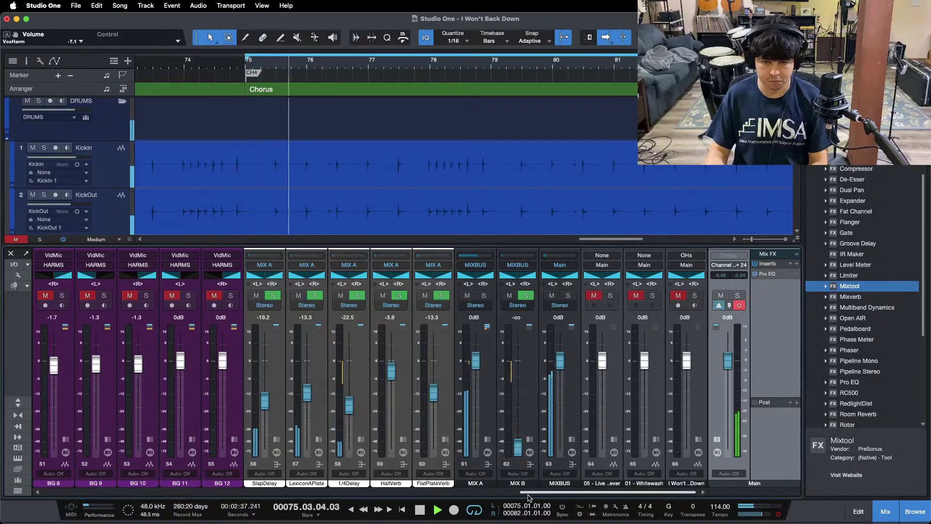
Raise the HF gain to 9.12 dB in the SnareLvl channel's Pro EQ
{"action": "left_click_drag", "start_coordinate": [542, 492], "coordinate": [64, 492]}
{"action": "left_click", "coordinate": [370, 440]}
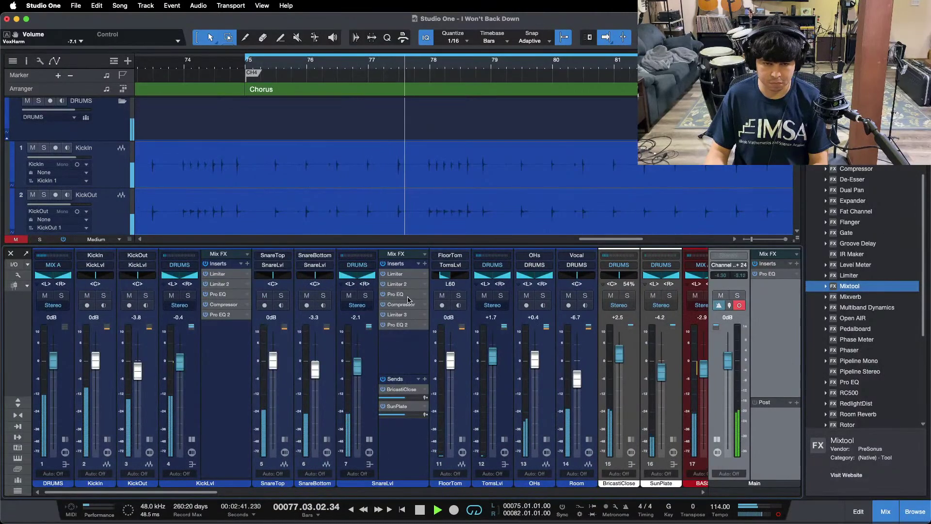
{"action": "double_click", "coordinate": [397, 294]}
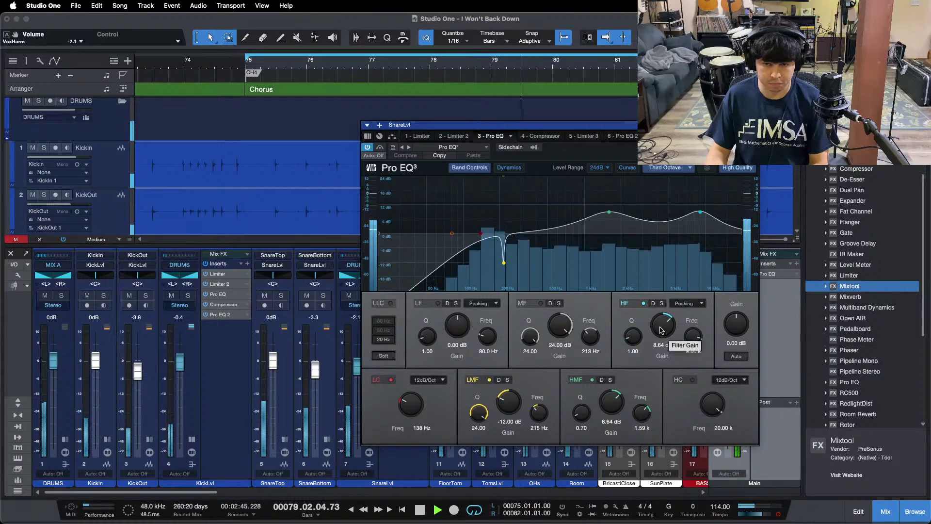
{"action": "left_click_drag", "start_coordinate": [661, 330], "coordinate": [661, 327]}
Reopen Main's Pro EQ and compare the brightened snare with the 01 - Whitewash reference around the chorus start
{"action": "scroll", "coordinate": [189, 442], "scroll_direction": "right", "scroll_amount": 15}
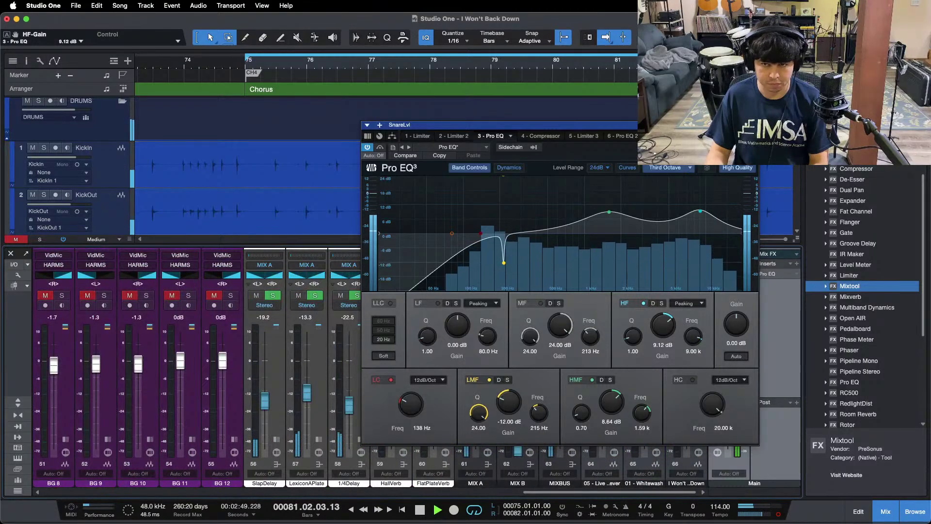
{"action": "left_click", "coordinate": [776, 274]}
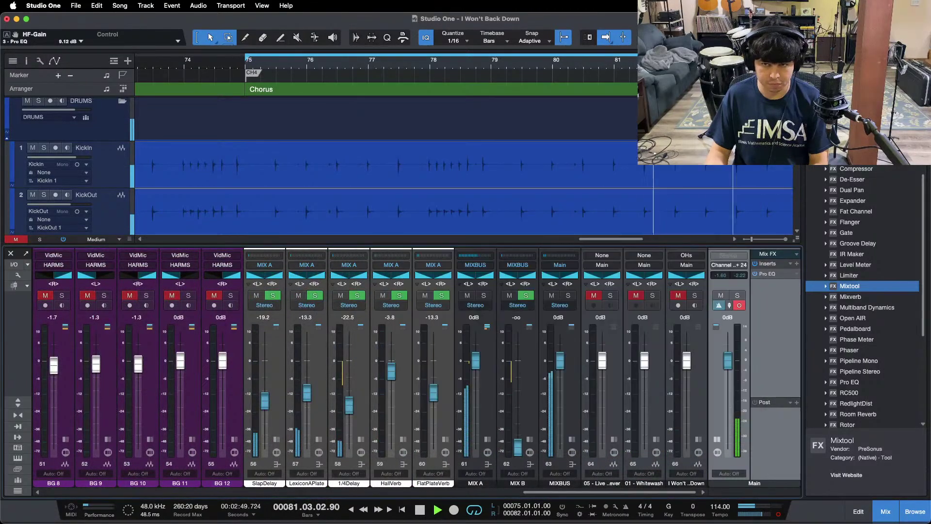
{"action": "left_click", "coordinate": [775, 274]}
{"action": "left_click", "coordinate": [211, 59]}
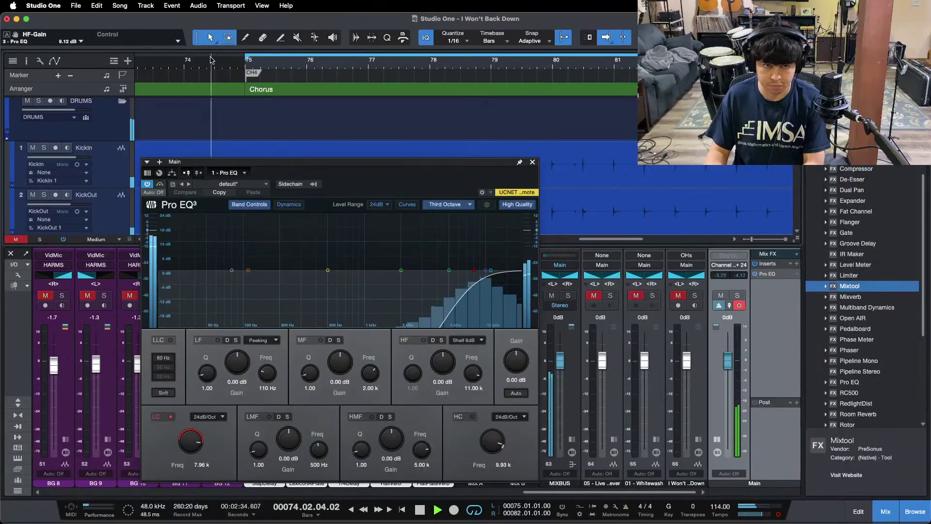
{"action": "left_click", "coordinate": [653, 295]}
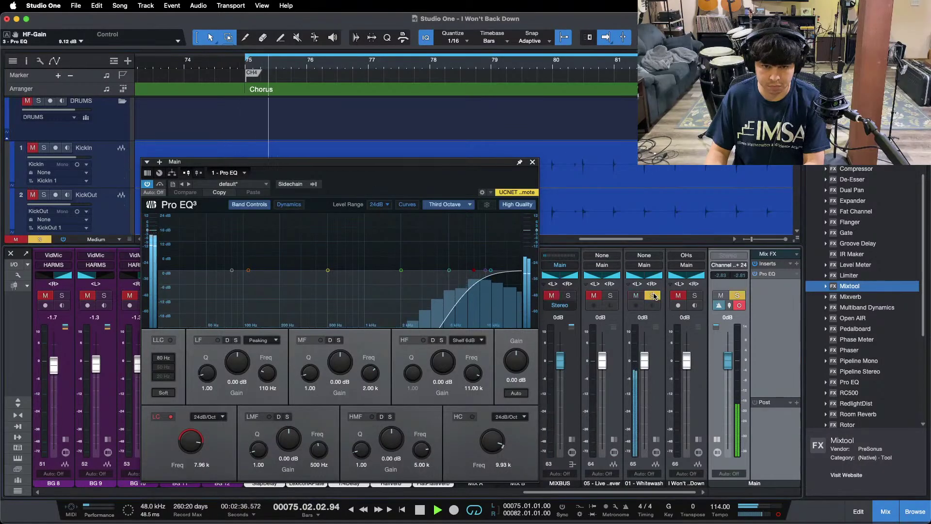
{"action": "left_click", "coordinate": [653, 296]}
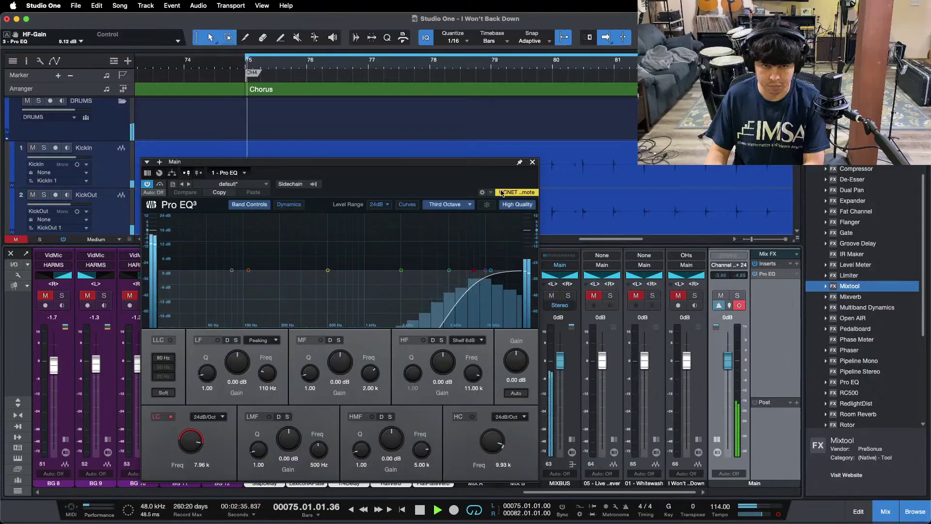
{"action": "left_click", "coordinate": [232, 65]}
{"action": "left_click", "coordinate": [653, 295]}
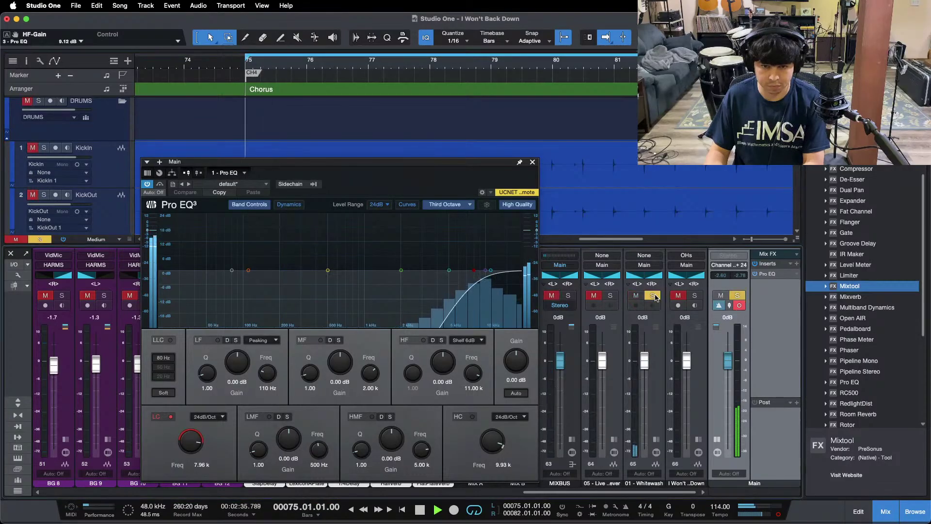
{"action": "left_click", "coordinate": [654, 297]}
Limit Main's Pro EQ to a 5.02 kHz low cut and 9.93 kHz high cut, and compare the mix with the 01 - Whitewash reference
{"action": "left_click", "coordinate": [484, 275]}
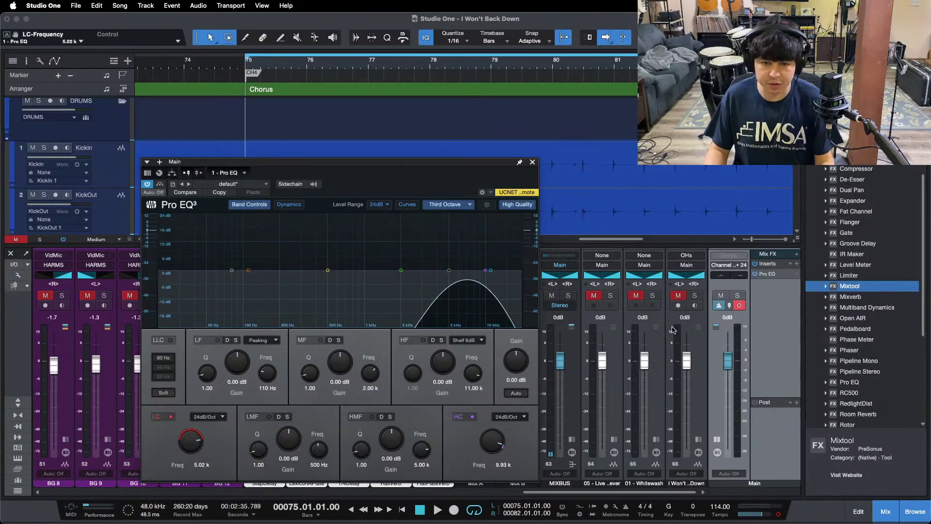
{"action": "key", "text": "space"}
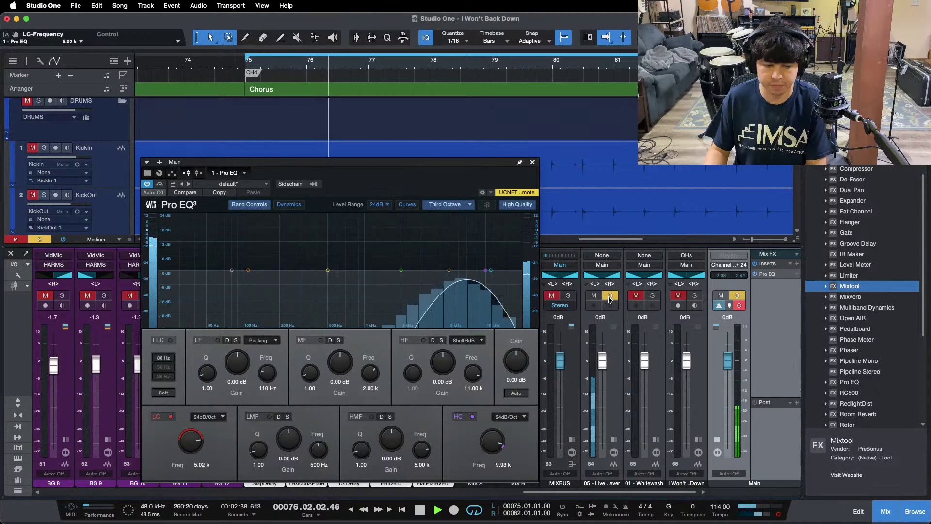
{"action": "left_click", "coordinate": [653, 297]}
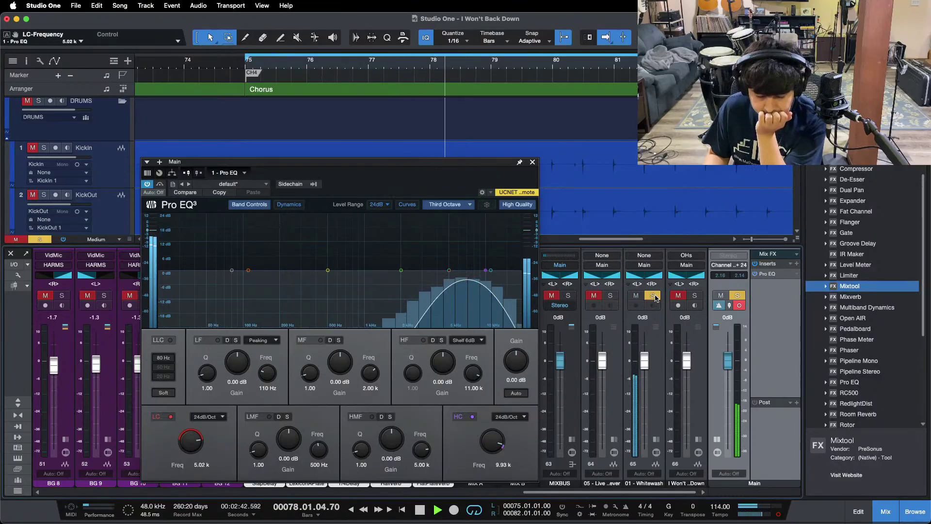
{"action": "left_click", "coordinate": [653, 297]}
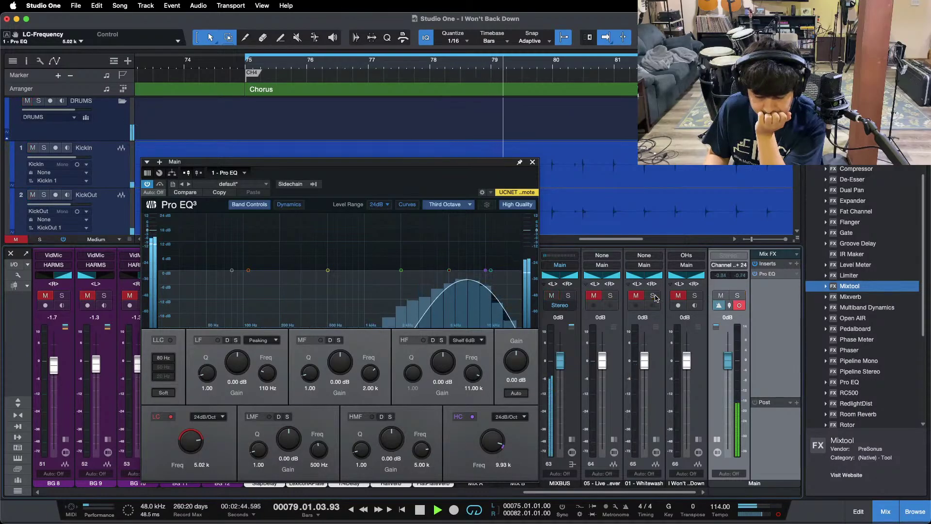
{"action": "left_click", "coordinate": [653, 296]}
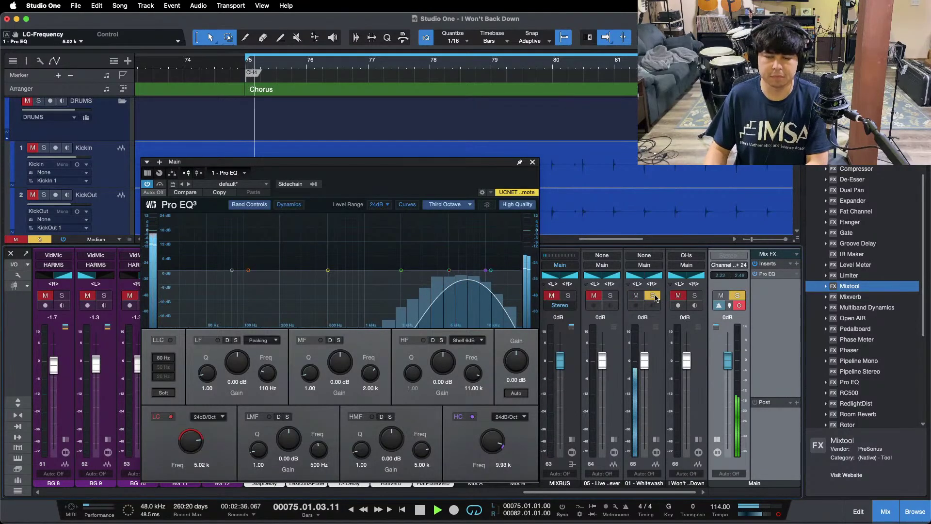
{"action": "left_click", "coordinate": [654, 296]}
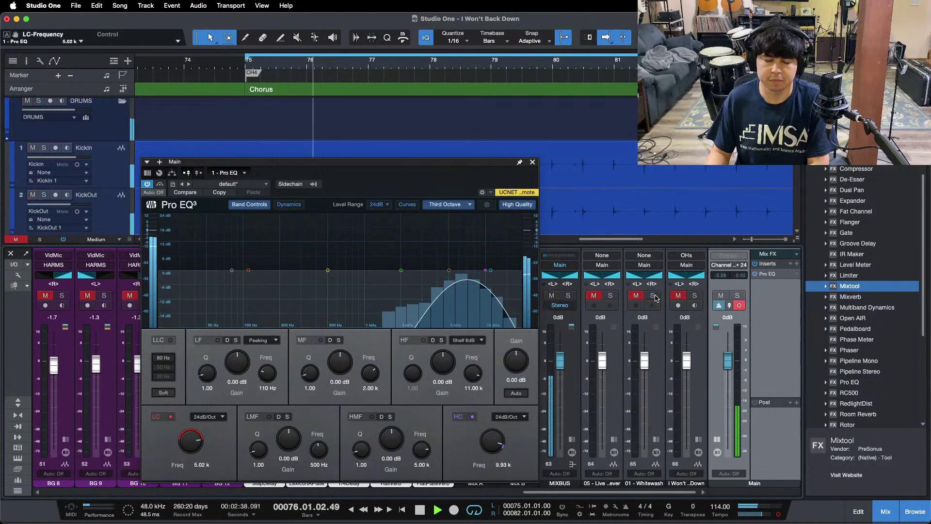
{"action": "left_click", "coordinate": [653, 296]}
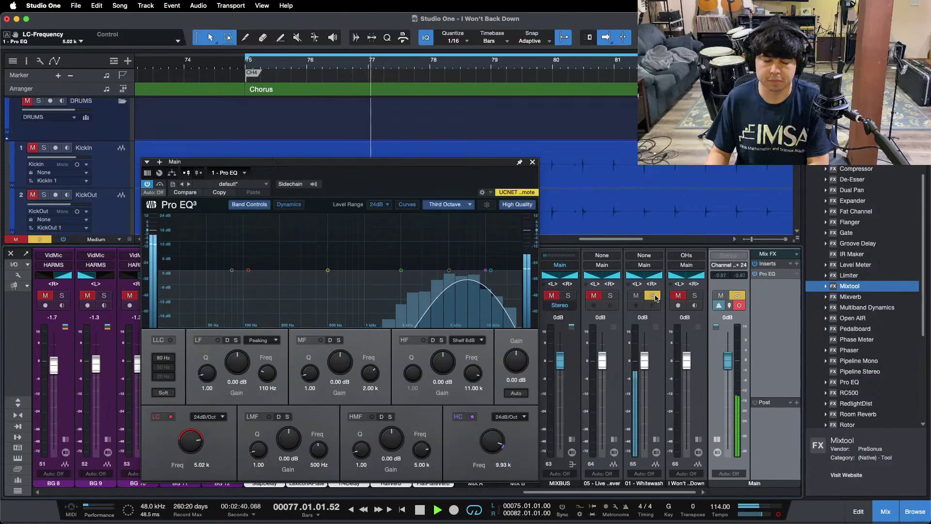
{"action": "left_click", "coordinate": [654, 296]}
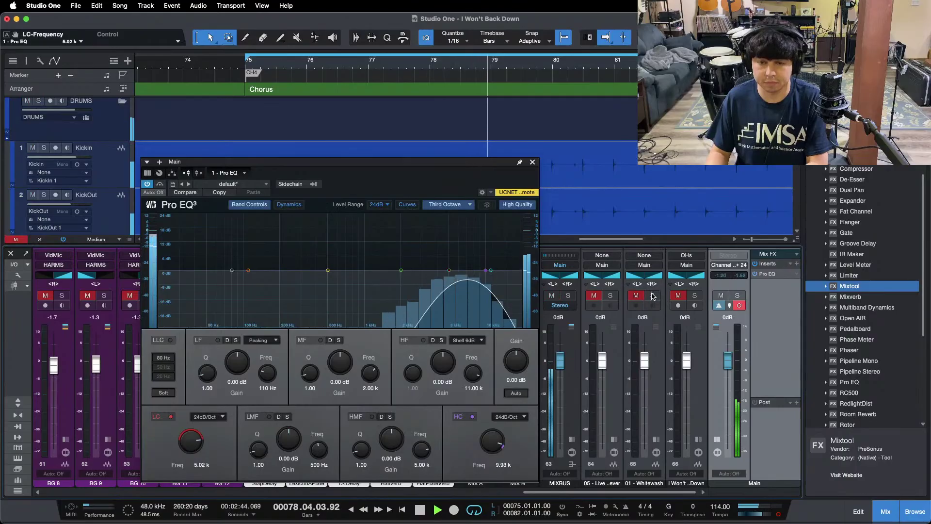
{"action": "left_click", "coordinate": [652, 296]}
{"action": "left_click", "coordinate": [652, 296]}
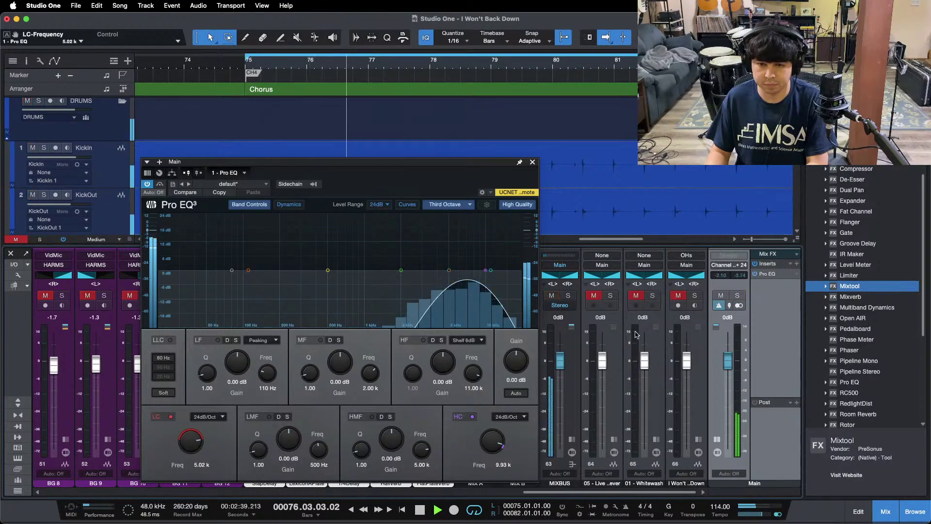
Compare the band-limited mix with the 05 - Live reference over the chorus, and close Main's Pro EQ
{"action": "left_click", "coordinate": [611, 296]}
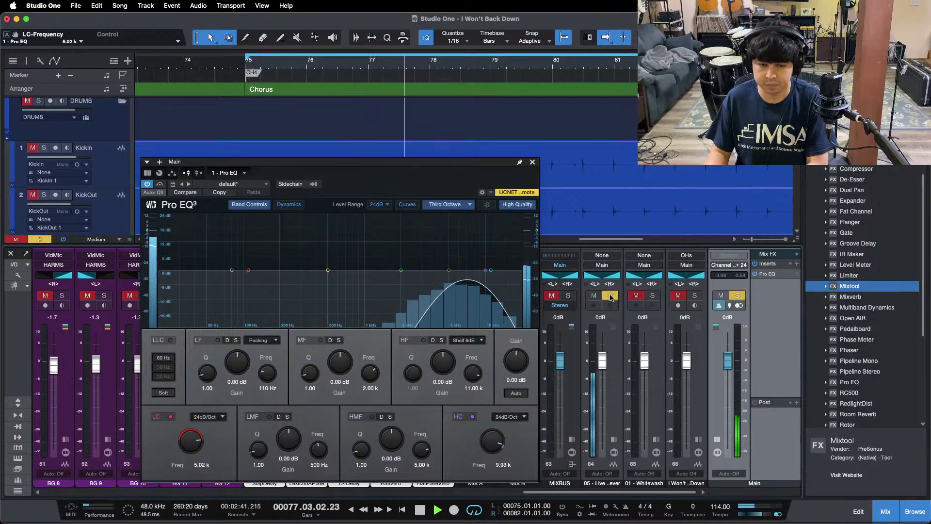
{"action": "left_click", "coordinate": [321, 66]}
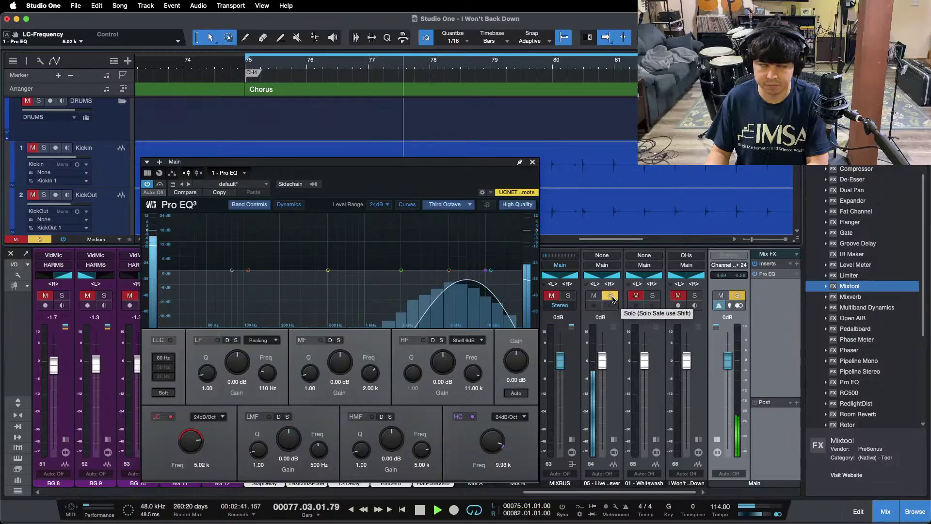
{"action": "left_click", "coordinate": [610, 296]}
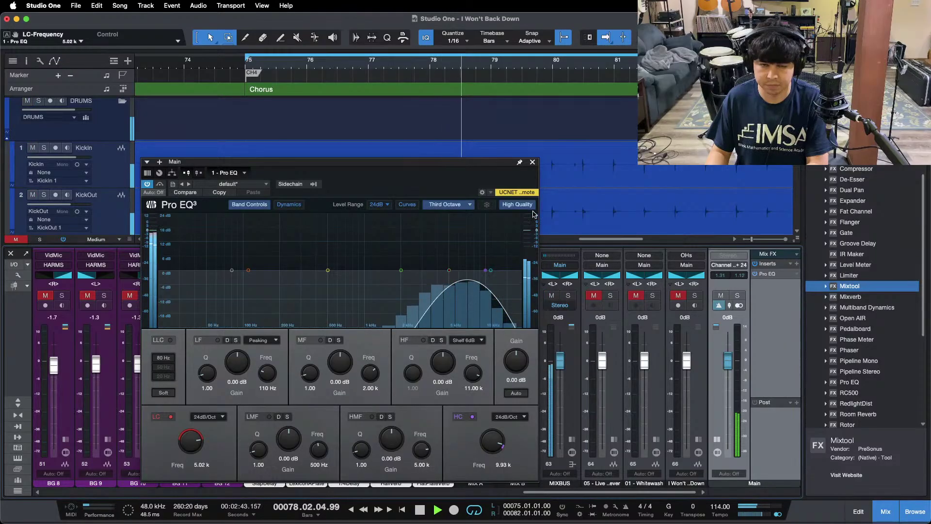
{"action": "left_click", "coordinate": [532, 162]}
Audition the mix with the ACOUSTICS bus muted and unmuted, and lower its fader to -6.7 dB
{"action": "left_click_drag", "start_coordinate": [535, 491], "coordinate": [265, 486]}
{"action": "left_click", "coordinate": [381, 294]}
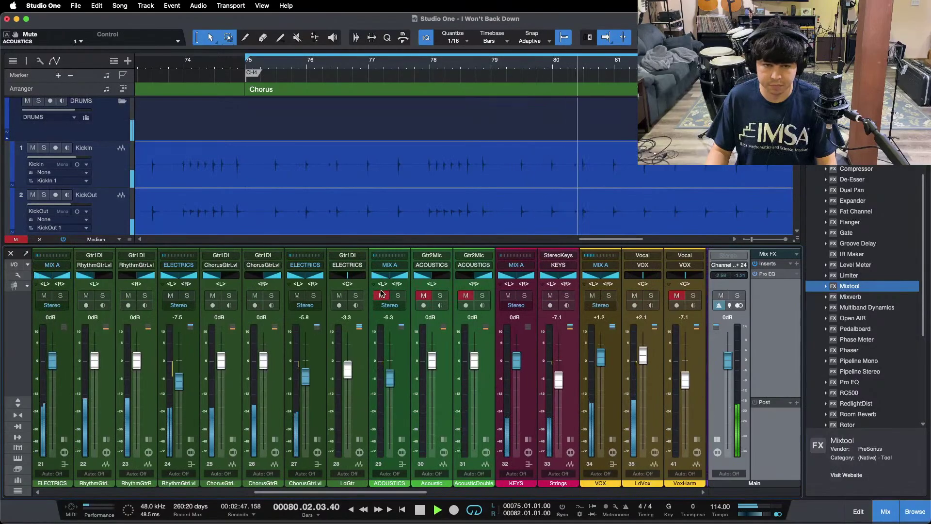
{"action": "left_click", "coordinate": [381, 294]}
{"action": "left_click_drag", "start_coordinate": [390, 378], "coordinate": [390, 380]}
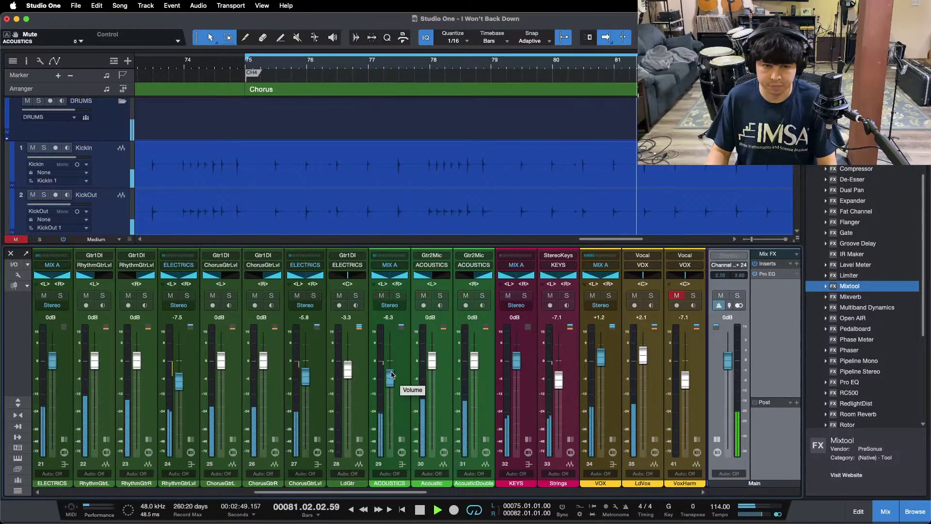
Inspect the second Pro EQ insert on the RhythmGtrLvl bus, and close it again
{"action": "mouse_move", "coordinate": [371, 492]}
{"action": "left_mouse_down"}
{"action": "mouse_move", "coordinate": [350, 492]}
{"action": "mouse_move", "coordinate": [360, 494]}
{"action": "left_mouse_up"}
{"action": "left_click", "coordinate": [231, 440]}
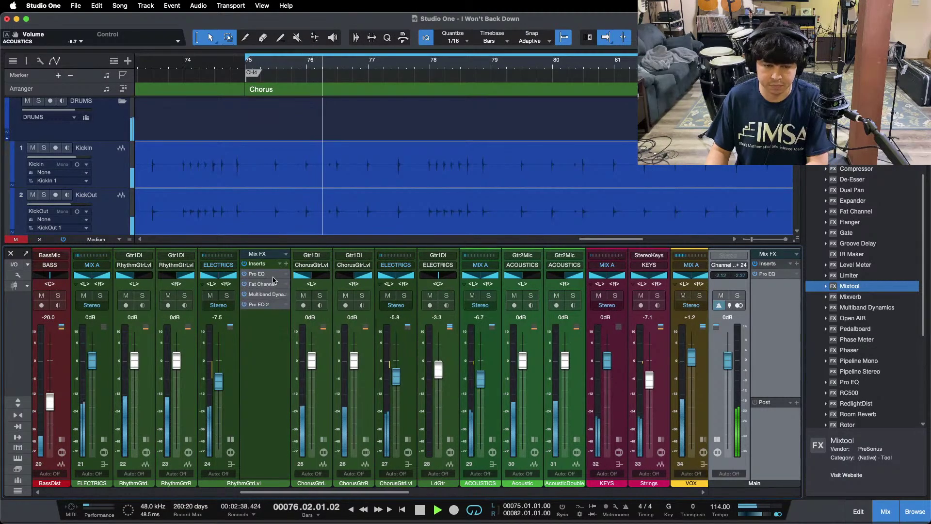
{"action": "double_click", "coordinate": [263, 304]}
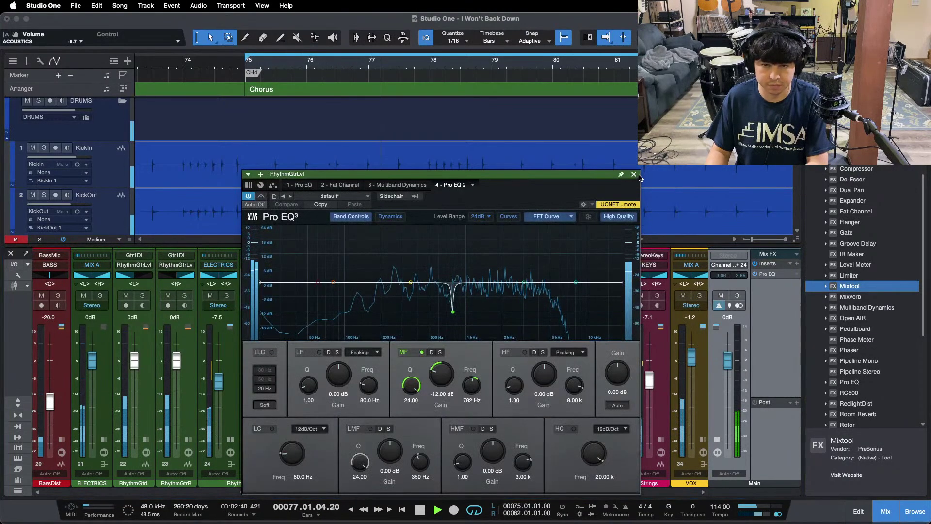
{"action": "key", "text": "Escape"}
{"action": "left_click", "coordinate": [230, 440]}
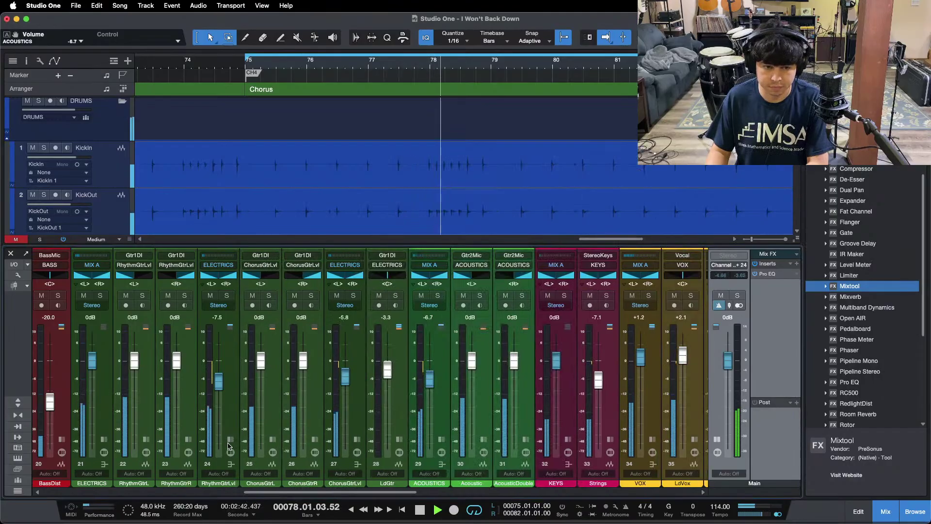
Replay the chorus from its start and compare the mix with the 05 - Live reference track
{"action": "scroll", "coordinate": [582, 437], "scroll_direction": "right", "scroll_amount": 10}
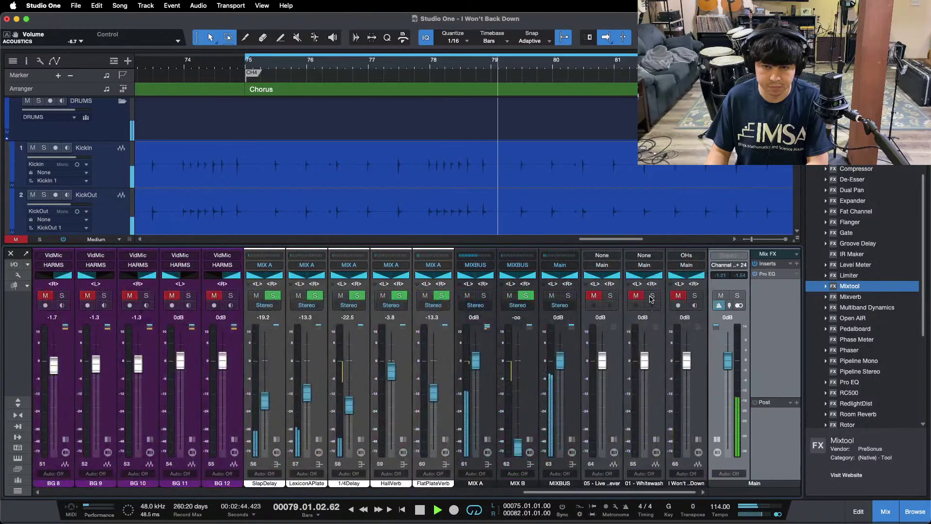
{"action": "key", "text": "KP_1"}
{"action": "key", "text": "KP_1"}
{"action": "left_click", "coordinate": [610, 295]}
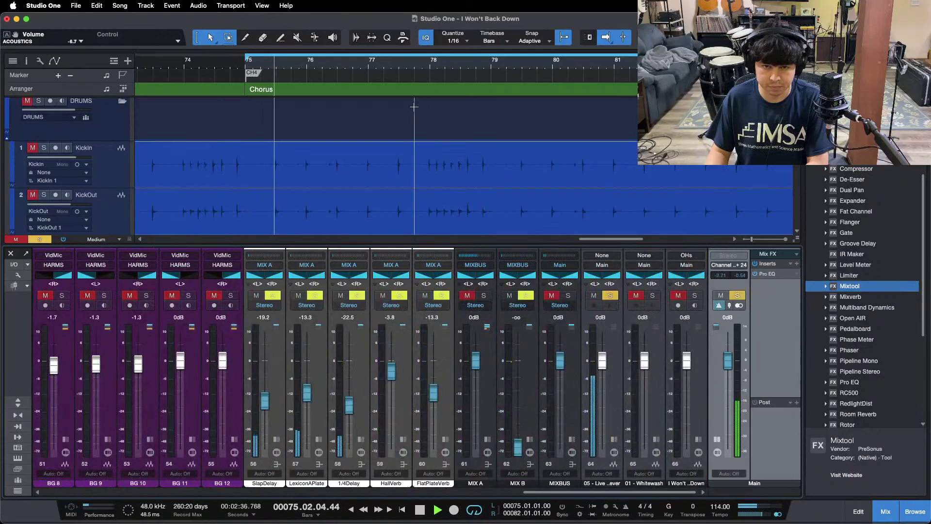
{"action": "left_click", "coordinate": [610, 296]}
Compare the mix with the I Won't Back Down reference track over the chorus, and switch Main to mono
{"action": "left_click", "coordinate": [695, 295]}
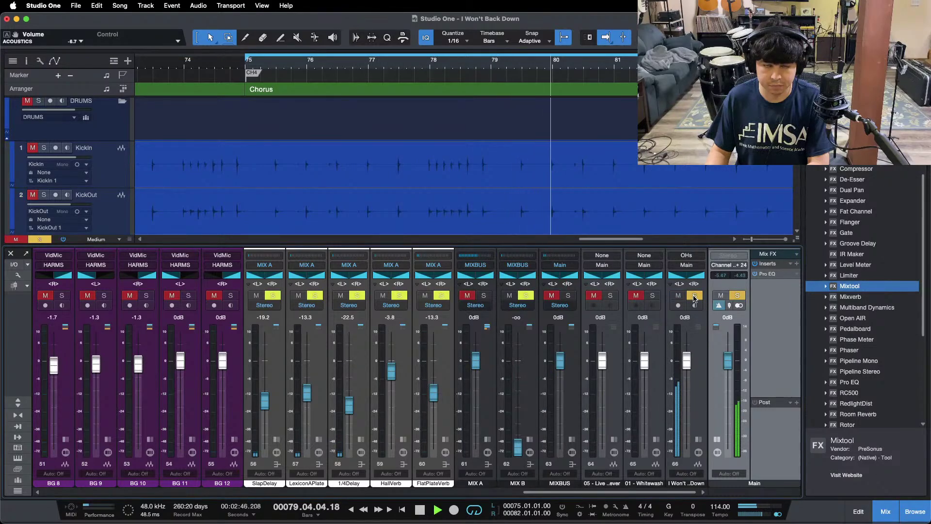
{"action": "left_click", "coordinate": [694, 295]}
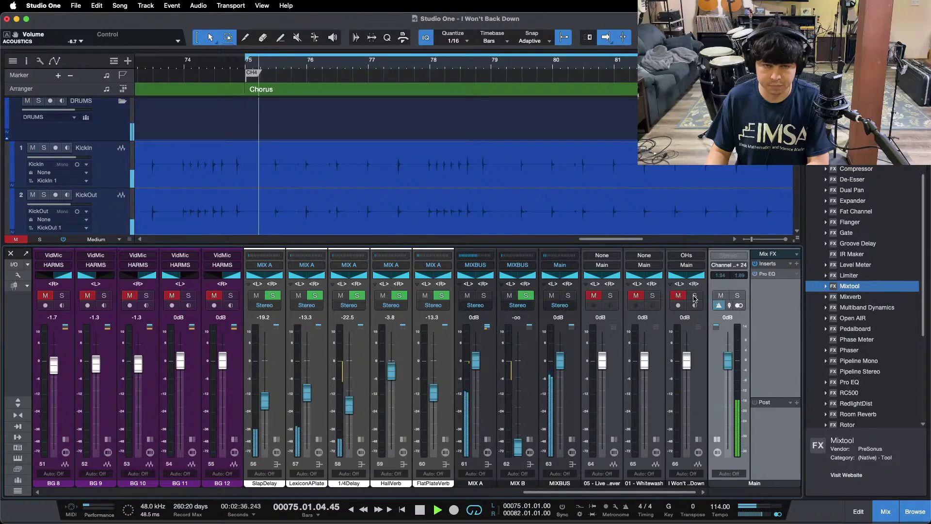
{"action": "left_click", "coordinate": [694, 295]}
{"action": "left_click", "coordinate": [695, 295]}
{"action": "left_click", "coordinate": [678, 296]}
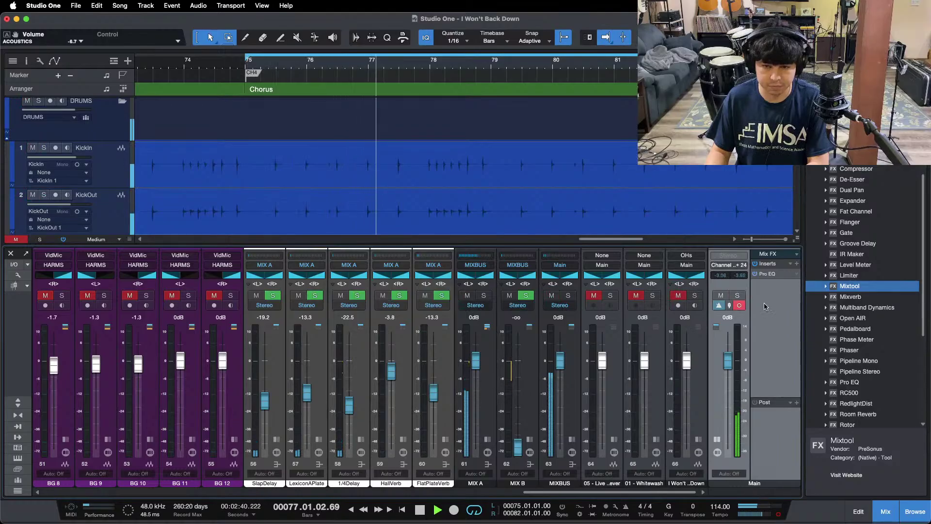
Narrow Main's Pro EQ to a 2.05 kHz low cut and a 4.98 kHz high cut
{"action": "left_click", "coordinate": [767, 274]}
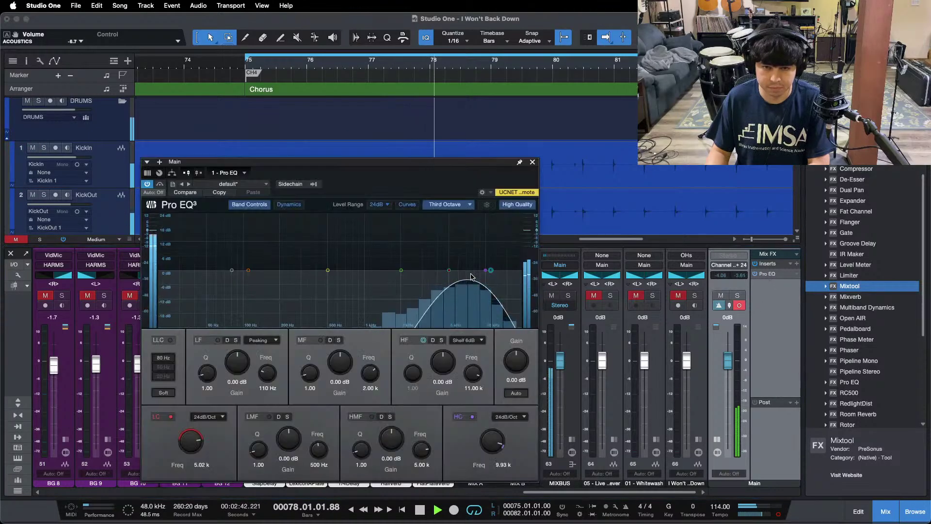
{"action": "left_click_drag", "start_coordinate": [479, 272], "coordinate": [442, 272]}
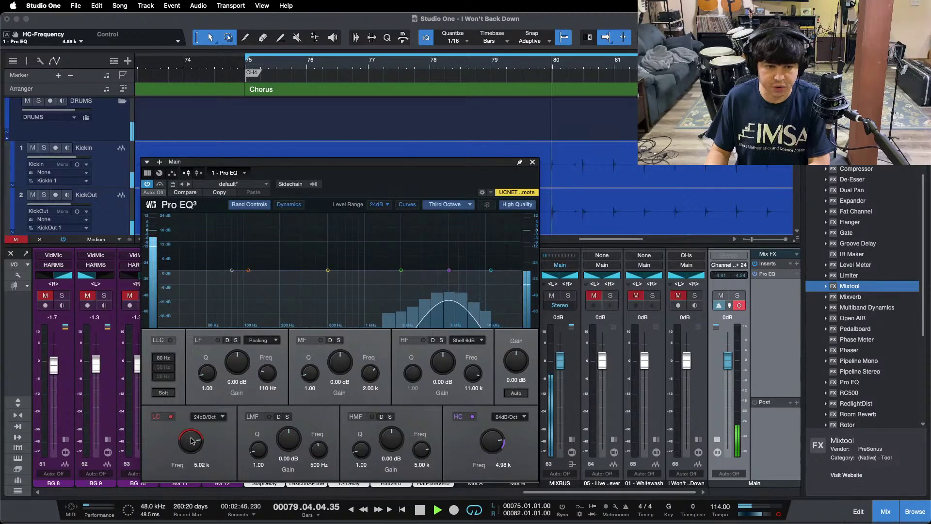
{"action": "scroll", "coordinate": [192, 441], "scroll_direction": "down", "scroll_amount": 10}
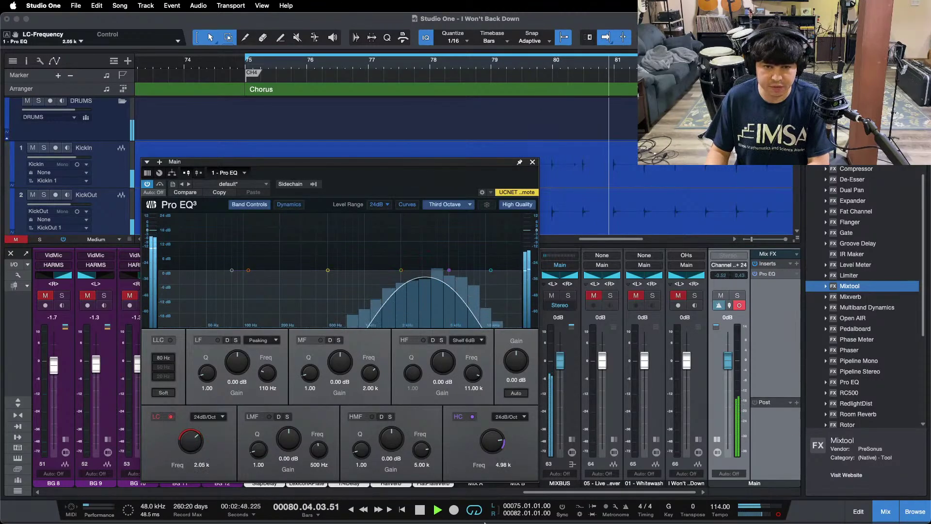
{"action": "left_click", "coordinate": [775, 363]}
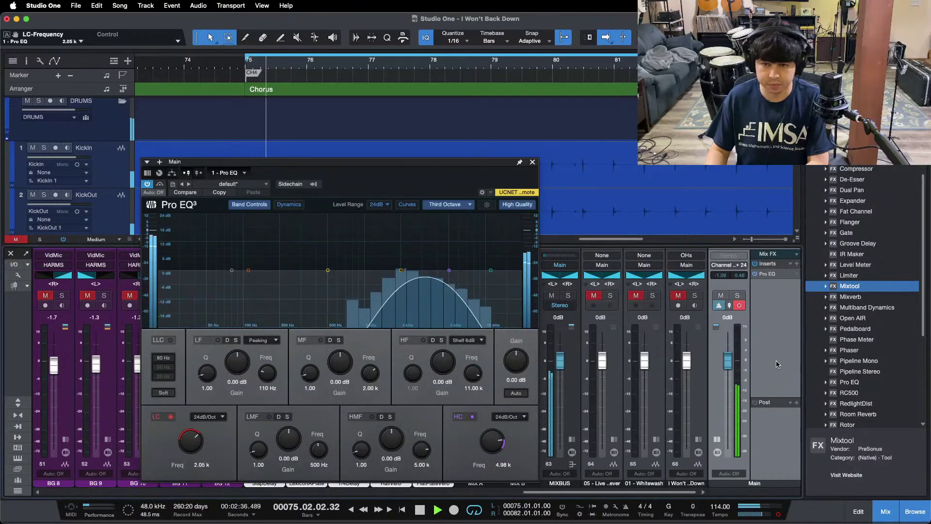
Compare the band-limited mix repeatedly with the 01 - Whitewash reference over the chorus, and close Main's Pro EQ
{"action": "left_click", "coordinate": [653, 295]}
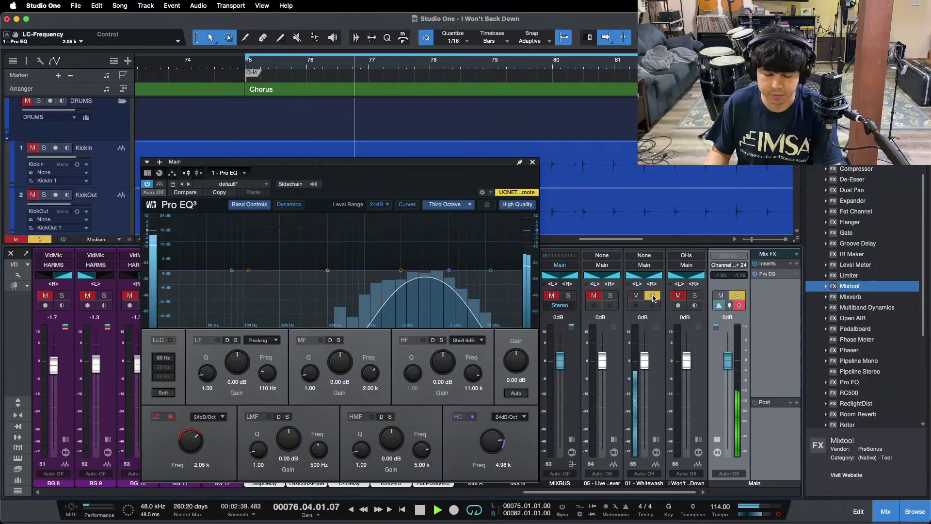
{"action": "left_click", "coordinate": [653, 295]}
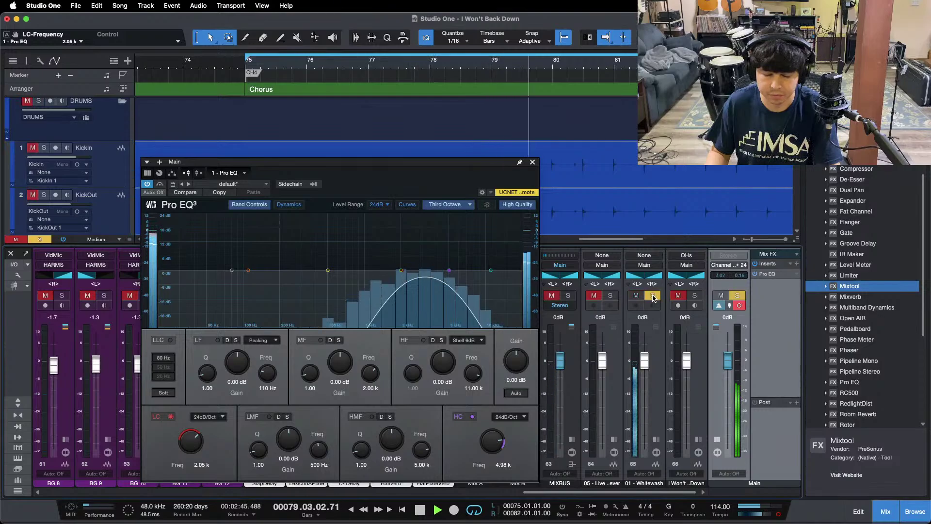
{"action": "left_click", "coordinate": [653, 295]}
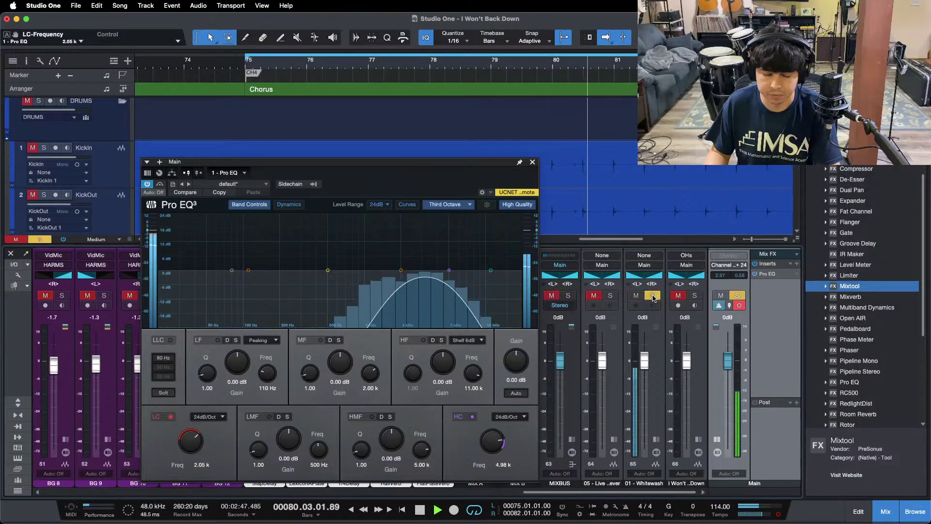
{"action": "left_click", "coordinate": [652, 295]}
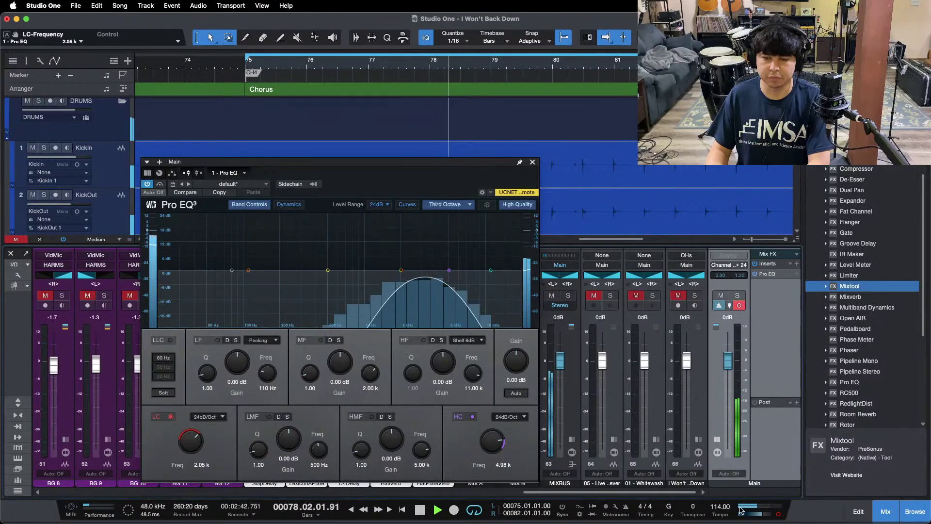
{"action": "left_click", "coordinate": [652, 296]}
{"action": "left_click", "coordinate": [653, 295]}
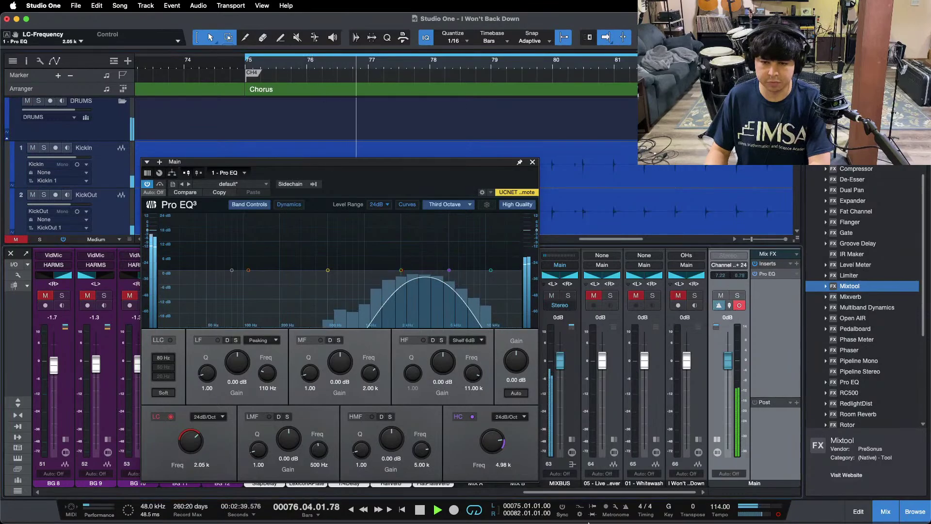
{"action": "left_click", "coordinate": [531, 162]}
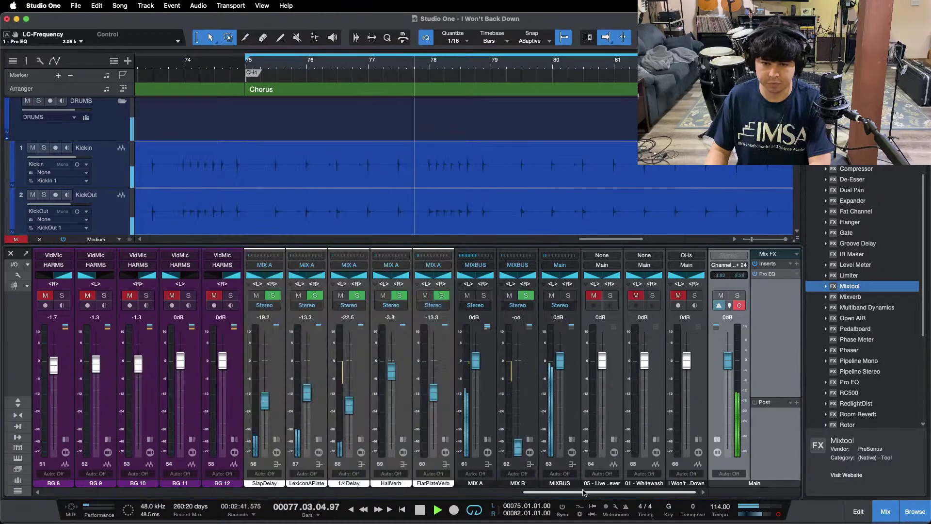
Check the Pro EQ curve on the SnareLvl bus, and audition the 05 - Live reference against the mix
{"action": "scroll", "coordinate": [131, 442], "scroll_direction": "left", "scroll_amount": 10}
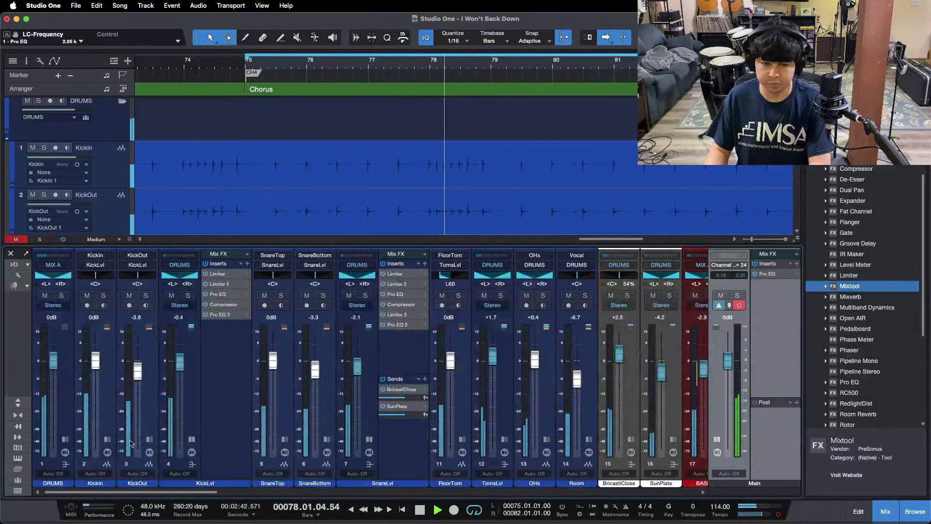
{"action": "left_click", "coordinate": [395, 293]}
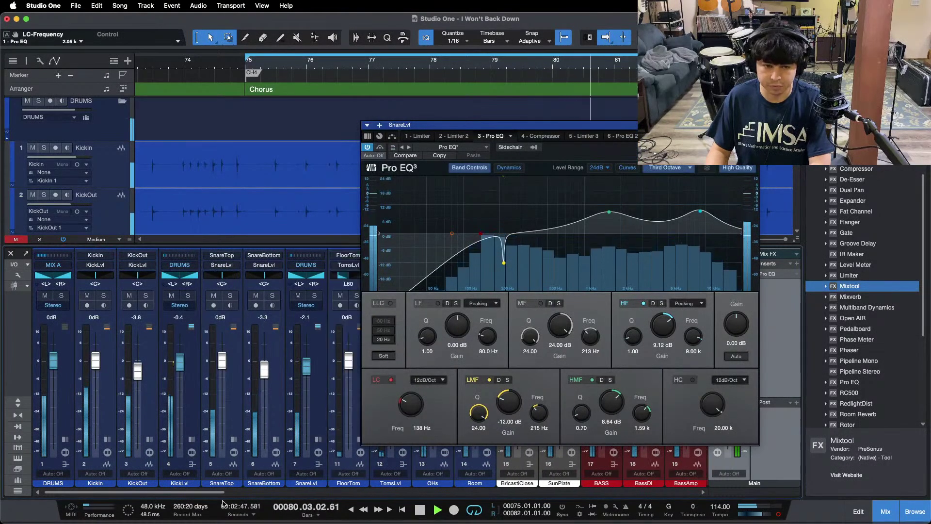
{"action": "scroll", "coordinate": [800, 436], "scroll_direction": "right", "scroll_amount": 10}
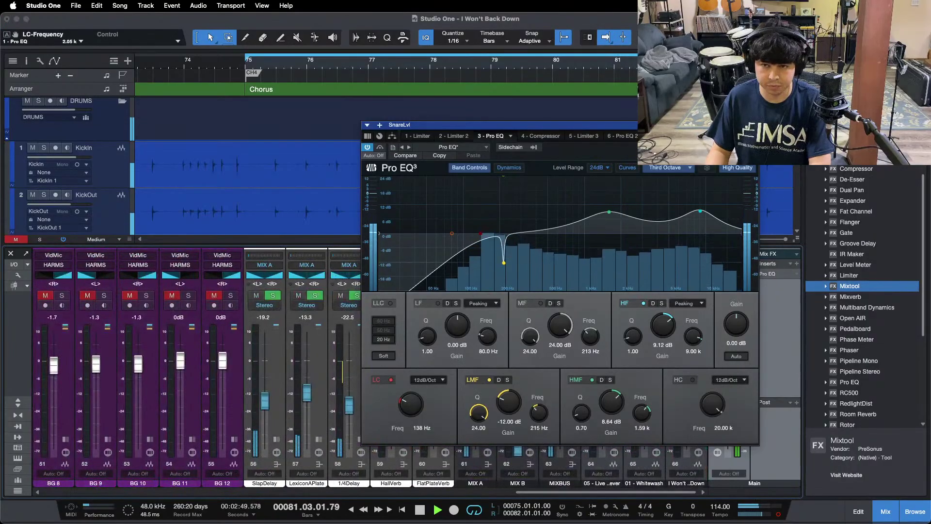
{"action": "left_click", "coordinate": [614, 304]}
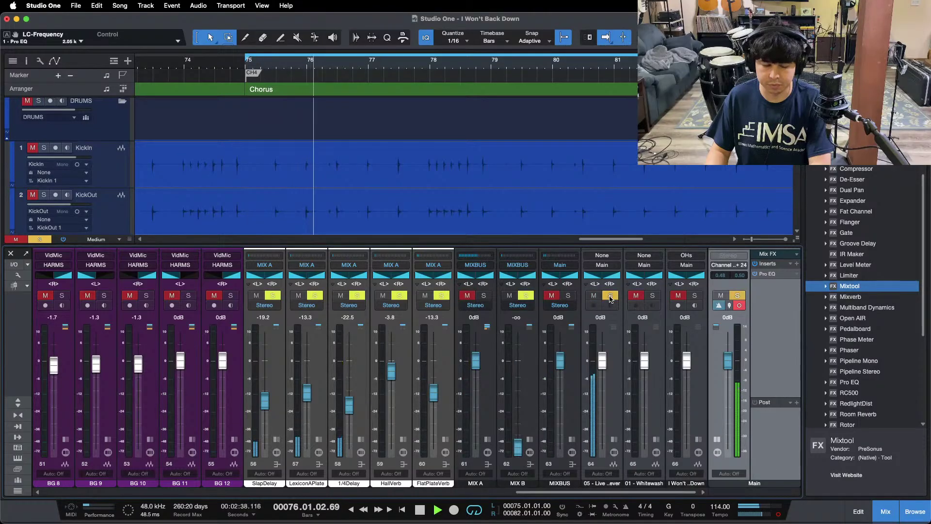
Boost the 3 kHz high-mid band of LdVox's first Pro EQ by 0.48 dB
{"action": "scroll", "coordinate": [516, 440], "scroll_direction": "left", "scroll_amount": 10}
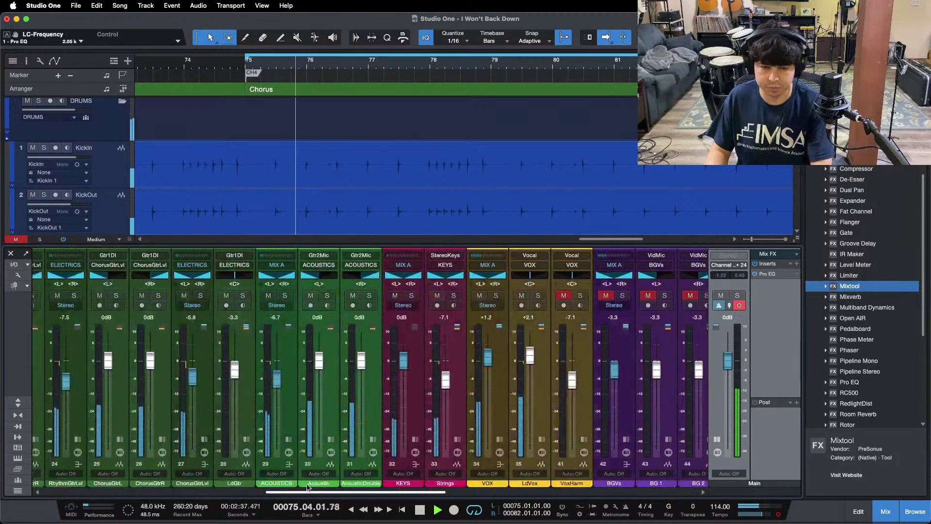
{"action": "left_click", "coordinate": [543, 439]}
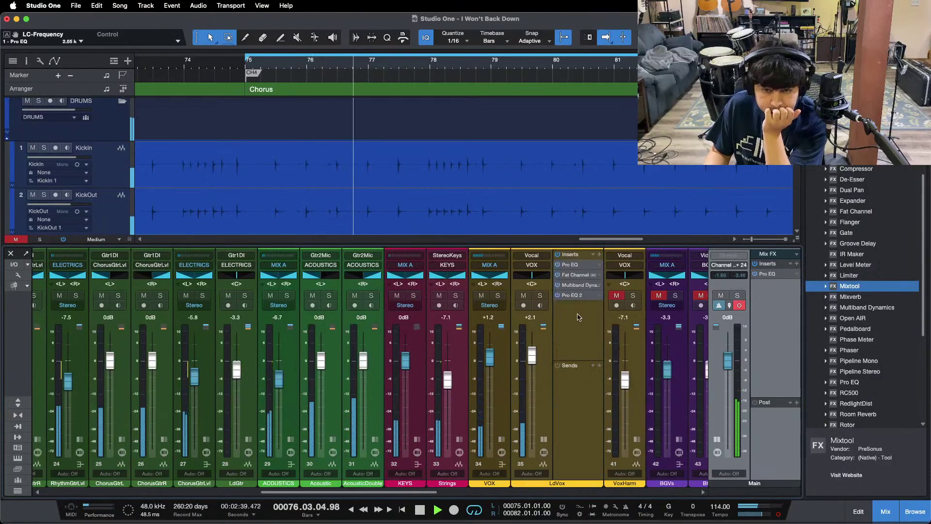
{"action": "left_click", "coordinate": [570, 265]}
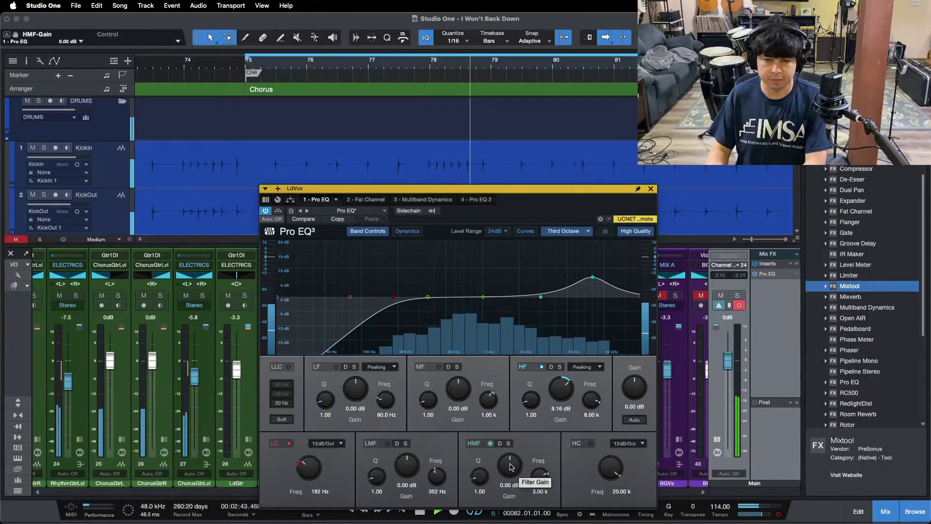
{"action": "left_click_drag", "start_coordinate": [510, 466], "coordinate": [510, 464]}
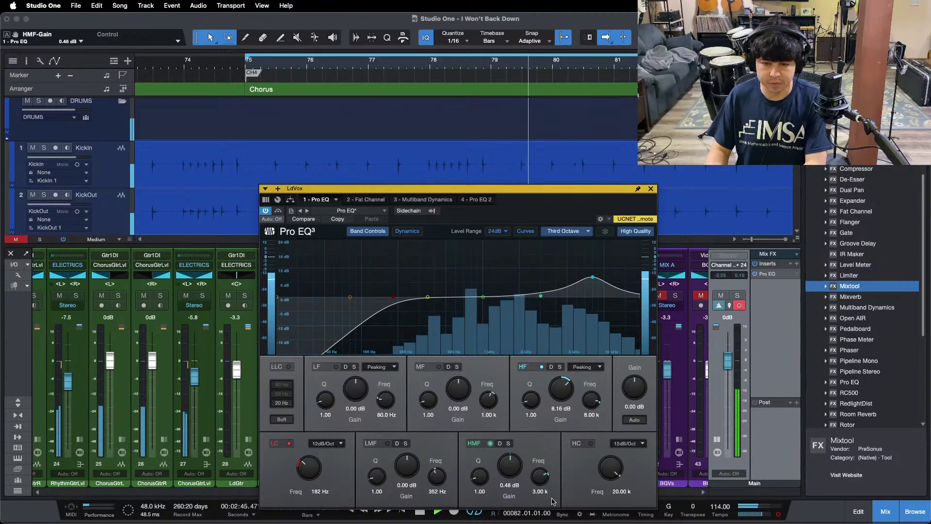
Compare the chorus of the mix with the 05 - Live and 01 - Whitewash references by soloing each one in turn
{"action": "left_click", "coordinate": [671, 492]}
{"action": "left_click", "coordinate": [672, 492]}
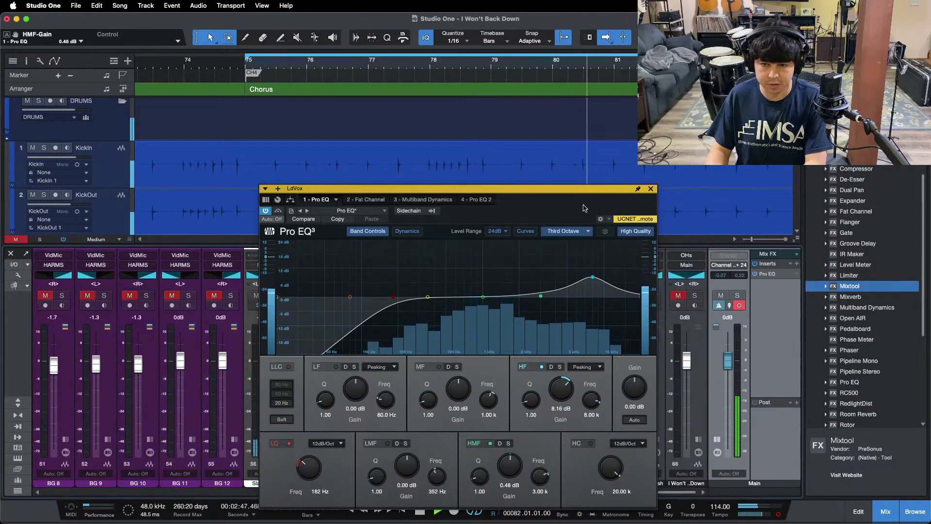
{"action": "left_click_drag", "start_coordinate": [573, 216], "coordinate": [490, 207]}
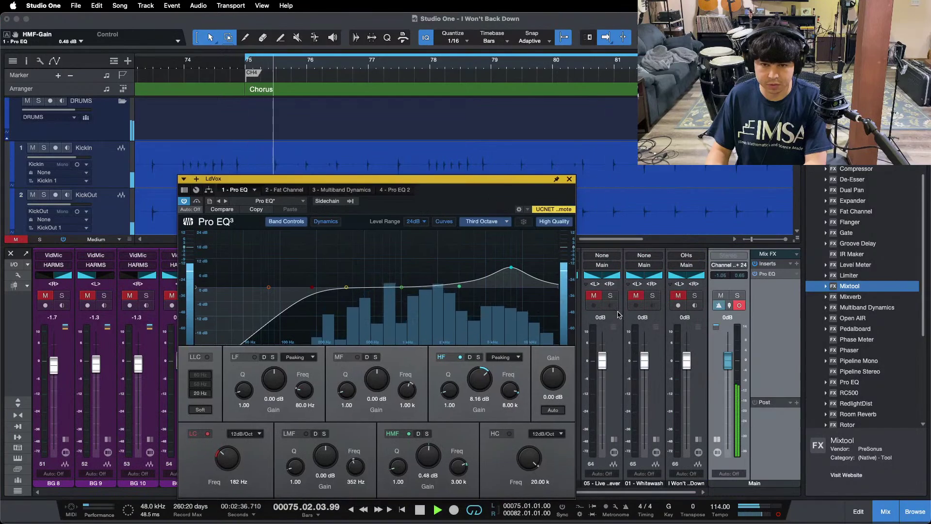
{"action": "left_click", "coordinate": [613, 297]}
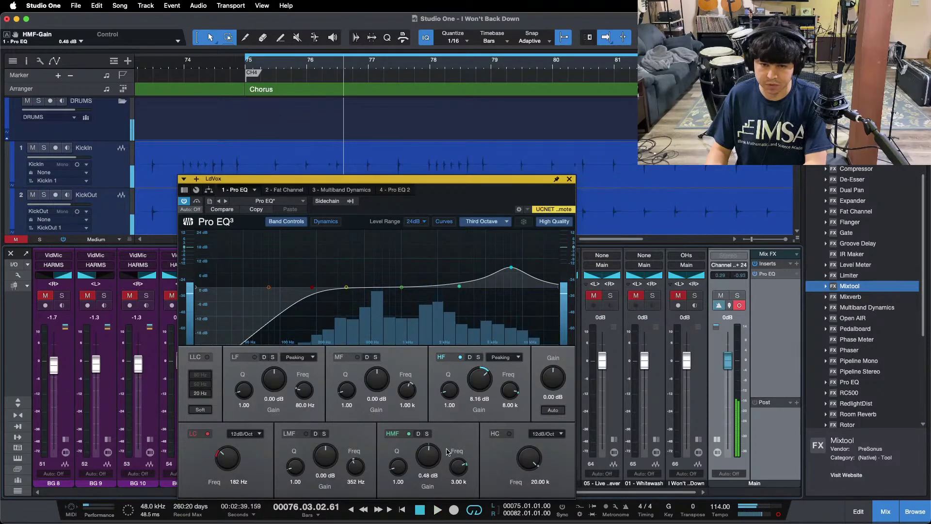
{"action": "key", "text": "space"}
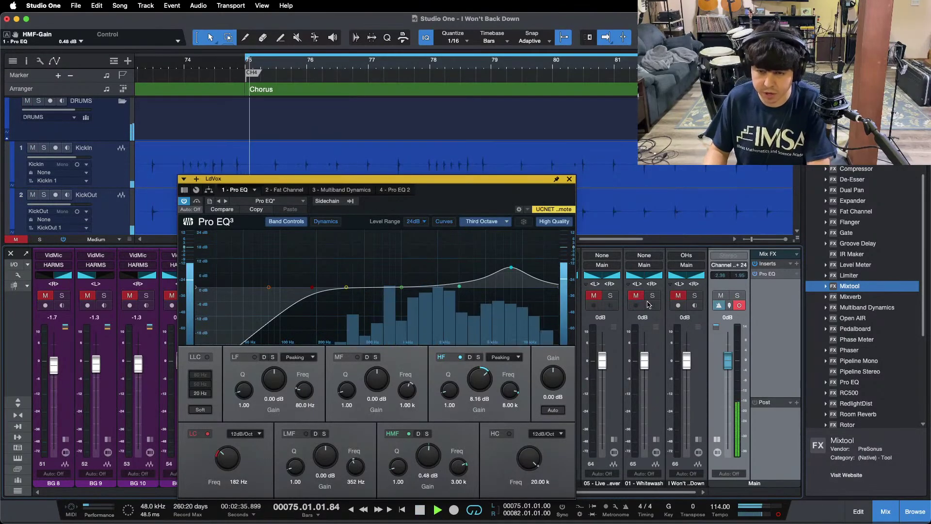
{"action": "left_click", "coordinate": [610, 296]}
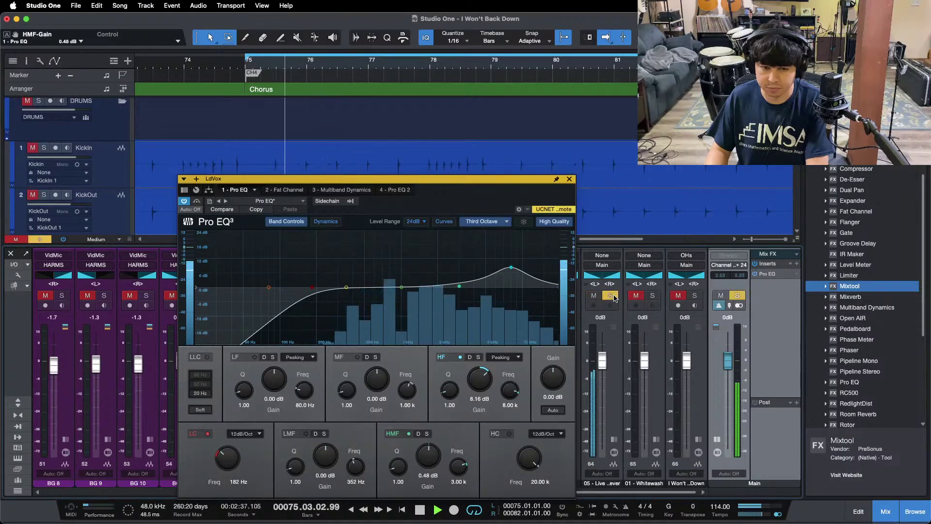
{"action": "left_click", "coordinate": [612, 297]}
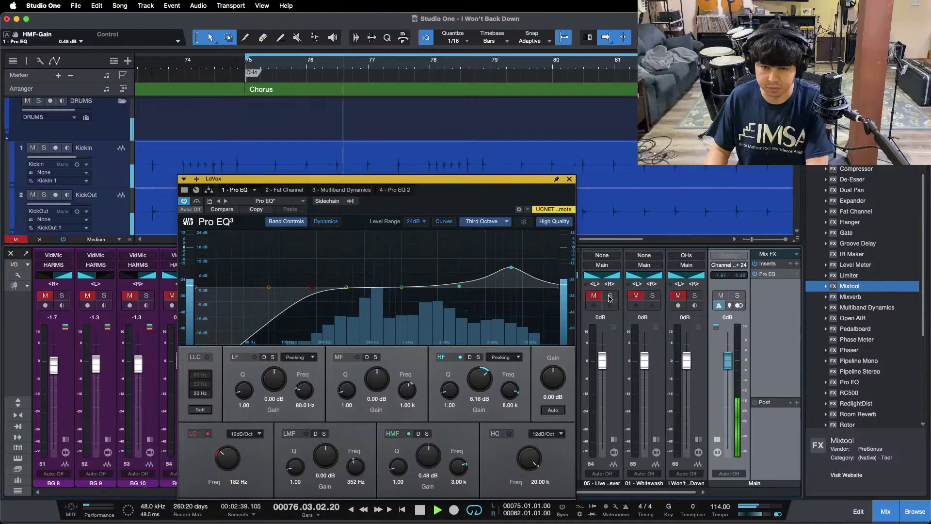
{"action": "left_click", "coordinate": [611, 296]}
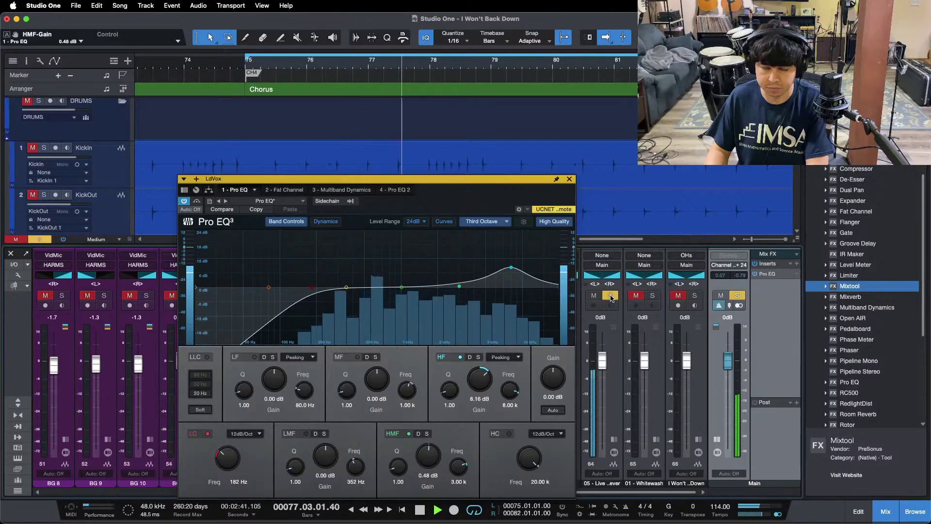
{"action": "left_click", "coordinate": [610, 296]}
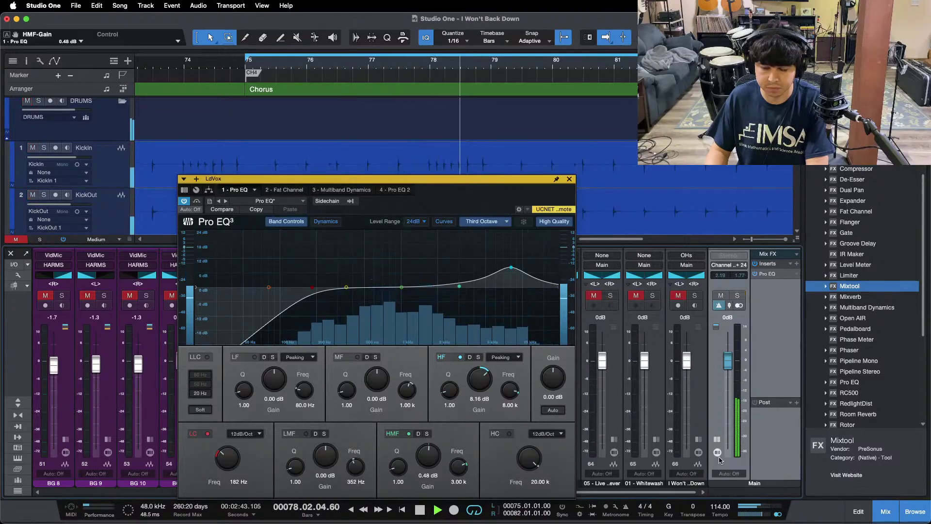
{"action": "left_click", "coordinate": [653, 295]}
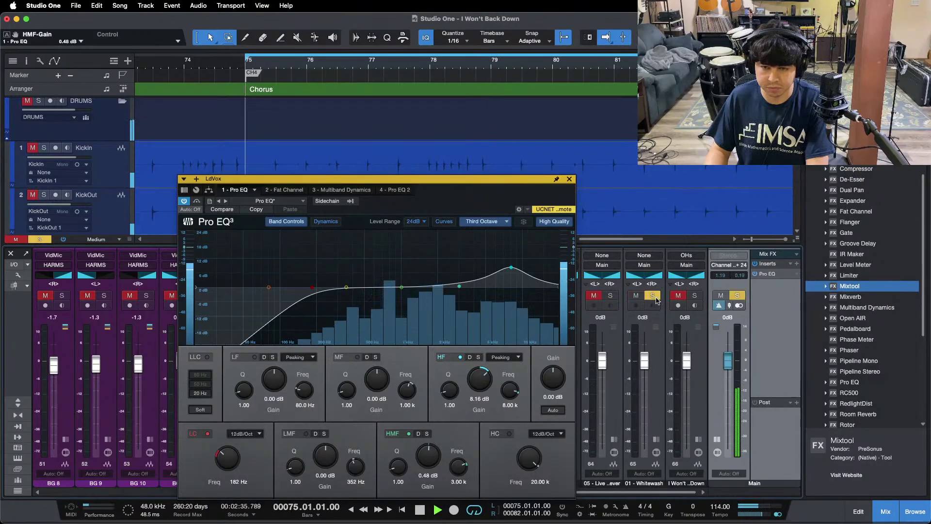
{"action": "left_click", "coordinate": [654, 298]}
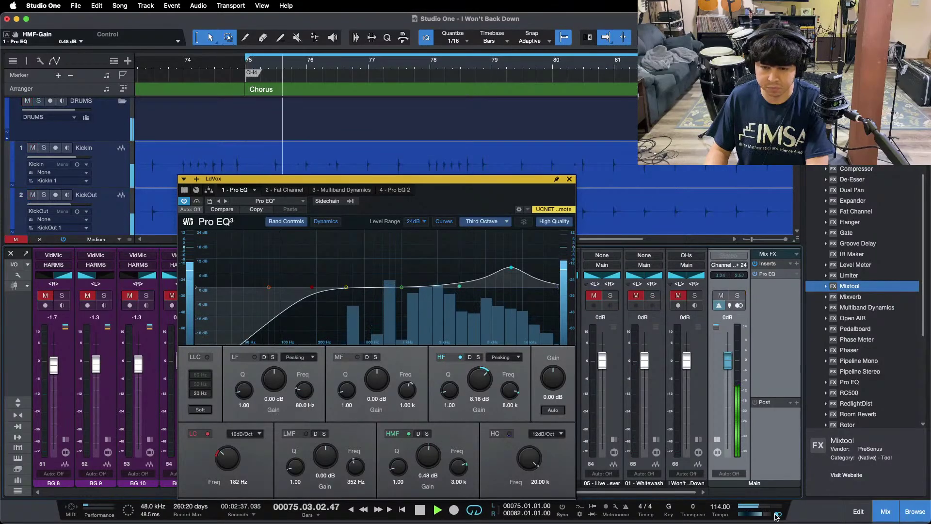
Raise the 3 kHz high-mid gain of LdVox's first Pro EQ to 0.96 dB while listening to the chorus from its start
{"action": "key", "text": "KP_1"}
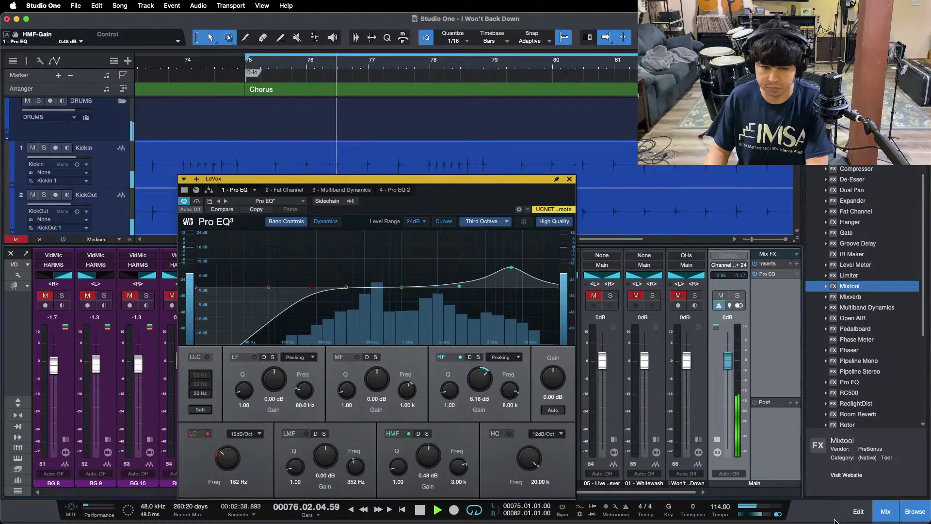
{"action": "scroll", "coordinate": [429, 452], "scroll_direction": "up", "scroll_amount": 1}
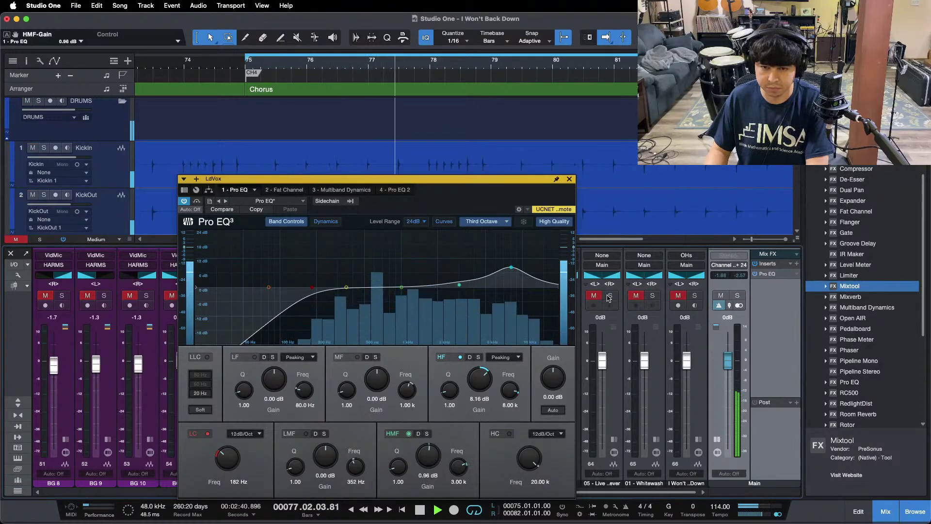
{"action": "key", "text": "space"}
{"action": "key", "text": "space"}
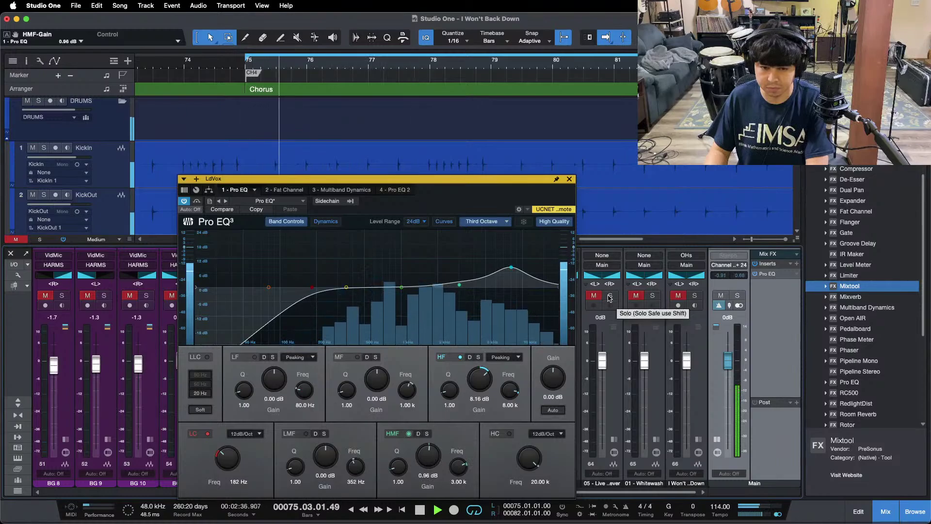
{"action": "key", "text": "space"}
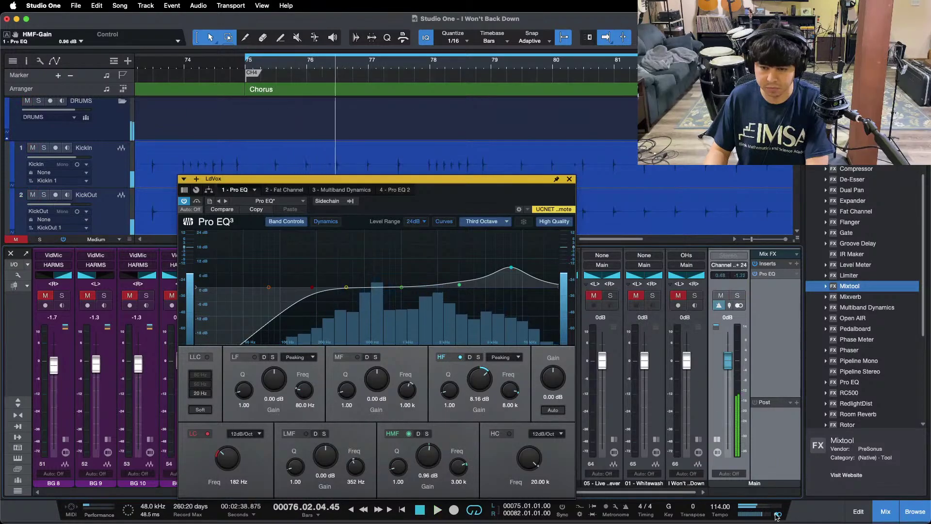
Move Main's Pro EQ band to a 957 Hz low cut and a 1.98 kHz high cut, and play the chorus
{"action": "left_click", "coordinate": [769, 274]}
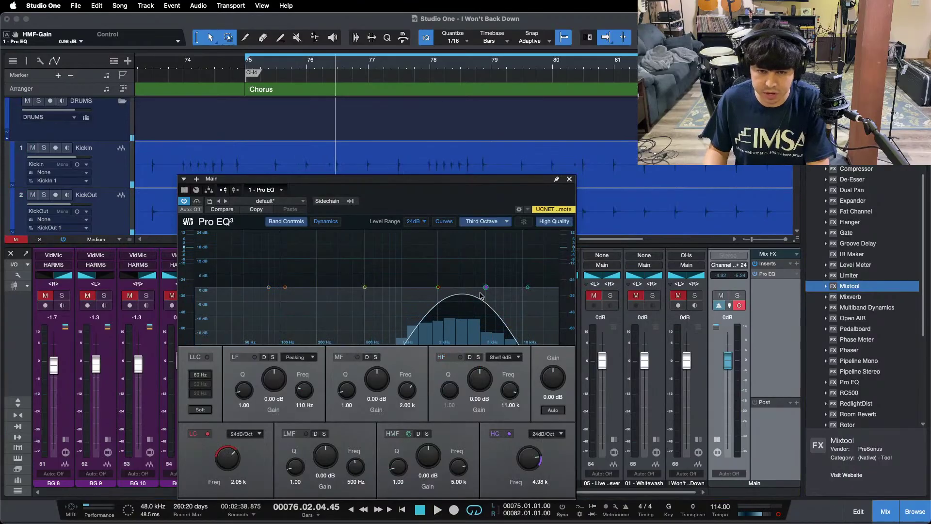
{"action": "left_click_drag", "start_coordinate": [480, 294], "coordinate": [451, 292]}
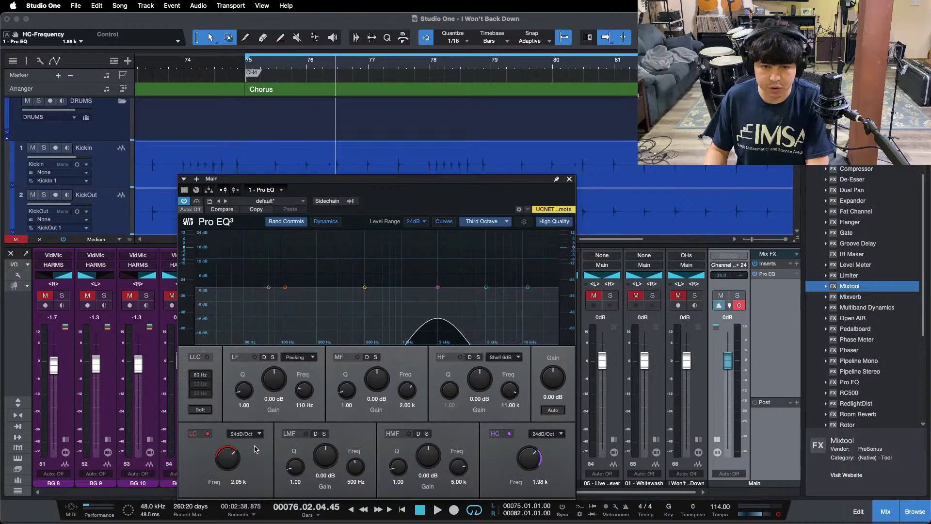
{"action": "left_click_drag", "start_coordinate": [226, 464], "coordinate": [224, 457]}
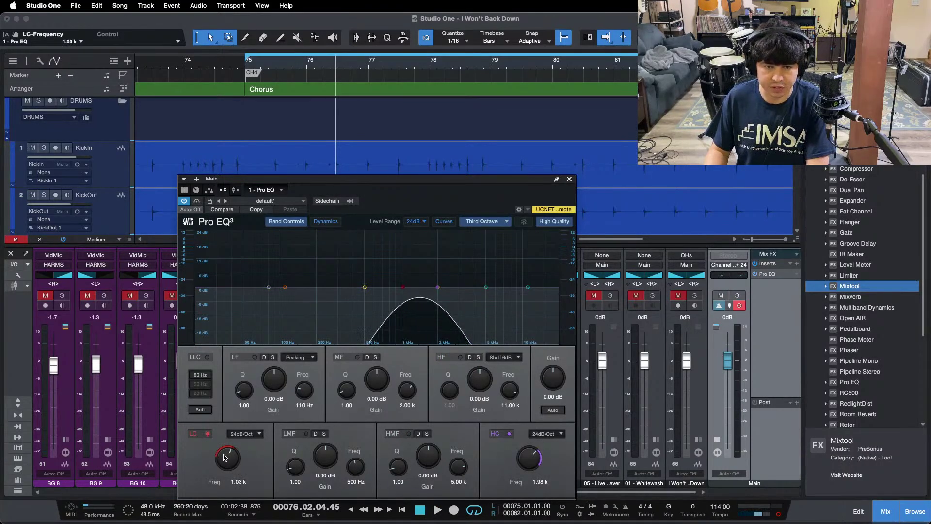
{"action": "key", "text": "space"}
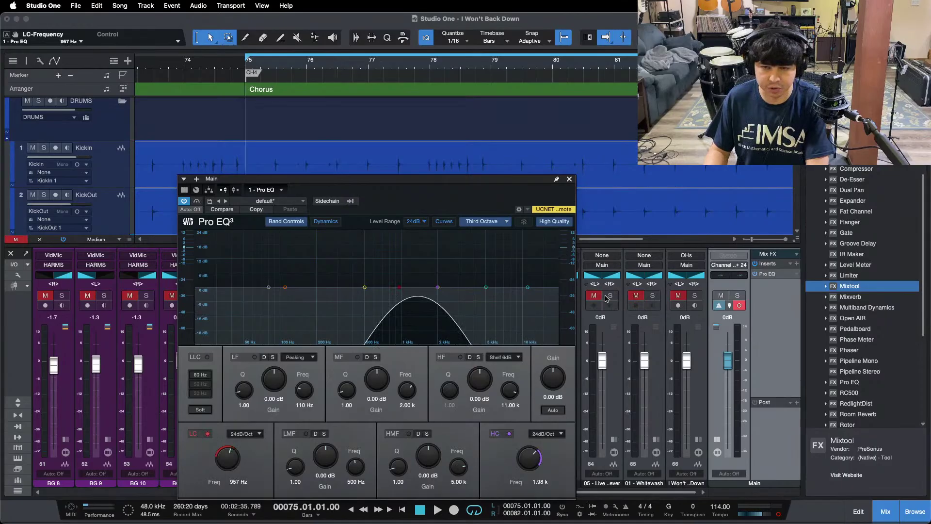
{"action": "key", "text": "space"}
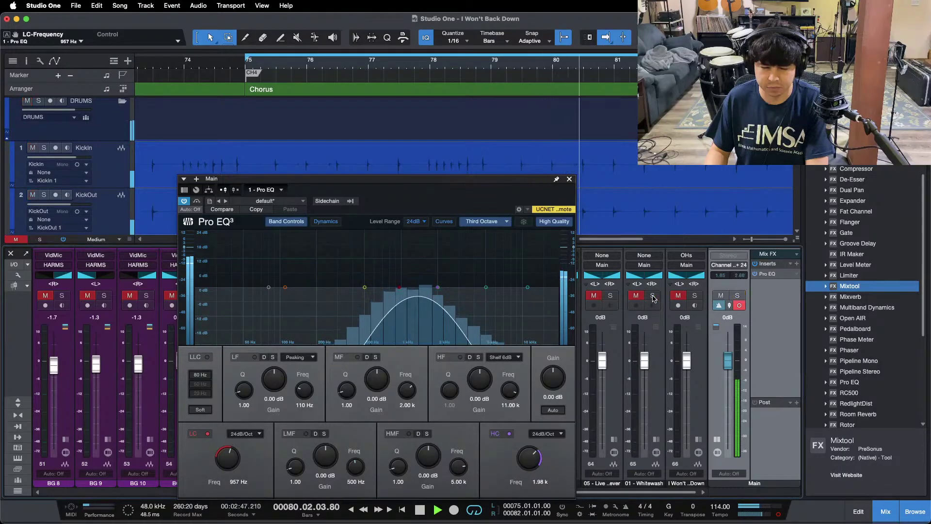
Compare the mix with the 01 - Whitewash reference between 957 Hz and 1.98 kHz, and close Main's Pro EQ
{"action": "left_click", "coordinate": [652, 296]}
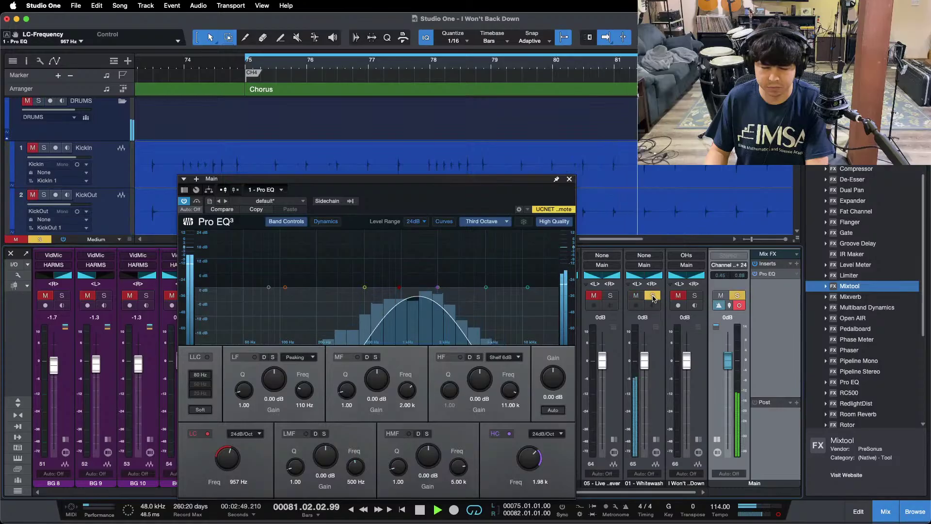
{"action": "left_click", "coordinate": [652, 296]}
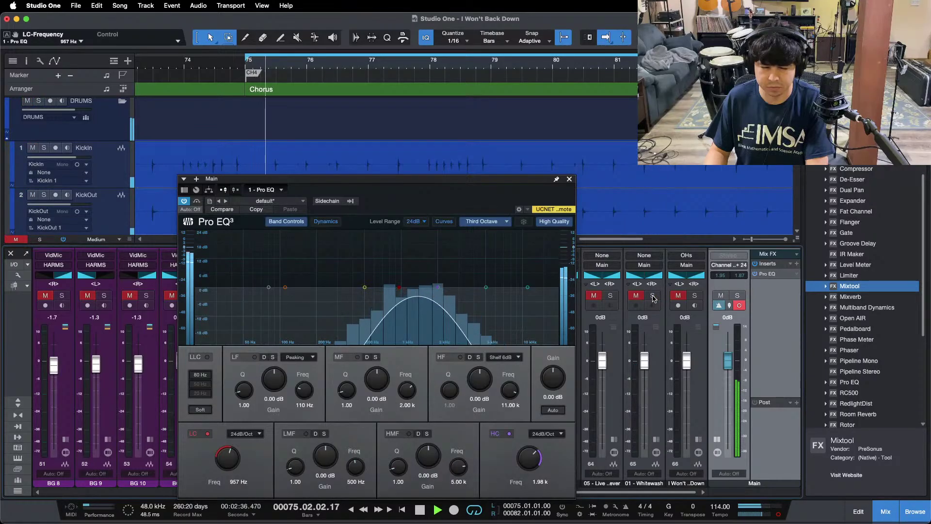
{"action": "left_click", "coordinate": [653, 296]}
{"action": "left_click", "coordinate": [652, 296]}
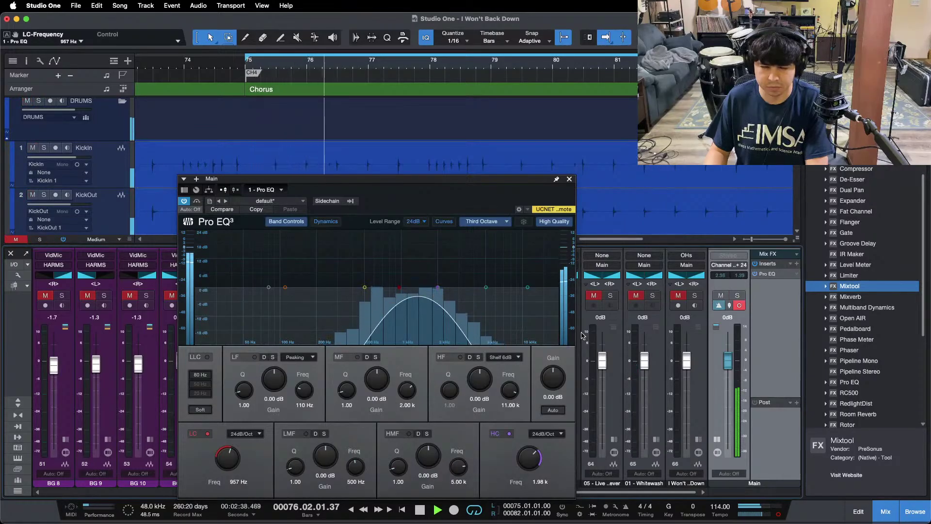
{"action": "left_click", "coordinate": [570, 179]}
Set the 1.59 kHz high-mid gain of the SnareLvl bus's Pro EQ to 9.12 dB, and close the EQ
{"action": "left_click_drag", "start_coordinate": [534, 495], "coordinate": [58, 494]}
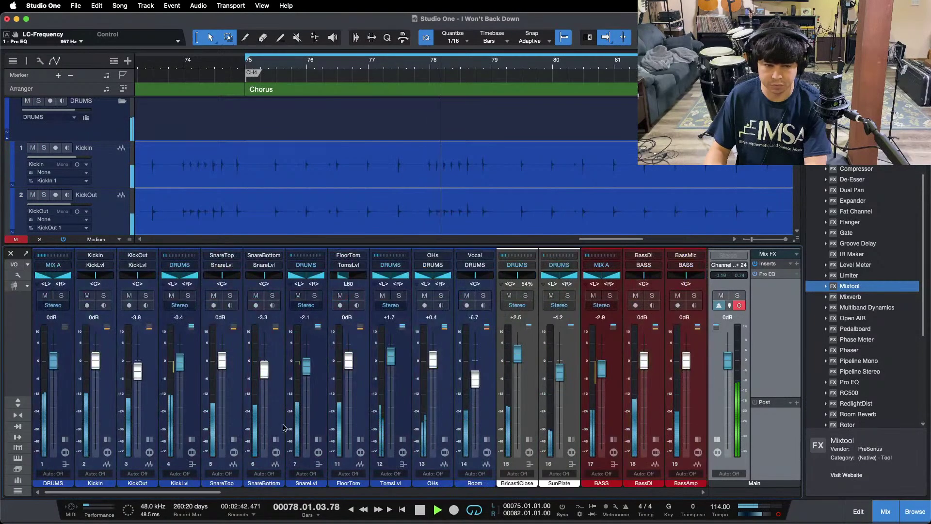
{"action": "left_click", "coordinate": [344, 310]}
{"action": "left_click", "coordinate": [344, 294]}
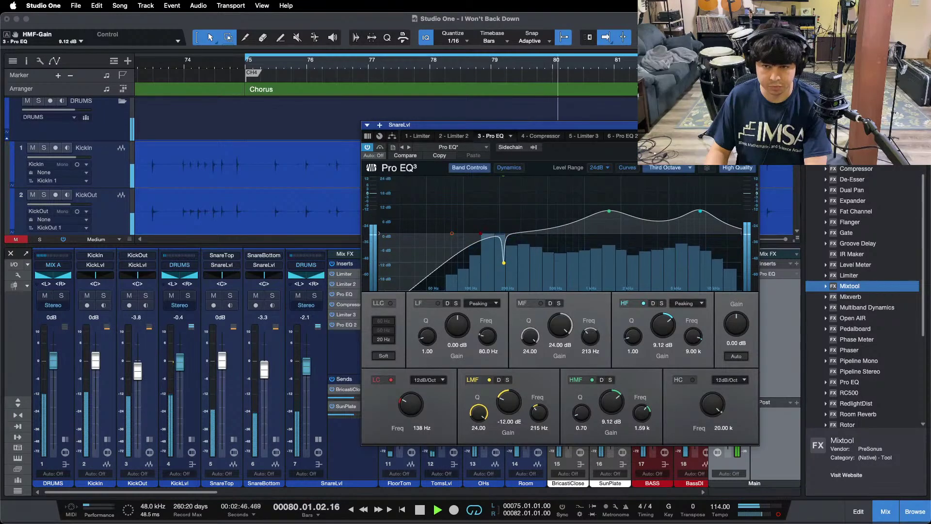
{"action": "left_click", "coordinate": [752, 125]}
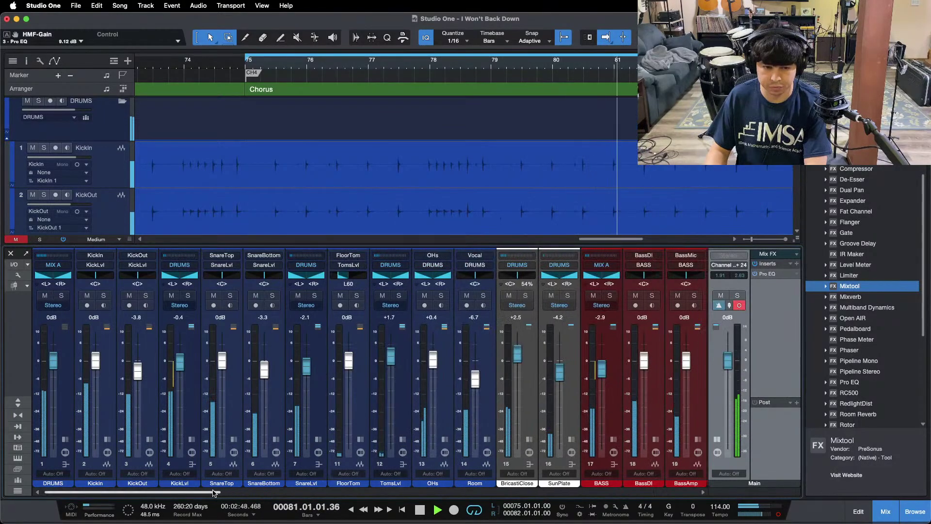
Audition the 05 - Live reference against the mix during the chorus, and return to the mix
{"action": "left_click_drag", "start_coordinate": [131, 492], "coordinate": [608, 492]}
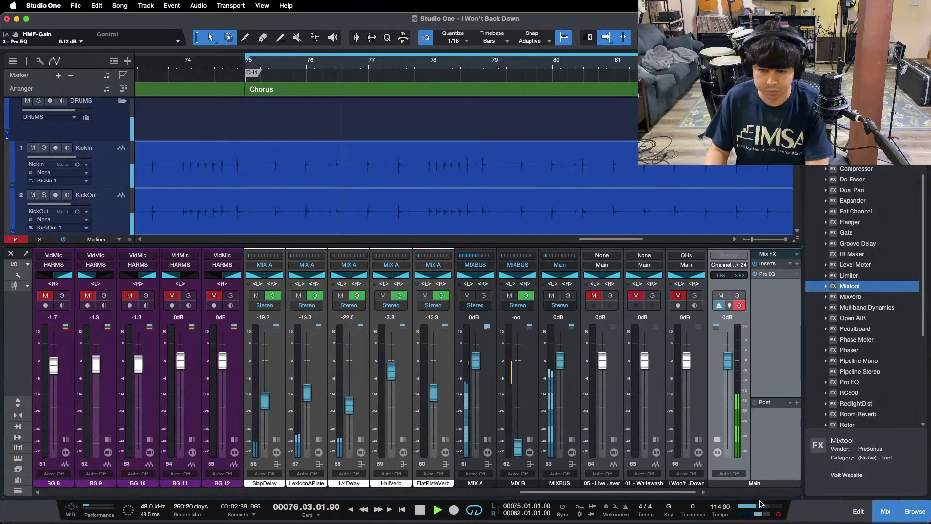
{"action": "left_click", "coordinate": [610, 295]}
{"action": "left_click", "coordinate": [344, 66]}
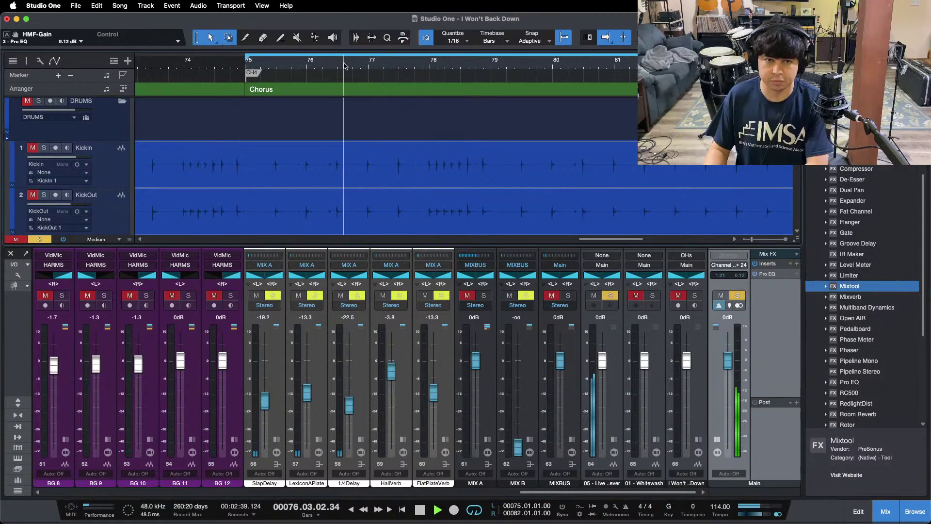
{"action": "left_click", "coordinate": [611, 296]}
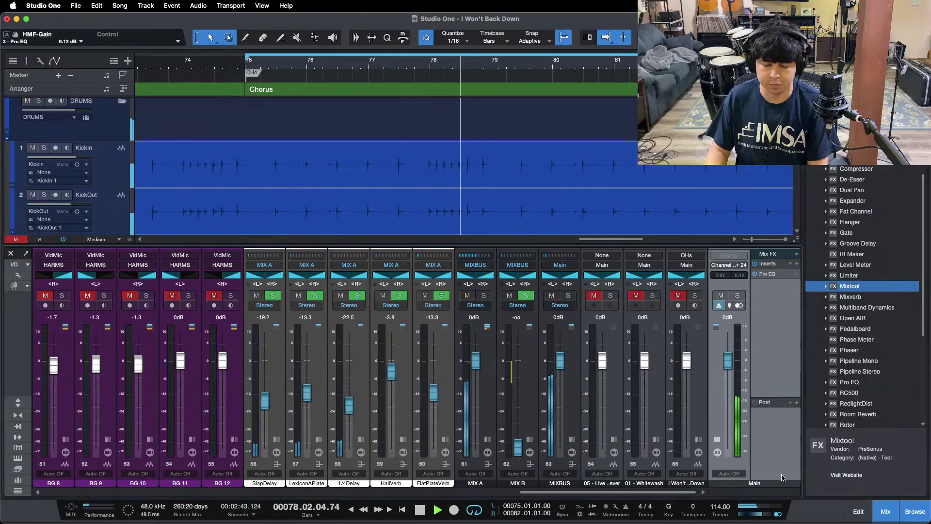
Shift Main's Pro EQ band down to a 480 Hz low cut and a 1.02 kHz high cut, and restart the chorus
{"action": "left_click", "coordinate": [767, 274]}
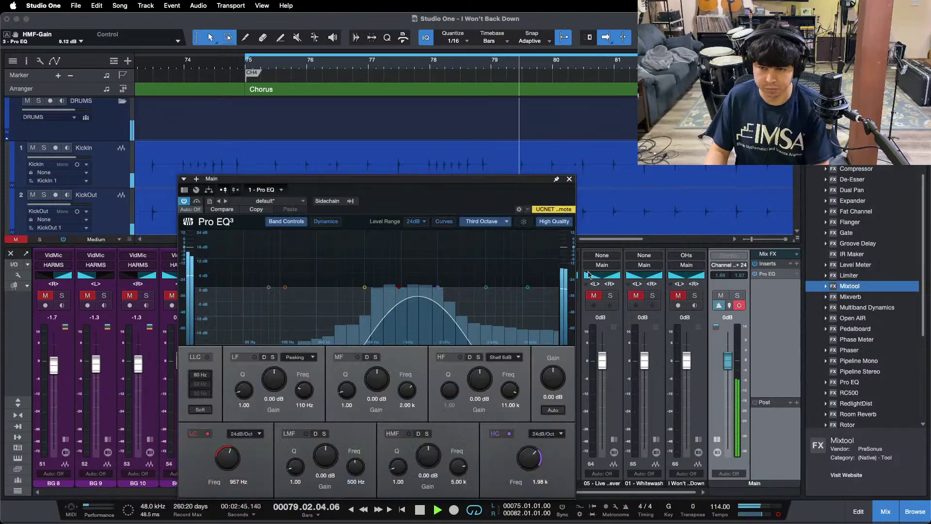
{"action": "key", "text": "space"}
{"action": "left_click_drag", "start_coordinate": [436, 290], "coordinate": [384, 332]}
{"action": "left_click_drag", "start_coordinate": [400, 287], "coordinate": [364, 287]}
{"action": "key", "text": "KP_1"}
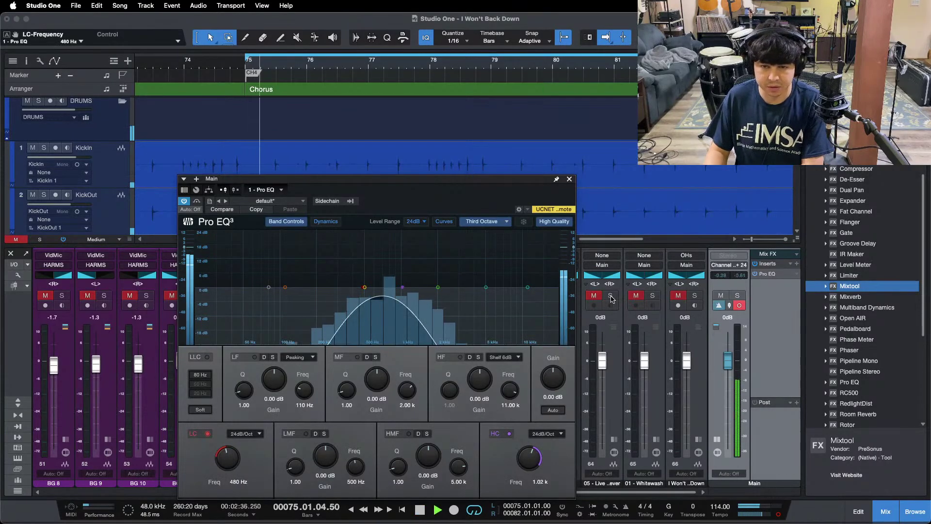
Compare the 480 Hz to 1.02 kHz band of the mix with the 05 - Live and 01 - Whitewash references
{"action": "left_click", "coordinate": [610, 295]}
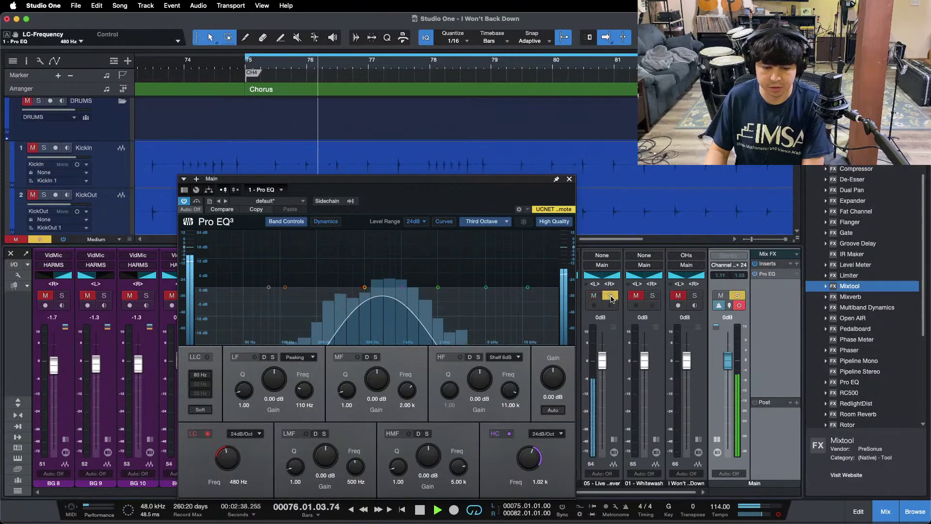
{"action": "left_click", "coordinate": [611, 296]}
{"action": "key", "text": "space"}
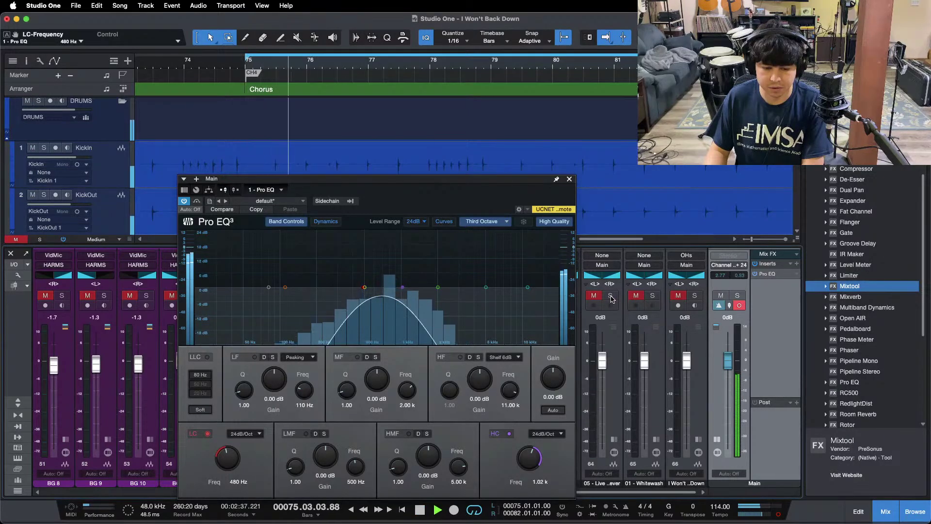
{"action": "left_click", "coordinate": [652, 295]}
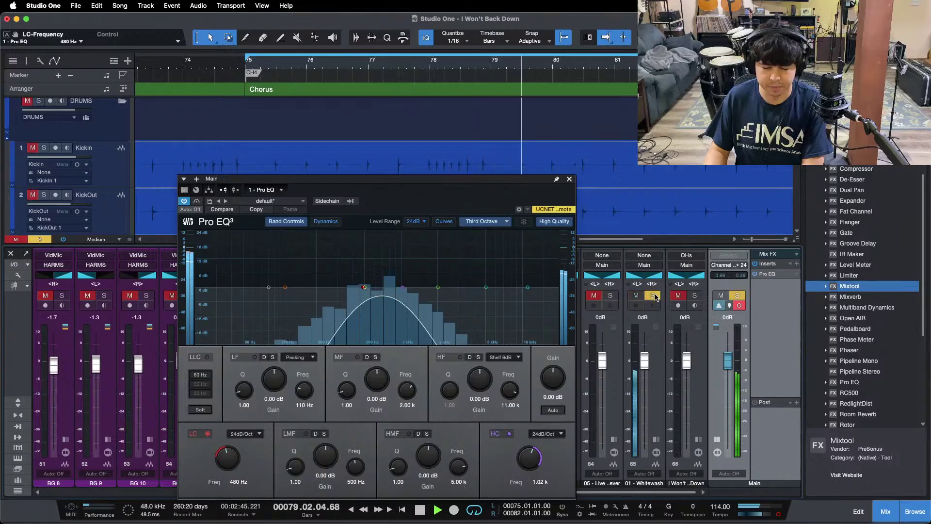
{"action": "left_click", "coordinate": [653, 296]}
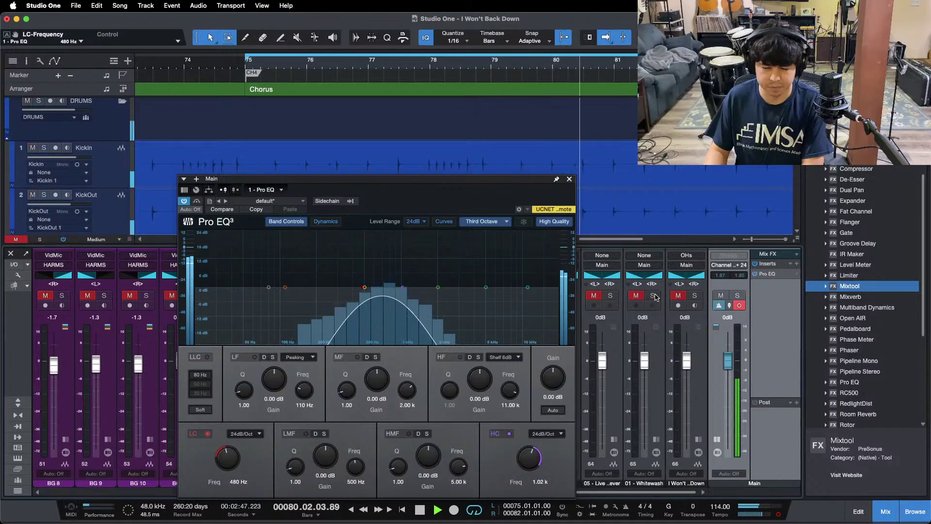
{"action": "key", "text": "KP_1"}
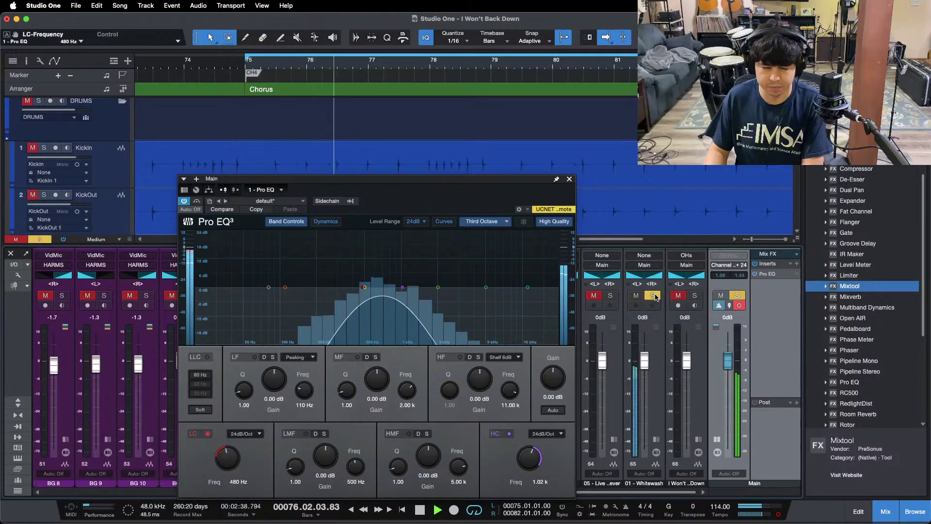
Compare the 480 Hz to 1.02 kHz band of the mix with the Whitewash, Live and I Won't Back Down reference tracks
{"action": "left_click", "coordinate": [653, 296]}
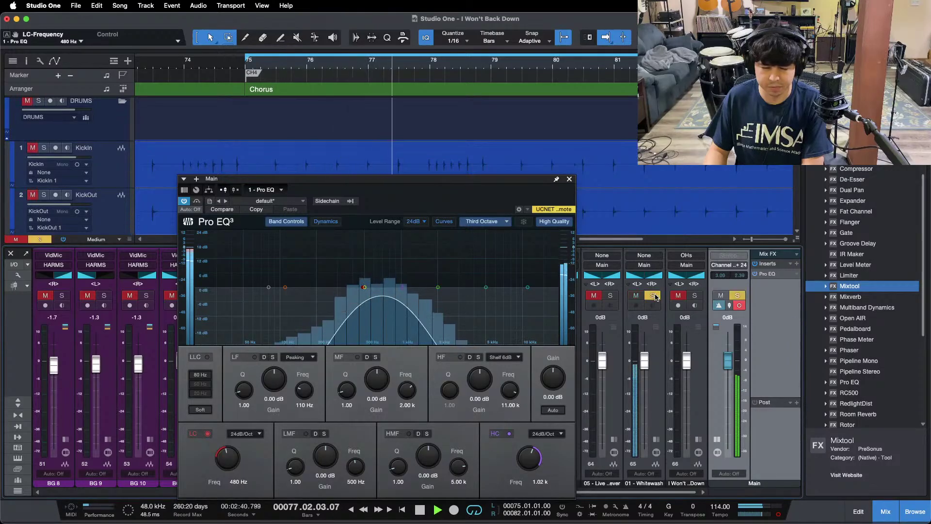
{"action": "left_click", "coordinate": [653, 296]}
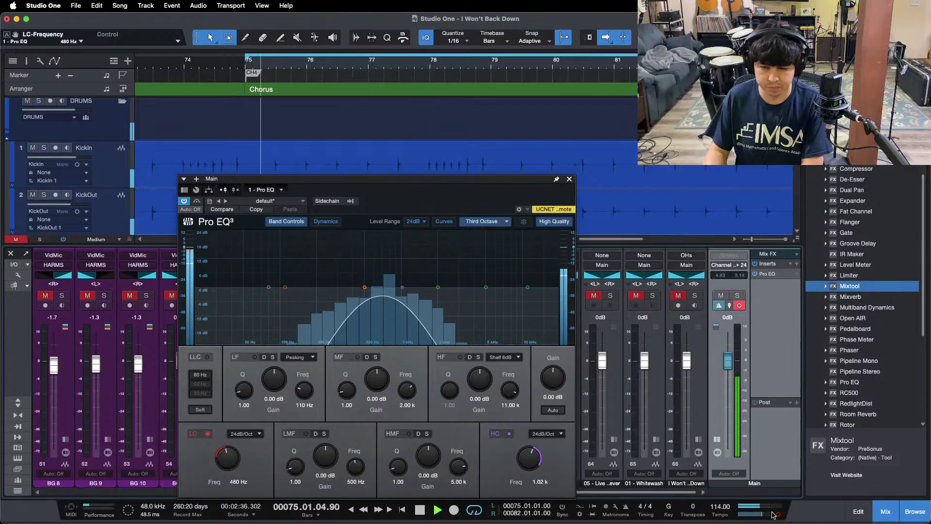
{"action": "left_click", "coordinate": [610, 297]}
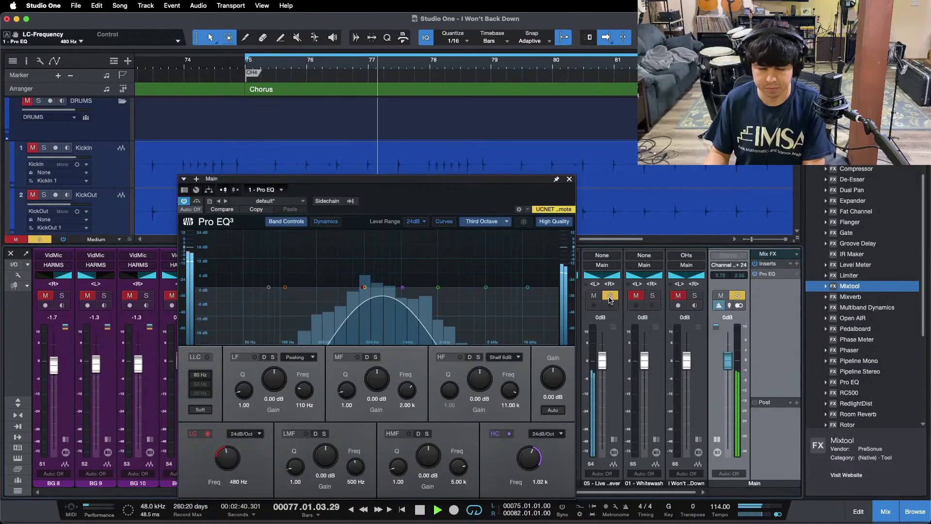
{"action": "left_click", "coordinate": [610, 297]}
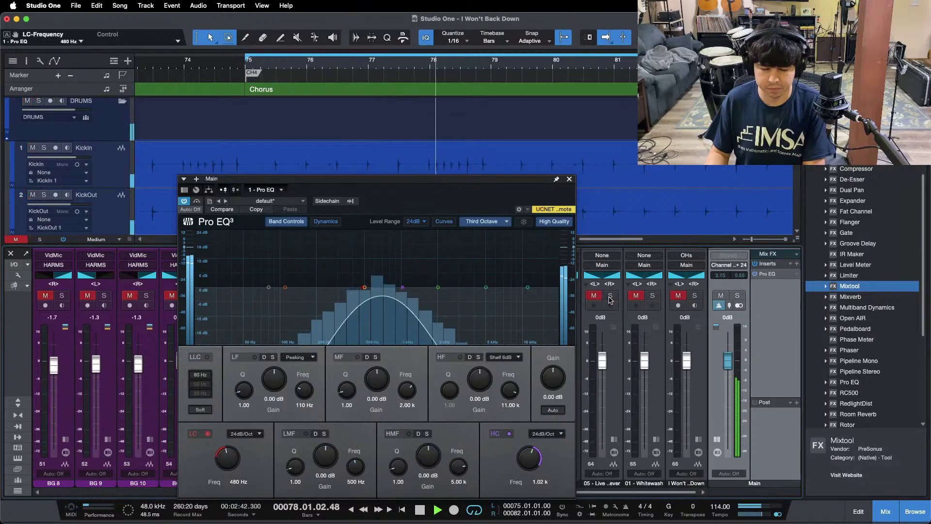
{"action": "left_click", "coordinate": [694, 296]}
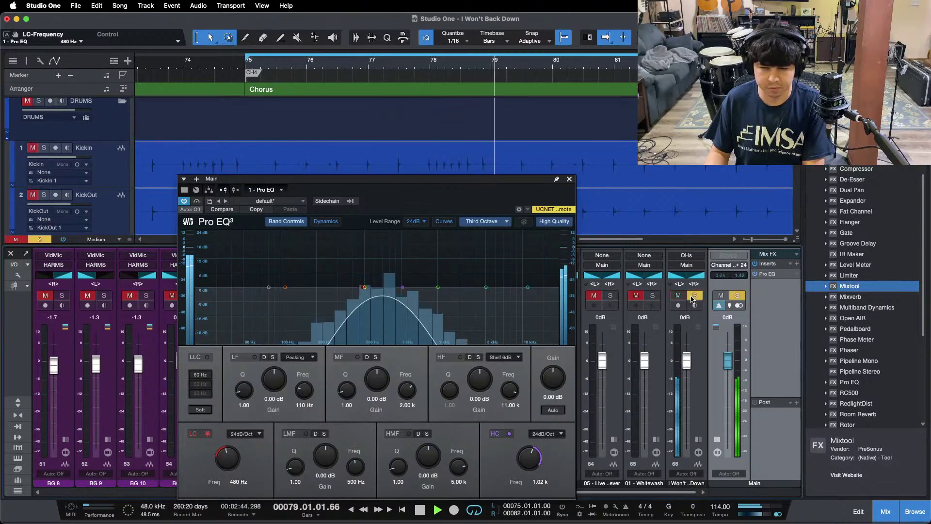
{"action": "left_click", "coordinate": [694, 296]}
{"action": "left_click", "coordinate": [693, 295]}
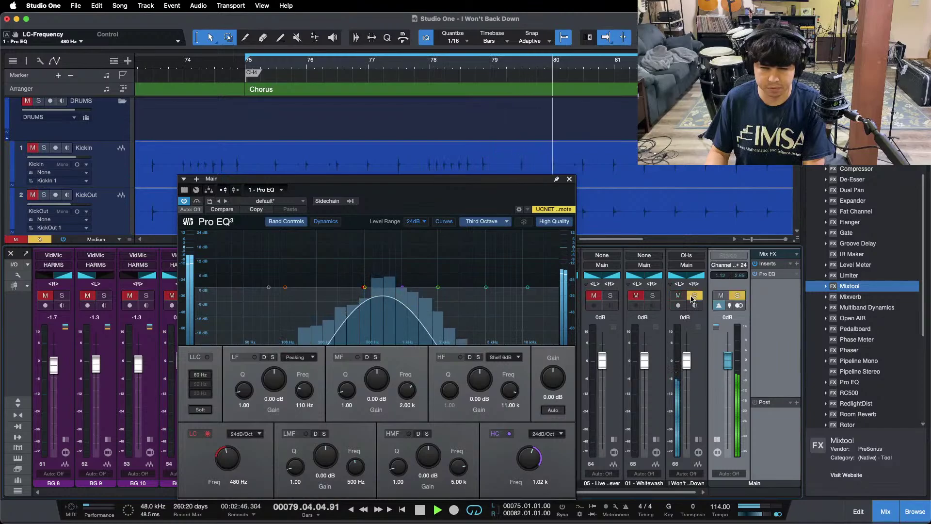
{"action": "left_click", "coordinate": [693, 296]}
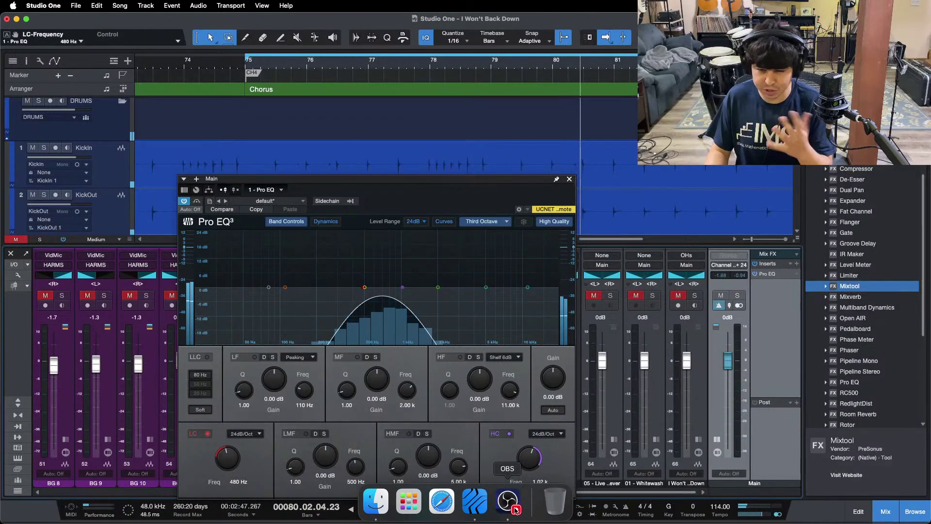
{"action": "left_click", "coordinate": [500, 507]}
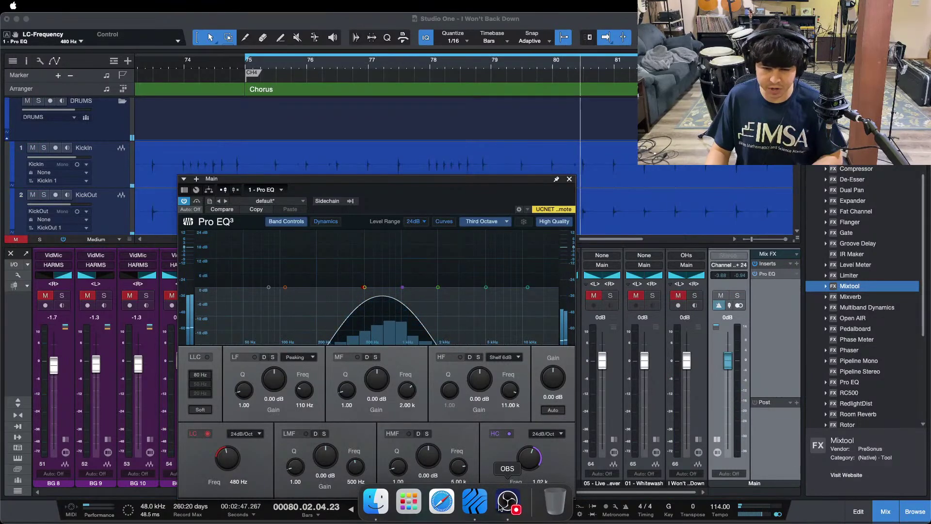
{"action": "left_click", "coordinate": [775, 351]}
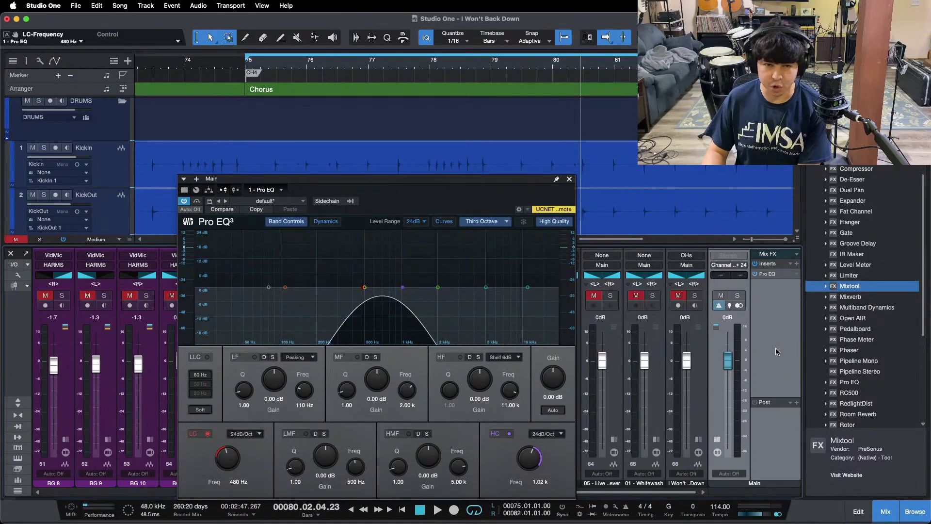
{"action": "key", "text": "space"}
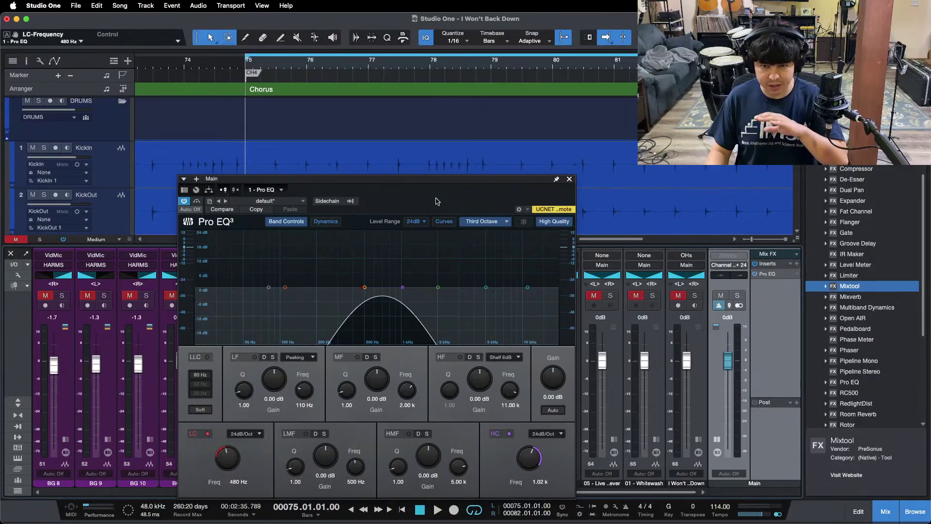
Shift Main's Pro EQ band down to a 195 Hz low cut and a 498 Hz high cut, and close the EQ
{"action": "left_click", "coordinate": [570, 178]}
{"action": "left_click", "coordinate": [775, 275]}
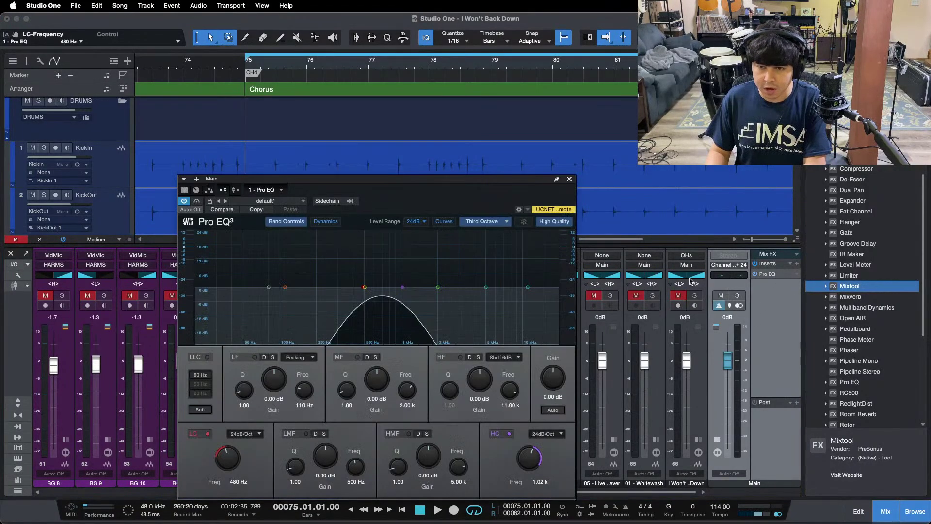
{"action": "left_click_drag", "start_coordinate": [401, 284], "coordinate": [366, 291]}
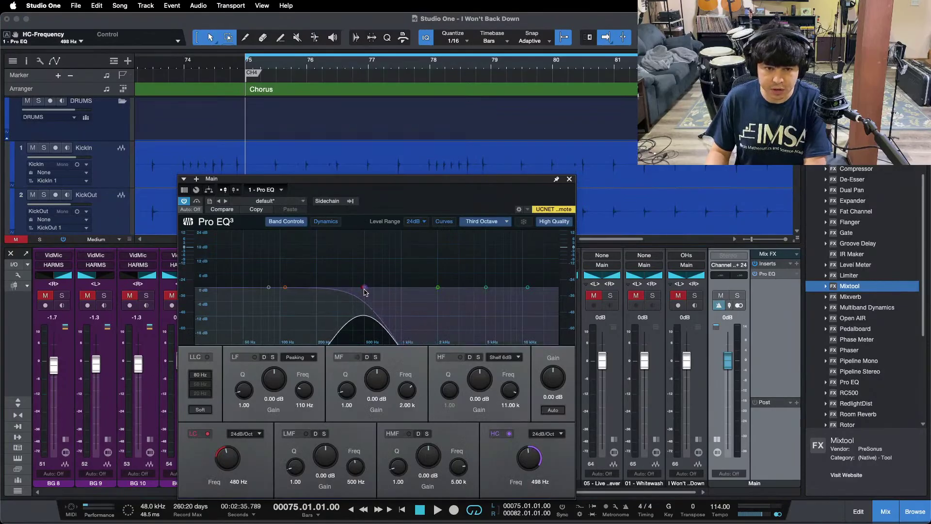
{"action": "left_click_drag", "start_coordinate": [227, 456], "coordinate": [226, 460]}
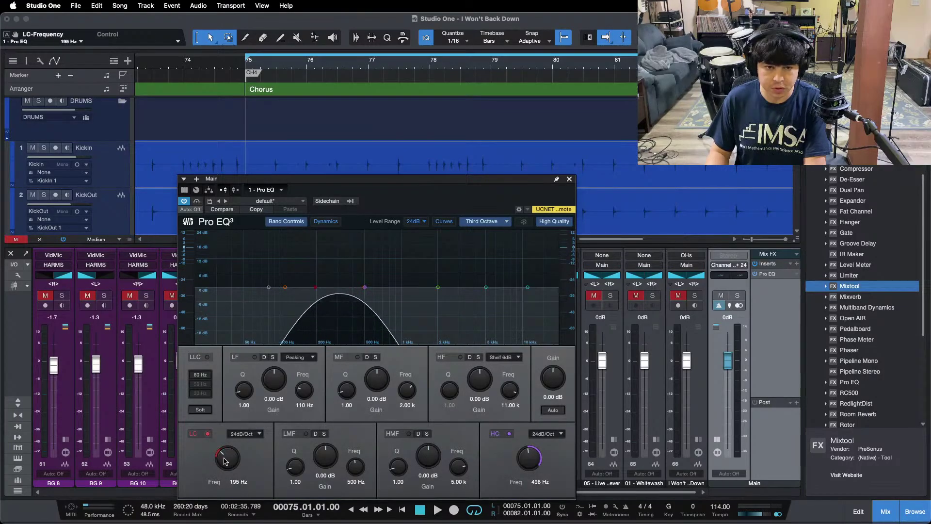
{"action": "left_click", "coordinate": [568, 180]}
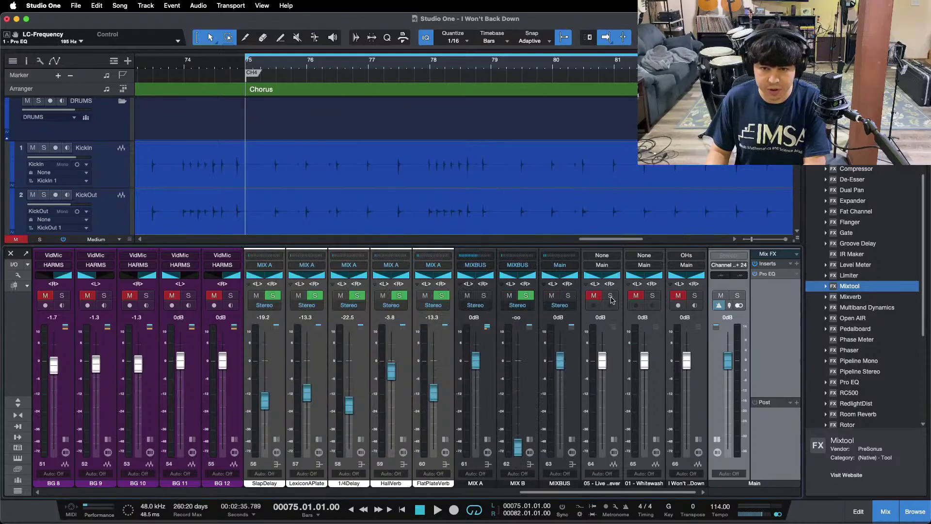
Play the chorus and compare the 195 to 498 Hz band of the mix with the 05 - Live reference
{"action": "key", "text": "space"}
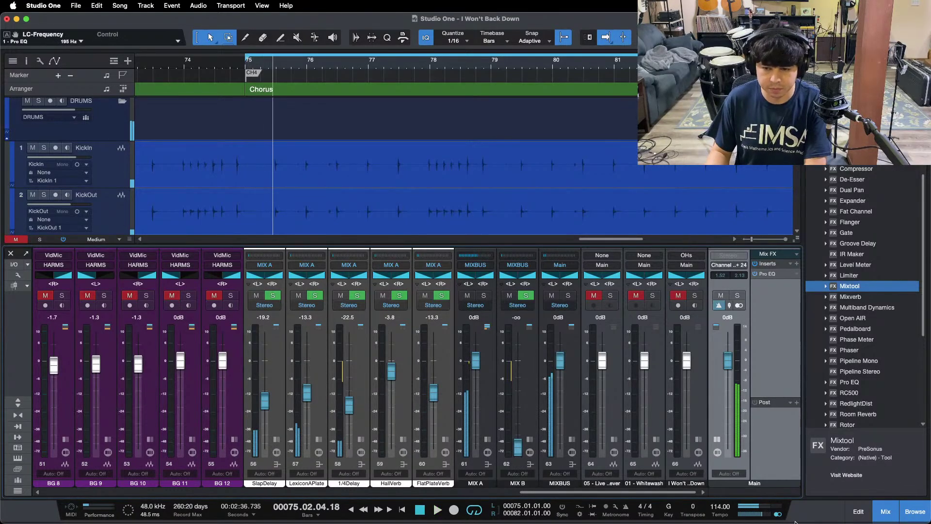
{"action": "key", "text": "space"}
{"action": "key", "text": "space"}
{"action": "left_click", "coordinate": [610, 296]}
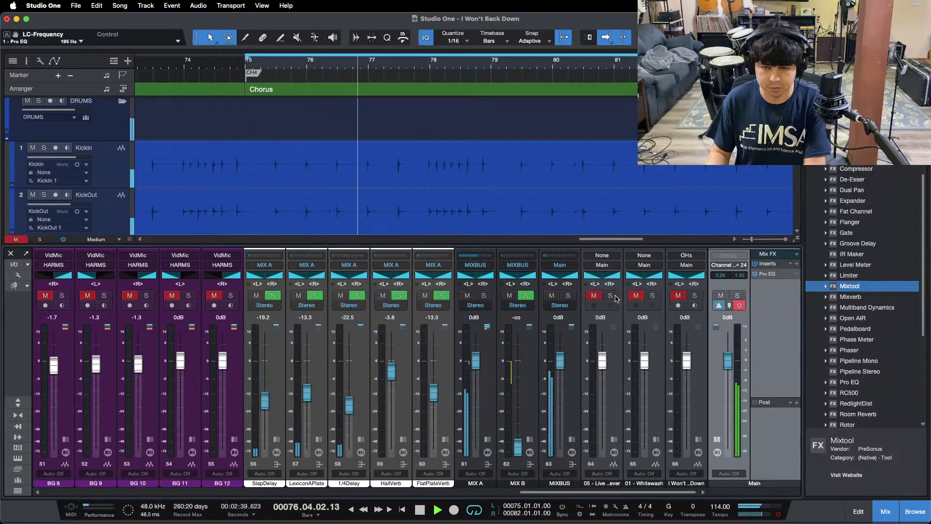
{"action": "key", "text": "space"}
{"action": "key", "text": "space"}
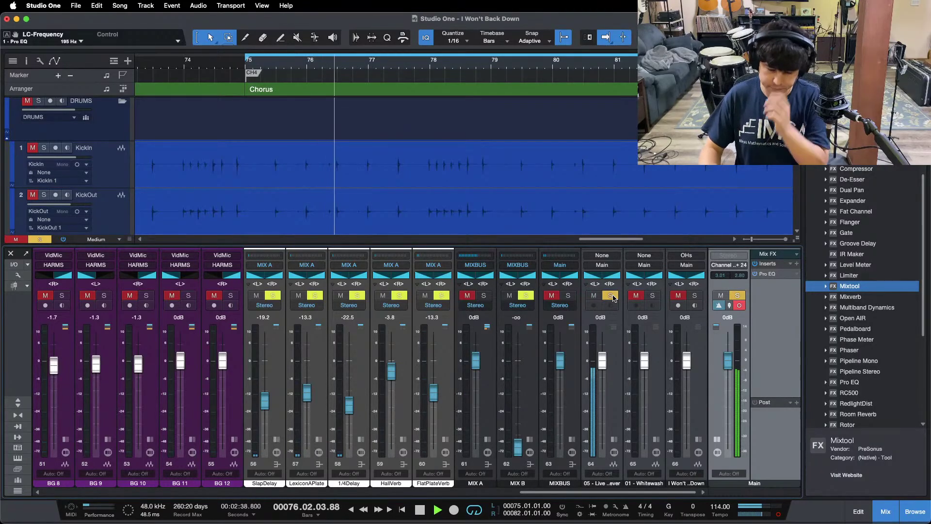
{"action": "left_click", "coordinate": [611, 296]}
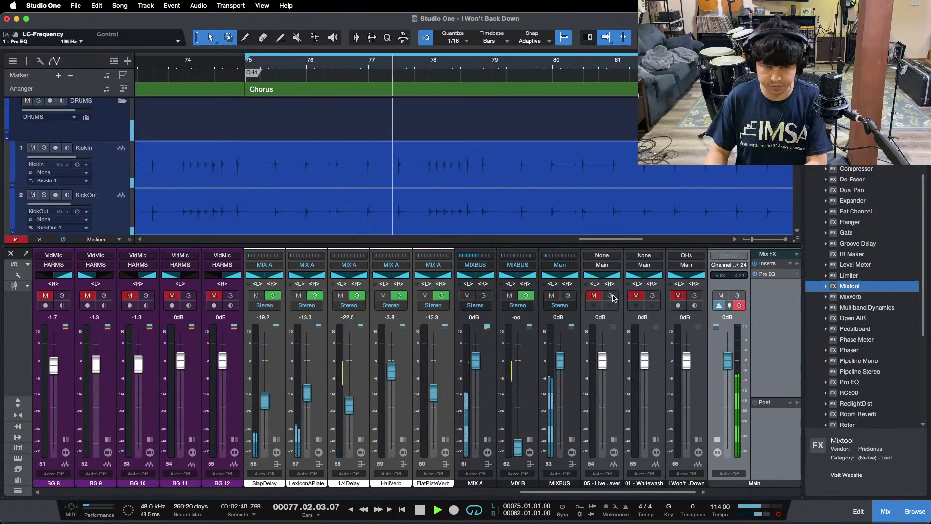
{"action": "key", "text": "space"}
{"action": "key", "text": "space"}
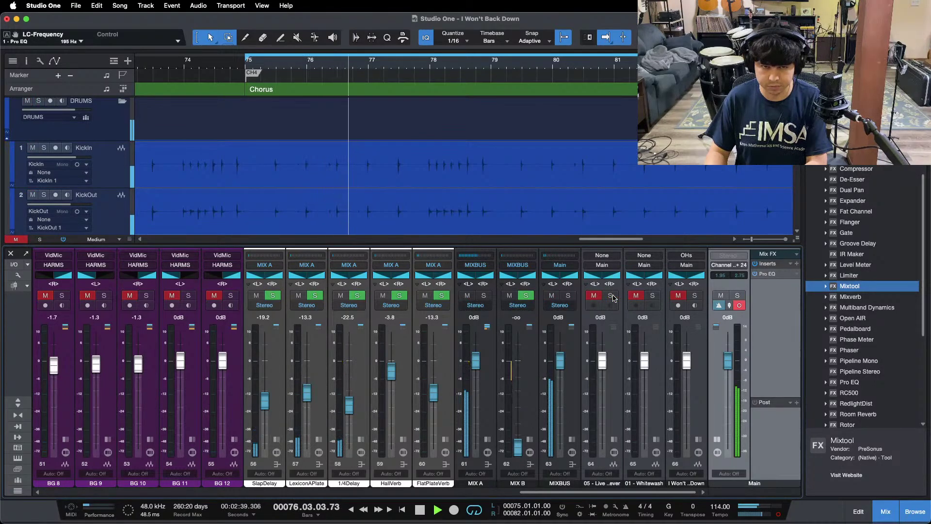
{"action": "left_click", "coordinate": [611, 296]}
{"action": "left_click", "coordinate": [611, 296]}
{"action": "left_click", "coordinate": [594, 295]}
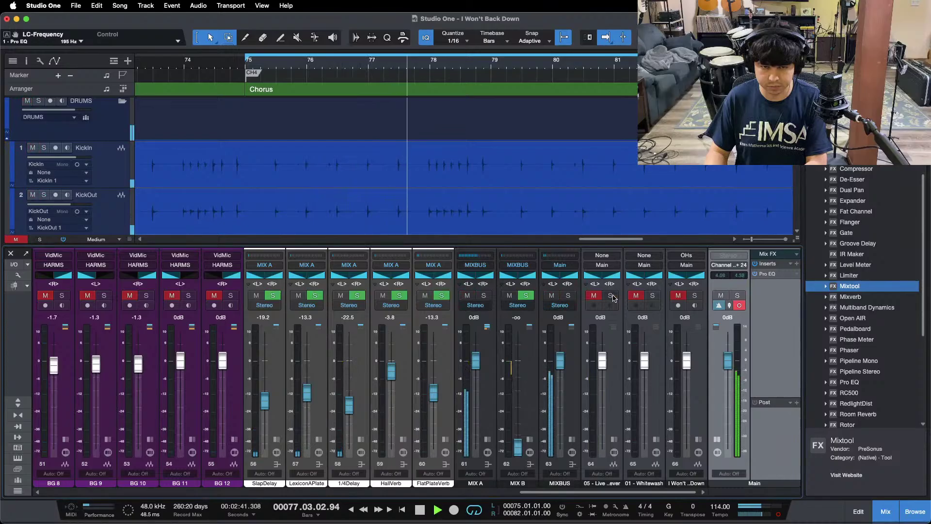
Alternate between the 01 - Whitewash reference and the mix in the 195 to 498 Hz band, ending on the mix
{"action": "left_click", "coordinate": [652, 295]}
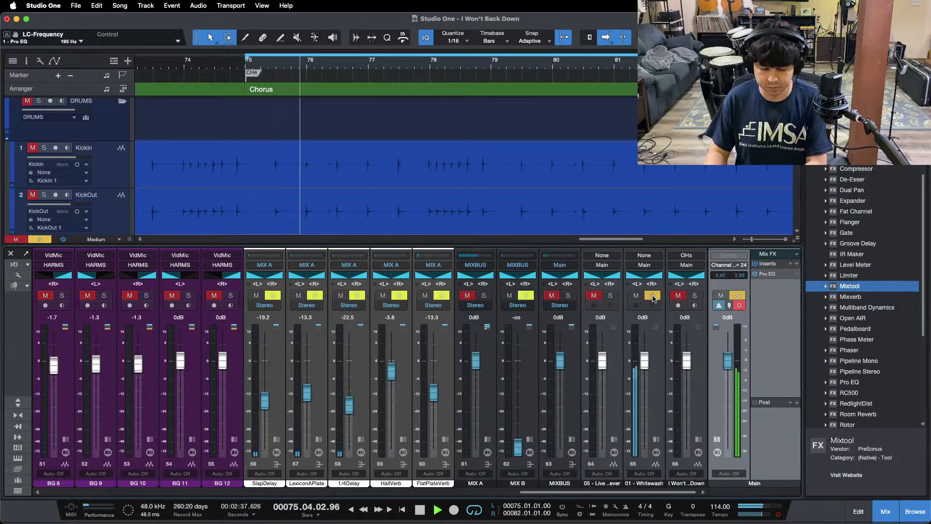
{"action": "left_click", "coordinate": [652, 295]}
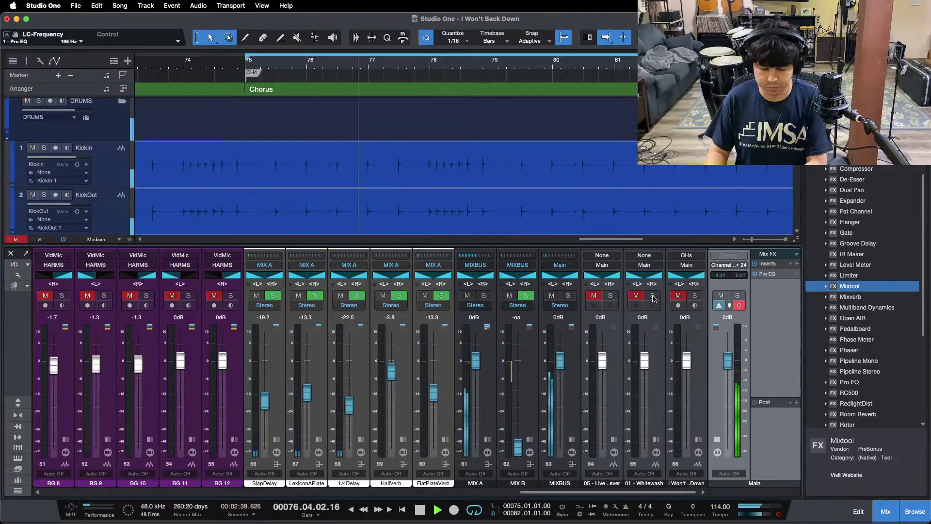
{"action": "left_click", "coordinate": [652, 296]}
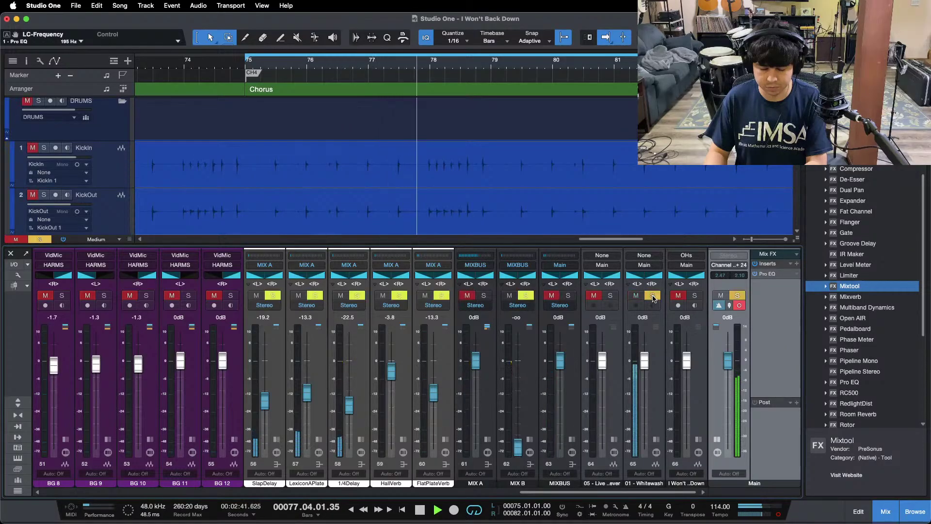
{"action": "left_click", "coordinate": [653, 296]}
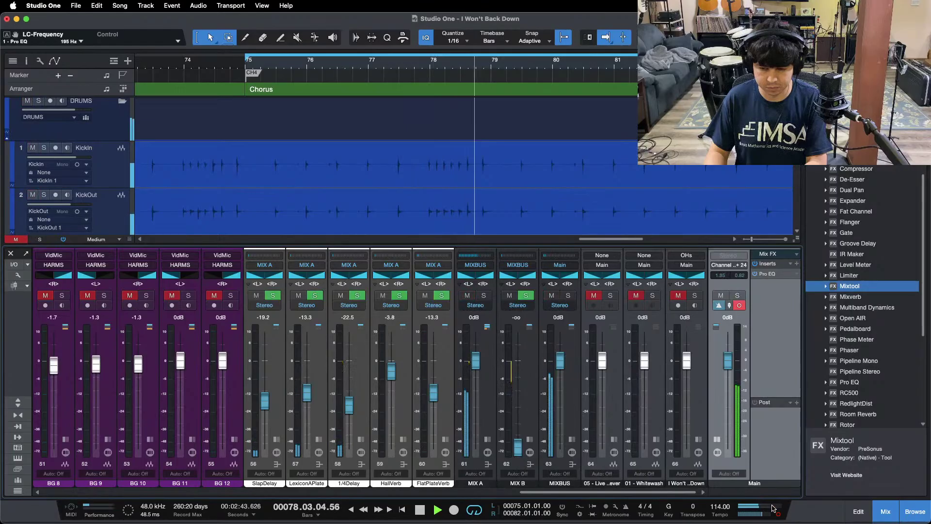
{"action": "left_click", "coordinate": [653, 296]}
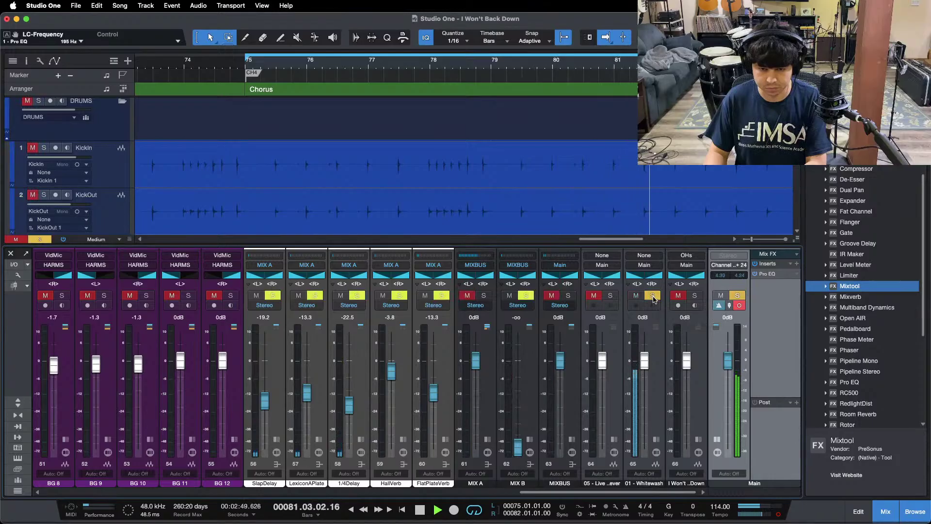
{"action": "left_click", "coordinate": [653, 296]}
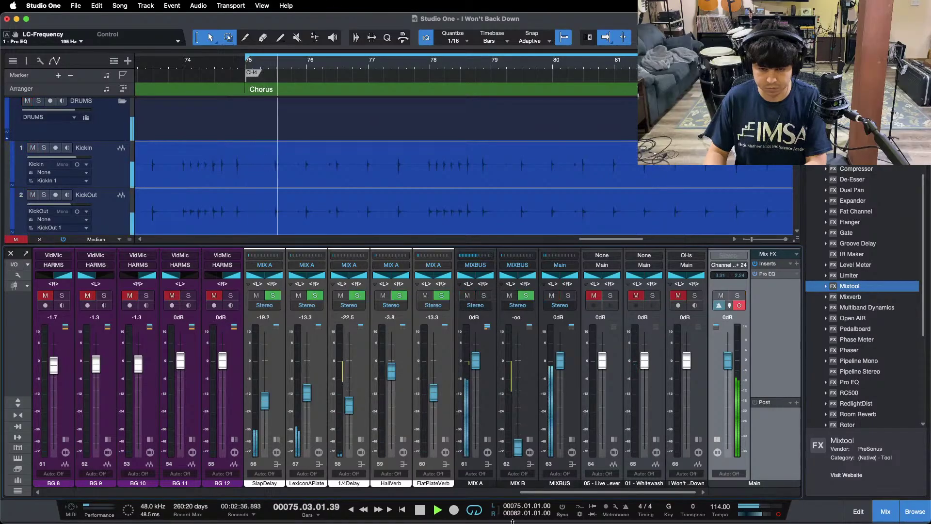
Add a 300 Hz low-mid boost of 1.44 dB in the BASS bus's Pro EQ 2
{"action": "left_click_drag", "start_coordinate": [534, 492], "coordinate": [122, 494]}
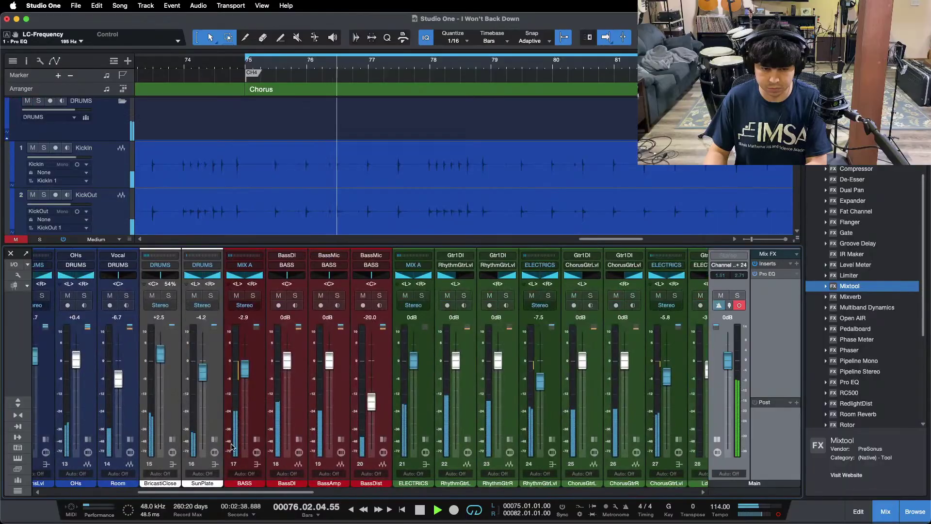
{"action": "left_click", "coordinate": [273, 346]}
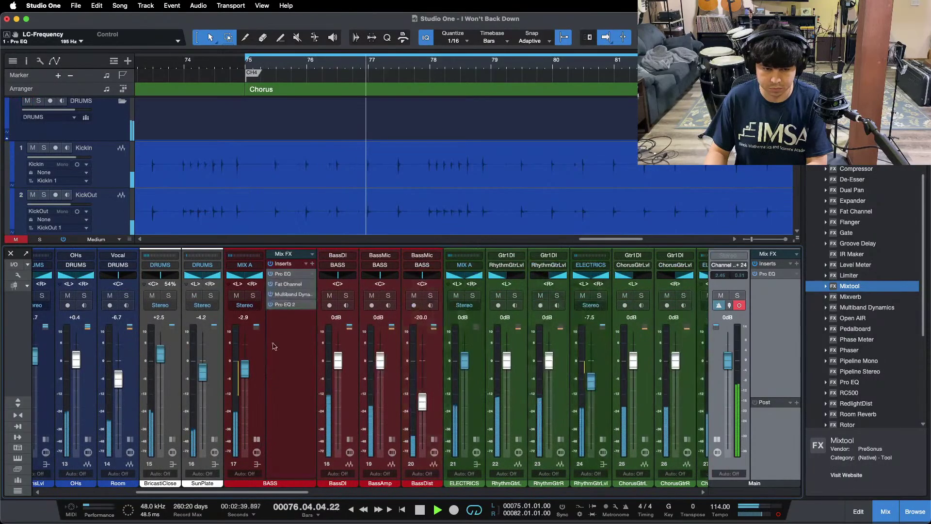
{"action": "left_click", "coordinate": [285, 304]}
{"action": "left_click_drag", "start_coordinate": [536, 235], "coordinate": [528, 209]}
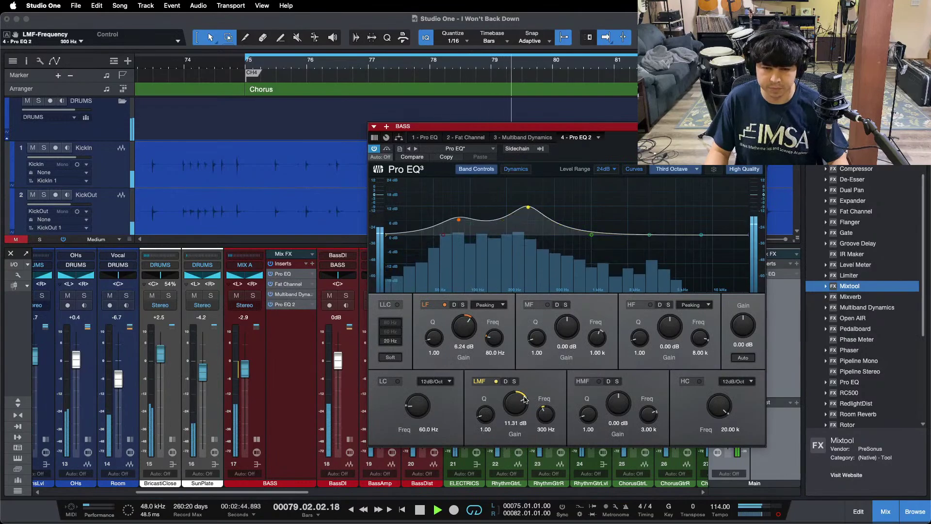
{"action": "left_click_drag", "start_coordinate": [522, 400], "coordinate": [522, 432]}
{"action": "left_click_drag", "start_coordinate": [523, 400], "coordinate": [522, 397]}
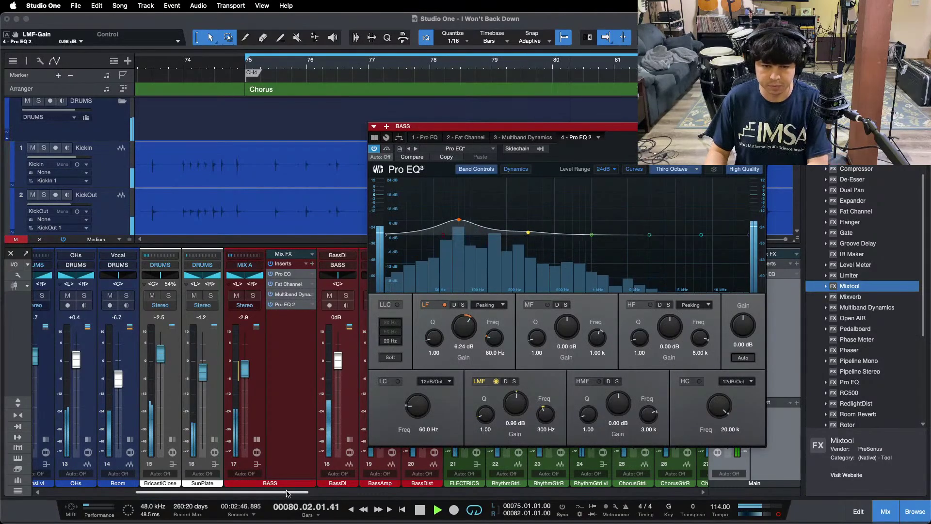
{"action": "scroll", "coordinate": [242, 363], "scroll_direction": "right", "scroll_amount": 10}
{"action": "left_click_drag", "start_coordinate": [485, 126], "coordinate": [291, 165]}
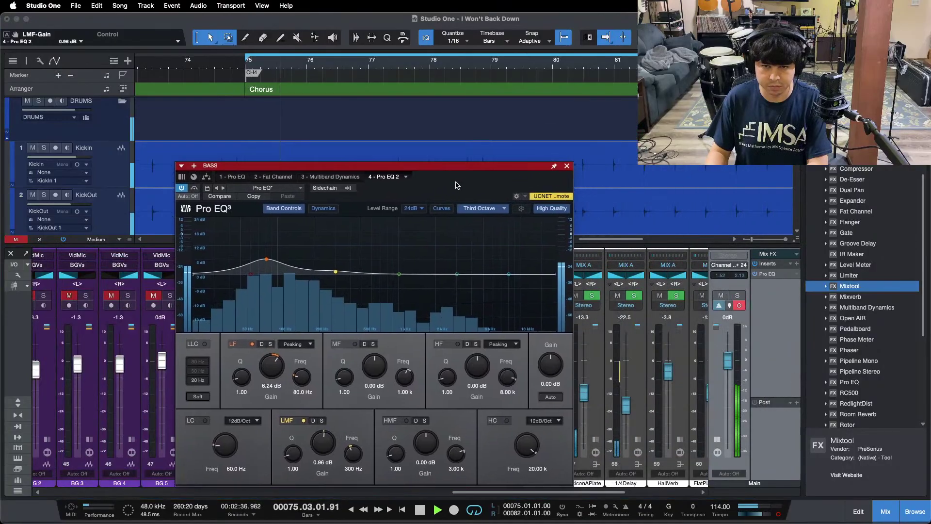
{"action": "left_click_drag", "start_coordinate": [323, 454], "coordinate": [324, 451]}
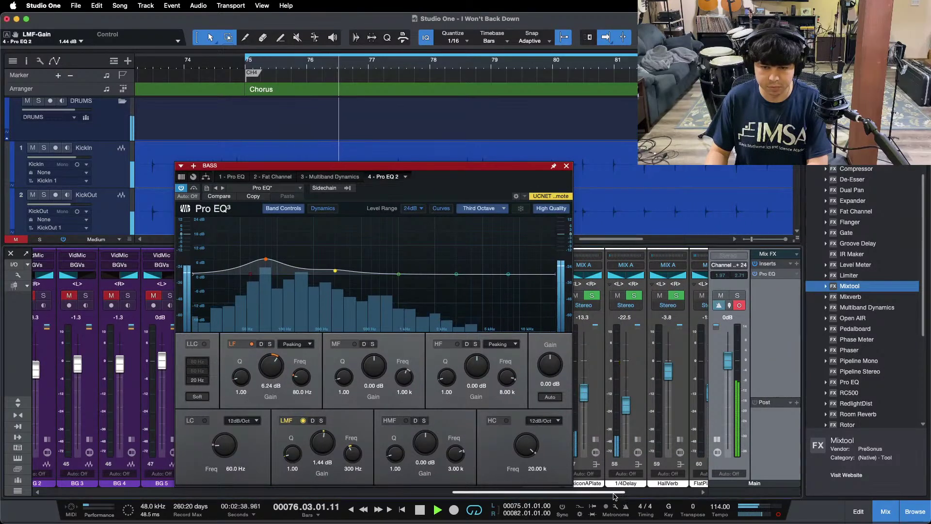
Turn off mono monitoring on the main output and solo the 05 - Live reference during the chorus
{"action": "scroll", "coordinate": [650, 299], "scroll_direction": "right", "scroll_amount": 6}
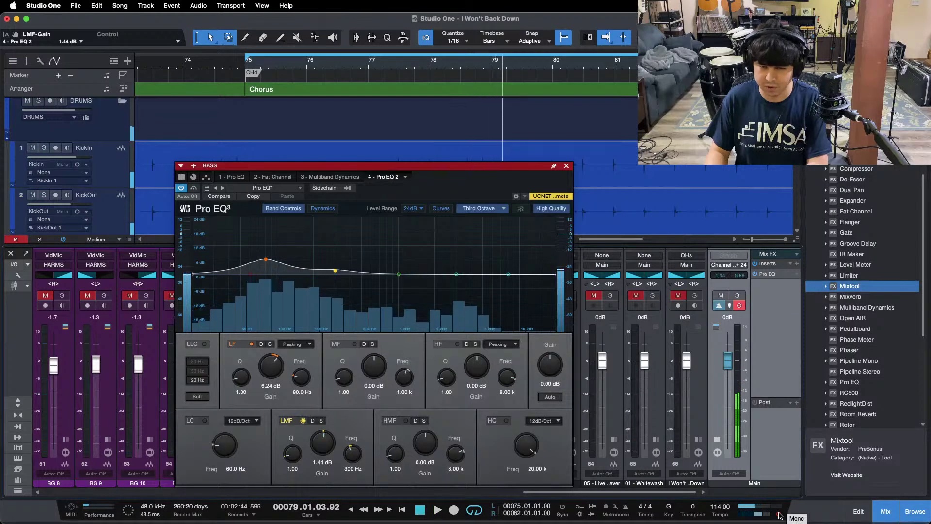
{"action": "left_click", "coordinate": [778, 515]}
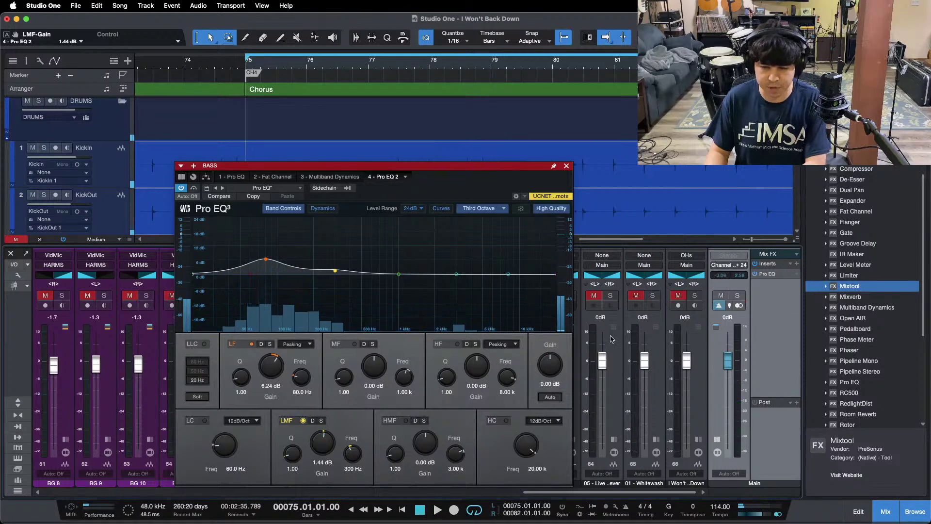
{"action": "left_click", "coordinate": [611, 297]}
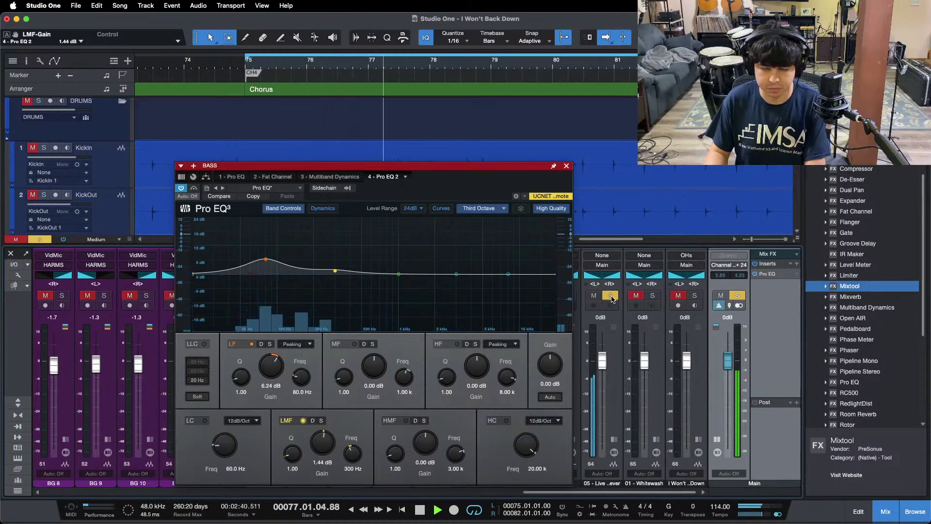
Unsolo the 05 - Live reference, enable mono monitoring on the main output, and narrow Main's Pro EQ to the 98 to 243 Hz band
{"action": "left_click", "coordinate": [610, 296]}
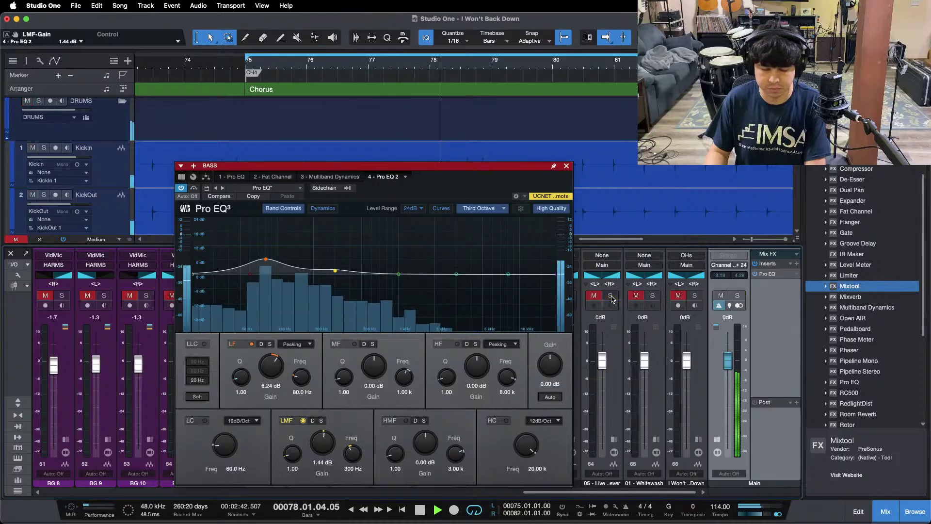
{"action": "left_click", "coordinate": [778, 515]}
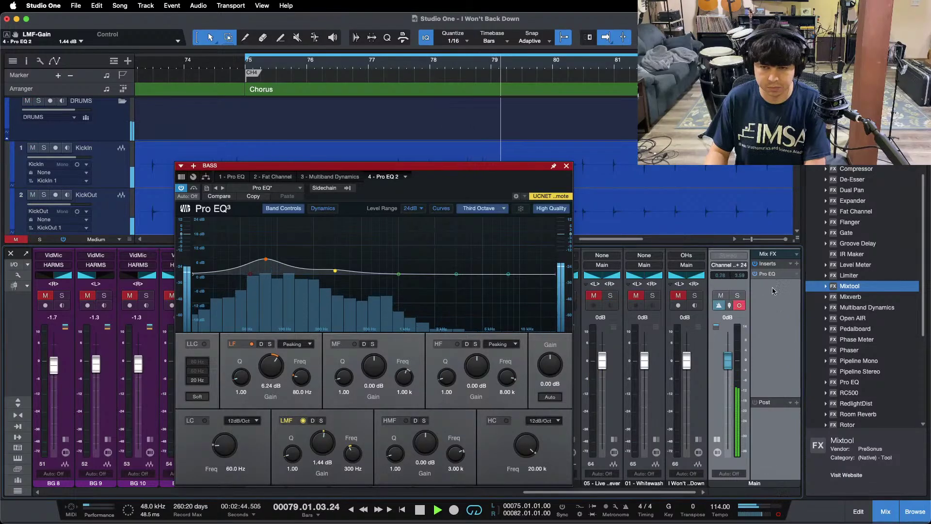
{"action": "double_click", "coordinate": [768, 274]}
{"action": "left_click_drag", "start_coordinate": [361, 274], "coordinate": [324, 274]}
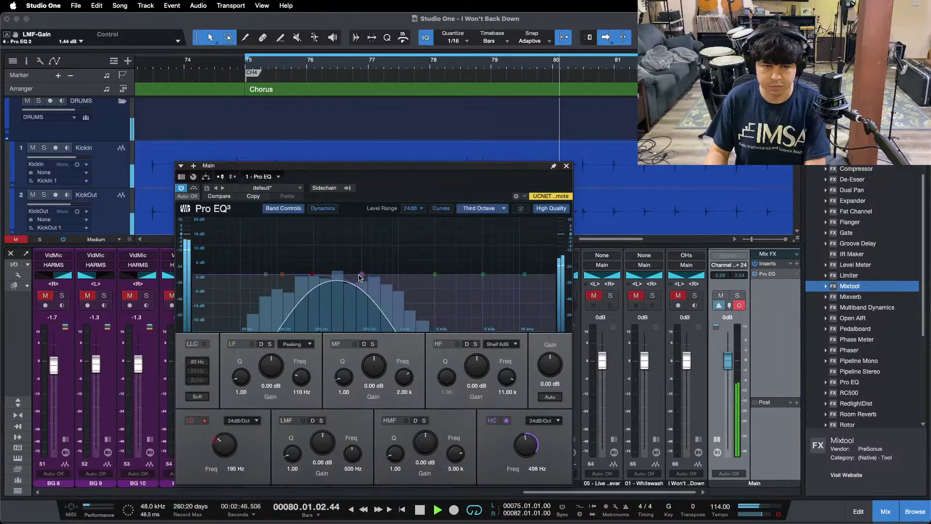
{"action": "left_click_drag", "start_coordinate": [224, 440], "coordinate": [222, 445]}
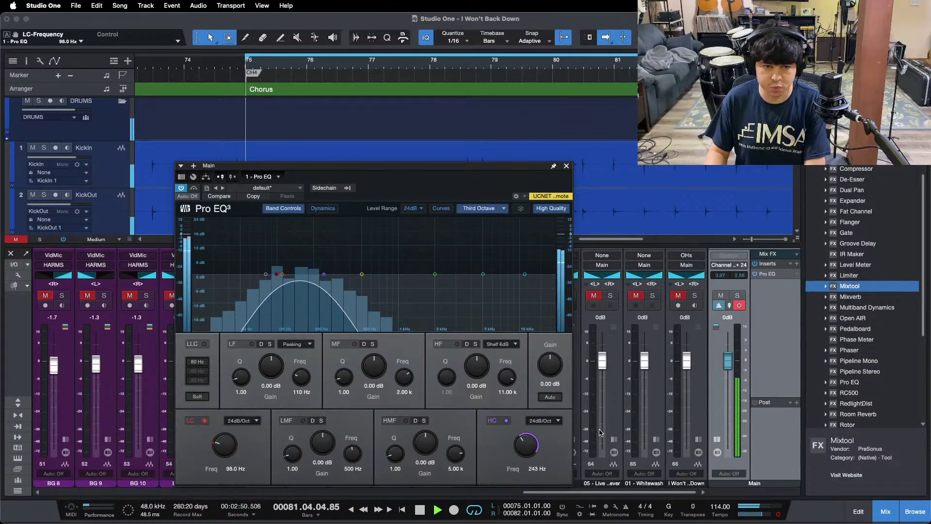
Alternate between the 05 - Live reference and the mix in the 98 to 243 Hz band during the chorus
{"action": "left_click", "coordinate": [610, 295]}
{"action": "left_click", "coordinate": [611, 296]}
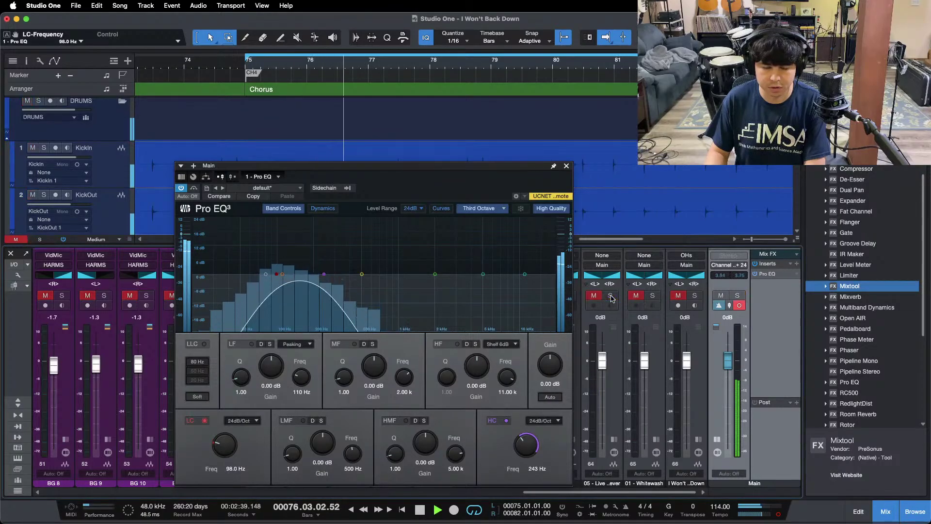
{"action": "key", "text": "KP_1"}
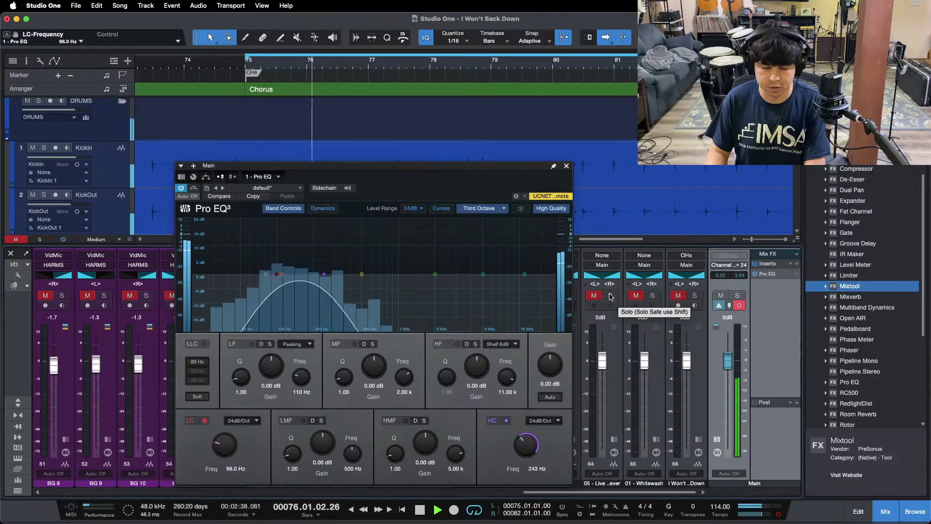
{"action": "left_click", "coordinate": [610, 296]}
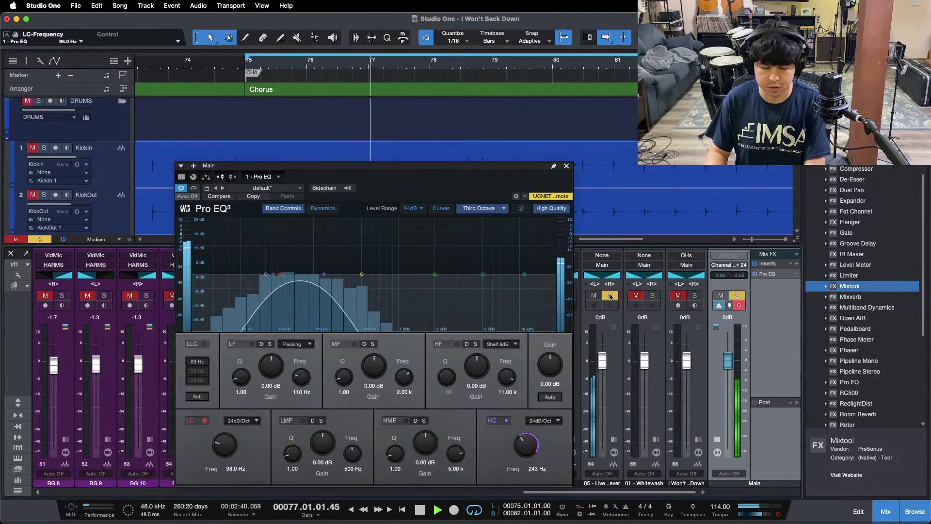
{"action": "left_click", "coordinate": [610, 296]}
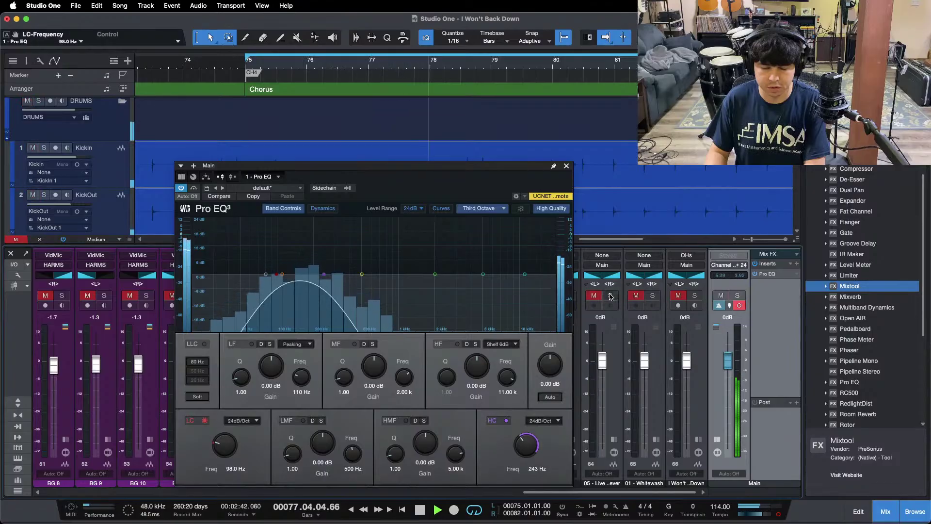
Compare the mix in the 98 to 243 Hz band with the 01 - Whitewash and I Won't Back Down references, ending on the mix
{"action": "left_click", "coordinate": [652, 296]}
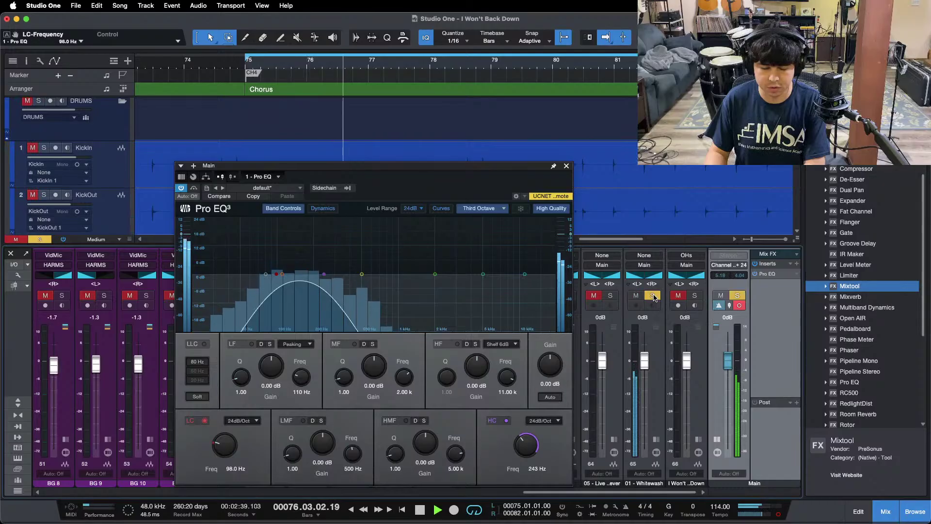
{"action": "left_click", "coordinate": [653, 296]}
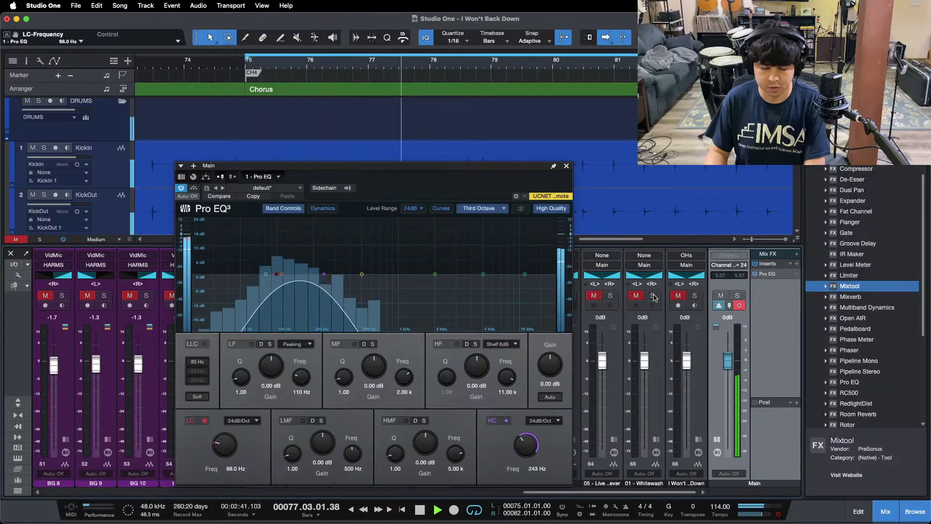
{"action": "left_click", "coordinate": [693, 295]}
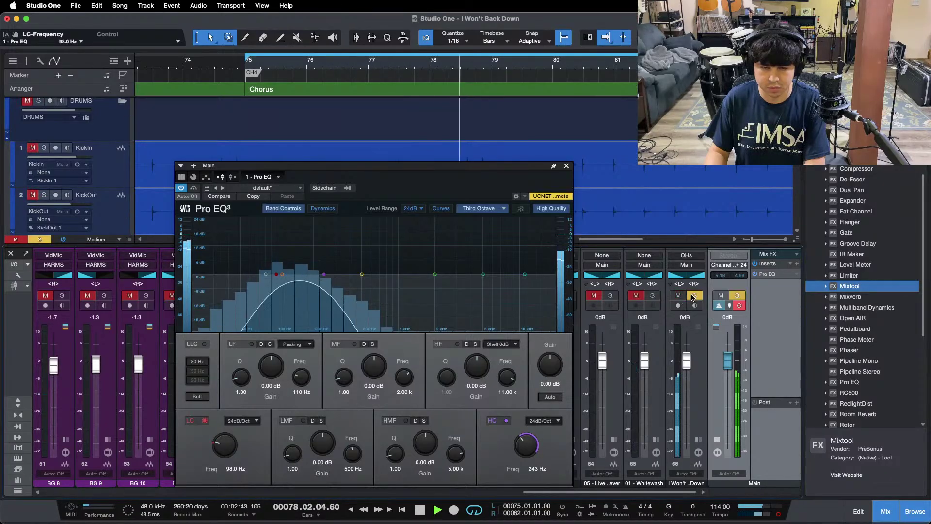
{"action": "left_click", "coordinate": [693, 295]}
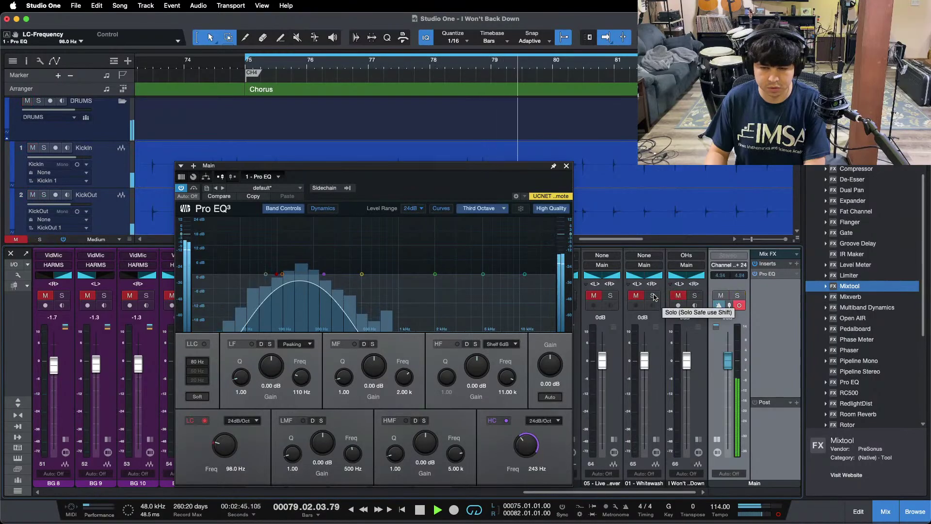
{"action": "left_click", "coordinate": [652, 295]}
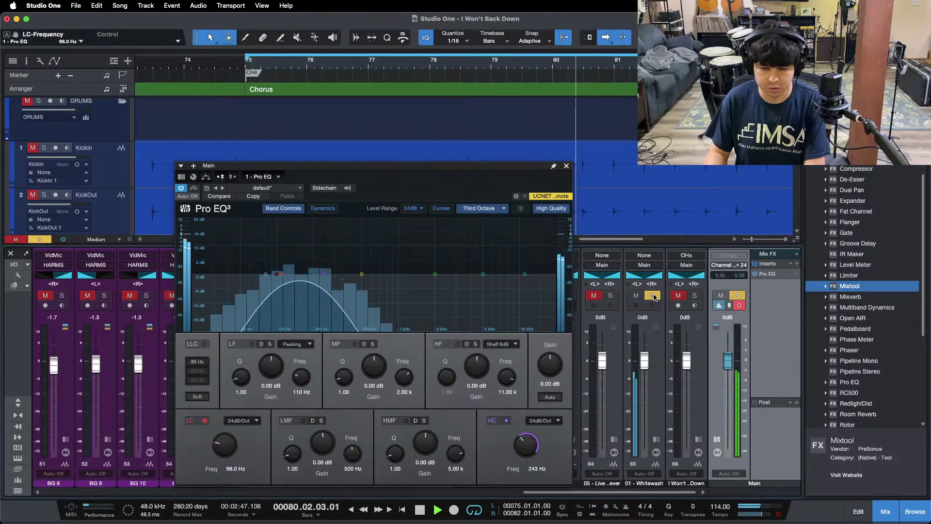
{"action": "left_click", "coordinate": [652, 295]}
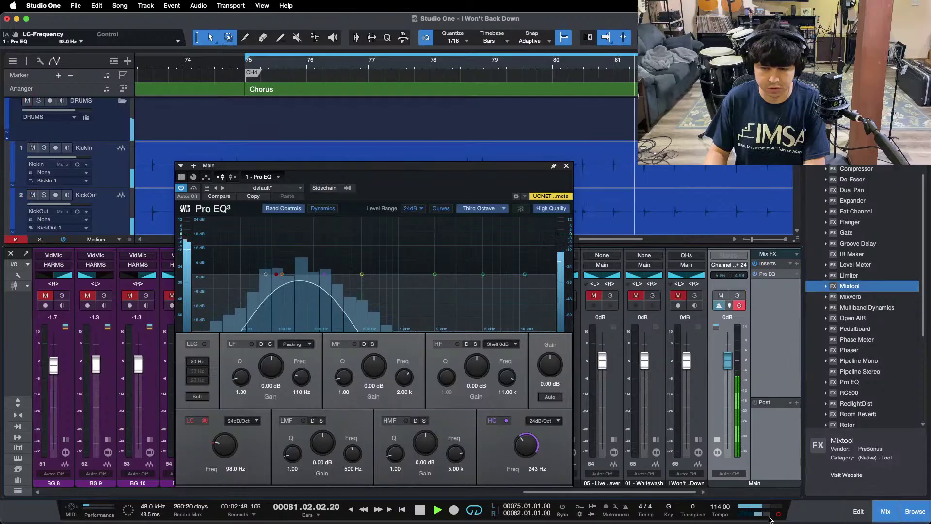
Stop playback, lower the Main fader to -5.8 dB, and bypass Main's Pro EQ, closing its window
{"action": "key", "text": "space"}
{"action": "left_click_drag", "start_coordinate": [727, 361], "coordinate": [727, 376]}
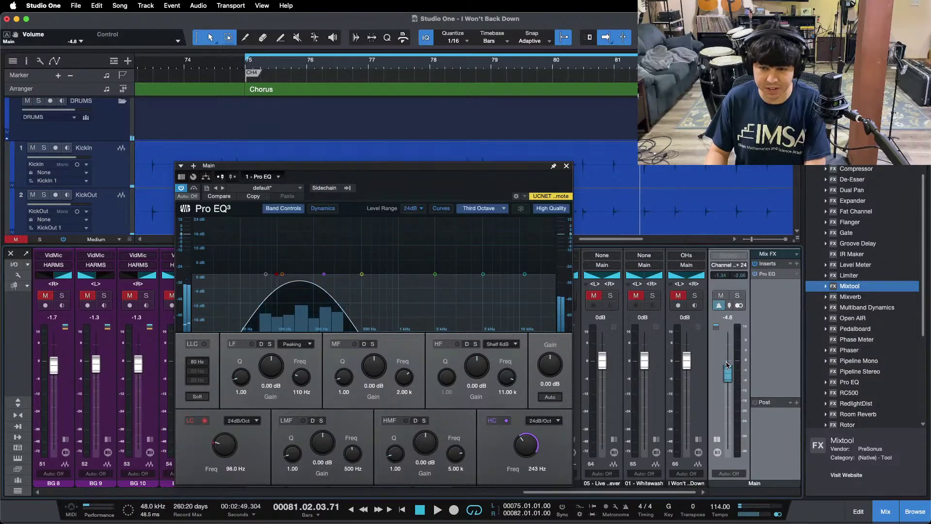
{"action": "left_click", "coordinate": [755, 274]}
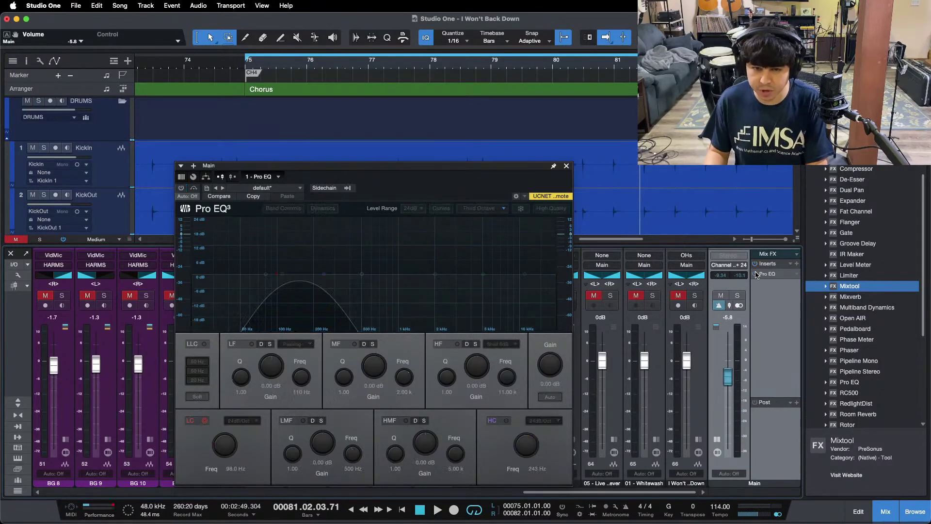
{"action": "left_click", "coordinate": [565, 166]}
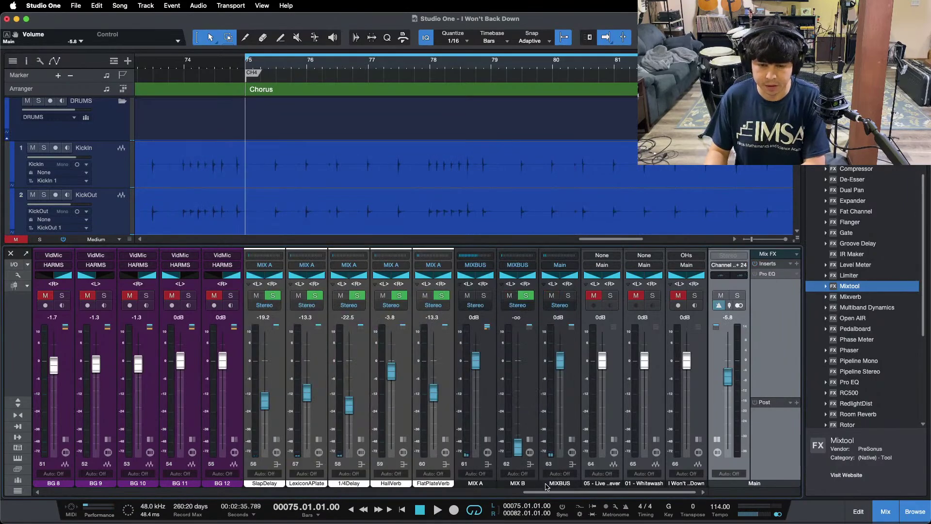
Unmute the VoxHarm channel and lower its fader to -8.8 dB while playing into the last chorus
{"action": "left_click_drag", "start_coordinate": [548, 491], "coordinate": [343, 496]}
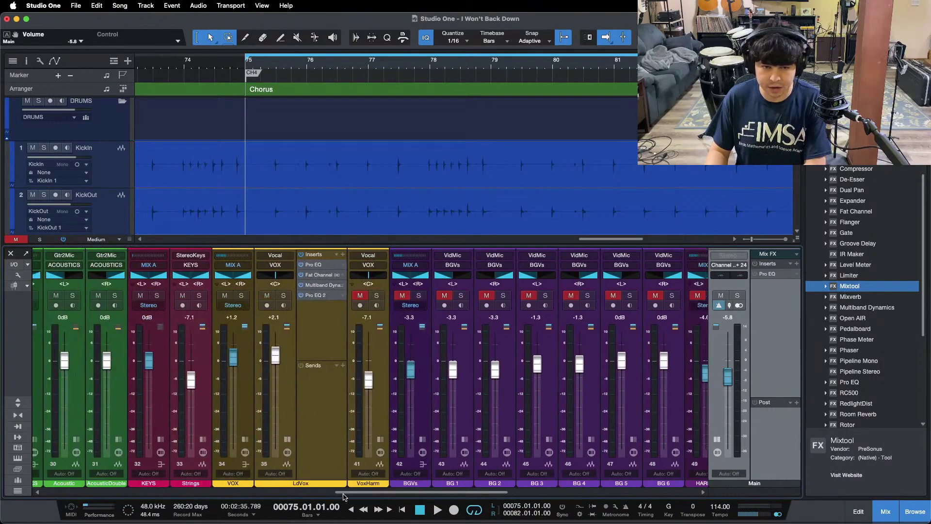
{"action": "left_click", "coordinate": [166, 64]}
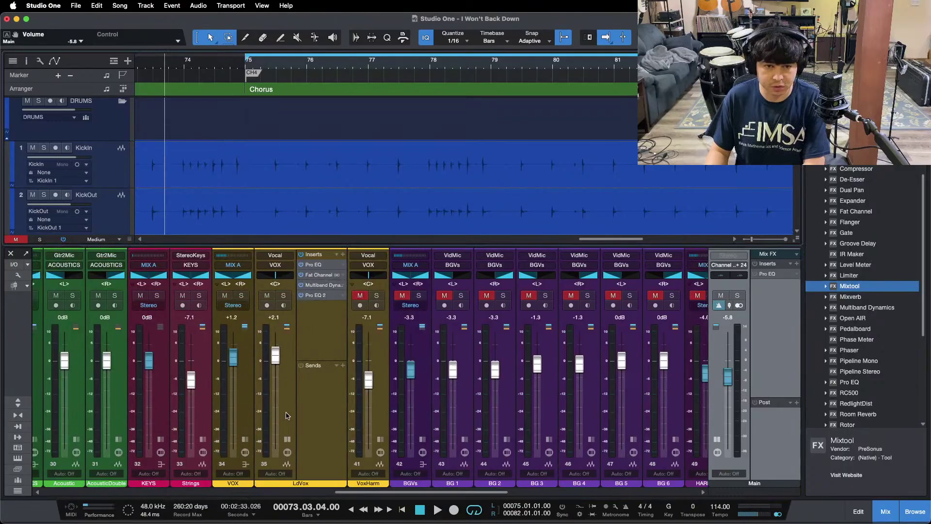
{"action": "key", "text": "space"}
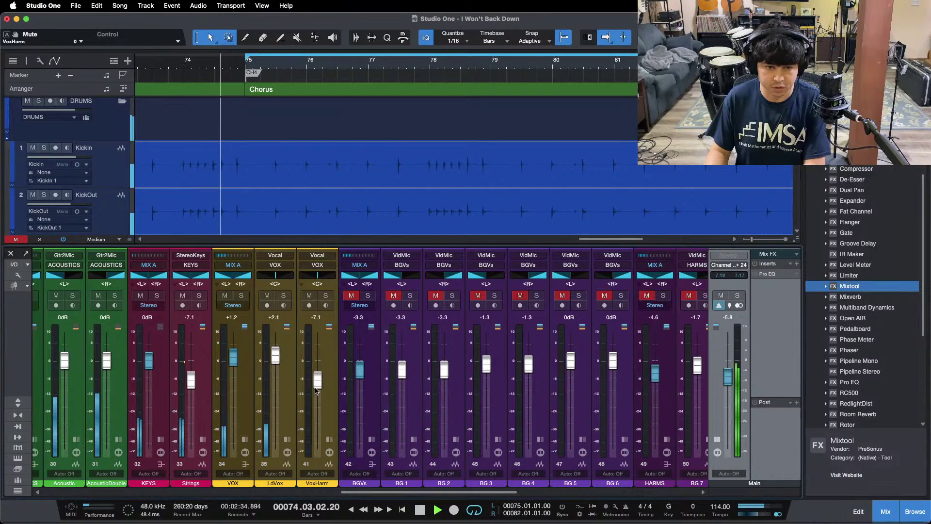
{"action": "scroll", "coordinate": [315, 391], "scroll_direction": "down", "scroll_amount": 2}
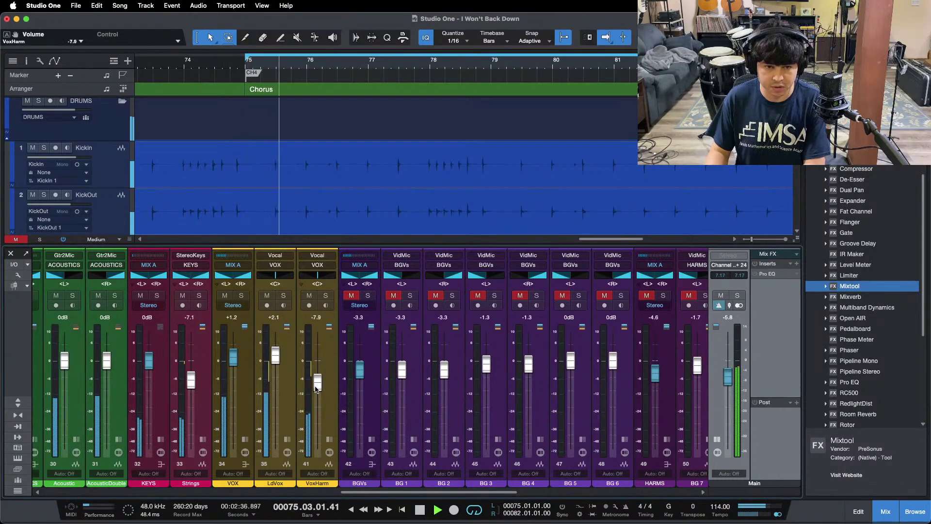
{"action": "scroll", "coordinate": [315, 388], "scroll_direction": "down", "scroll_amount": 2}
{"action": "key", "text": "w"}
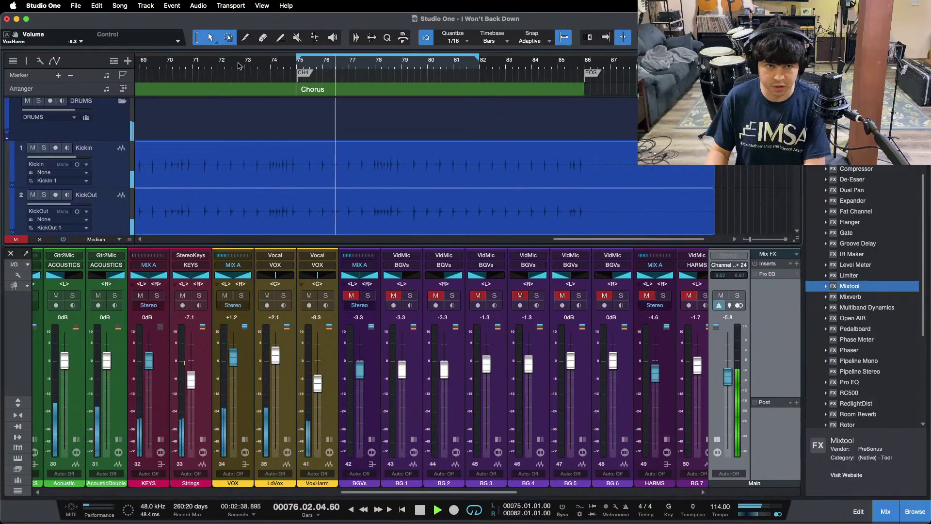
{"action": "key", "text": "f"}
{"action": "left_click", "coordinate": [237, 65]}
{"action": "scroll", "coordinate": [318, 383], "scroll_direction": "down", "scroll_amount": 2}
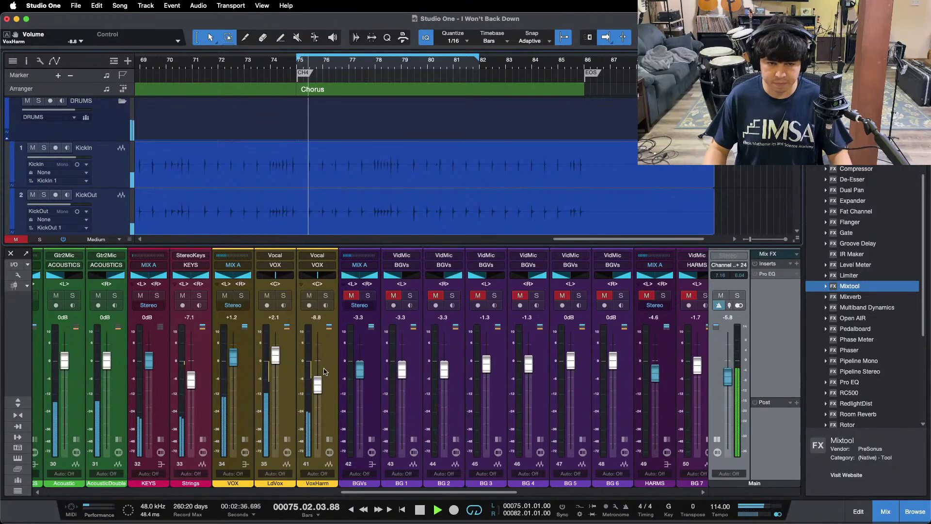
Unmute the BGVs bus, replay the lead-in to the last chorus, and lower the VoxHarm fader to -9.2 dB
{"action": "left_click", "coordinate": [351, 295]}
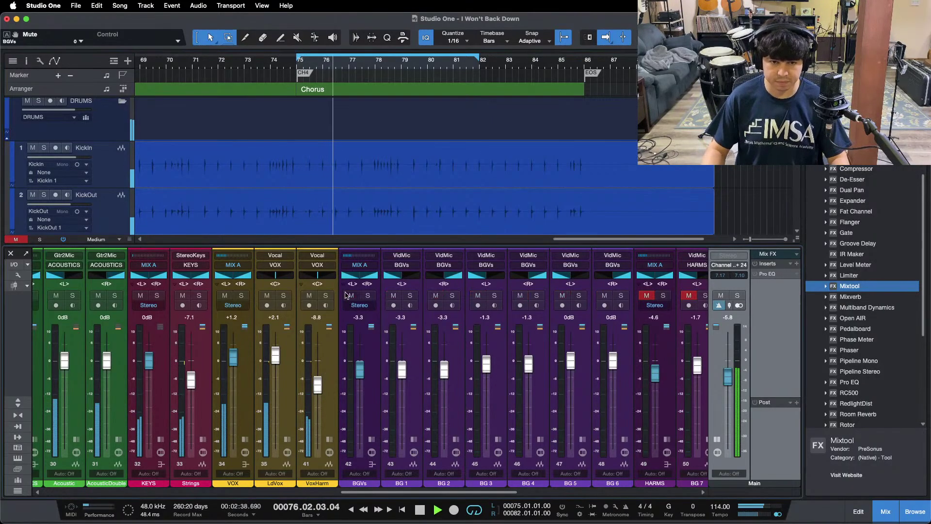
{"action": "left_click", "coordinate": [245, 67]}
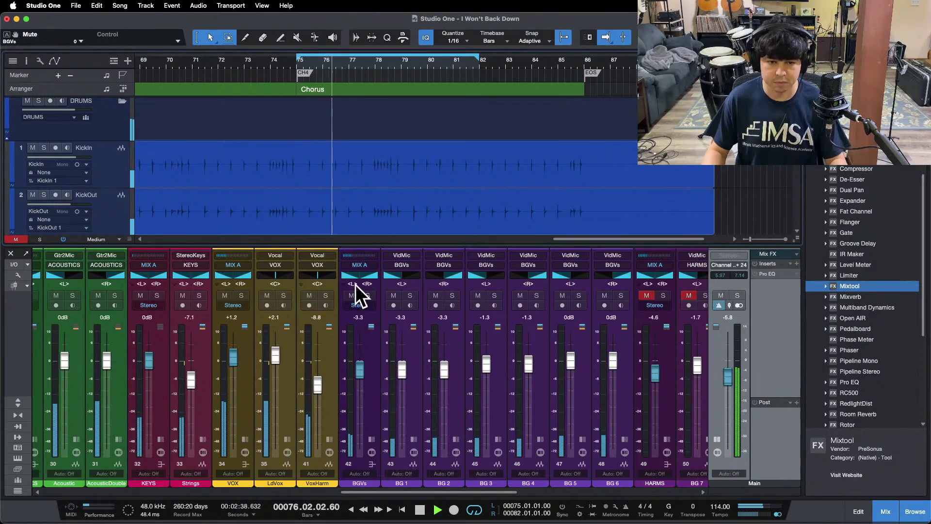
{"action": "scroll", "coordinate": [333, 381], "scroll_direction": "down", "scroll_amount": 2}
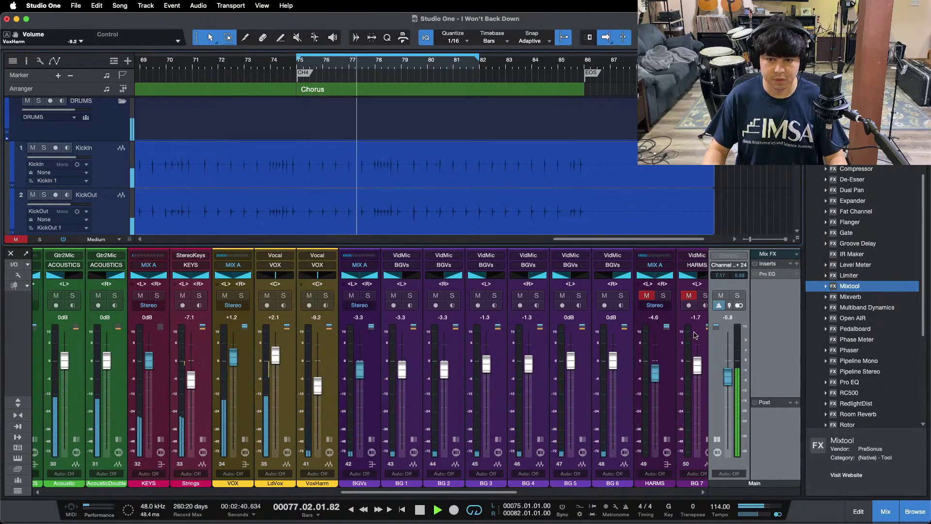
Unmute the HARMS bus and set the BGVs fader to -3.8 dB and the HARMS fader to -5.0 dB
{"action": "left_click", "coordinate": [645, 295]}
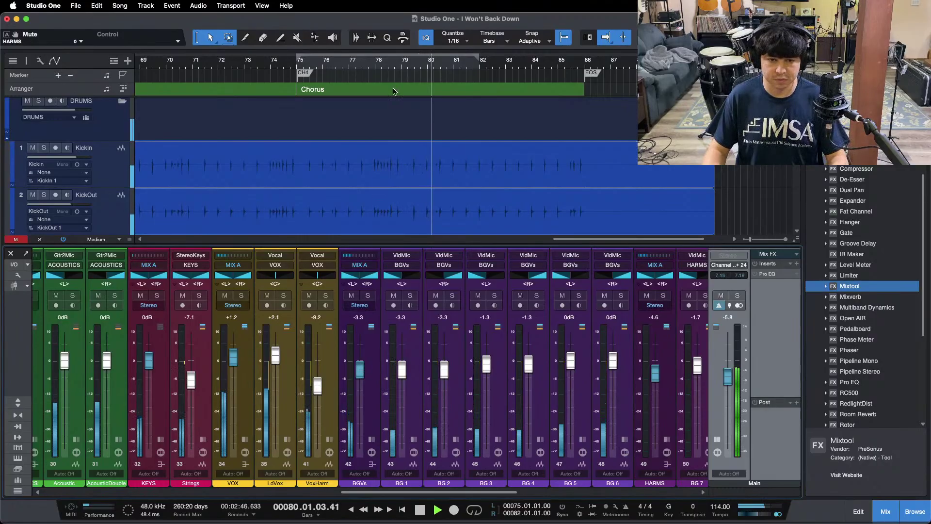
{"action": "scroll", "coordinate": [379, 70], "scroll_direction": "down", "scroll_amount": 5}
{"action": "key", "text": "F3"}
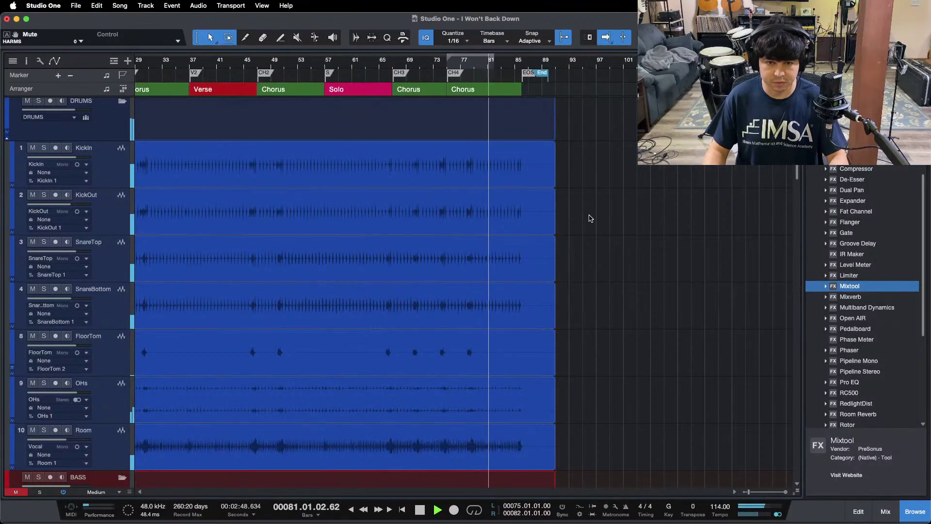
{"action": "key", "text": "F3"}
{"action": "left_click_drag", "start_coordinate": [360, 364], "coordinate": [359, 366]}
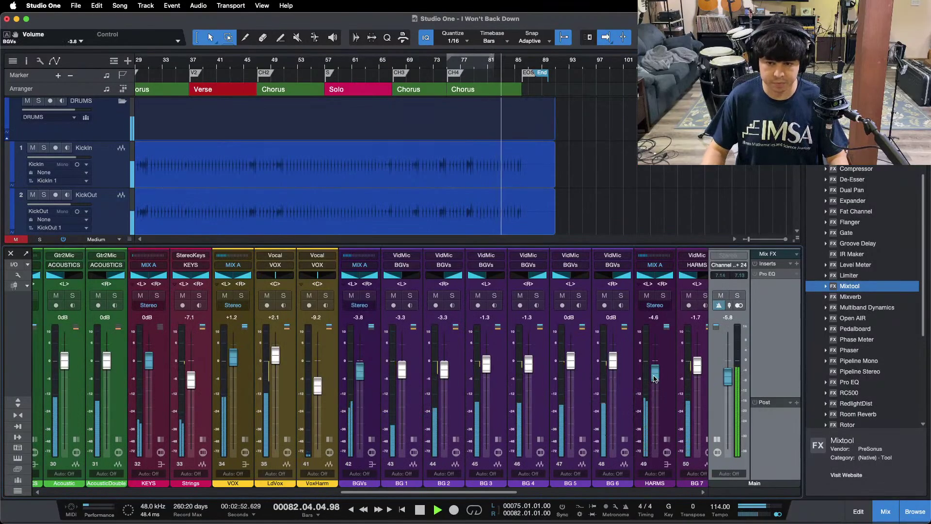
{"action": "left_click_drag", "start_coordinate": [655, 373], "coordinate": [655, 377]}
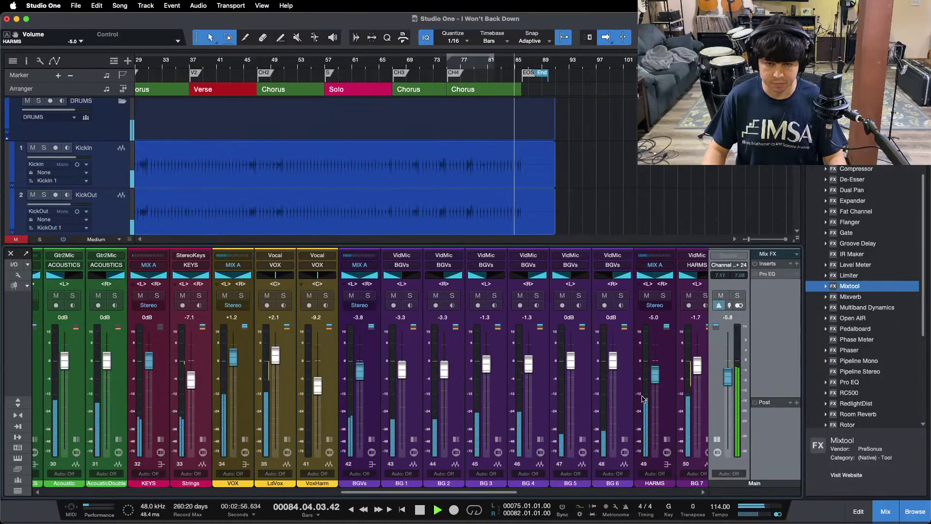
Disable the Pro EQ insert on Main and collapse Main's insert view while playing from before the solo
{"action": "right_click", "coordinate": [770, 274]}
{"action": "left_click", "coordinate": [771, 354]}
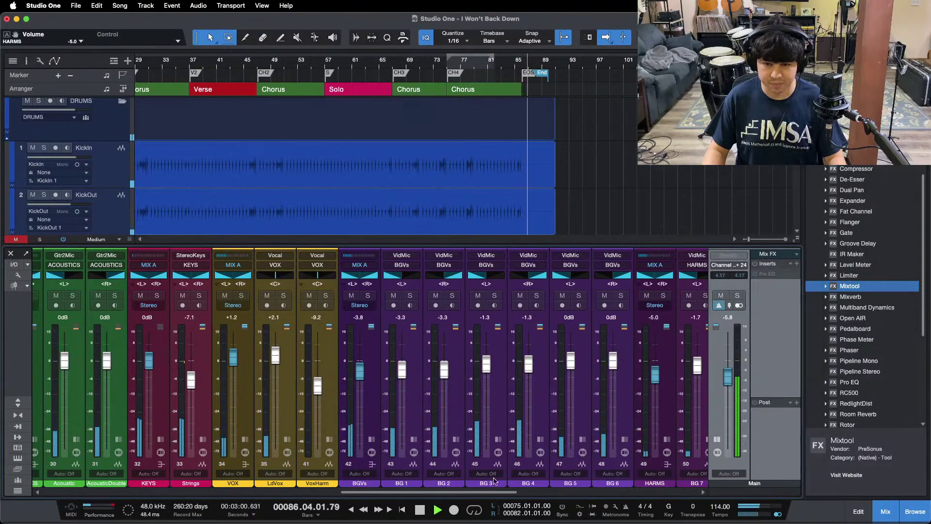
{"action": "left_click", "coordinate": [315, 62]}
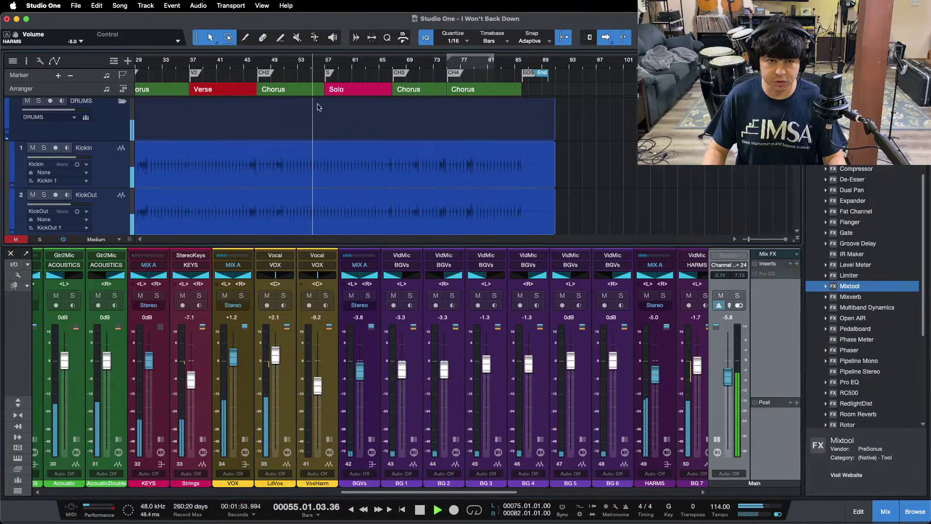
{"action": "left_click_drag", "start_coordinate": [415, 490], "coordinate": [297, 491]}
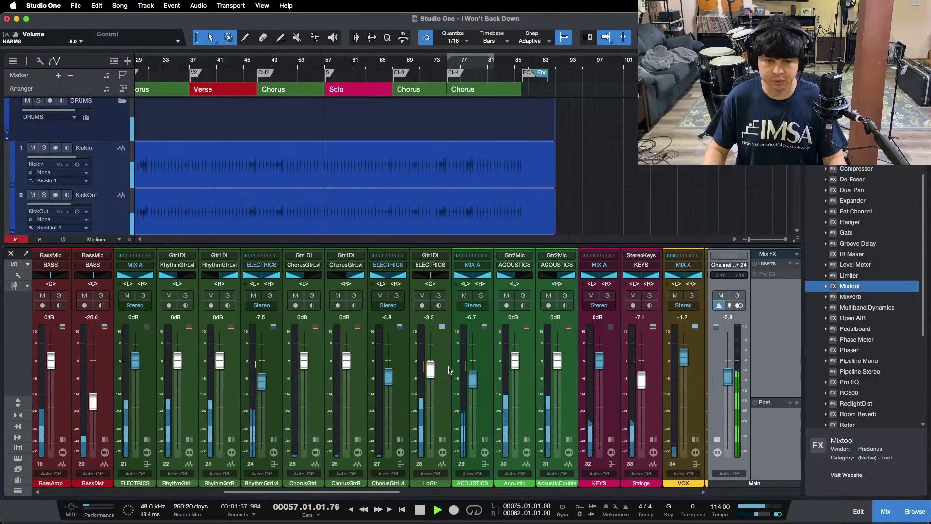
{"action": "left_click_drag", "start_coordinate": [395, 491], "coordinate": [691, 491]}
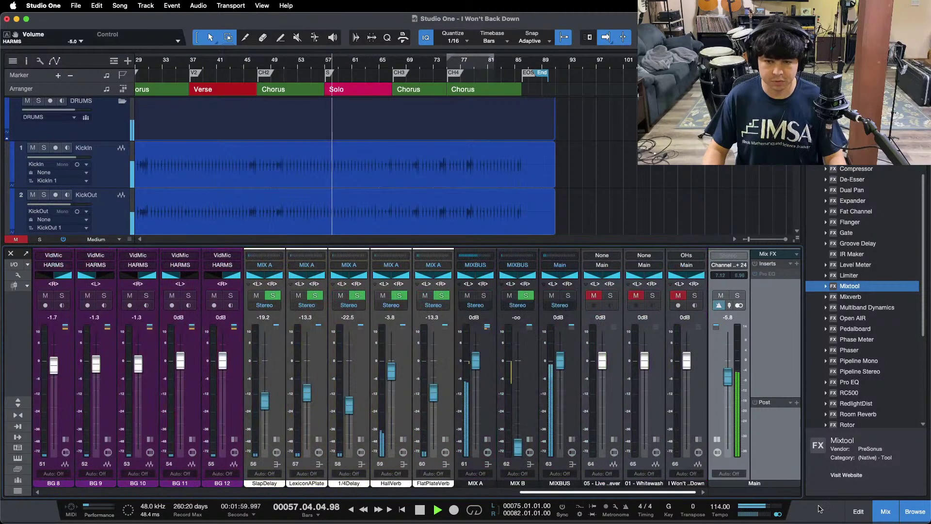
{"action": "left_click", "coordinate": [738, 458]}
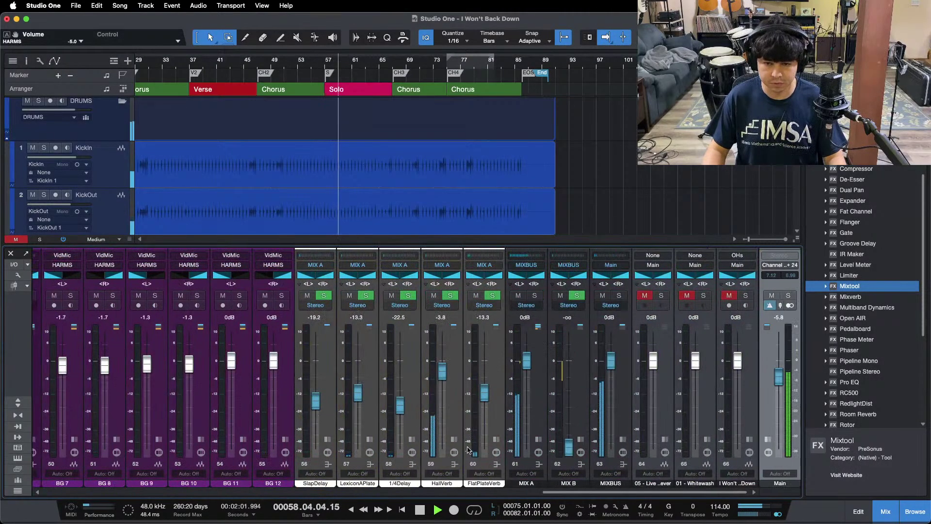
Stop playback, return to the CH3 marker, and open the Fat Channel on the MIX B bus
{"action": "key", "text": "space"}
{"action": "left_click", "coordinate": [580, 439]}
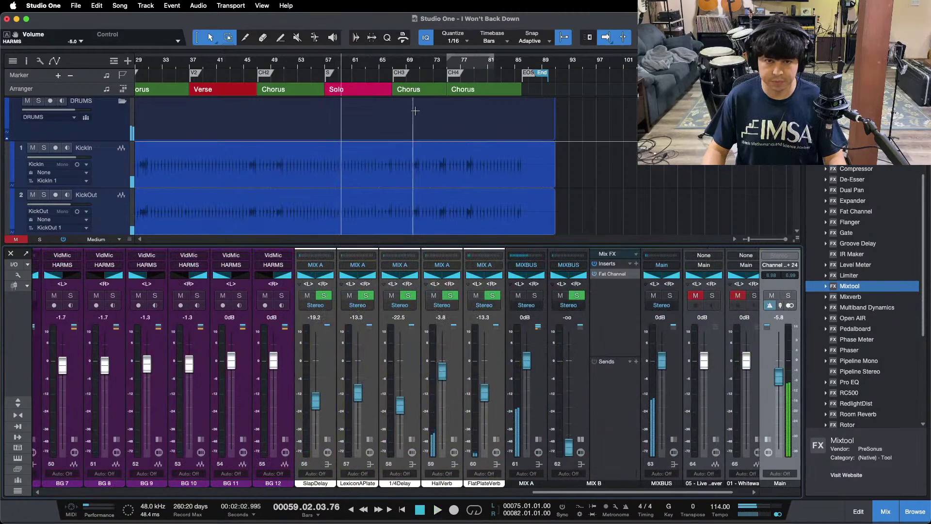
{"action": "left_click", "coordinate": [398, 72]}
{"action": "left_click", "coordinate": [612, 276]}
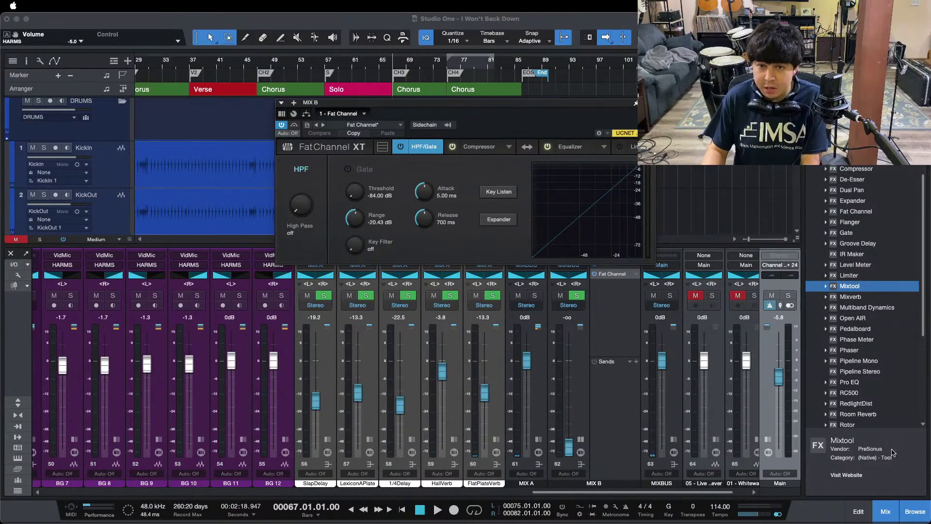
{"action": "left_click", "coordinate": [890, 478]}
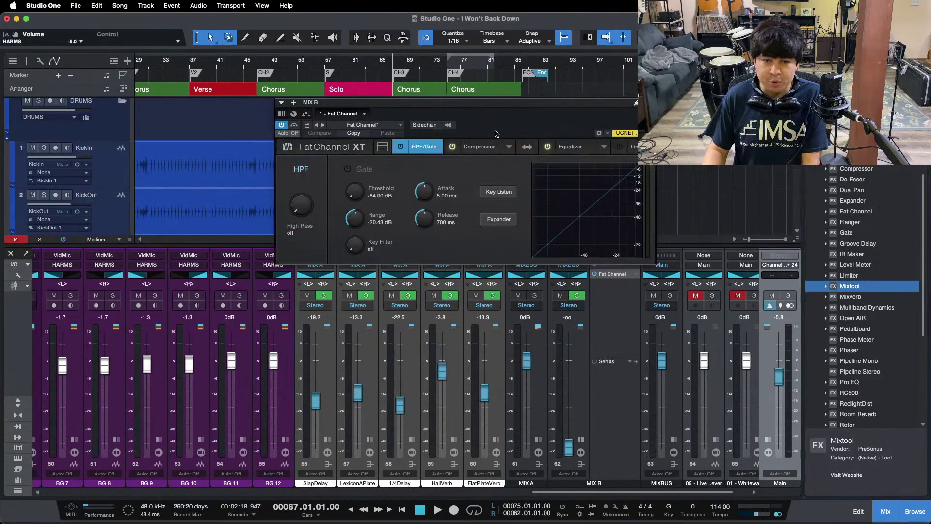
{"action": "left_click_drag", "start_coordinate": [496, 134], "coordinate": [492, 206]}
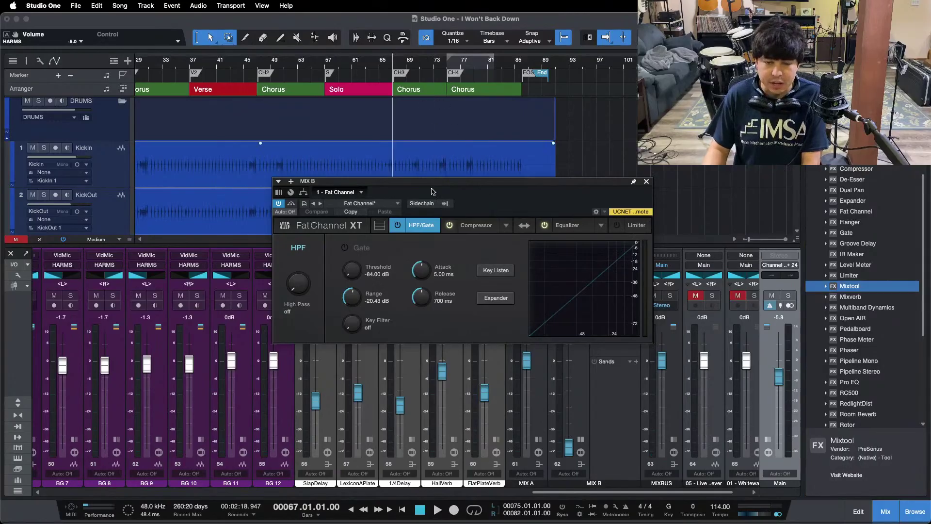
Examine the Tape insert on MIX A, close it, and check the bus's send to MIX B
{"action": "left_click", "coordinate": [543, 413]}
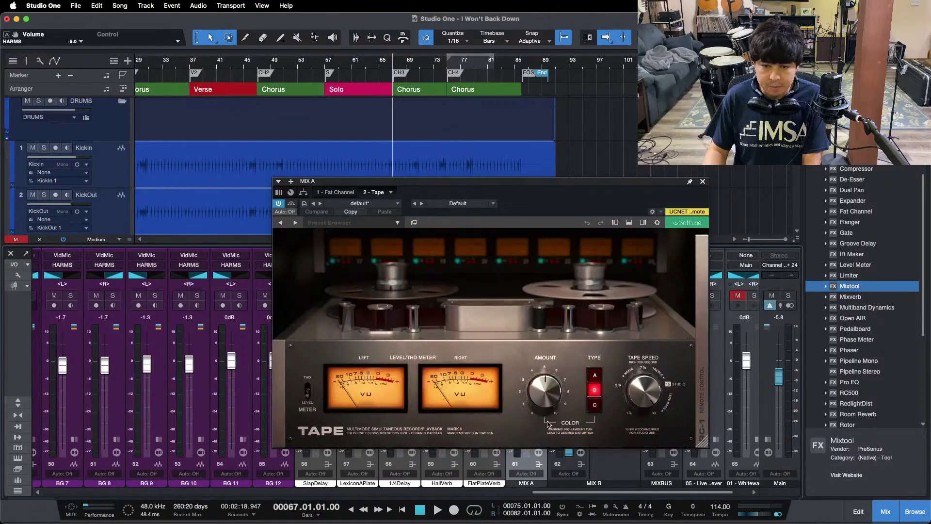
{"action": "left_click", "coordinate": [95, 5]}
{"action": "left_click", "coordinate": [603, 456]}
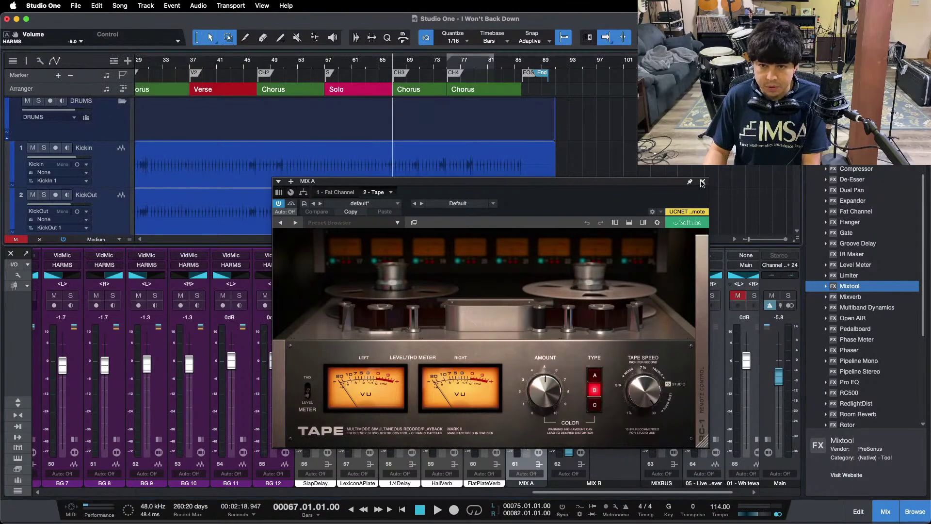
{"action": "left_click", "coordinate": [702, 181]}
{"action": "left_click", "coordinate": [538, 439]}
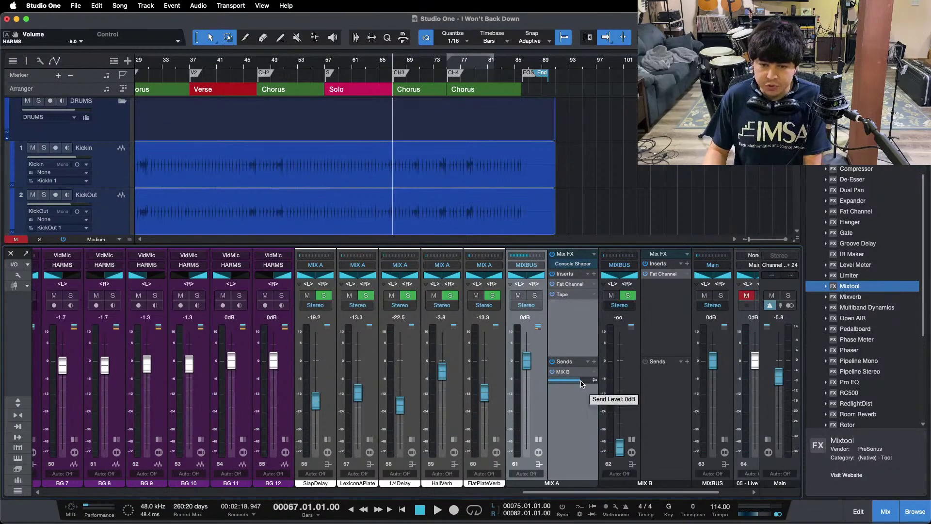
Review the Classic Compressor and Vintage EQ settings in MIX B's Fat Channel and collapse the bus's insert view
{"action": "left_click", "coordinate": [655, 374]}
{"action": "left_click", "coordinate": [655, 274]}
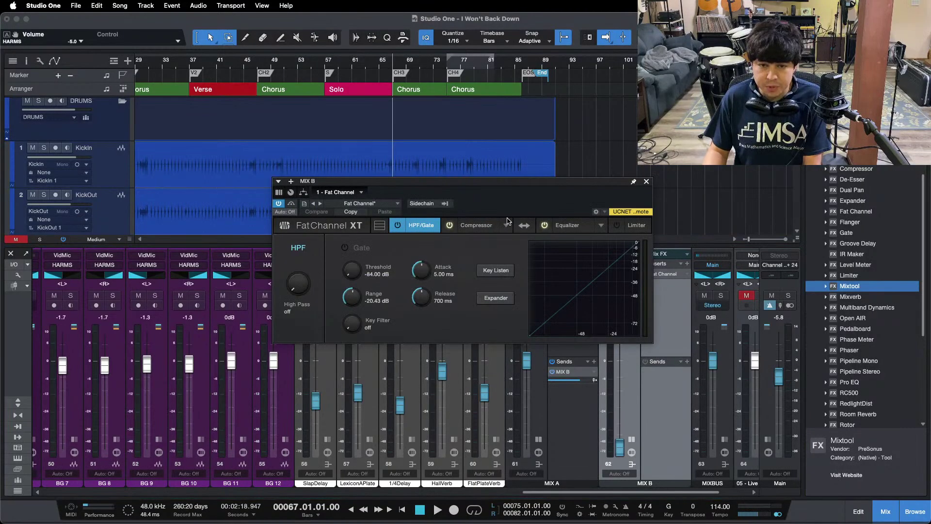
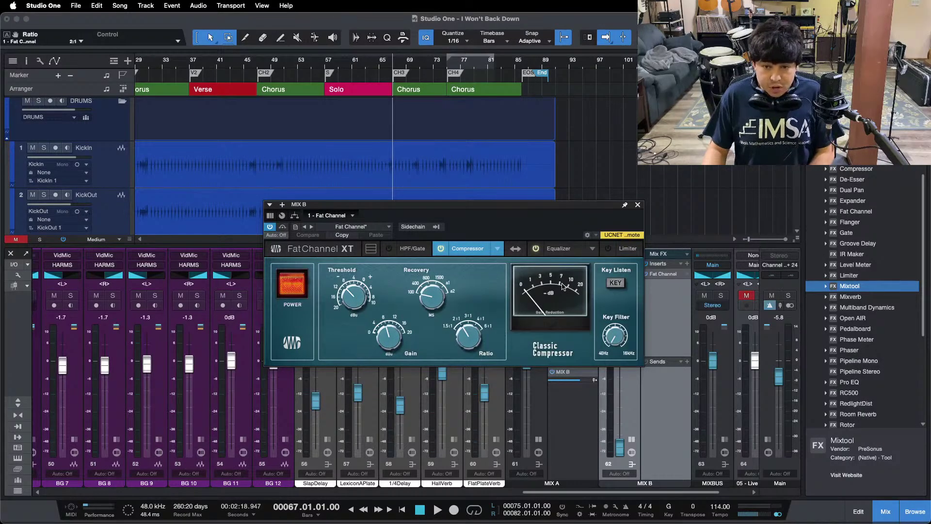
{"action": "left_click", "coordinate": [585, 247]}
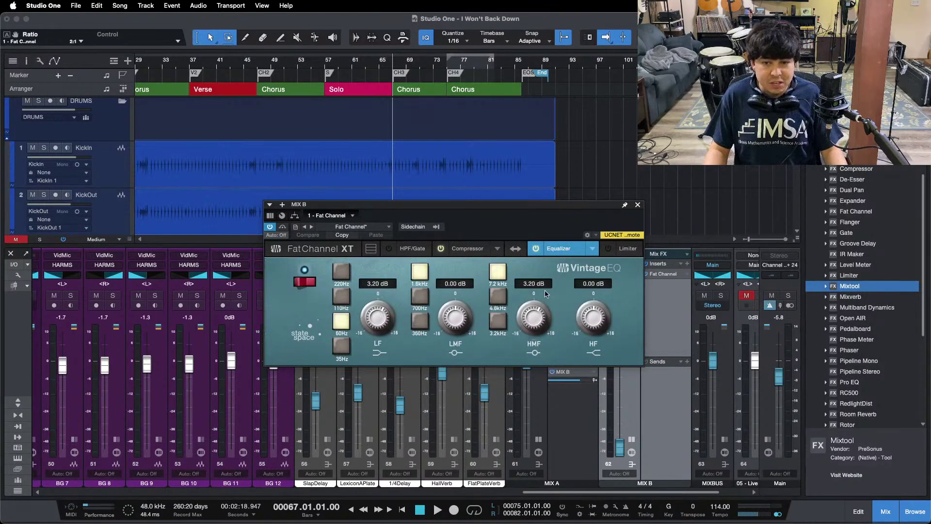
{"action": "left_click", "coordinate": [636, 205]}
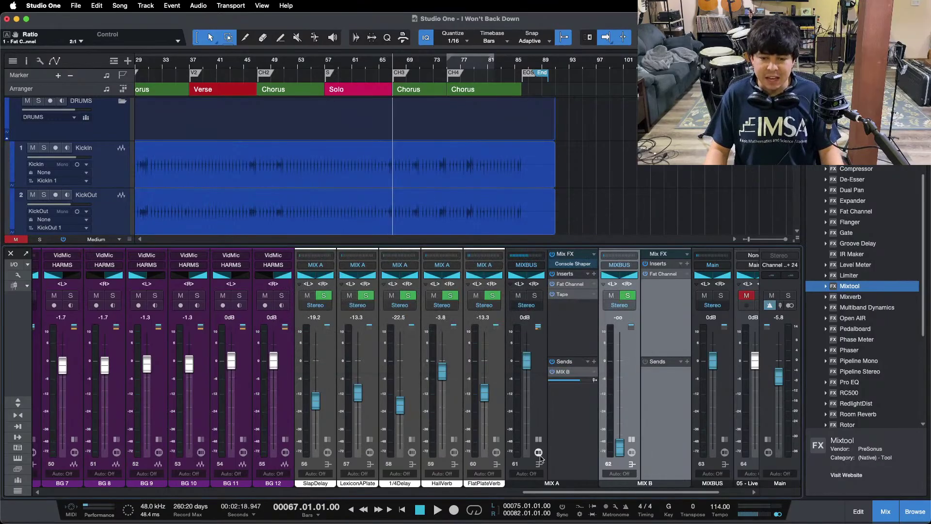
{"action": "left_click", "coordinate": [580, 441]}
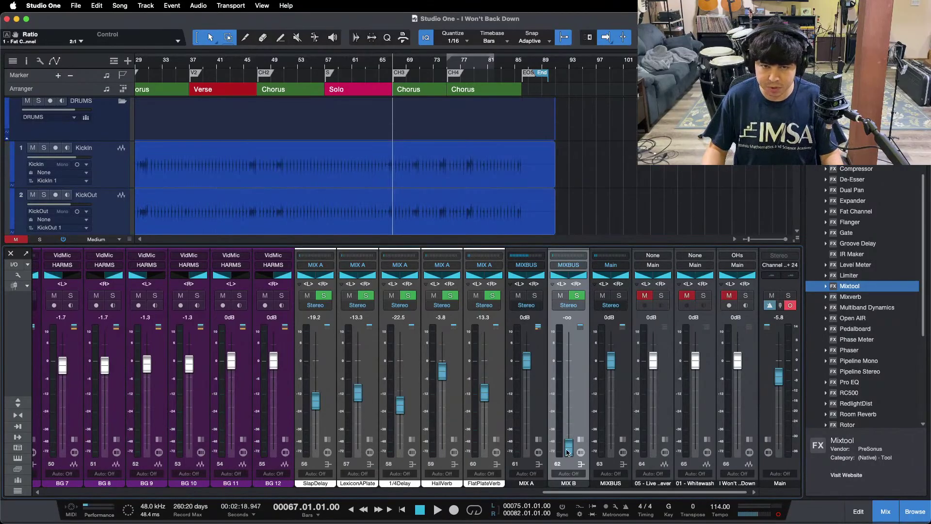
Play from the CH3 marker and examine the gain reduction of MIX B's Fat Channel compressor
{"action": "key", "text": "space"}
{"action": "left_click", "coordinate": [581, 464]}
{"action": "left_click", "coordinate": [611, 262]}
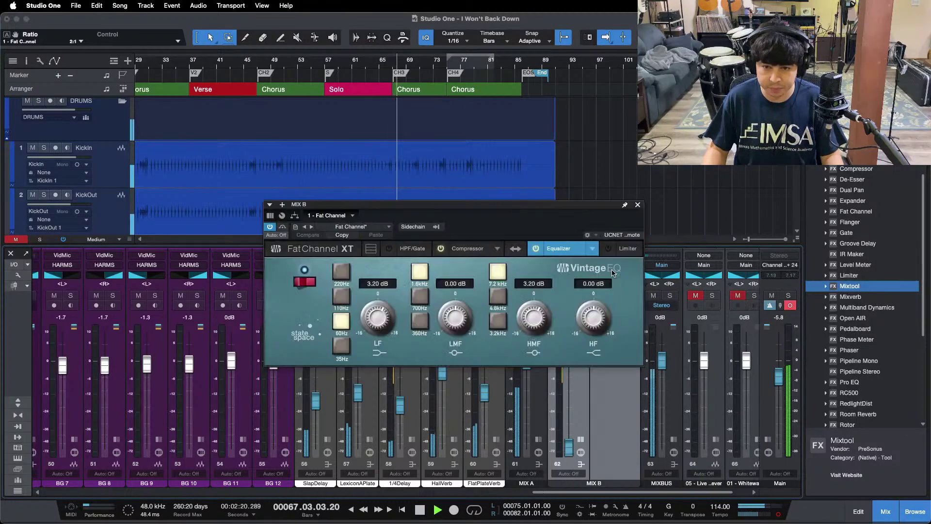
{"action": "left_click", "coordinate": [451, 246]}
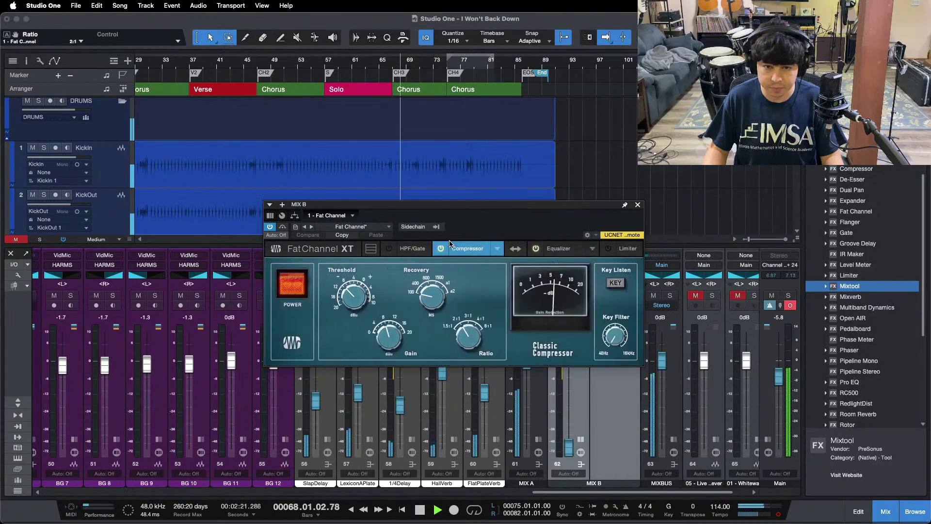
{"action": "left_click", "coordinate": [638, 204]}
Raise the MIX B fader to -20.0 dB, then replay from CH3 and compare the mix with MIX B muted and unmuted
{"action": "left_click_drag", "start_coordinate": [571, 431], "coordinate": [570, 416]}
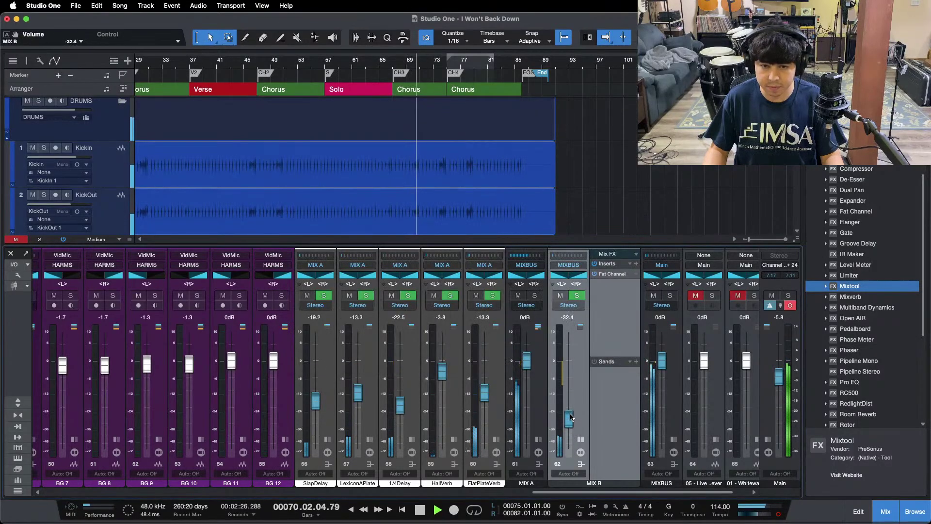
{"action": "scroll", "coordinate": [571, 416], "scroll_direction": "up", "scroll_amount": 3}
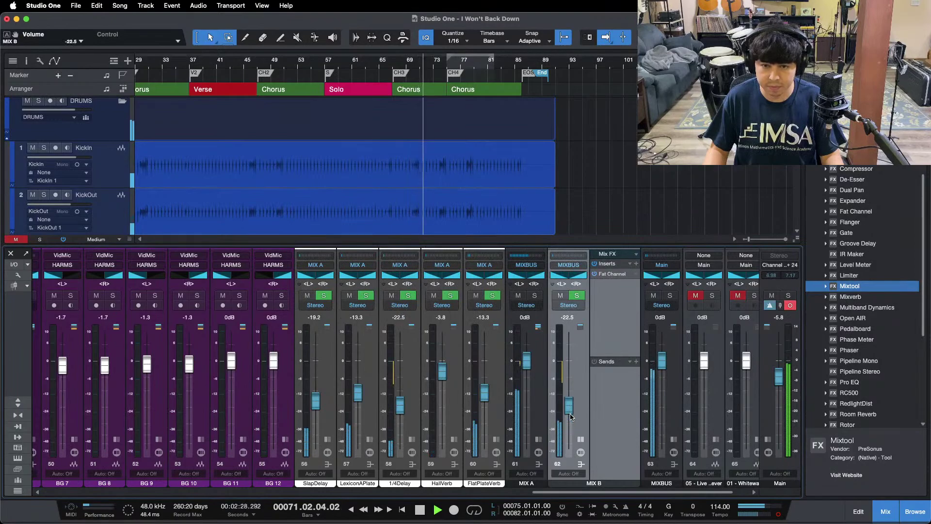
{"action": "scroll", "coordinate": [571, 415], "scroll_direction": "up", "scroll_amount": 1}
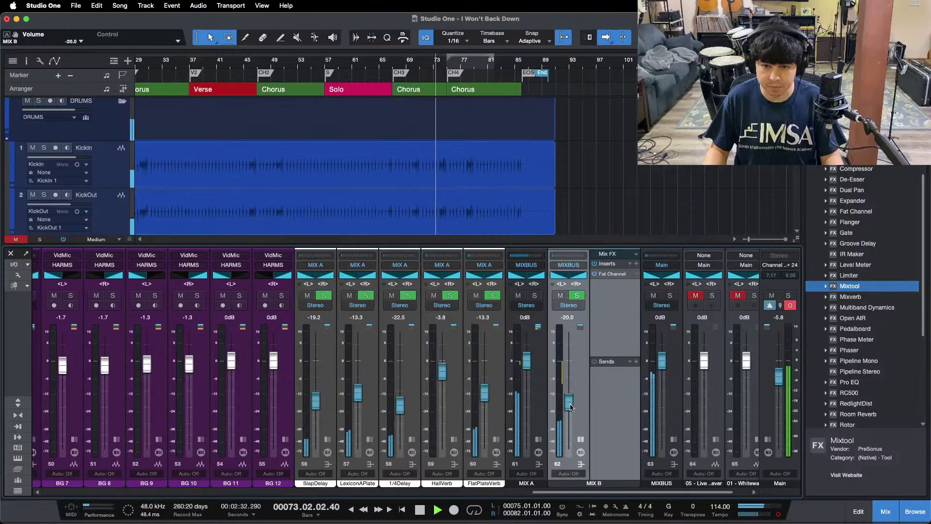
{"action": "left_click", "coordinate": [581, 439]}
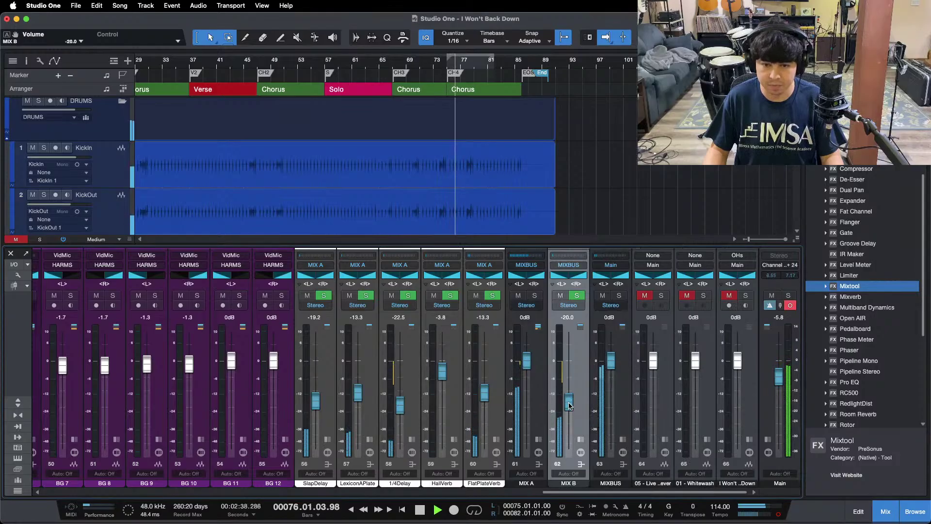
{"action": "left_click", "coordinate": [394, 65]}
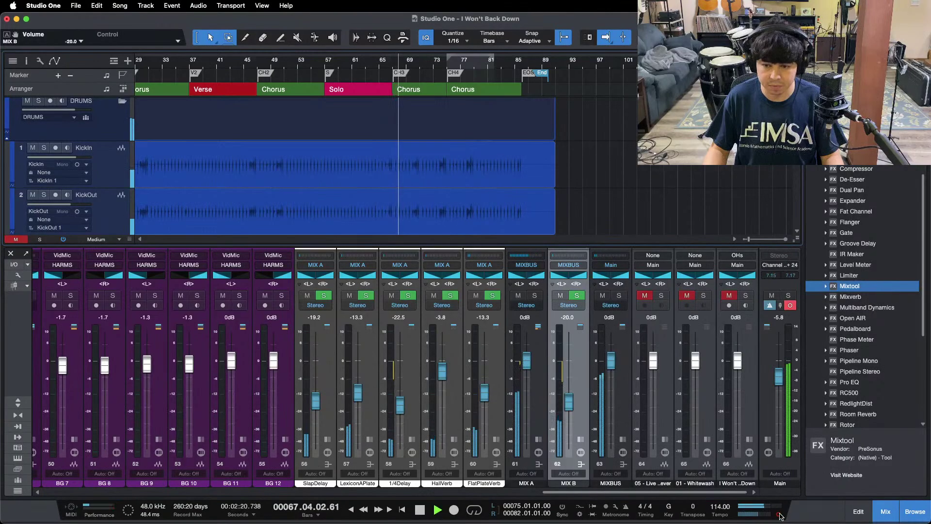
{"action": "left_click", "coordinate": [561, 296]}
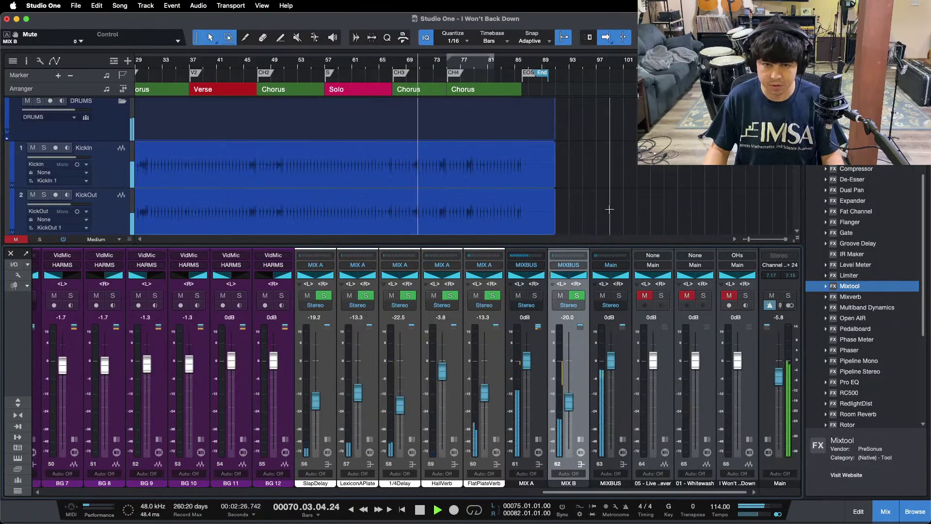
Hide the mixer and examine the drum clips around the EOS and End markers while playing through the song's ending
{"action": "key", "text": "F3"}
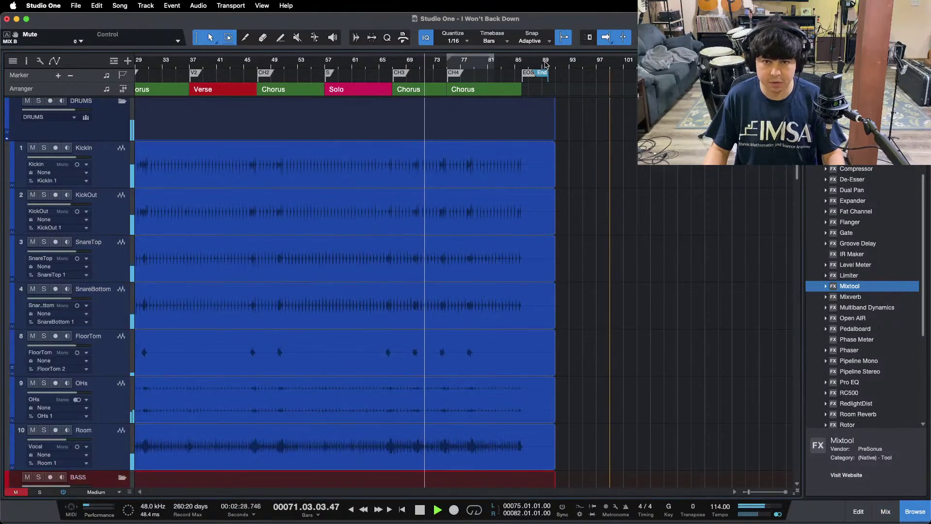
{"action": "left_click_drag", "start_coordinate": [548, 66], "coordinate": [557, 91]}
{"action": "left_click_drag", "start_coordinate": [578, 165], "coordinate": [681, 431]}
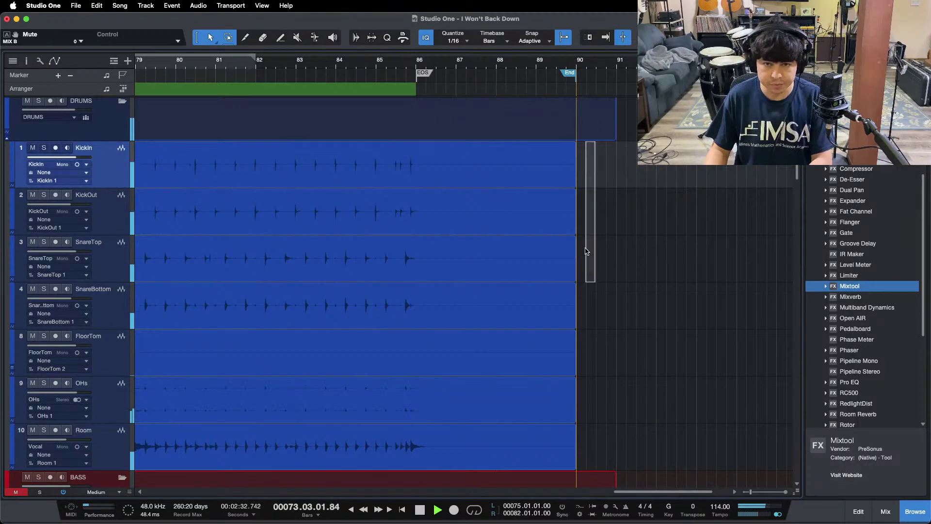
{"action": "key", "text": "Delete"}
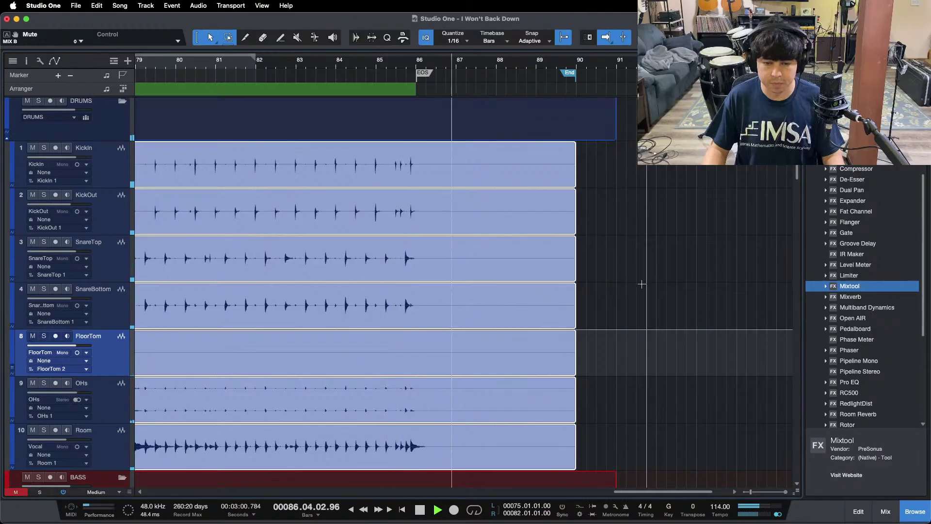
{"action": "scroll", "coordinate": [634, 210], "scroll_direction": "down", "scroll_amount": 1}
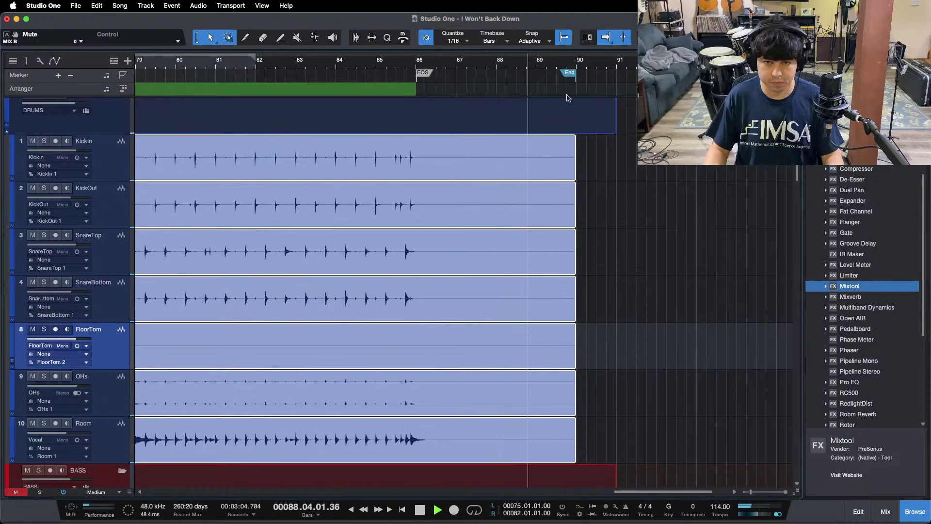
{"action": "scroll", "coordinate": [550, 60], "scroll_direction": "up", "scroll_amount": 3}
{"action": "key", "text": "space"}
Move the End marker to 89.3, trim all drum clips to it, and fade them out from bar 86
{"action": "left_click", "coordinate": [685, 170]}
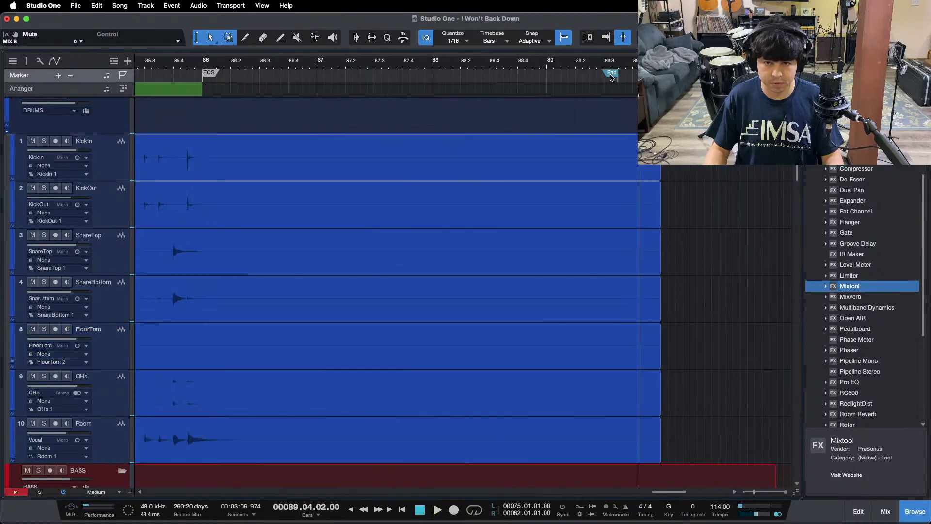
{"action": "left_click_drag", "start_coordinate": [685, 170], "coordinate": [635, 455]}
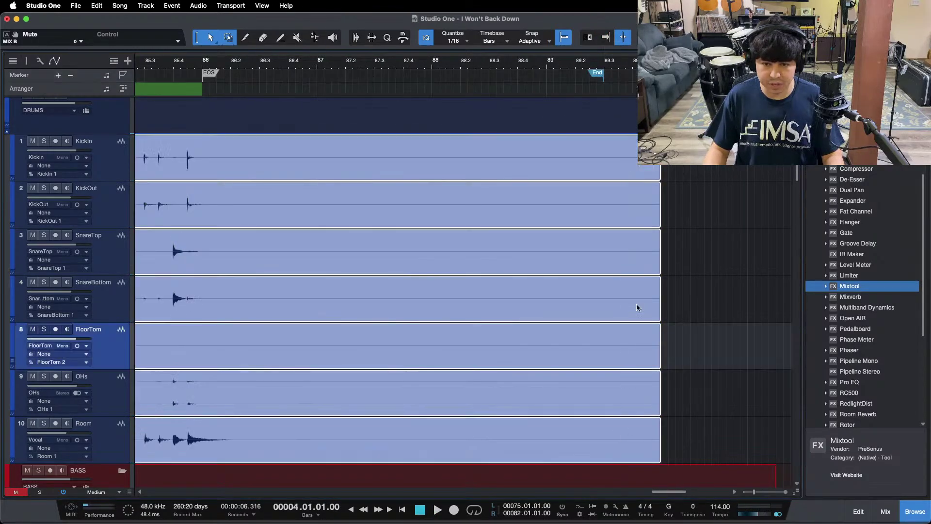
{"action": "left_click_drag", "start_coordinate": [660, 151], "coordinate": [199, 144]}
Trim the BassDI, BassAmp and BassDist clips to the End marker at 89.3 and start their fade-outs at bar 86
{"action": "scroll", "coordinate": [647, 265], "scroll_direction": "down", "scroll_amount": 8}
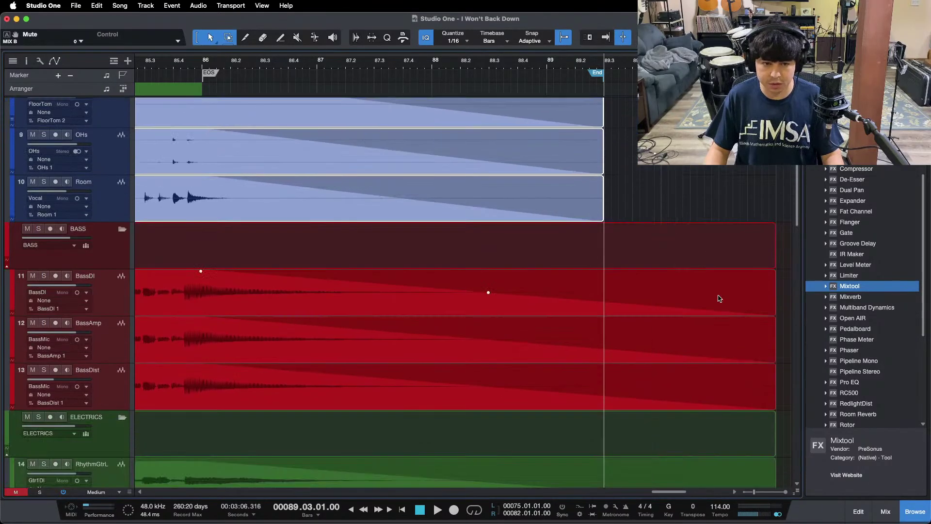
{"action": "left_click_drag", "start_coordinate": [791, 304], "coordinate": [725, 387]}
{"action": "left_click_drag", "start_coordinate": [775, 286], "coordinate": [608, 284]}
{"action": "key", "text": "w"}
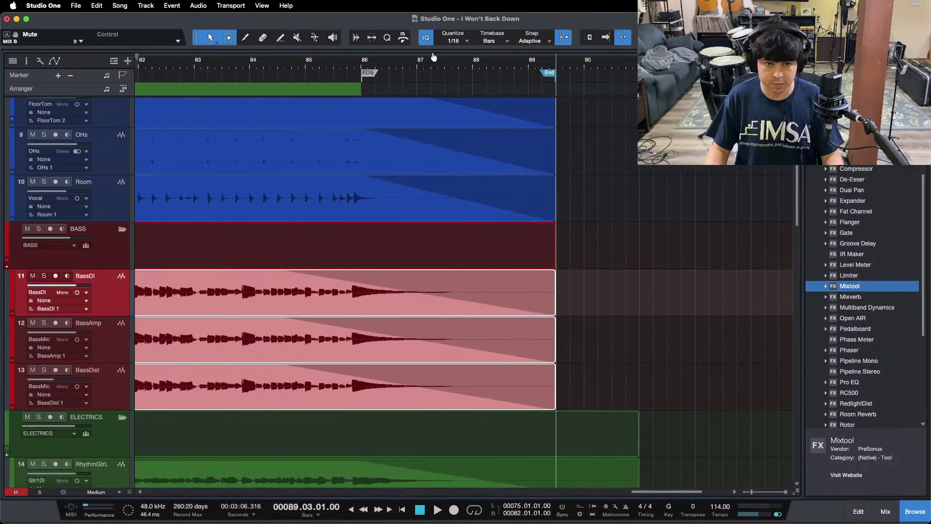
{"action": "left_click_drag", "start_coordinate": [276, 271], "coordinate": [359, 307]}
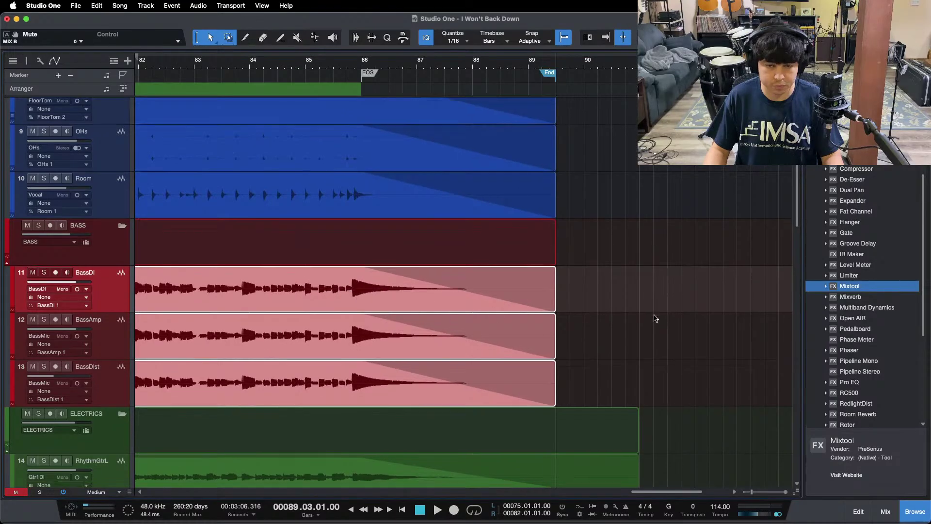
Trim the rhythm and chorus electric guitar clips to the End marker at 89.3 and start their fade-outs at bar 86
{"action": "scroll", "coordinate": [650, 291], "scroll_direction": "down", "scroll_amount": 5}
{"action": "left_click_drag", "start_coordinate": [663, 291], "coordinate": [609, 456]}
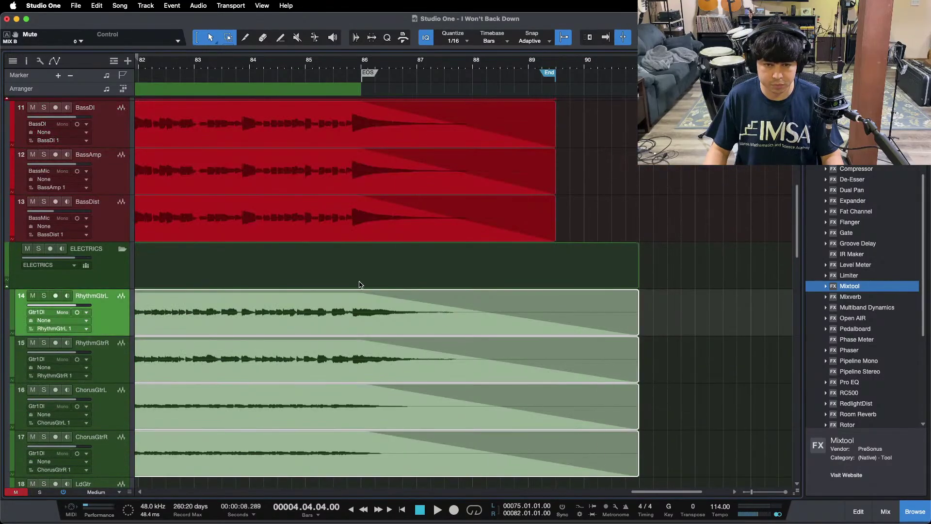
{"action": "left_click_drag", "start_coordinate": [359, 296], "coordinate": [487, 305]}
{"action": "left_click_drag", "start_coordinate": [640, 305], "coordinate": [530, 446]}
{"action": "left_click", "coordinate": [407, 292]}
{"action": "left_click_drag", "start_coordinate": [403, 295], "coordinate": [357, 296]}
Trim the Acoustic and AcousticDouble clips to the End marker at 89.3 and start their fade-outs at bar 86
{"action": "scroll", "coordinate": [580, 306], "scroll_direction": "down", "scroll_amount": 10}
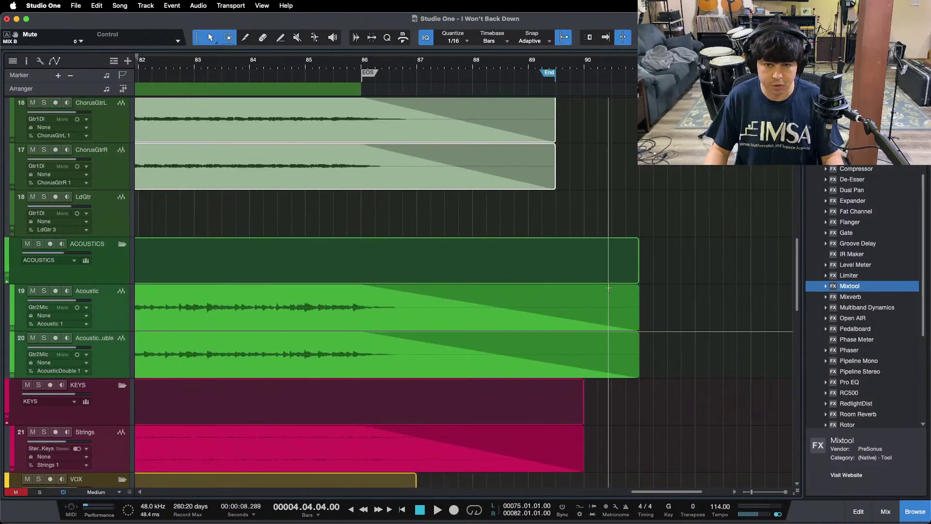
{"action": "left_click_drag", "start_coordinate": [670, 310], "coordinate": [611, 347]}
{"action": "left_click_drag", "start_coordinate": [700, 316], "coordinate": [616, 347]}
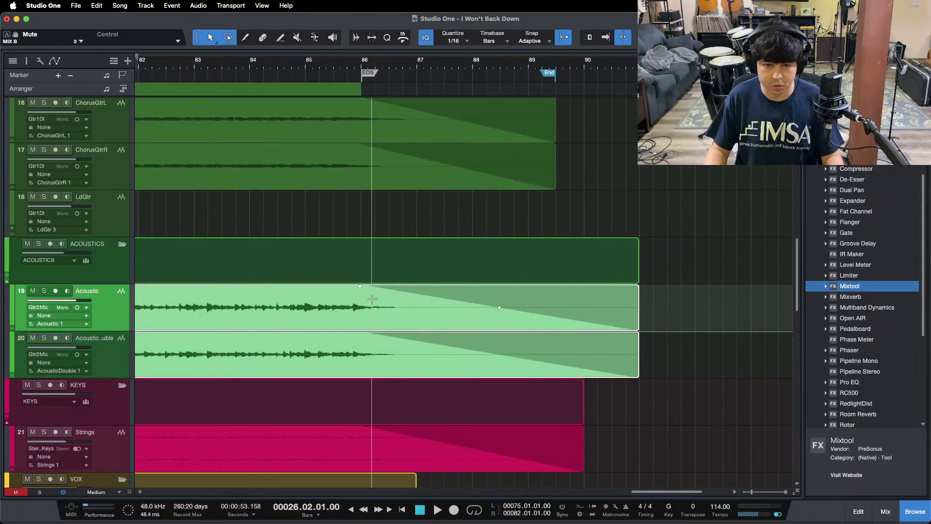
{"action": "left_click_drag", "start_coordinate": [361, 290], "coordinate": [467, 292]}
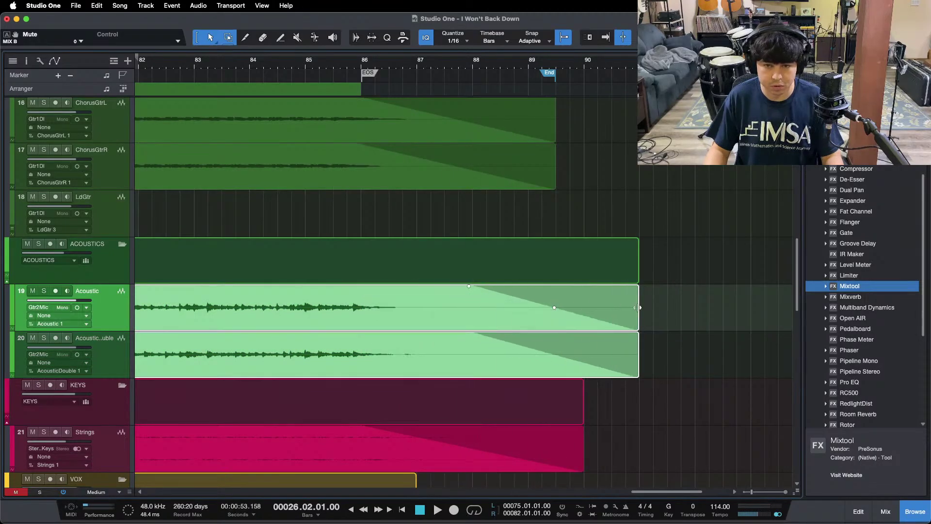
{"action": "left_click_drag", "start_coordinate": [637, 305], "coordinate": [556, 305]}
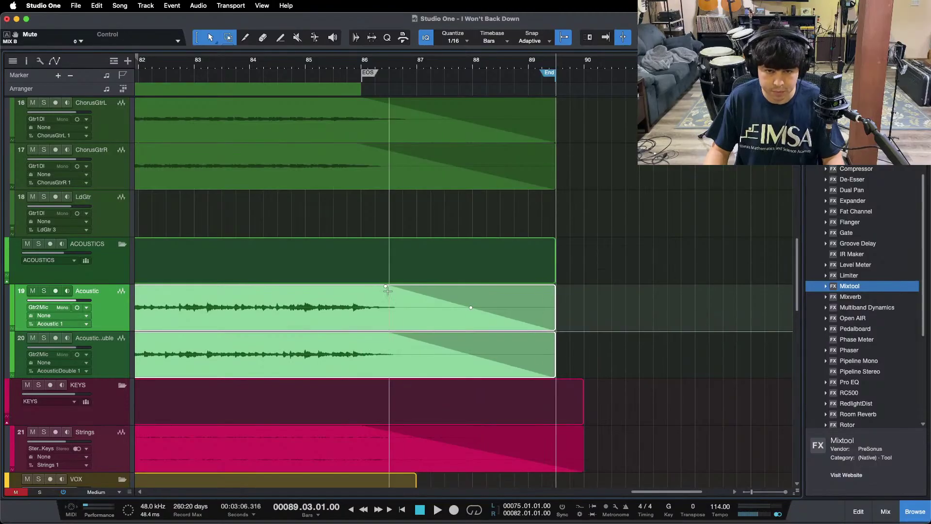
{"action": "left_click_drag", "start_coordinate": [384, 291], "coordinate": [363, 290]}
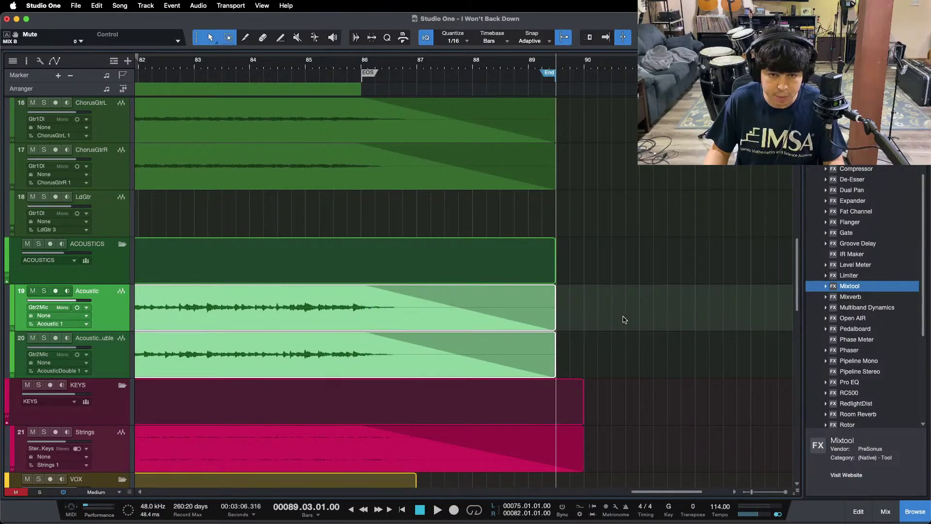
Trim the Strings clip to the End marker at 89.3, start its fade-out at bar 86, and slightly adjust the fade curve
{"action": "scroll", "coordinate": [533, 368], "scroll_direction": "down", "scroll_amount": 2}
{"action": "left_click_drag", "start_coordinate": [583, 423], "coordinate": [558, 423]}
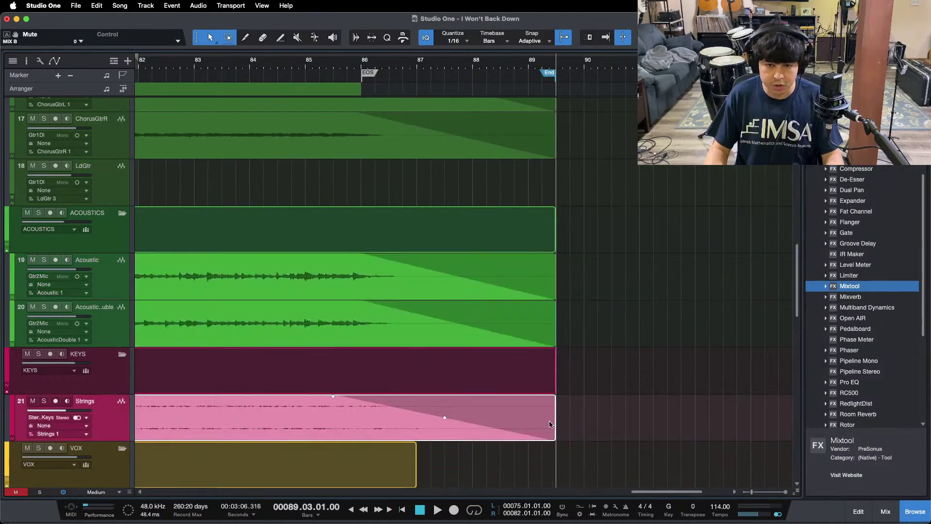
{"action": "scroll", "coordinate": [501, 360], "scroll_direction": "down", "scroll_amount": 6}
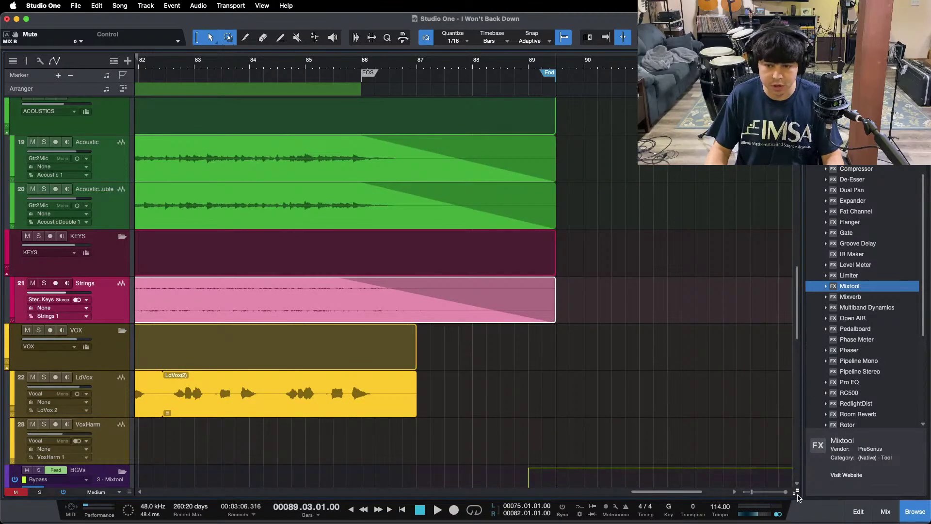
{"action": "scroll", "coordinate": [679, 291], "scroll_direction": "up", "scroll_amount": 9}
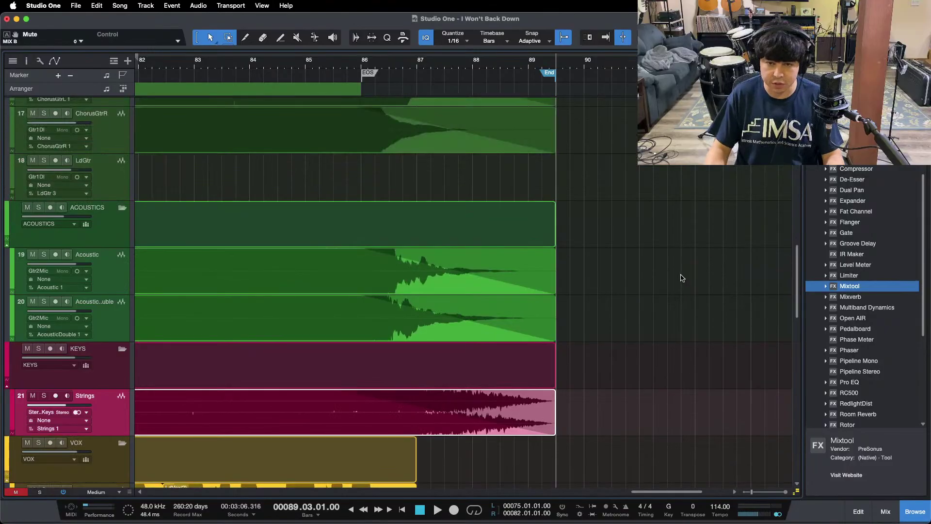
{"action": "scroll", "coordinate": [609, 212], "scroll_direction": "down", "scroll_amount": 7}
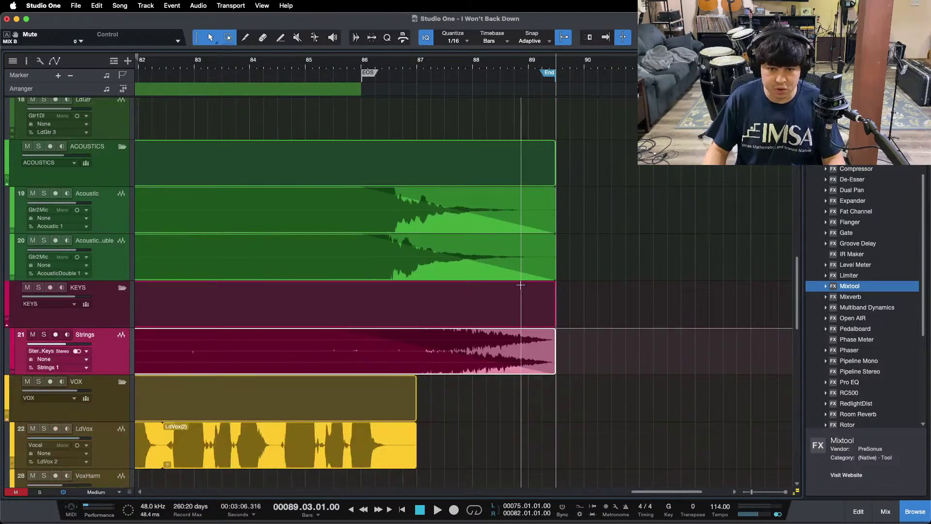
{"action": "left_click_drag", "start_coordinate": [333, 331], "coordinate": [364, 339]}
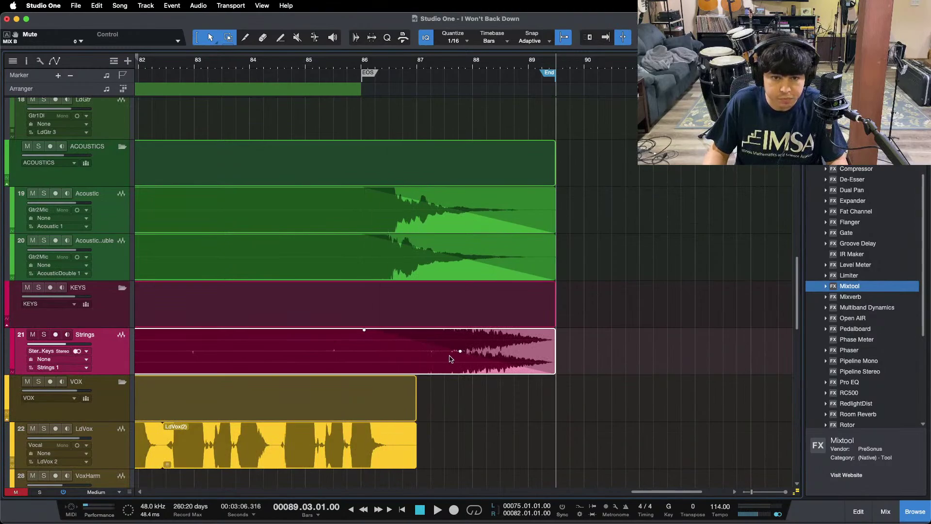
{"action": "left_click_drag", "start_coordinate": [458, 358], "coordinate": [458, 359]}
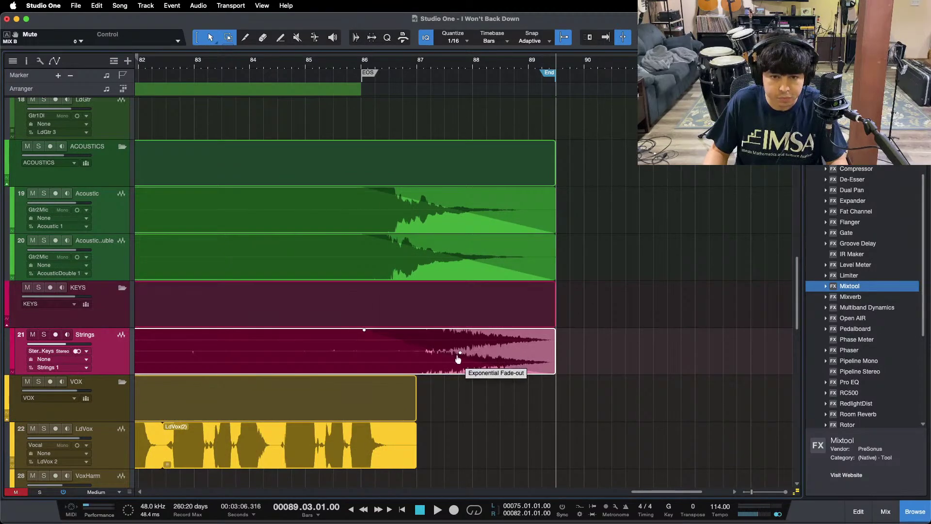
Move the End marker to 89.4 and play the song's ending from about bar 85 through the fade-outs
{"action": "scroll", "coordinate": [617, 330], "scroll_direction": "up", "scroll_amount": 5}
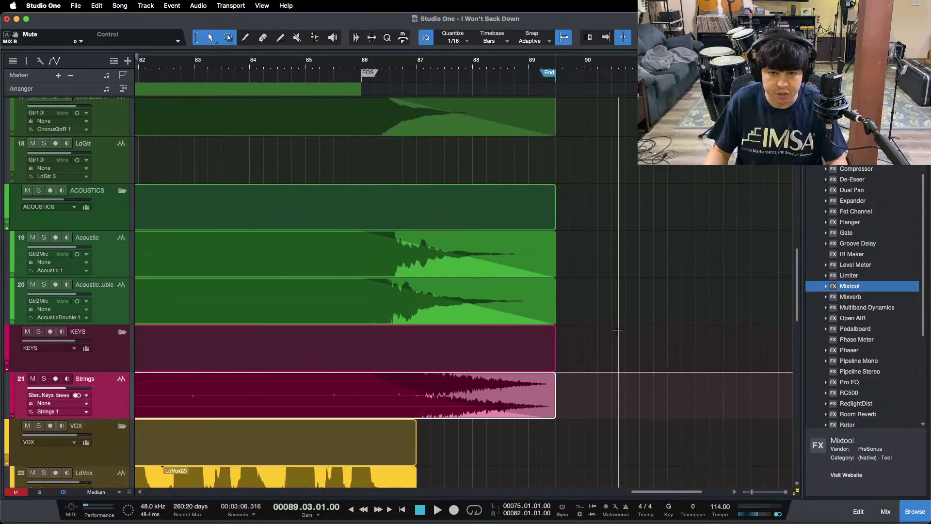
{"action": "scroll", "coordinate": [617, 330], "scroll_direction": "up", "scroll_amount": 10}
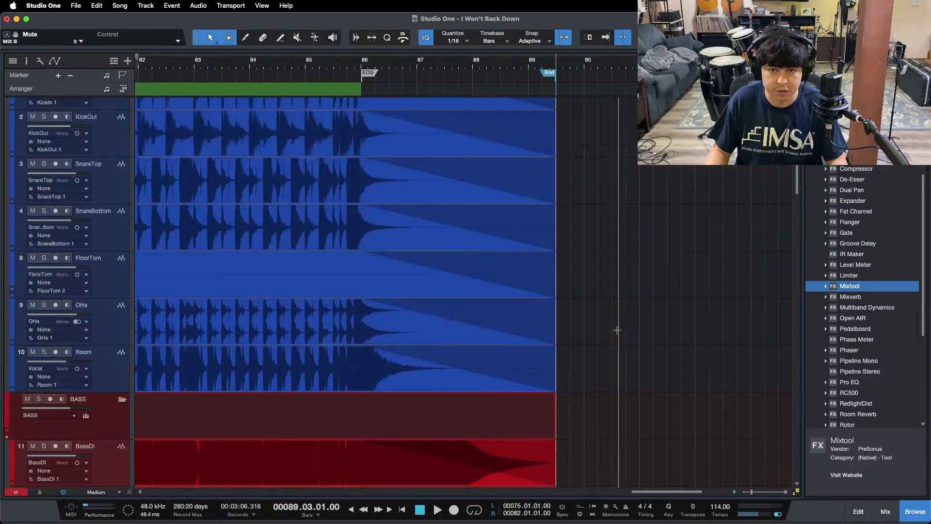
{"action": "scroll", "coordinate": [616, 329], "scroll_direction": "down", "scroll_amount": 15}
{"action": "scroll", "coordinate": [617, 330], "scroll_direction": "down", "scroll_amount": 3}
{"action": "scroll", "coordinate": [616, 329], "scroll_direction": "up", "scroll_amount": 1}
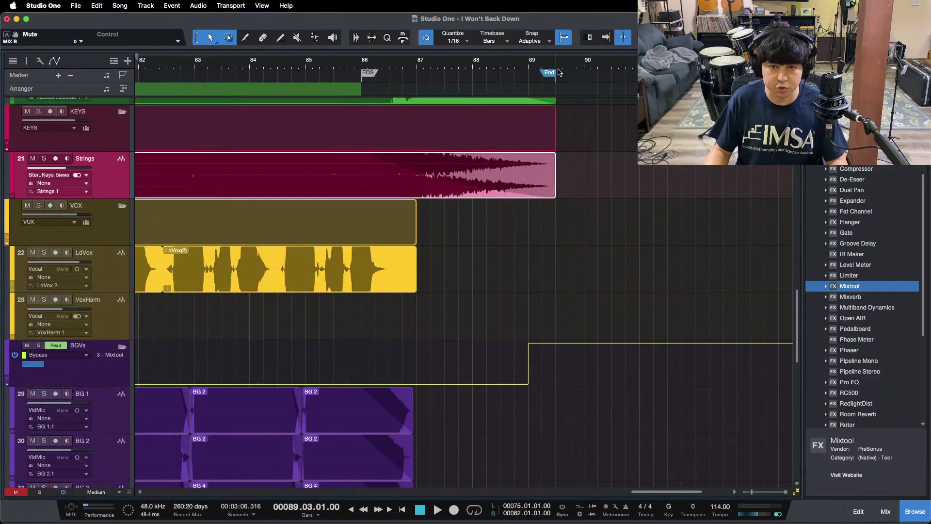
{"action": "left_click_drag", "start_coordinate": [552, 72], "coordinate": [564, 74]}
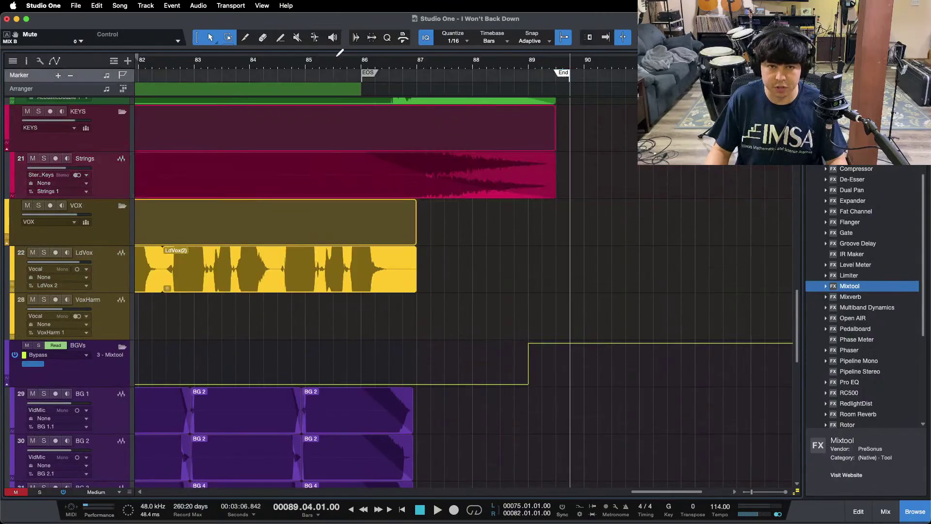
{"action": "left_click", "coordinate": [318, 66]}
{"action": "key", "text": "space"}
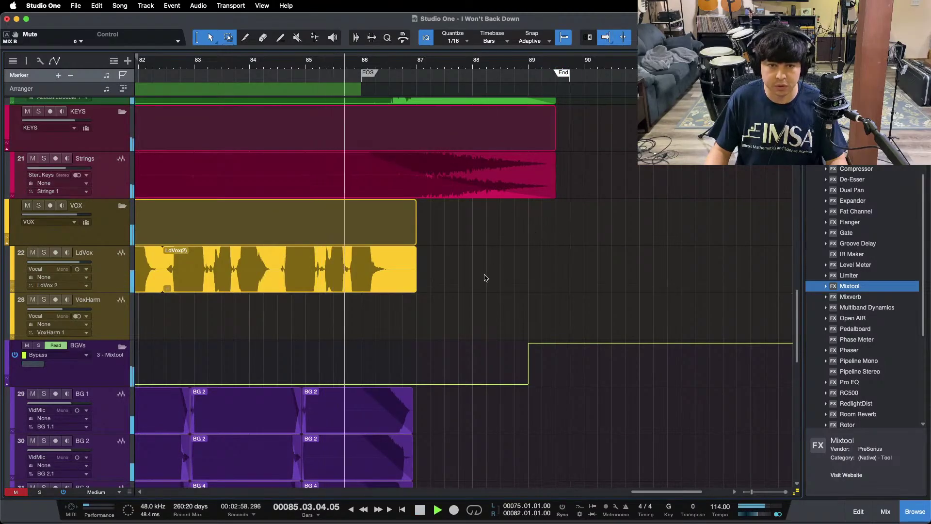
{"action": "scroll", "coordinate": [497, 223], "scroll_direction": "up", "scroll_amount": 1}
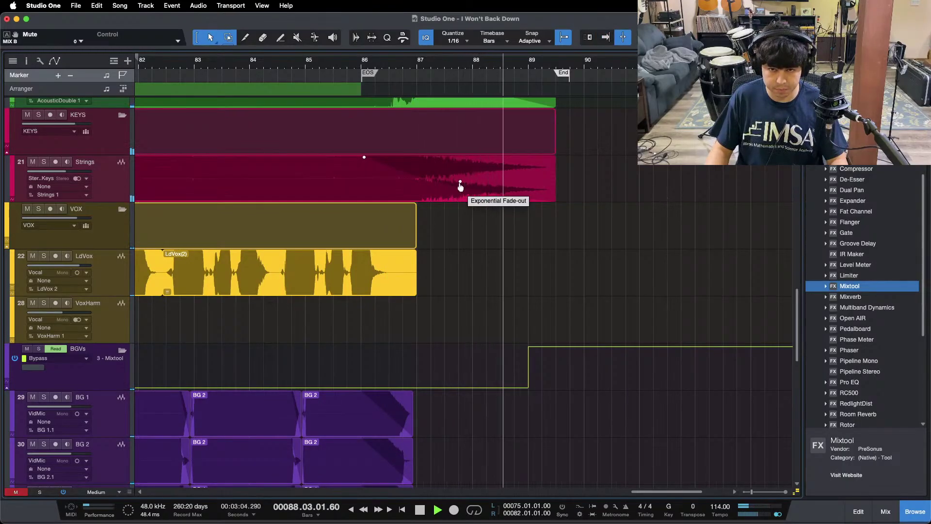
{"action": "key", "text": "f"}
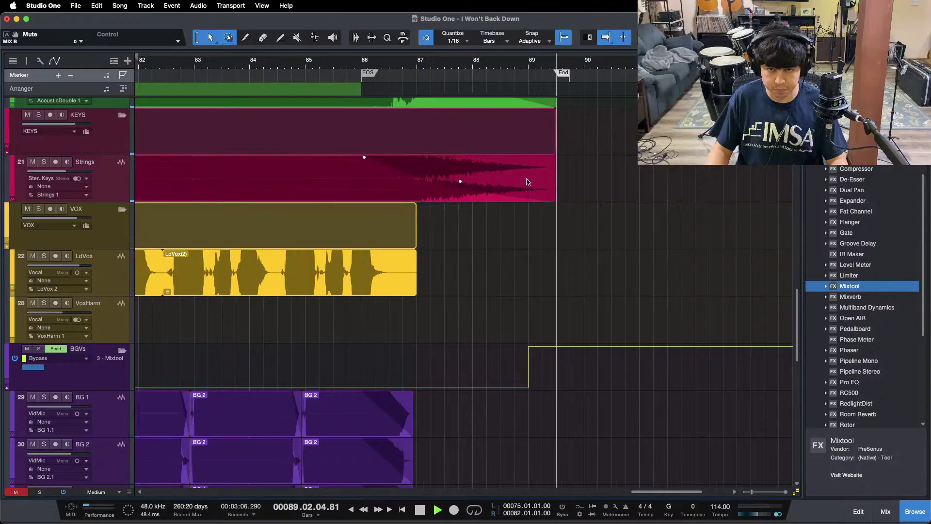
{"action": "key", "text": "space"}
Add a 125 ms fade-in to the start of the Strings clip
{"action": "key", "text": "z"}
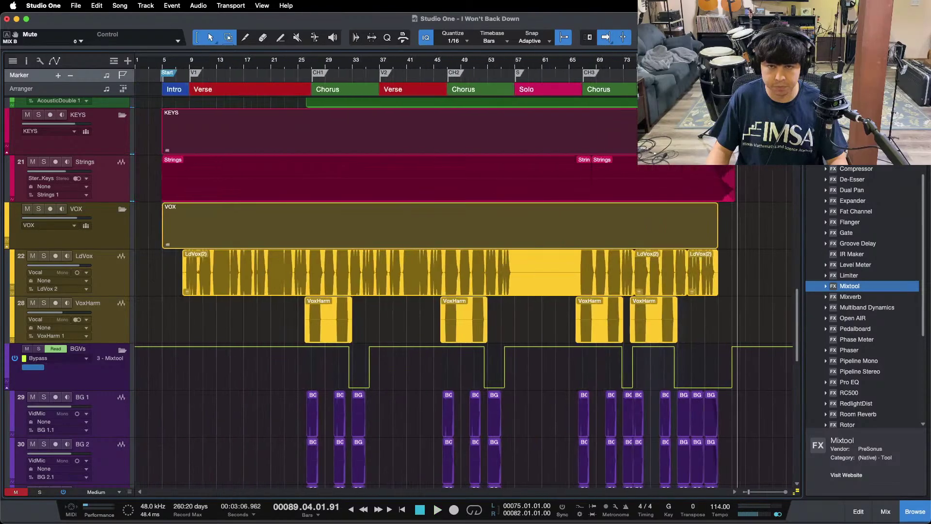
{"action": "left_click_drag", "start_coordinate": [170, 63], "coordinate": [508, 118]}
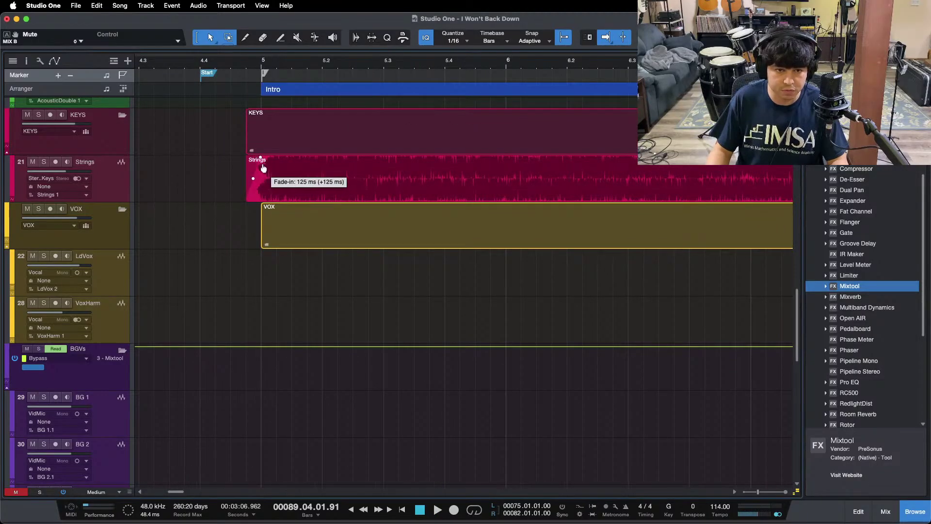
Delete the empty audio before the LdGtr intro part and fade the clip in over about 96 ms
{"action": "scroll", "coordinate": [202, 235], "scroll_direction": "up", "scroll_amount": 5}
{"action": "scroll", "coordinate": [202, 234], "scroll_direction": "up", "scroll_amount": 5}
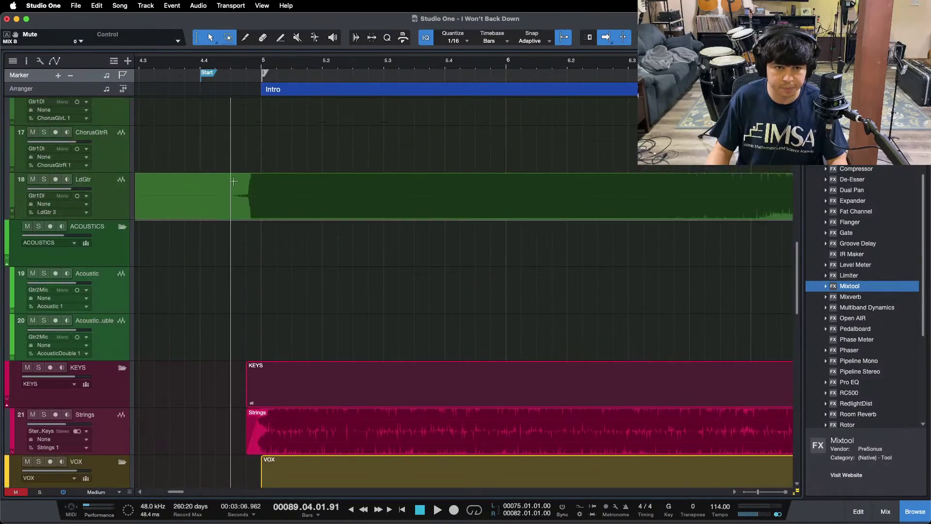
{"action": "left_click_drag", "start_coordinate": [233, 181], "coordinate": [136, 184]}
{"action": "key", "text": "Delete"}
{"action": "left_click_drag", "start_coordinate": [232, 175], "coordinate": [248, 188]}
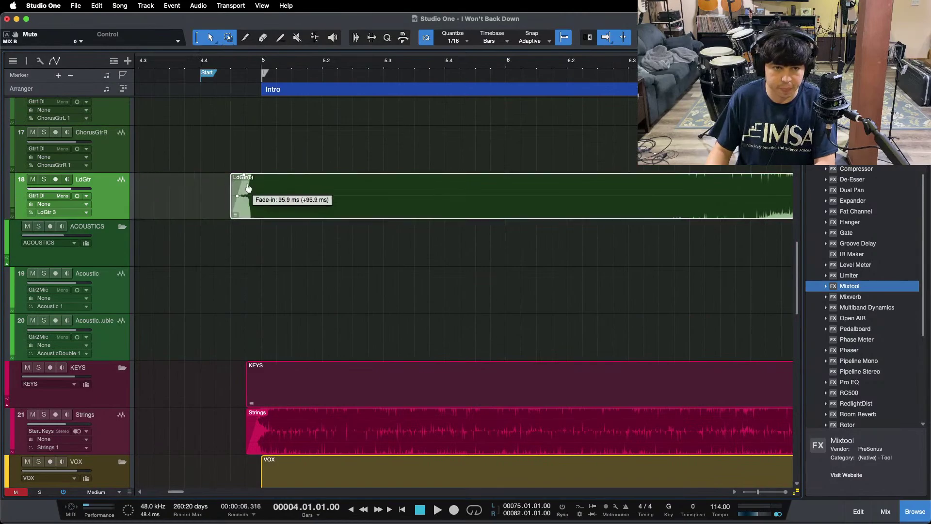
Play the song's opening and move the Start marker to 4.4.2
{"action": "key", "text": "space"}
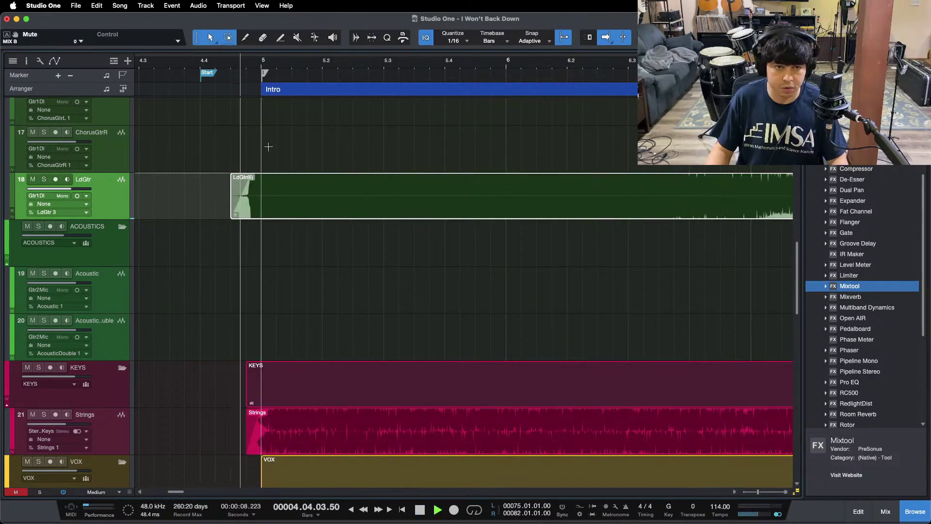
{"action": "key", "text": "space"}
{"action": "left_click_drag", "start_coordinate": [211, 75], "coordinate": [226, 75]}
Delete the audio before the intro on all drum tracks and fade the drum clips in up to about bar 5
{"action": "scroll", "coordinate": [310, 175], "scroll_direction": "up", "scroll_amount": 5}
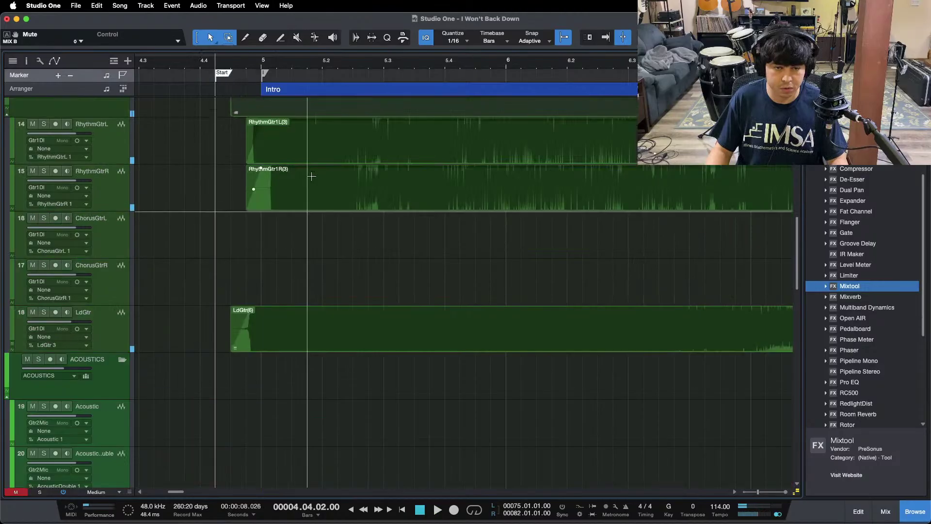
{"action": "scroll", "coordinate": [233, 275], "scroll_direction": "up", "scroll_amount": 15}
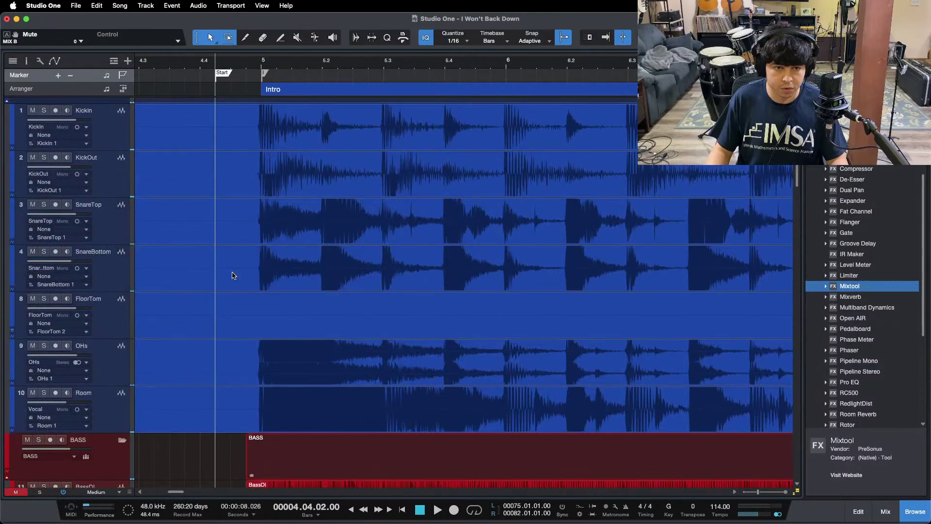
{"action": "left_click_drag", "start_coordinate": [245, 401], "coordinate": [152, 441]}
{"action": "scroll", "coordinate": [224, 226], "scroll_direction": "up", "scroll_amount": 2}
{"action": "key", "text": "Delete"}
{"action": "key", "text": "Delete"}
{"action": "left_click_drag", "start_coordinate": [226, 176], "coordinate": [255, 431]}
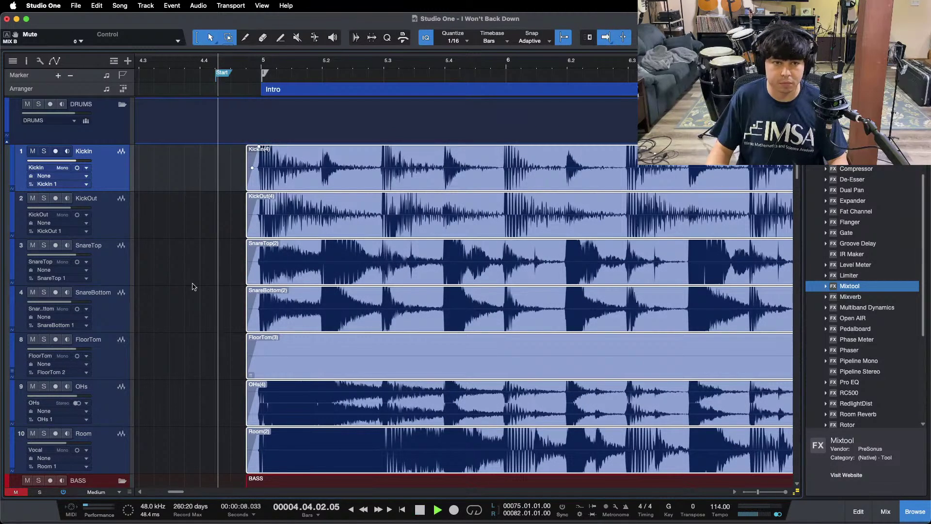
Play the intro and first verse while checking the full arrangement, the effects channels and the MIX A and MIX B levels
{"action": "key", "text": "space"}
{"action": "scroll", "coordinate": [209, 284], "scroll_direction": "down", "scroll_amount": 15}
{"action": "scroll", "coordinate": [208, 285], "scroll_direction": "up", "scroll_amount": 8}
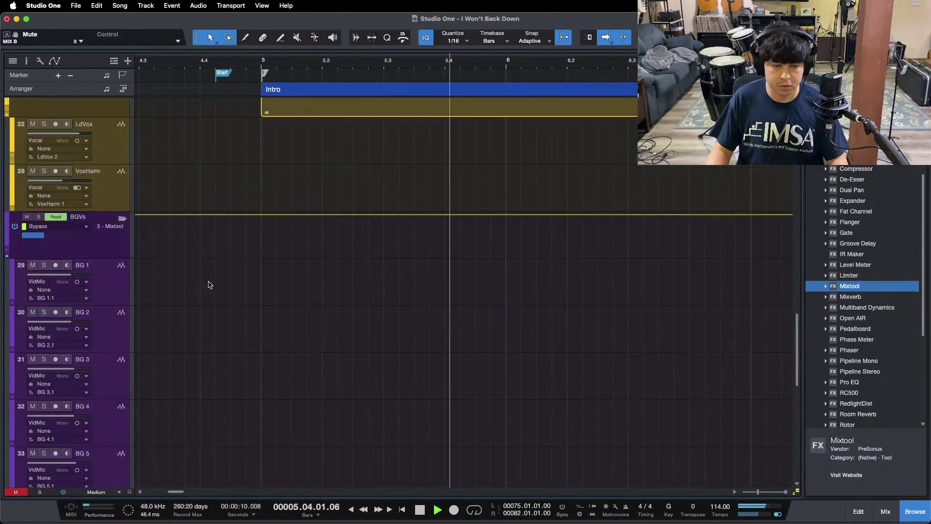
{"action": "key", "text": "z"}
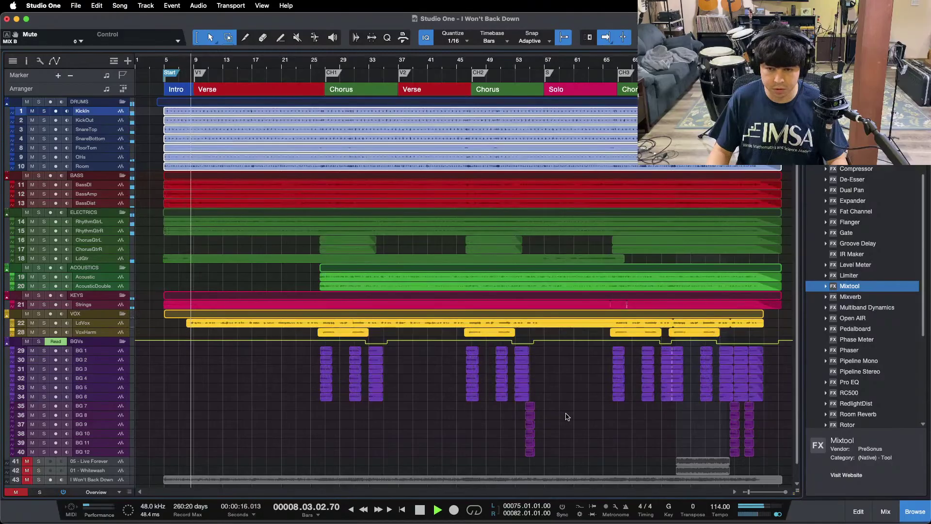
{"action": "key", "text": "F3"}
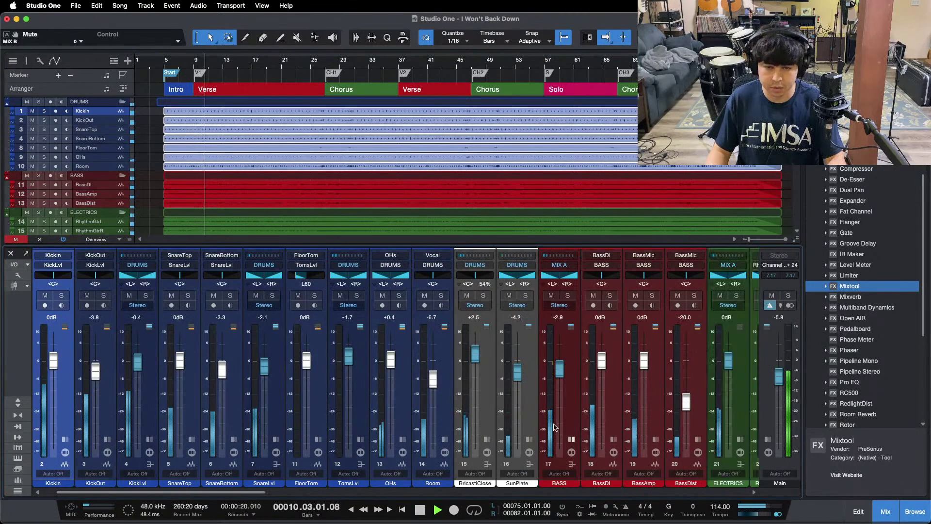
{"action": "key", "text": "F3"}
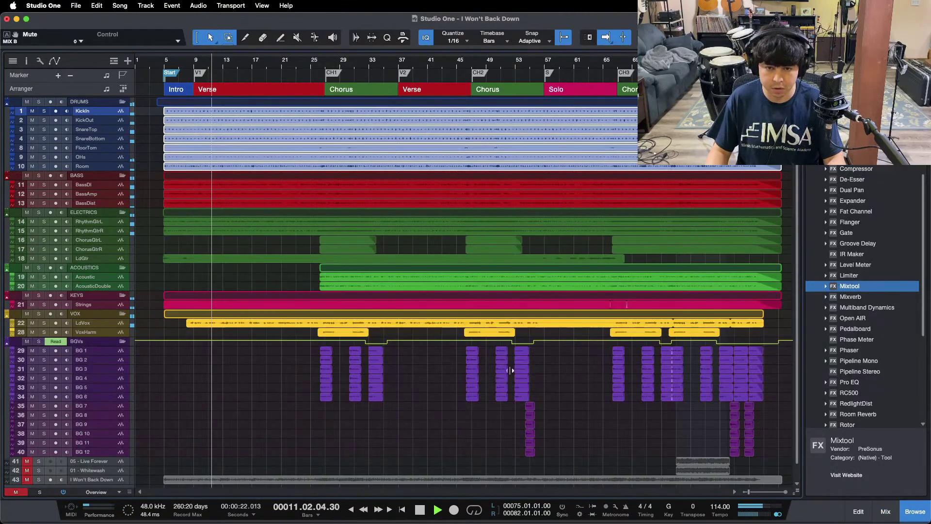
{"action": "key", "text": "F3"}
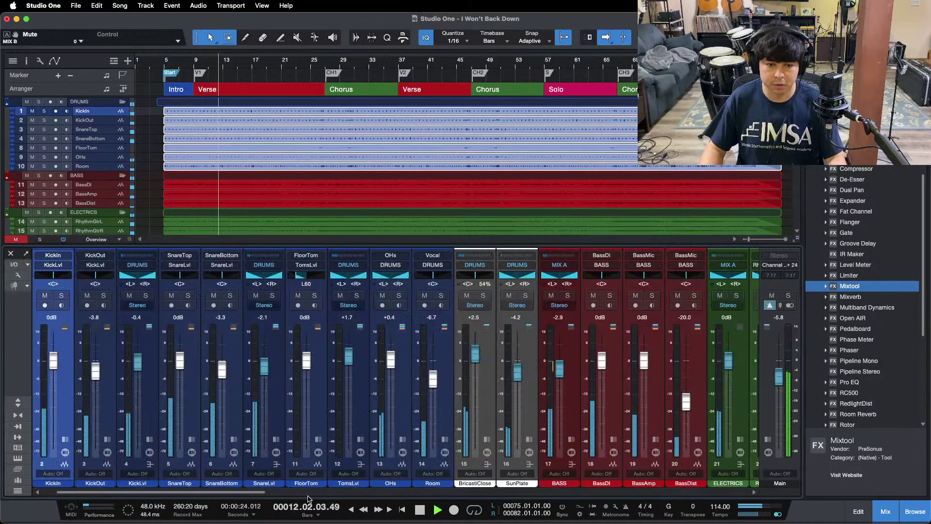
{"action": "scroll", "coordinate": [437, 388], "scroll_direction": "right", "scroll_amount": 10}
{"action": "scroll", "coordinate": [617, 510], "scroll_direction": "right", "scroll_amount": 5}
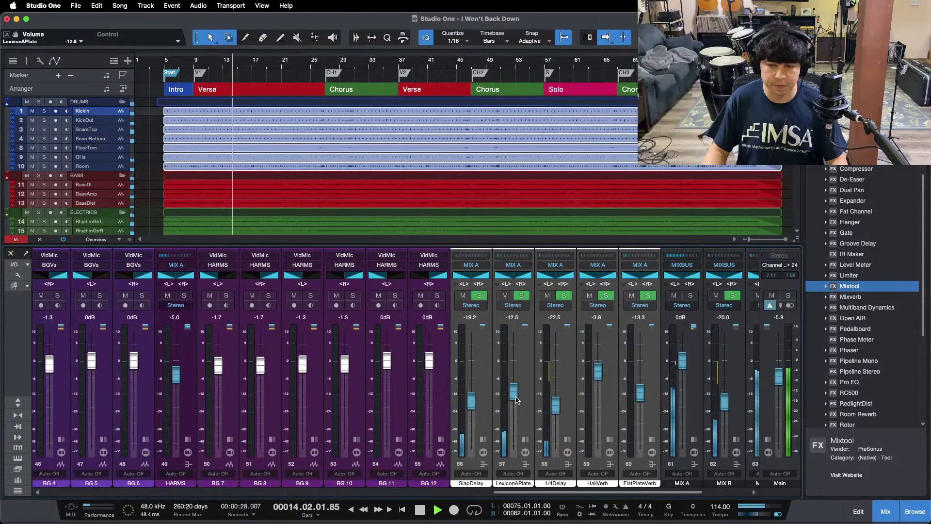
{"action": "key", "text": "F3"}
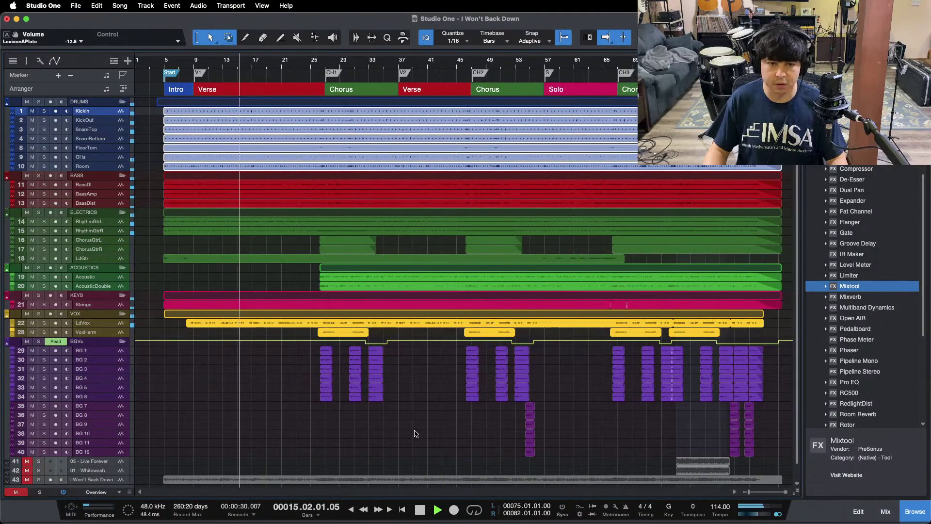
{"action": "key", "text": "space"}
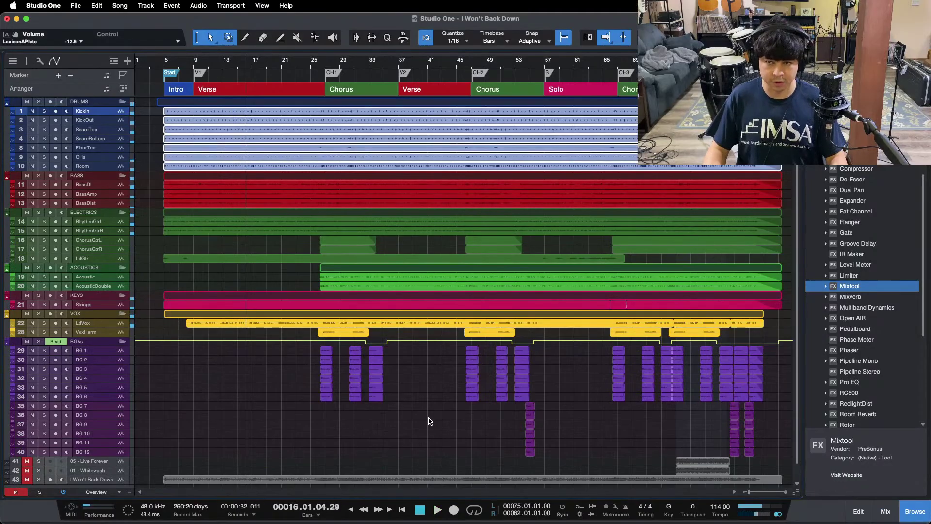
{"action": "key", "text": "F3"}
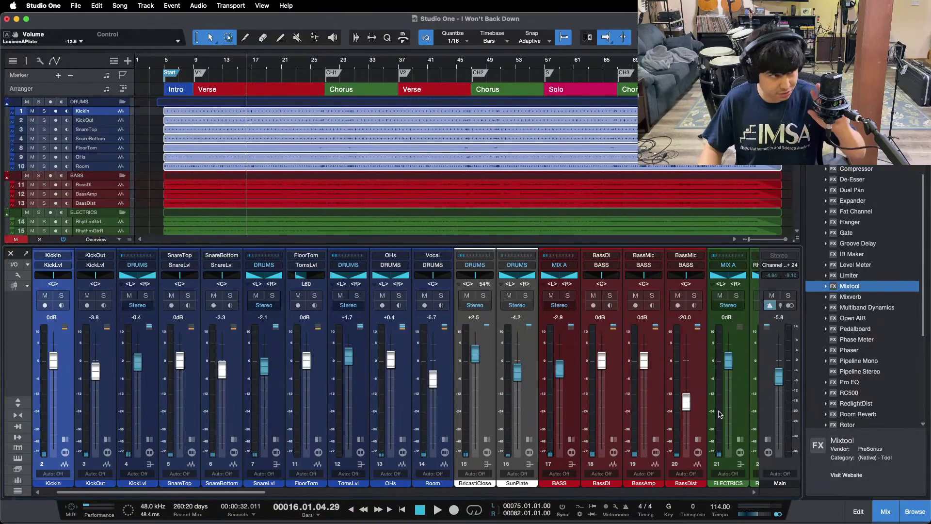
{"action": "mouse_move", "coordinate": [741, 514]}
{"action": "left_click", "coordinate": [502, 513]}
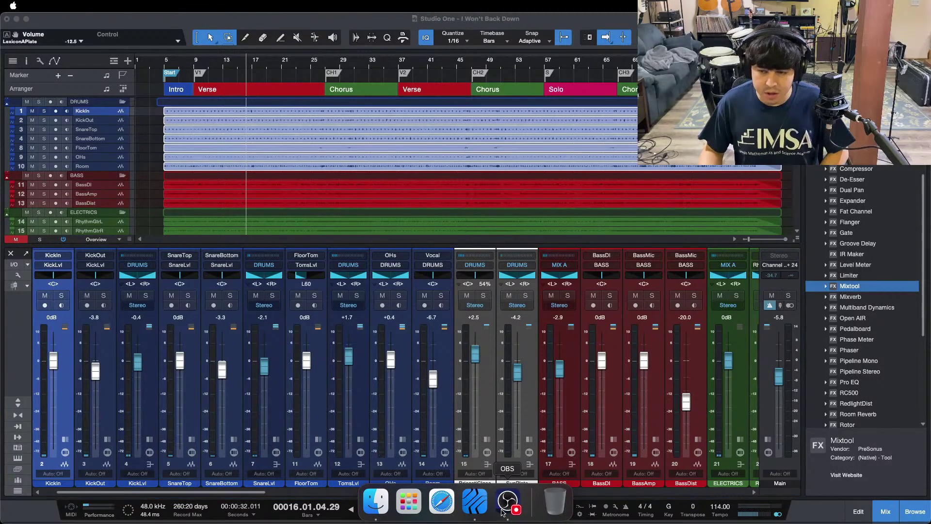
{"action": "left_click", "coordinate": [885, 474]}
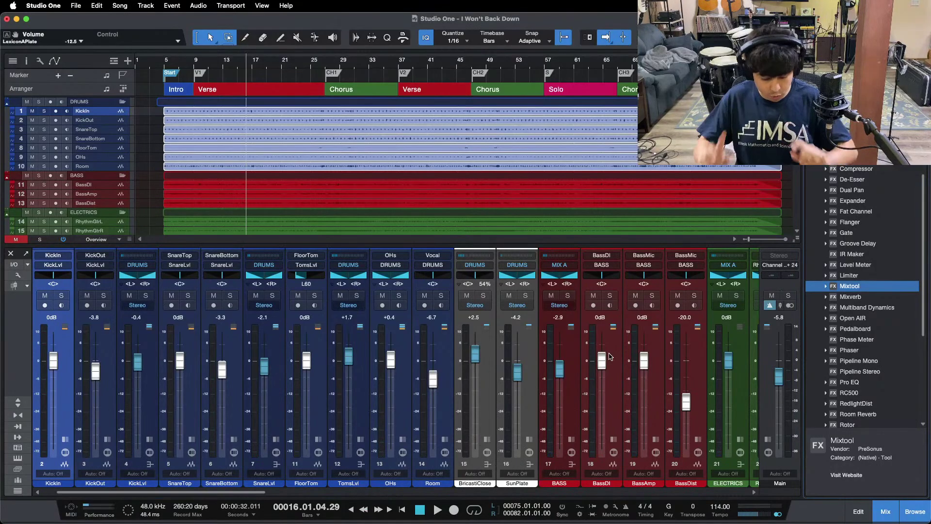
Deselect the drum clips, return the playhead to the Start marker, and reset the Main channel volume to 0 dB
{"action": "key", "text": "F3"}
{"action": "left_click", "coordinate": [400, 434]}
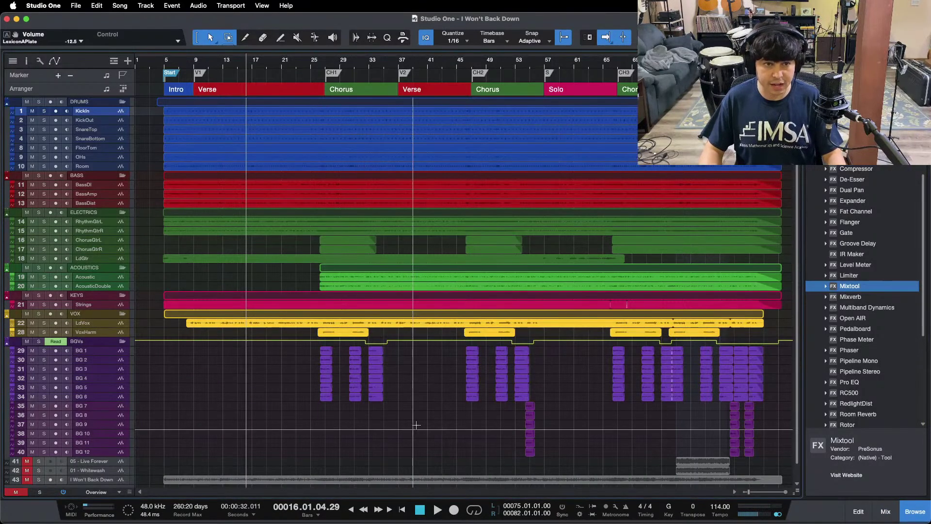
{"action": "key", "text": "comma"}
{"action": "key", "text": "shift+n"}
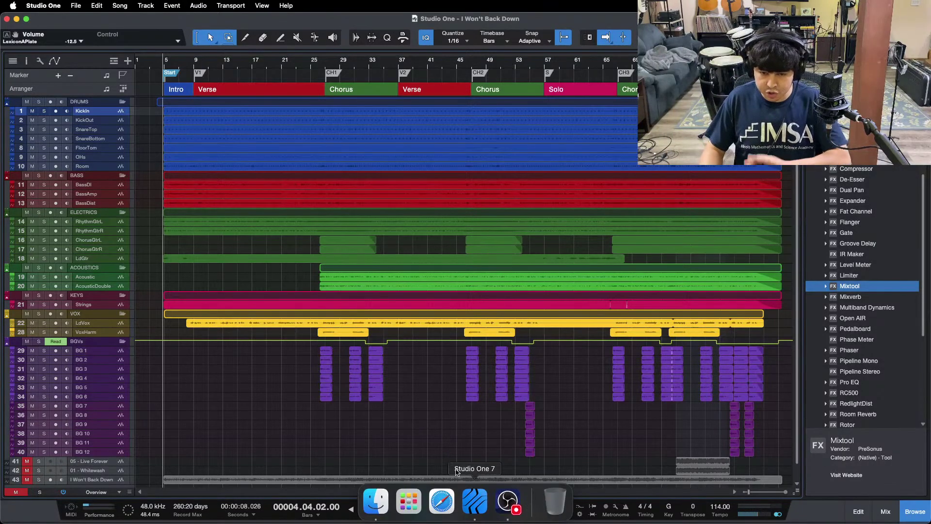
{"action": "key", "text": "F3"}
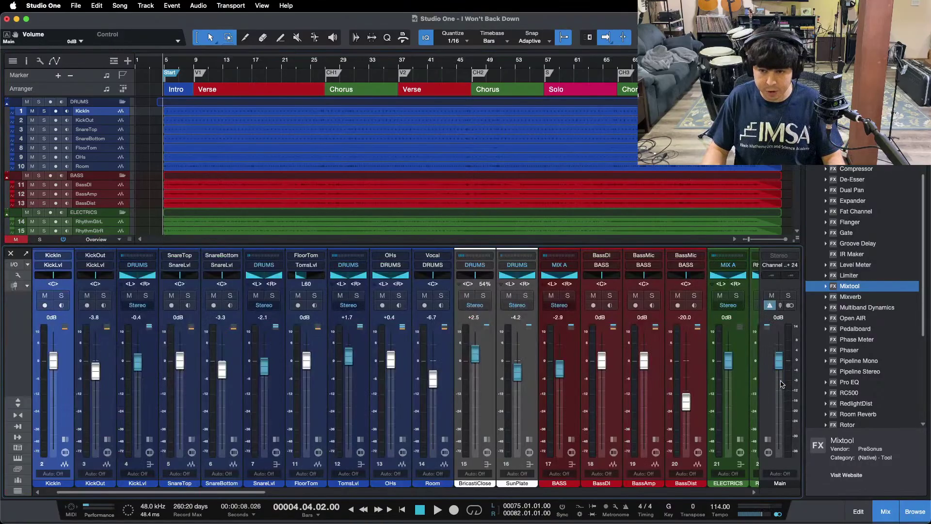
Play the song from the Start marker through the first chorus and set the VoxHarm volume to -8.8 dB
{"action": "key", "text": "F3"}
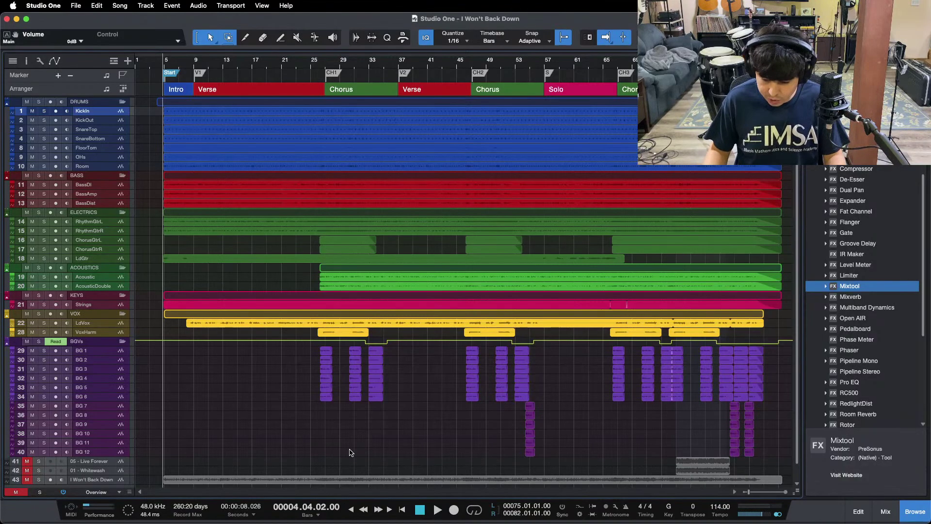
{"action": "key", "text": "space"}
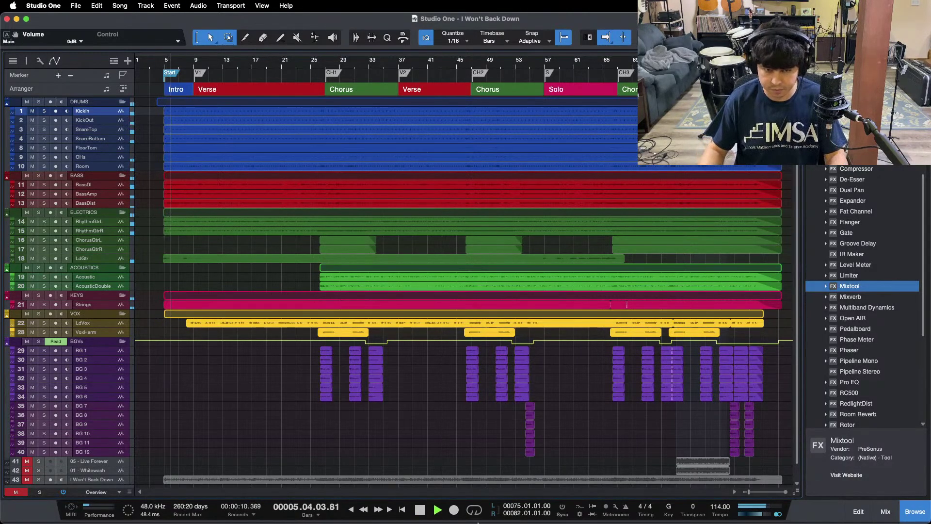
{"action": "left_click", "coordinate": [507, 504]}
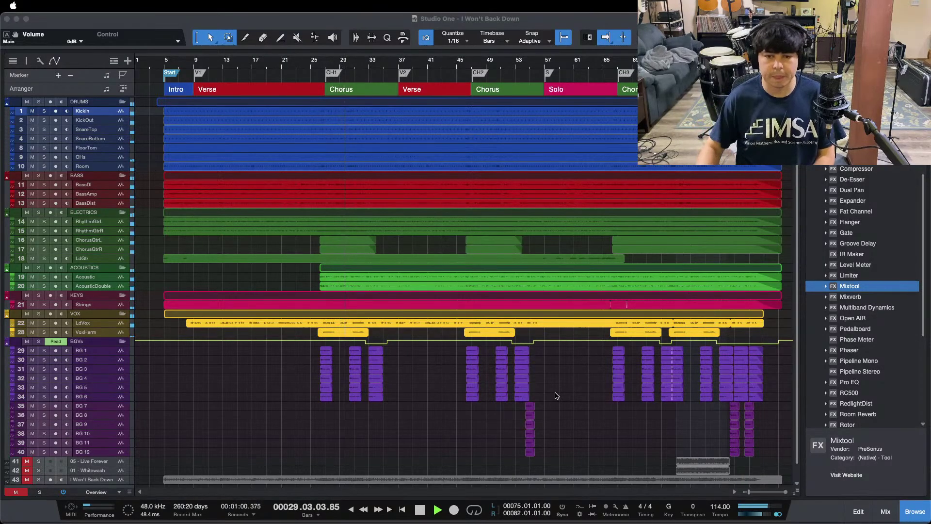
{"action": "left_click", "coordinate": [885, 511]}
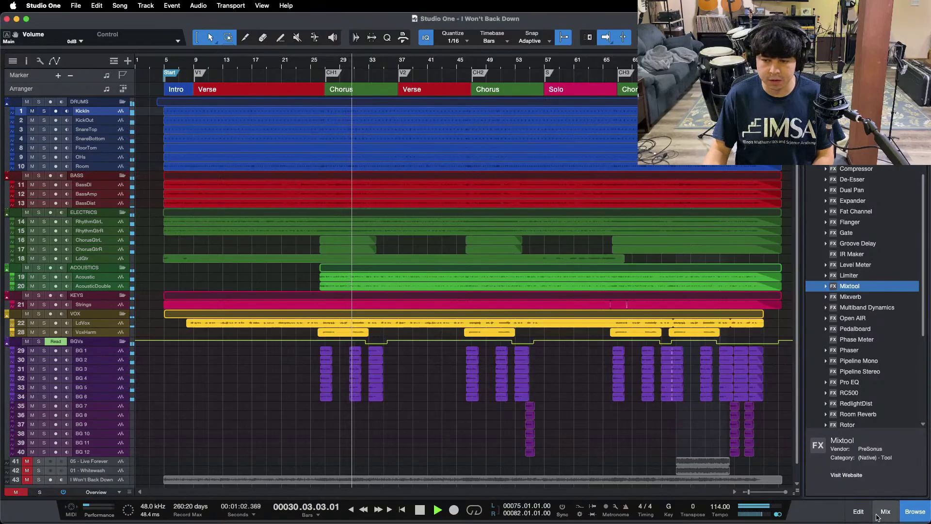
{"action": "left_click_drag", "start_coordinate": [249, 493], "coordinate": [504, 492]}
{"action": "left_click_drag", "start_coordinate": [475, 383], "coordinate": [475, 381]}
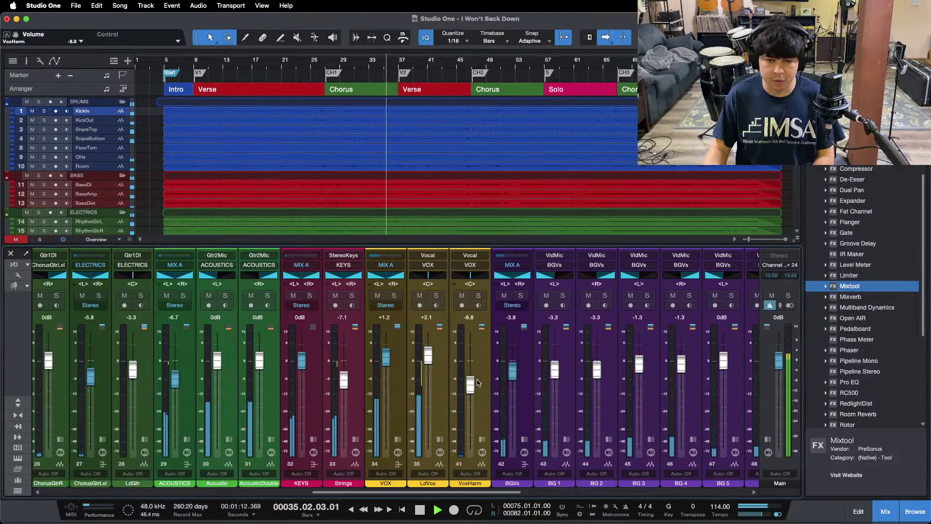
Check the vocal channels during the second chorus and set the HARMS bus volume to -5.4 dB
{"action": "left_click", "coordinate": [870, 505]}
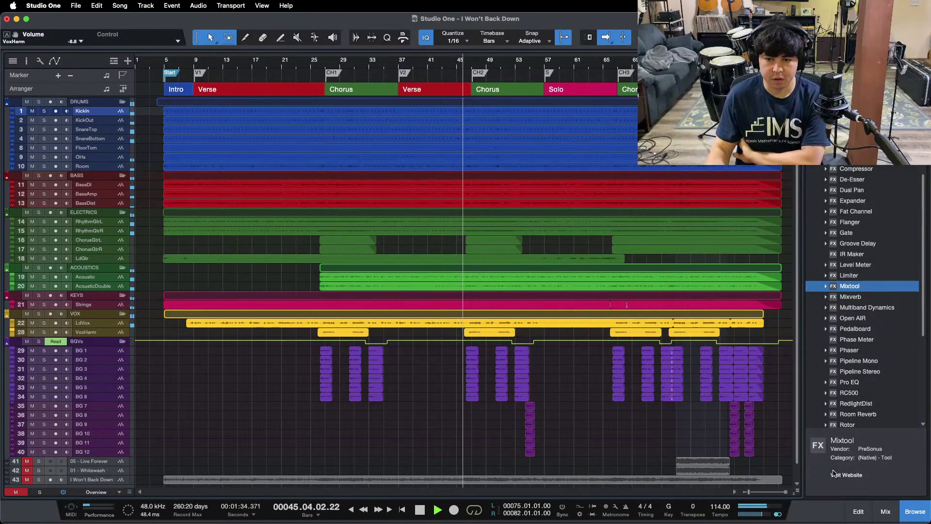
{"action": "left_click", "coordinate": [885, 511]}
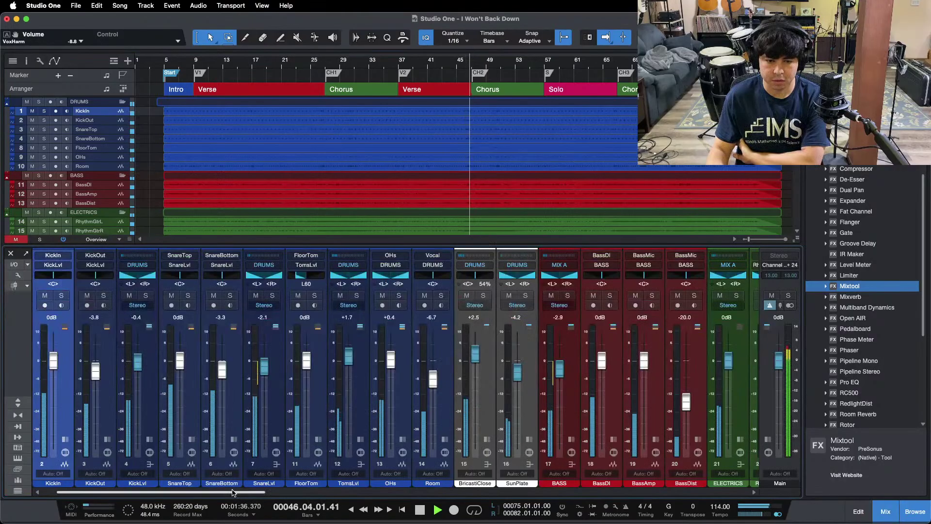
{"action": "scroll", "coordinate": [435, 405], "scroll_direction": "right", "scroll_amount": 15}
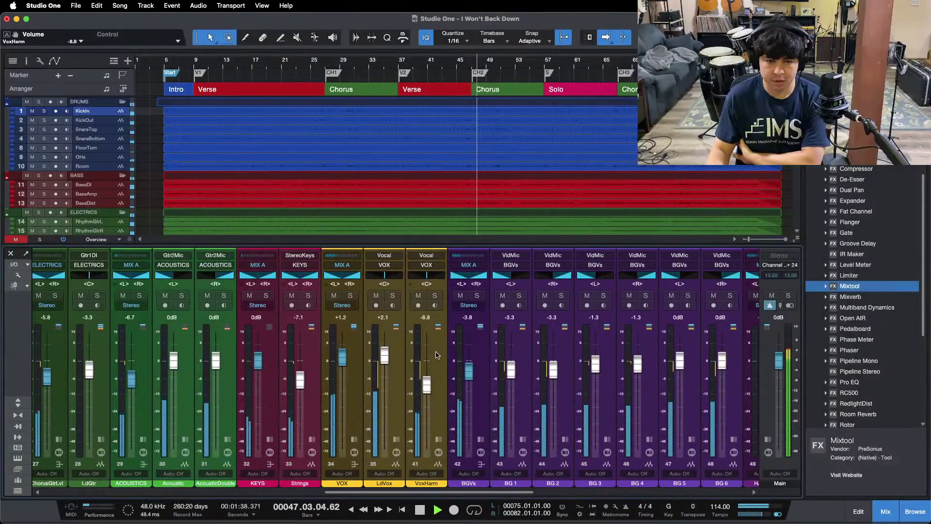
{"action": "left_click", "coordinate": [895, 506]}
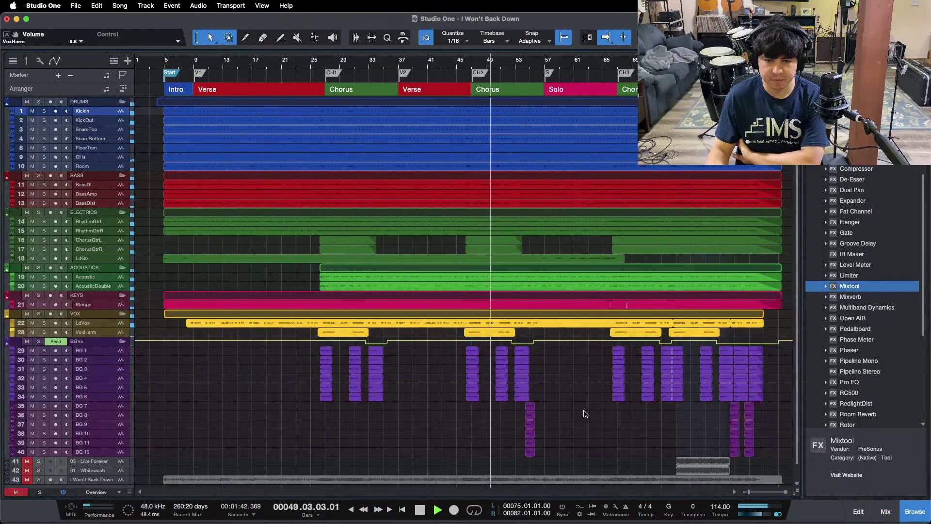
{"action": "left_click", "coordinate": [508, 503]}
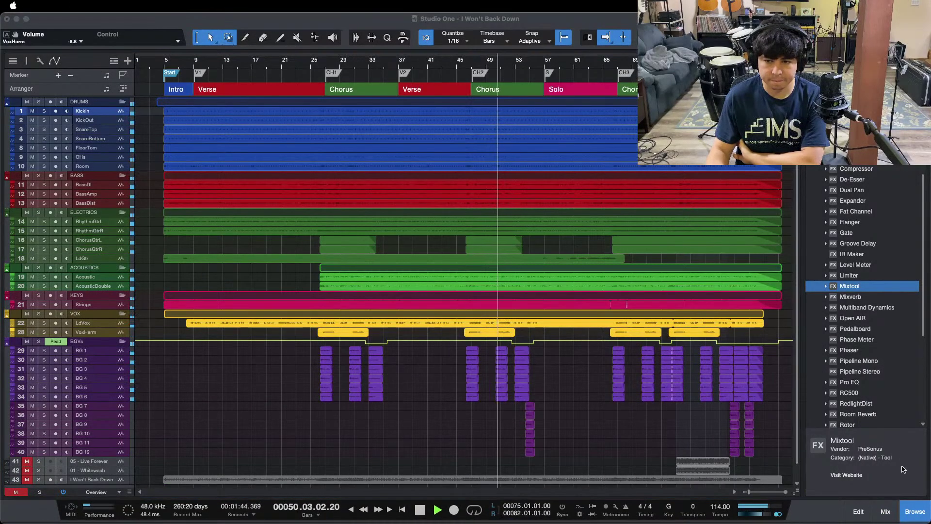
{"action": "left_click", "coordinate": [546, 399]}
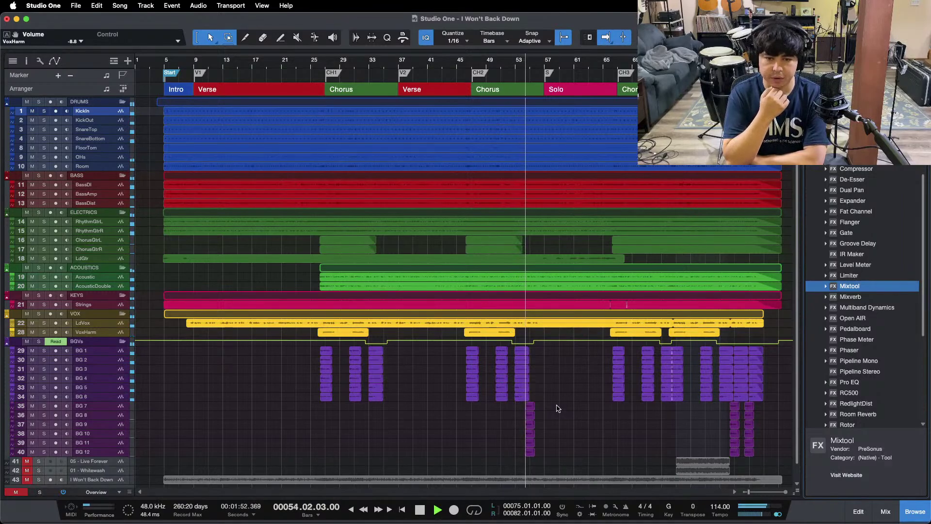
{"action": "left_click", "coordinate": [894, 509]}
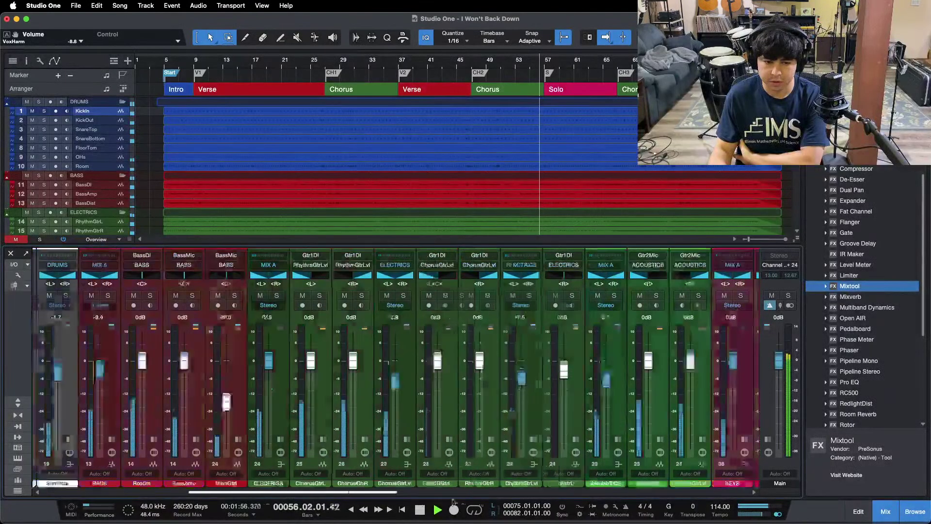
{"action": "left_click_drag", "start_coordinate": [504, 387], "coordinate": [502, 382]}
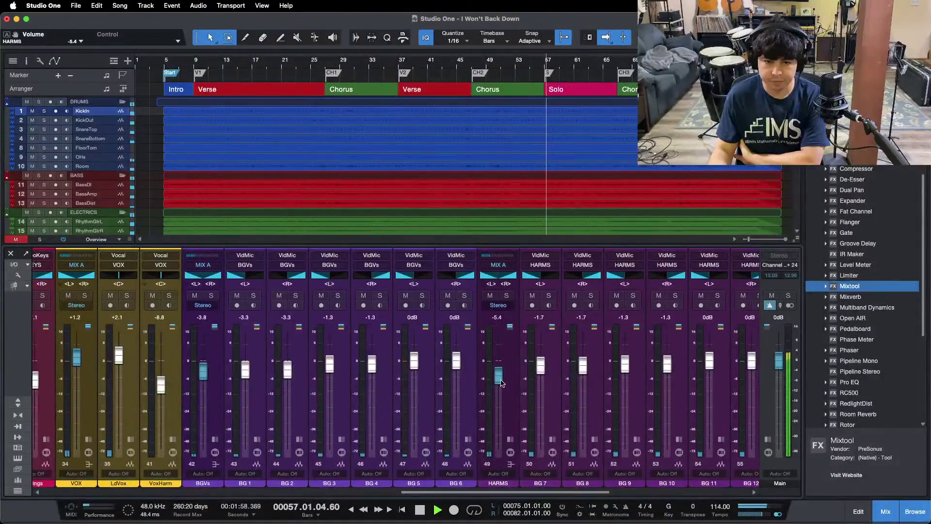
Set the LdGtr channel volume to -3.8 dB while the solo plays
{"action": "left_click", "coordinate": [883, 511]}
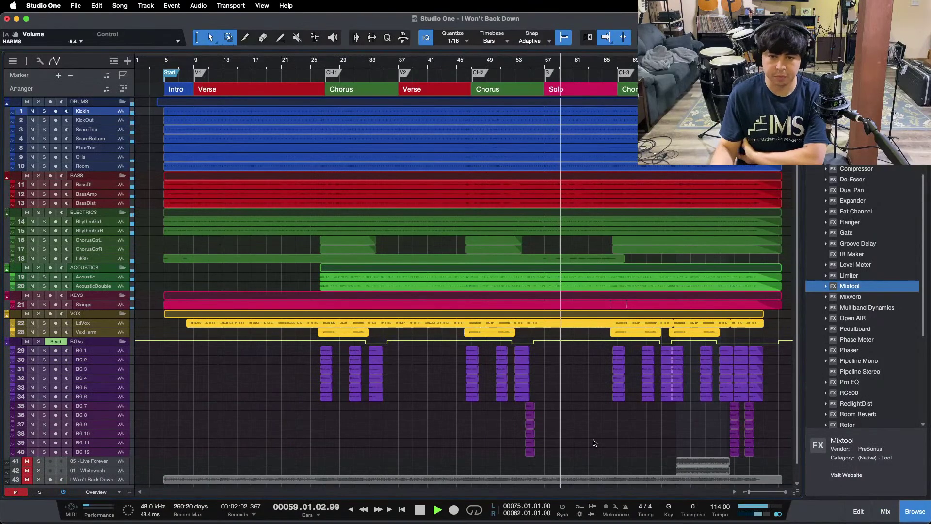
{"action": "left_click", "coordinate": [883, 510]}
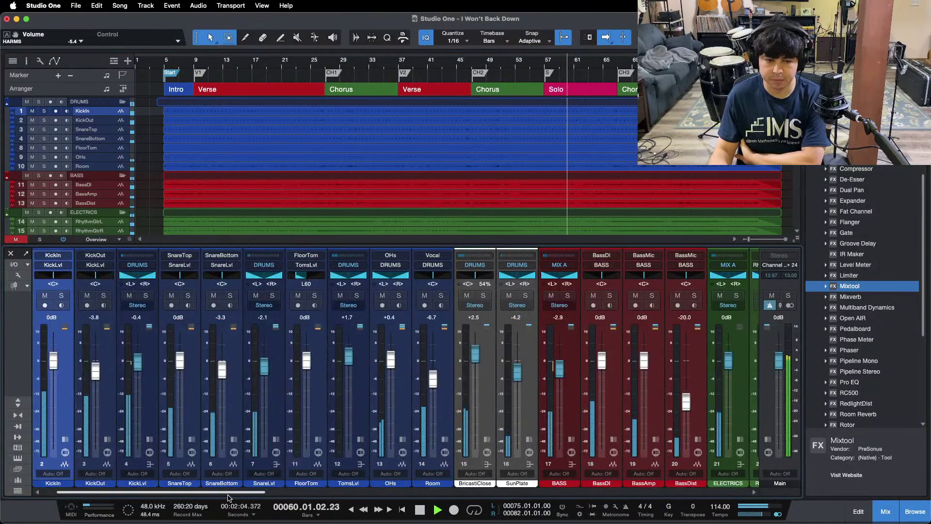
{"action": "left_click_drag", "start_coordinate": [228, 494], "coordinate": [401, 496]}
{"action": "left_click_drag", "start_coordinate": [420, 370], "coordinate": [420, 371]}
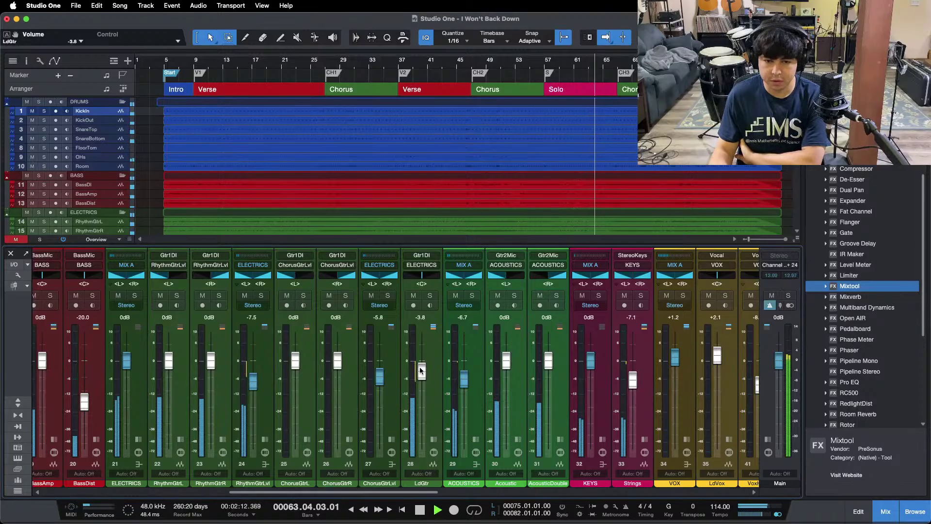
Play the song through to its end while checking the drum, background vocal and effects channels, and stop playback
{"action": "left_click", "coordinate": [868, 509]}
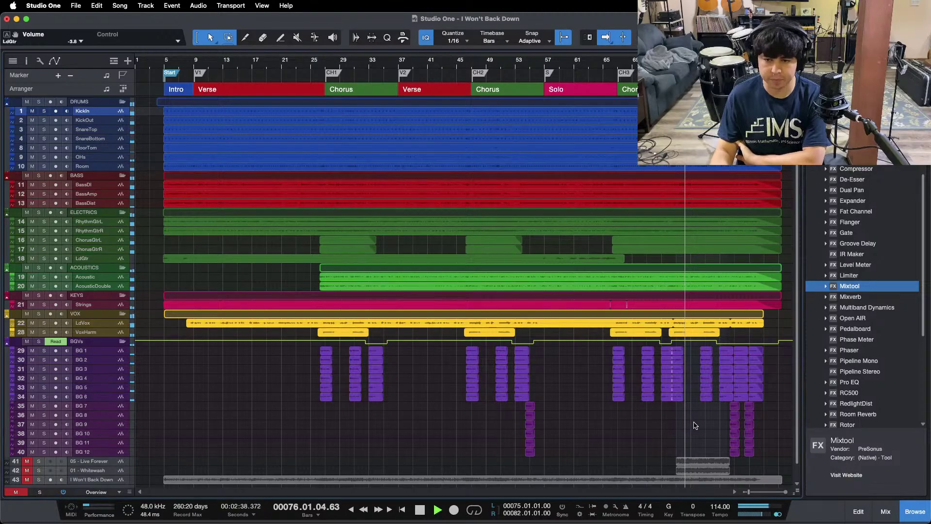
{"action": "key", "text": "F3"}
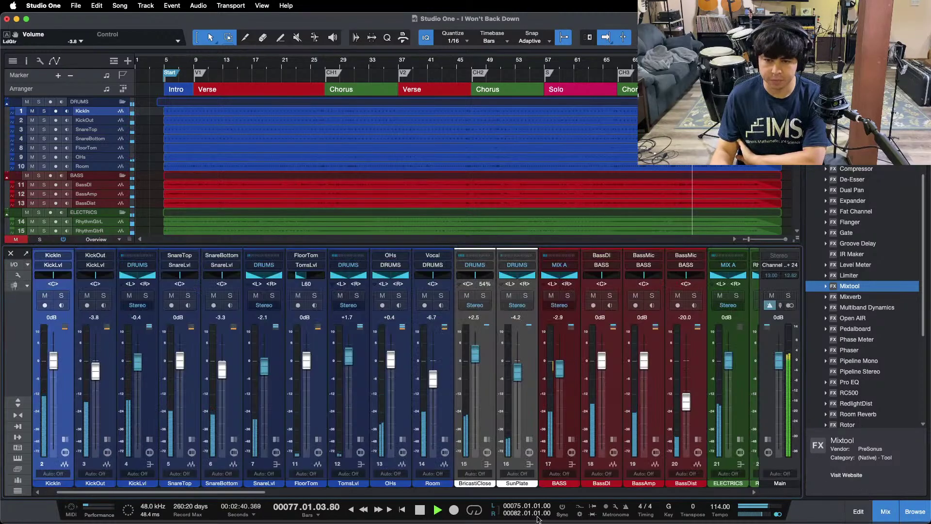
{"action": "left_click_drag", "start_coordinate": [190, 491], "coordinate": [608, 496]}
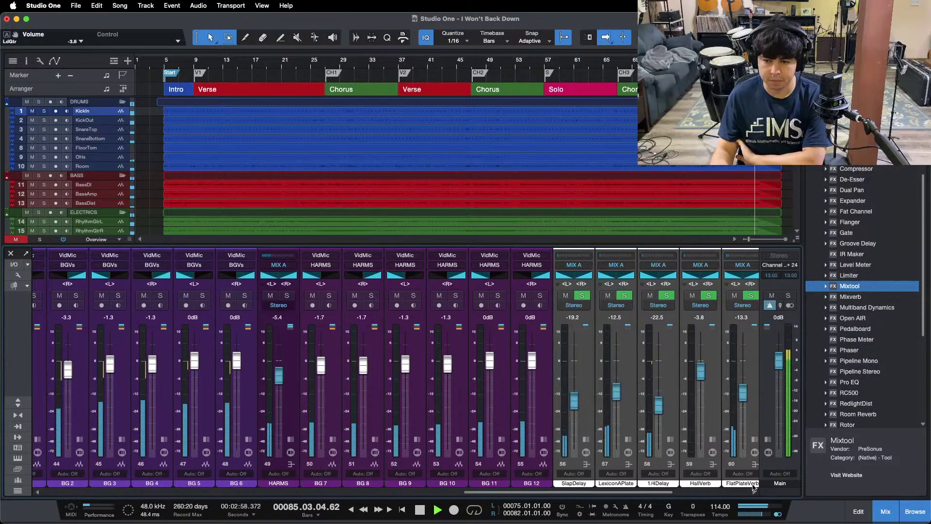
{"action": "key", "text": "F3"}
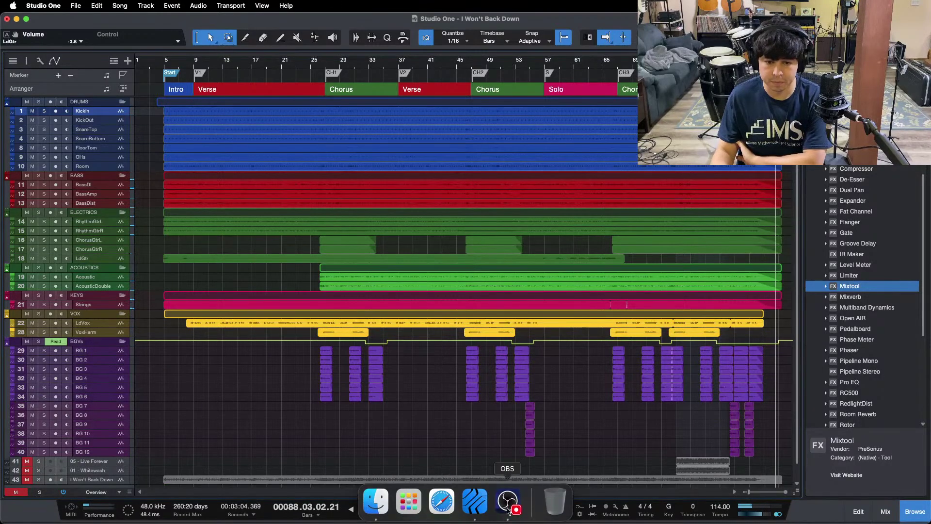
{"action": "left_click", "coordinate": [507, 509]}
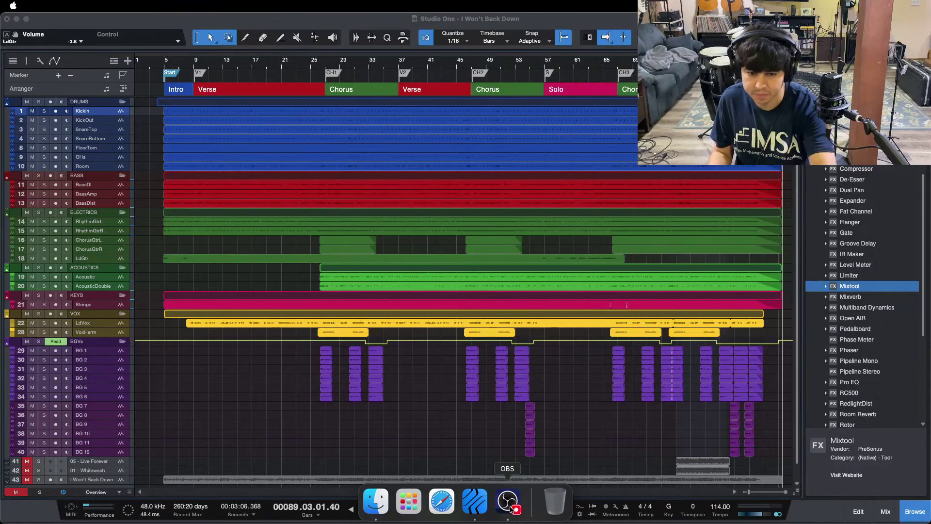
{"action": "left_click", "coordinate": [906, 476]}
{"action": "key", "text": "space"}
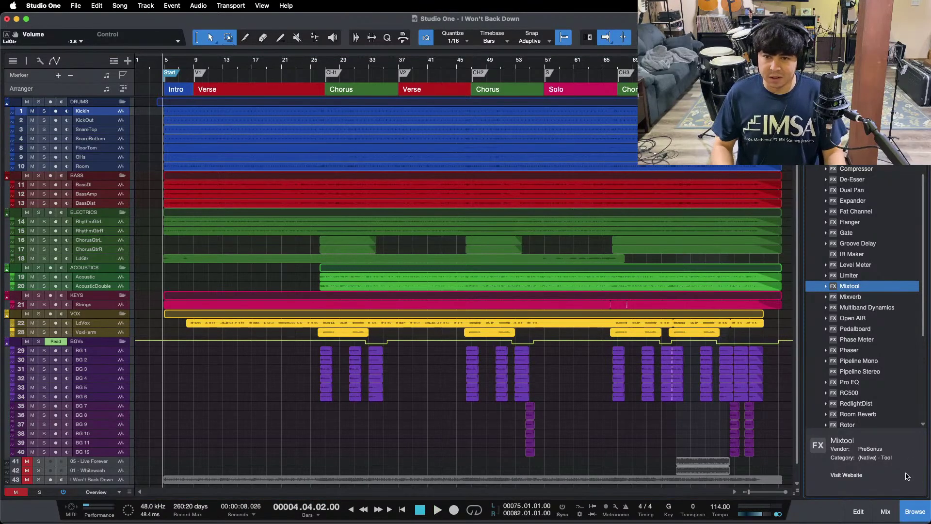
Play the song again from the Start marker and set the SlapDelay volume to -18.3 dB during the first verse
{"action": "key", "text": "Home"}
{"action": "mouse_move", "coordinate": [508, 506]}
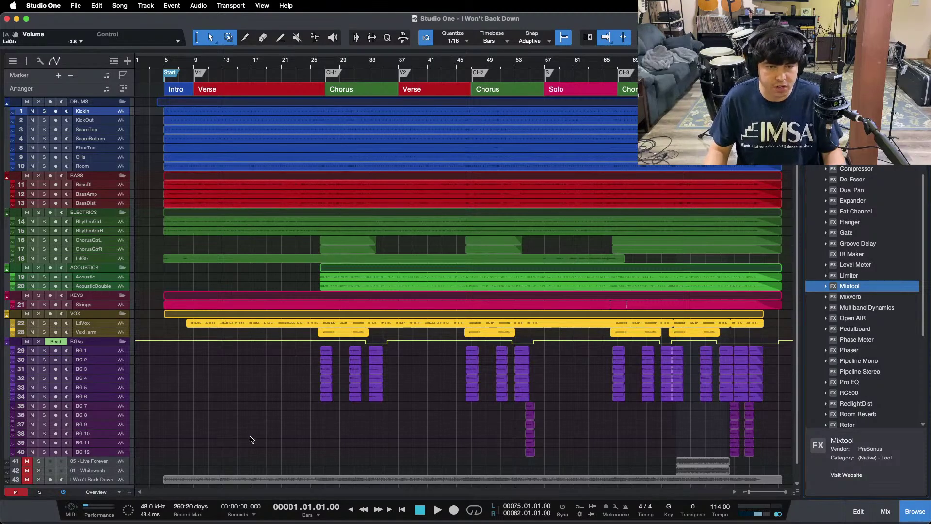
{"action": "key", "text": "shift+n"}
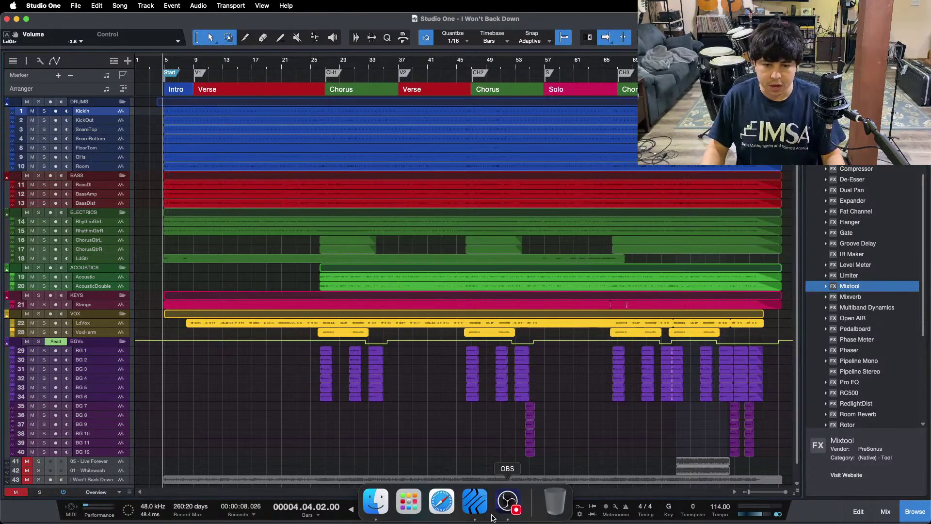
{"action": "left_click", "coordinate": [503, 512]}
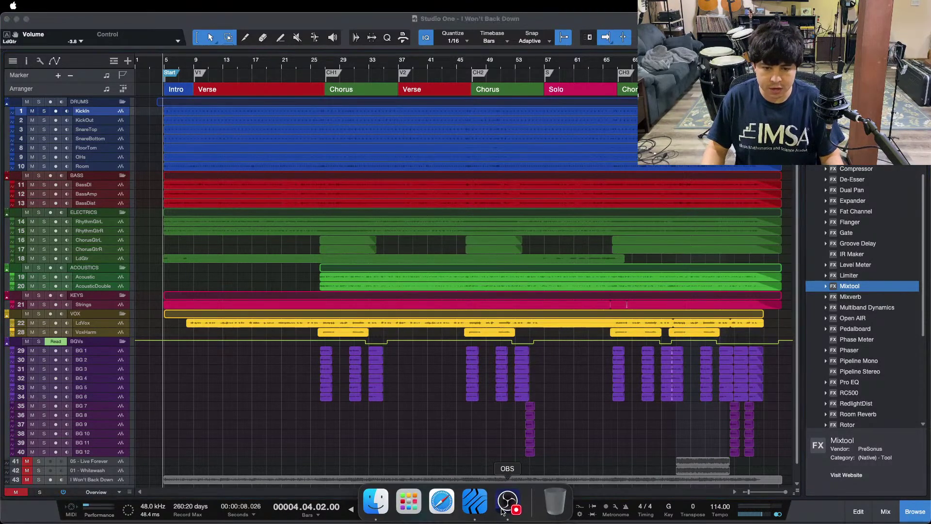
{"action": "left_click", "coordinate": [884, 474]}
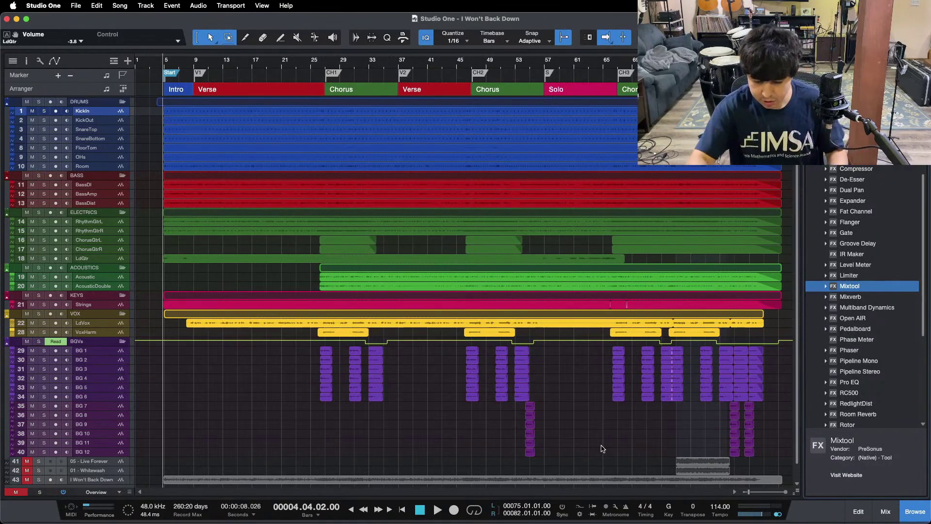
{"action": "key", "text": "space"}
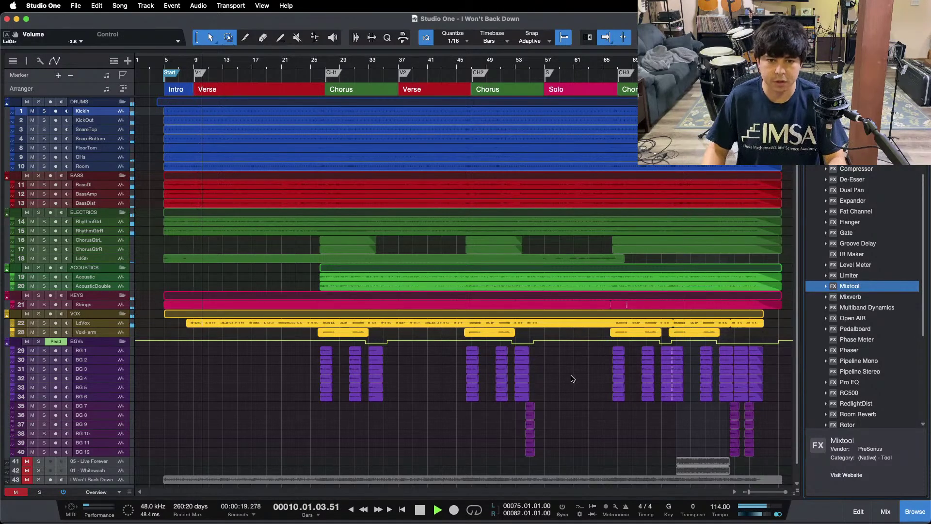
{"action": "key", "text": "F3"}
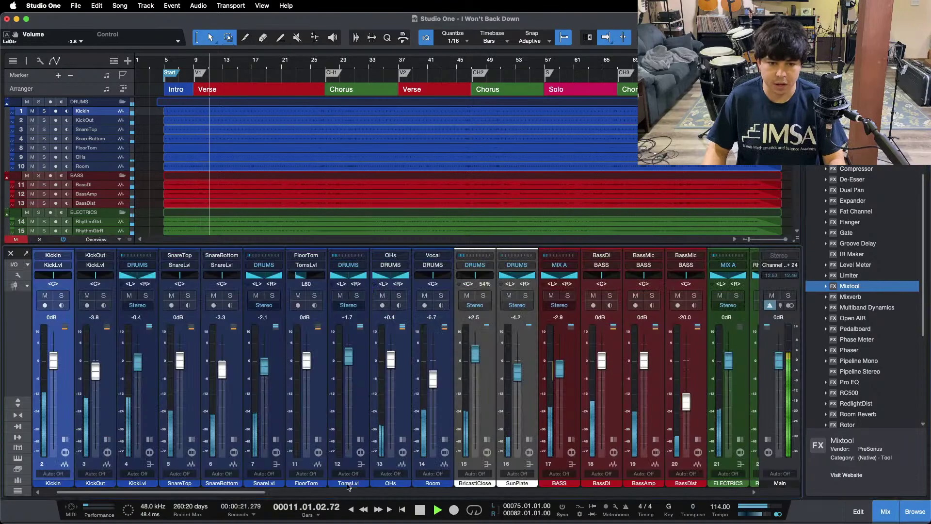
{"action": "left_click_drag", "start_coordinate": [272, 493], "coordinate": [708, 491]}
{"action": "left_click_drag", "start_coordinate": [445, 405], "coordinate": [446, 402]}
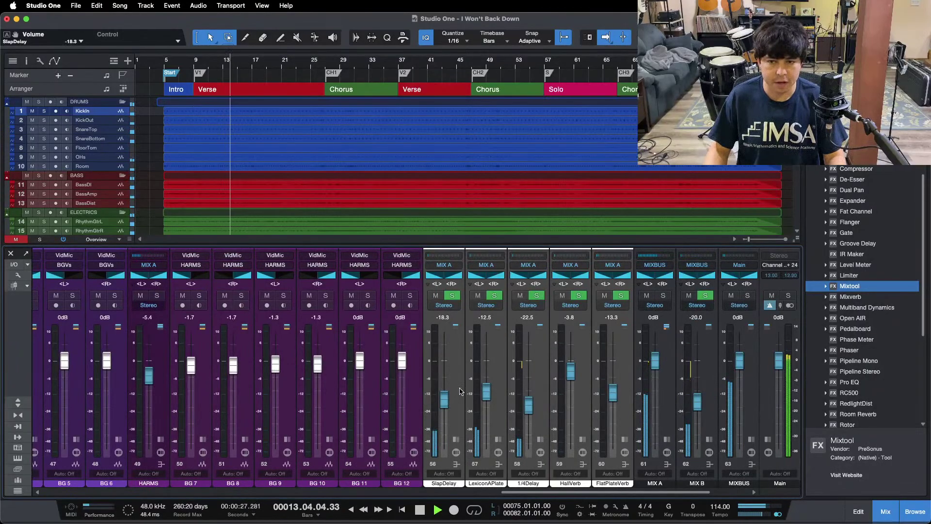
Set the BGVs bus volume to -3.3 dB and its Mixtool gain to -2.88 dB during the first chorus
{"action": "key", "text": "F3"}
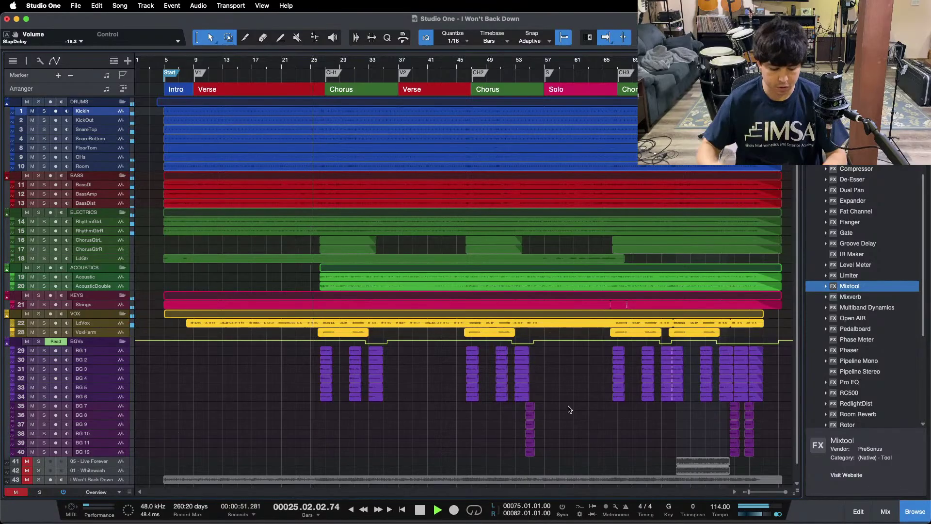
{"action": "key", "text": "F3"}
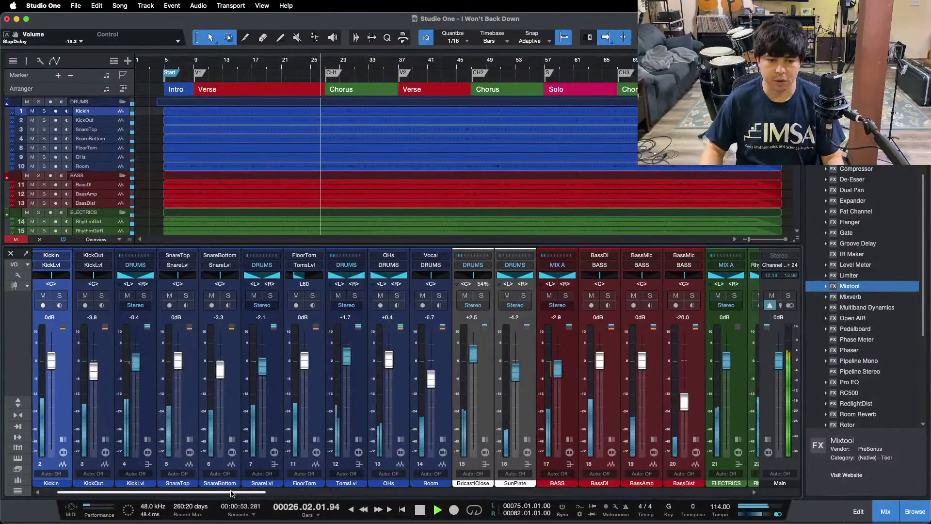
{"action": "left_click", "coordinate": [582, 492]}
{"action": "scroll", "coordinate": [466, 450], "scroll_direction": "left", "scroll_amount": 5}
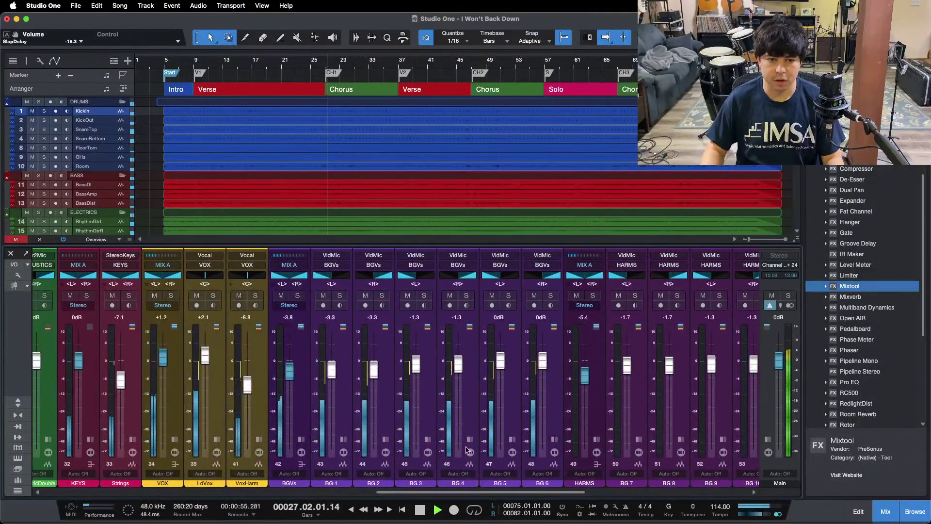
{"action": "left_click", "coordinate": [301, 439]}
{"action": "left_click", "coordinate": [328, 295]}
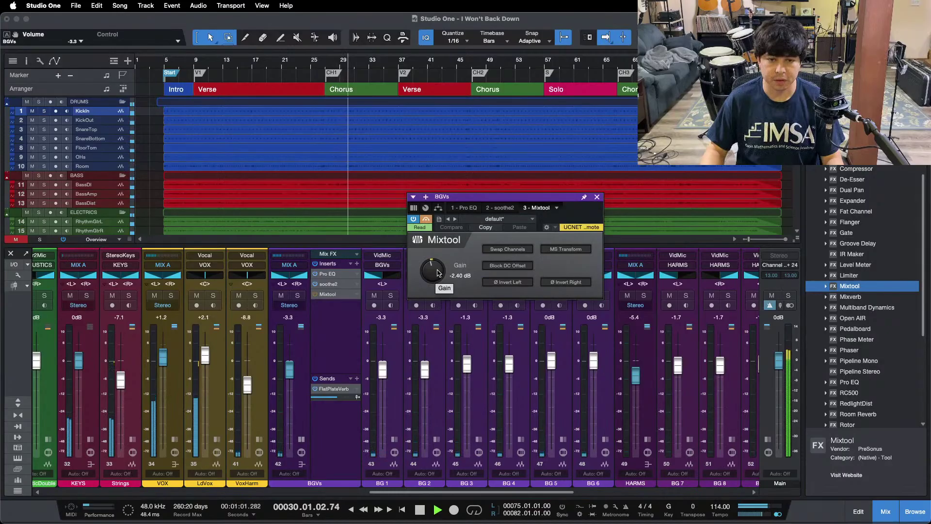
{"action": "scroll", "coordinate": [437, 273], "scroll_direction": "down", "scroll_amount": 2}
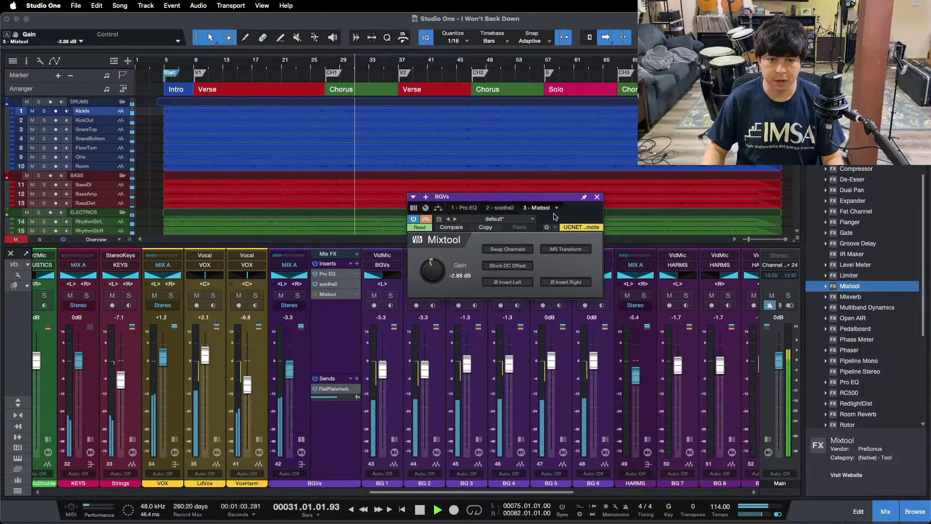
{"action": "left_click", "coordinate": [597, 197]}
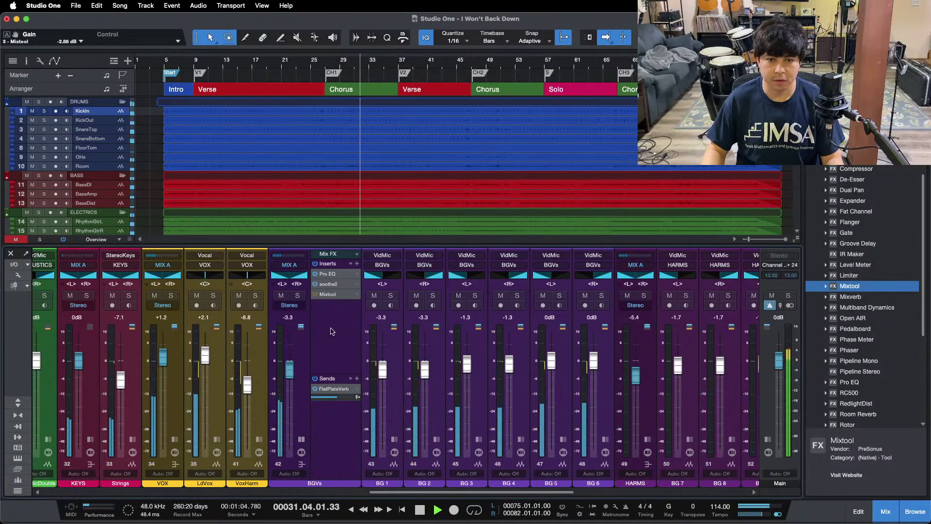
Set the BGVs bus Mixtool gain to -2.40 dB while the first chorus plays, and close the plug-in and the console
{"action": "left_click", "coordinate": [327, 294]}
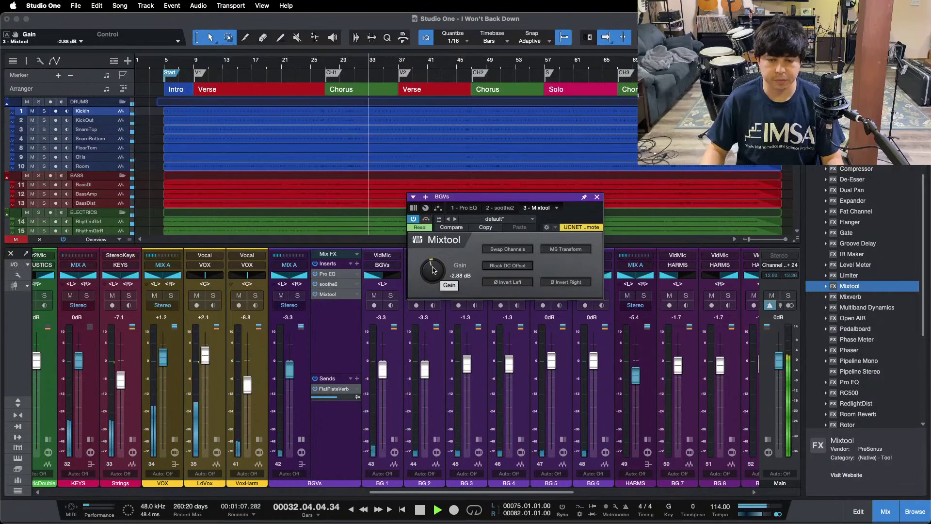
{"action": "scroll", "coordinate": [434, 271], "scroll_direction": "up", "scroll_amount": 2}
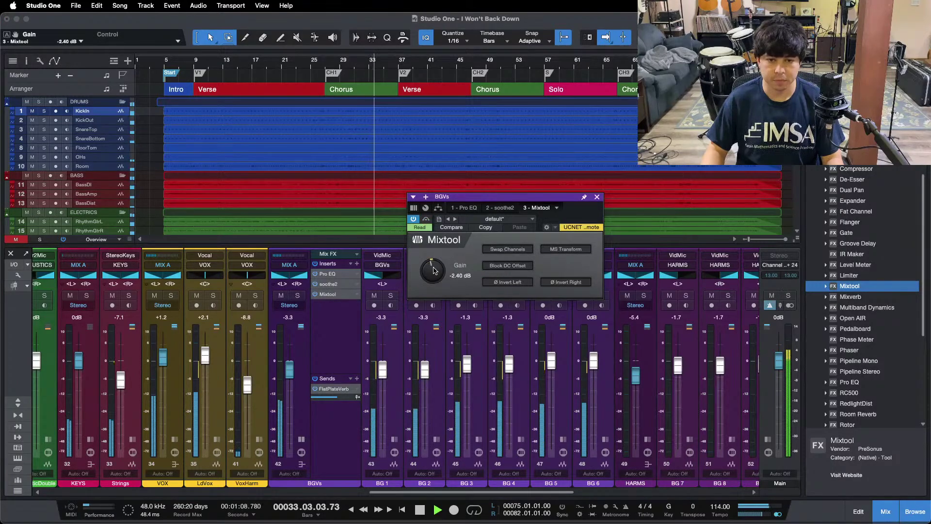
{"action": "left_click", "coordinate": [597, 197]}
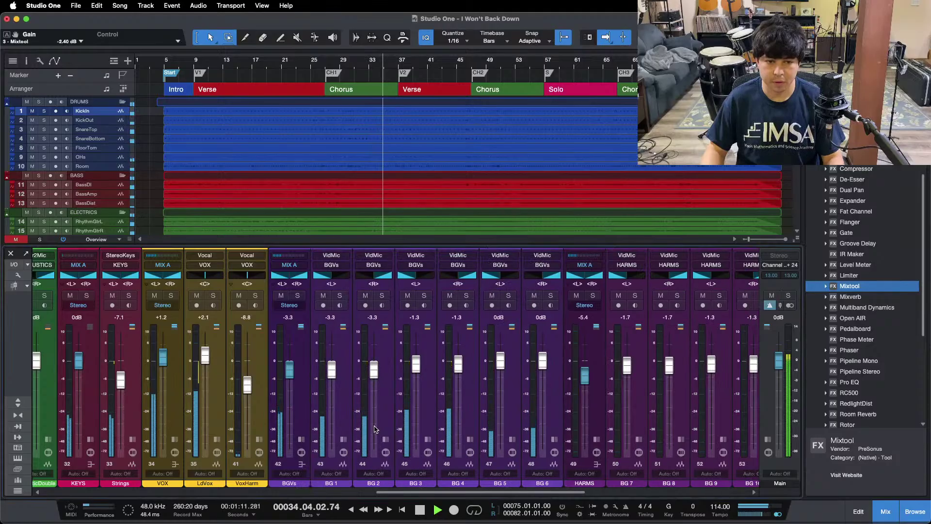
{"action": "key", "text": "F3"}
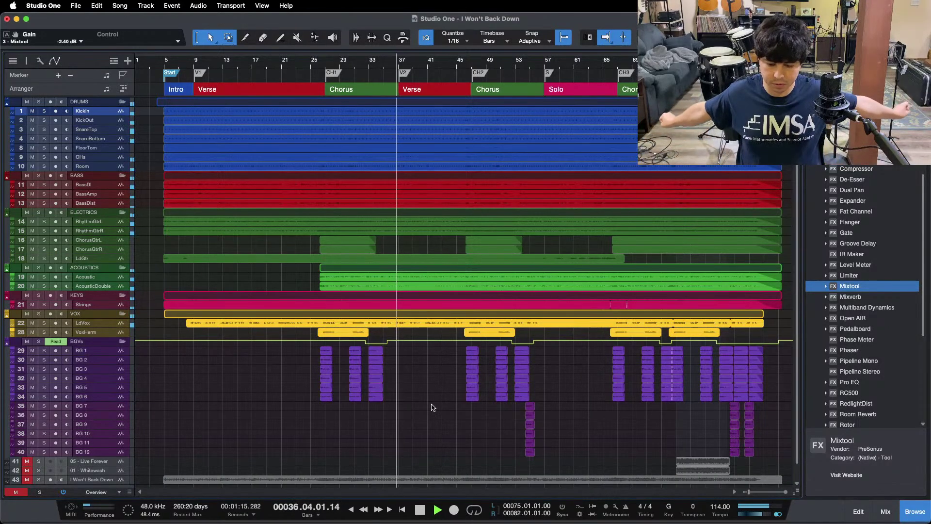
{"action": "left_click", "coordinate": [474, 508]}
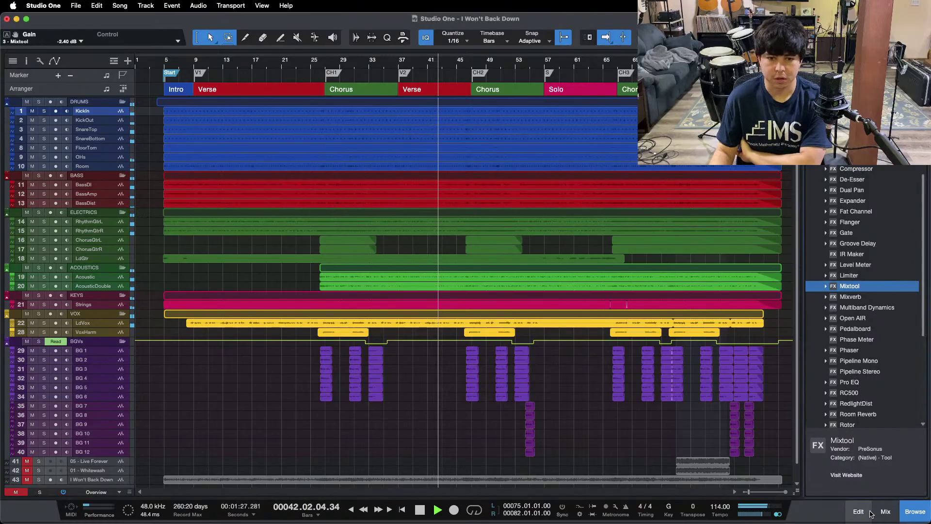
Set the VoxHarm channel volume to -8.3 dB and the HARMS bus volume to -5.8 dB during the second chorus
{"action": "left_click", "coordinate": [886, 511]}
{"action": "left_click_drag", "start_coordinate": [262, 492], "coordinate": [501, 495]}
{"action": "scroll", "coordinate": [405, 378], "scroll_direction": "right", "scroll_amount": 3}
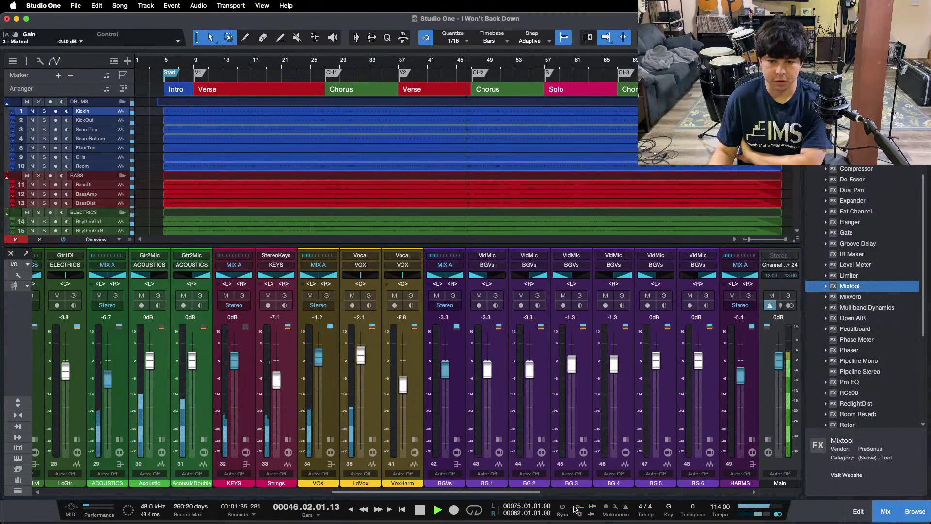
{"action": "left_click_drag", "start_coordinate": [480, 495], "coordinate": [531, 499]}
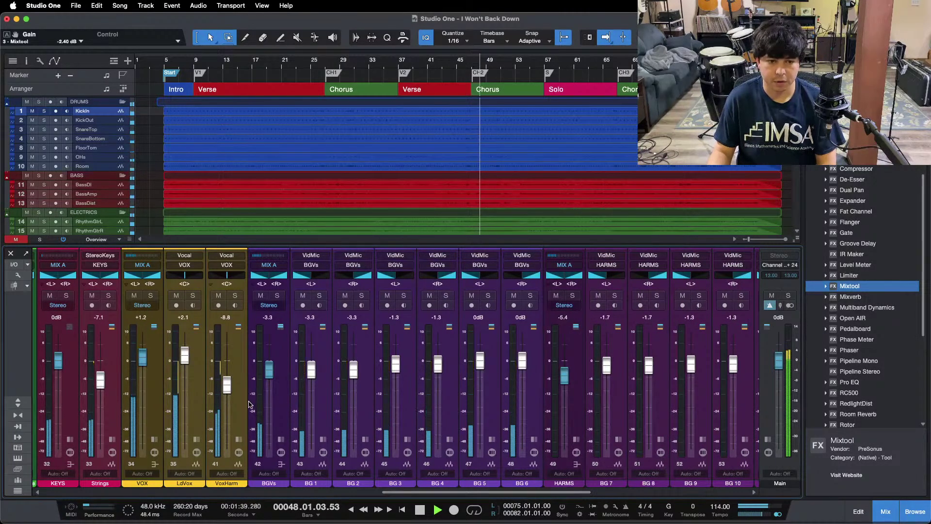
{"action": "left_click_drag", "start_coordinate": [231, 382], "coordinate": [231, 381]}
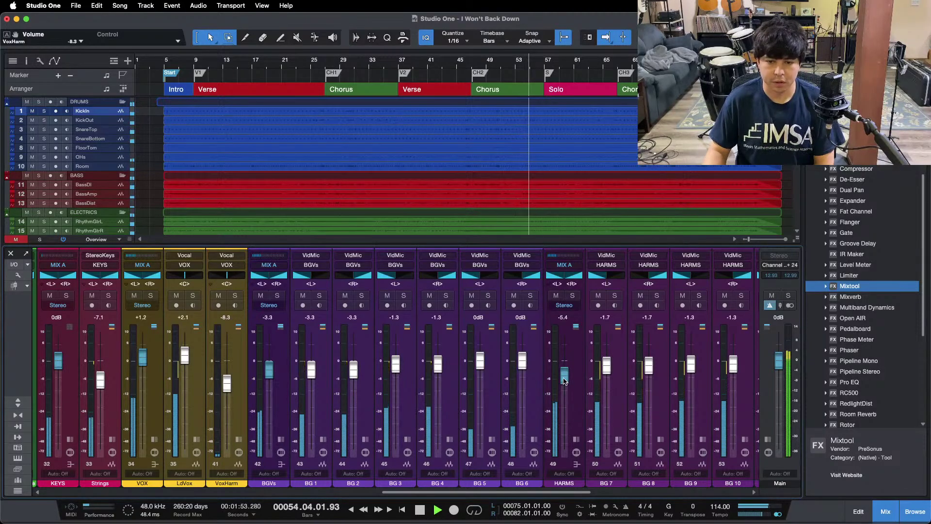
{"action": "left_click_drag", "start_coordinate": [564, 375], "coordinate": [564, 376]}
{"action": "left_click", "coordinate": [883, 507]}
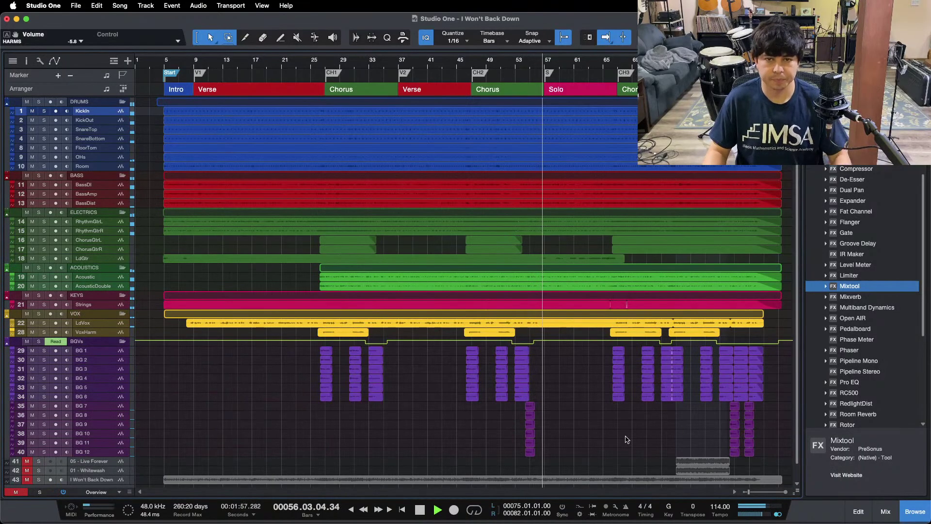
Check the electric and acoustic guitar channels in the console while the solo plays
{"action": "left_click", "coordinate": [885, 511]}
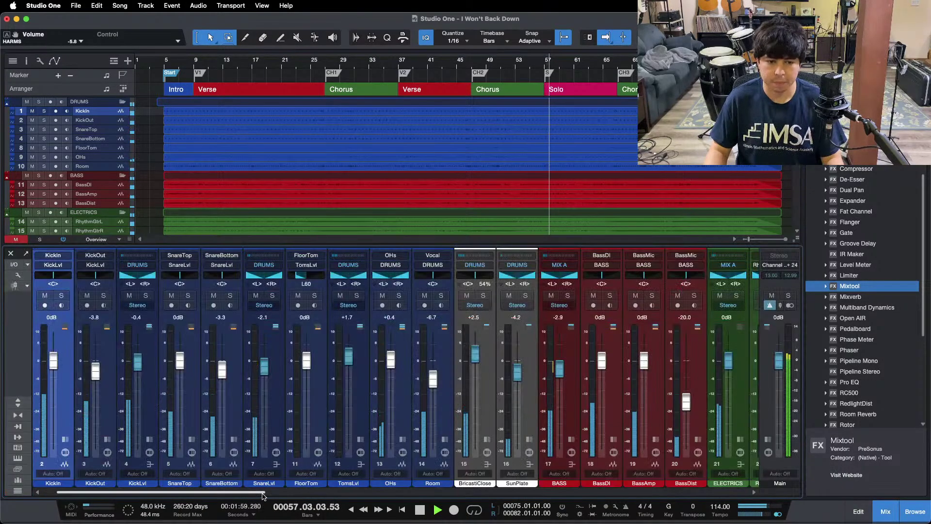
{"action": "left_click_drag", "start_coordinate": [264, 492], "coordinate": [434, 491]}
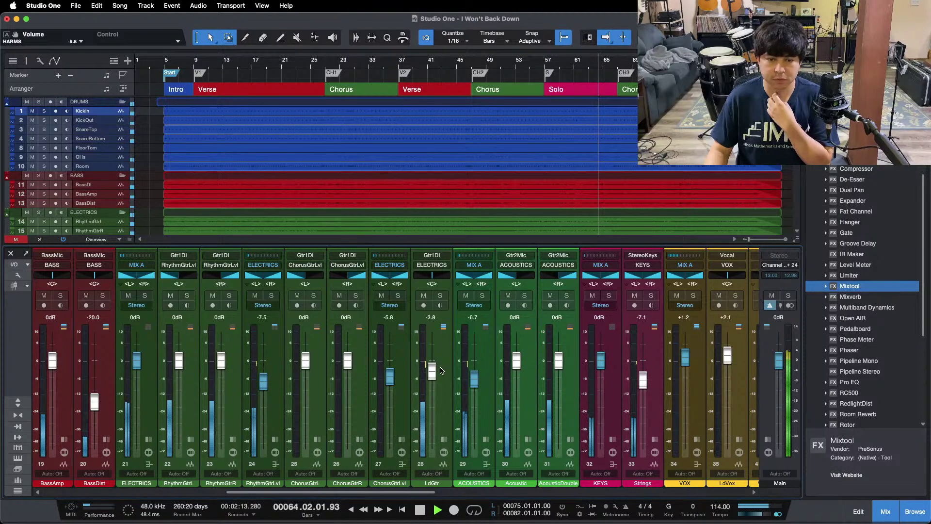
{"action": "key", "text": "F3"}
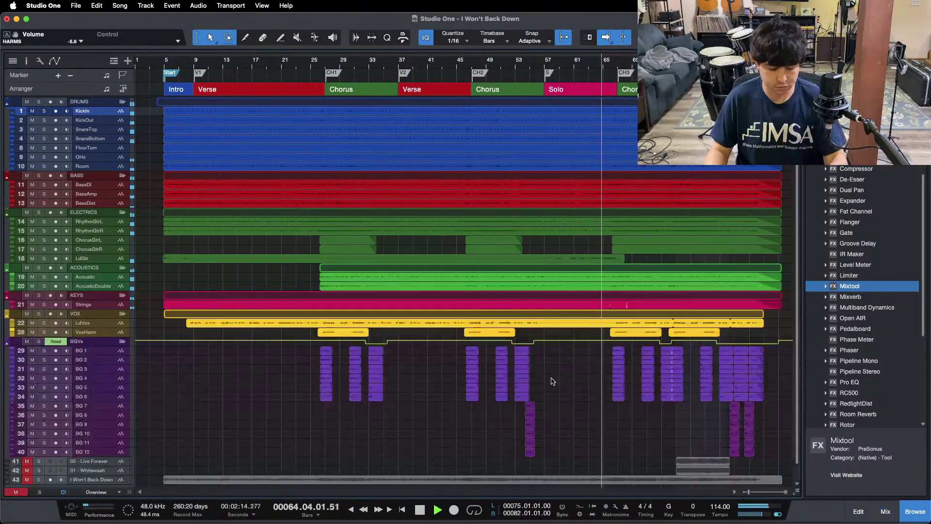
Examine the LdGtr event's solo waveform at medium track height, and return the arrangement to the overview track height
{"action": "left_click", "coordinate": [97, 491]}
{"action": "left_click", "coordinate": [106, 459]}
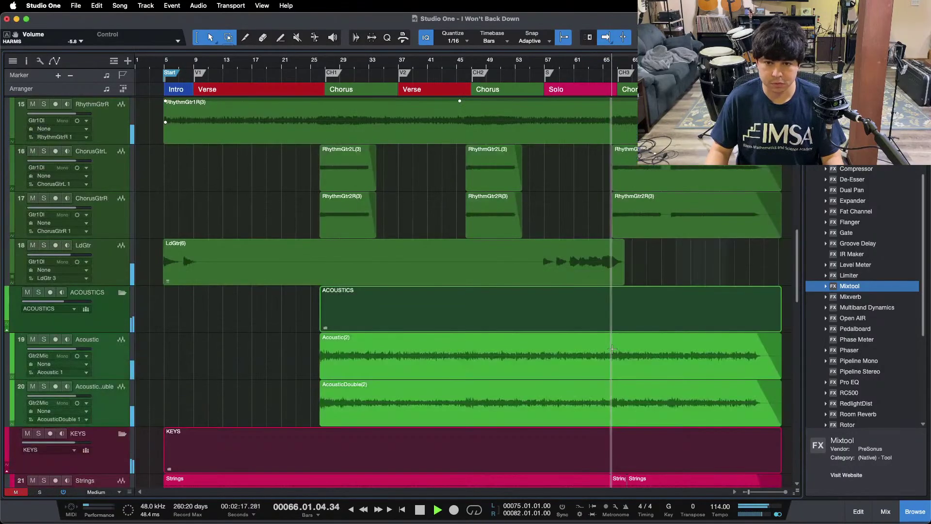
{"action": "scroll", "coordinate": [572, 76], "scroll_direction": "up", "scroll_amount": 5}
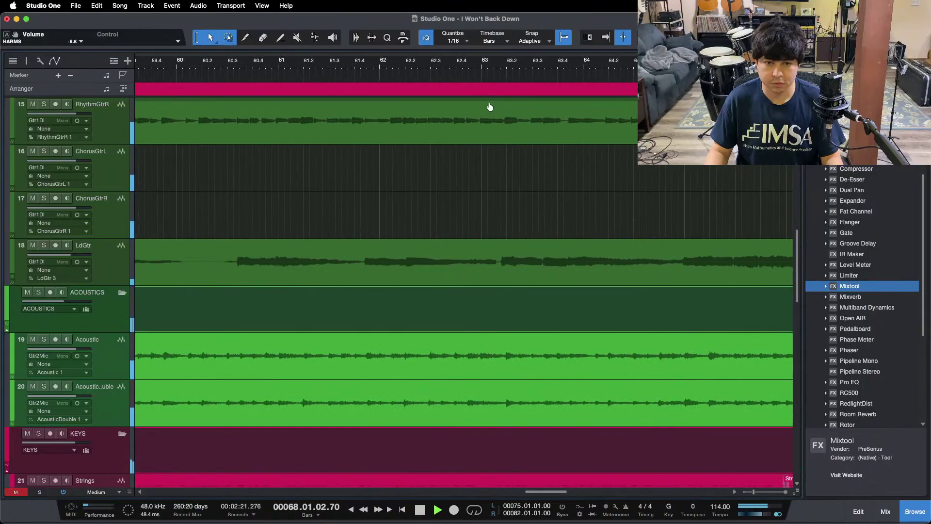
{"action": "scroll", "coordinate": [484, 102], "scroll_direction": "down", "scroll_amount": 5}
{"action": "scroll", "coordinate": [472, 84], "scroll_direction": "down", "scroll_amount": 2}
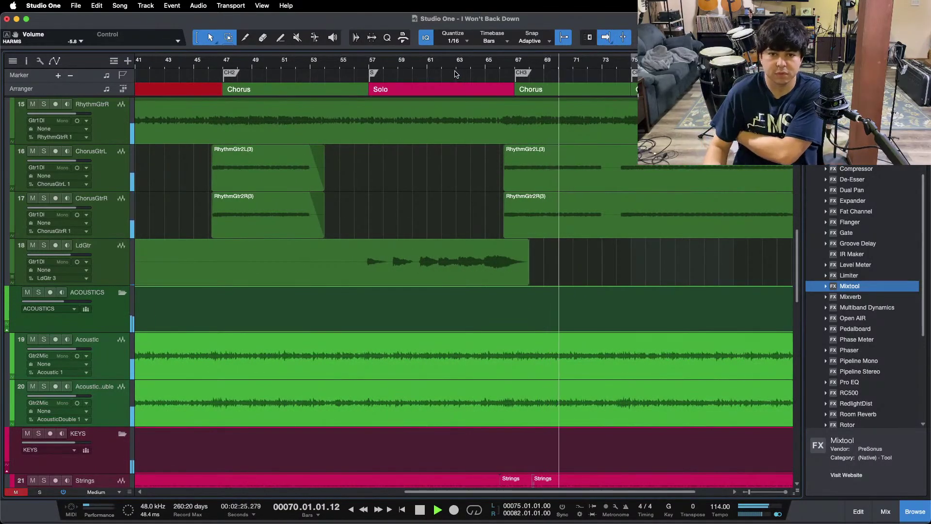
{"action": "scroll", "coordinate": [706, 190], "scroll_direction": "down", "scroll_amount": 2}
{"action": "key", "text": "f"}
{"action": "key", "text": "shift+w"}
{"action": "key", "text": "shift+w"}
{"action": "key", "text": "shift+w"}
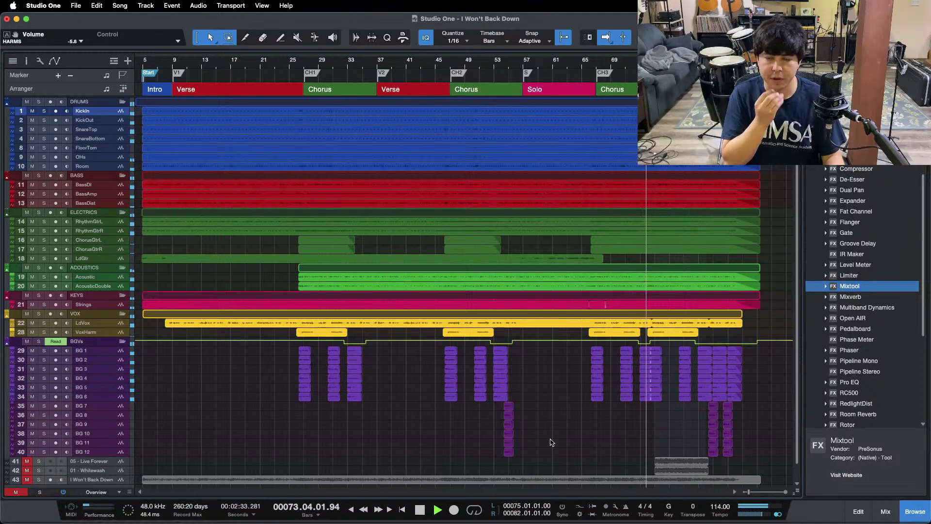
Check the lead, background and harmony vocal channels in the console while the closing choruses play
{"action": "left_click", "coordinate": [508, 514]}
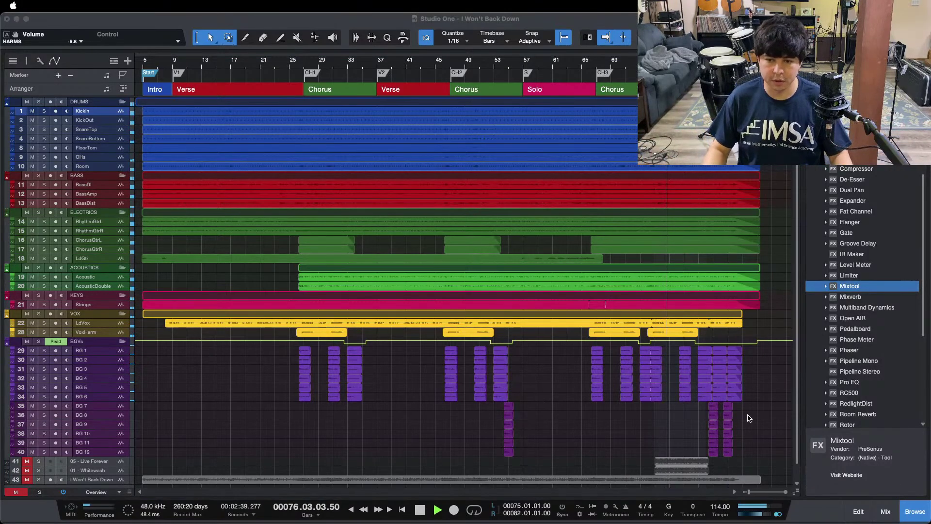
{"action": "left_click", "coordinate": [766, 413]}
{"action": "key", "text": "F3"}
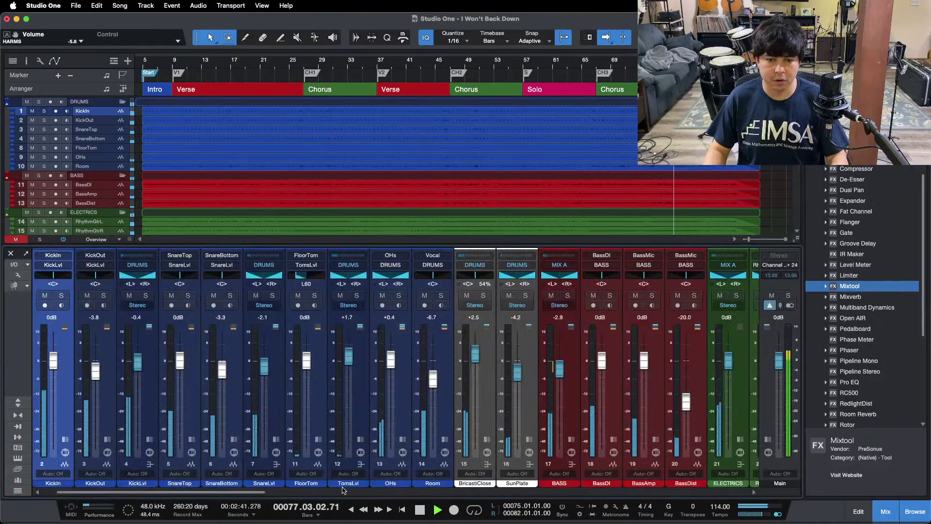
{"action": "left_click_drag", "start_coordinate": [243, 492], "coordinate": [807, 495]}
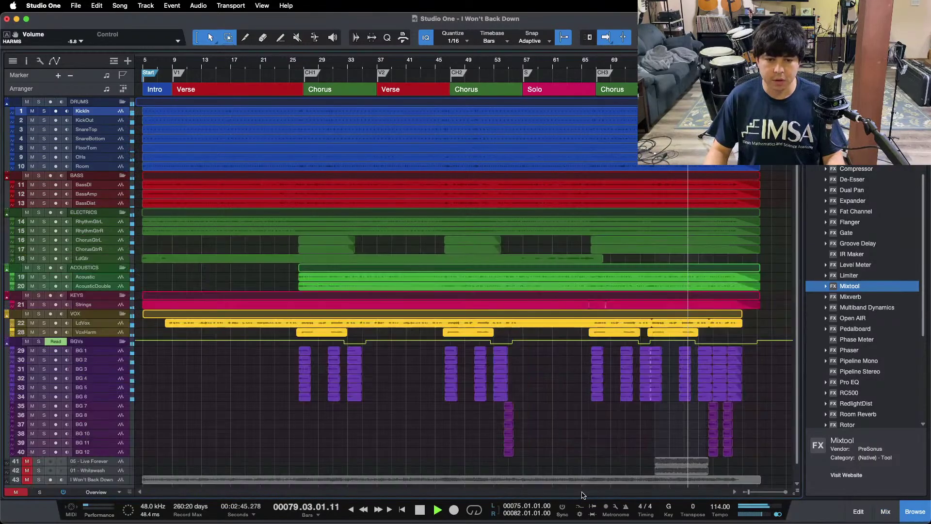
{"action": "key", "text": "F3"}
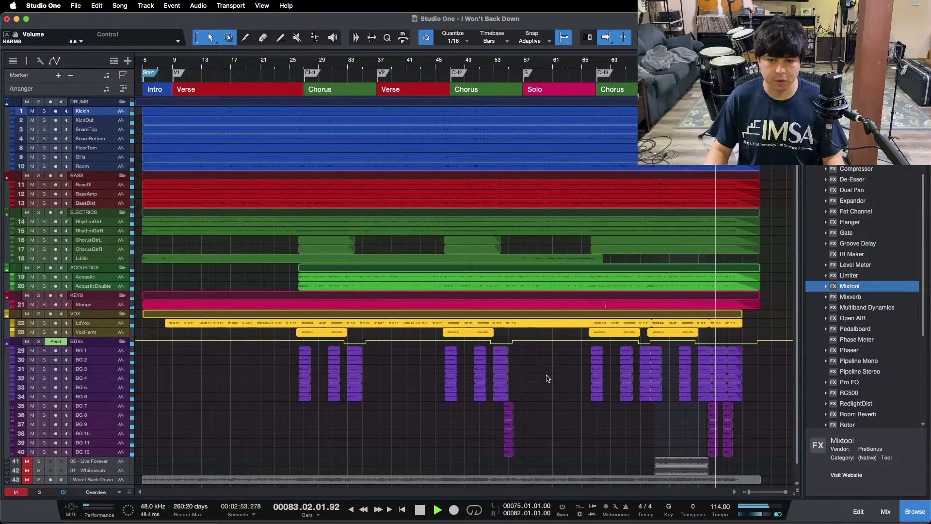
{"action": "key", "text": "F3"}
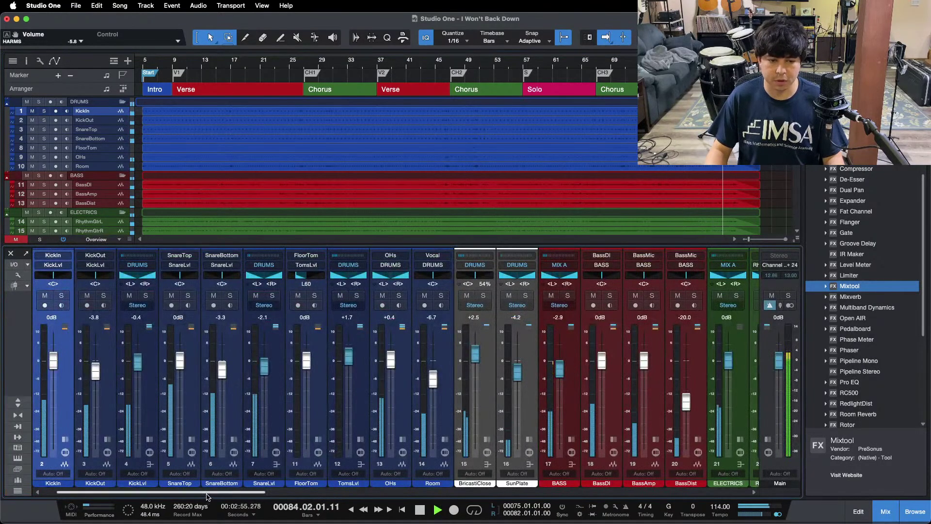
{"action": "scroll", "coordinate": [485, 492], "scroll_direction": "right", "scroll_amount": 10}
{"action": "scroll", "coordinate": [478, 497], "scroll_direction": "right", "scroll_amount": 2}
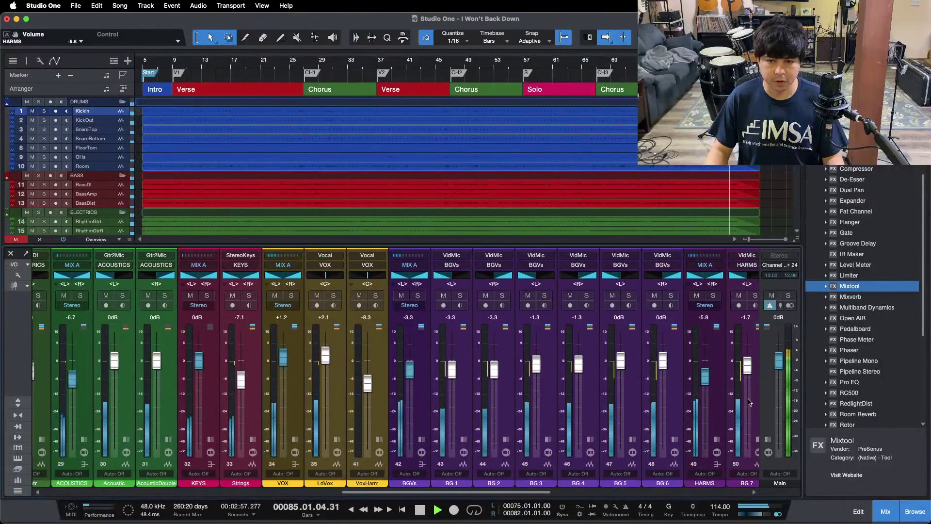
Set the HARMS bus volume to -5.4 dB as the song ends, close the console and stop playback
{"action": "key", "text": "F3"}
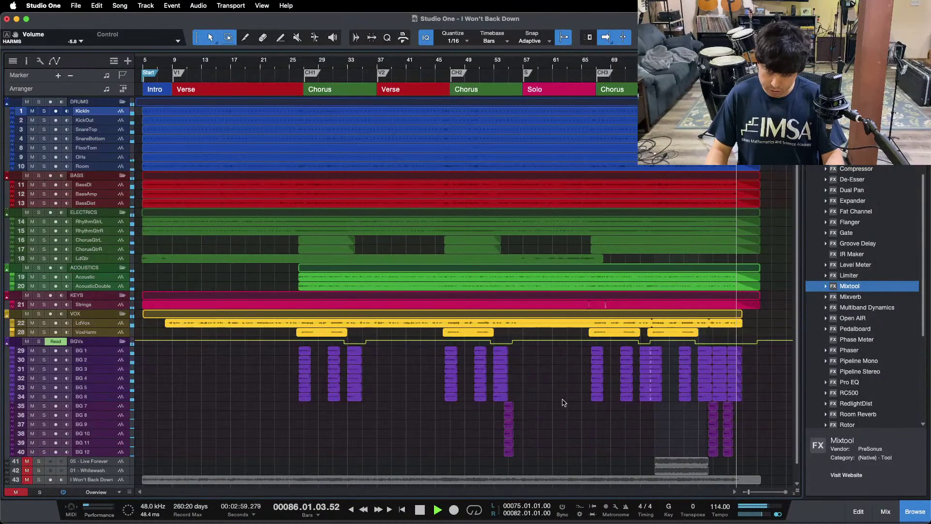
{"action": "key", "text": "F3"}
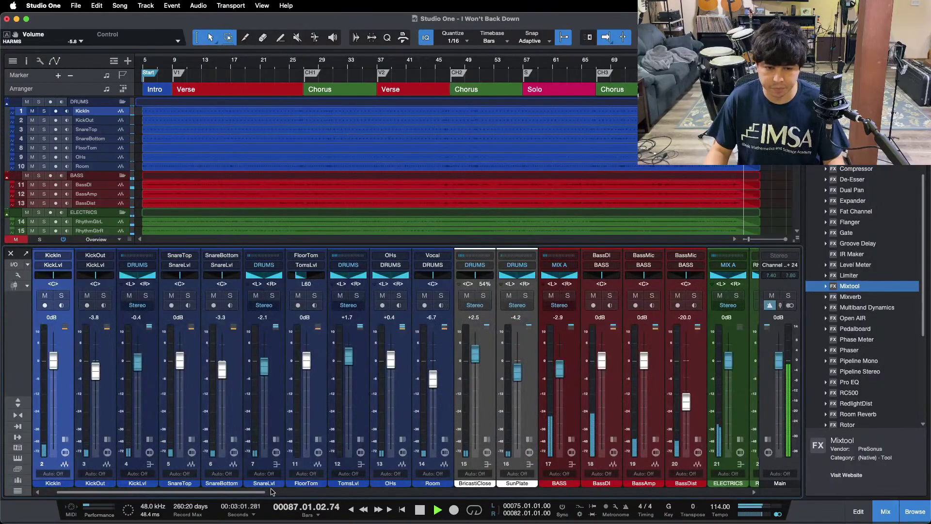
{"action": "left_click_drag", "start_coordinate": [272, 492], "coordinate": [609, 378]}
{"action": "key", "text": "F3"}
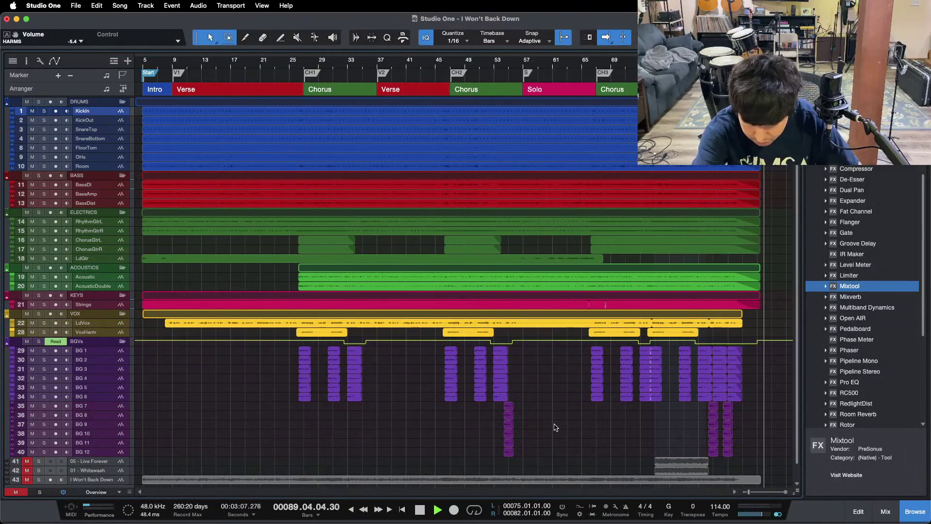
{"action": "key", "text": "space"}
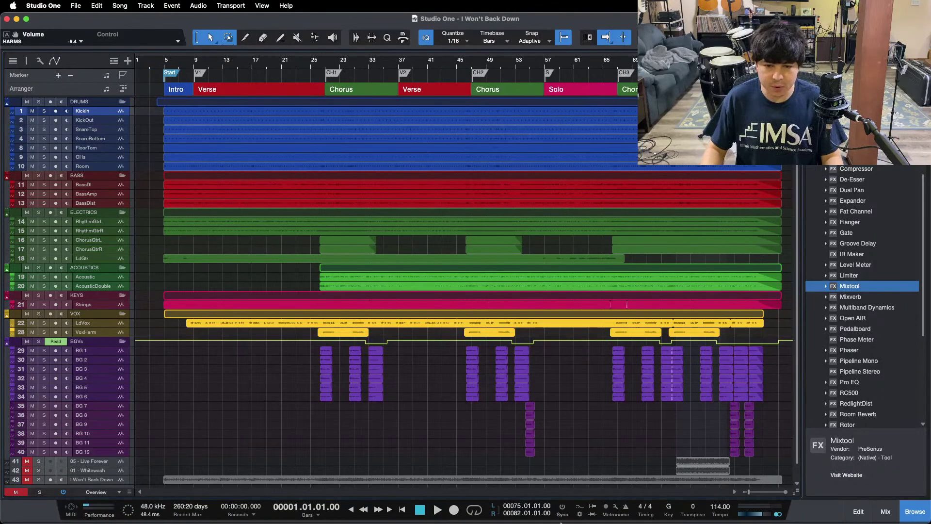
{"action": "left_click", "coordinate": [479, 502]}
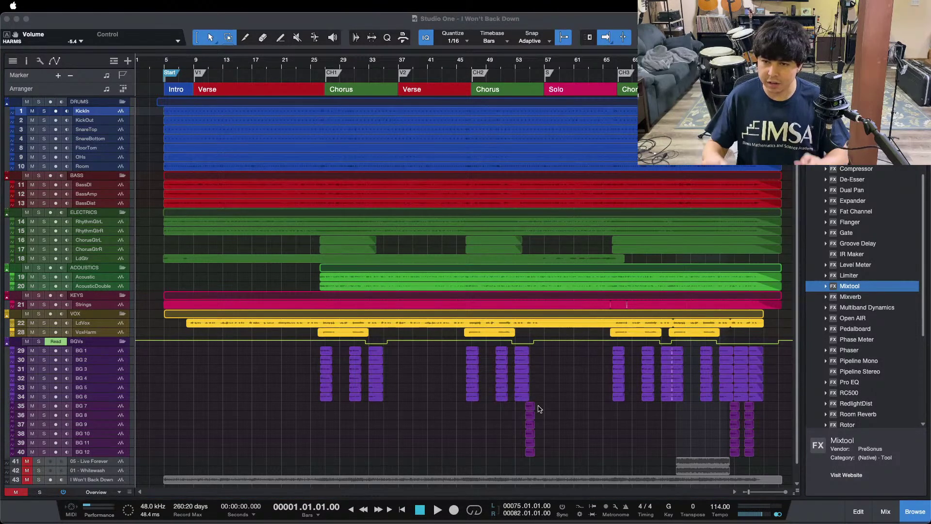